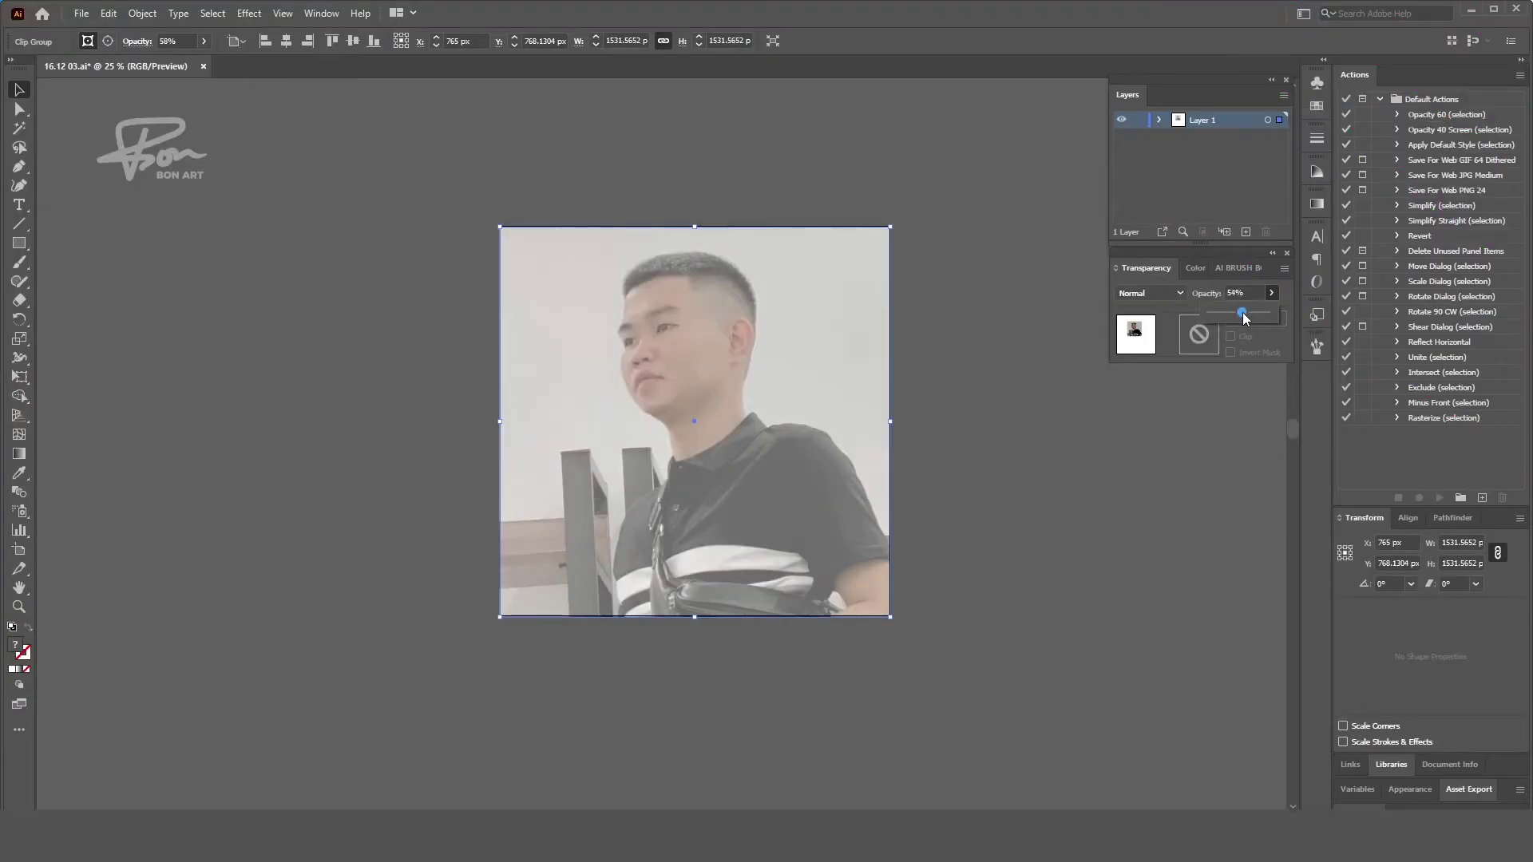
- Fade the reference photo to 52% opacity, add a new layer above it, and lock Layer 1
left_click_drag(1243, 315, 1239, 313)
left_click(1229, 133)
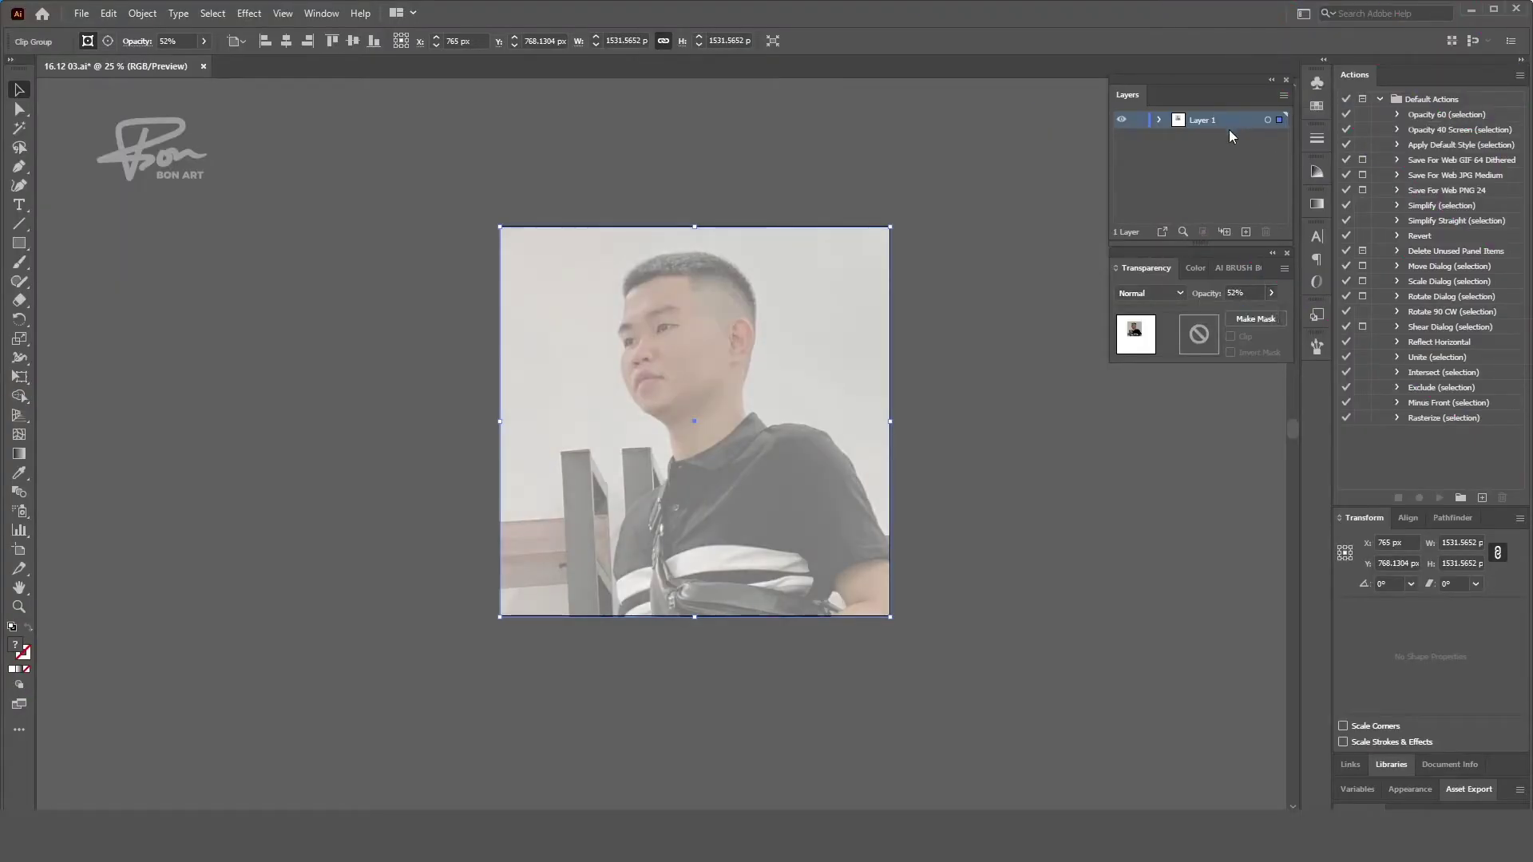
left_click(1245, 232)
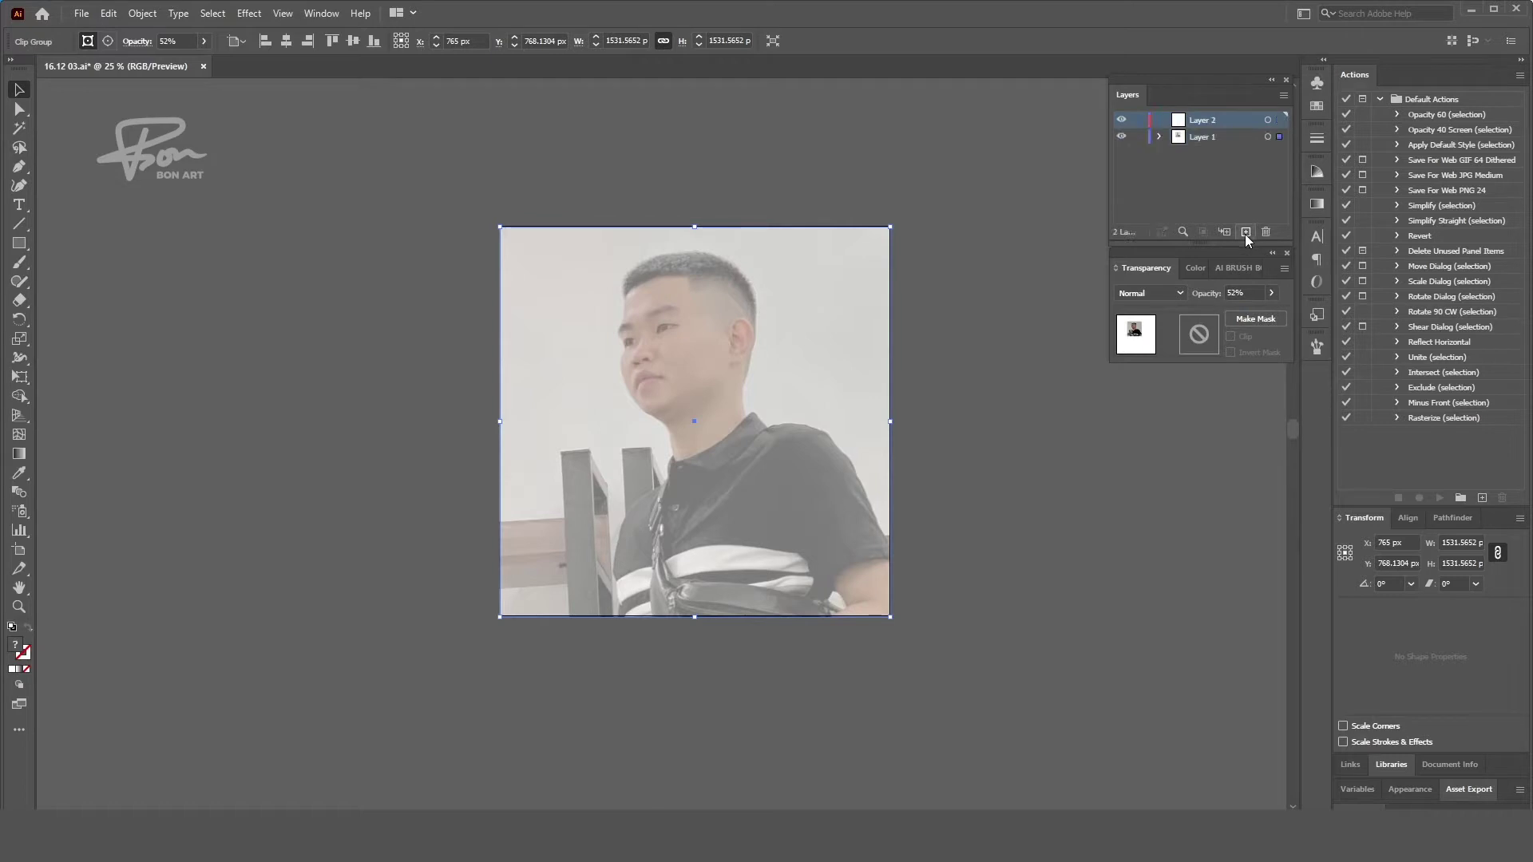
left_click(1140, 137)
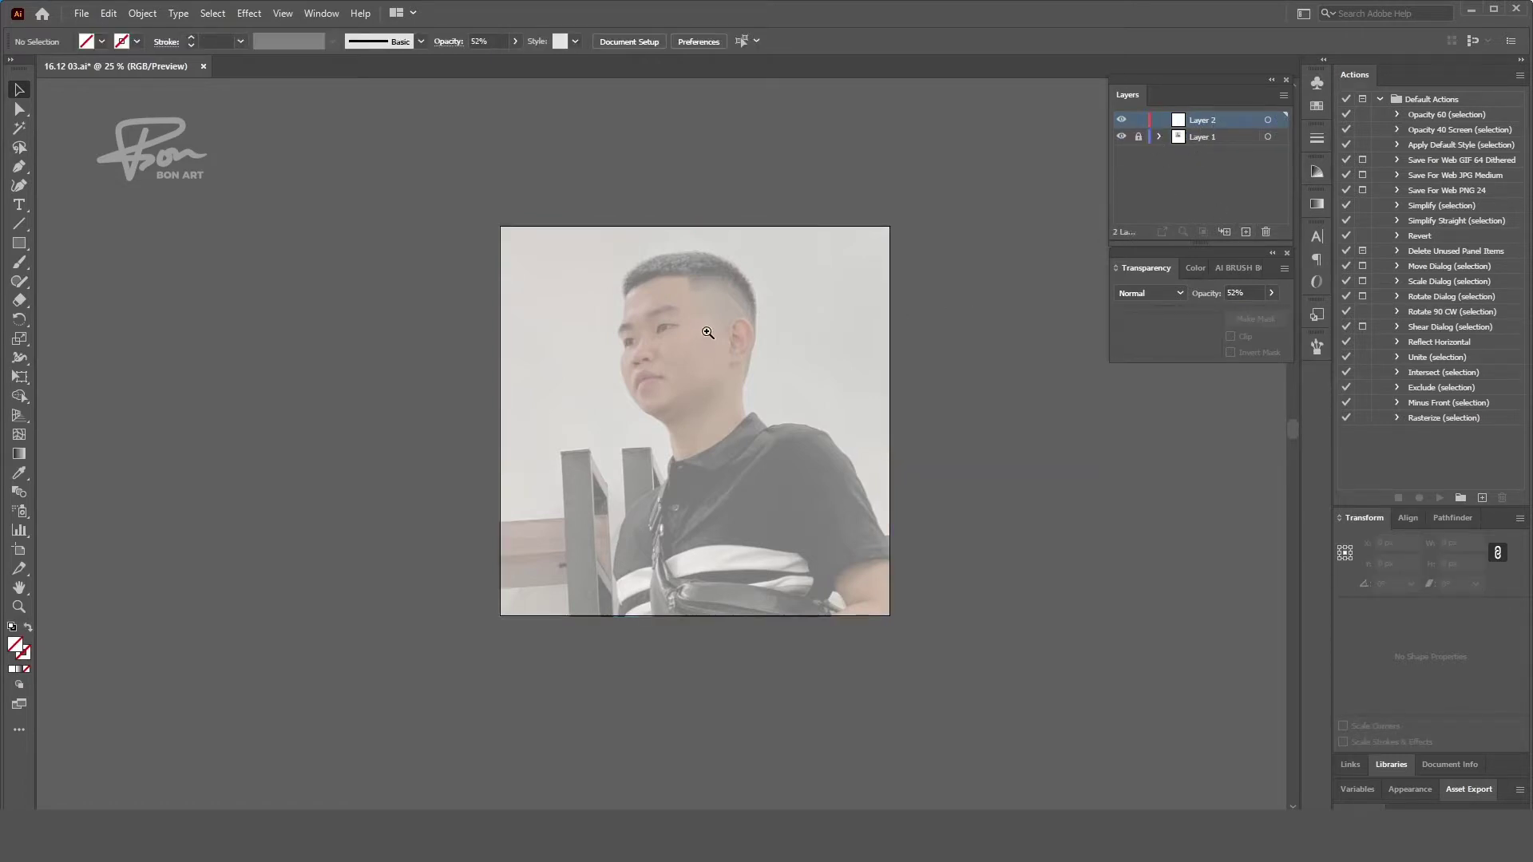
- Zoom into the face and trace the top of the hair with the Pencil, filled solid black
mouse_move(707, 332)
left_mouse_down()
mouse_move(805, 385)
mouse_move(828, 366)
left_mouse_up()
key("n")
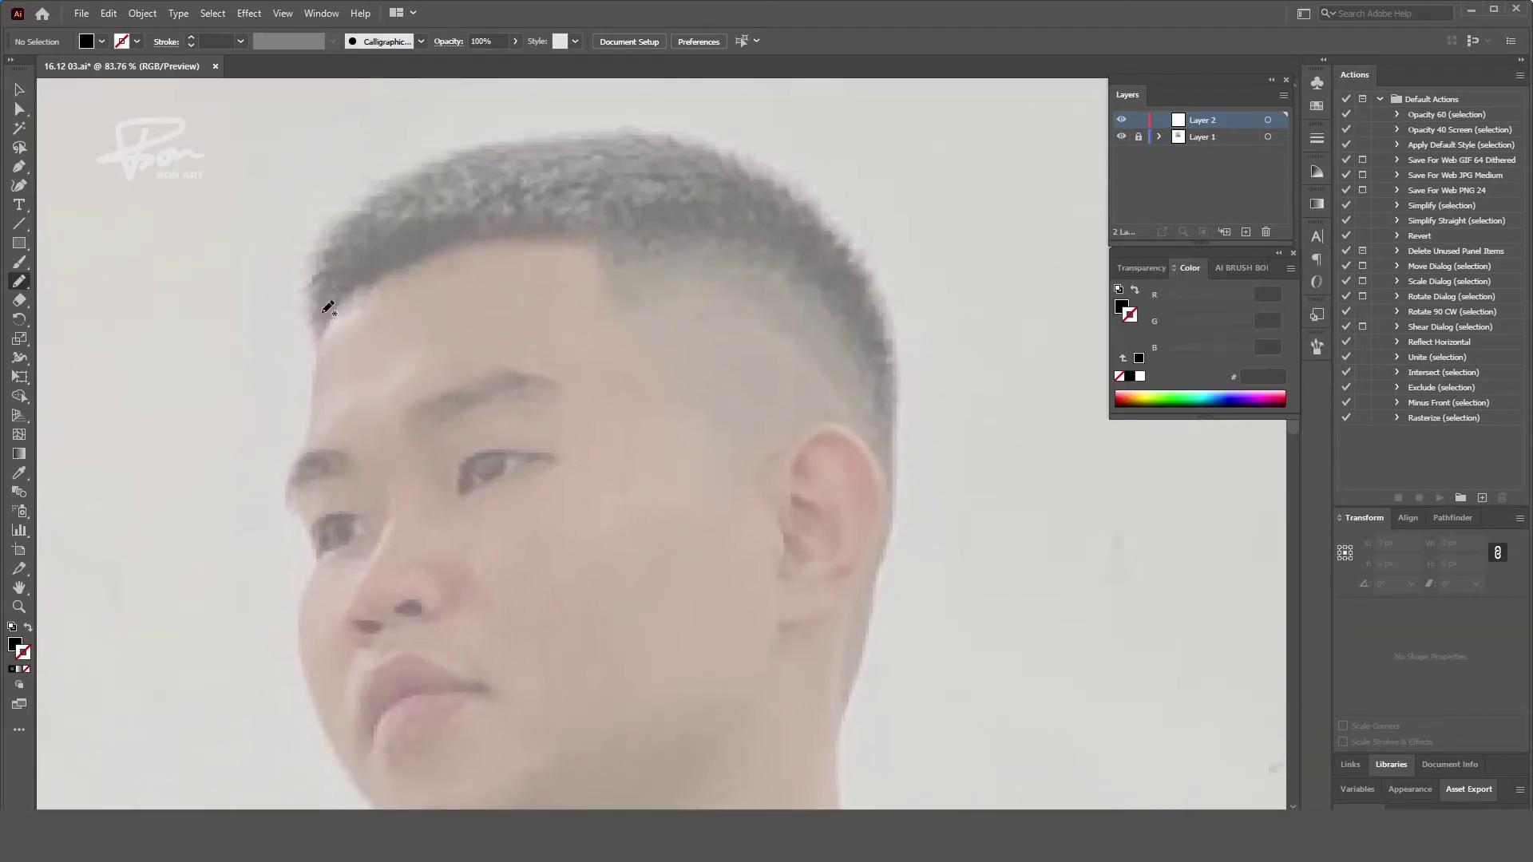
left_click_drag(313, 305, 870, 281)
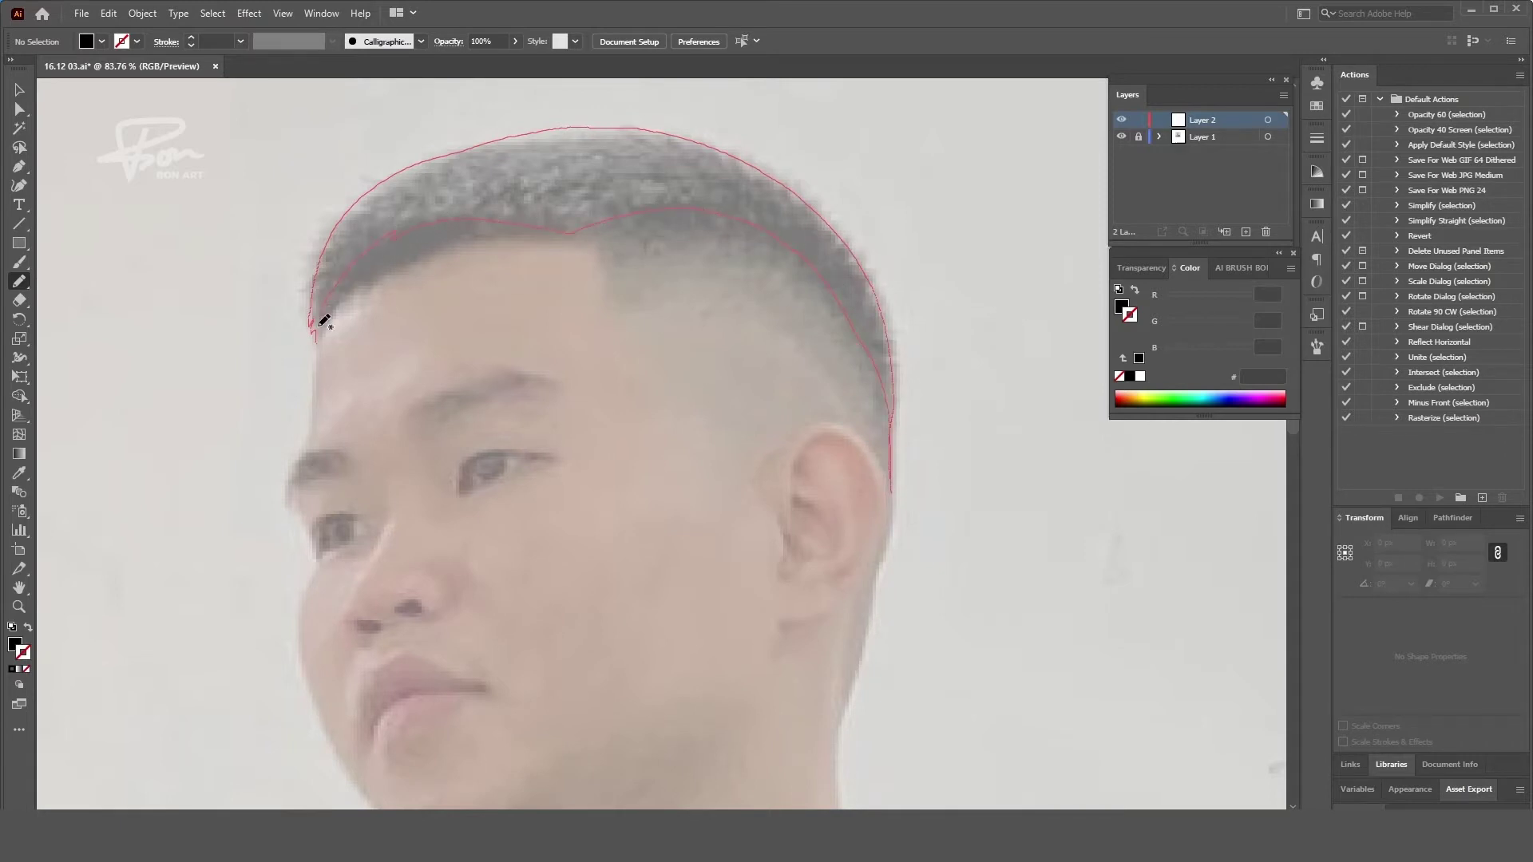
left_click_drag(324, 320, 315, 325)
left_click(13, 669)
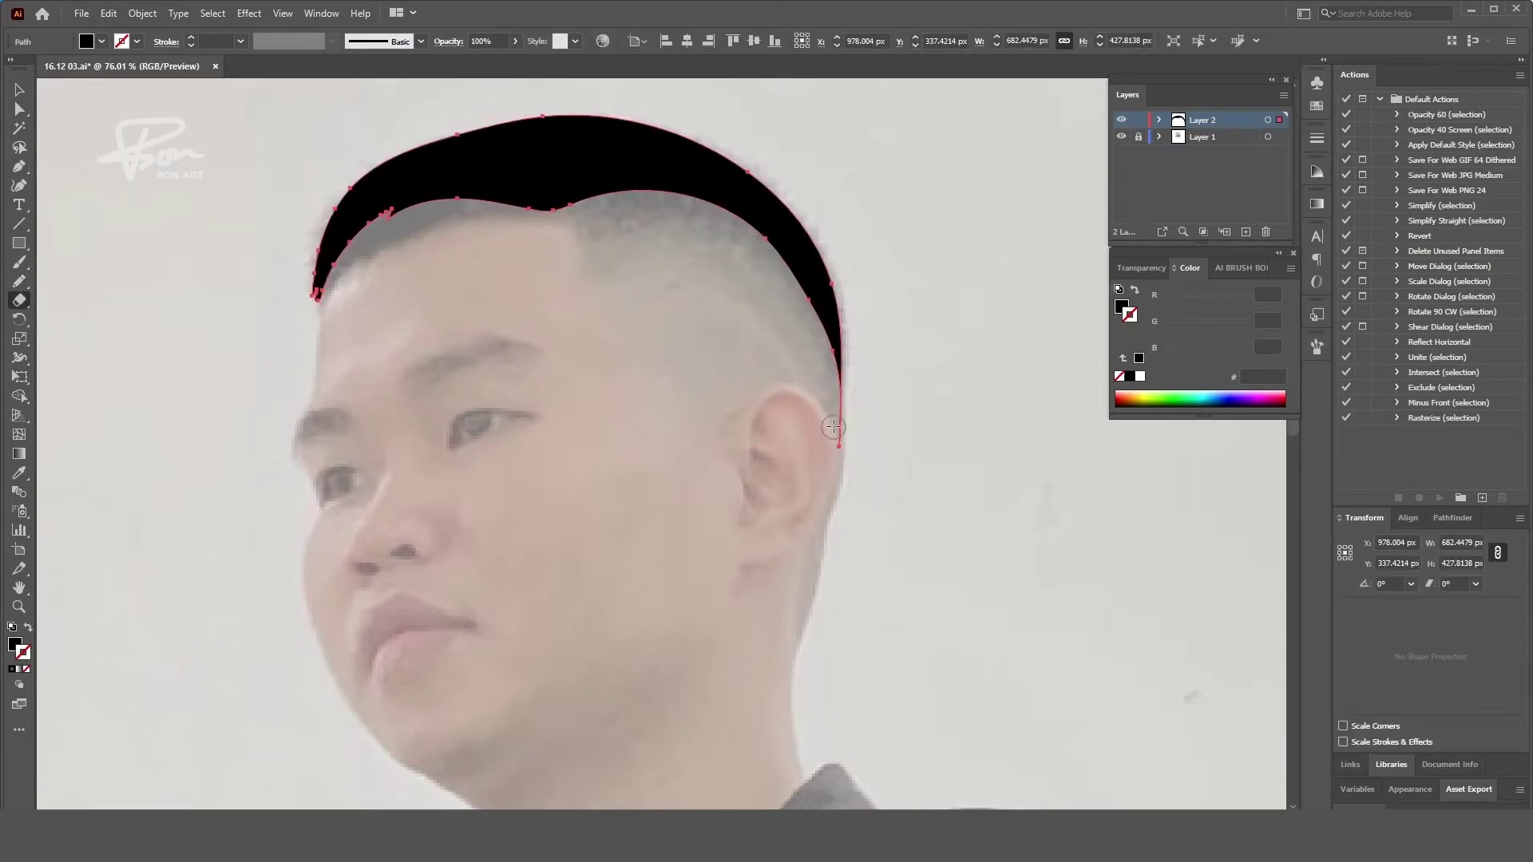
key("shift+e")
- Paint black strokes for the jaw line behind the ear and the ear's edge, rim, top and lobe
key("b")
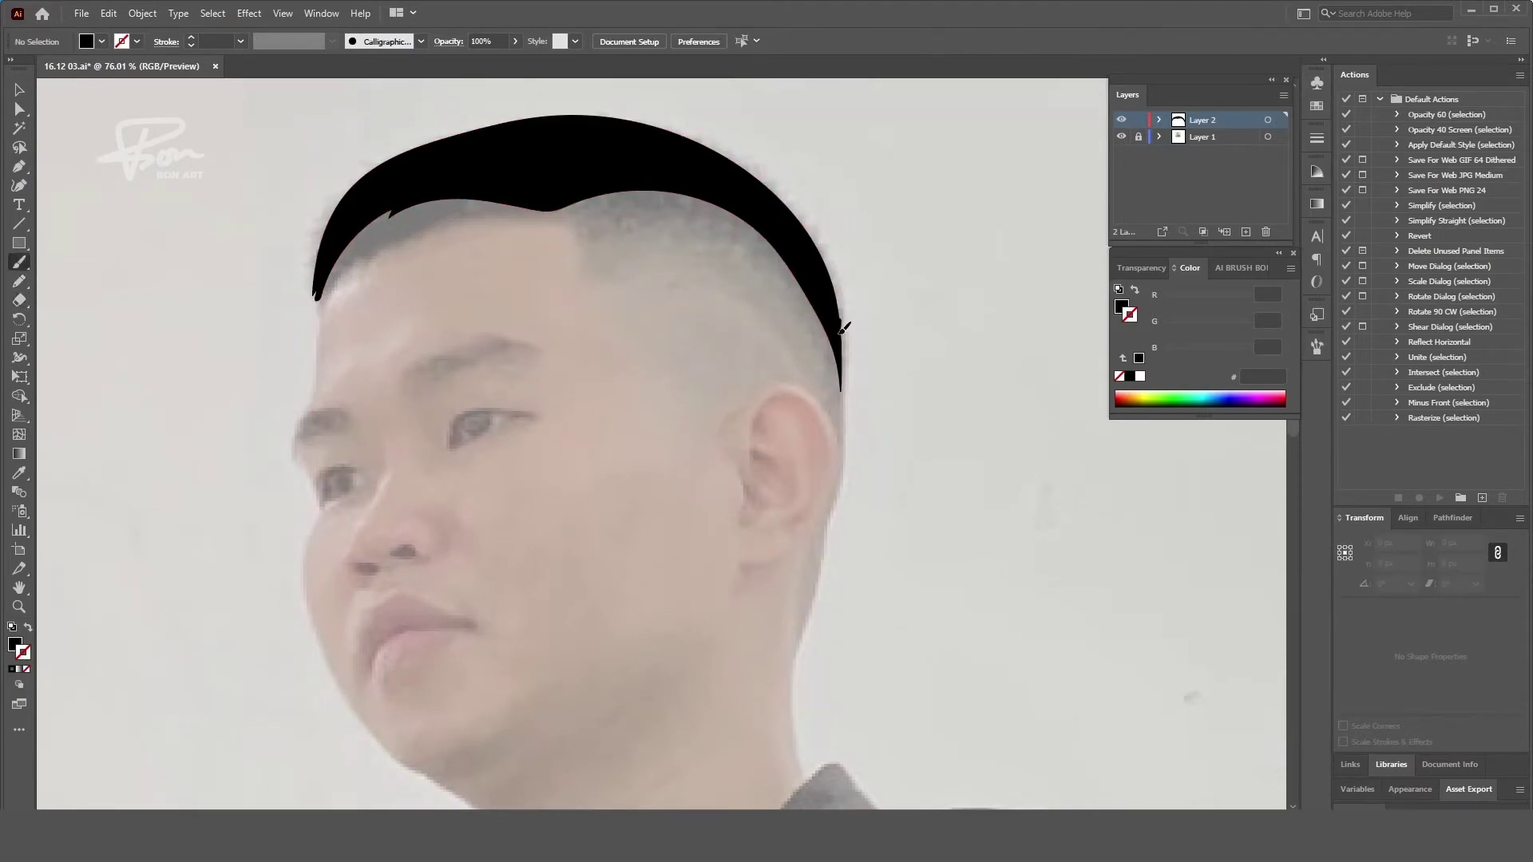
left_click_drag(841, 340, 794, 643)
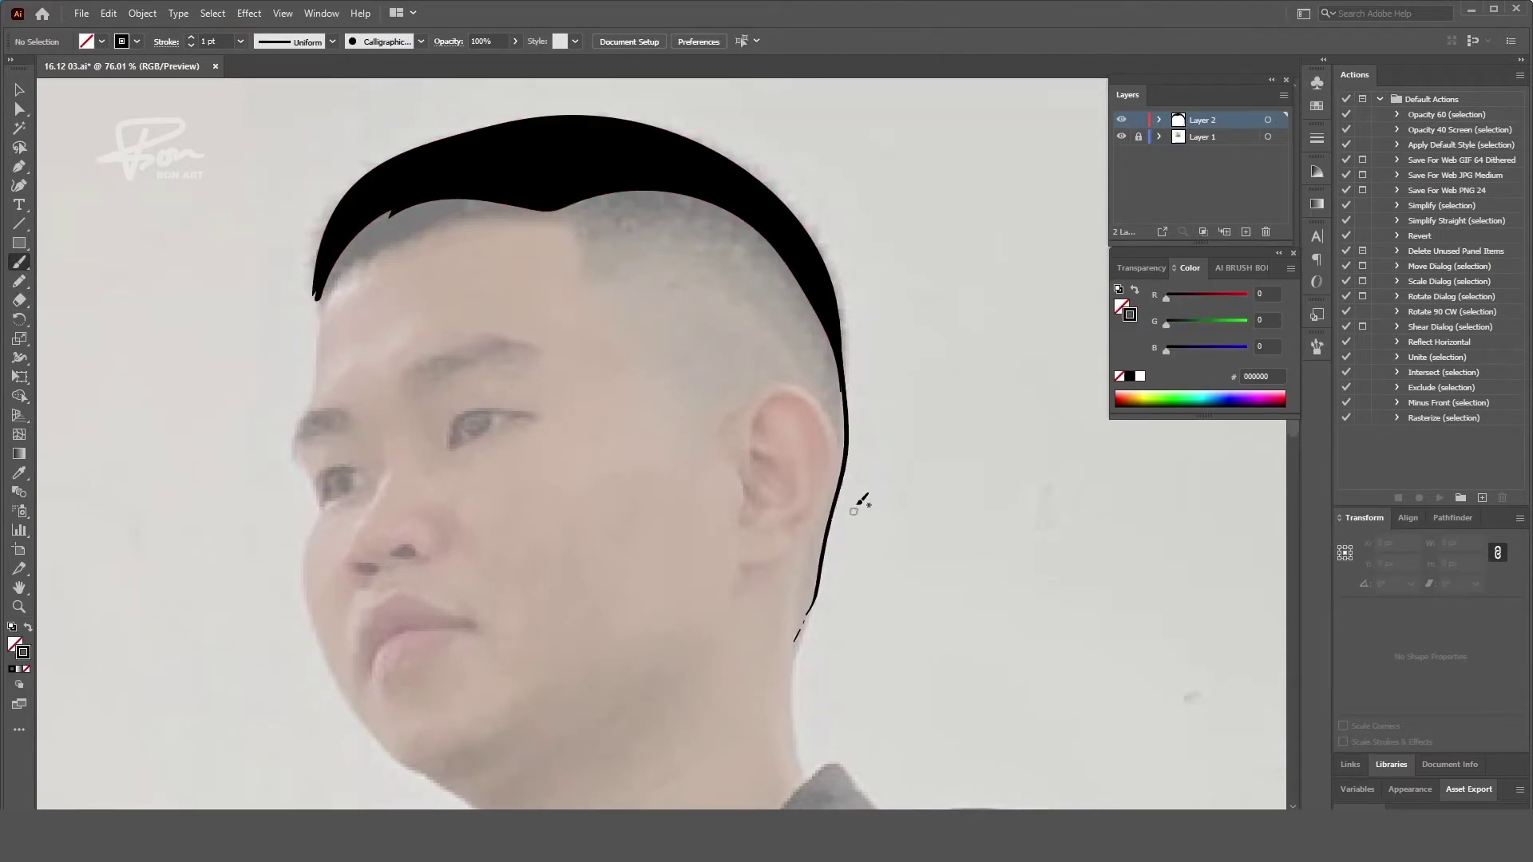
left_click_drag(773, 397, 757, 487)
left_click_drag(776, 395, 823, 494)
mouse_move(712, 420)
left_mouse_down()
mouse_move(845, 462)
mouse_move(830, 503)
mouse_move(739, 572)
left_mouse_up()
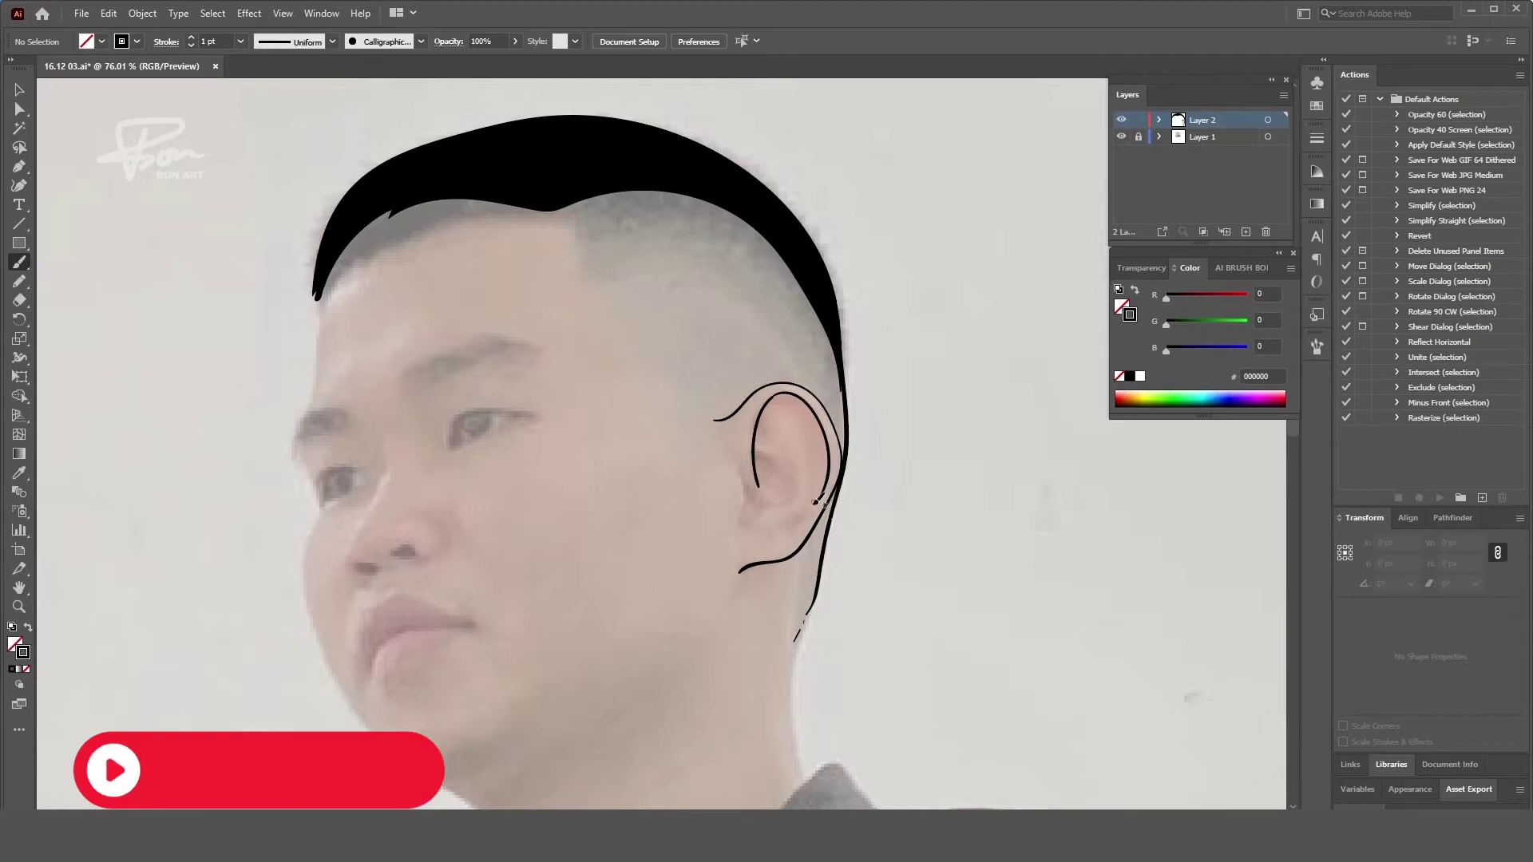
left_click_drag(806, 509, 768, 551)
- Add the inner ear curves, the back of the neck and the hairline from the left temple
mouse_move(754, 460)
left_mouse_down()
mouse_move(797, 486)
mouse_move(778, 477)
left_mouse_up()
mouse_move(768, 423)
left_mouse_down()
mouse_move(758, 431)
mouse_move(808, 463)
left_mouse_up()
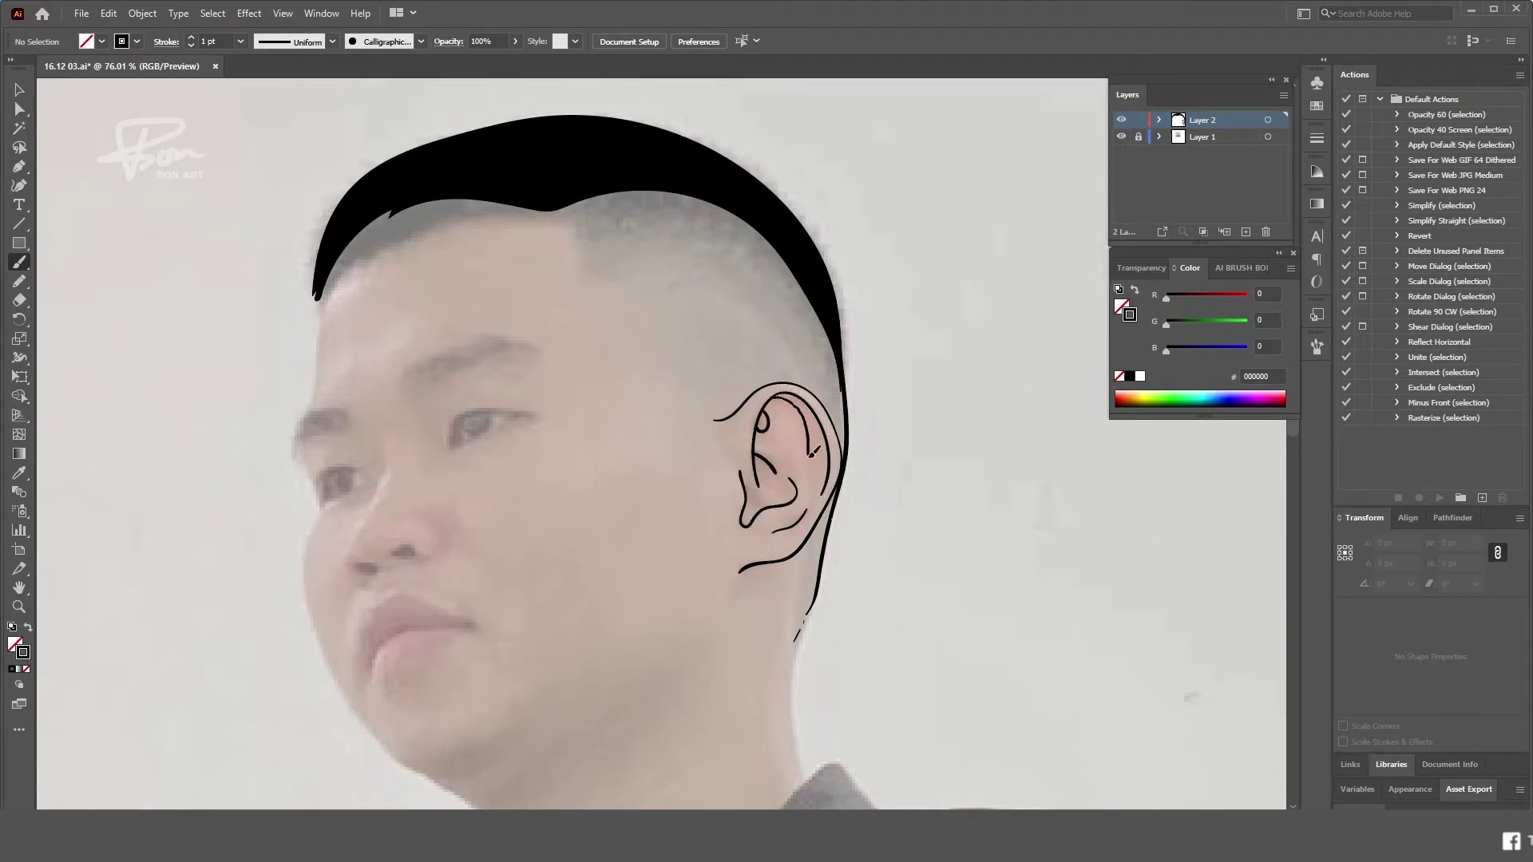
left_click_drag(807, 544, 795, 641)
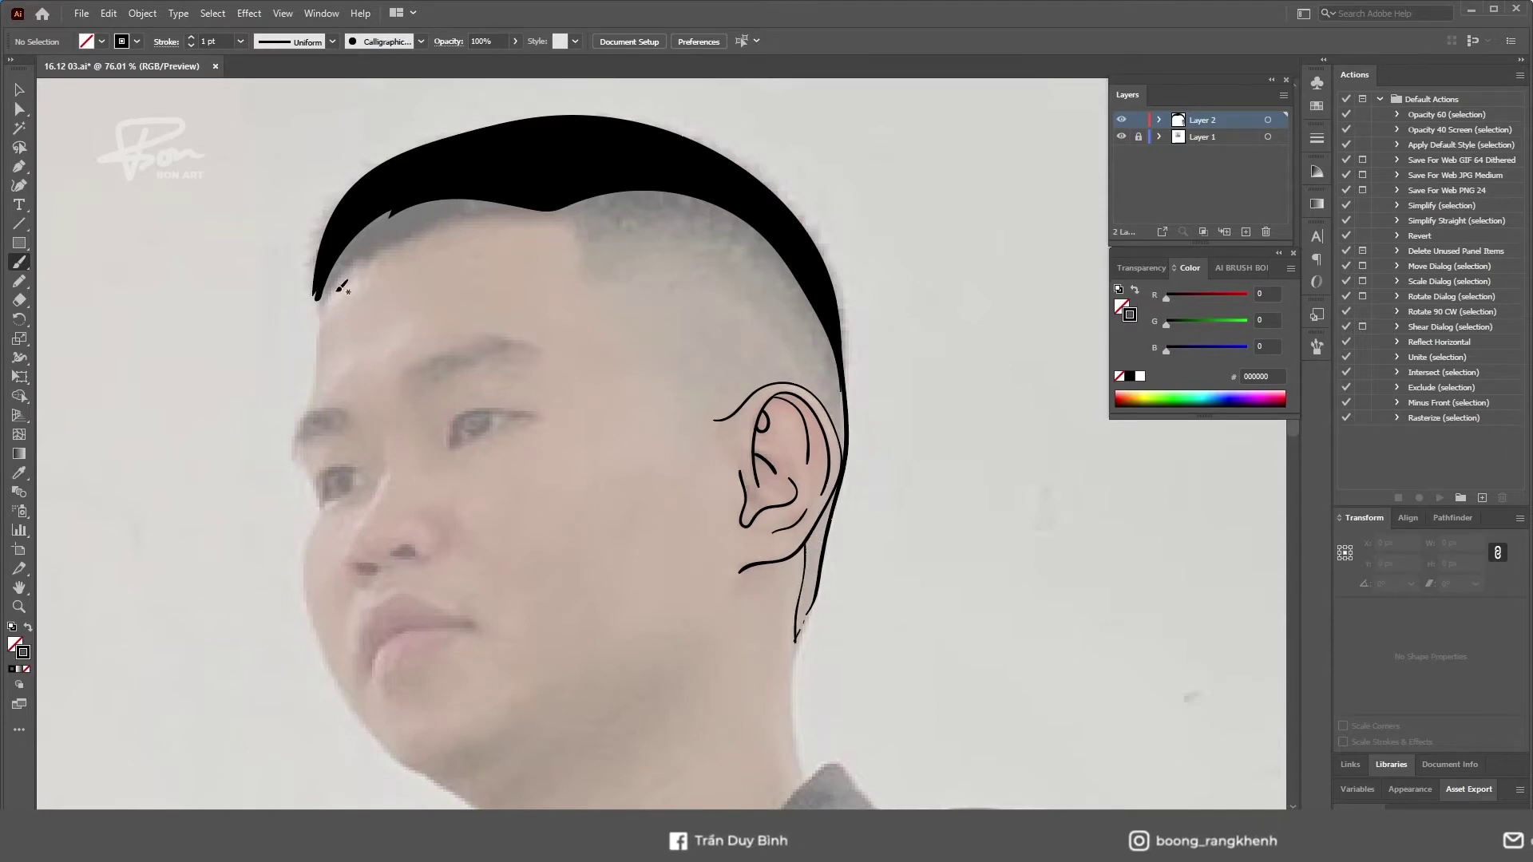
left_click_drag(320, 297, 528, 209)
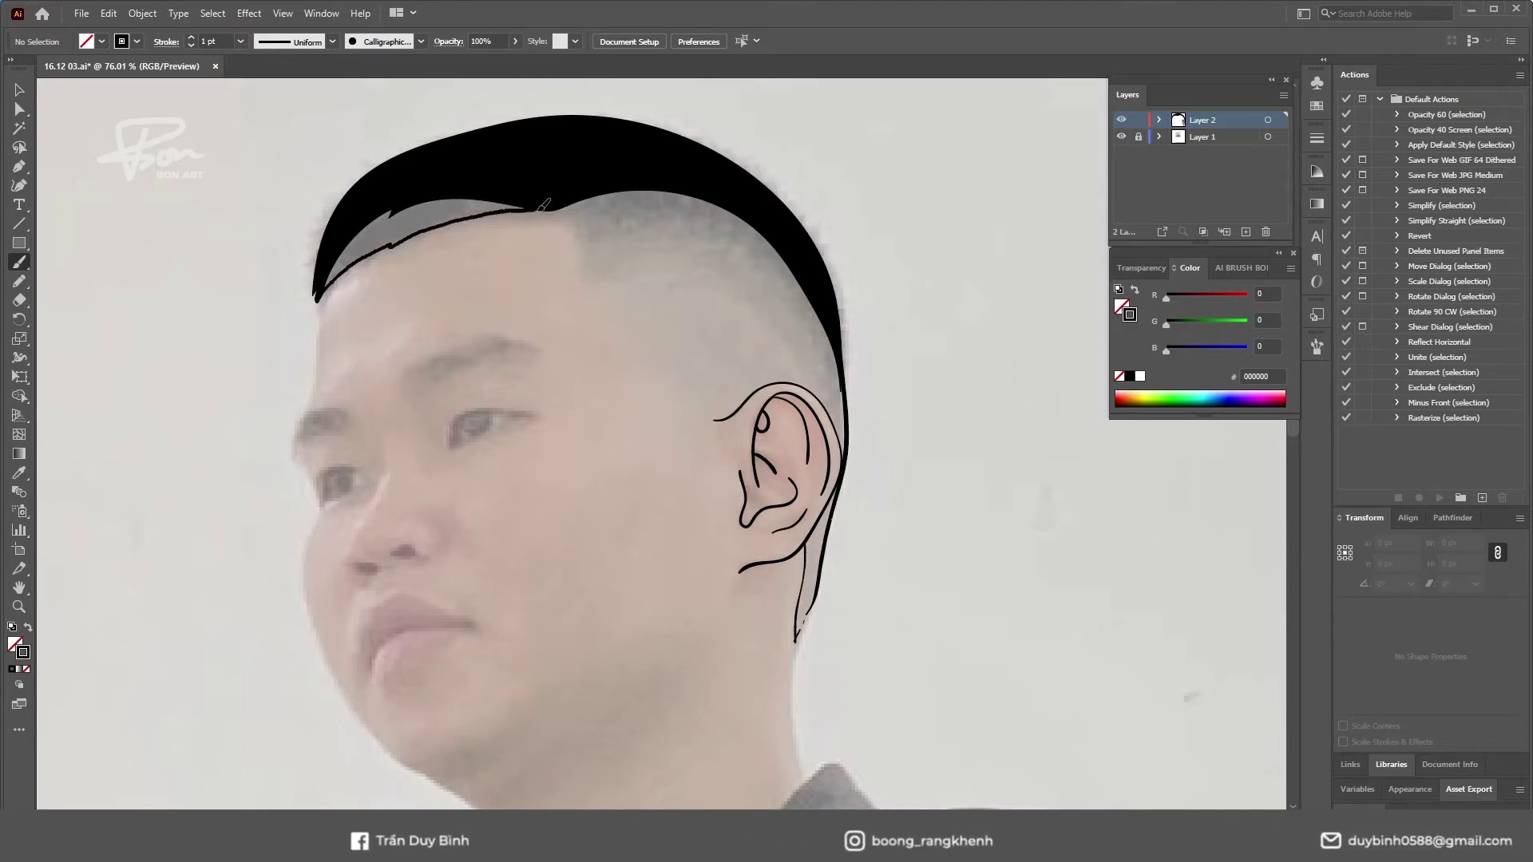
- Draw both eyebrows as solid black shapes with no stroke
key("n")
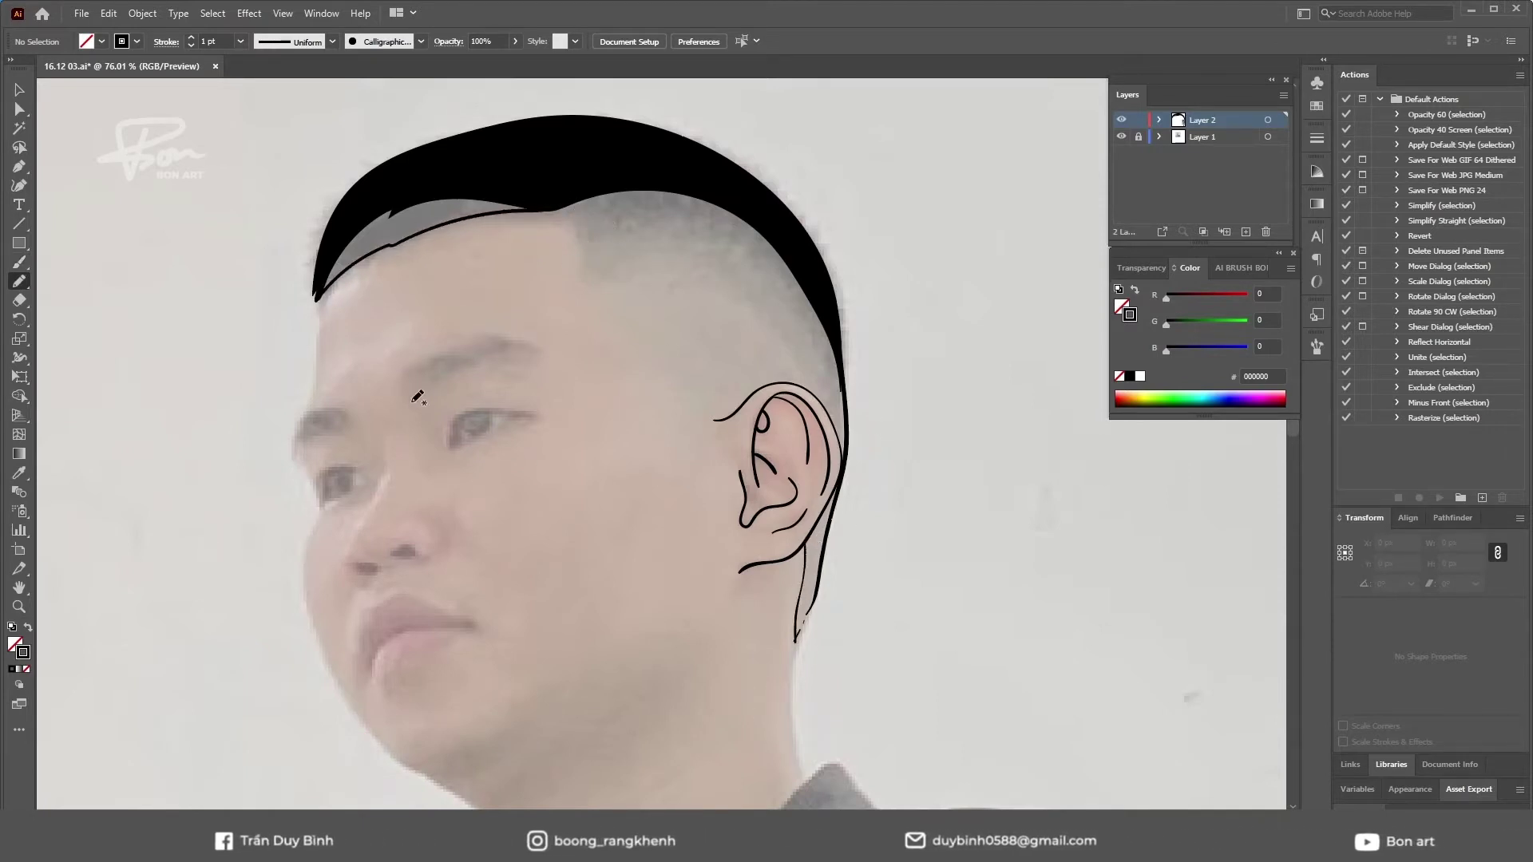
mouse_move(402, 397)
left_mouse_down()
mouse_move(461, 345)
mouse_move(512, 347)
left_mouse_up()
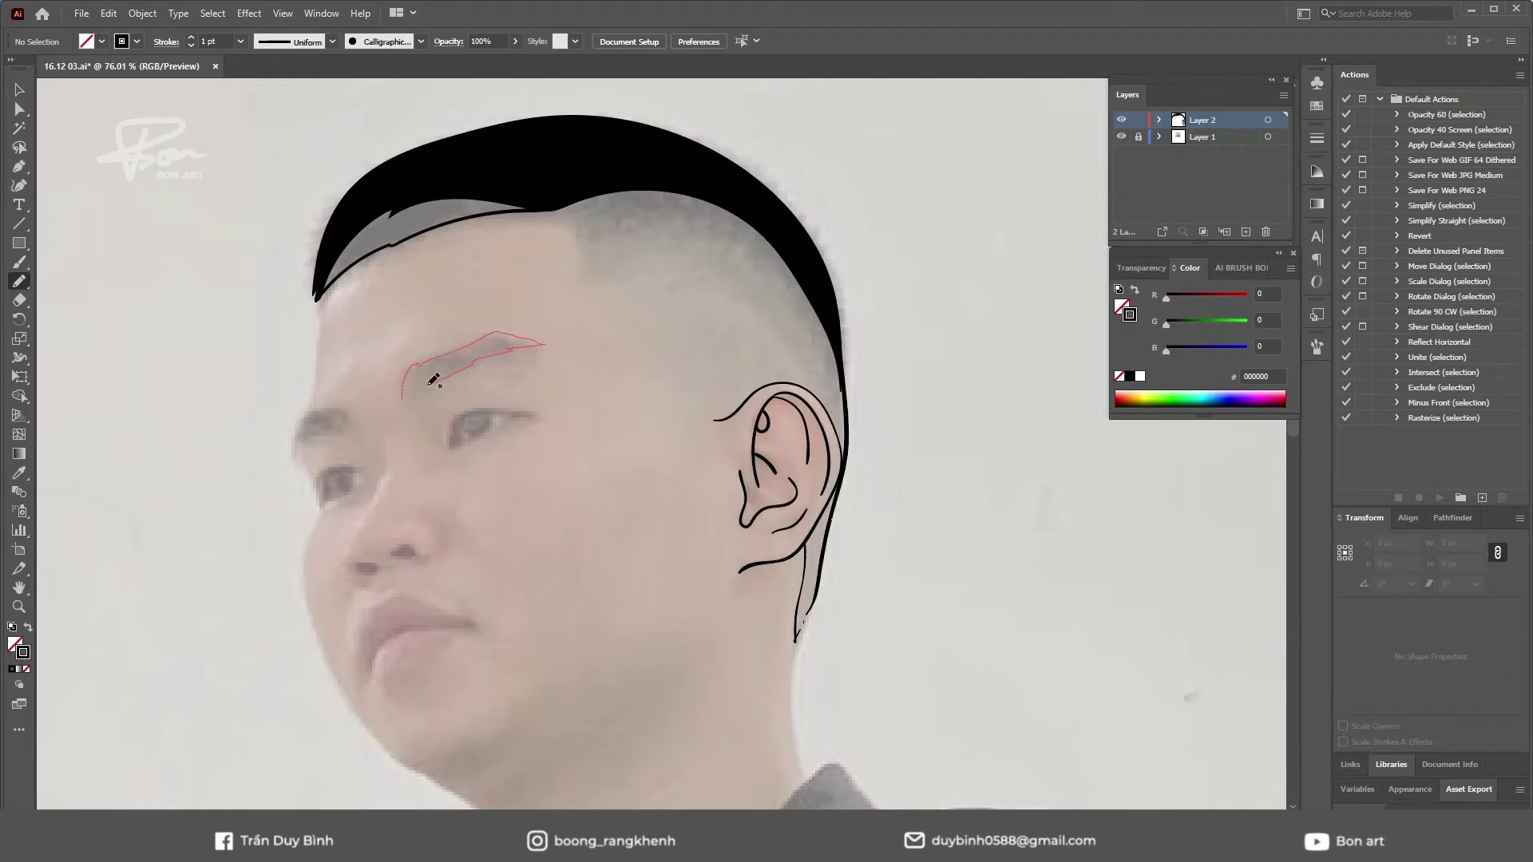
left_click_drag(434, 380, 403, 396)
key("shift+x")
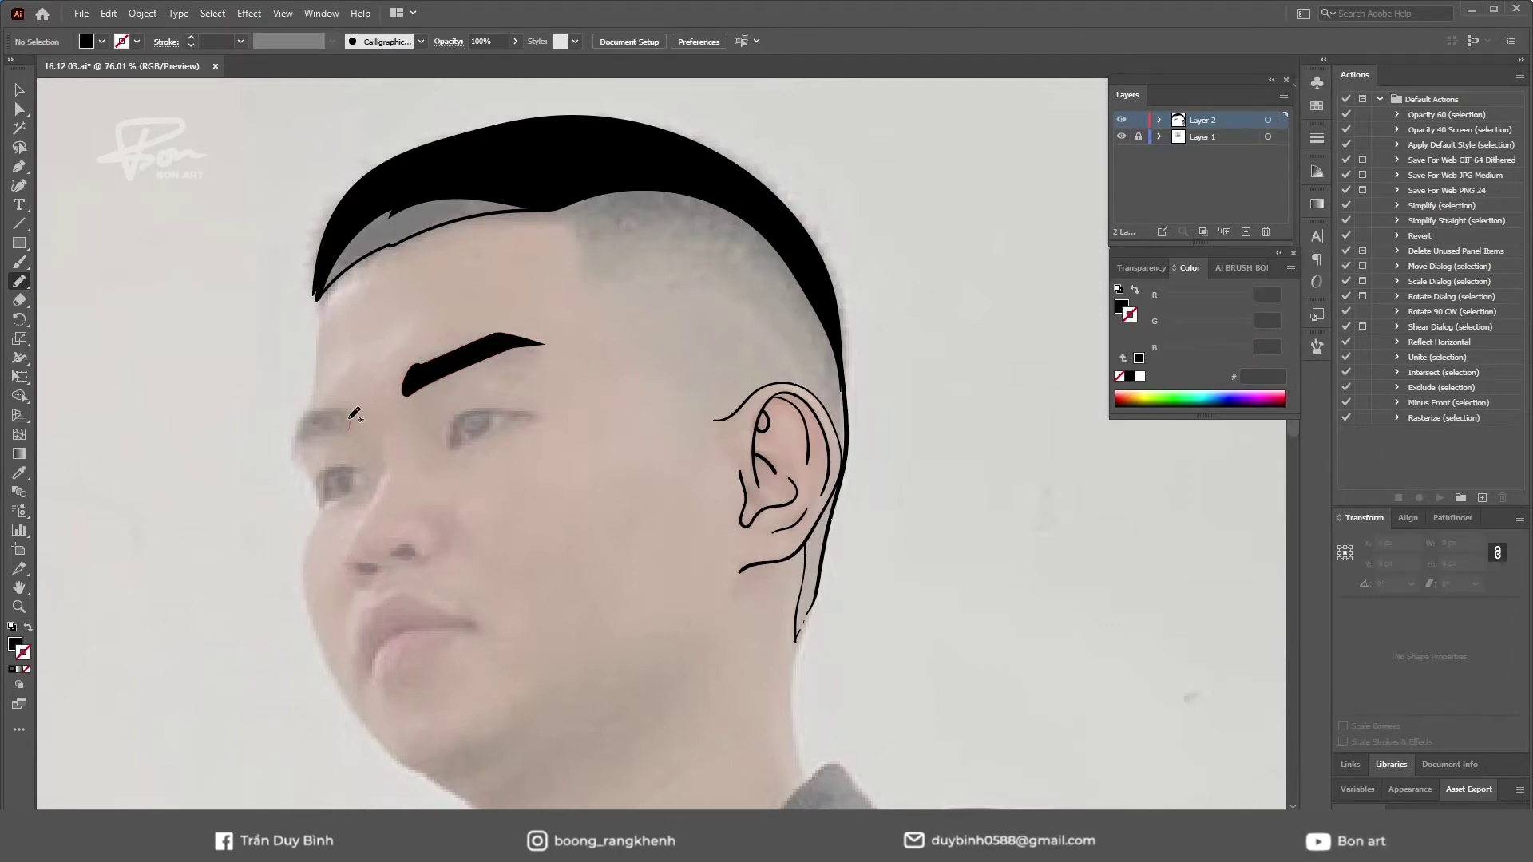
left_click_drag(341, 426, 313, 431)
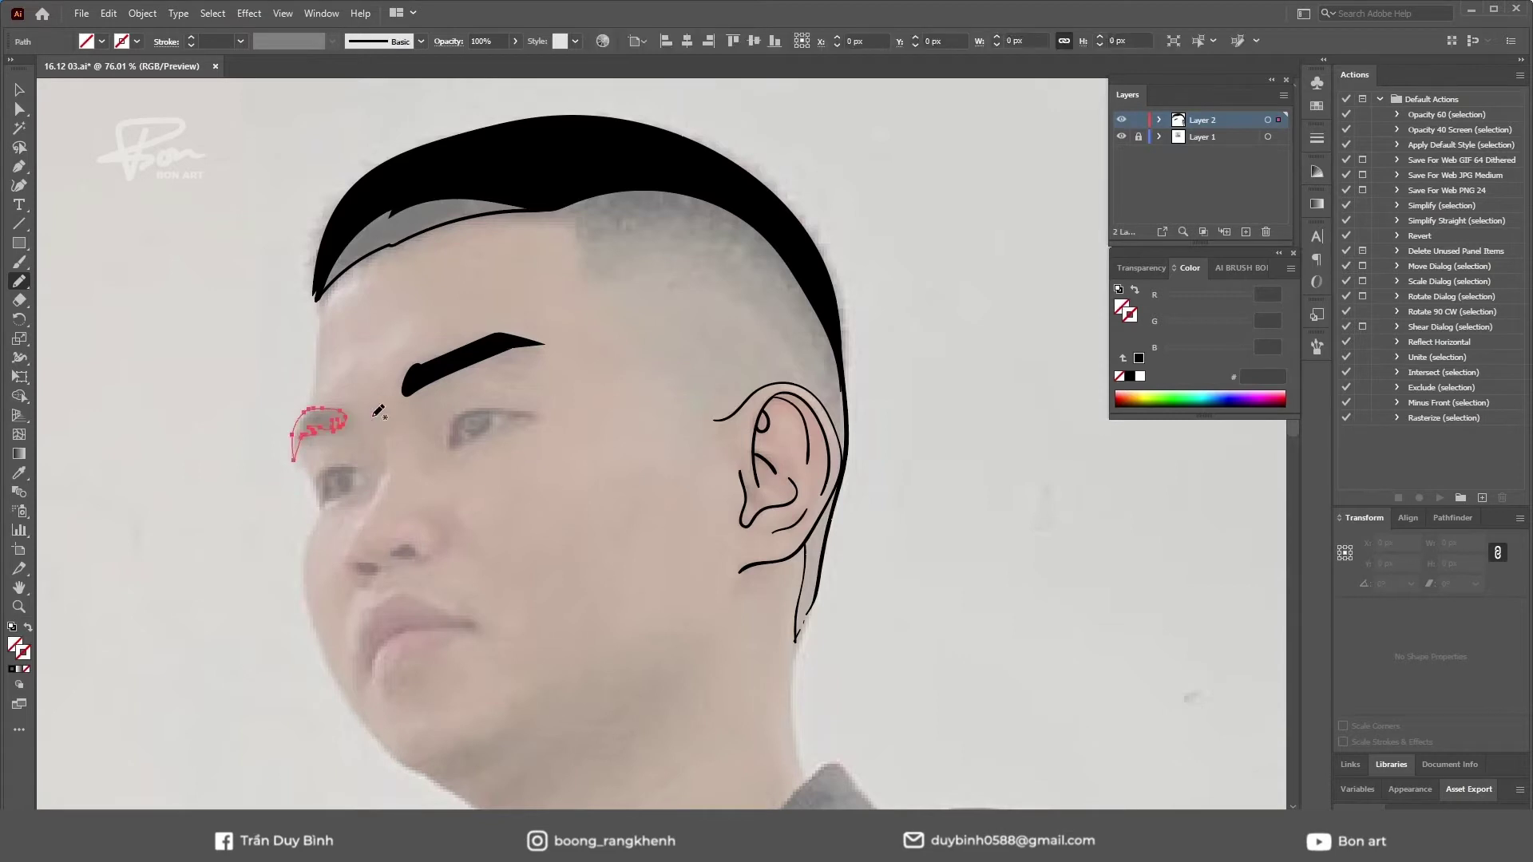
key("i")
left_click(471, 359)
- Paint a black line along the forehead and temple
key("b")
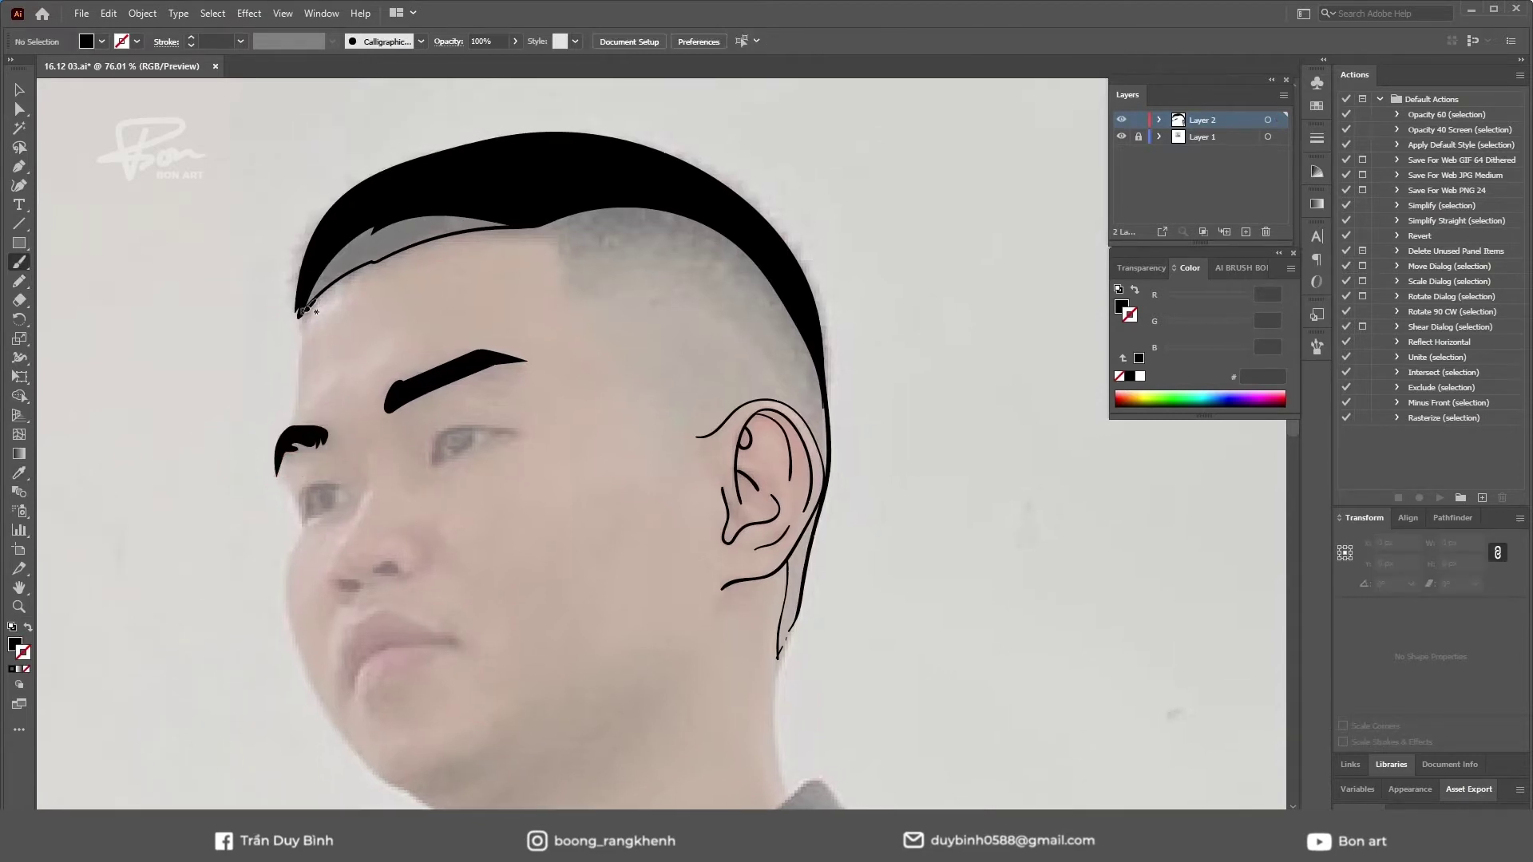
key("shift+x")
left_click_drag(311, 305, 293, 427)
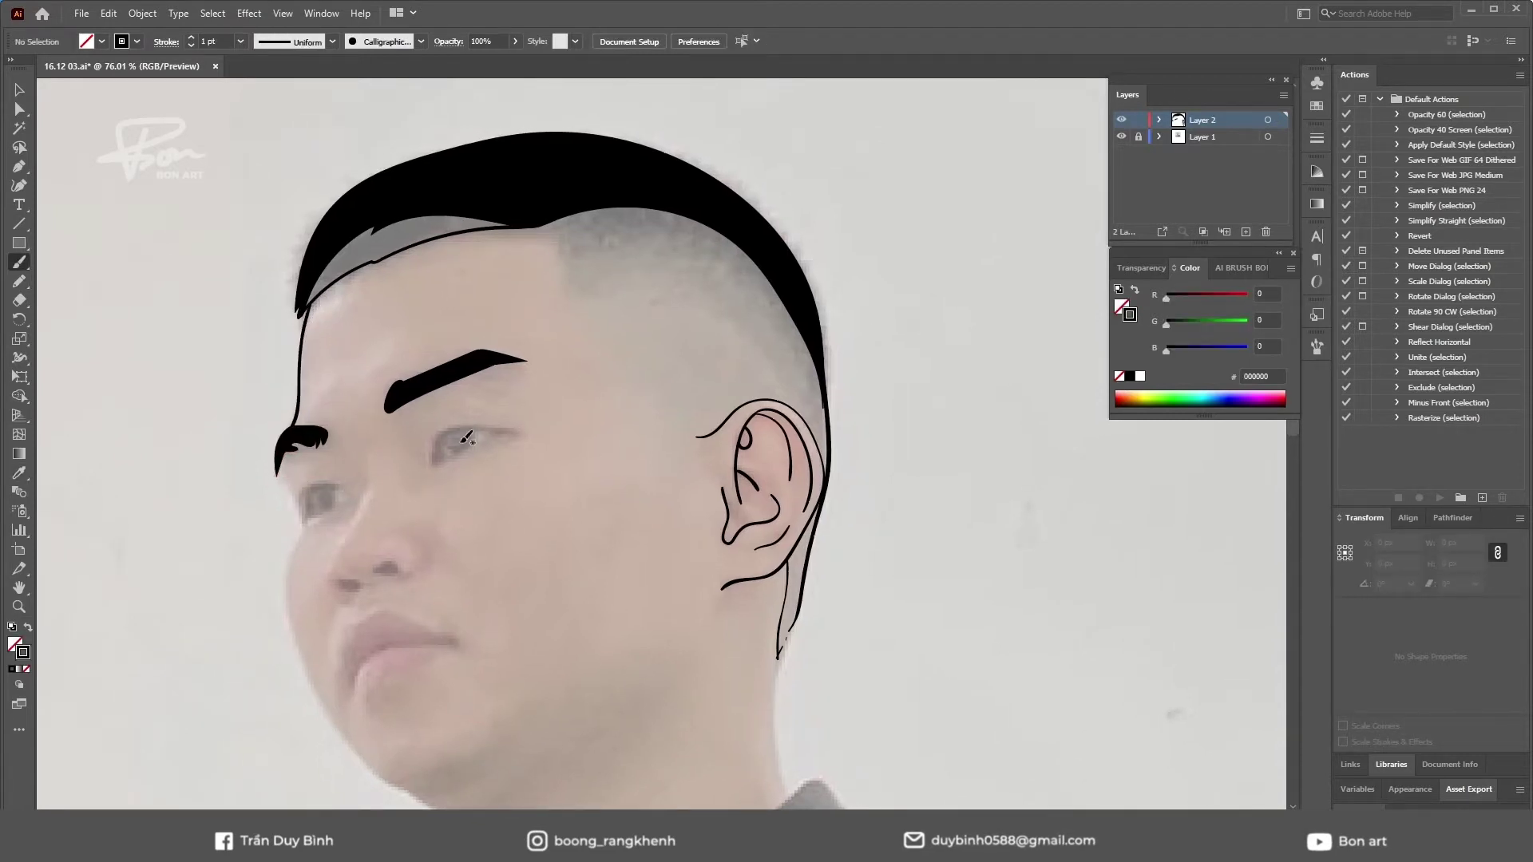
- Paint the cheek and jaw line, the mouth line and the upper lip
scroll(301, 525, "down", 2)
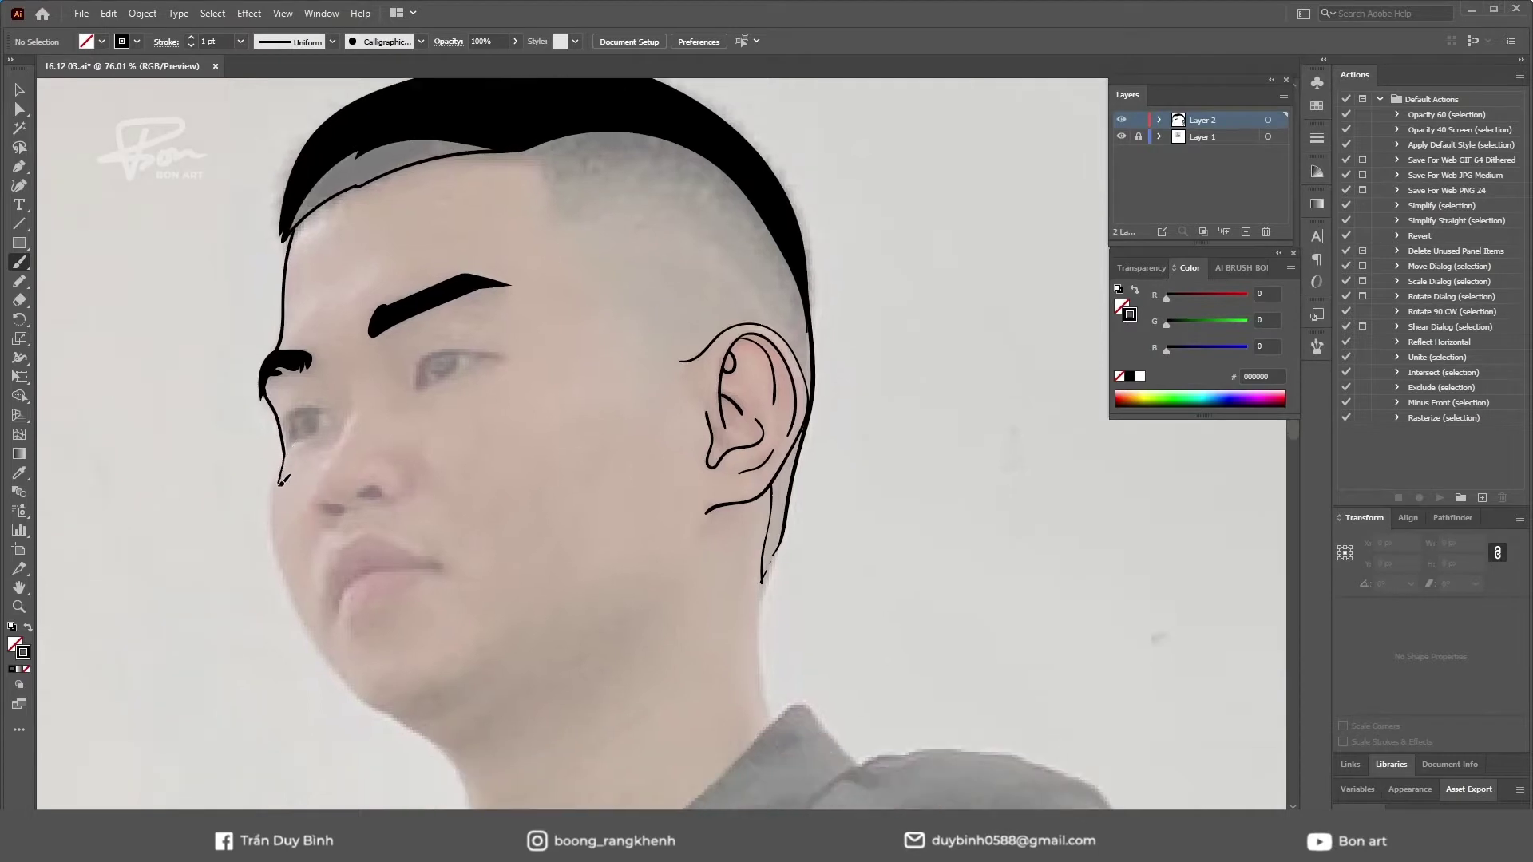
left_click_drag(284, 475, 471, 799)
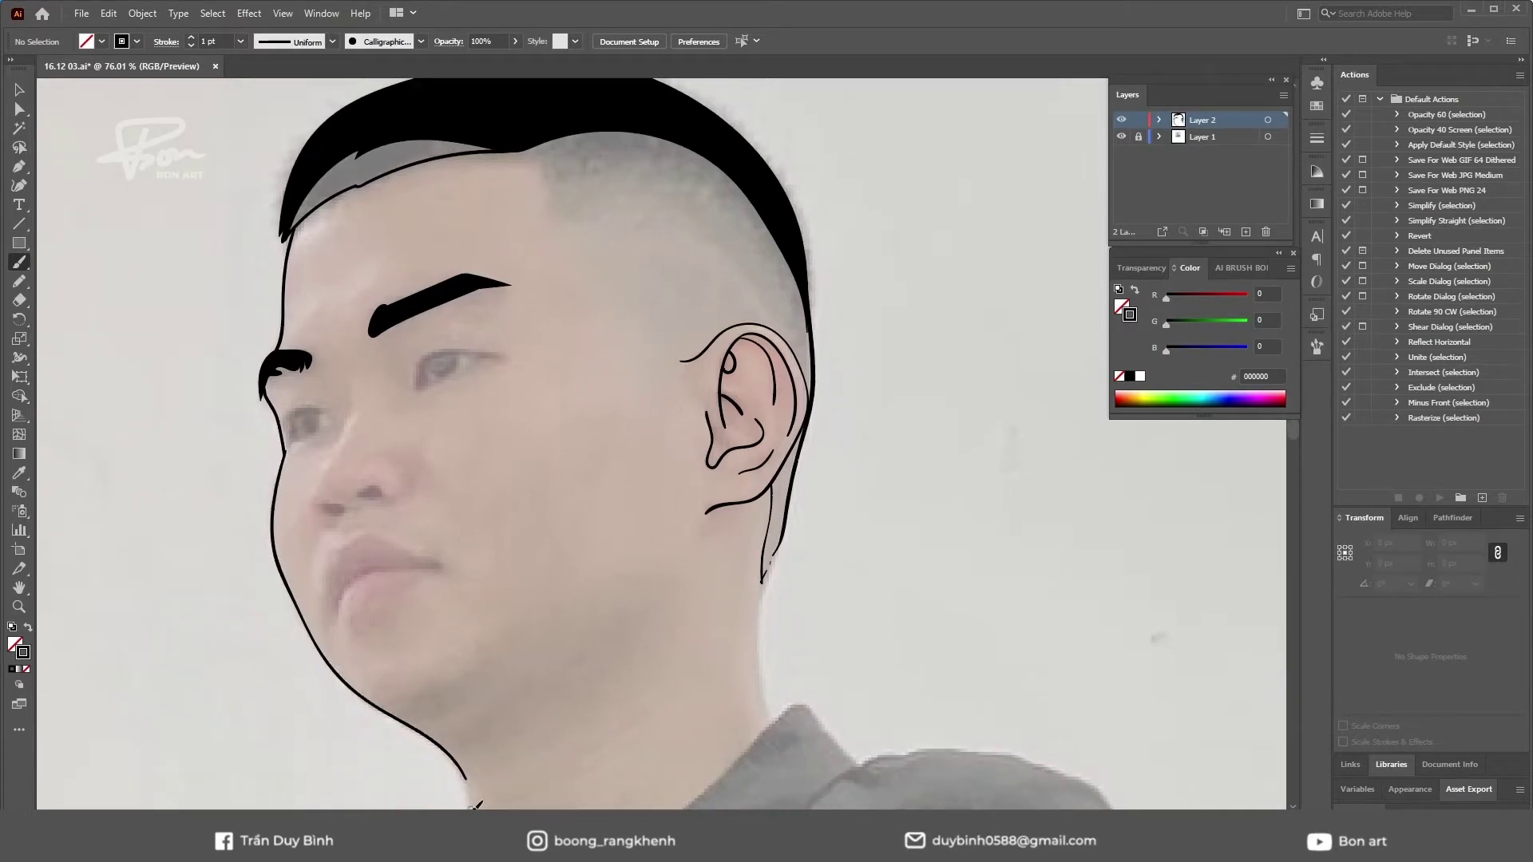
left_click_drag(428, 564, 445, 567)
left_click_drag(328, 583, 333, 611)
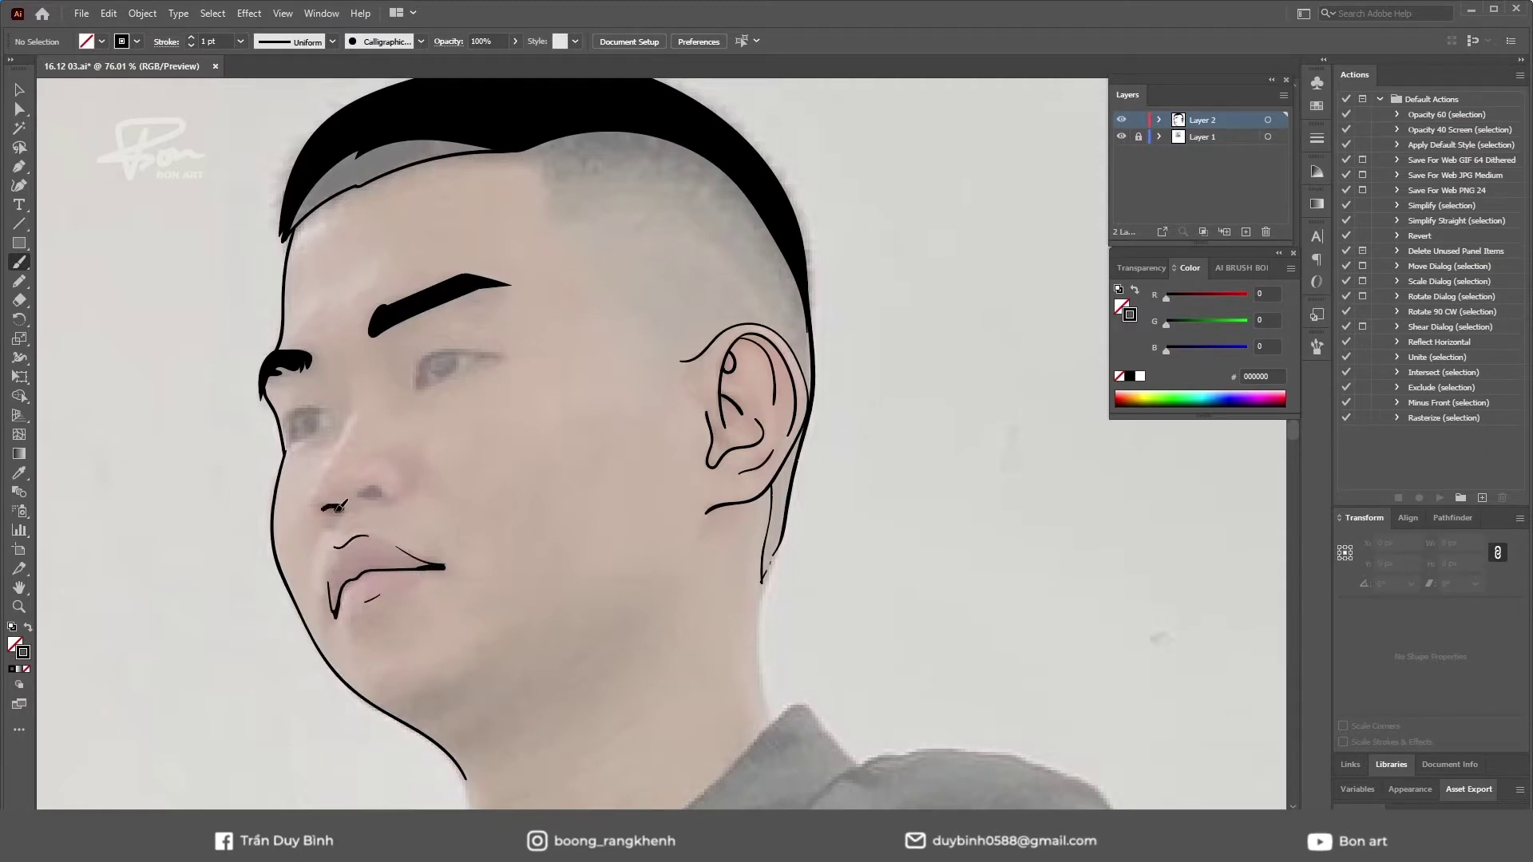
- Outline the nostril and draw the eyelids of both eyes
mouse_move(404, 461)
left_mouse_down()
mouse_move(382, 501)
mouse_move(345, 417)
mouse_move(291, 439)
left_mouse_up()
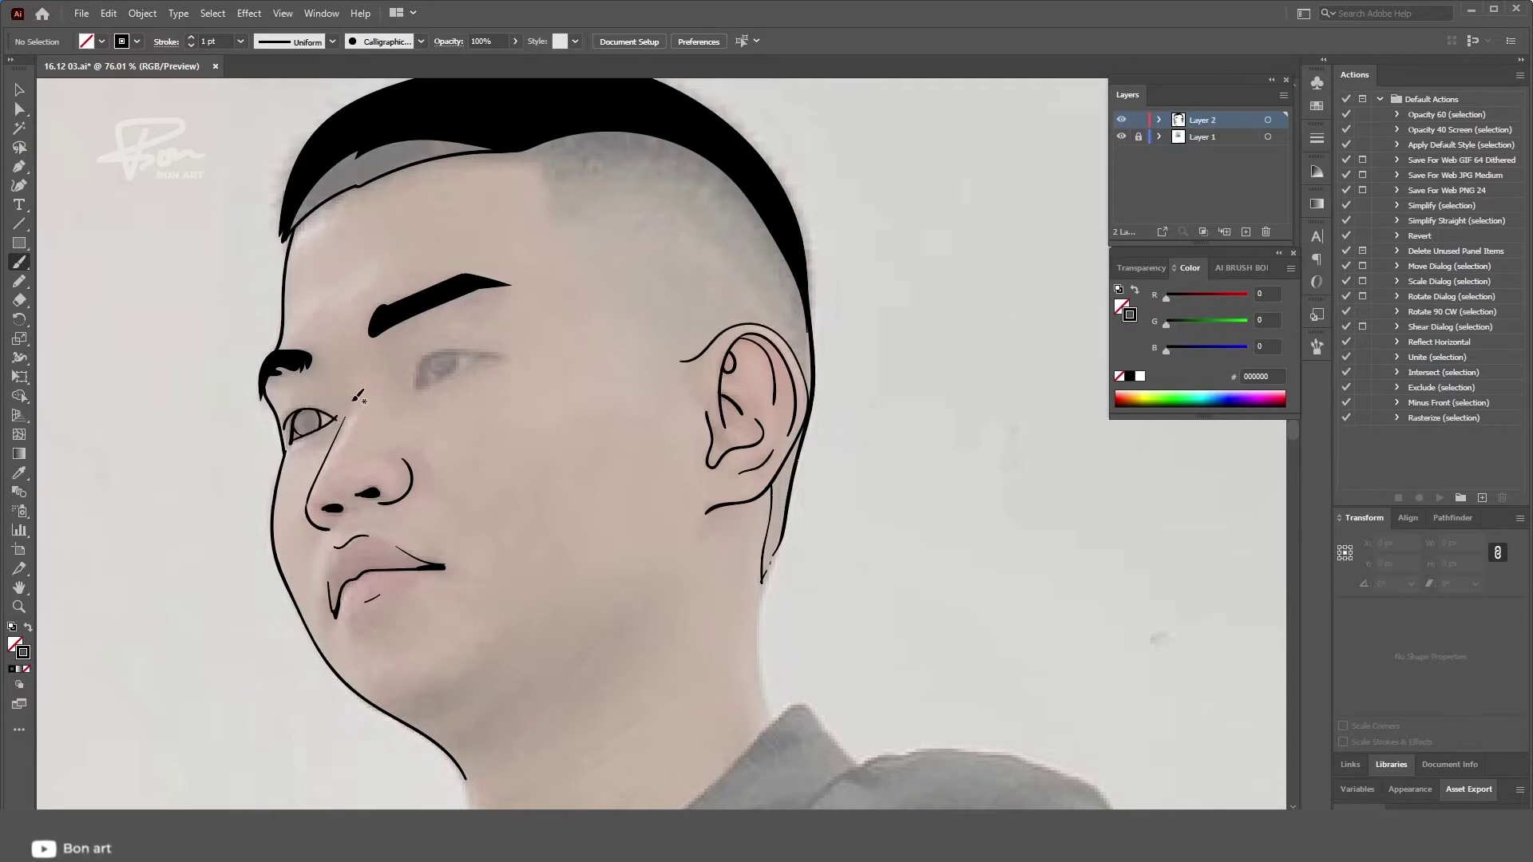
left_click_drag(292, 441, 328, 425)
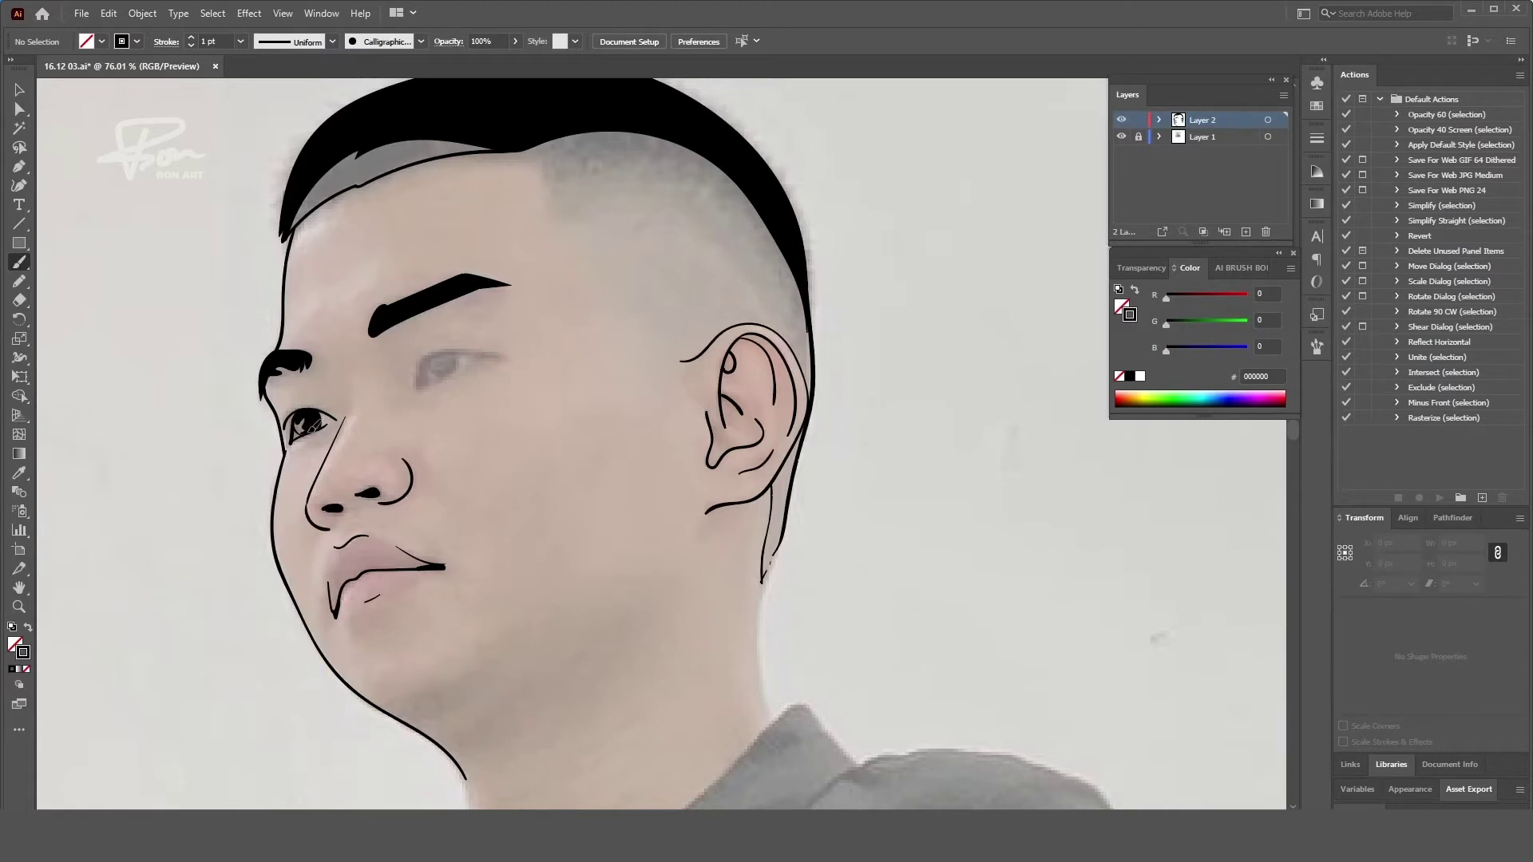
left_click_drag(488, 353, 498, 355)
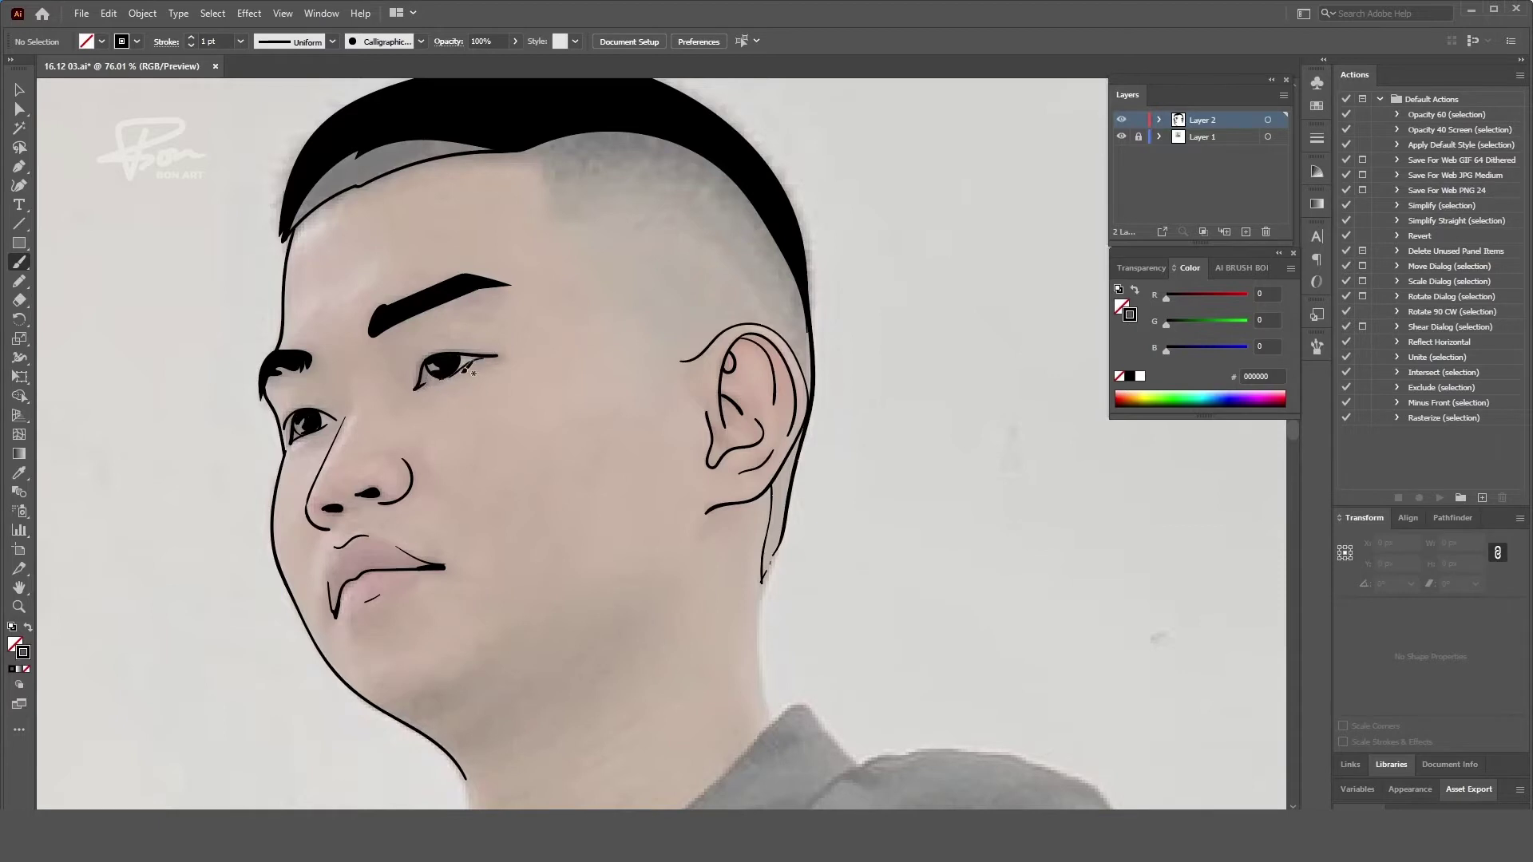
left_click_drag(421, 368, 455, 348)
scroll(410, 704, "down", 2)
- Extend the neck lines to the collar and draw the collar, button and shoulder line
left_click_drag(656, 427, 675, 606)
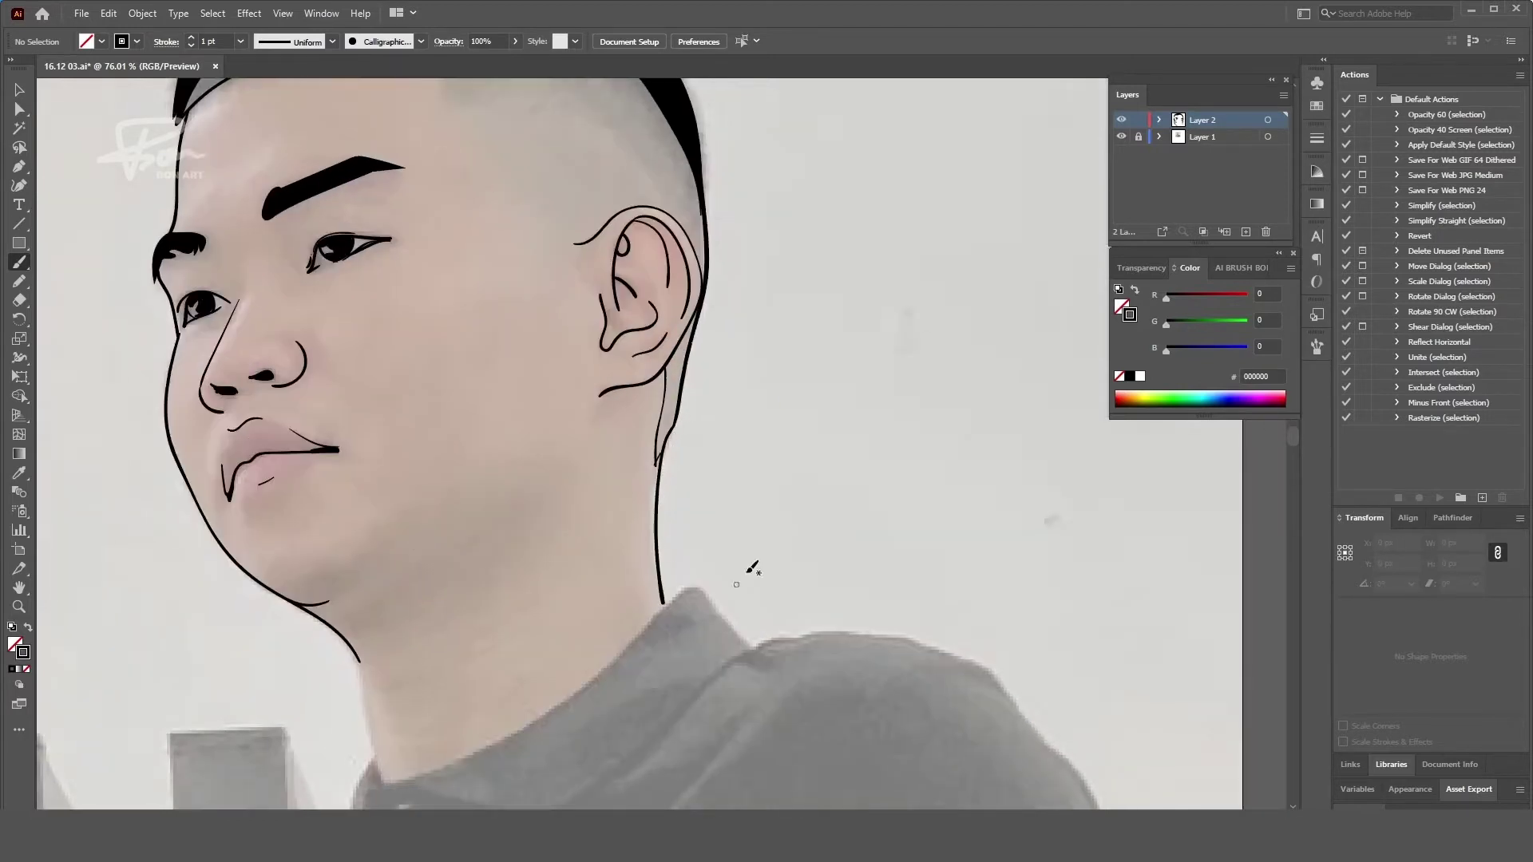
scroll(746, 559, "up", 1)
mouse_move(443, 567)
left_mouse_down()
mouse_move(469, 664)
mouse_move(750, 571)
mouse_move(479, 687)
left_mouse_up()
scroll(429, 592, "down", 3)
mouse_move(429, 592)
left_mouse_down()
mouse_move(435, 660)
mouse_move(463, 594)
left_mouse_up()
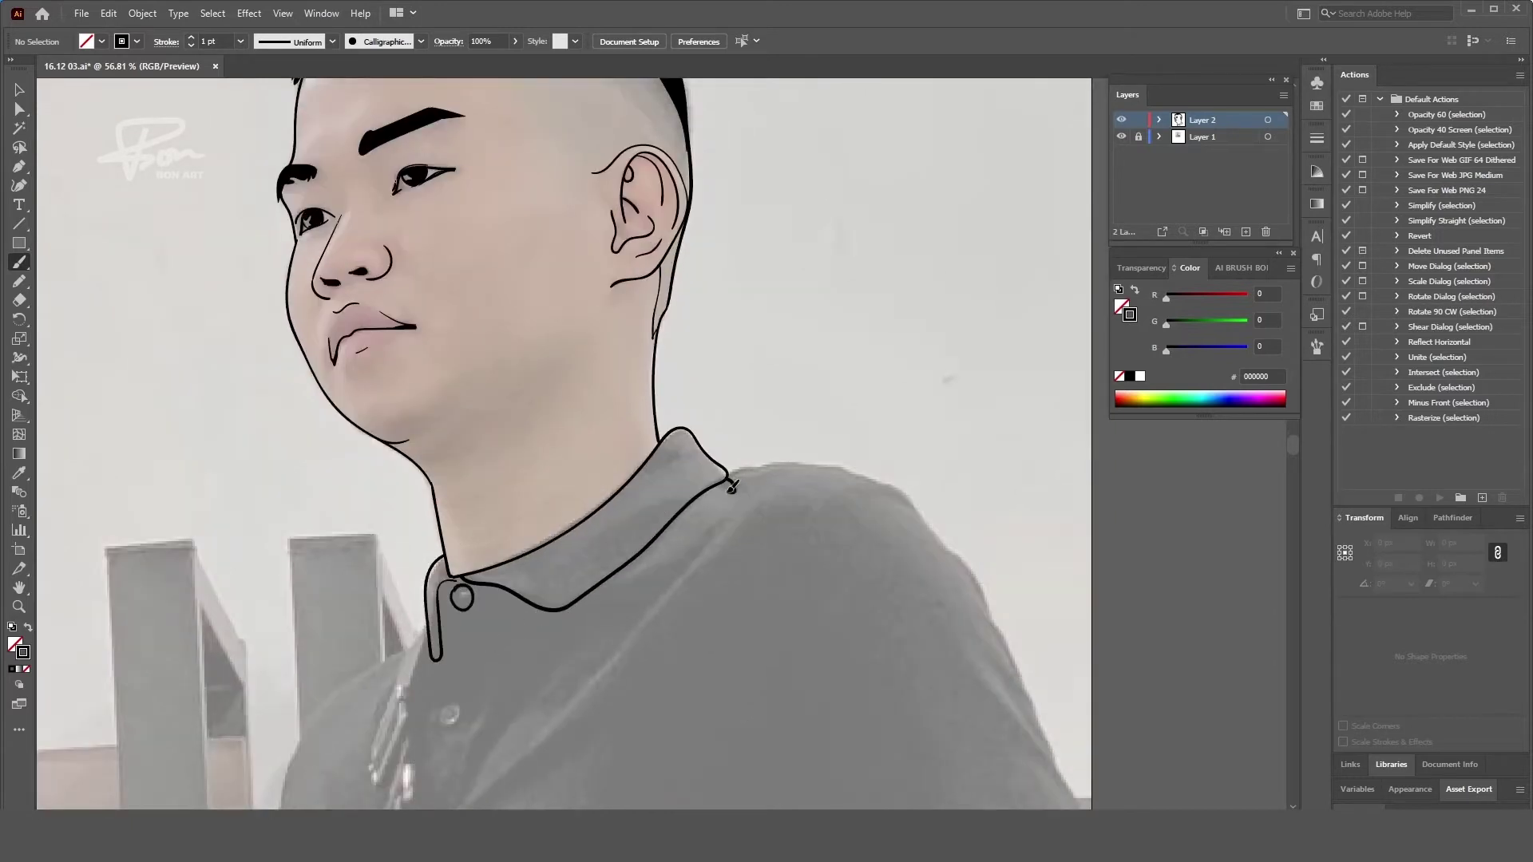
left_click_drag(710, 480, 1012, 644)
scroll(796, 457, "down", 2)
left_click_drag(853, 489, 900, 602)
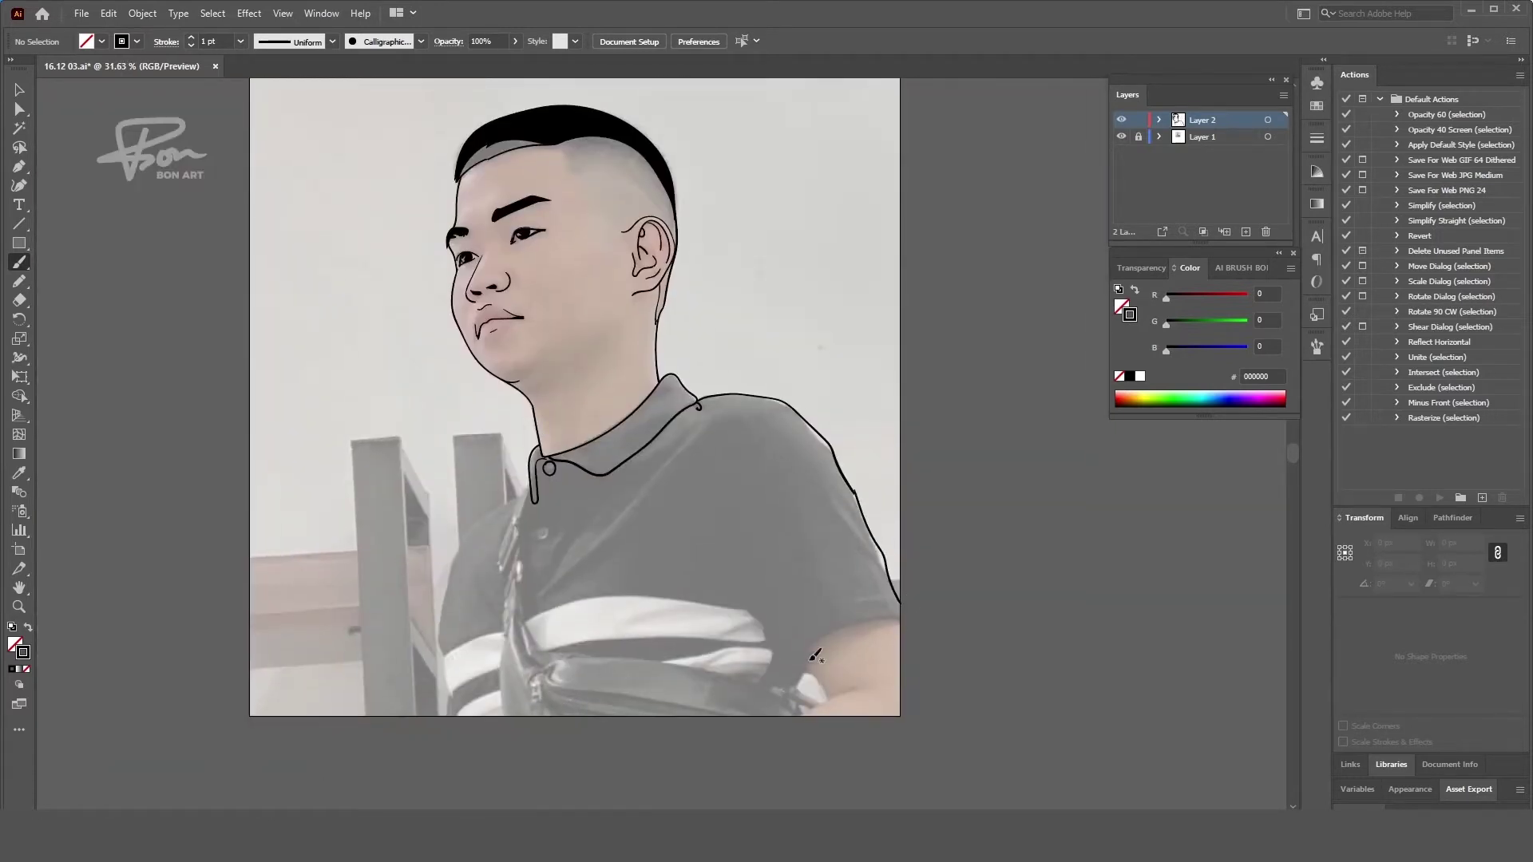
- Draw the sleeve cuff, sleeve folds and the edges of the chest and sleeve stripes
mouse_move(802, 671)
left_mouse_down()
mouse_move(900, 616)
mouse_move(794, 666)
left_mouse_up()
mouse_move(722, 572)
left_mouse_down()
mouse_move(798, 669)
mouse_move(763, 685)
left_mouse_up()
left_click_drag(523, 621, 751, 608)
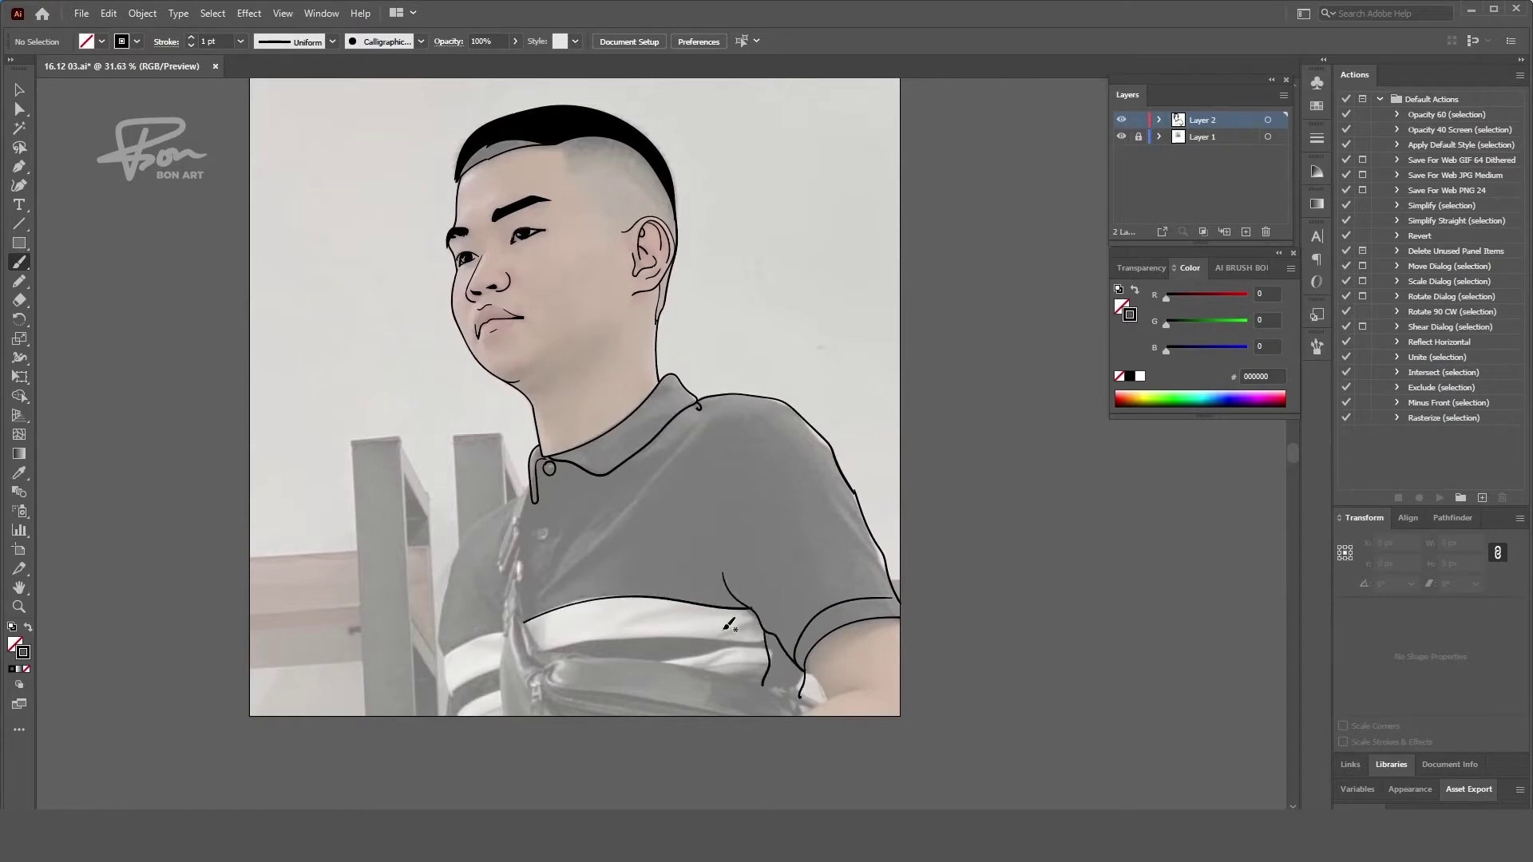
left_click_drag(556, 645, 765, 640)
left_click_drag(445, 656, 502, 689)
- Add the placket edge, shirt tab, belt bag outline, stripe edge and a forearm crease
mouse_move(534, 484)
left_mouse_down()
mouse_move(511, 523)
mouse_move(529, 516)
mouse_move(520, 579)
mouse_move(539, 663)
left_mouse_up()
mouse_move(507, 618)
left_mouse_down()
mouse_move(521, 611)
mouse_move(503, 716)
left_mouse_up()
mouse_move(523, 615)
left_mouse_down()
mouse_move(559, 658)
mouse_move(757, 718)
left_mouse_up()
left_click_drag(587, 653, 818, 711)
left_click_drag(670, 659, 754, 655)
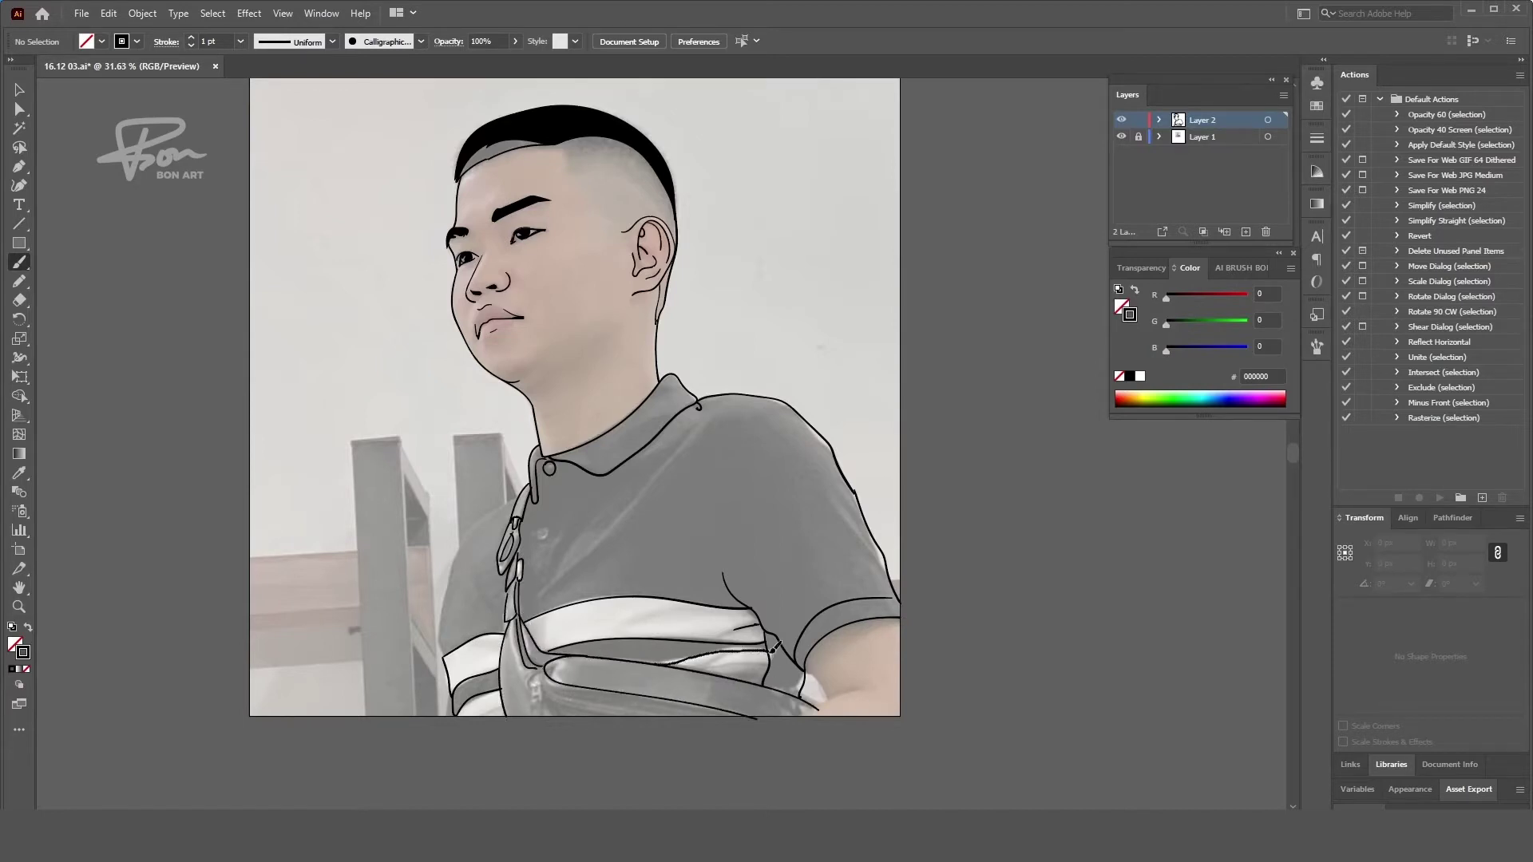
left_click_drag(818, 709, 870, 685)
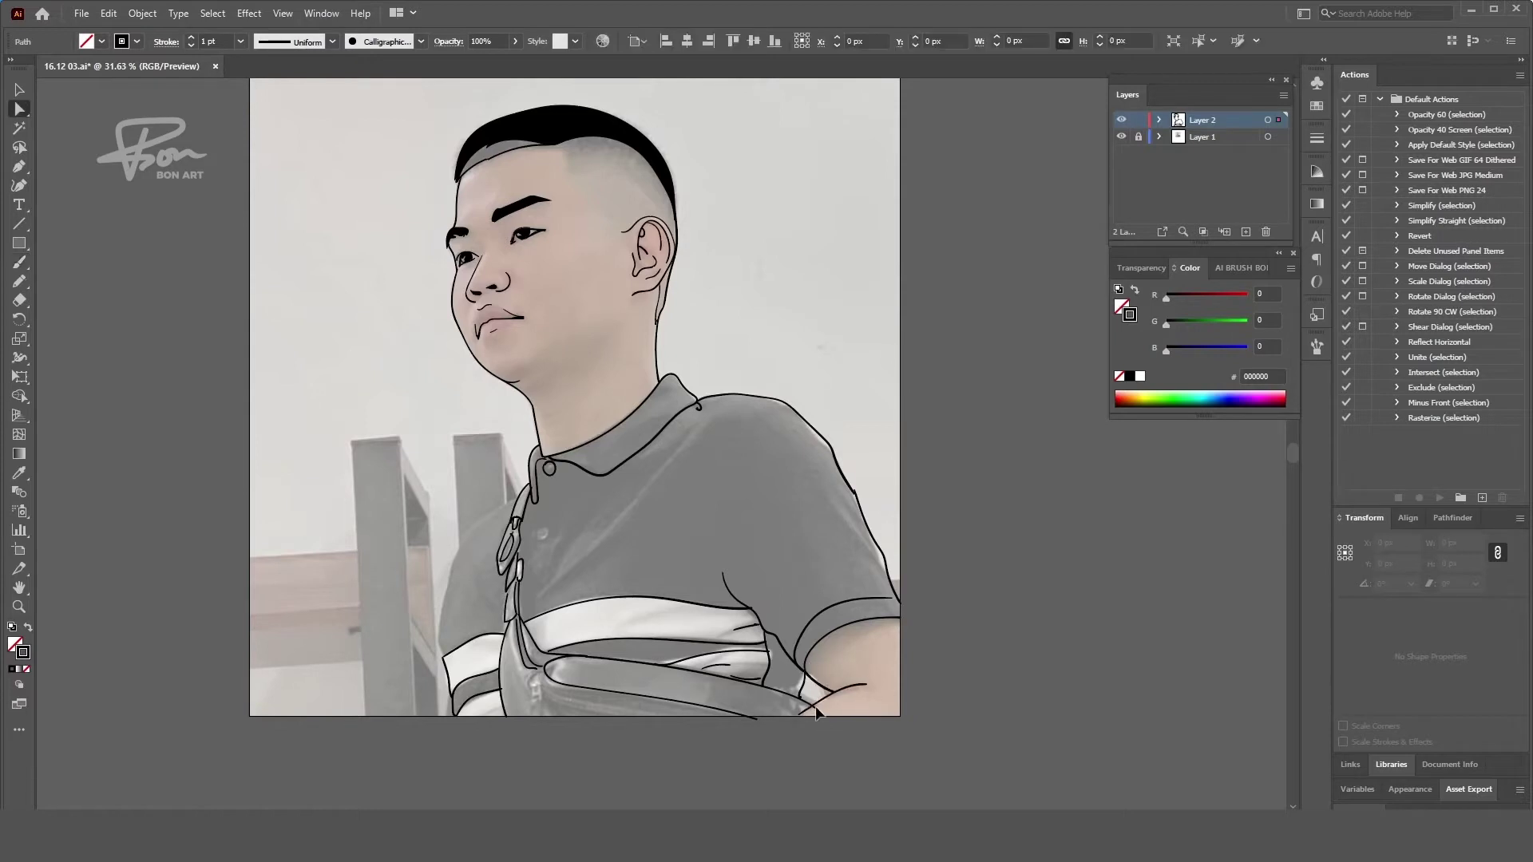
- Paint the left shoulder line, three chest folds, a sleeve crease and the lower bag strap
mouse_move(527, 489)
left_mouse_down()
mouse_move(454, 572)
mouse_move(460, 704)
left_mouse_up()
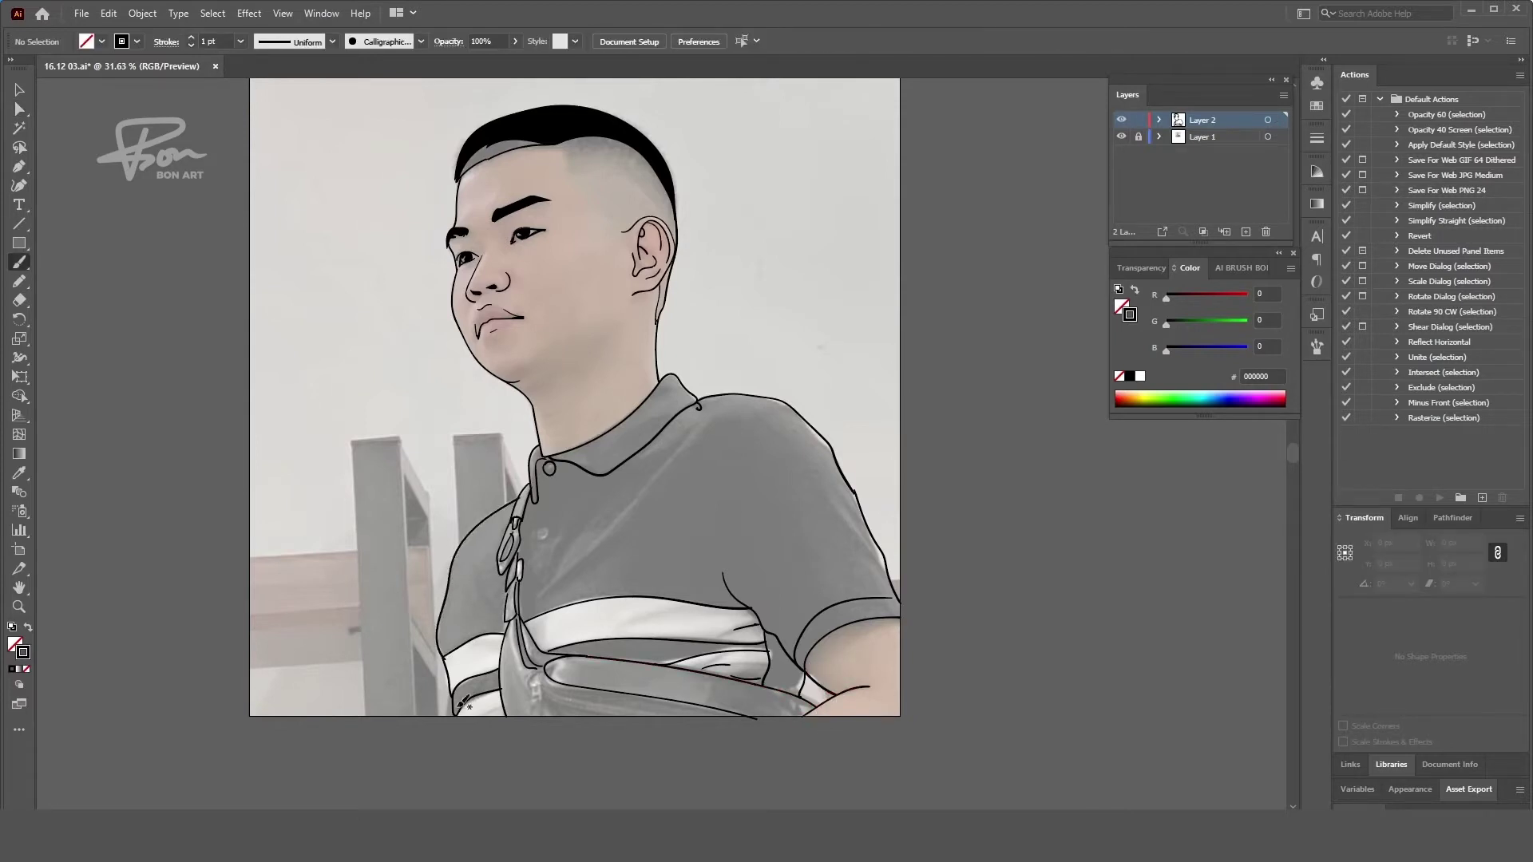
left_click_drag(530, 595, 607, 464)
left_click_drag(591, 520, 682, 434)
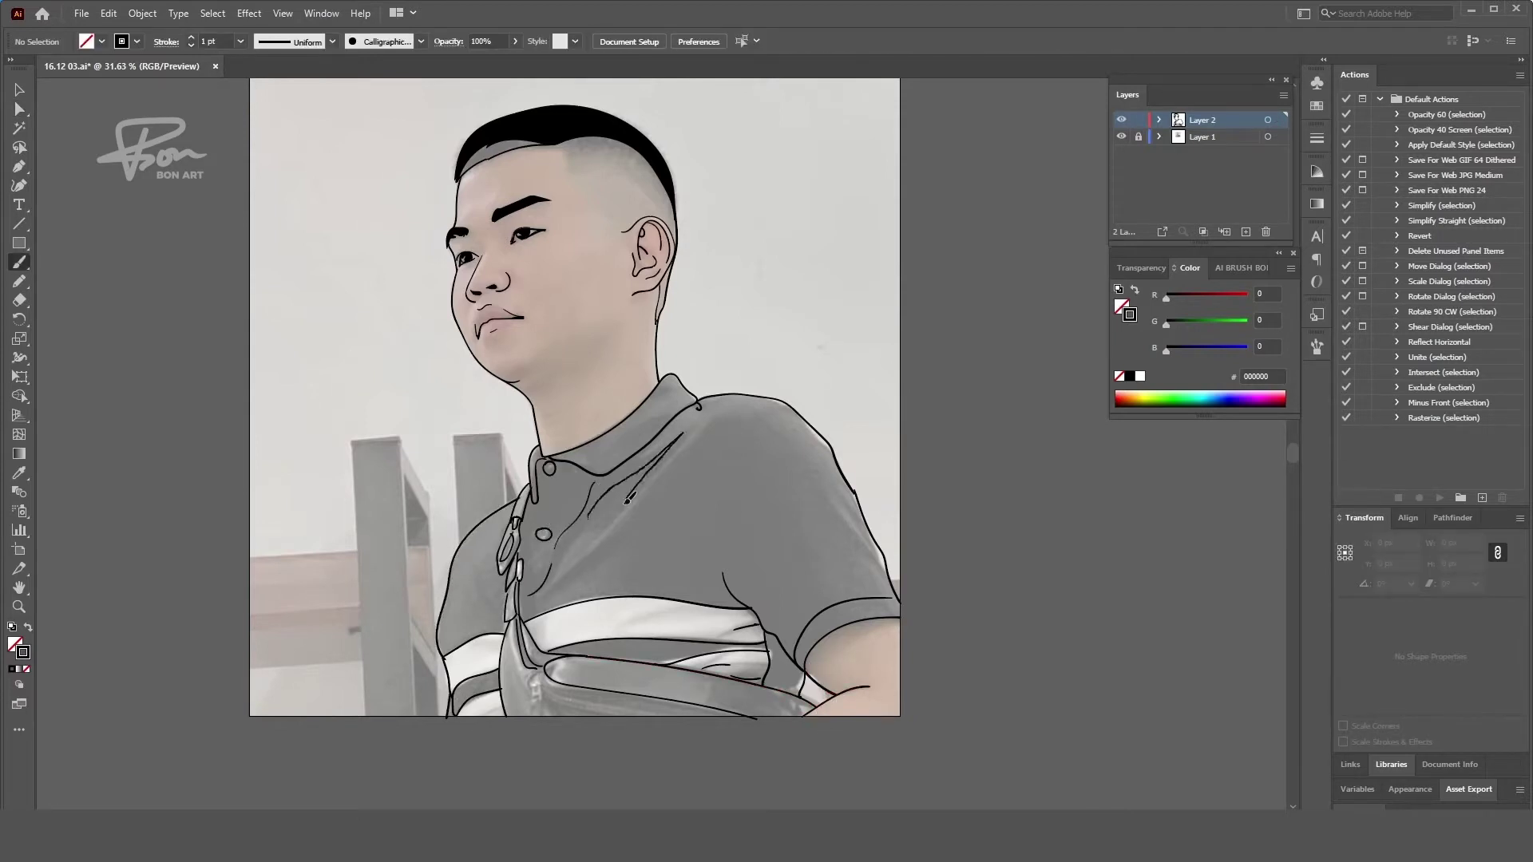
mouse_move(531, 599)
left_mouse_down()
mouse_move(695, 451)
mouse_move(702, 539)
left_mouse_up()
left_click_drag(827, 514, 885, 572)
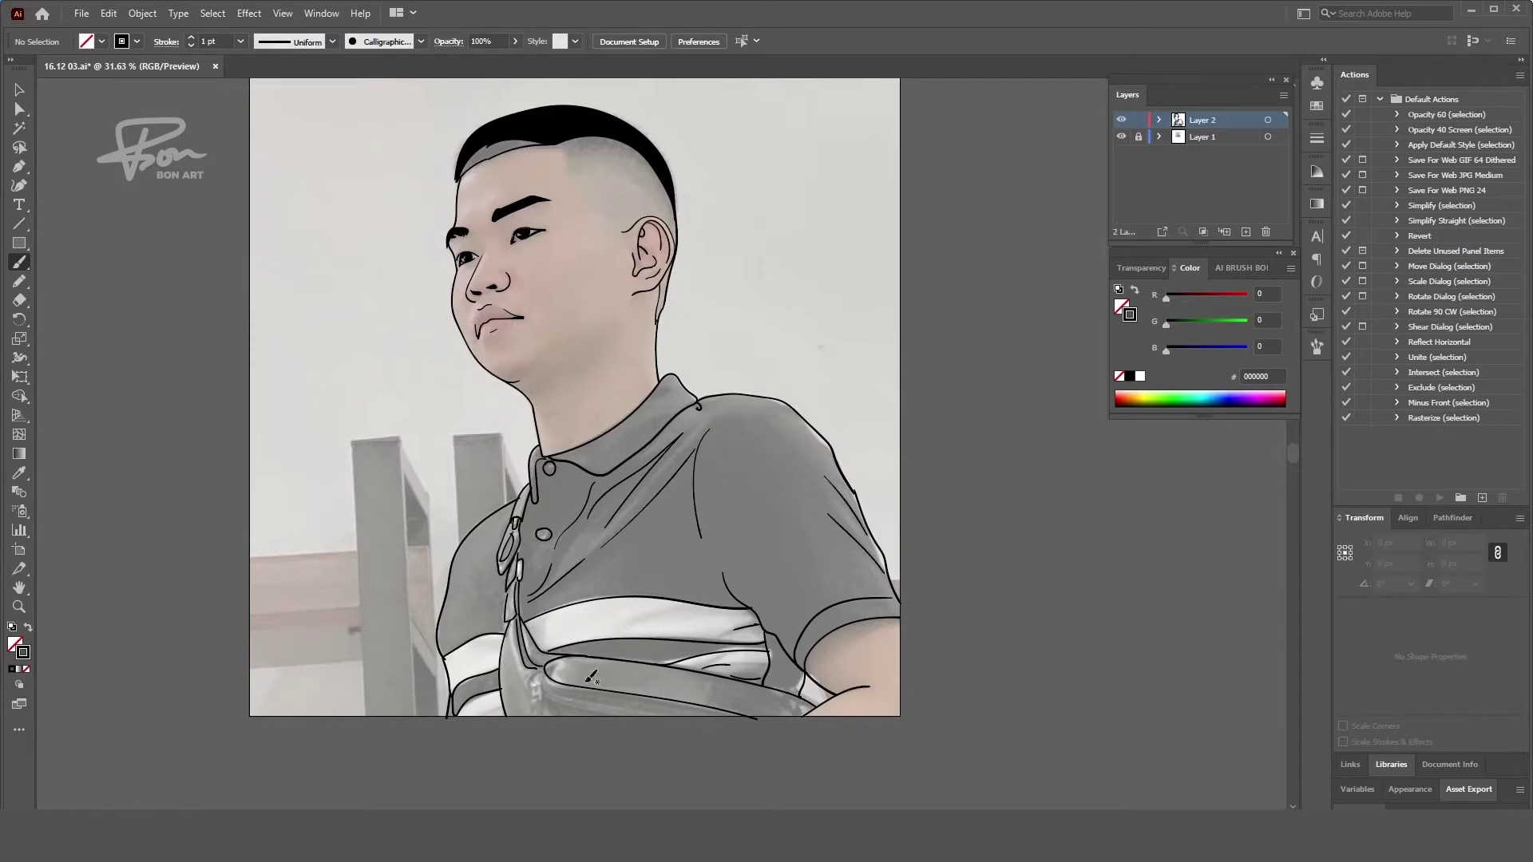
mouse_move(543, 685)
left_mouse_down()
mouse_move(710, 716)
mouse_move(625, 711)
mouse_move(649, 713)
left_mouse_up()
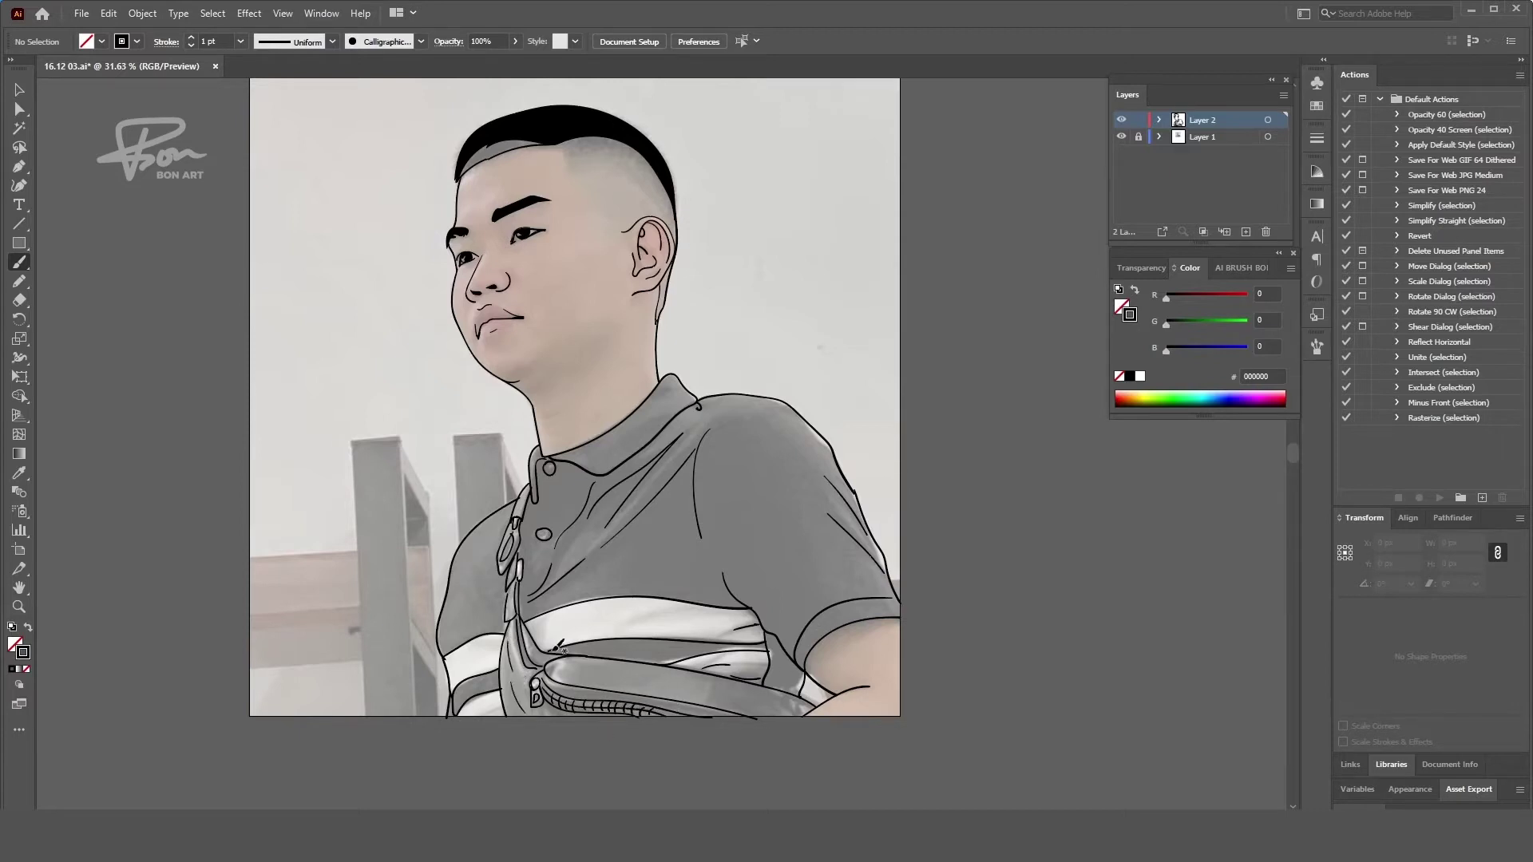
- Draw a black-filled shape along the front hairline with the Pencil
scroll(699, 501, "up", 1)
scroll(699, 502, "up", 2)
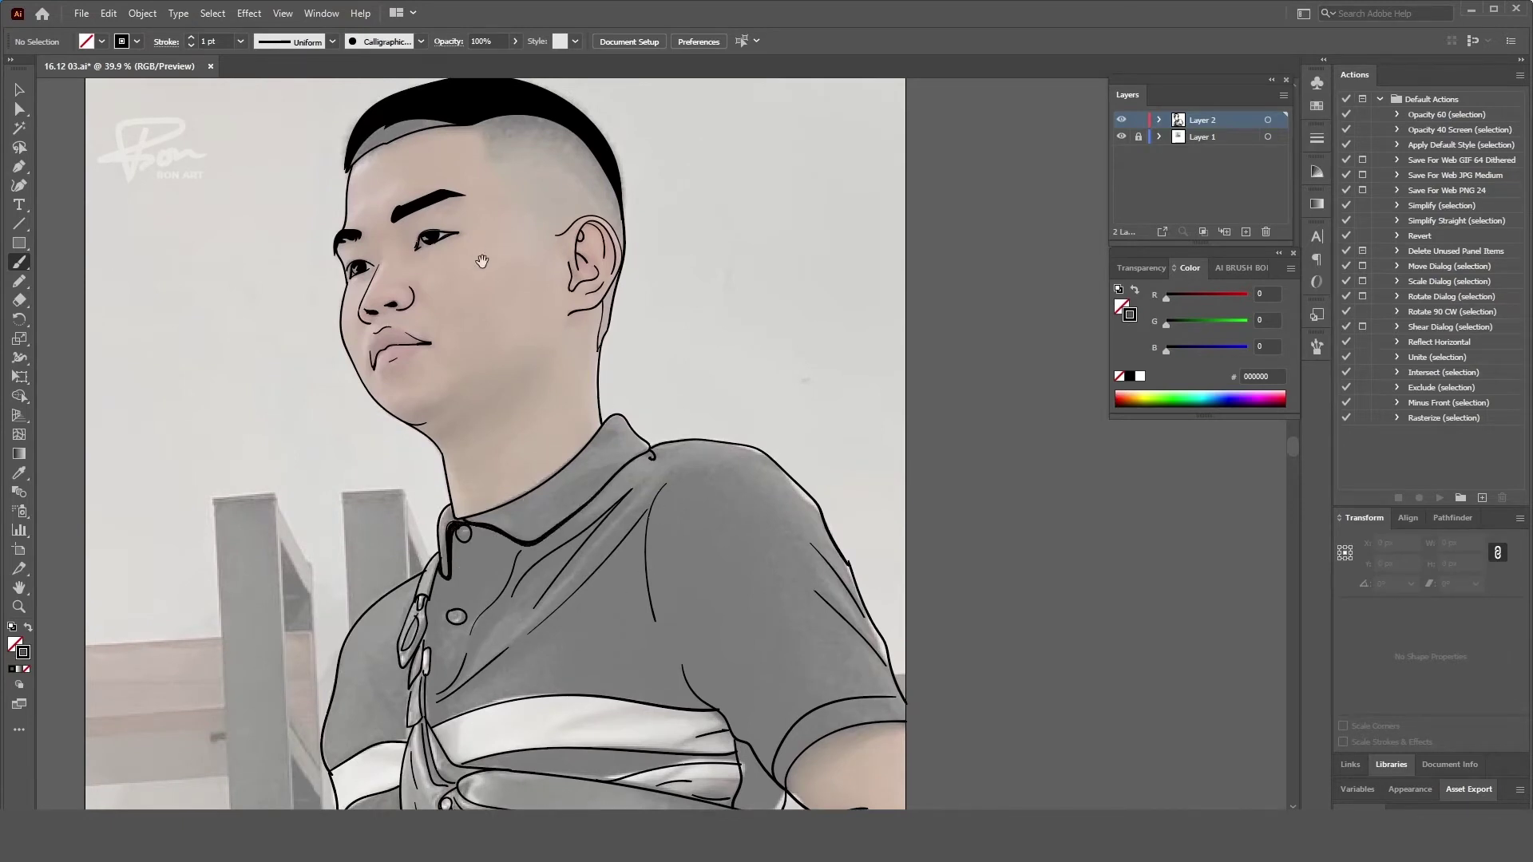
scroll(517, 430, "up", 3)
scroll(392, 273, "up", 3)
key("n")
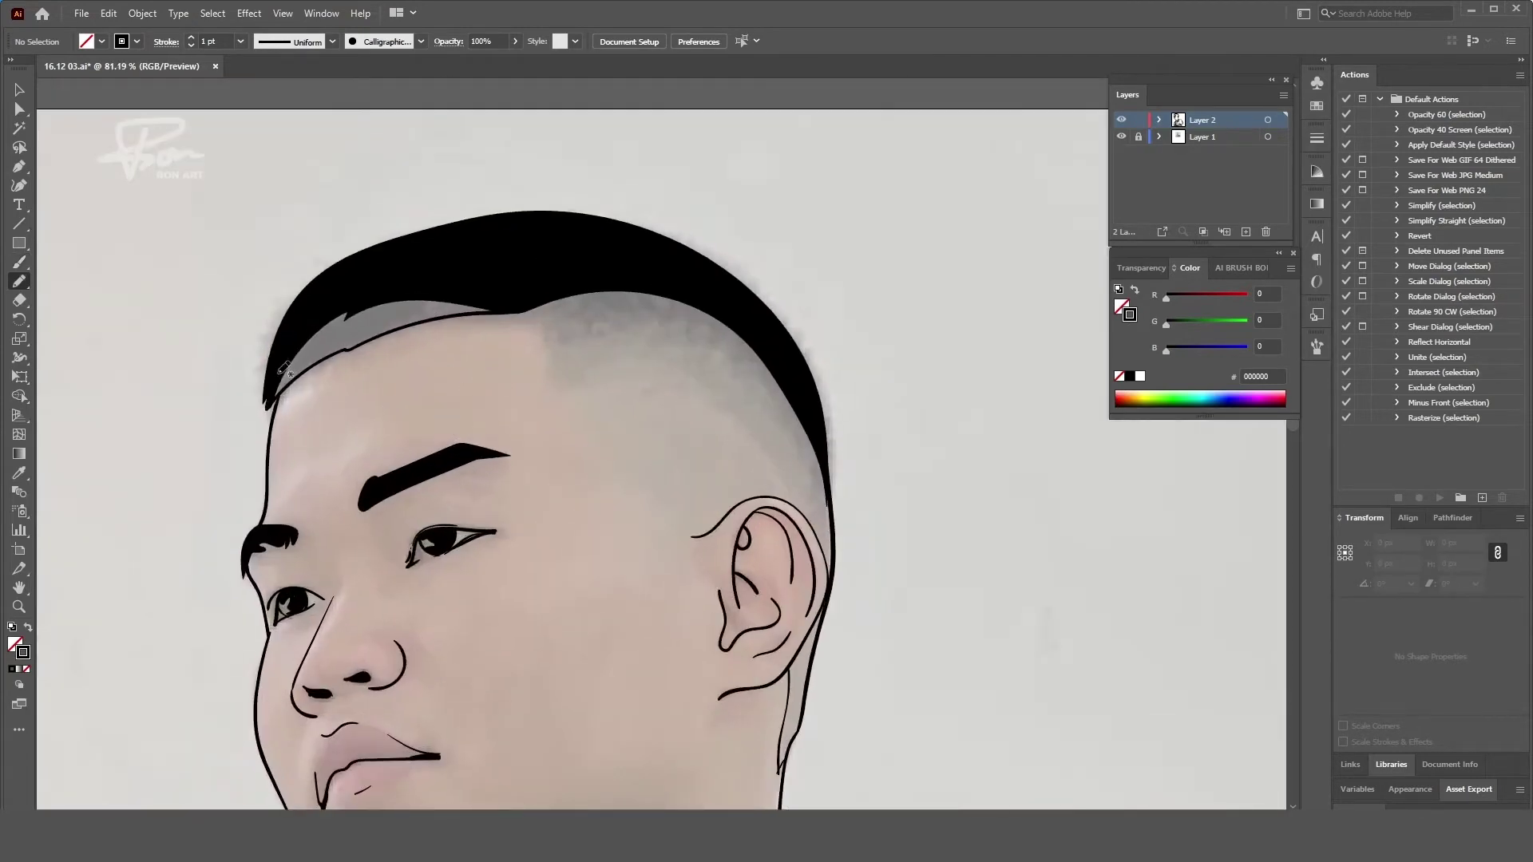
left_click_drag(472, 304, 511, 308)
key("shift+x")
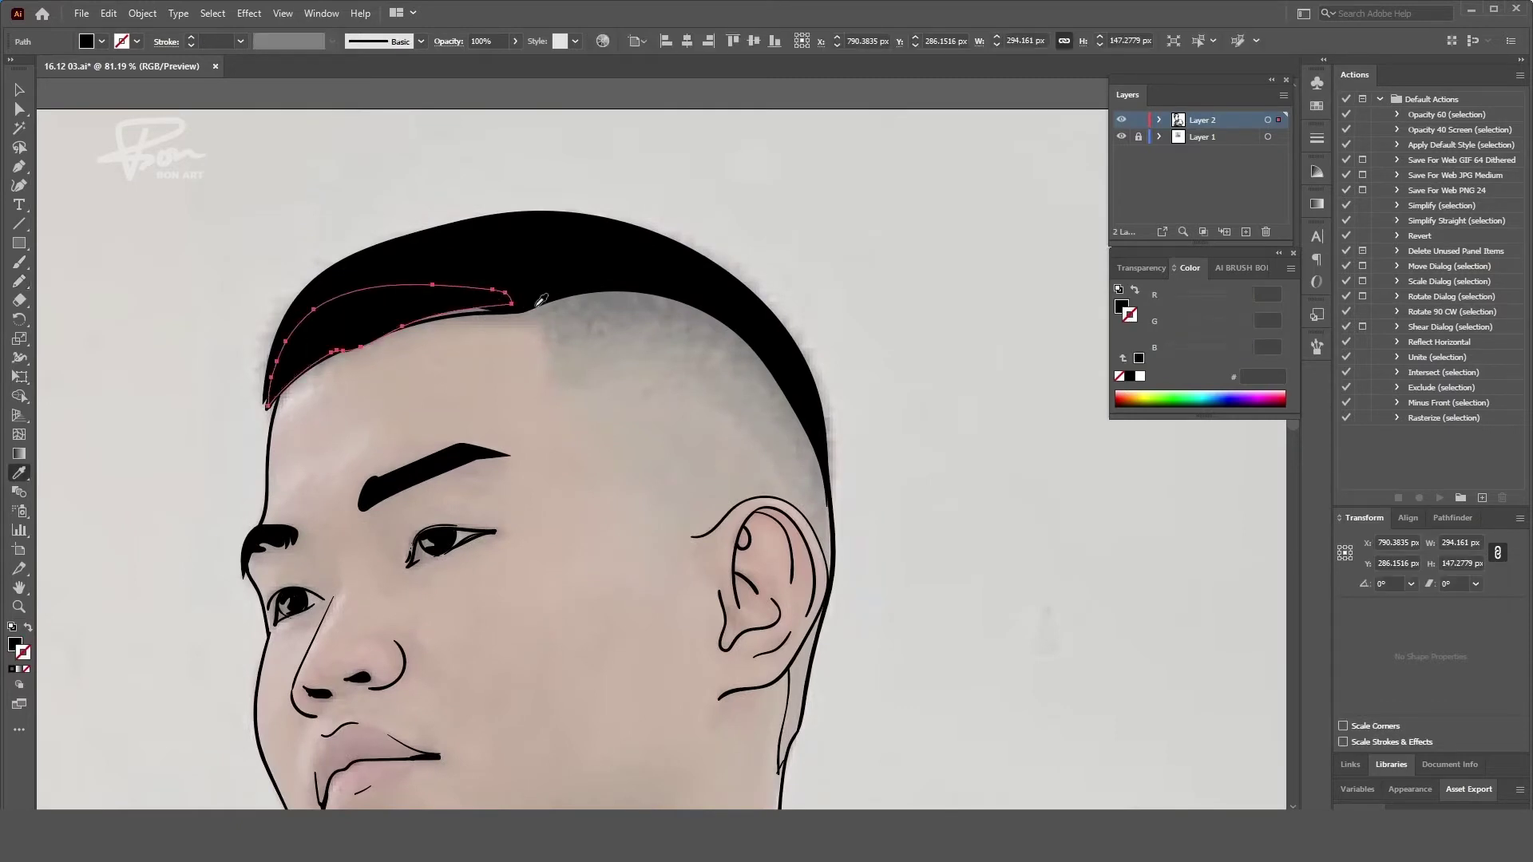
key("a")
scroll(607, 447, "down", 3)
scroll(670, 357, "up", 2)
scroll(632, 354, "up", 2)
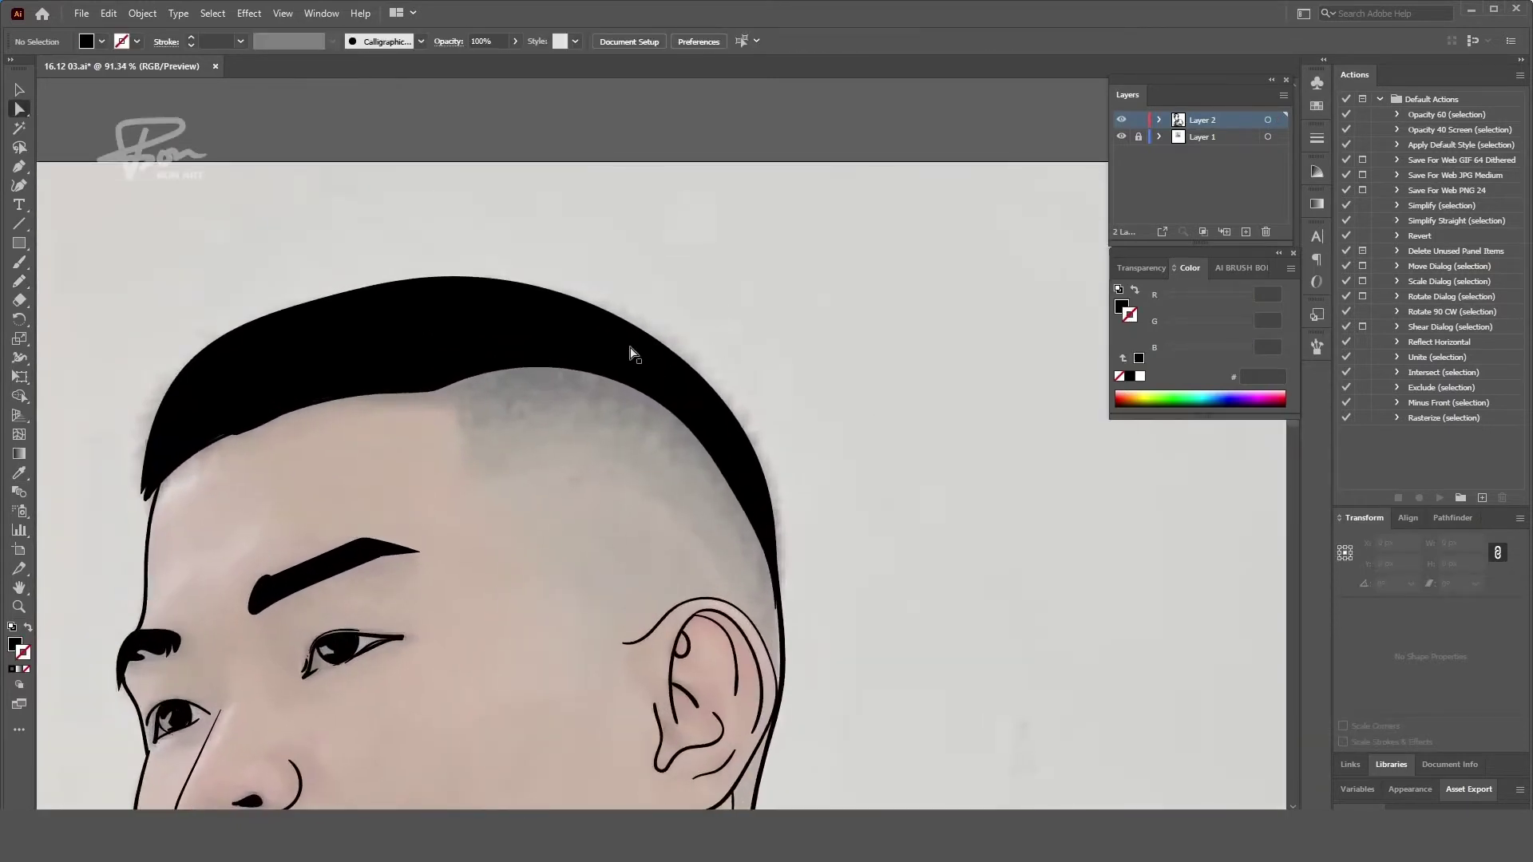
- Paint short hair strands along the hairline edge with a black brush stroke
key("b")
key("shift+x")
key("shift+x")
key("shift+x")
mouse_move(589, 290)
left_mouse_down()
mouse_move(754, 424)
mouse_move(786, 575)
left_mouse_up()
scroll(787, 575, "down", 2)
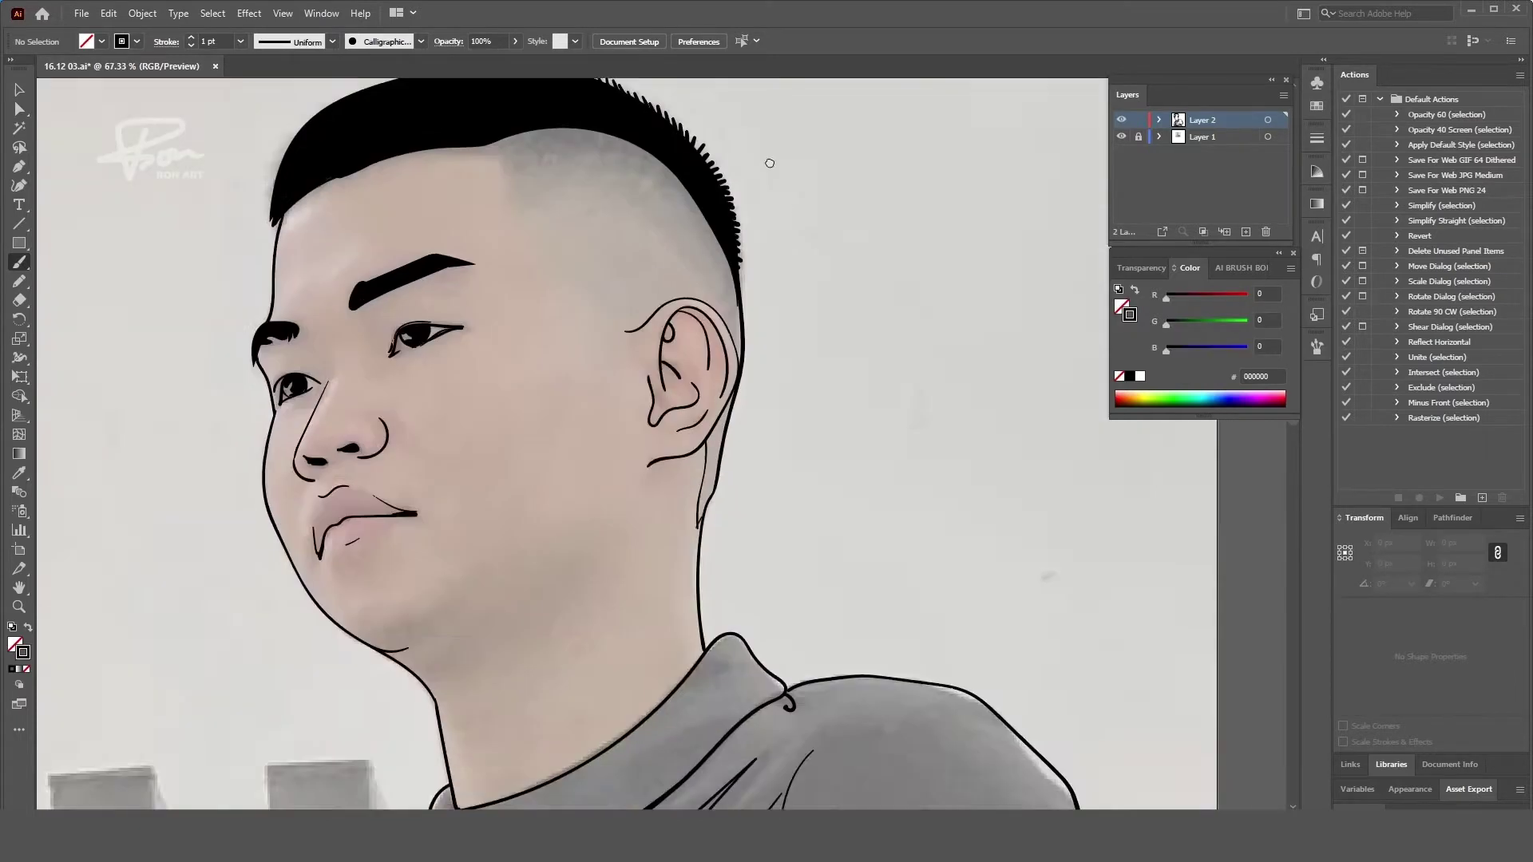
scroll(606, 297, "up", 3)
- Add more spiky hair strands along the top hairline, then deselect
mouse_move(607, 297)
left_mouse_down()
mouse_move(448, 260)
mouse_move(259, 295)
left_mouse_up()
scroll(408, 254, "up", 2)
left_click_drag(429, 247, 487, 262)
key("ctrl+shift+a")
scroll(507, 383, "down", 3)
scroll(379, 308, "up", 3)
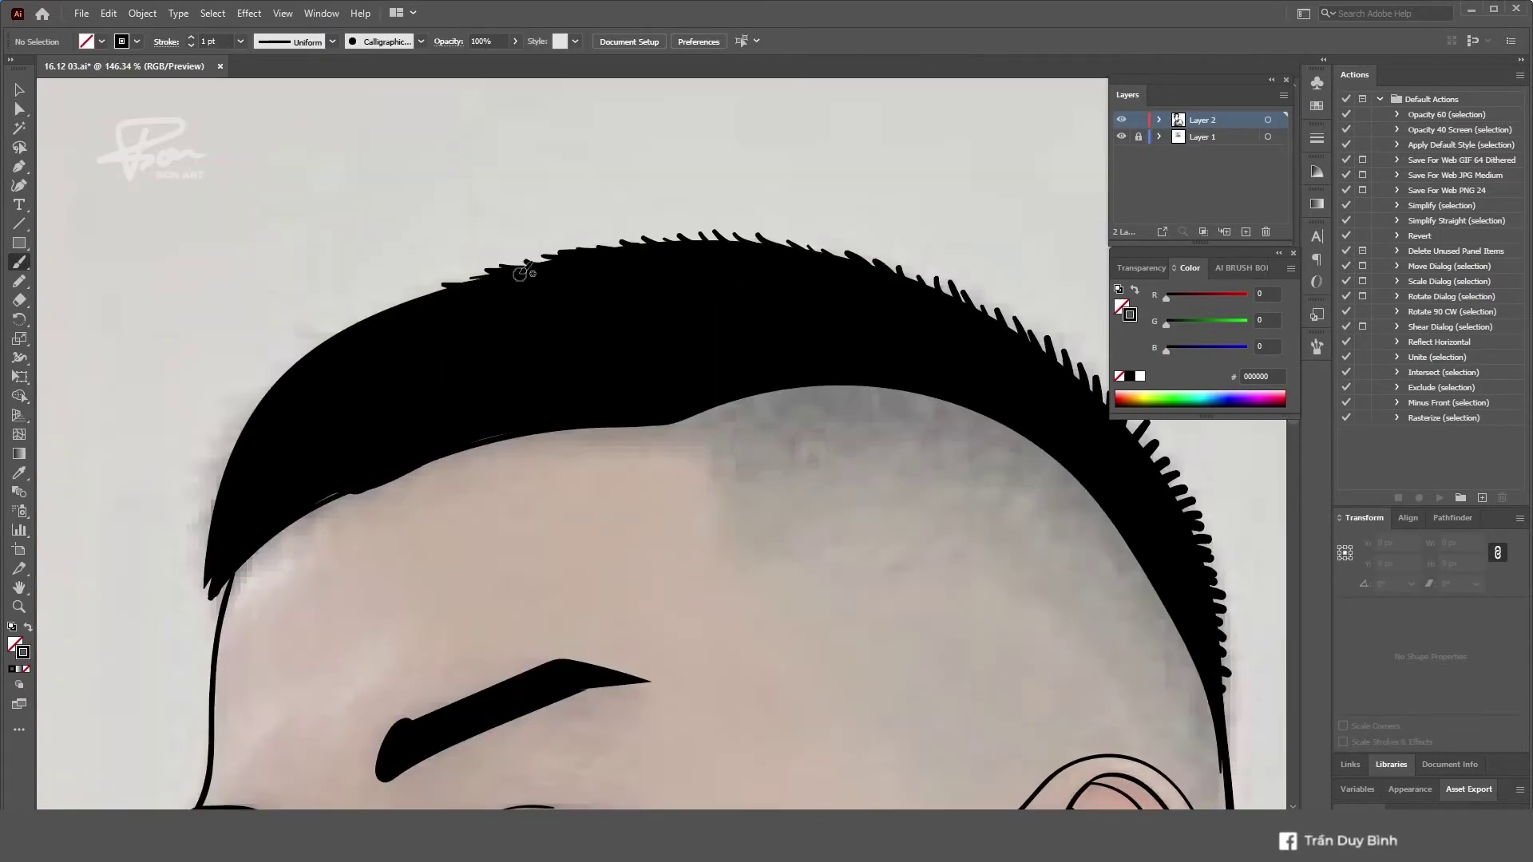
scroll(653, 473, "down", 2)
scroll(653, 472, "down", 2)
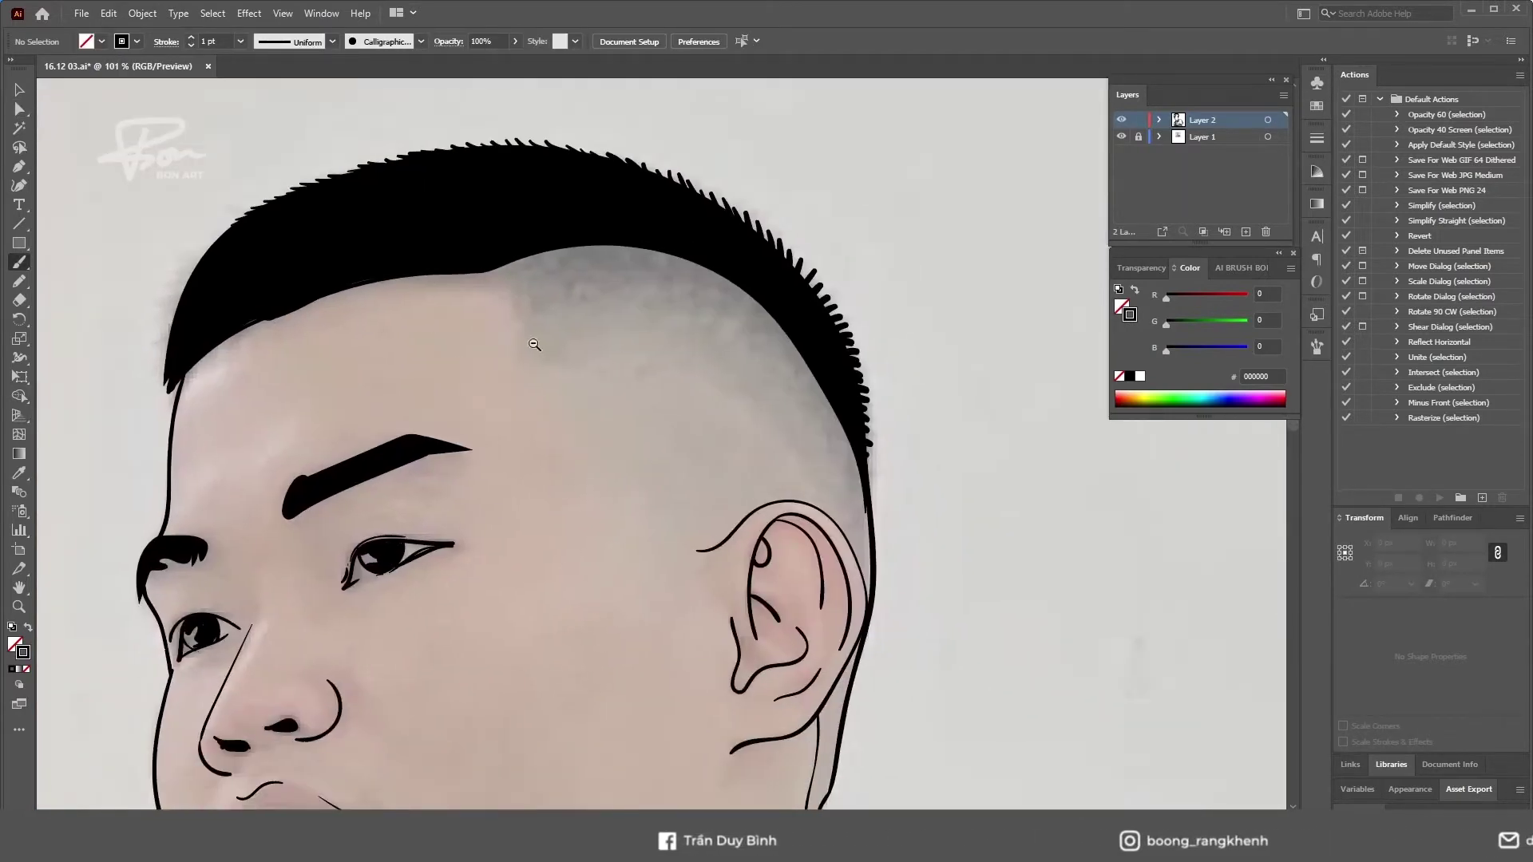
scroll(653, 473, "down", 2)
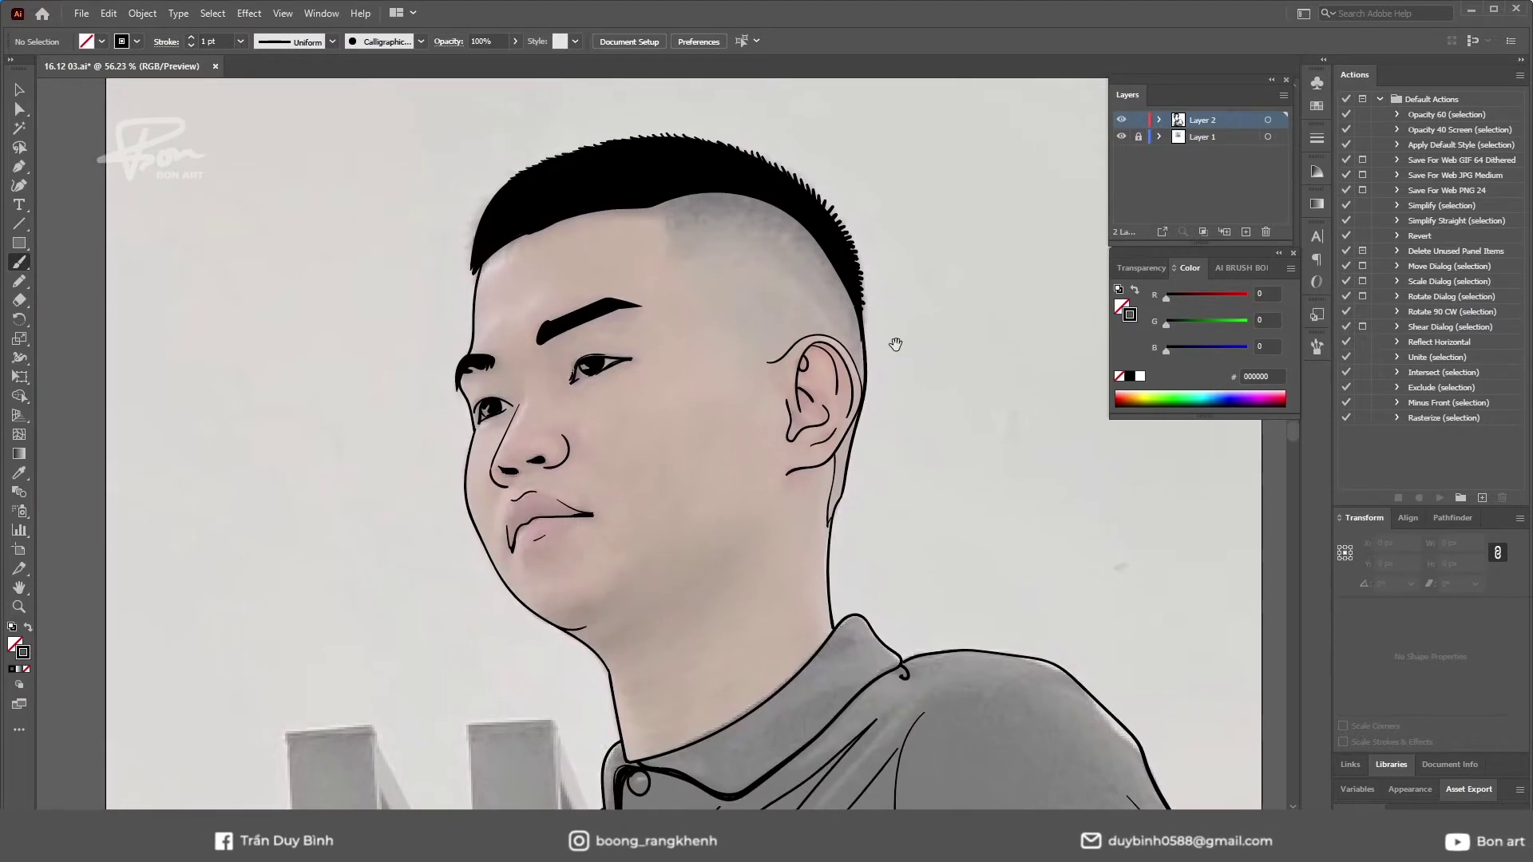
scroll(814, 287, "up", 2)
scroll(759, 290, "up", 2)
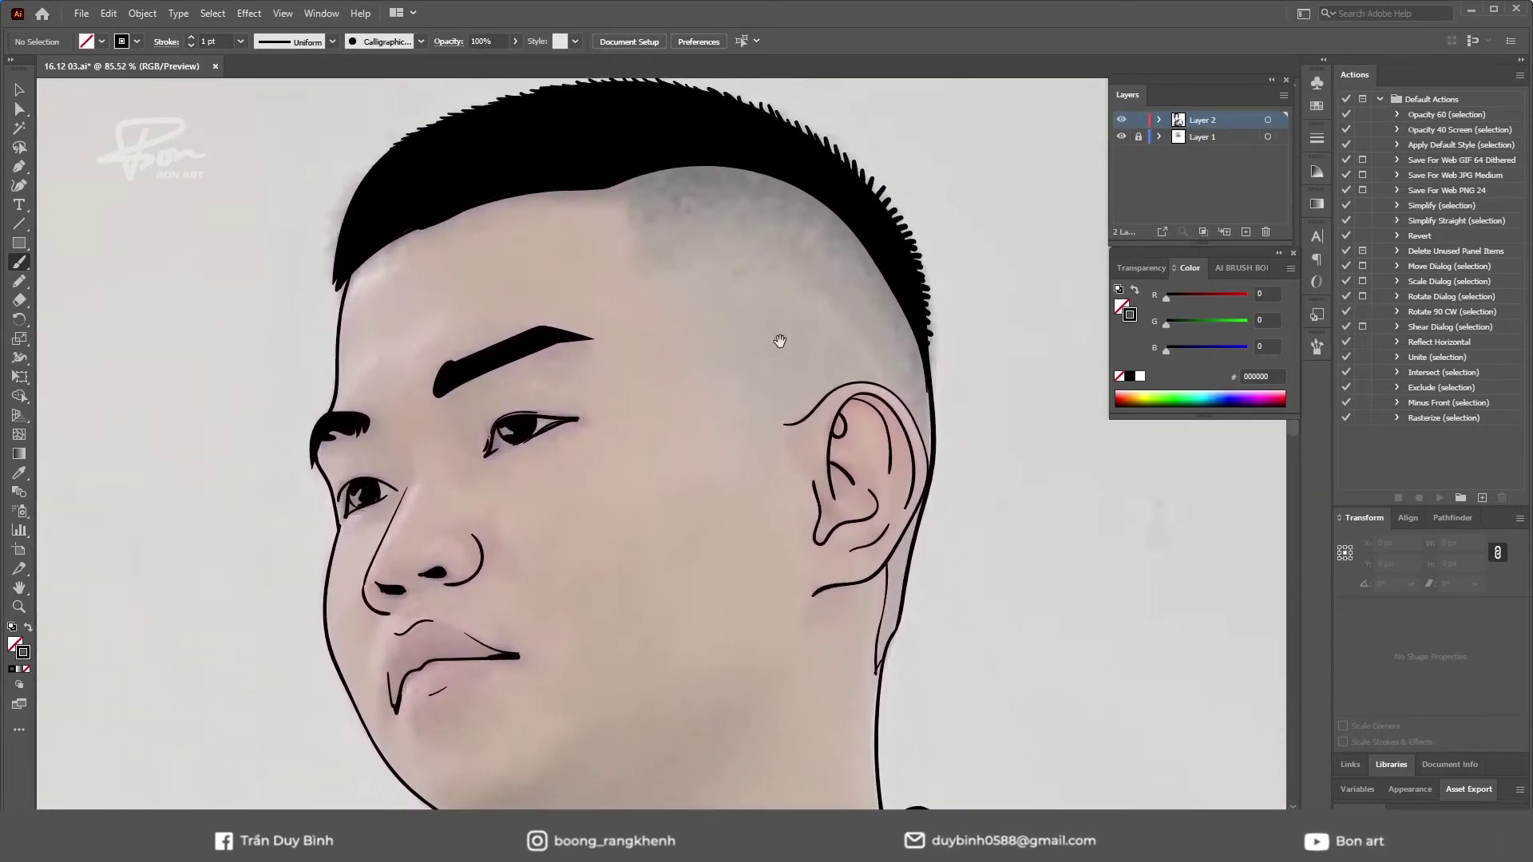
- Reshape the left eyebrow by adjusting an anchor on its lower edge
left_click_drag(617, 450, 599, 426)
left_click(472, 346, "ctrl")
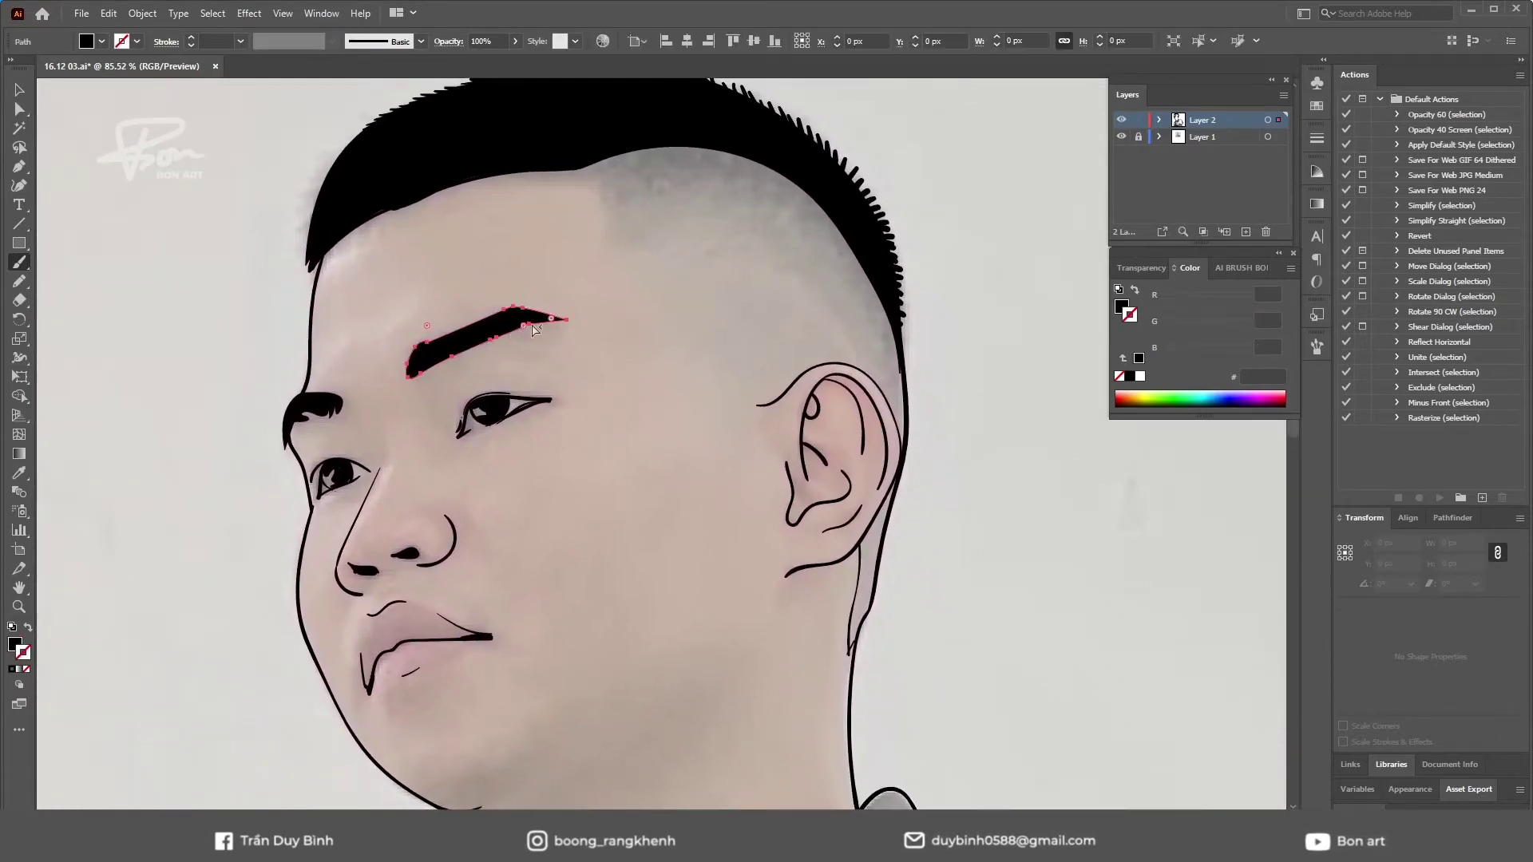
key("Delete")
key("ctrl+z")
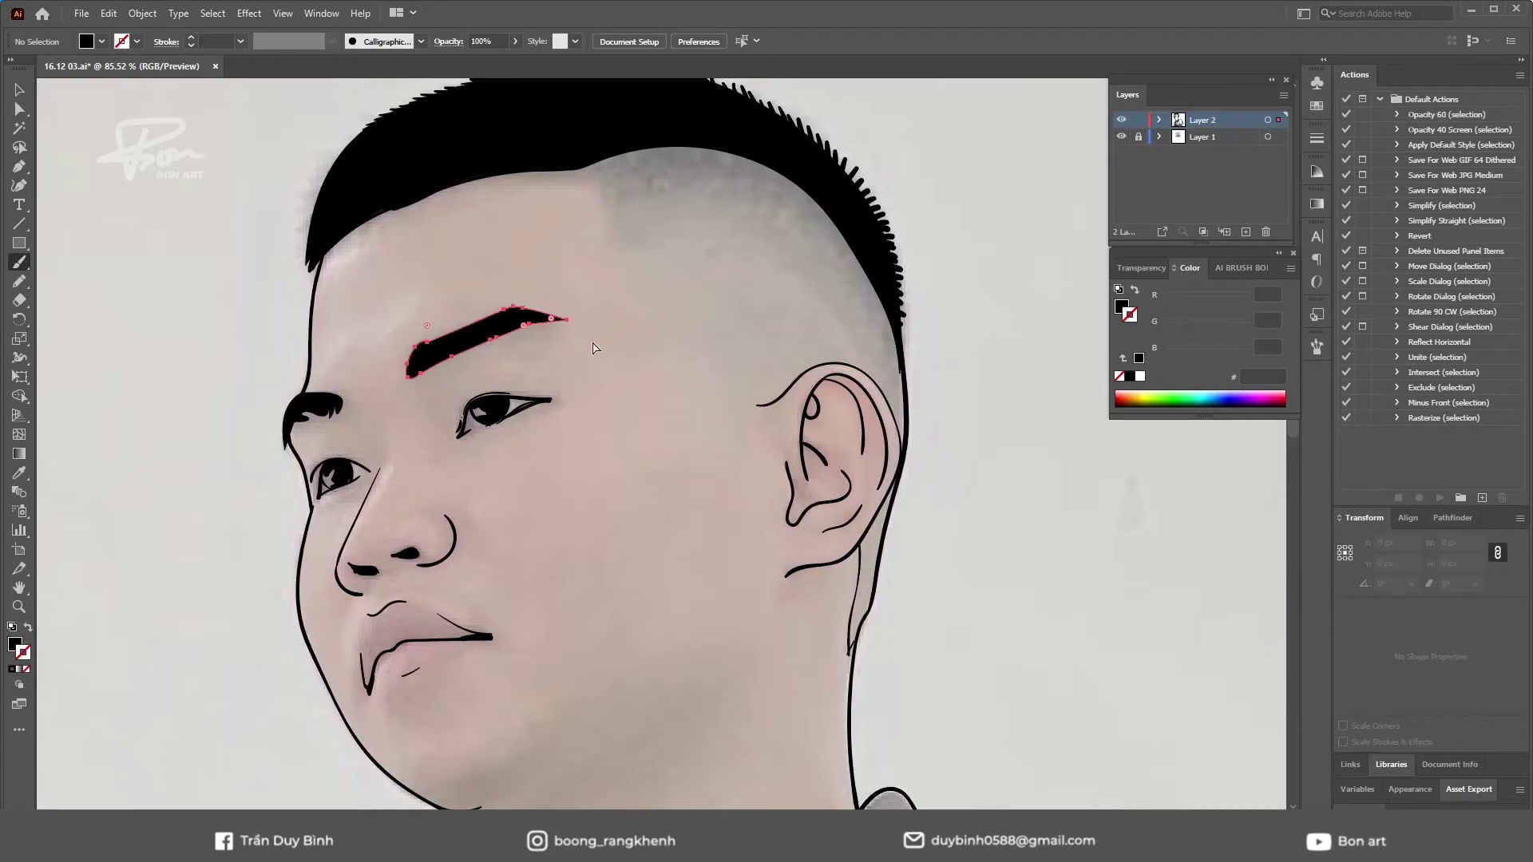
left_click(492, 368)
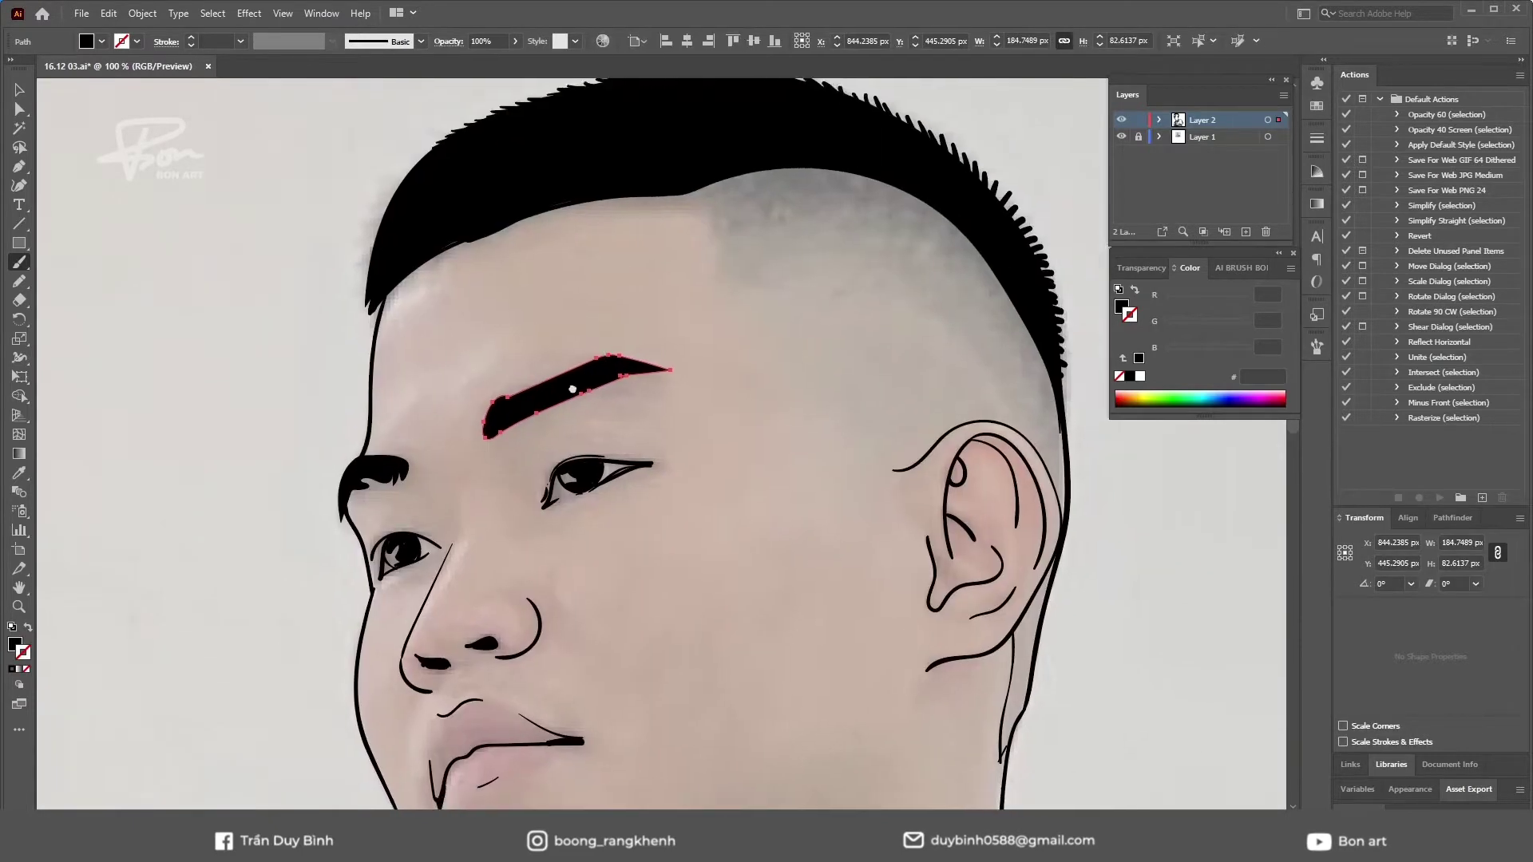
key("a")
left_click(439, 392)
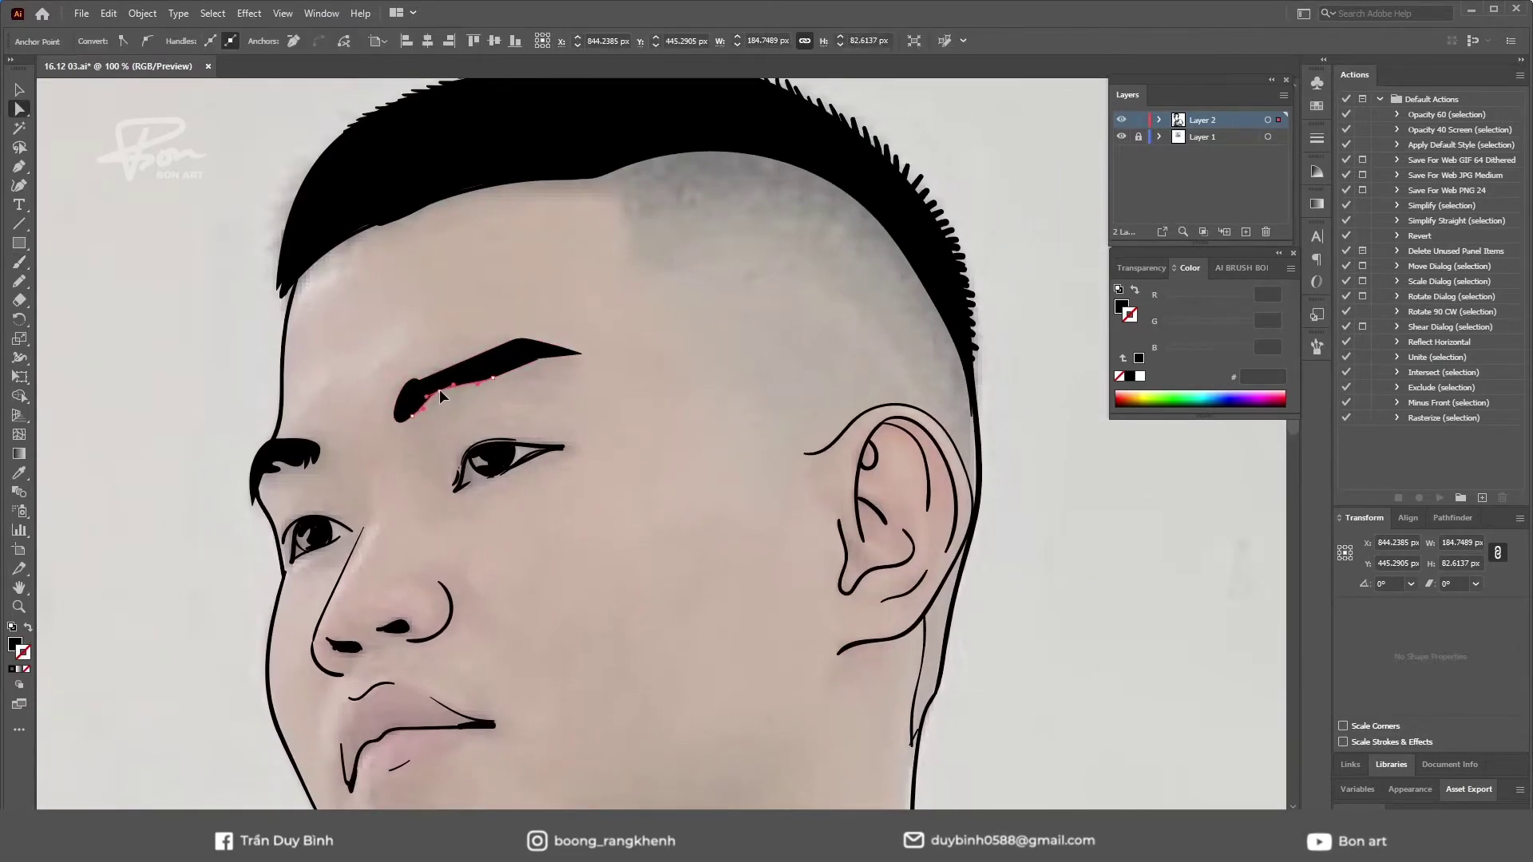
key("ctrl+shift+a")
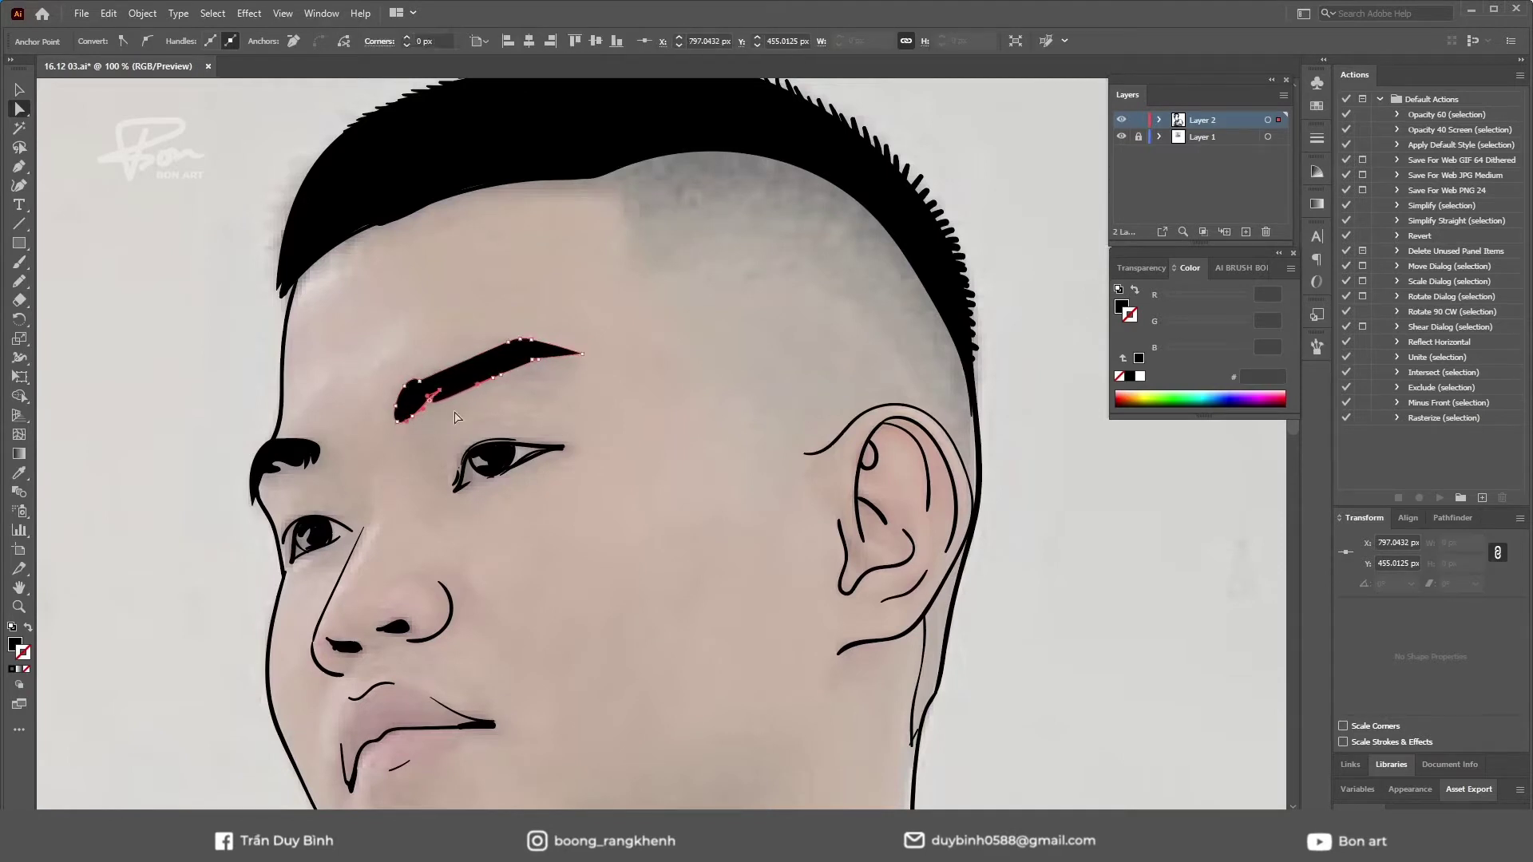
- Thicken the collar-to-shoulder seam with an extra black brush stroke
scroll(634, 401, "down", 1)
left_click_drag(611, 354, 611, 407)
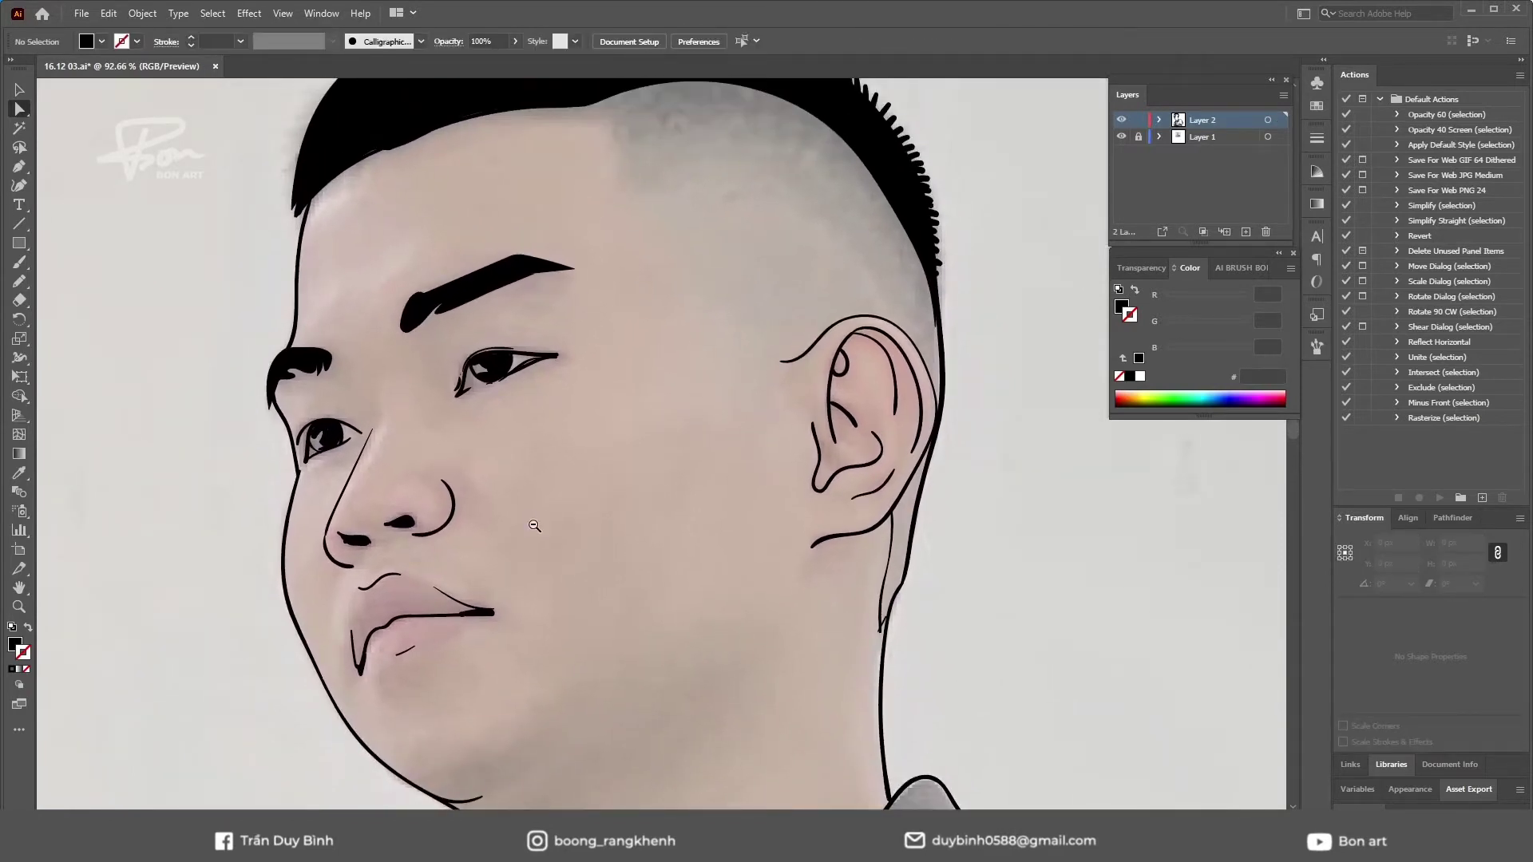
scroll(534, 526, "down", 1)
key("b")
key("shift+x")
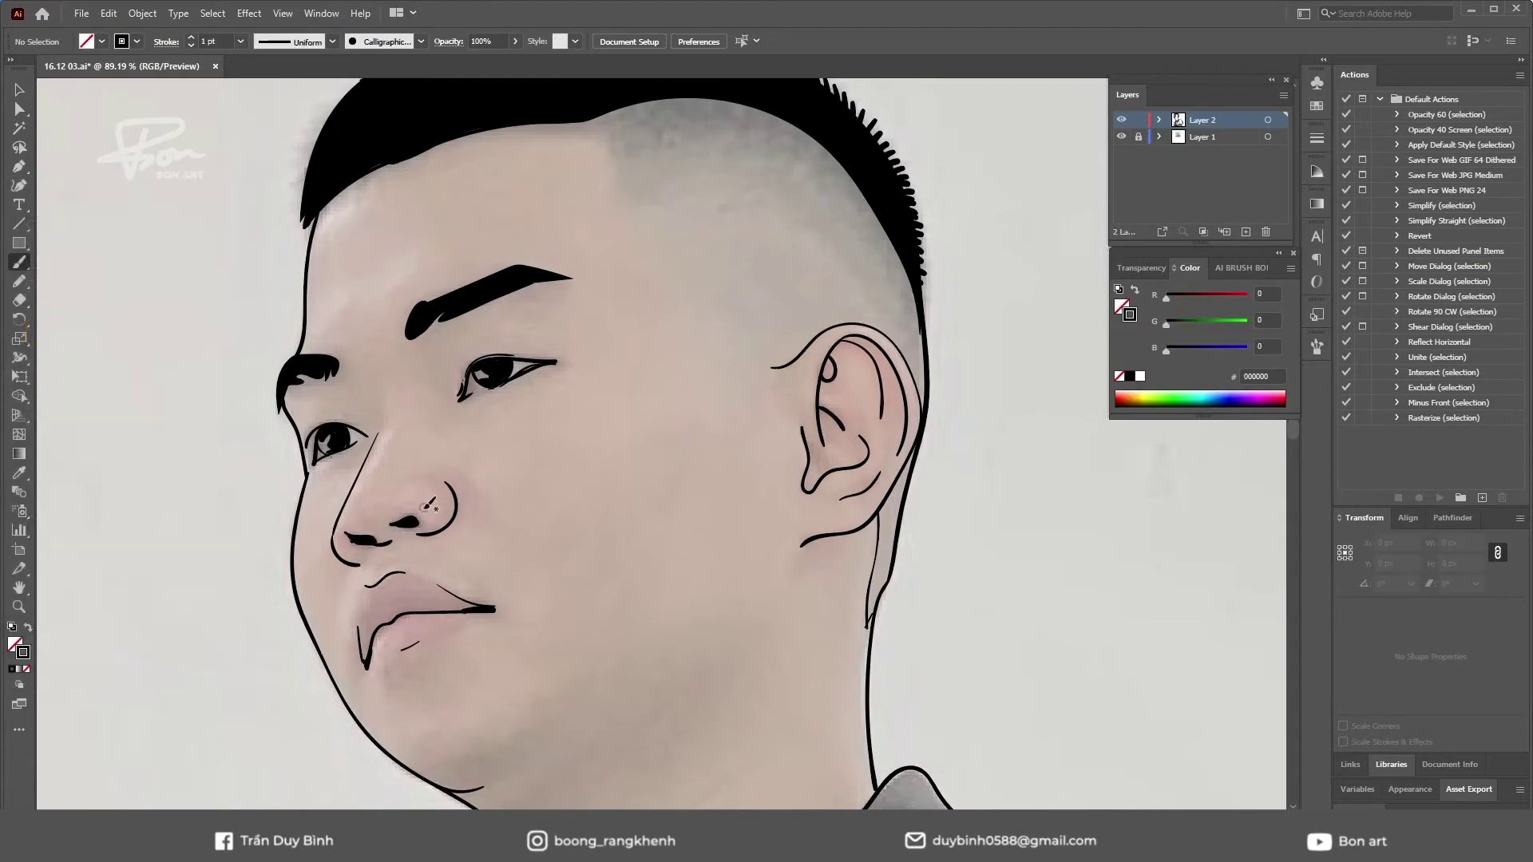
scroll(596, 521, "down", 2)
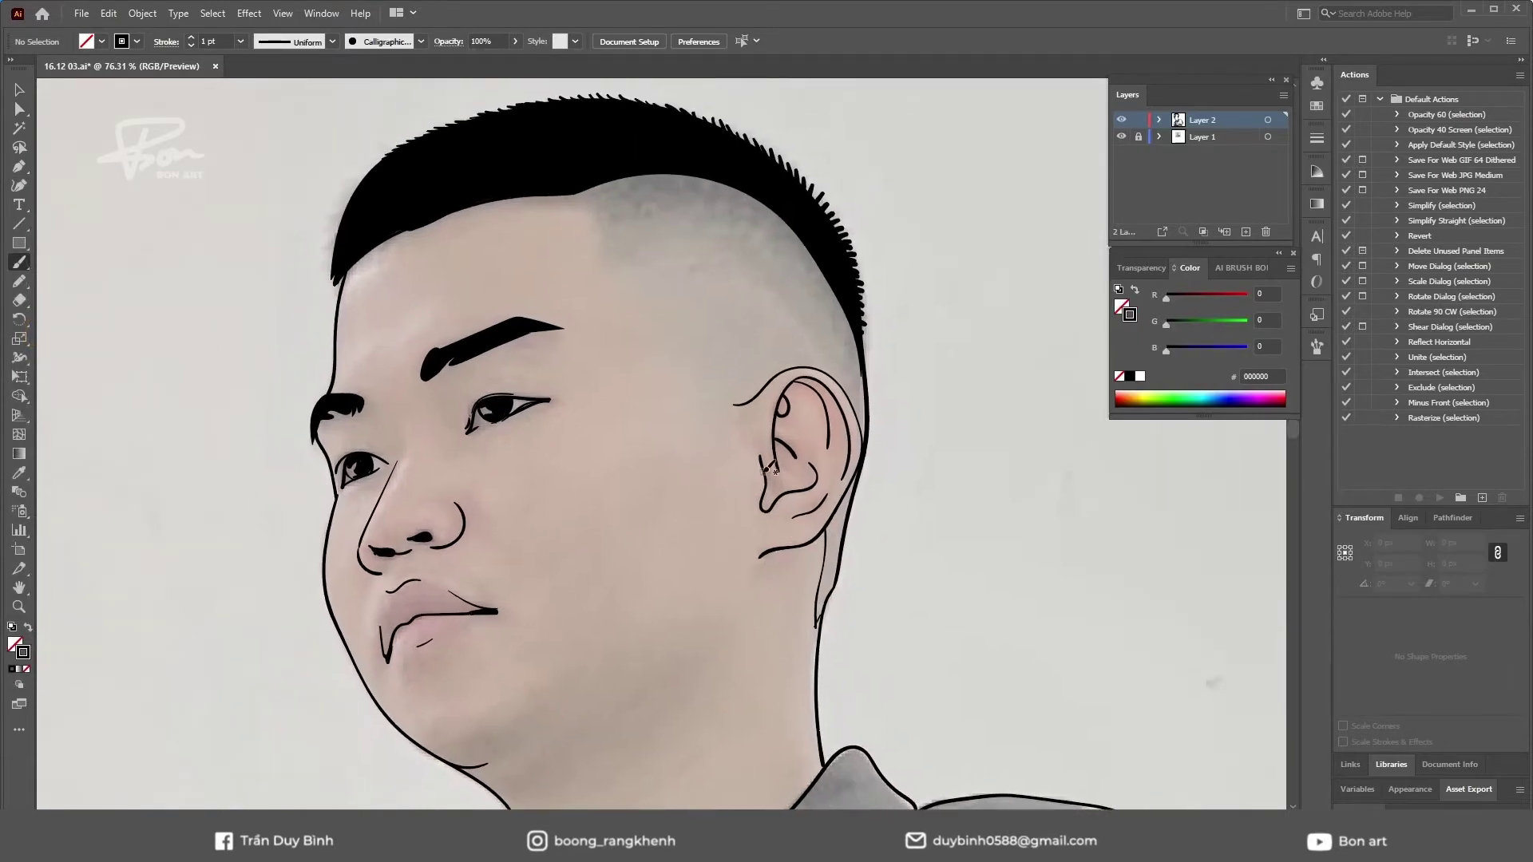
scroll(779, 479, "down", 2)
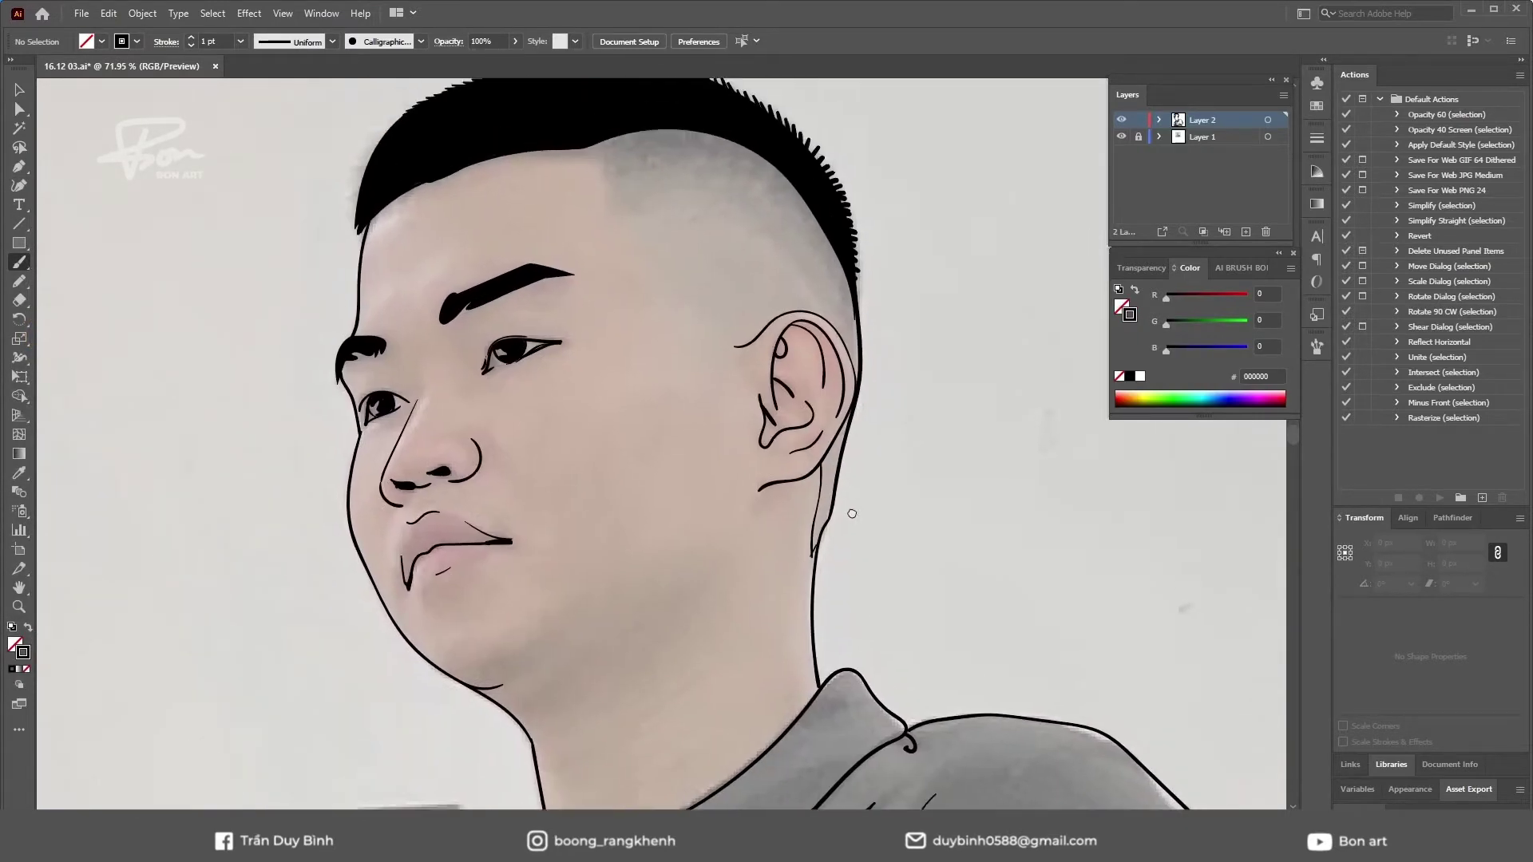
left_click_drag(607, 673, 563, 558)
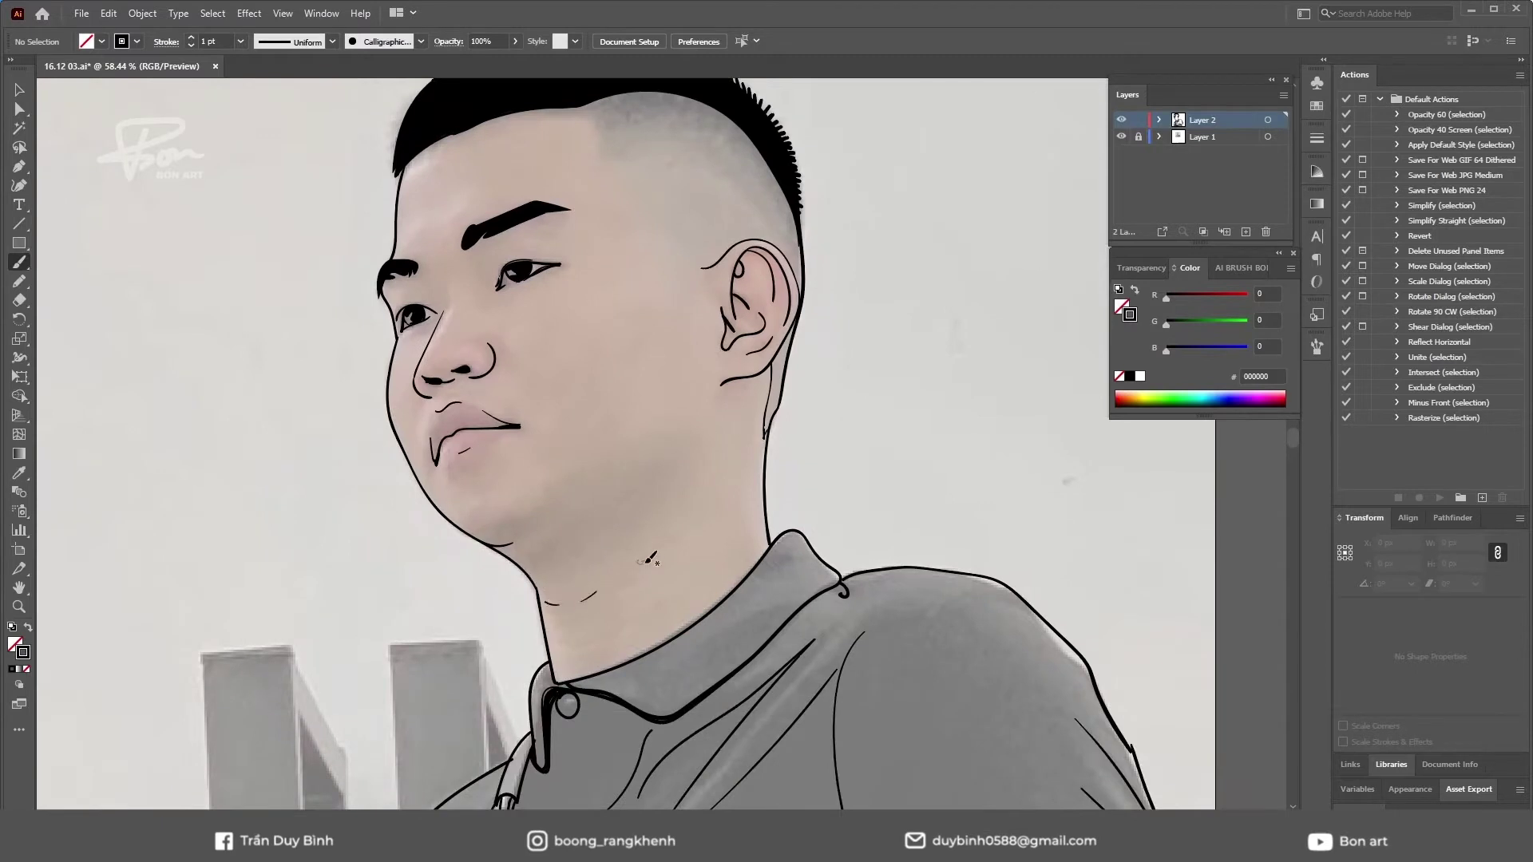
scroll(696, 505, "down", 2)
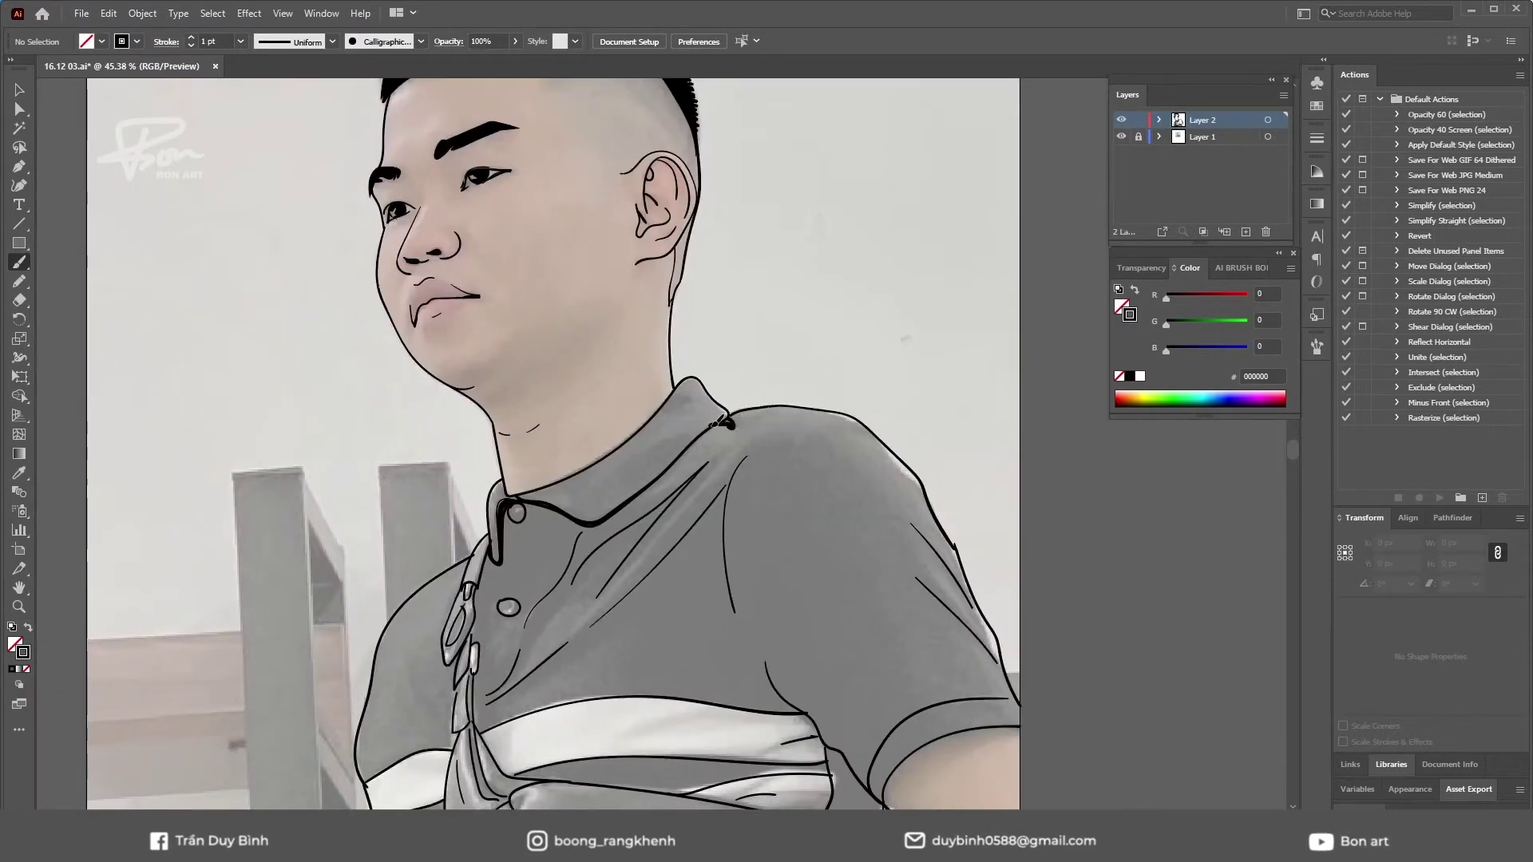
left_click_drag(730, 423, 722, 417)
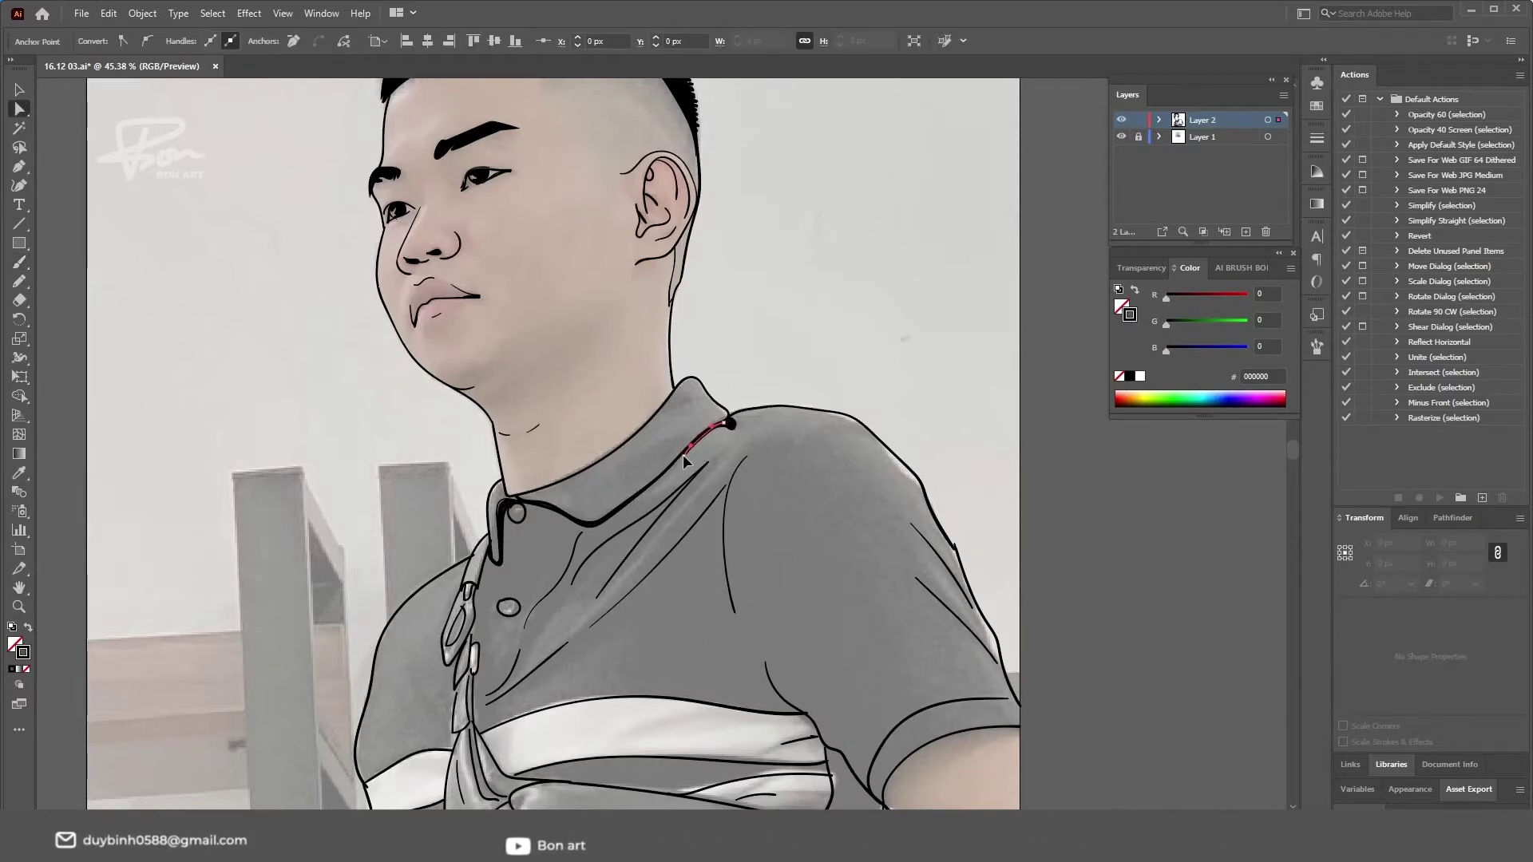
- Select all the line art and duplicate Layer 2 into a Layer 2 copy
key("a")
key("ctrl+a")
key("ctrl+0")
left_click_drag(1202, 120, 1246, 231)
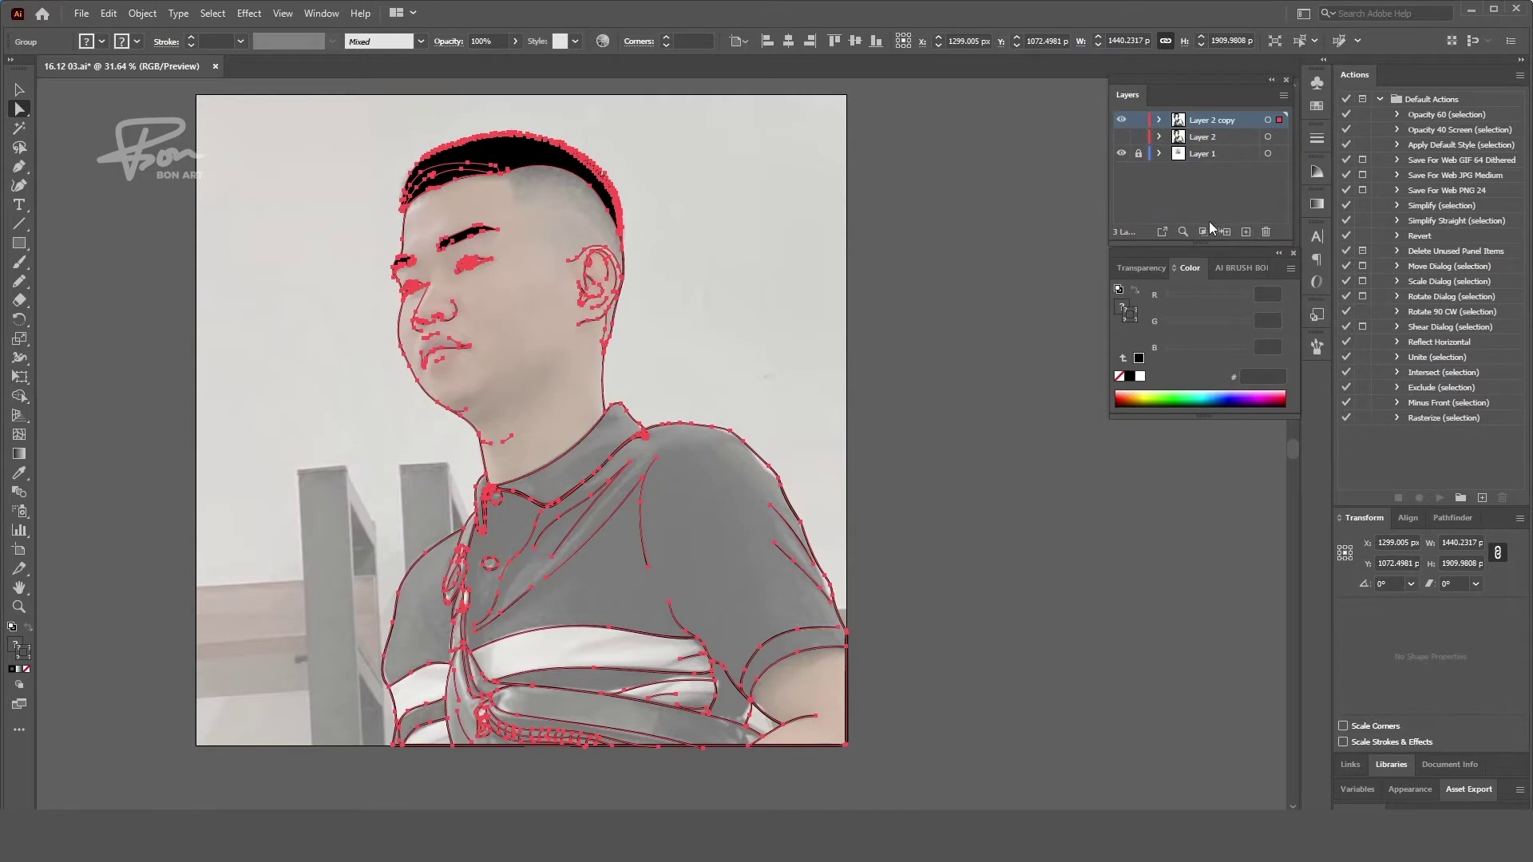
- Outline the line-art strokes and unite them into one shape with Pathfinder
left_click(158, 15)
left_click(201, 223)
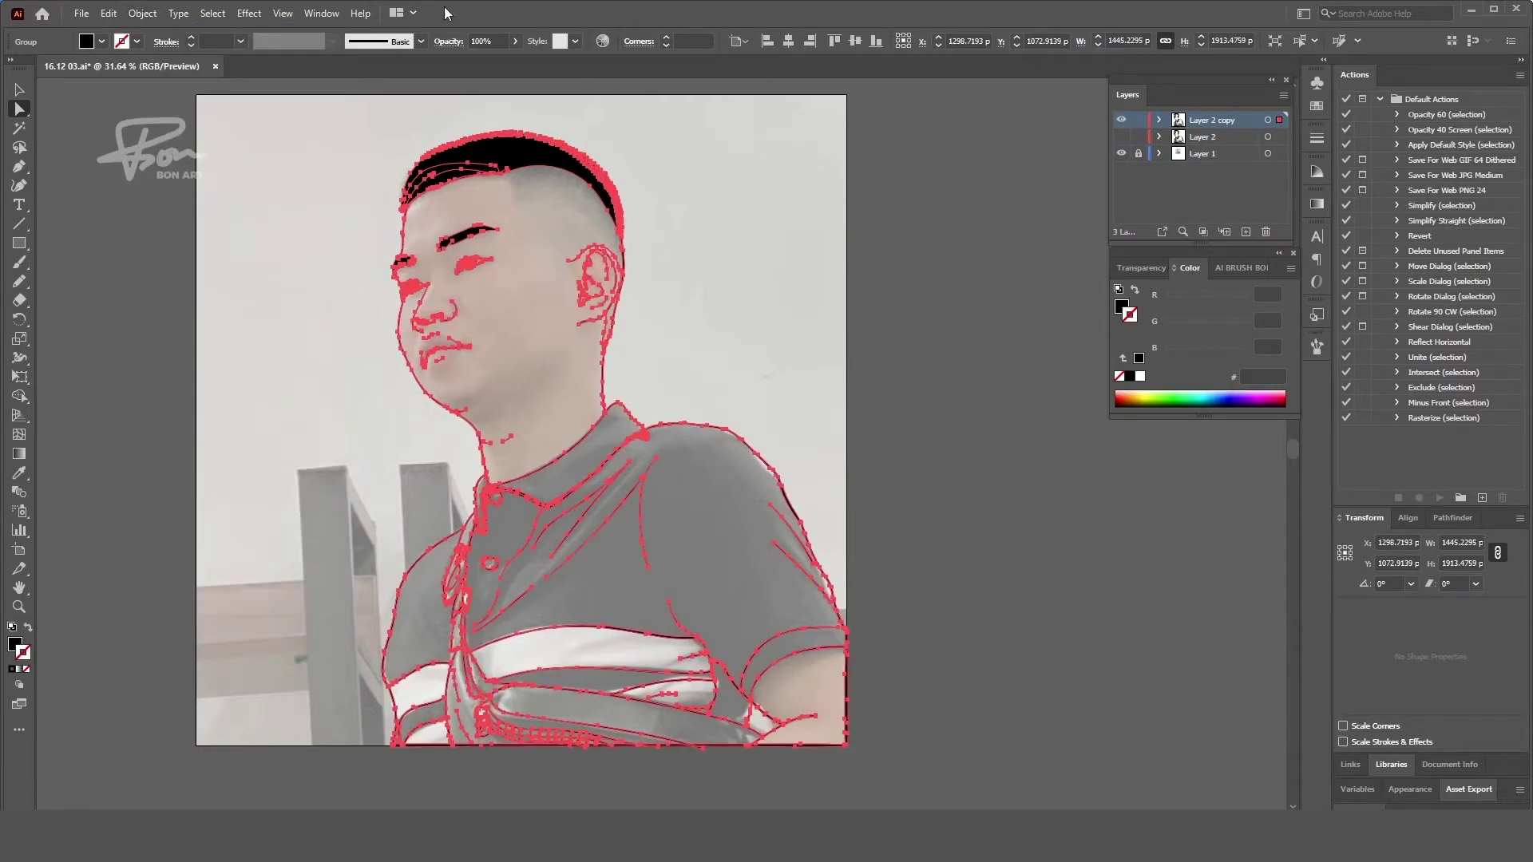
left_click(322, 13)
left_click(594, 577)
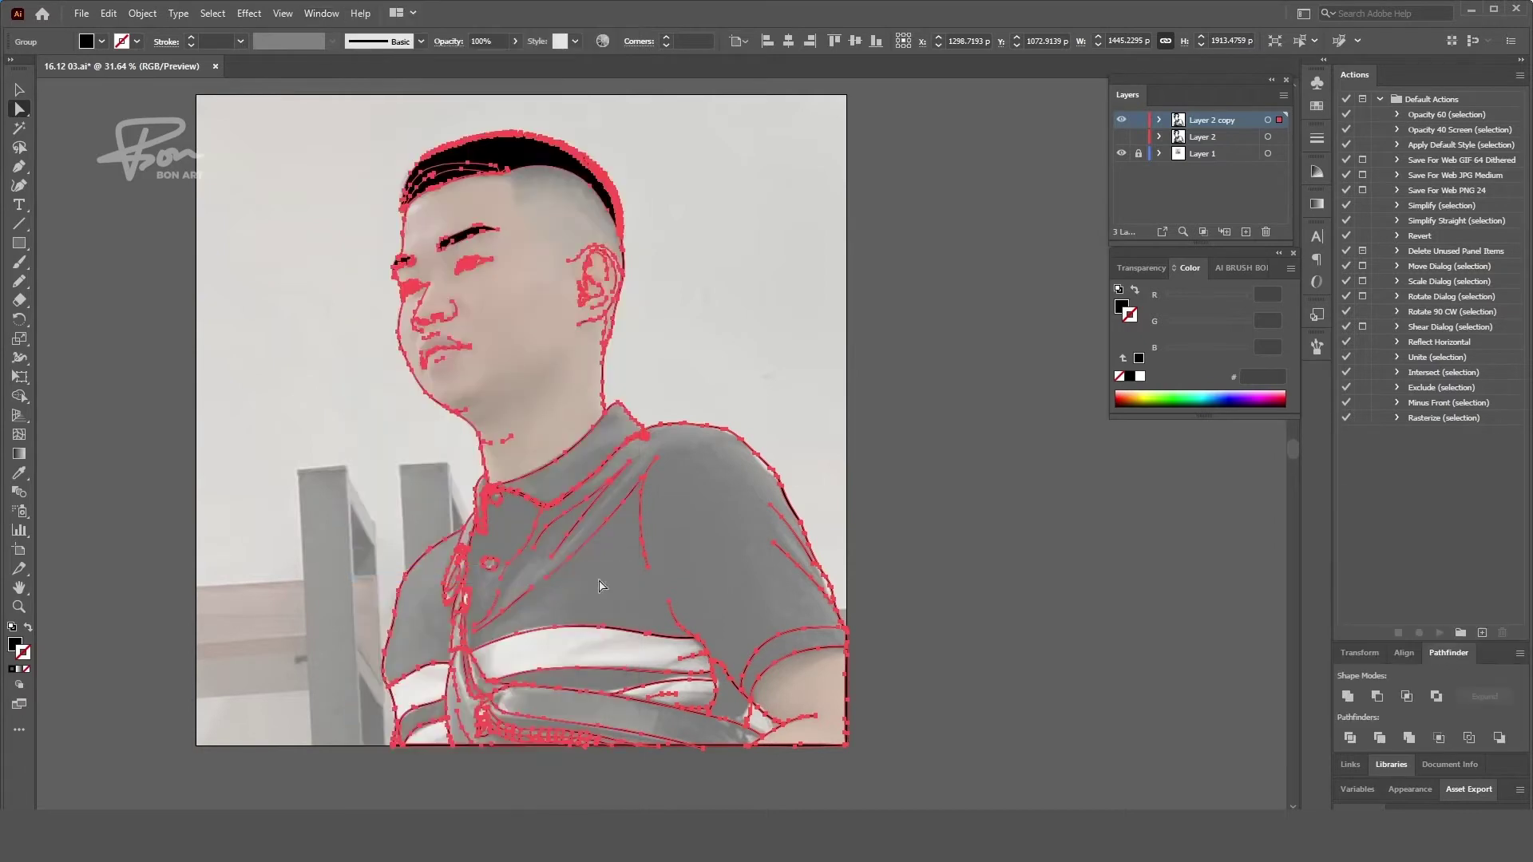
left_click_drag(1453, 653, 1124, 431)
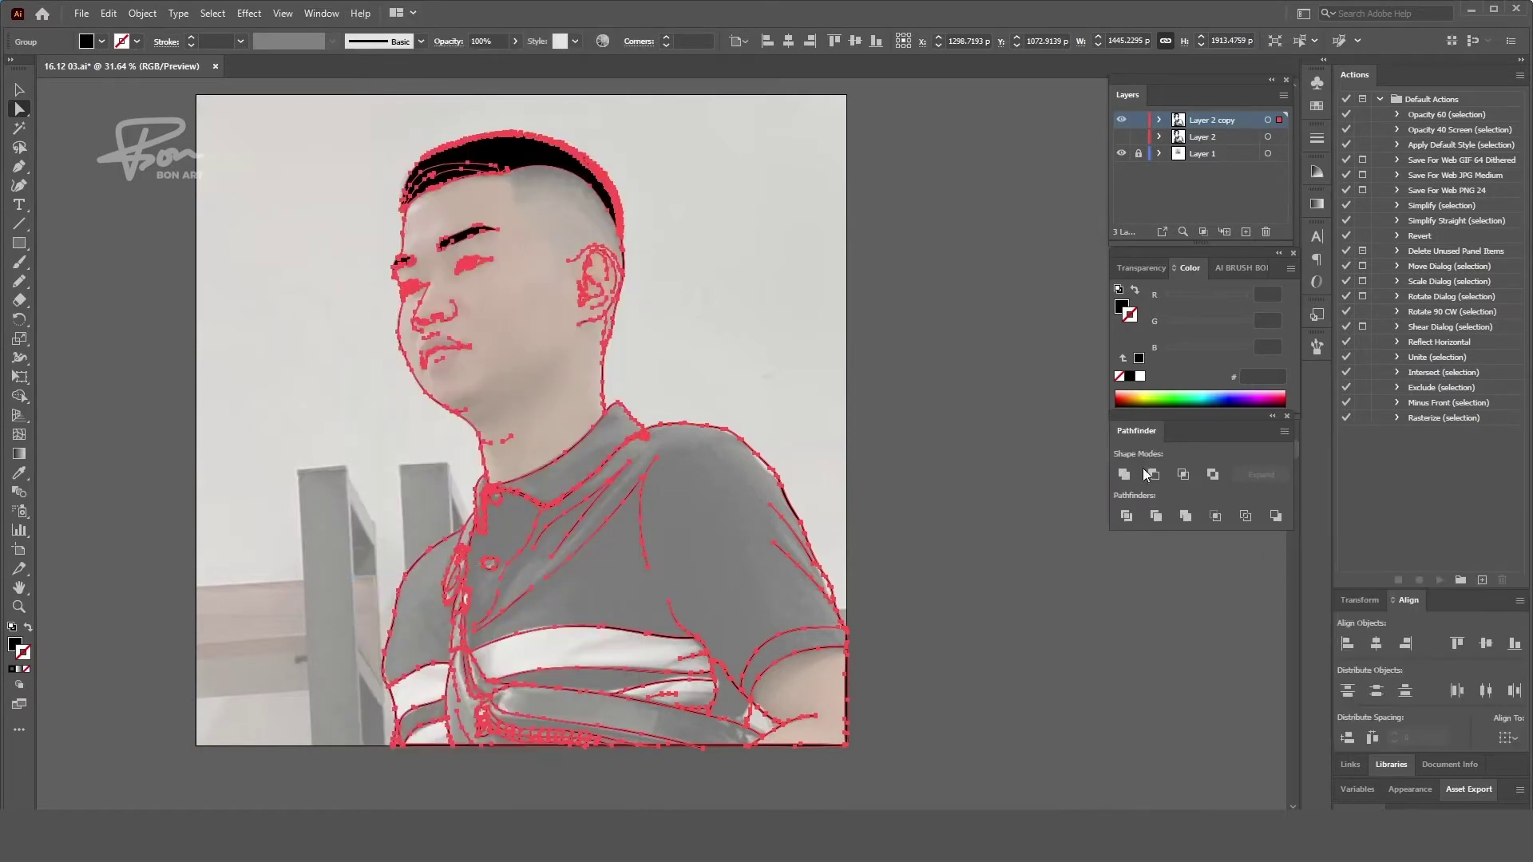
left_click(1124, 474)
left_click(948, 441)
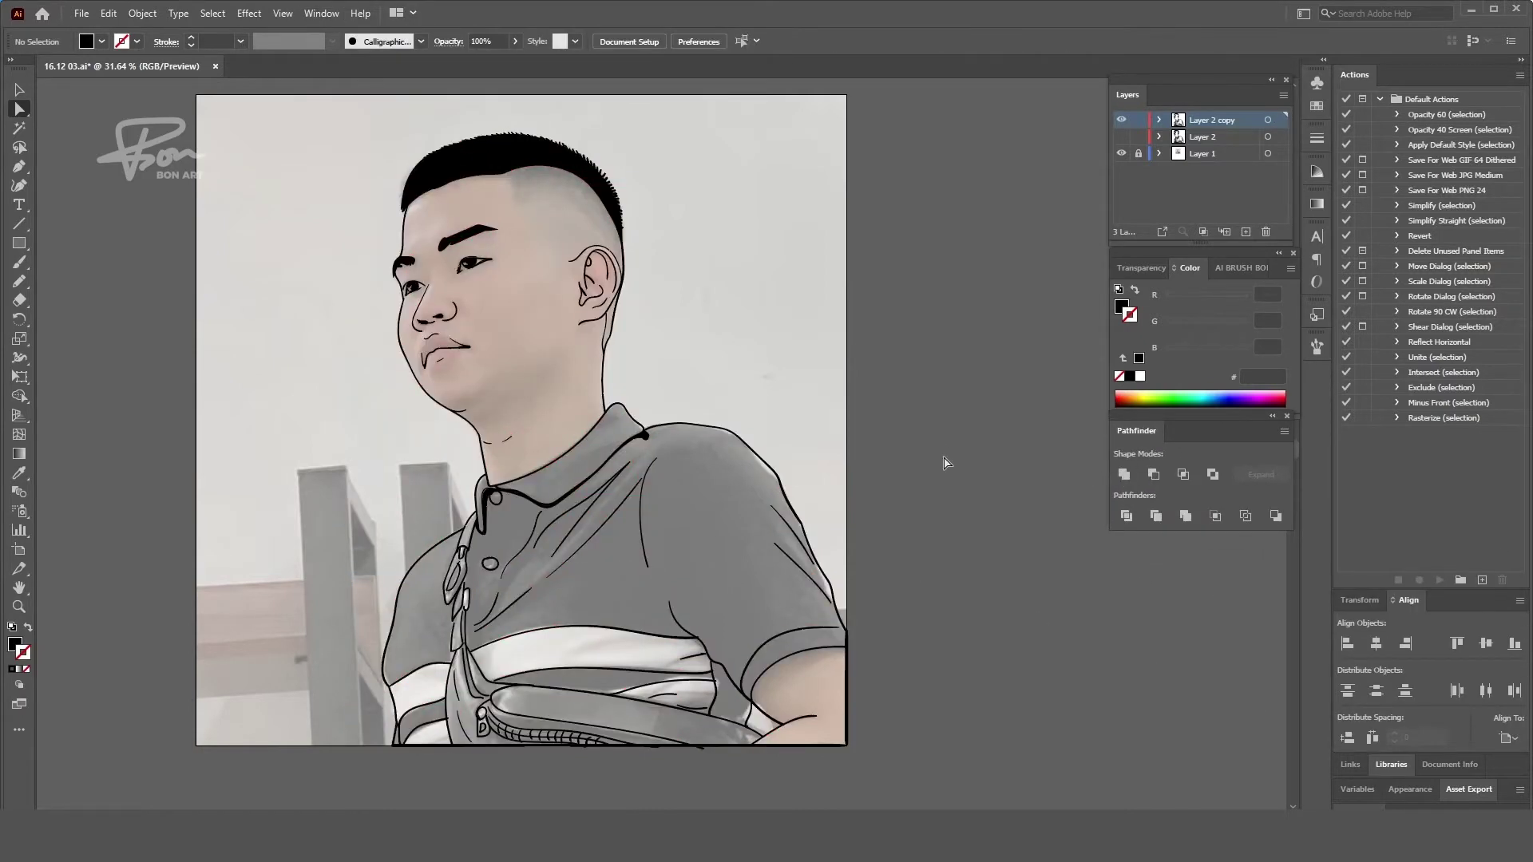
left_click_drag(948, 455, 993, 479)
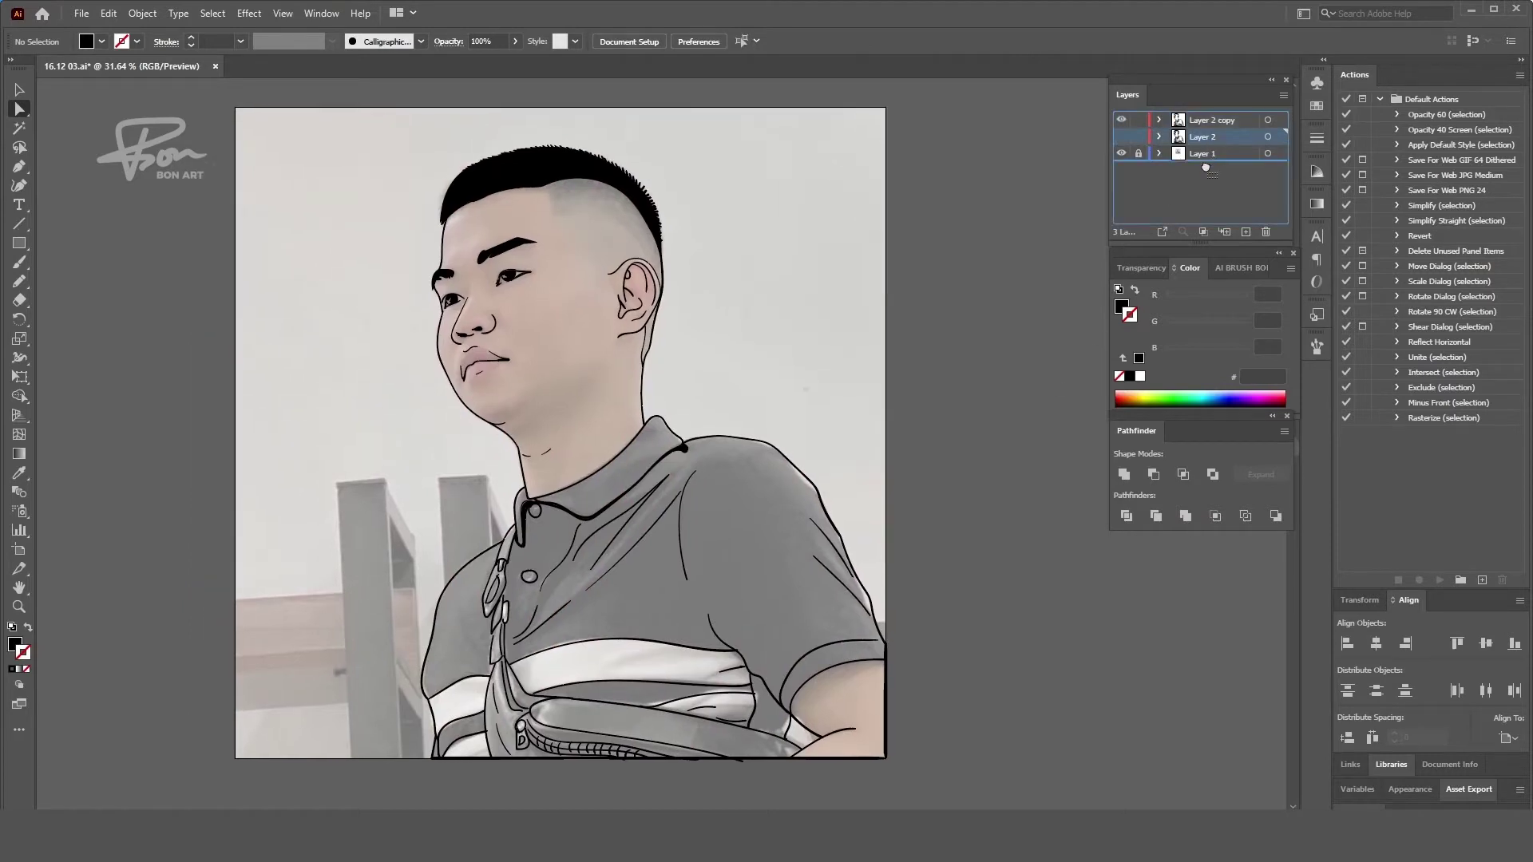
- Move Layer 2 below Layer 1, check the line art by toggling the photo, and reframe the face
left_click_drag(1205, 143, 1195, 156)
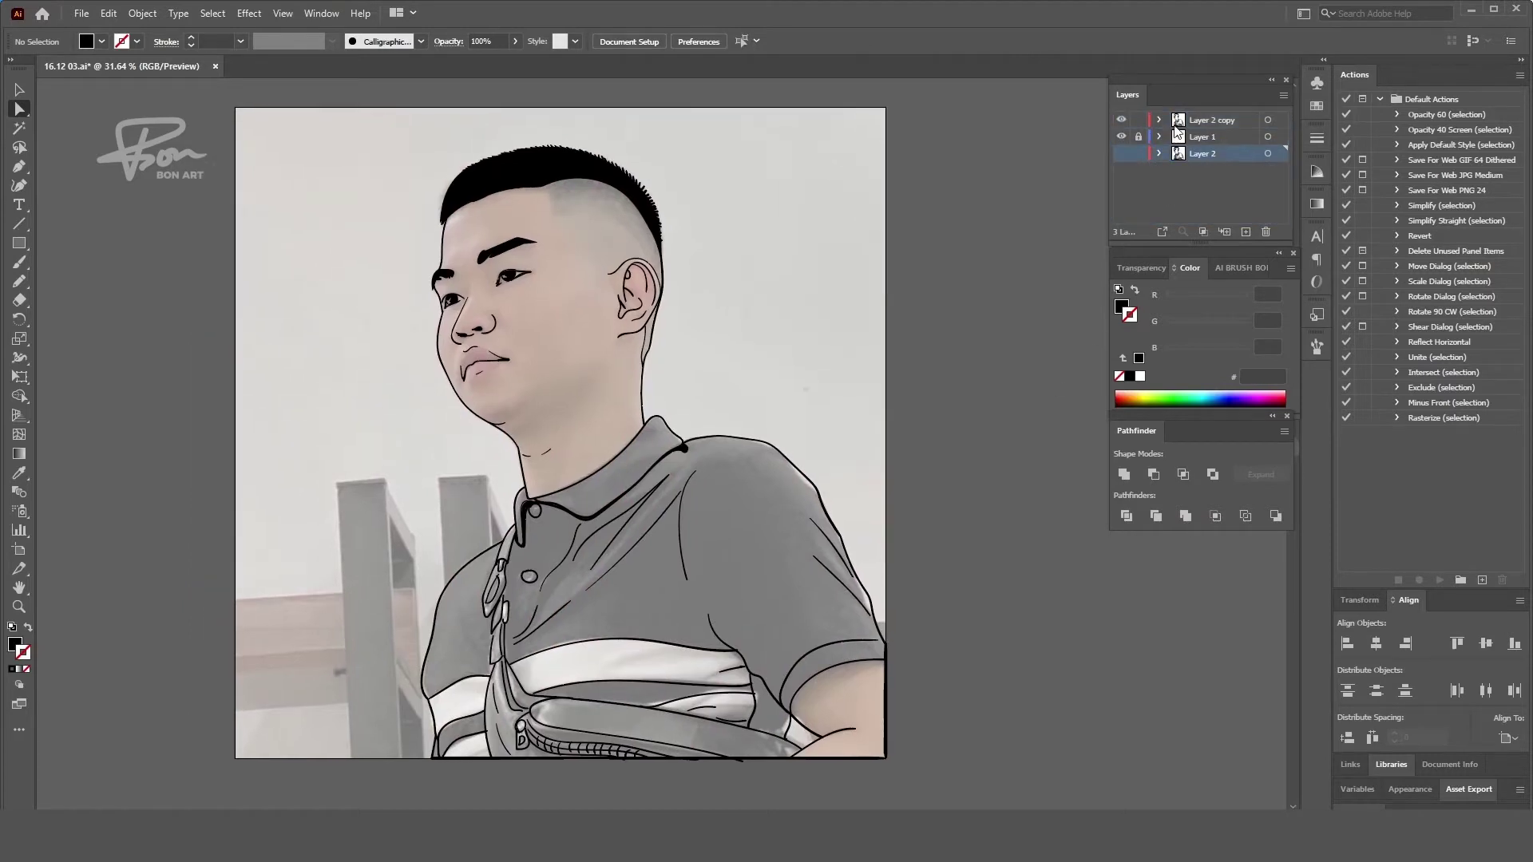
left_click(1123, 136)
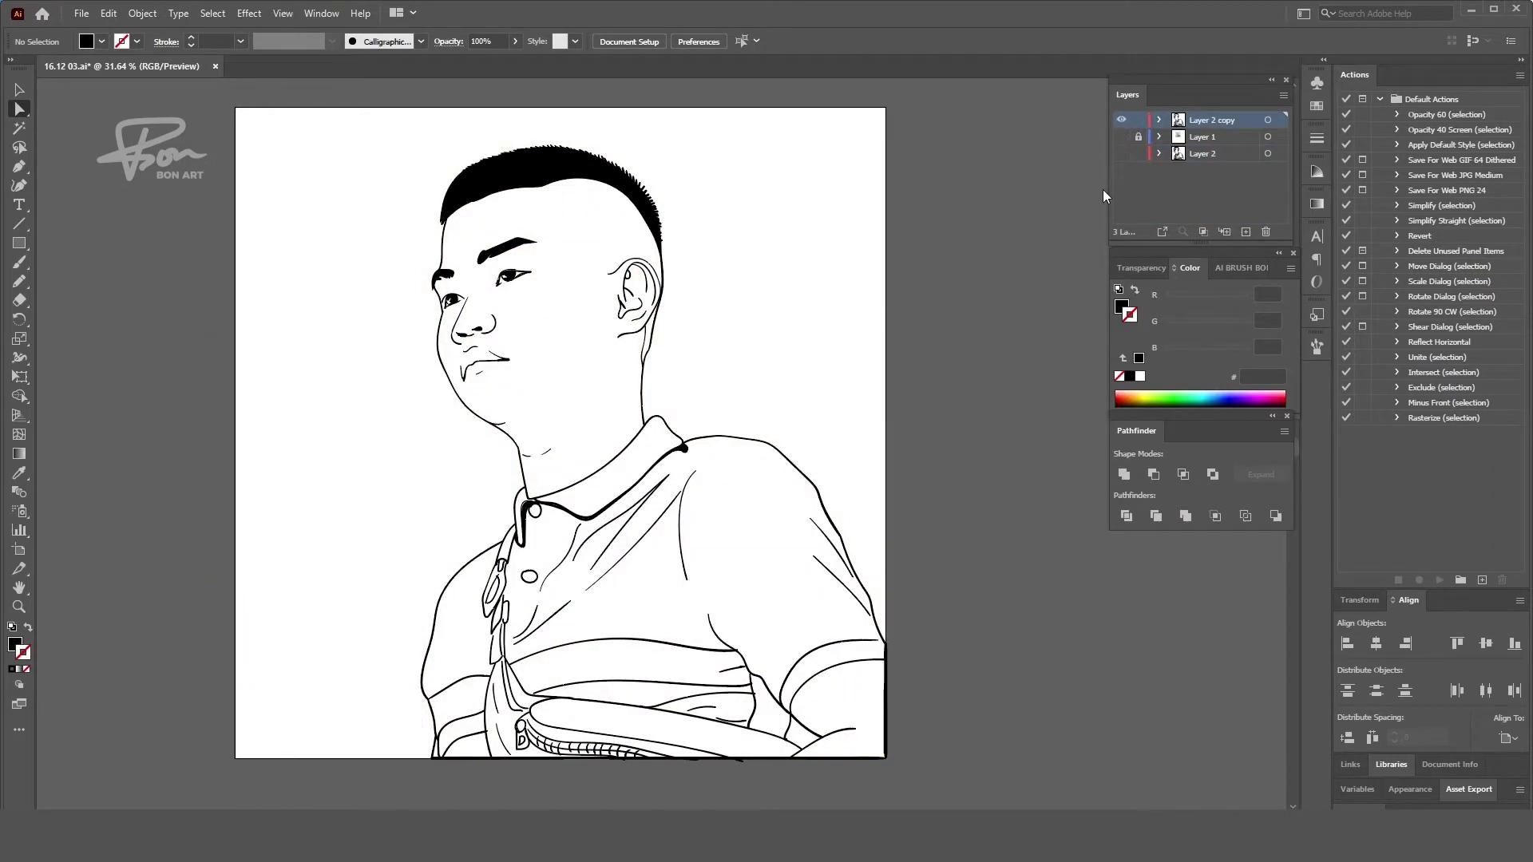
left_click(1121, 137)
left_click_drag(504, 357, 684, 376)
key("b")
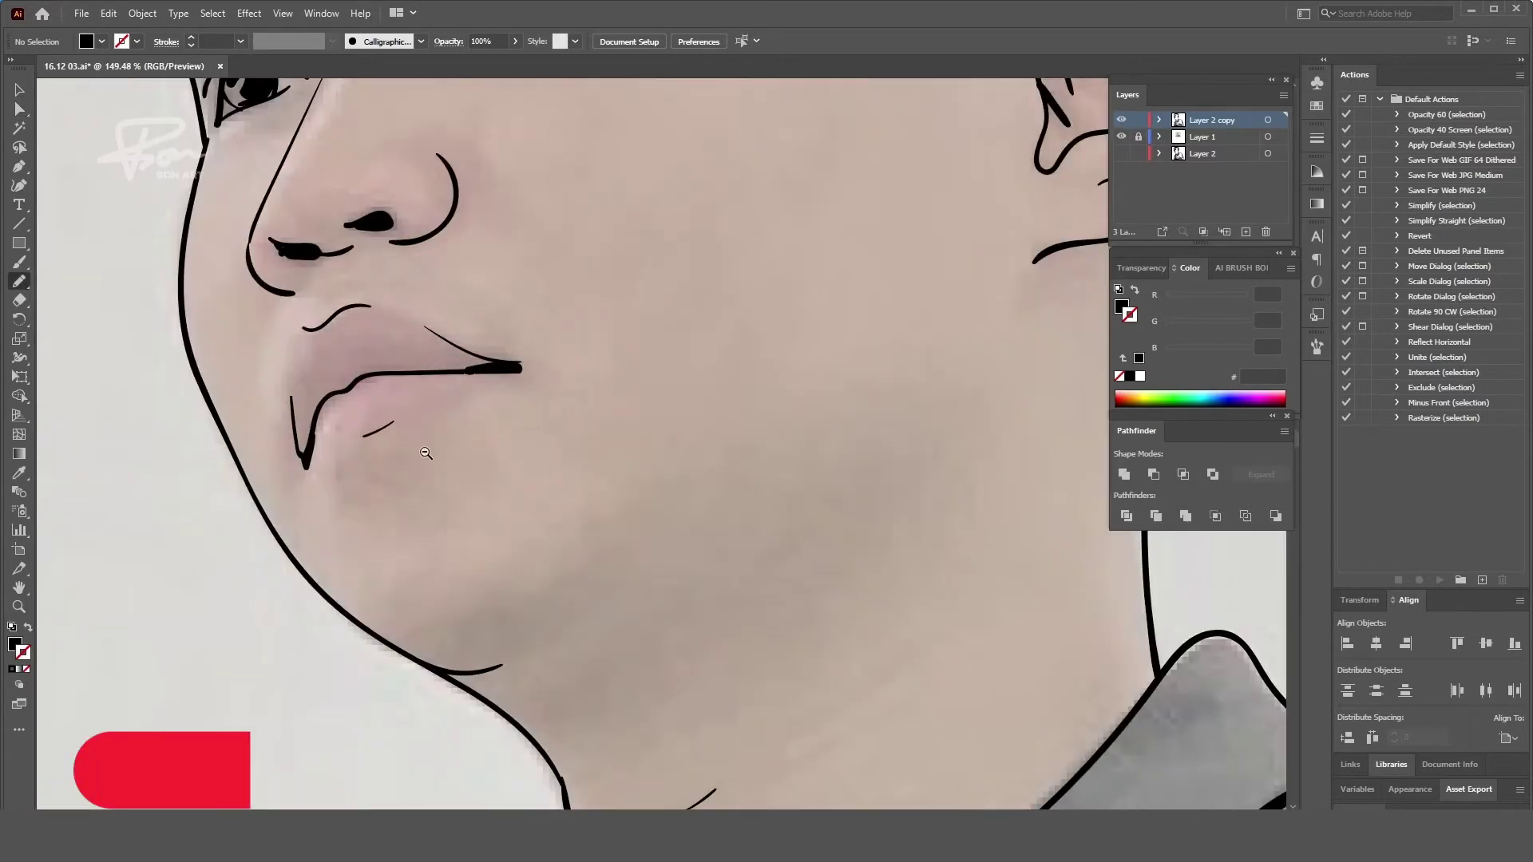
scroll(423, 491, "down", 2)
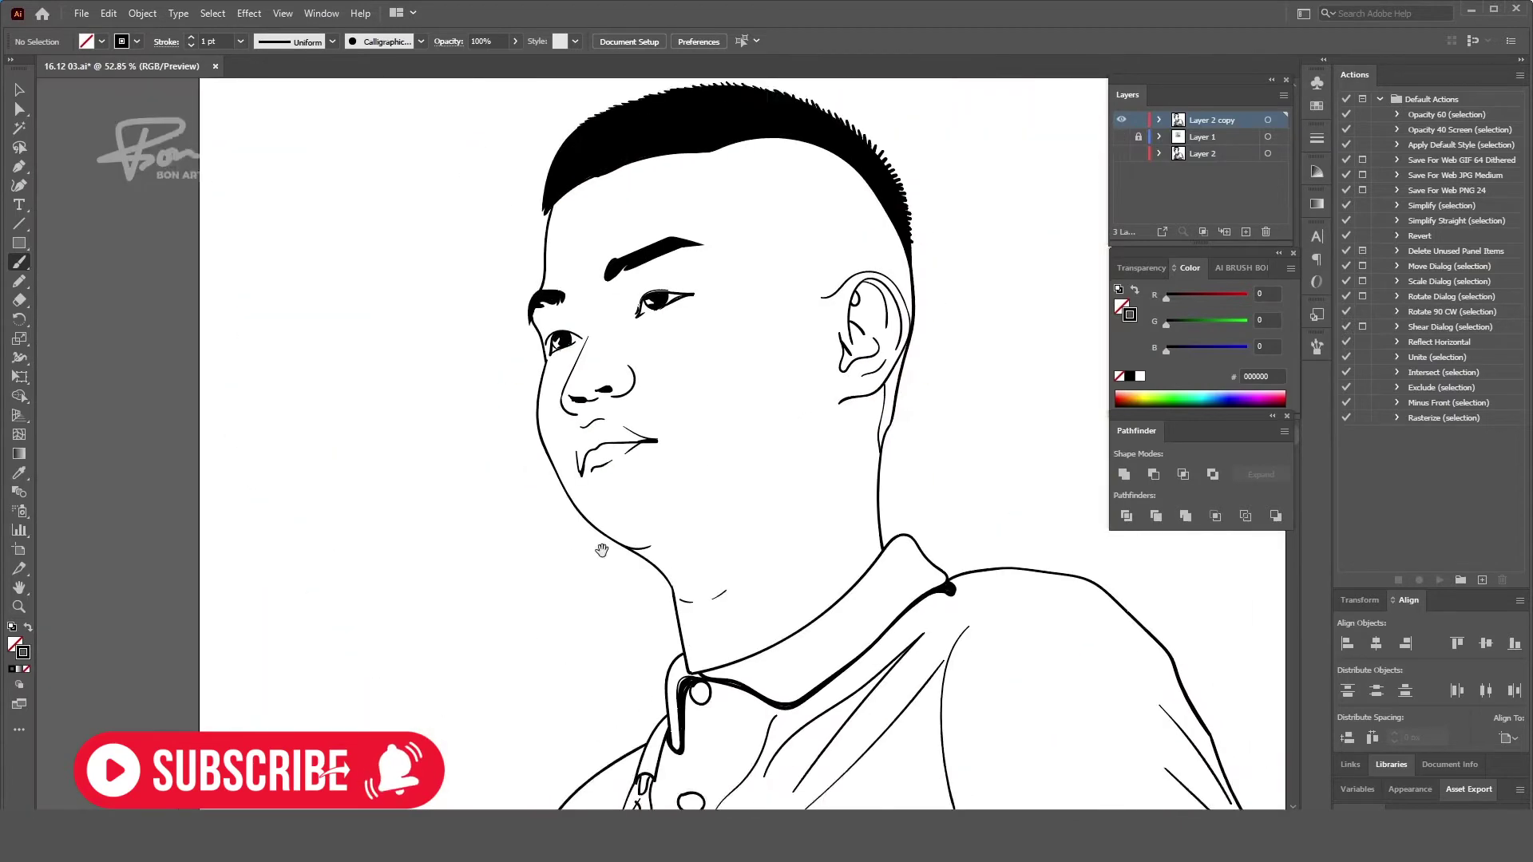
scroll(601, 550, "up", 2)
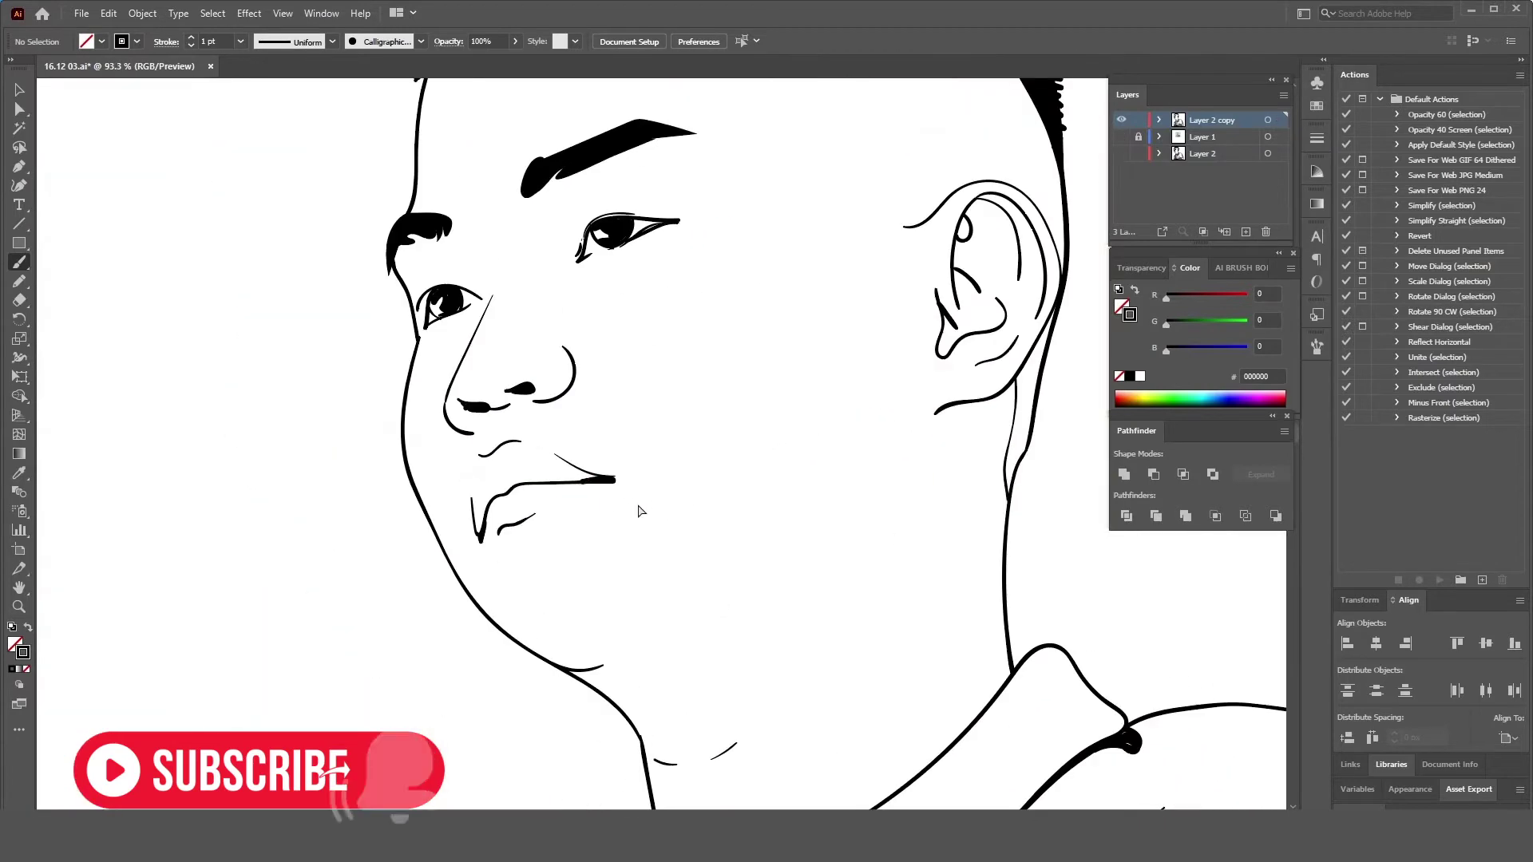
left_click_drag(633, 506, 582, 609)
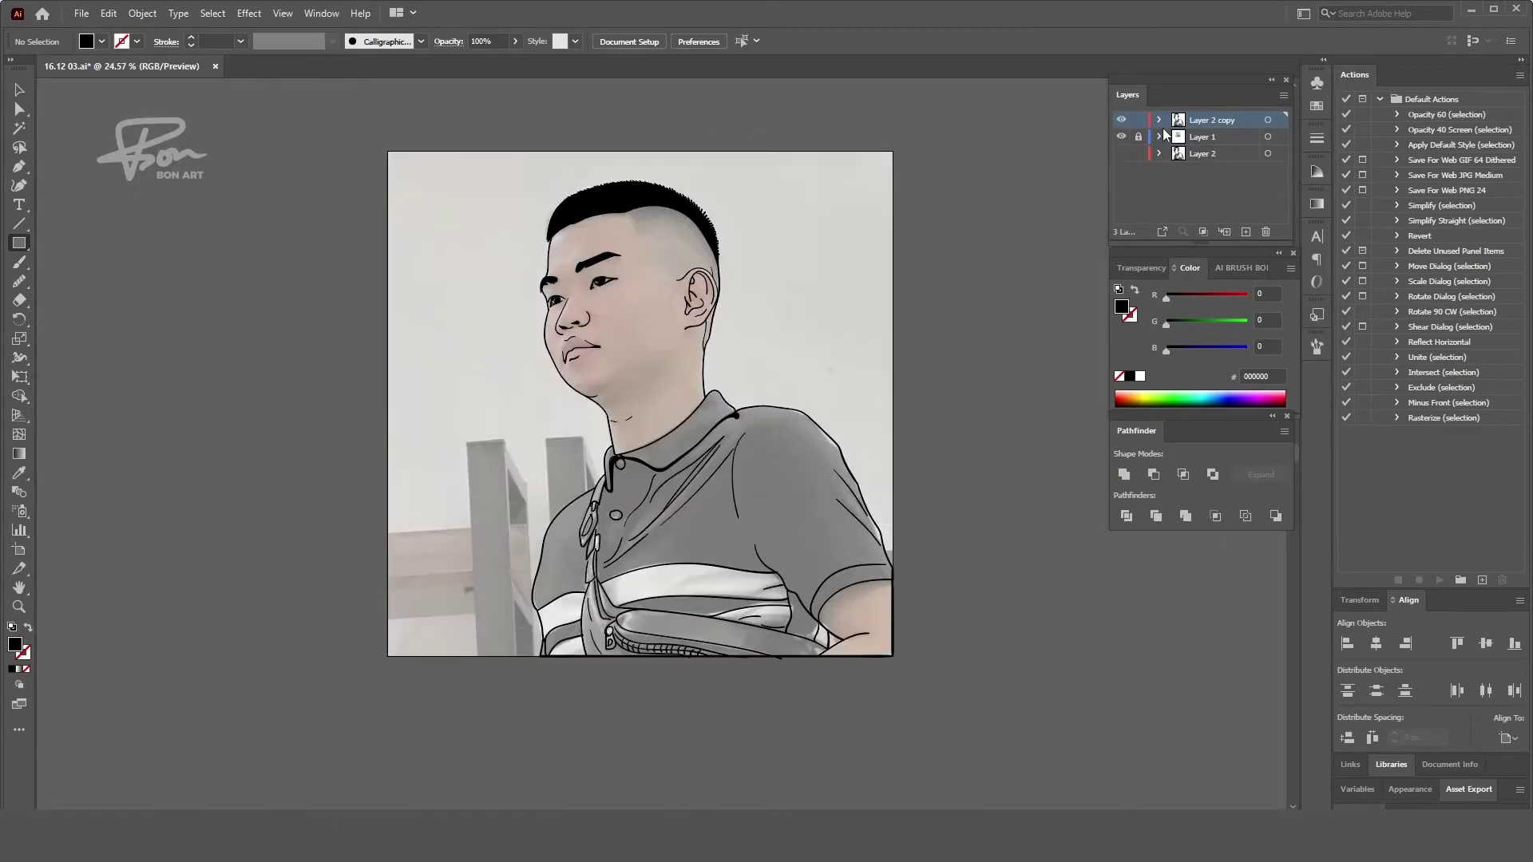
- Unlock the photo layer and shrink the reference photo to a thumbnail left of the artboard
left_click(1138, 136)
left_click(1268, 136)
key("v")
left_click_drag(564, 285, 159, 287)
left_click_drag(438, 164, 250, 384)
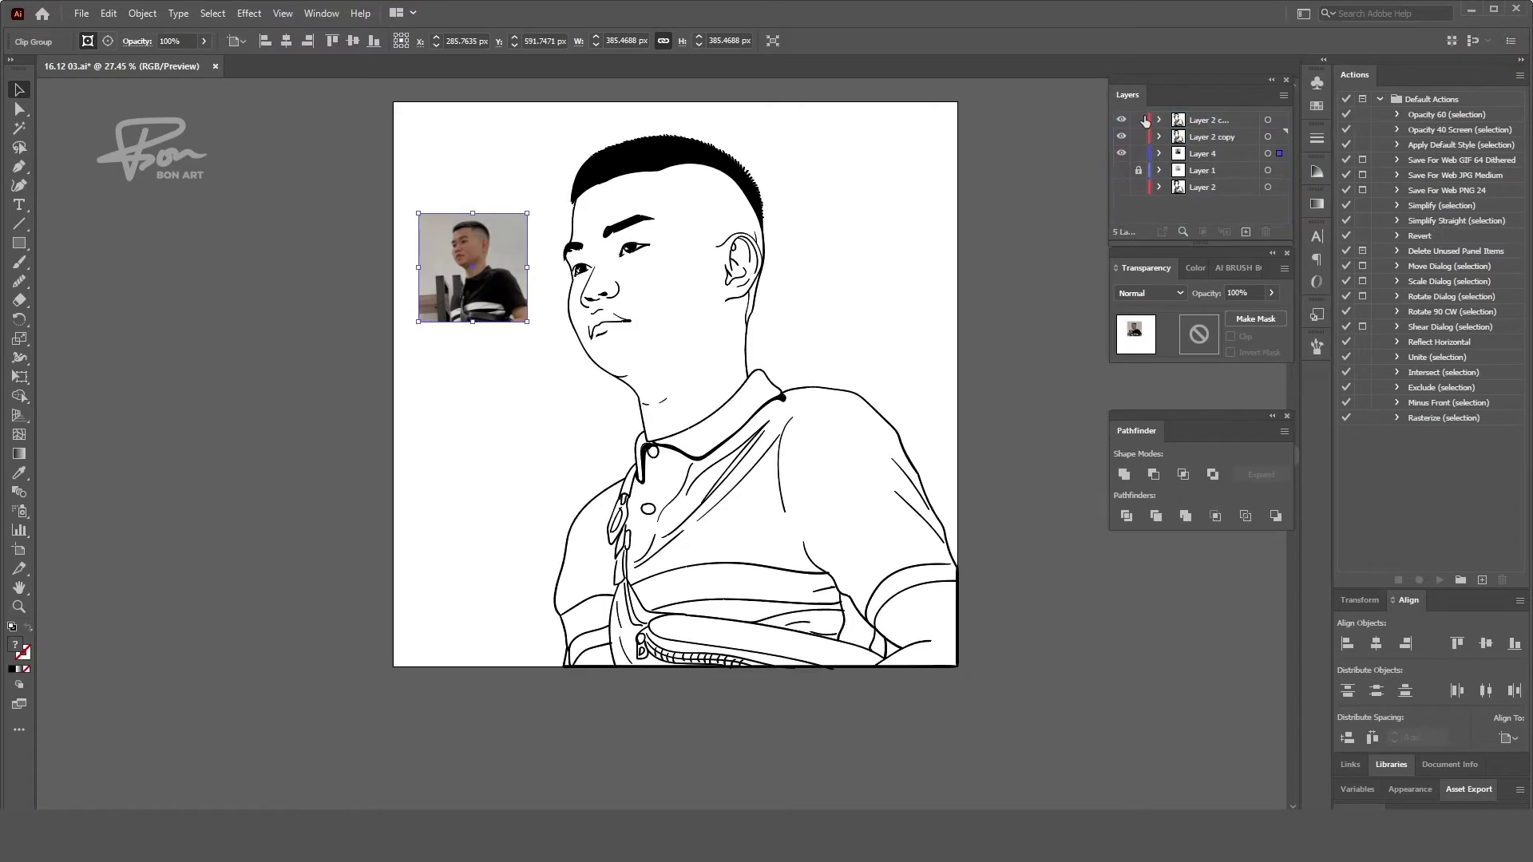
- Lock the line-art layer and draw a rectangle over the artboard for the brown skin fill
left_click(1145, 121)
key("m")
left_click_drag(393, 103, 958, 667)
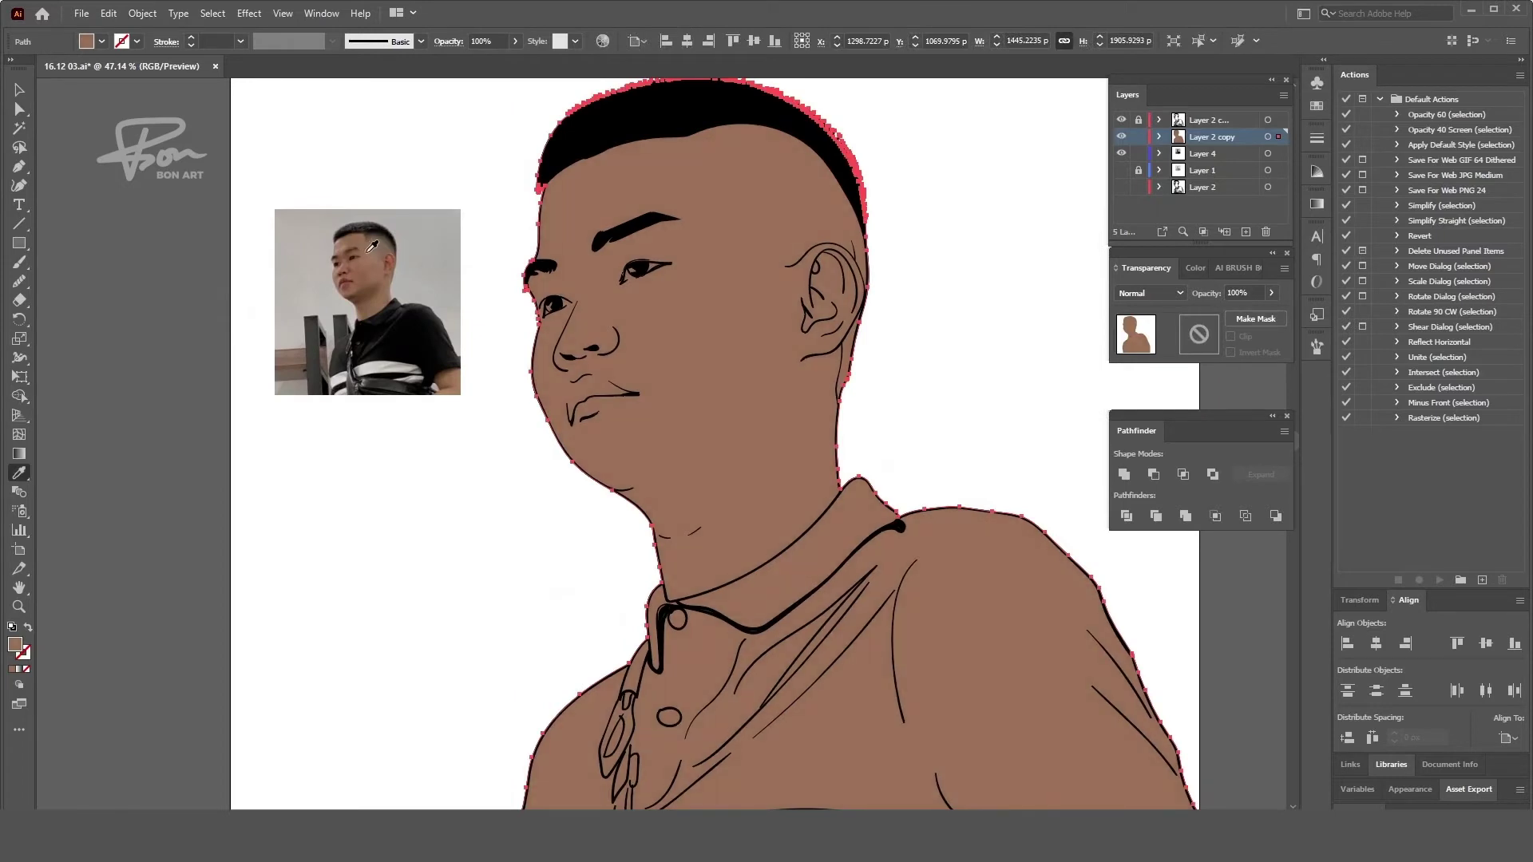
- Lighten the skin fill to light tan and erase along the neckline to split shirt from neck
double_click(15, 645)
left_click(1405, 355)
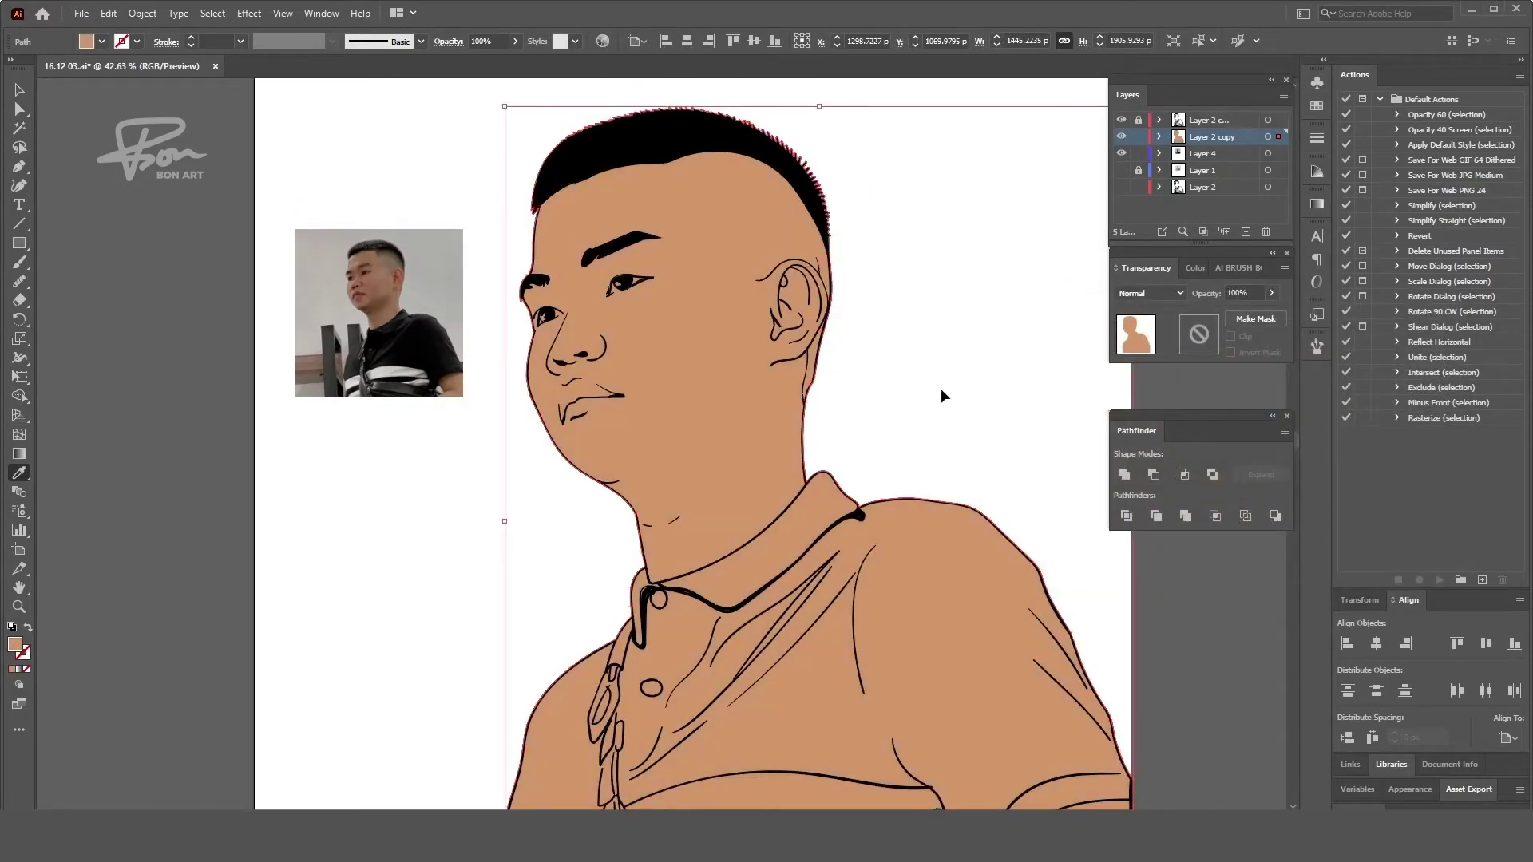
left_click(958, 418, "ctrl+alt")
left_click(881, 502, "ctrl")
key("shift+e")
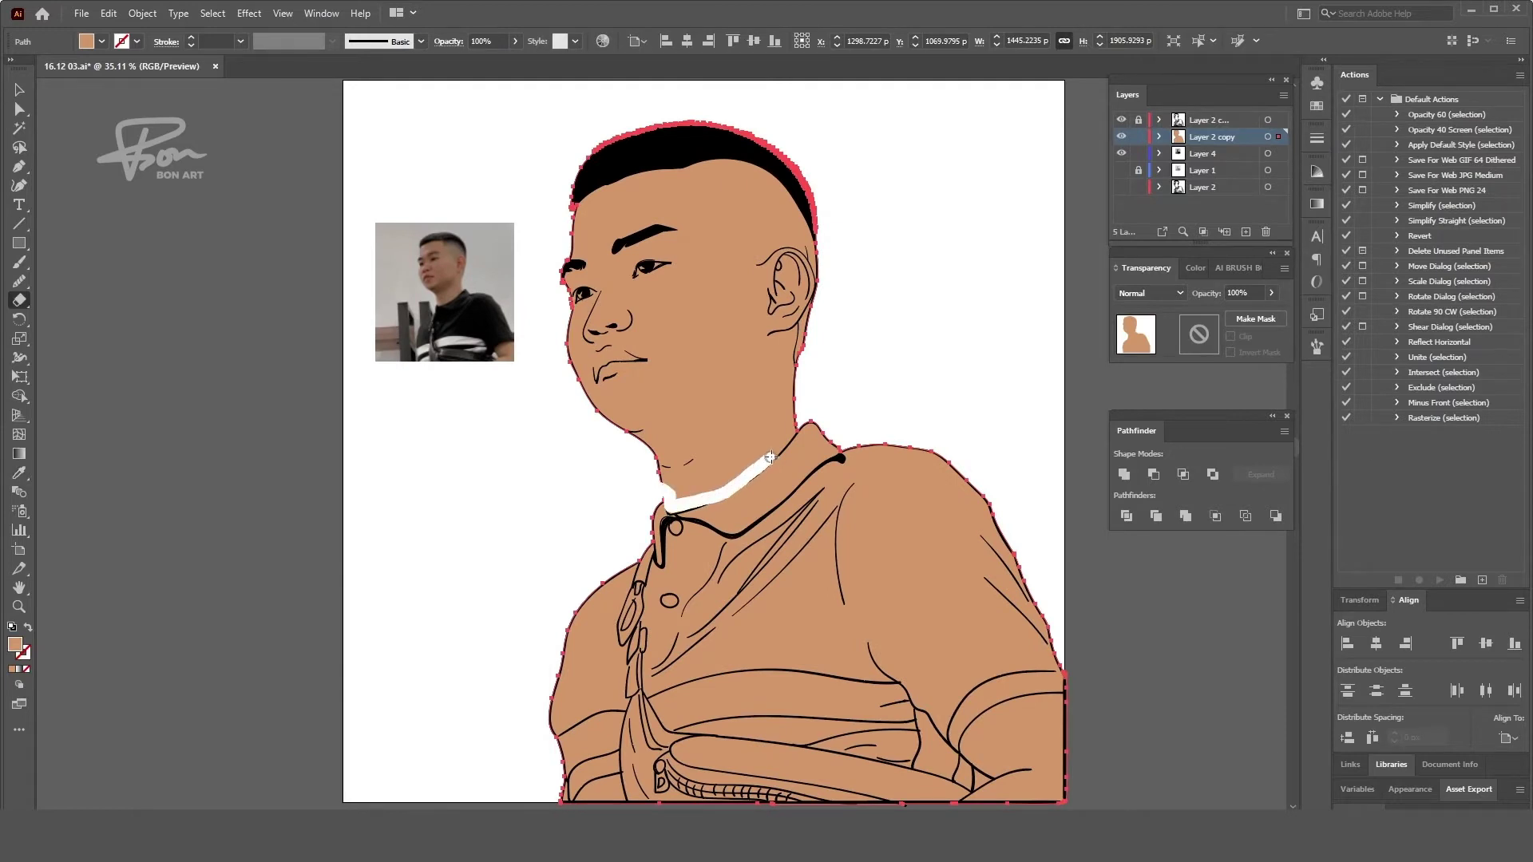
left_click_drag(770, 457, 791, 432)
- Fill the separated shirt shape with a sampled dark grey, then deselect it
key("a")
scroll(843, 443, "up", 3)
left_click(744, 455)
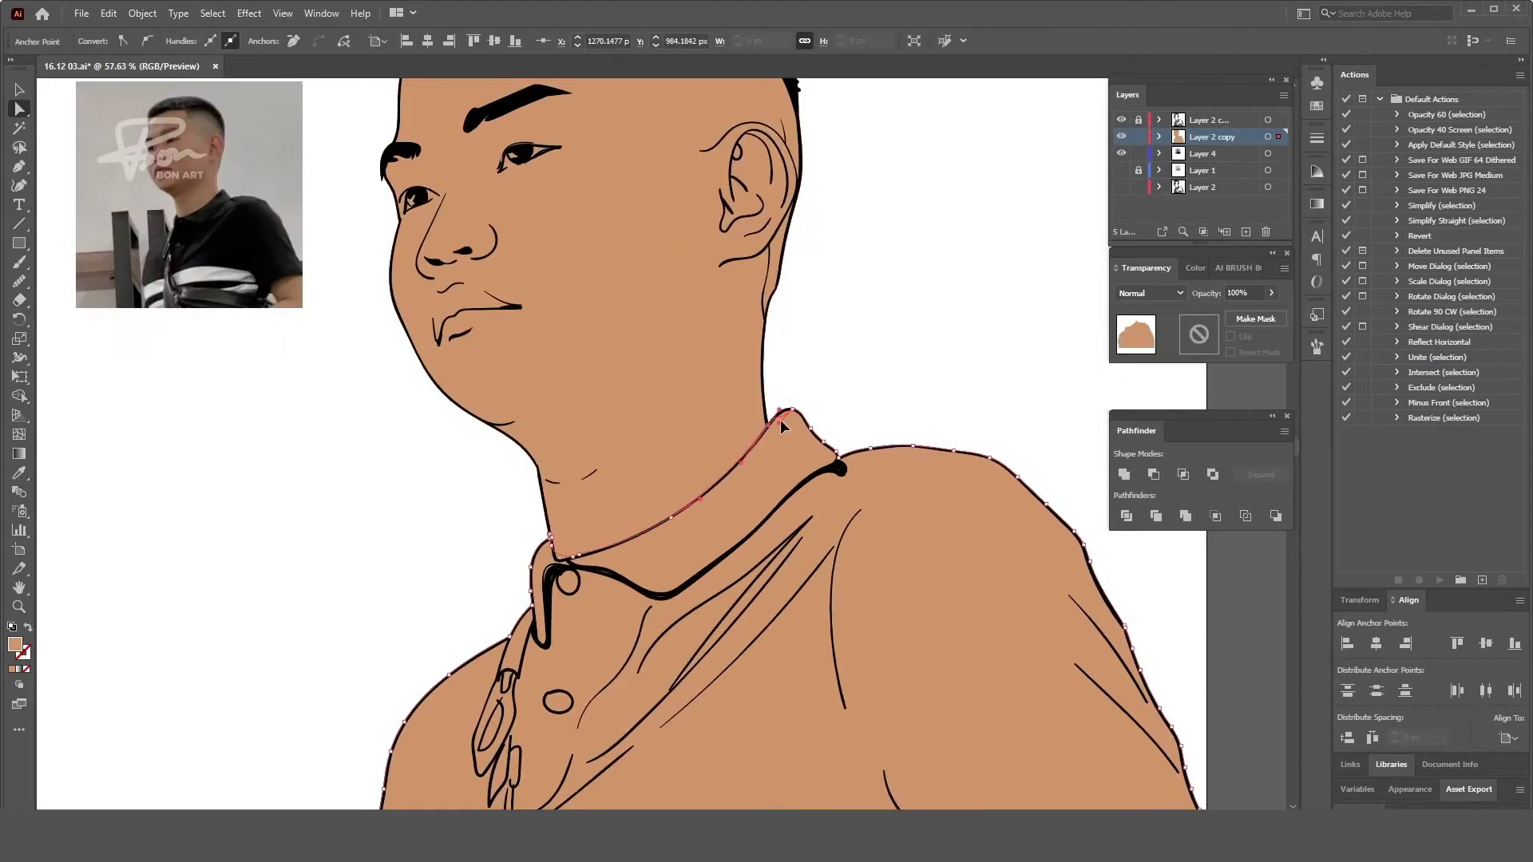
key("ctrl+0")
key("i")
left_click(485, 390)
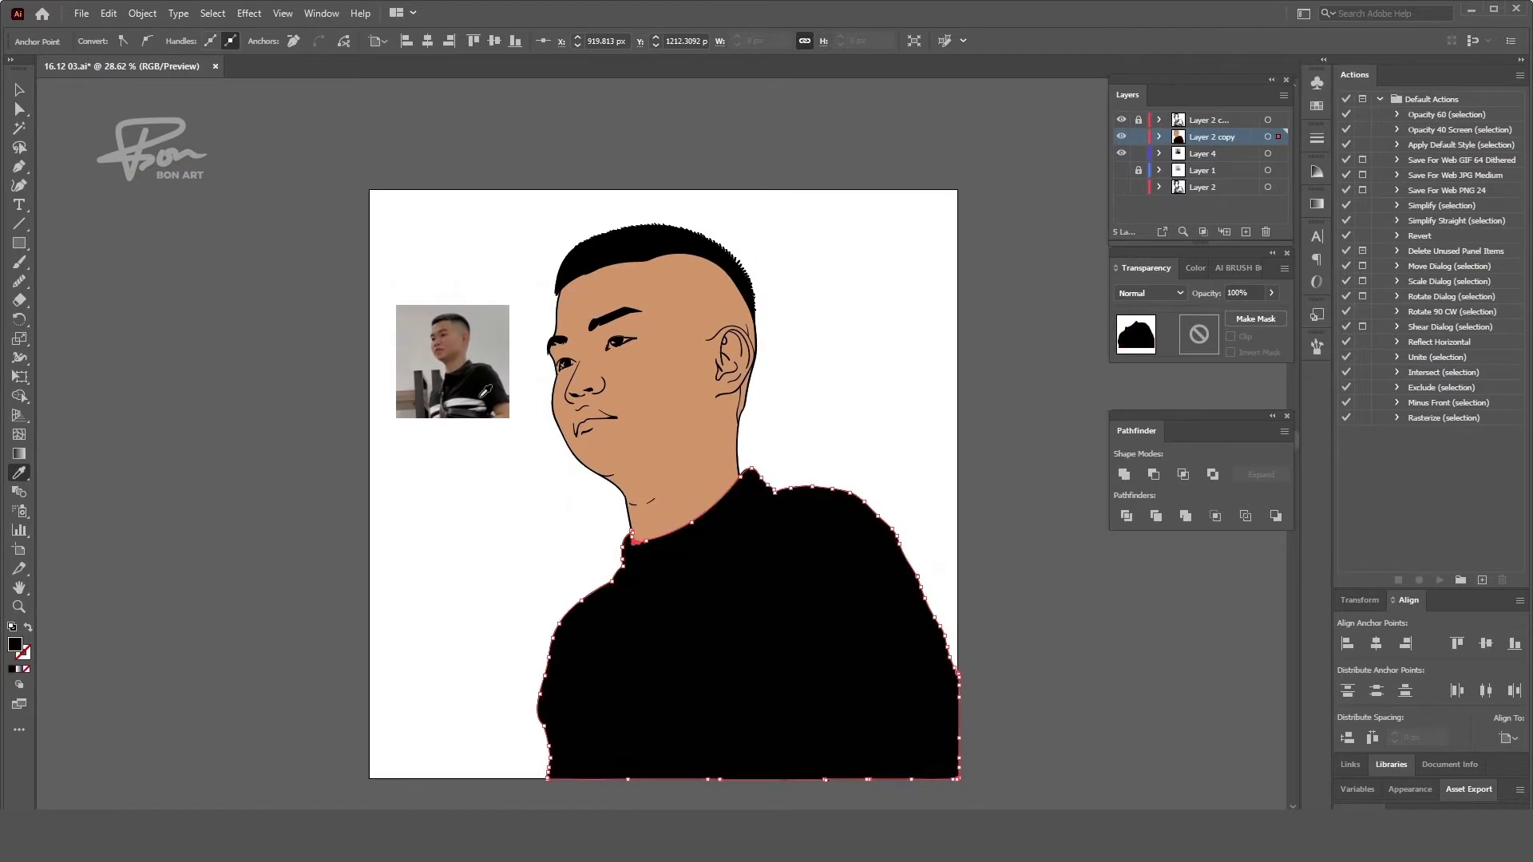
key("ctrl+shift+a")
scroll(730, 415, "up", 1)
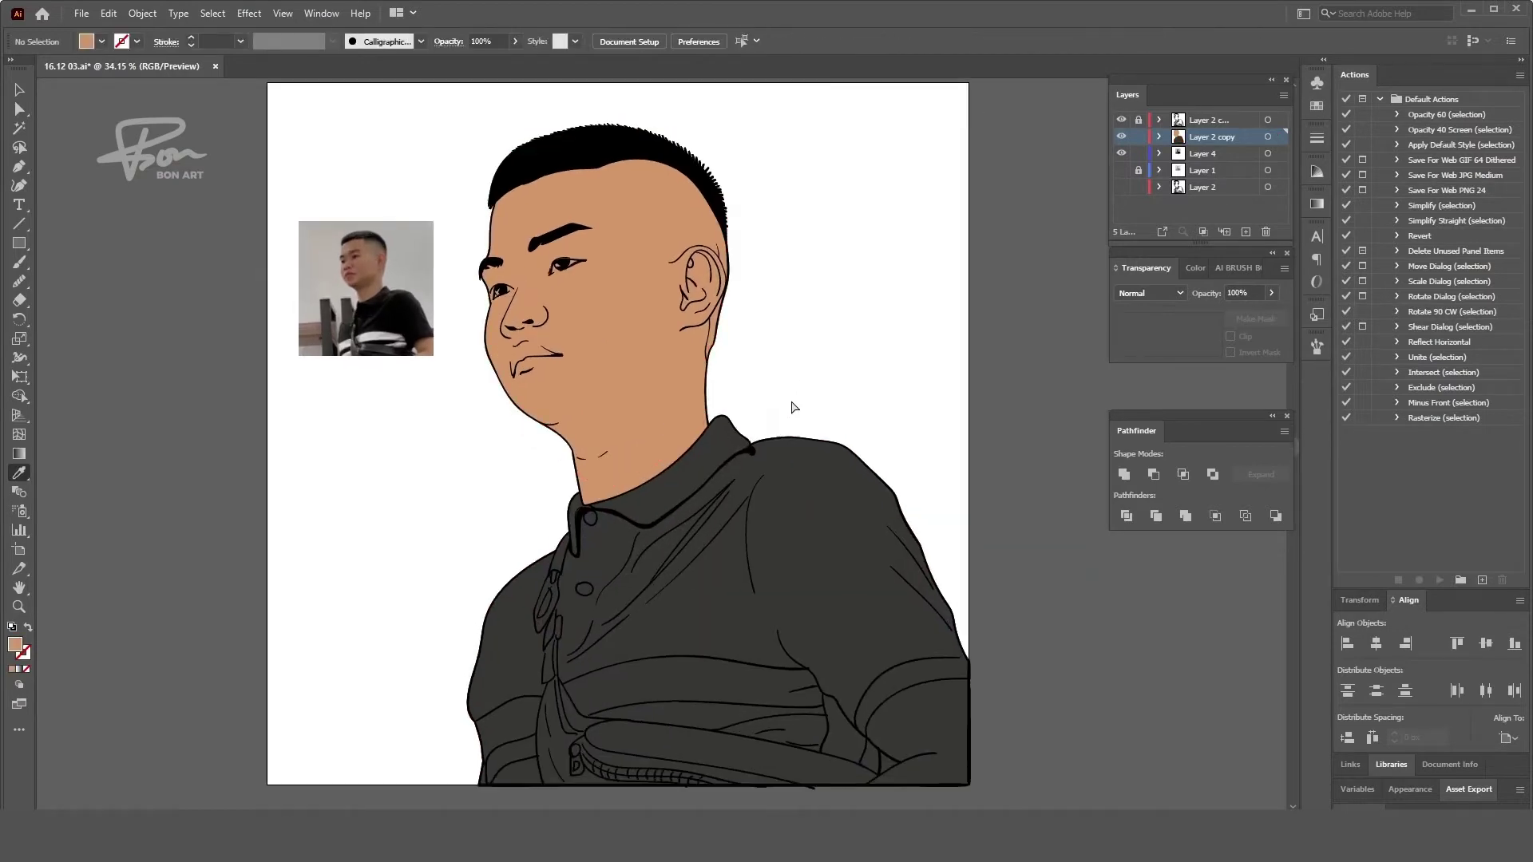
- Draw the lower right forearm as a skin-toned Pencil shape
scroll(722, 420, "up", 1)
key("n")
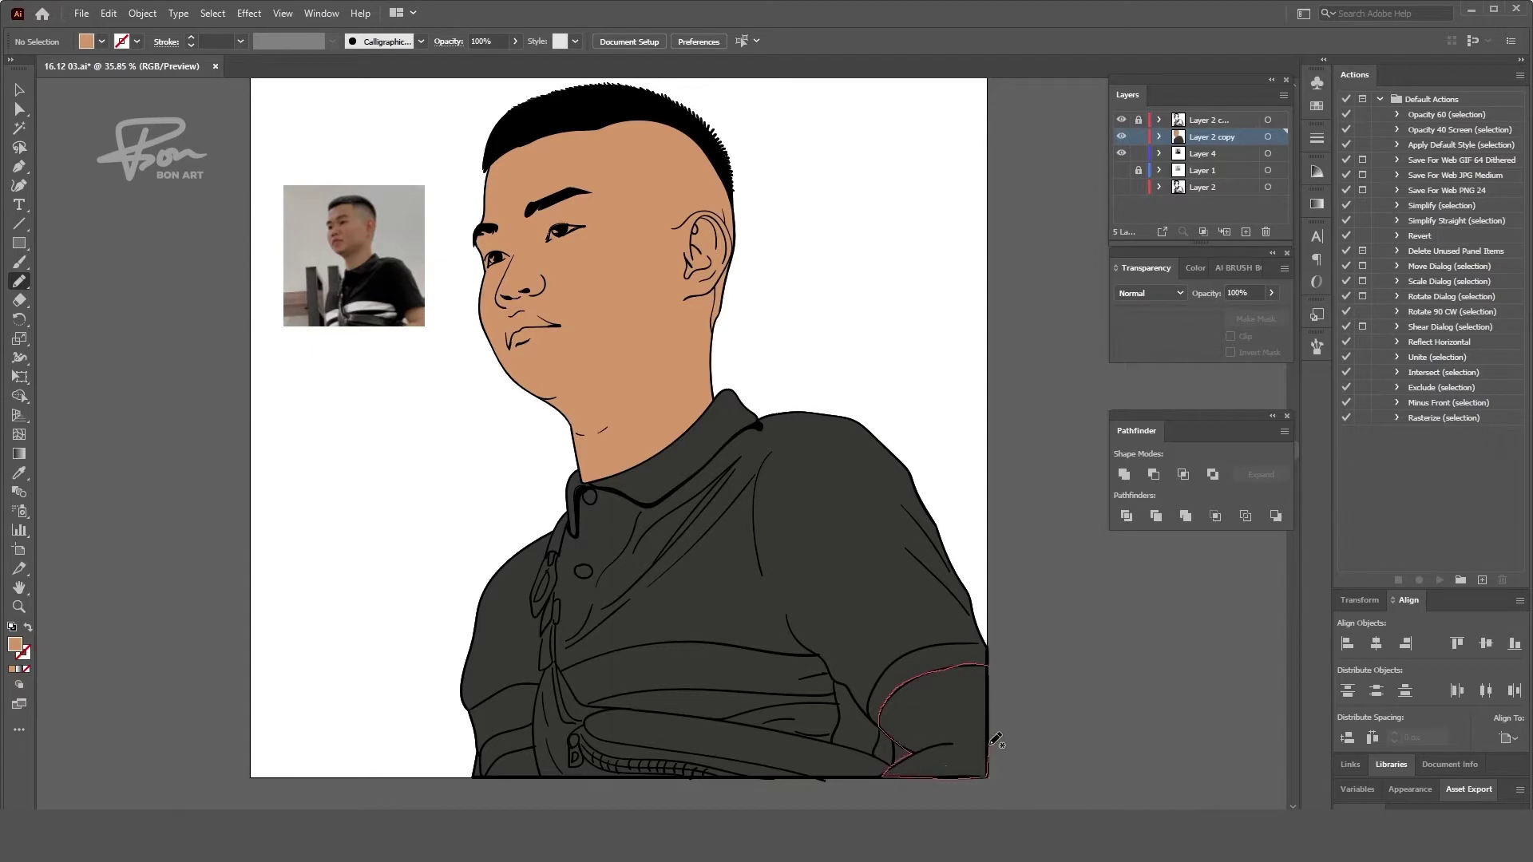
left_click_drag(995, 739, 988, 773)
- Draw light grey stripes on the left sleeve and across the chest
scroll(721, 669, "down", 1)
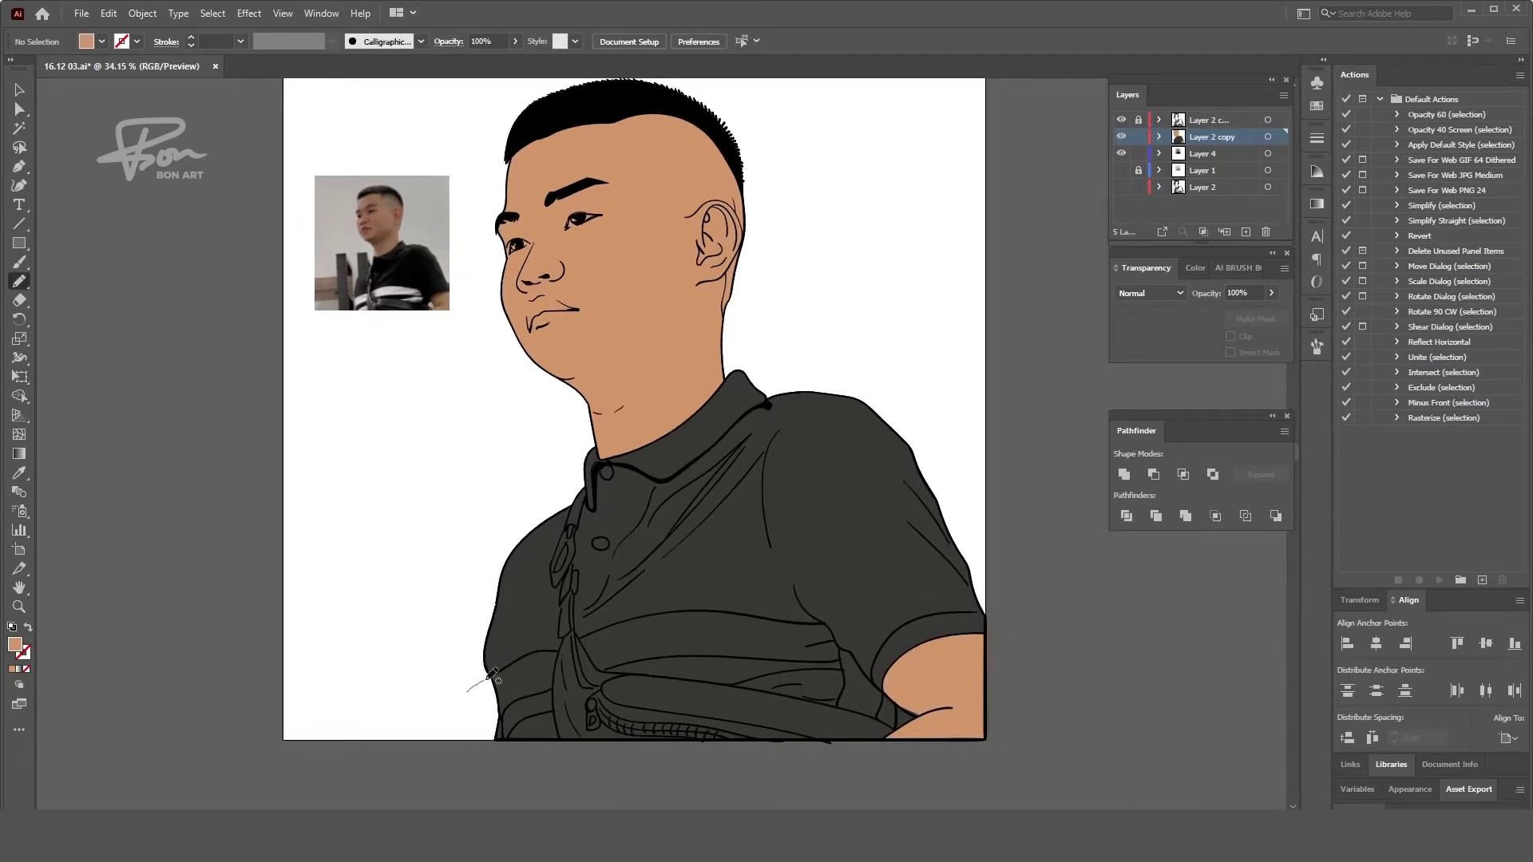
left_click_drag(515, 701, 471, 693)
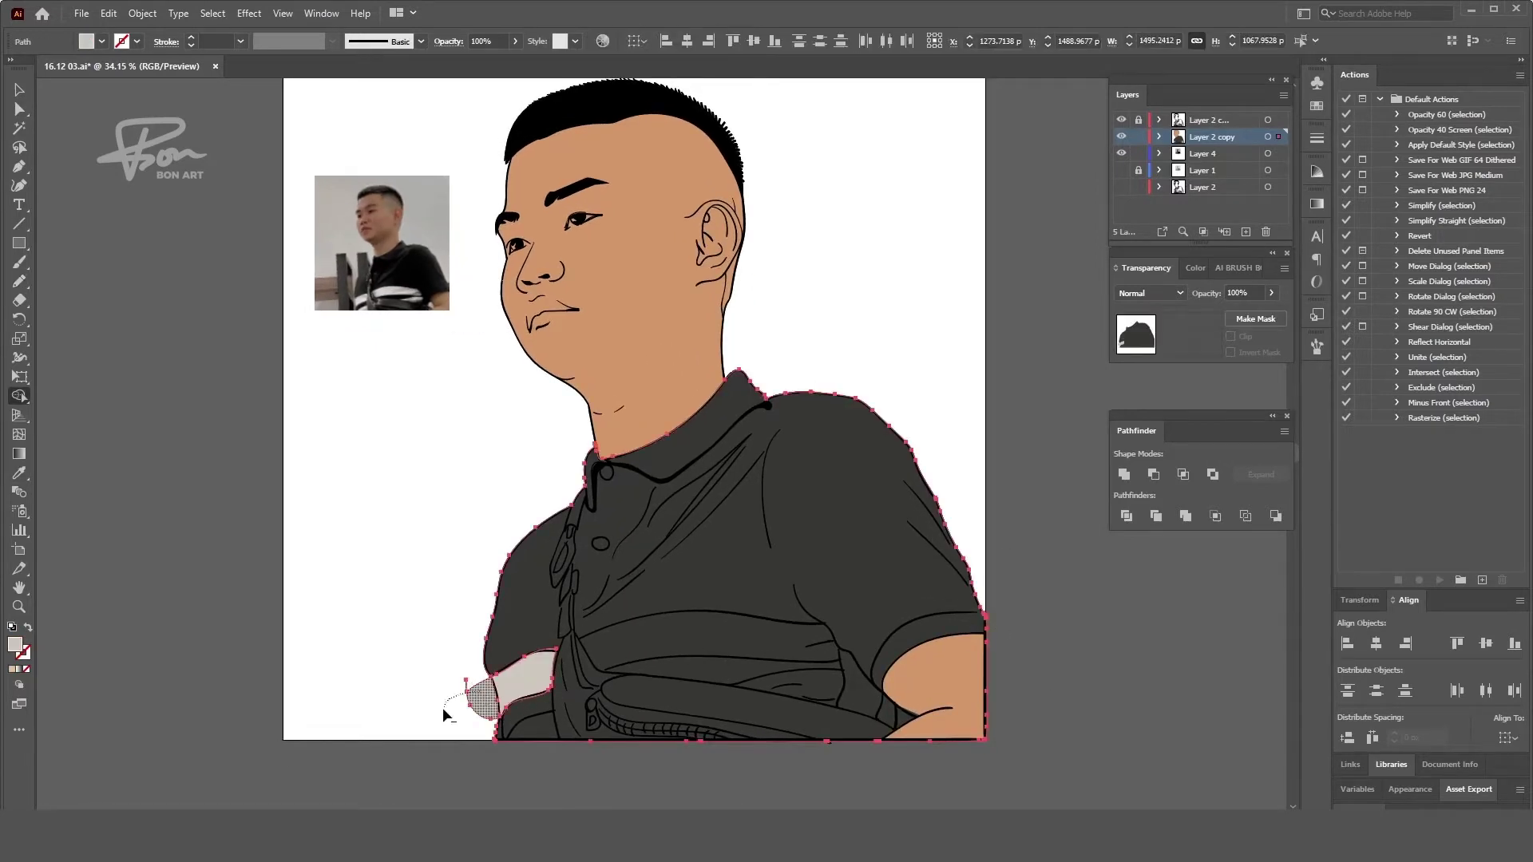
left_click_drag(579, 637, 694, 608)
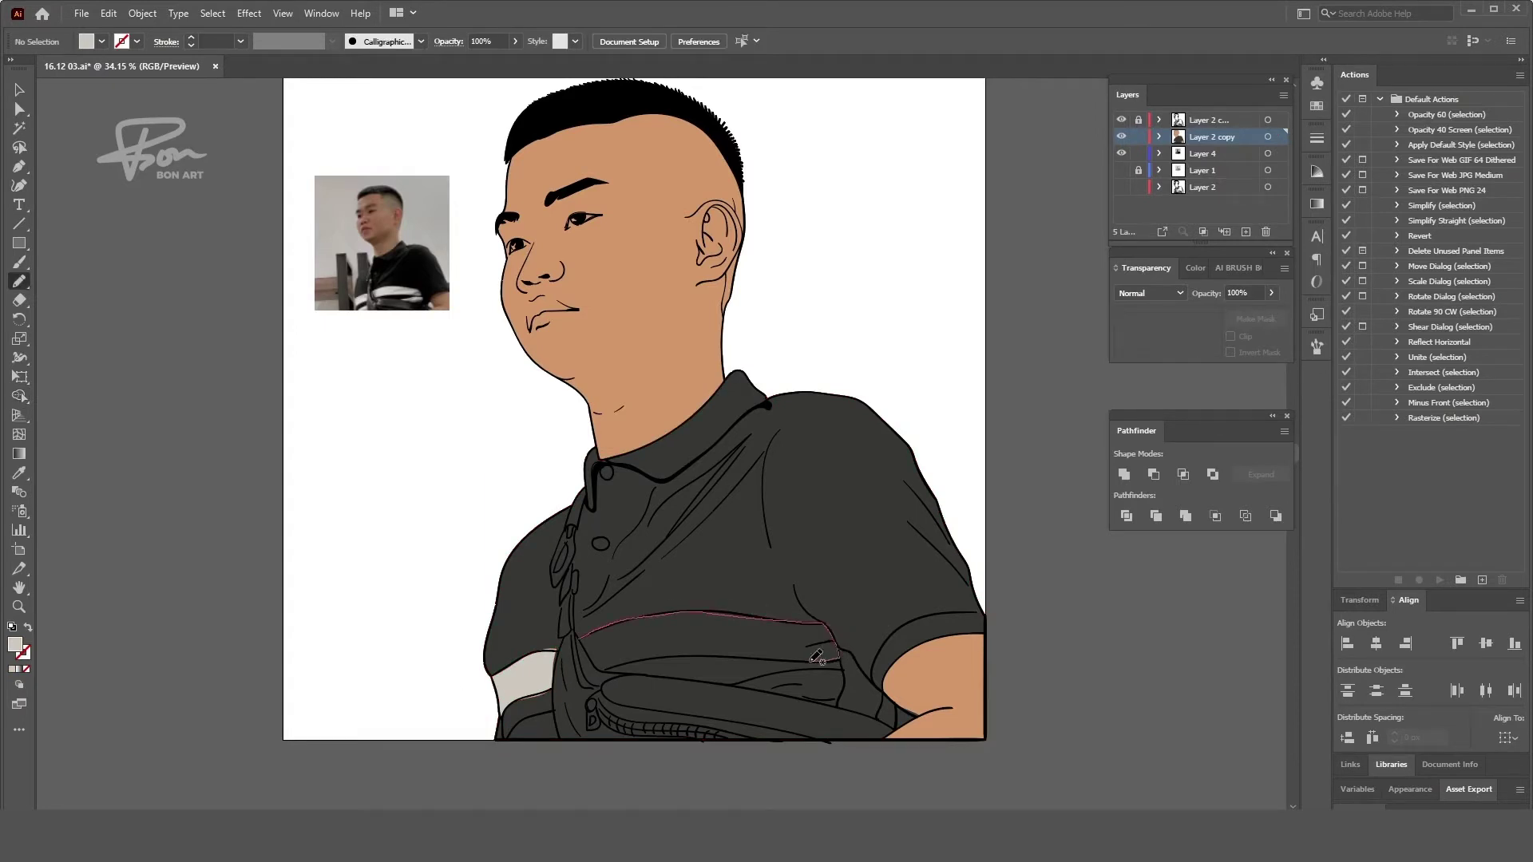
left_click_drag(601, 661, 583, 637)
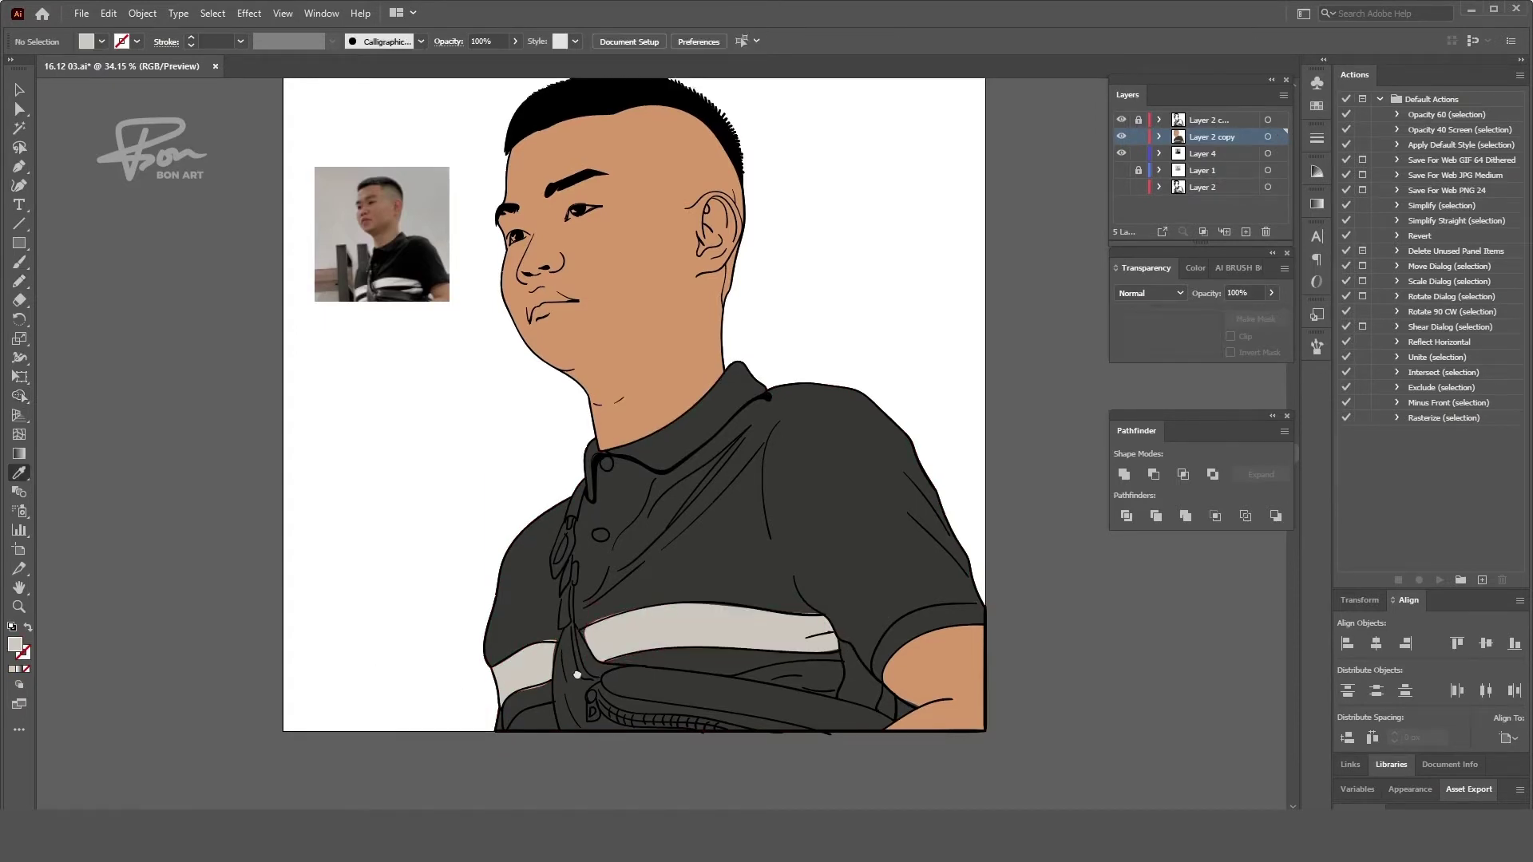
scroll(508, 749, "up", 1)
- Add a lower-left shirt patch and a dark shadow shape on the right sleeve
left_click_drag(555, 750, 510, 750)
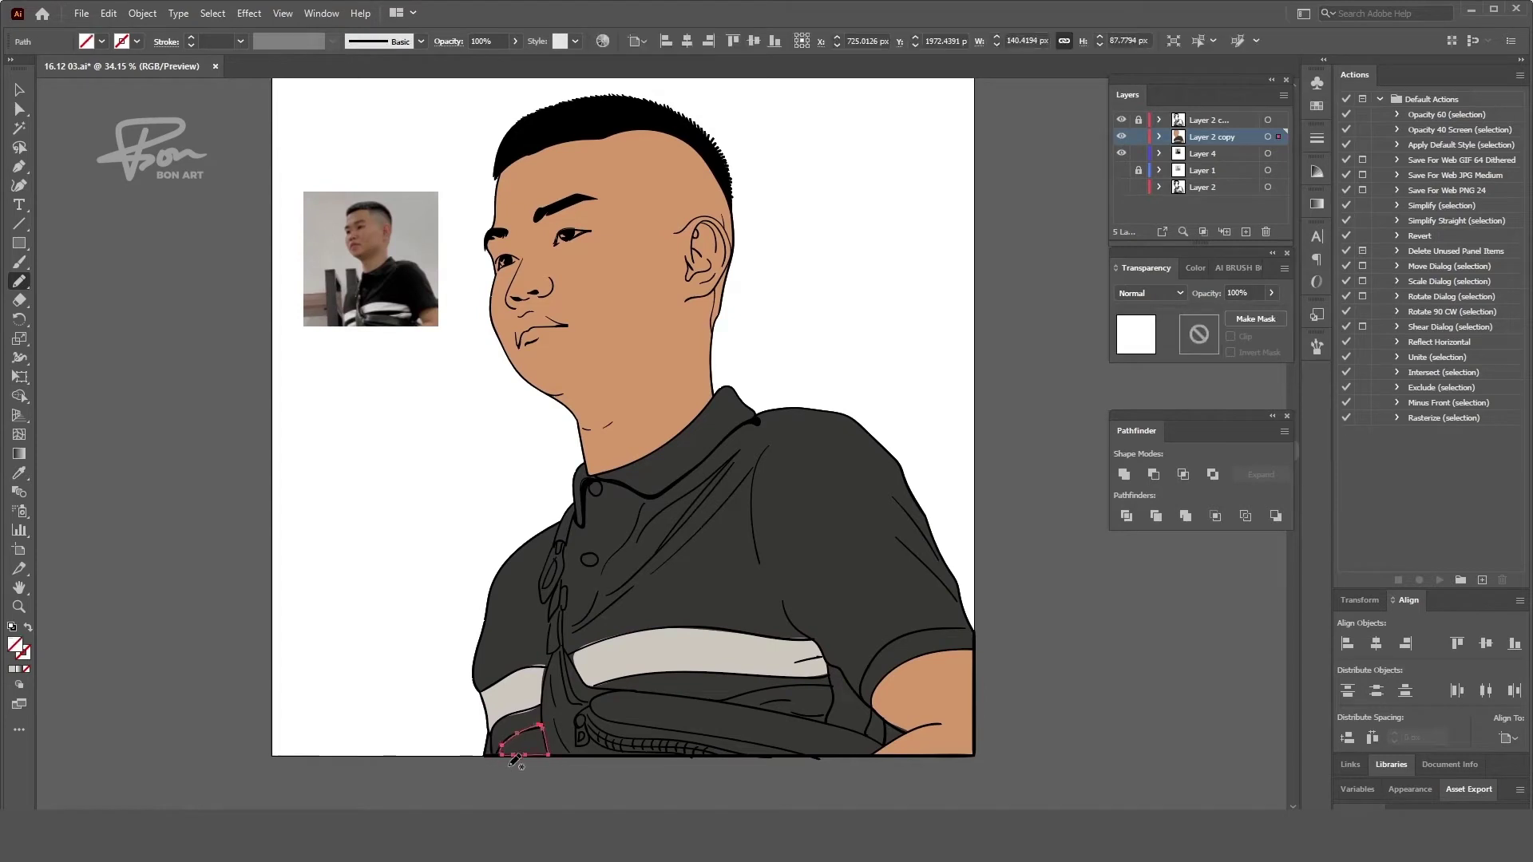
key("a")
left_click(660, 763)
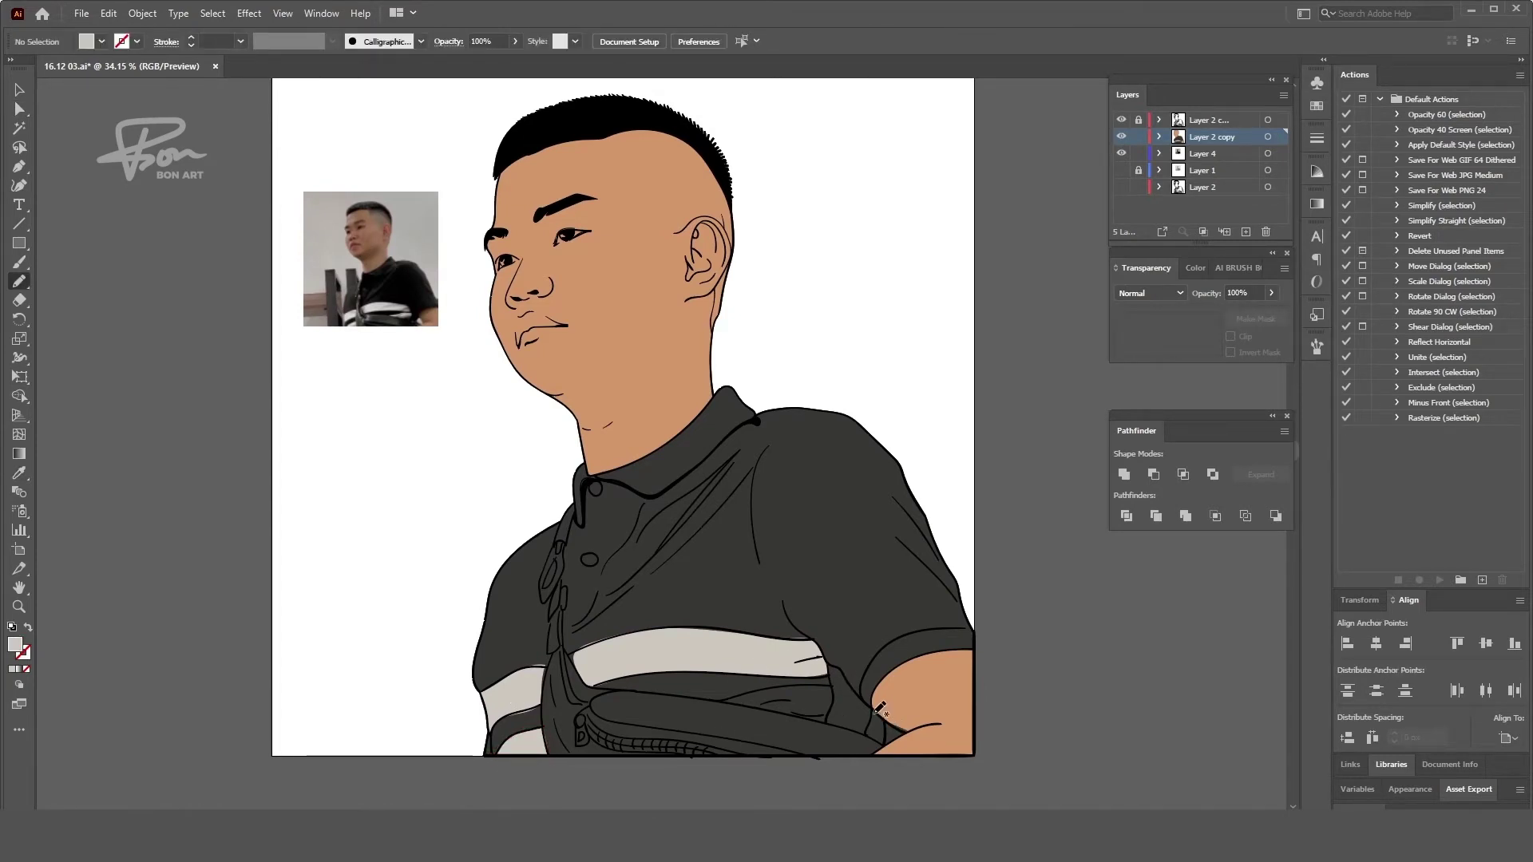
left_click_drag(876, 731, 871, 728)
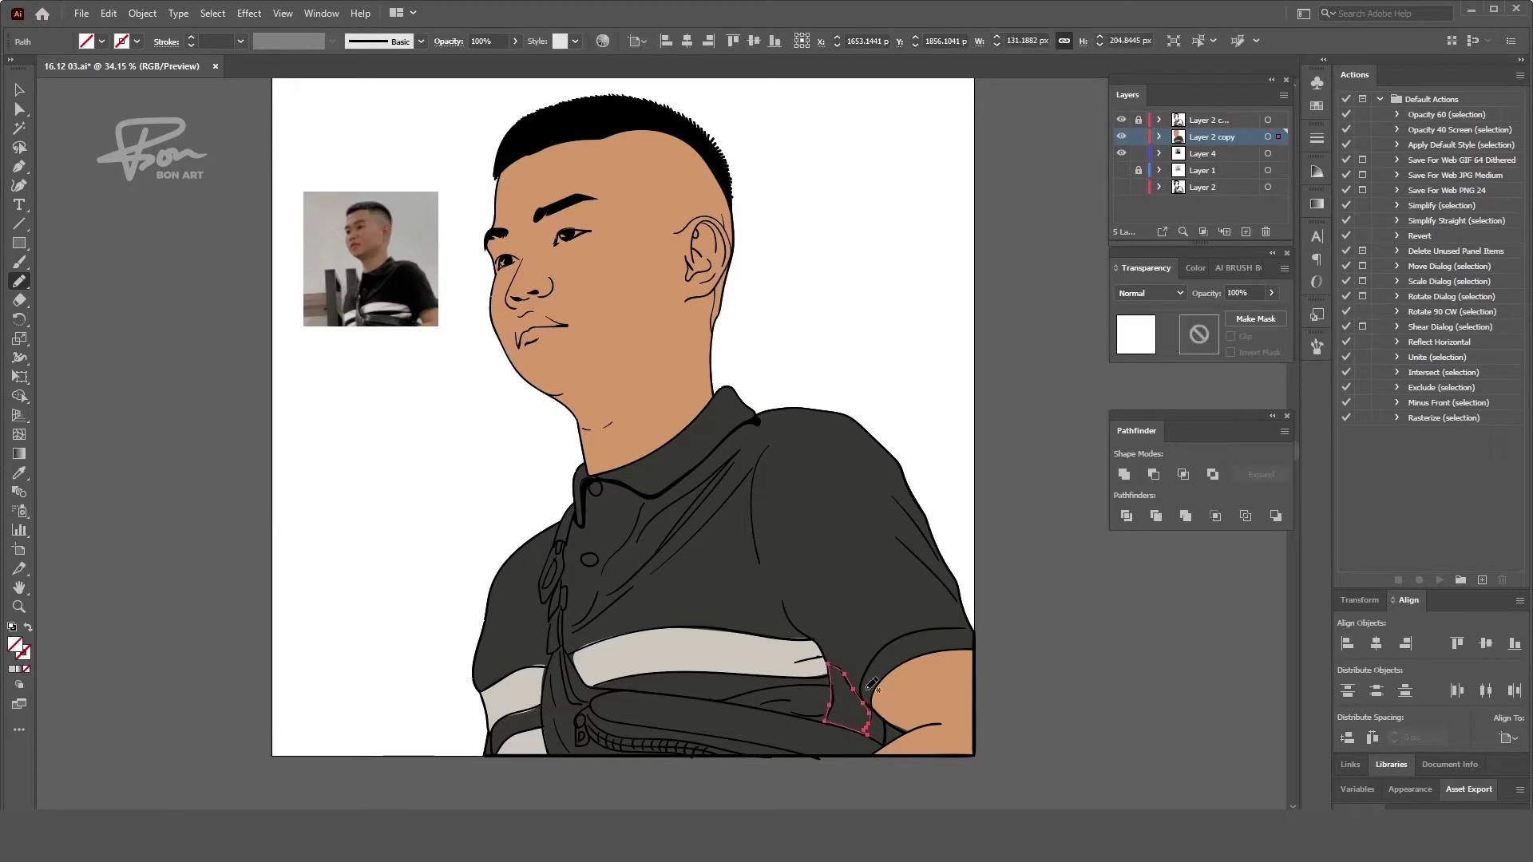
key("i")
left_click(886, 718)
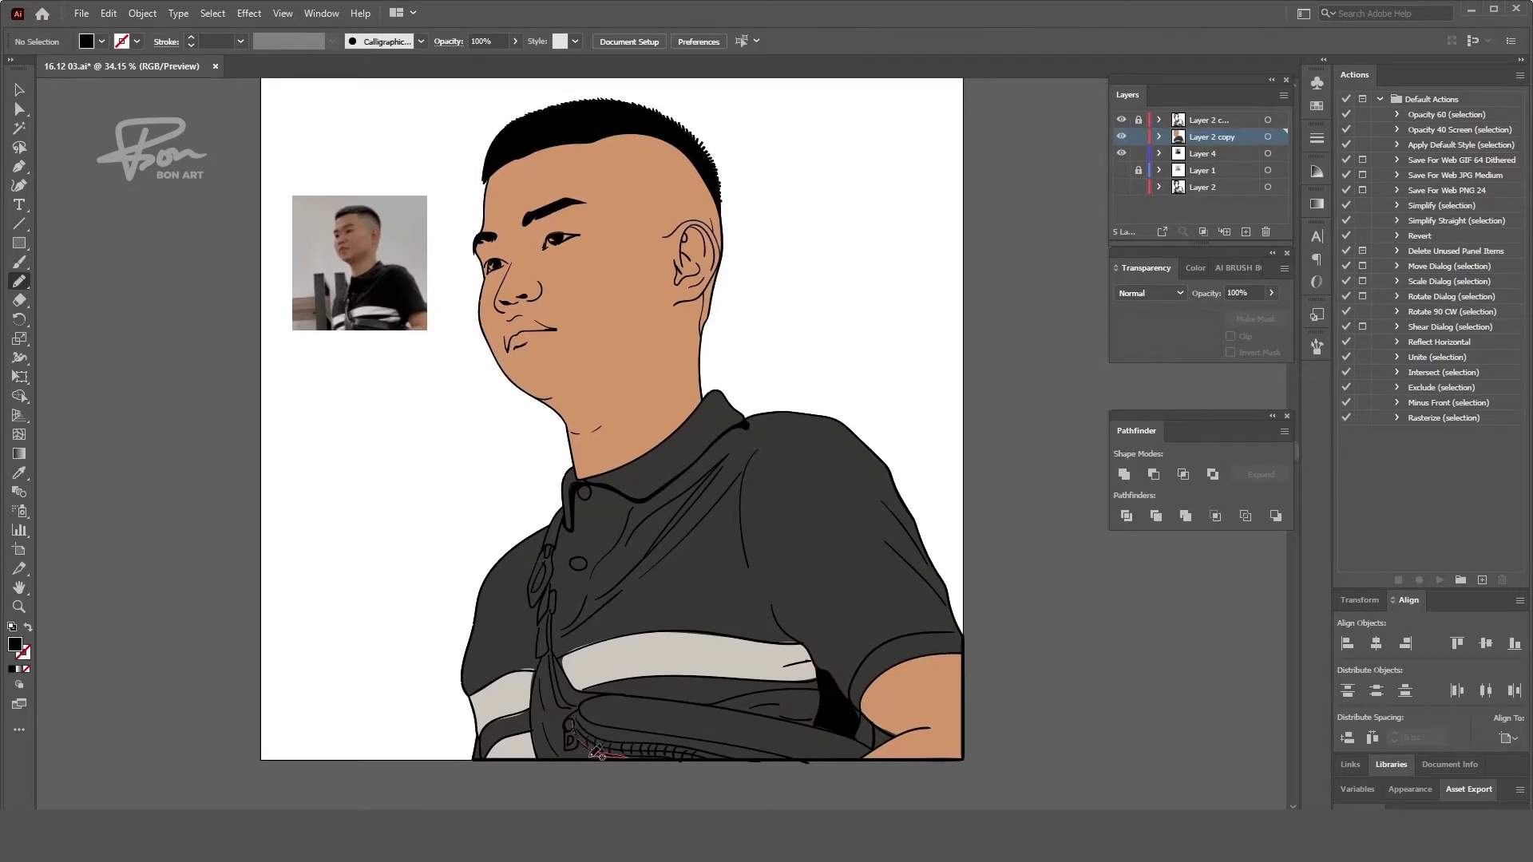
key("i")
left_click(835, 725)
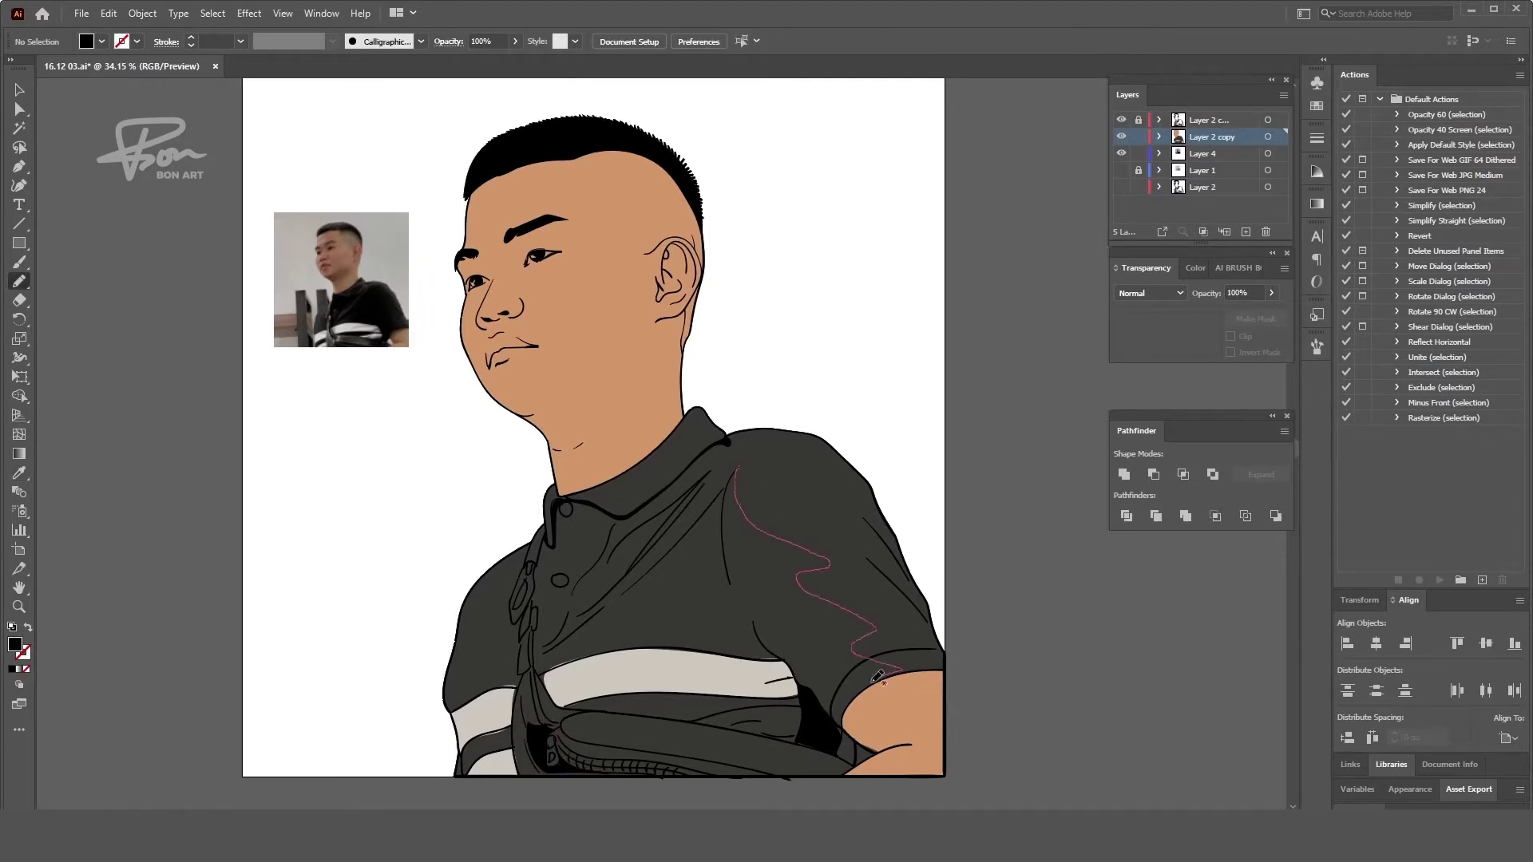
- Draw a sleeve-fold shading shape filled with a darker shirt colour
left_click_drag(739, 546, 755, 567)
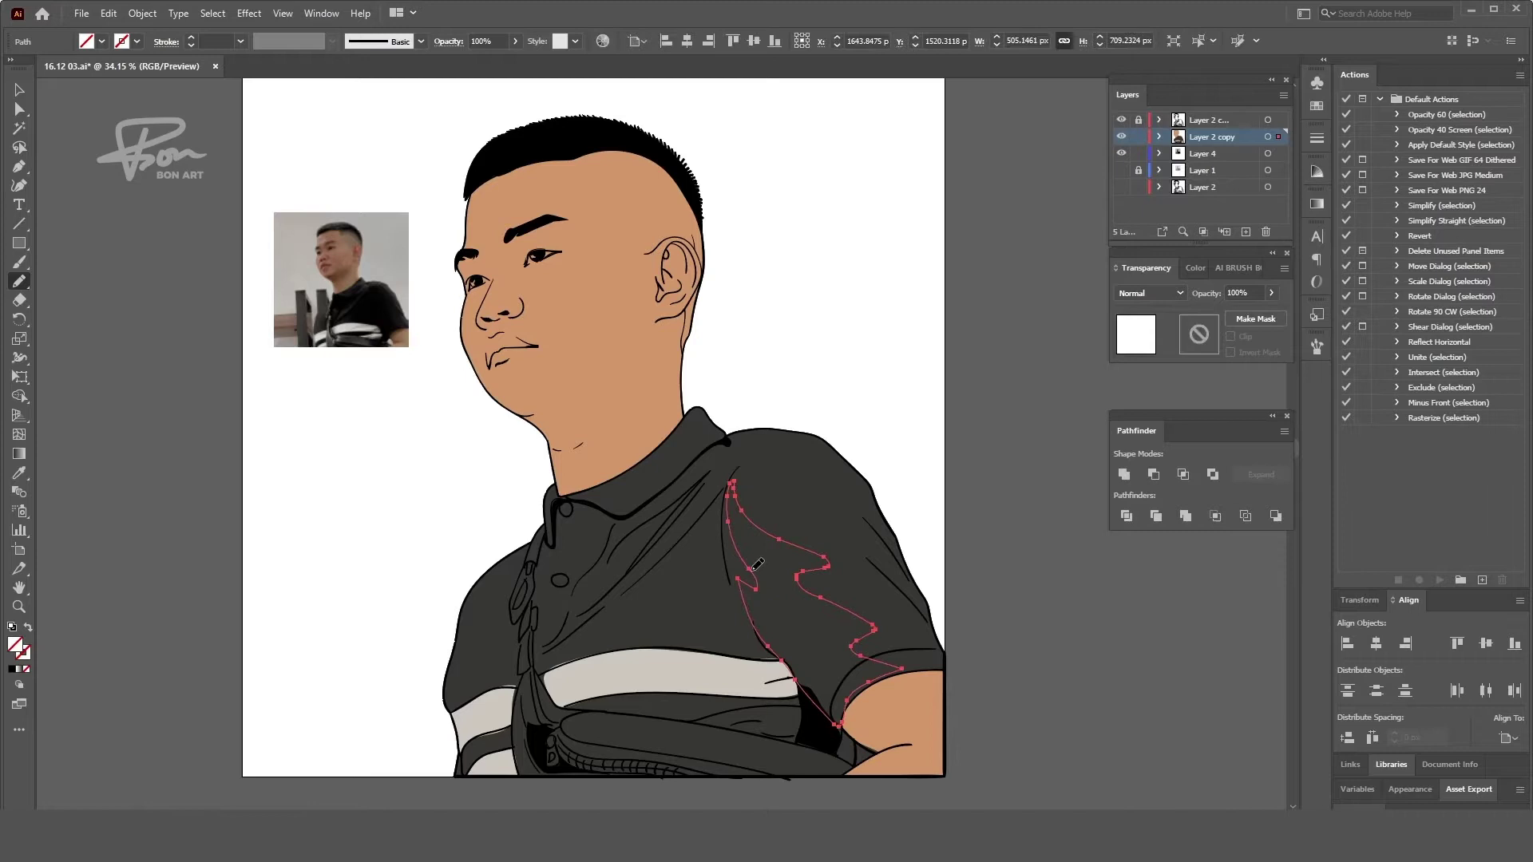
left_click(718, 645)
double_click(14, 643)
left_click(1403, 352)
key("ctrl+shift+a")
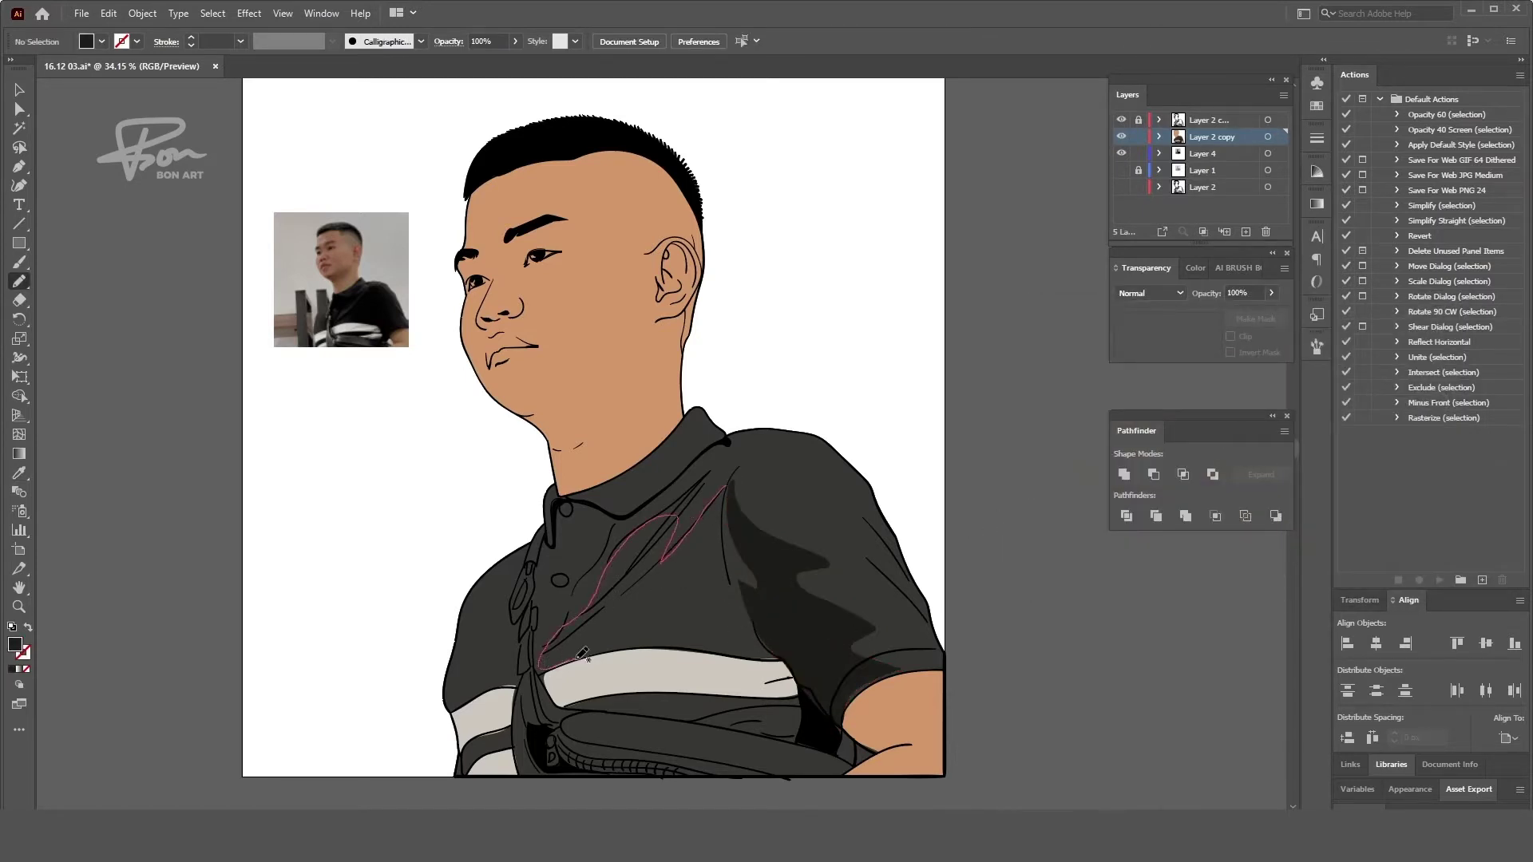
- Draw dark shading shapes across the chest and over the shirt strap in the shirt colour
left_click_drag(759, 594, 748, 588)
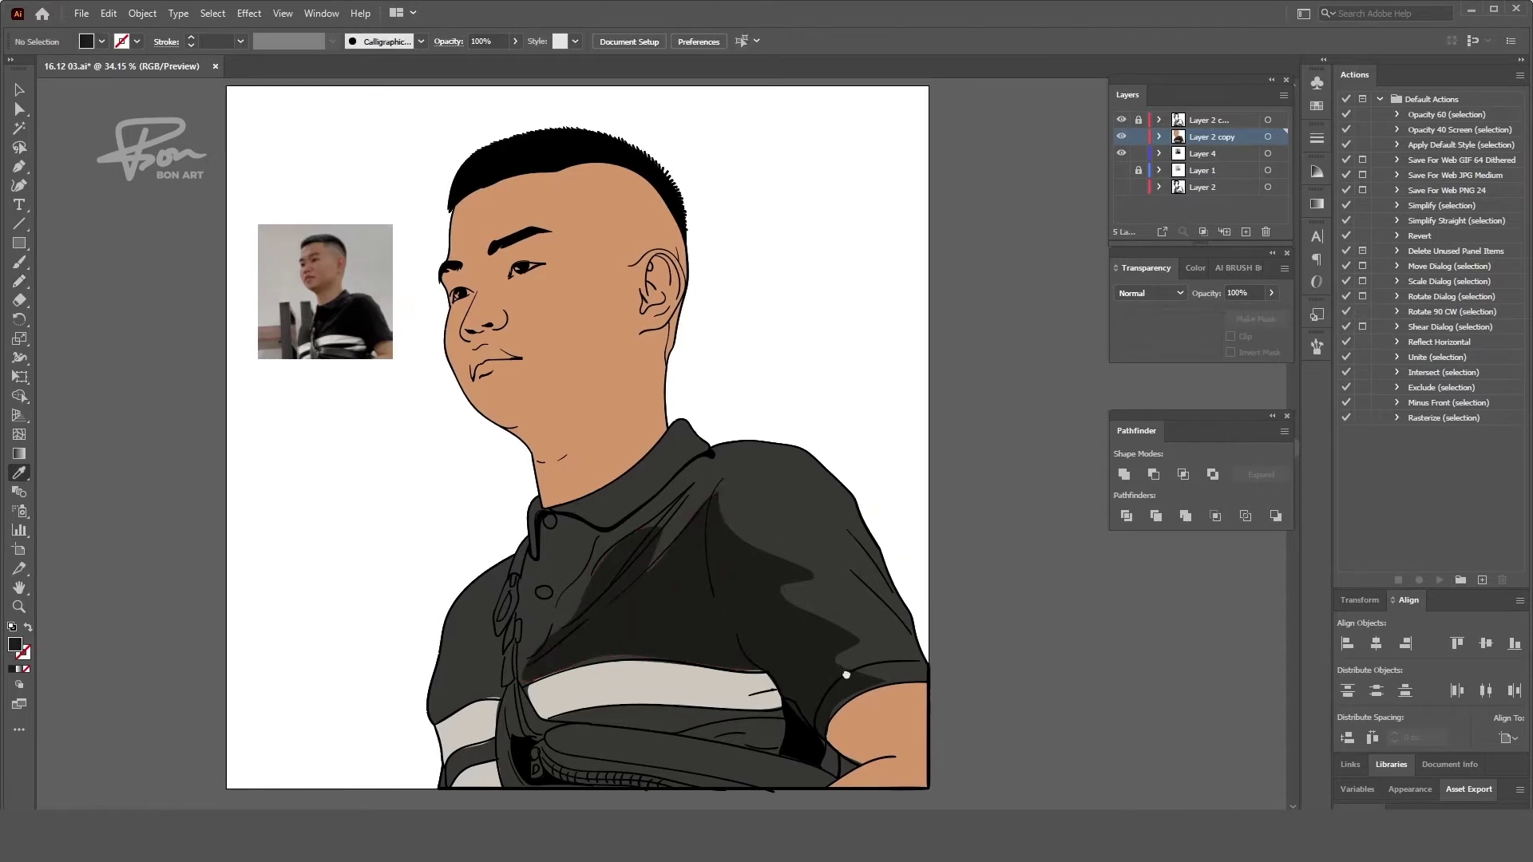
scroll(523, 653, "up", 1)
left_click_drag(519, 673, 519, 630)
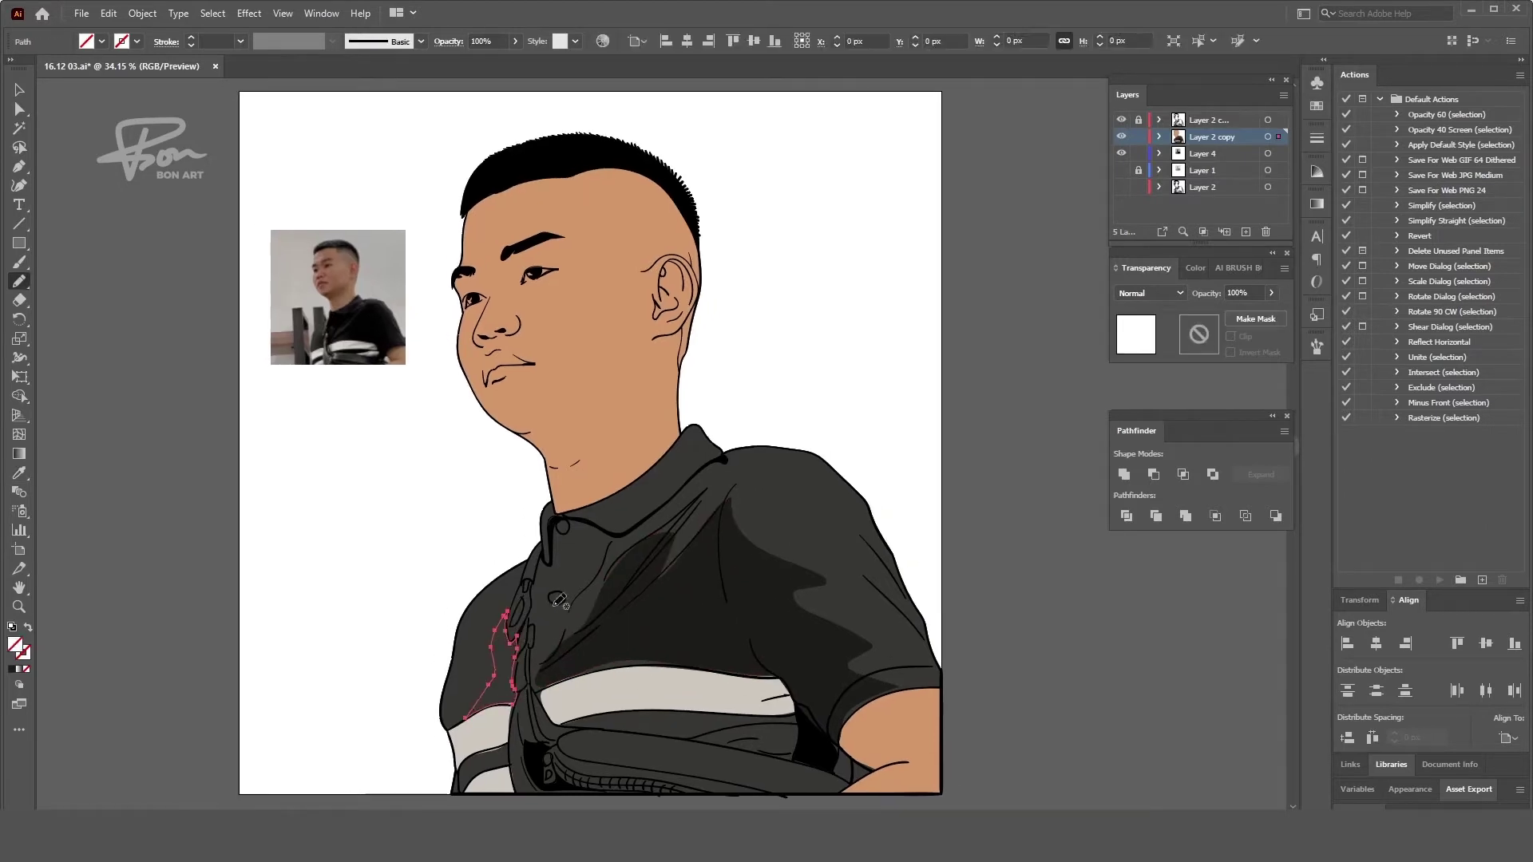
key("i")
left_click(802, 711)
scroll(804, 664, "down", 1)
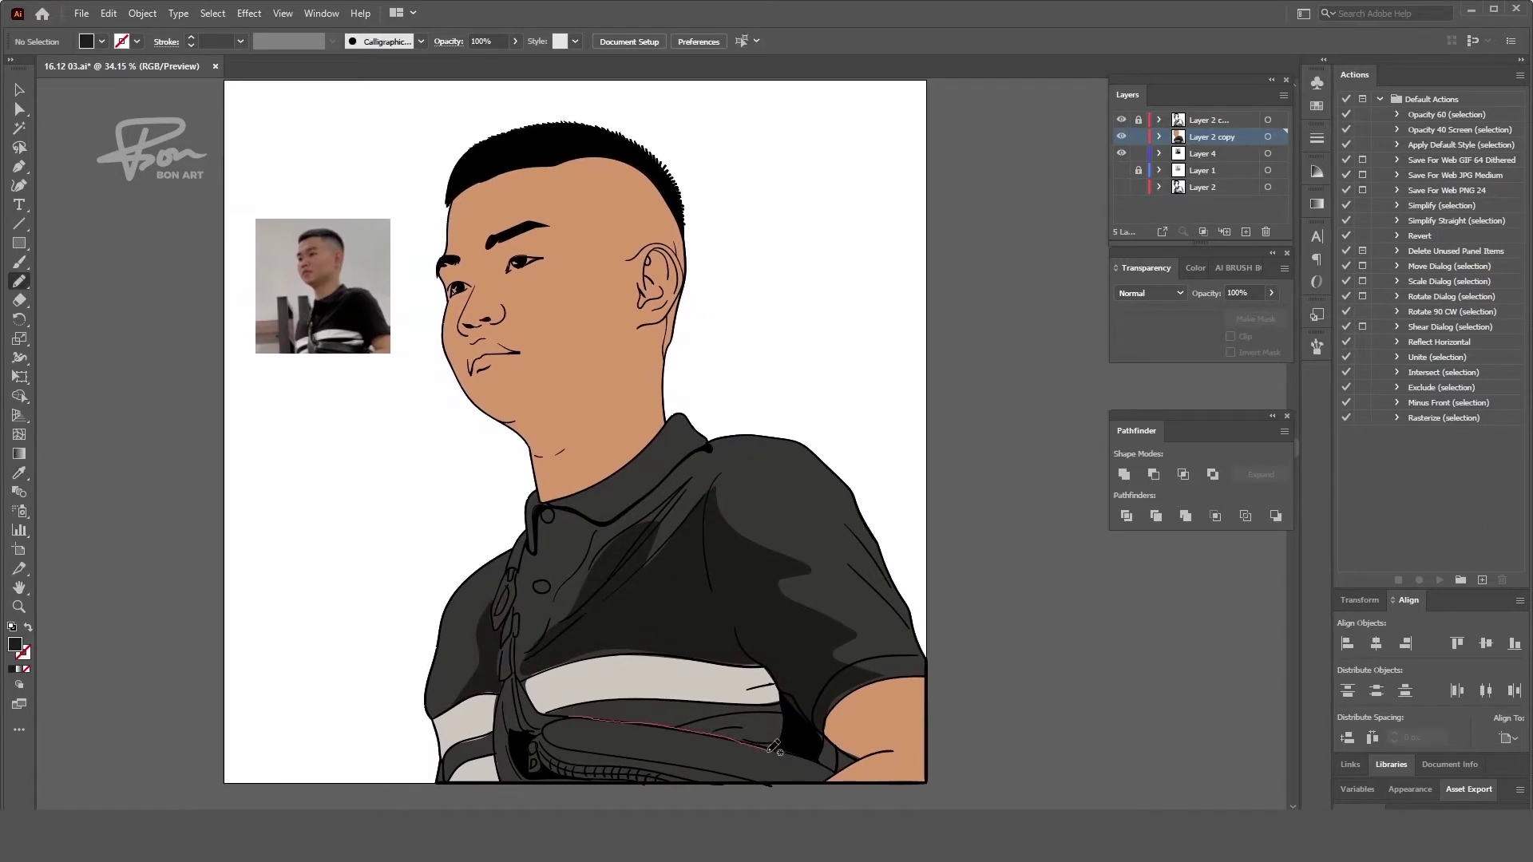
key("i")
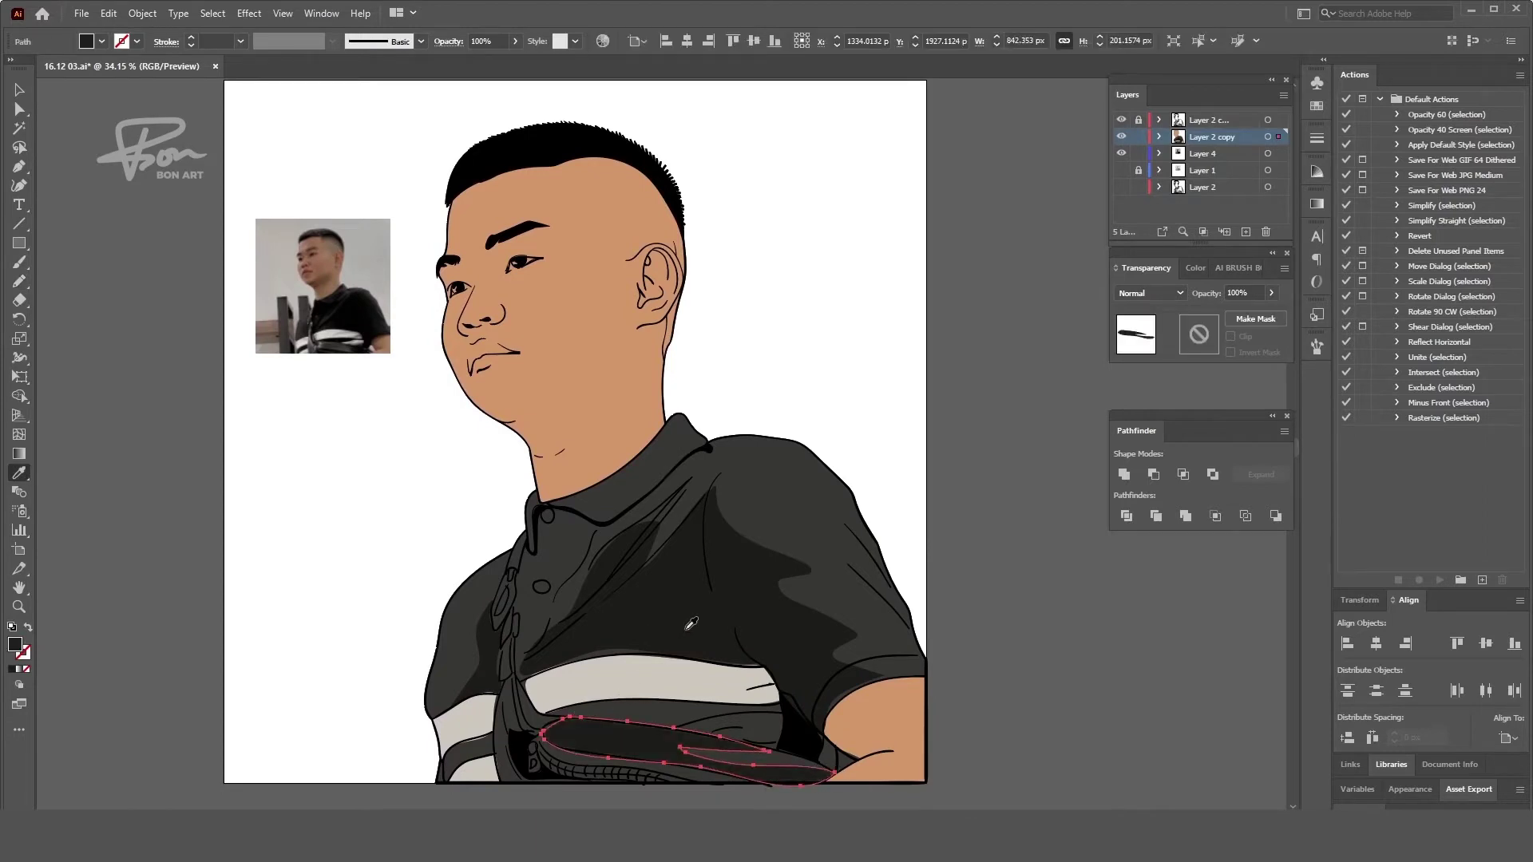
left_click(798, 718)
scroll(638, 655, "left", 1)
- Adjust the right-end anchor of the chest shading shape, then deselect
key("a")
left_click(717, 663)
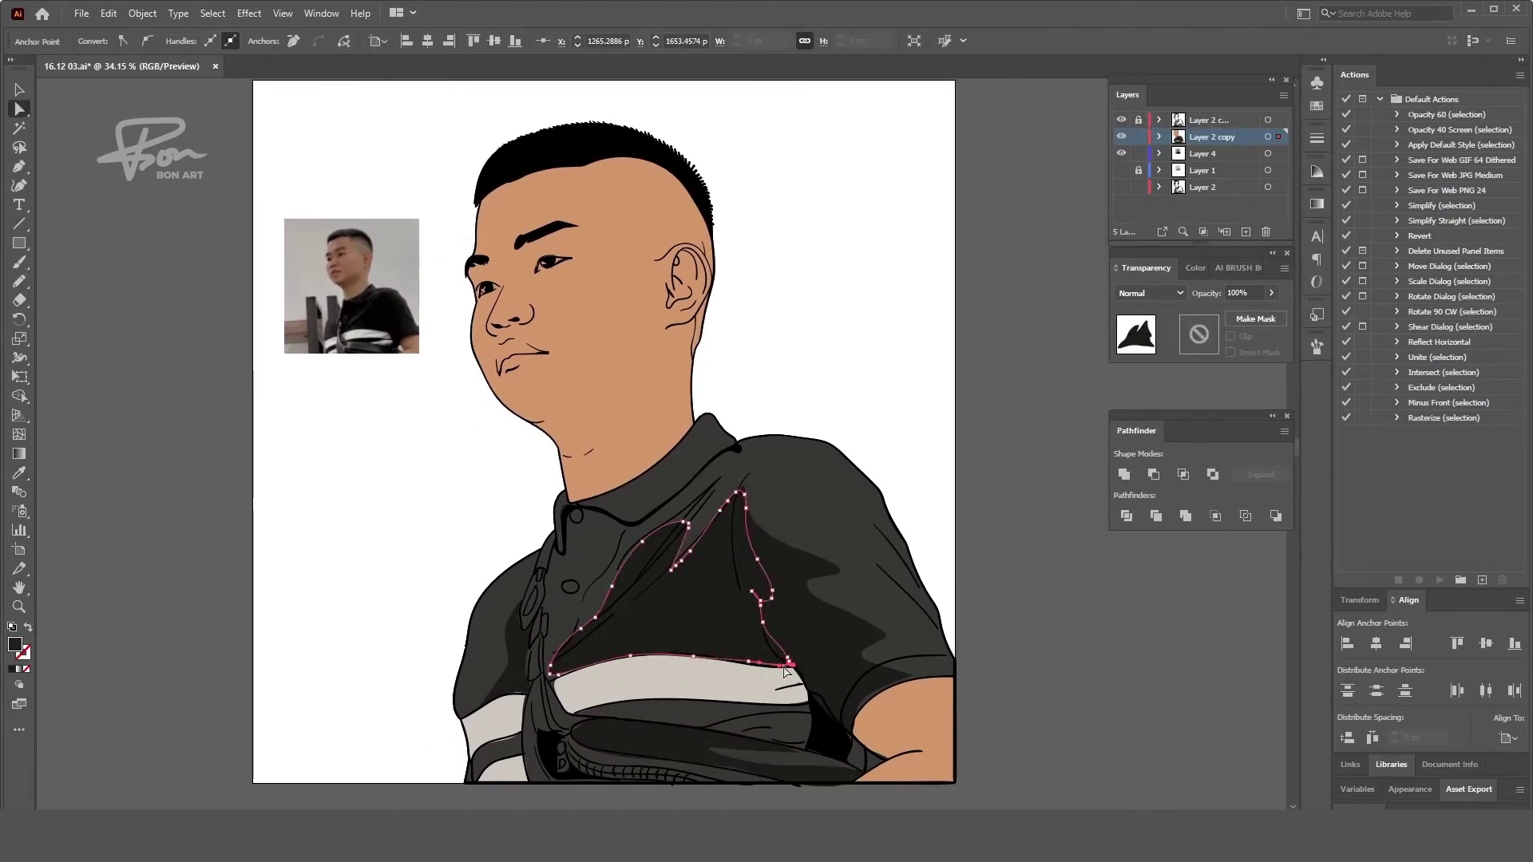
left_click(784, 667)
key("ctrl+shift+a")
scroll(719, 678, "up", 1)
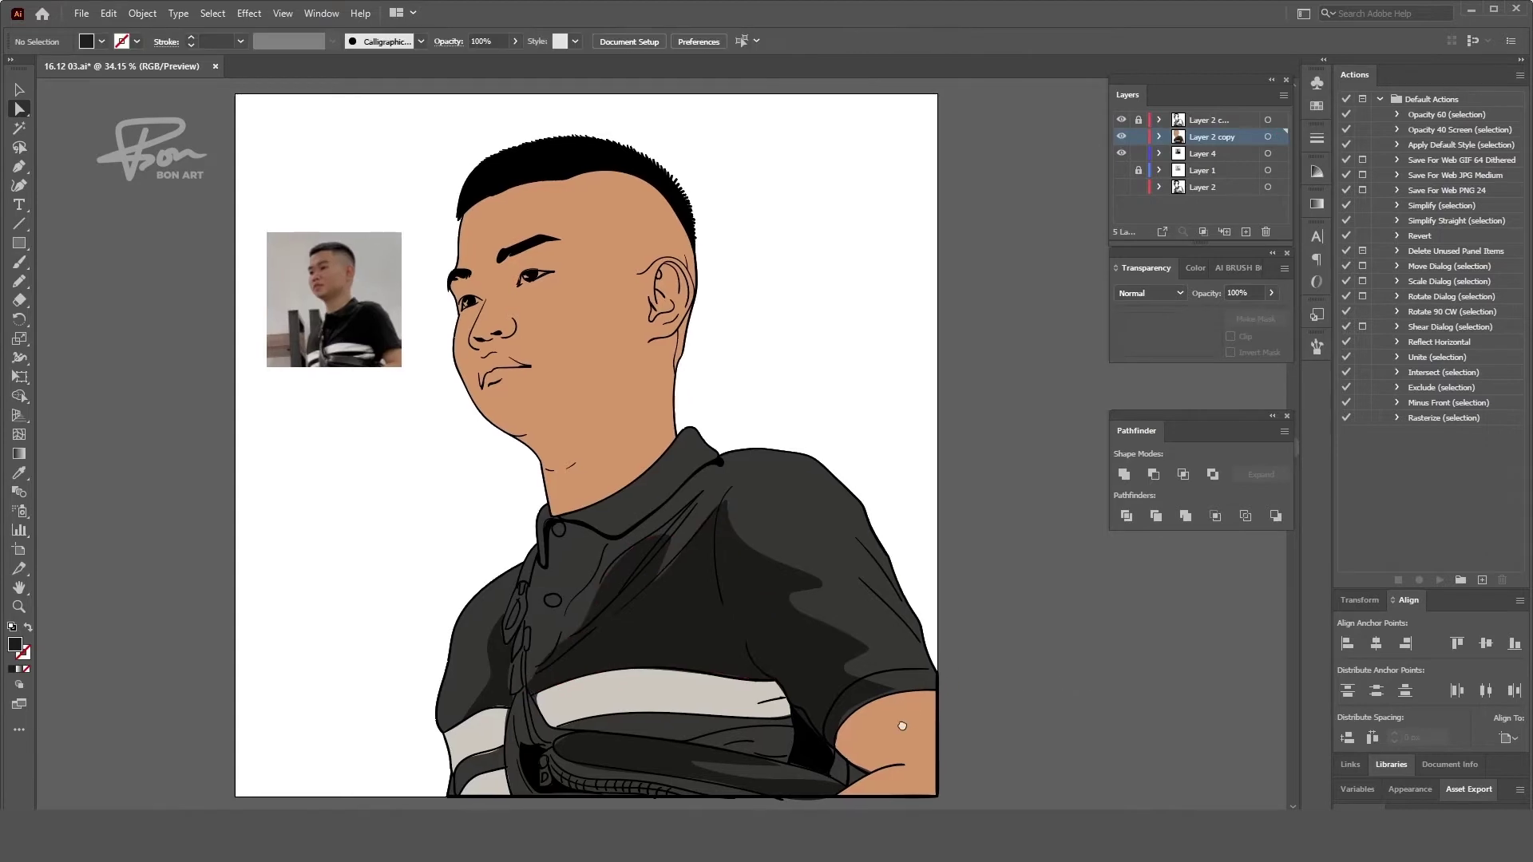
- Add a shirt-coloured shading shape over the right shoulder
key("n")
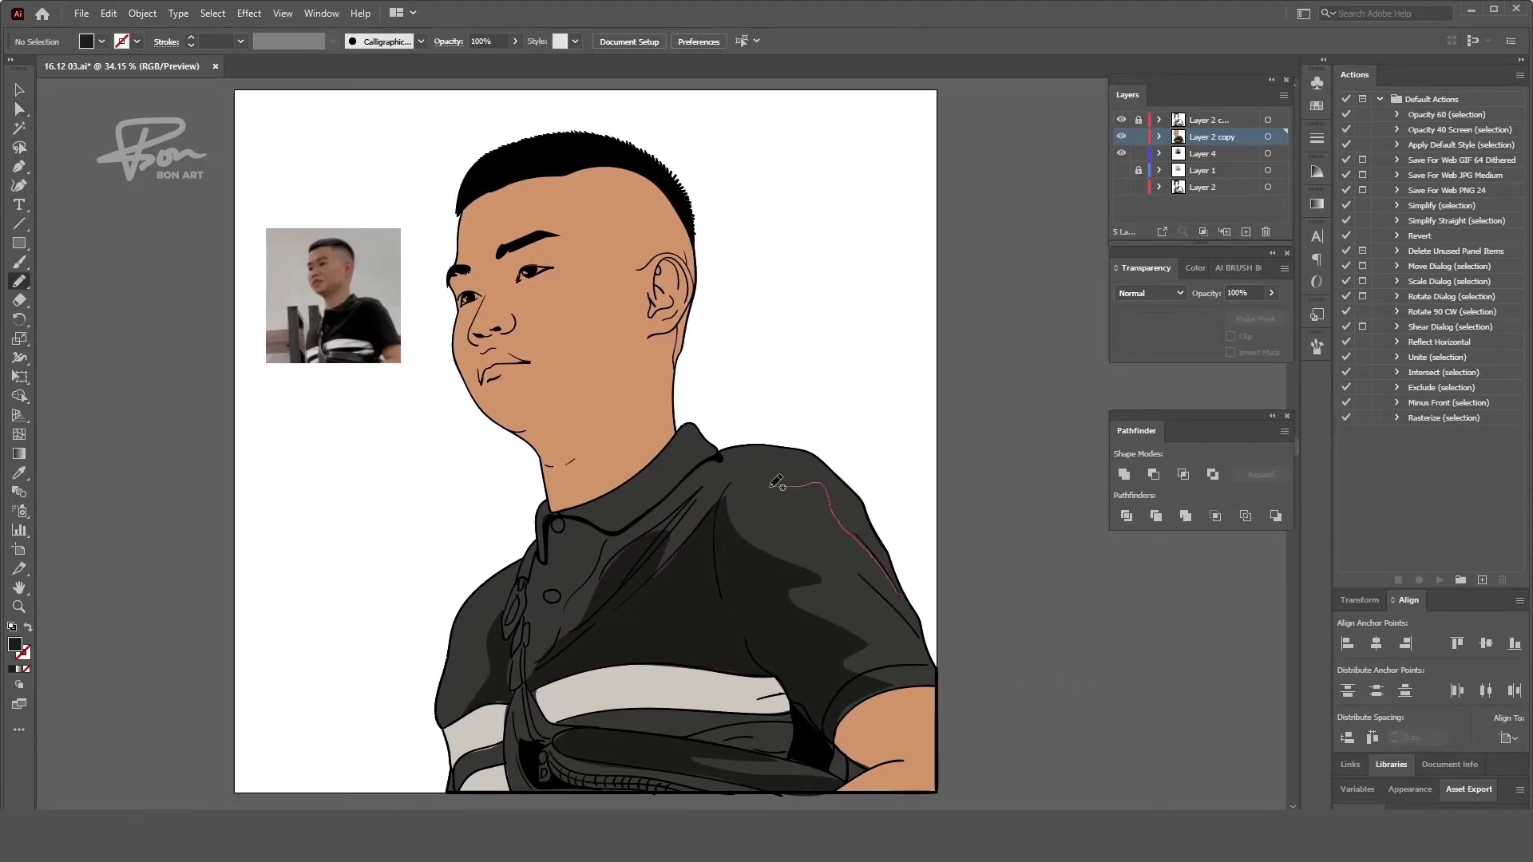
left_click_drag(943, 666, 937, 683)
key("i")
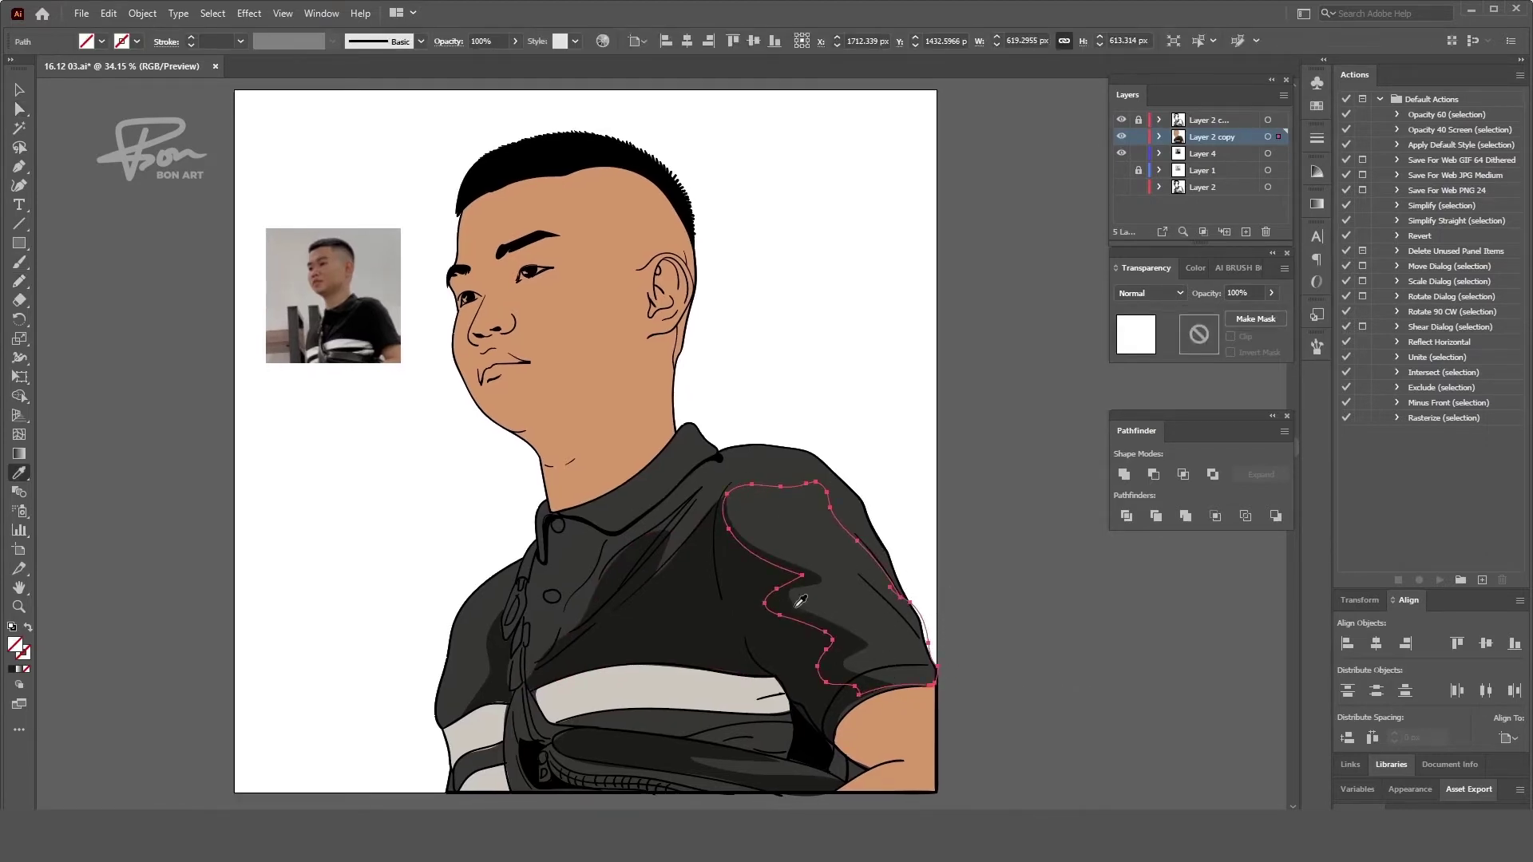
left_click(927, 614)
key("shift+e")
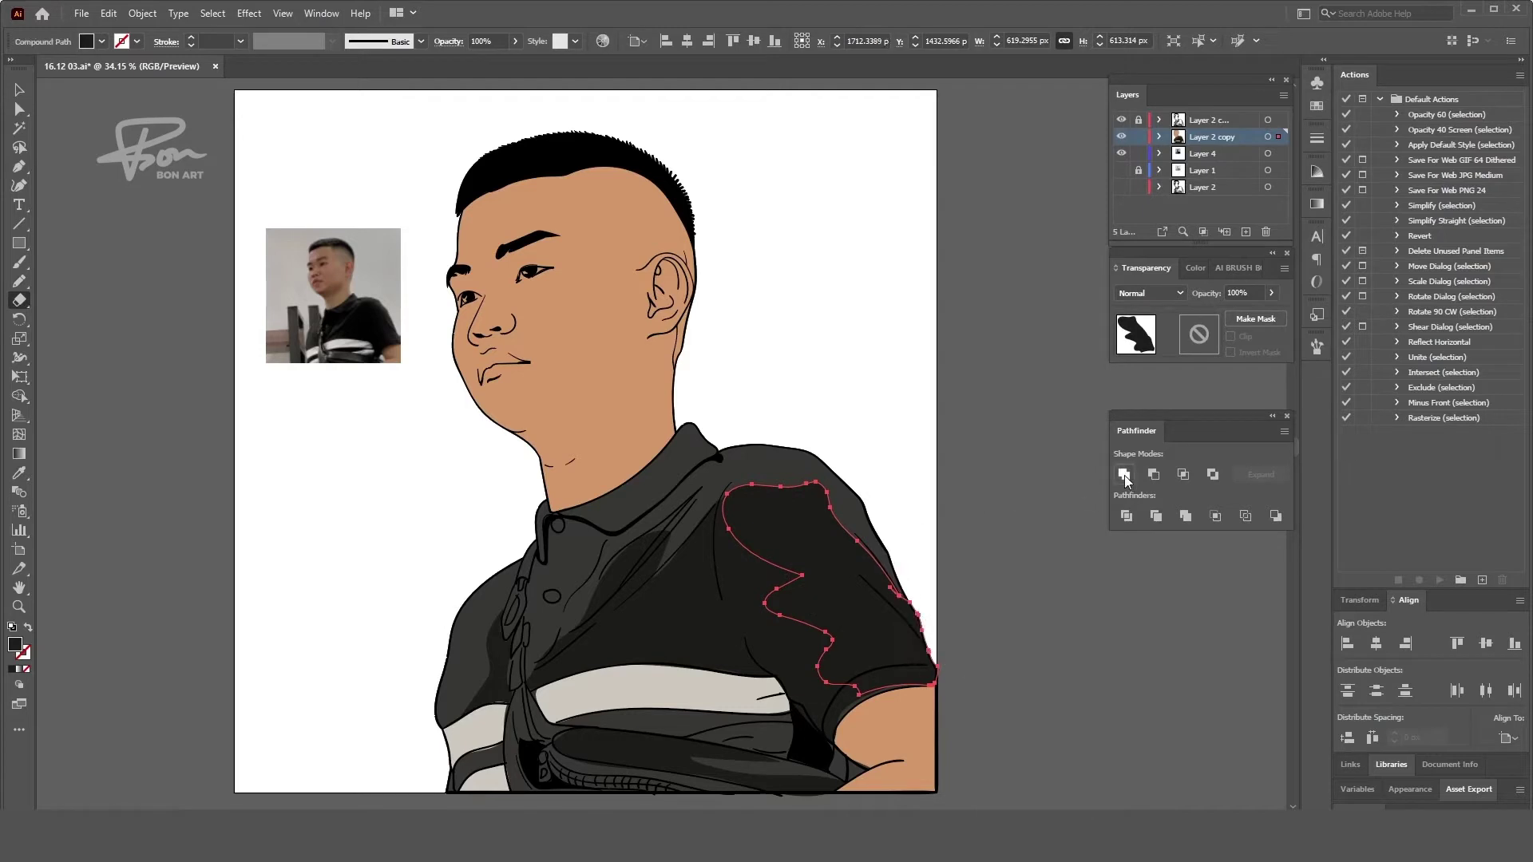
key("ctrl+shift+a")
- Add a shirt-coloured shading shape along the collar
key("n")
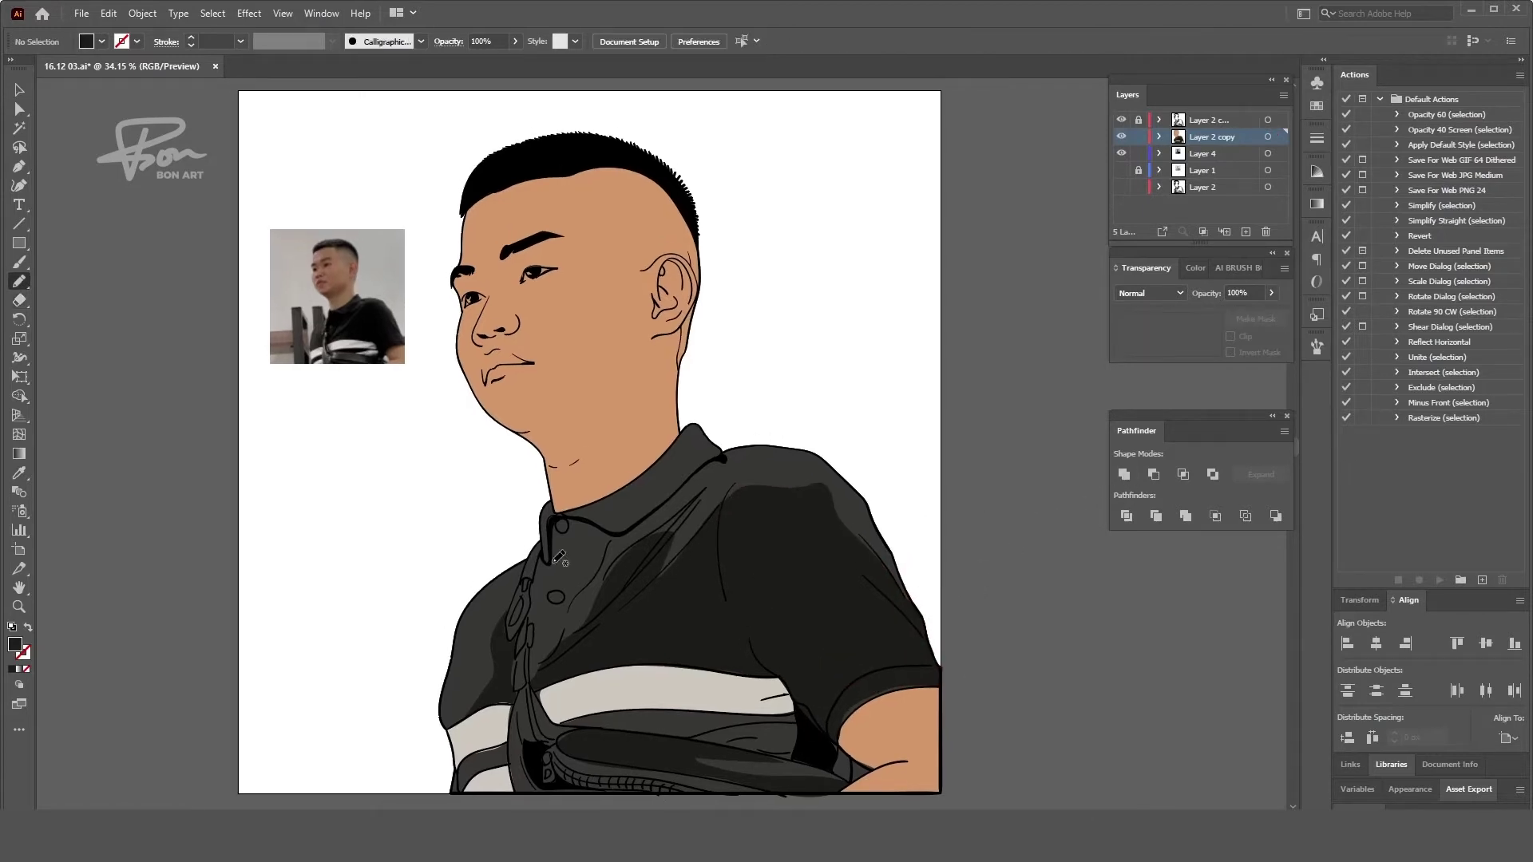
left_click_drag(630, 559, 631, 559)
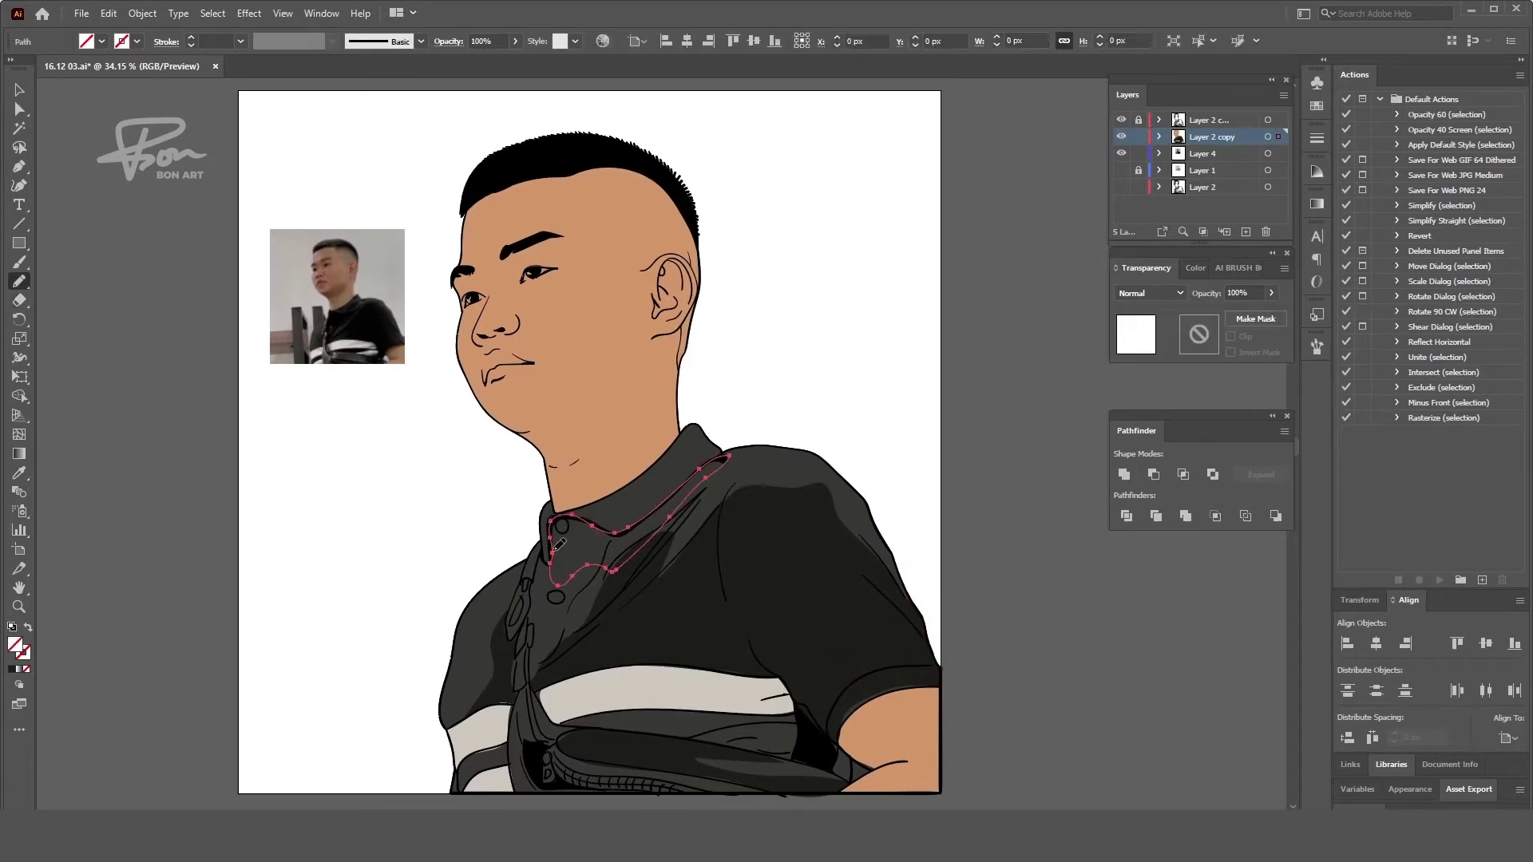
key("i")
left_click(747, 596)
key("ctrl+shift+a")
key("n")
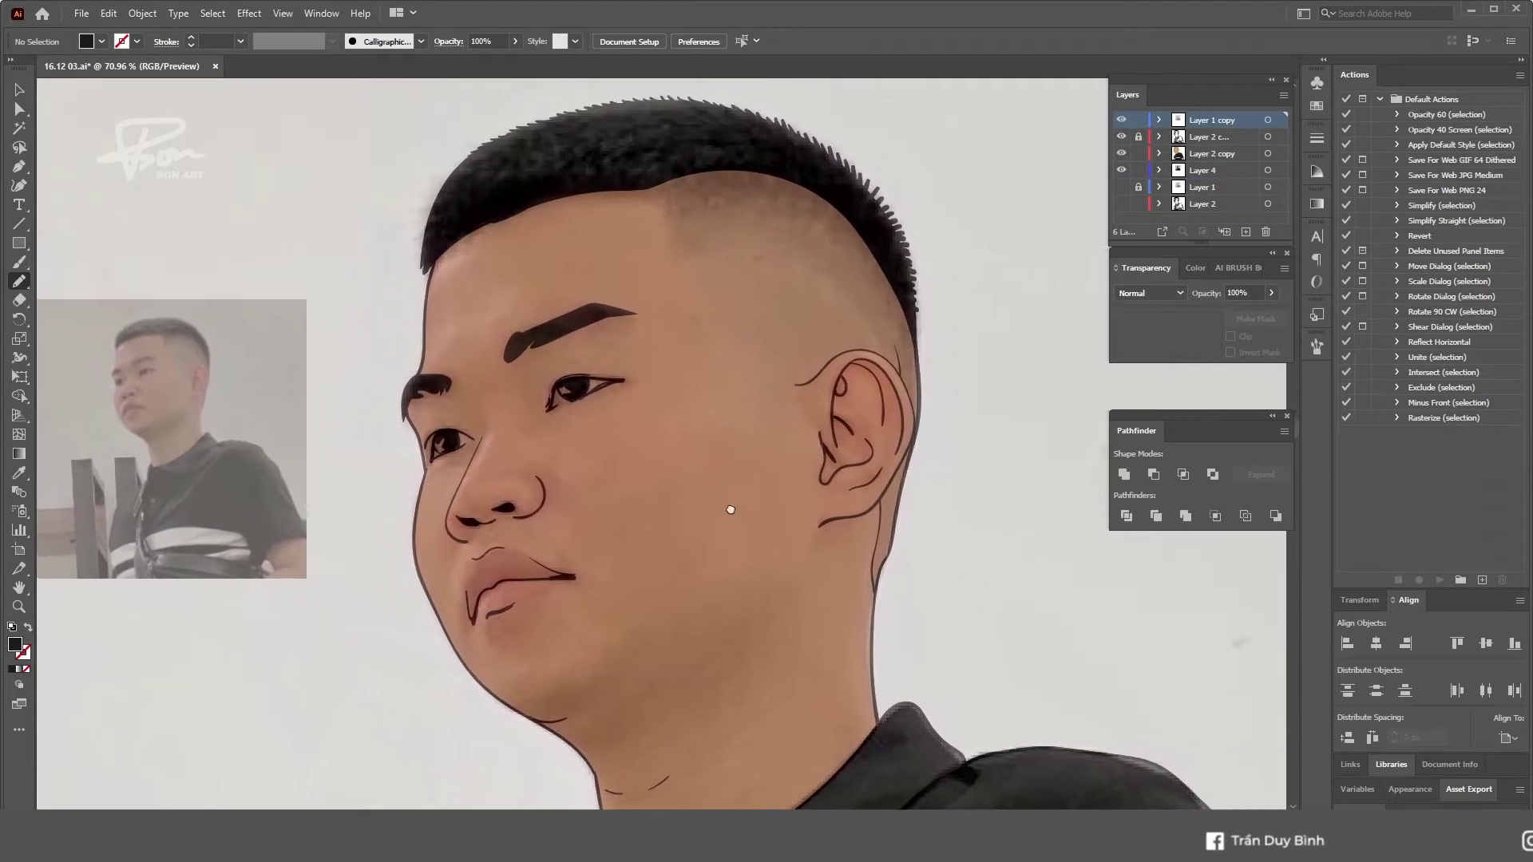
- Trace the shaved hair band in dark brown, move it into Layer 2 copy, and hide the photo
mouse_move(627, 188)
left_mouse_down()
mouse_move(877, 336)
mouse_move(663, 209)
left_mouse_up()
key("i")
left_click(904, 276)
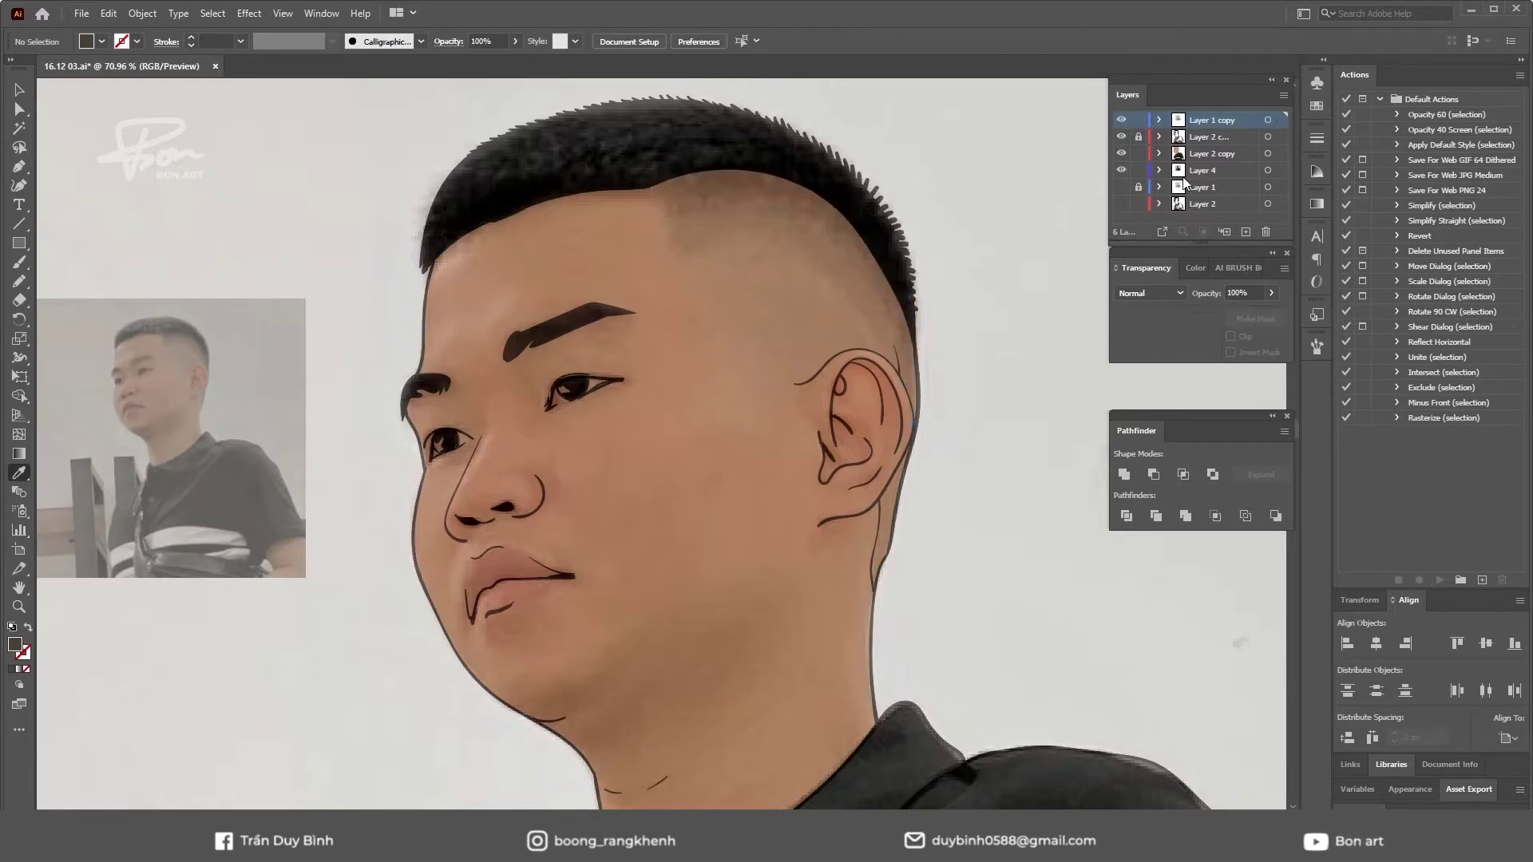
left_click_drag(1278, 120, 1278, 153)
left_click(1121, 120)
scroll(1068, 142, "down", 1)
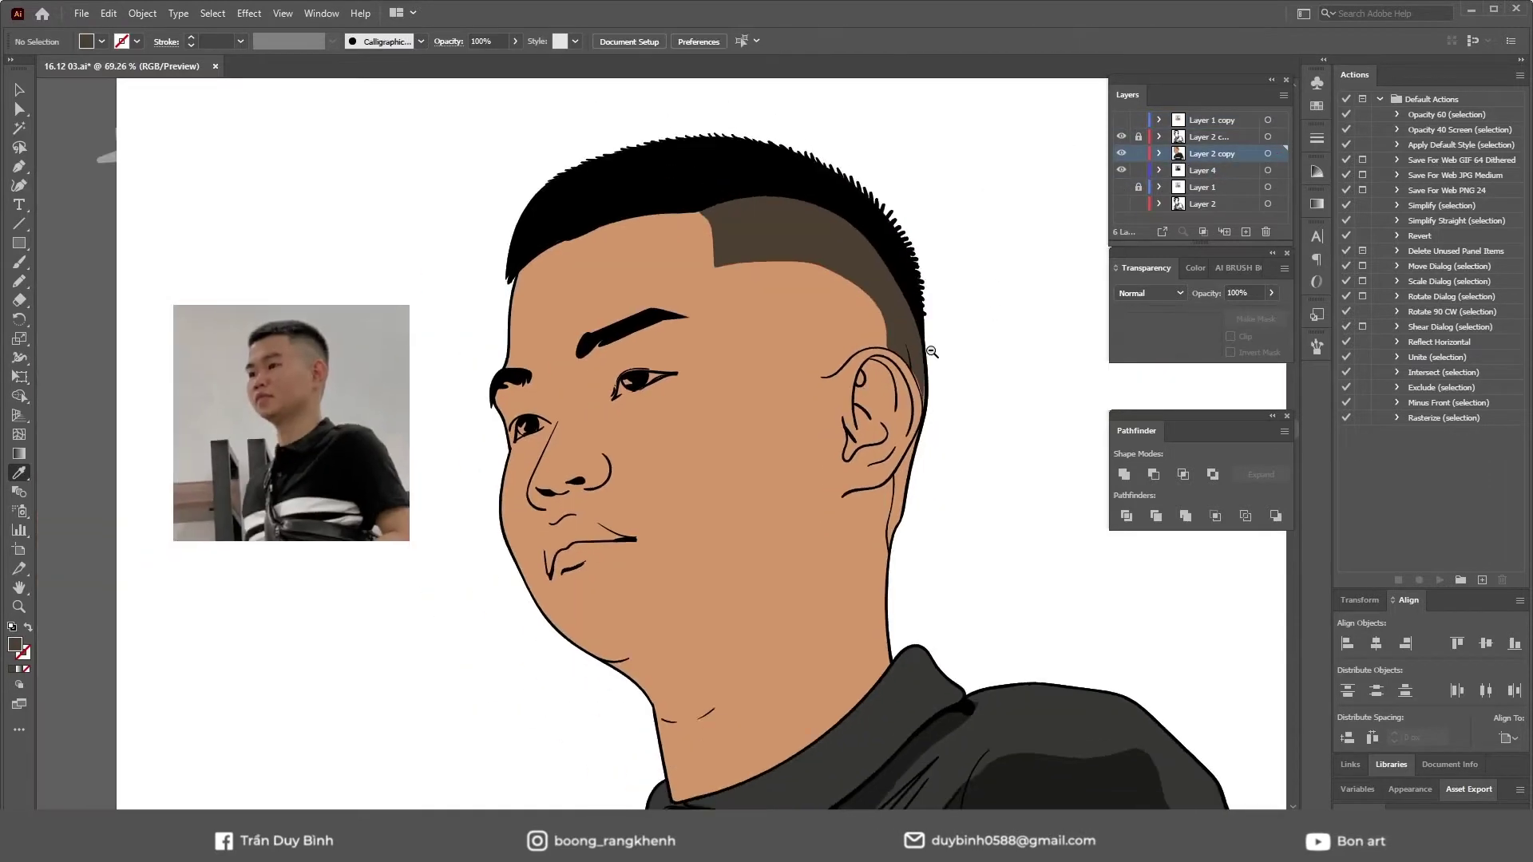
scroll(1068, 142, "down", 1)
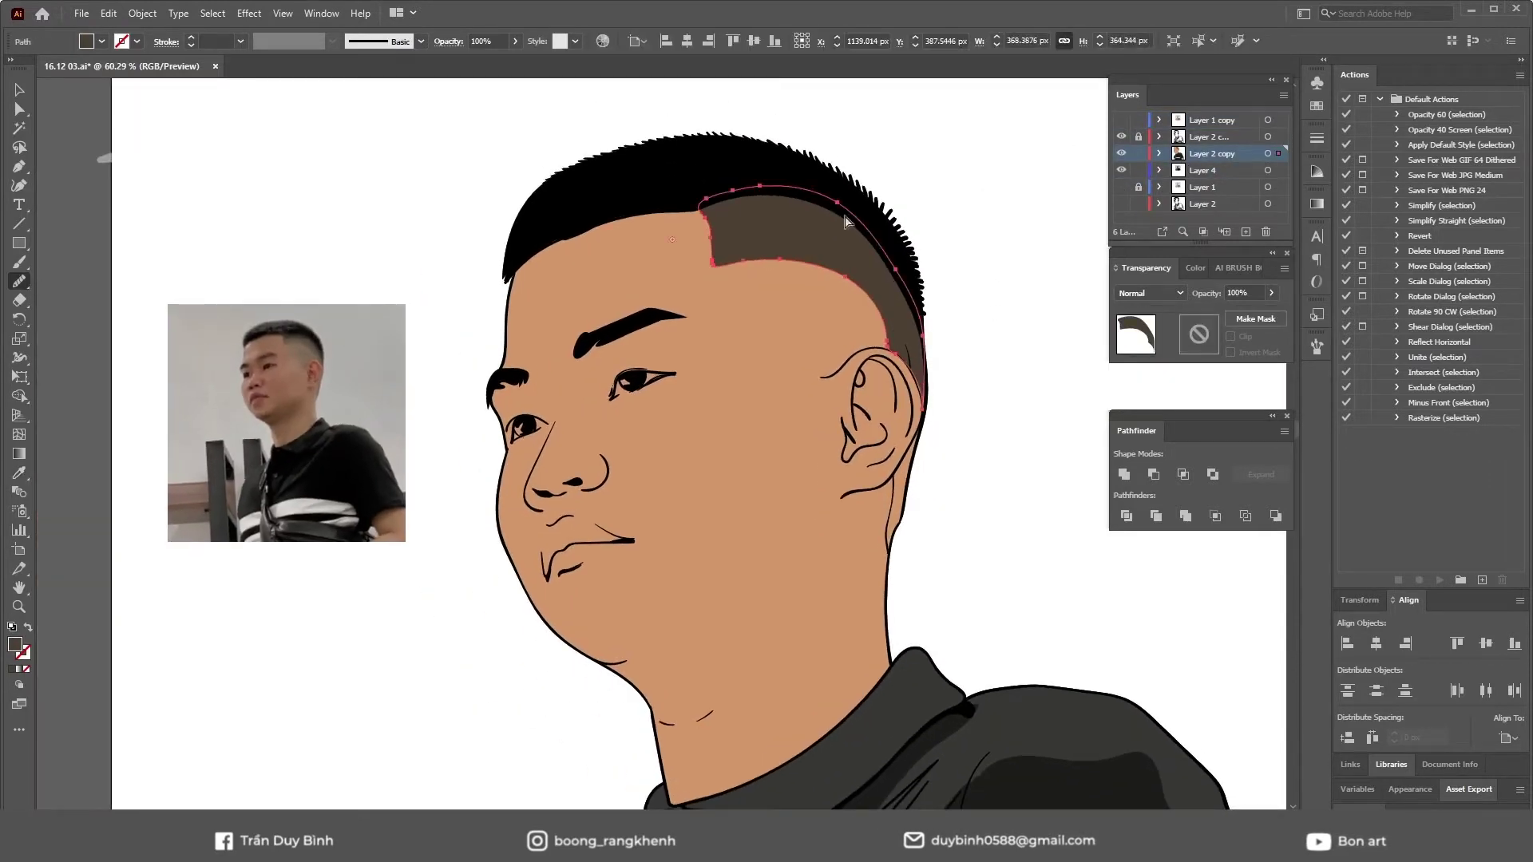
- Draw a shape along the jaw, lock the Layer 1 copy photo, and make Layer 2 copy active
key("ctrl+shift+a")
scroll(922, 439, "down", 1)
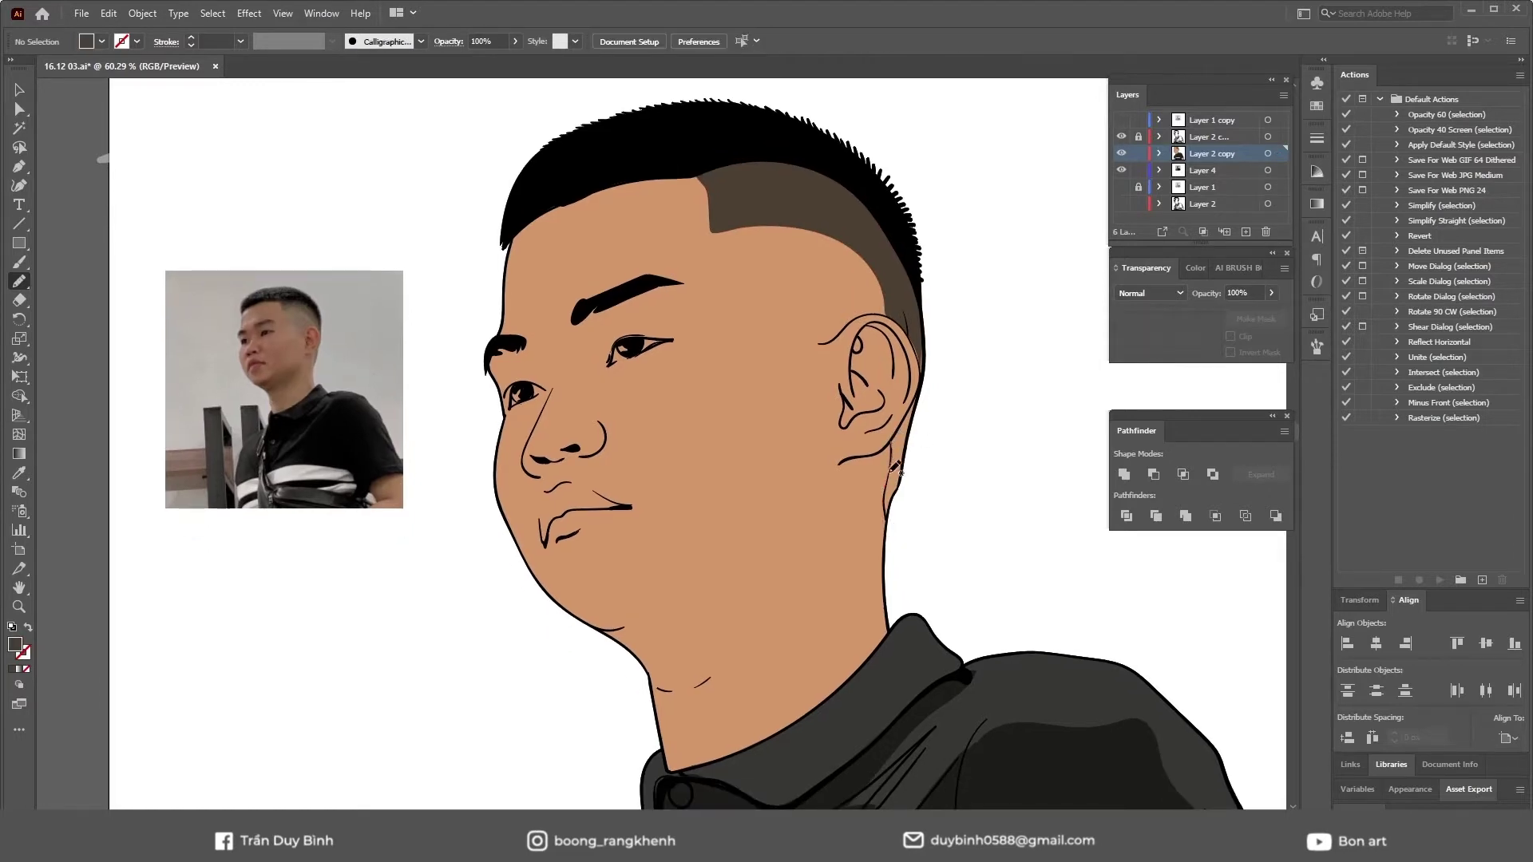
left_click_drag(926, 385, 924, 387)
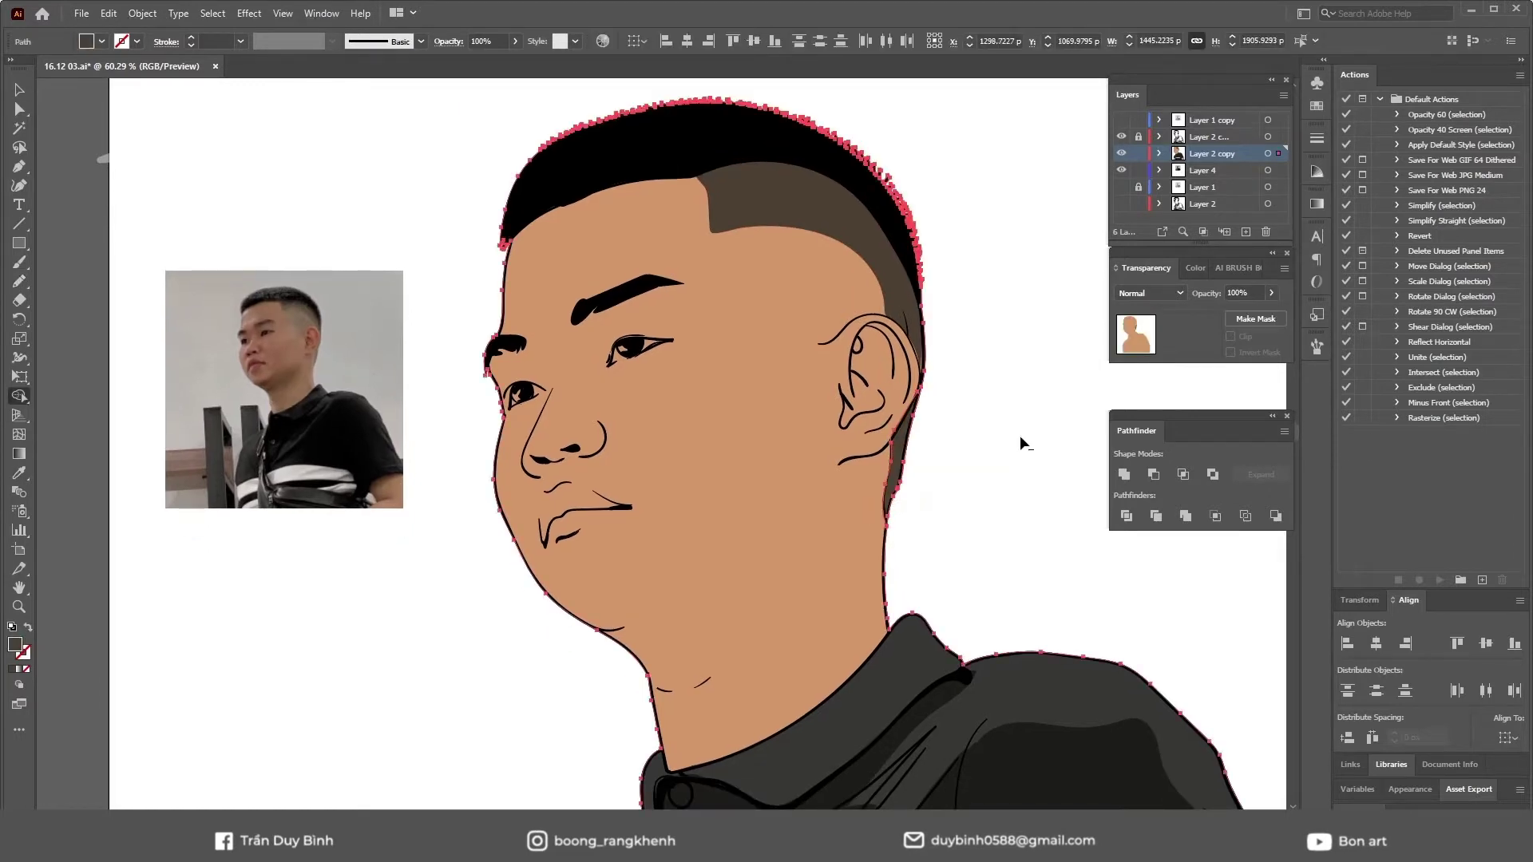
key("ctrl+shift+a")
key("n")
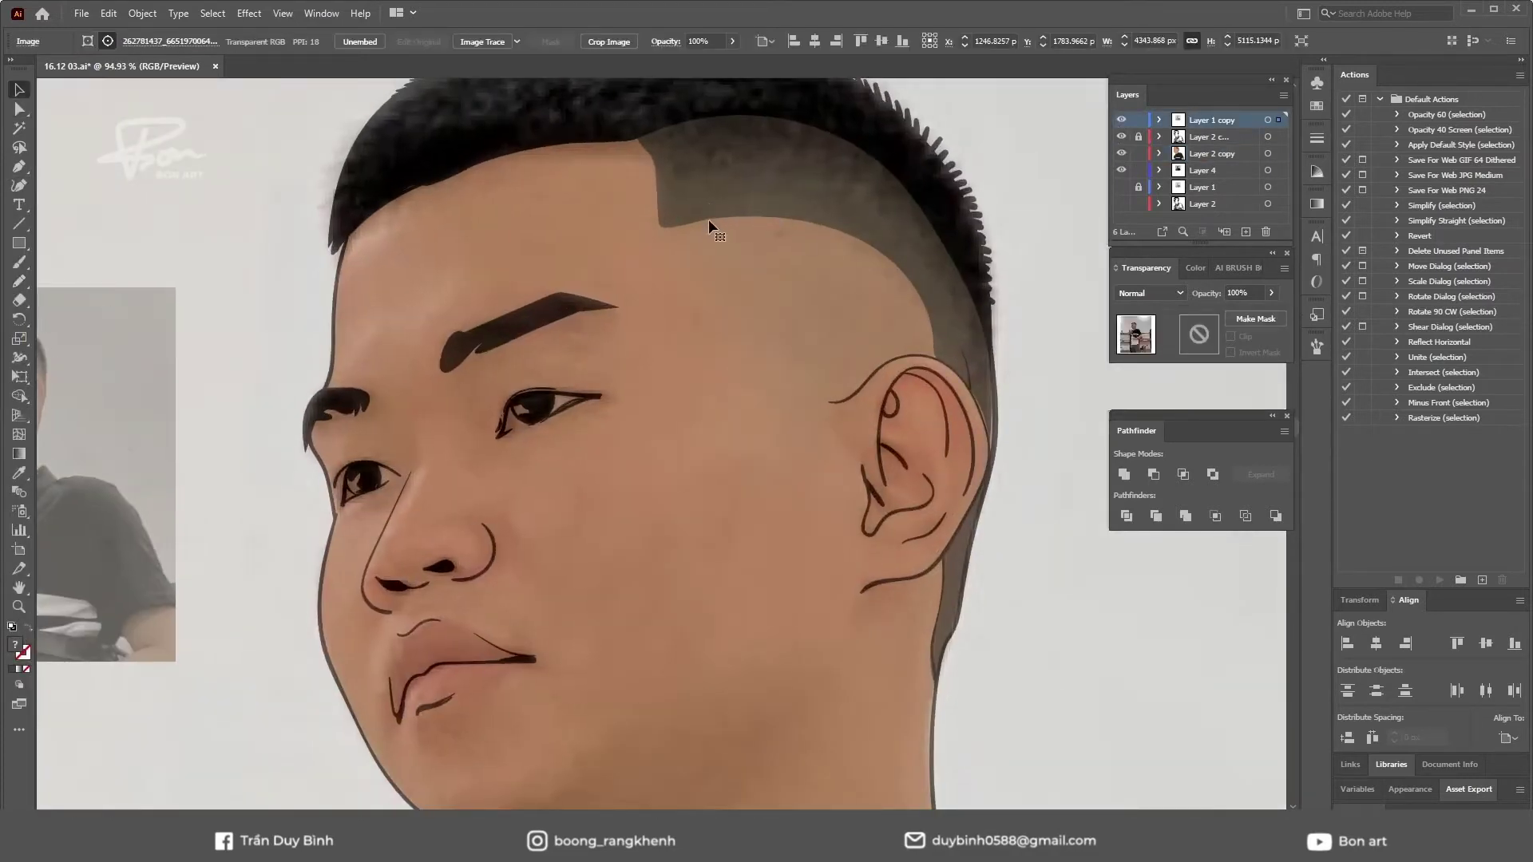
left_click(1211, 154)
key("a")
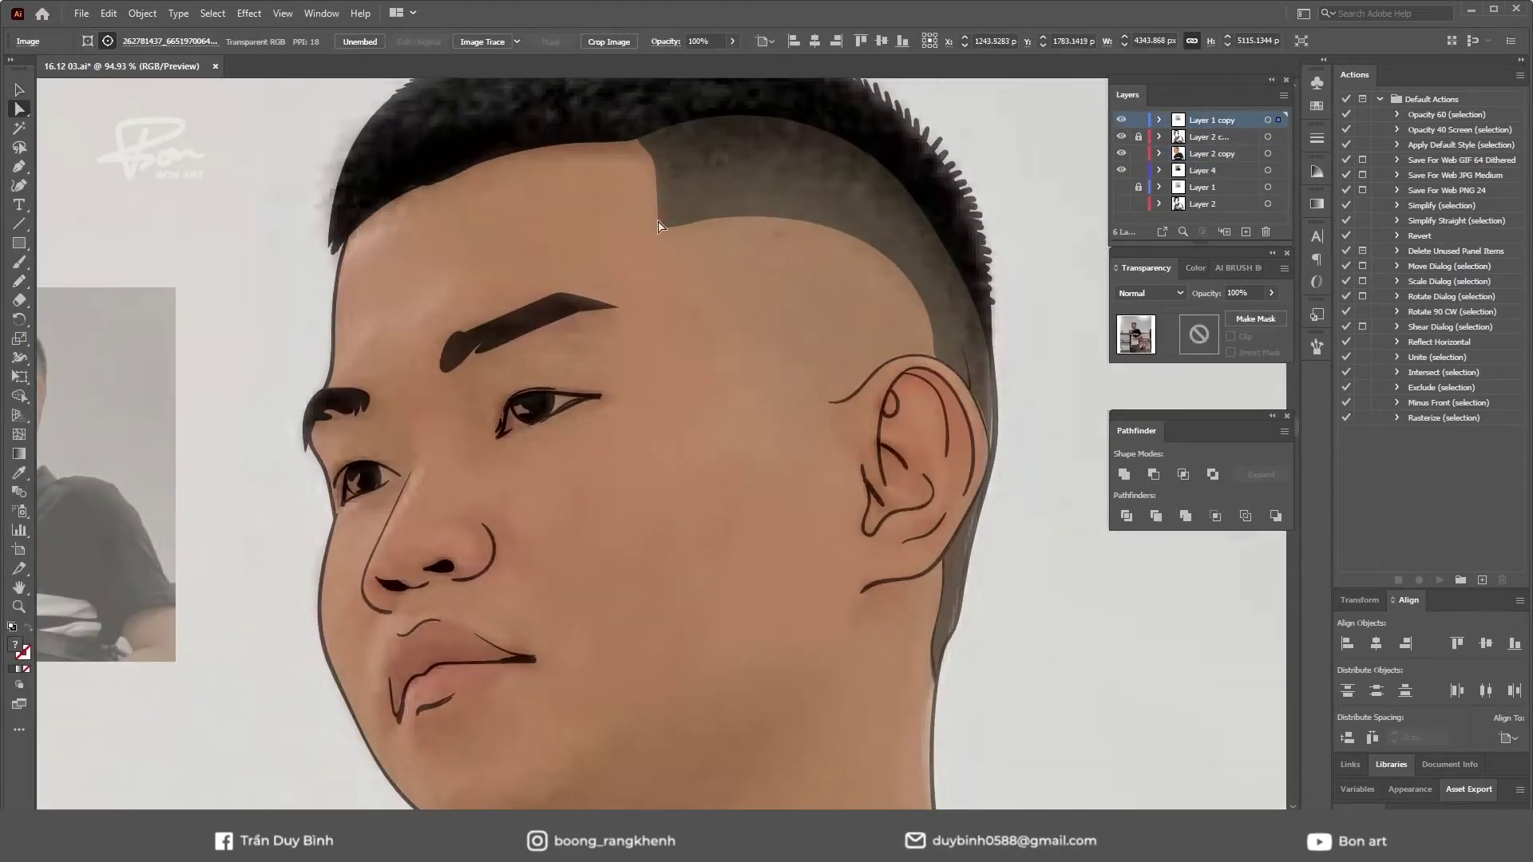
left_click(1138, 120)
- Trim the front edge of the brown hair shape with the Eraser
left_click(692, 279)
key("shift+e")
left_click_drag(649, 236, 659, 211)
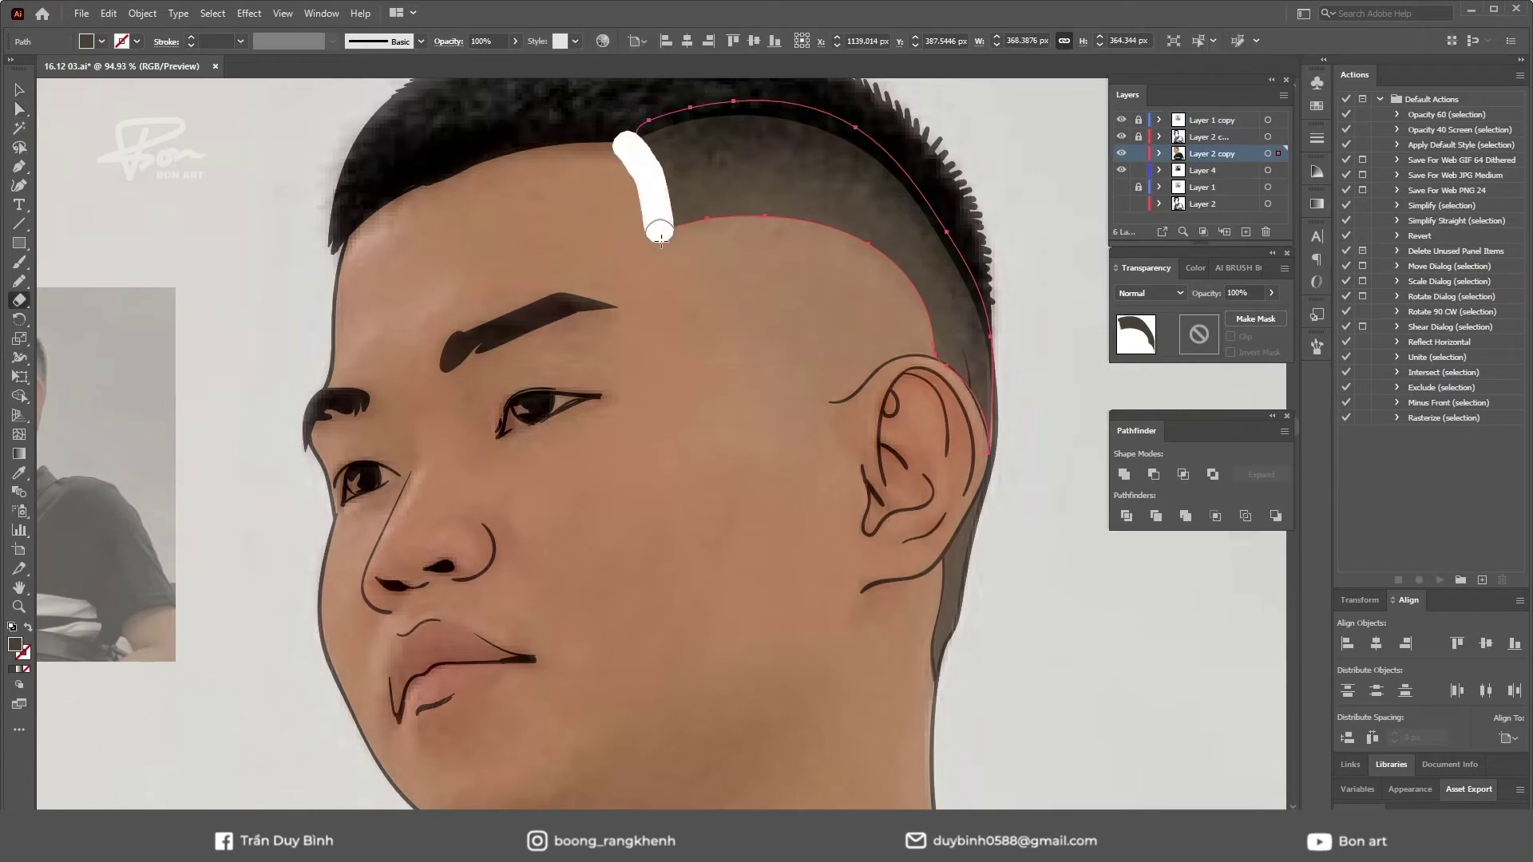
key("ctrl+shift+a")
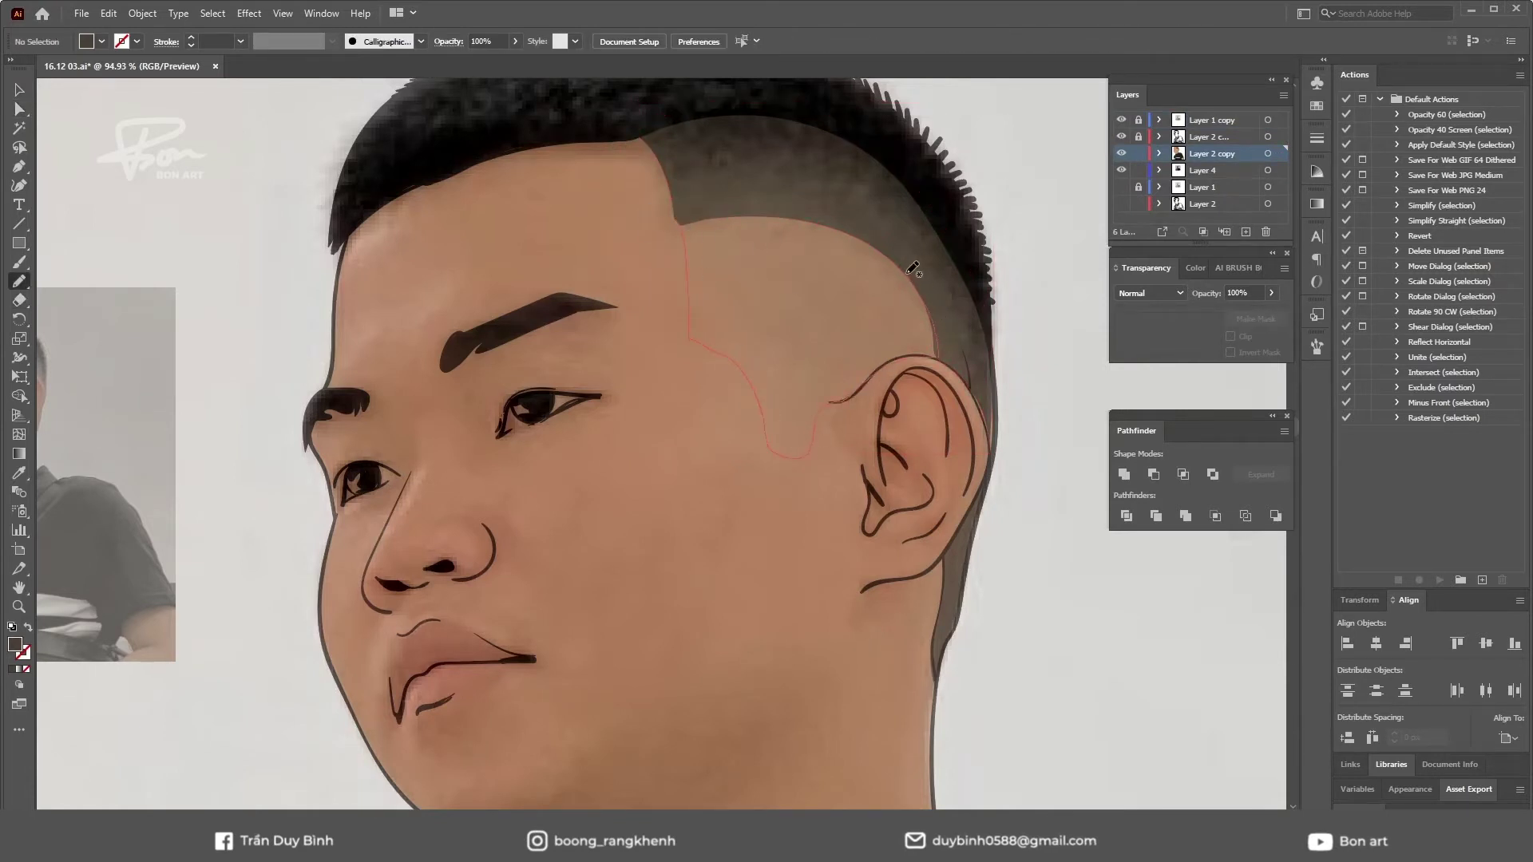
- Draw a brown stubble patch below the shaved band at 37% opacity
left_click_drag(769, 209, 684, 217)
key("i")
left_click(798, 168)
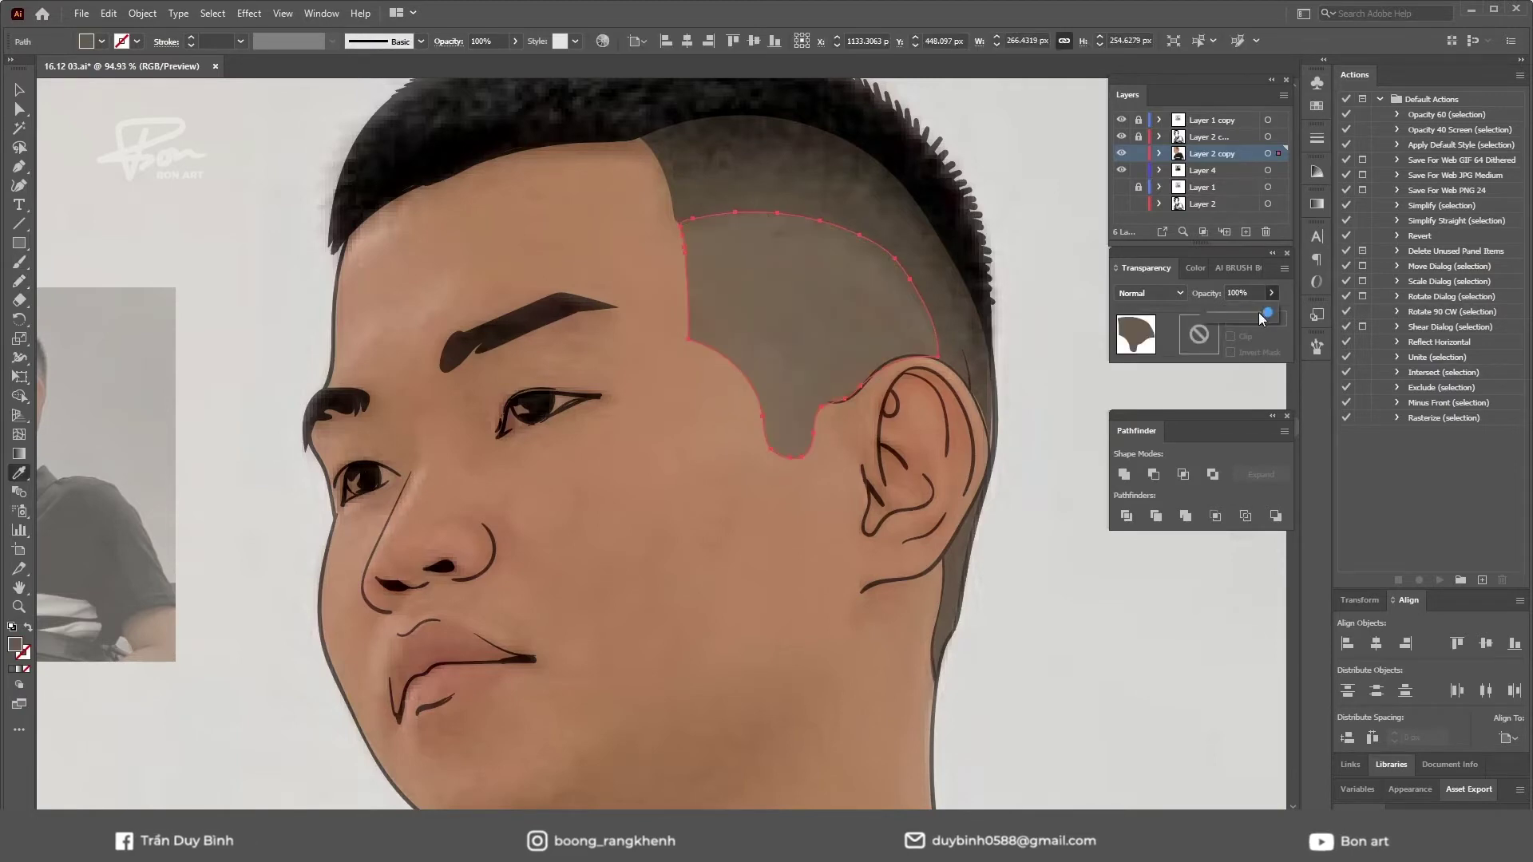
left_click(1242, 293)
type("37")
key("Return")
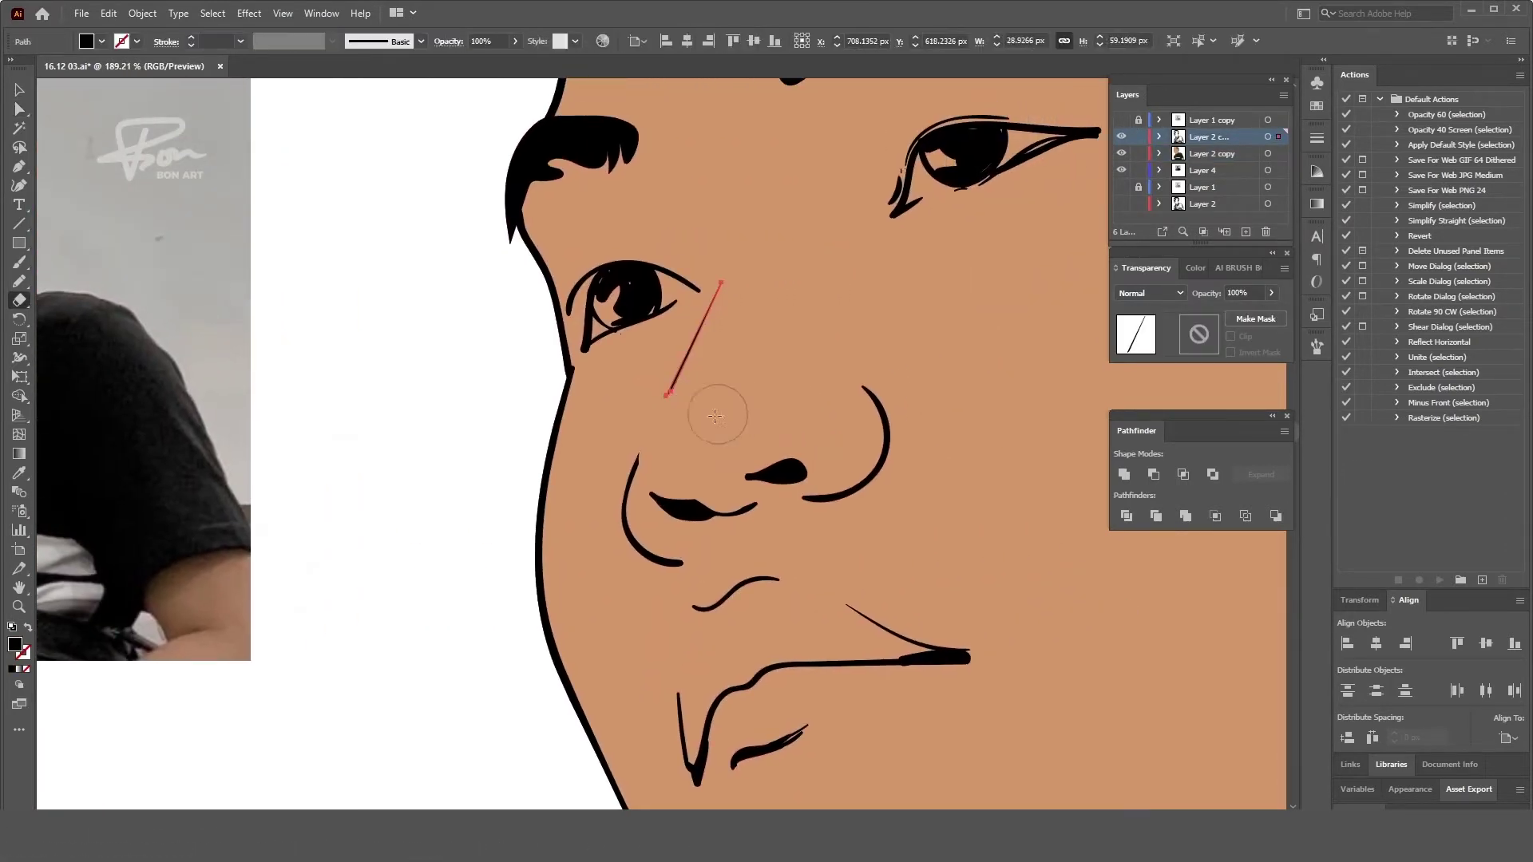
- Swap fill and stroke on the nose-bridge line and lock it via Object > Lock > Selection
key("shift+x")
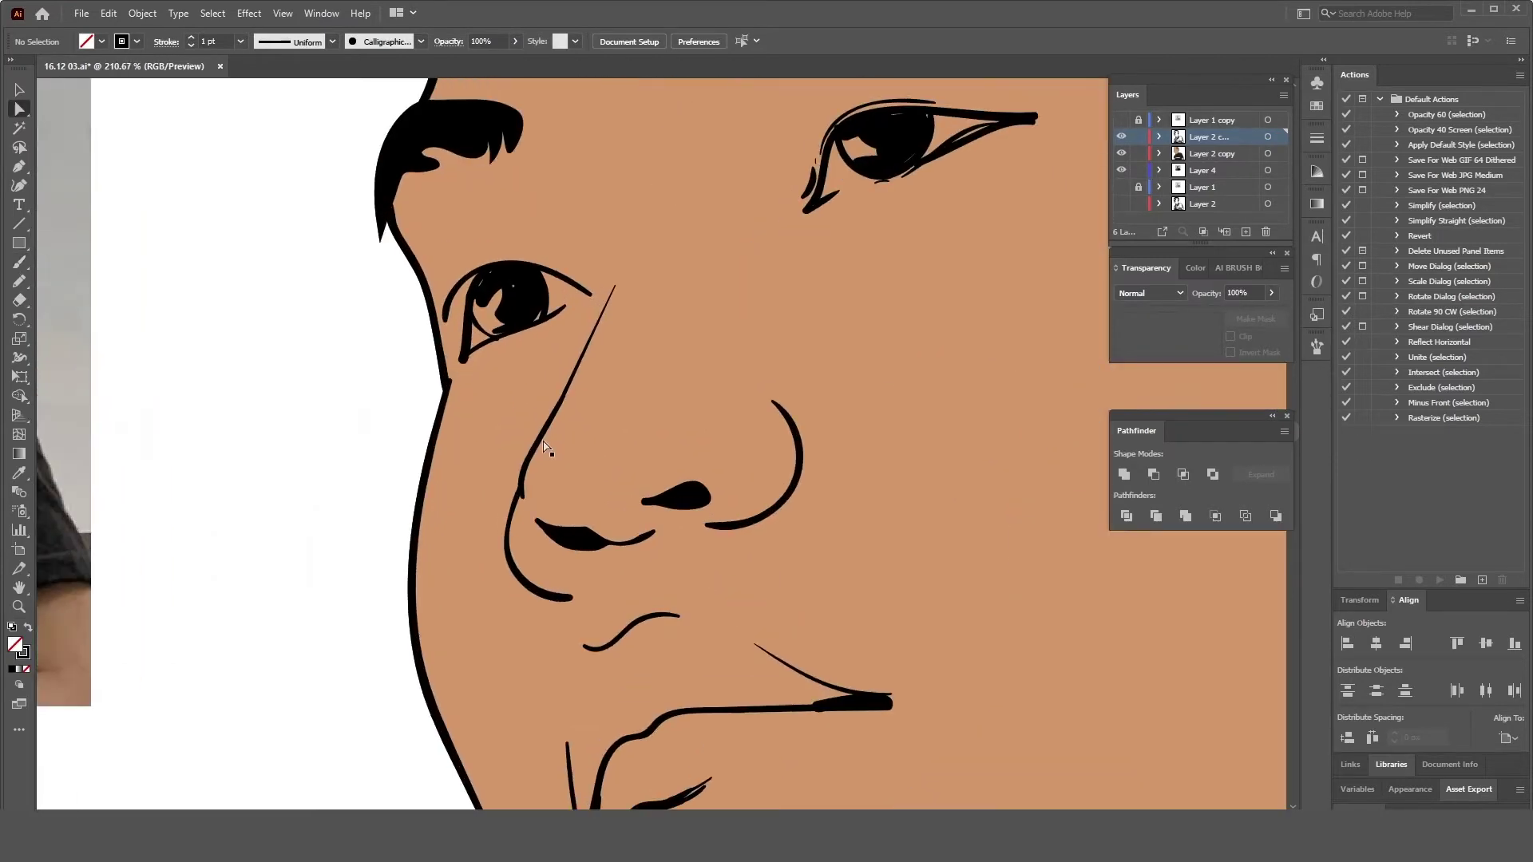
left_click(531, 451)
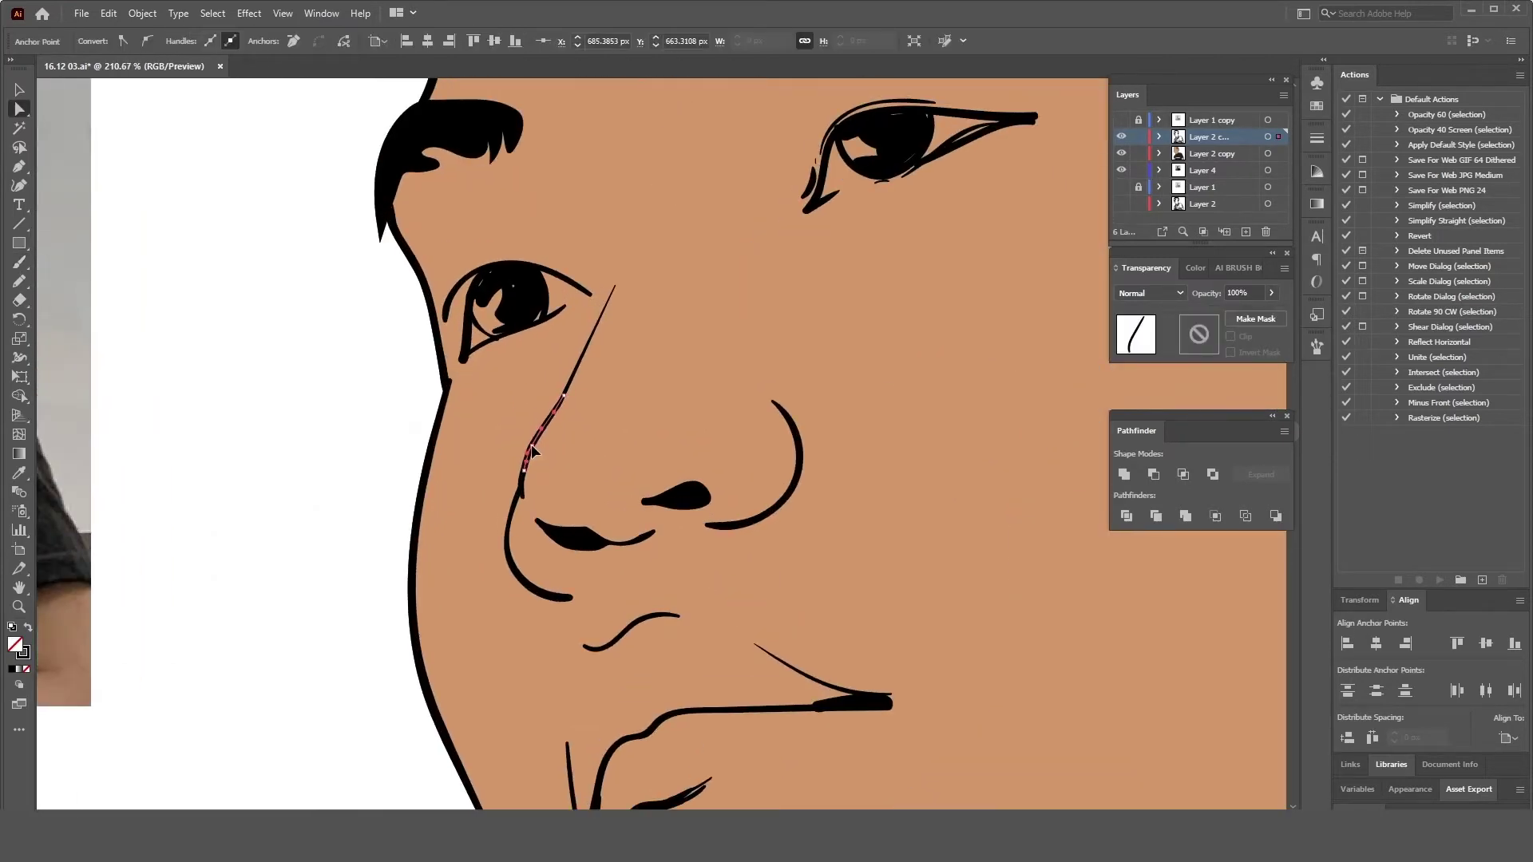
left_click(20, 283)
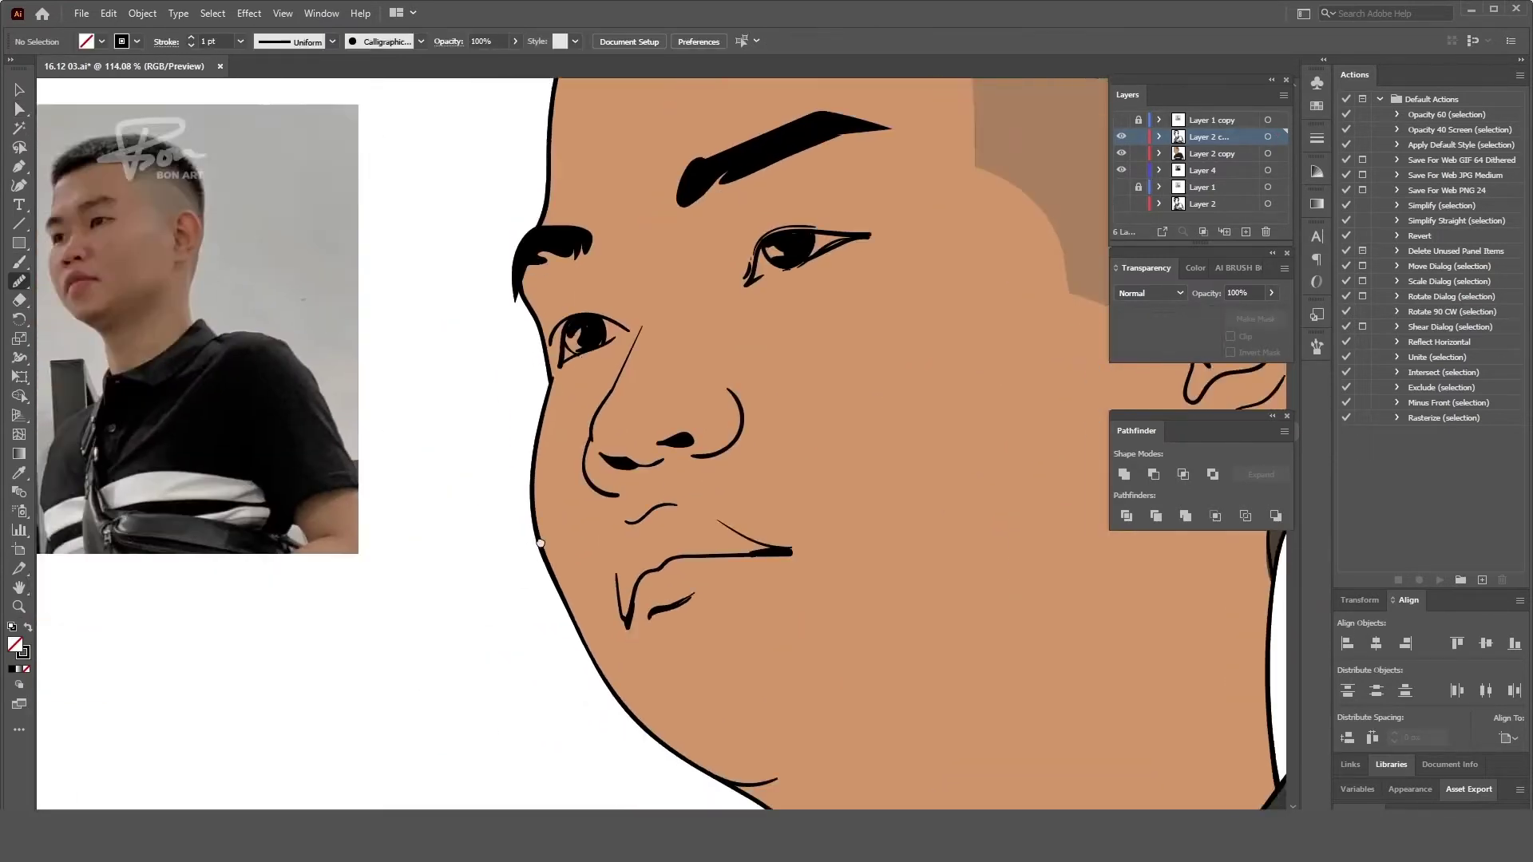
scroll(441, 368, "down", 5)
left_click(142, 14)
left_click(375, 134)
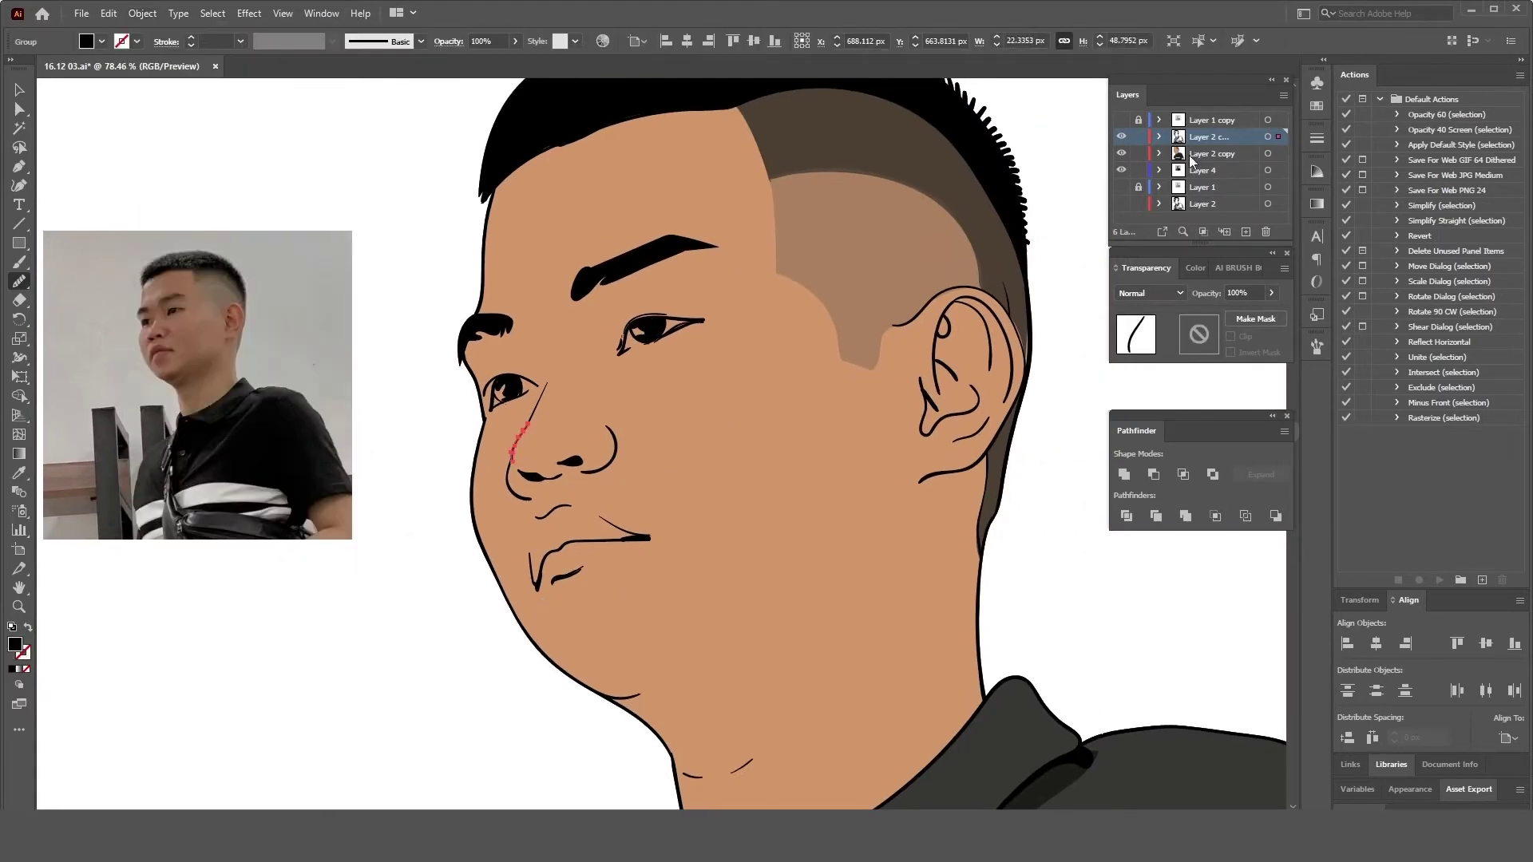
scroll(731, 538, "down", 2)
scroll(731, 538, "down", 1)
scroll(758, 519, "down", 2)
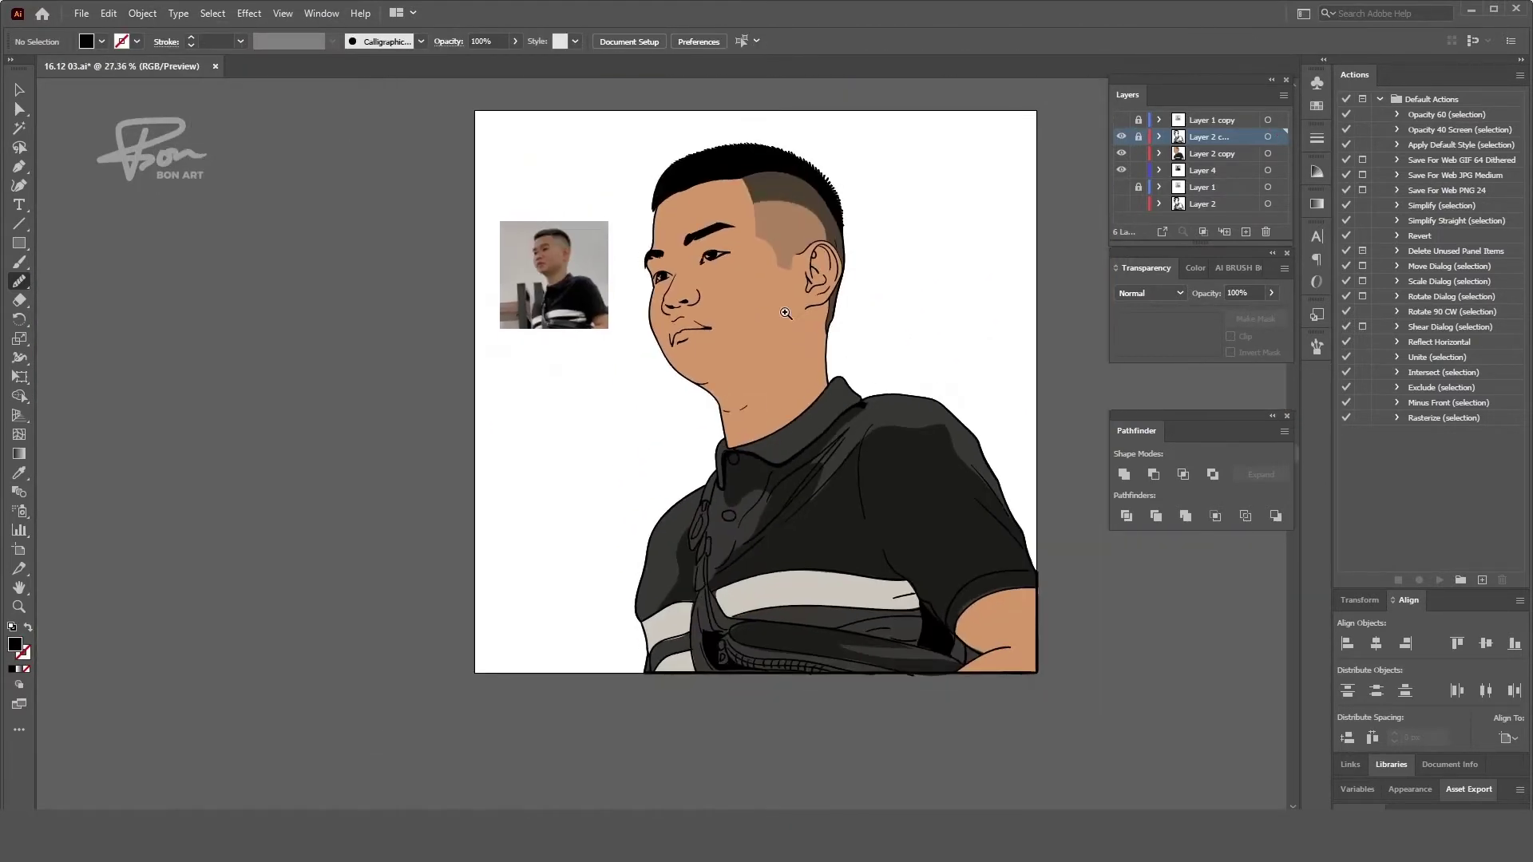
scroll(853, 485, "up", 3)
scroll(958, 367, "up", 2)
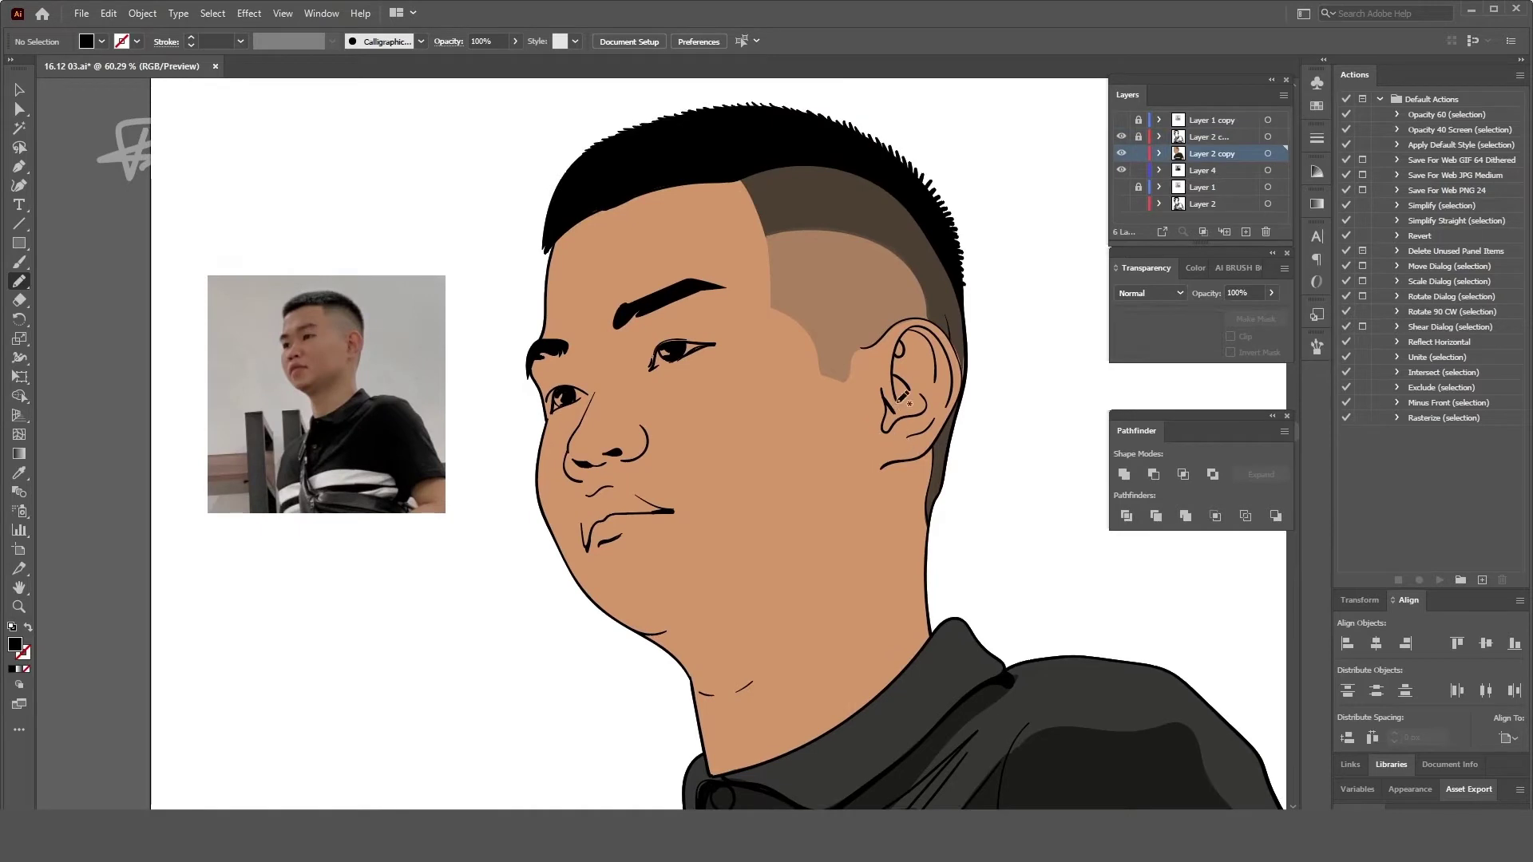
- Draw an inner ear shape filled with a darker brown
left_click_drag(896, 393, 930, 326)
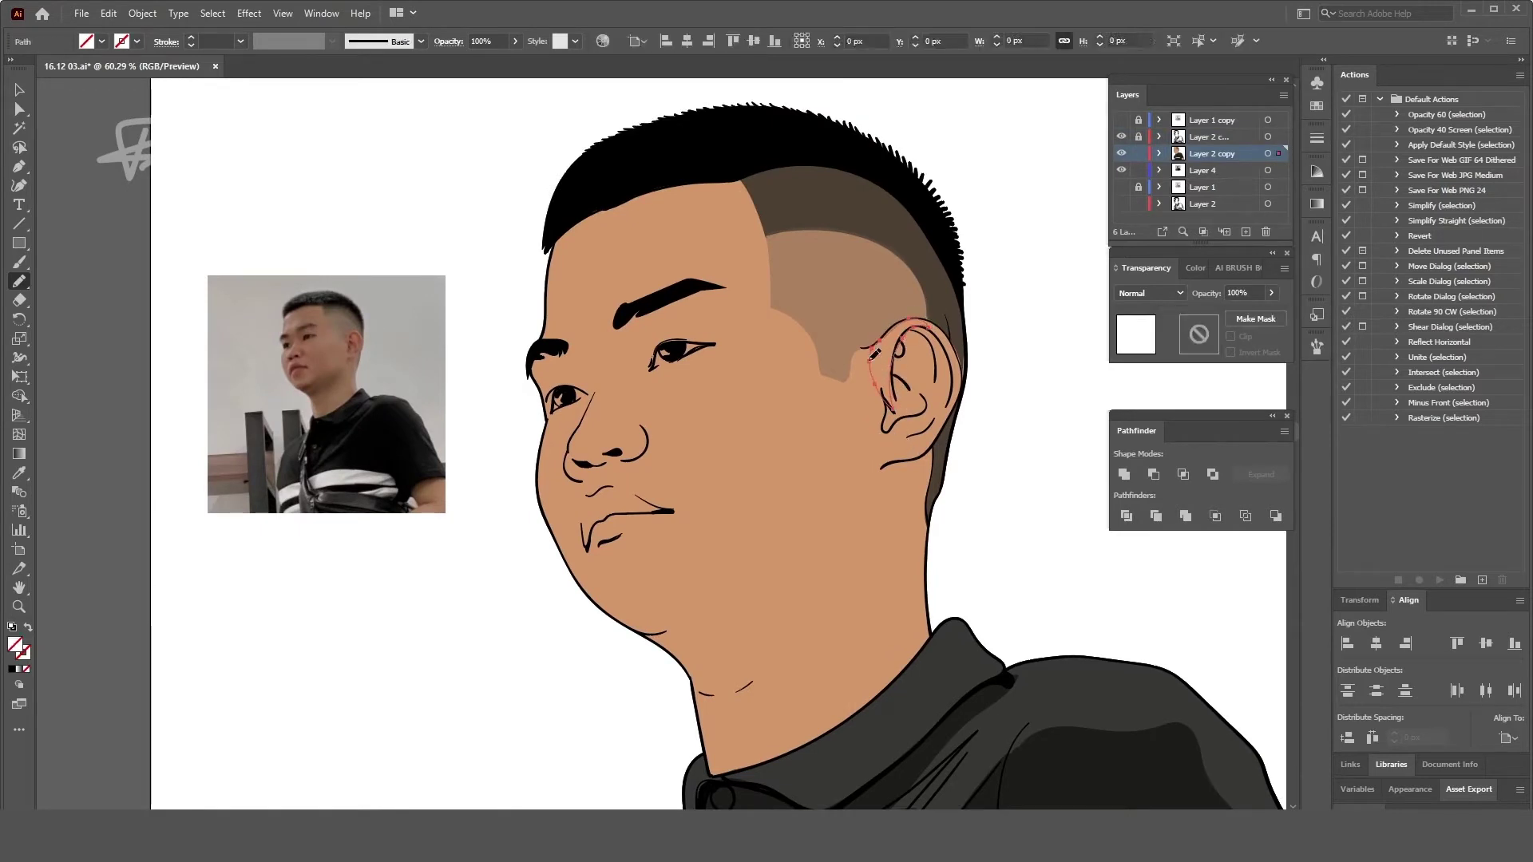
key("i")
left_click(551, 463)
double_click(14, 644)
left_click(1399, 356)
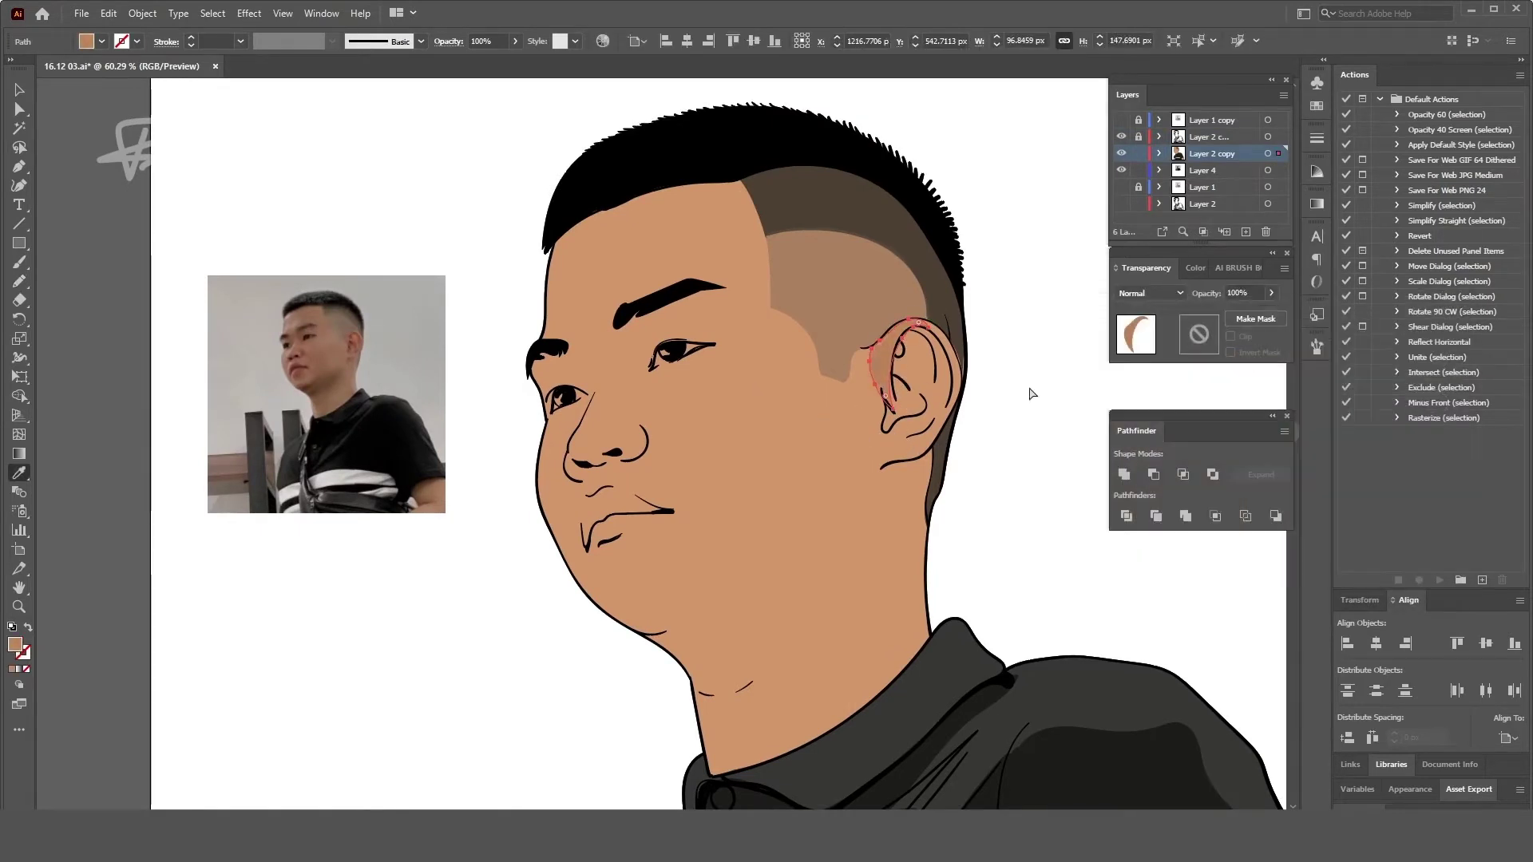
key("a")
left_click(986, 312)
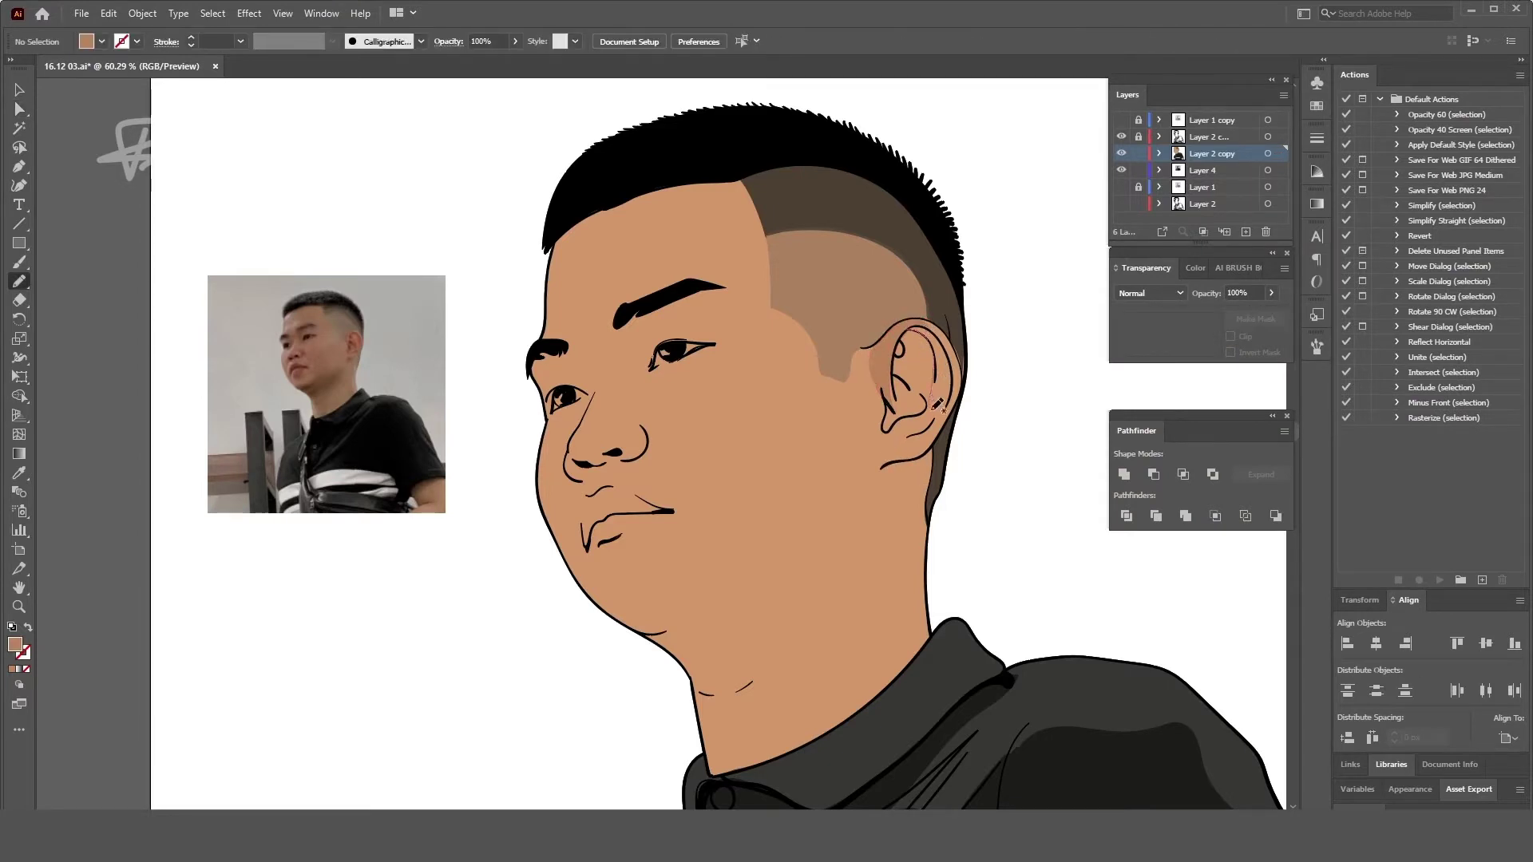
- Add a red-brown shading shape along the ear's rim
left_click_drag(906, 435, 914, 325)
key("i")
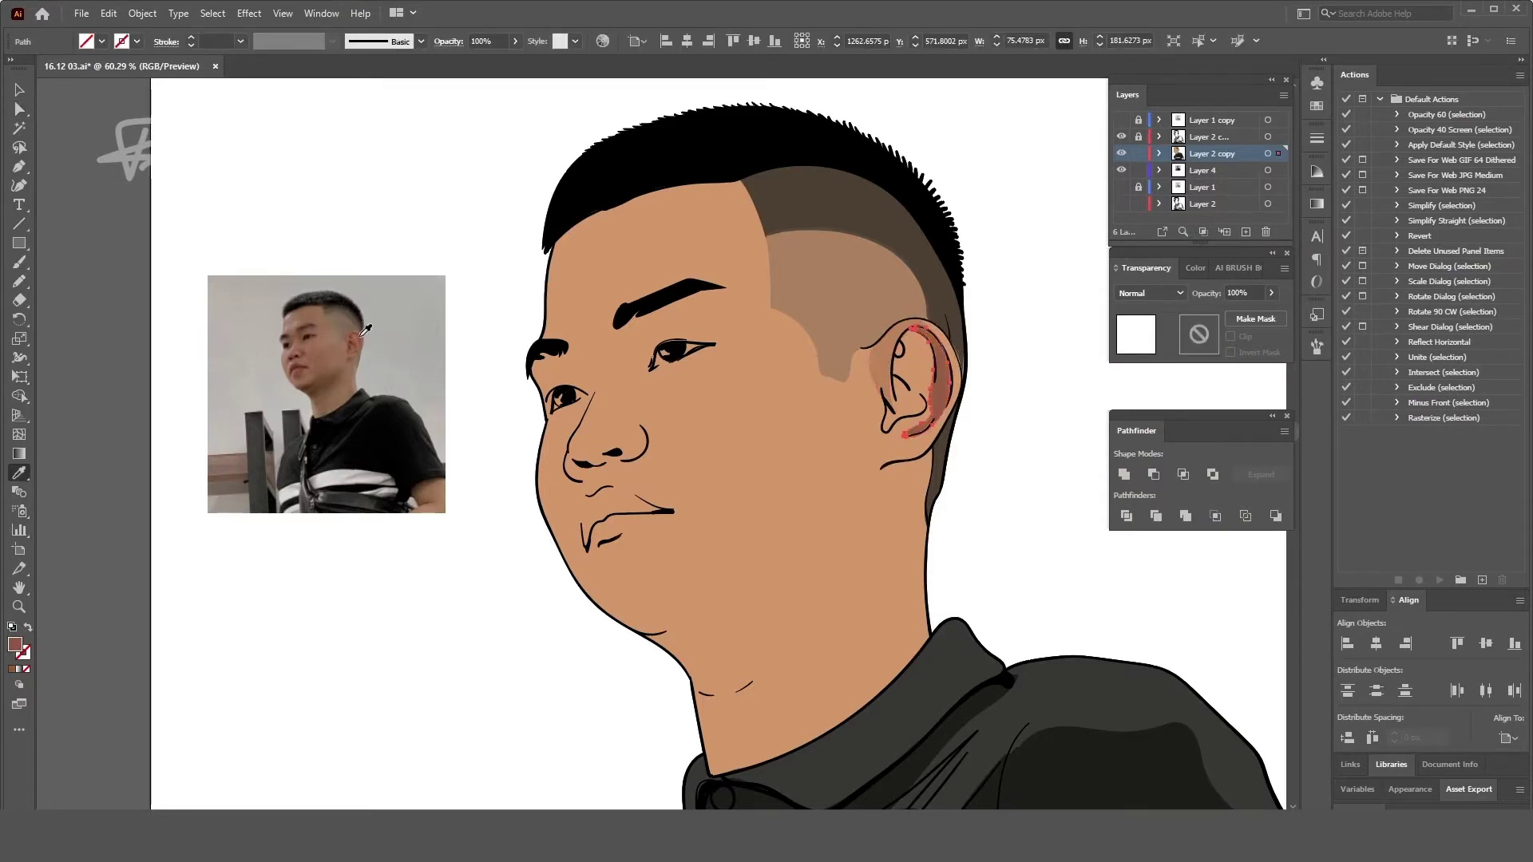
left_click(361, 334)
double_click(15, 644)
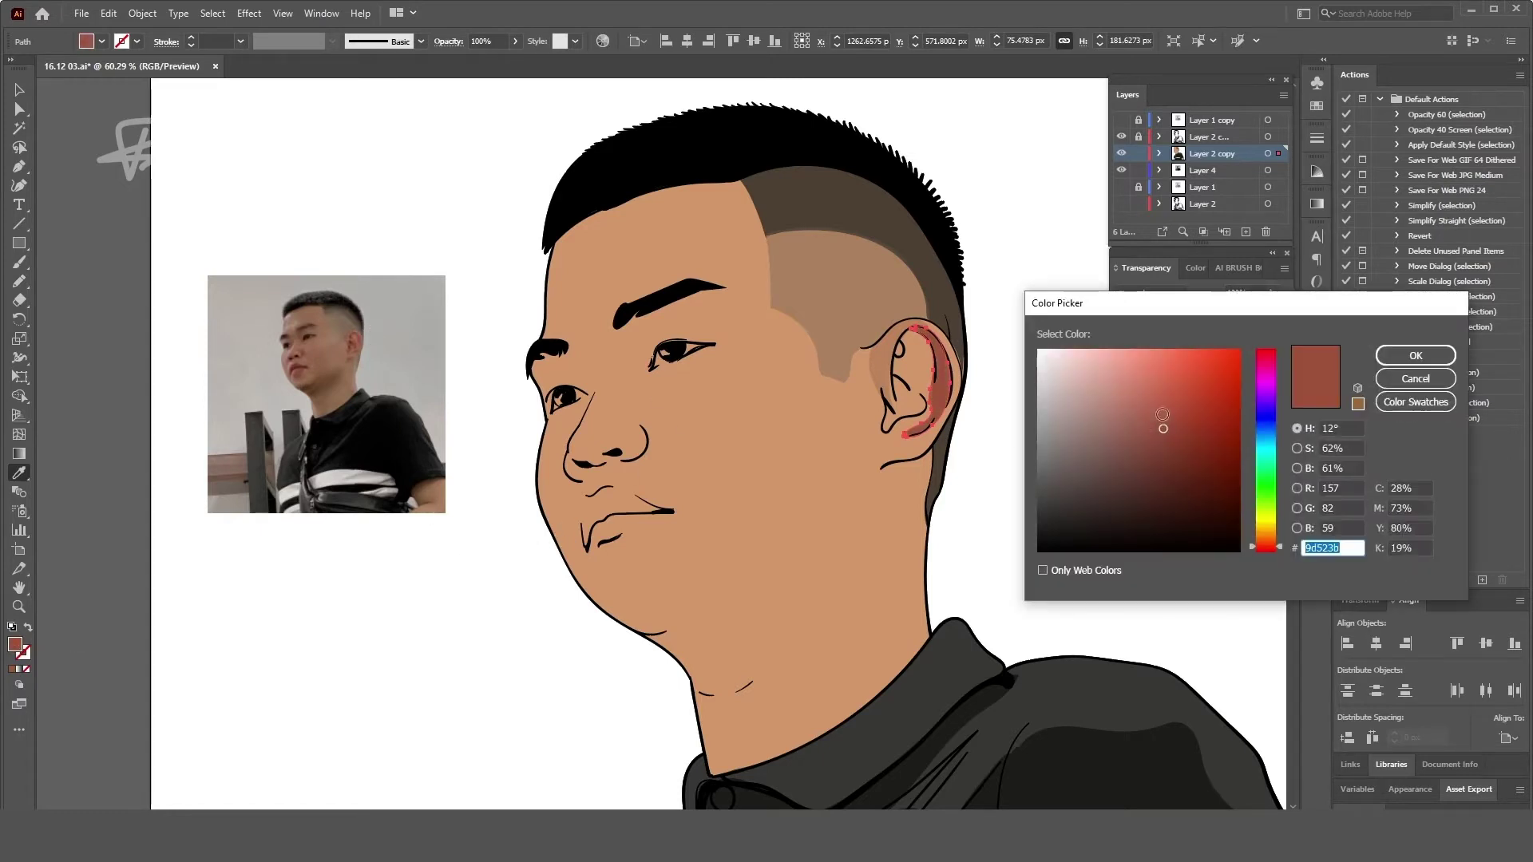
left_click(1413, 360)
scroll(1014, 389, "up", 2)
key("a")
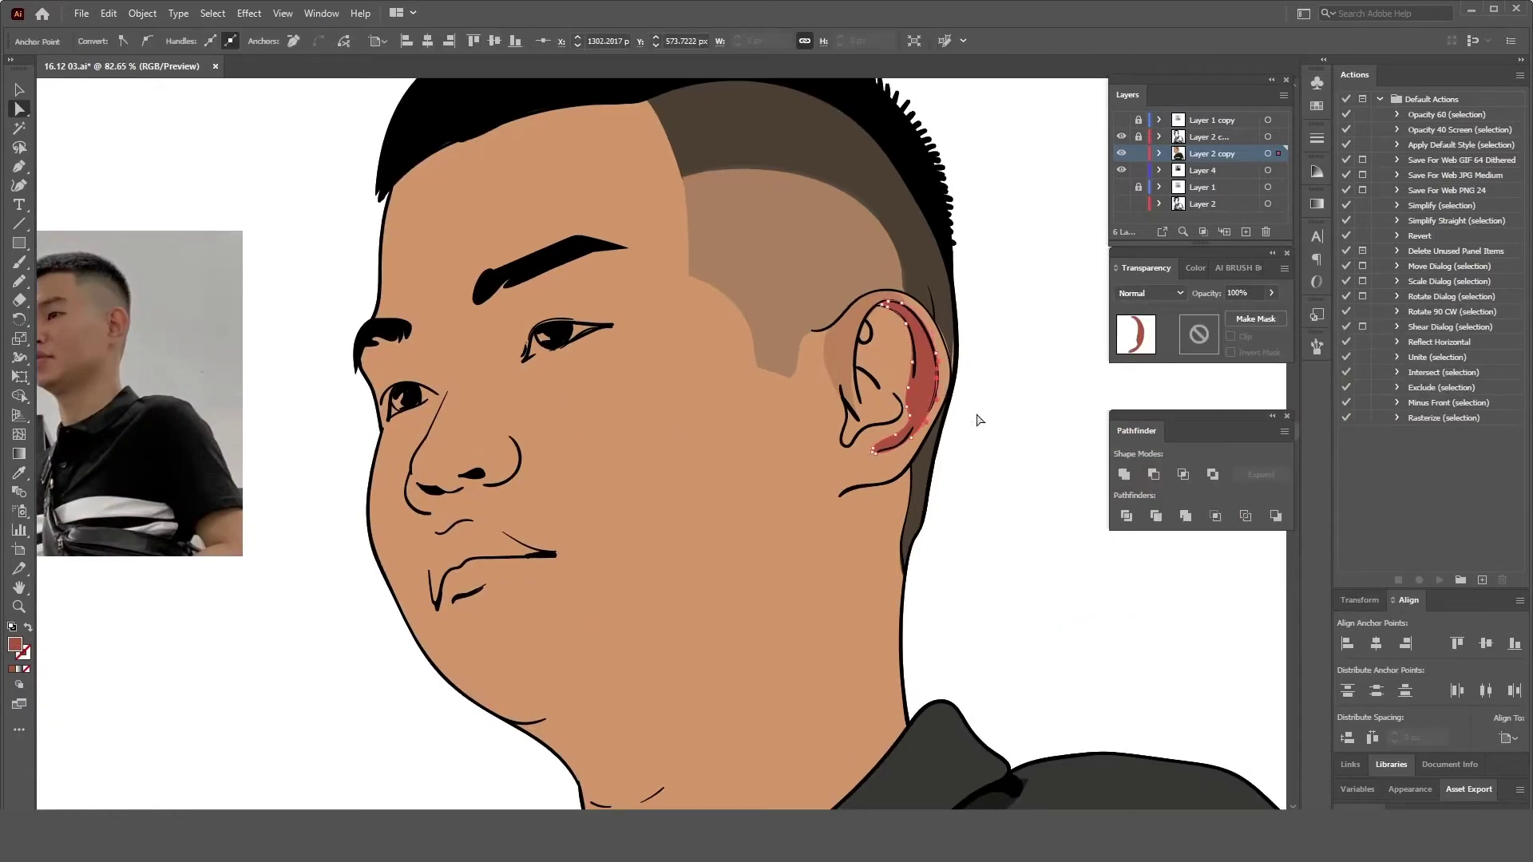
left_click(980, 421)
scroll(980, 421, "down", 1)
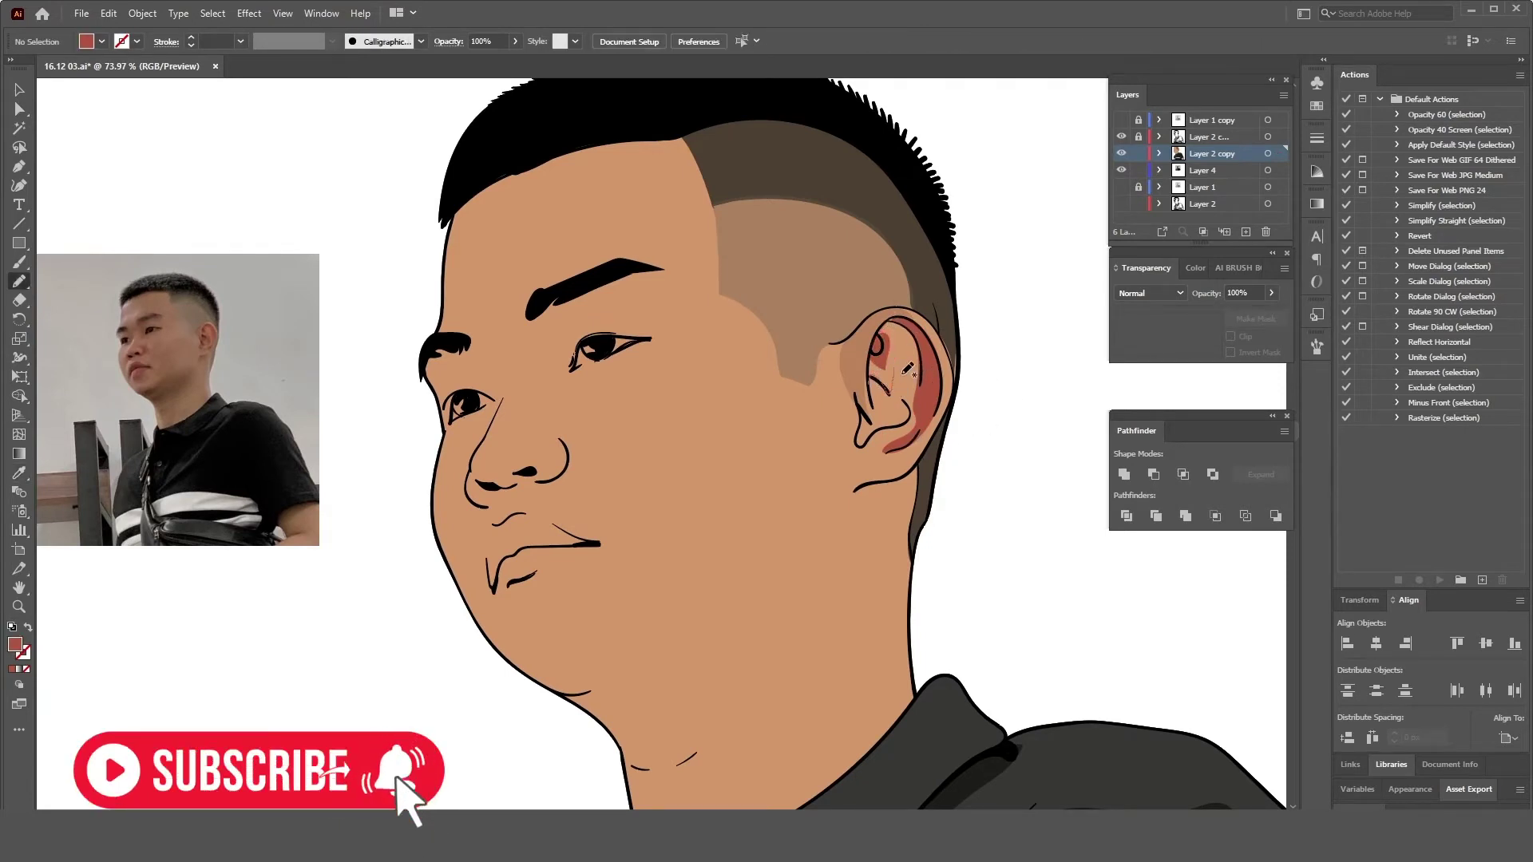
- Draw another inner ear shading shape and a shadow shape beneath the ear
left_click_drag(892, 389, 862, 435)
left_click(998, 411, "ctrl")
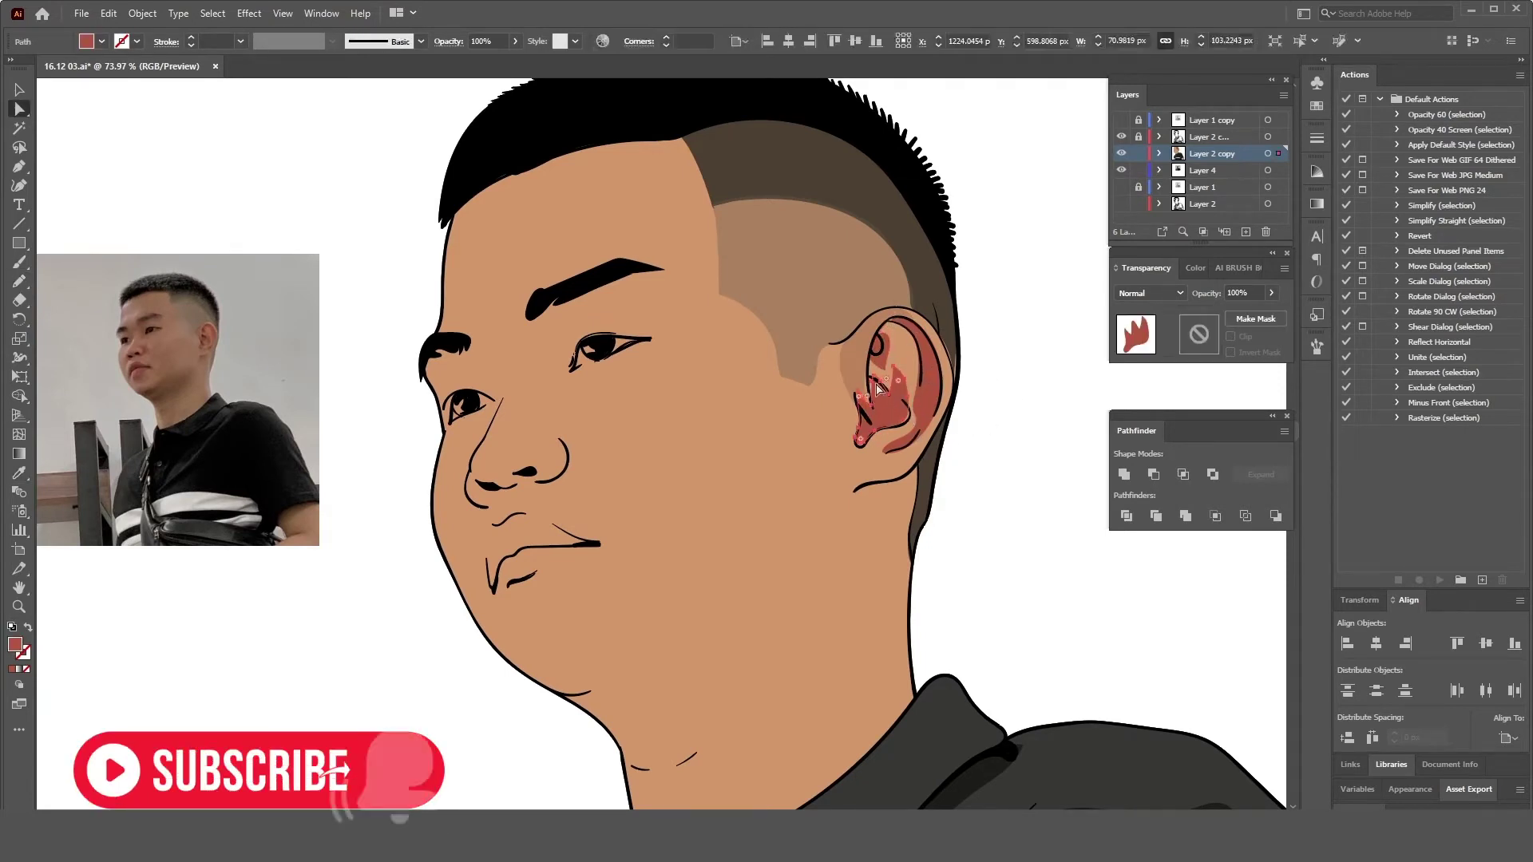
scroll(968, 516, "down", 1)
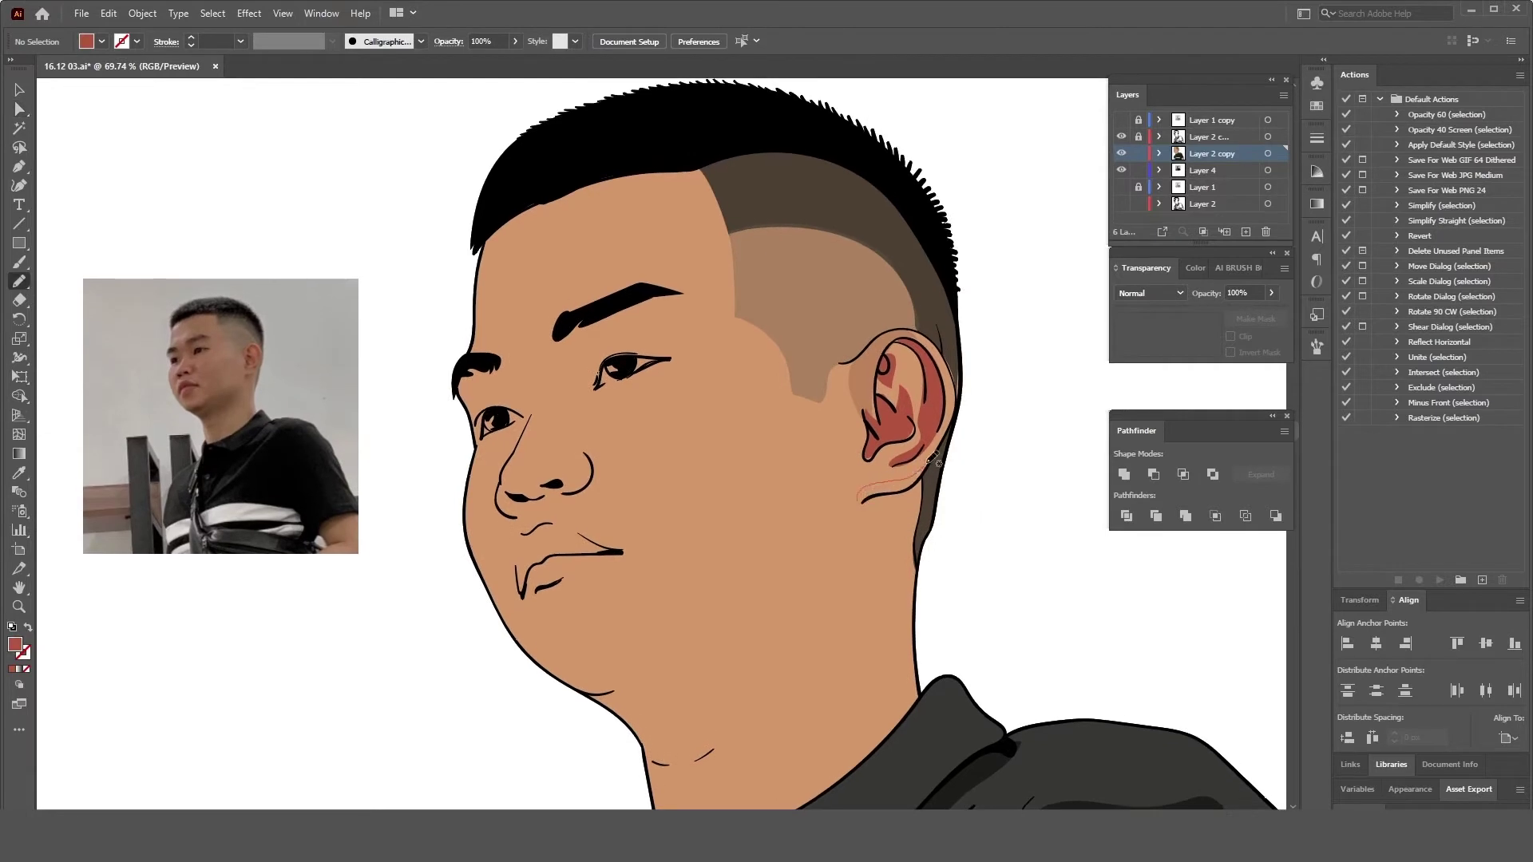
left_click_drag(864, 503, 926, 492)
key("i")
scroll(956, 530, "left", 1)
scroll(934, 525, "down", 1)
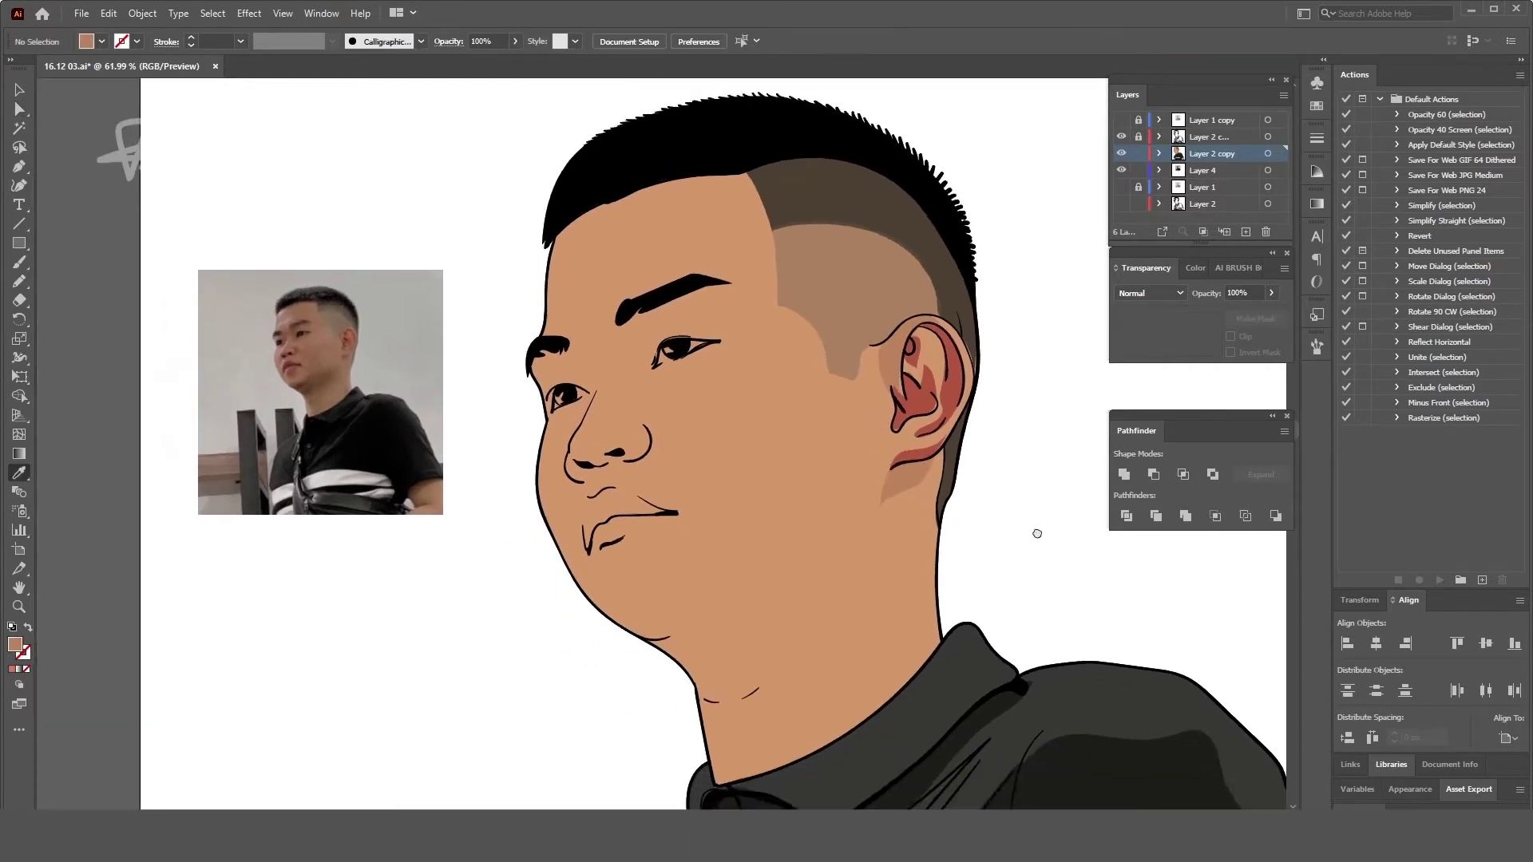
- Trace a shadow line along the jaw against the reference photo, then sample a shadow colour
key("n")
left_click_drag(1122, 136, 1121, 120)
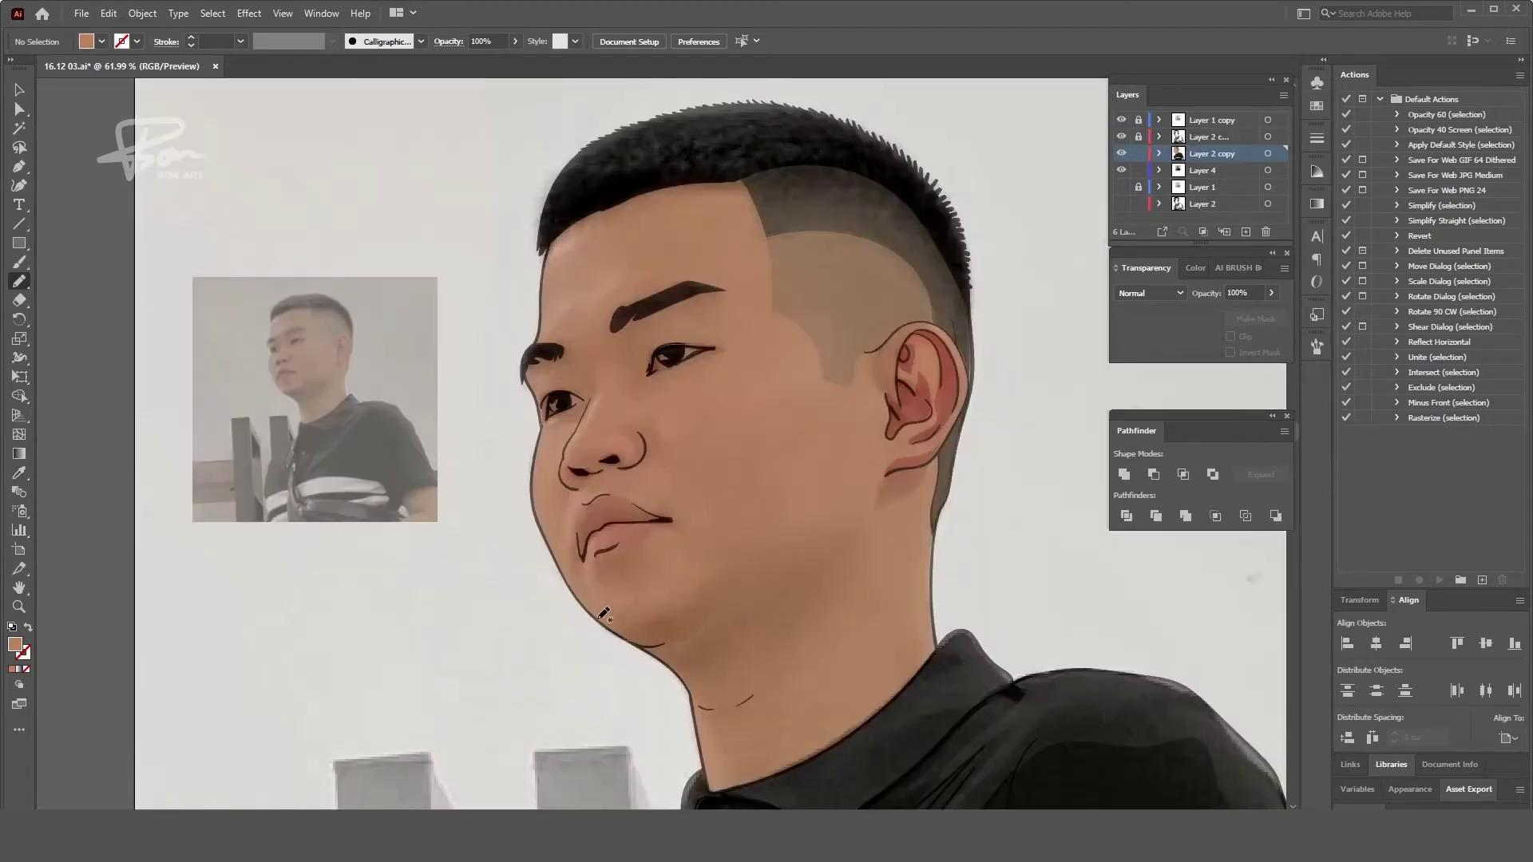
left_click_drag(594, 613, 703, 583)
left_click(1121, 119)
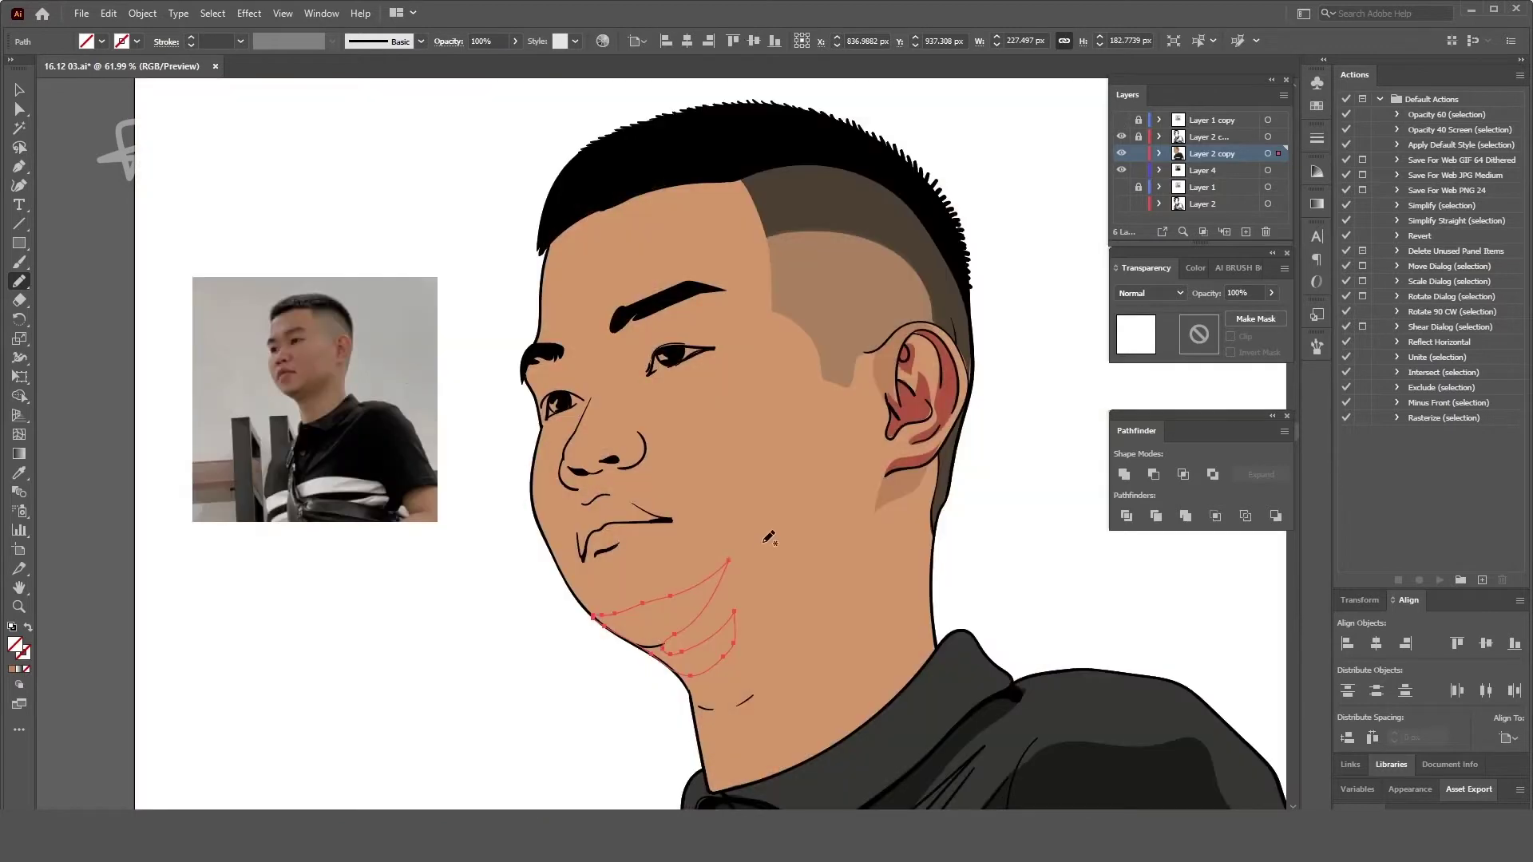
key("i")
left_click(769, 536)
key("ctrl+shift+a")
scroll(816, 598, "down", 1)
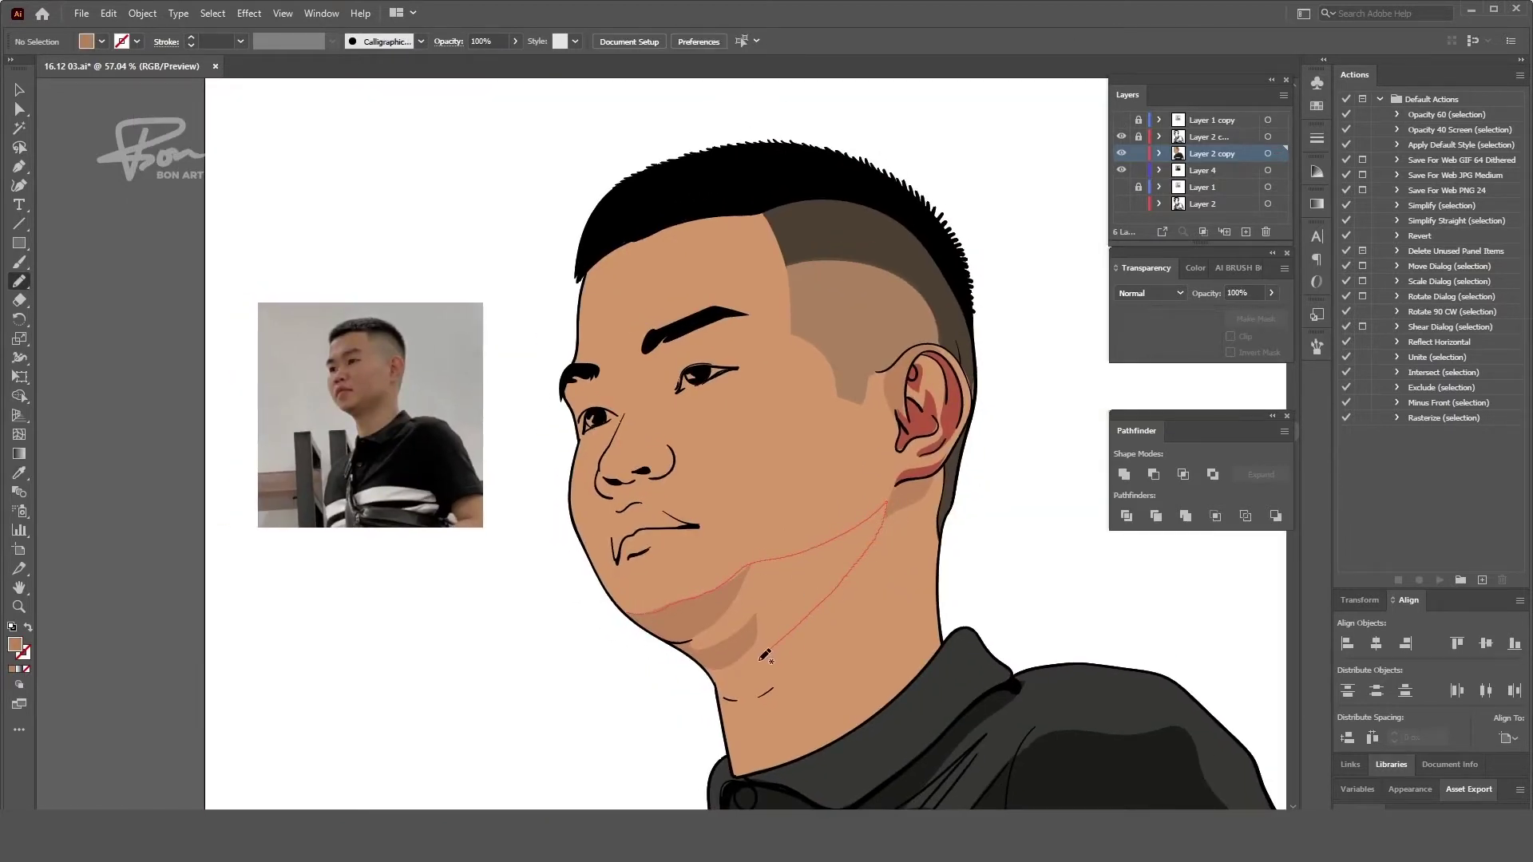
- Draw the chin shadow shape around the jaw and fill it with an adjusted sampled brown
left_click_drag(765, 655, 624, 622)
left_click(915, 488)
key("v")
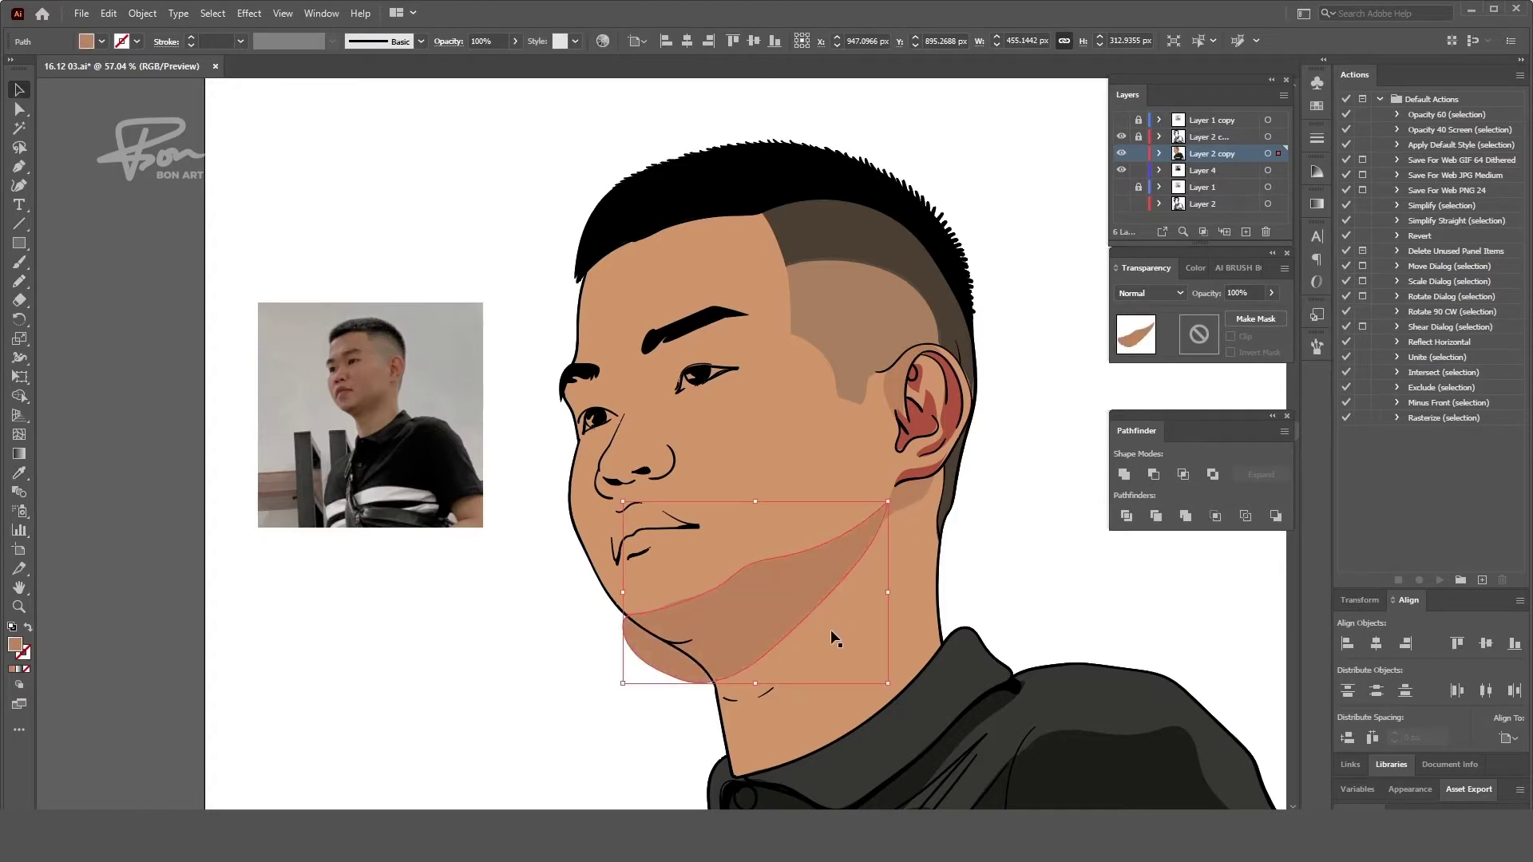
key("ctrl+z")
key("ctrl+z")
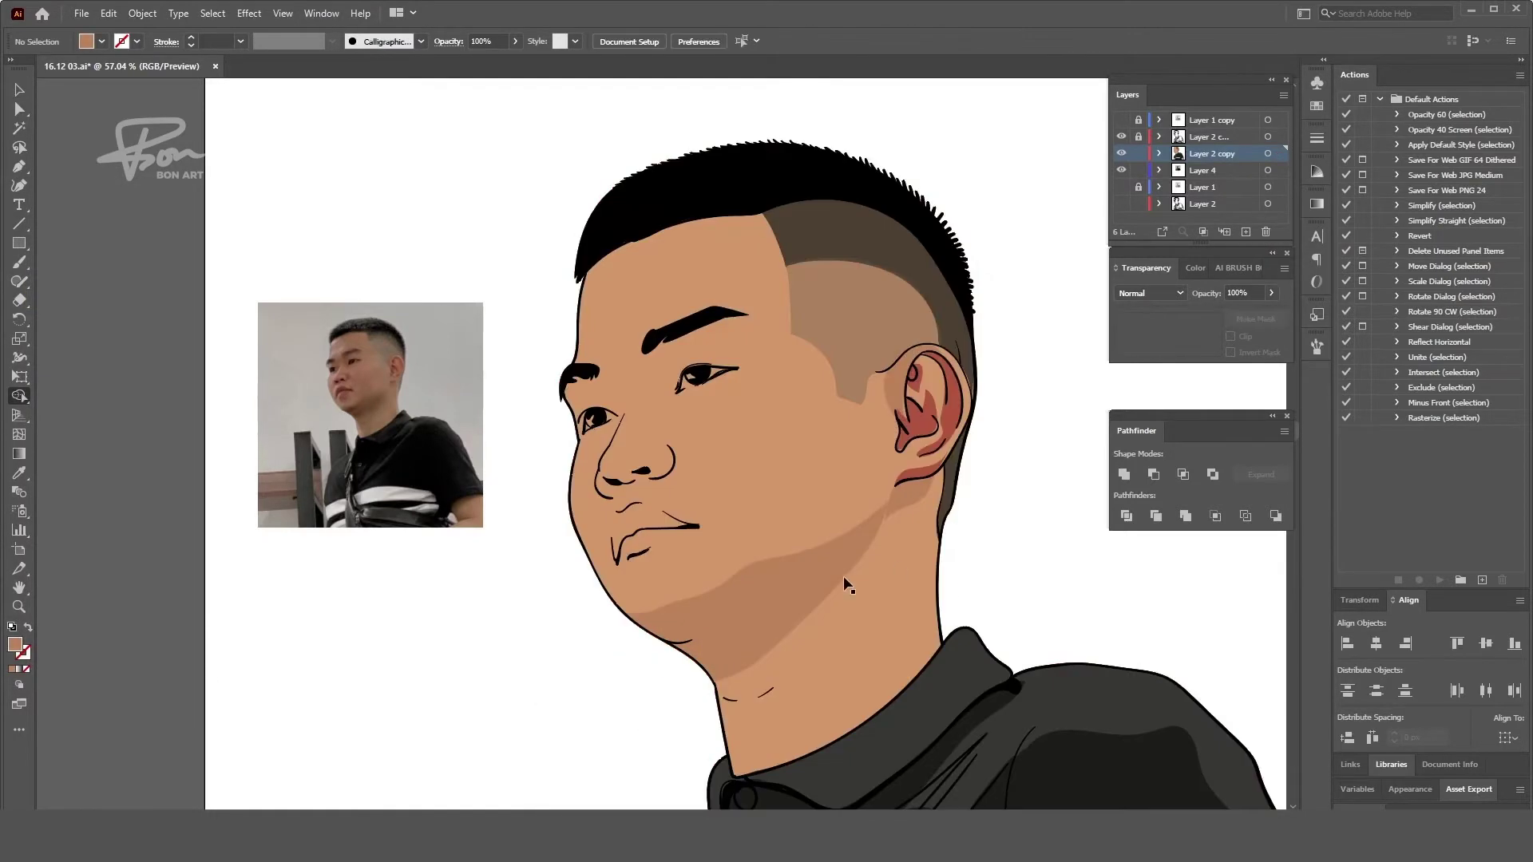
key("ctrl+shift+z")
double_click(14, 644)
key("Return")
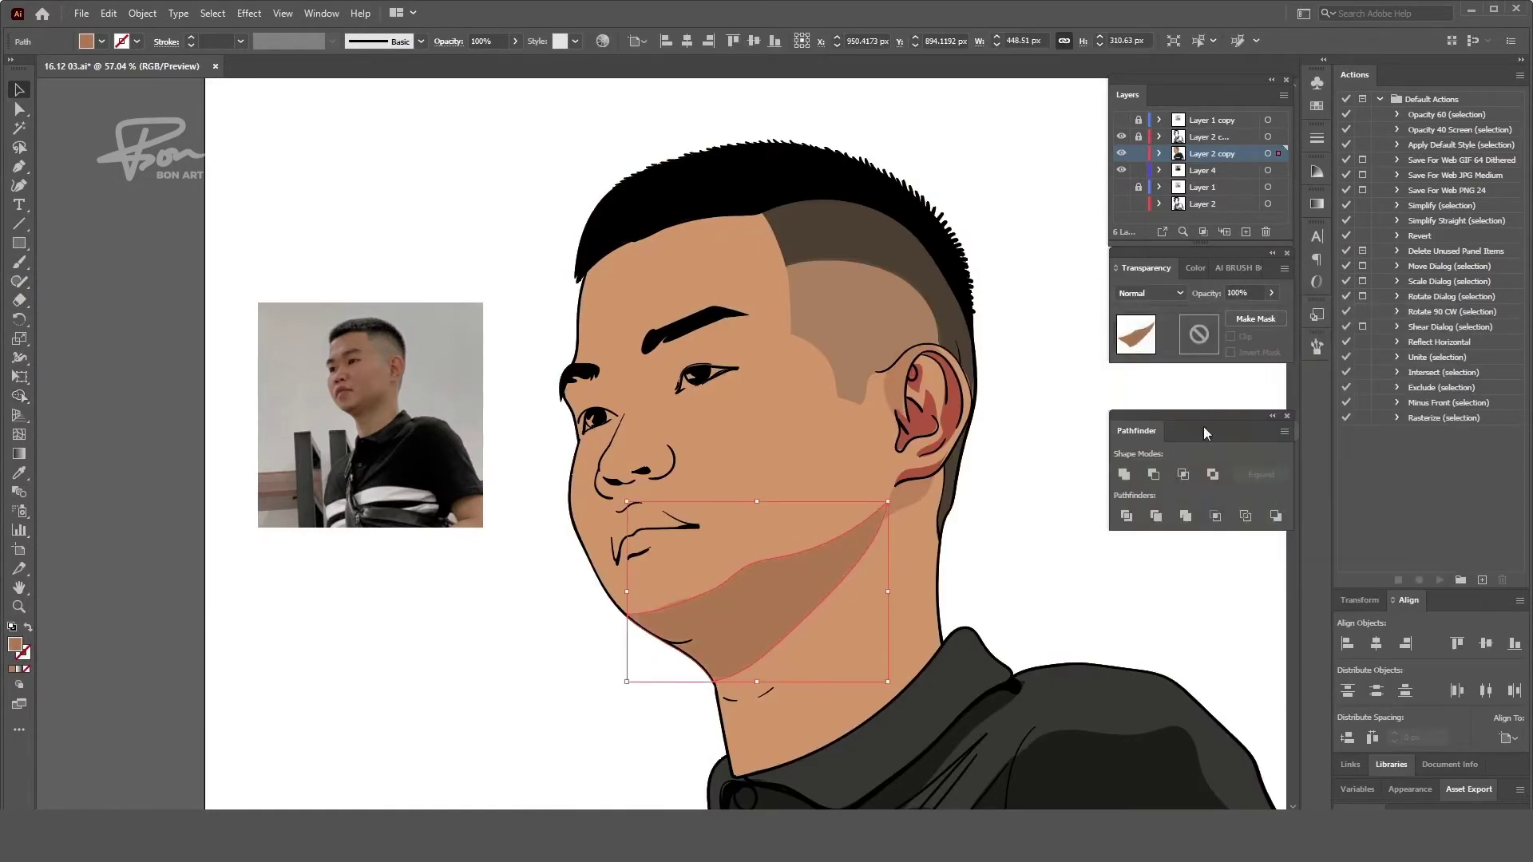
left_click(940, 591)
- Recolour the smaller chin shadow shape, rejecting a too-dark sample and adjusting its fill
left_click(824, 580)
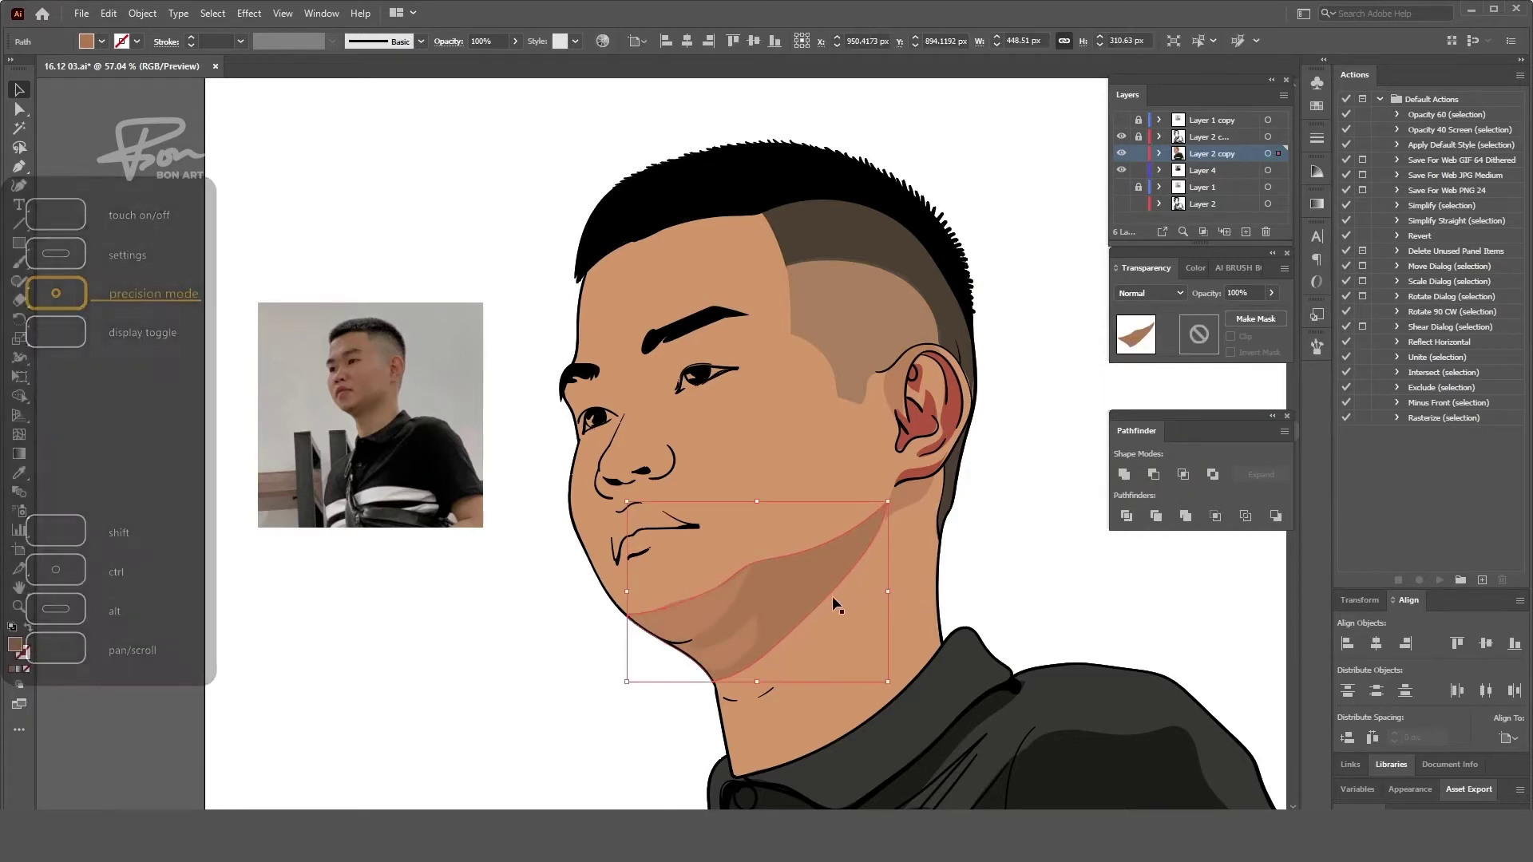
key("i")
left_click(384, 397)
key("ctrl+z")
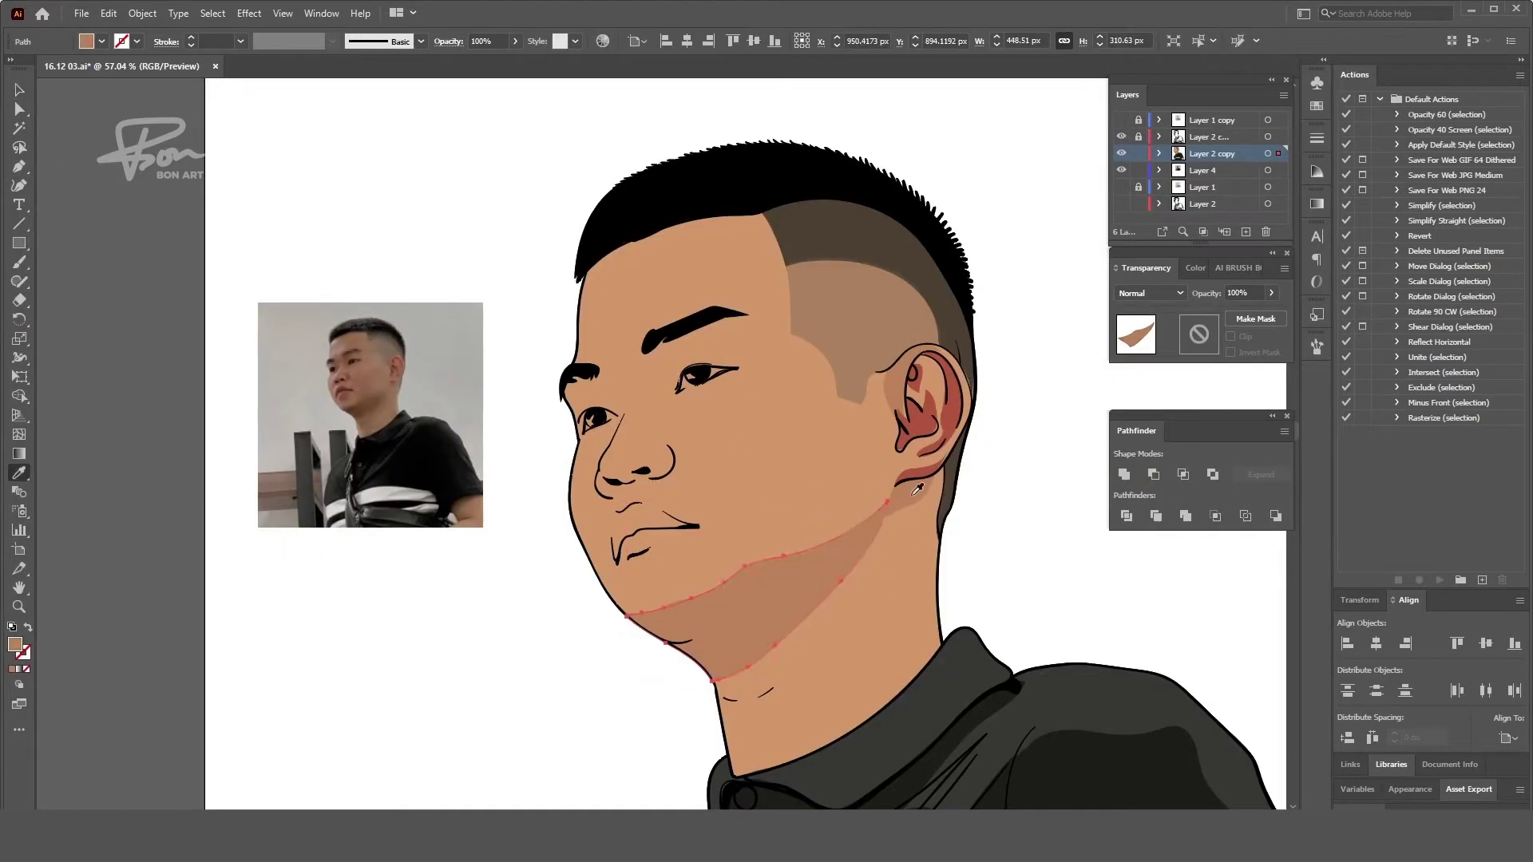
left_click(717, 625, "ctrl")
double_click(16, 646)
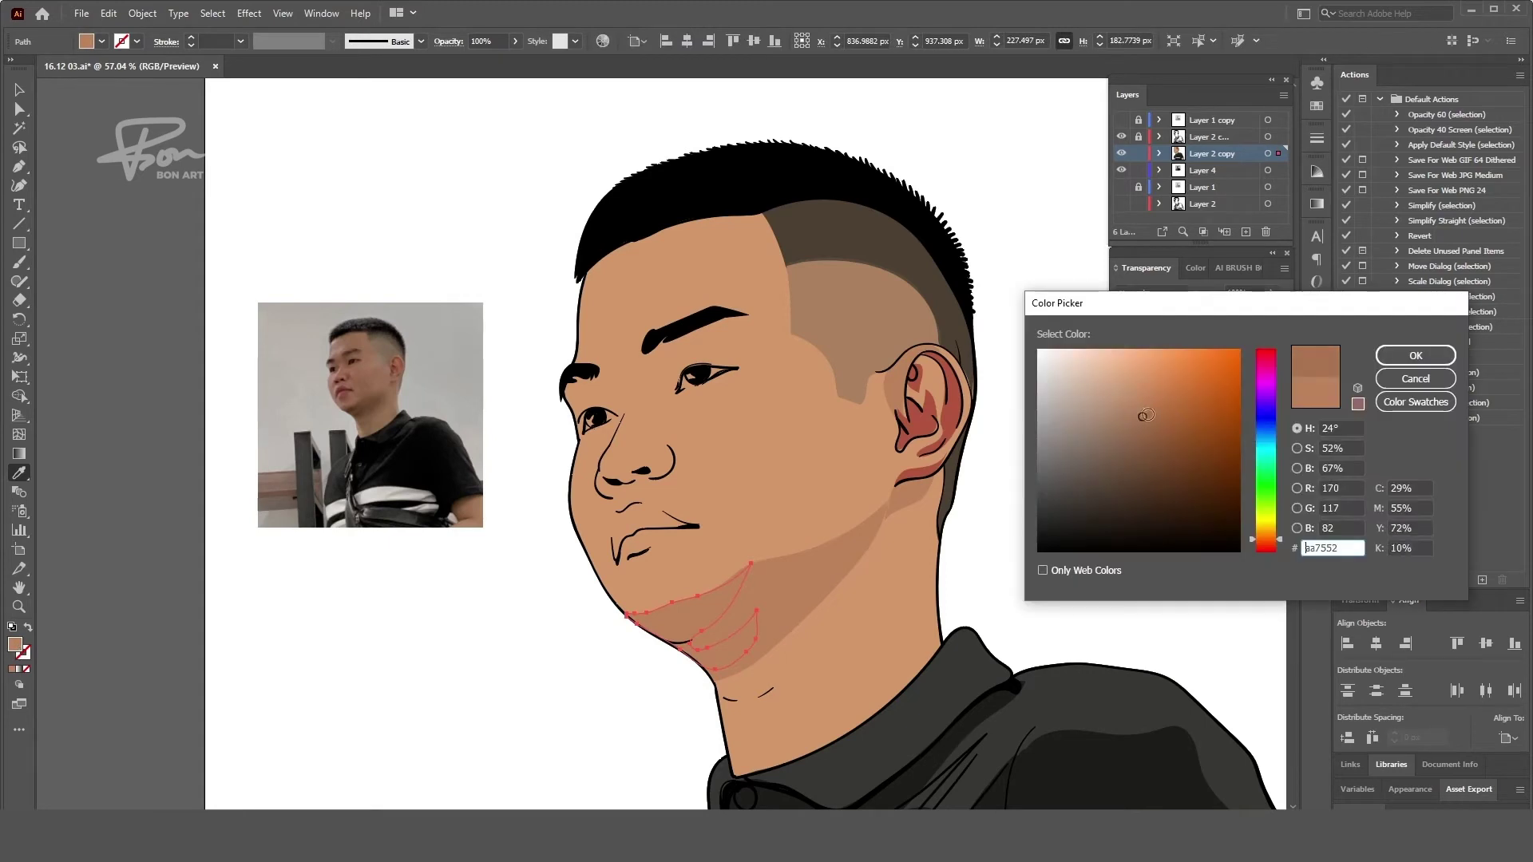
key("Return")
left_click(1044, 506, "ctrl")
scroll(1044, 506, "up", 1)
- Give the small shadow under the ear the chin shadow colour
key("a")
left_click(791, 547)
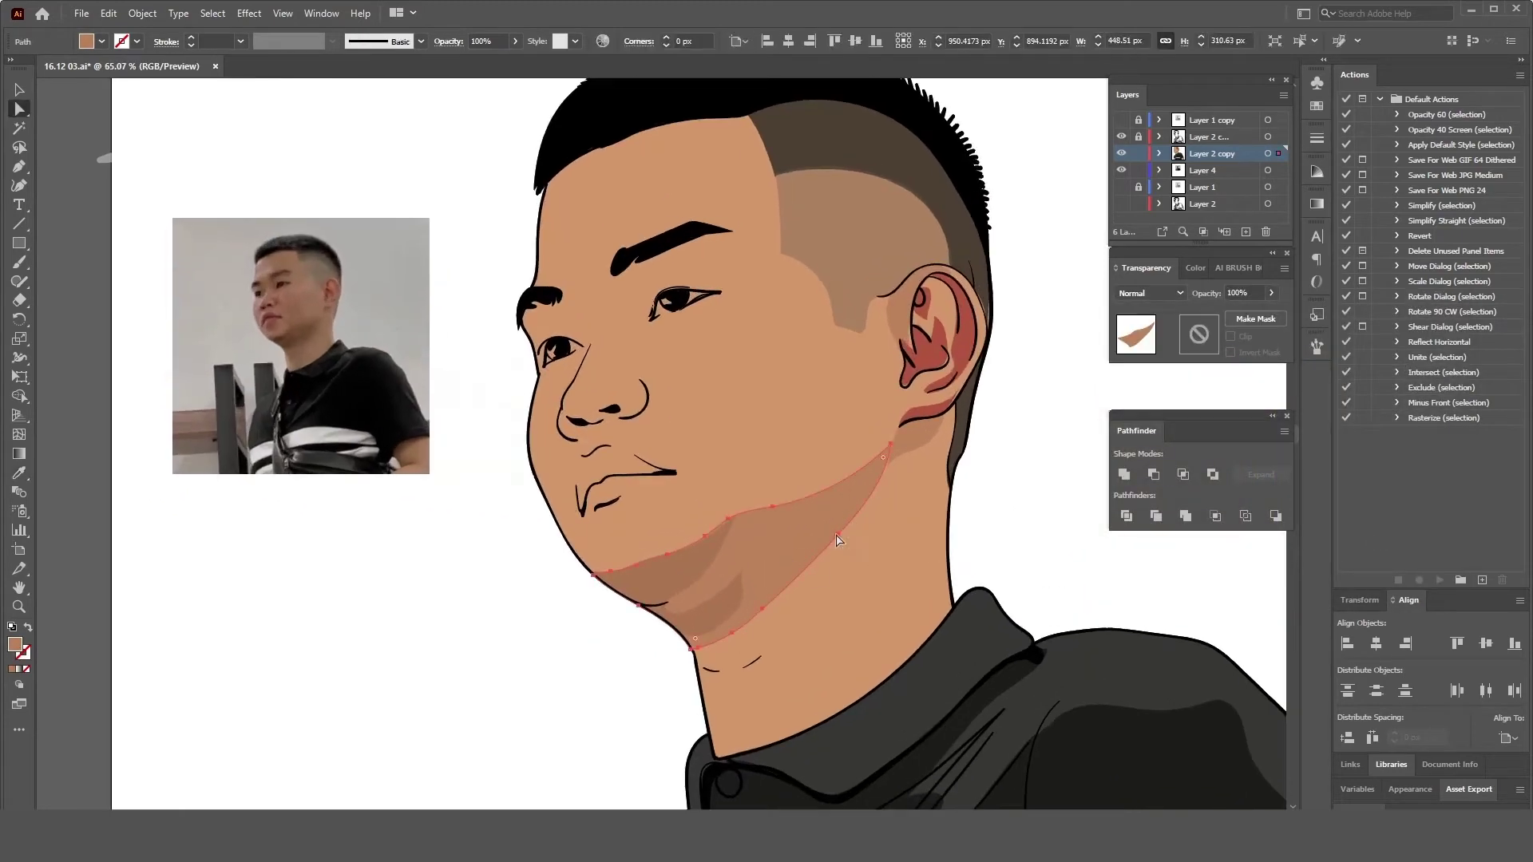
left_click(894, 442)
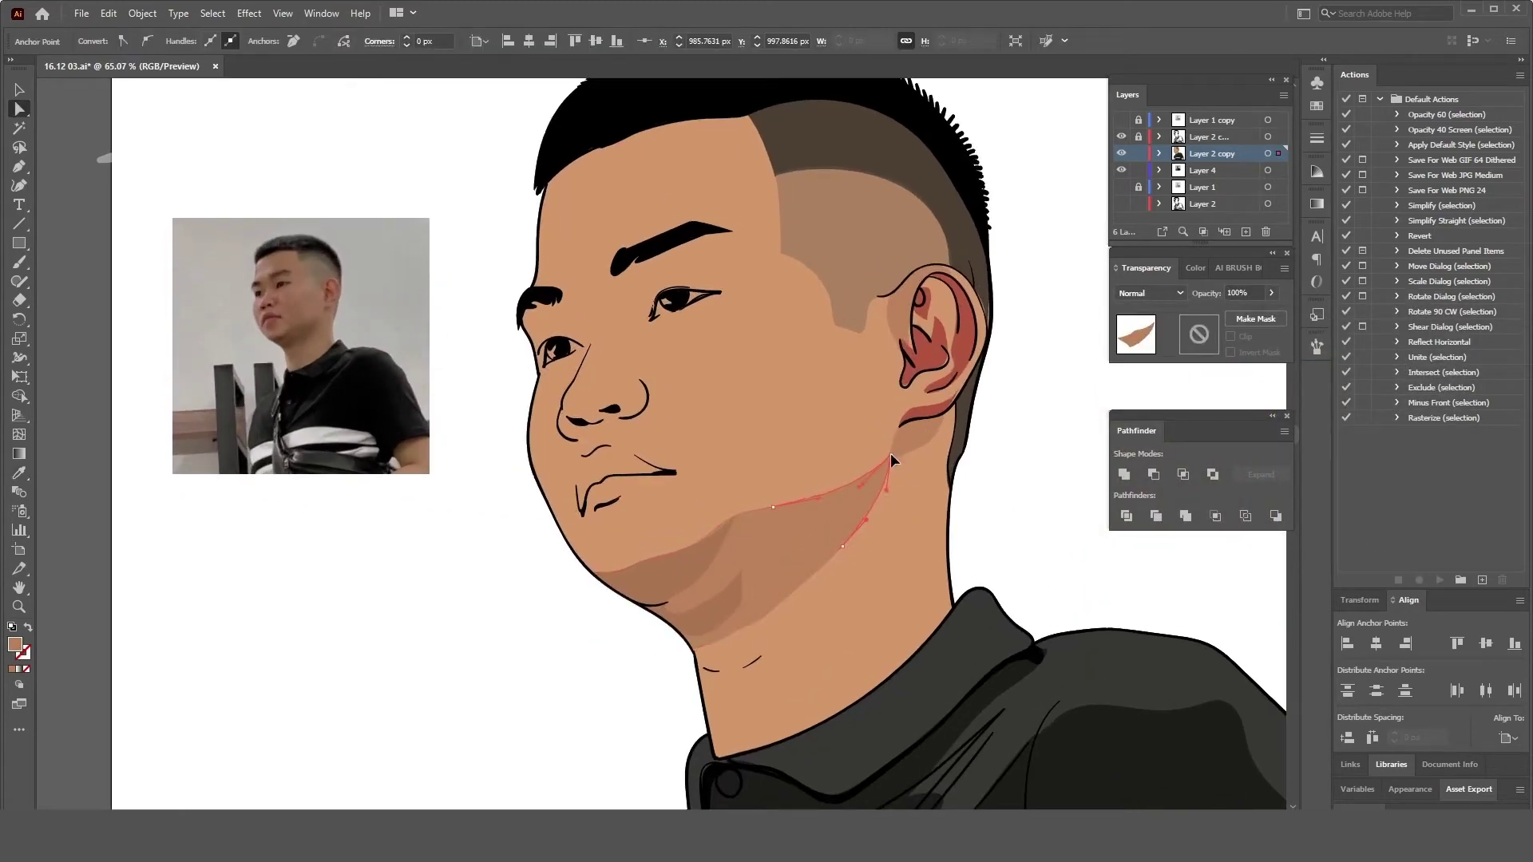
left_click(922, 434)
key("i")
left_click(612, 603)
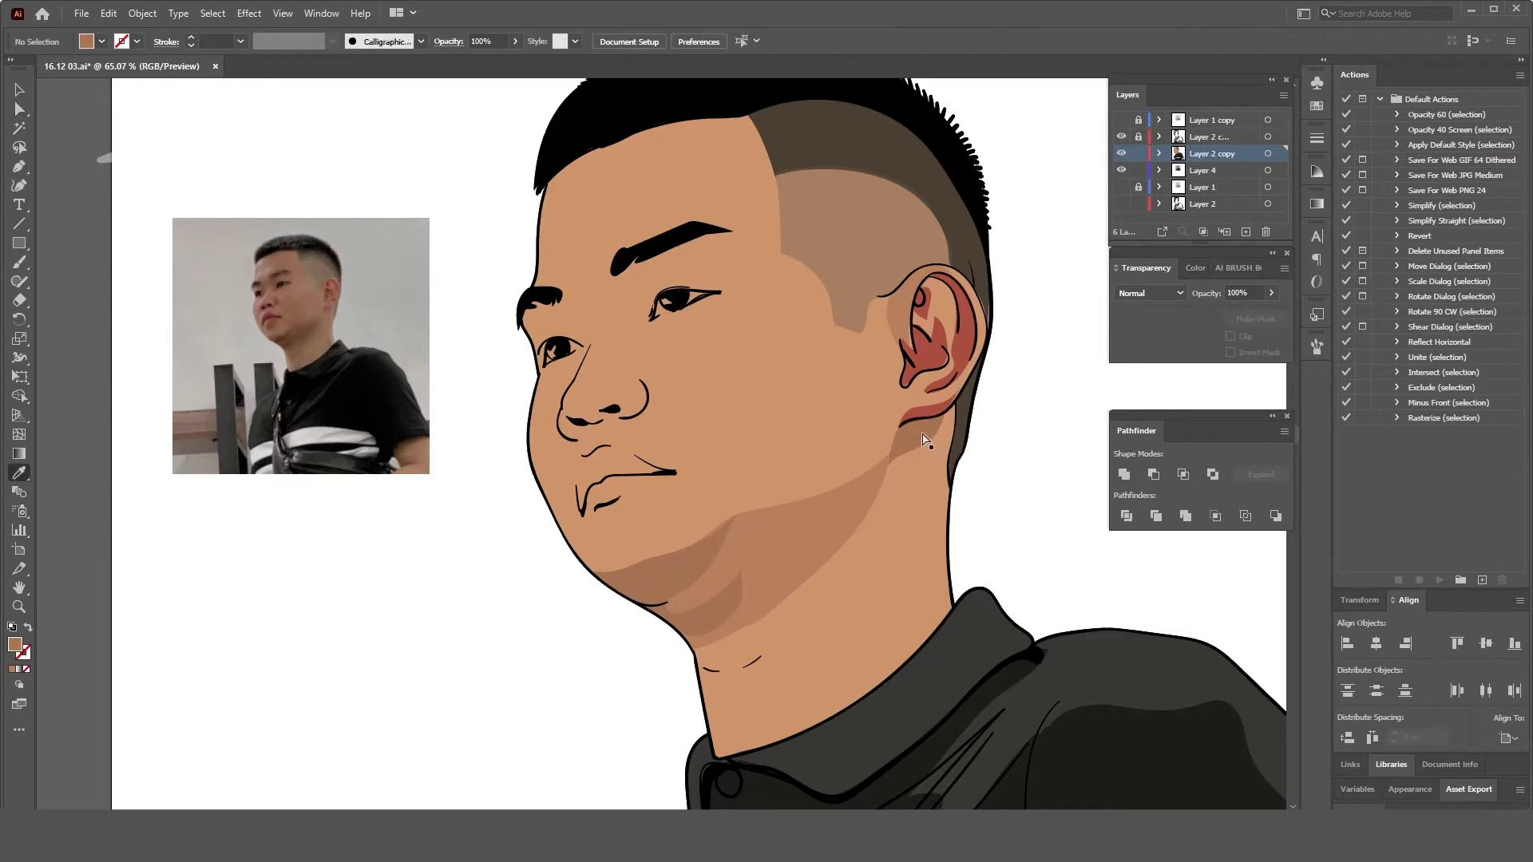
double_click(14, 645)
left_click(1152, 424)
left_click(1398, 352)
- Begin a Pencil shadow outline beside the eyebrow
scroll(980, 555, "down", 1)
scroll(980, 555, "down", 2)
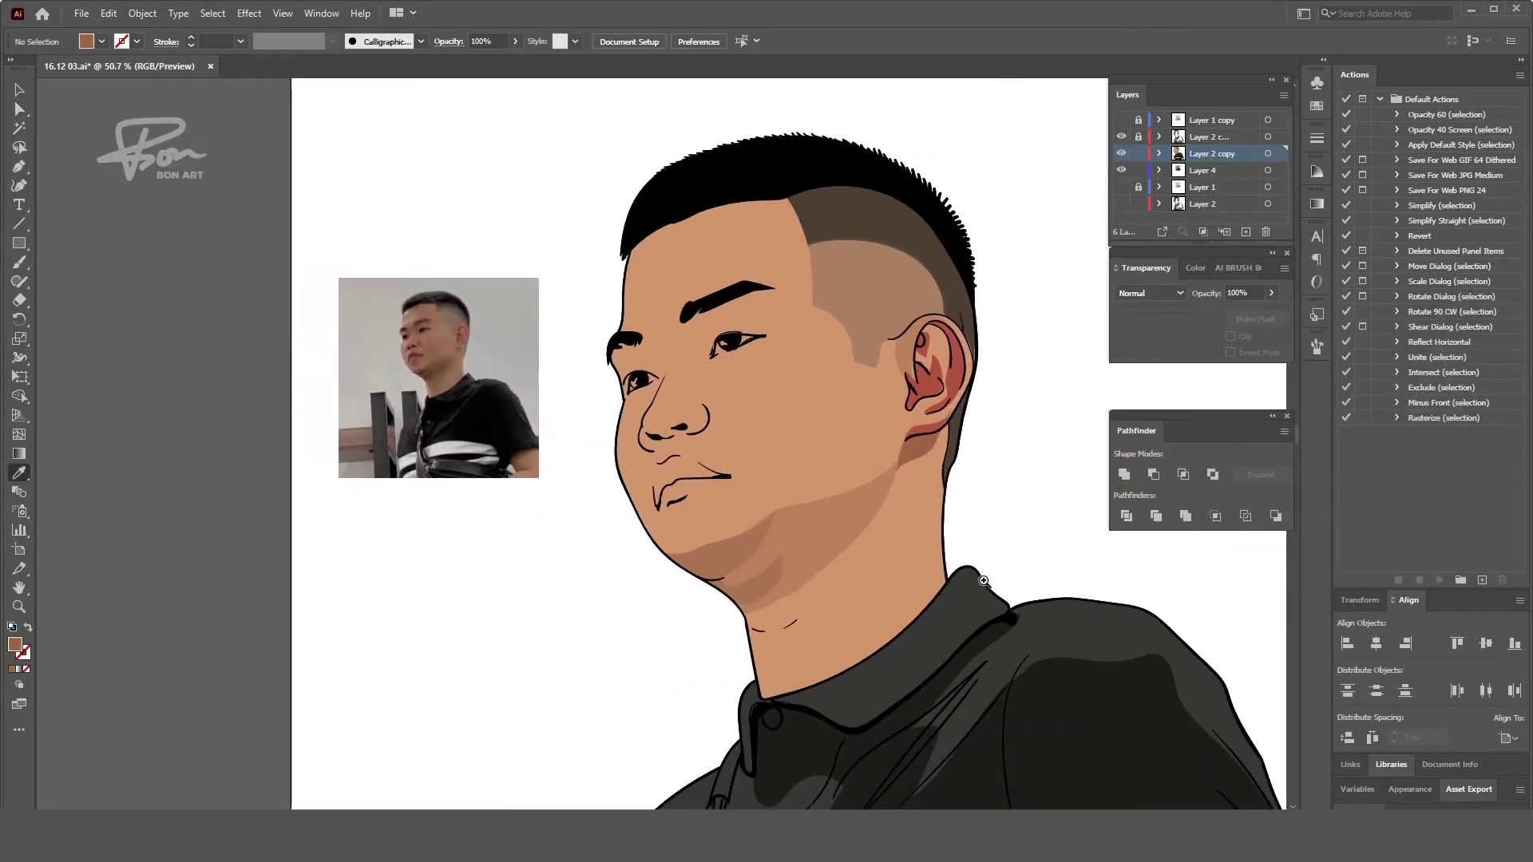
key("n")
scroll(828, 568, "down", 1)
left_click_drag(533, 305, 590, 258)
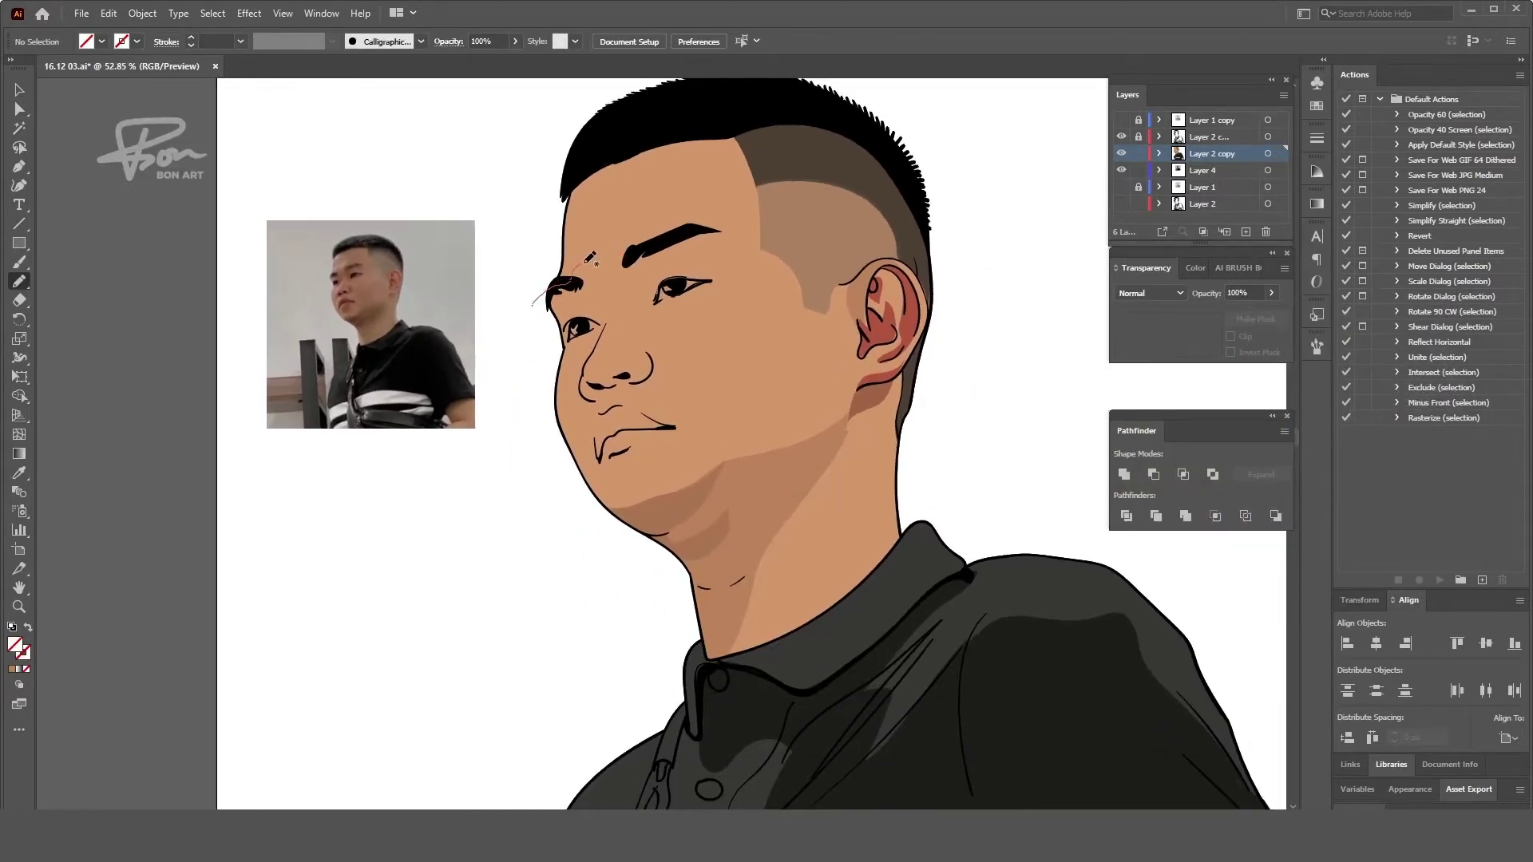
- Draw a shadow shape from the hairline to the eyebrow and fill it with sampled brown
left_click_drag(744, 136, 746, 138)
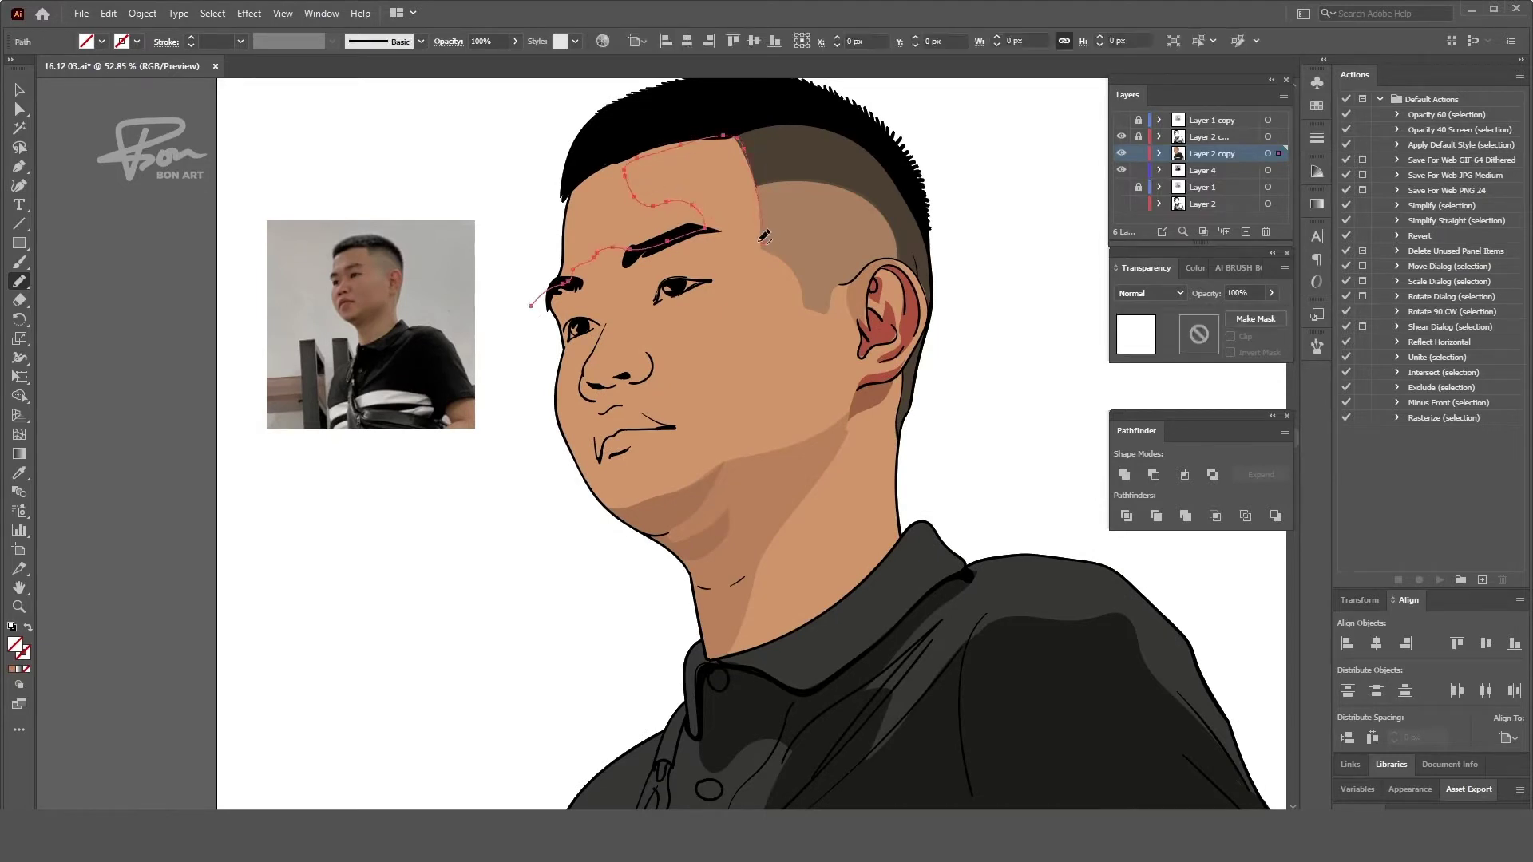
scroll(679, 299, "up", 4)
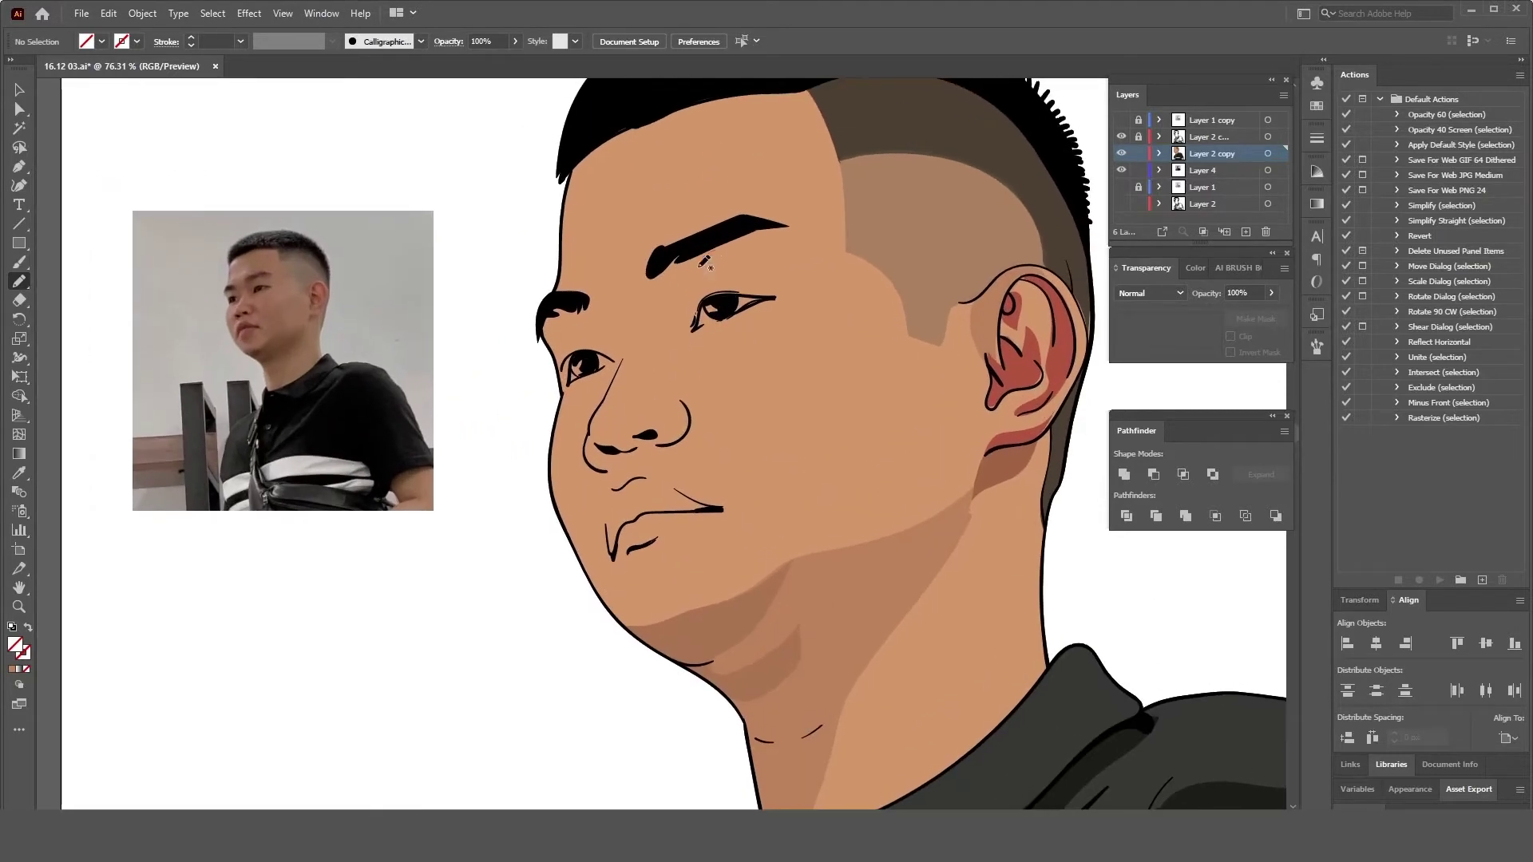
left_click_drag(661, 283, 663, 284)
key("i")
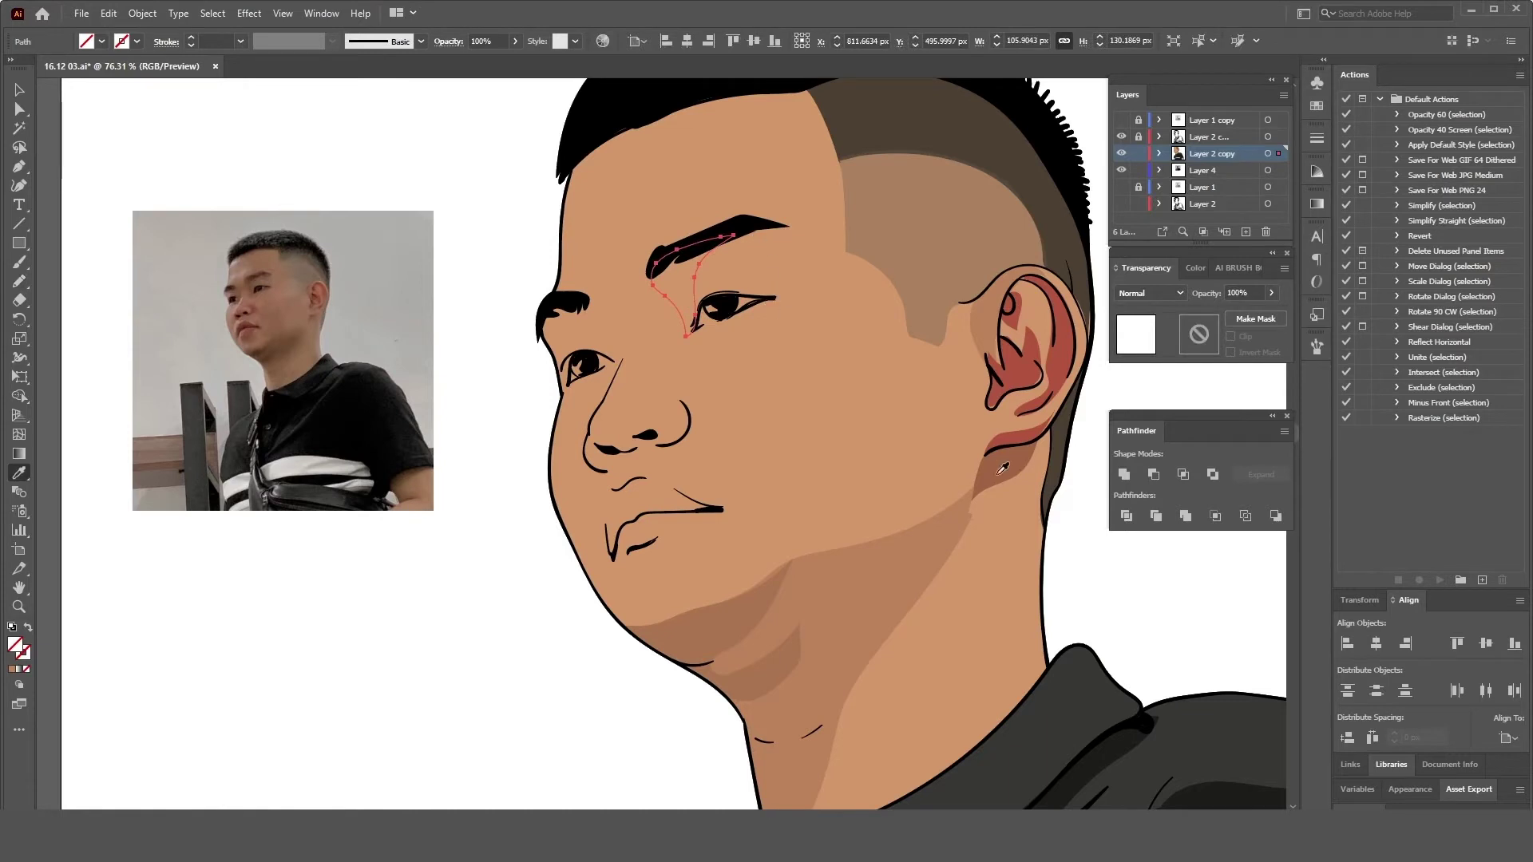
left_click(891, 453)
key("ctrl+shift+a")
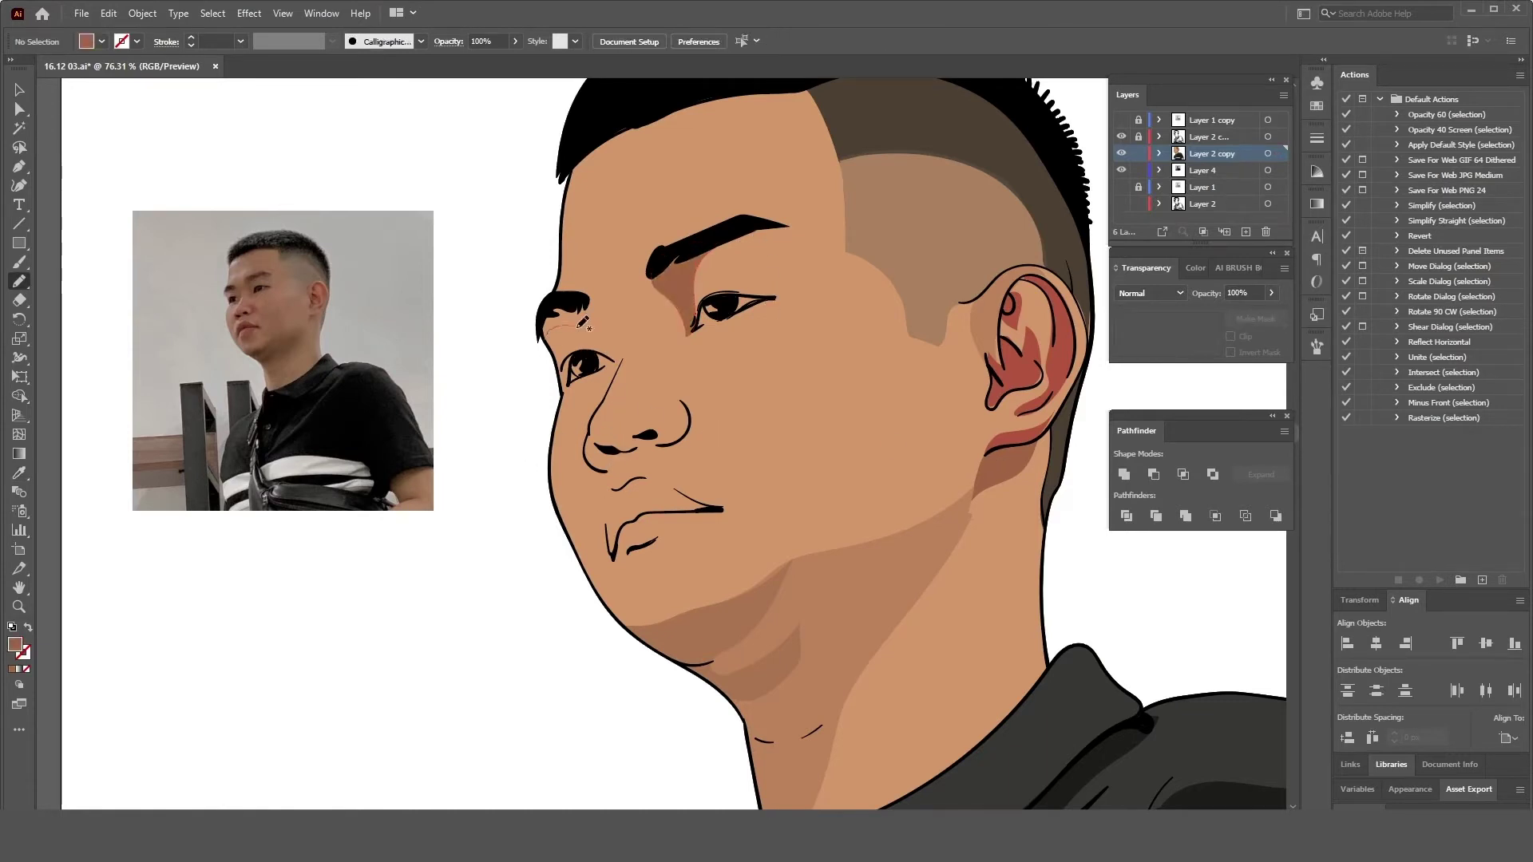
- Pencil closed shadow shapes beside the nose and under the lower lip, sampling a brown fill
left_click_drag(678, 383, 688, 435)
scroll(618, 422, "up", 1)
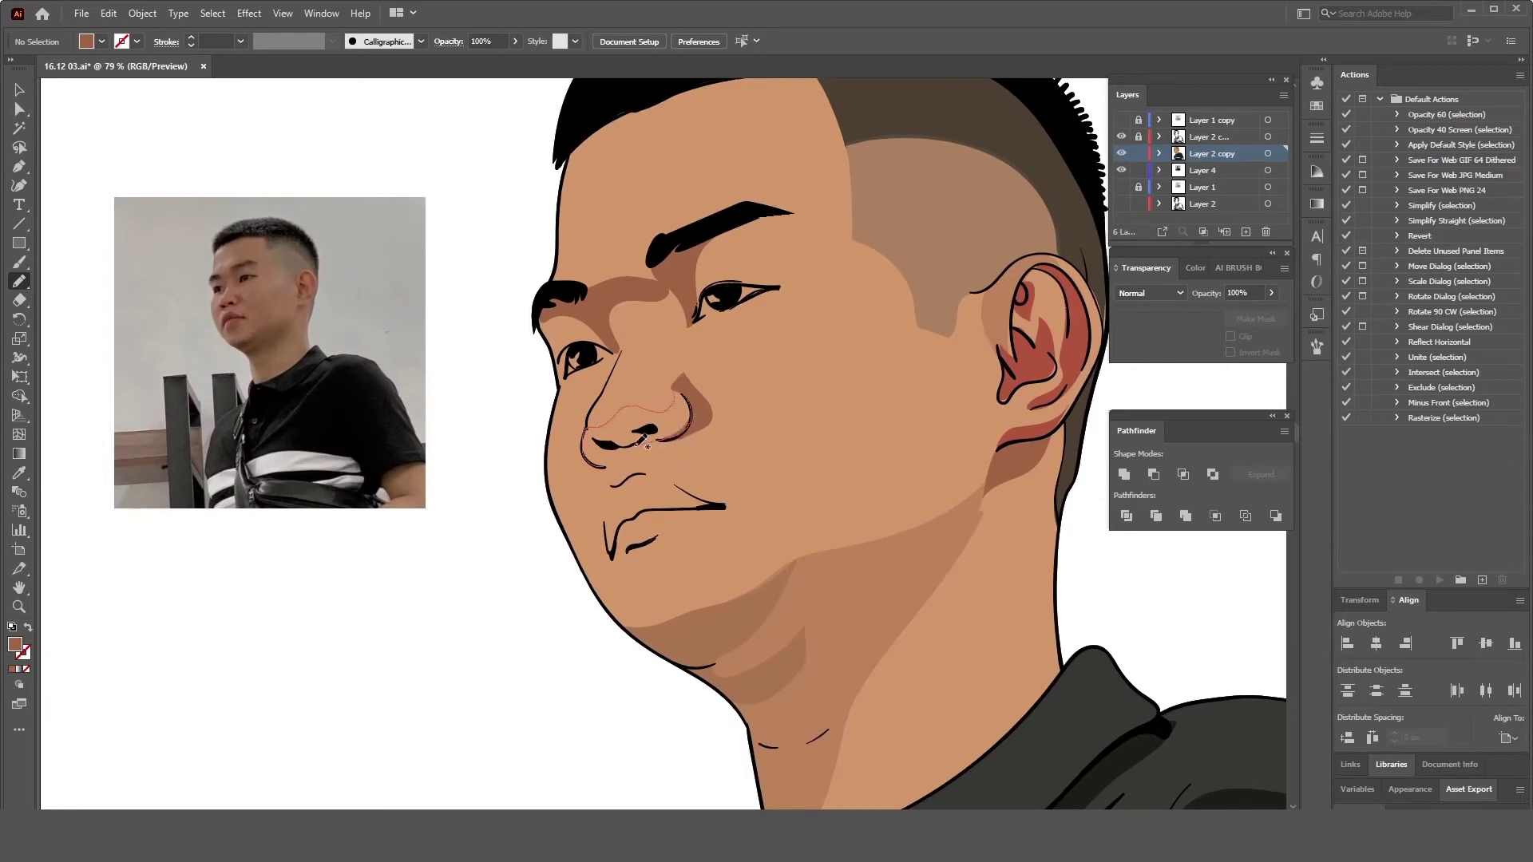
left_click_drag(642, 441, 590, 431)
scroll(571, 548, "down", 2)
scroll(623, 561, "up", 1)
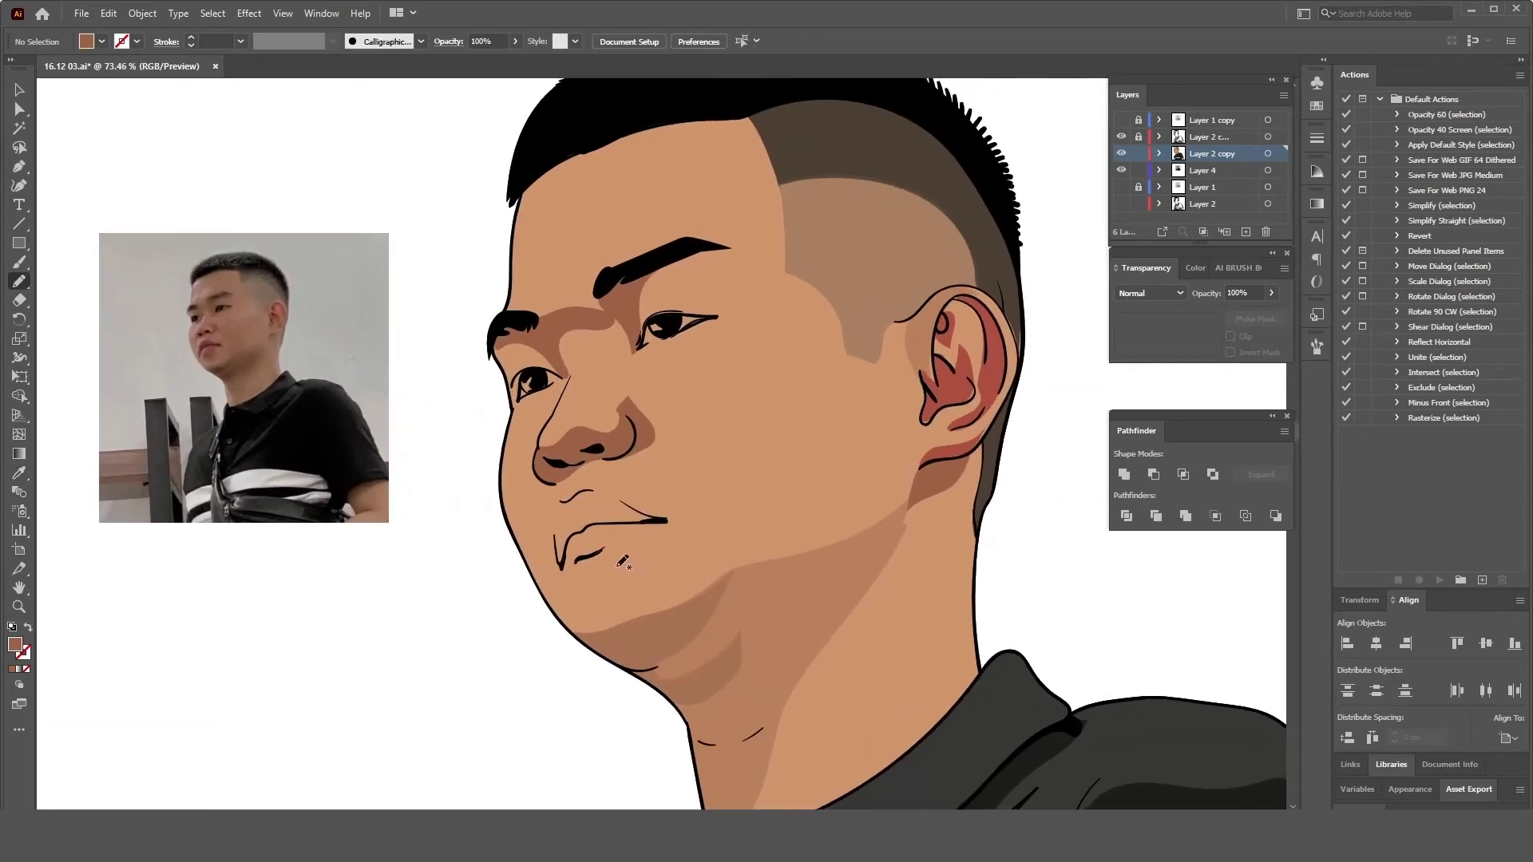
left_click_drag(589, 576, 634, 539)
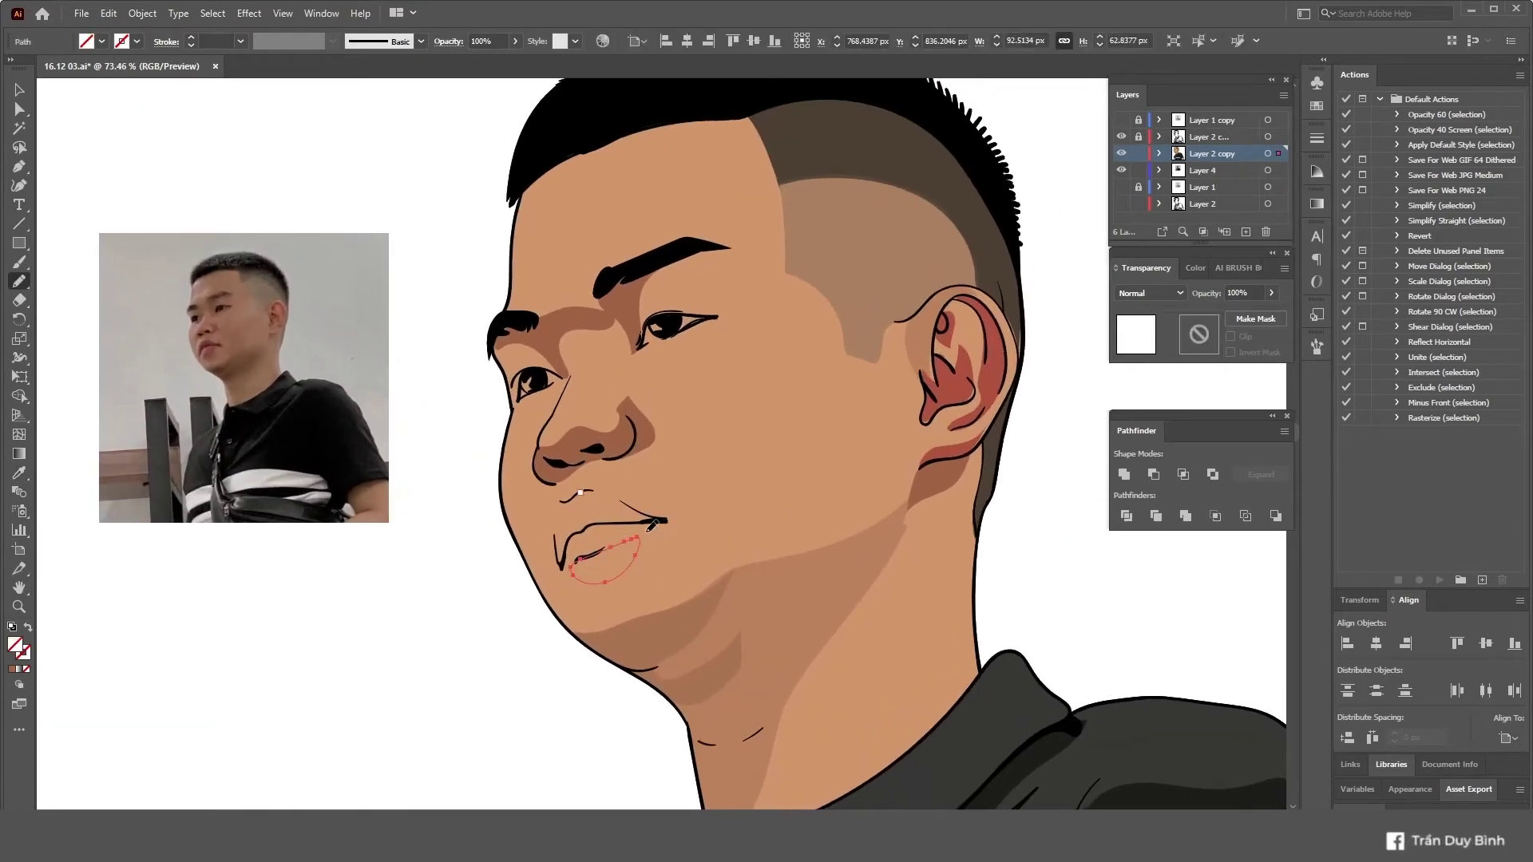
key("i")
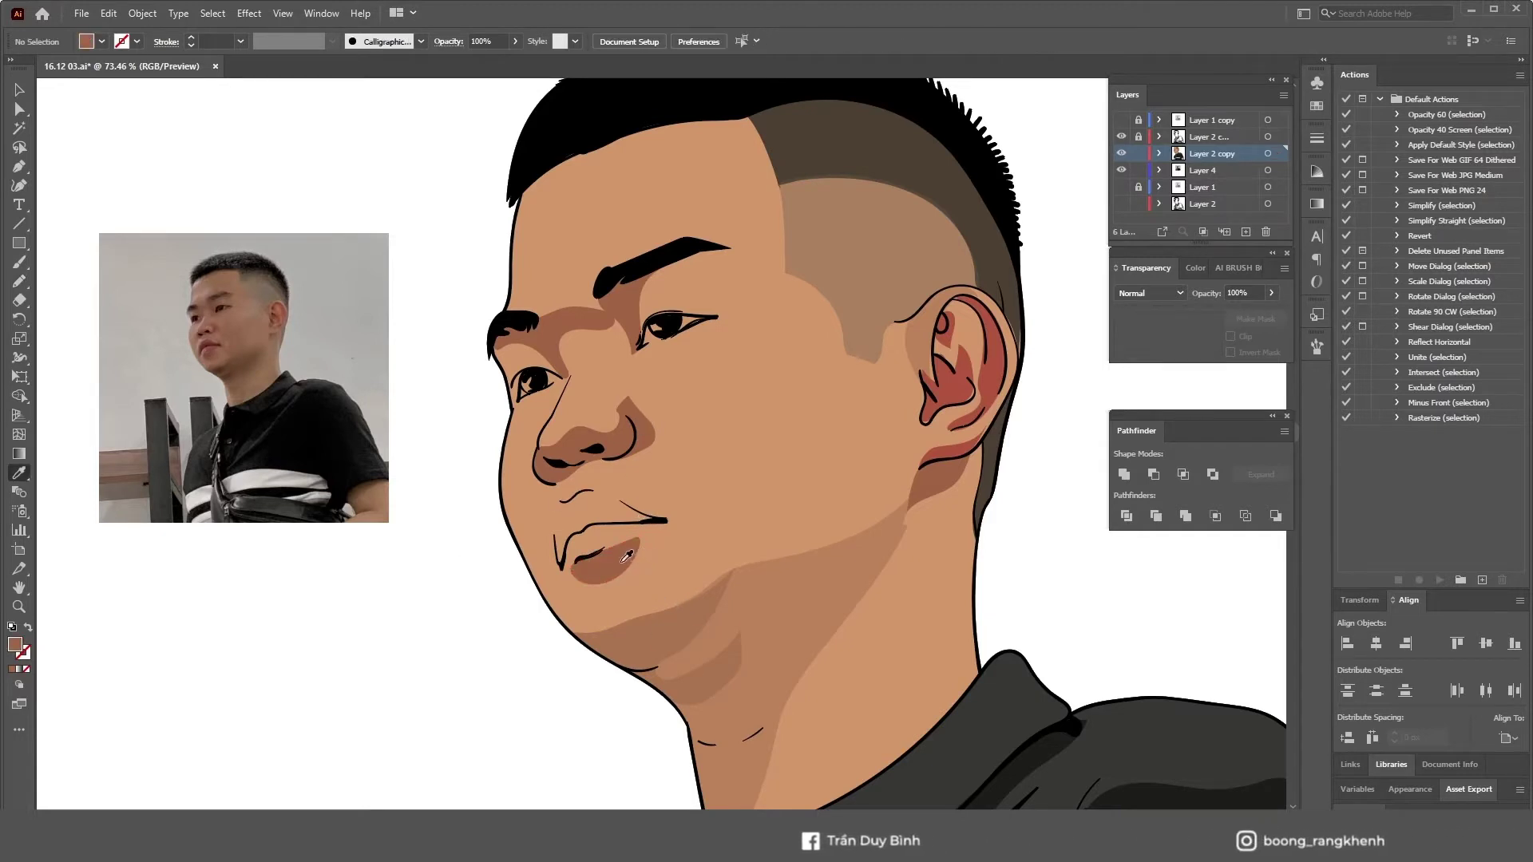
key("n")
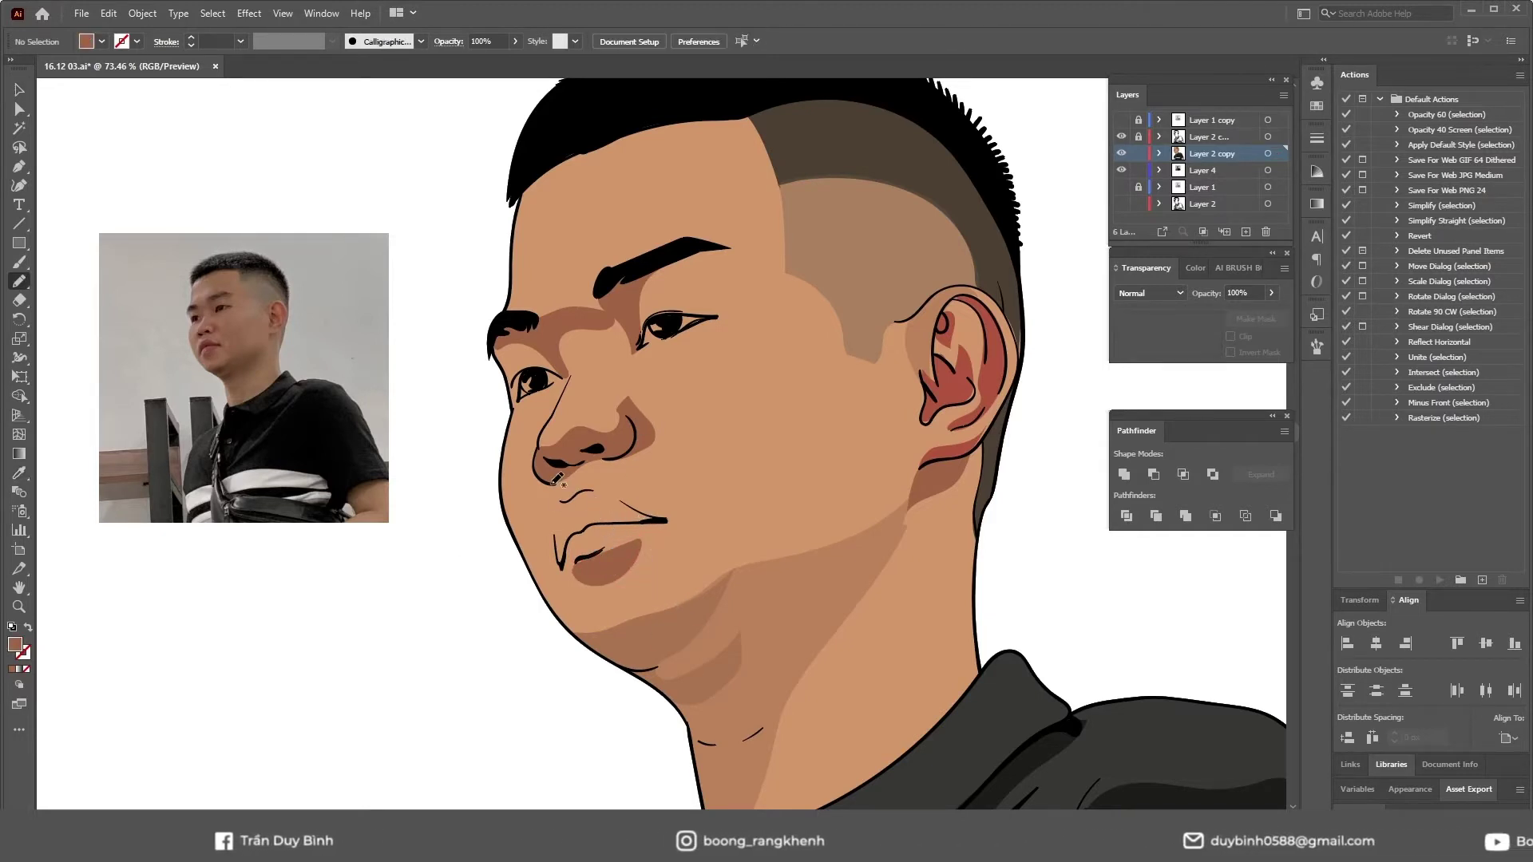
- Draw a shading shape along the left chin and fill it with a darker skin shade
left_click_drag(553, 483, 562, 530)
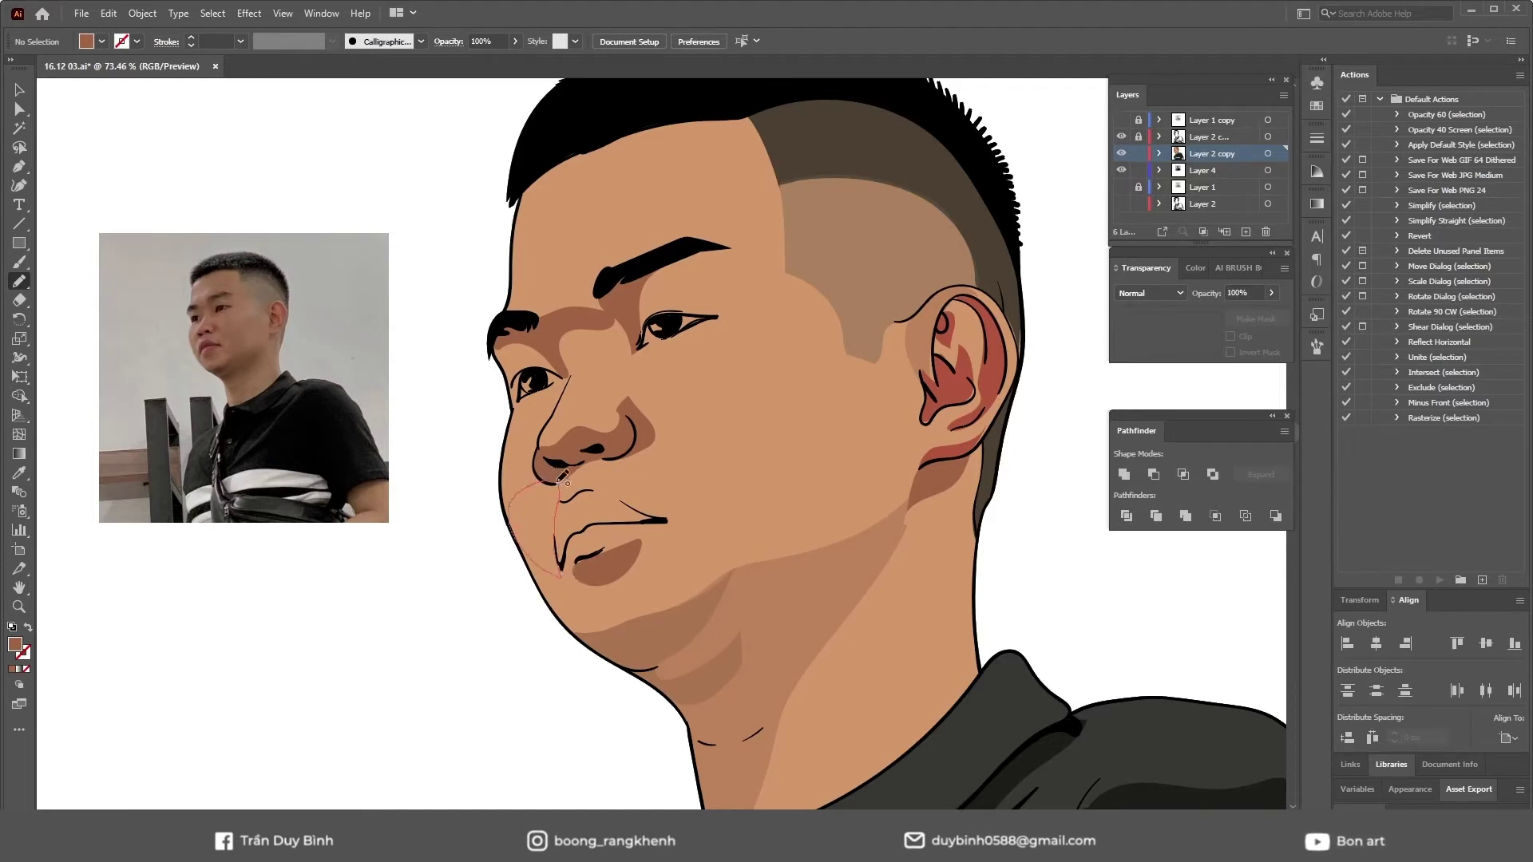
key("i")
left_click(520, 643)
scroll(537, 519, "up", 1)
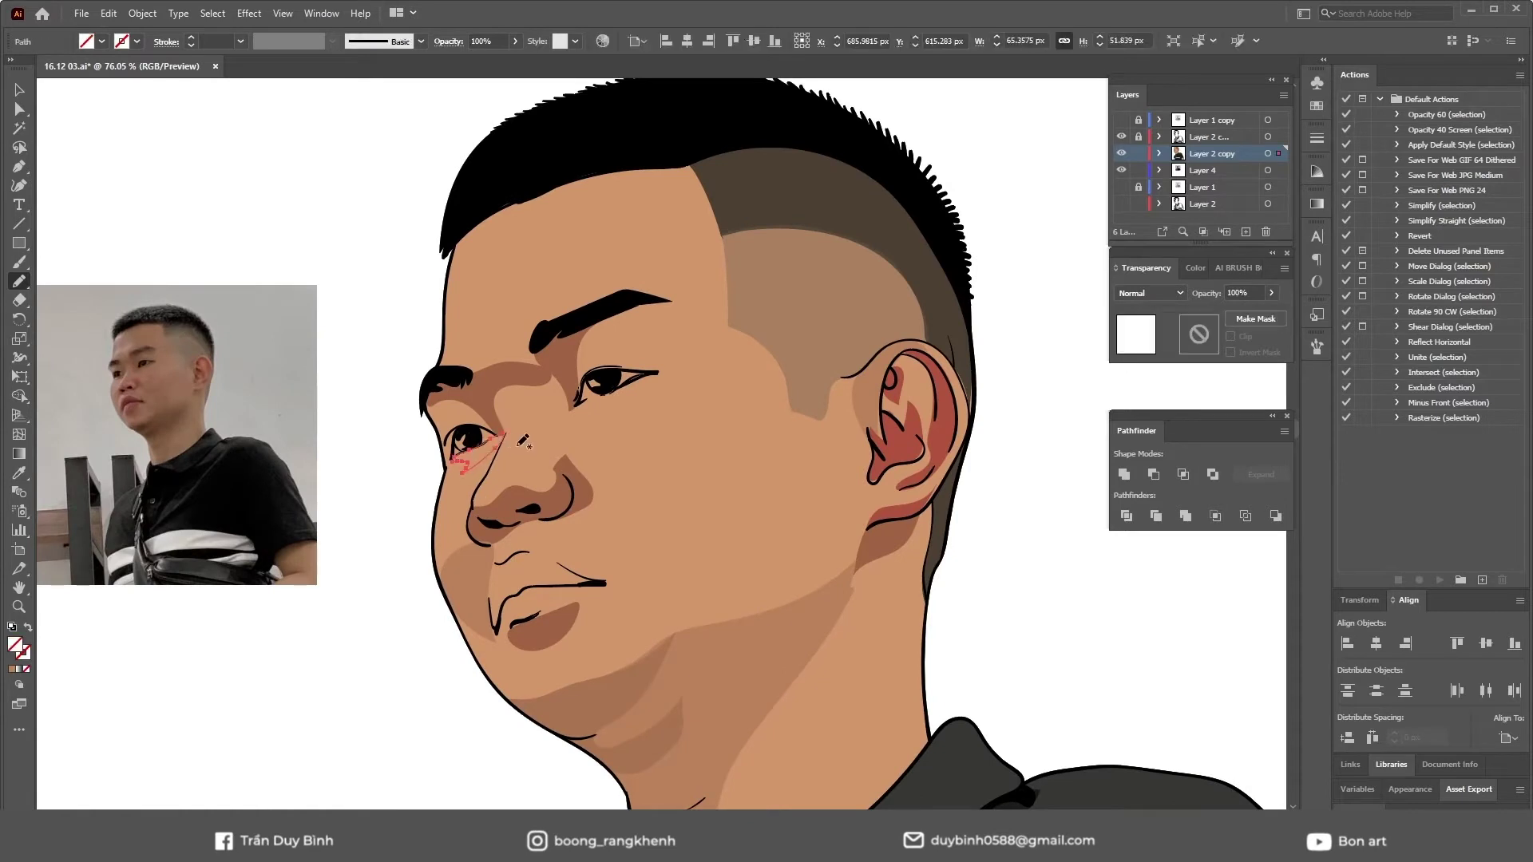
scroll(495, 495, "left", 2)
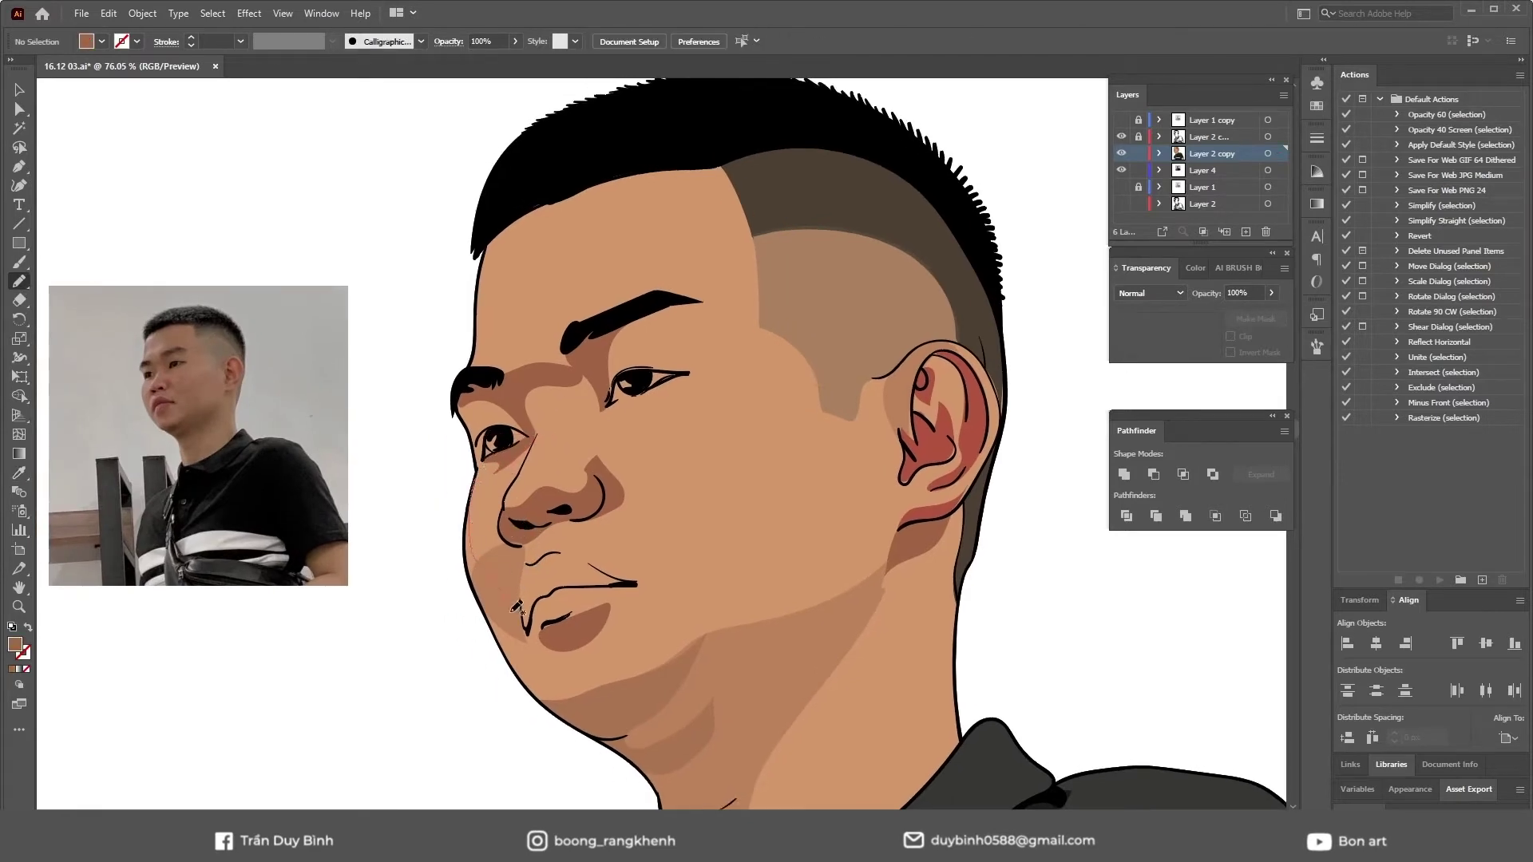
- Complete the jaw shading and add a darker tan cheek shadow running from nose to chin
left_click_drag(571, 694, 576, 704)
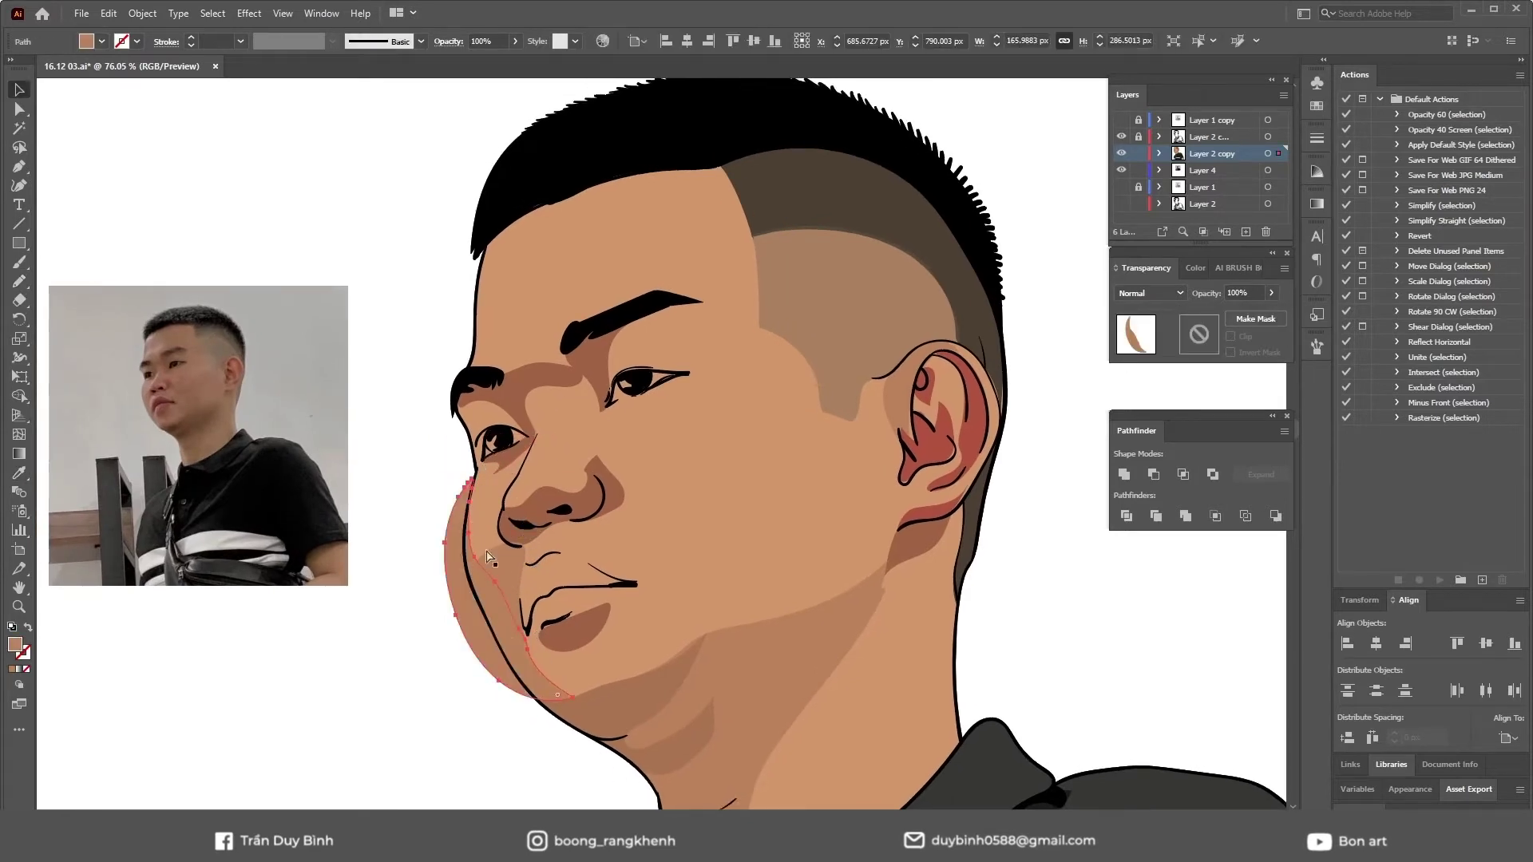
key("shift+m")
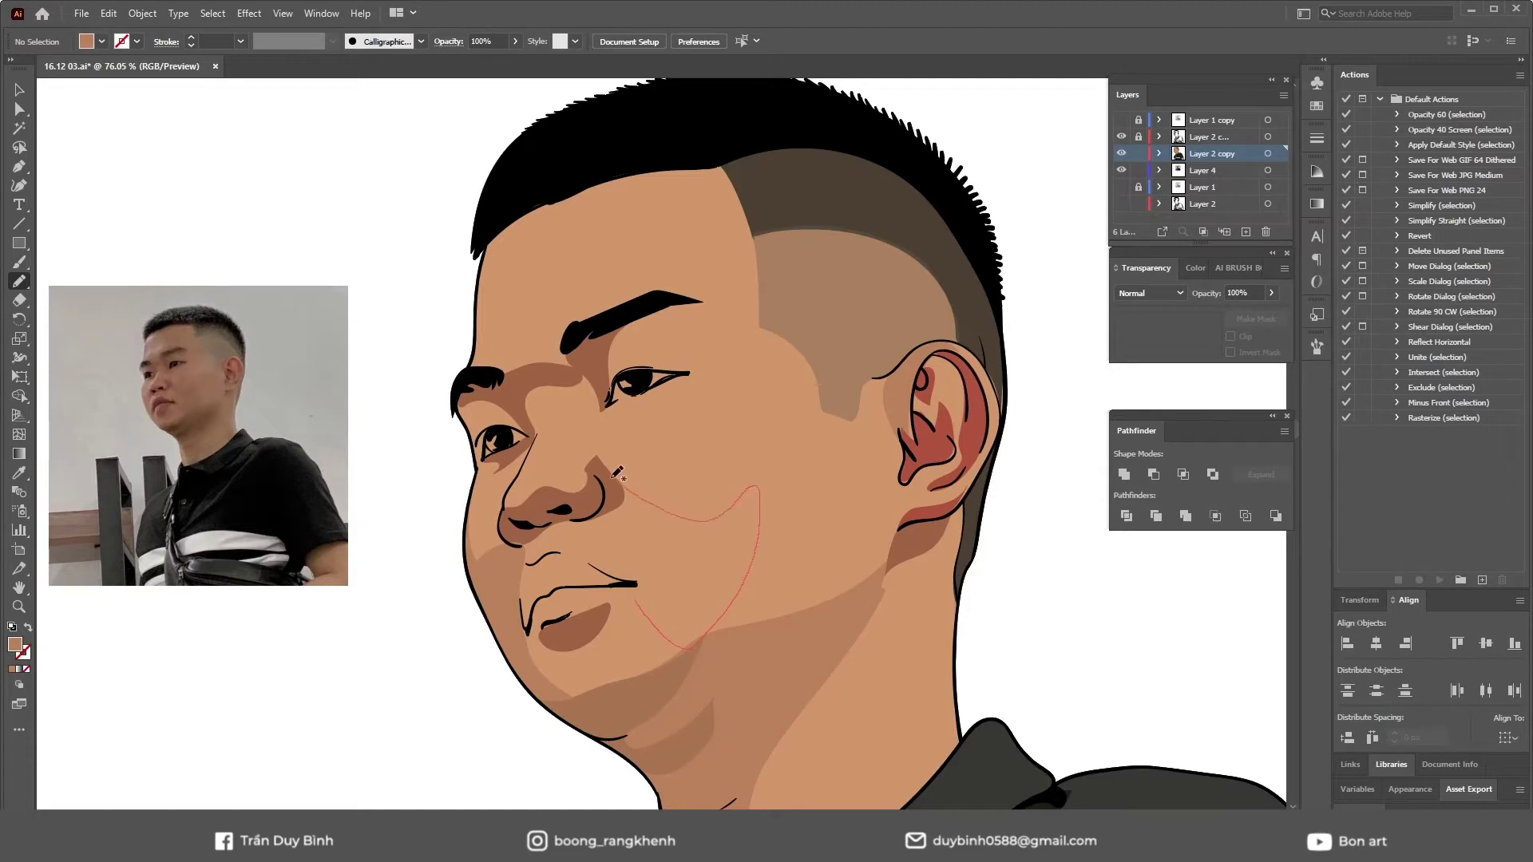
left_click_drag(617, 472, 674, 642)
key("i")
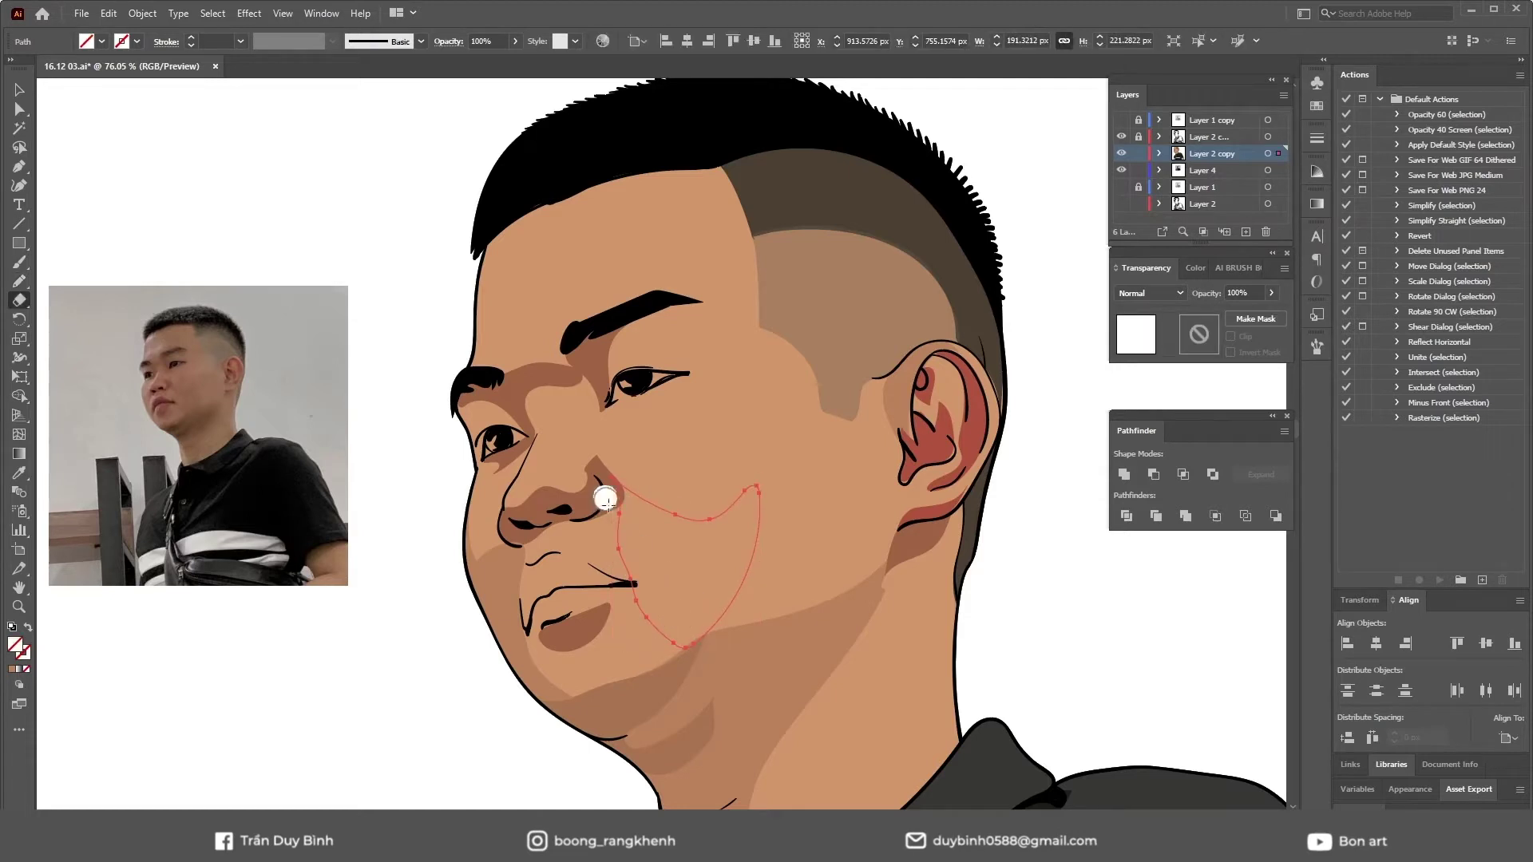
left_click(934, 581)
key("ctrl+shift+a")
scroll(938, 583, "down", 2)
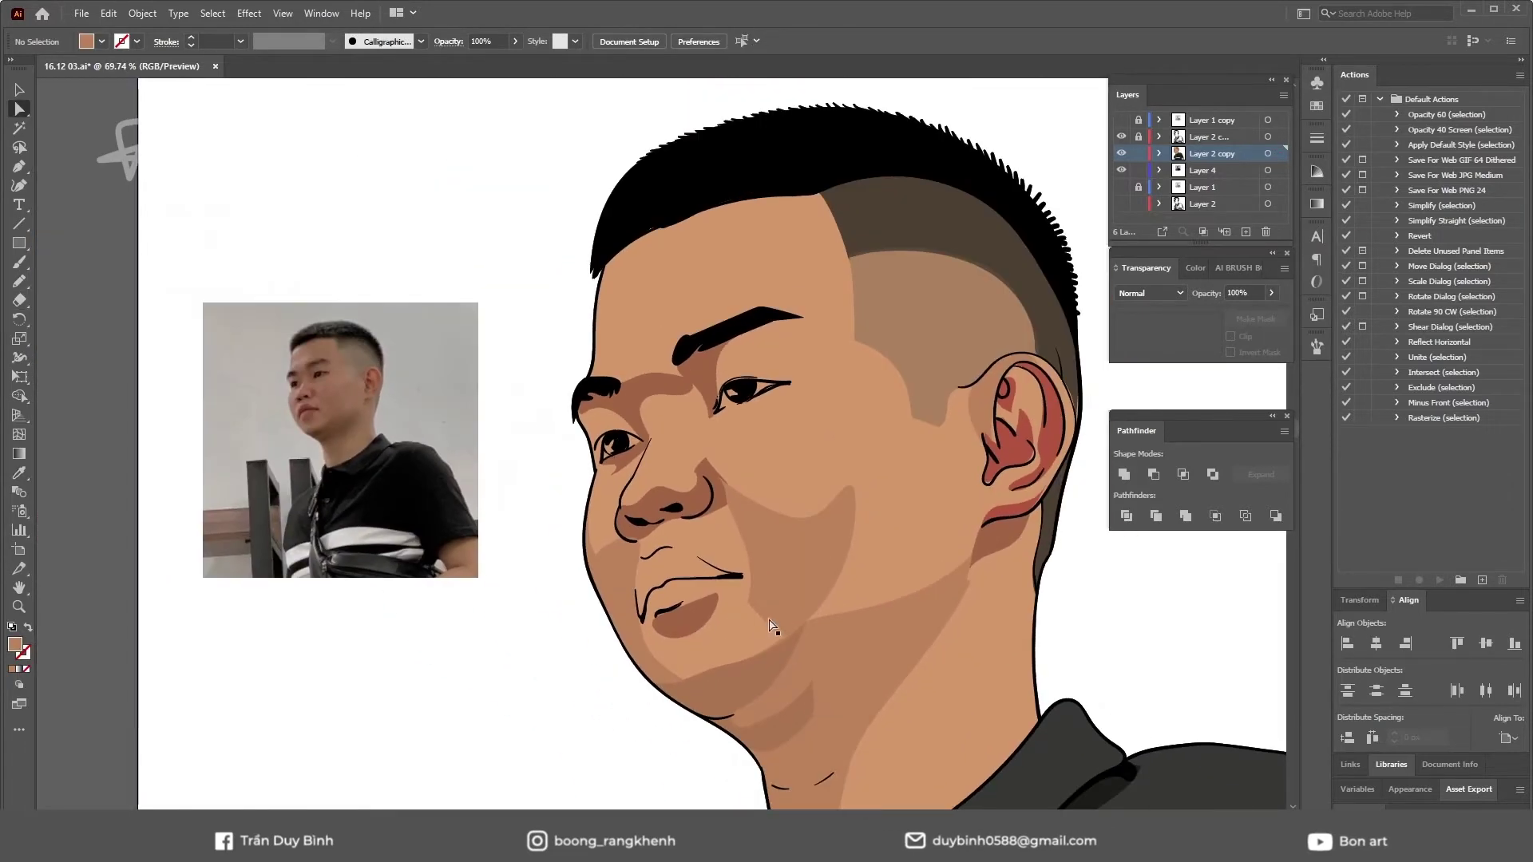
left_click(763, 620, "ctrl")
key("shift+e")
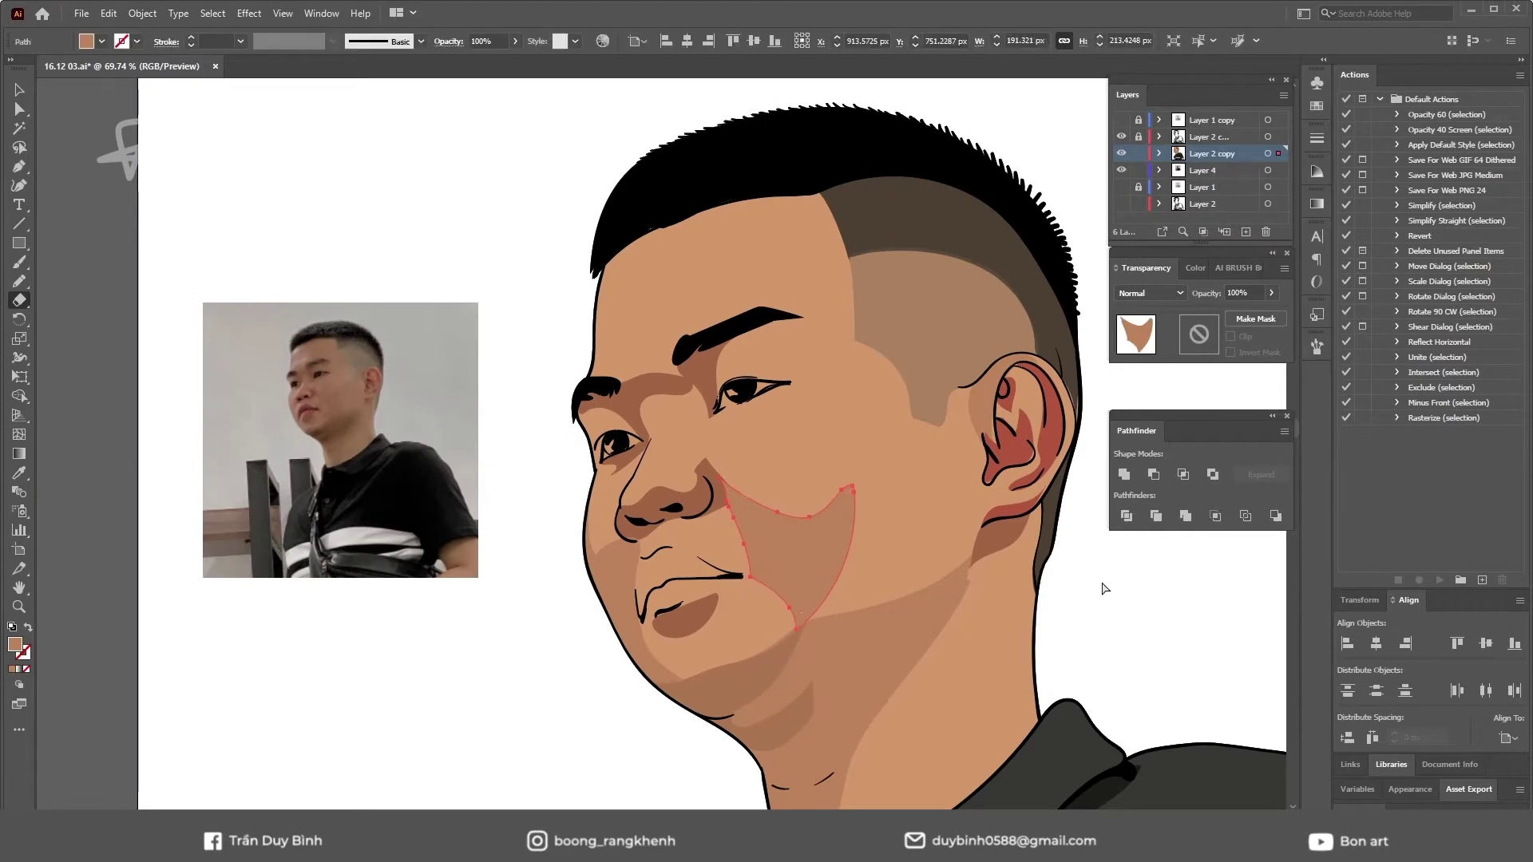
key("a")
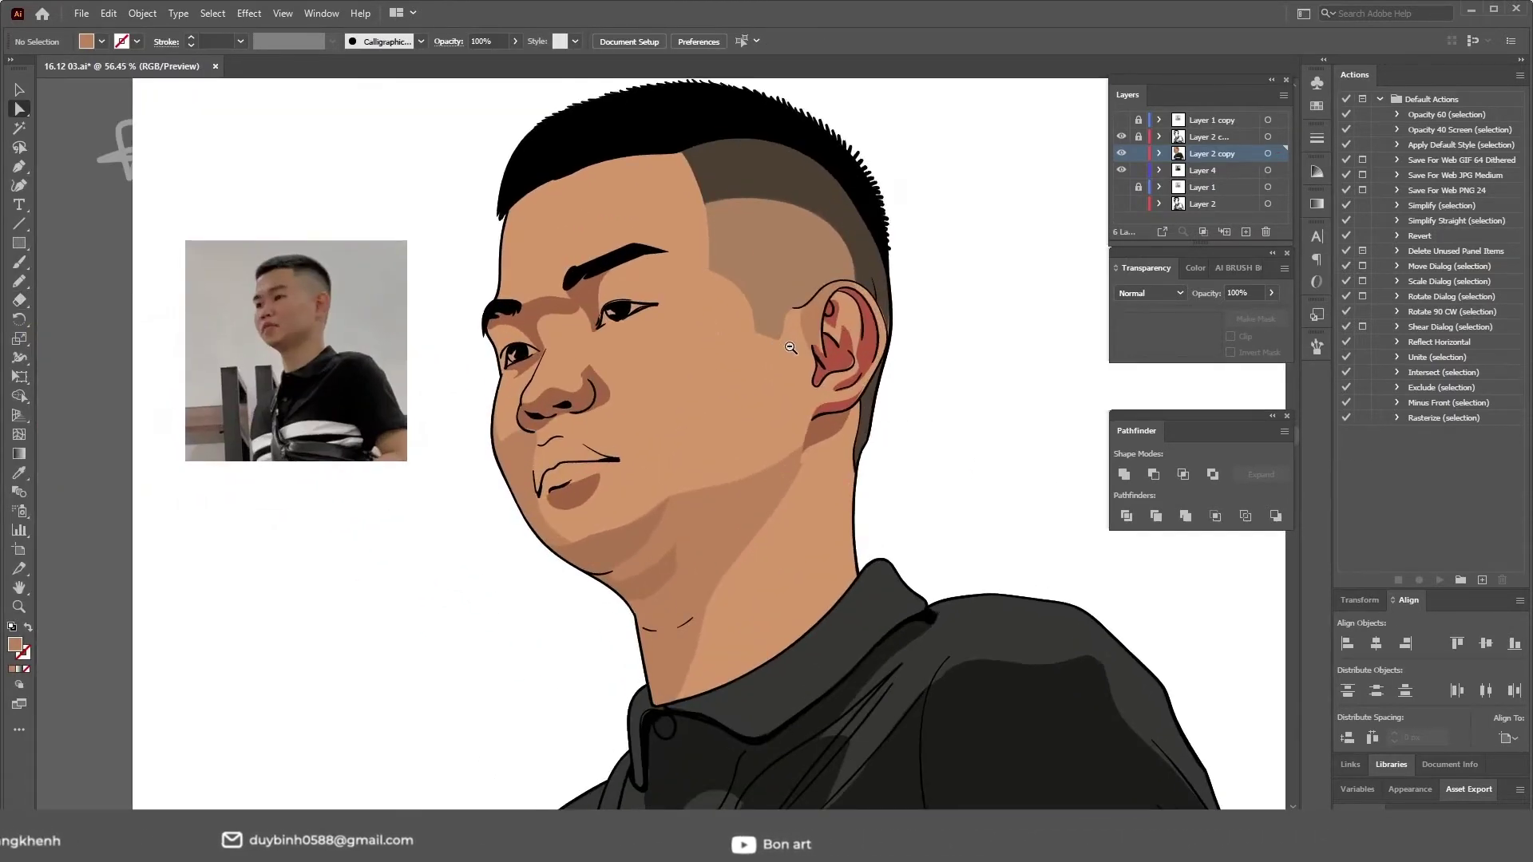
- Draw a highlight shape across the forehead and cheek with a sampled skin fill
key("n")
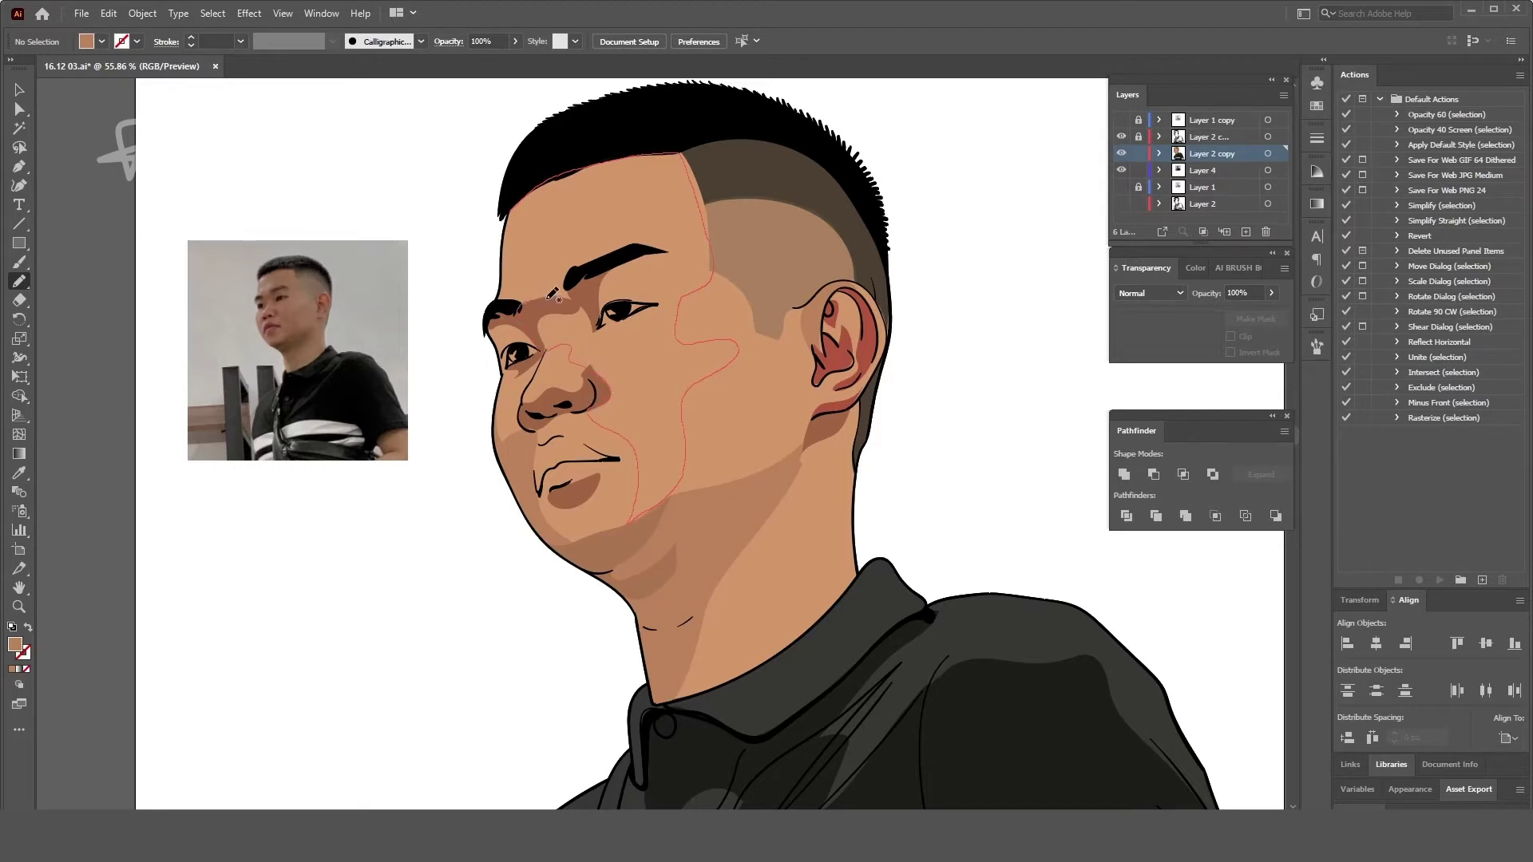
left_click_drag(515, 200, 508, 214)
key("i")
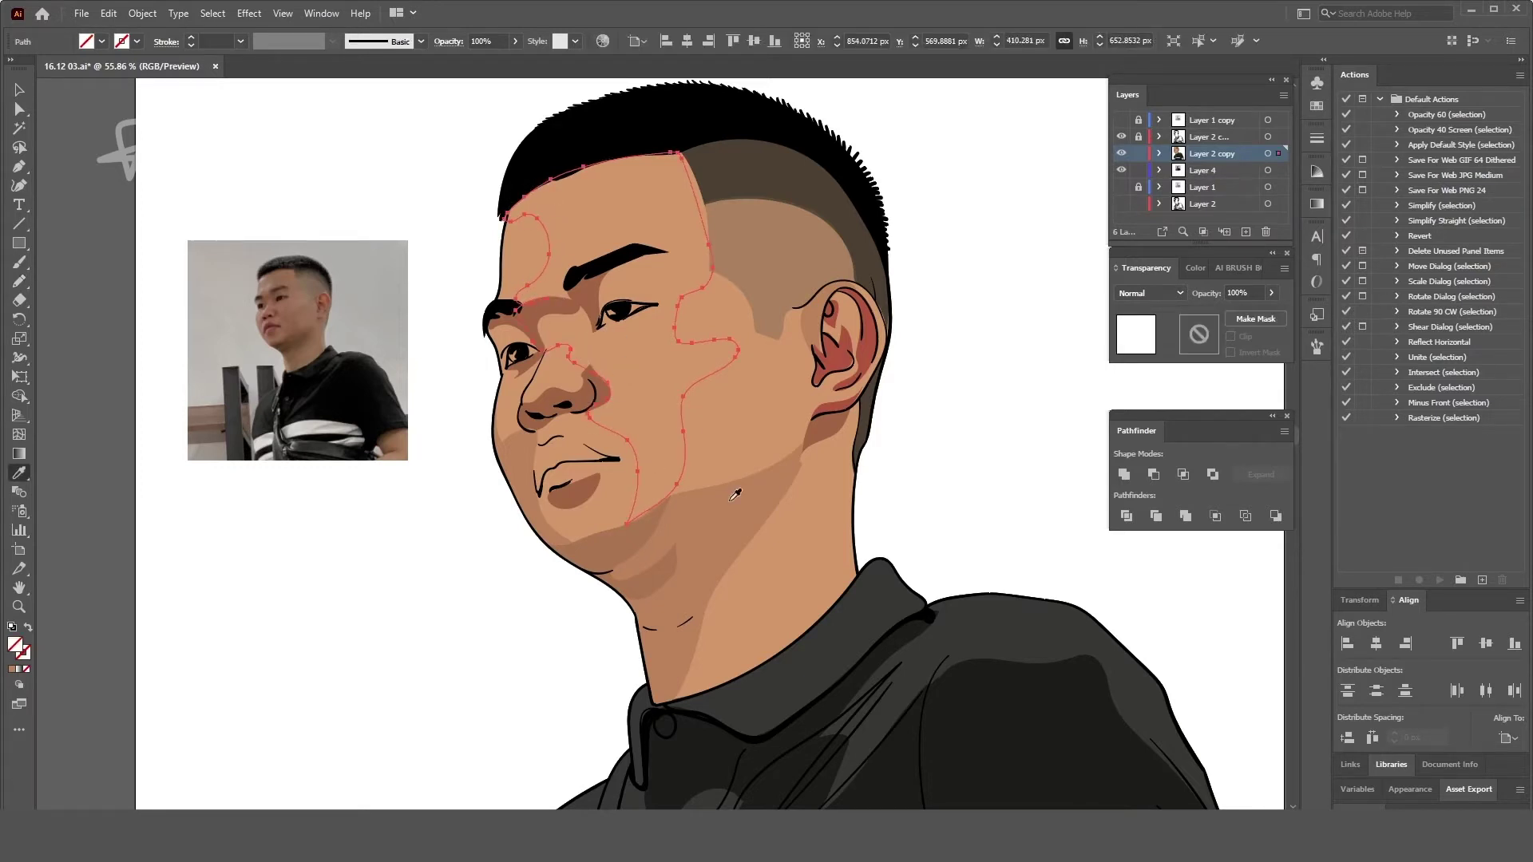
left_click(823, 423)
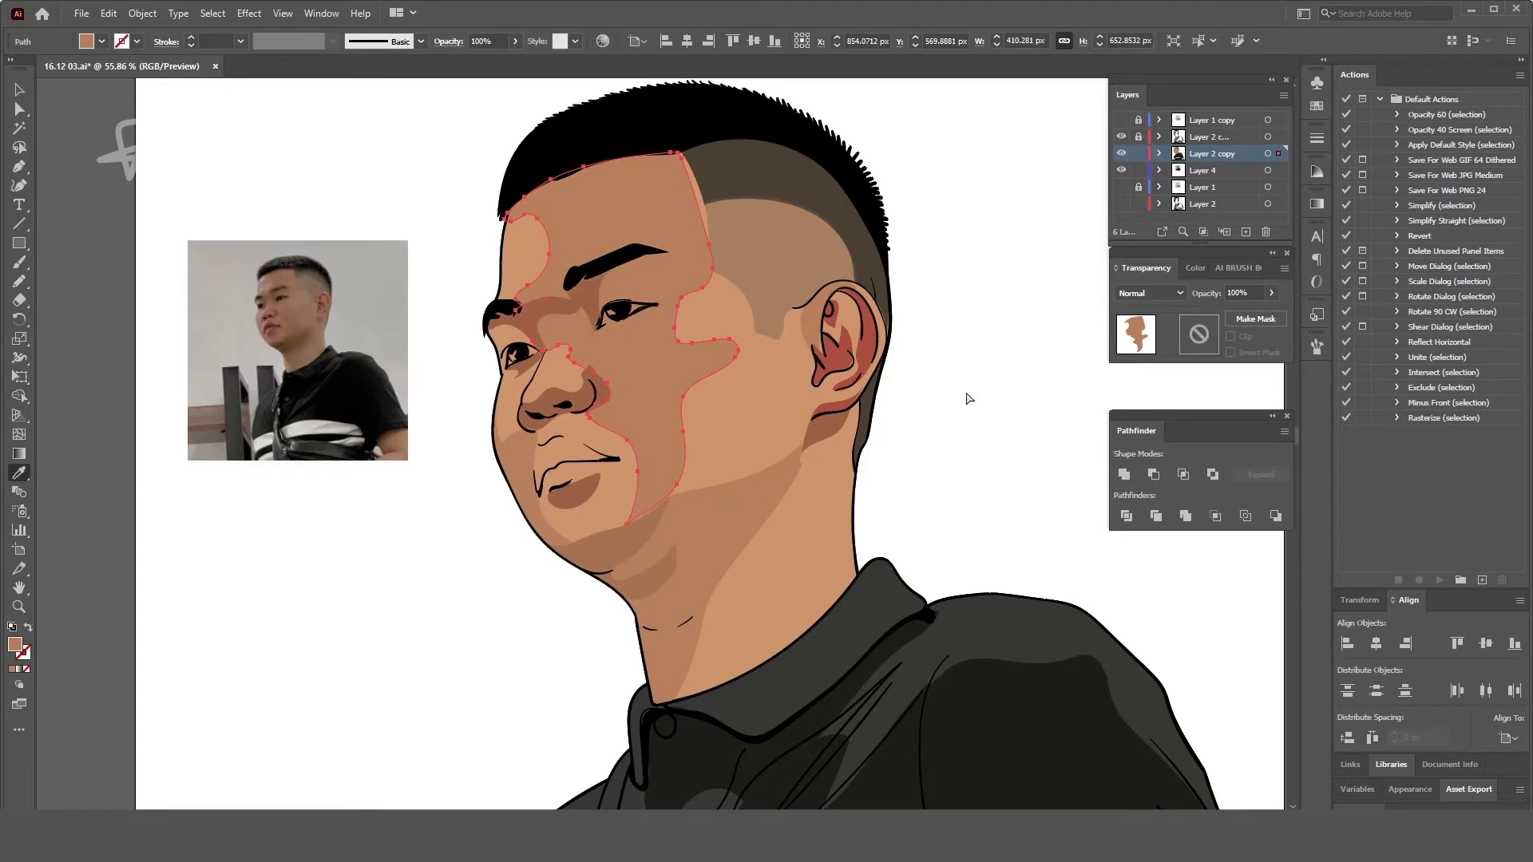
key("v")
scroll(592, 371, "up", 1)
left_click(519, 272)
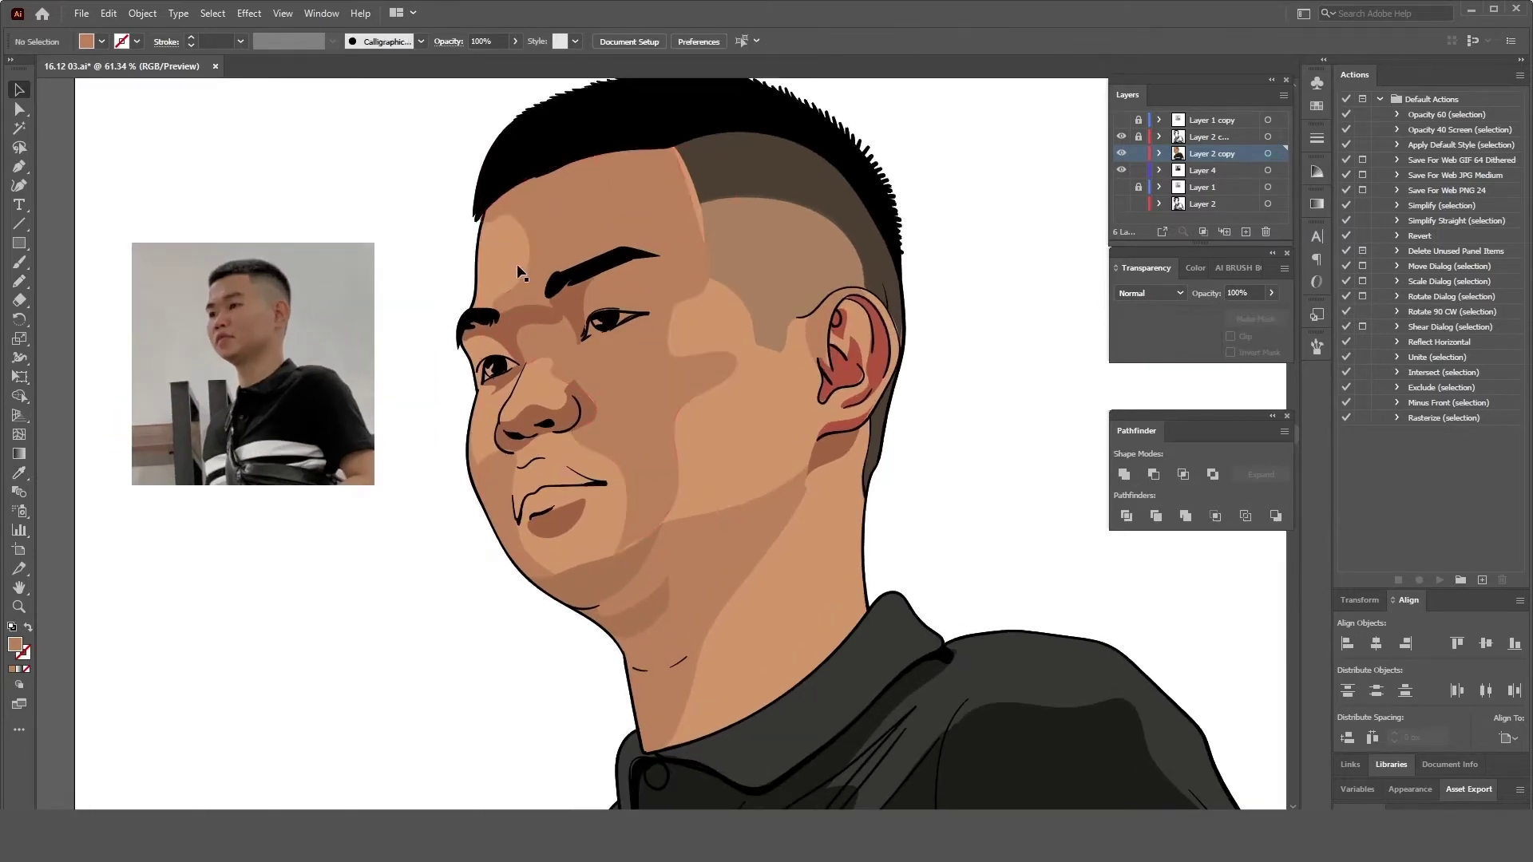
scroll(512, 639, "down", 1)
- Outline the lips and fill them with a dark red sampled from the reference photo
key("a")
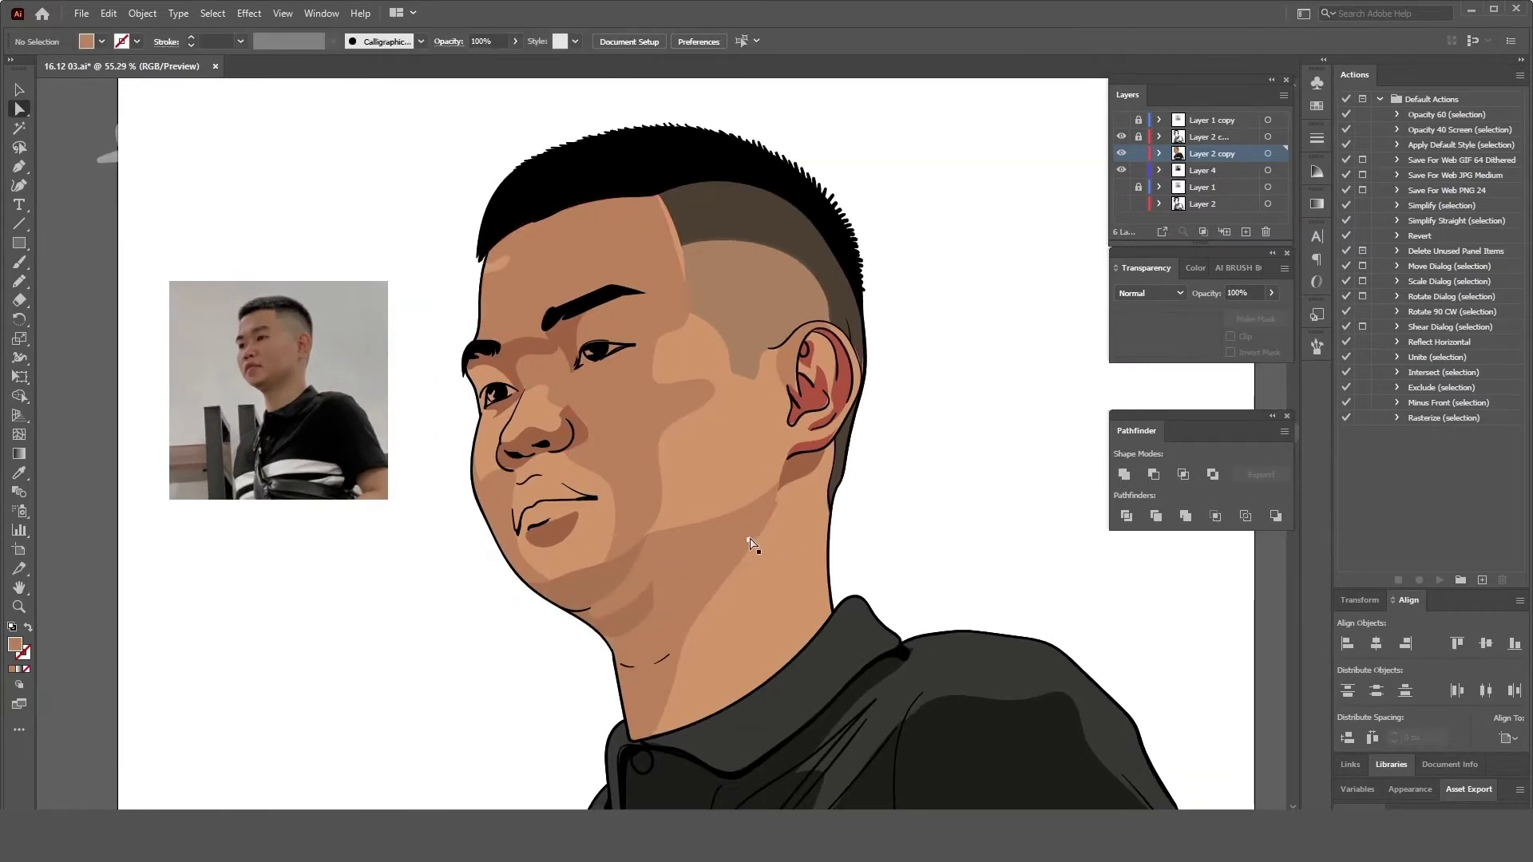
scroll(568, 511, "up", 1)
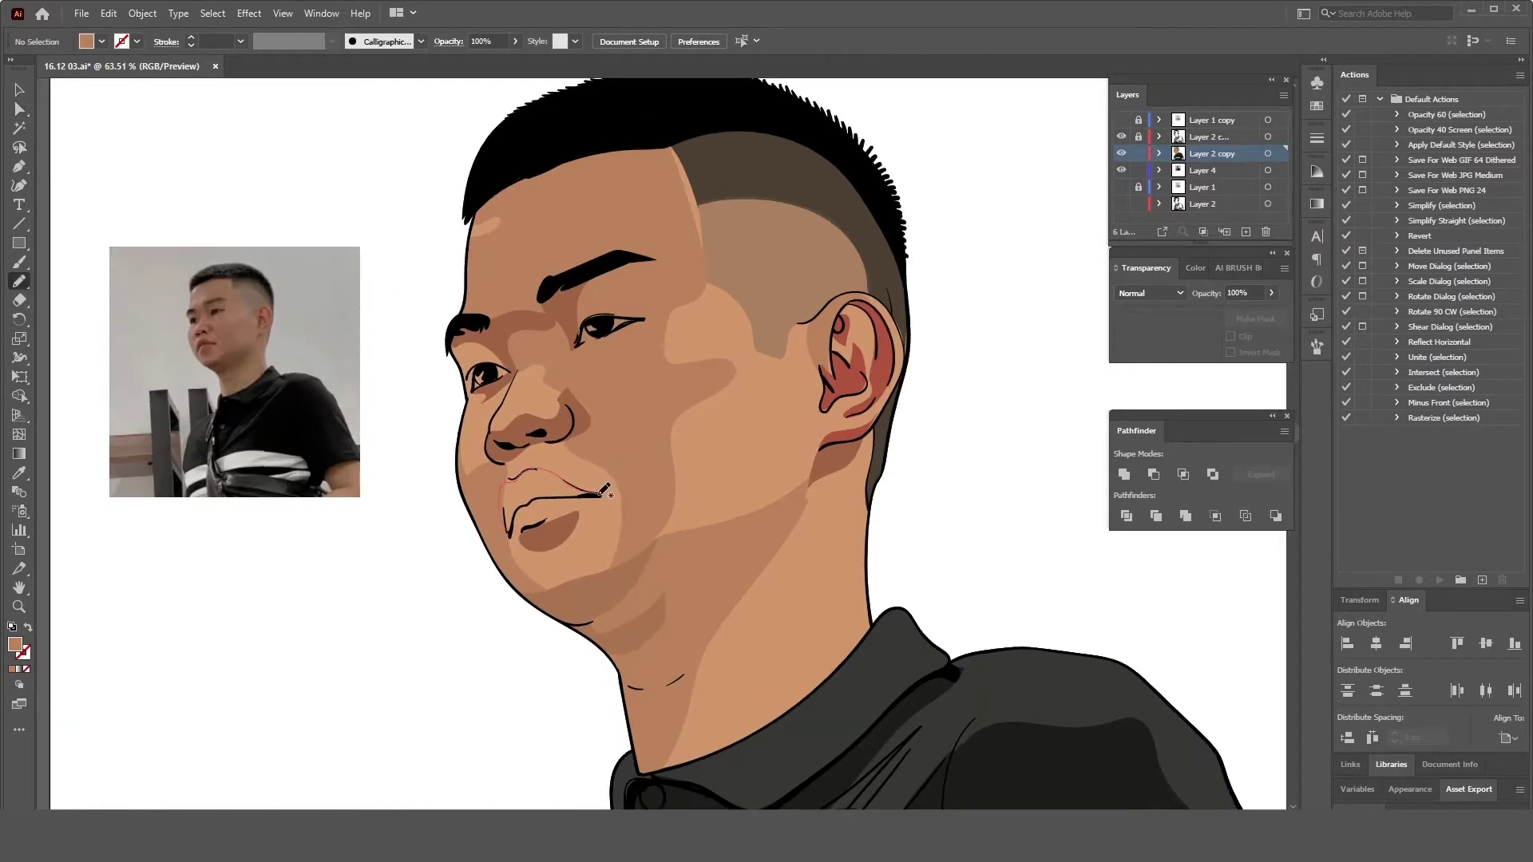
left_click_drag(545, 519, 512, 533)
key("i")
left_click(206, 340)
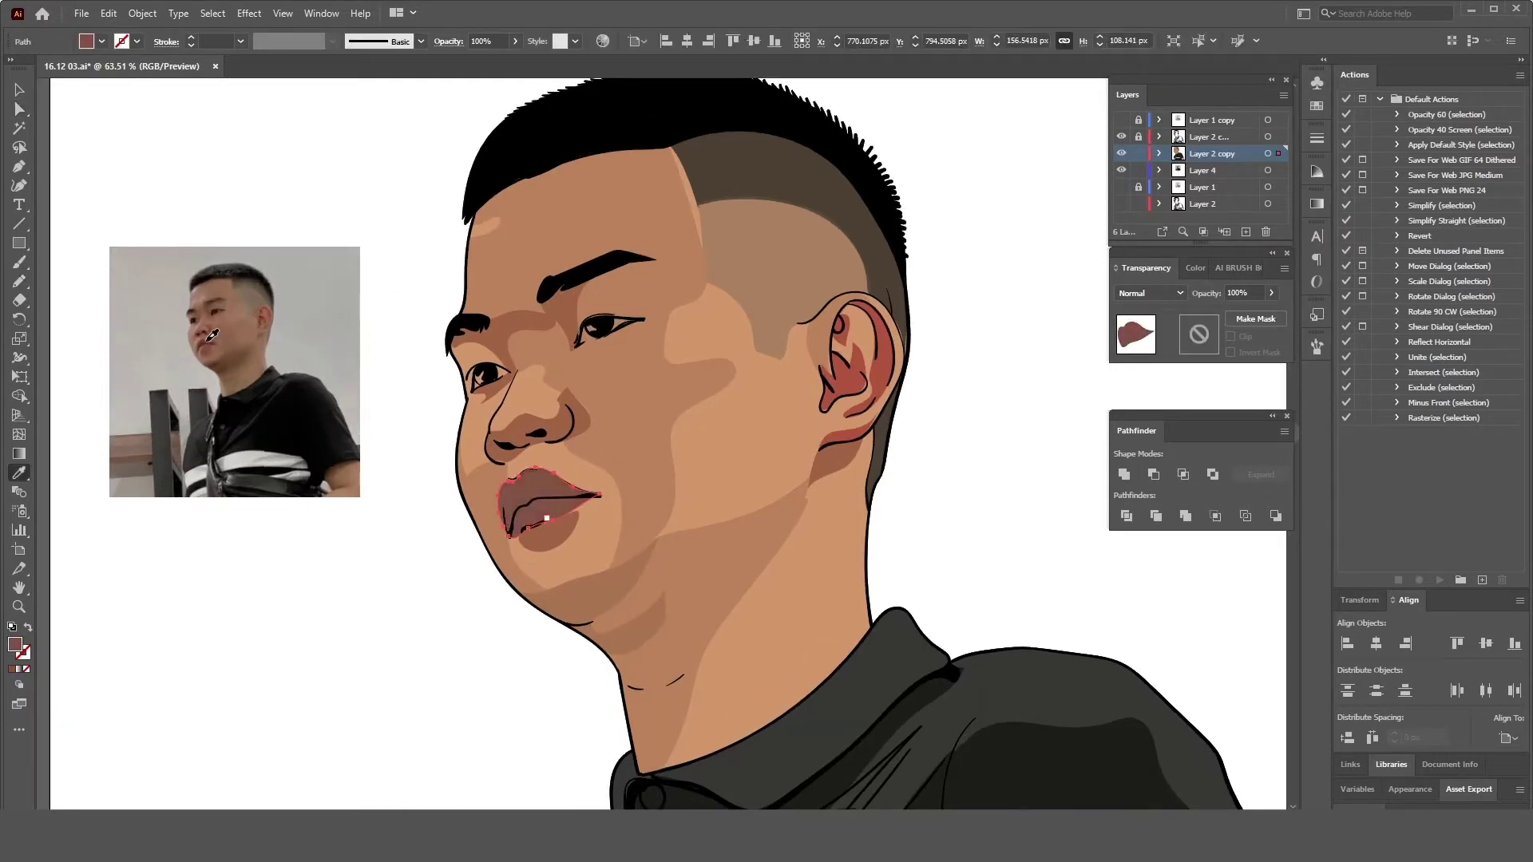
left_click(206, 340)
key("ctrl+shift+a")
scroll(442, 606, "down", 2)
scroll(613, 523, "down", 2)
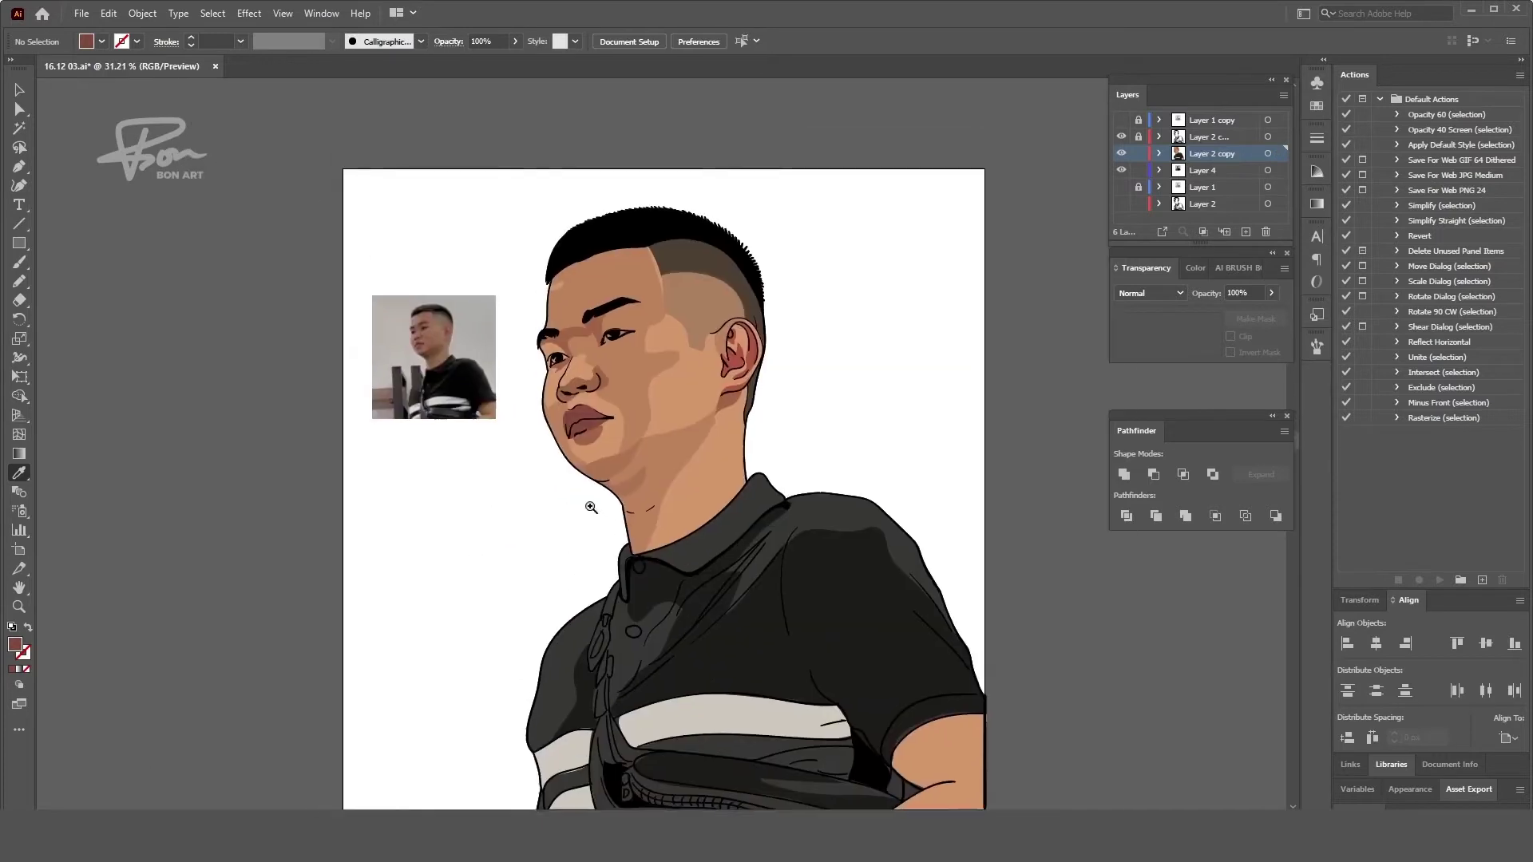
scroll(695, 482, "up", 3)
scroll(695, 482, "up", 1)
- Reshape the face highlight's edge near the temple
key("p")
left_click(671, 367, "ctrl")
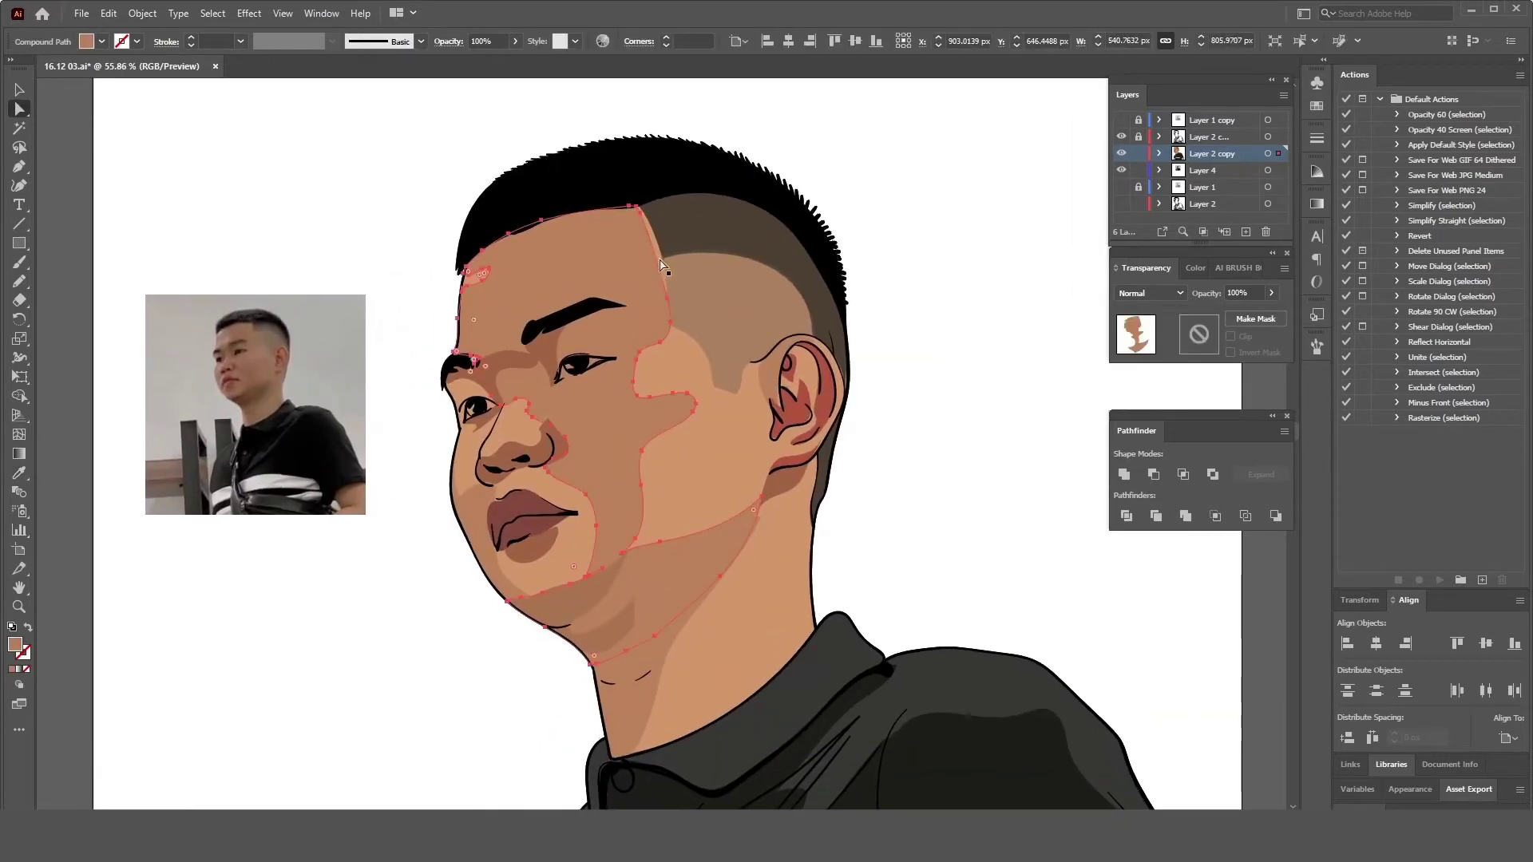
left_click_drag(657, 264, 661, 252)
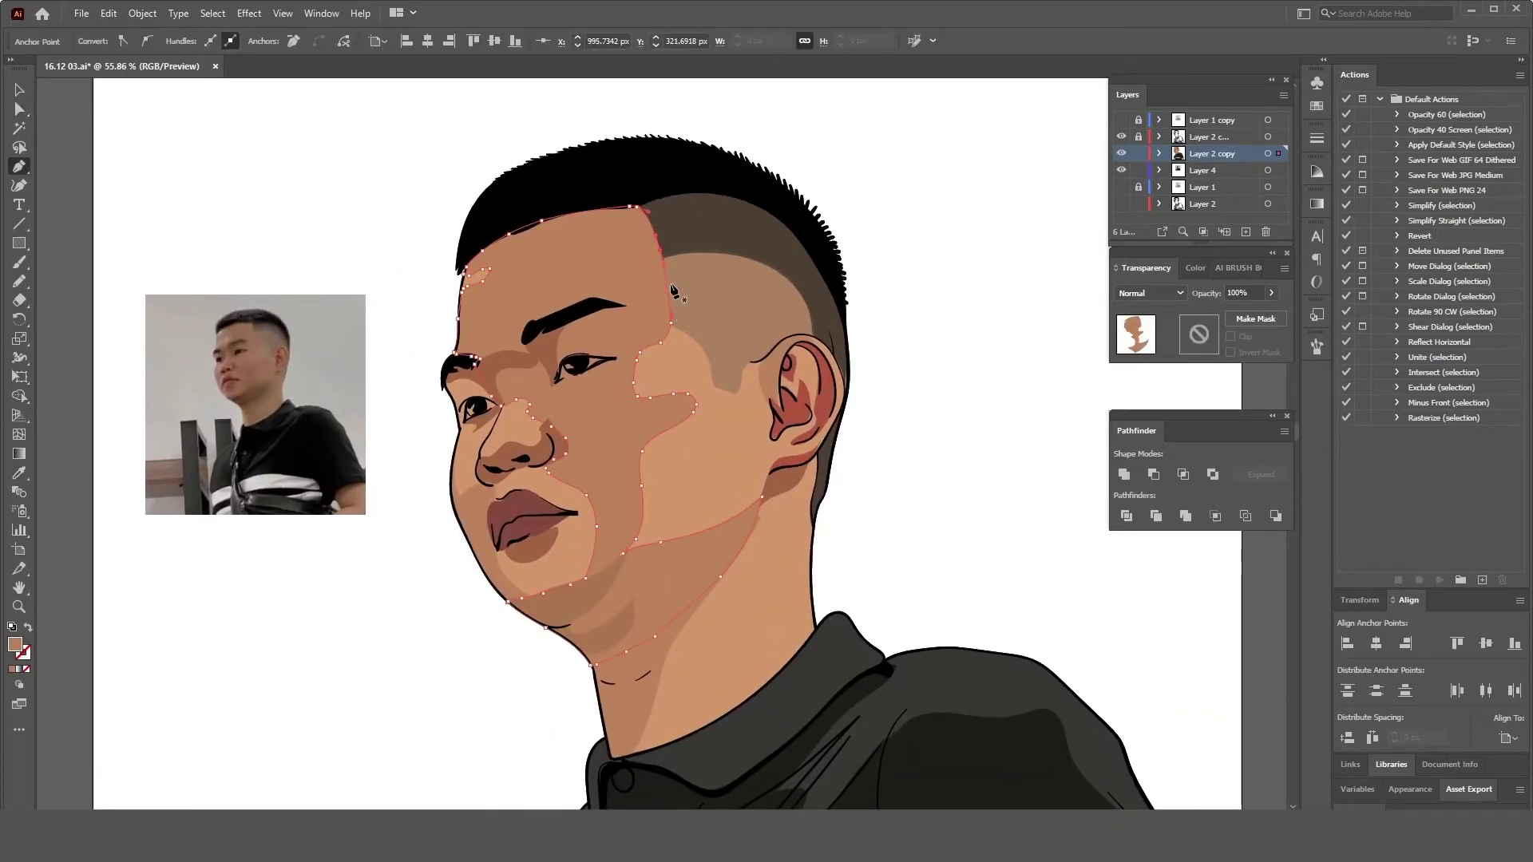
key("ctrl+shift+a")
scroll(818, 435, "up", 1)
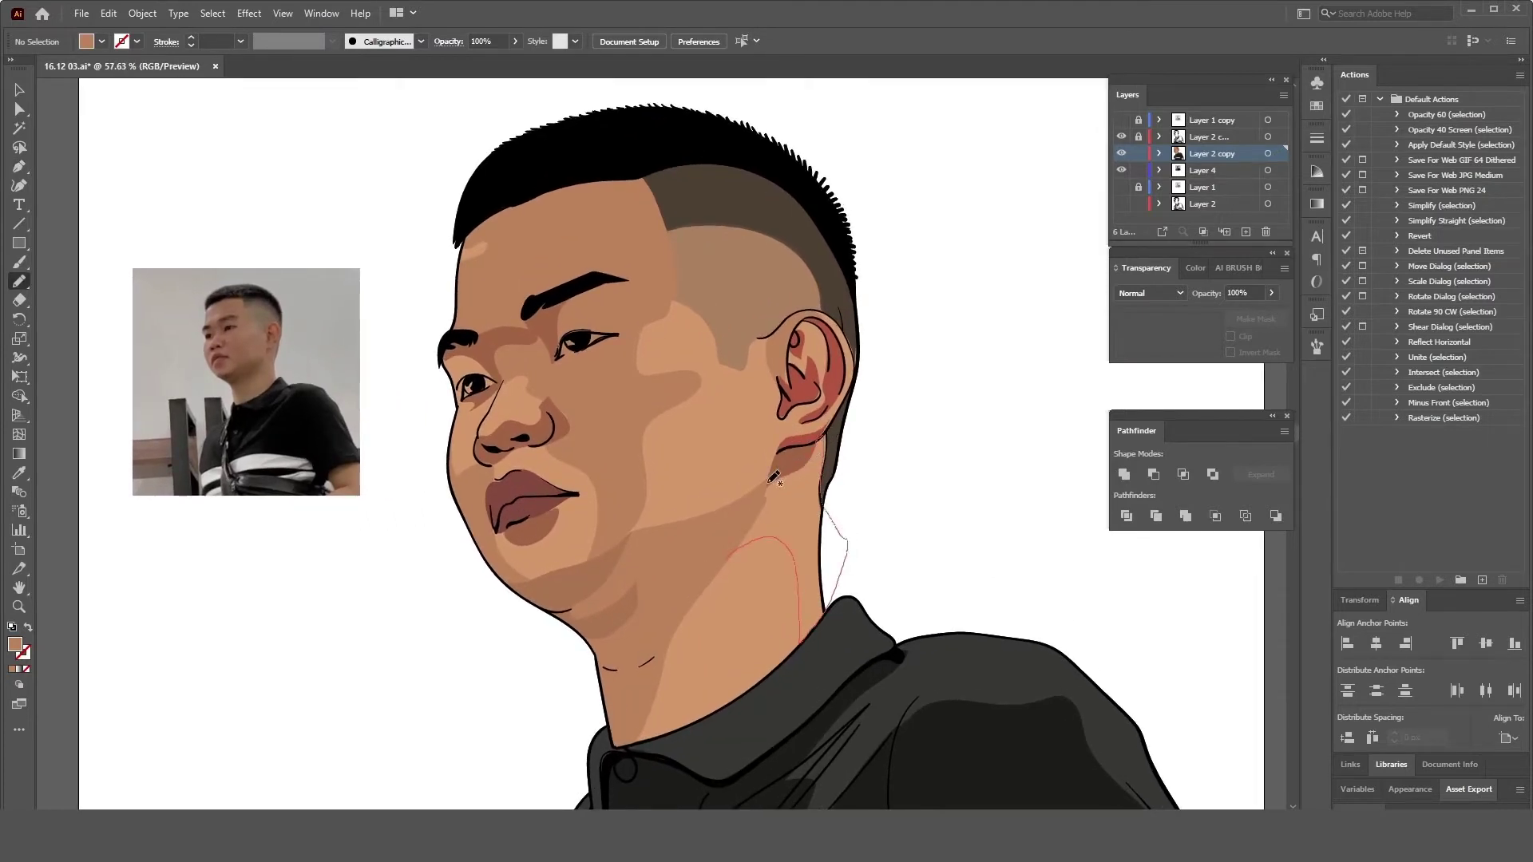
- Draw a shadow stroke along the neck and adjust its fill colour
key("ctrl+a")
key("shift+m")
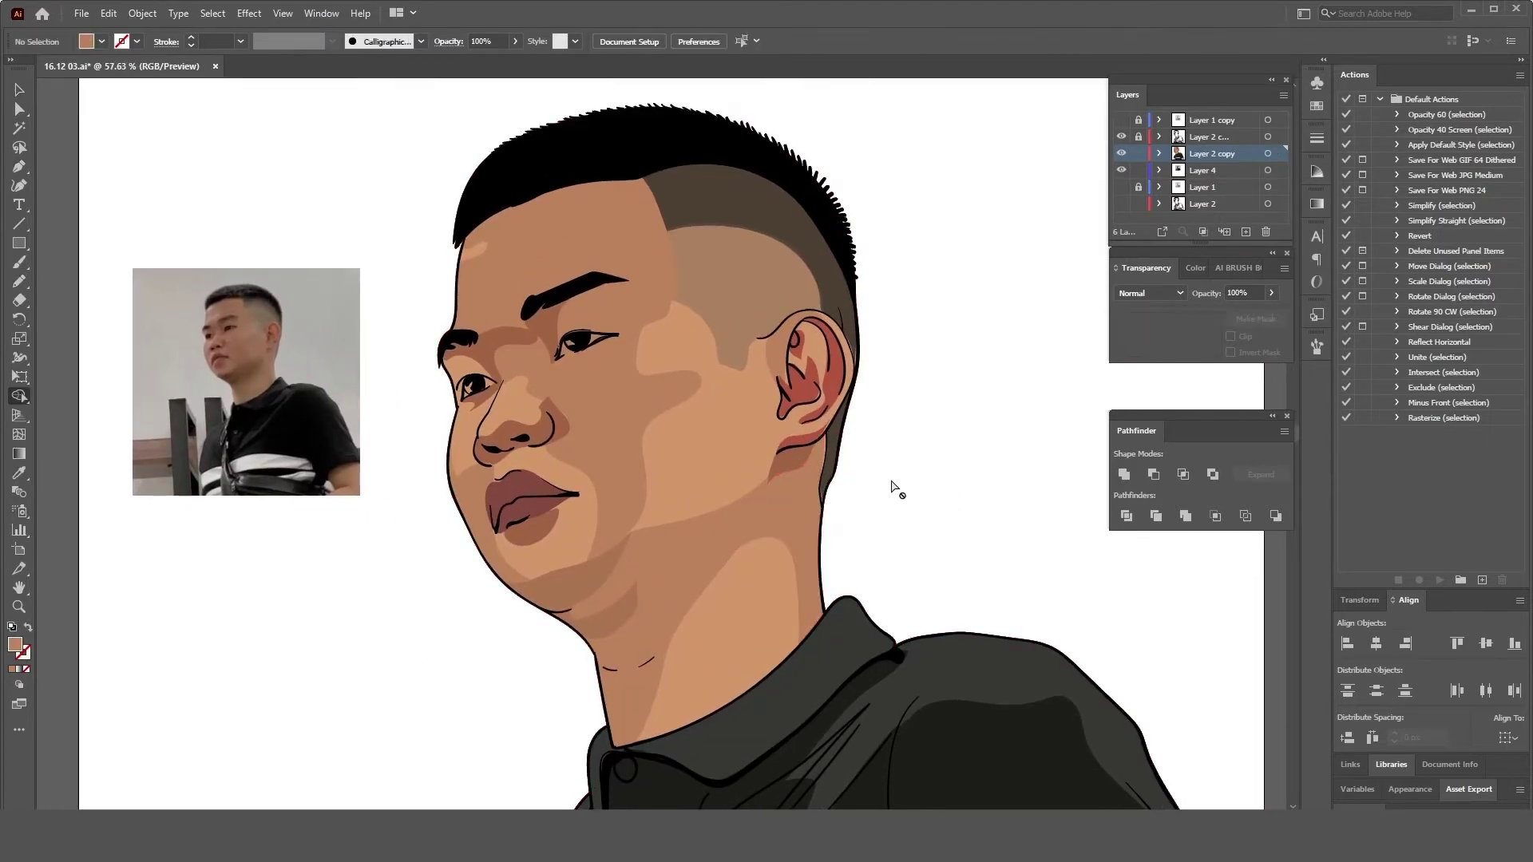
scroll(893, 486, "up", 1)
key("v")
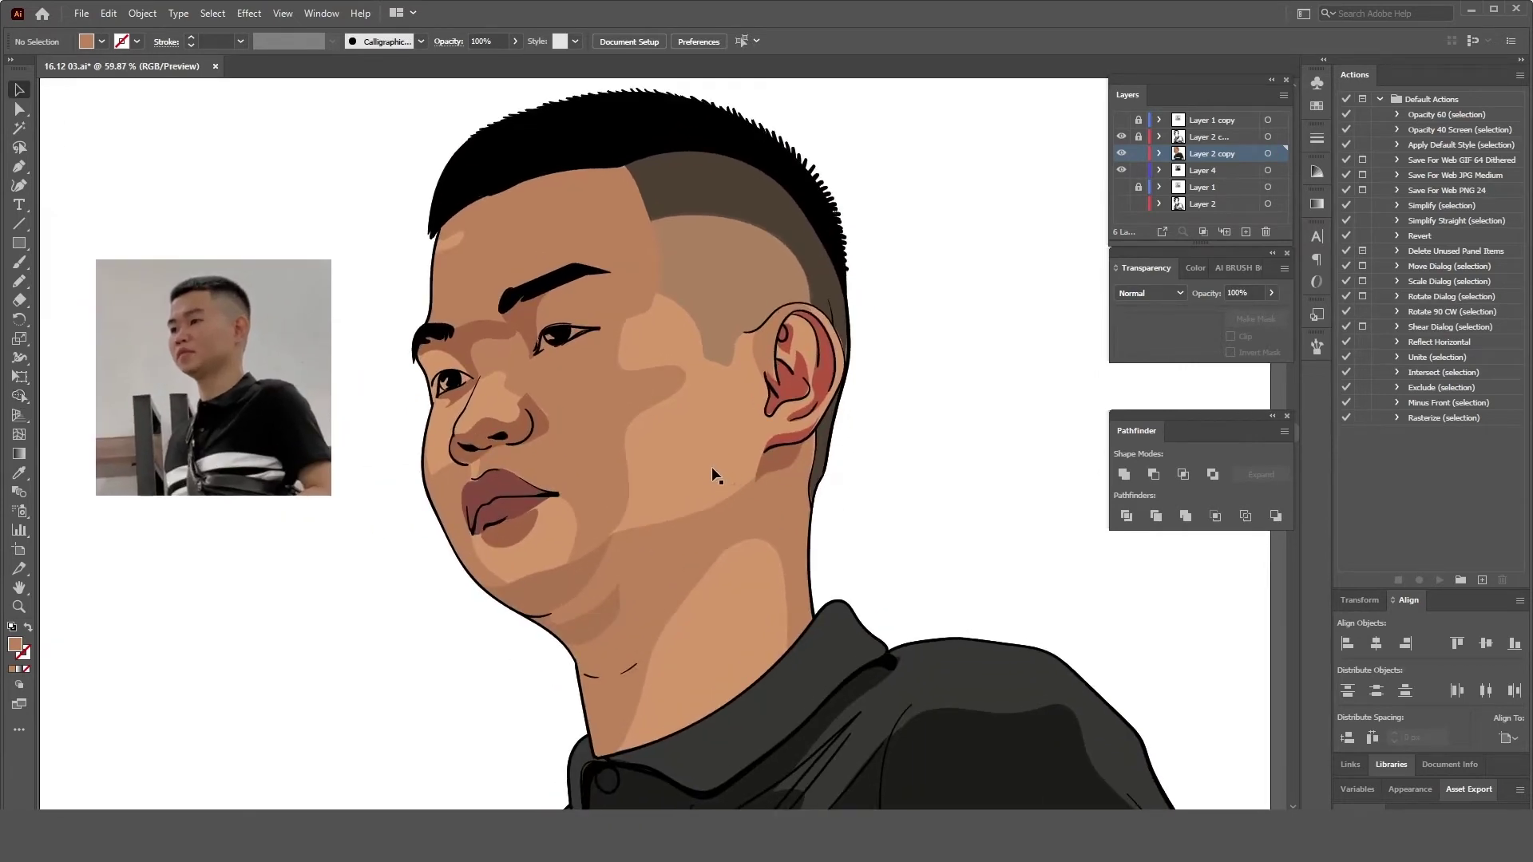
left_click_drag(827, 433, 844, 377)
key("i")
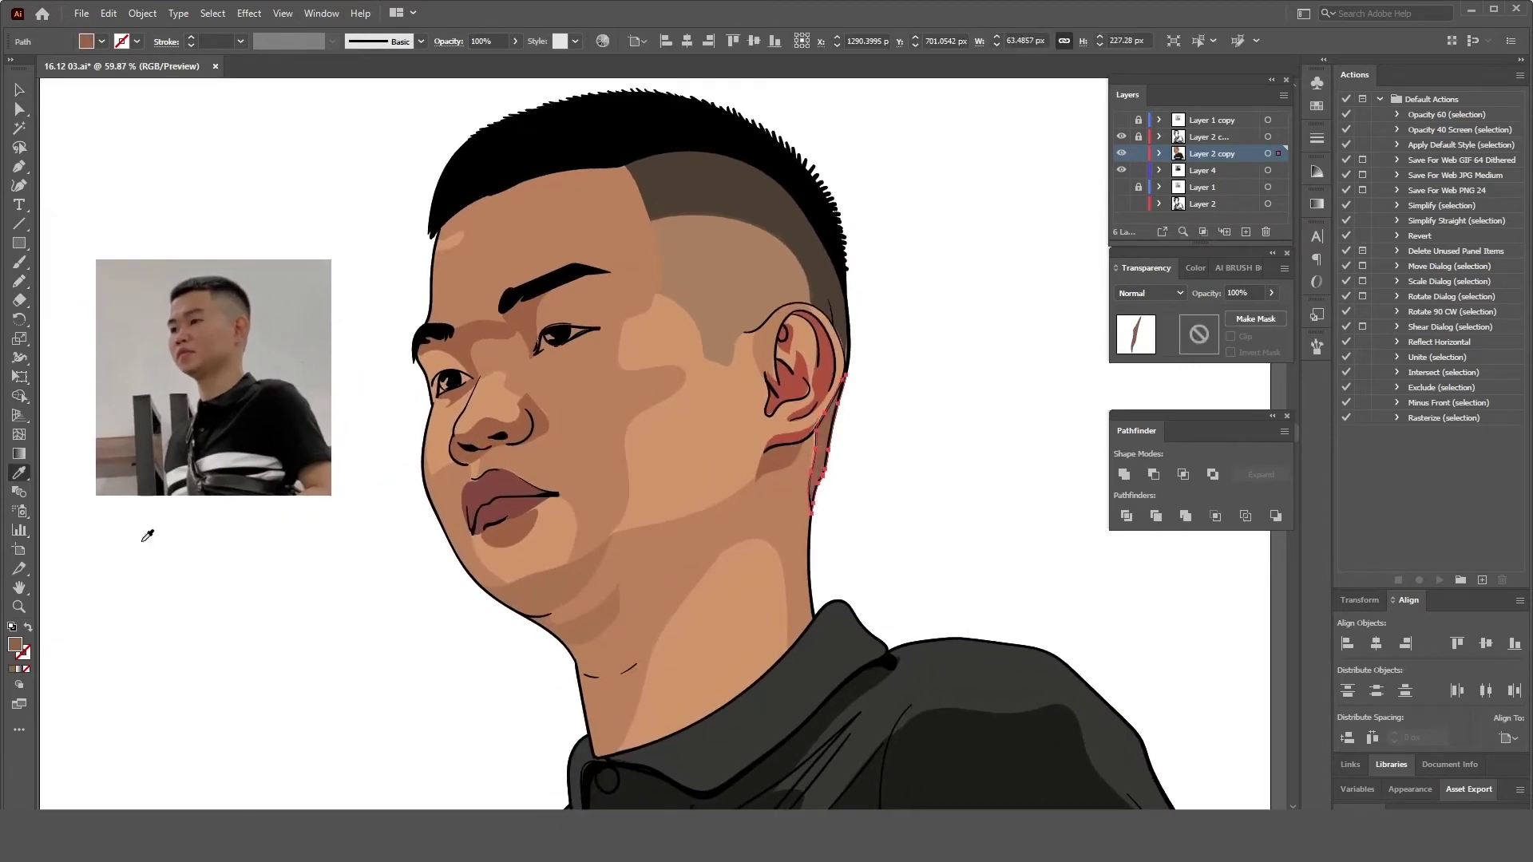
double_click(14, 644)
key("Return")
key("ctrl+shift+a")
scroll(938, 479, "up", 1)
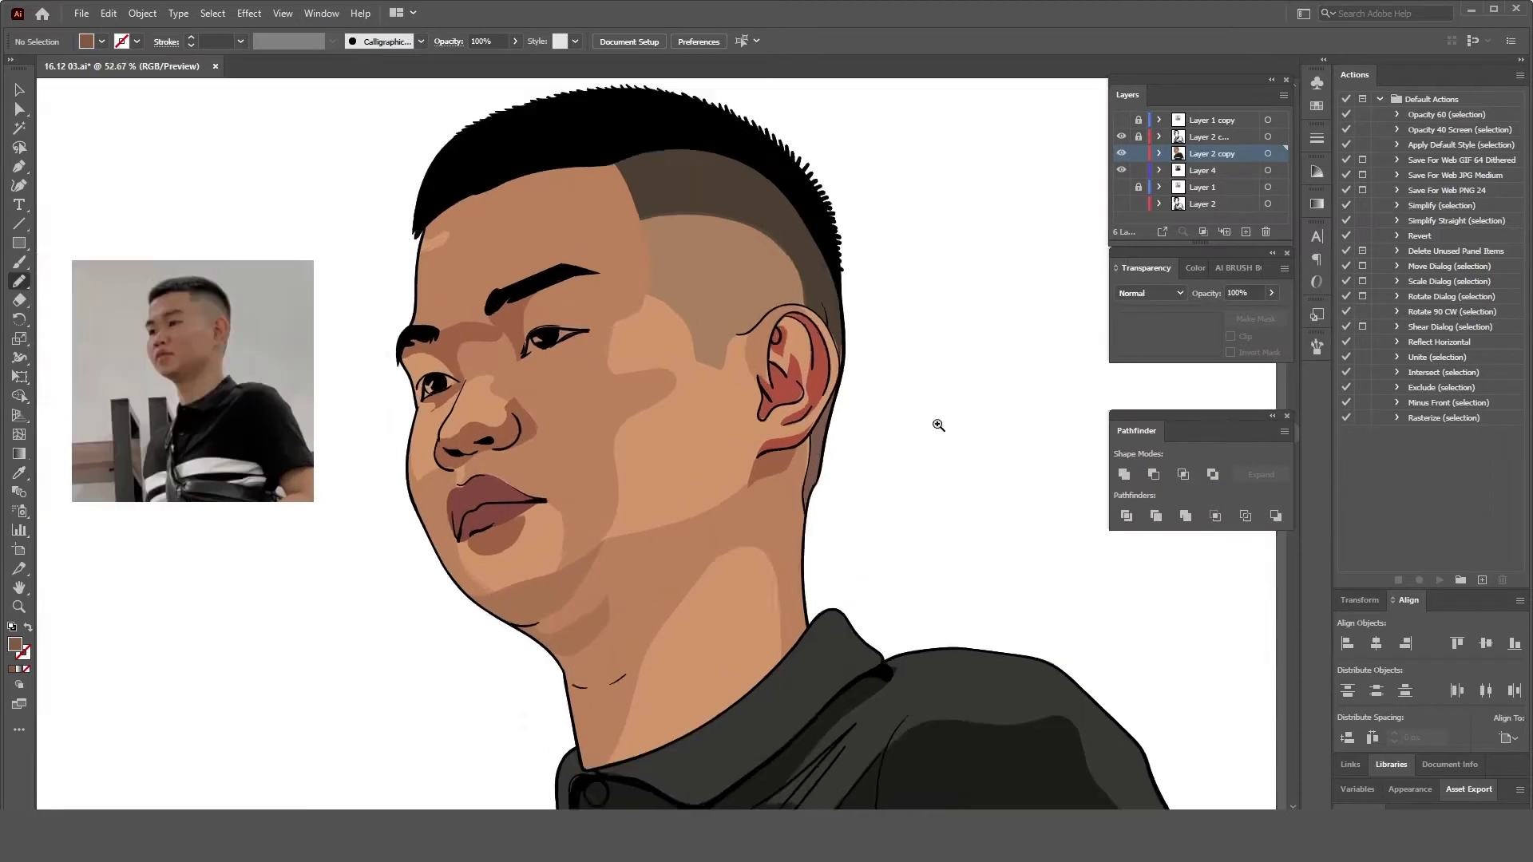
- Draw a shading shape around the ear and send it behind the inner-ear shading
key("n")
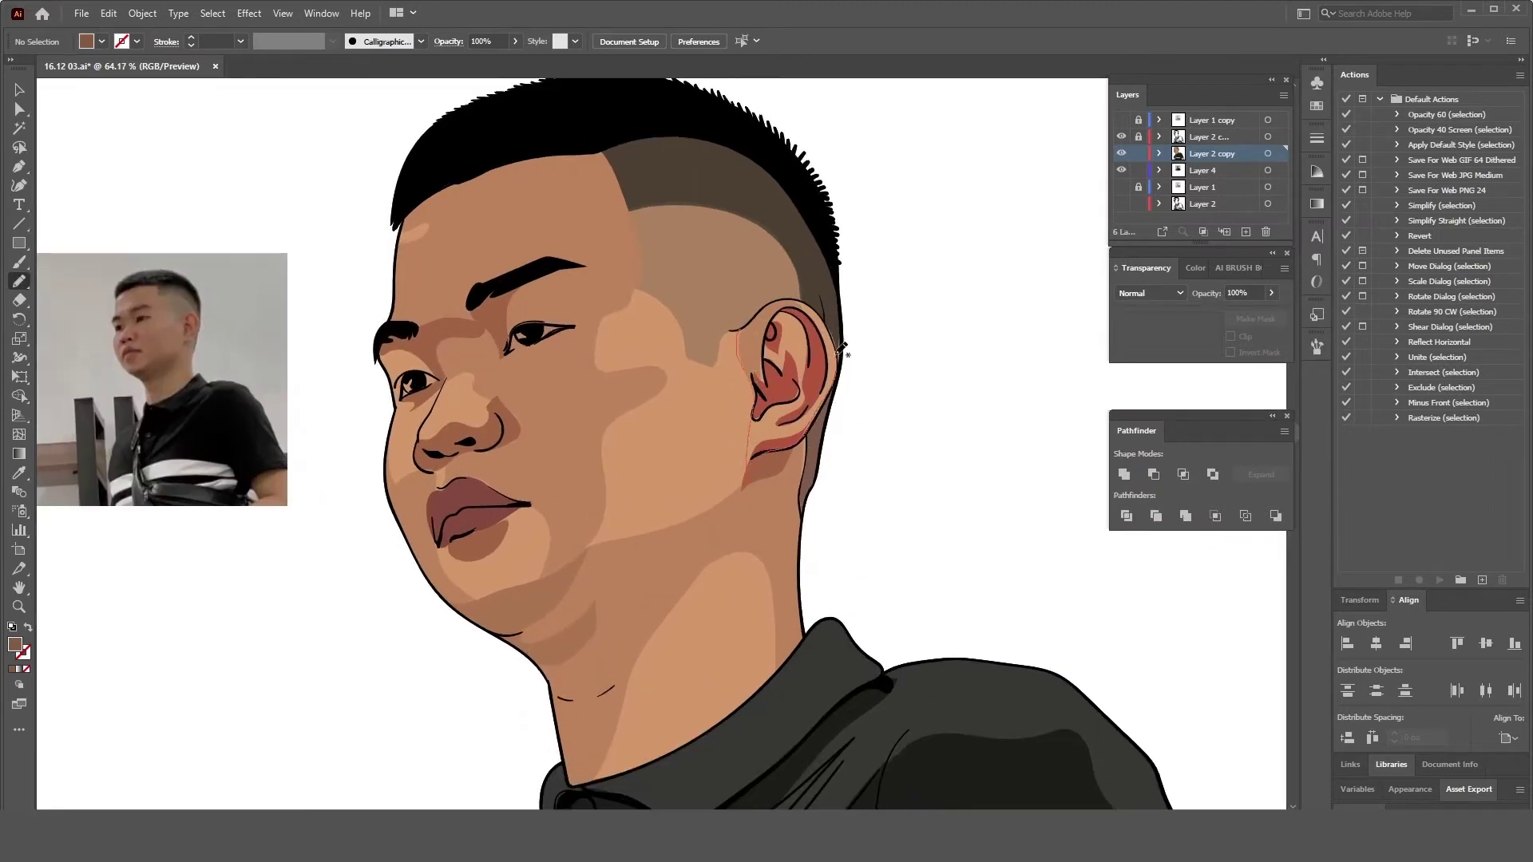
left_click_drag(773, 299, 779, 304)
key("i")
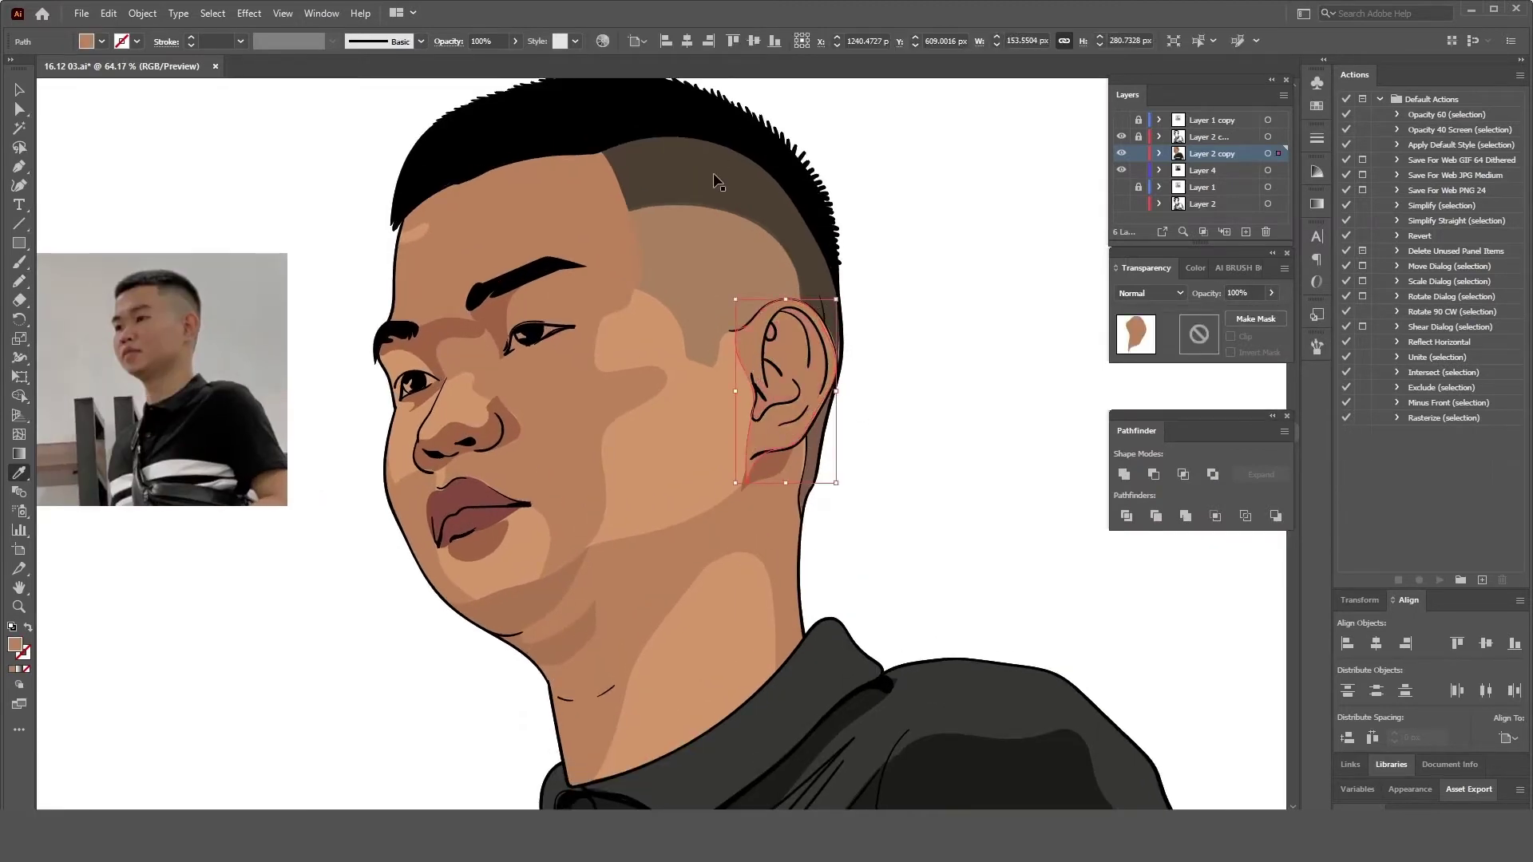
key("ctrl+[")
key("ctrl+shift+a")
scroll(903, 455, "down", 1)
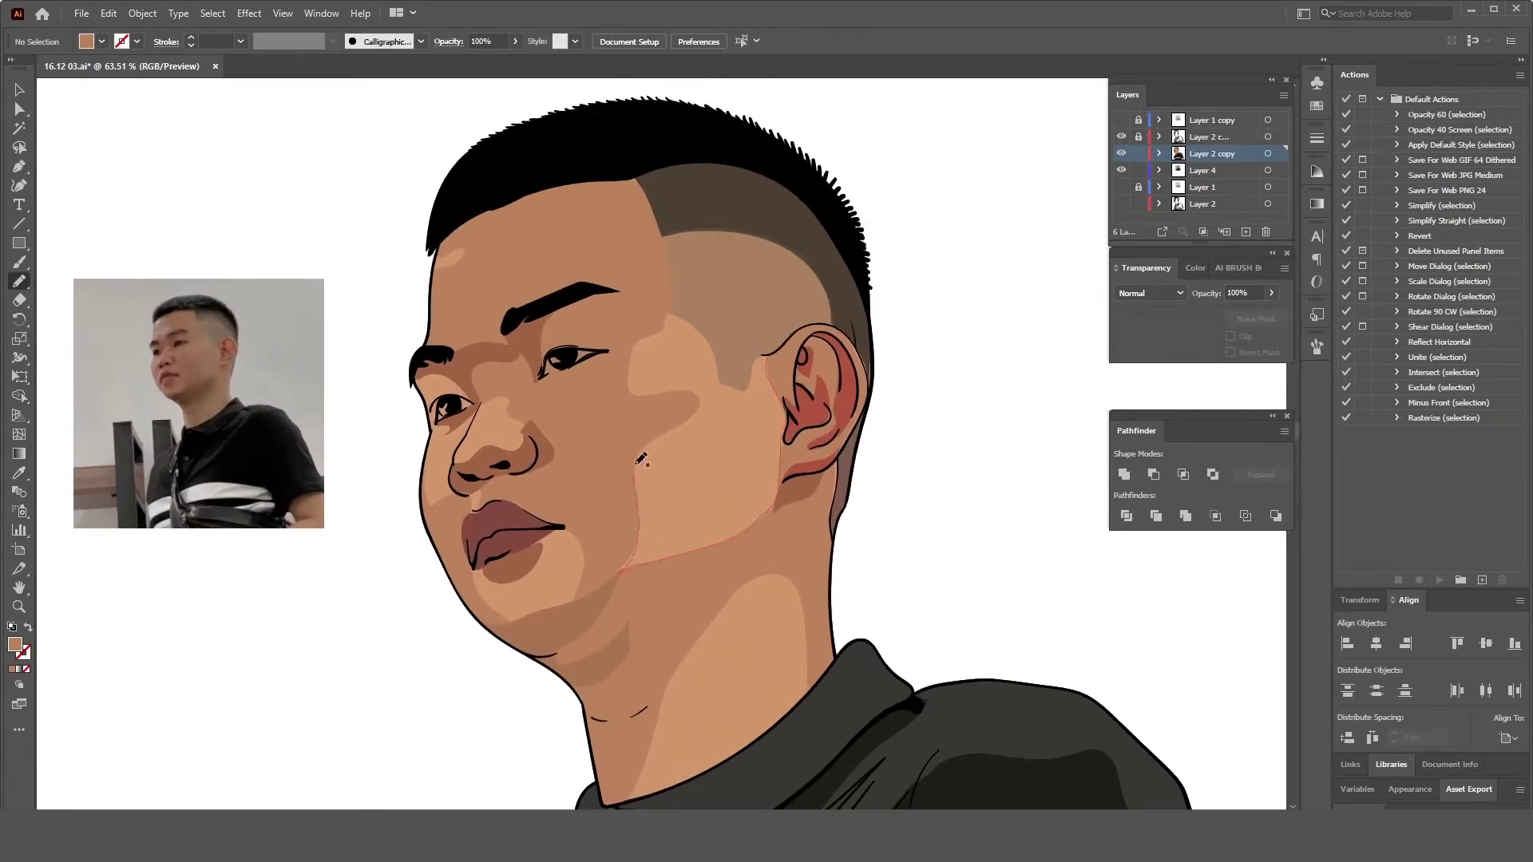
- Close the cheek highlight outline in front of the ear and fill it with a sampled skin tone
left_click_drag(757, 360, 762, 363)
key("i")
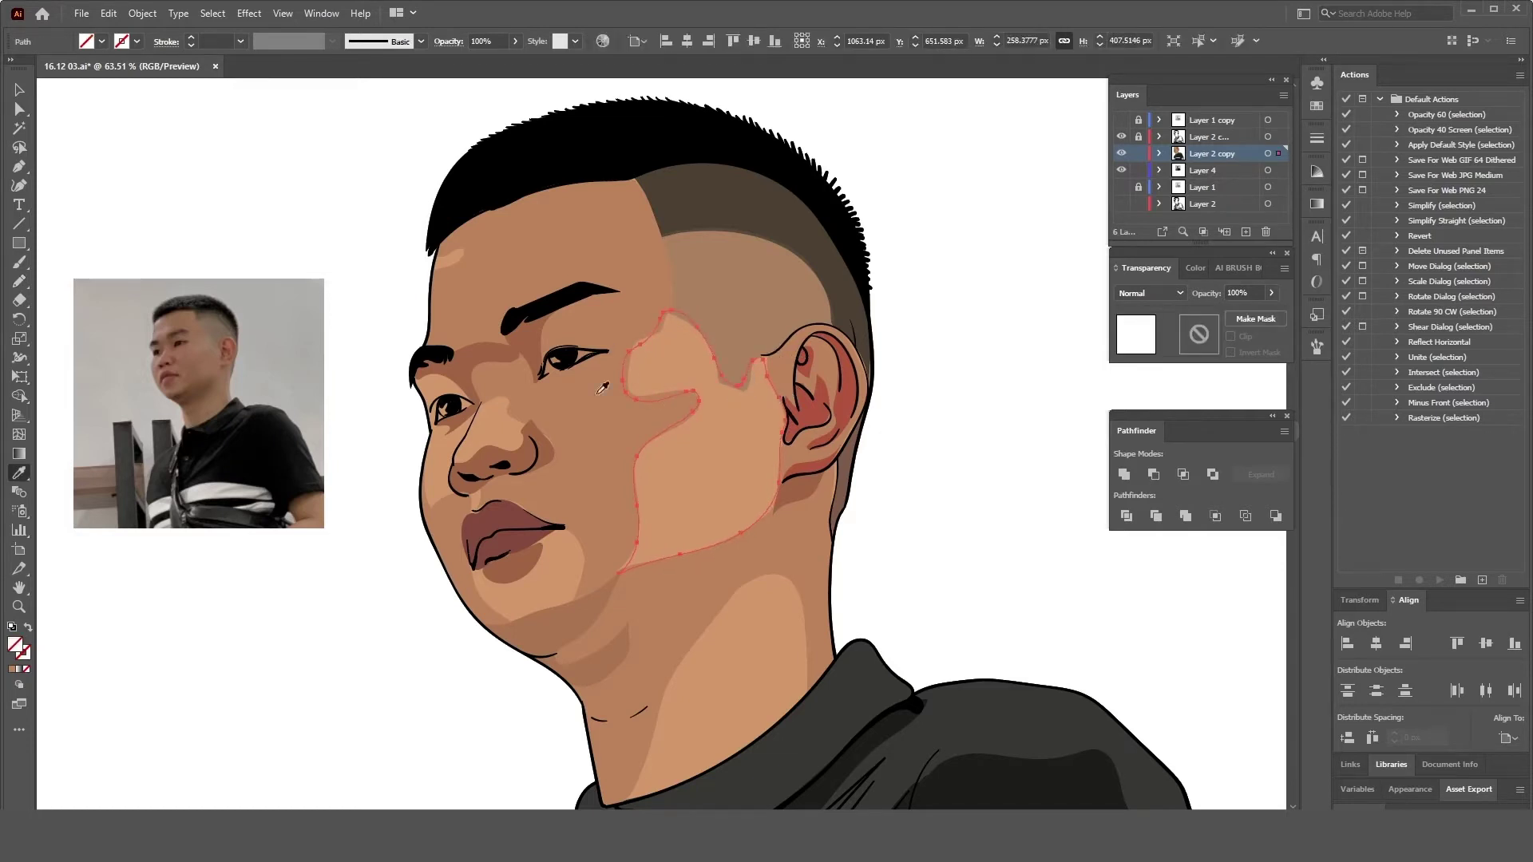
left_click(752, 545)
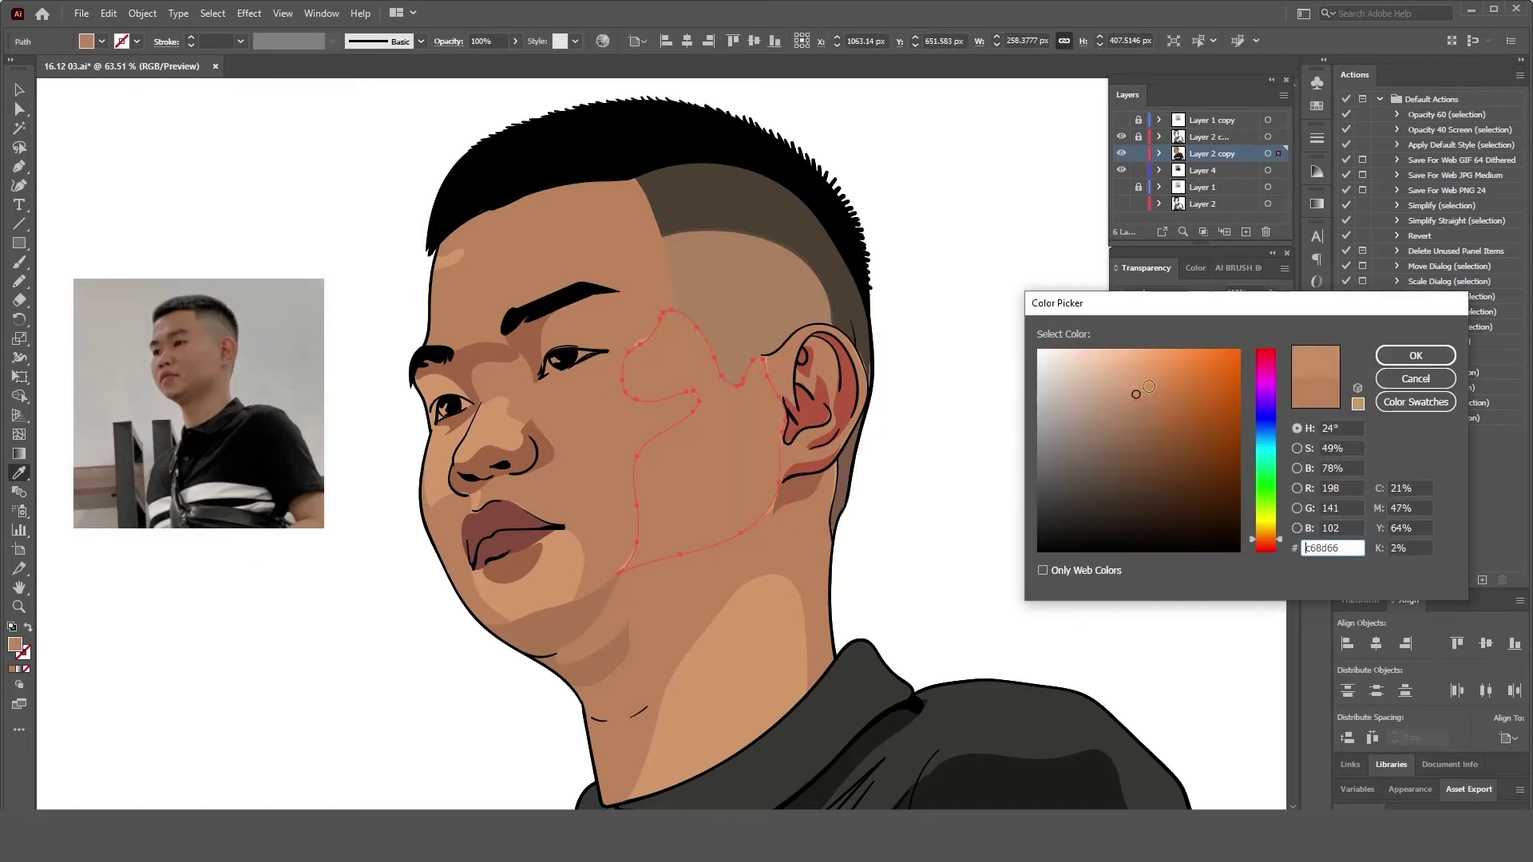
key("Return")
key("ctrl+shift+a")
scroll(692, 298, "up", 1)
key("n")
- Outline highlight patches above the eyebrow and on the forehead in a lighter skin tone
left_click_drag(726, 291, 701, 281)
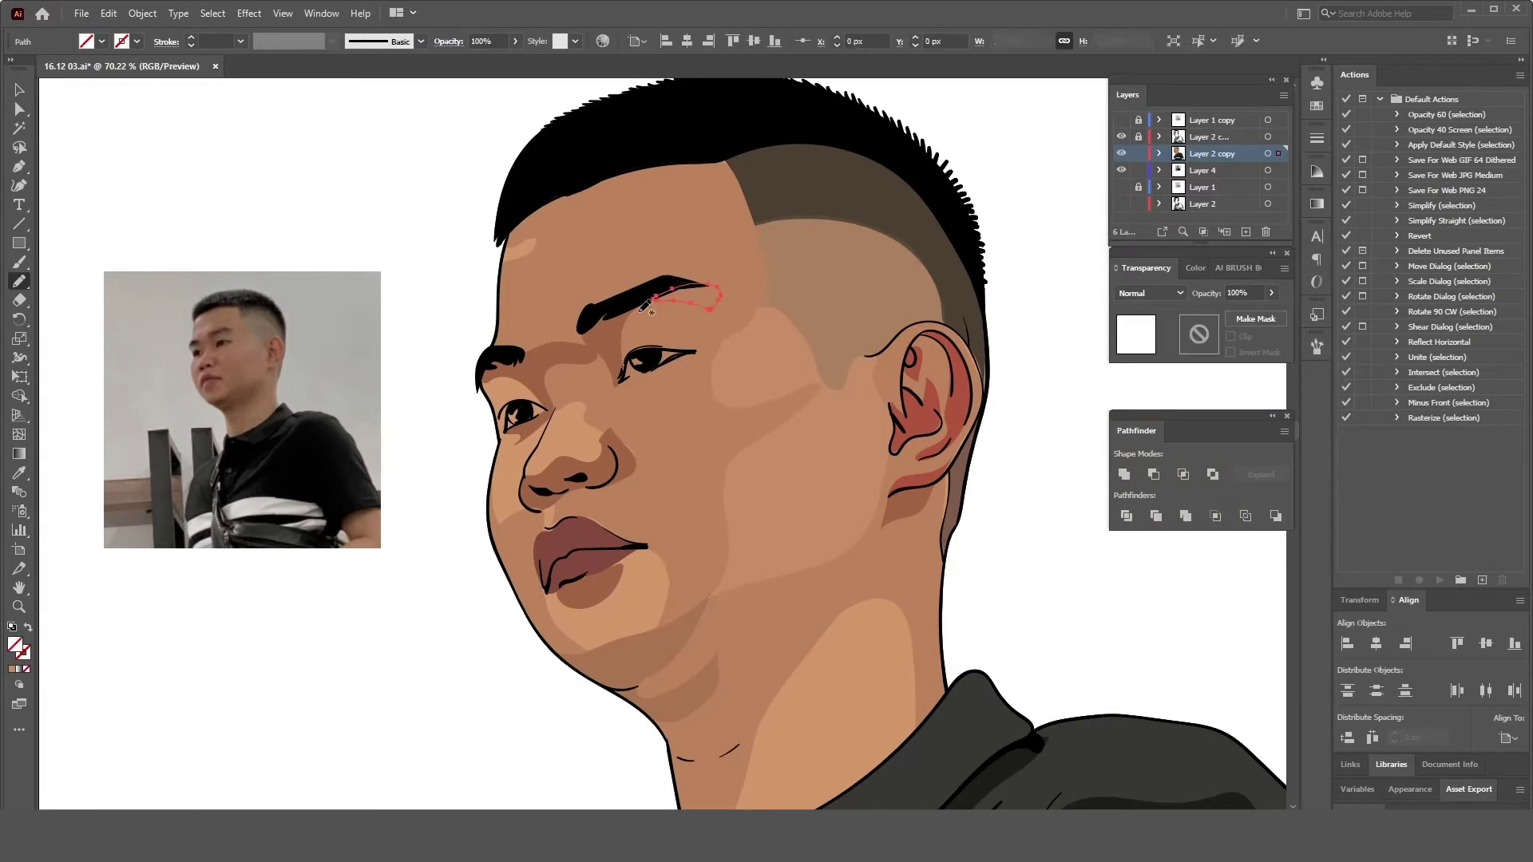
key("ctrl+shift+a")
scroll(898, 461, "down", 1)
key("i")
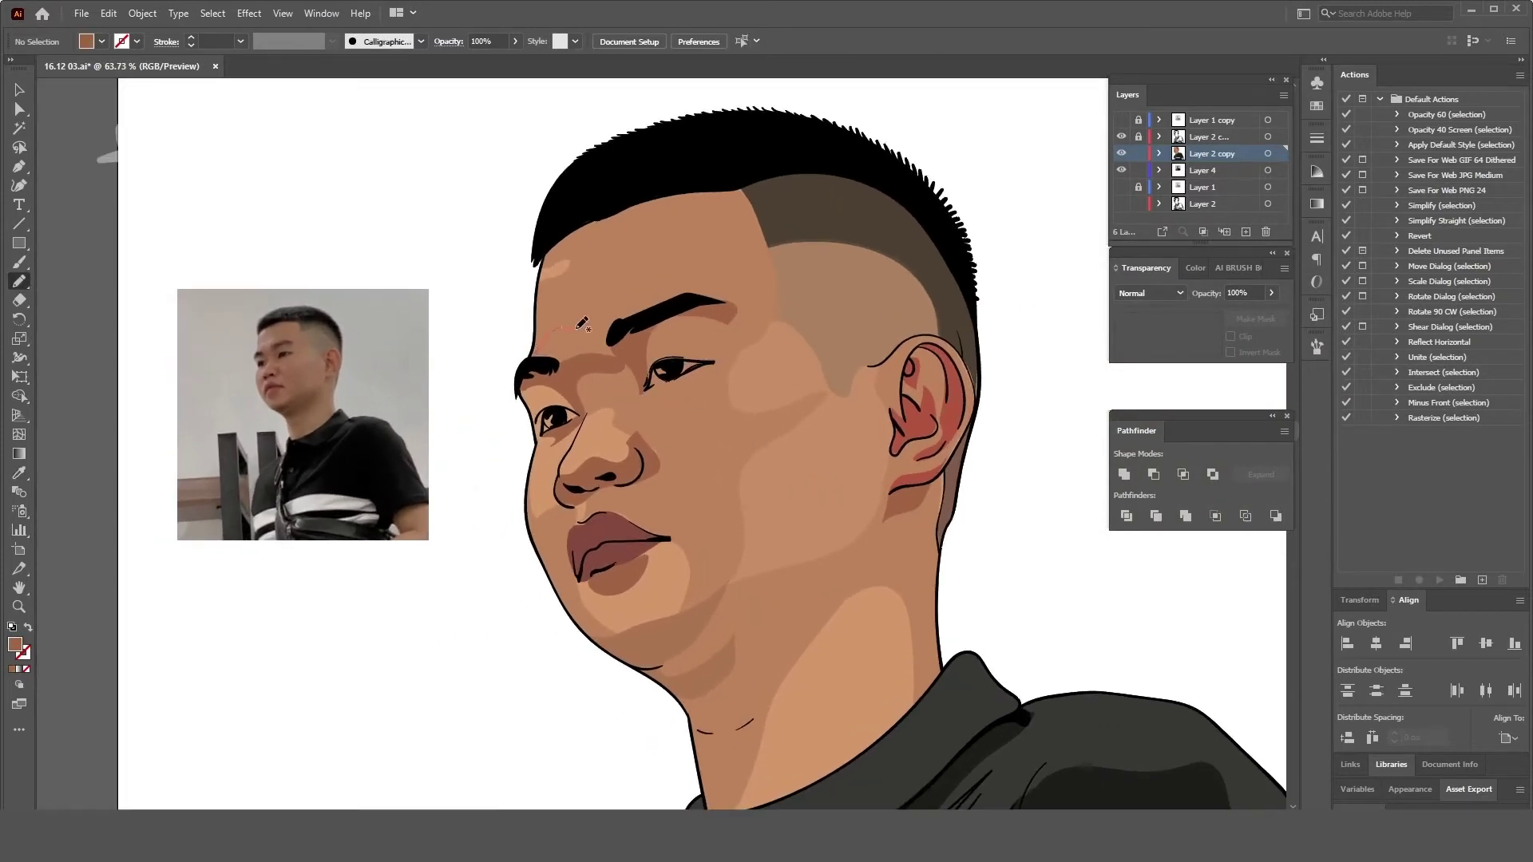
left_click_drag(600, 320, 597, 323)
key("i")
left_click(558, 268)
key("ctrl+shift+a")
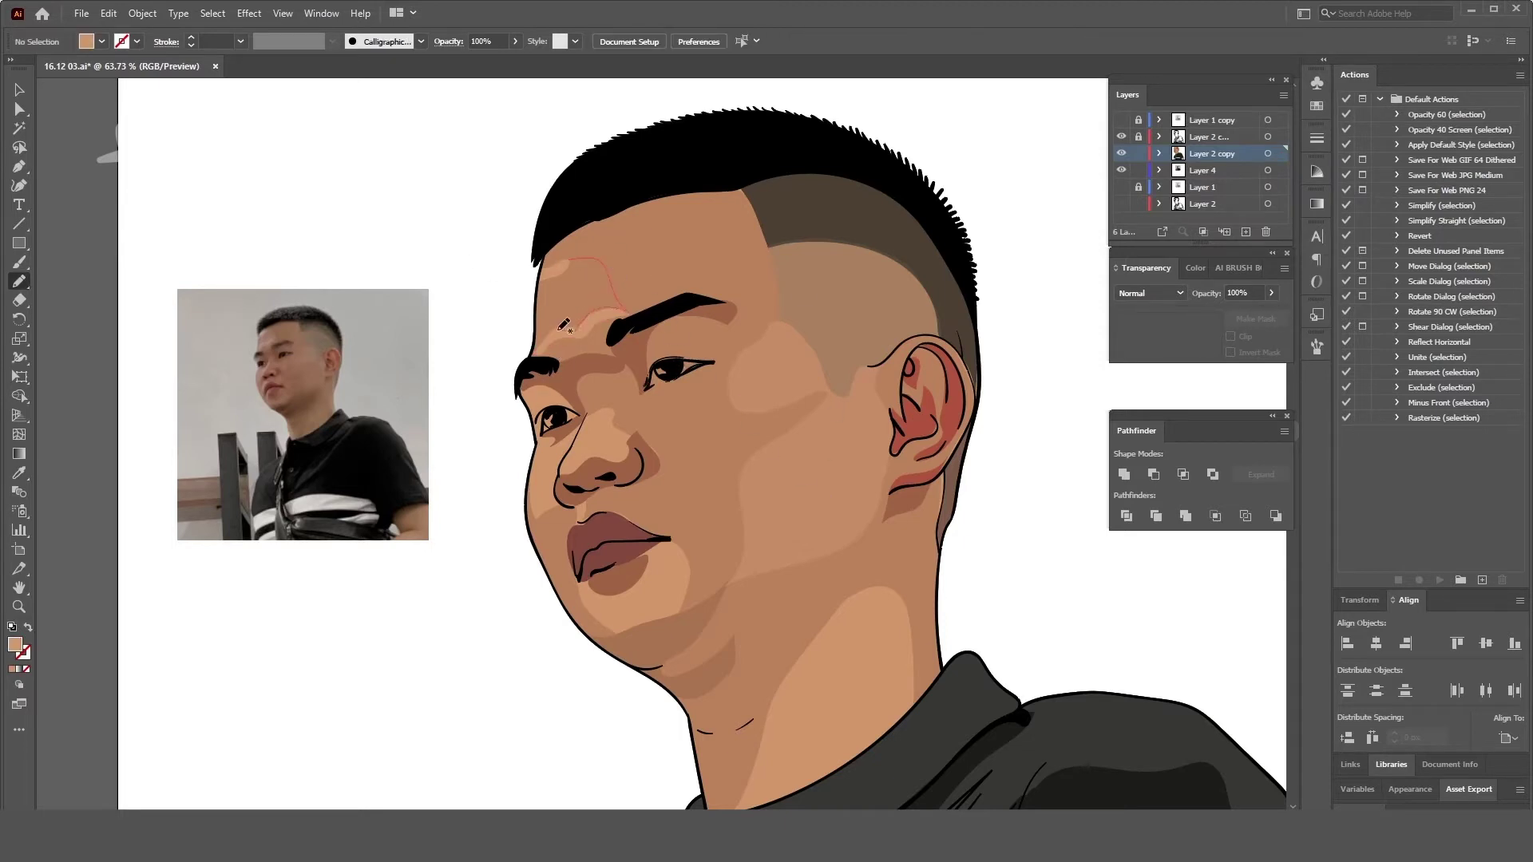
- Add another lighter forehead highlight above the brow at 56% opacity
left_click_drag(545, 342, 562, 260)
key("i")
left_click(606, 320)
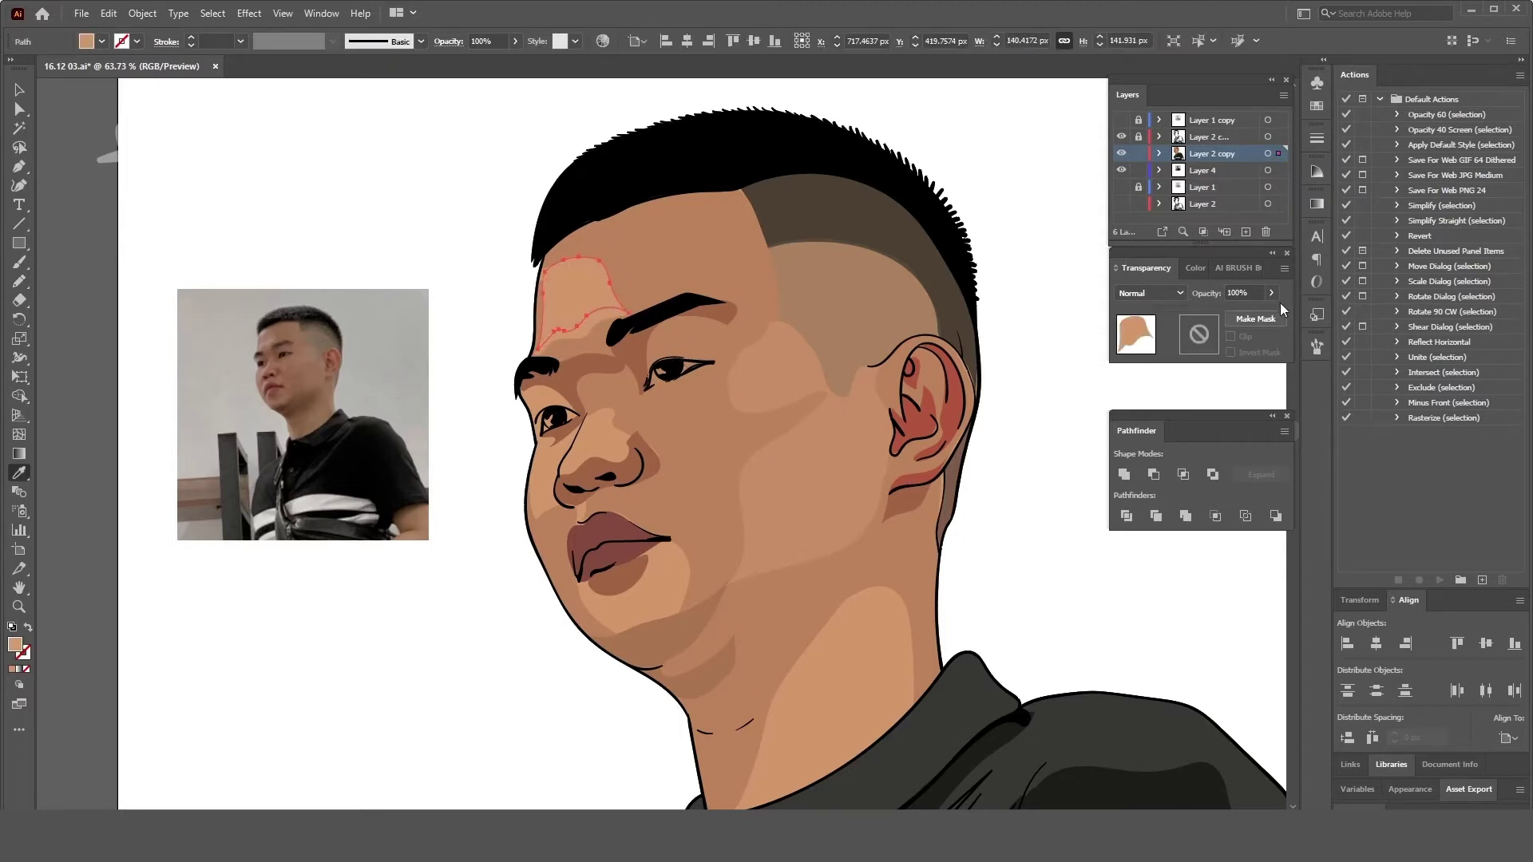
left_click(1271, 293)
left_click_drag(1278, 316, 1246, 316)
key("ctrl+shift+a")
key("a")
scroll(610, 289, "up", 1)
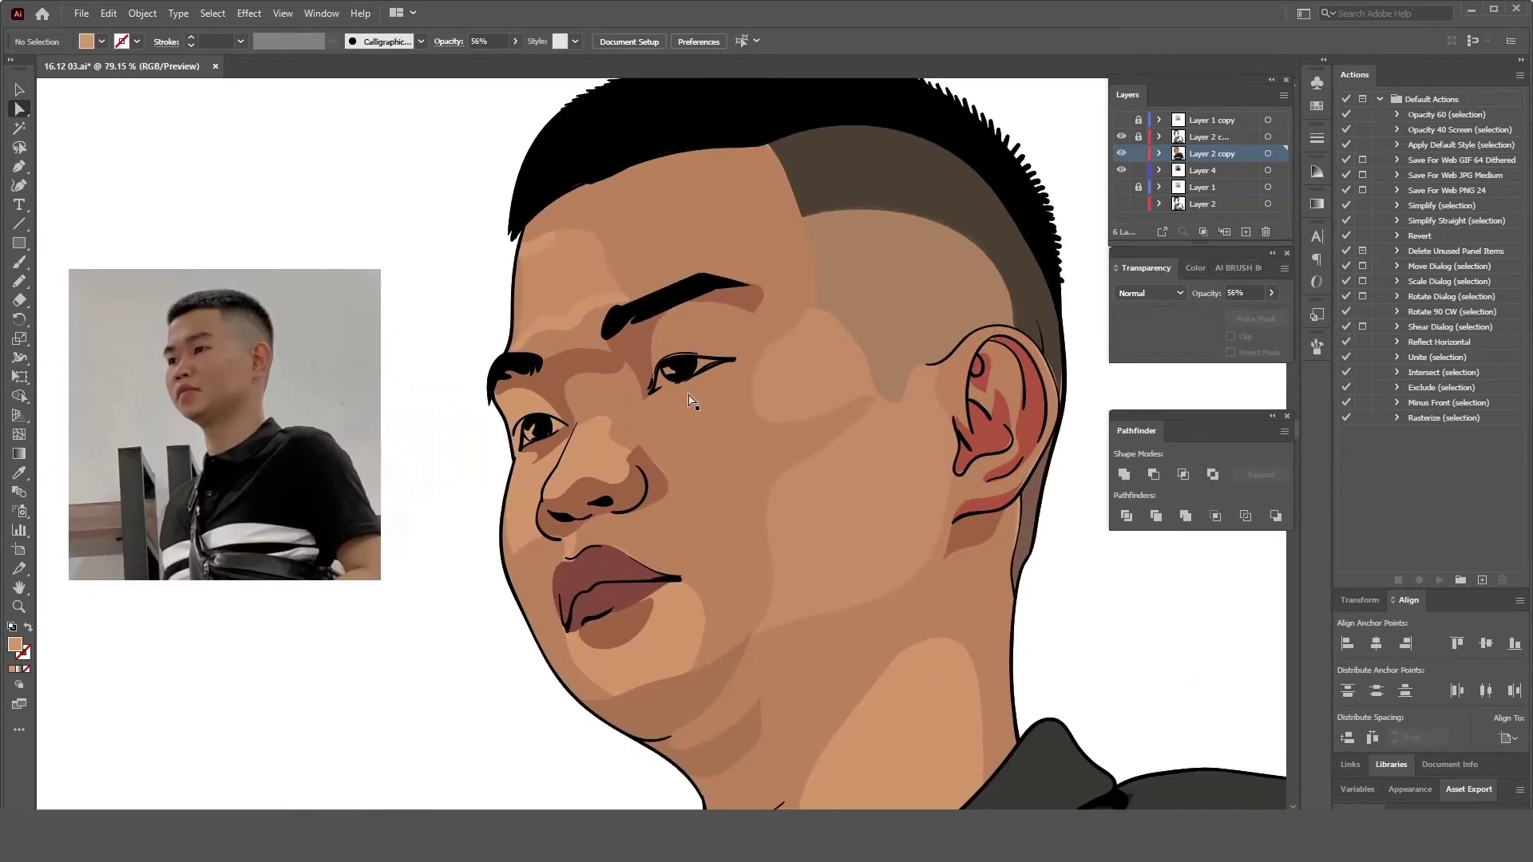
- Pencil a shading stroke along the nose
key("n")
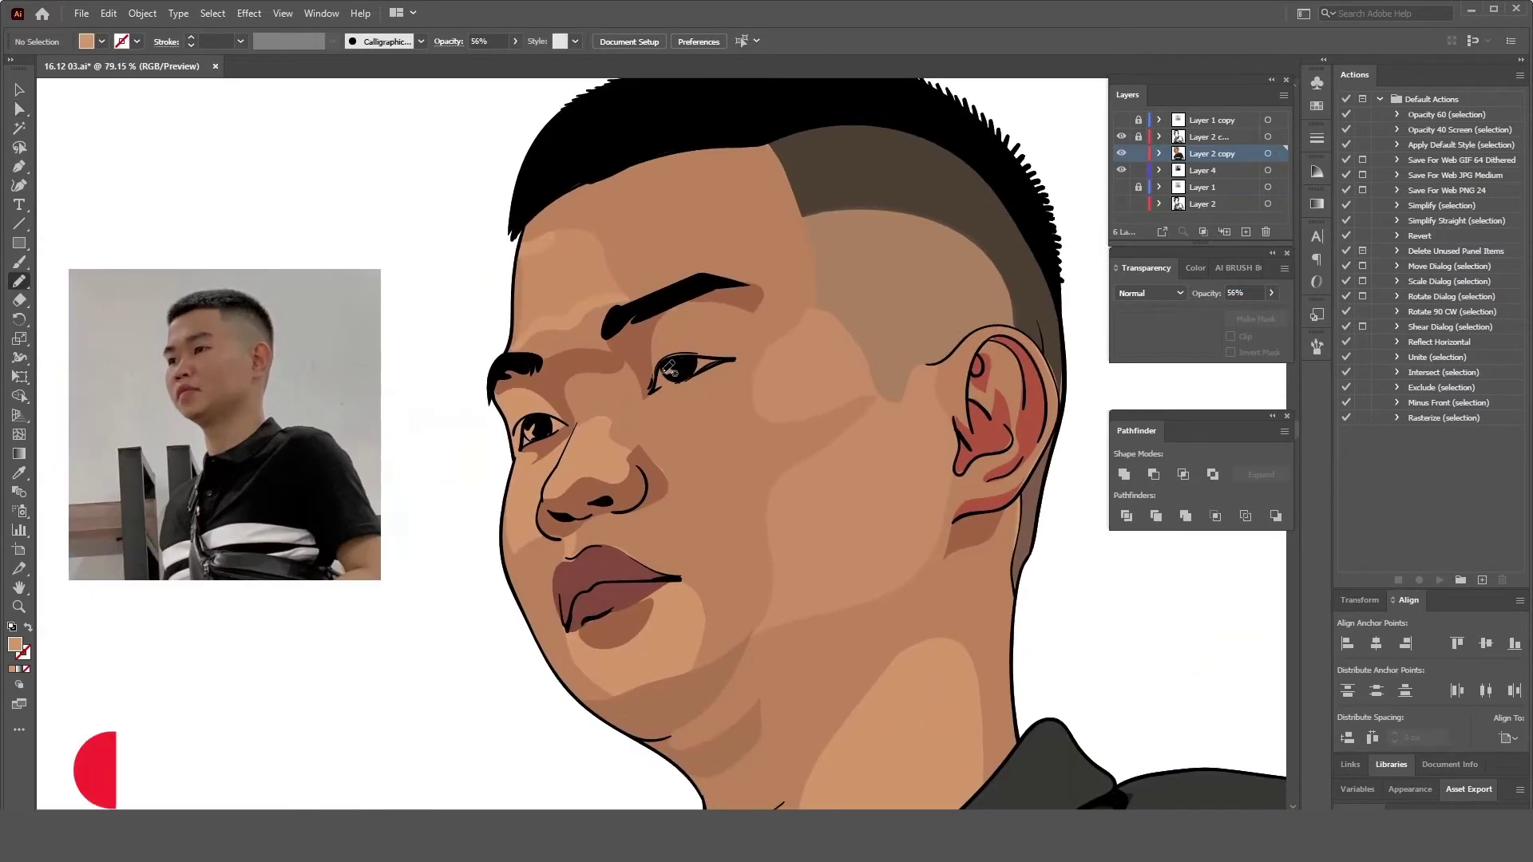
mouse_move(577, 423)
left_mouse_down()
mouse_move(575, 485)
mouse_move(639, 435)
left_mouse_up()
key("a")
left_click(669, 477)
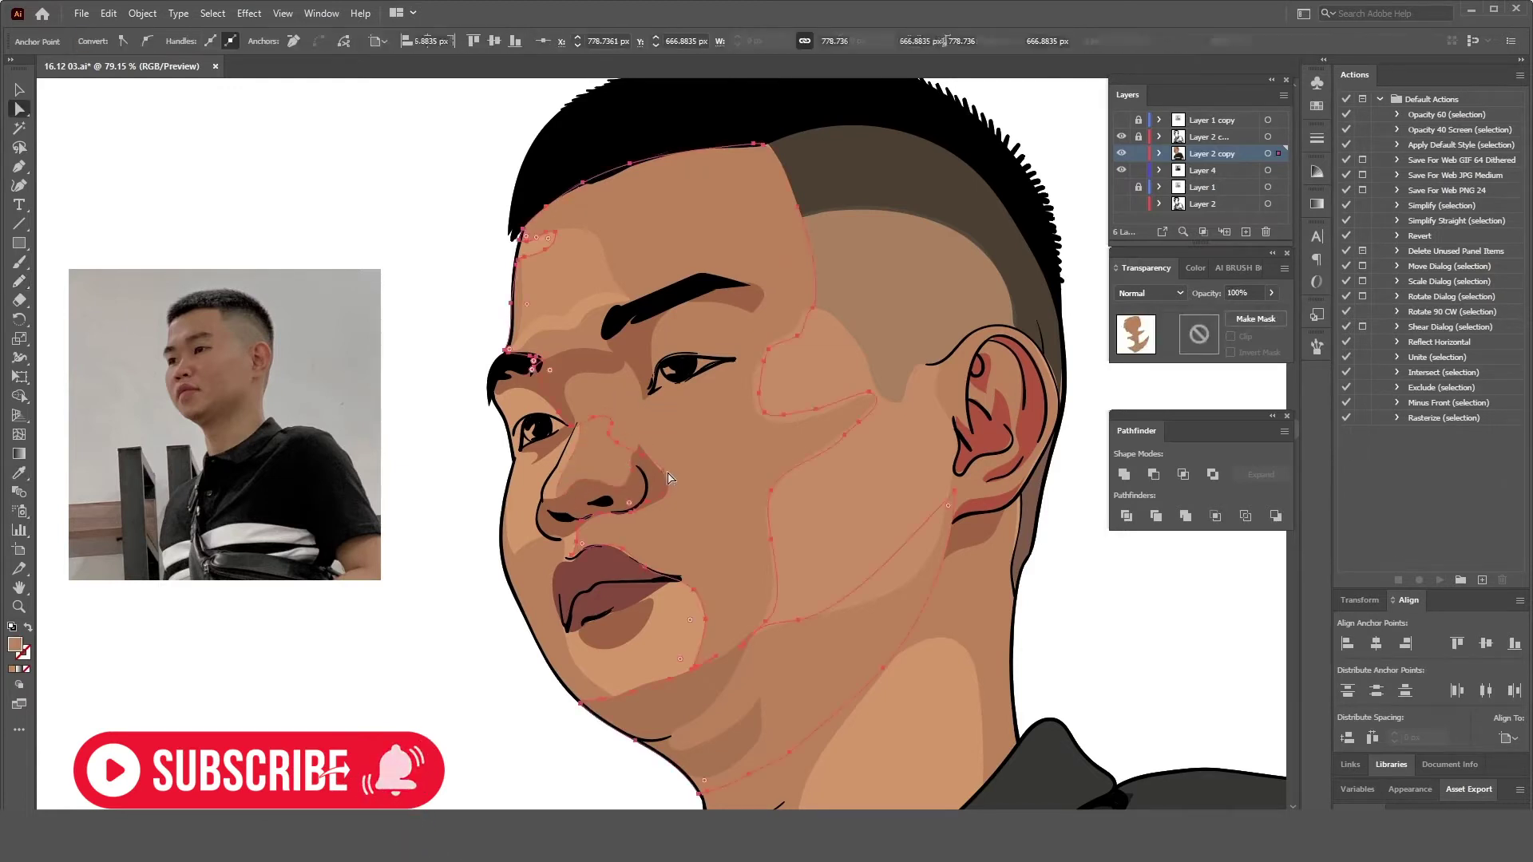
key("ctrl+shift+a")
scroll(633, 481, "down", 3)
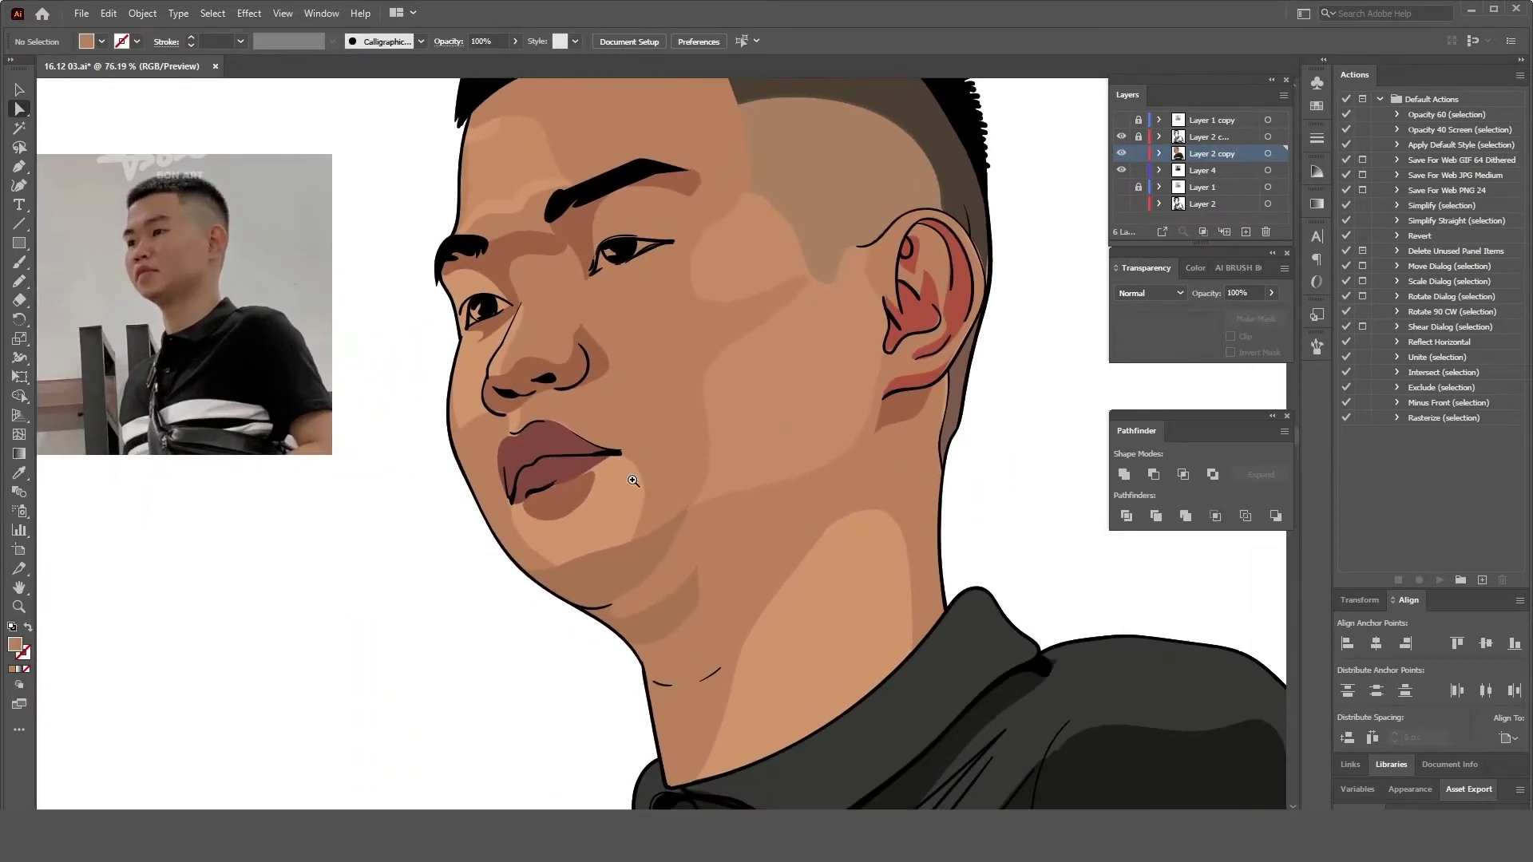
- Draw a darker maroon tint shape along the lips
left_click(579, 511)
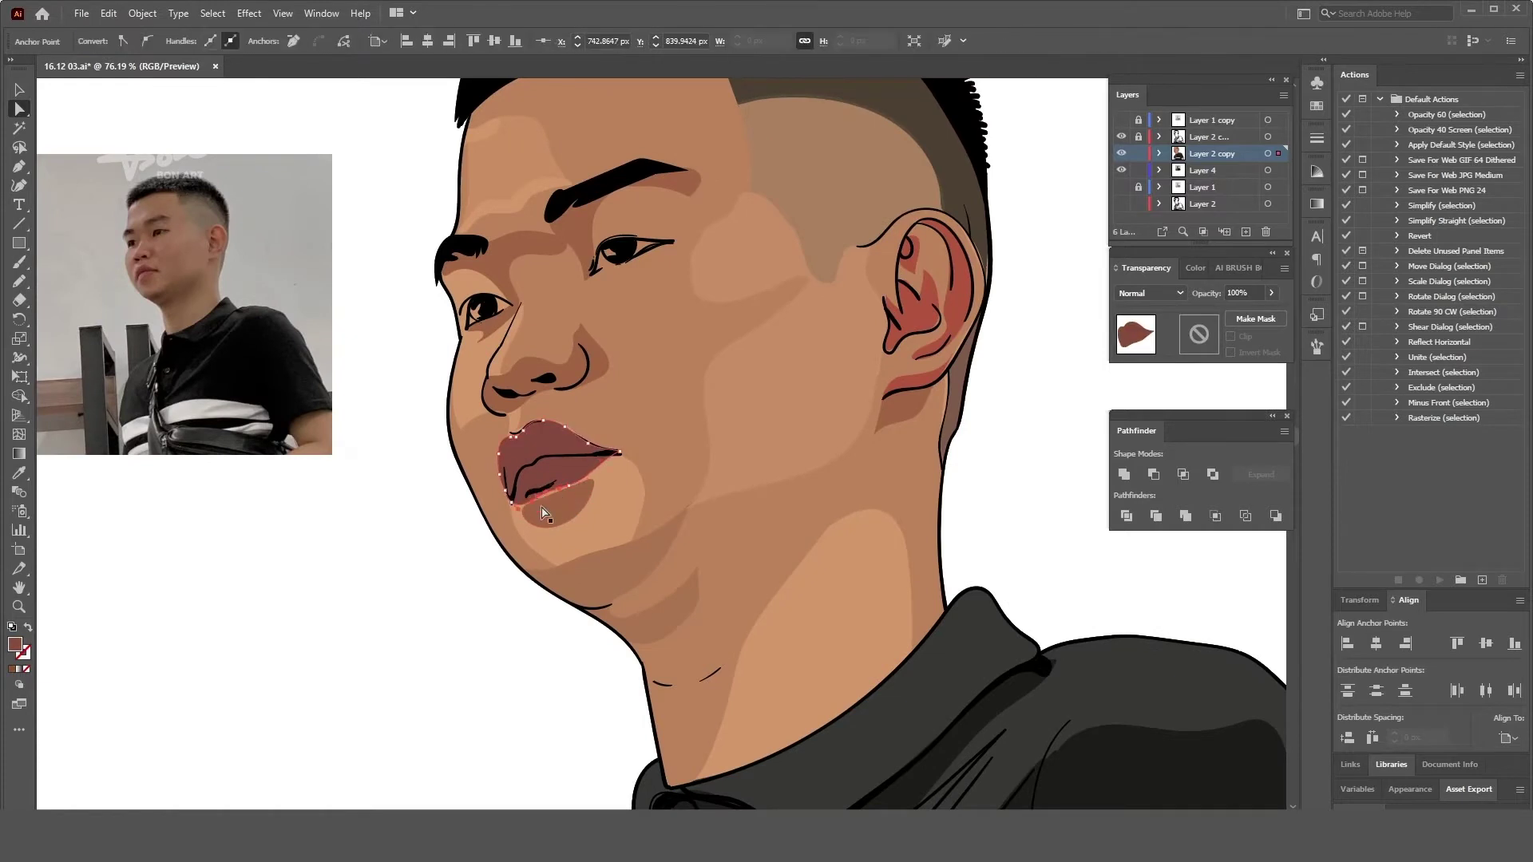
key("ctrl+shift+a")
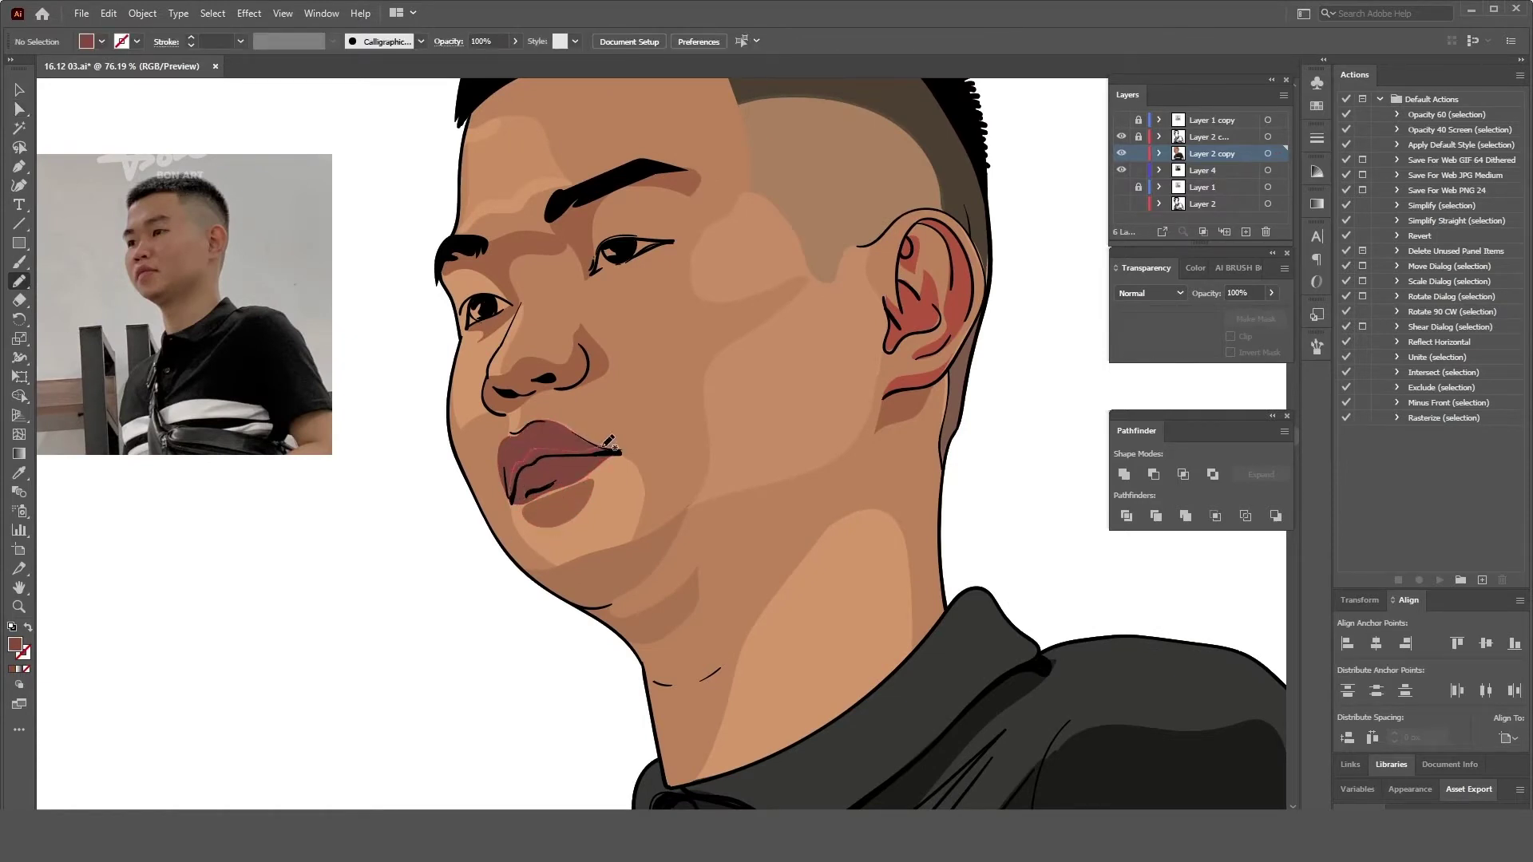
left_click_drag(553, 452, 512, 493)
key("i")
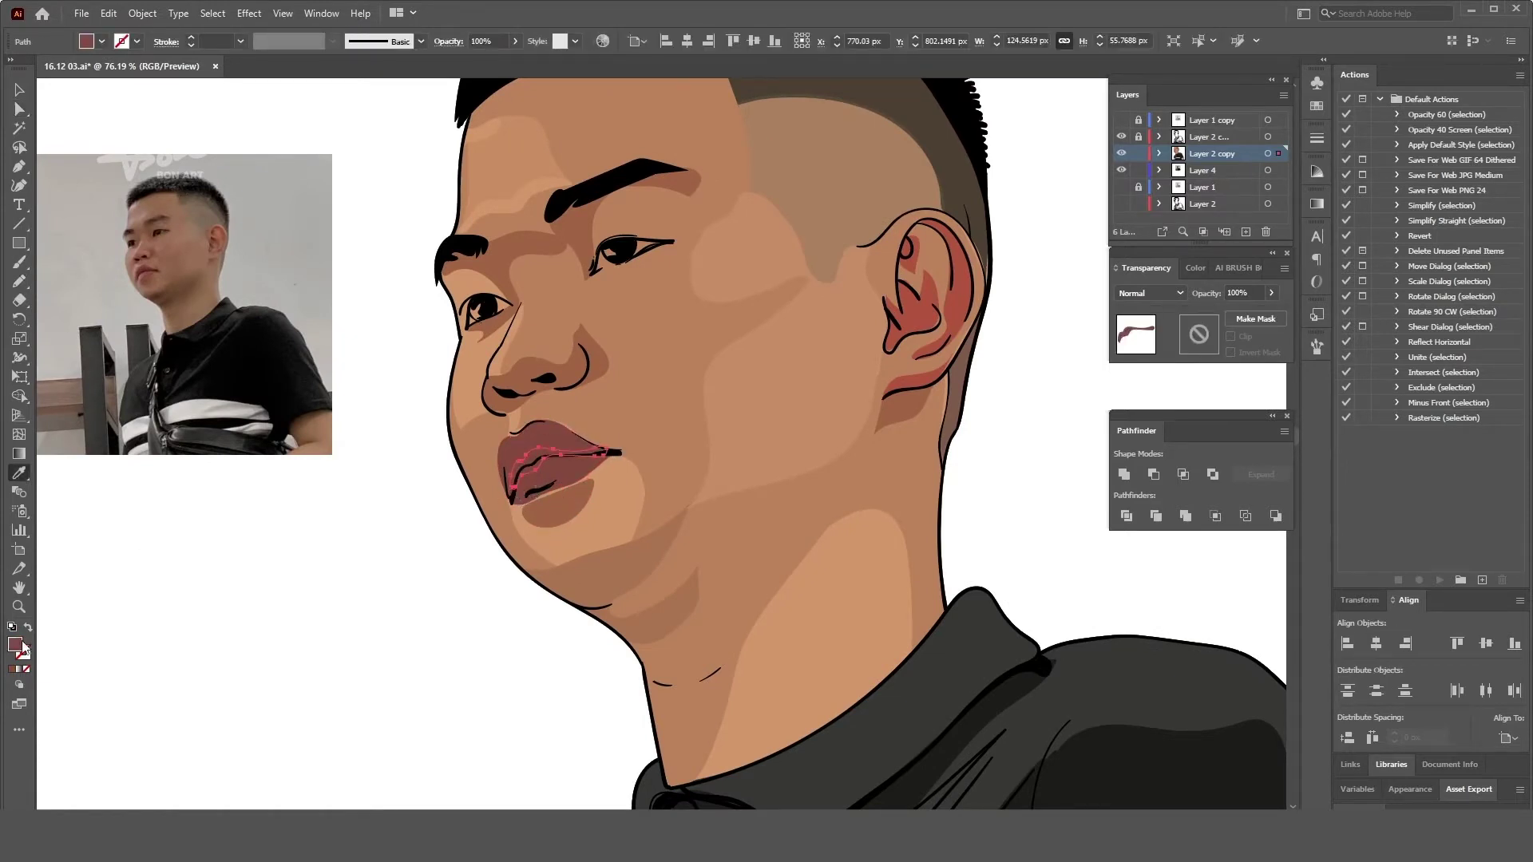
double_click(16, 645)
key("Escape")
key("ctrl+shift+a")
- Pencil a shading shape inside the ear and fill it with dark red
scroll(597, 529, "down", 1)
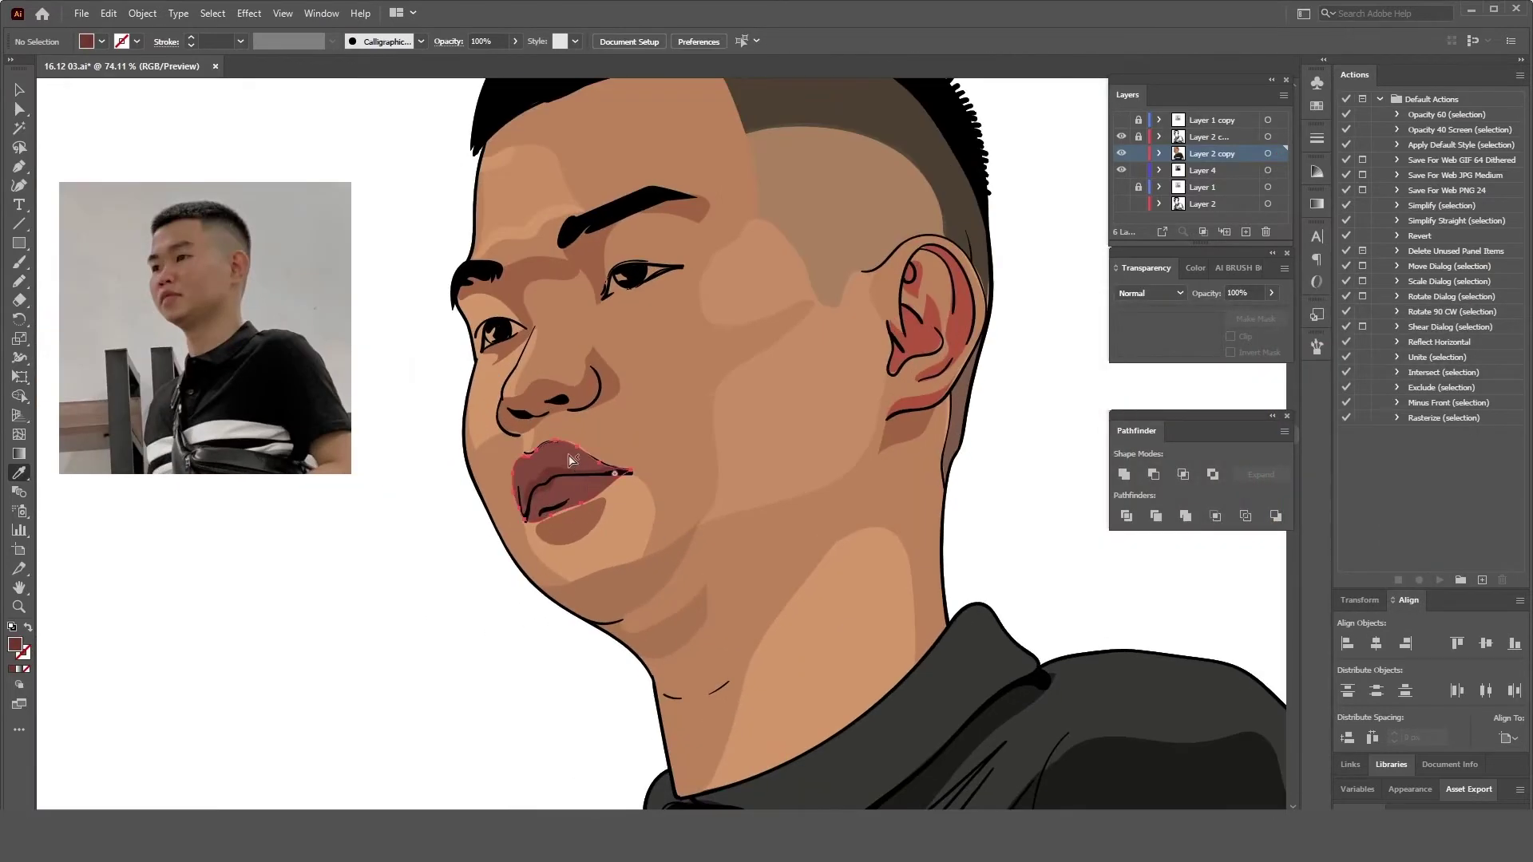
scroll(803, 455, "down", 1)
key("a")
left_click(498, 435)
key("ctrl+shift+a")
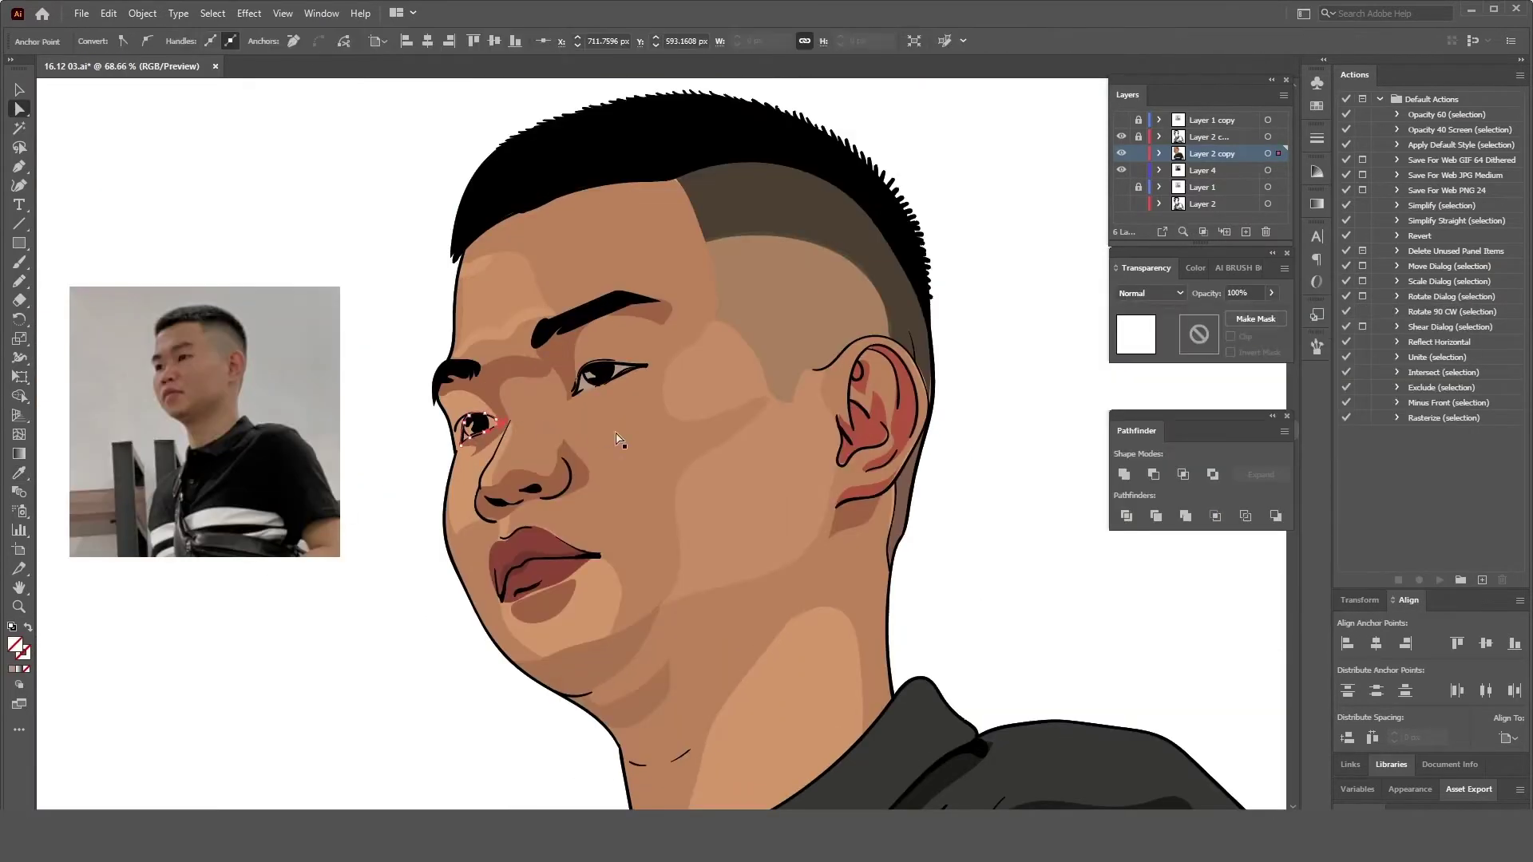
key("i")
left_click_drag(865, 434, 866, 437)
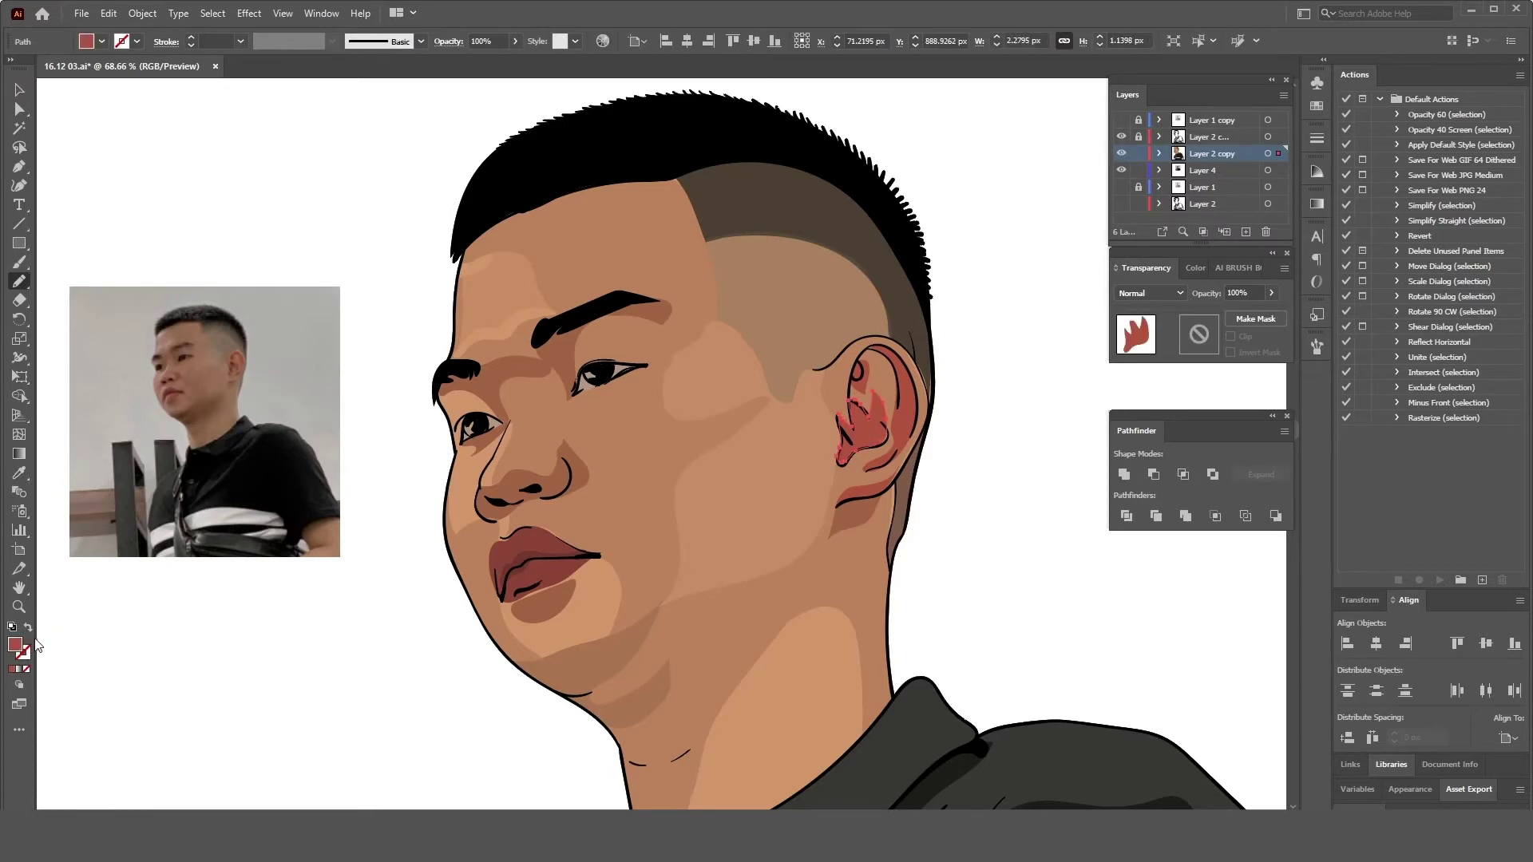
double_click(16, 645)
left_click(1150, 434)
left_click(1405, 357)
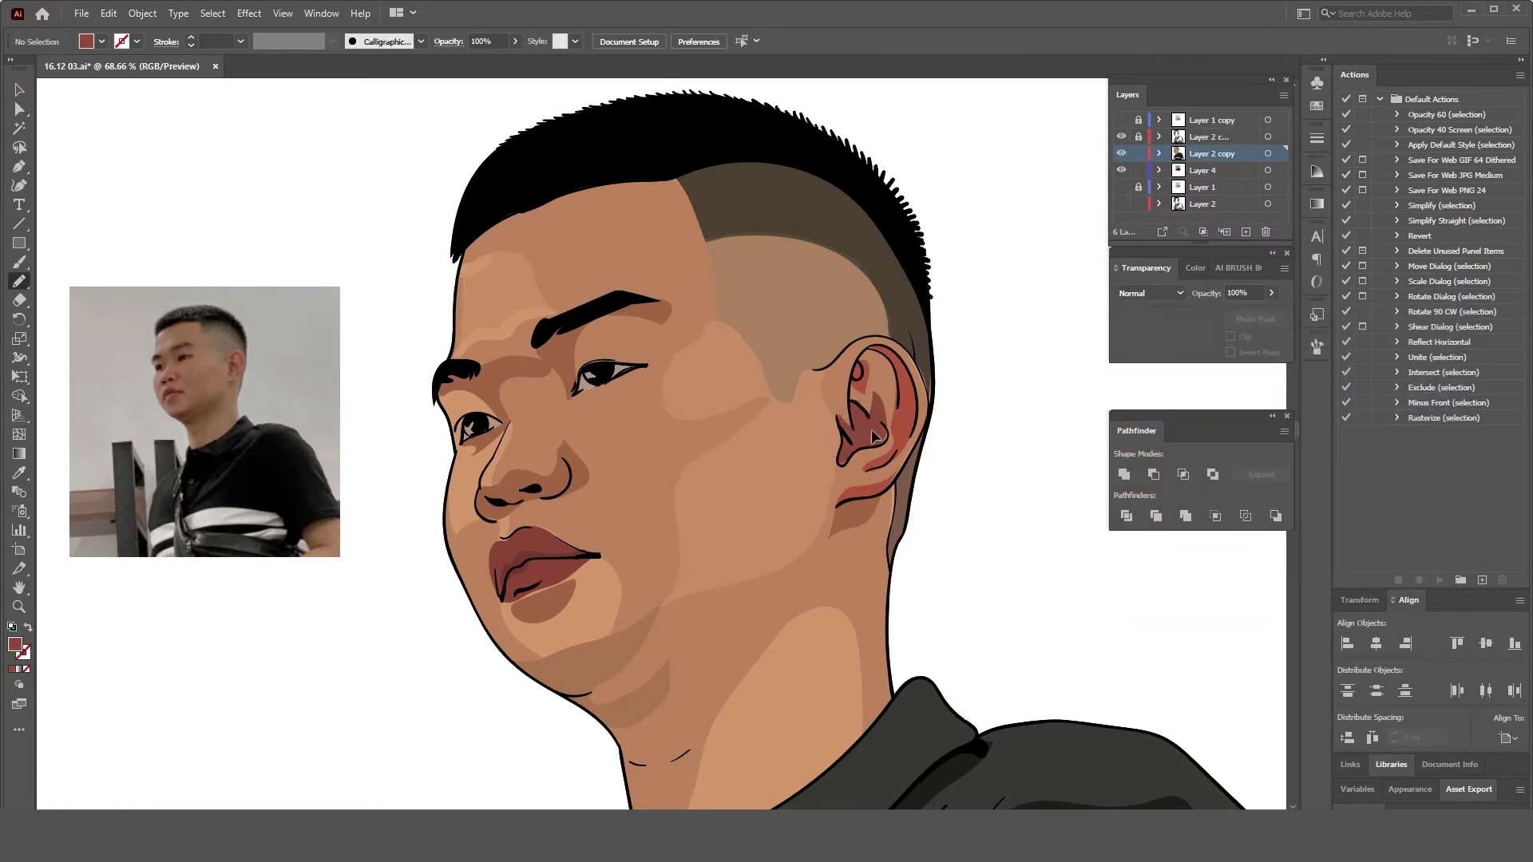
- Soften the inner ear shape's dark red fill slightly
key("a")
left_click(844, 467)
scroll(847, 473, "up", 5)
left_click(784, 477)
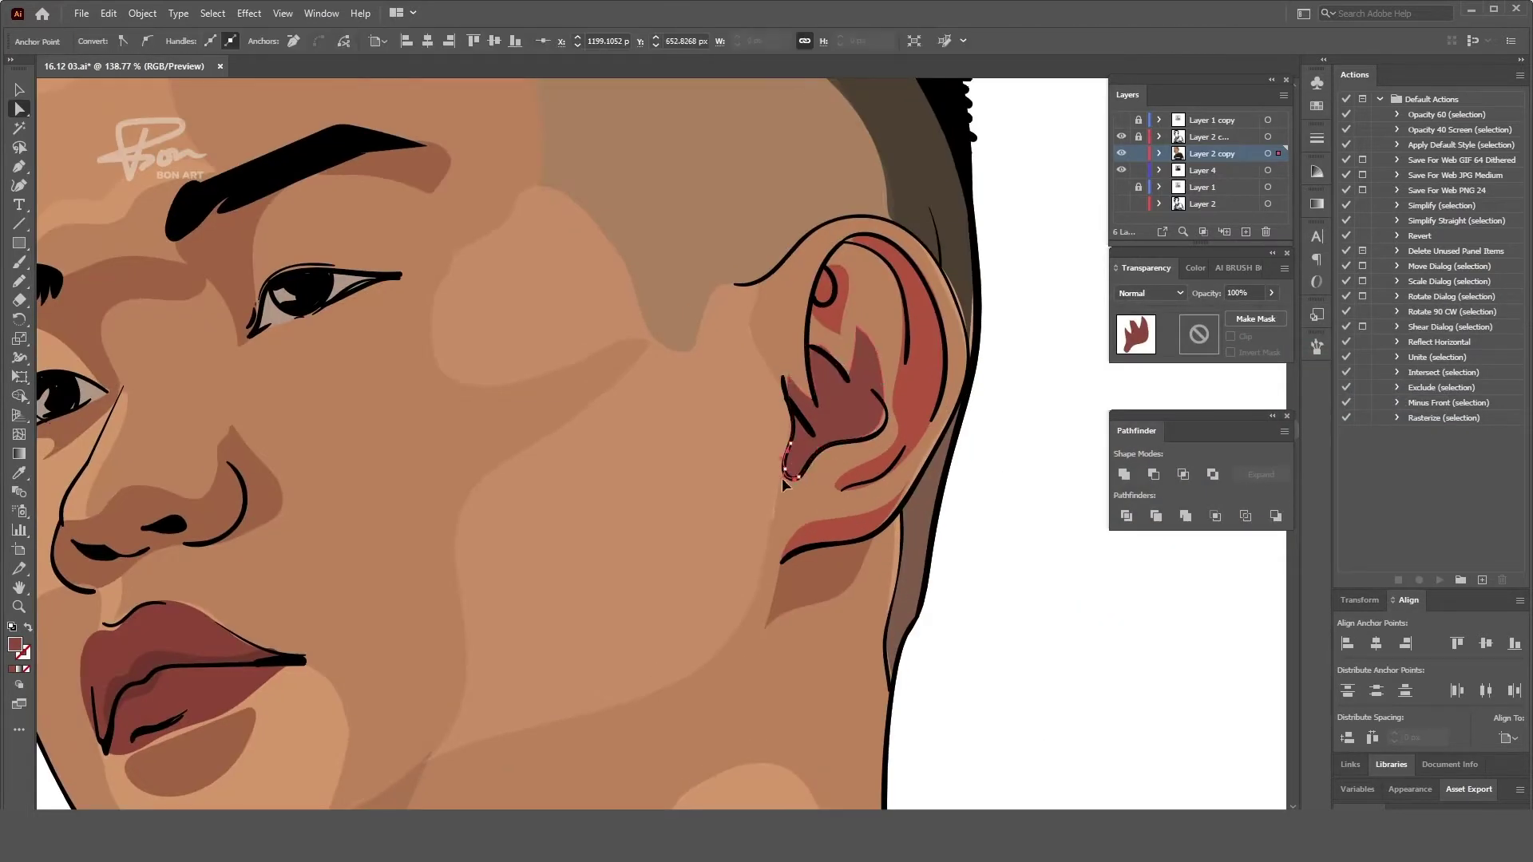
scroll(883, 431, "down", 5)
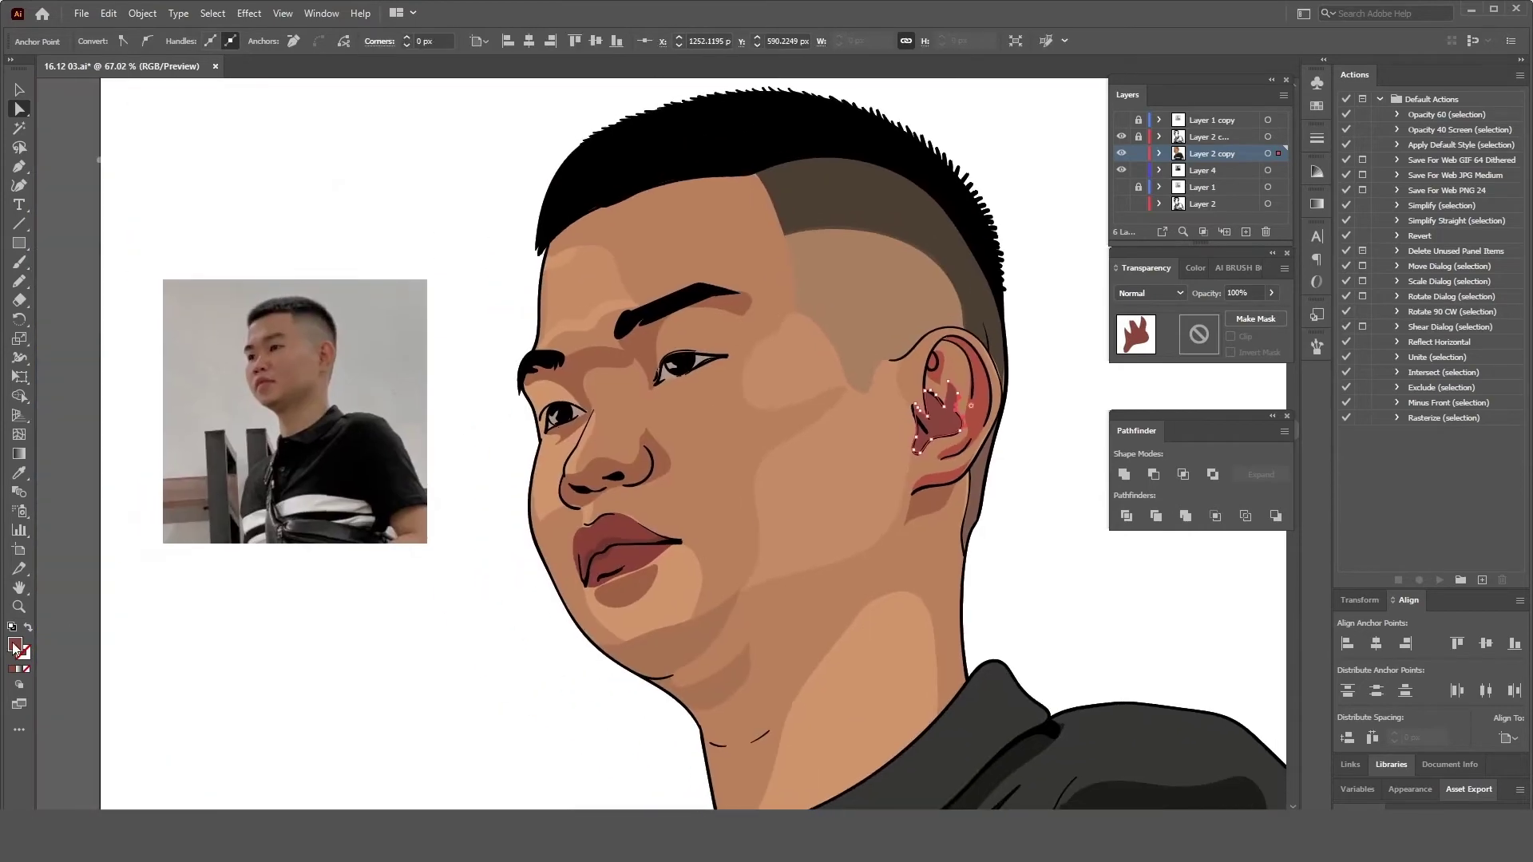
double_click(16, 645)
left_click_drag(1142, 439, 1133, 440)
left_click(1414, 355)
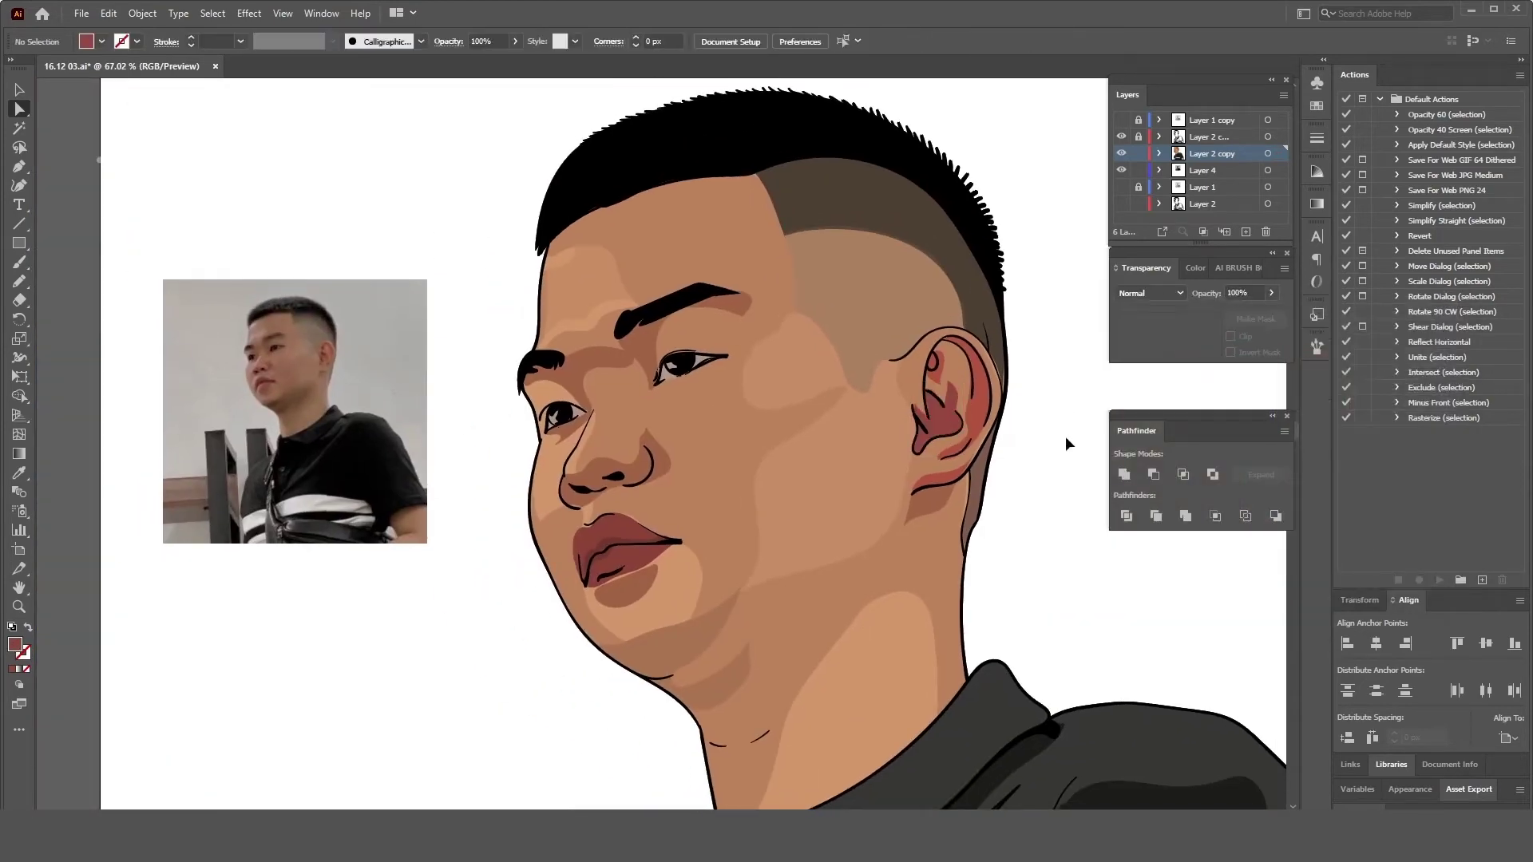
left_click(1057, 459)
scroll(1030, 439, "down", 1)
scroll(982, 439, "down", 1)
- Pencil a shadow shape along the jaw with a darker fill colour
scroll(944, 485, "up", 1)
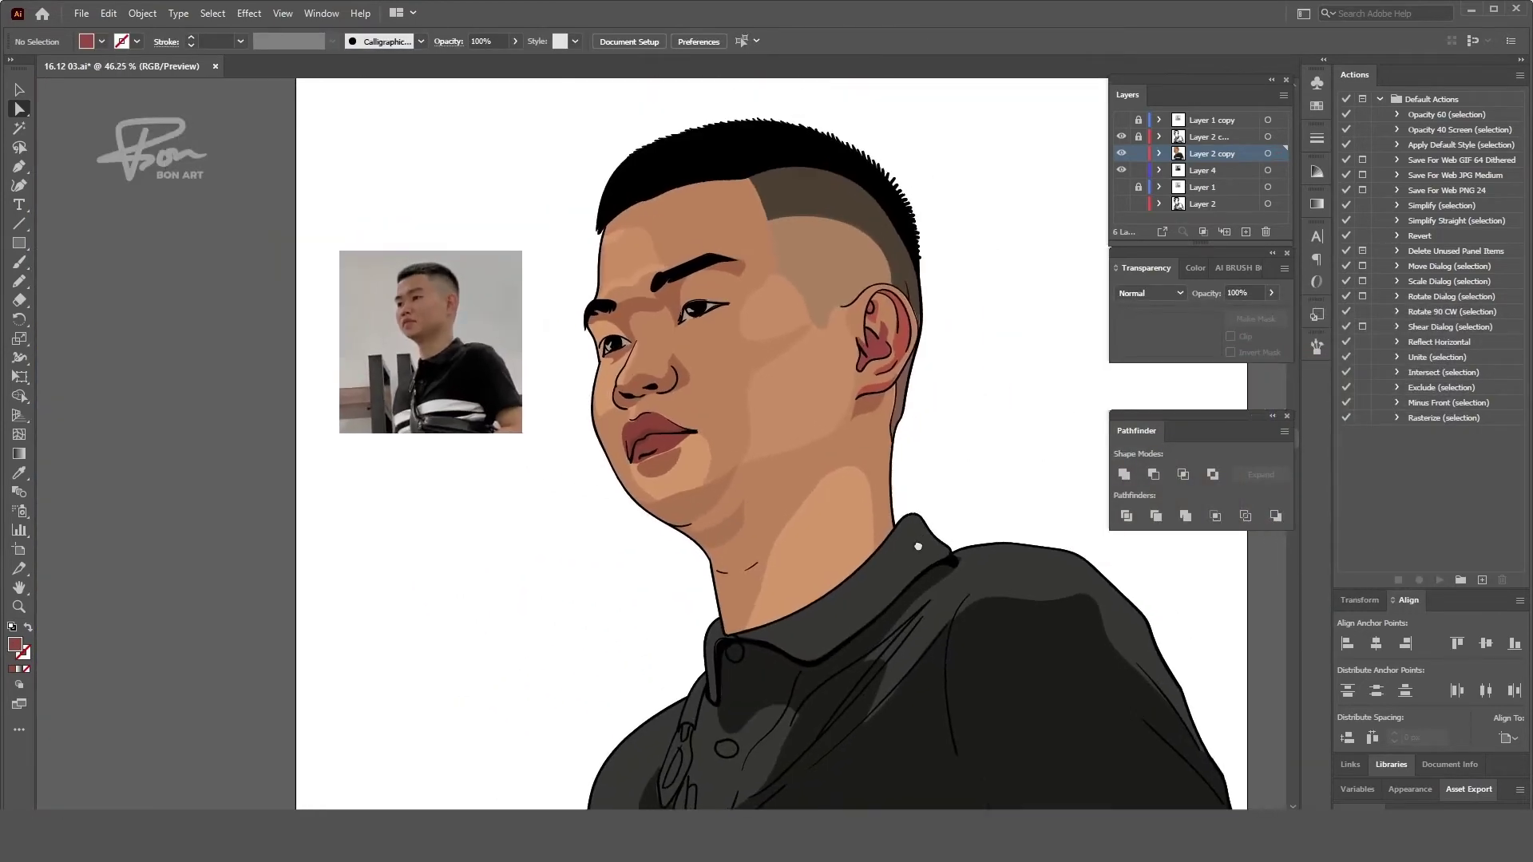
key("n")
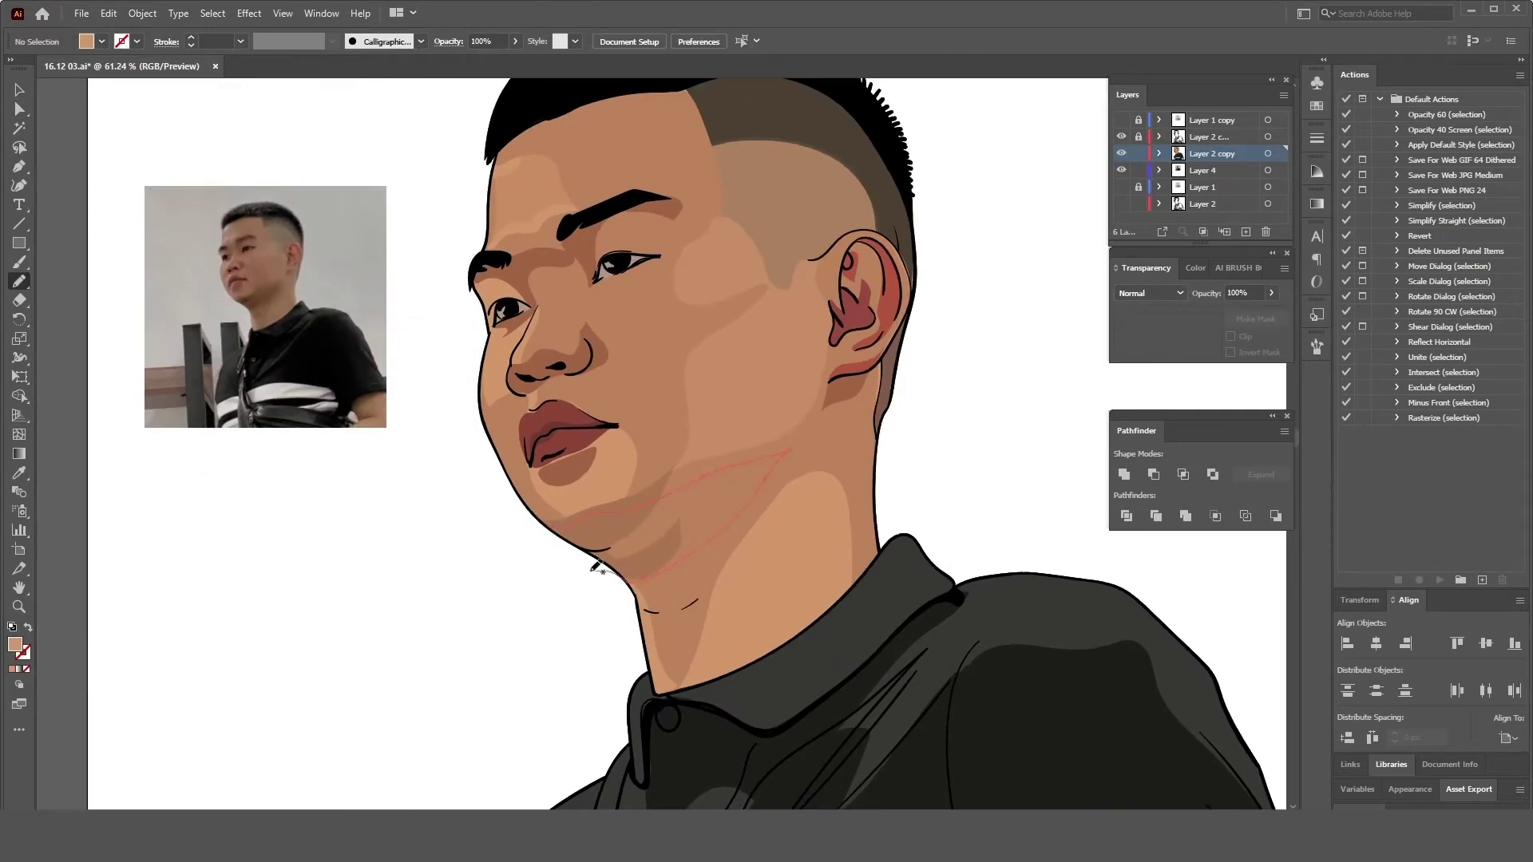
left_click_drag(595, 568, 551, 529)
key("i")
double_click(15, 646)
left_click(1396, 352)
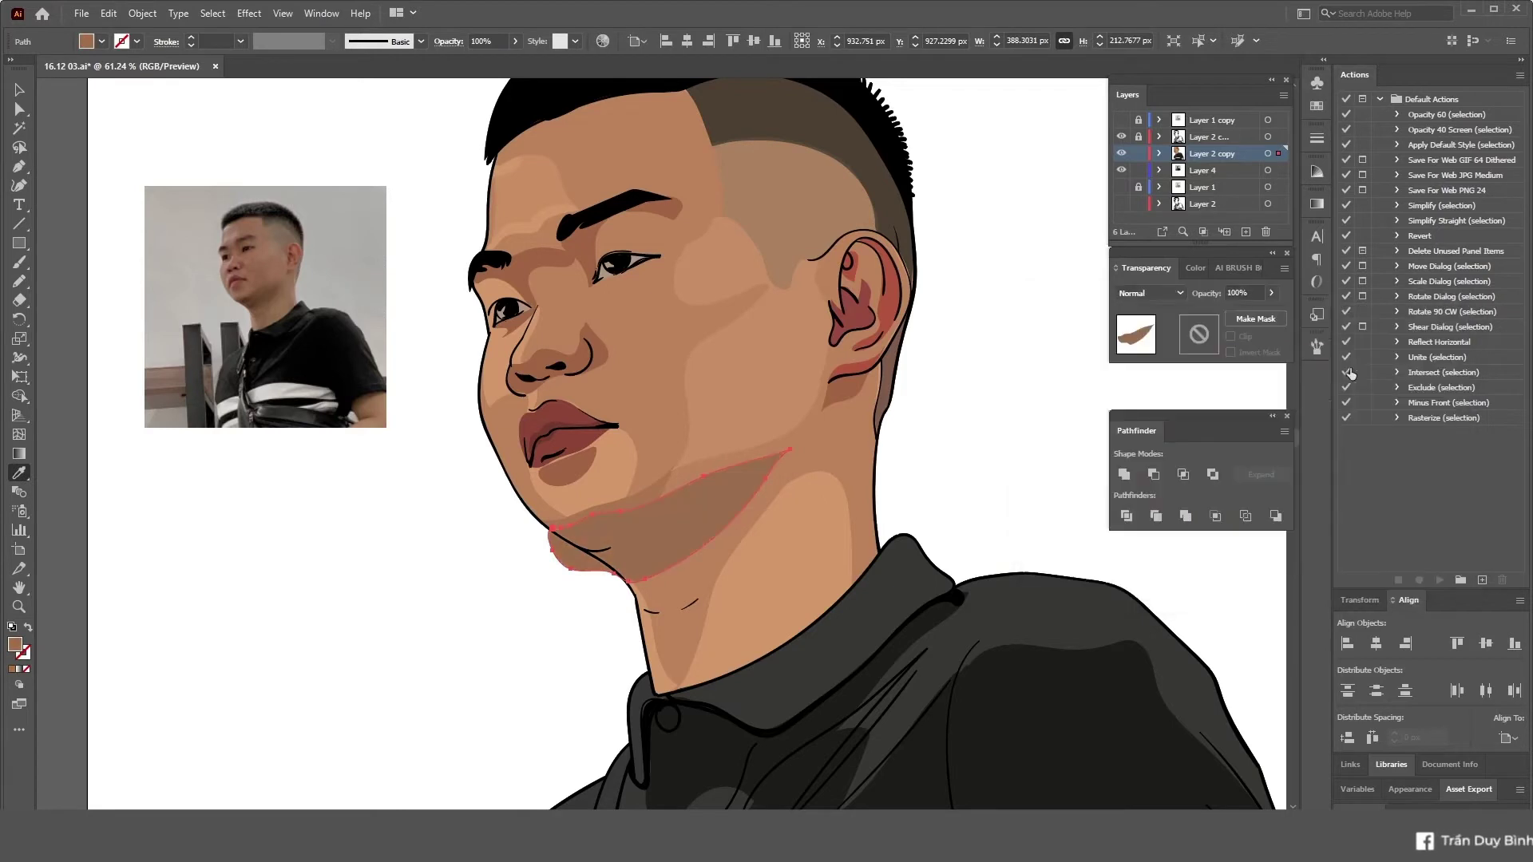
- Give the thin chin path the brown shadow colour
left_click(838, 392)
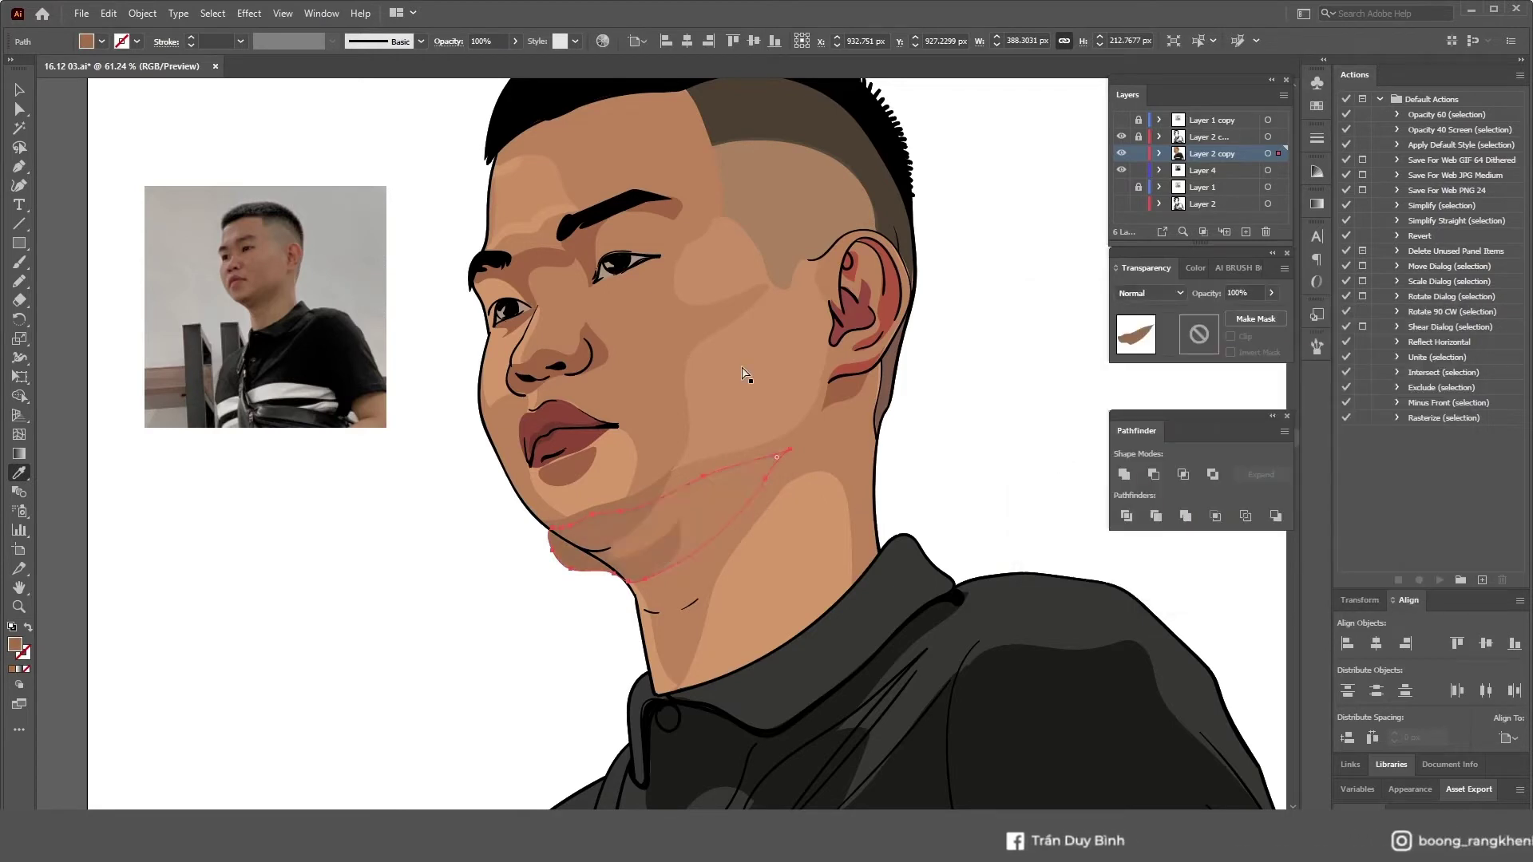
left_click(627, 549, "ctrl")
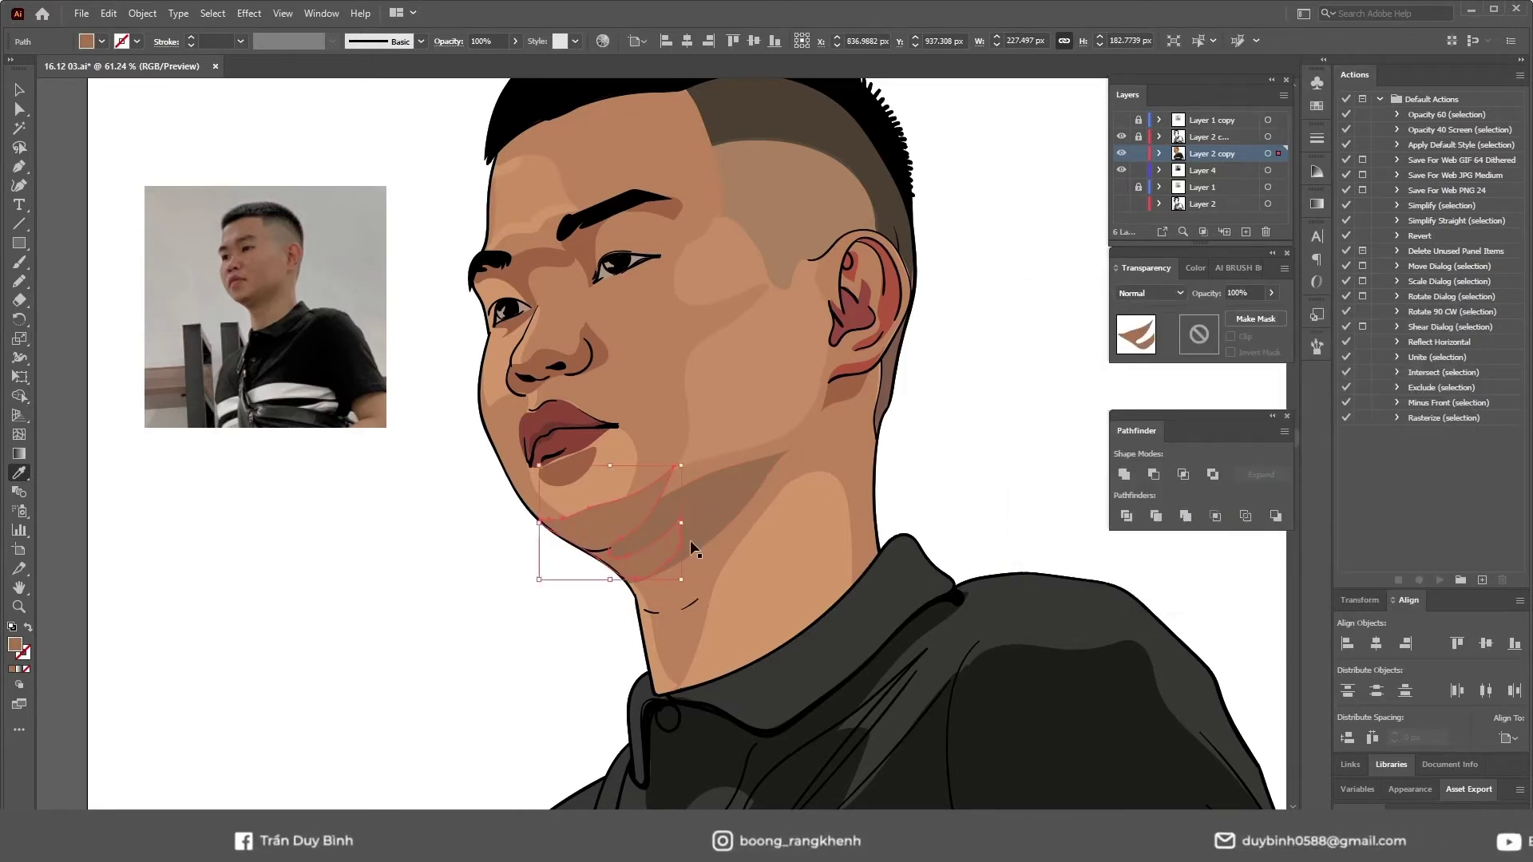
left_click(700, 523, "ctrl")
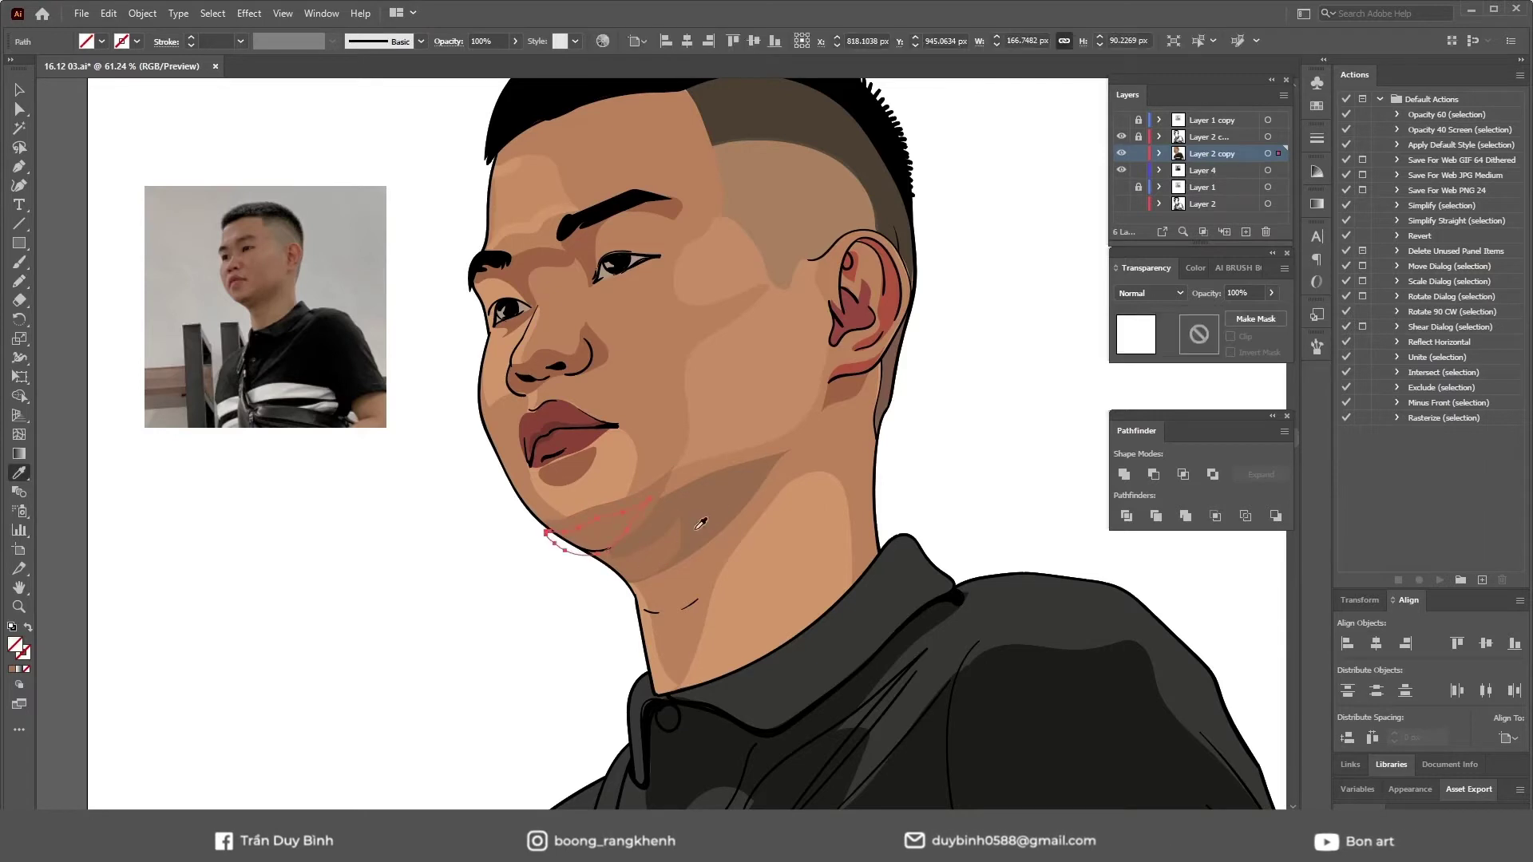
left_click(622, 533)
double_click(14, 645)
left_click(1397, 352)
key("ctrl+shift+a")
- Stretch the chin shadow's bounding box wider to the left
key("n")
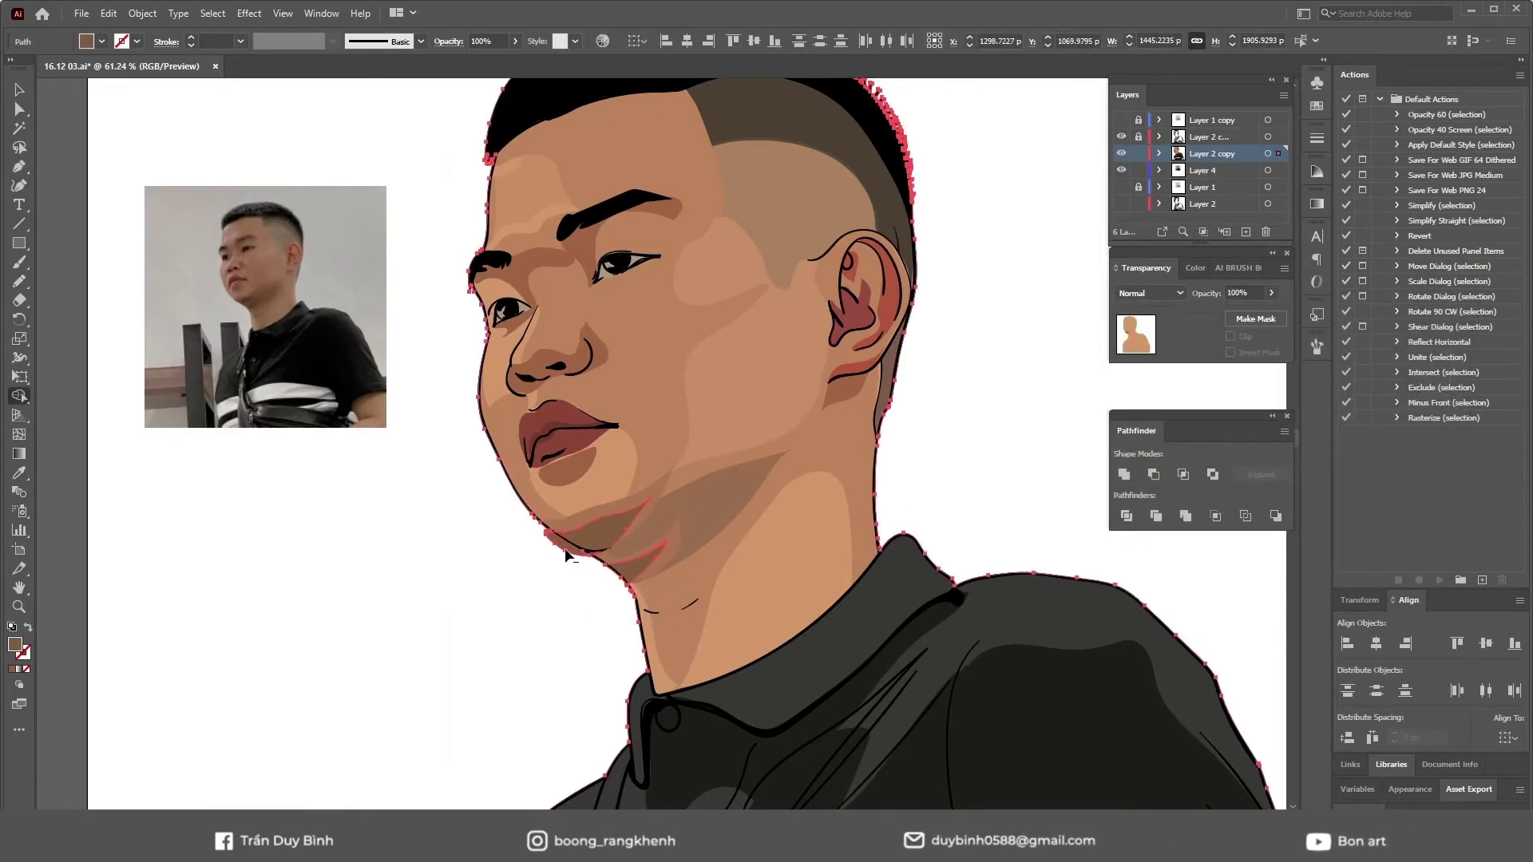
key("shift+m")
left_click(671, 571)
key("v")
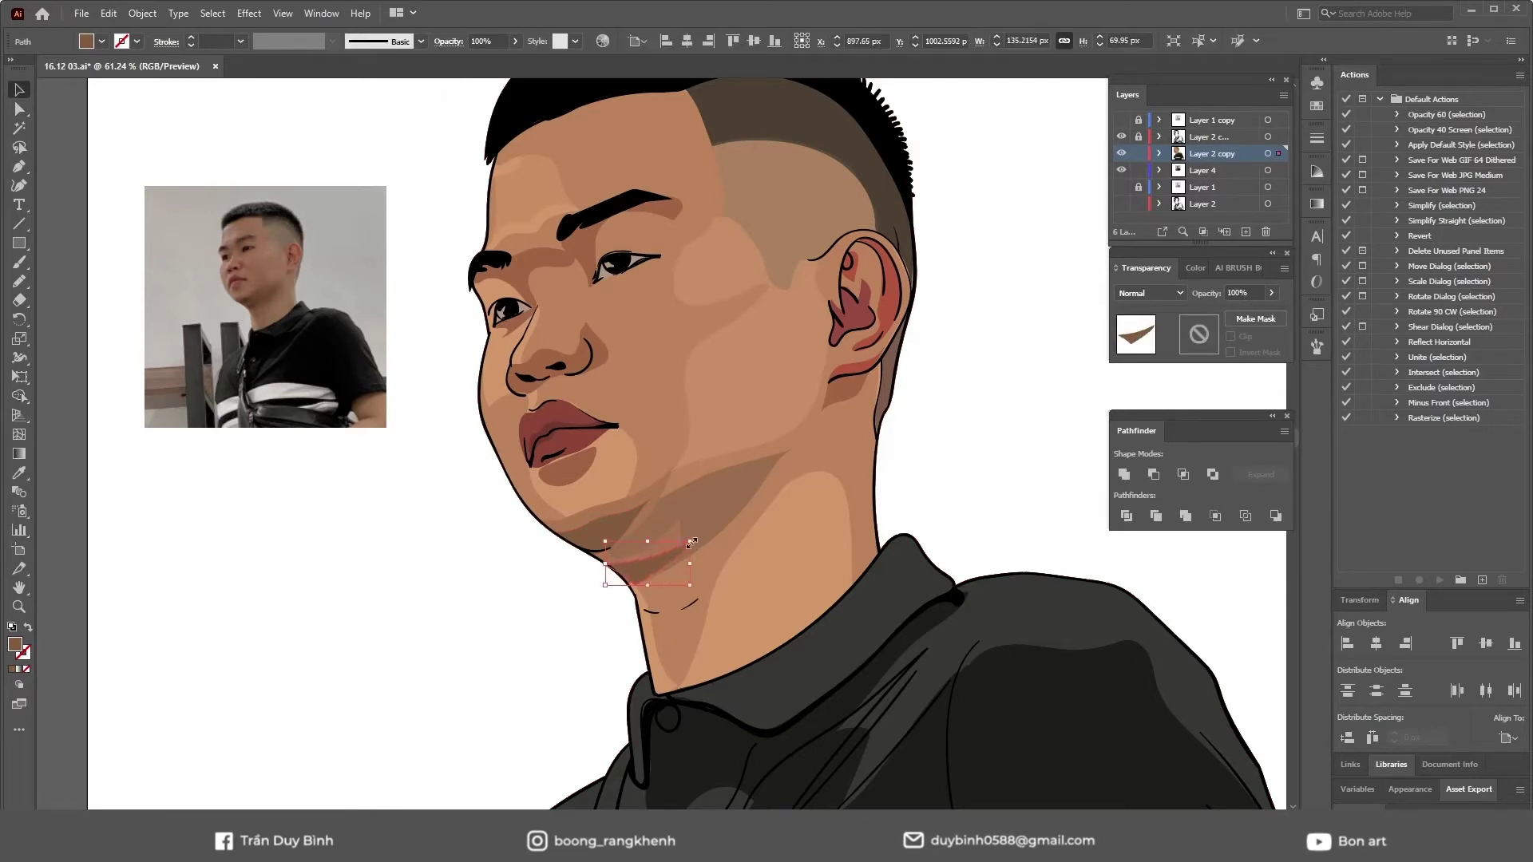
left_click_drag(692, 565, 668, 557)
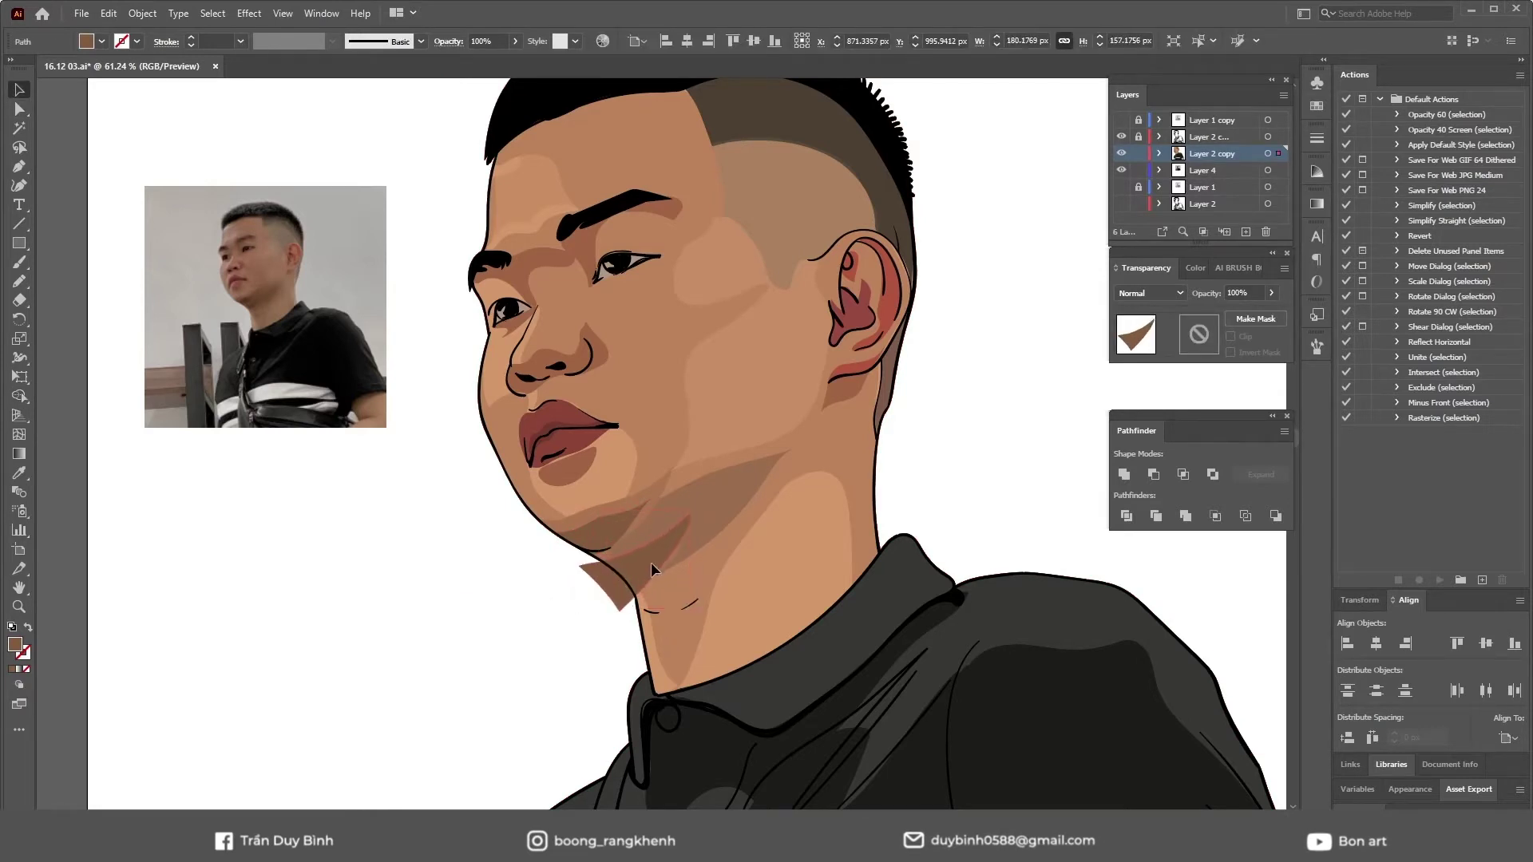
- Erase the chin shadow's overhanging right edge so it follows the jaw line
key("shift+e")
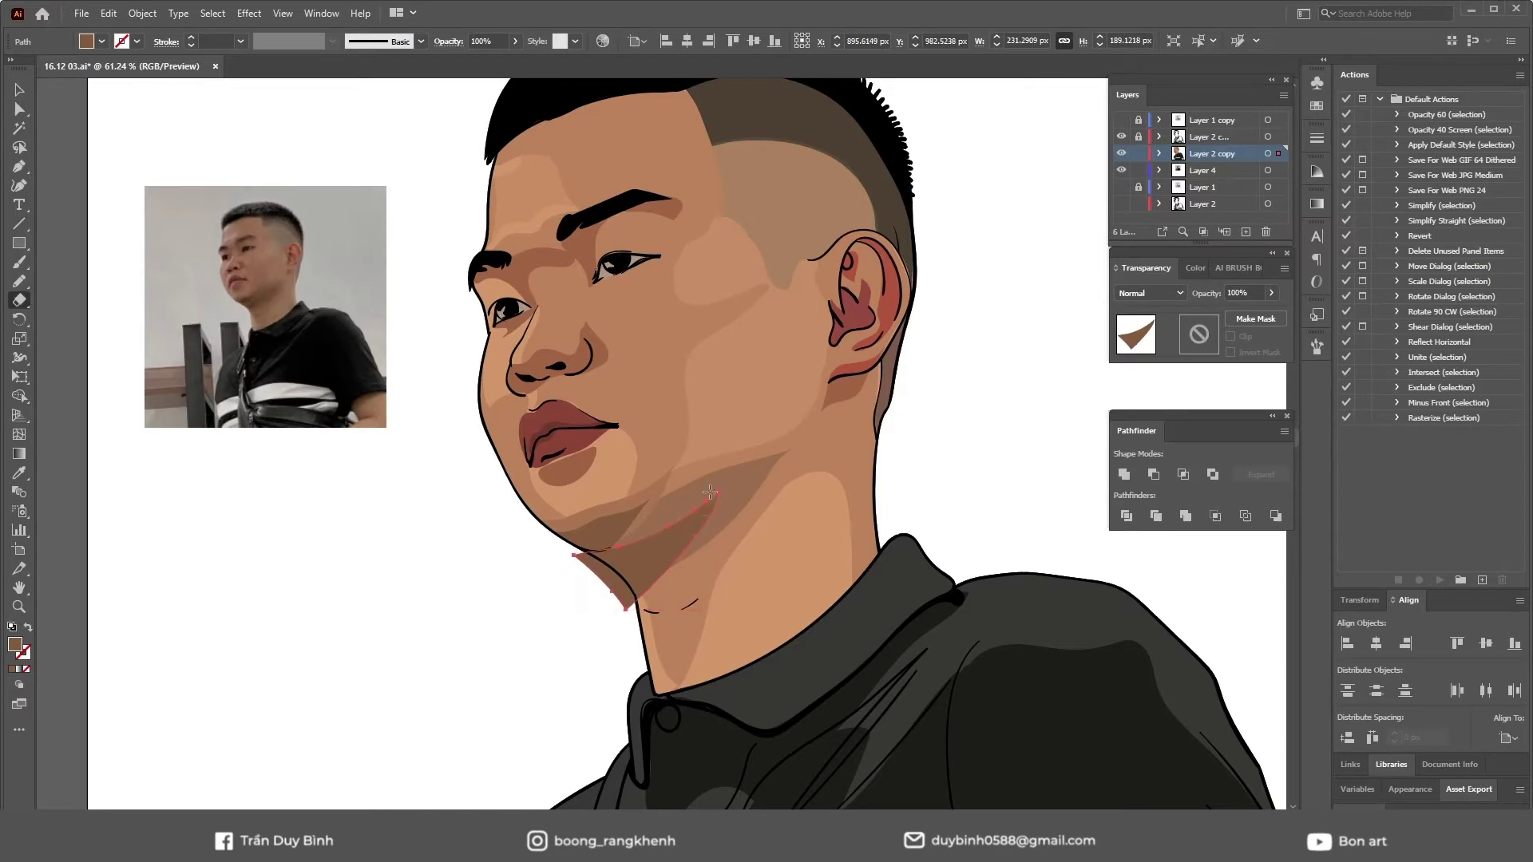
left_click_drag(709, 483, 675, 575)
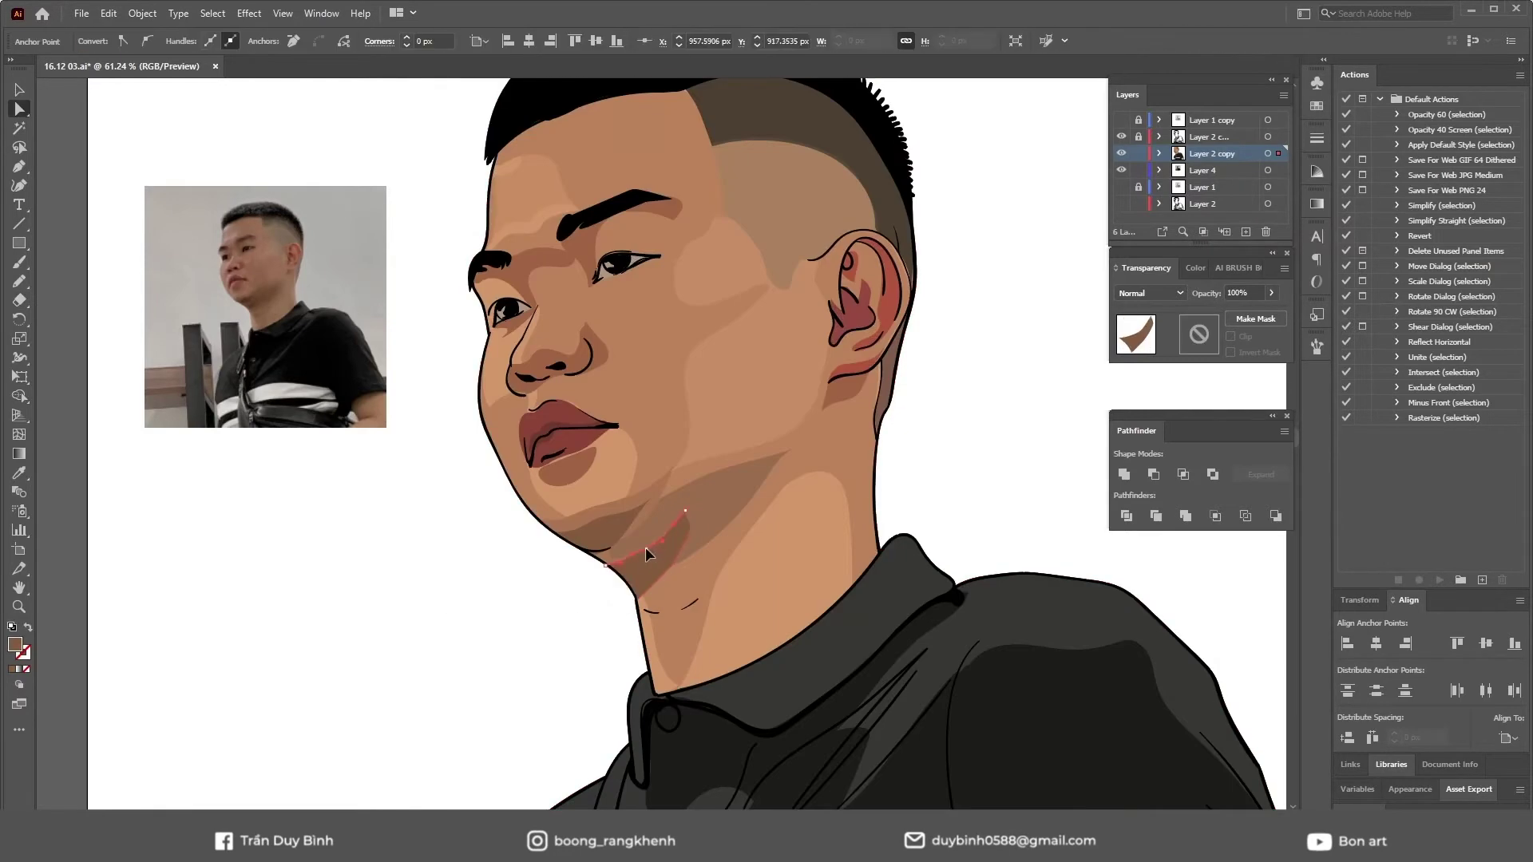
left_click_drag(696, 499, 639, 597)
key("v")
scroll(627, 544, "down", 2)
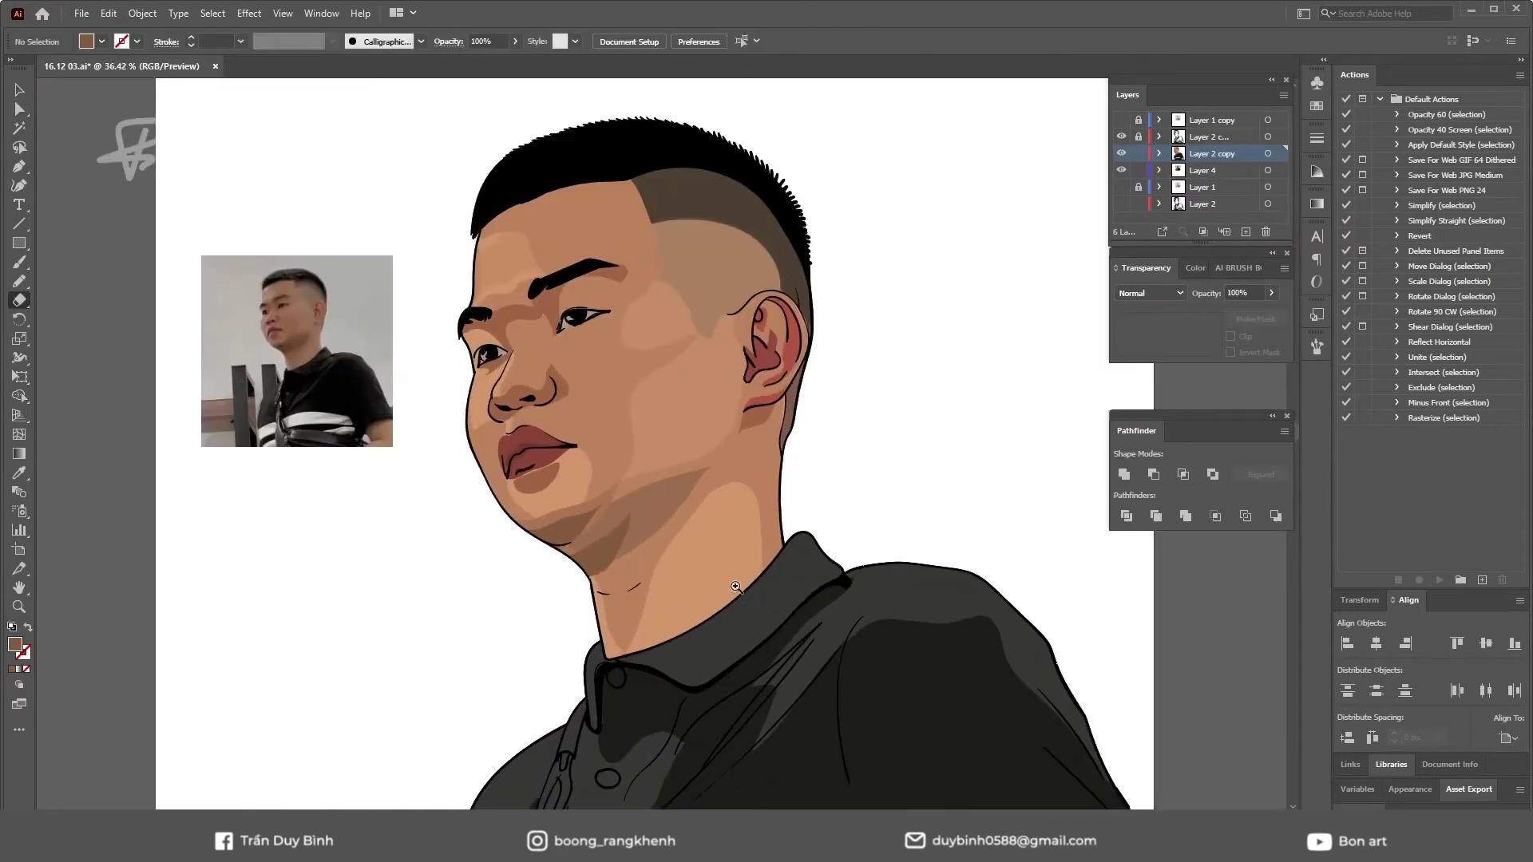
key("ctrl+shift+a")
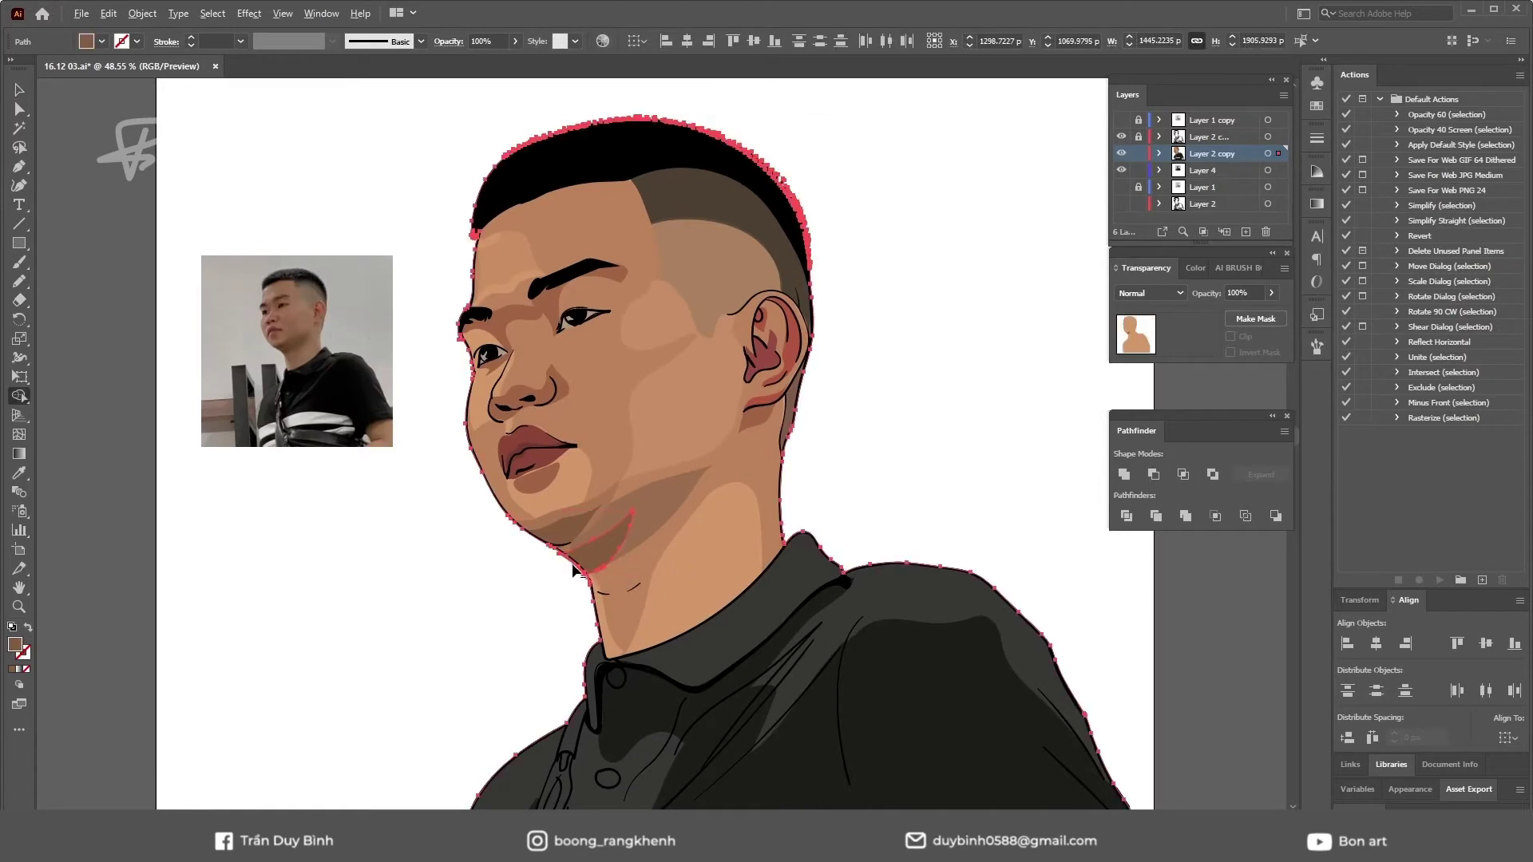
- Sketch shading strokes near the lips and on the cheek beside the nose
scroll(791, 475, "up", 1)
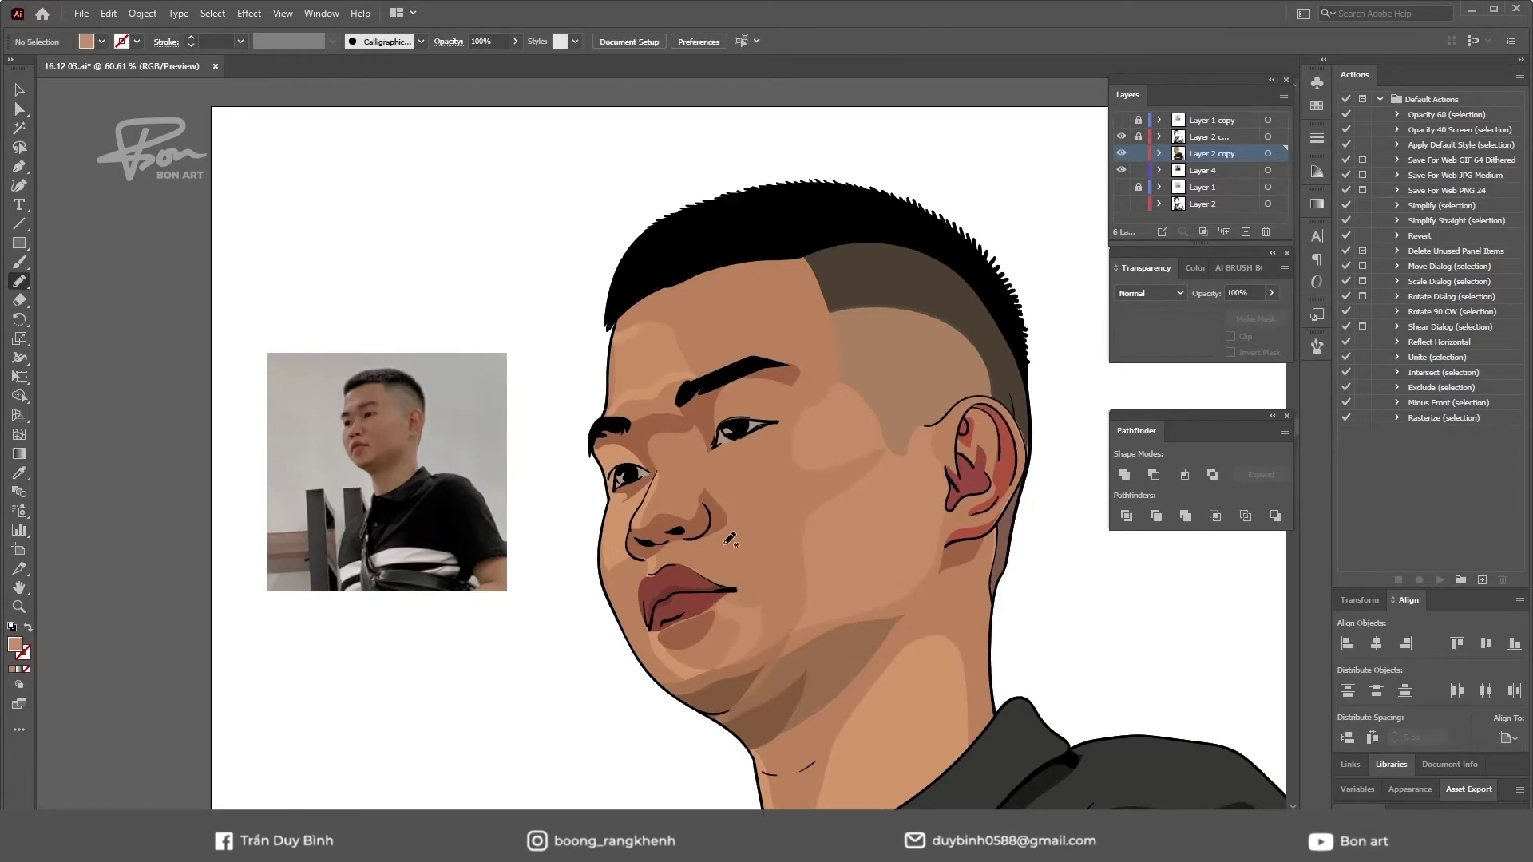
scroll(765, 578, "up", 1)
left_click_drag(702, 551, 747, 574)
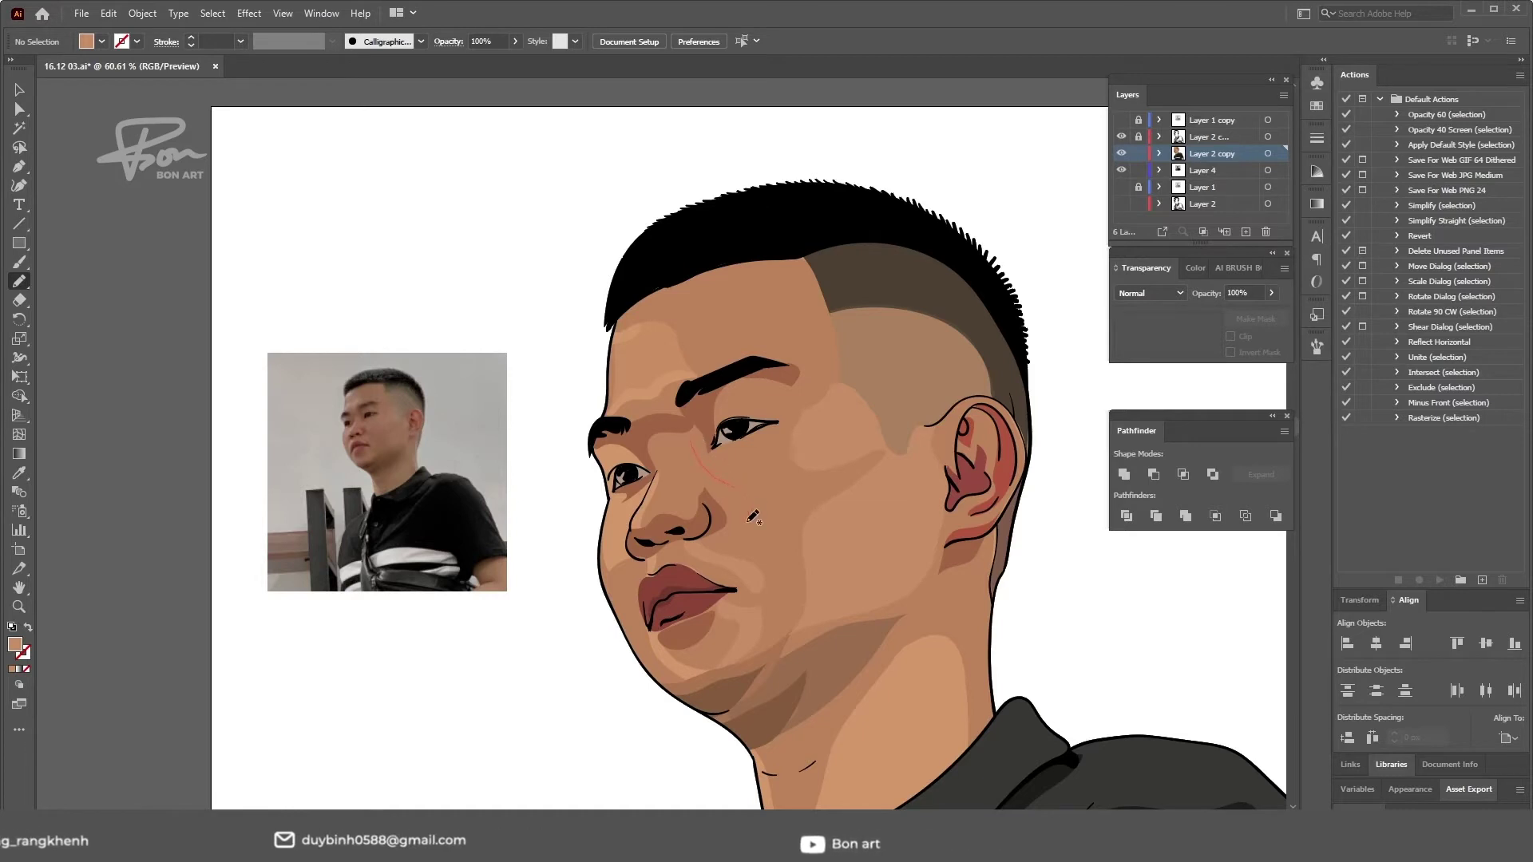
left_click_drag(748, 525, 697, 454)
scroll(729, 568, "up", 2)
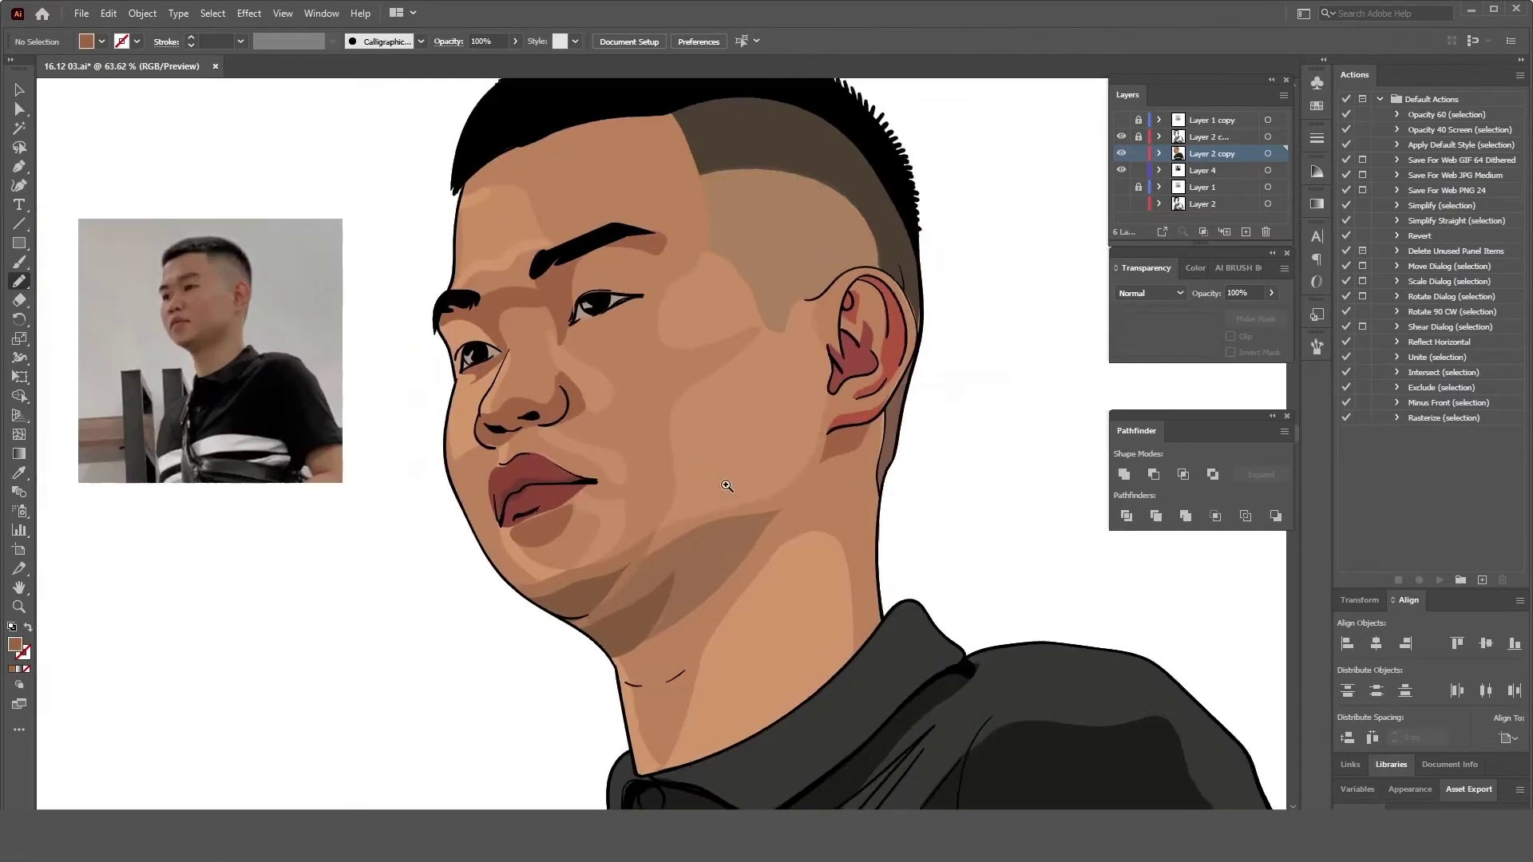
scroll(729, 568, "down", 1)
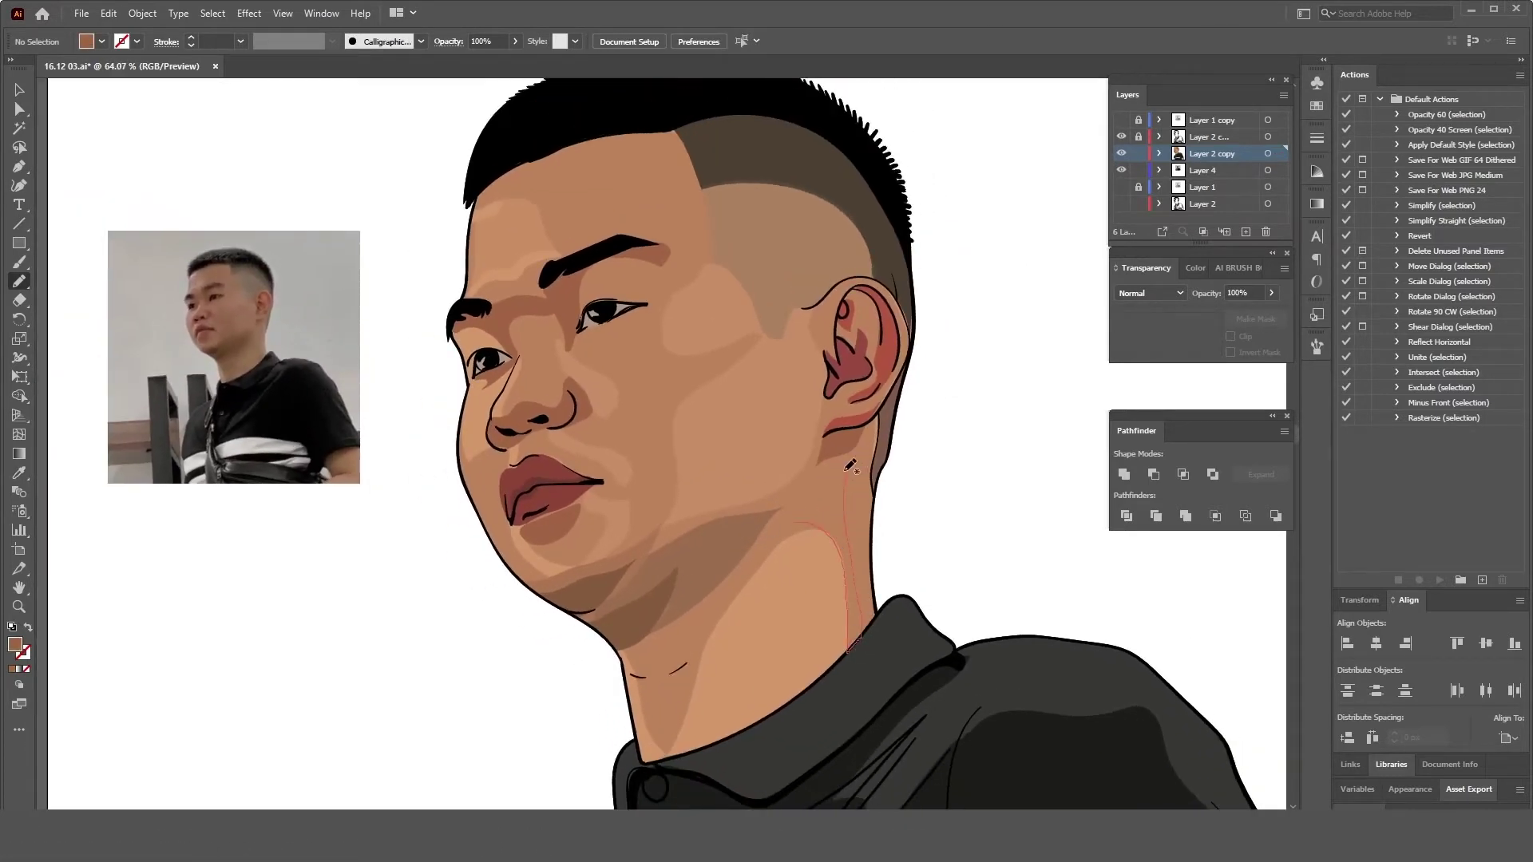
- Draw a faint darker-brown shadow shape at 27% opacity down the side of the neck
left_click_drag(850, 465, 866, 469)
key("i")
scroll(713, 447, "down", 1)
left_click(712, 447)
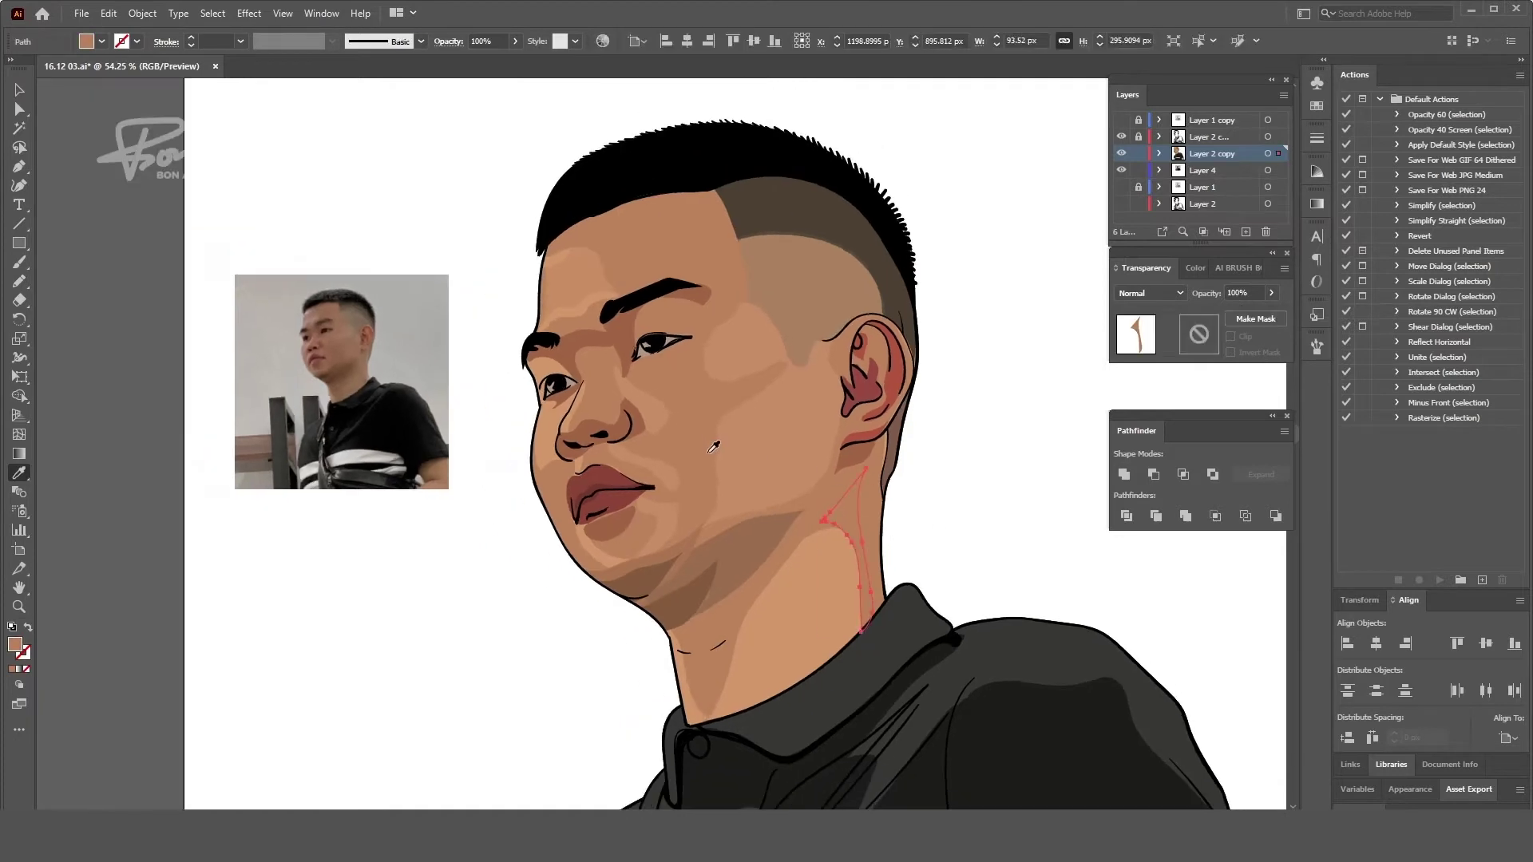
left_click(786, 516)
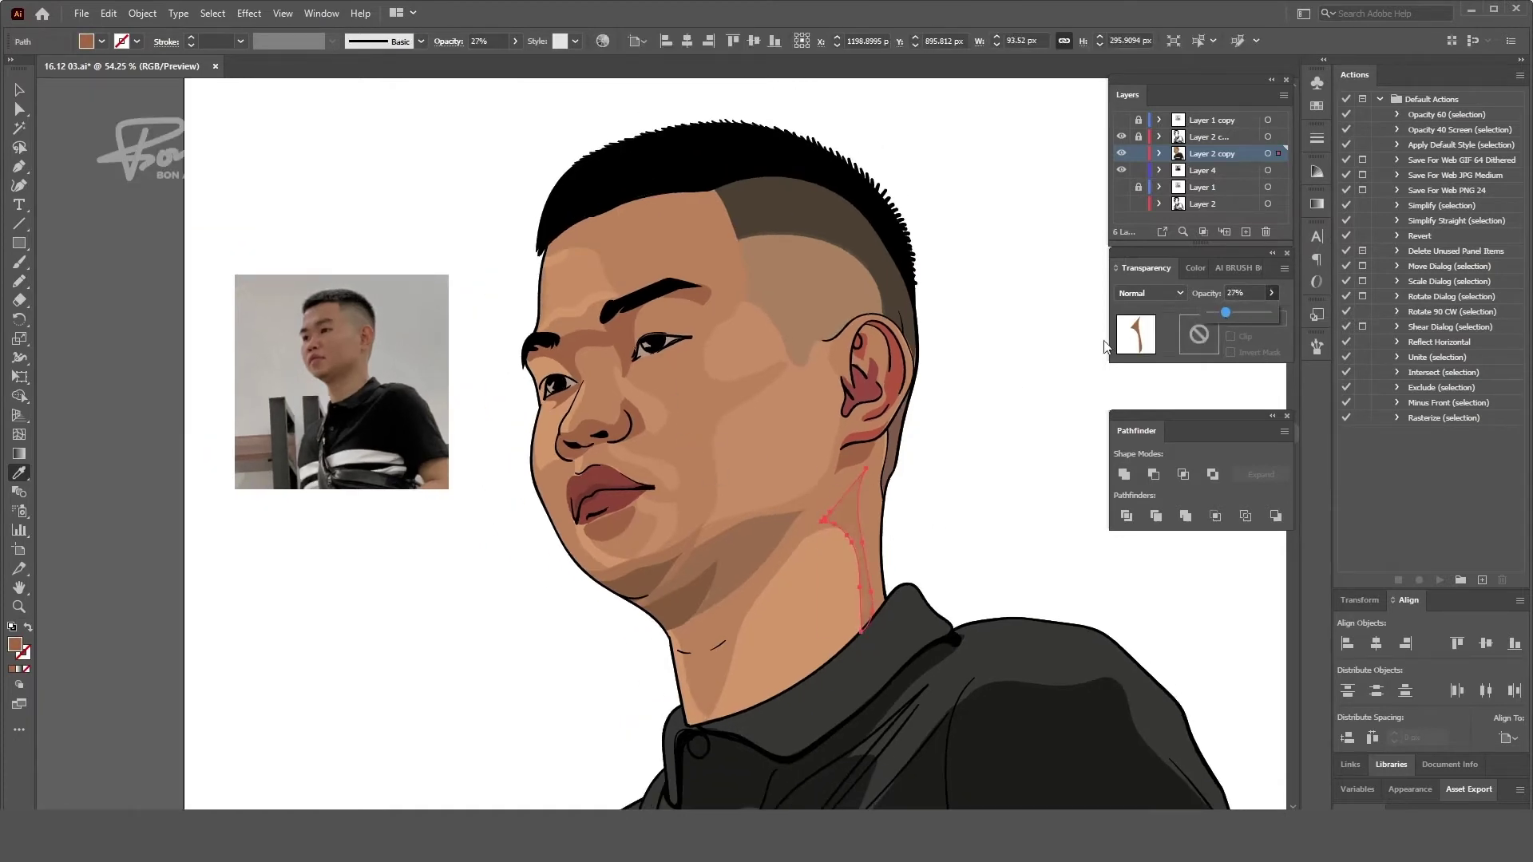
key("ctrl+shift+a")
scroll(992, 479, "down", 1)
scroll(878, 479, "down", 1)
scroll(772, 468, "up", 3)
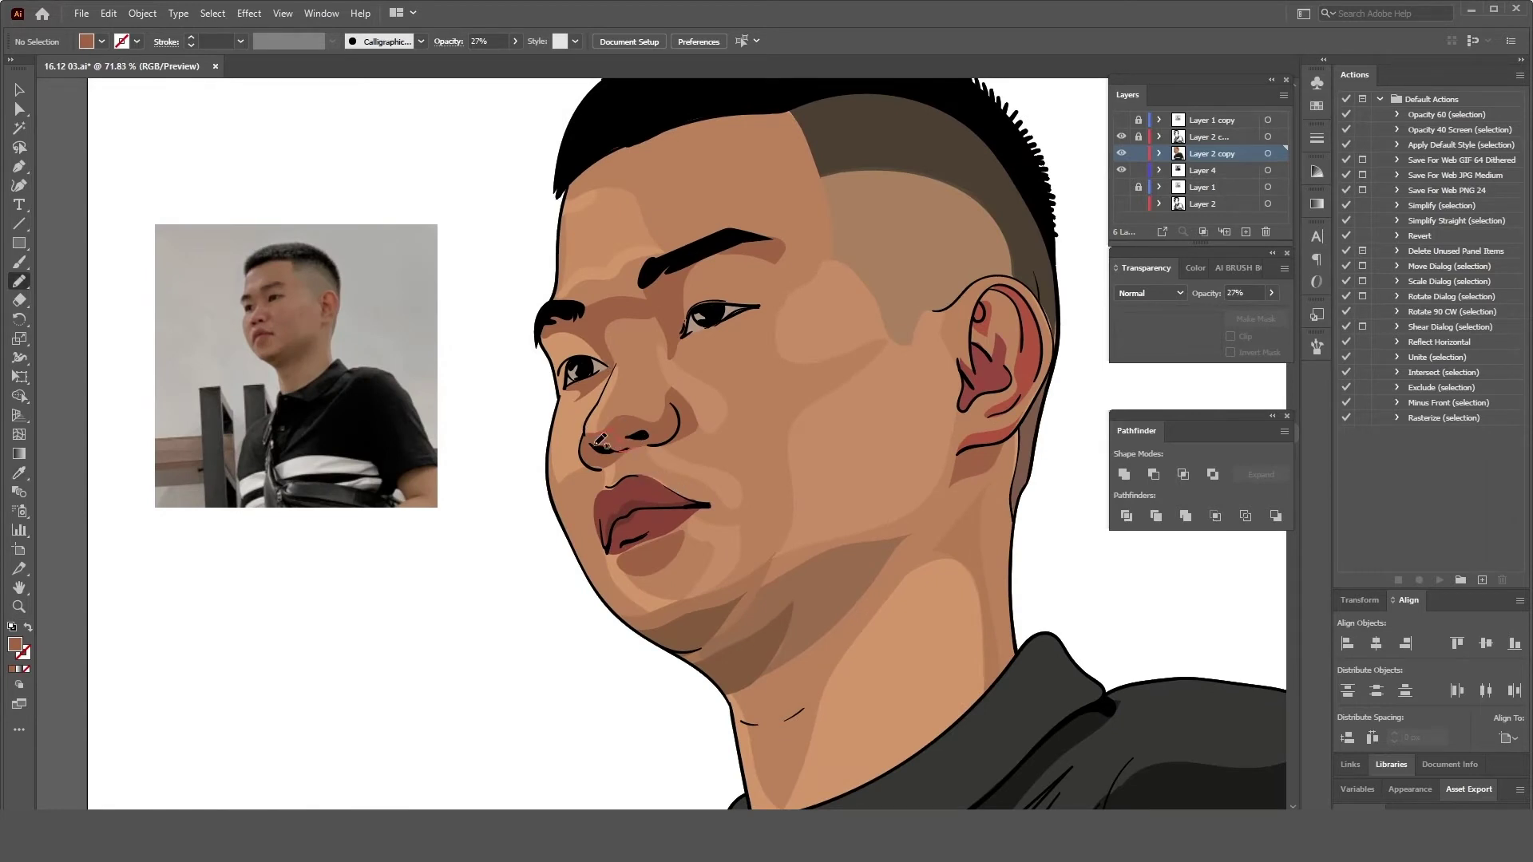
- Draw a skin-tone shading shape beside the nostril
left_click_drag(599, 441, 605, 444)
key("i")
double_click(22, 643)
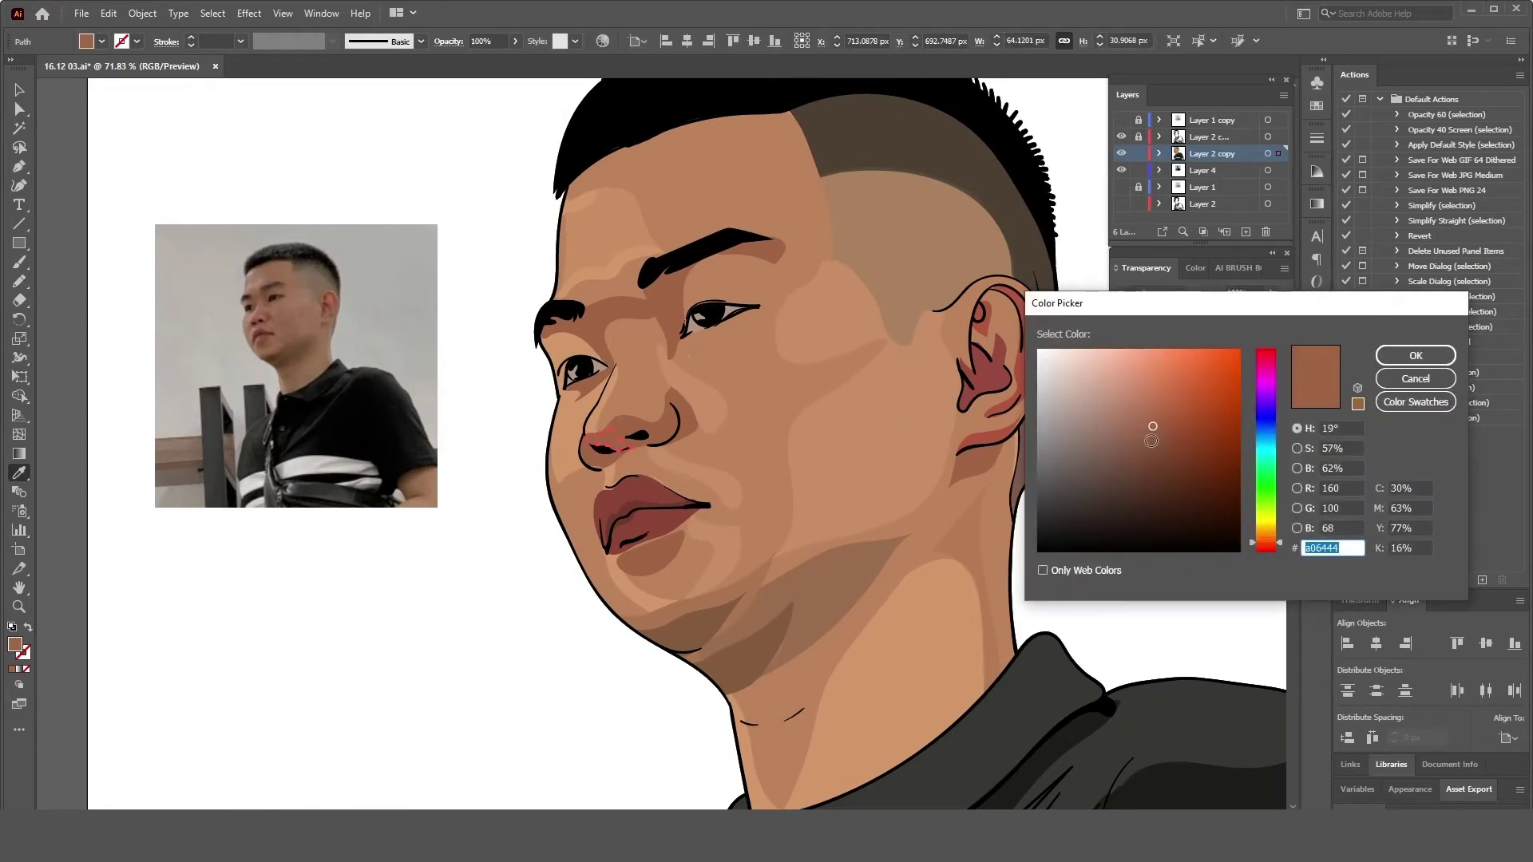
left_click(1413, 361)
key("ctrl+shift+a")
scroll(806, 399, "down", 2)
scroll(806, 399, "up", 2)
scroll(806, 399, "up", 1)
- Draw two shading shapes near the eye, sampling their skin-tone colour
key("n")
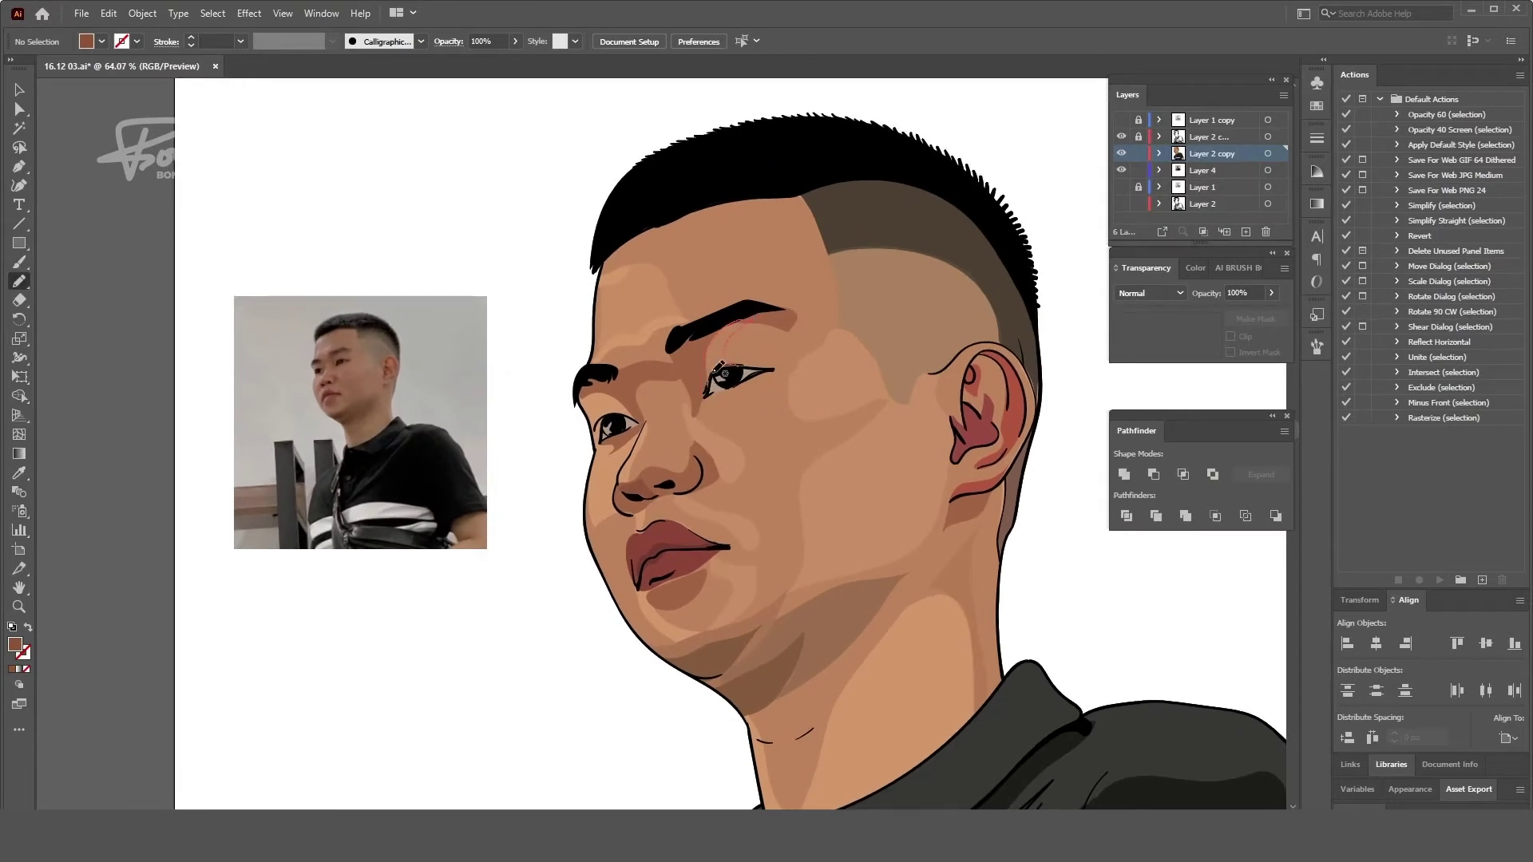
left_click_drag(721, 371, 704, 395)
key("i")
scroll(670, 523, "down", 1)
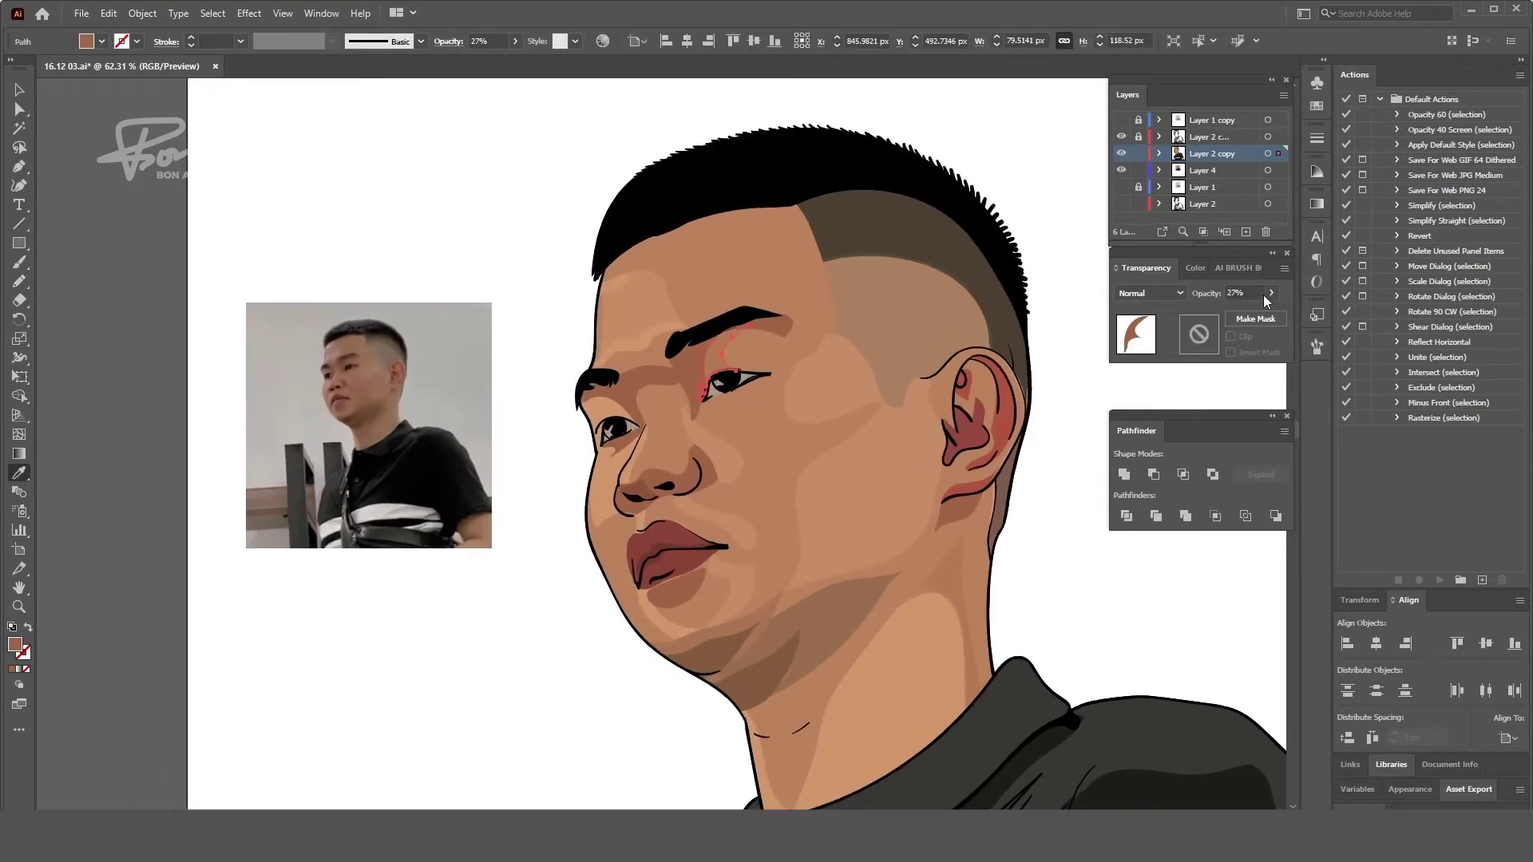
key("ctrl+shift+a")
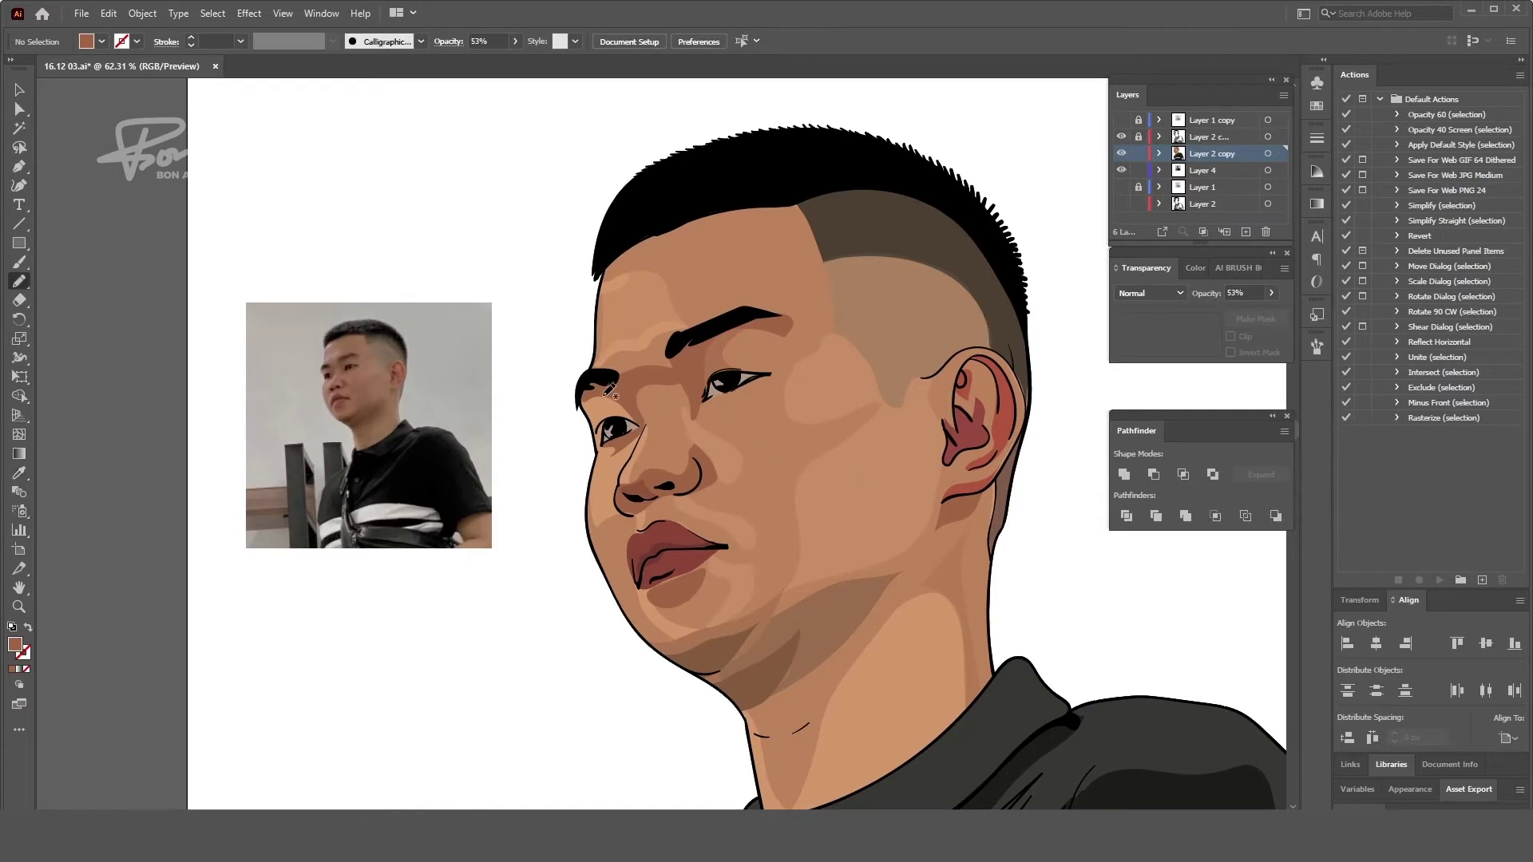
left_click_drag(640, 420, 614, 393)
key("i")
left_click(770, 352)
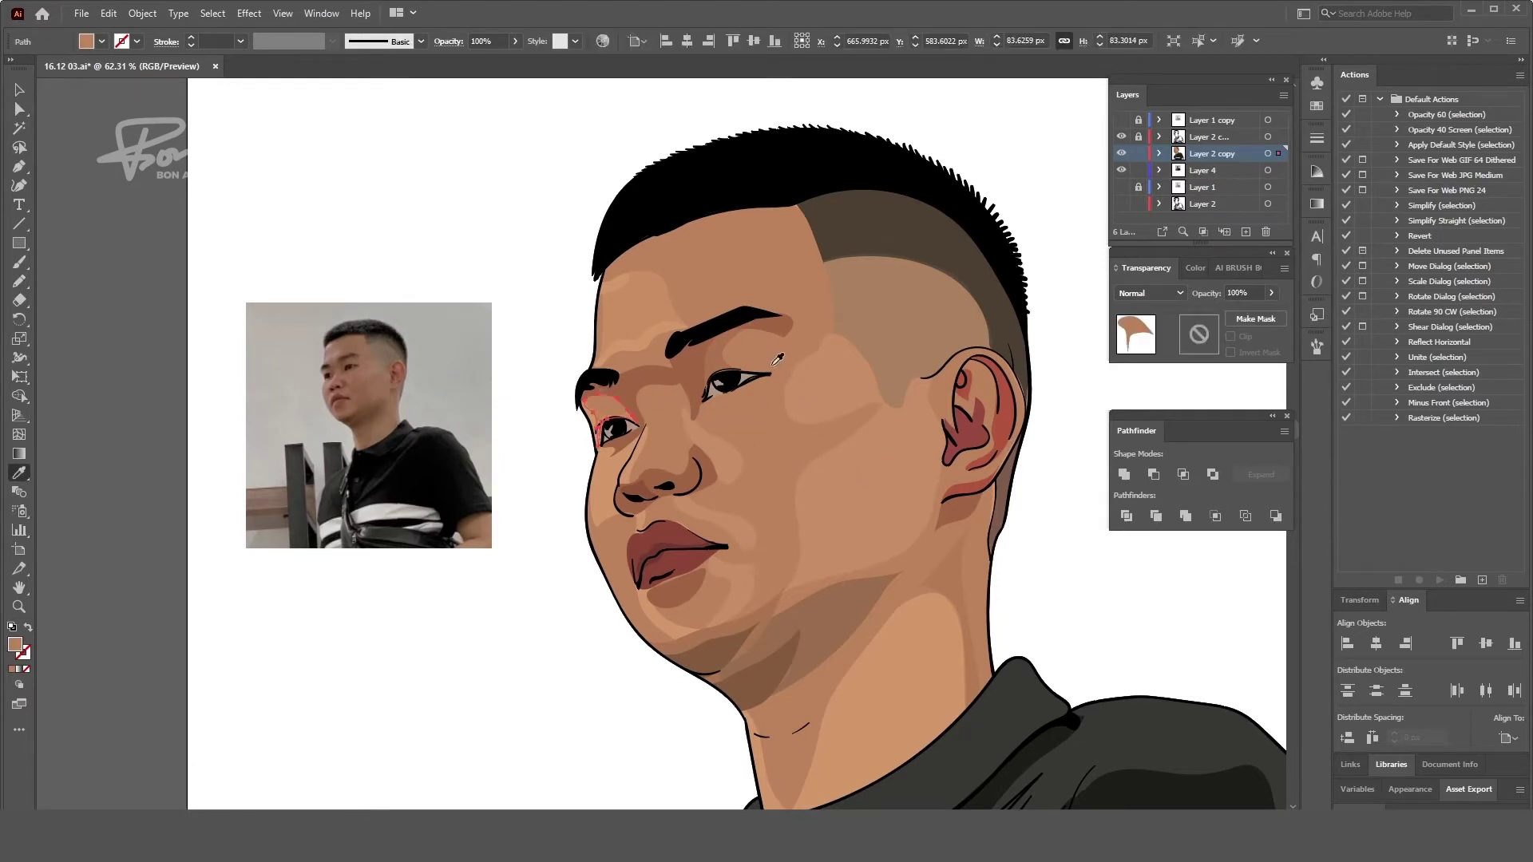
key("ctrl+shift+a")
scroll(826, 483, "down", 1)
scroll(752, 463, "up", 1)
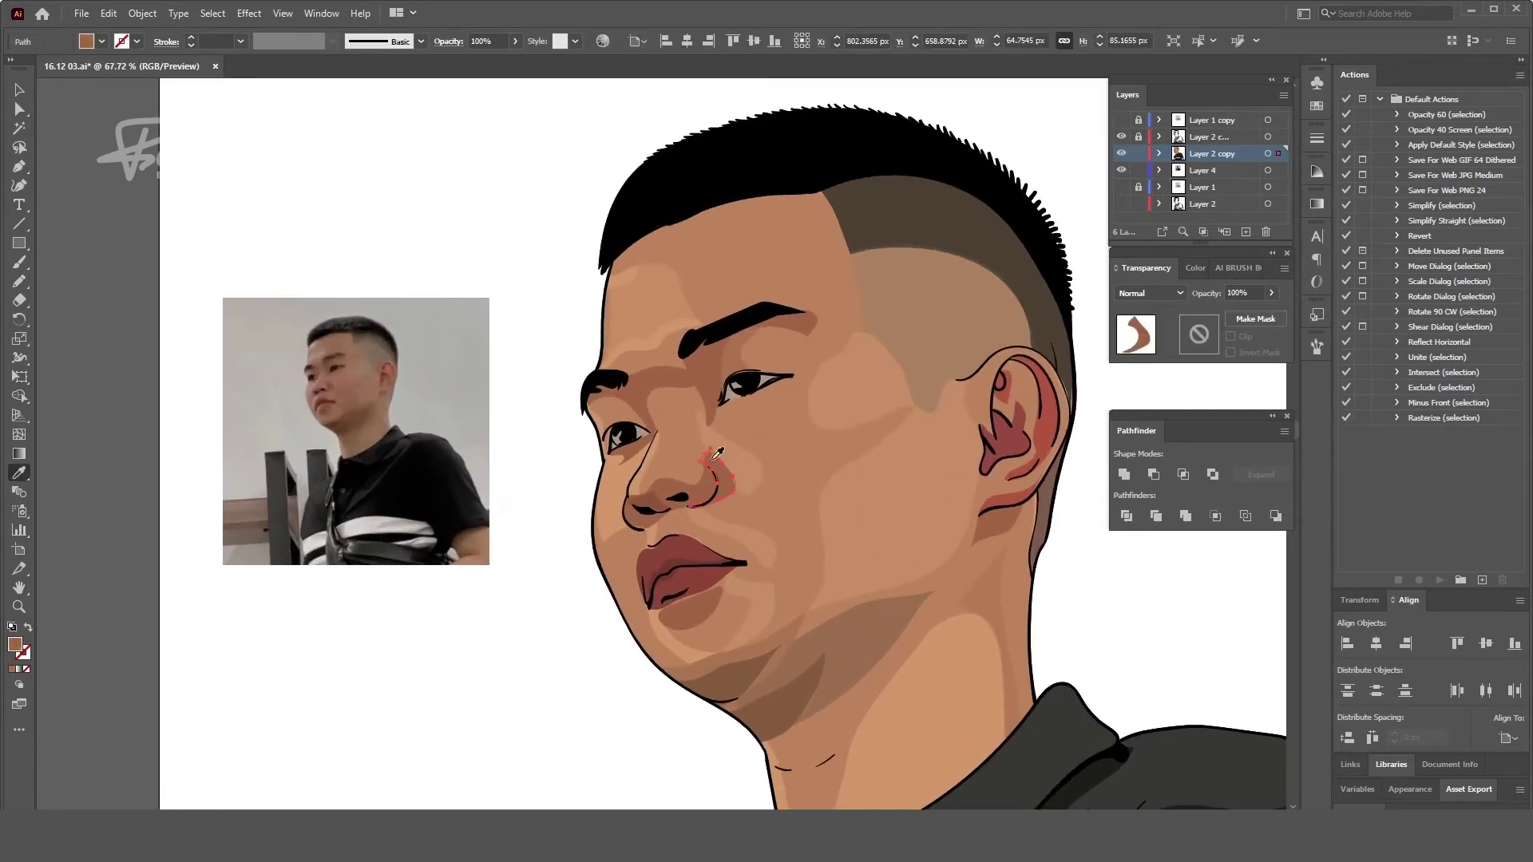
- Draw a skin-tone shading shape from the nose bridge up to the eyebrow
key("a")
scroll(588, 568, "down", 1)
key("n")
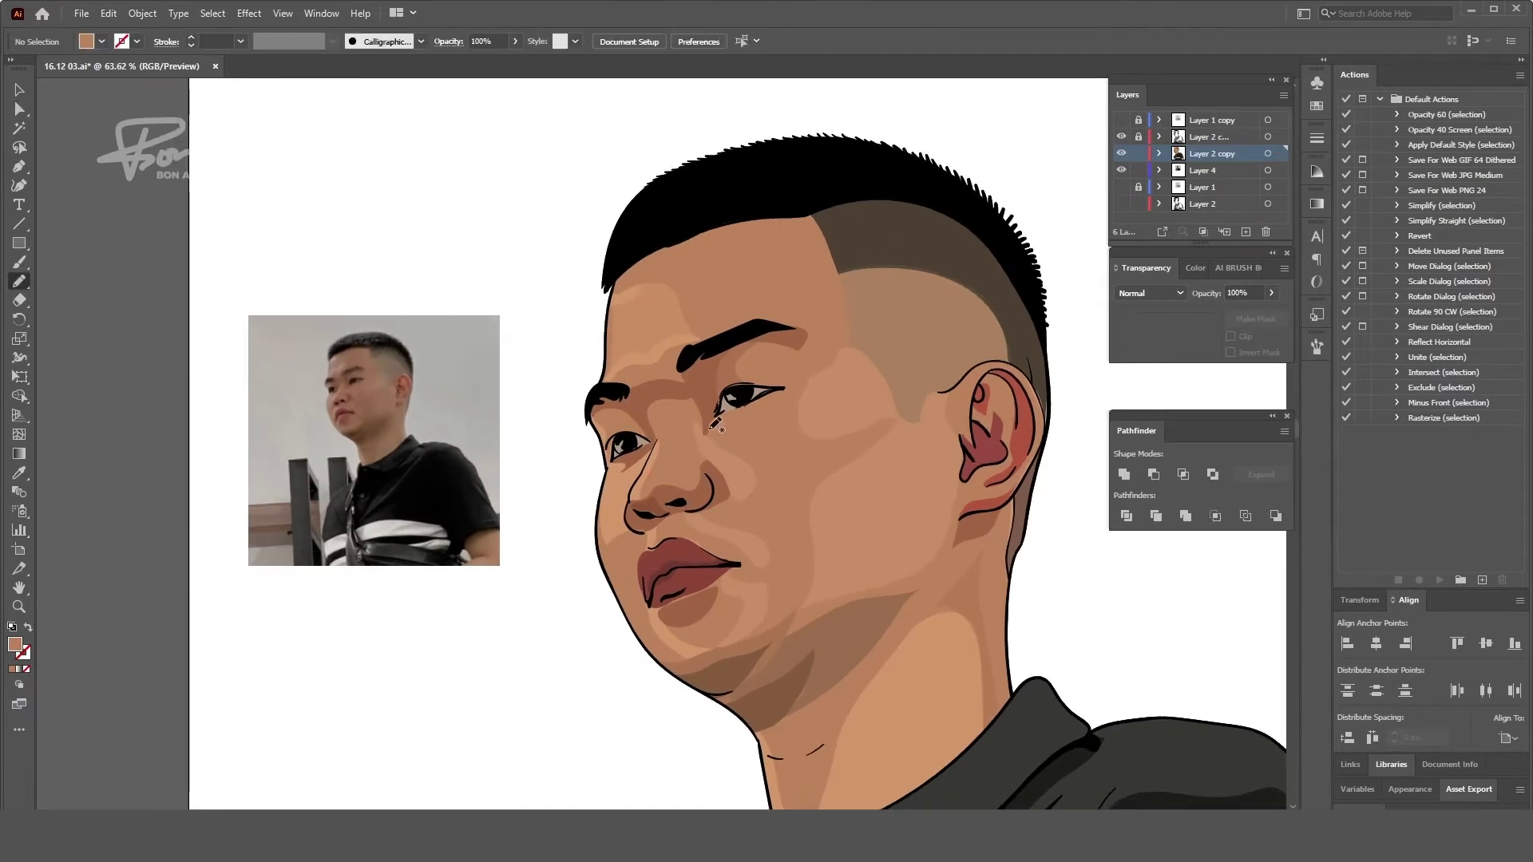
left_click_drag(708, 433, 705, 370)
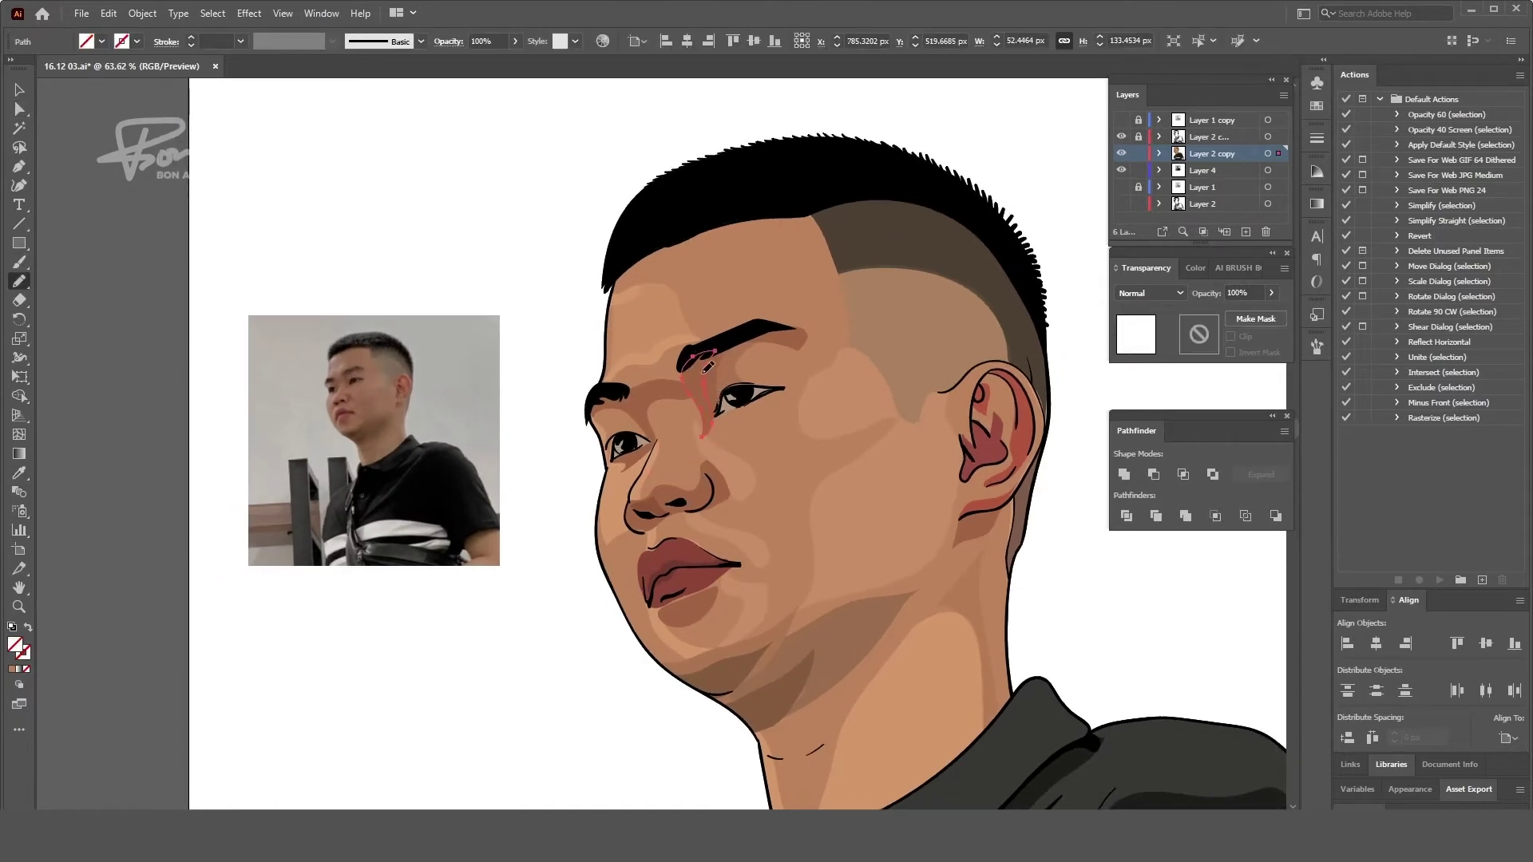
left_click(639, 406)
key("ctrl+shift+a")
scroll(647, 415, "up", 1)
key("a")
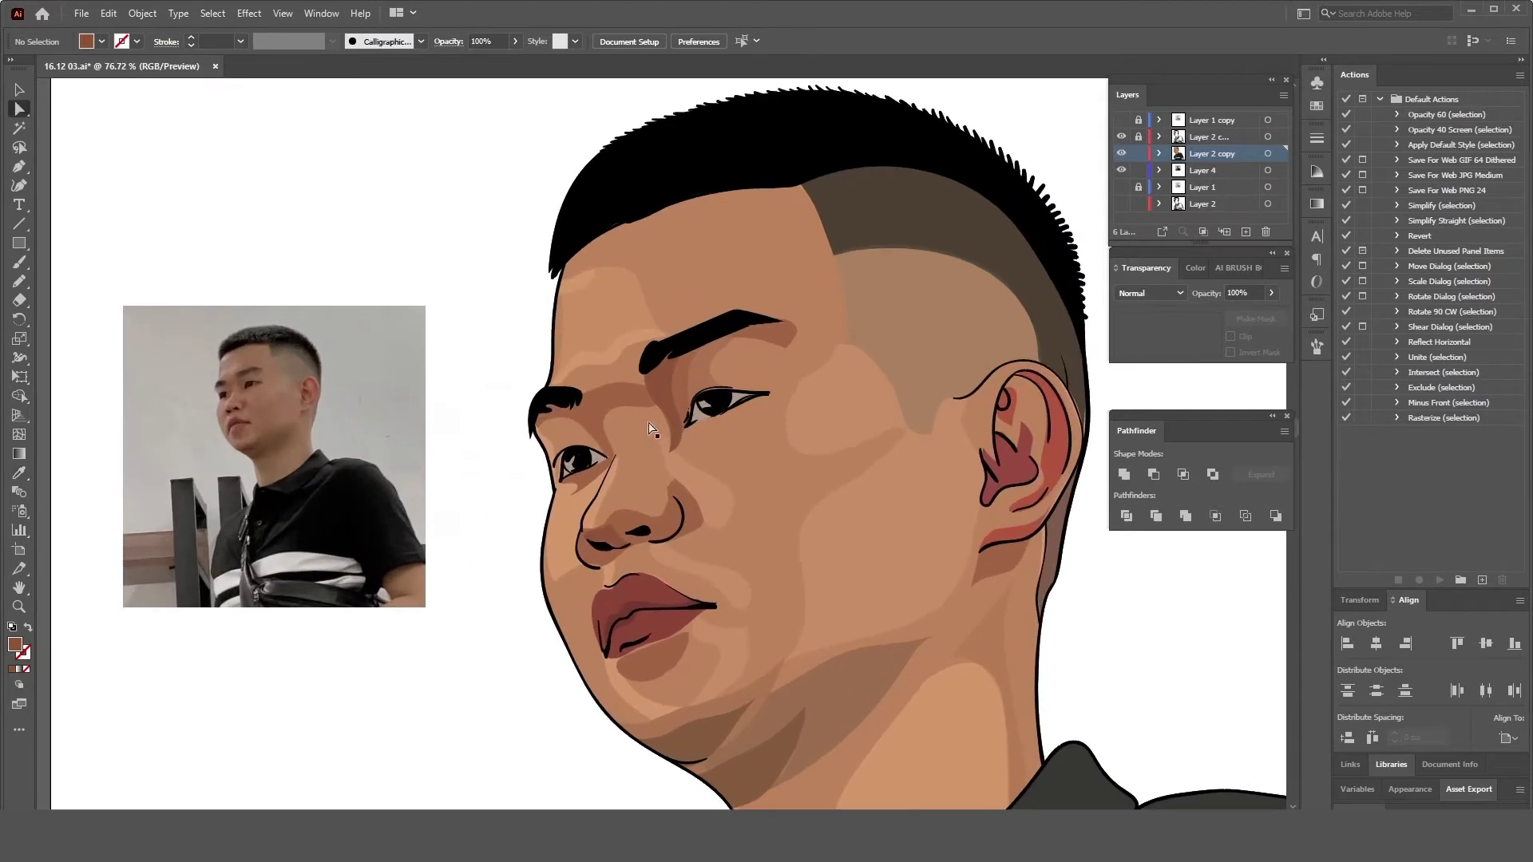
left_click(645, 411)
key("ctrl+shift+a")
left_click(636, 391)
key("ctrl+shift+a")
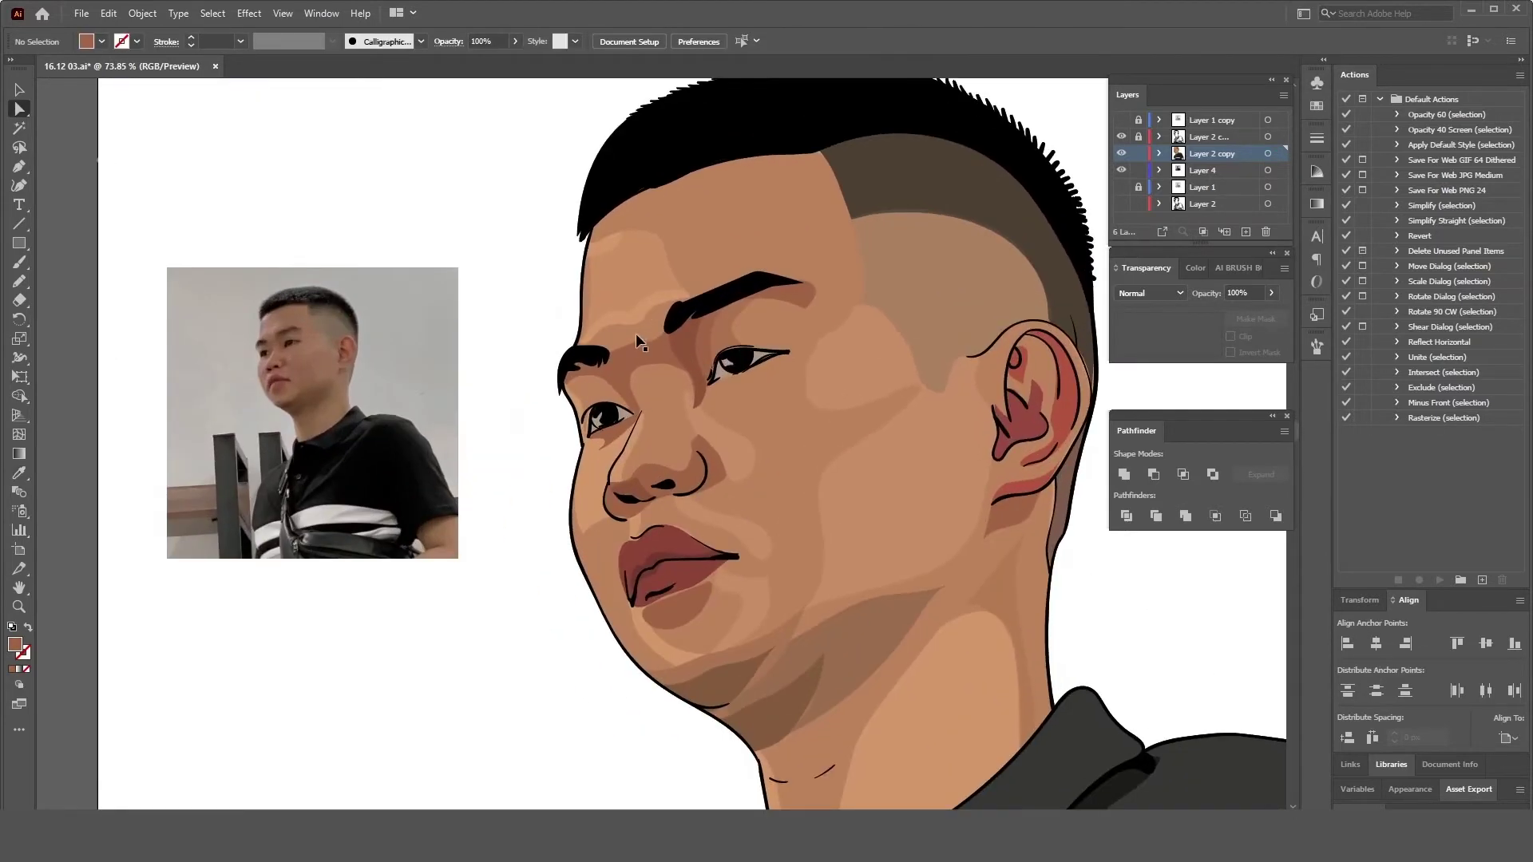
- Draw darker brown shading shapes at 53% opacity above the eyebrow
key("n")
left_click_drag(656, 314, 671, 344)
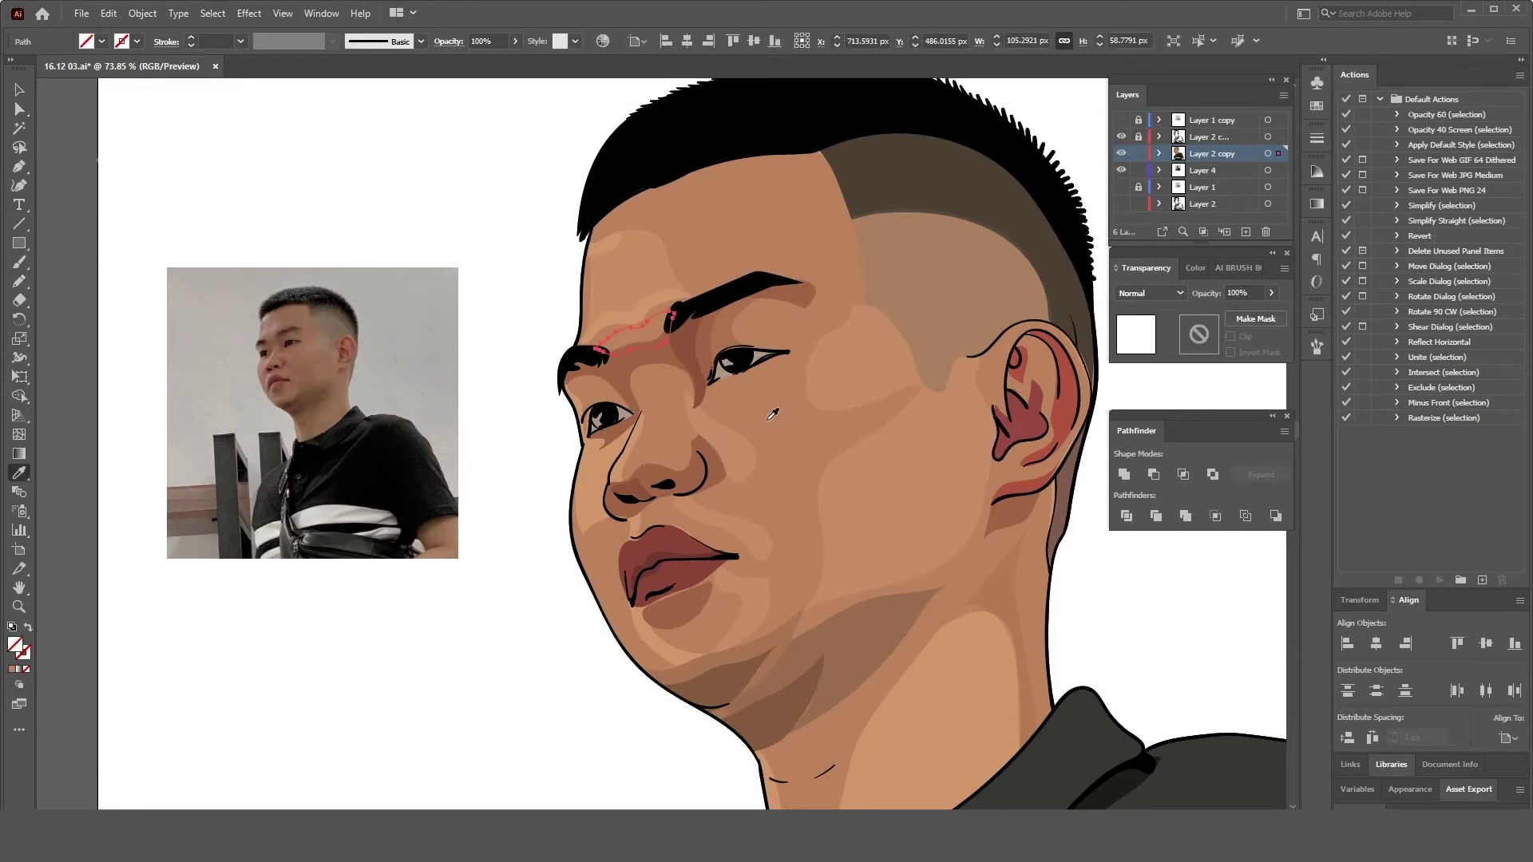
key("i")
left_click(641, 517)
key("ctrl+shift+a")
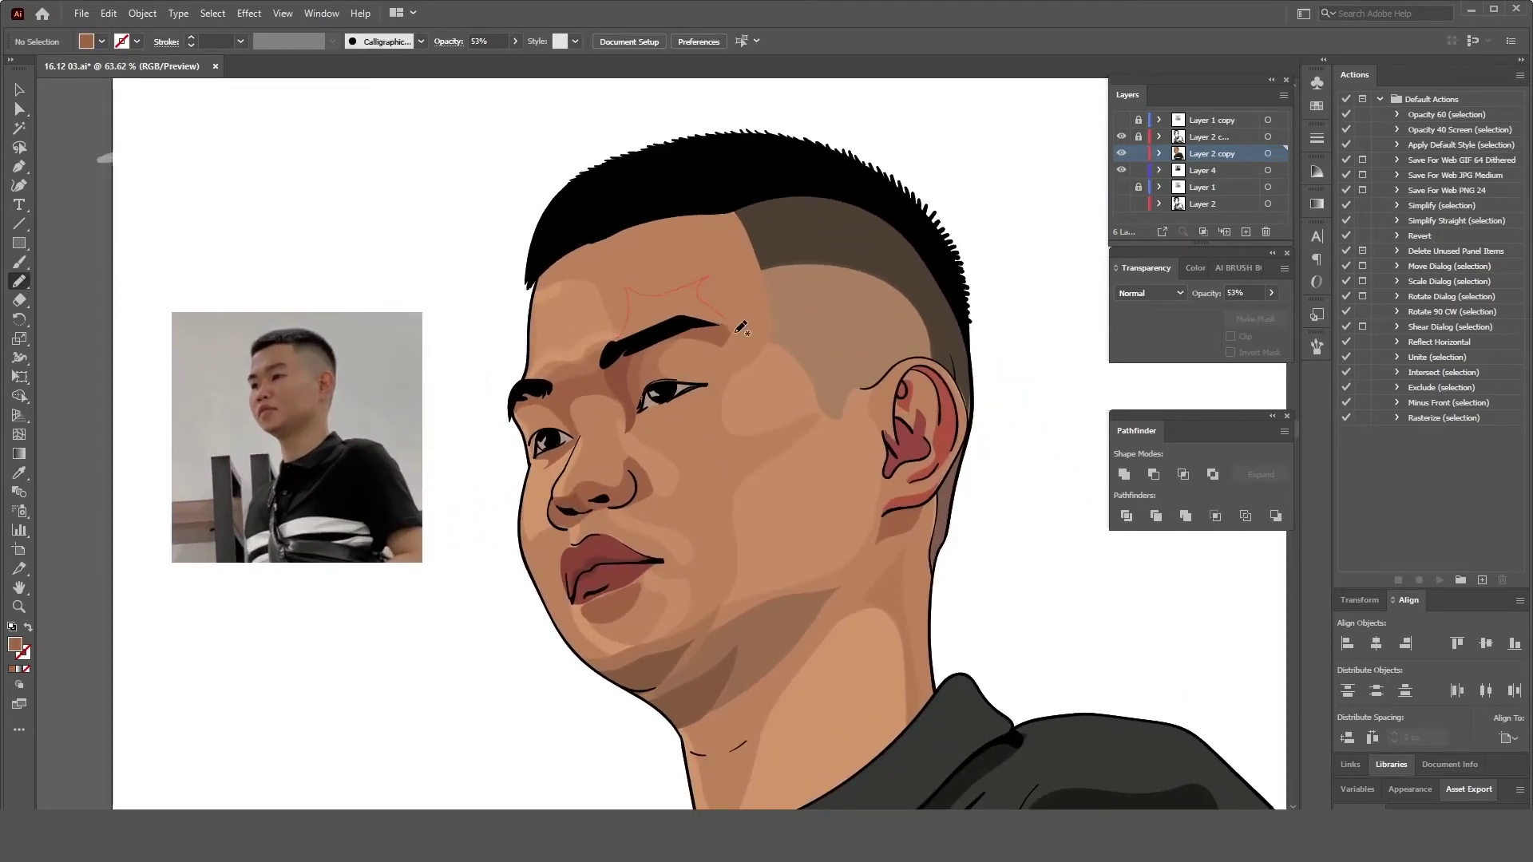
mouse_move(645, 289)
left_mouse_down()
mouse_move(719, 327)
mouse_move(604, 361)
left_mouse_up()
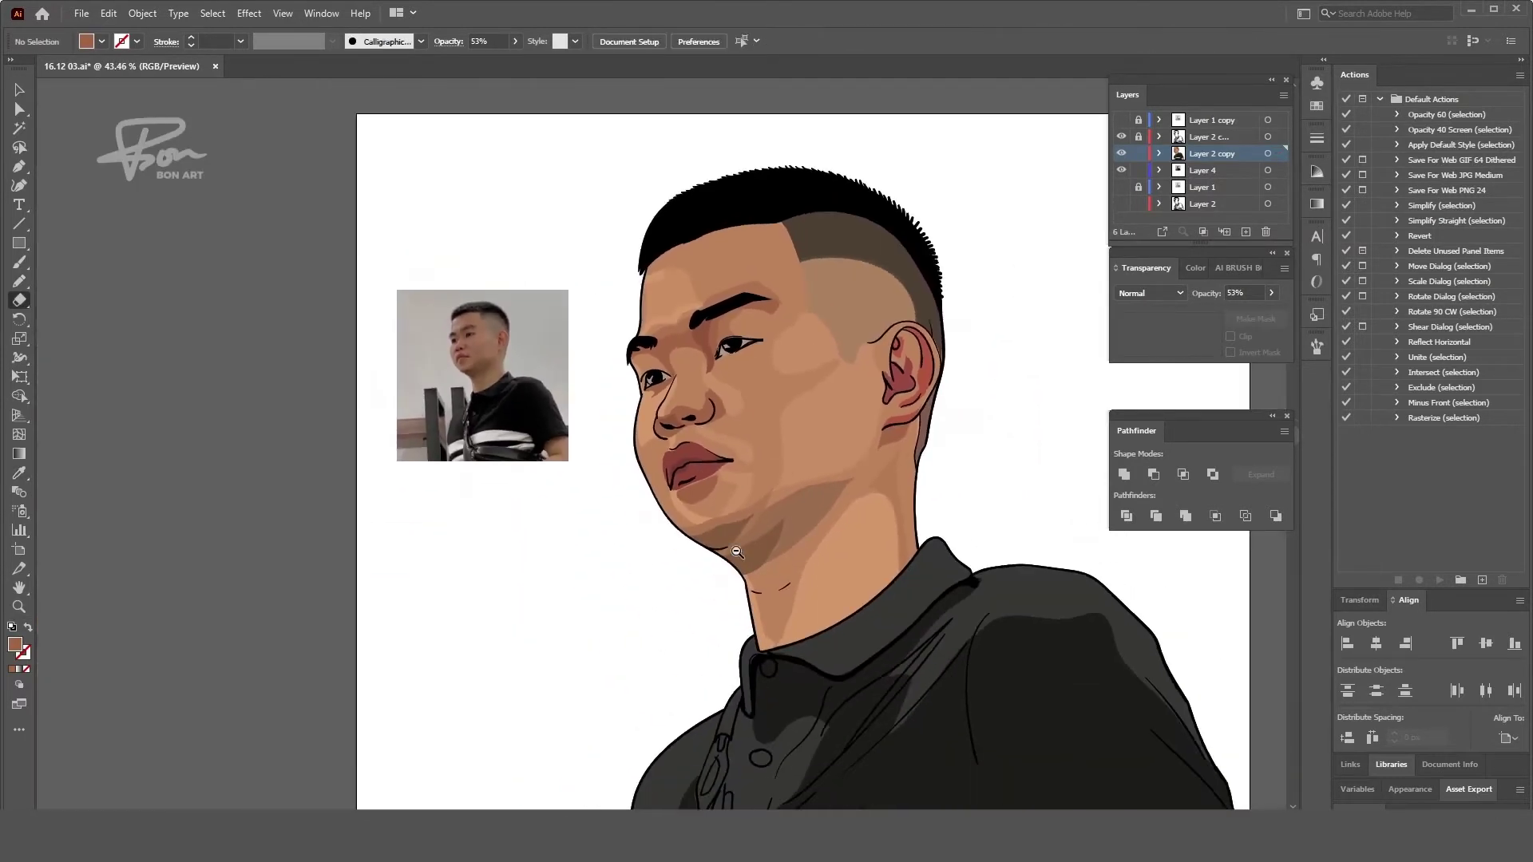
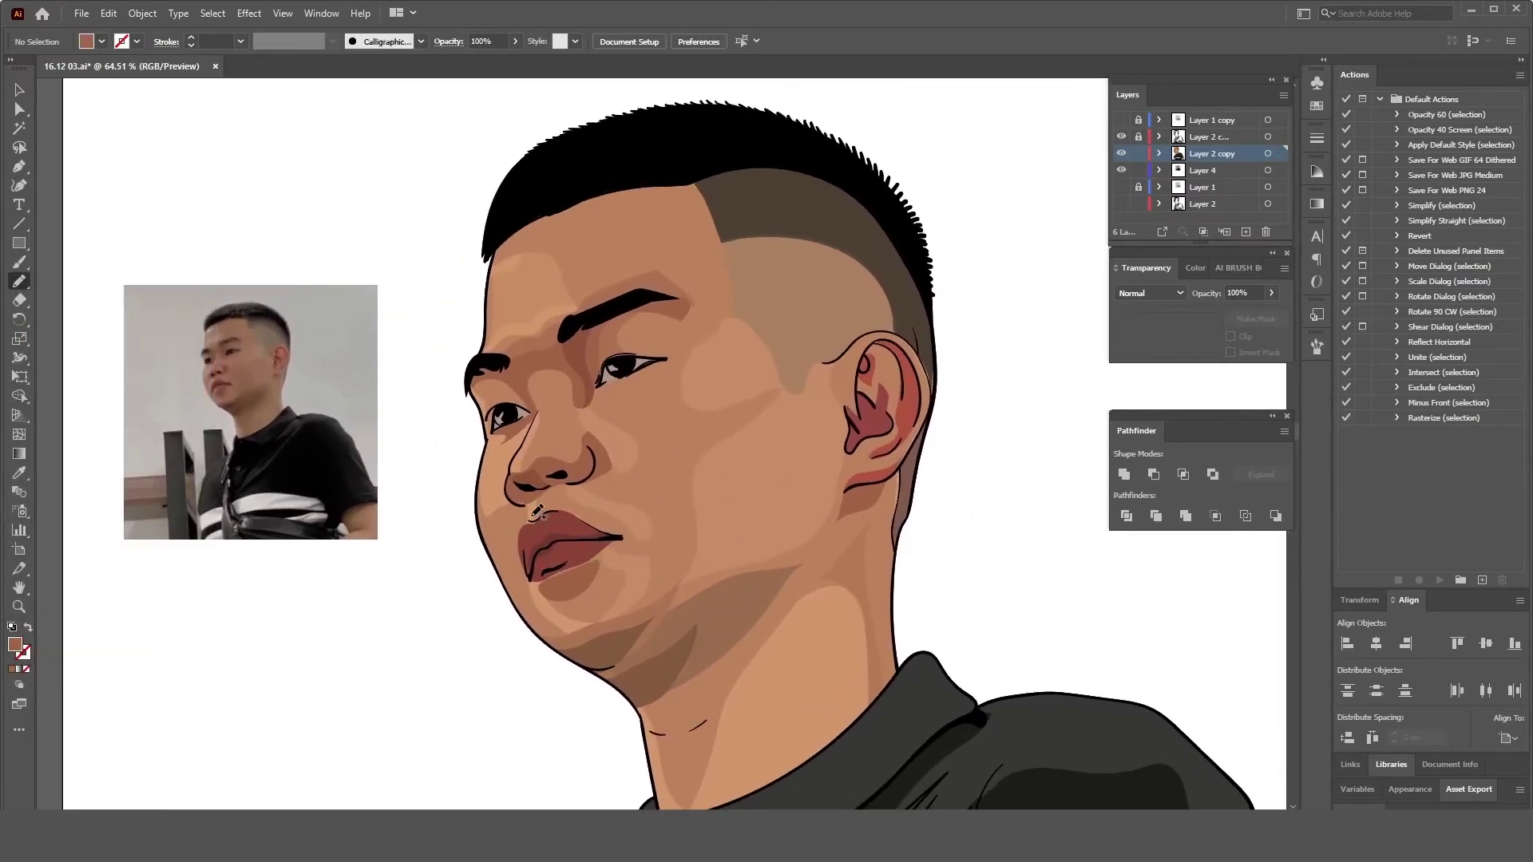
- Set a pinkish lip colour and pencil a highlight along the lower lip
left_click_drag(529, 569, 530, 523)
double_click(14, 643)
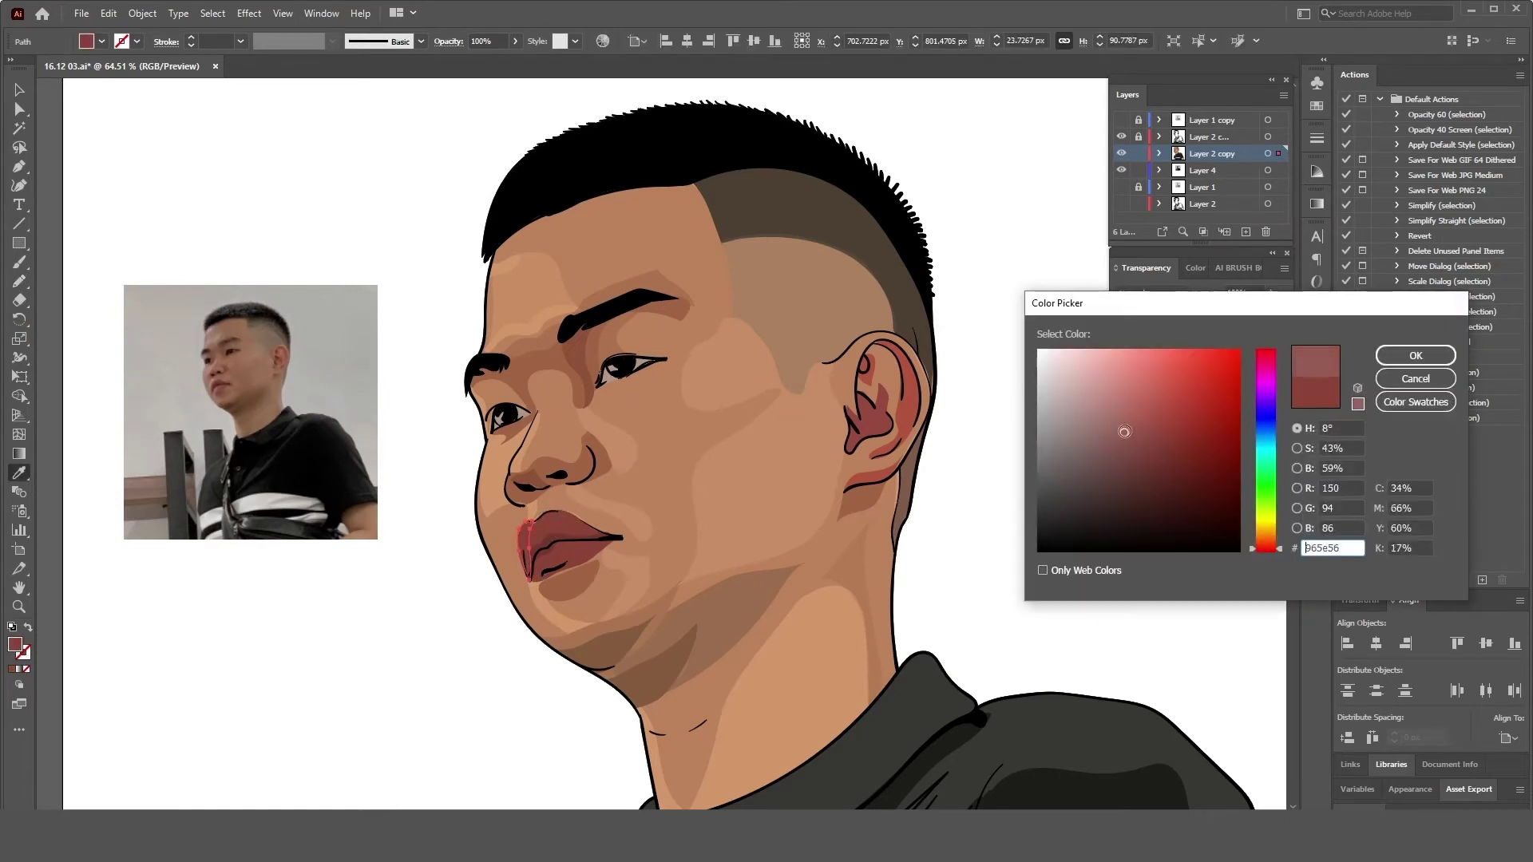
key("Return")
key("n")
scroll(534, 571, "up", 1)
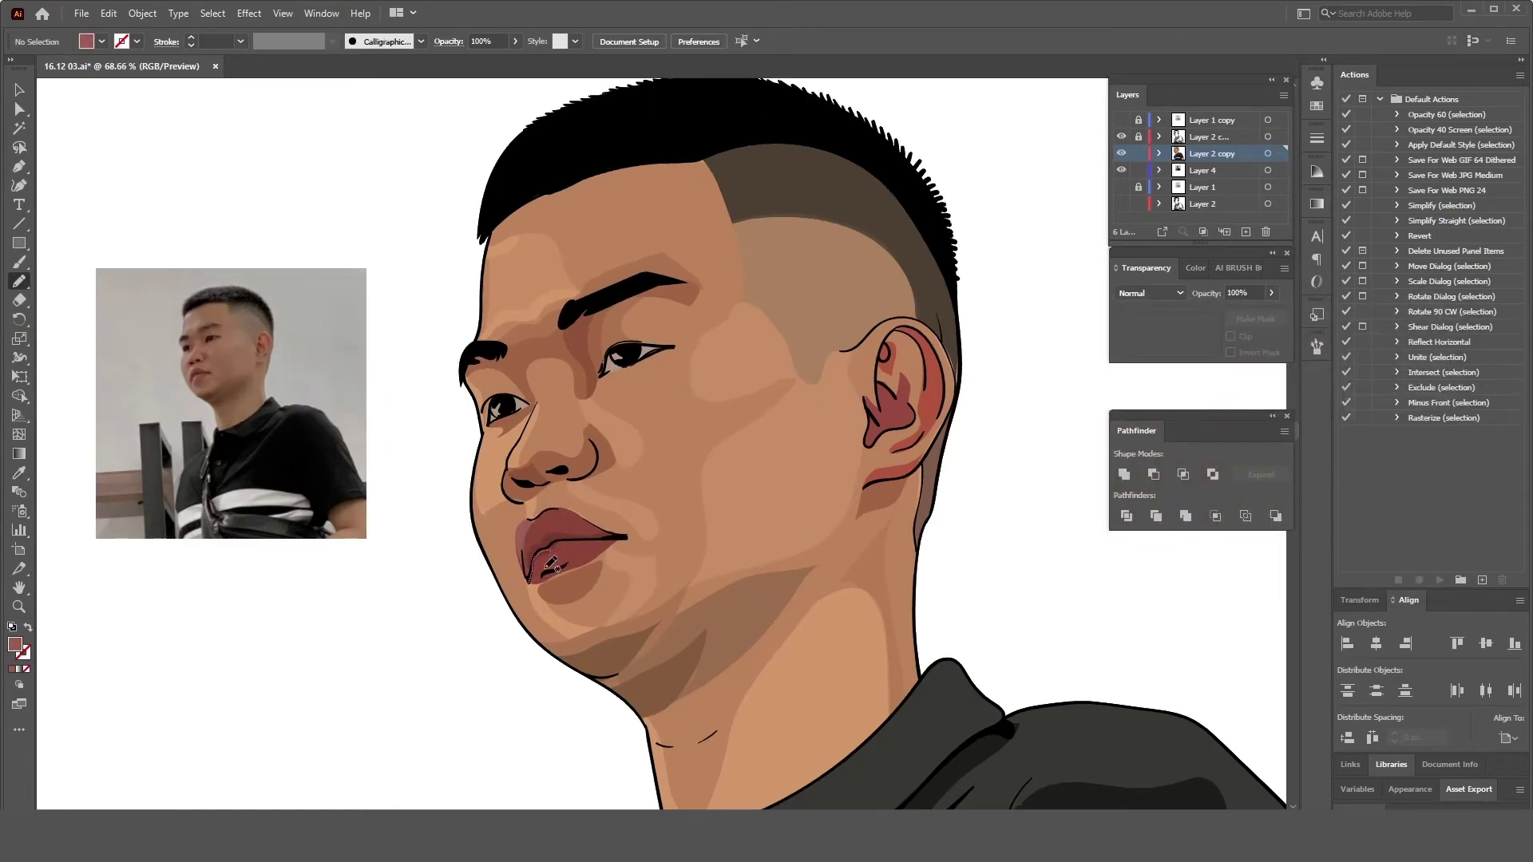
left_click_drag(551, 565, 533, 555)
- Lock the Layer 2 copy layer and pencil a darker shadow shape under the jaw
key("i")
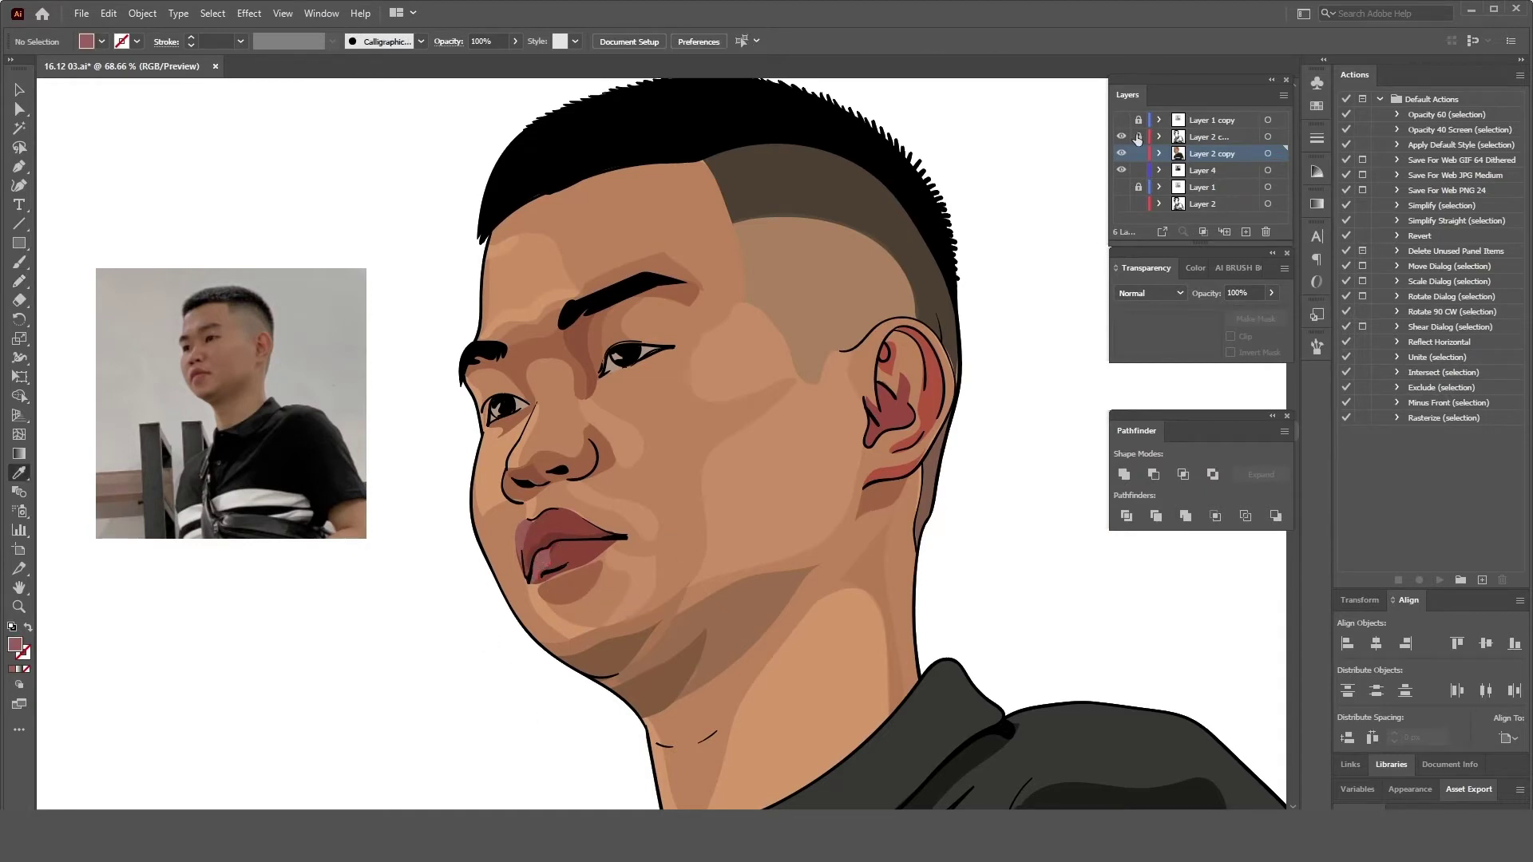
left_click(1139, 136)
key("n")
scroll(702, 651, "up", 1)
scroll(702, 650, "down", 2)
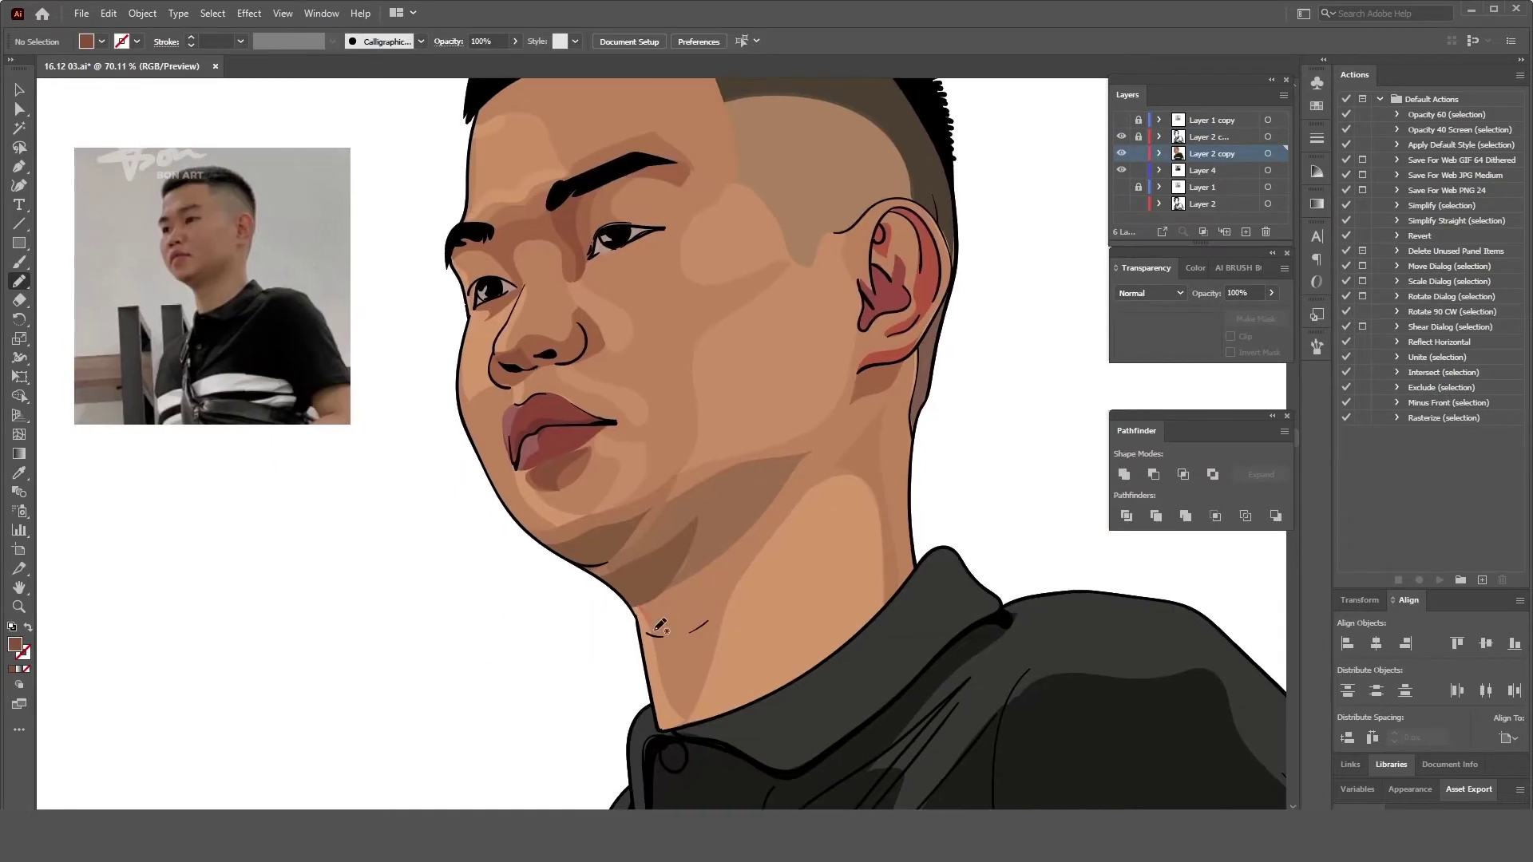
left_click_drag(721, 557, 645, 598)
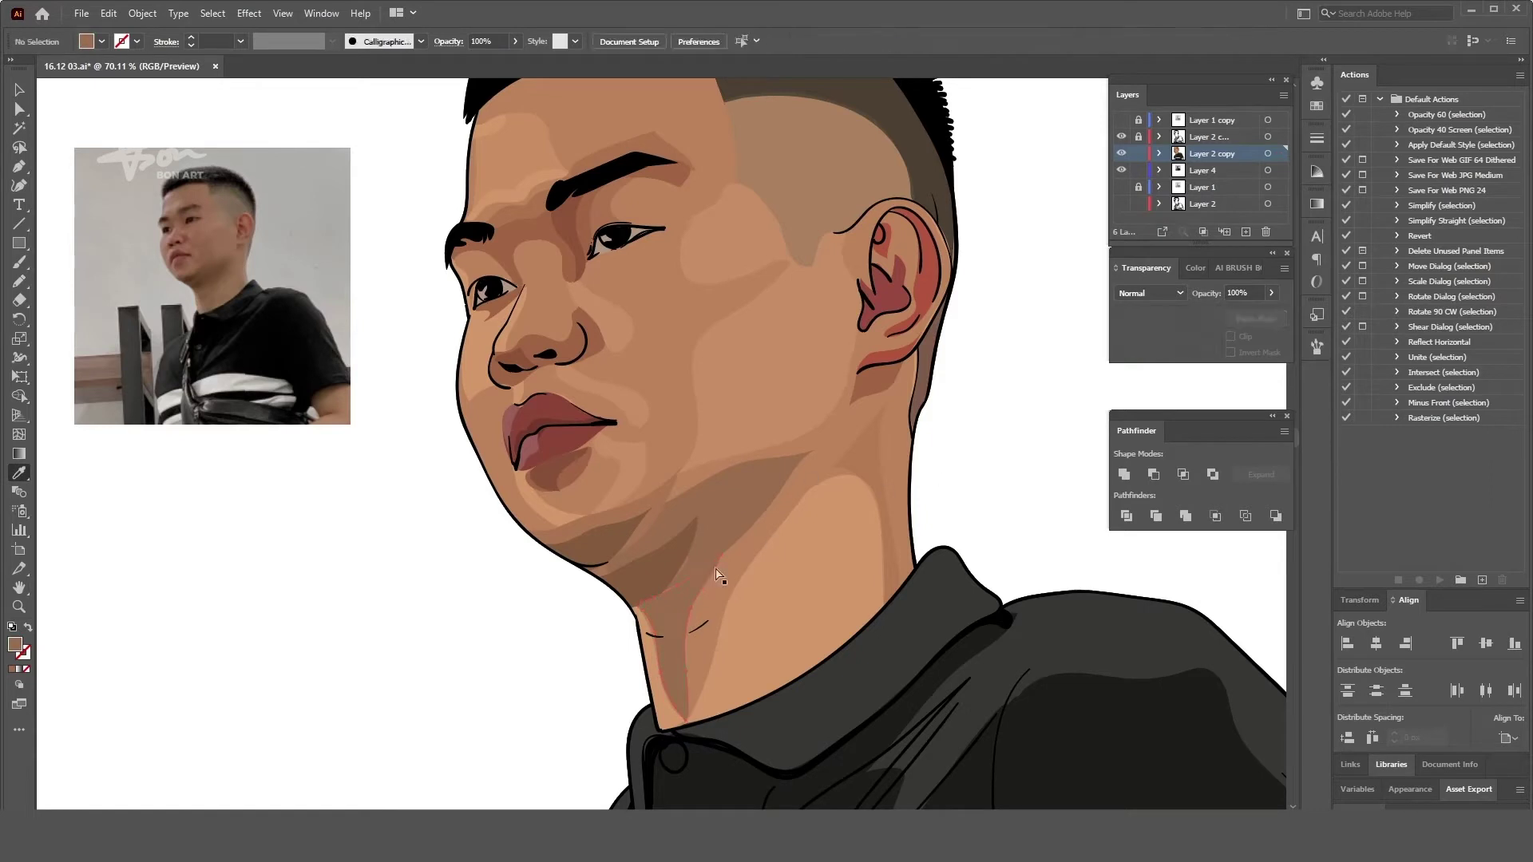
key("v")
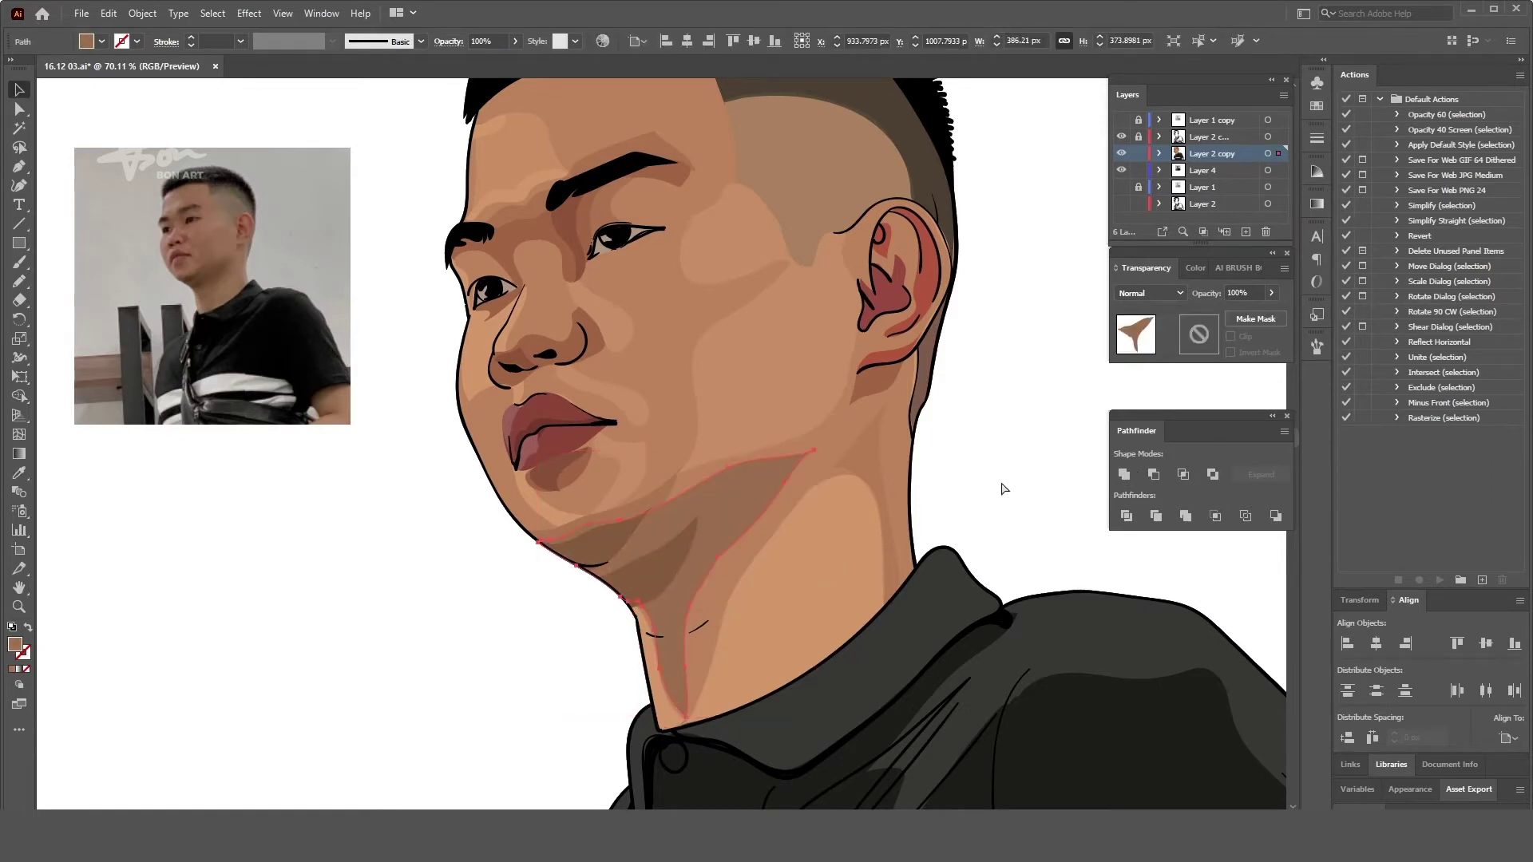
left_click(1002, 489)
key("n")
scroll(828, 371, "down", 2)
scroll(853, 415, "up", 1)
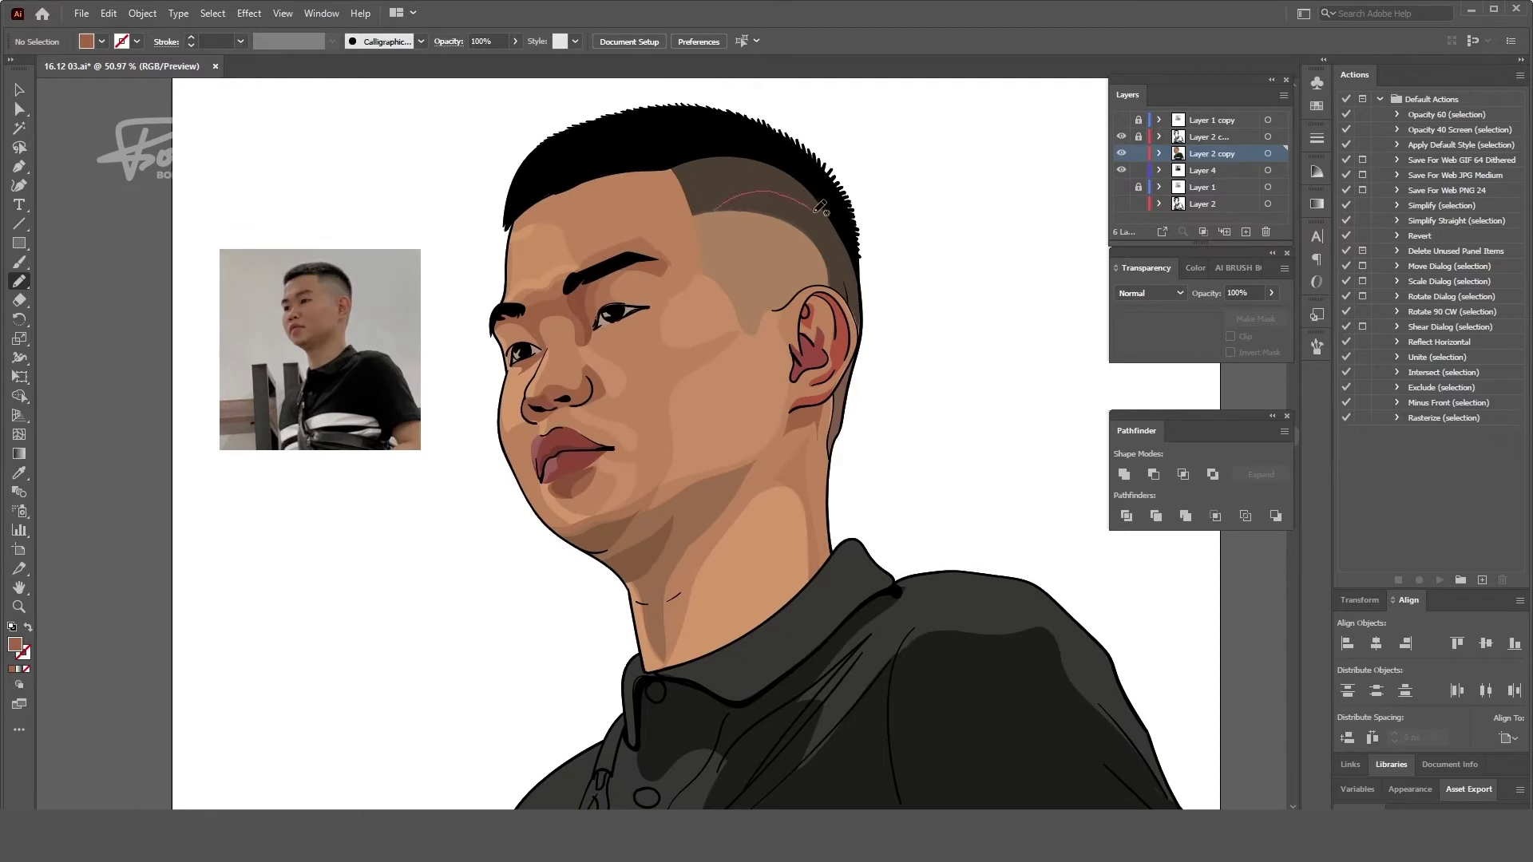
- Pencil a 37% opacity shading shape on the shaved side and add Layer 7
left_click_drag(755, 209, 713, 213)
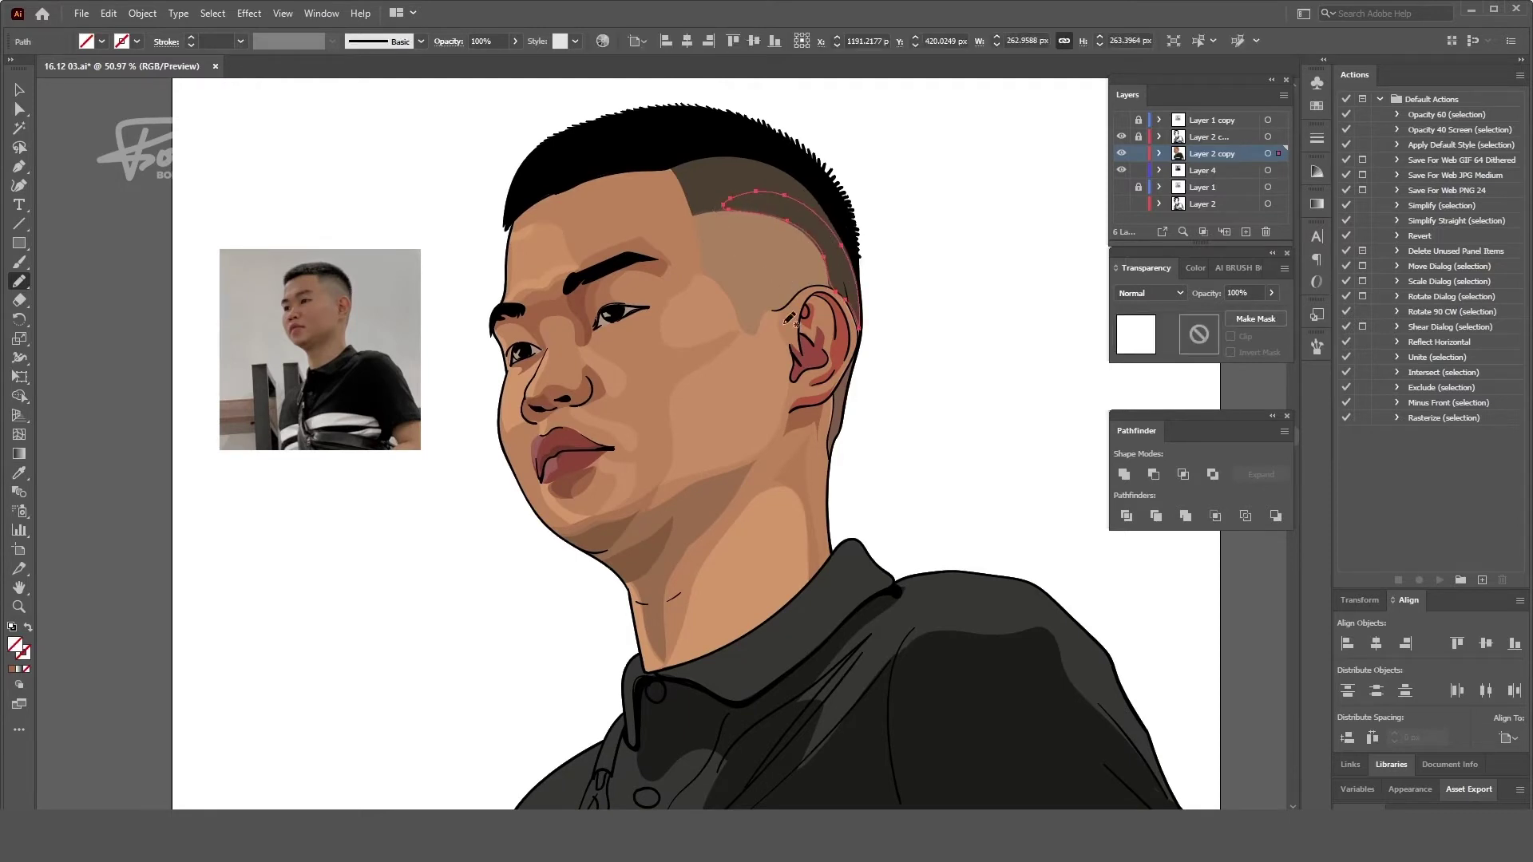
scroll(906, 409, "down", 2)
scroll(906, 409, "up", 2)
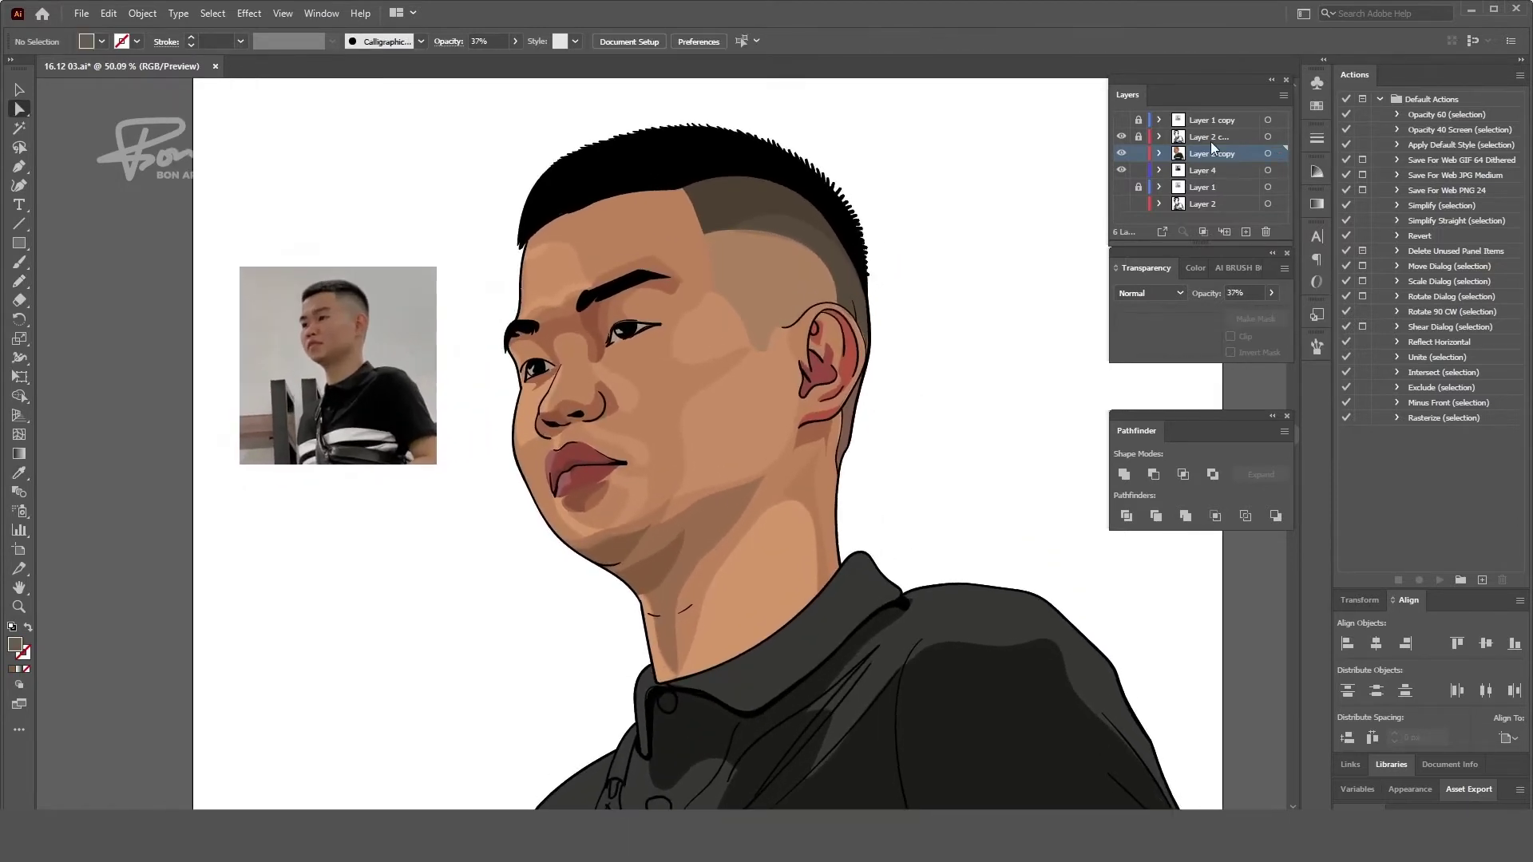
key("ctrl+l")
- Trace the head top, split the hair out with Shape Builder, cut it, and add Layer 8
key("n")
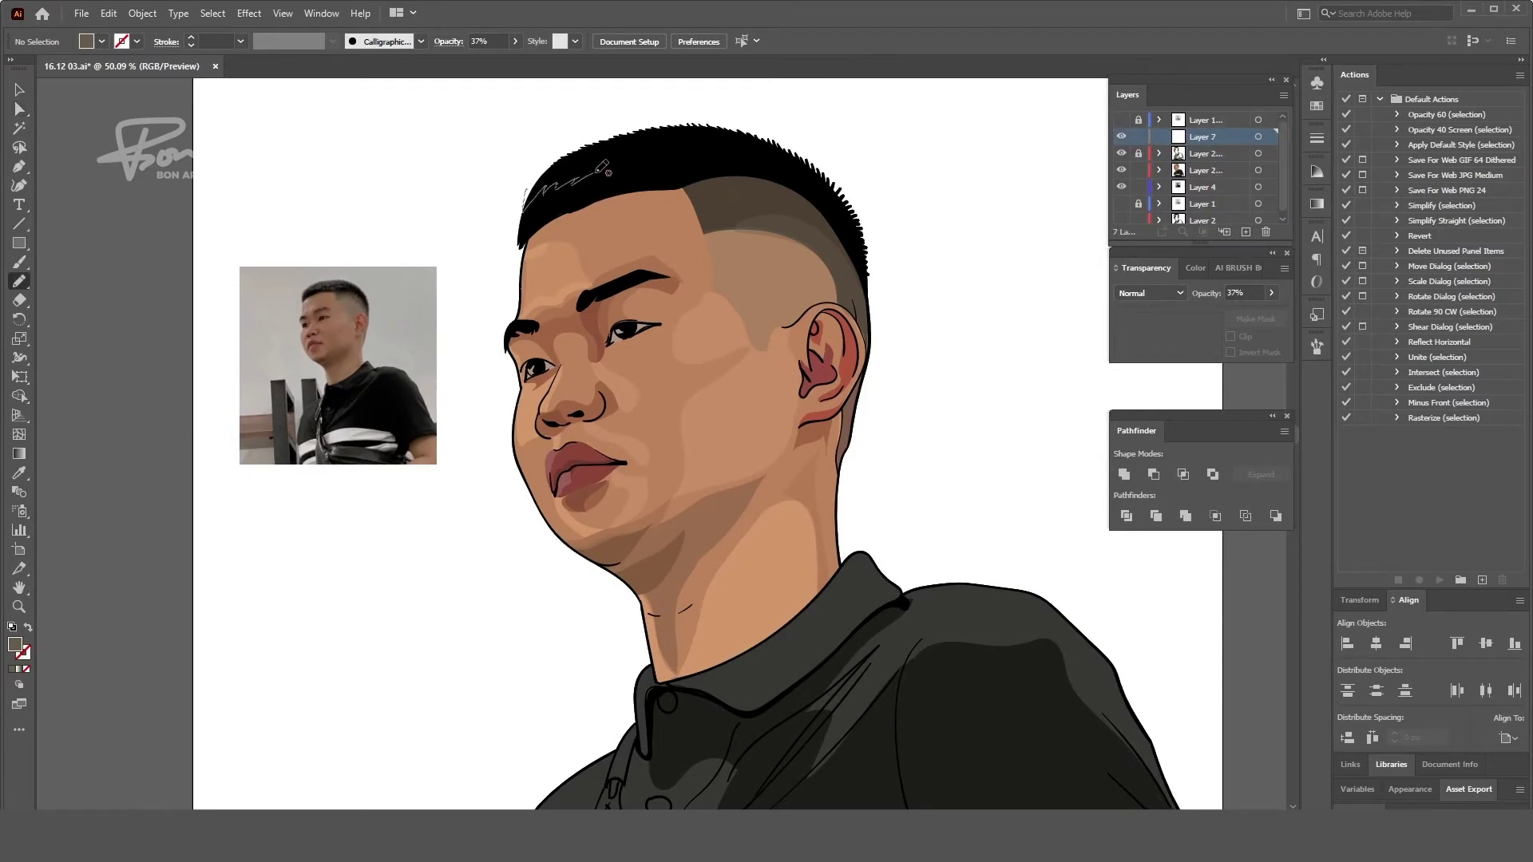
left_click_drag(638, 96, 524, 190)
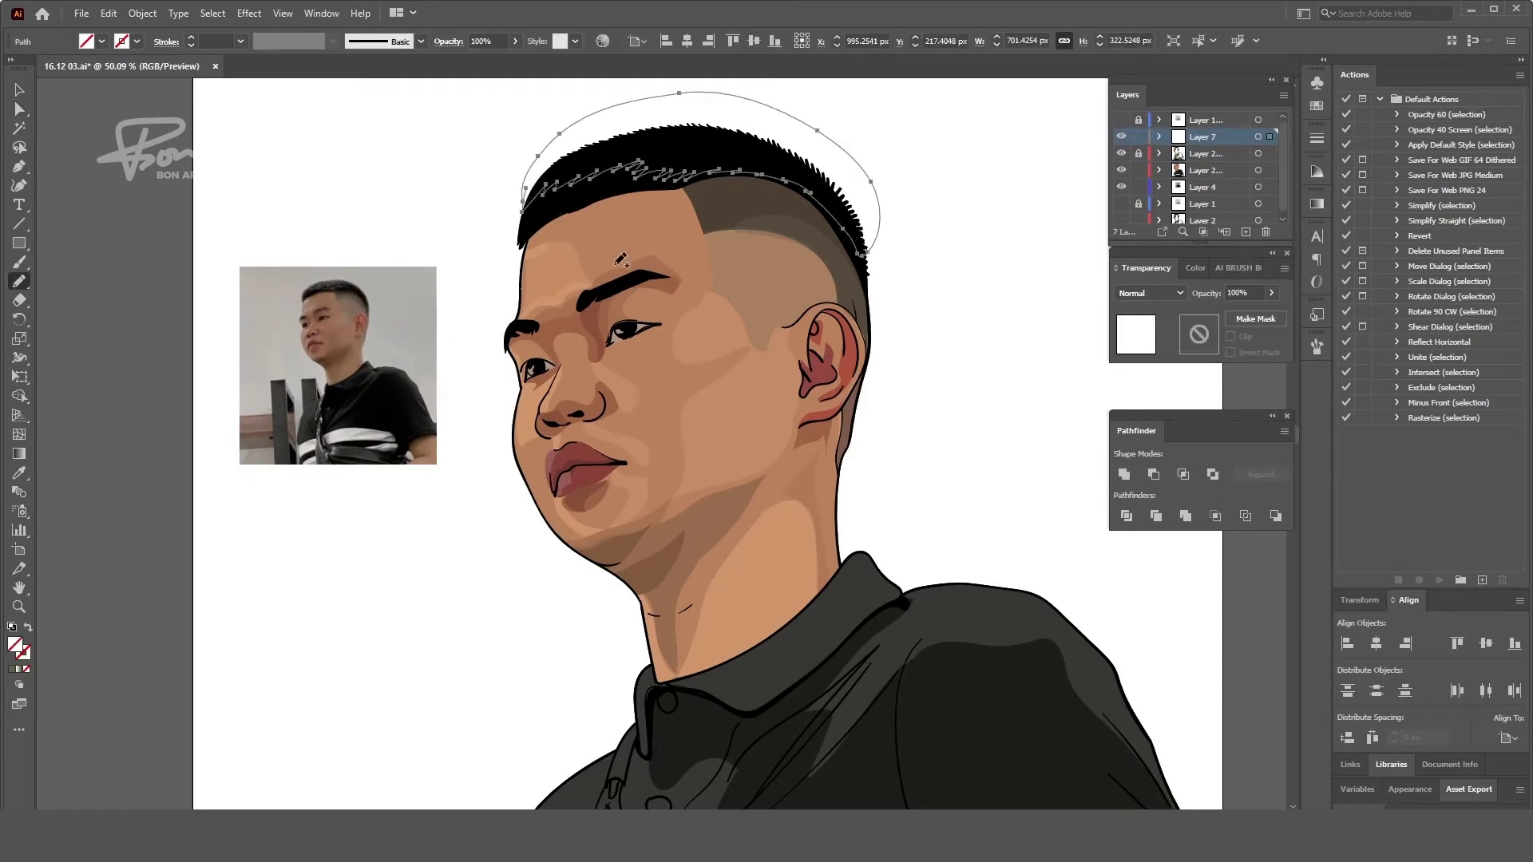
key("v")
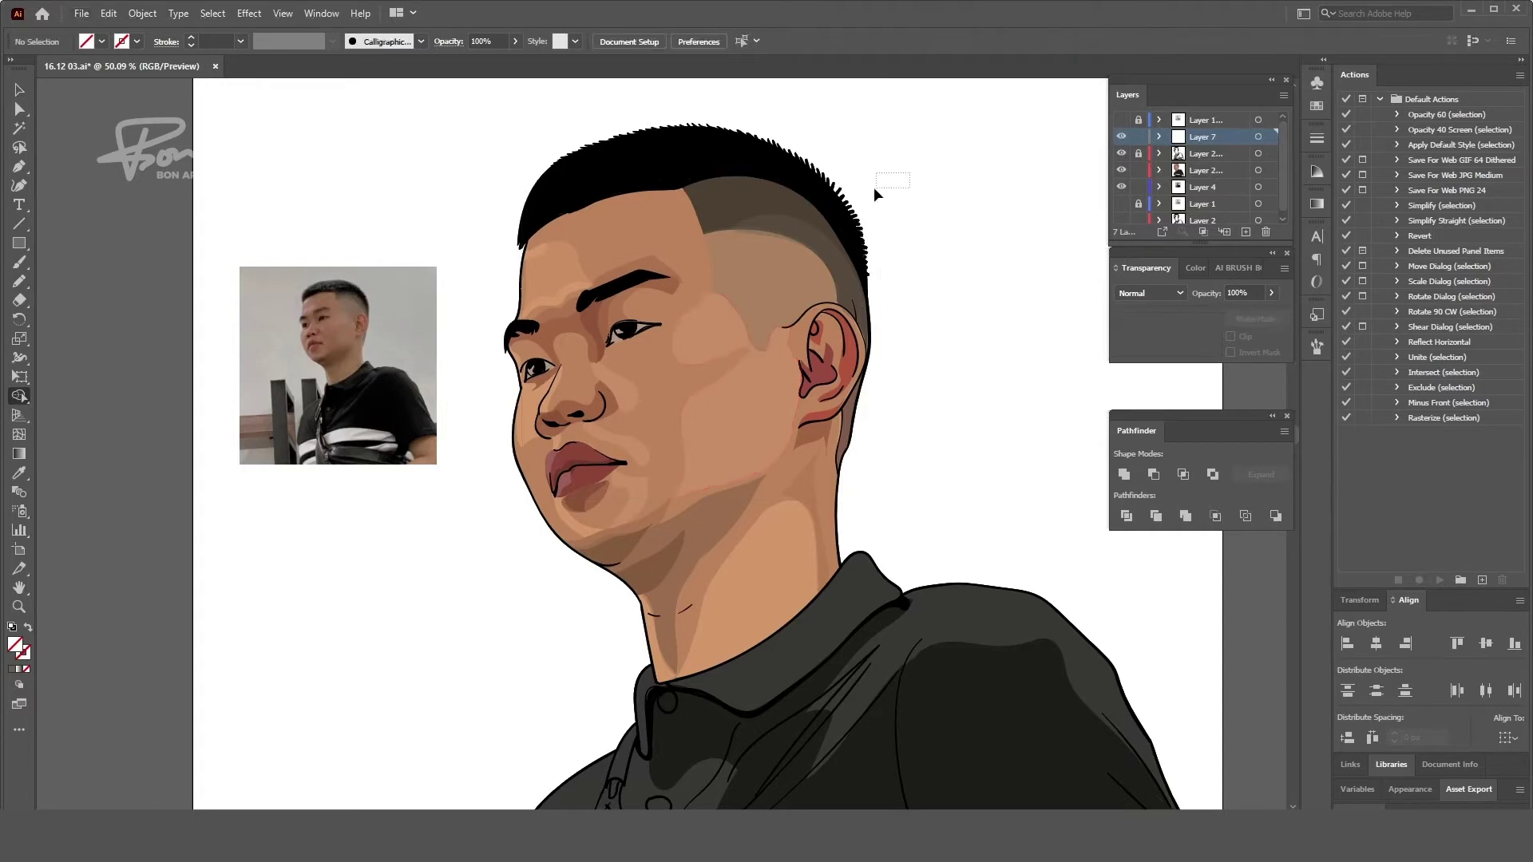
left_click(783, 544, "shift")
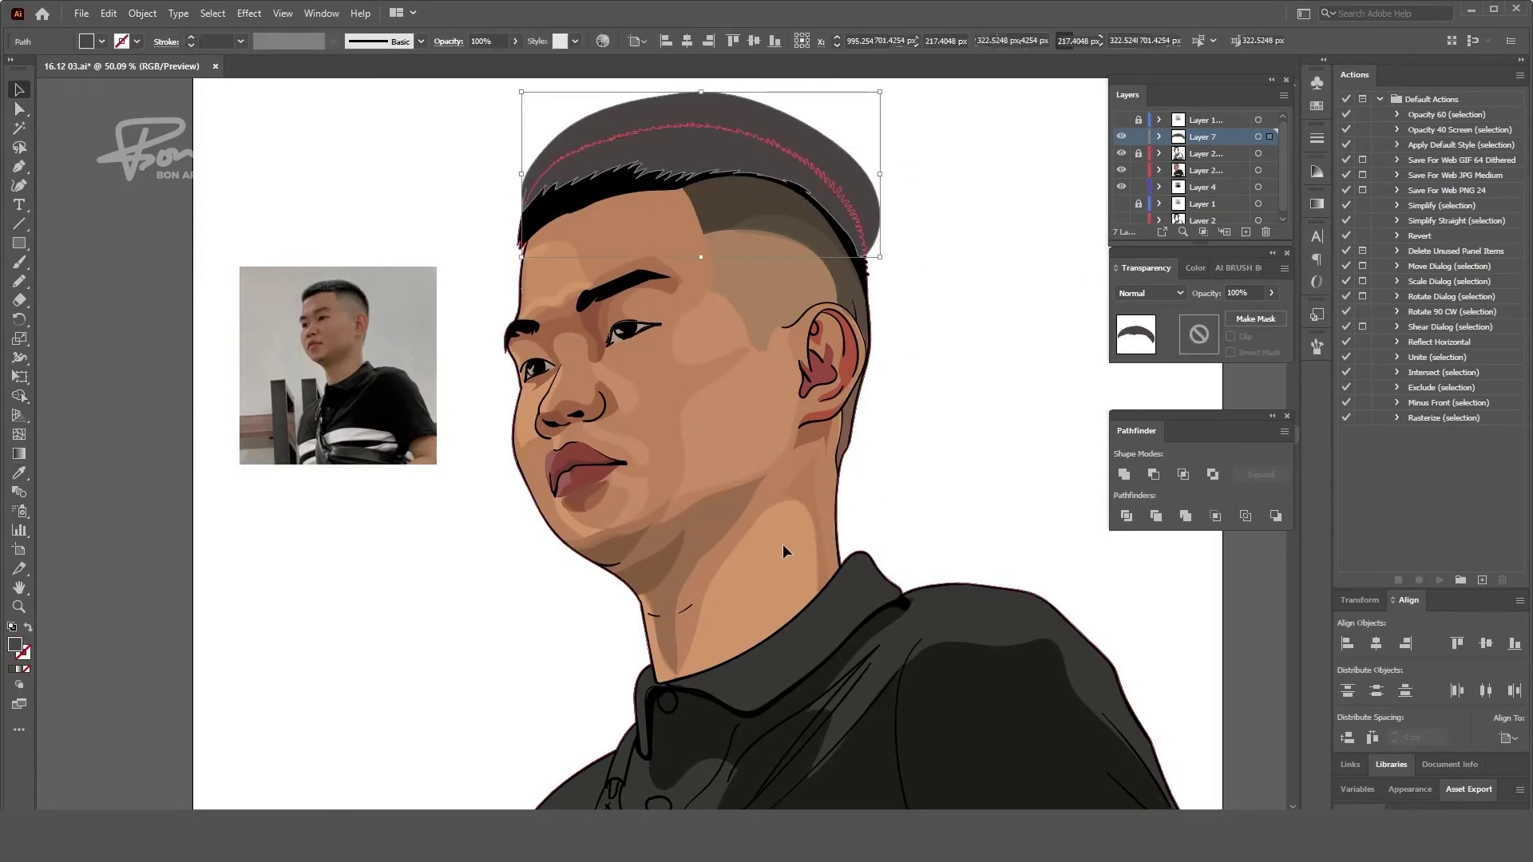
key("shift+m")
key("ctrl+shift+a")
left_click(728, 160)
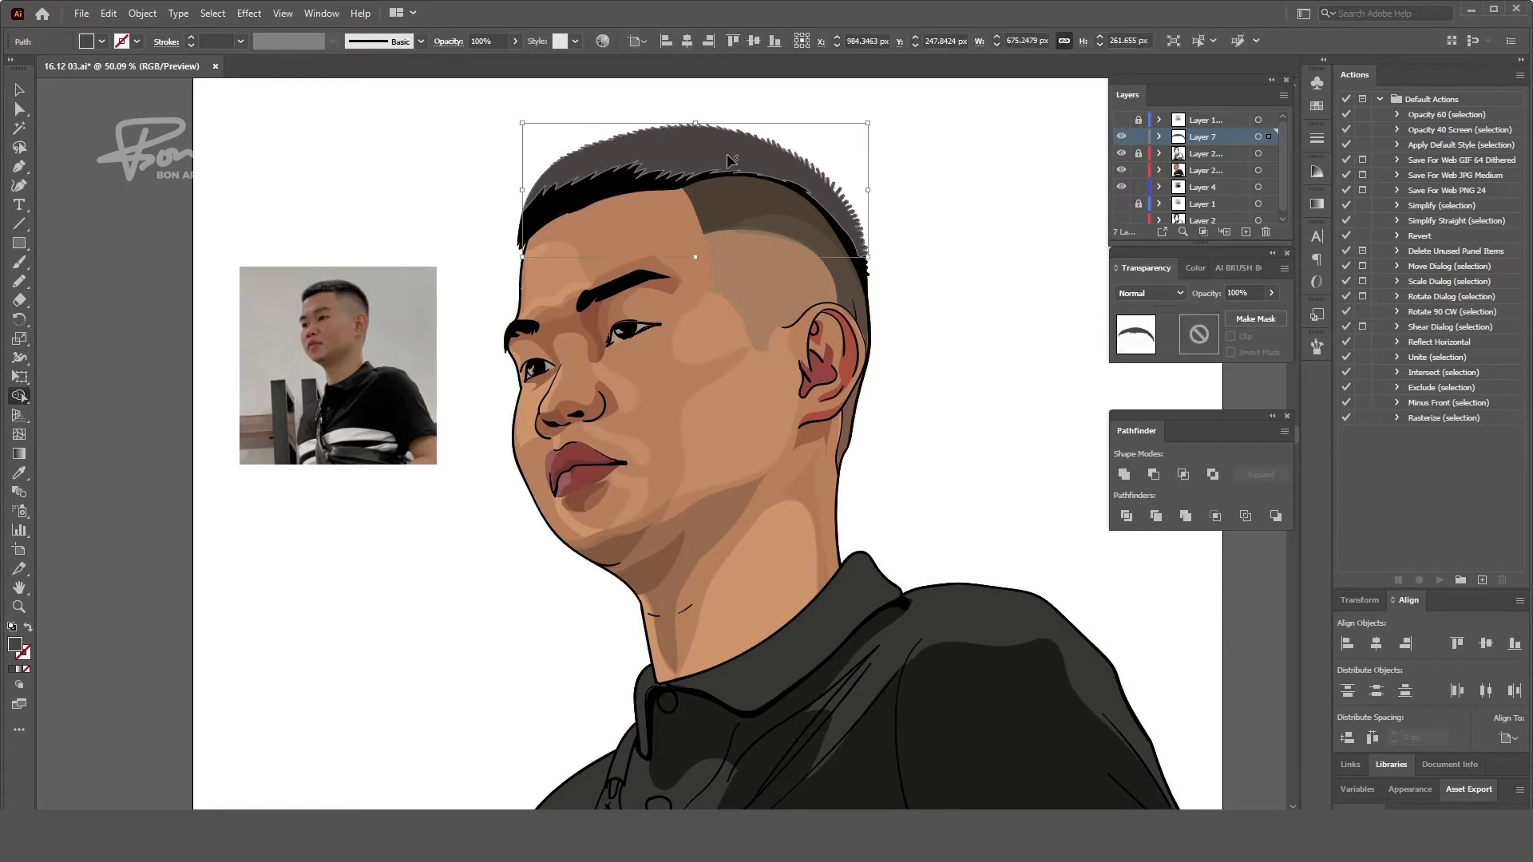
key("ctrl+shift+a")
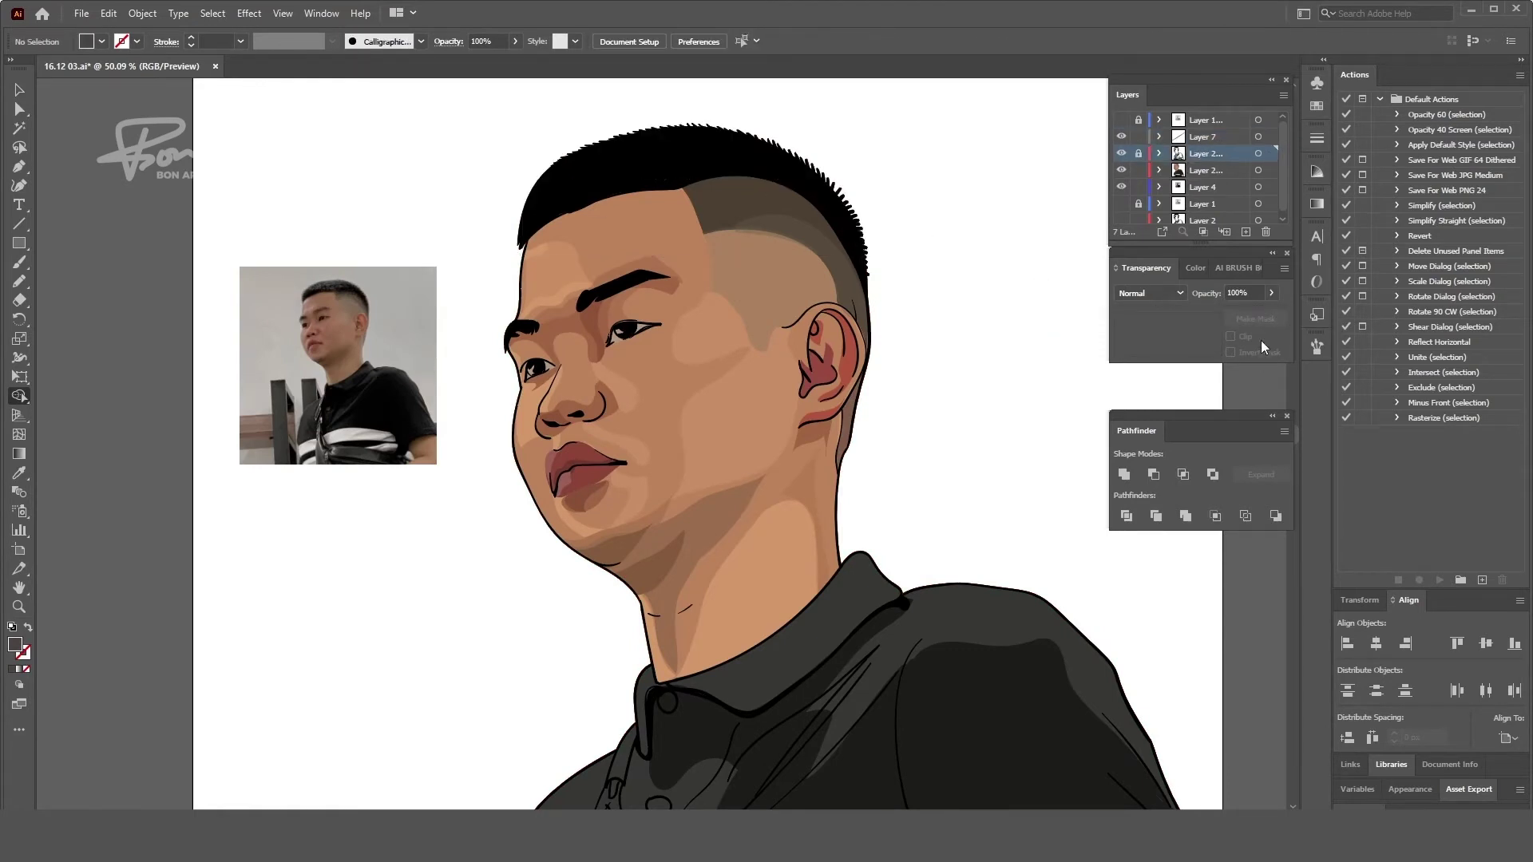
left_click(1245, 231)
- Make Layer 8 active and paste the hair shape in place there
left_click(1194, 188)
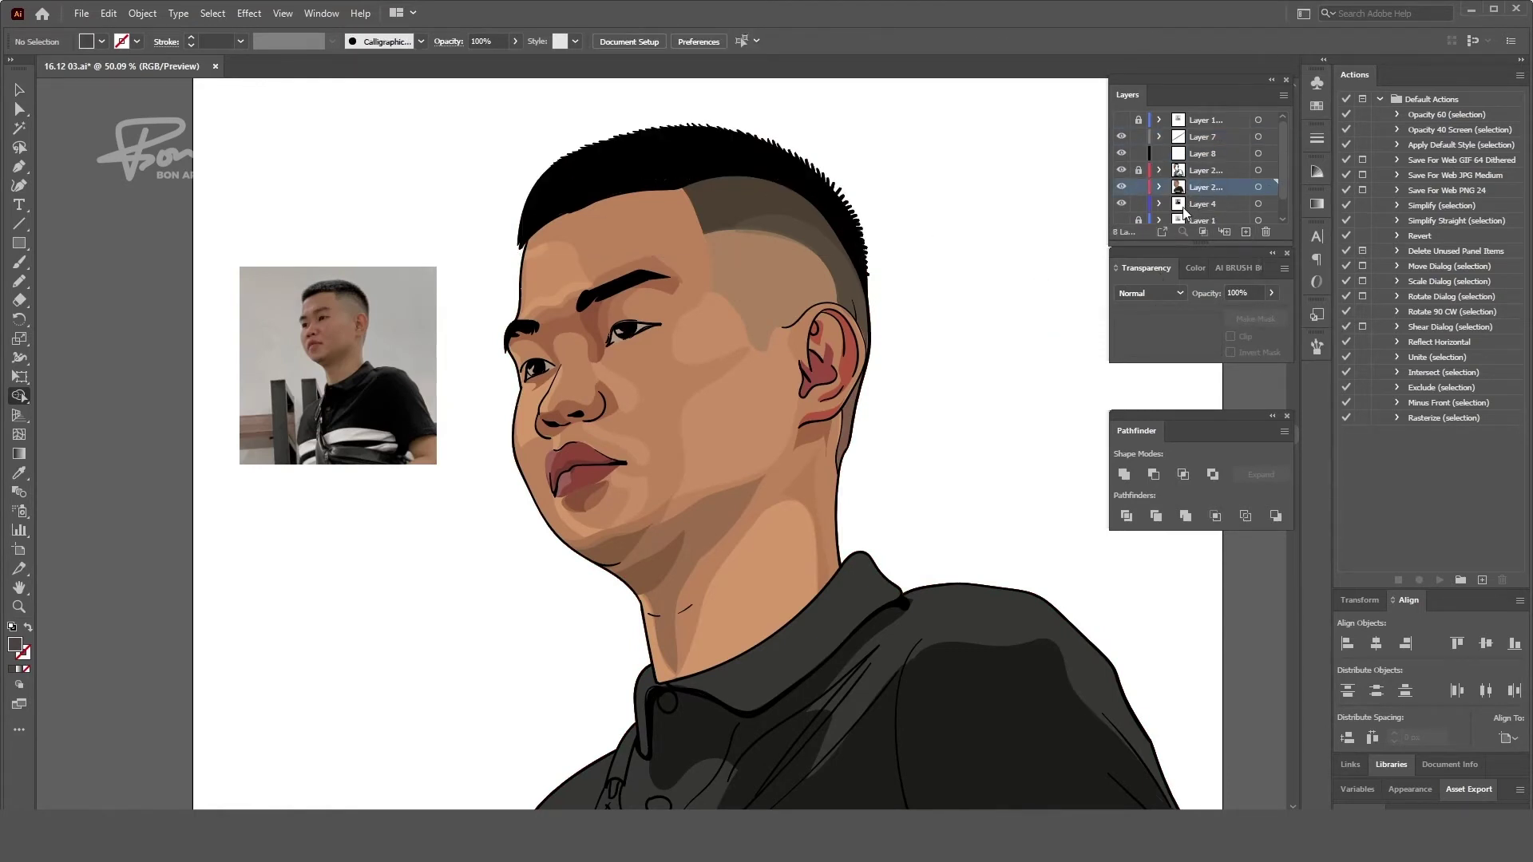
left_click(712, 151)
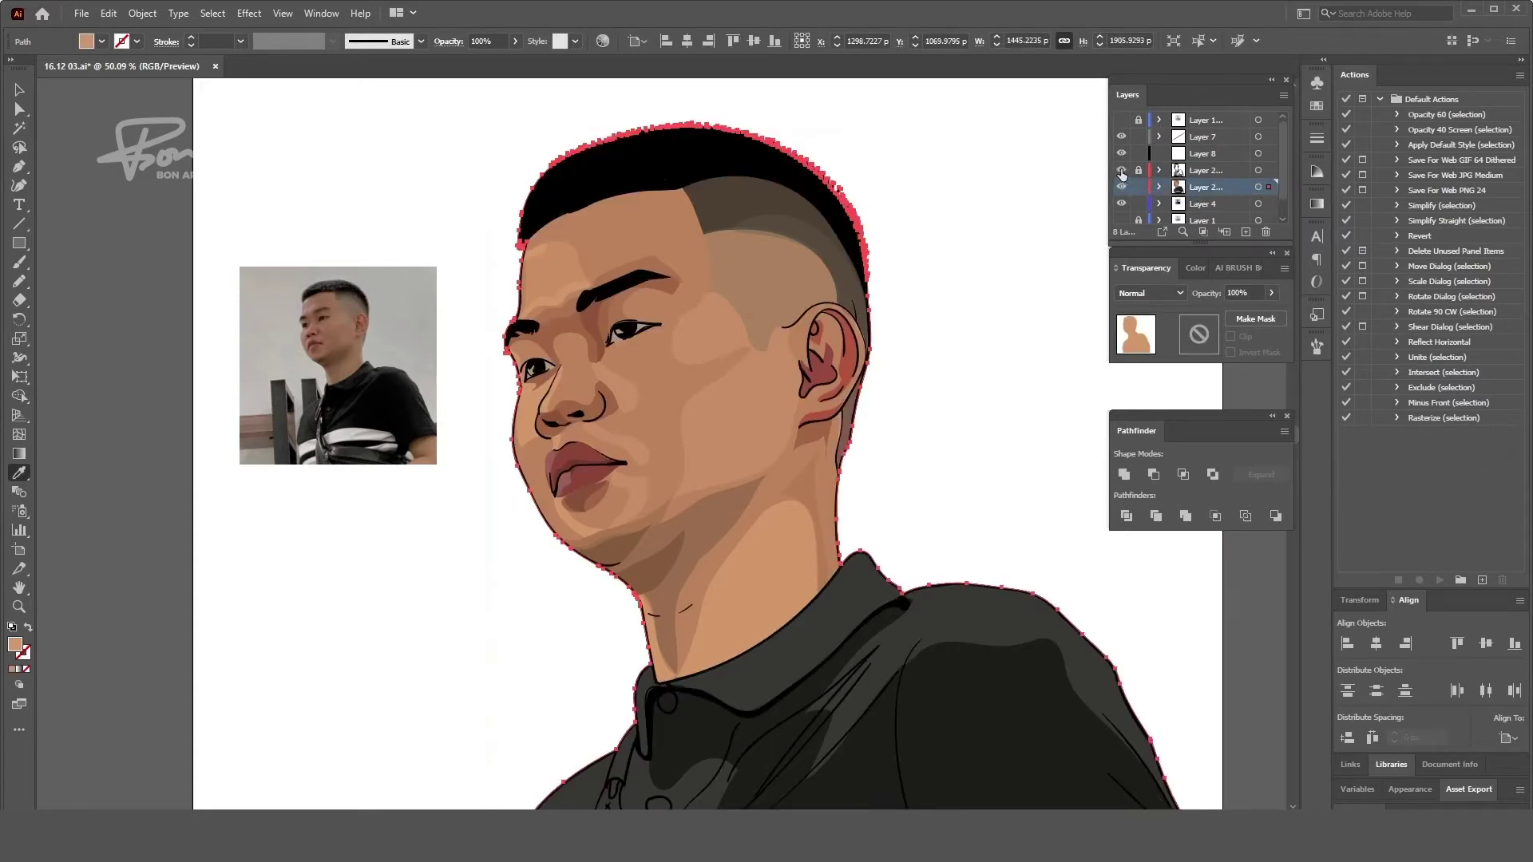
left_click(1145, 171)
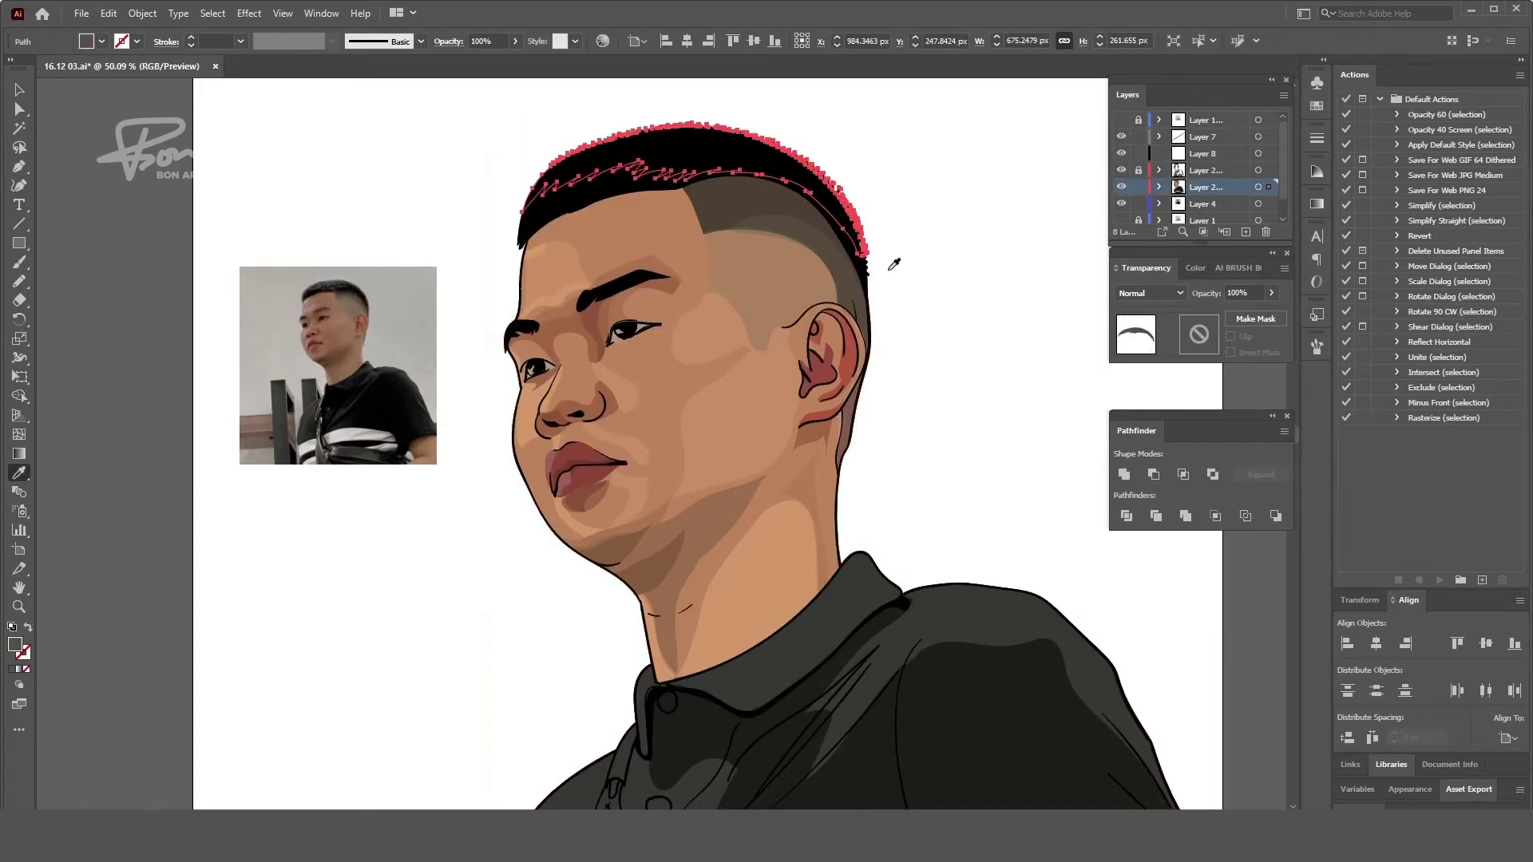
left_click(1241, 156)
key("ctrl+f")
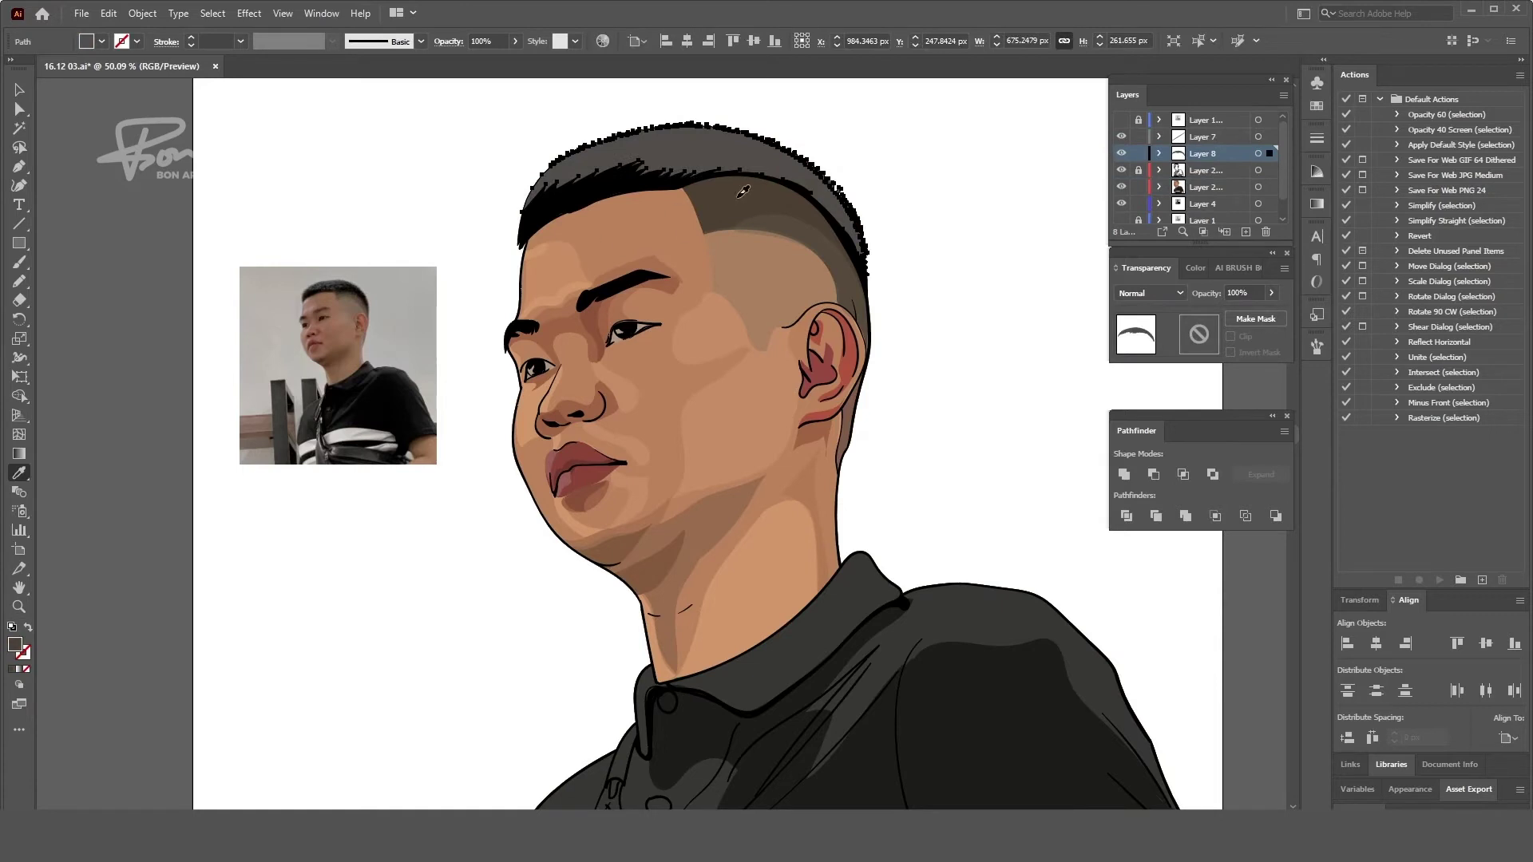
- Adjust the pasted hair's anchor points and give it a darker grey fill with the Eyedropper
key("v")
left_click(907, 250)
scroll(738, 182, "up", 1)
left_click(736, 186)
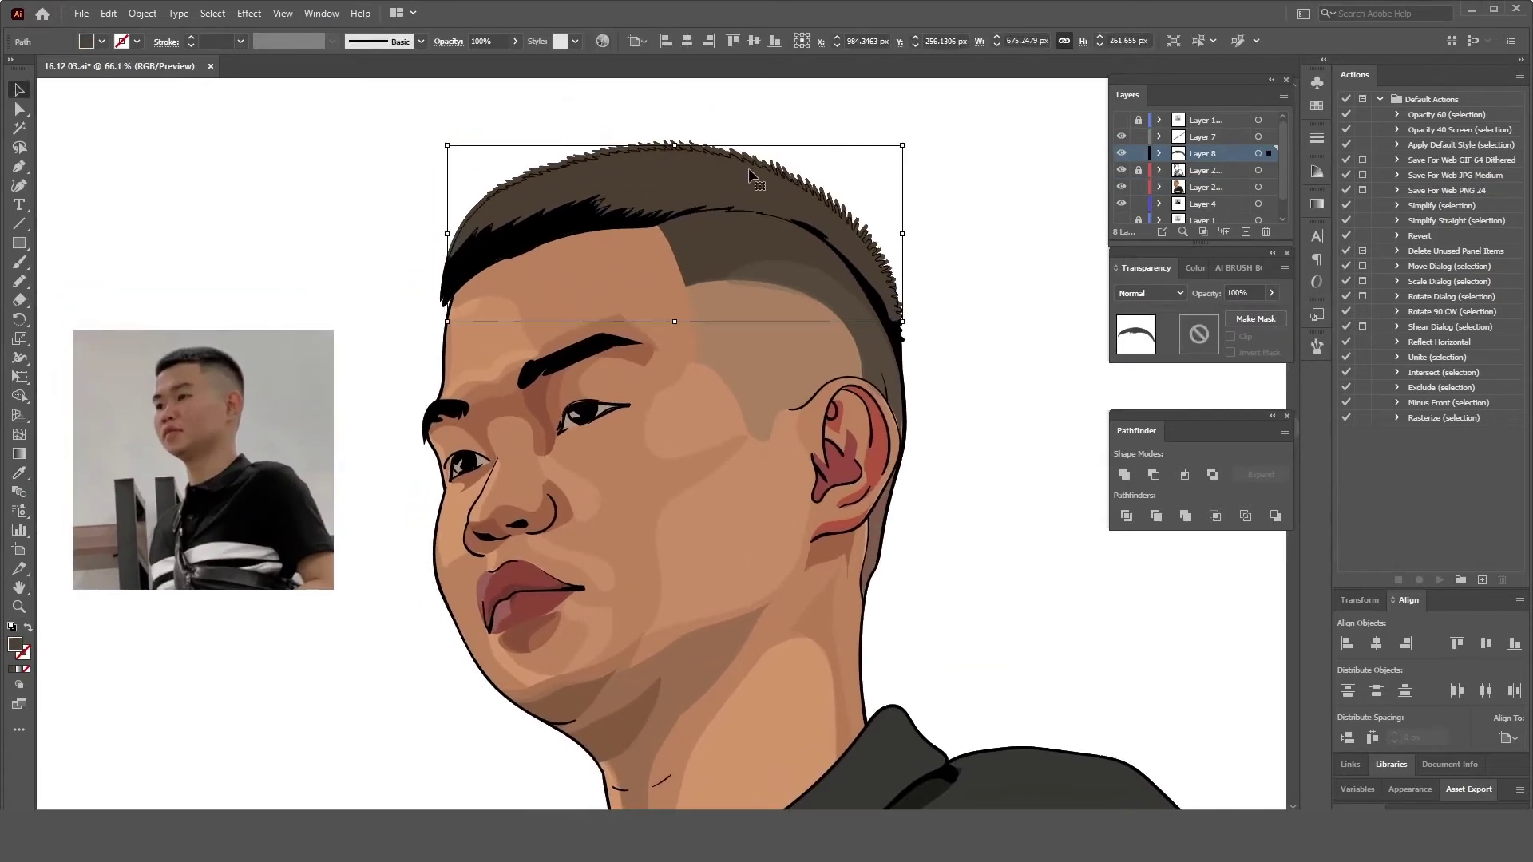
scroll(802, 175, "up", 3)
key("shift+m")
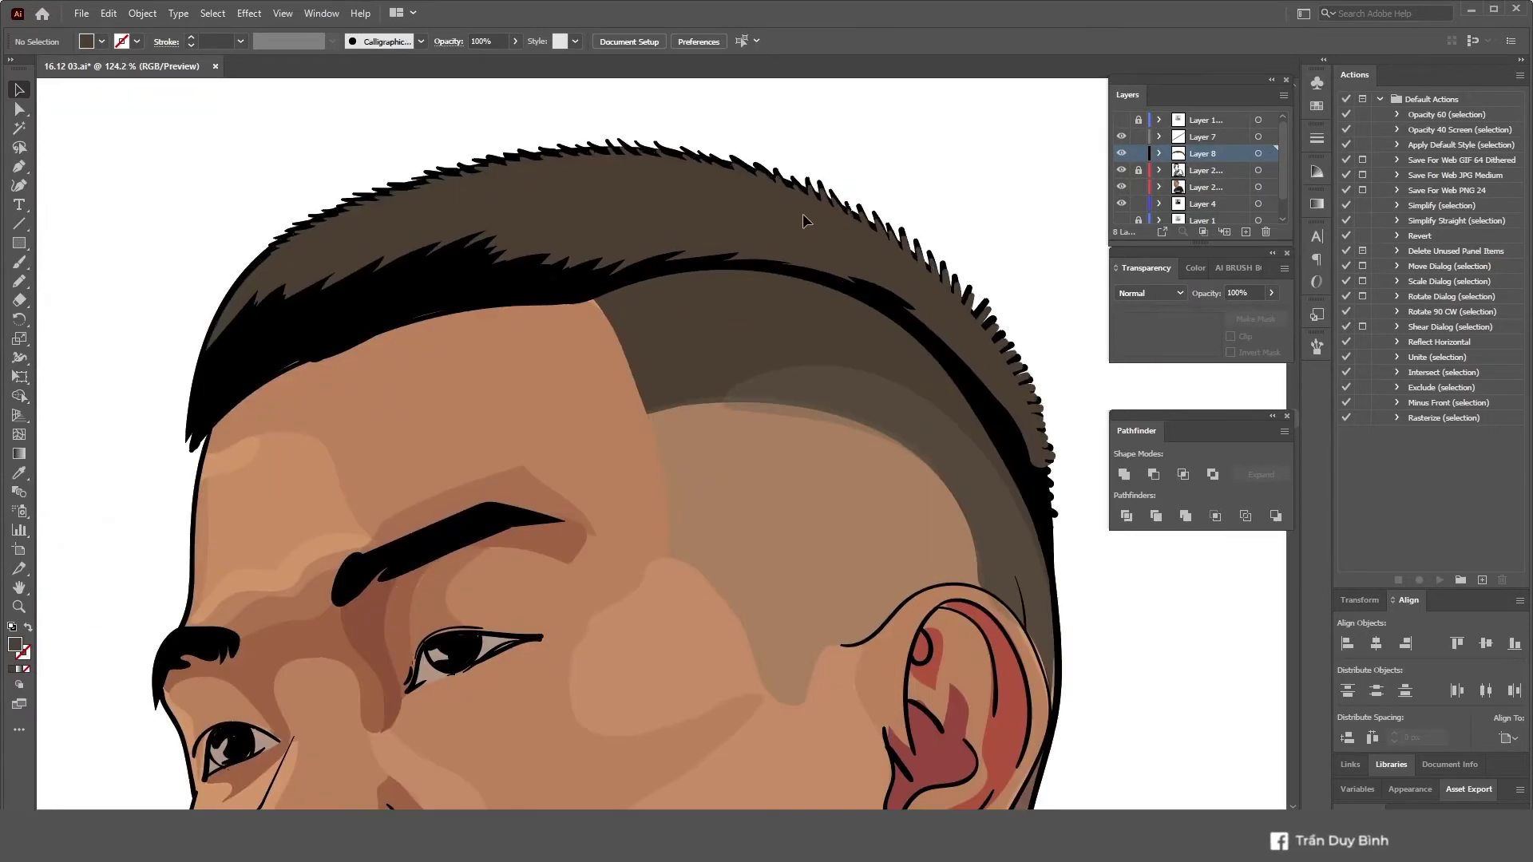
scroll(902, 239, "down", 3)
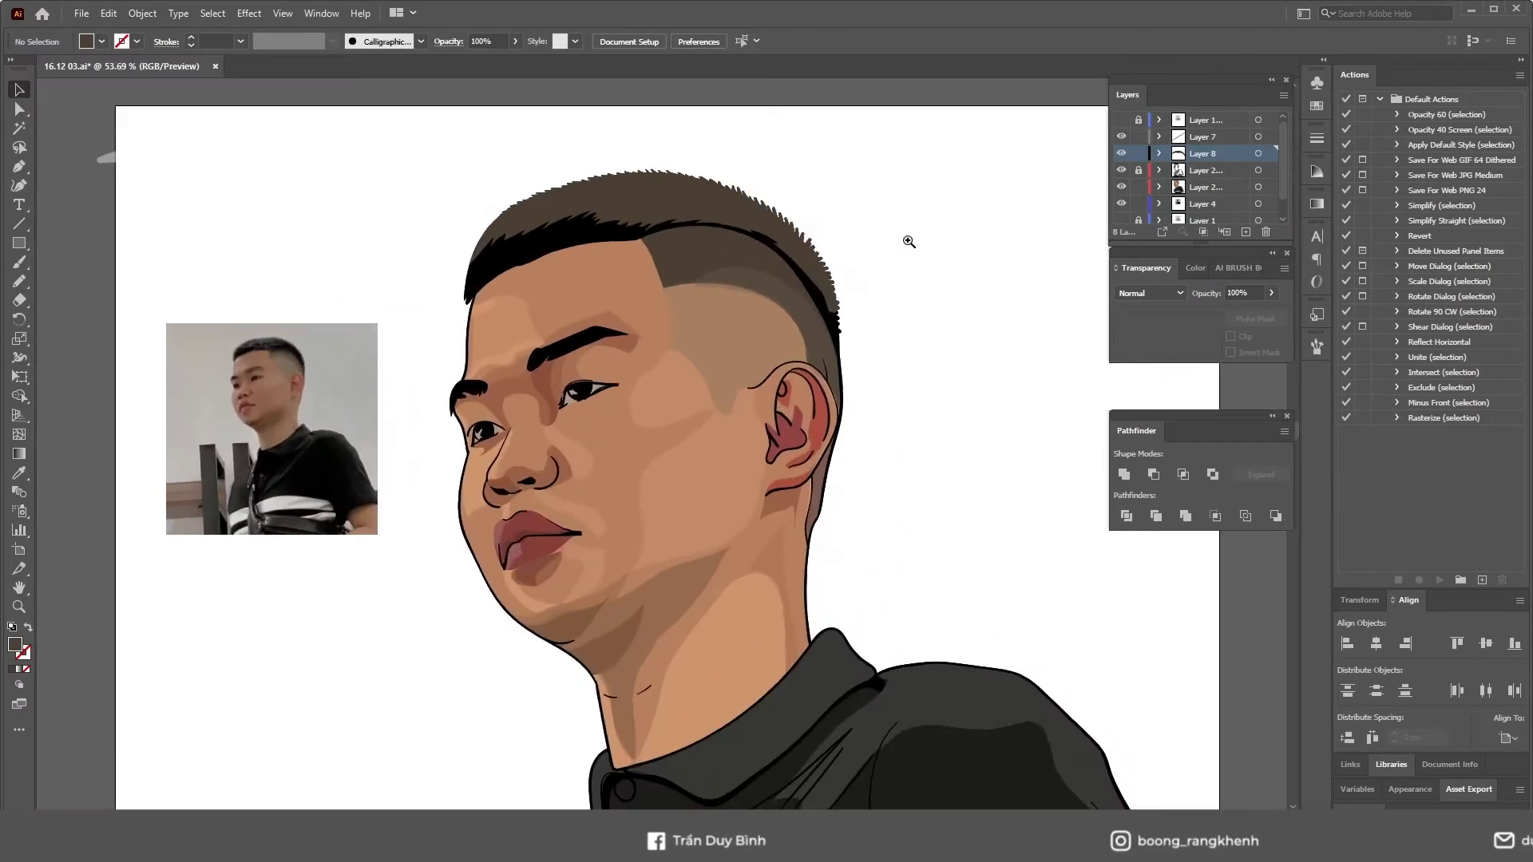
scroll(815, 228, "up", 1)
left_click(799, 220)
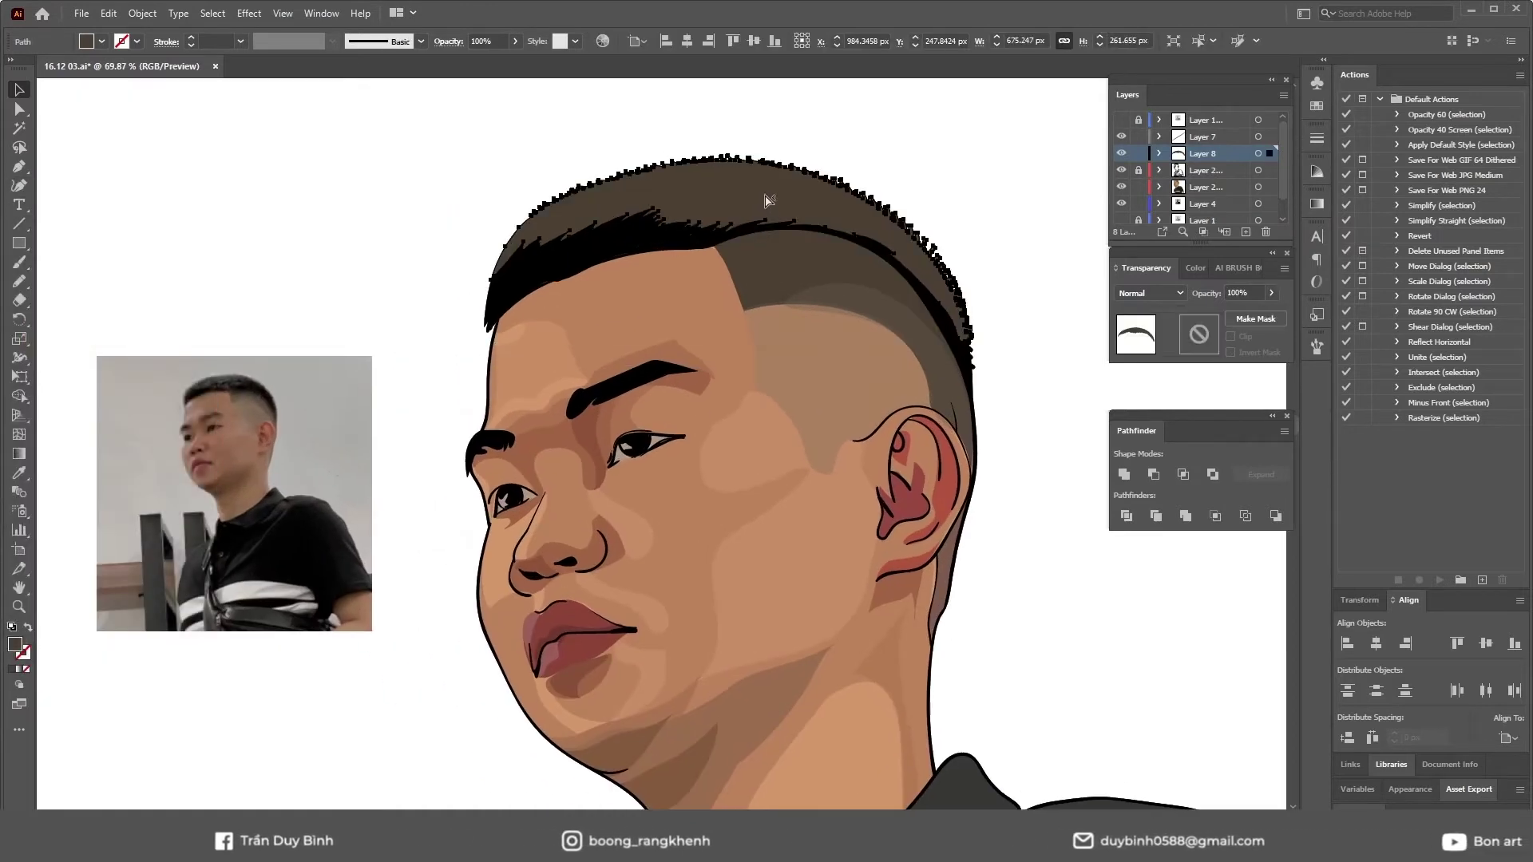
key("ctrl+h")
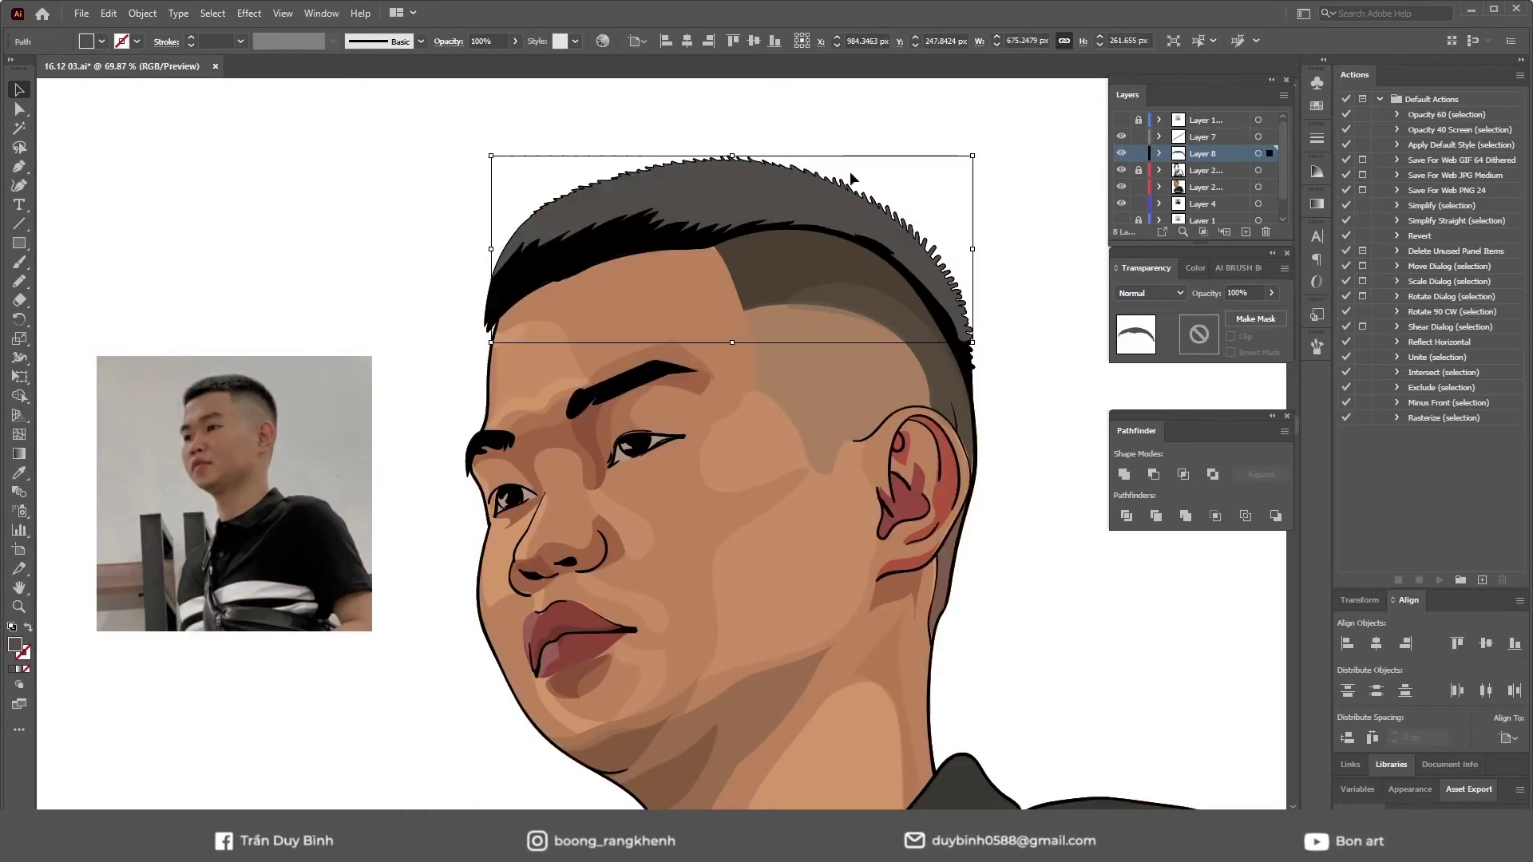
key("i")
left_click(232, 383)
- Pencil a jagged hair strand along the hairline and fill it solid black
key("ctrl+shift+a")
scroll(718, 453, "down", 2)
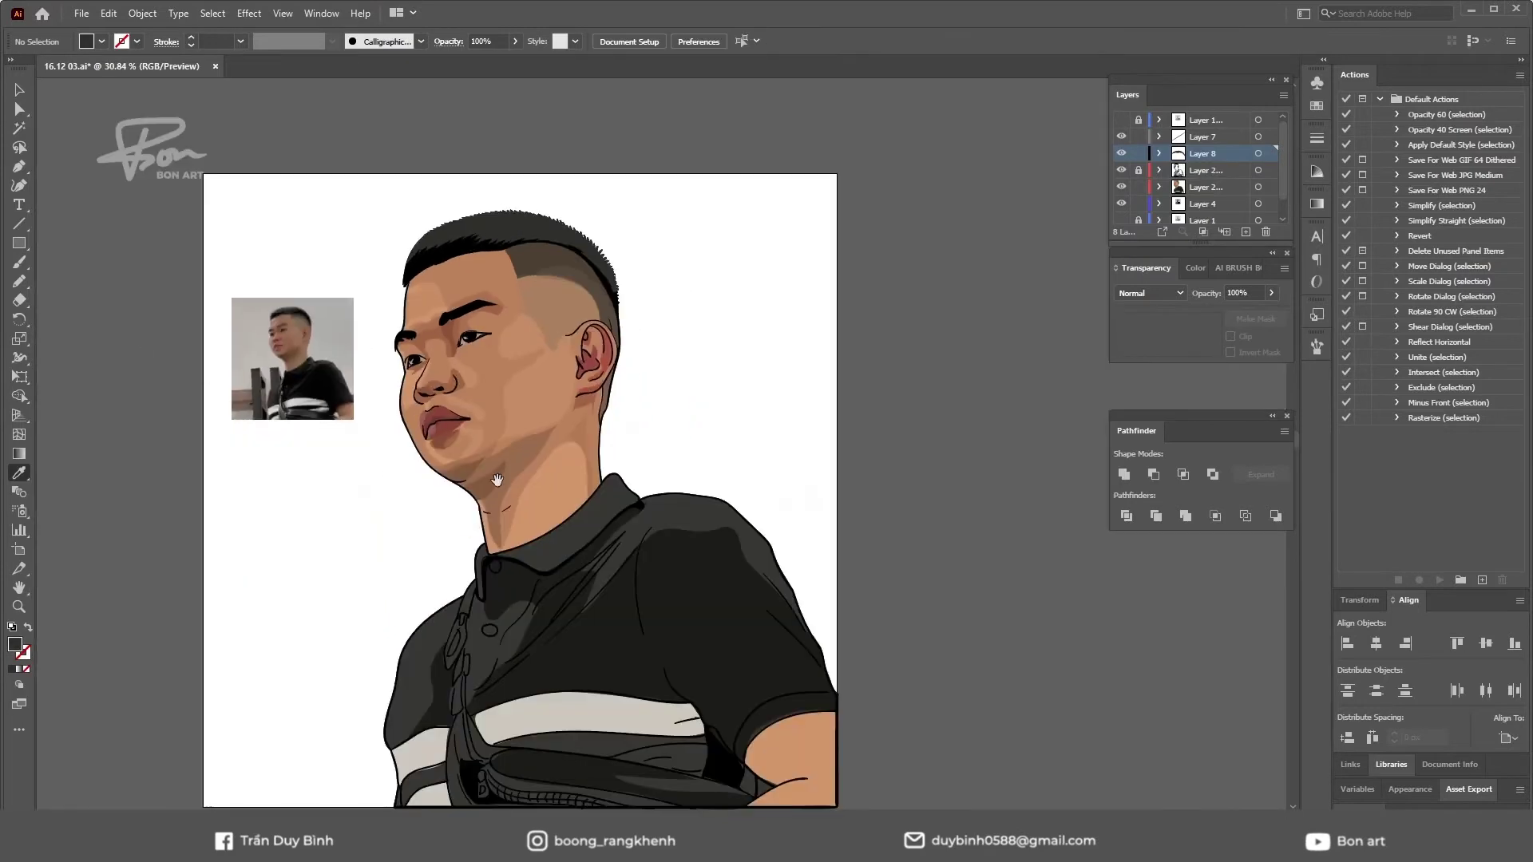
scroll(718, 453, "up", 3)
left_click_drag(718, 453, 721, 479)
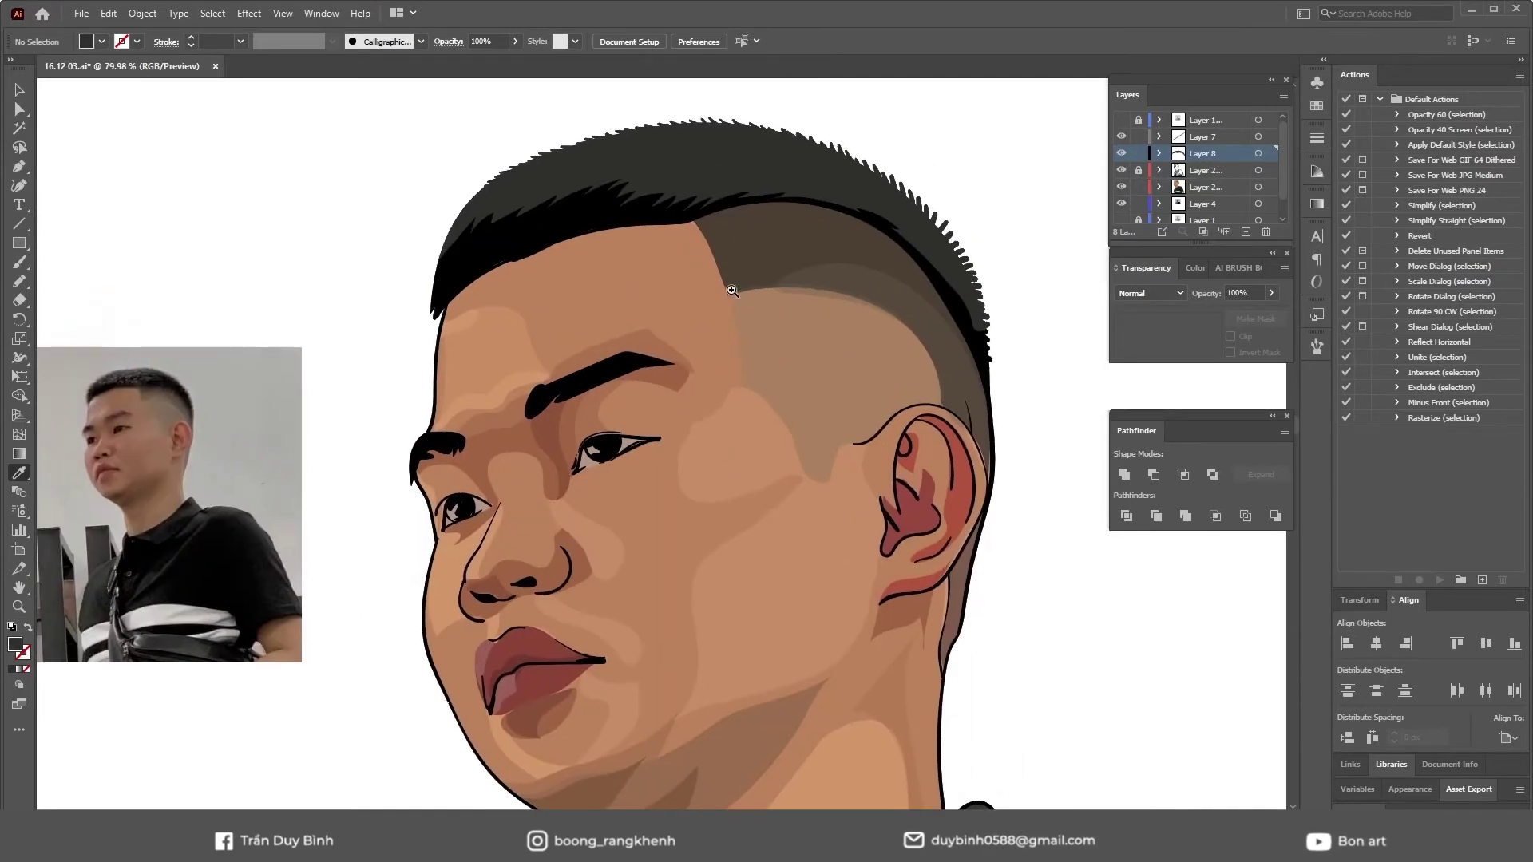
scroll(732, 291, "down", 1)
scroll(637, 253, "up", 1)
key("n")
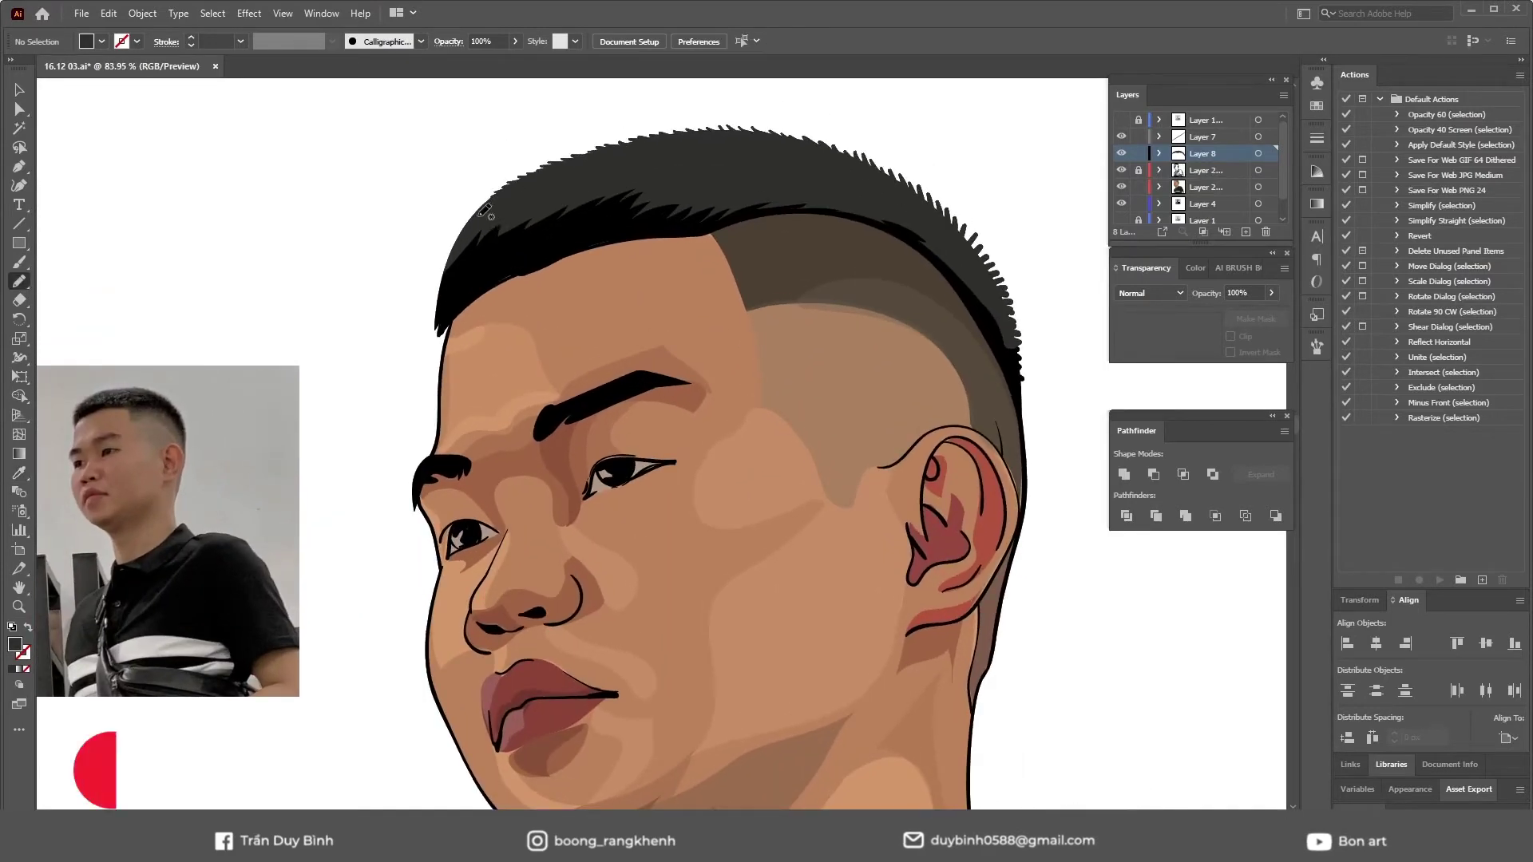
mouse_move(452, 236)
left_mouse_down()
mouse_move(593, 192)
mouse_move(503, 223)
left_mouse_up()
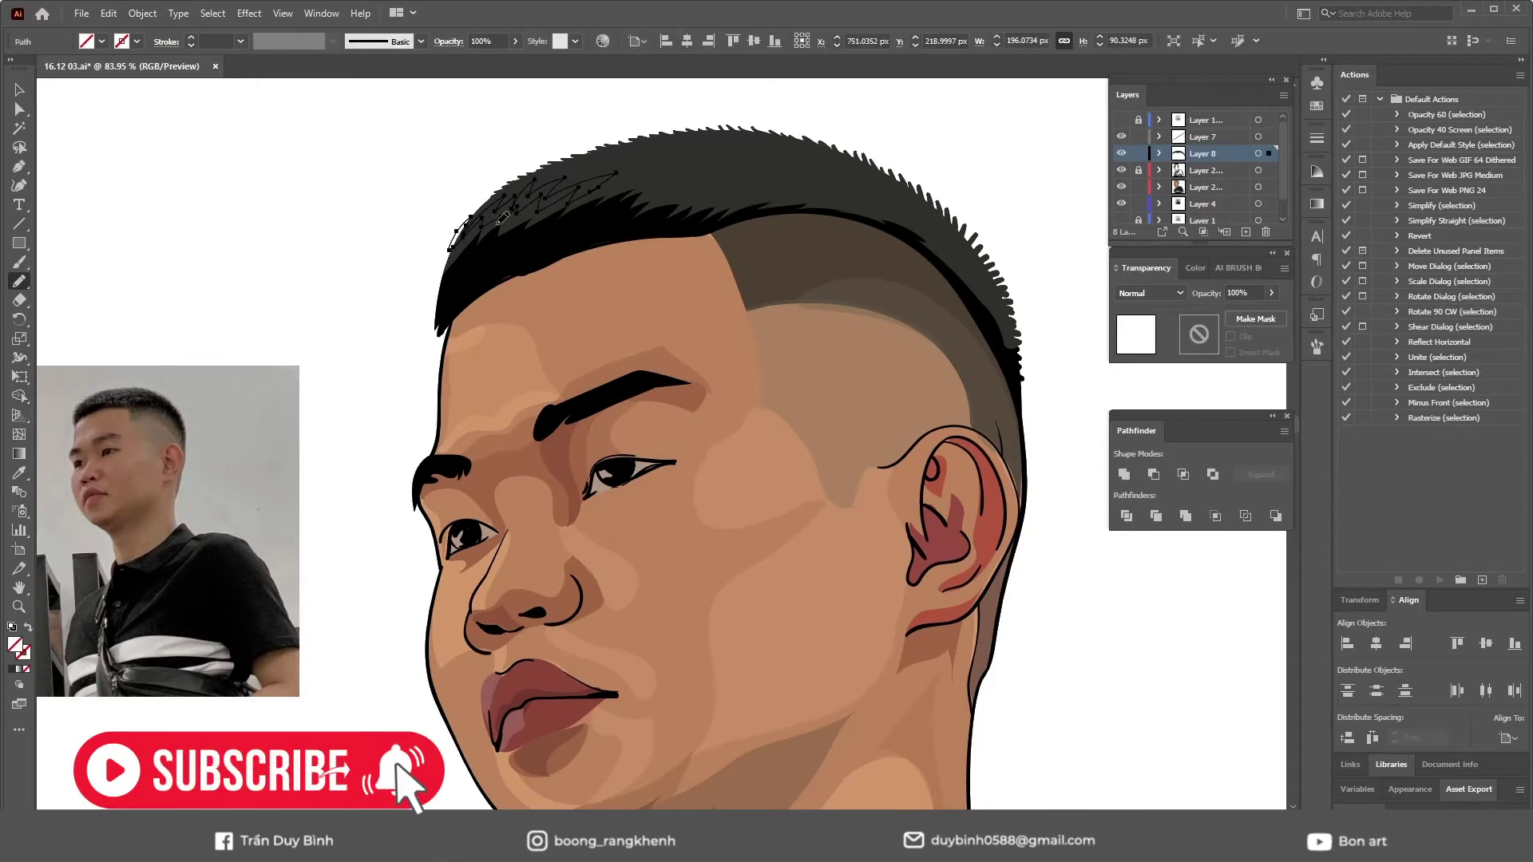
key("i")
left_click(750, 244)
- Pencil another spiky strand on the crown and fill it black
key("ctrl+shift+a")
key("n")
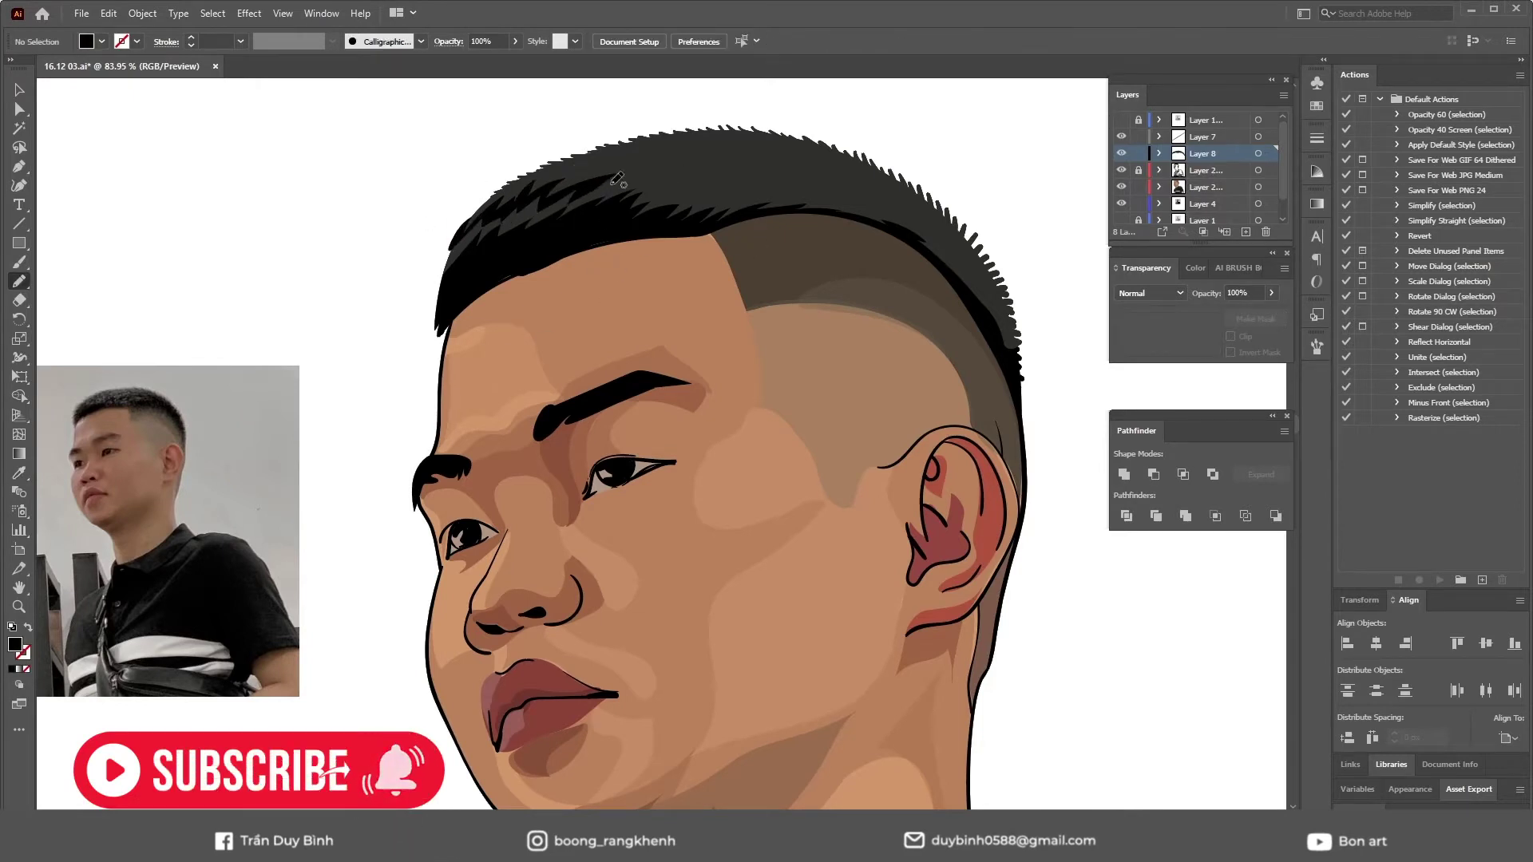
left_click_drag(591, 199, 695, 167)
key("i")
left_click(728, 224)
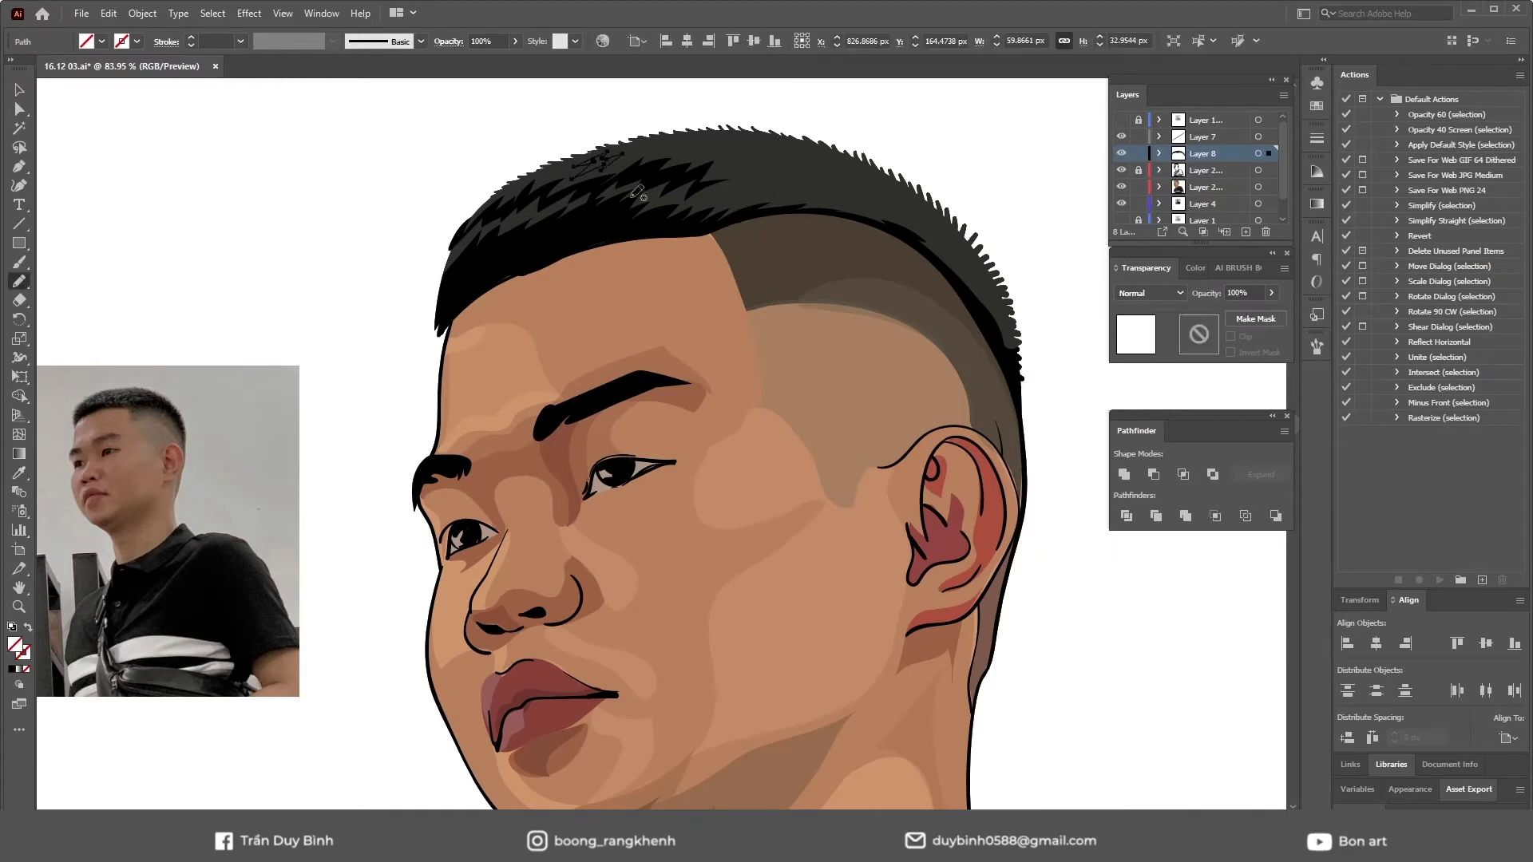
- Select a newly drawn crown strand and fill it with the hair's black
key("v")
key("ctrl+0")
scroll(696, 241, "up", 3)
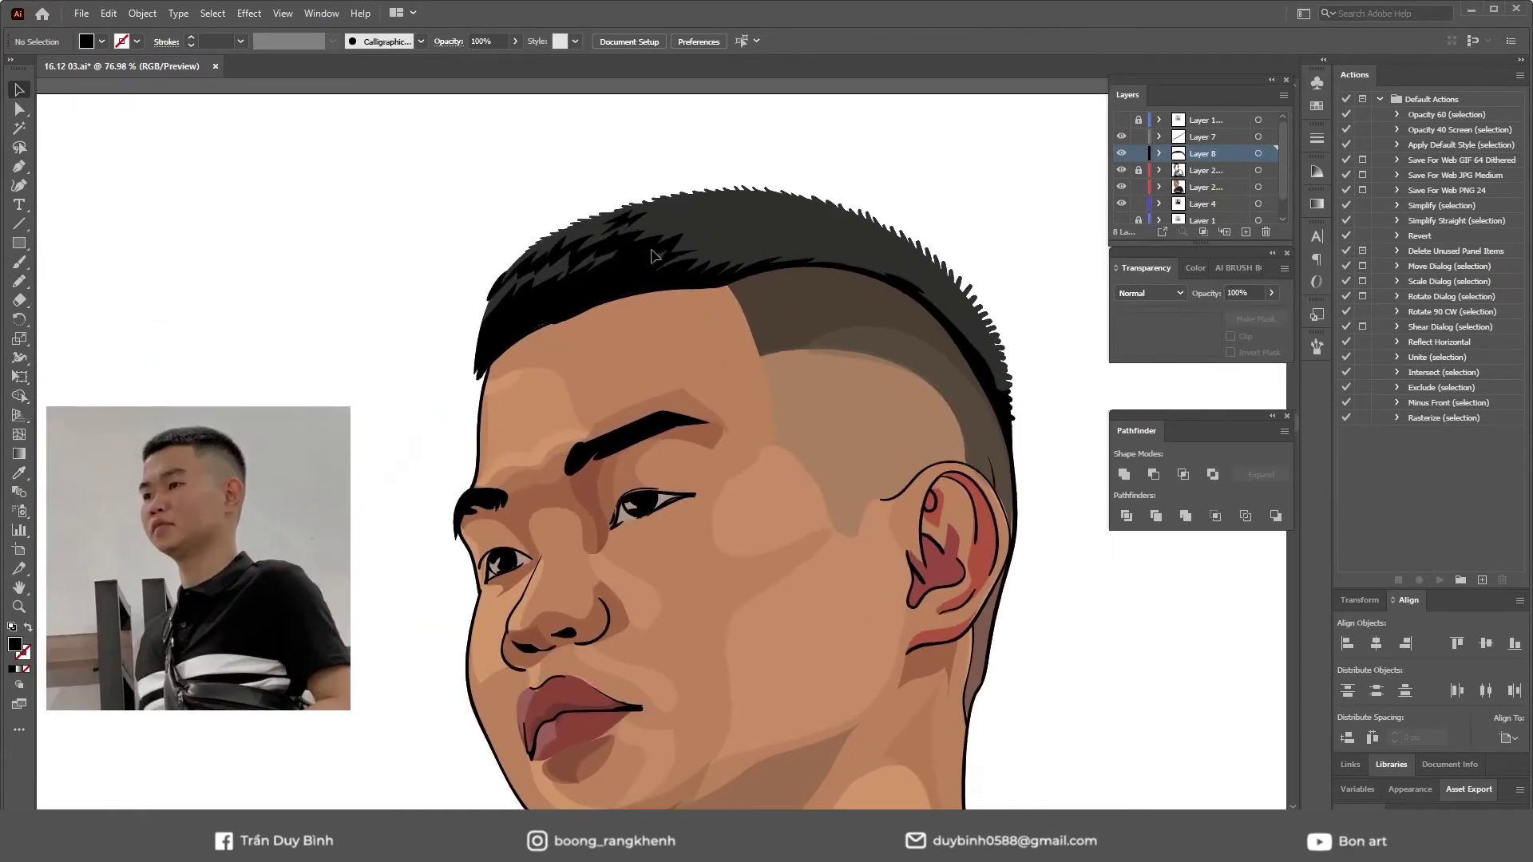
left_click(696, 164)
scroll(696, 165, "down", 1)
key("n")
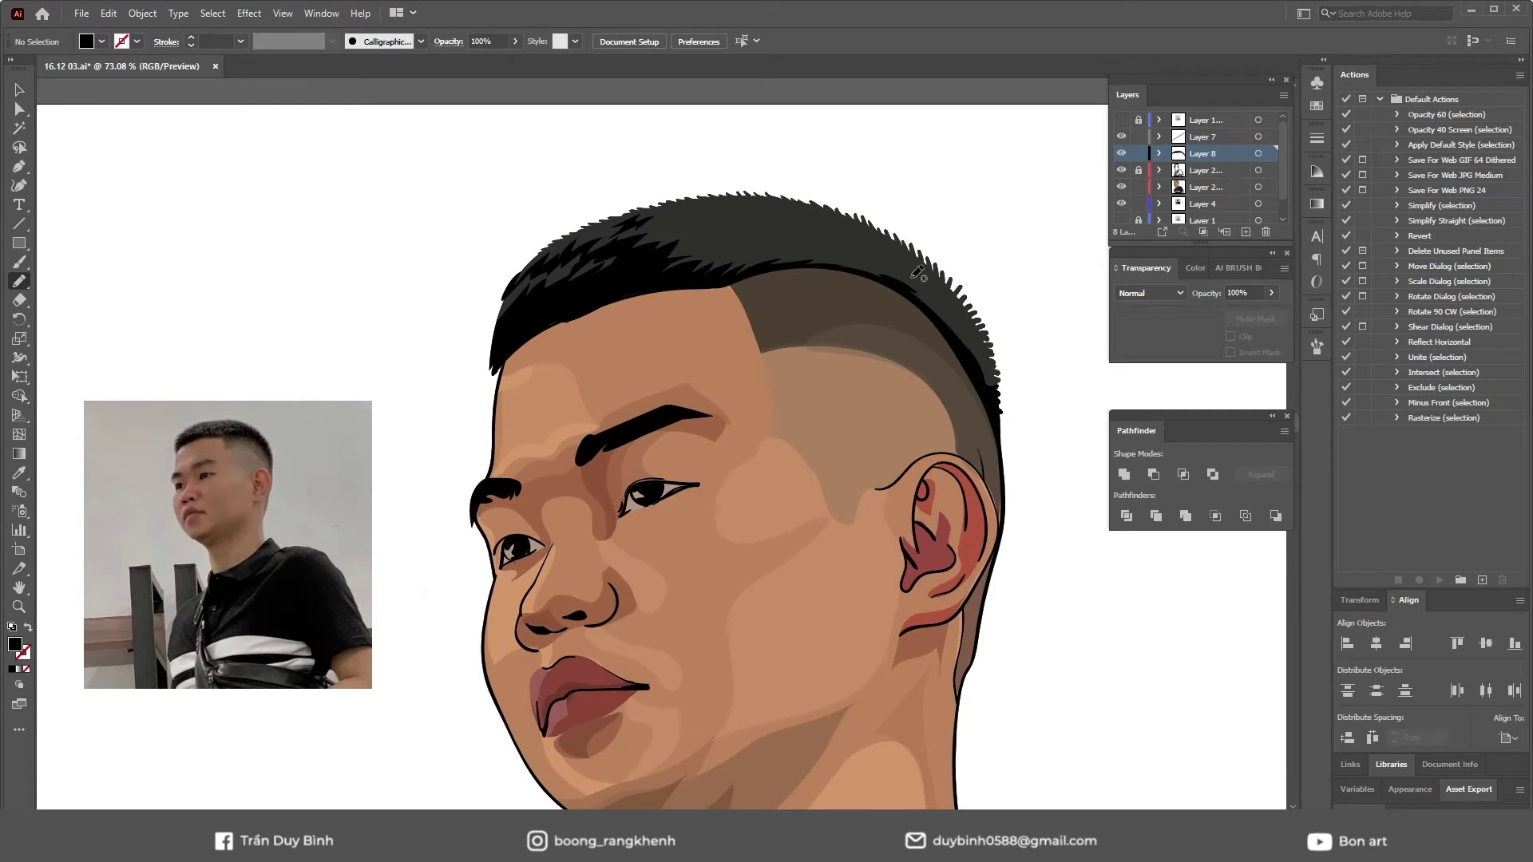
key("i")
left_click(946, 215)
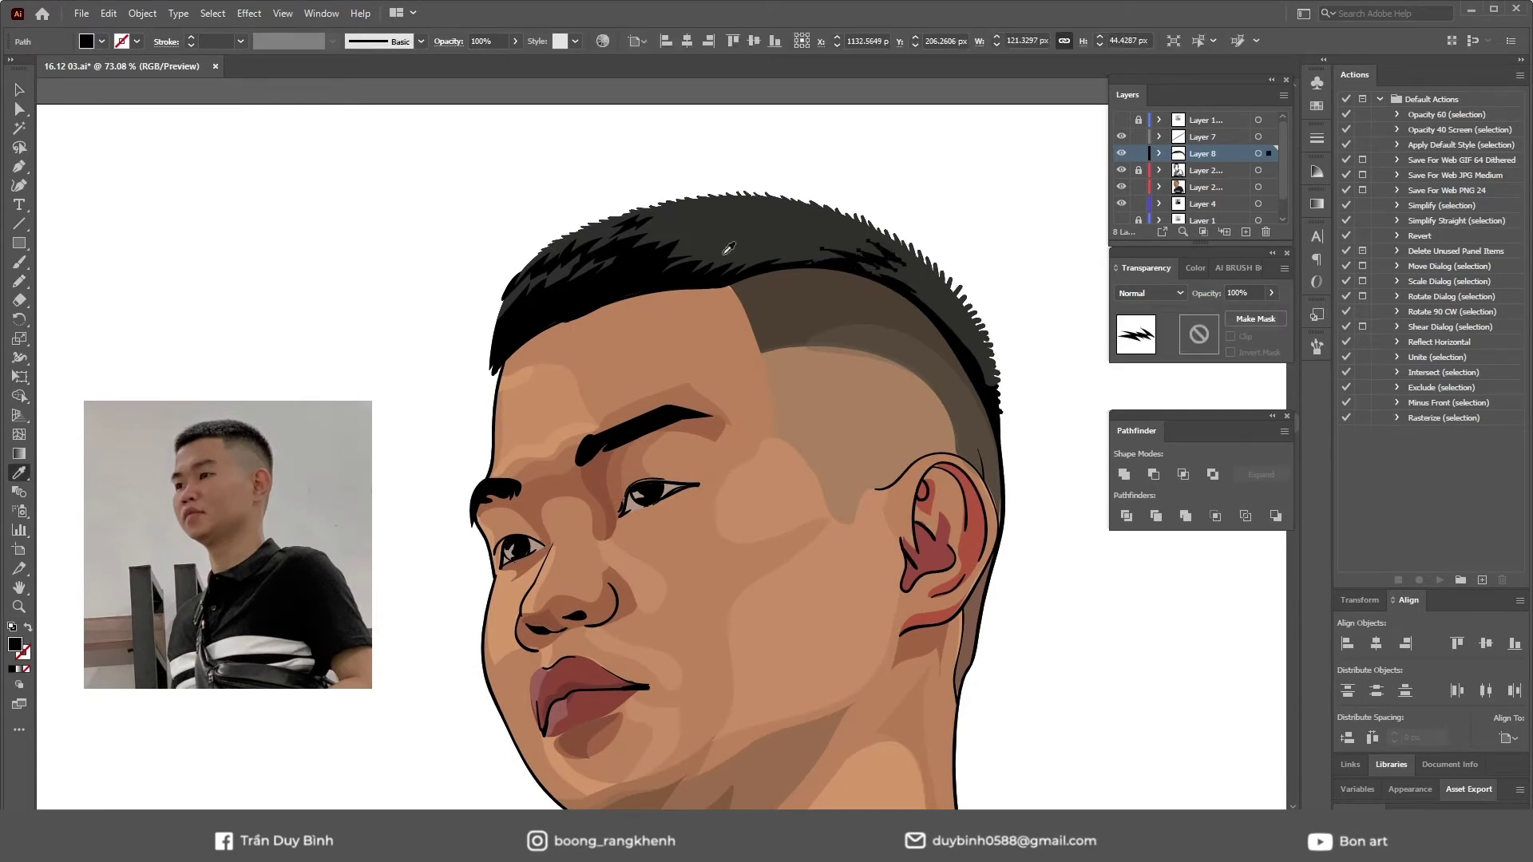
key("ctrl+shift+a")
- Paint a dark spike along the top of the hair with the Paintbrush
key("b")
left_click_drag(866, 237, 816, 227)
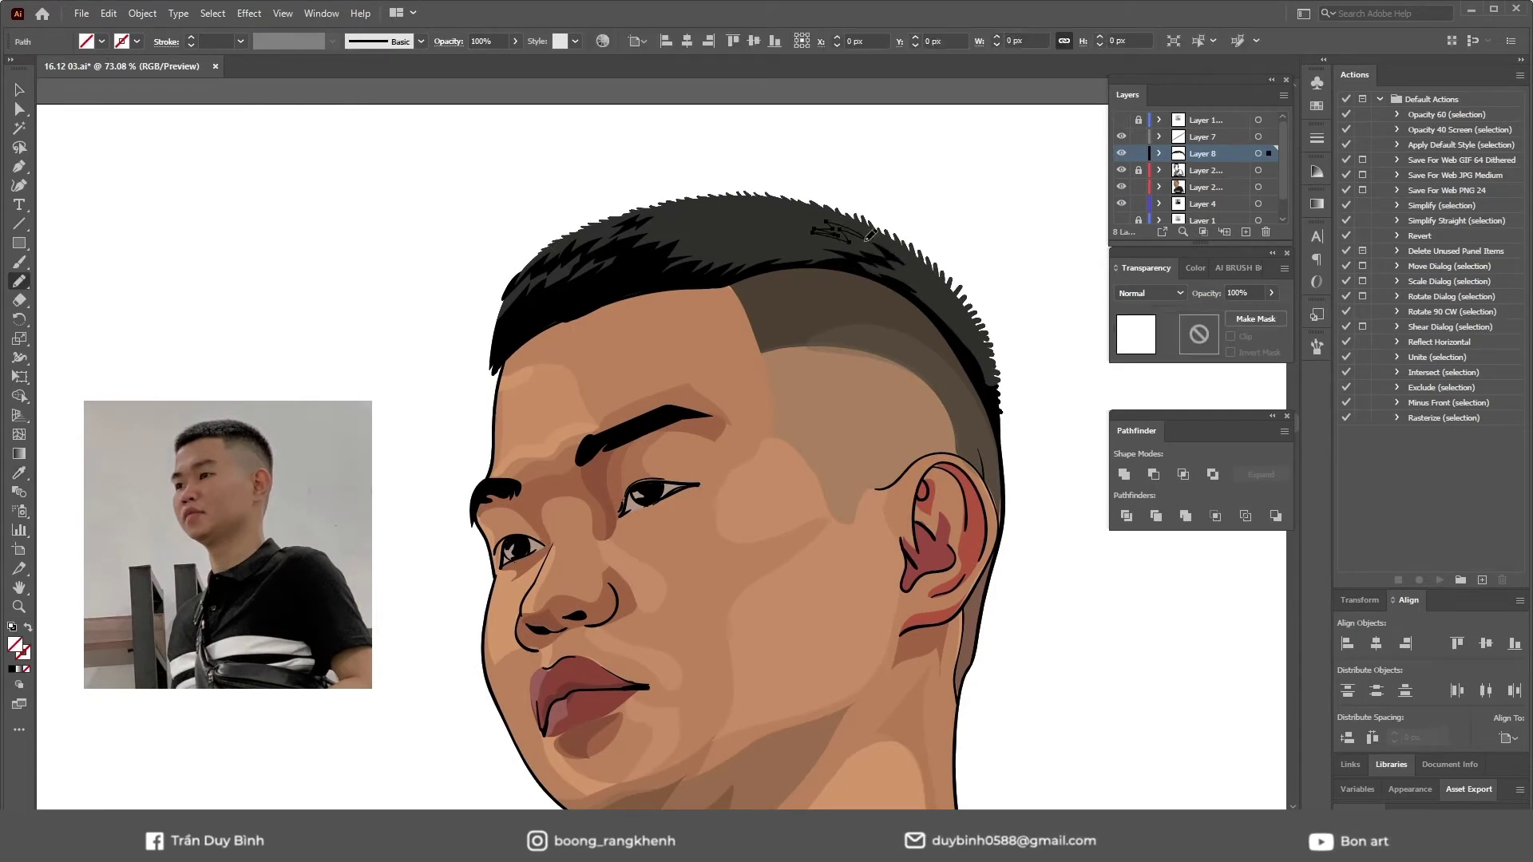
key("ctrl+shift+a")
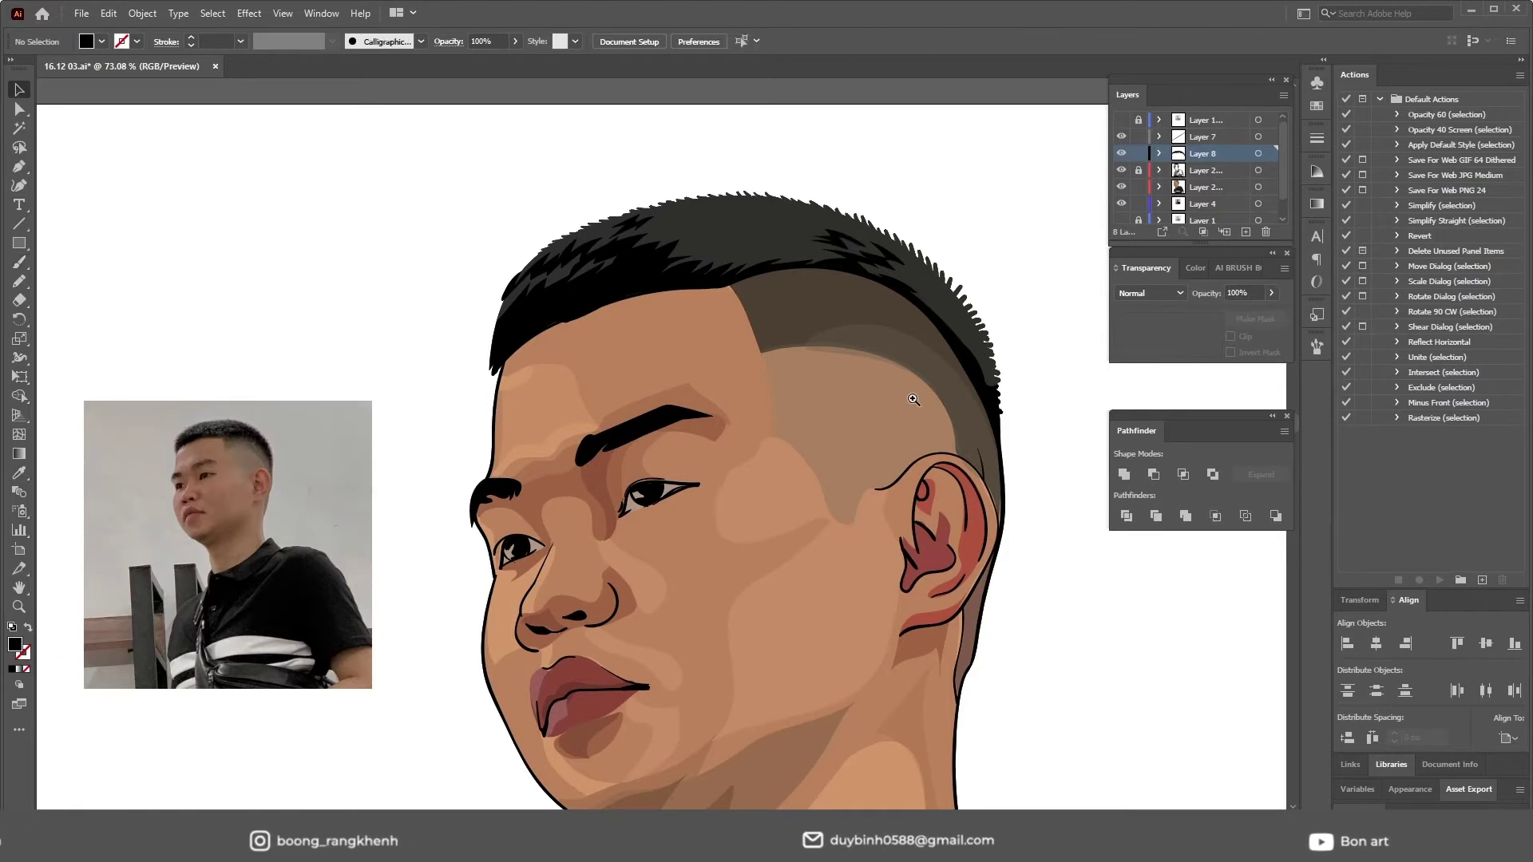
scroll(666, 279, "up", 1)
key("m")
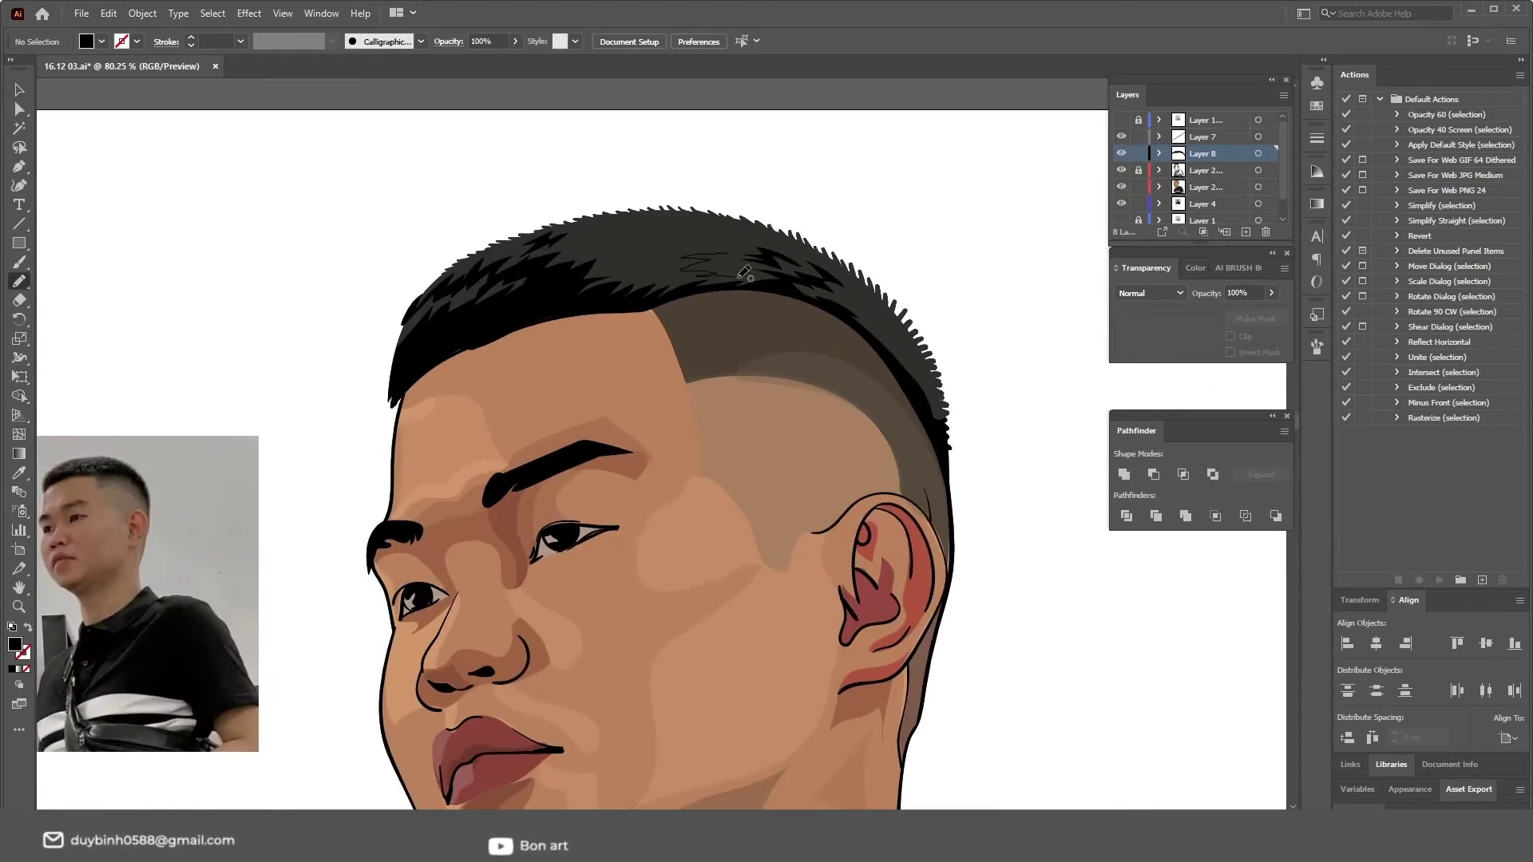
key("i")
key("v")
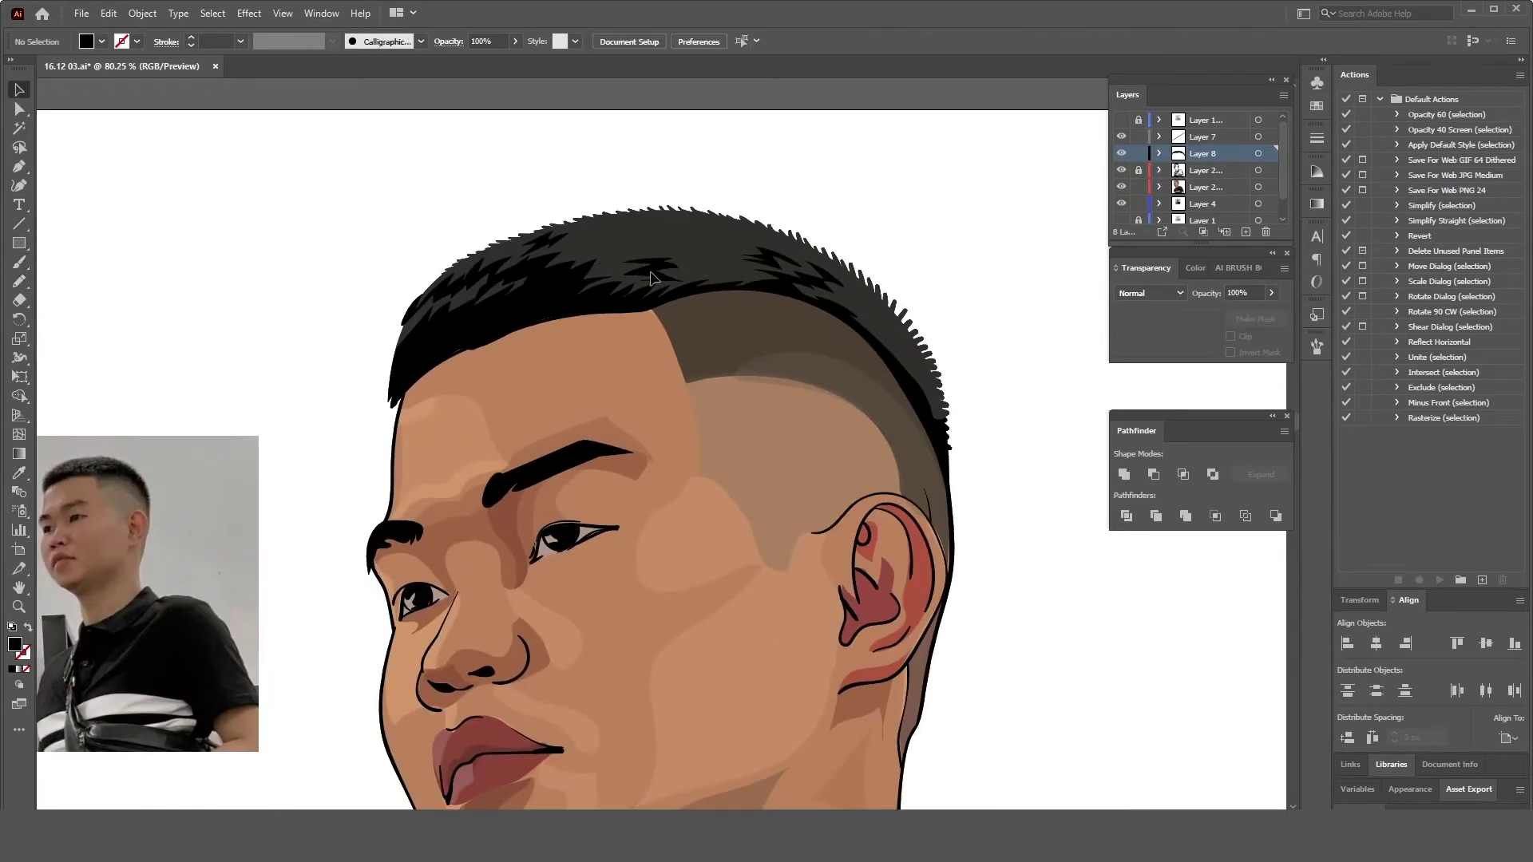
left_click(691, 270)
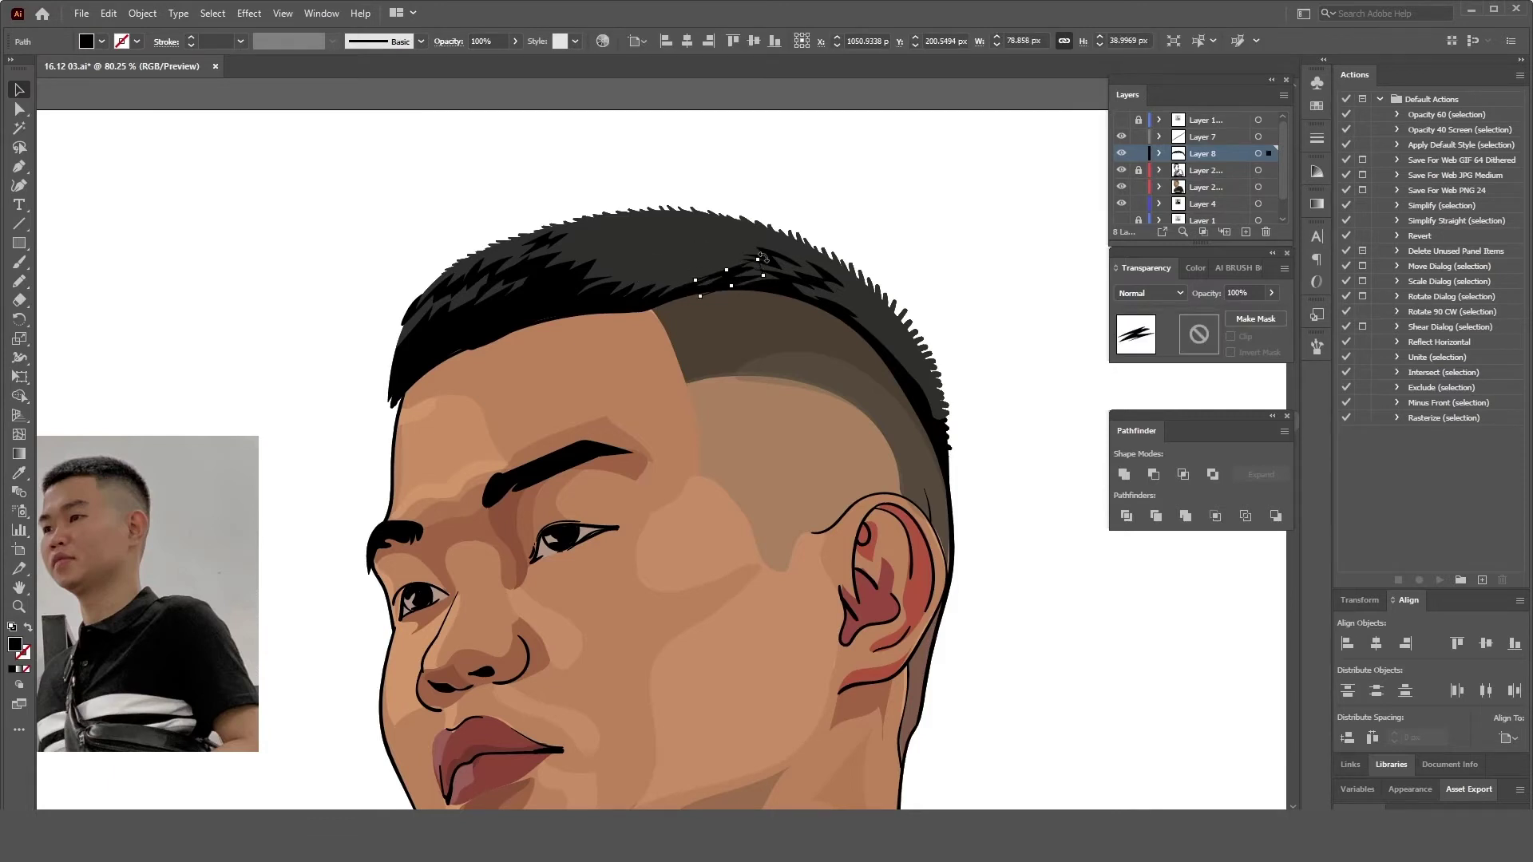
left_click(965, 263)
- Move the zig-zag hair spike up and to the right
key("ctrl+0")
scroll(797, 366, "up", 4)
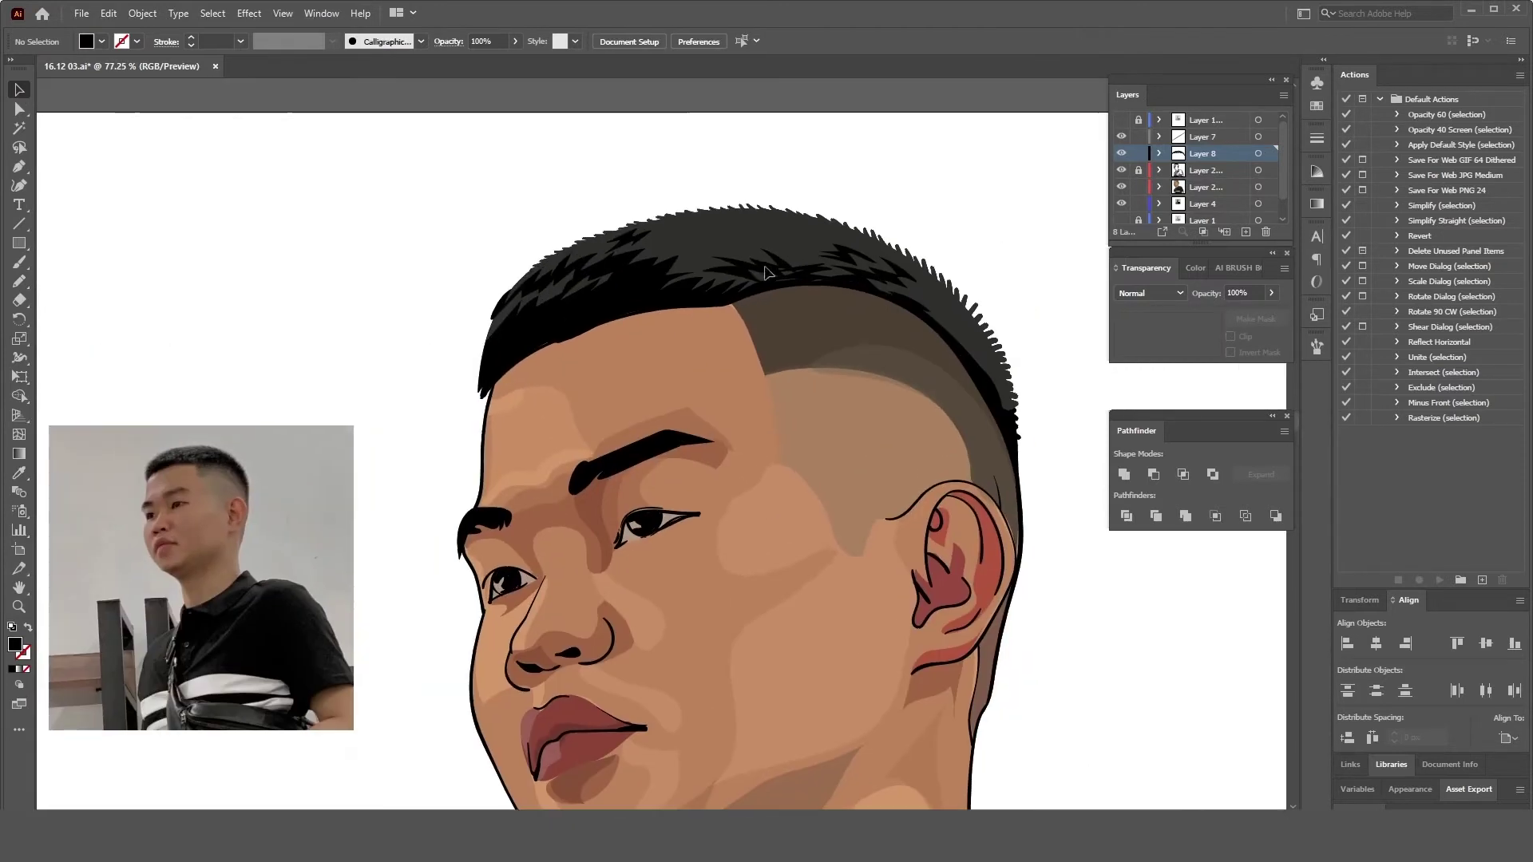
left_click_drag(764, 273, 785, 266)
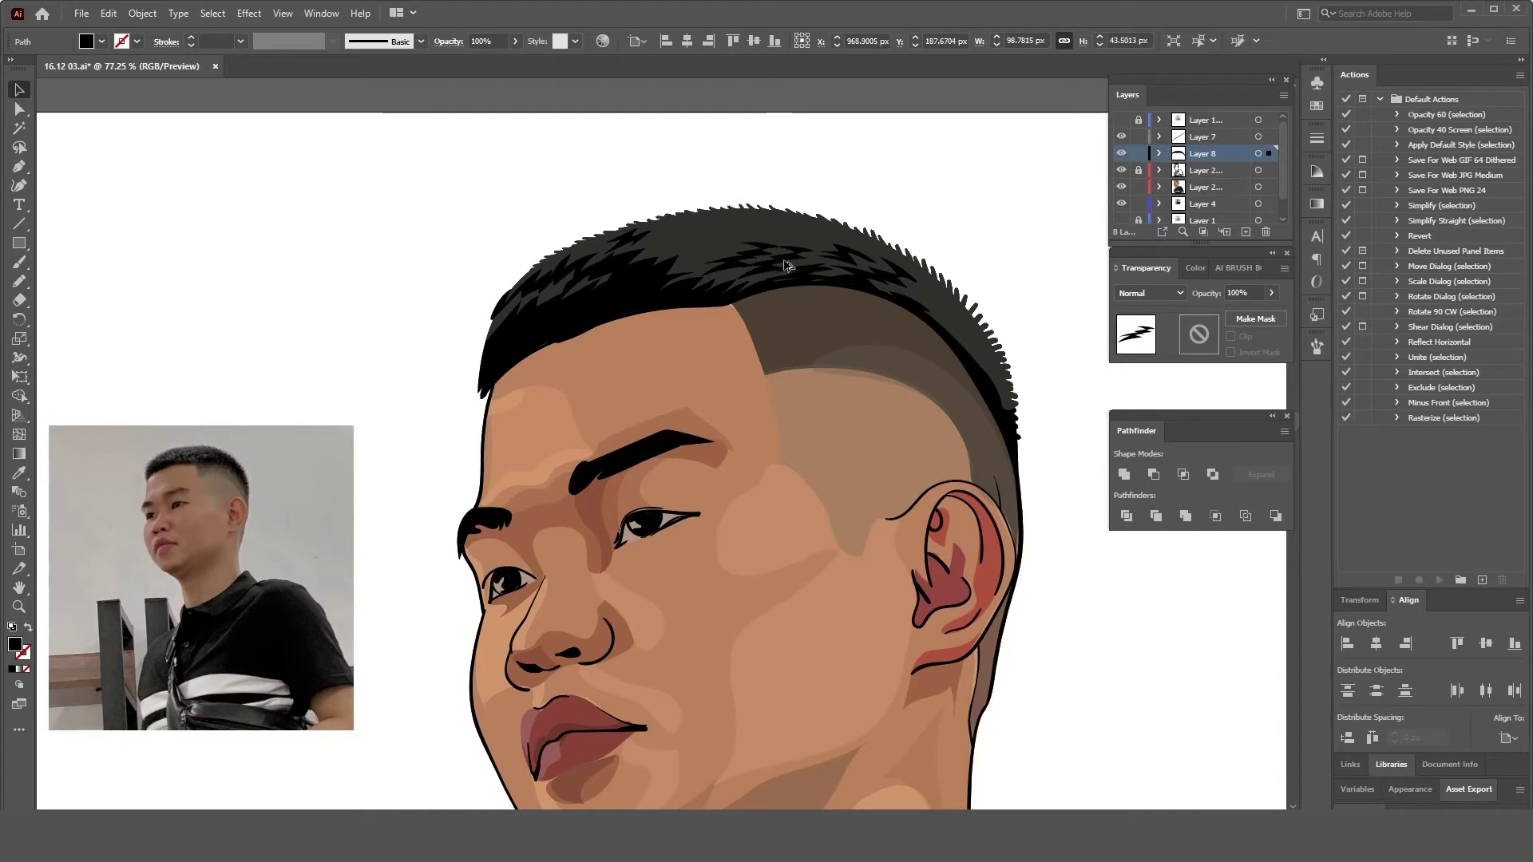
key("ctrl+shift+a")
key("ctrl+0")
scroll(848, 221, "up", 3)
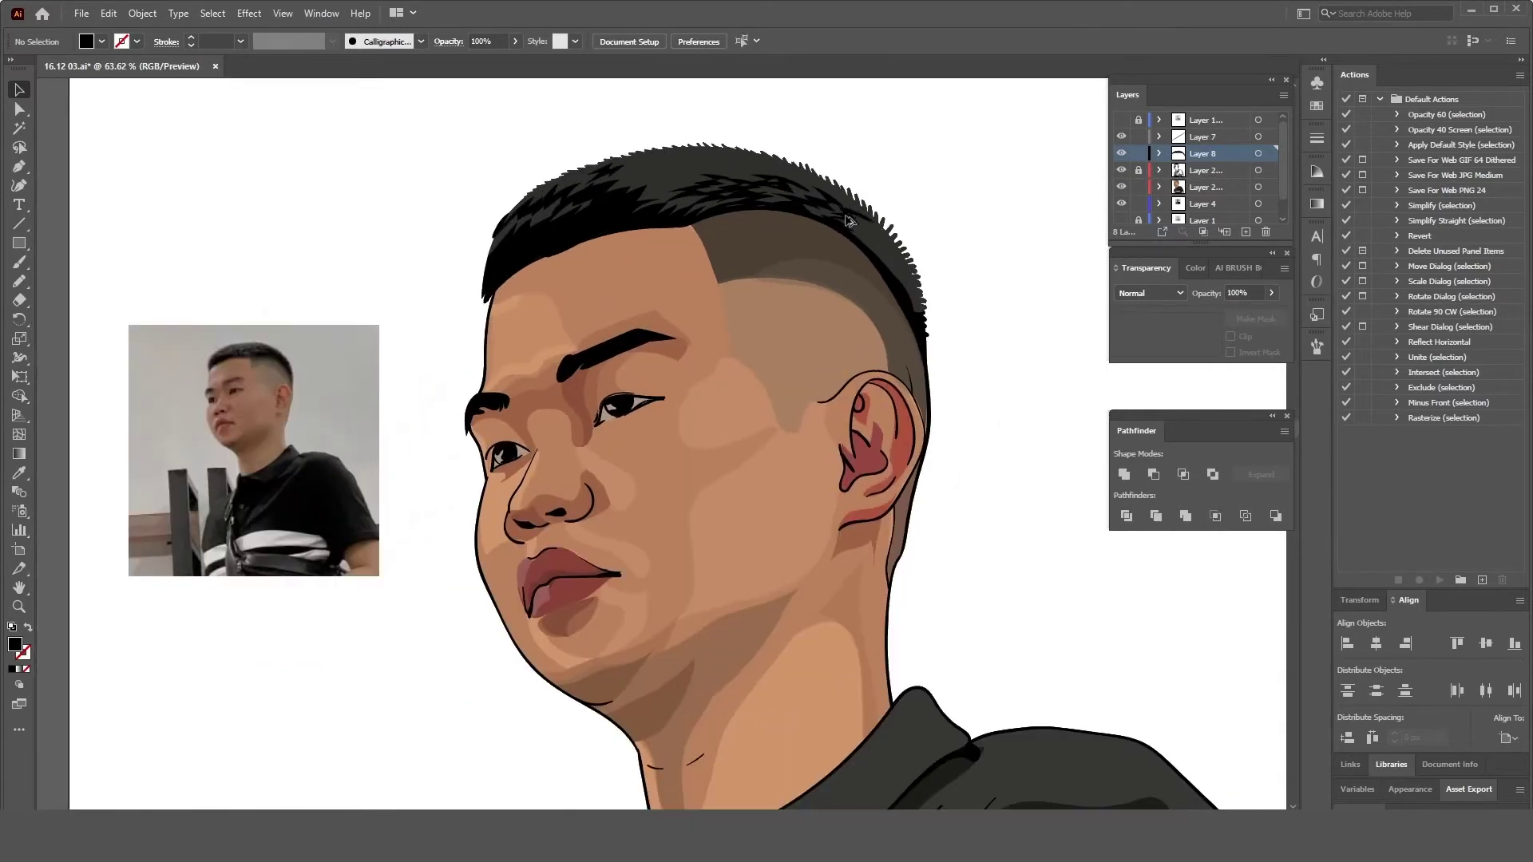
left_click(849, 222)
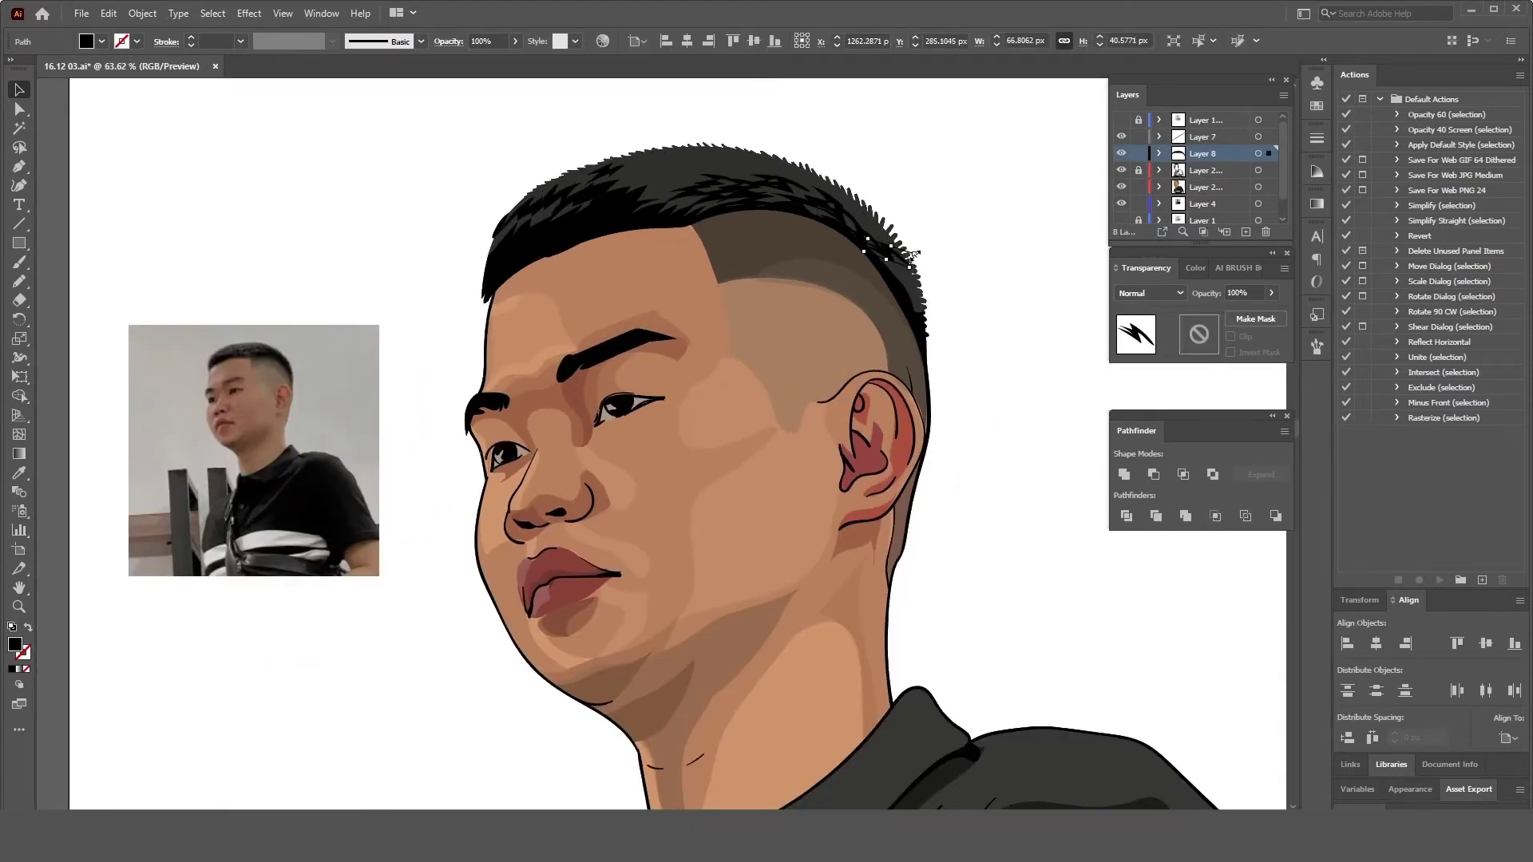
key("ctrl+shift+a")
- Paste a copy of a crown spike and position it left along the top hairline
key("ctrl+0")
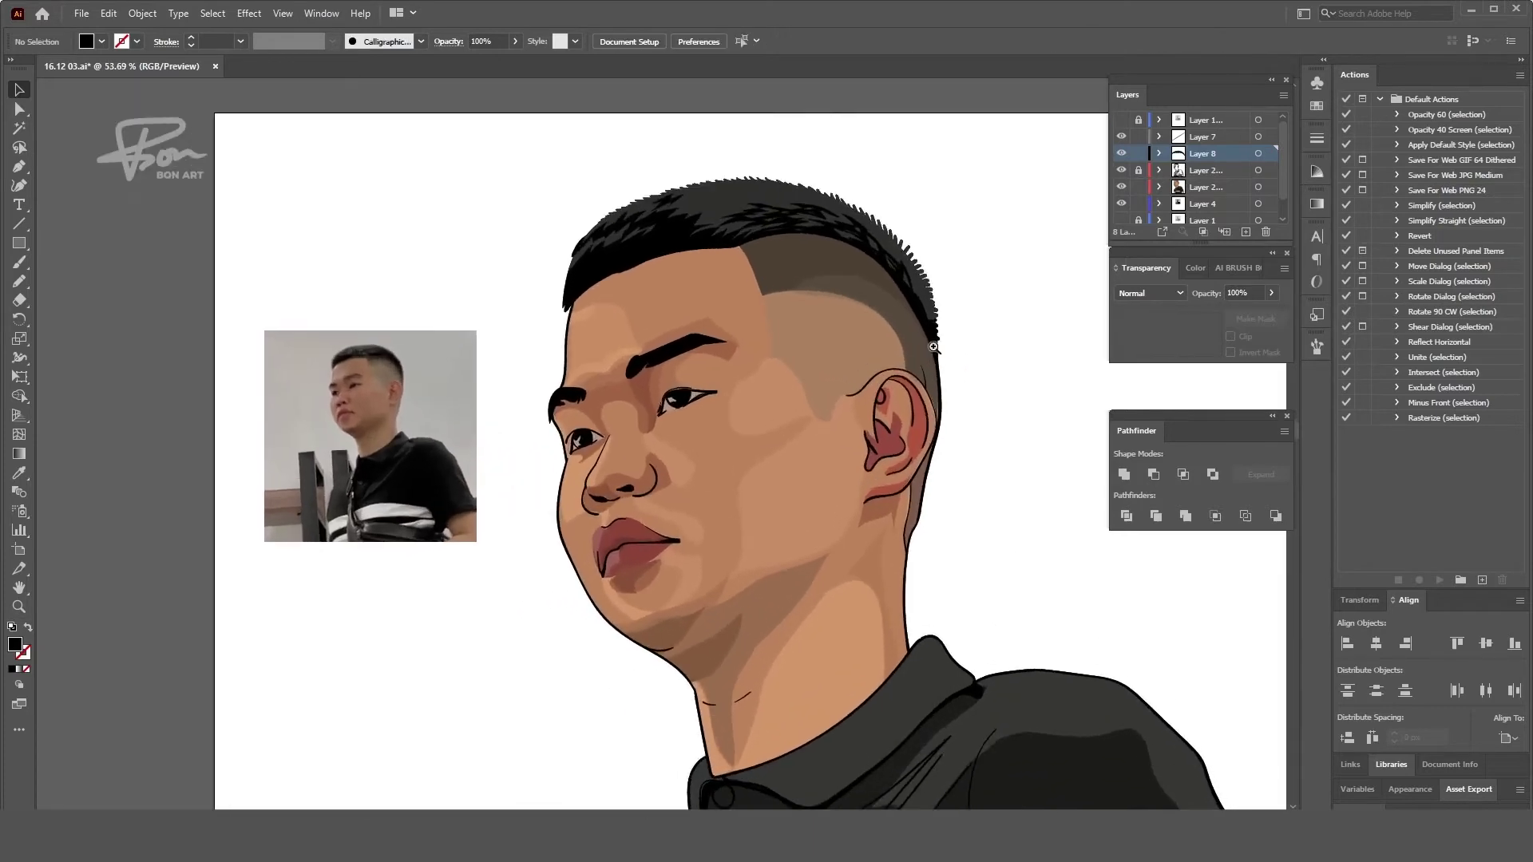
scroll(706, 212, "up", 3)
key("ctrl+0")
scroll(702, 184, "up", 3)
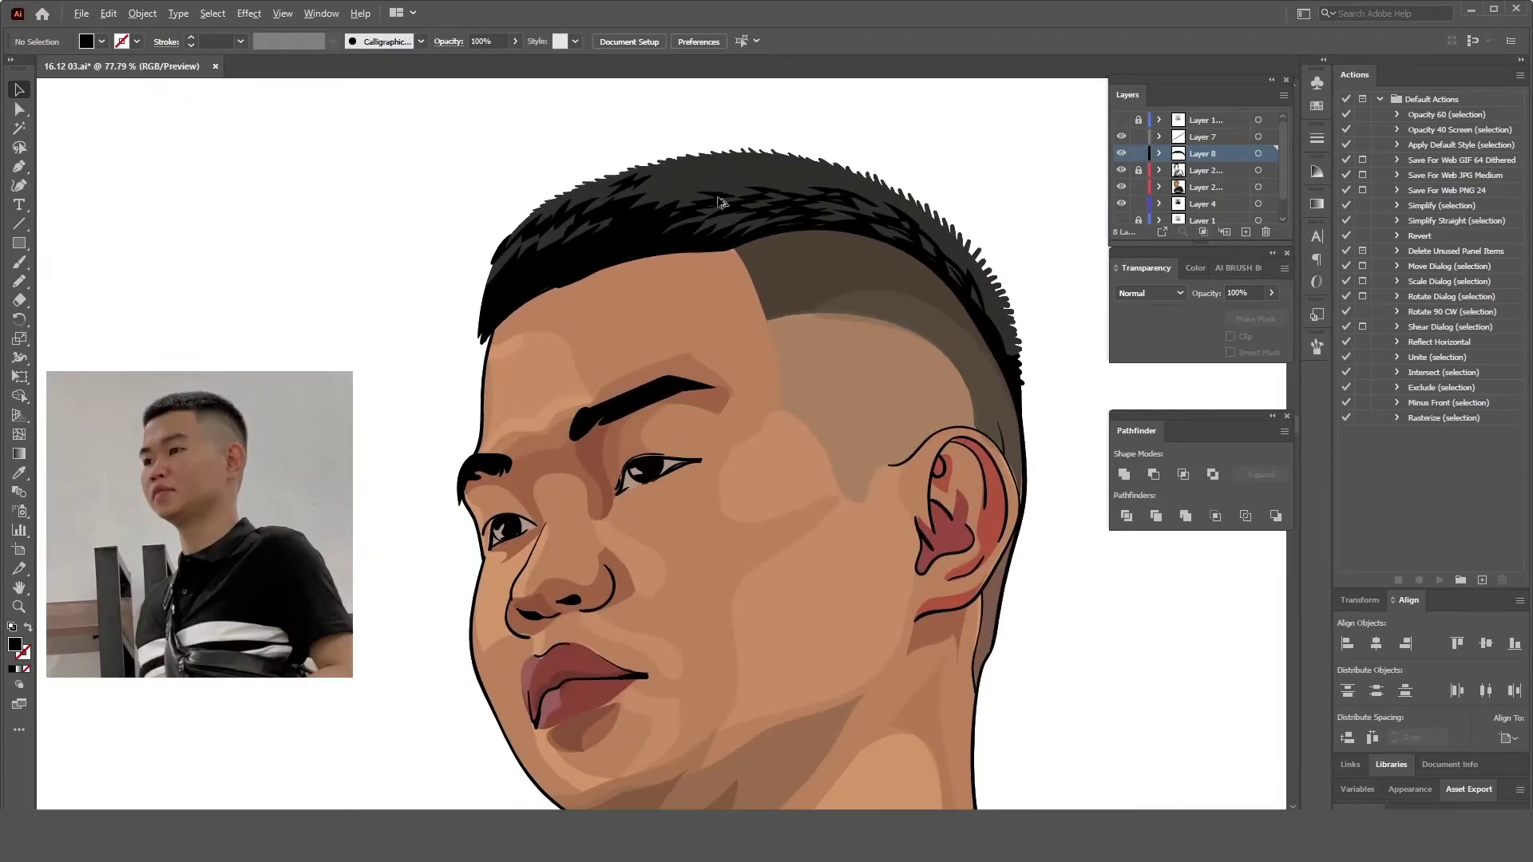
left_click(701, 175)
key("ctrl+shift+a")
key("ctrl+0")
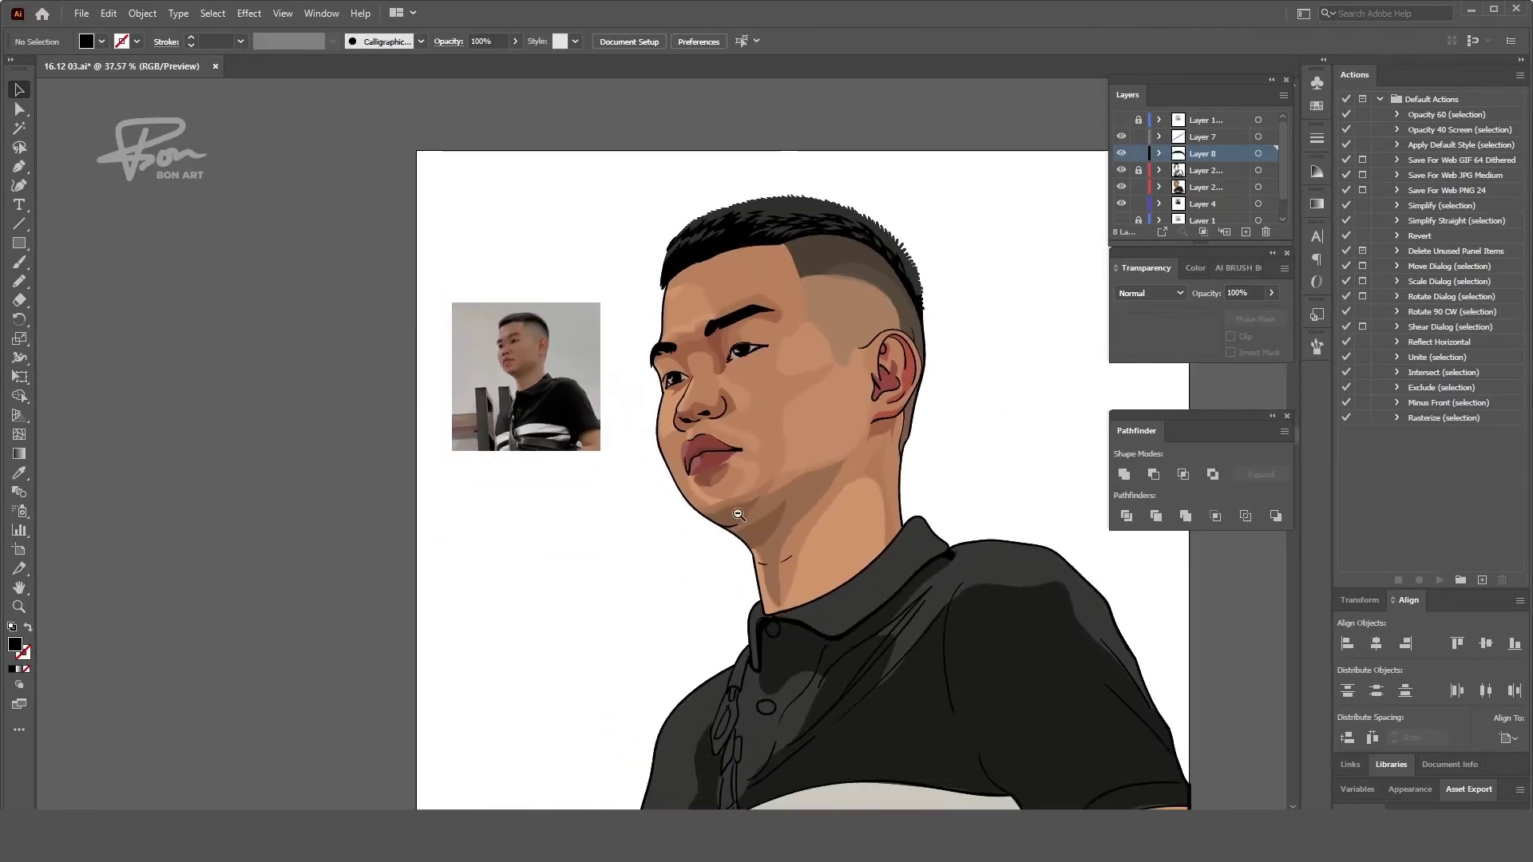
scroll(862, 511, "up", 3)
key("ctrl+v")
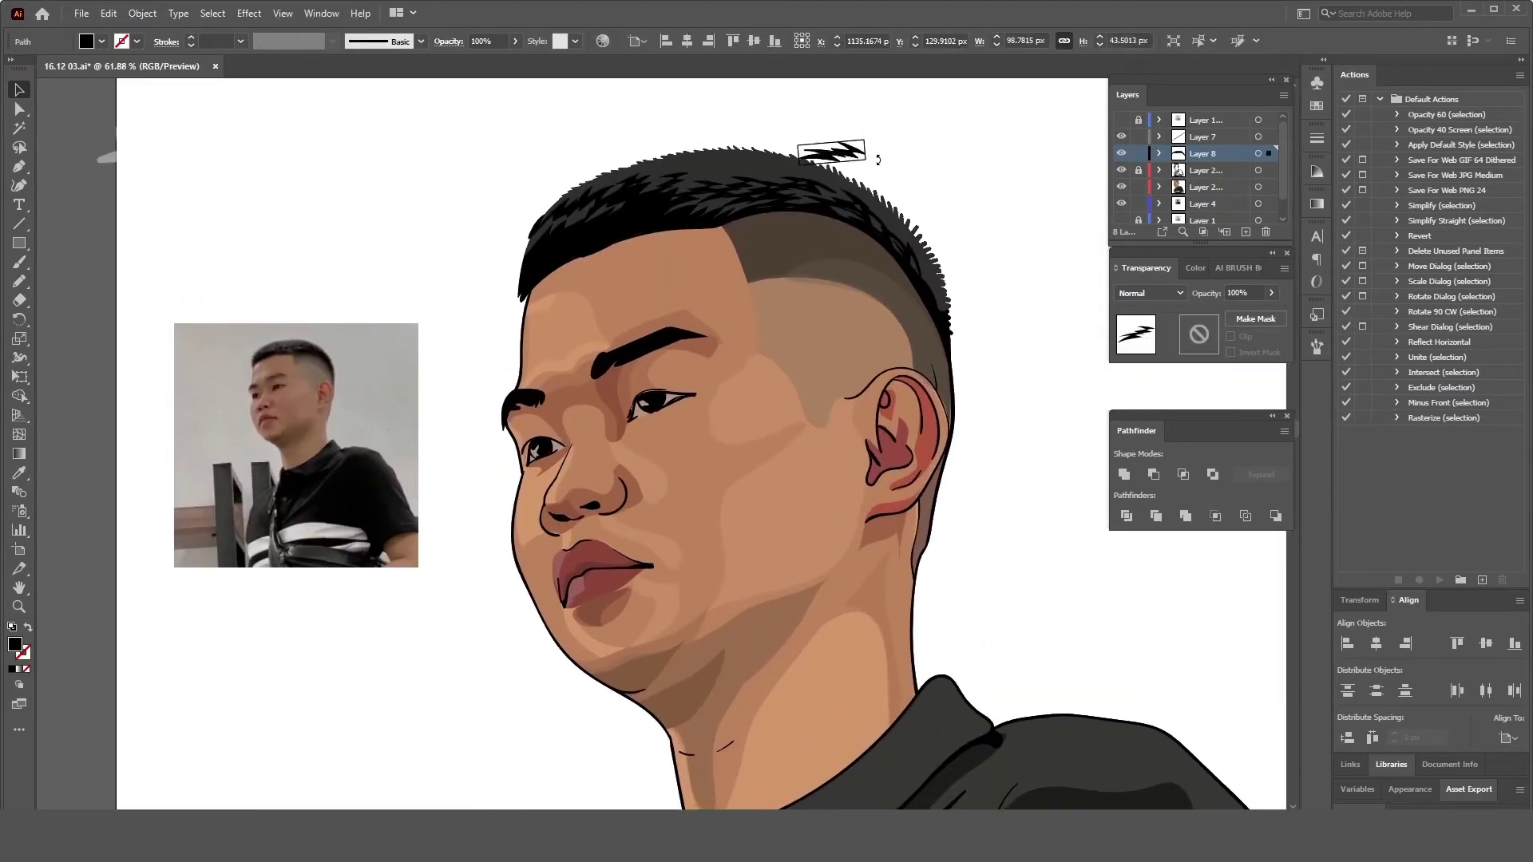
mouse_move(838, 157)
left_mouse_down()
mouse_move(893, 214)
mouse_move(796, 163)
left_mouse_up()
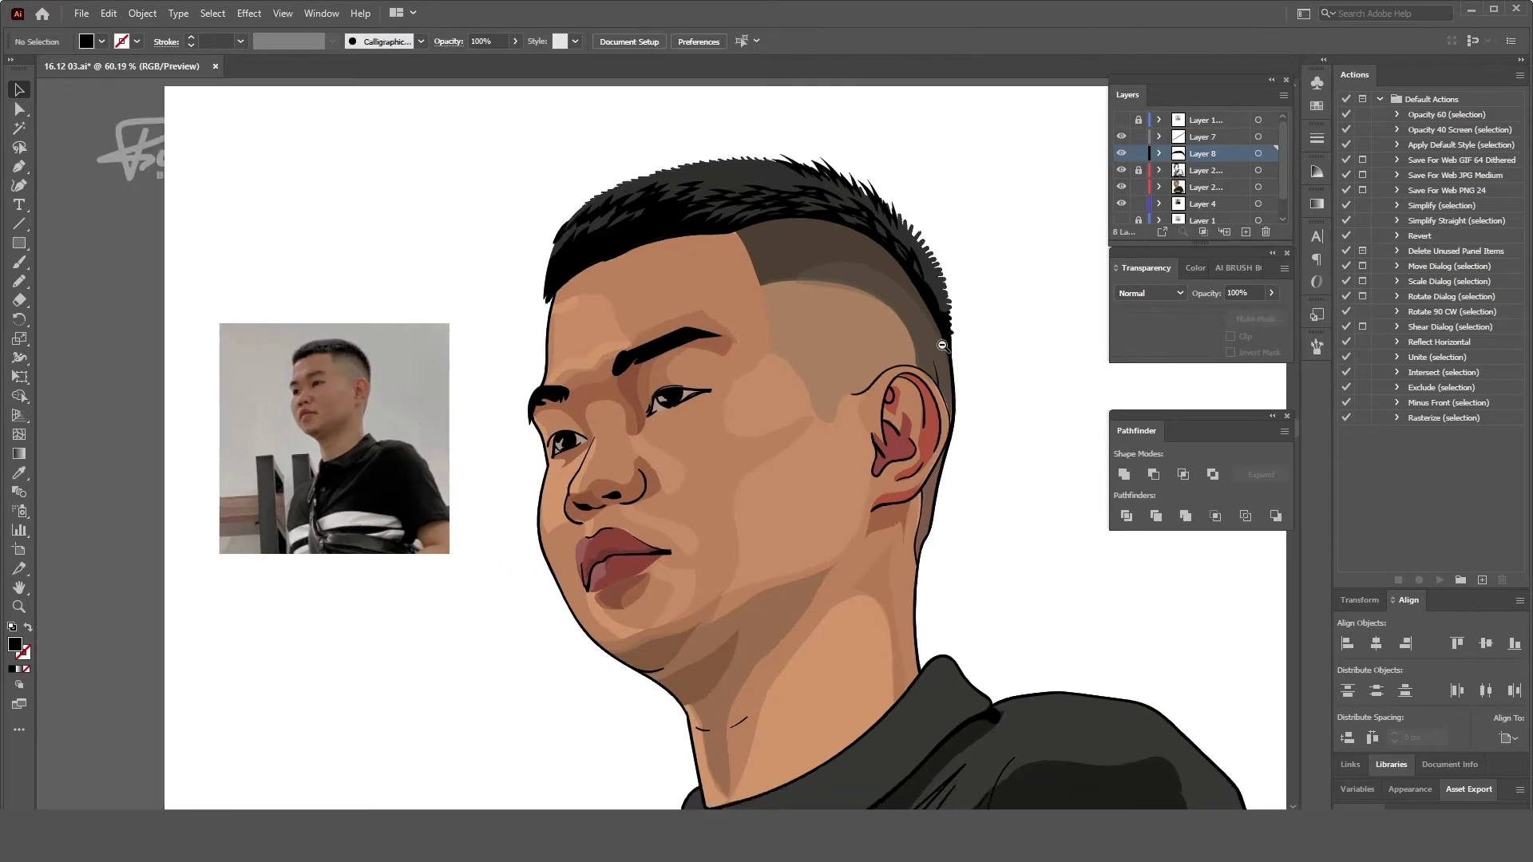
scroll(798, 164, "up", 1)
left_click_drag(835, 238, 771, 220)
- Rotate a spike upright at the hair's right edge
scroll(763, 210, "down", 3)
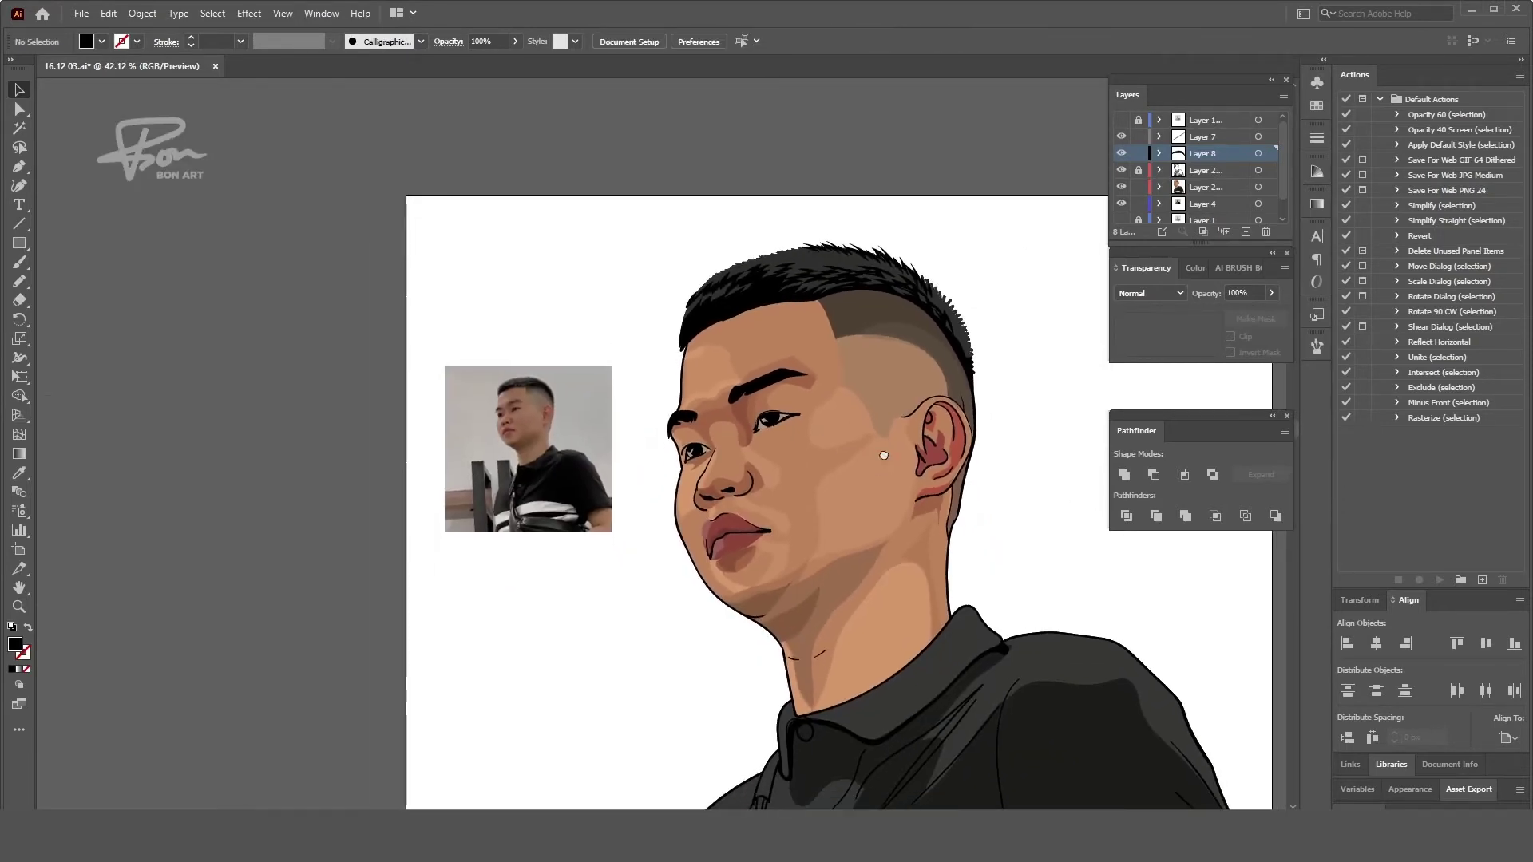
scroll(876, 262, "up", 3)
mouse_move(876, 261)
left_mouse_down()
mouse_move(853, 276)
mouse_move(902, 294)
mouse_move(899, 335)
left_mouse_up()
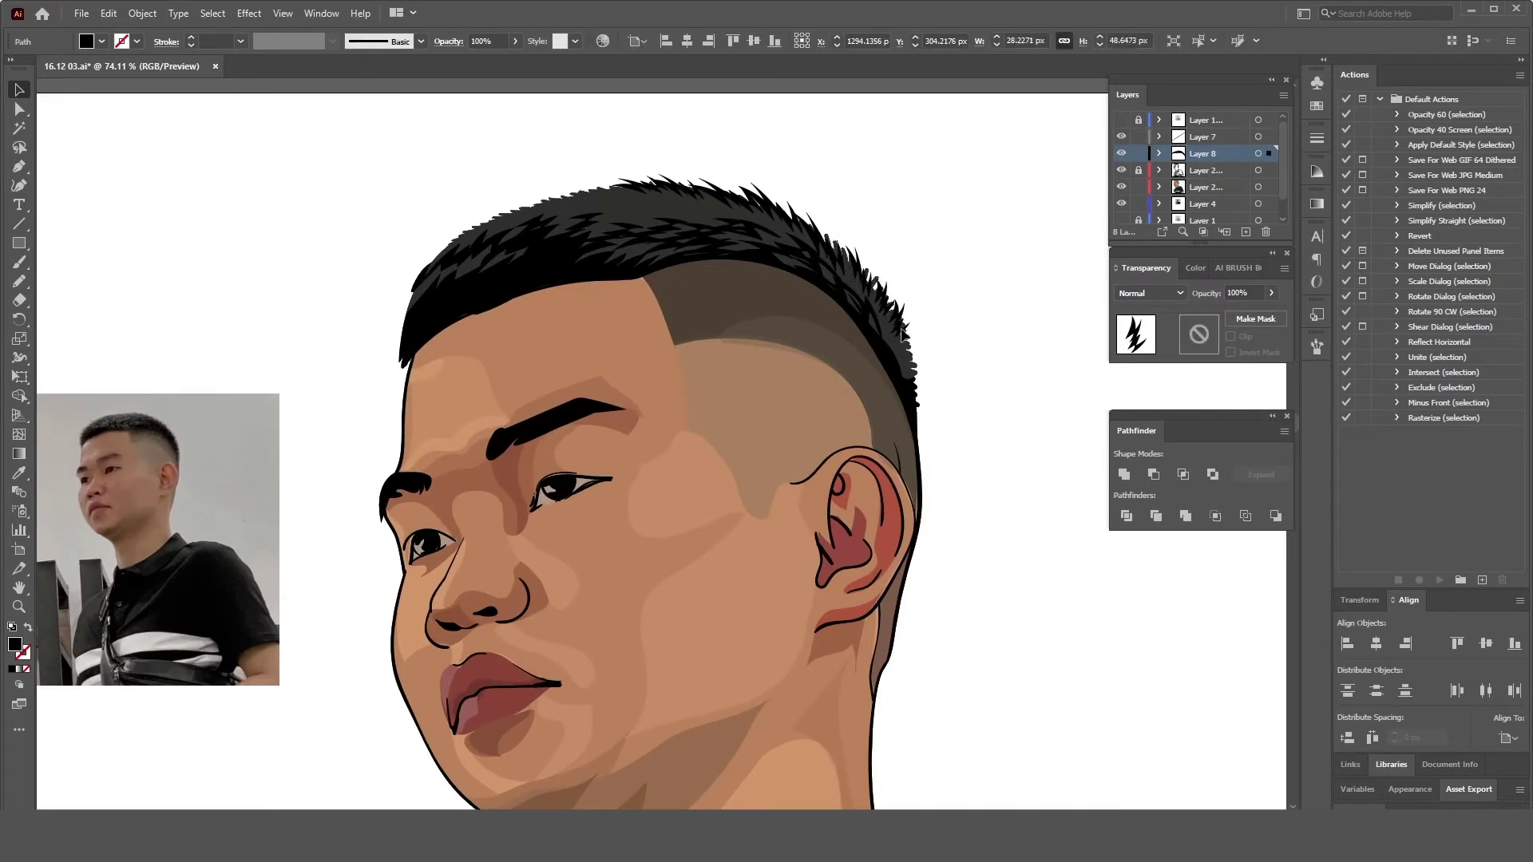
left_click(926, 315)
scroll(998, 335, "down", 3)
scroll(1002, 342, "up", 3)
left_click(878, 275)
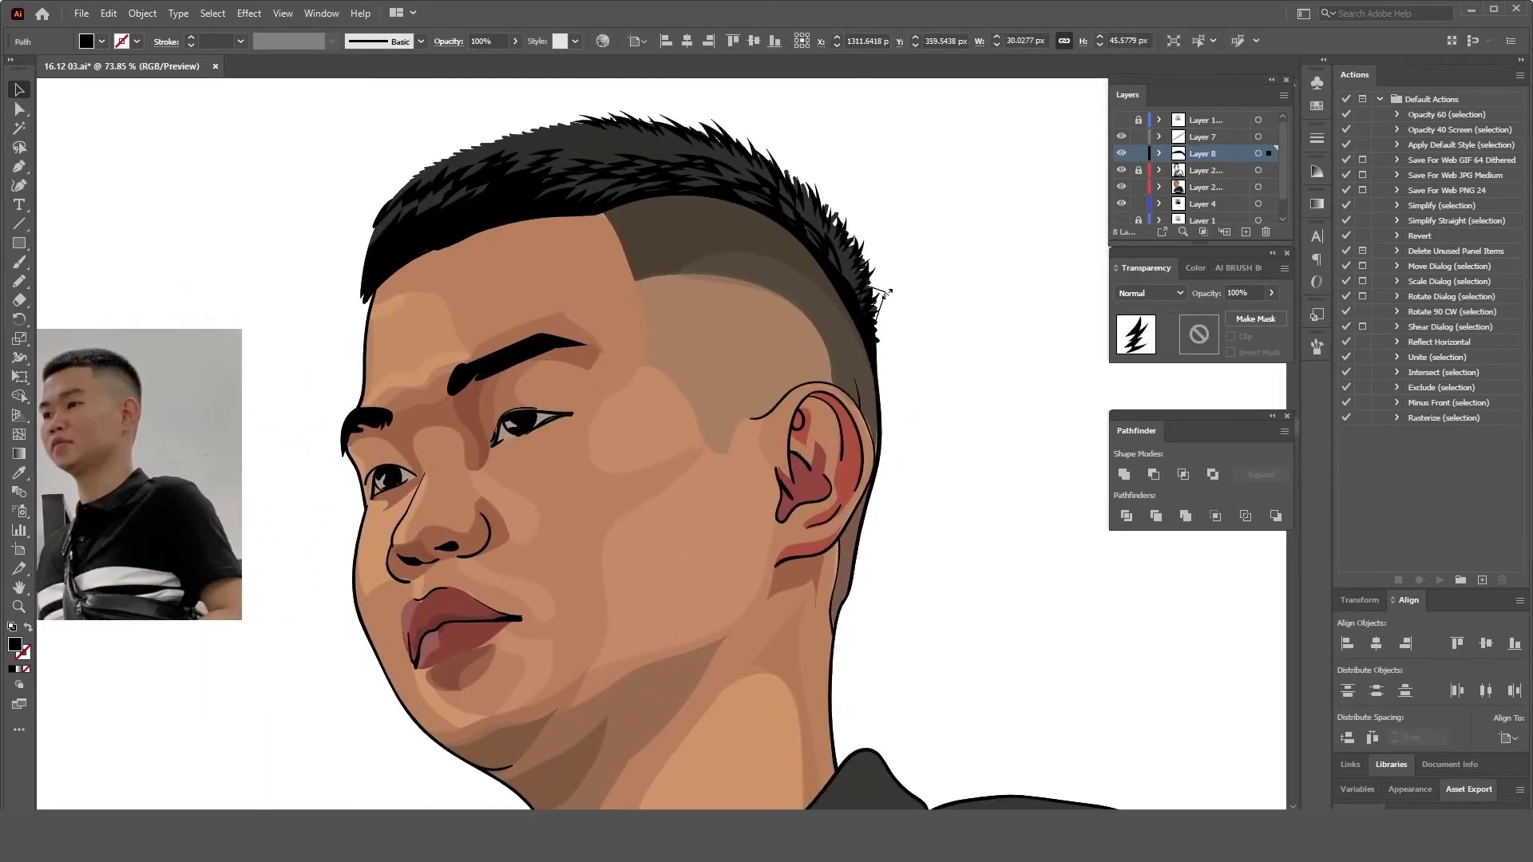
left_click(884, 295)
scroll(838, 386, "down", 3)
scroll(838, 386, "up", 2)
- Erase part of the shadow shape beside the nose and deselect it
scroll(729, 391, "up", 2)
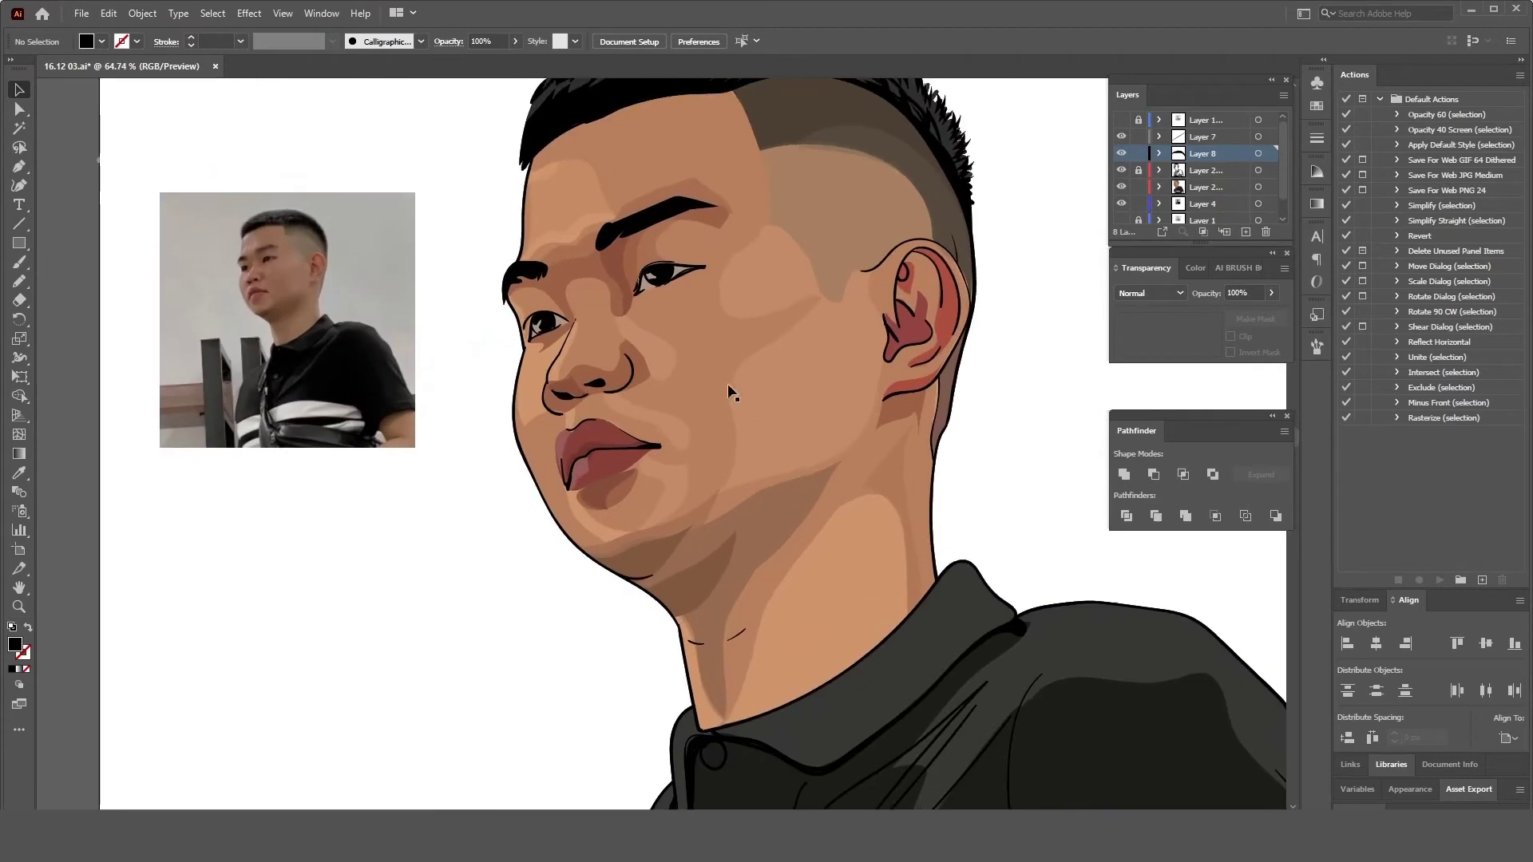
left_click(654, 351)
key("shift+e")
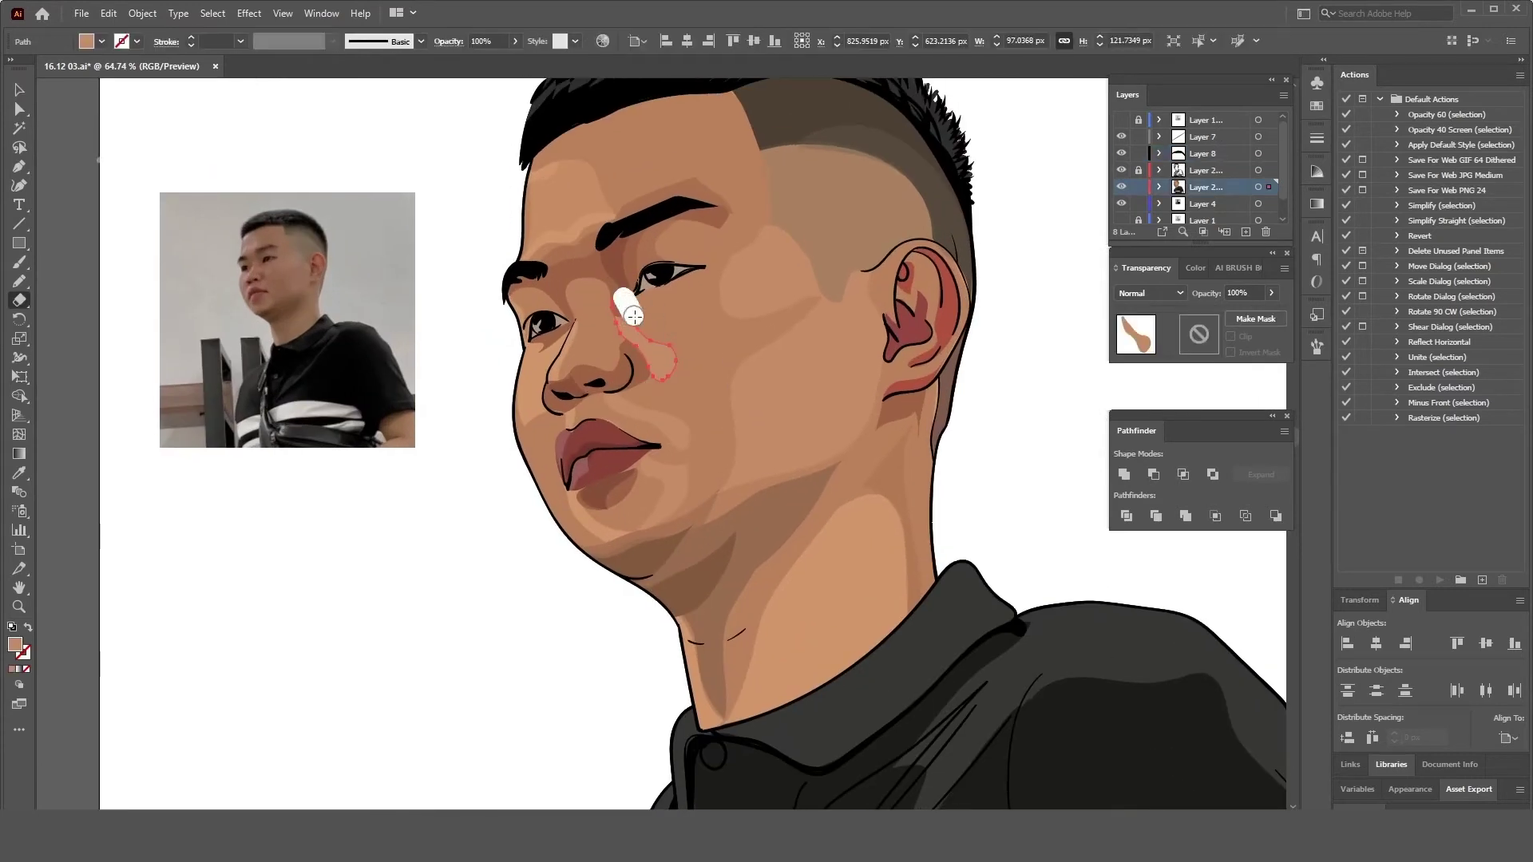
left_click_drag(633, 316, 639, 331)
key("ctrl+shift+a")
scroll(965, 404, "down", 2)
scroll(702, 514, "up", 3)
- Sample the dark red lip colour and draw a short red stroke at the lip corner
key("n")
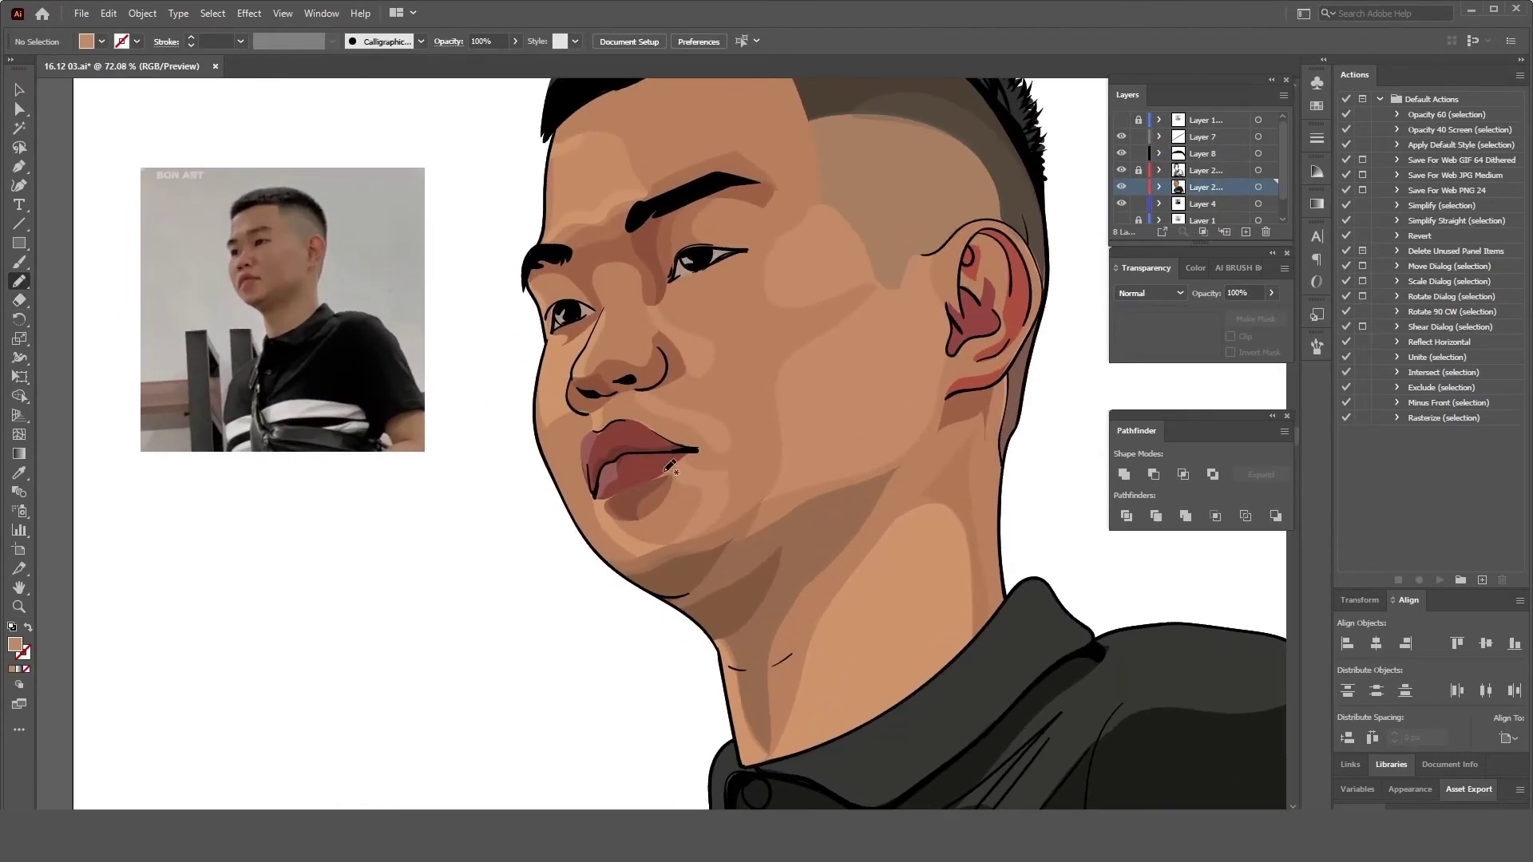
key("i")
left_click(643, 467)
scroll(535, 519, "down", 2)
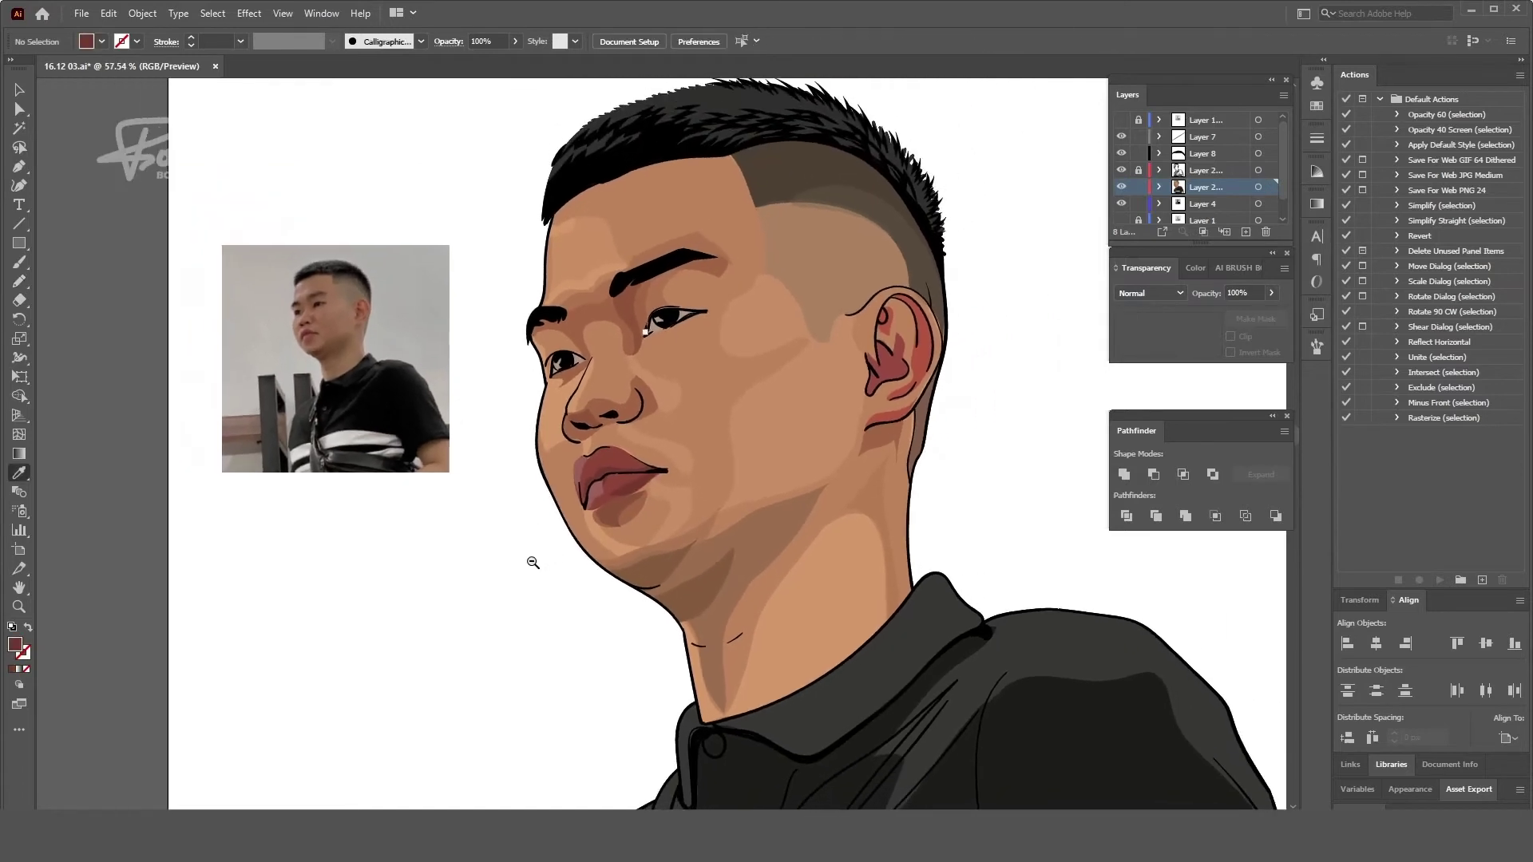
scroll(706, 463, "up", 1)
key("n")
left_click_drag(649, 468, 672, 470)
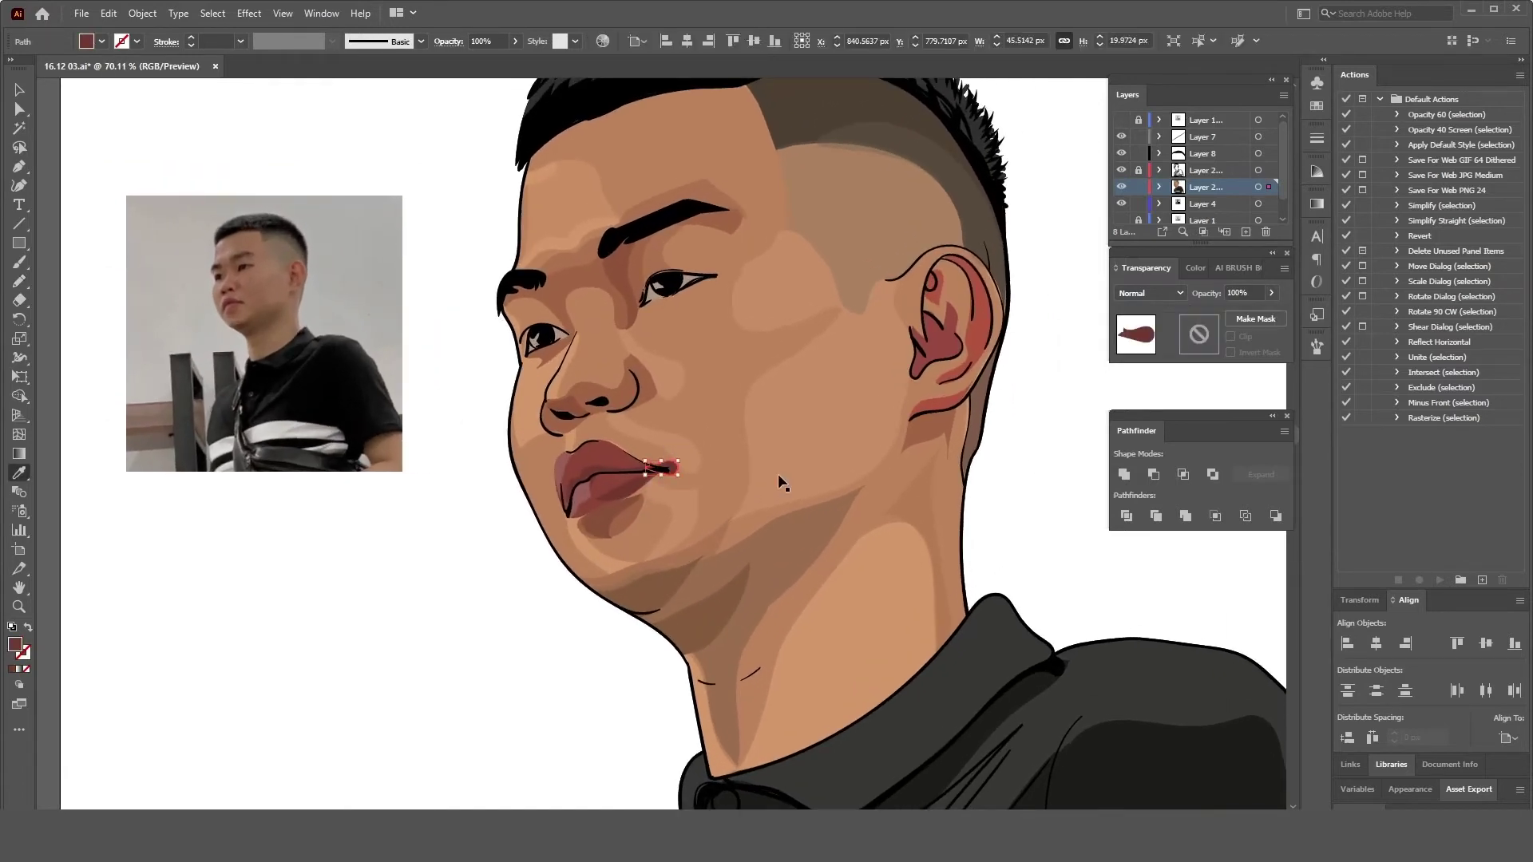
key("i")
key("ctrl+shift+a")
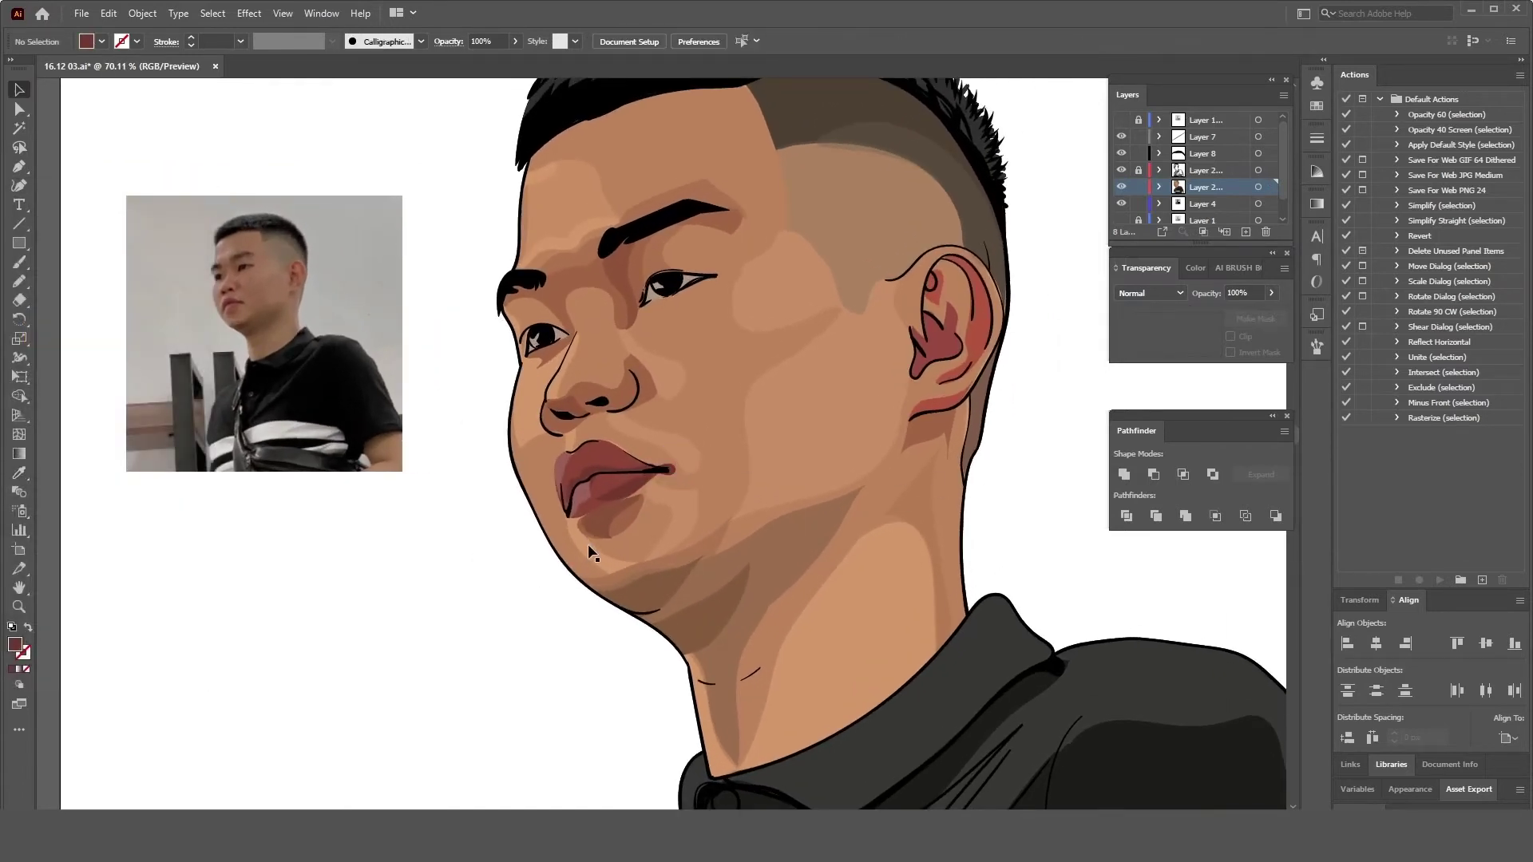
- Sample the skin tone and draw a shading shape along the jaw and cheek
key("i")
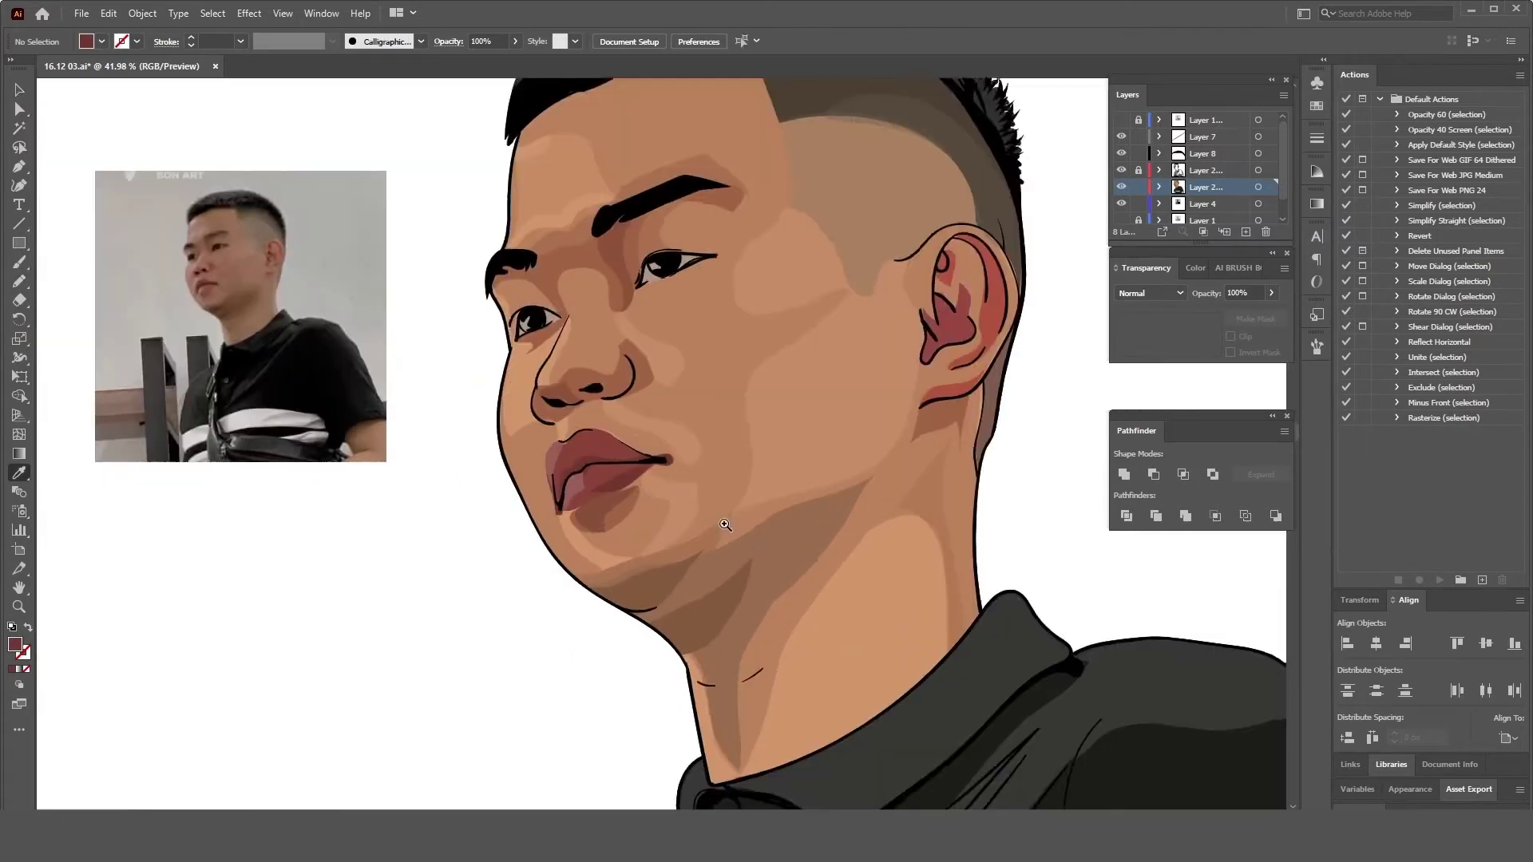
scroll(725, 524, "up", 2)
left_click(768, 476)
key("n")
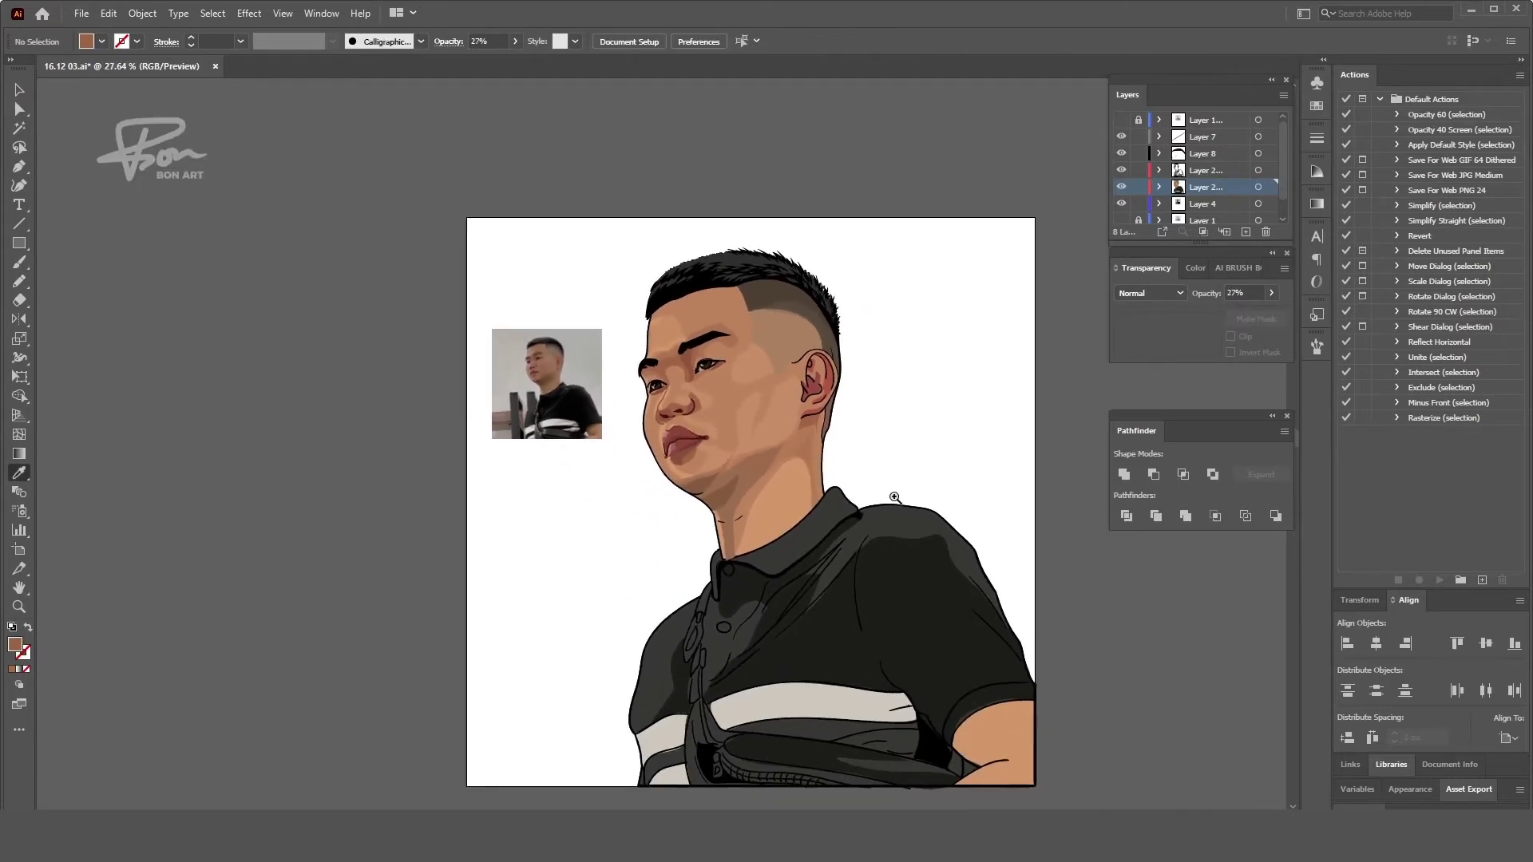
left_click_drag(894, 498, 495, 259)
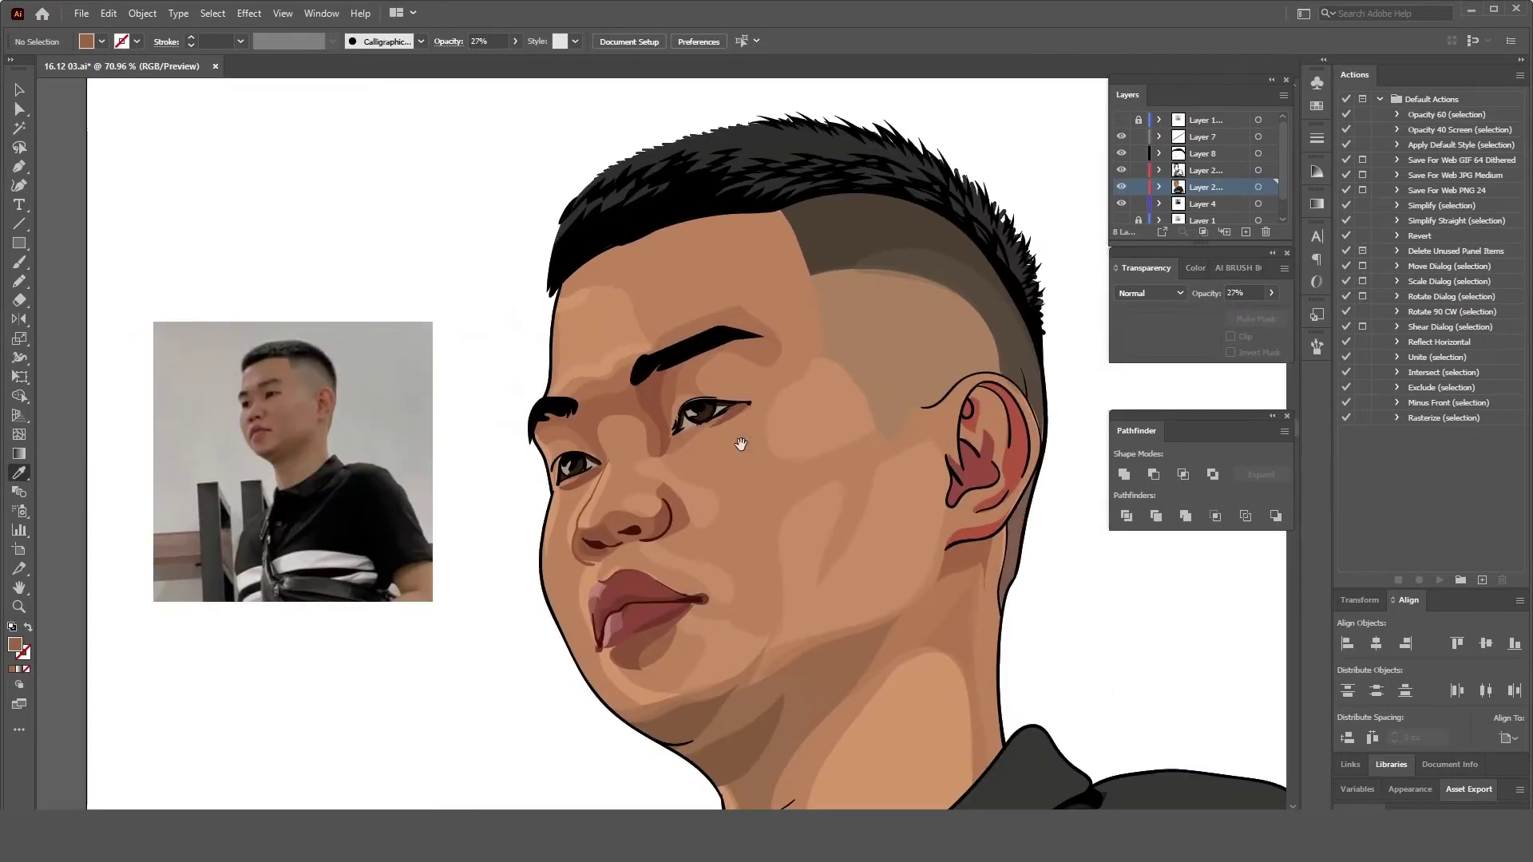
left_click(627, 323, "ctrl")
left_click(515, 354, "ctrl")
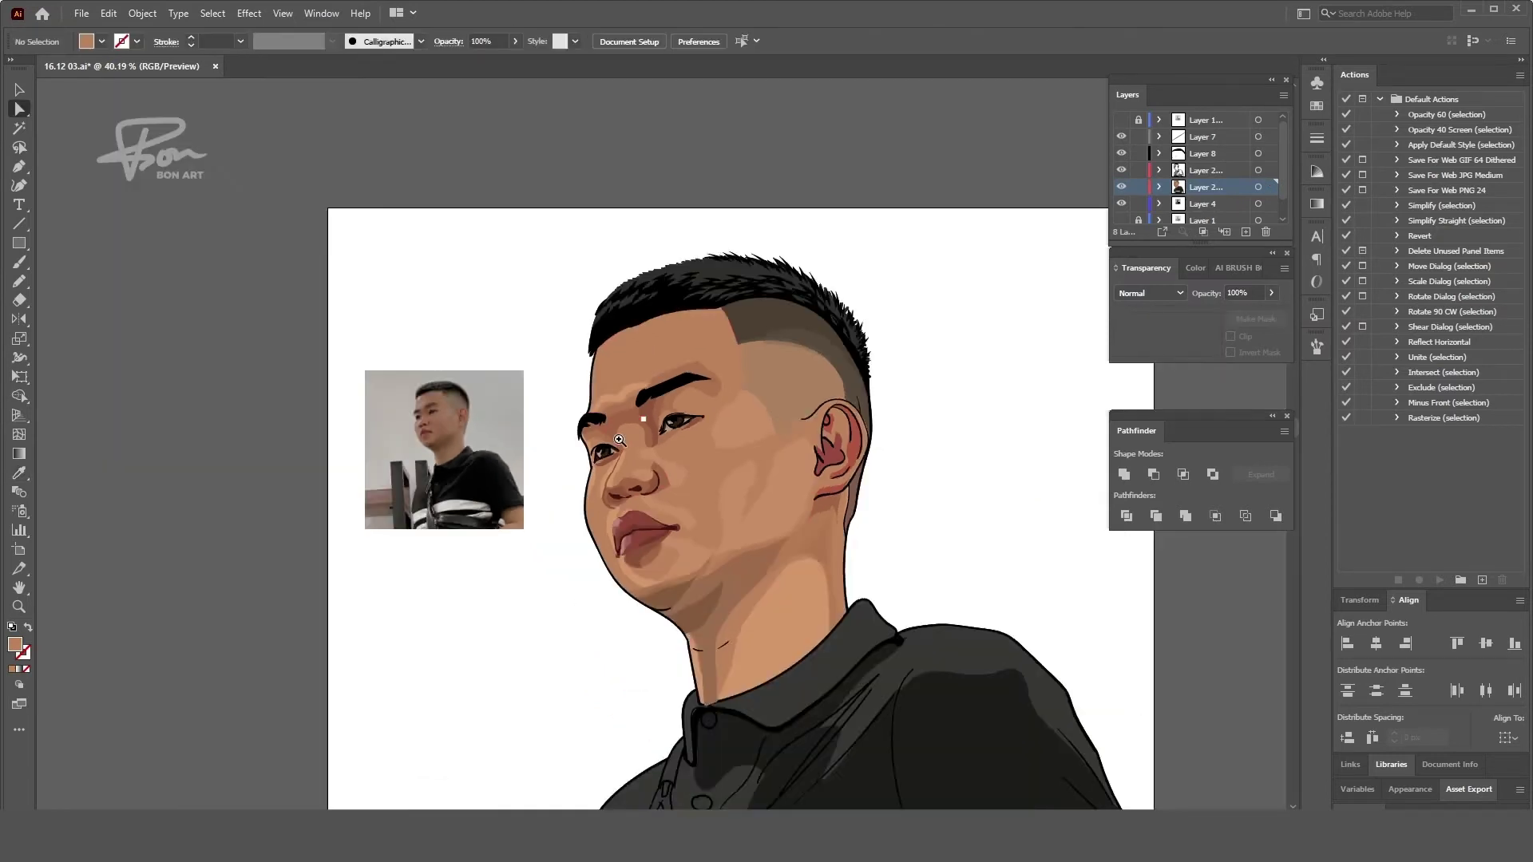
- Draw a freehand highlight shape along the hairline and give it a lighter fill
left_click_drag(618, 440, 663, 440)
key("n")
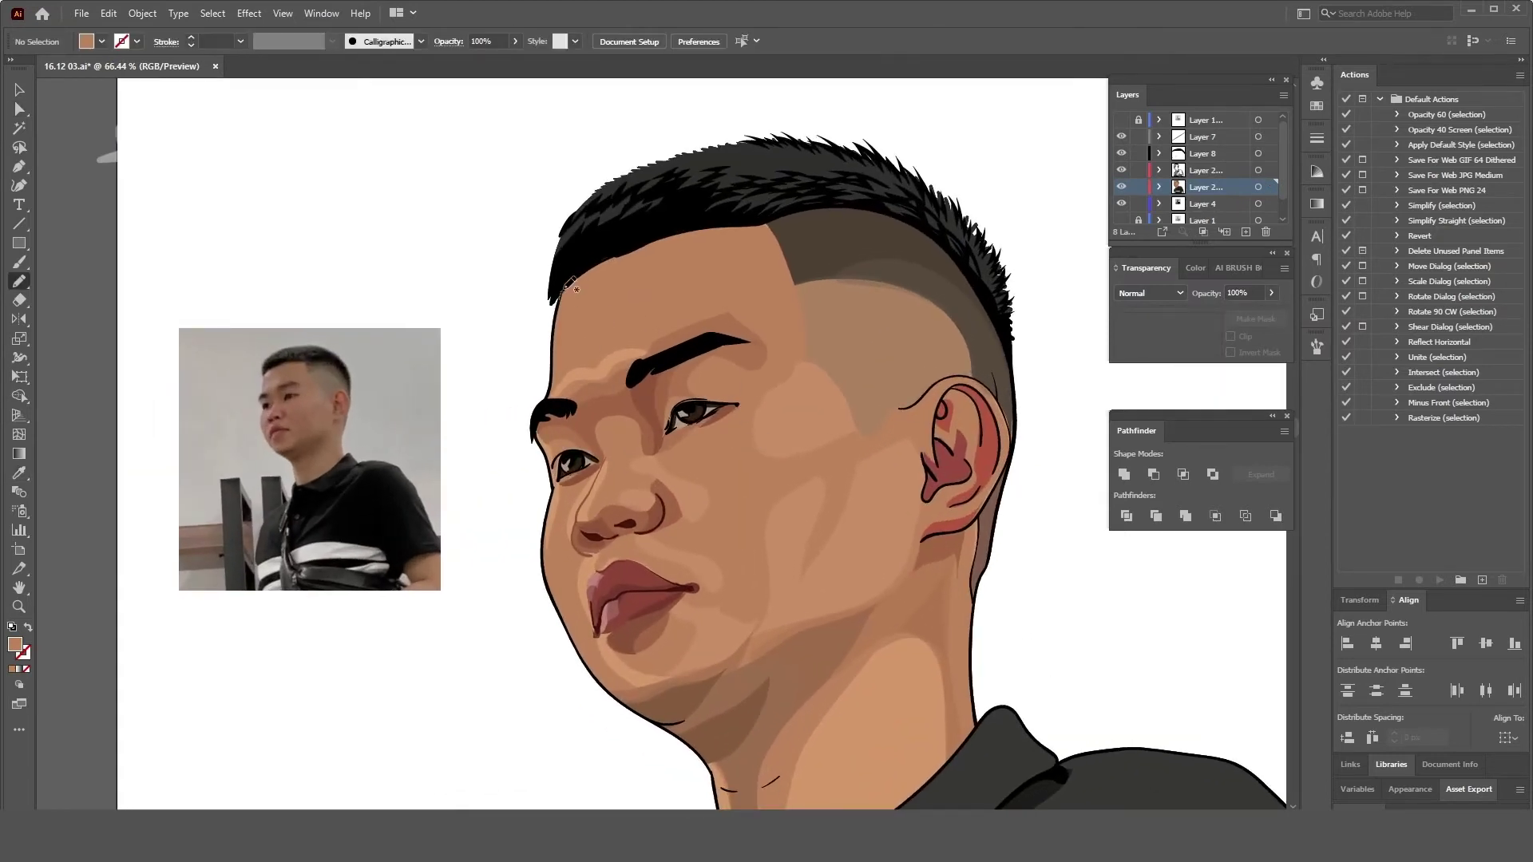
mouse_move(588, 298)
left_mouse_down()
mouse_move(575, 276)
mouse_move(582, 301)
left_mouse_up()
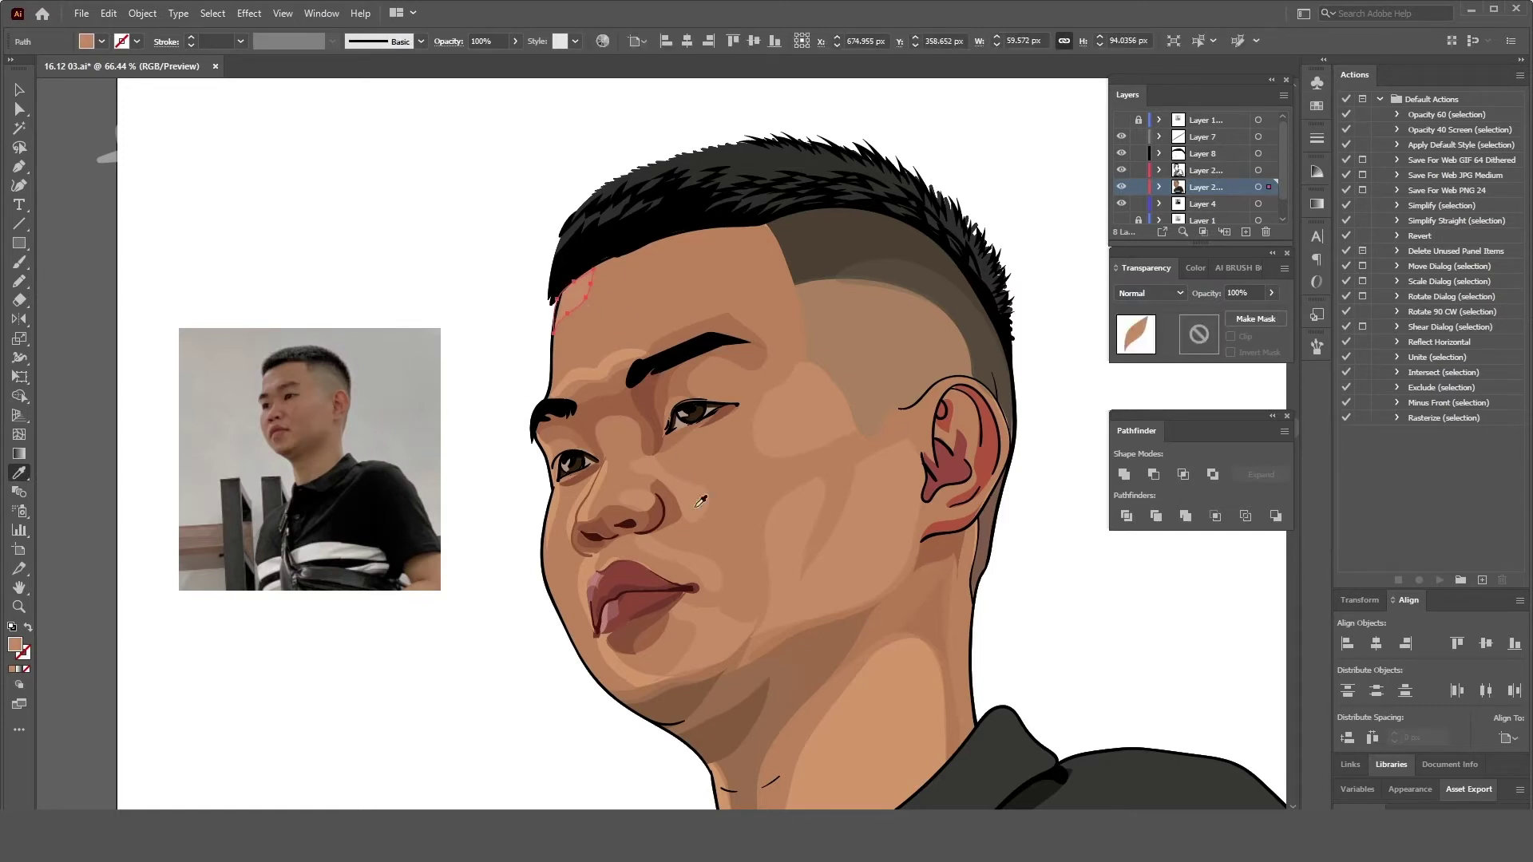
double_click(16, 645)
left_click(1407, 445)
key("ctrl+shift+a")
- Close the forehead highlight along the brow and fill it with a sampled light skin tone
left_click_drag(659, 360, 672, 360)
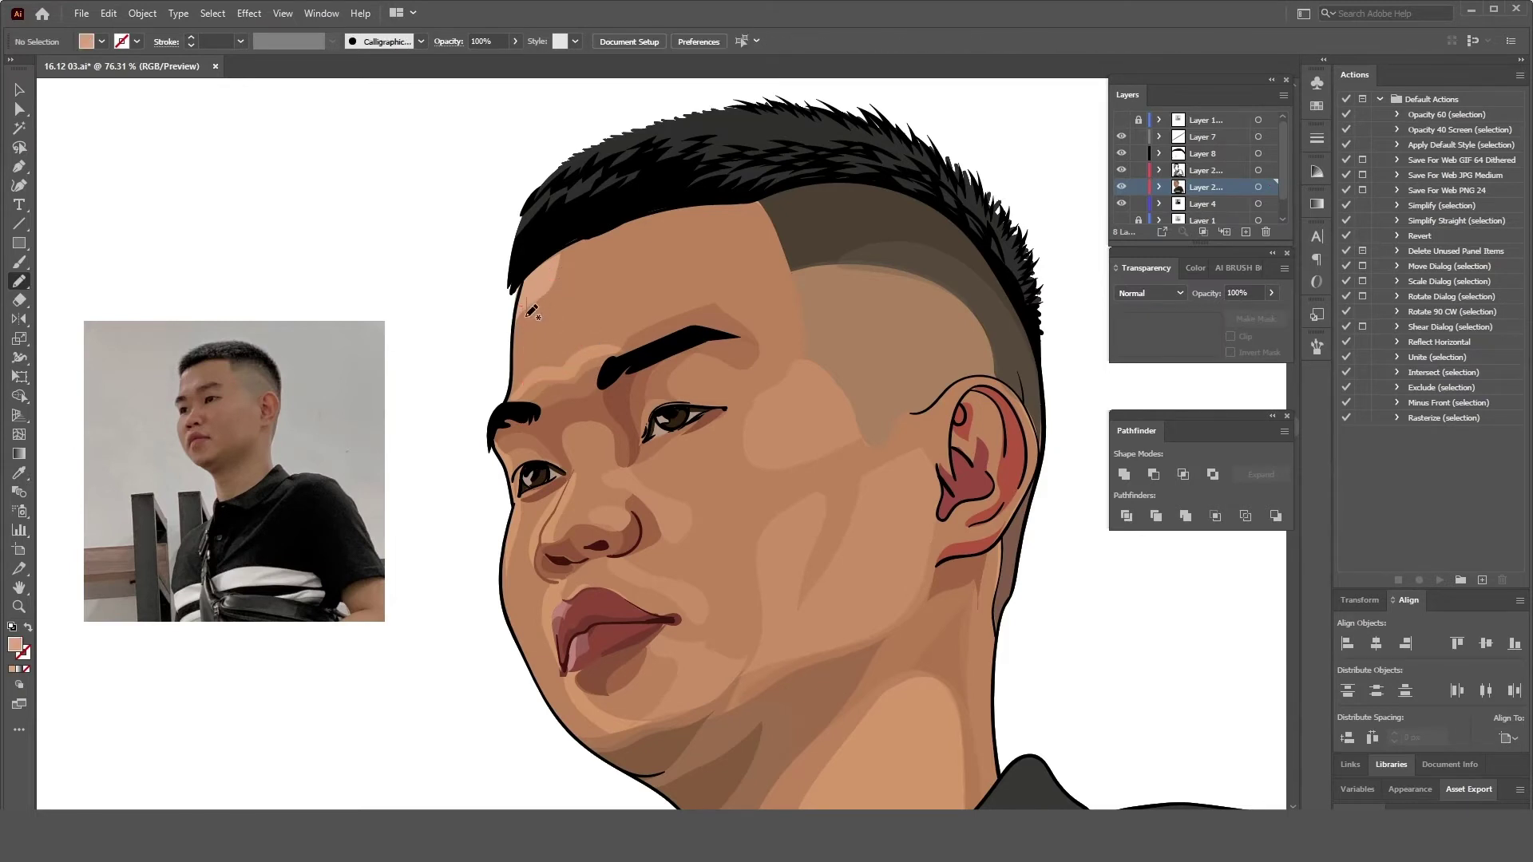
left_click_drag(570, 254, 520, 284)
key("i")
left_click(769, 315)
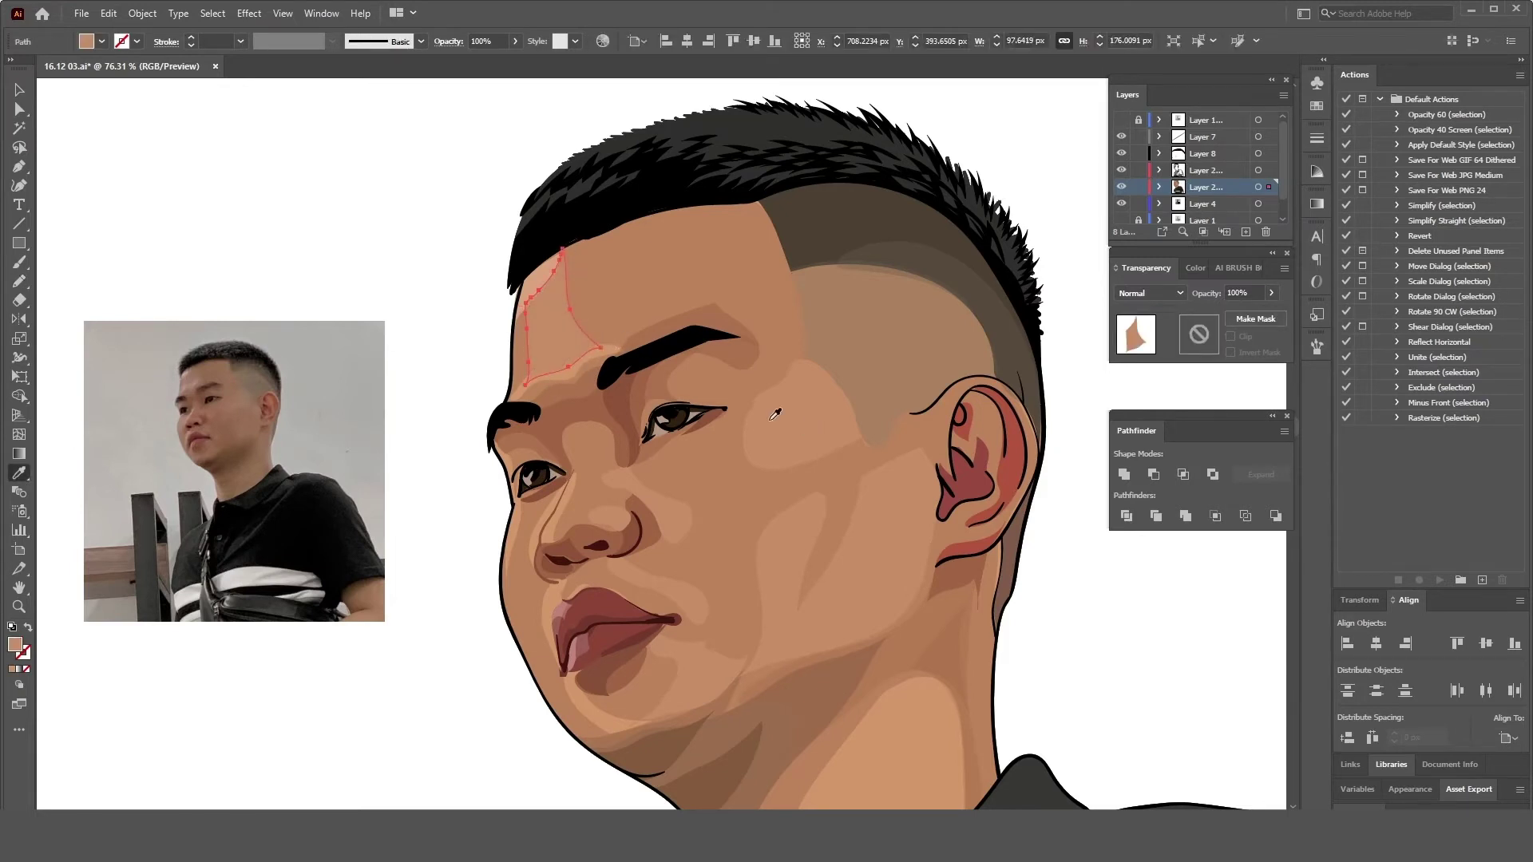
left_click(578, 380)
key("ctrl+shift+a")
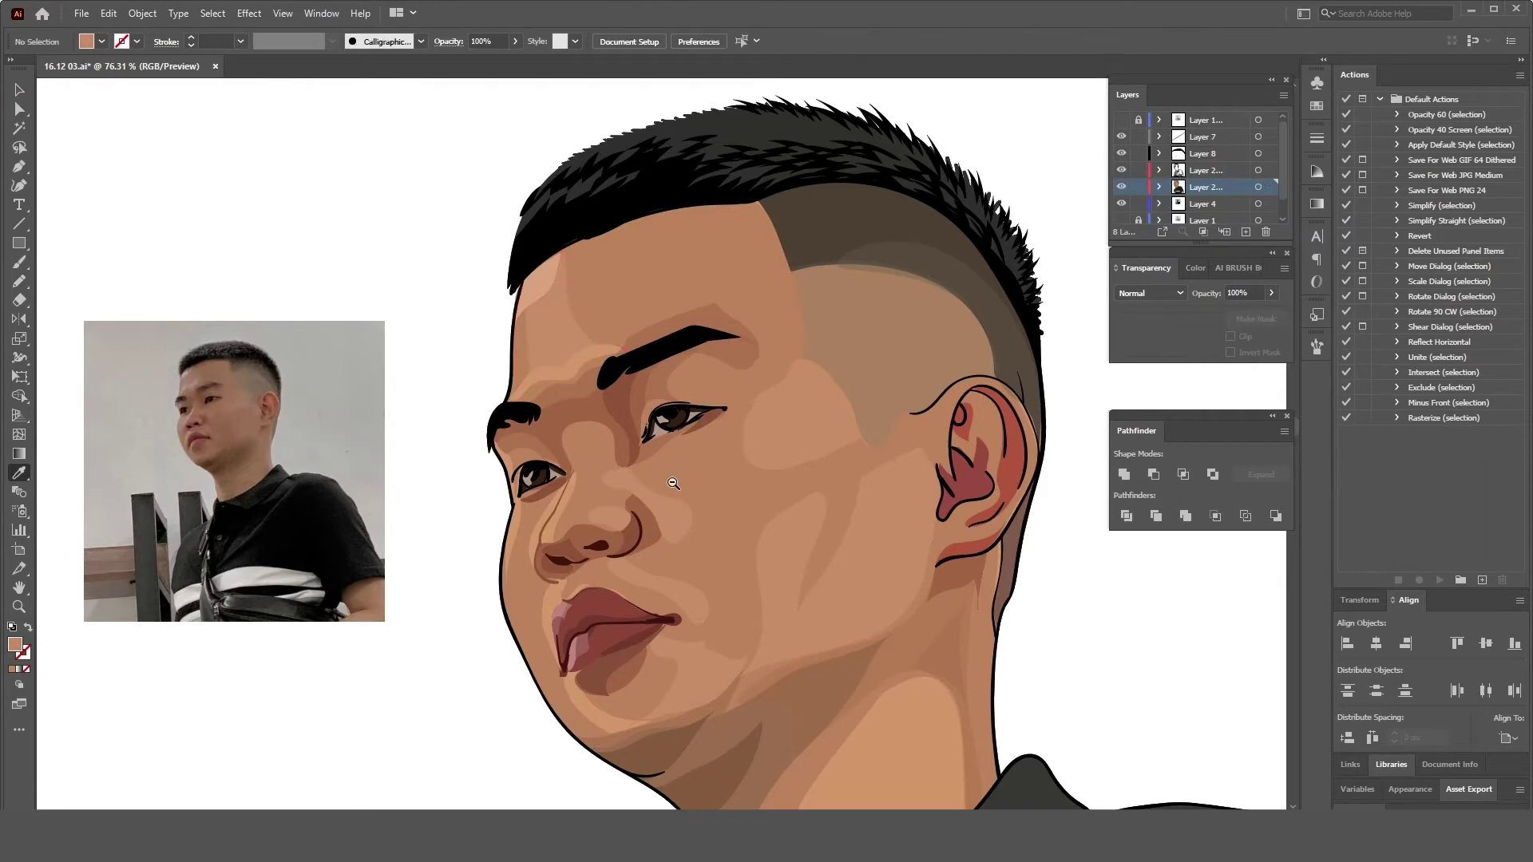
- Select the faint neck shading shape and pick one of its anchor points
scroll(491, 376, "down", 3)
scroll(530, 547, "up", 3)
key("n")
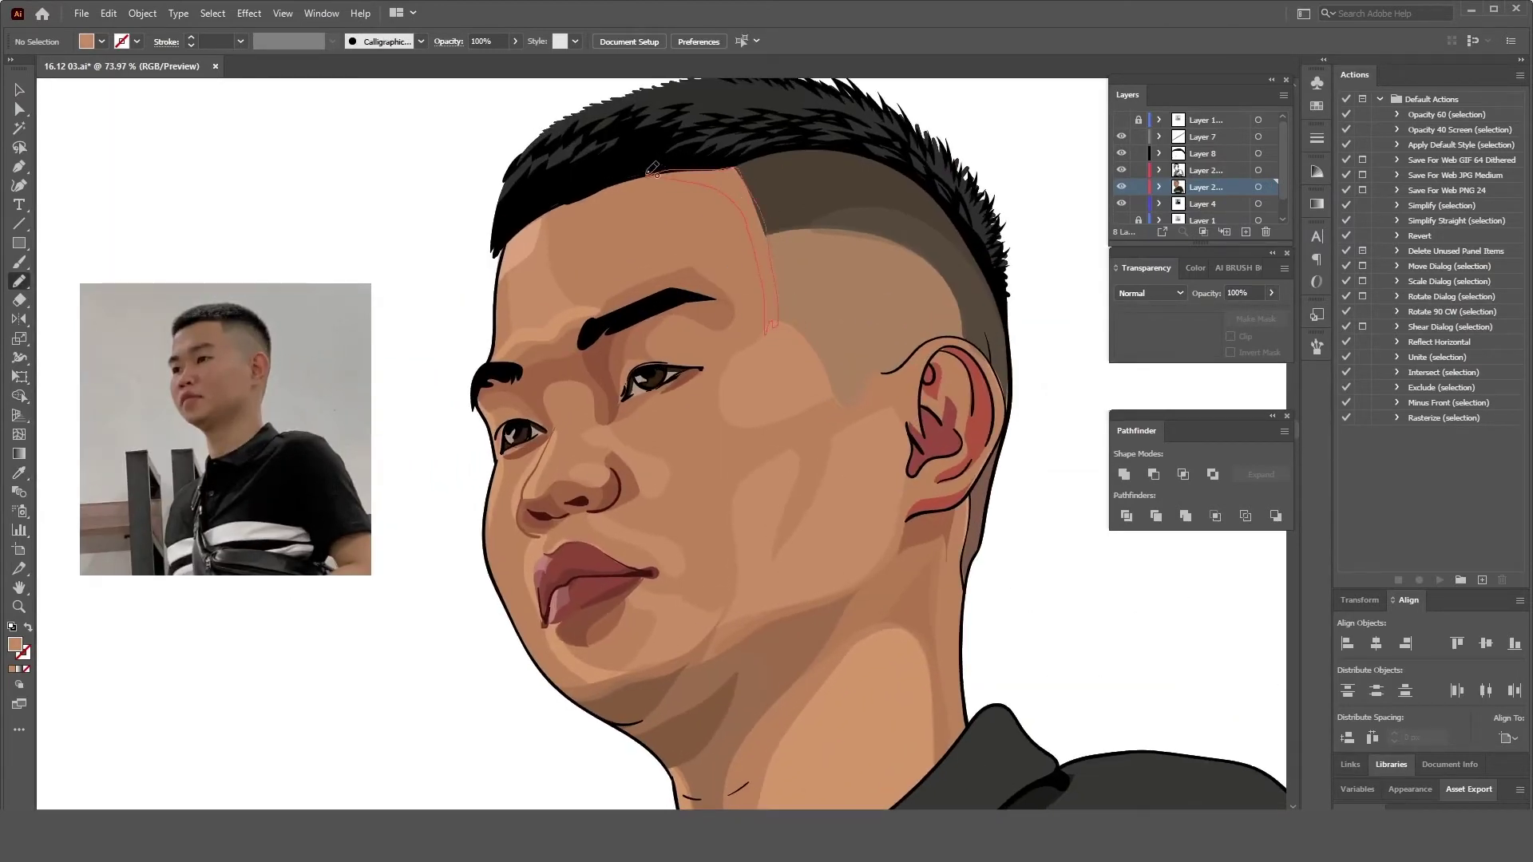
key("i")
scroll(619, 416, "down", 3)
scroll(618, 416, "up", 3)
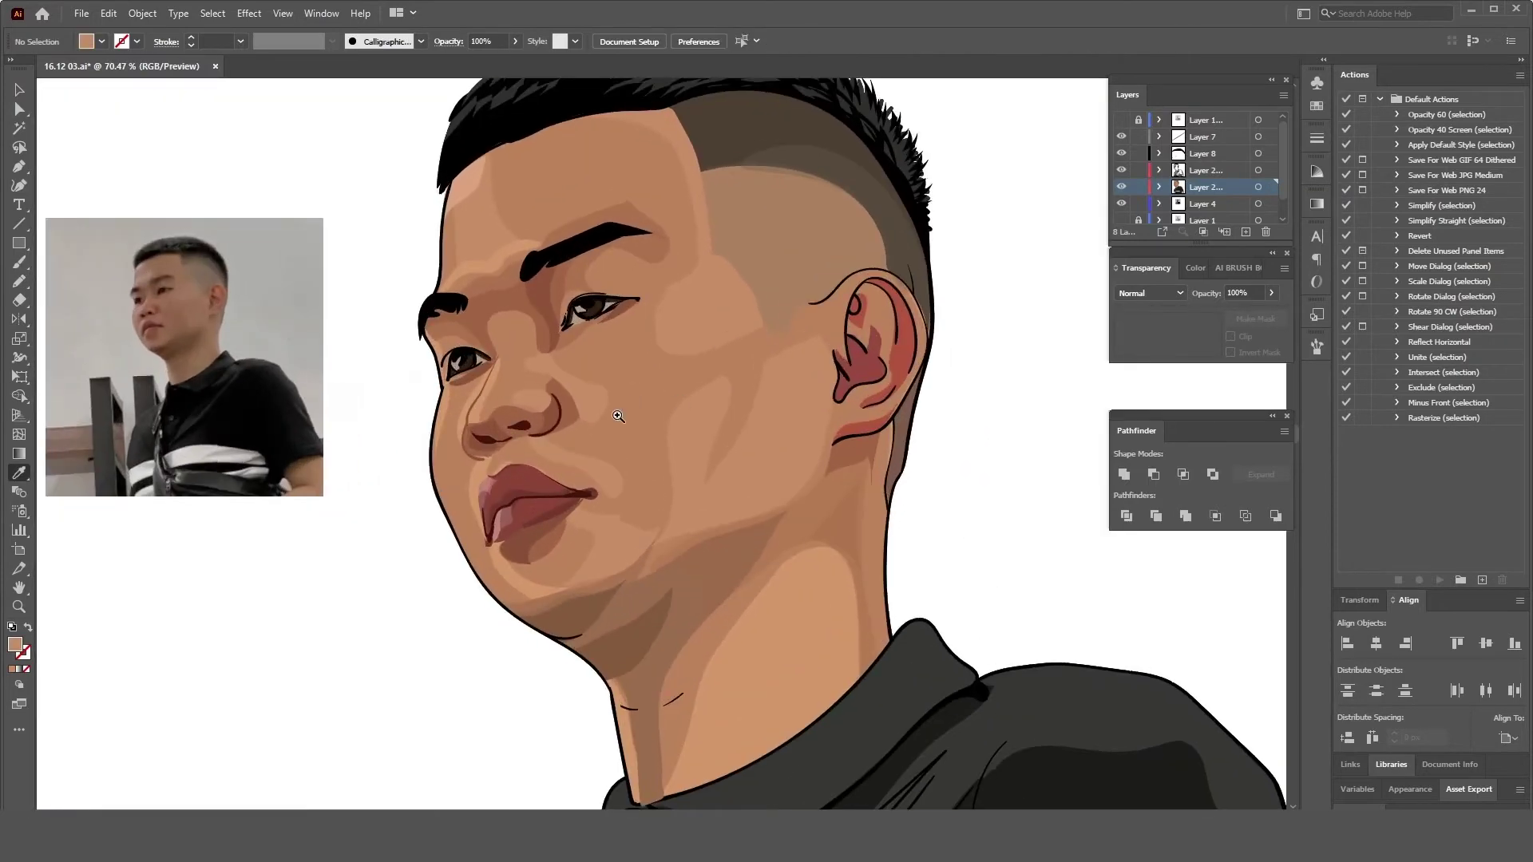
key("shift+e")
scroll(619, 416, "down", 3)
scroll(717, 511, "up", 2)
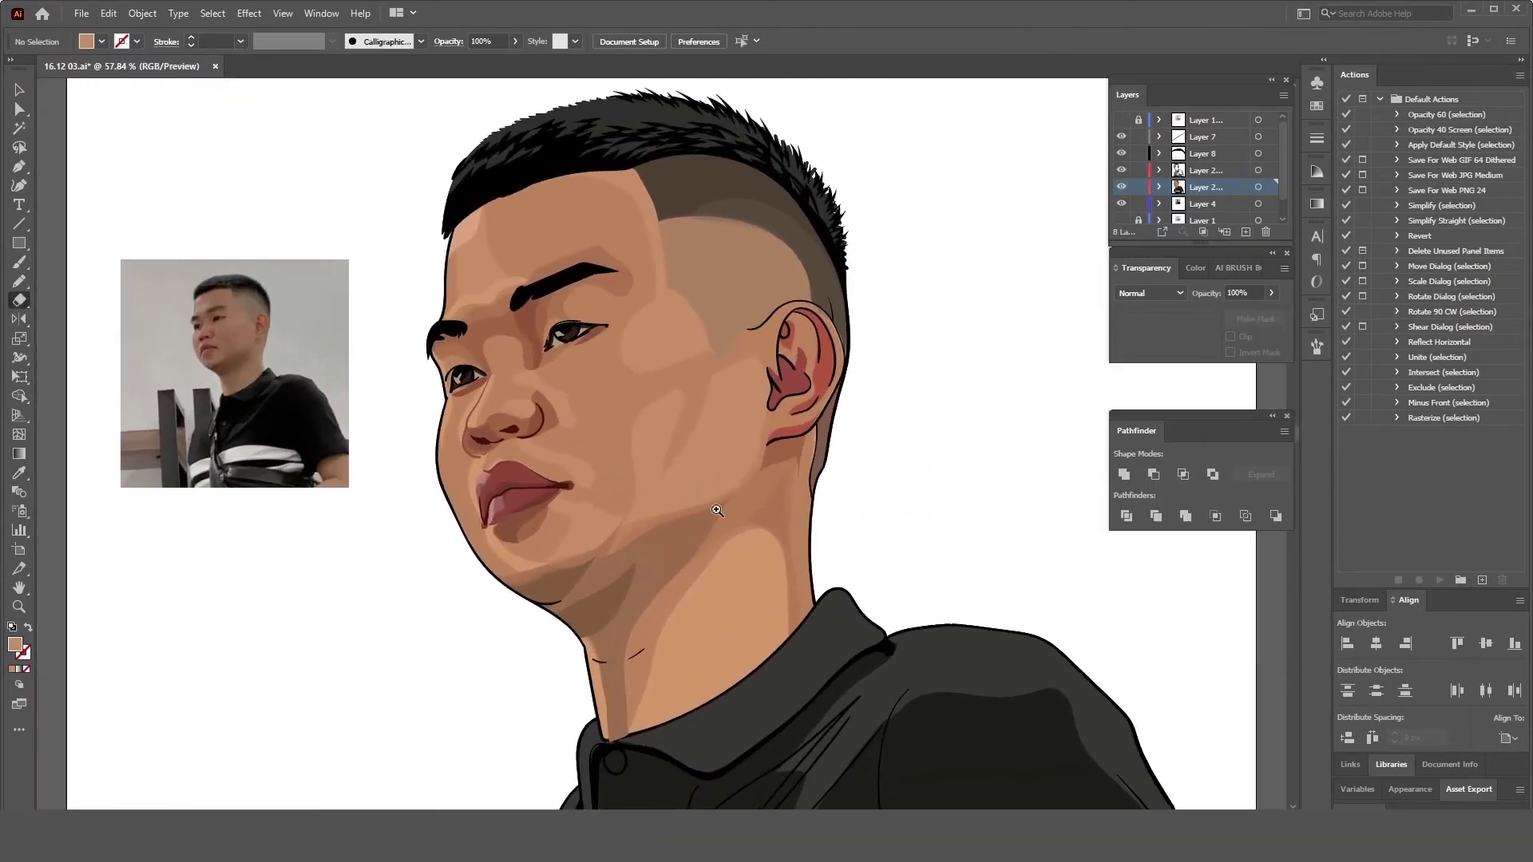
scroll(717, 511, "up", 1)
key("a")
left_click(621, 556)
left_click(627, 538)
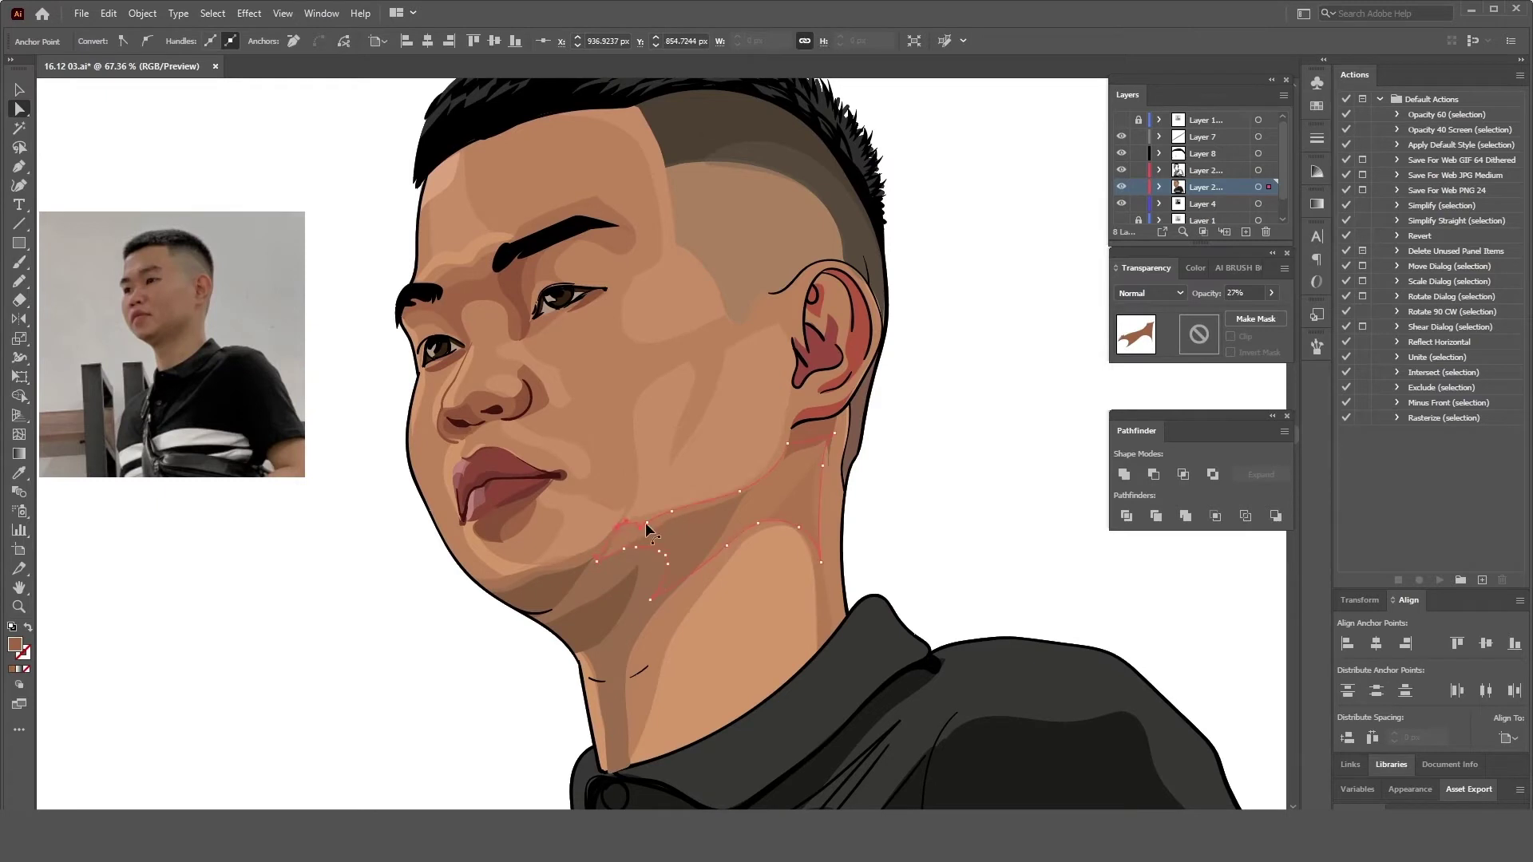
- Redraw the cheek shading edge down the cheek and select the reshaped shape
left_click(916, 479)
left_click(645, 533)
key("n")
key("ctrl+shift+a")
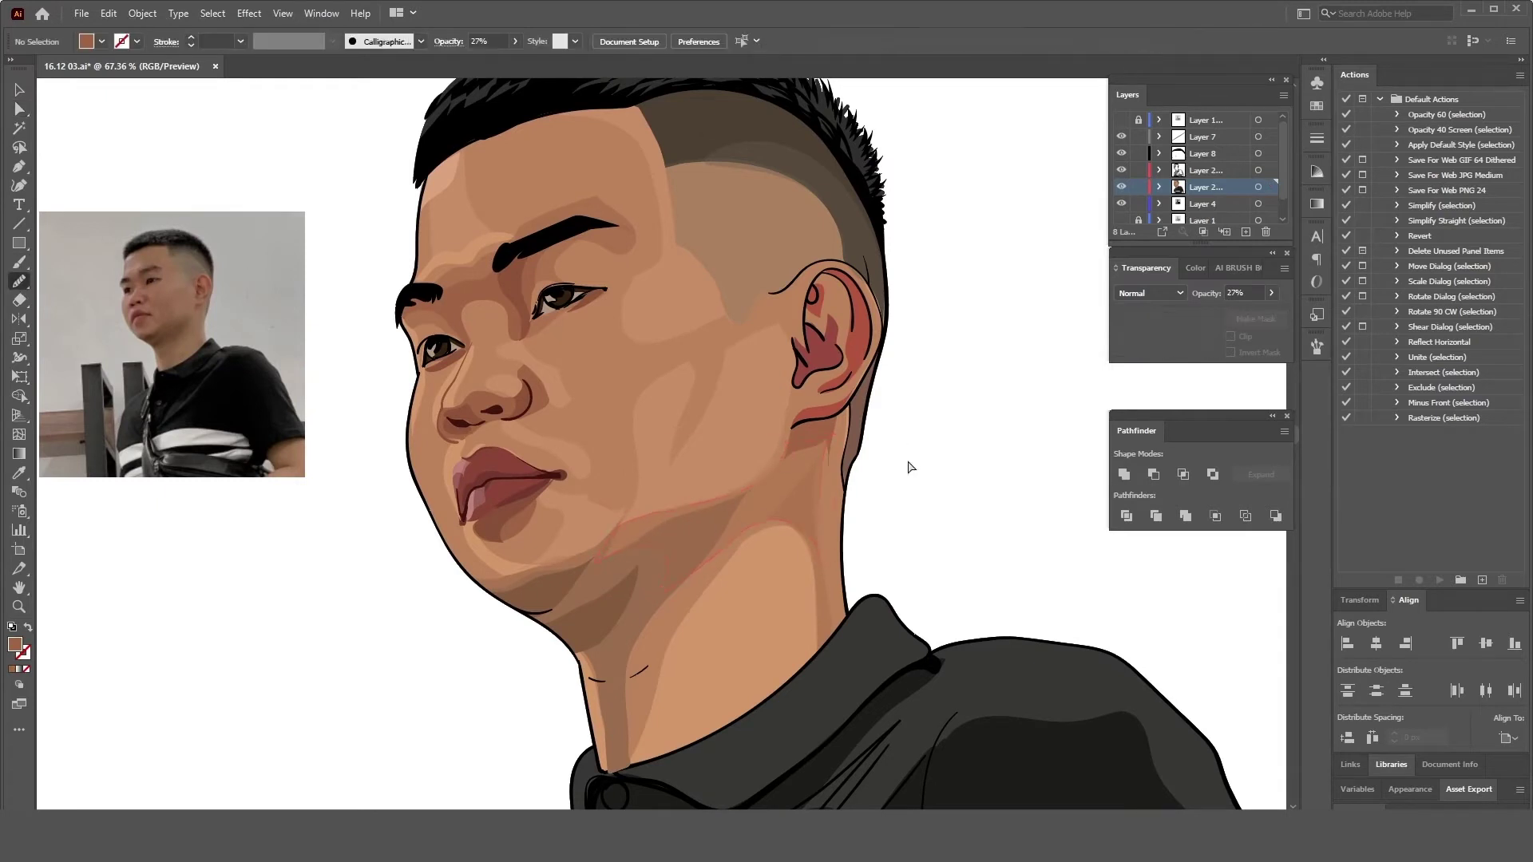
key("shift+e")
left_click_drag(644, 482, 638, 367)
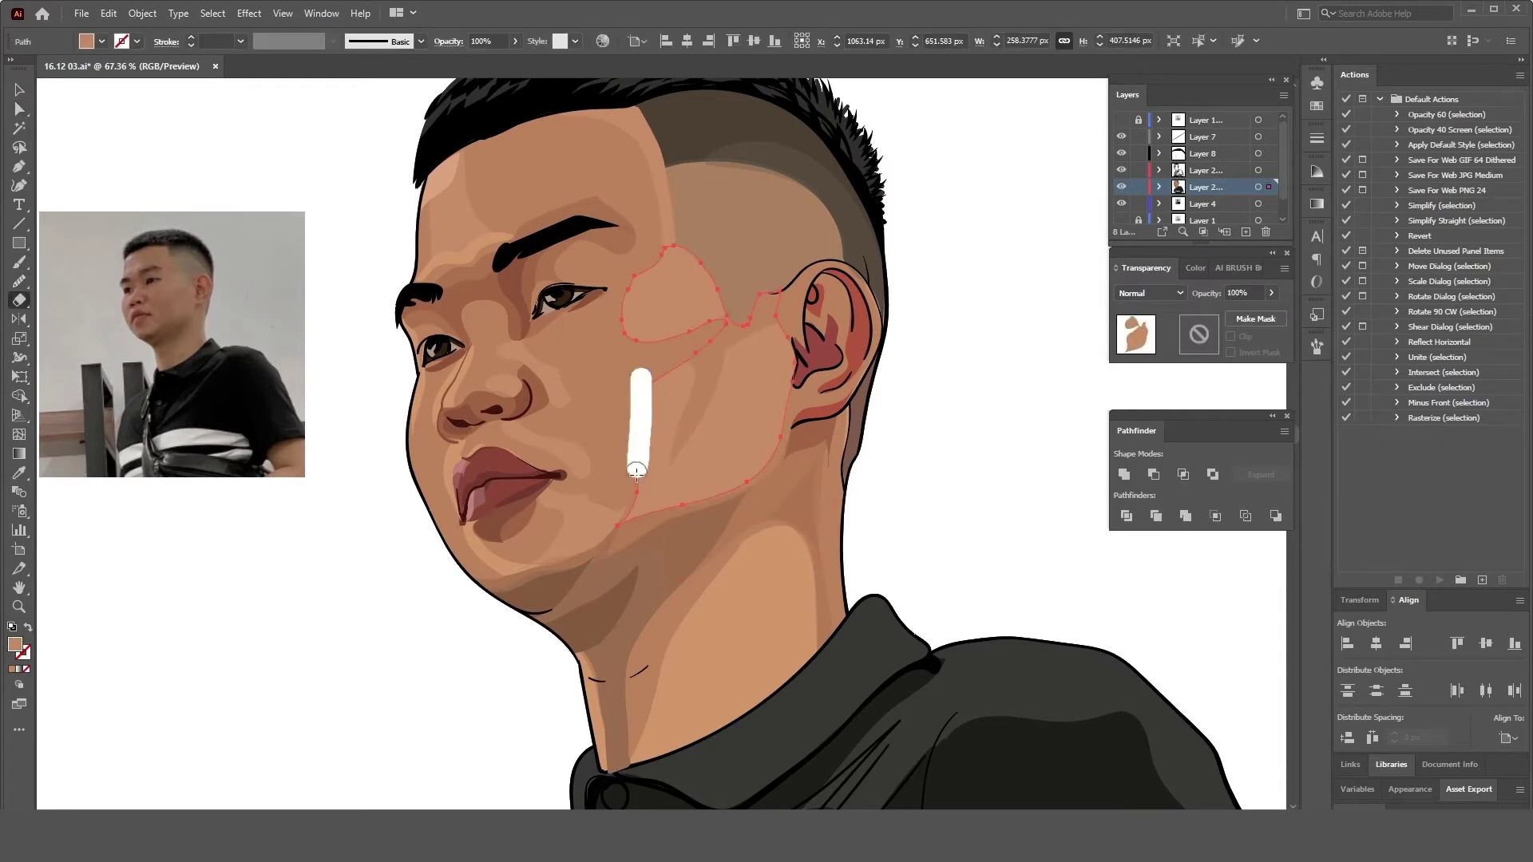
key("a")
left_click(643, 407)
- Set the cheek shading in front of the ear to 27% opacity
scroll(766, 479, "down", 3)
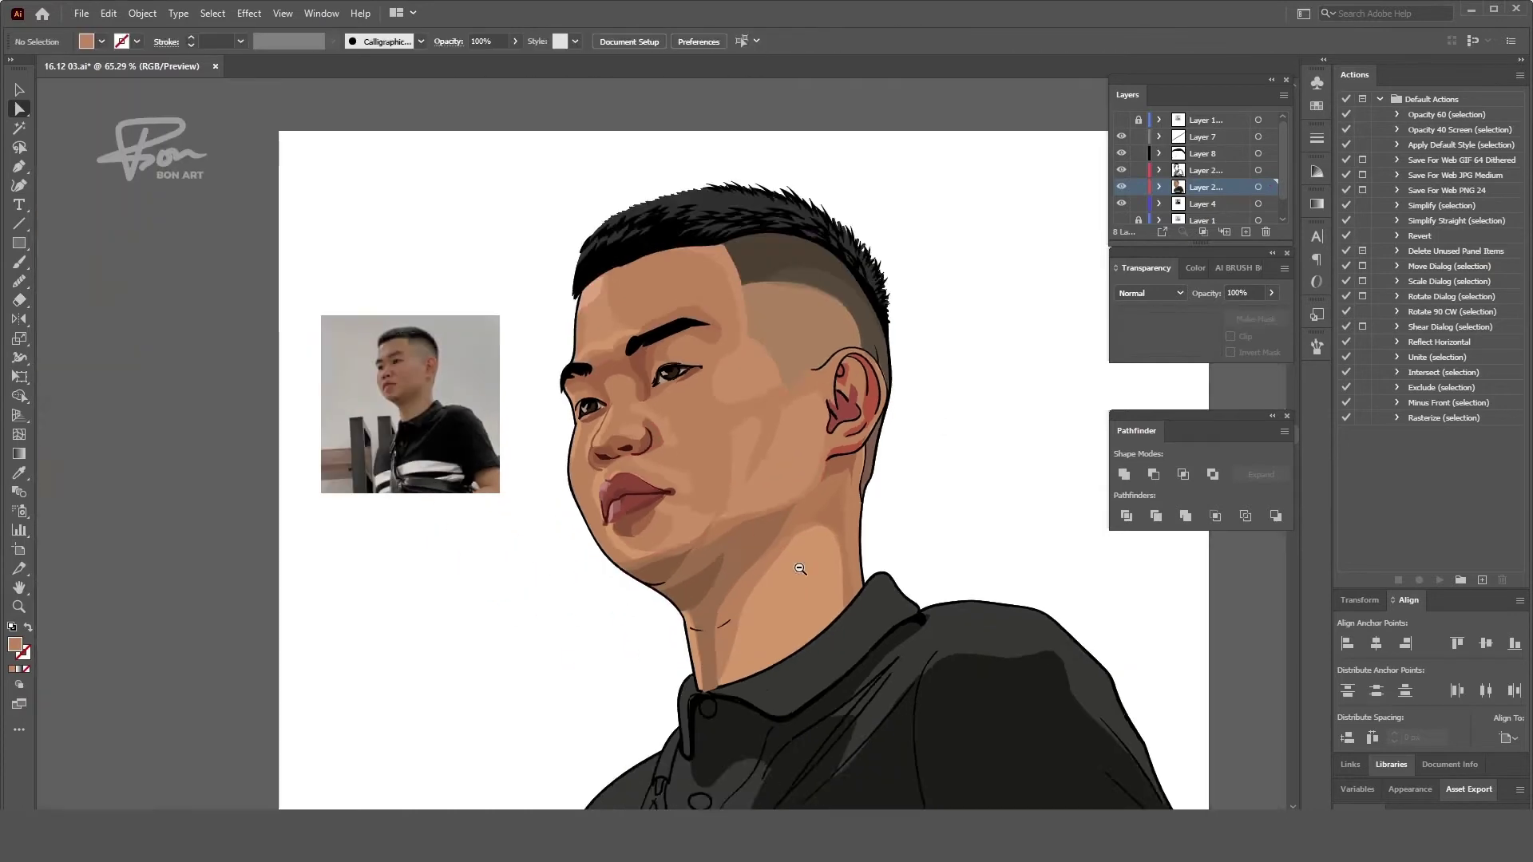
scroll(766, 479, "up", 2)
left_click(768, 482)
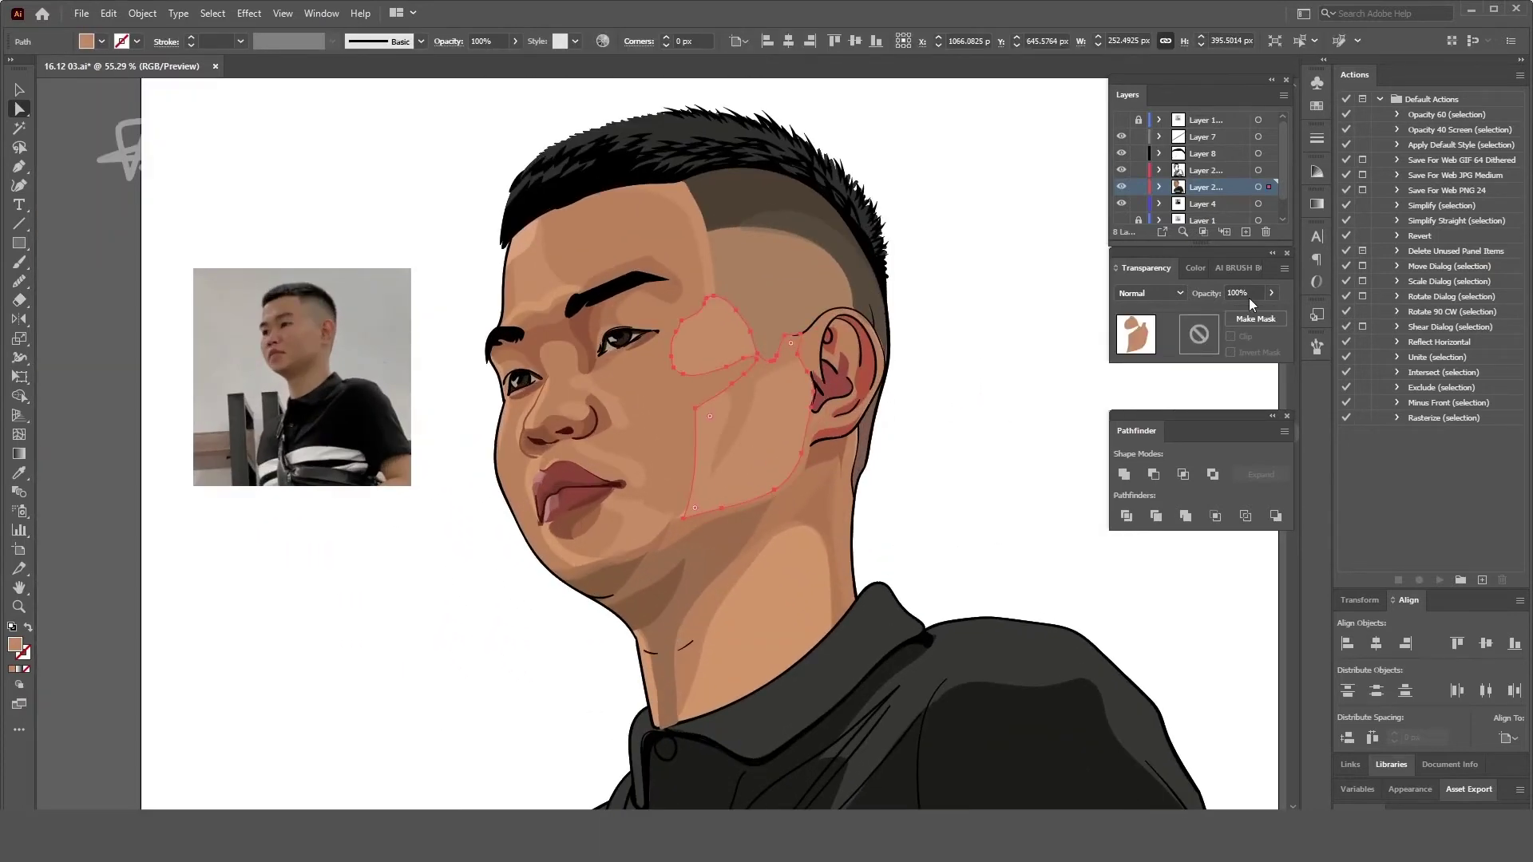
type("27")
key("Return")
left_click(948, 428)
- Reselect the cheek shading shape, then copy and paste the selection
scroll(798, 479, "up", 2)
scroll(694, 504, "up", 1)
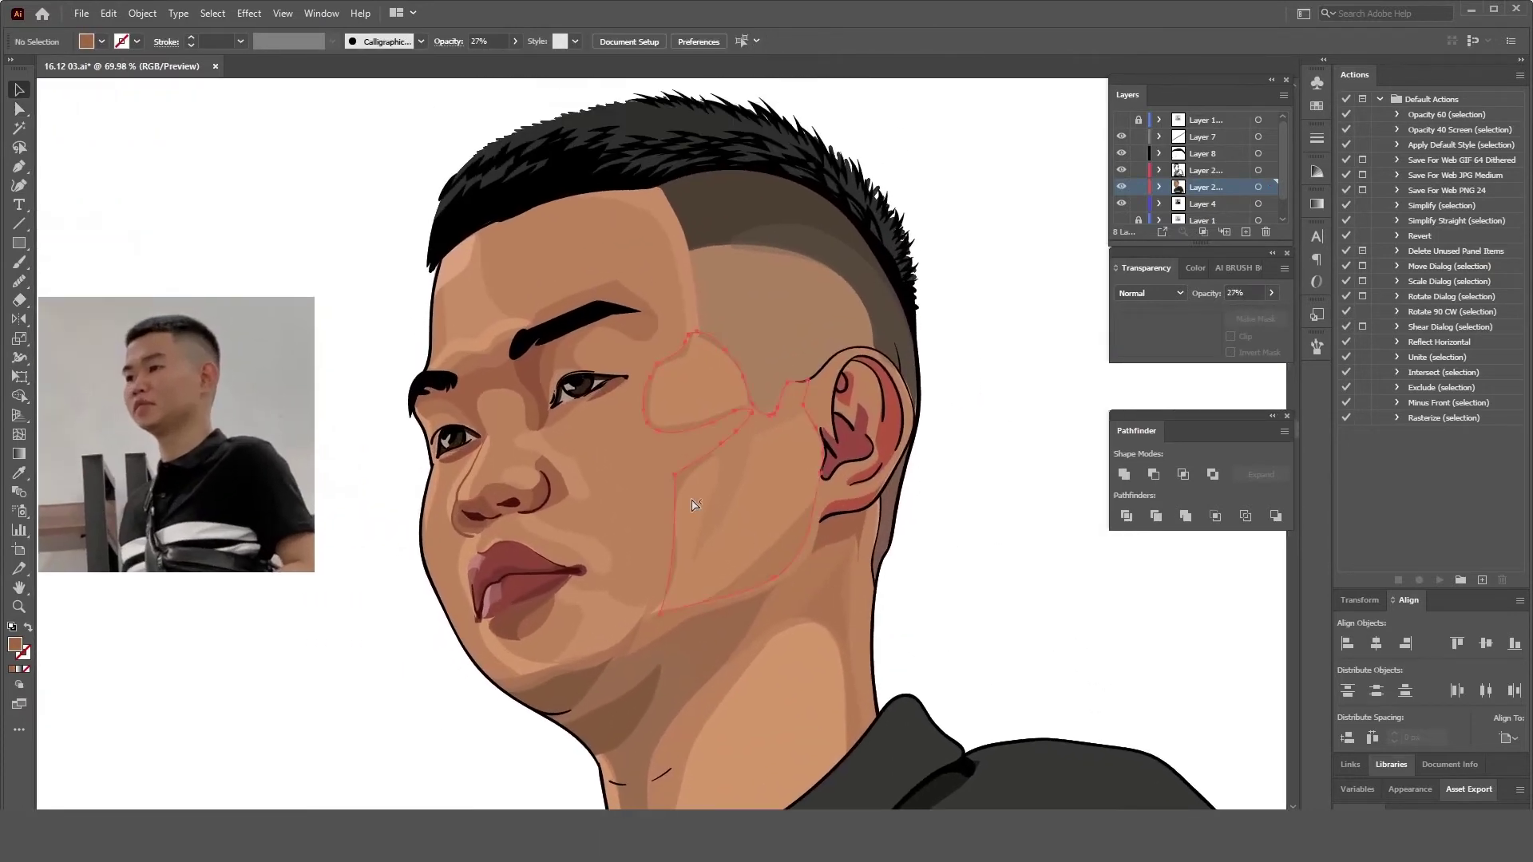
left_click(793, 516)
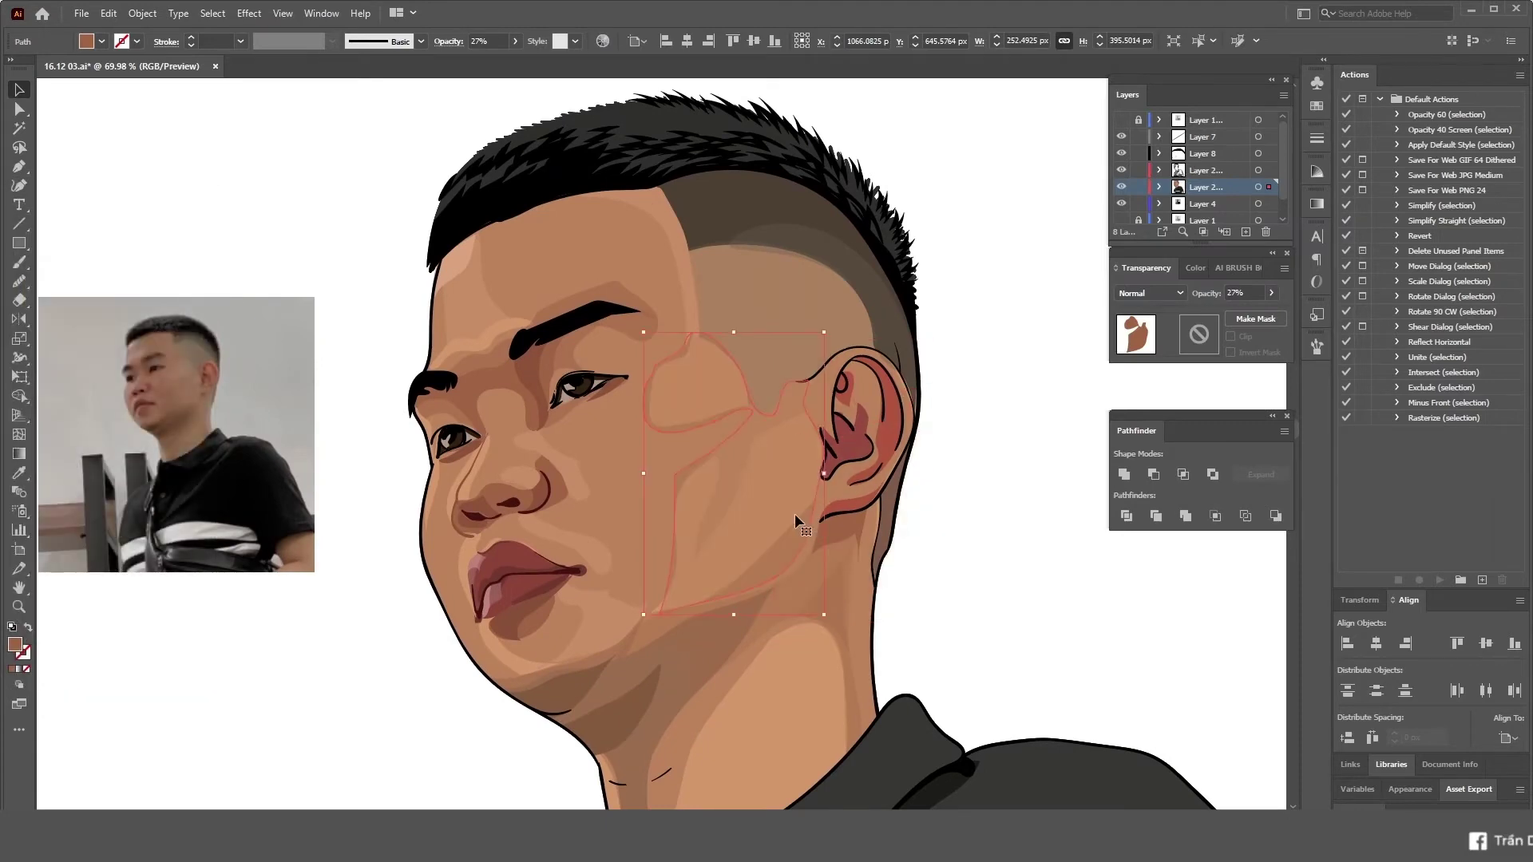
scroll(931, 537, "up", 2)
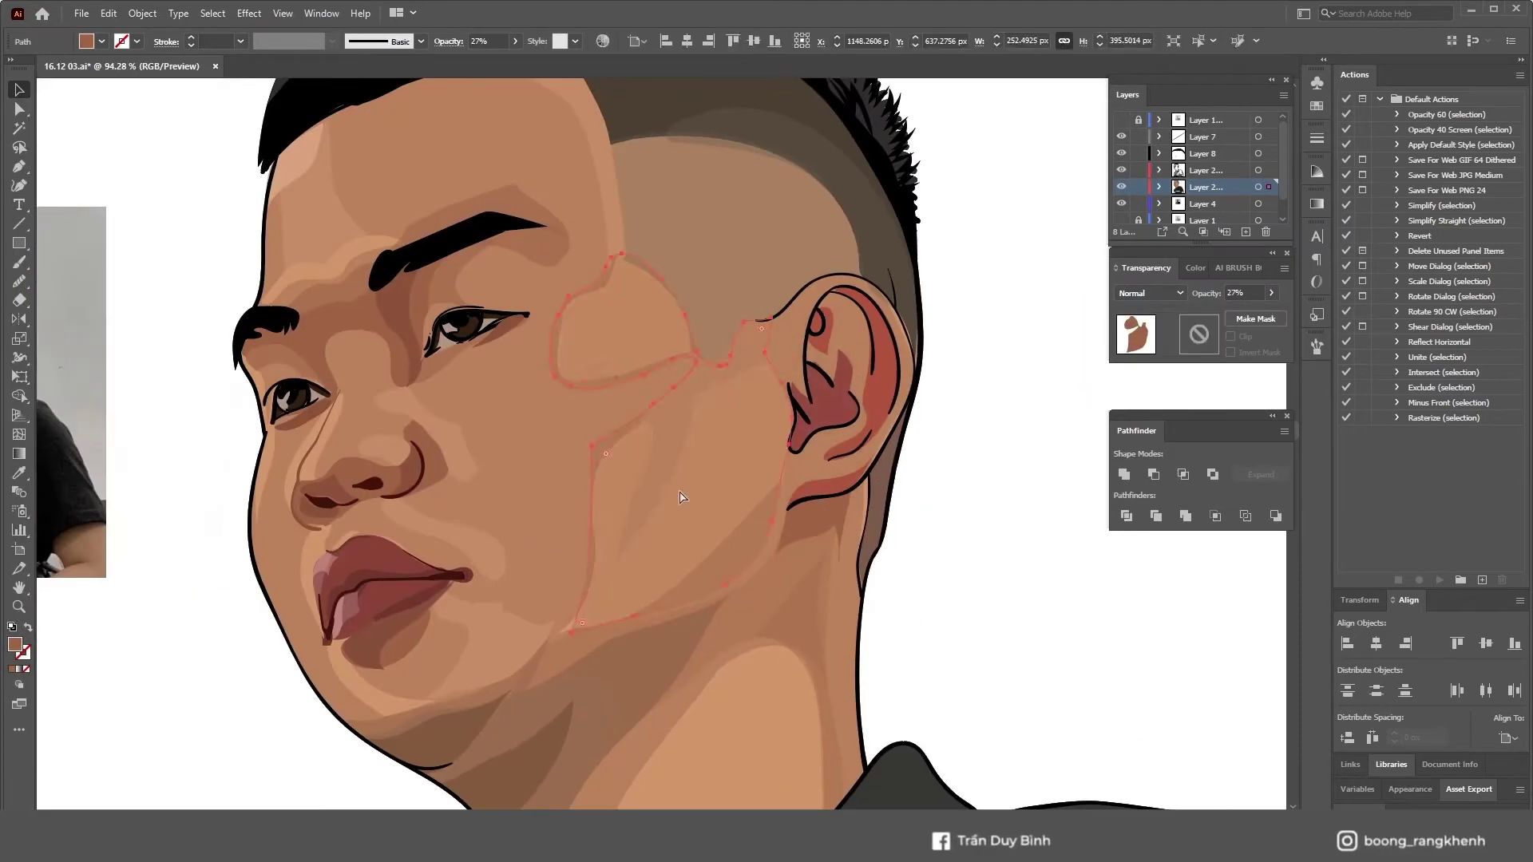
key("Print")
left_click_drag(605, 396, 820, 554)
key("ctrl+c")
key("ctrl+v")
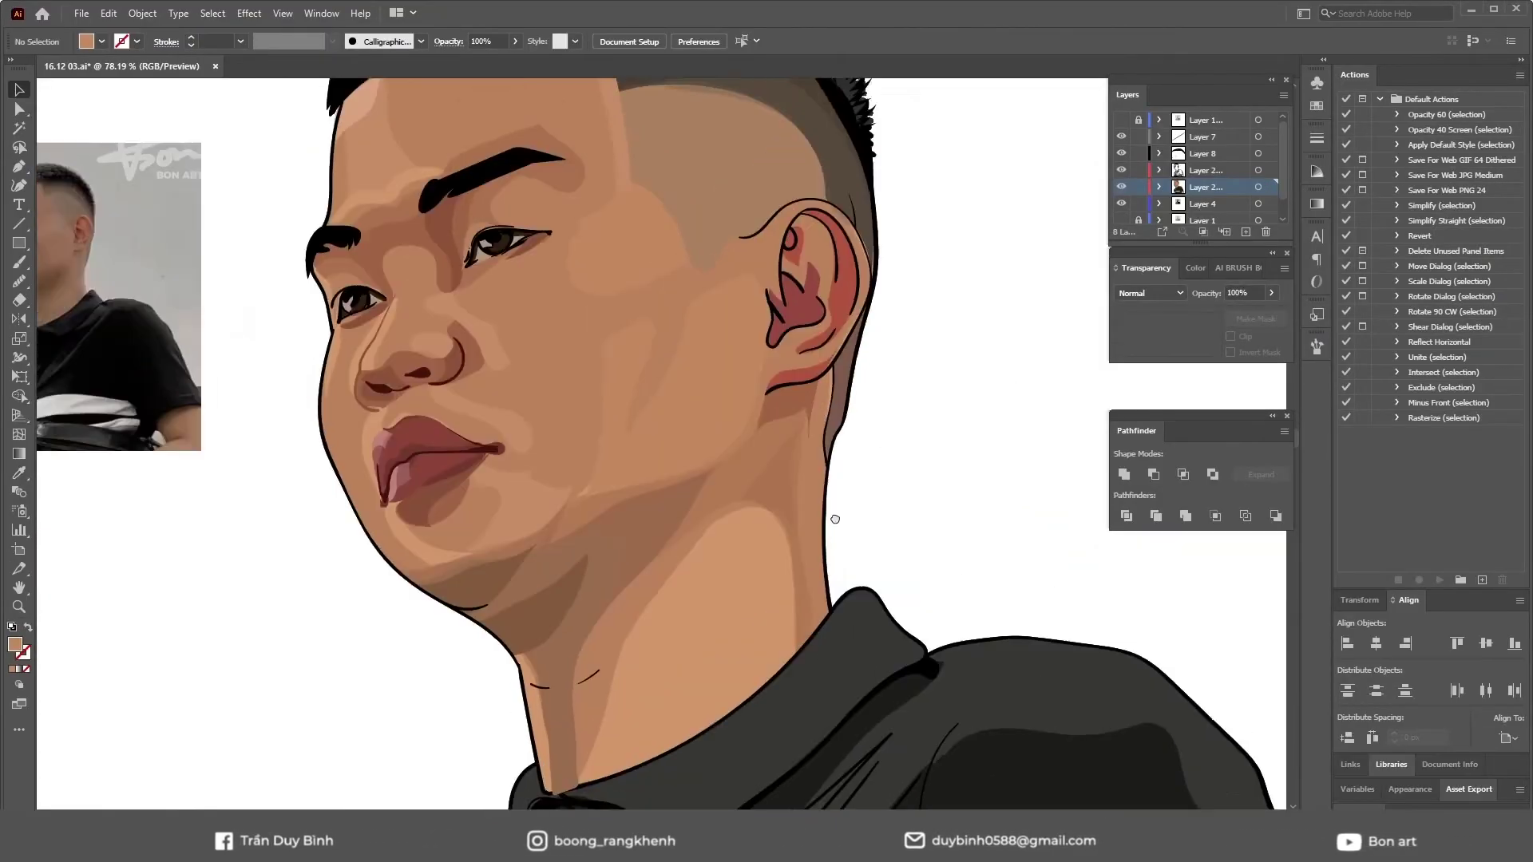
- Switch to Direct Selection and reposition the view of the face
scroll(835, 519, "down", 2)
key("a")
scroll(824, 582, "down", 2)
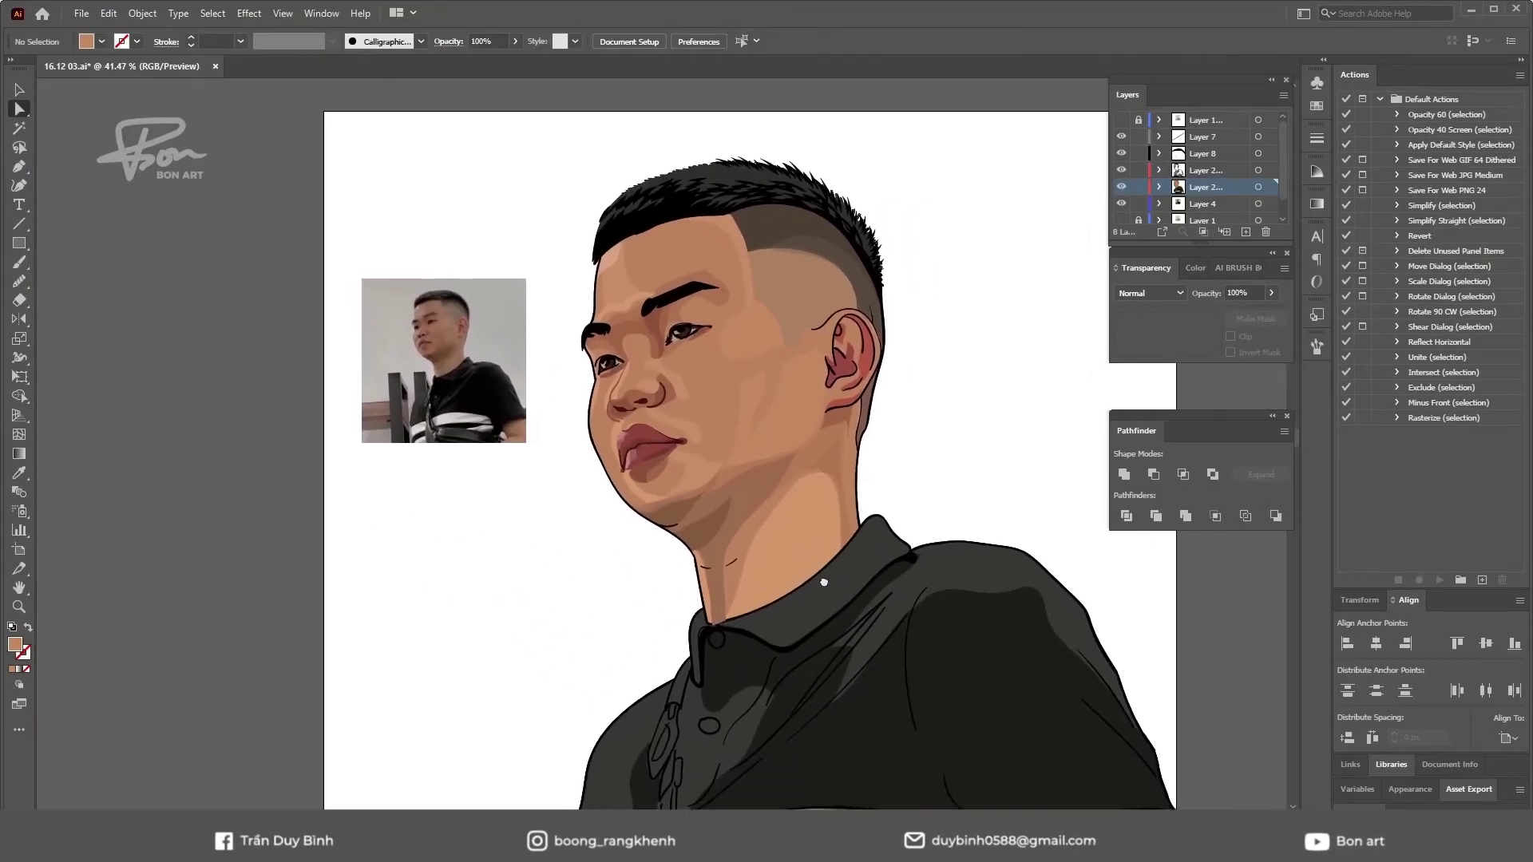
scroll(823, 582, "up", 2)
scroll(838, 519, "up", 2)
scroll(878, 471, "up", 1)
- Draw a Pencil stroke along the shaved hairline and check its colour
key("n")
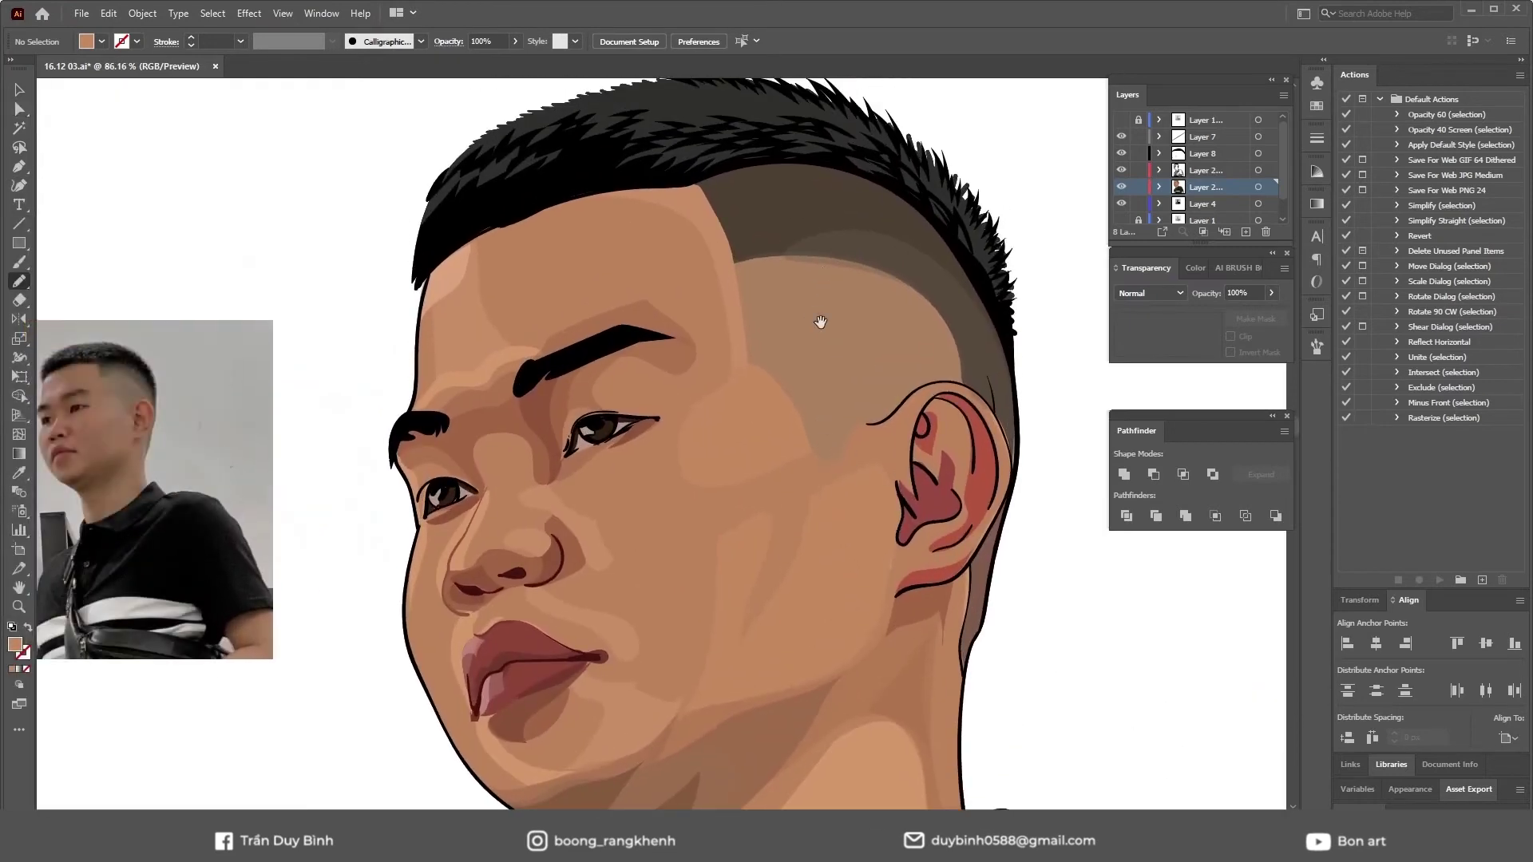
left_click_drag(819, 322, 824, 346)
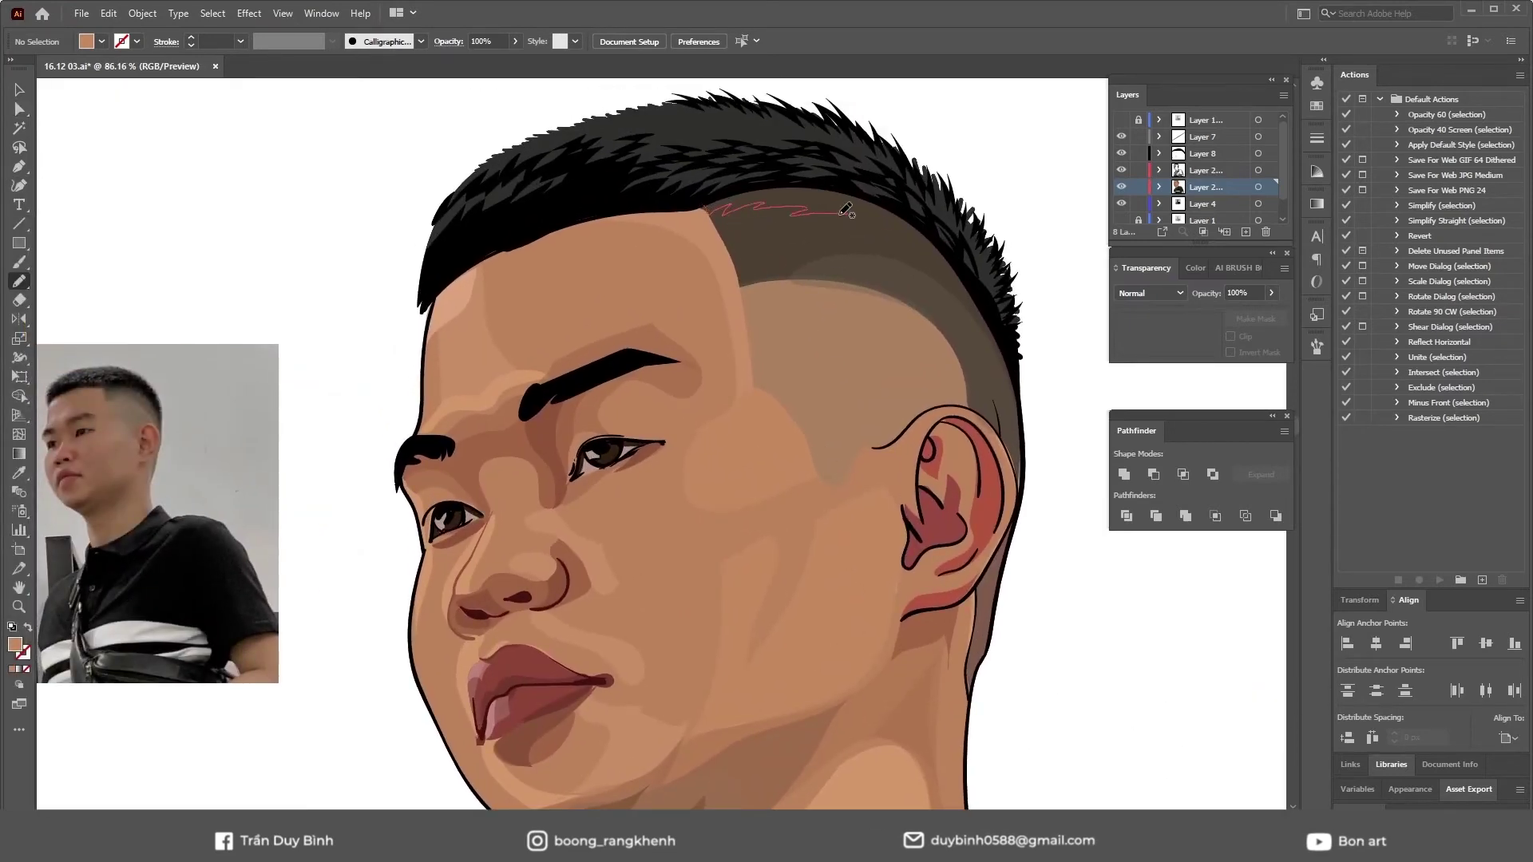
left_click_drag(740, 189, 732, 192)
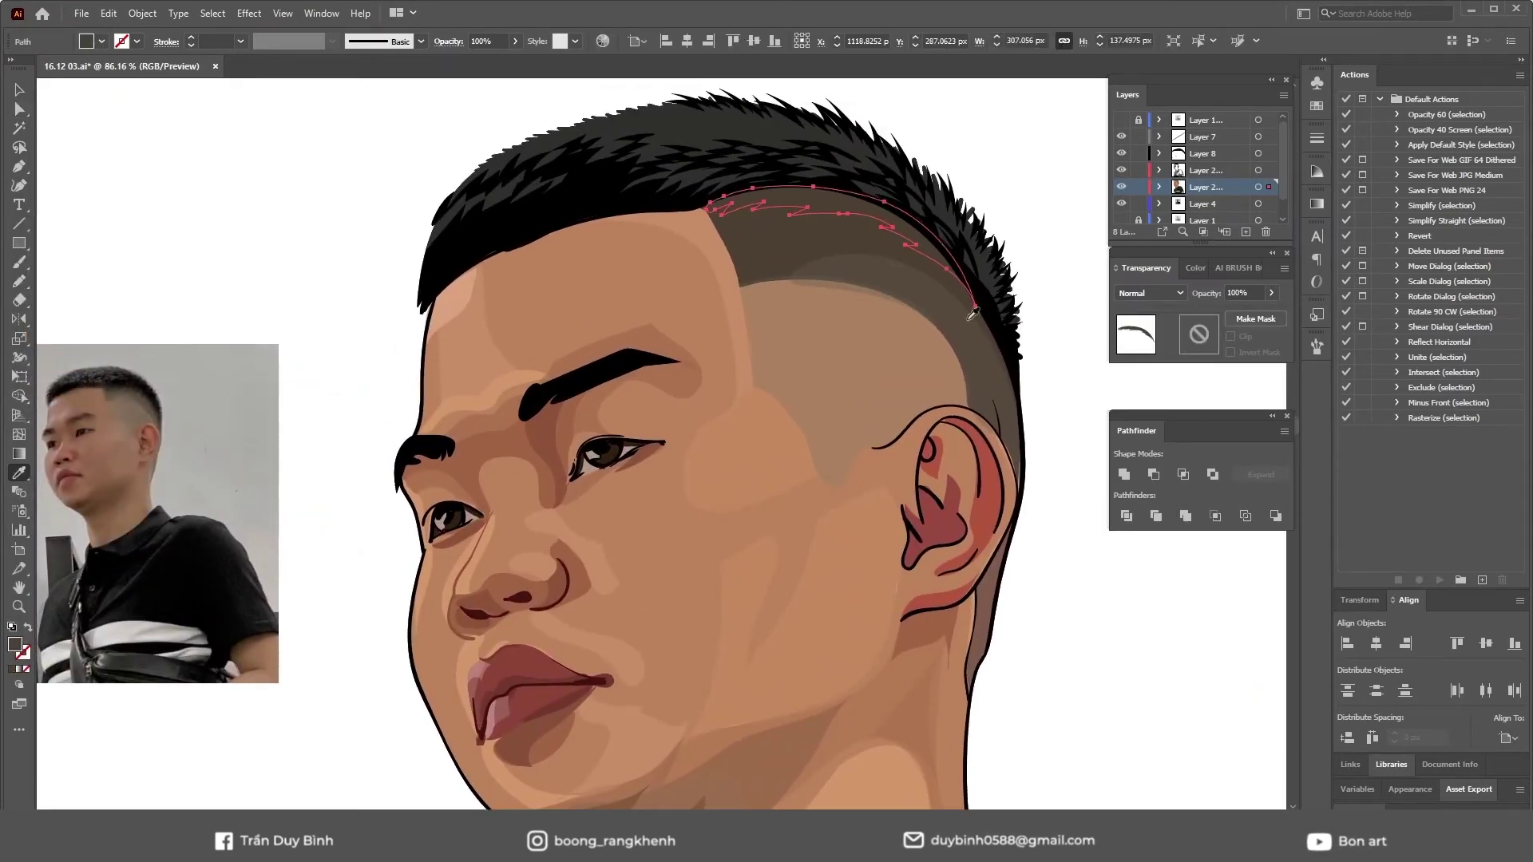
double_click(14, 643)
left_click(1417, 357)
scroll(1070, 294, "down", 5)
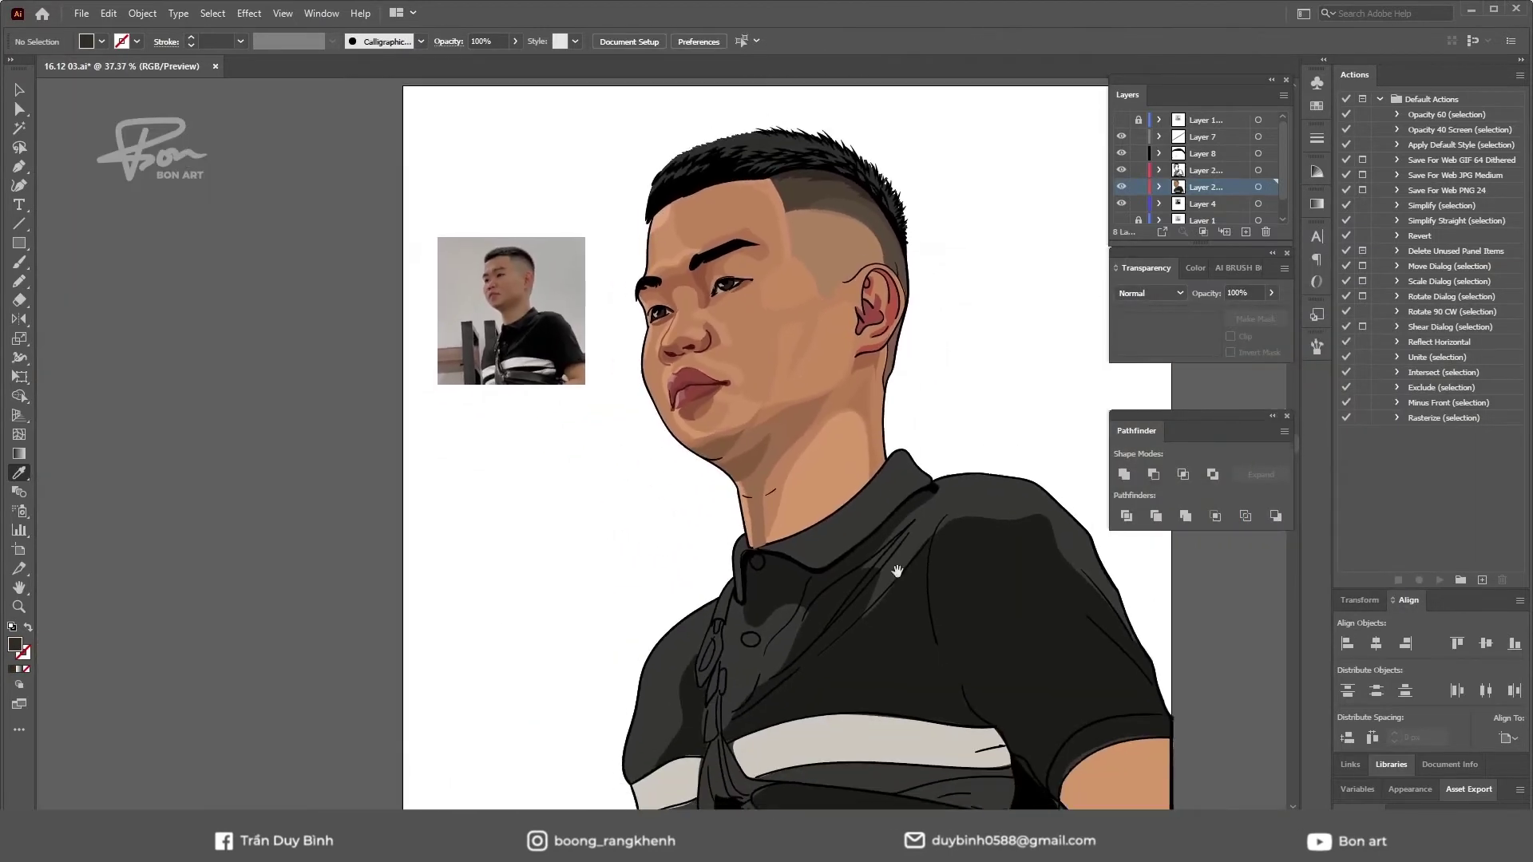
left_click_drag(930, 581, 873, 613)
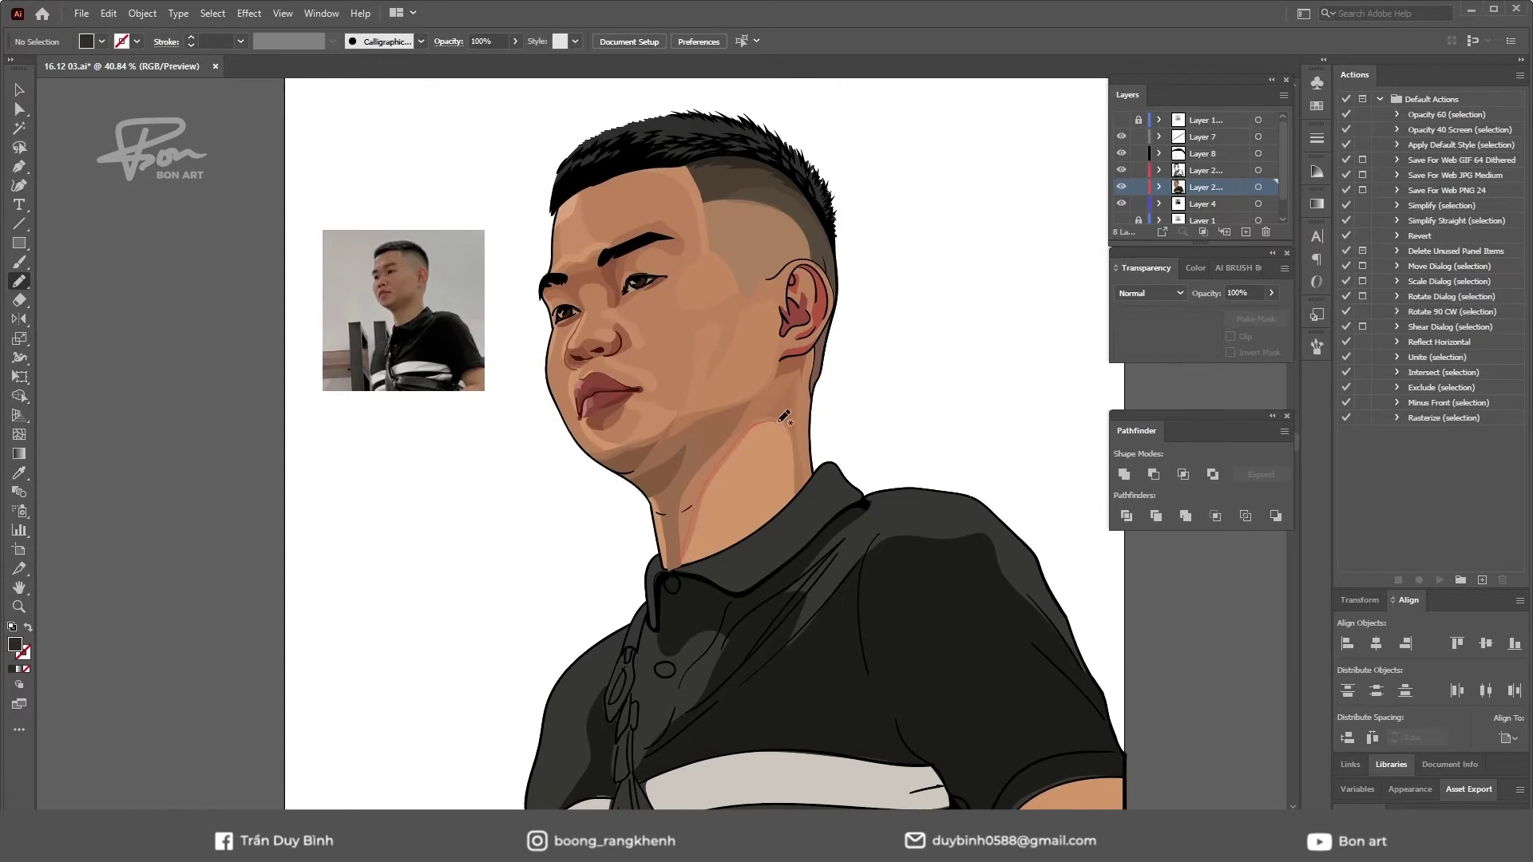
- Sample the neck skin tone and draw a pinkish grey highlight on the nose bridge
key("i")
left_click(743, 495)
scroll(879, 455, "up", 1)
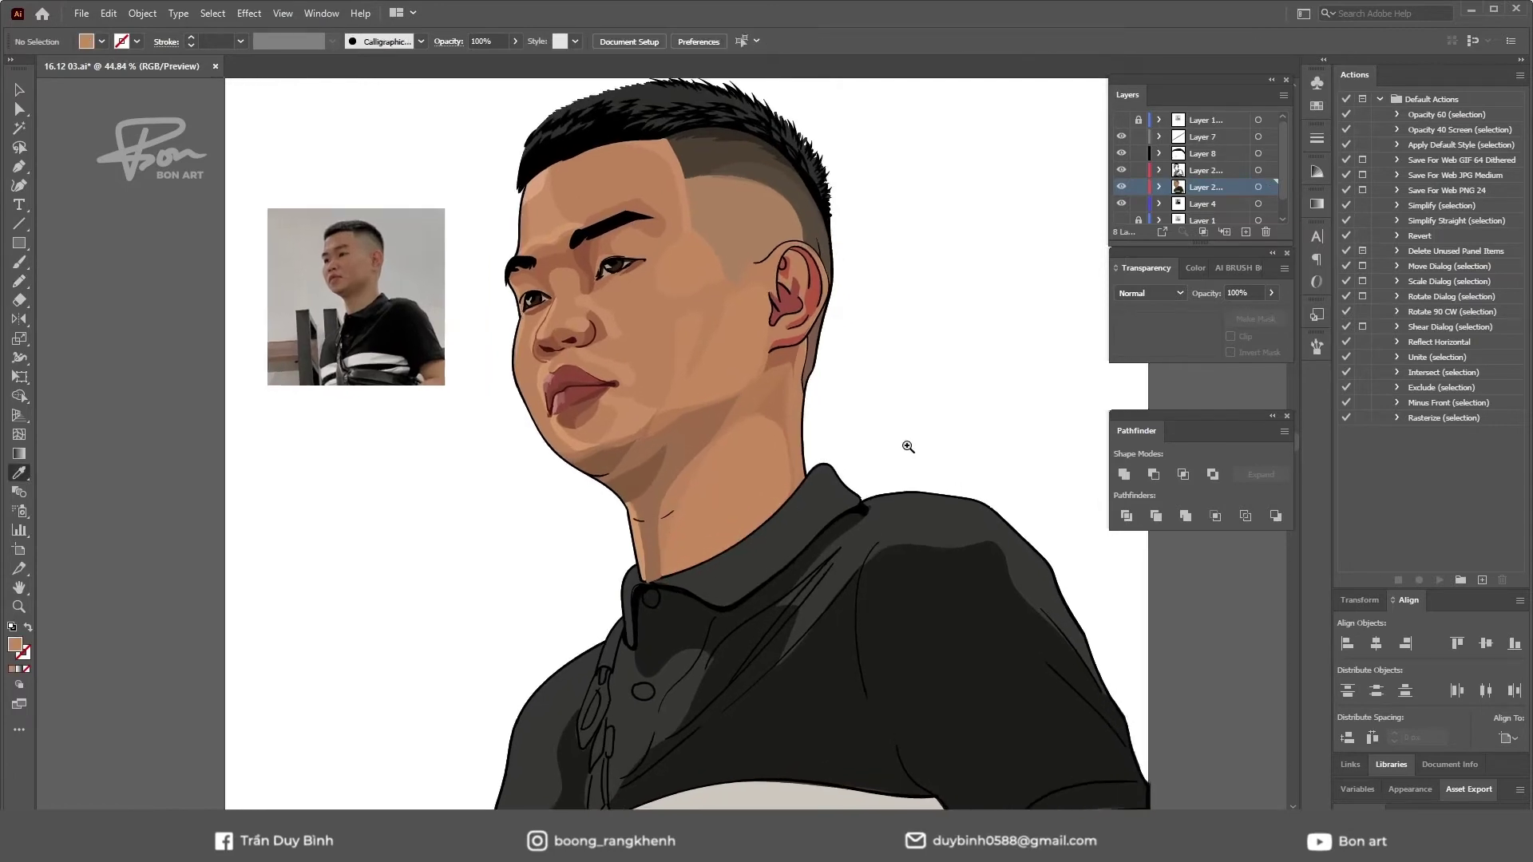
scroll(907, 441, "up", 2)
scroll(665, 384, "up", 1)
scroll(627, 456, "up", 1)
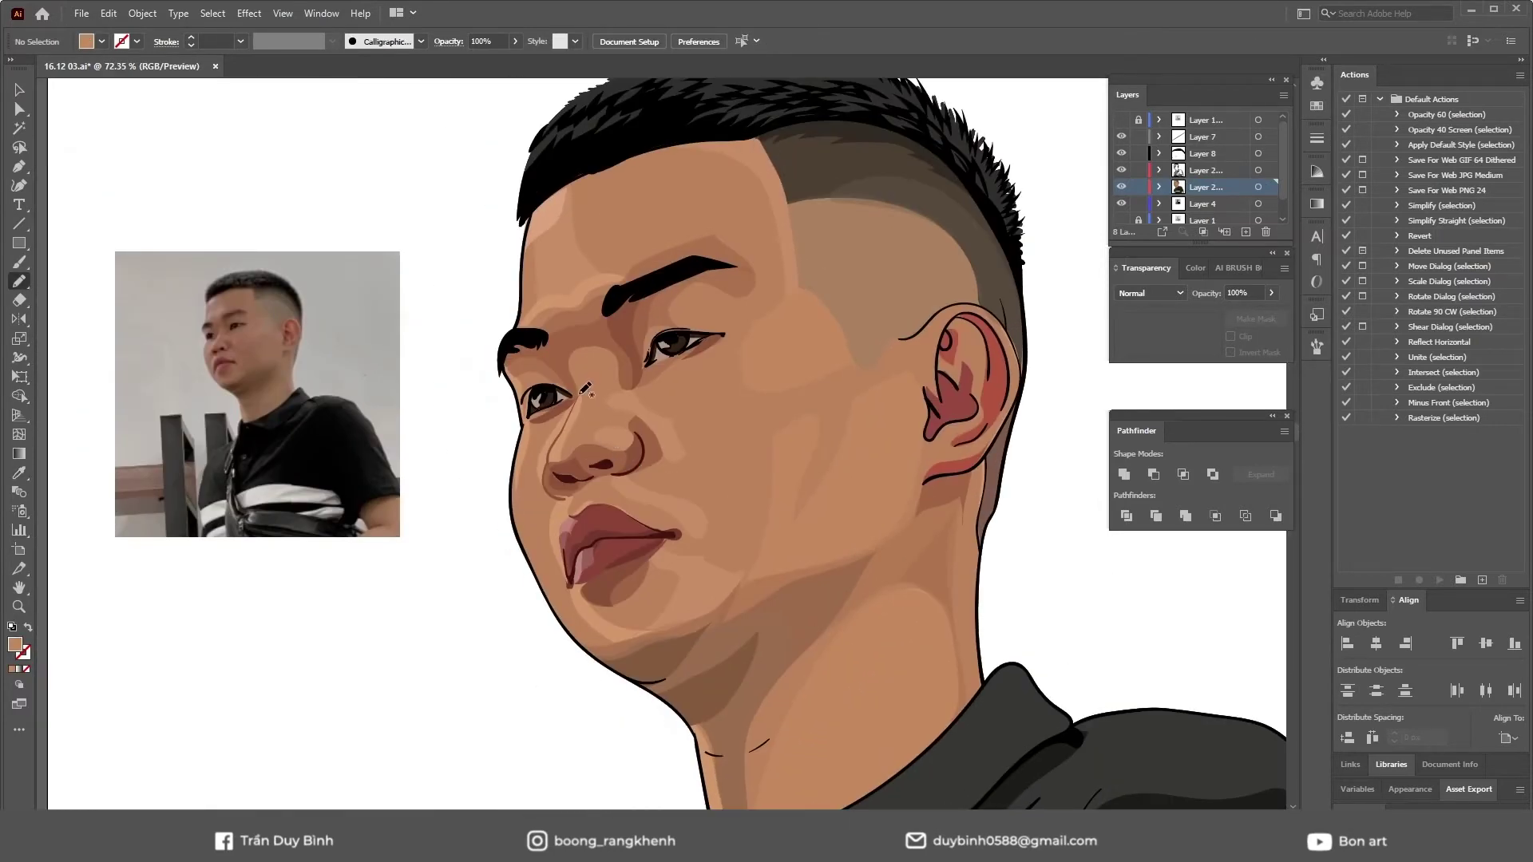
left_click_drag(562, 455, 587, 415)
left_click(217, 296)
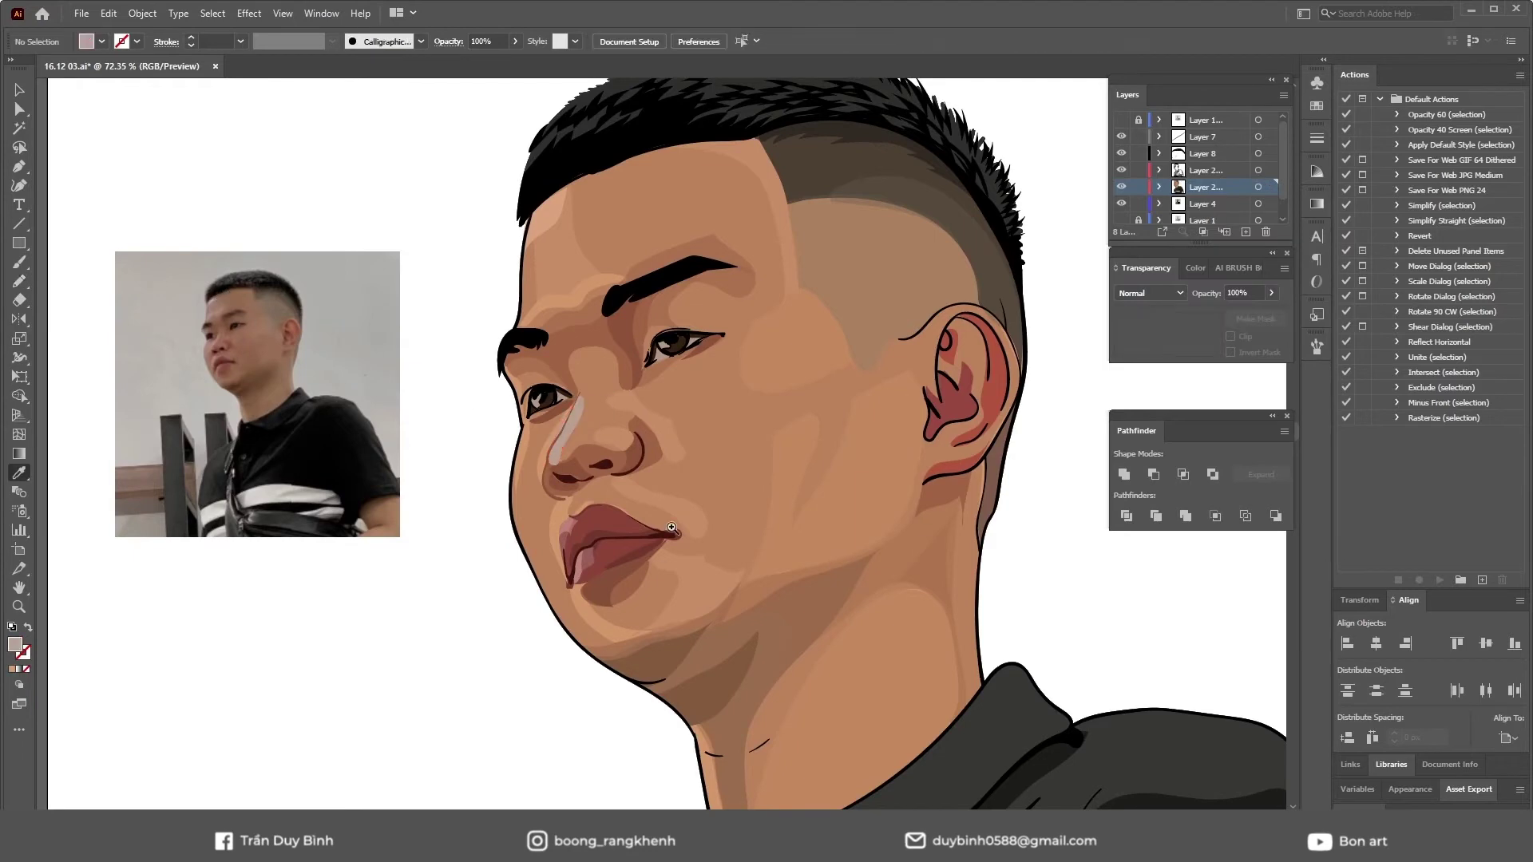
scroll(552, 420, "up", 2)
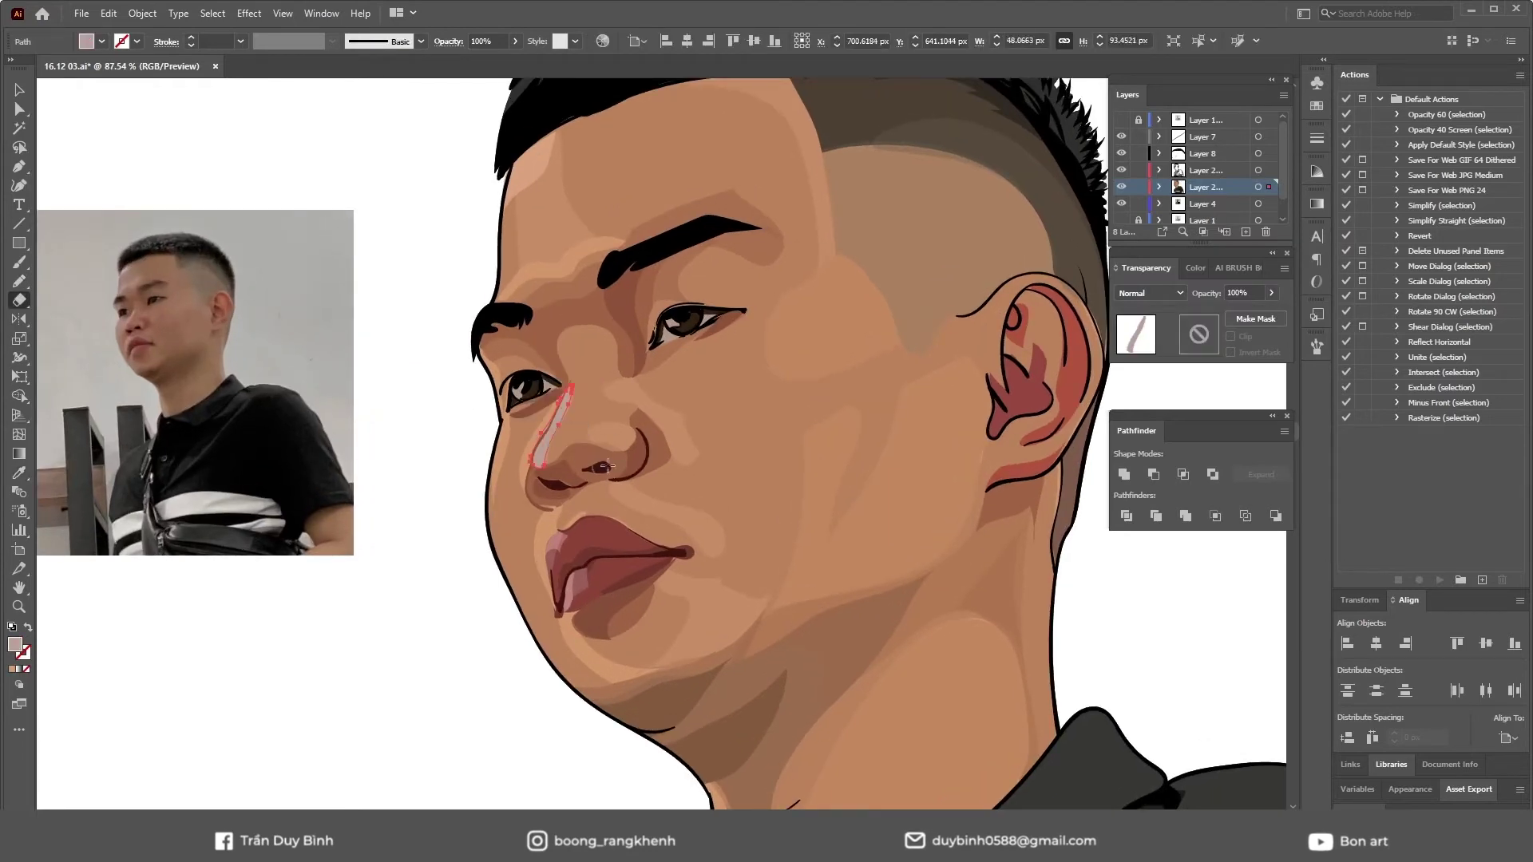
key("ctrl+shift+a")
- Add a second pinkish highlight along the nose bridge
scroll(606, 447, "down", 2)
scroll(623, 479, "up", 2)
scroll(642, 504, "down", 1)
left_click_drag(642, 504, 665, 441)
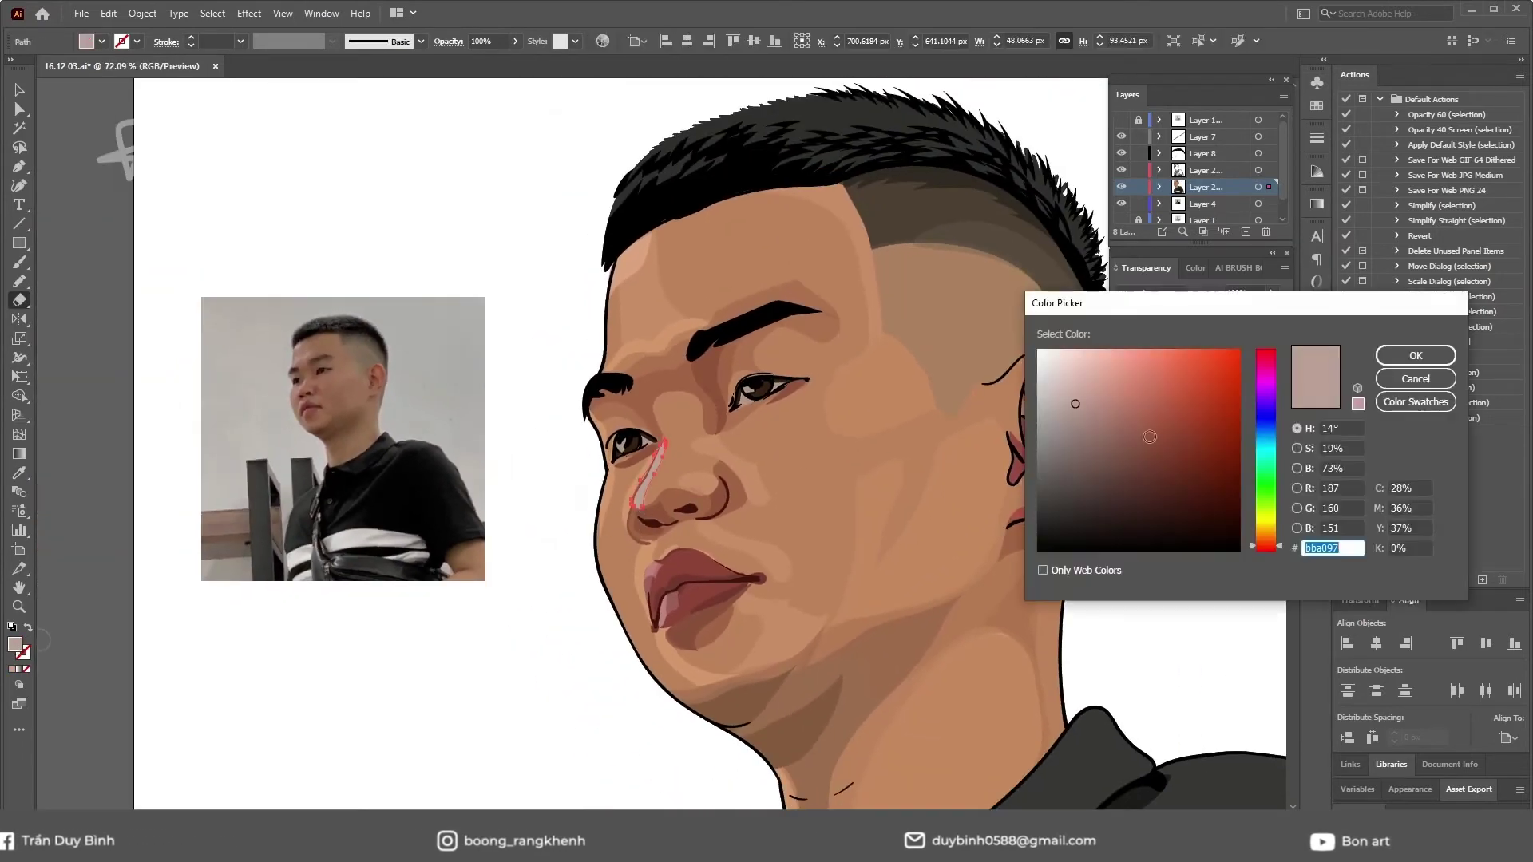
key("ctrl+shift+a")
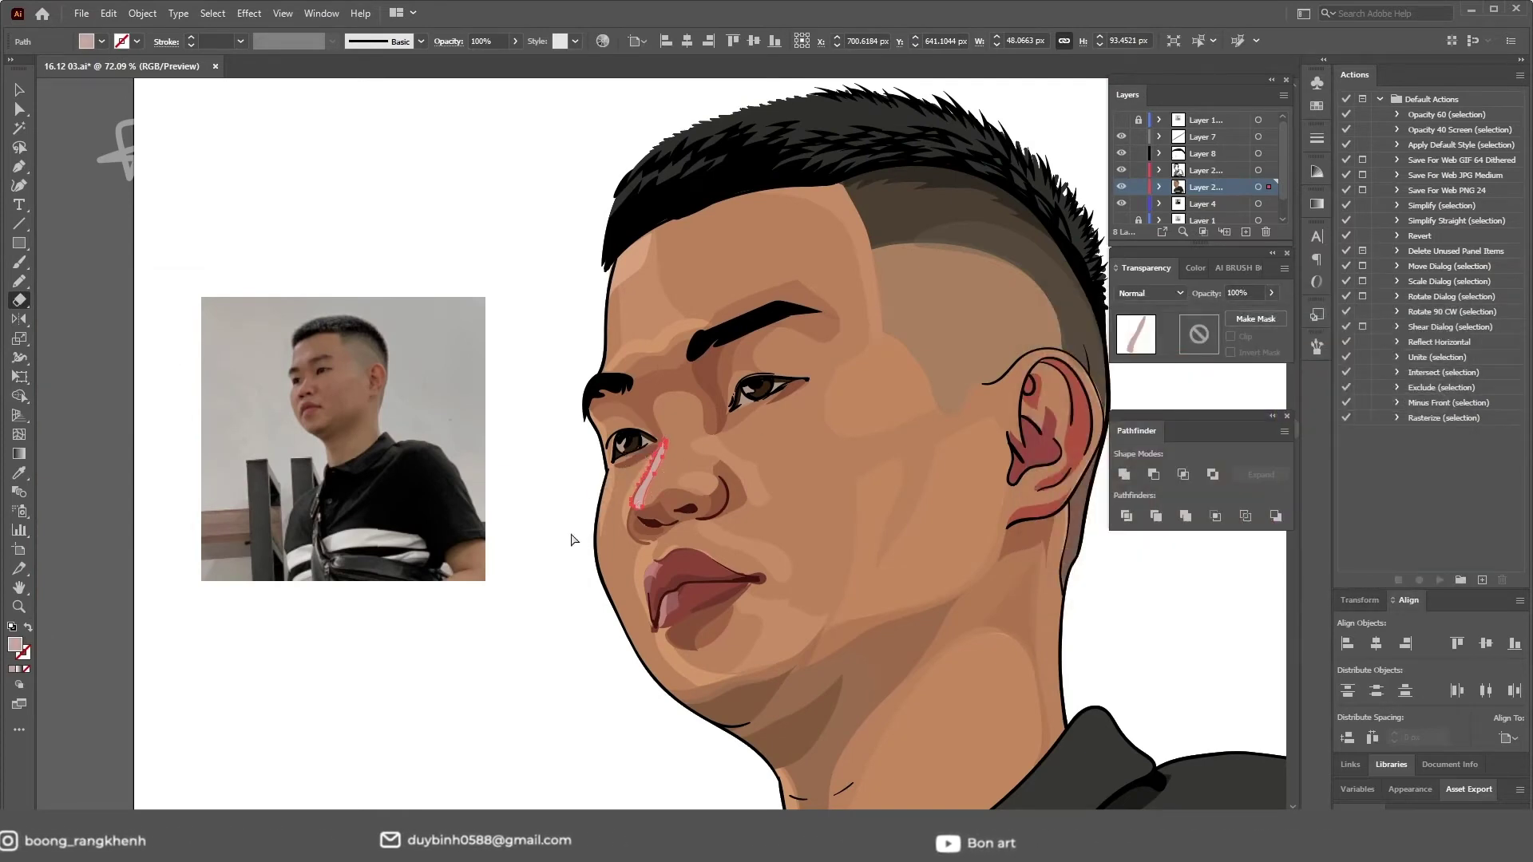
- Draw a light pink highlight stroke above the left eyebrow
key("n")
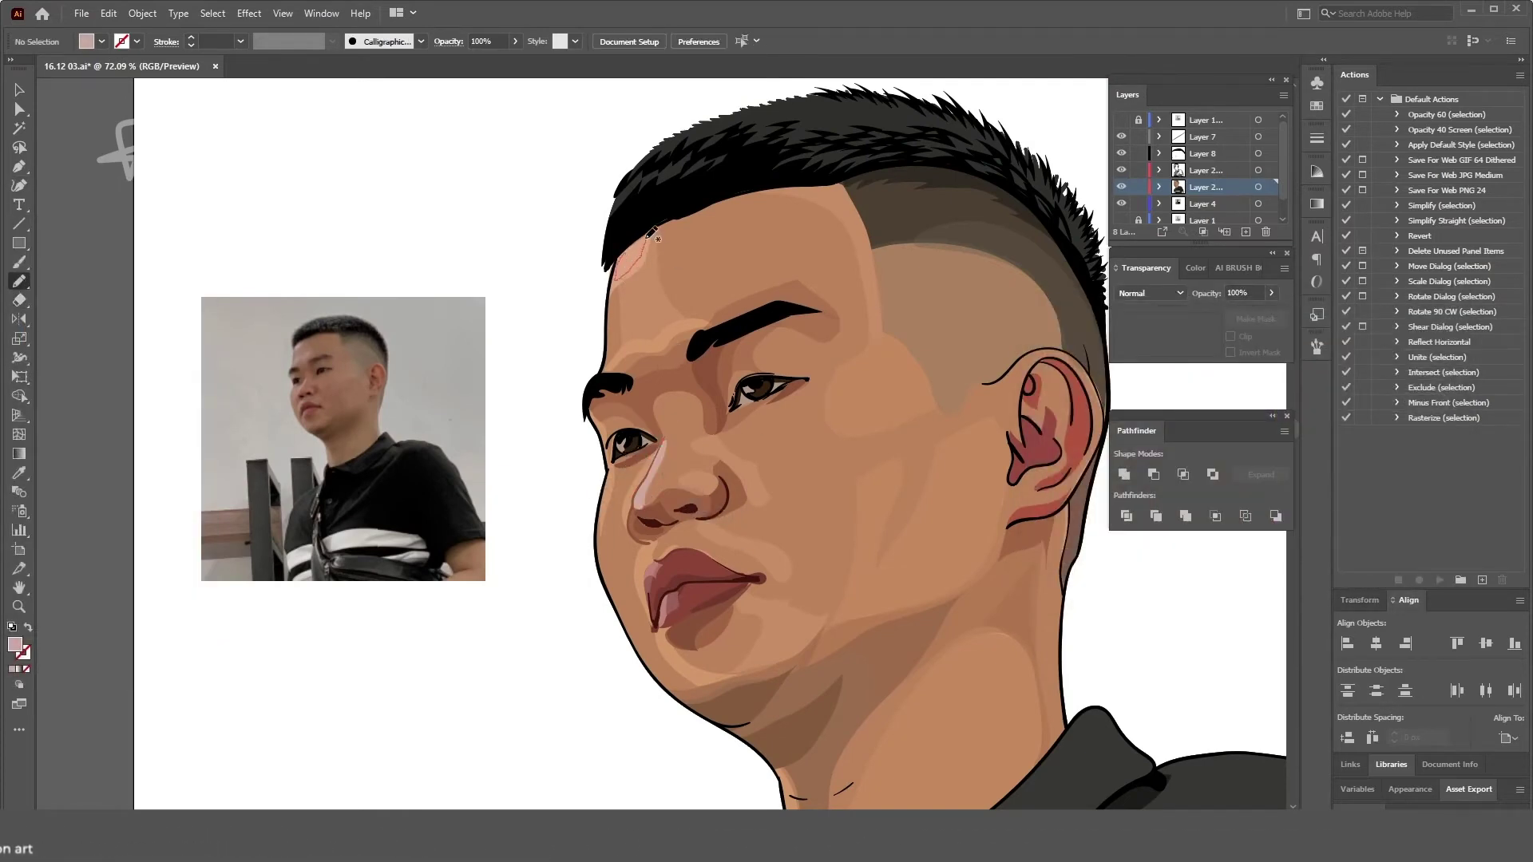
key("i")
scroll(760, 489, "down", 1)
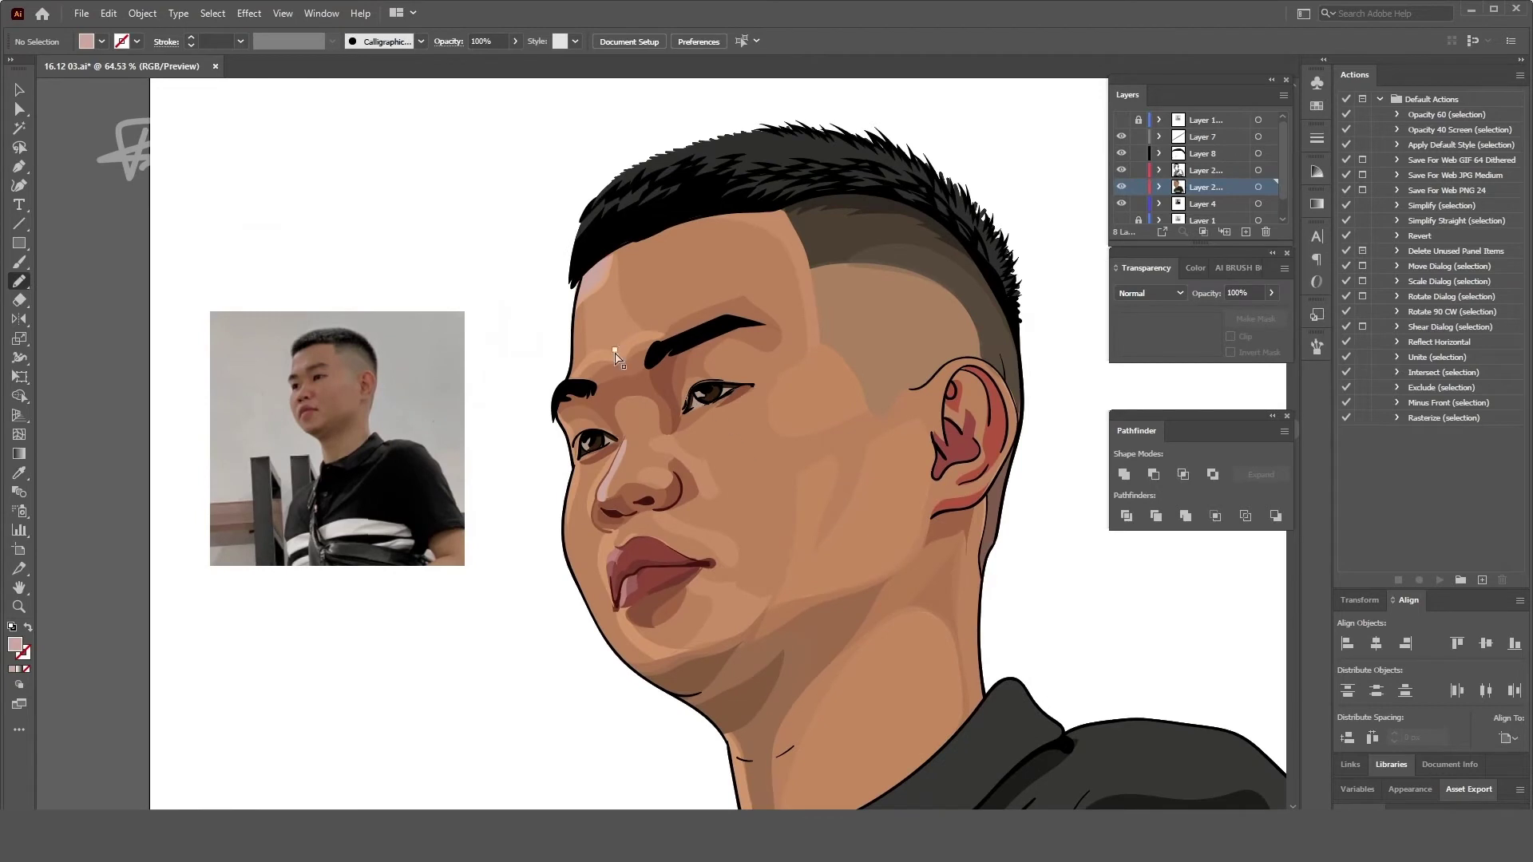
left_click_drag(575, 374, 661, 334)
key("i")
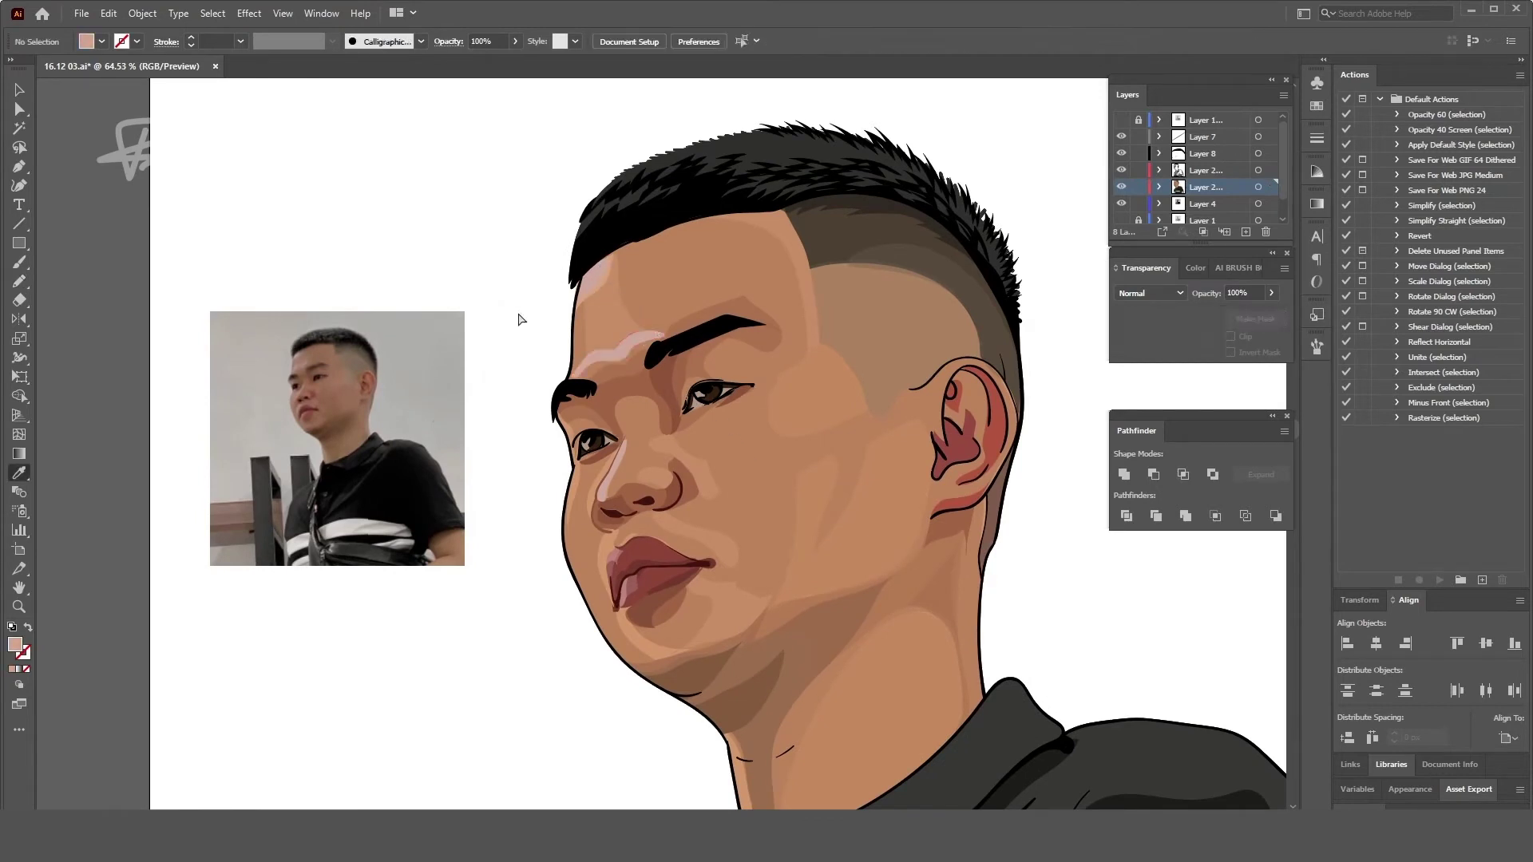
left_click(674, 348)
key("ctrl+shift+a")
- Draw a highlight stroke along the side of the nose
scroll(638, 391, "down", 1)
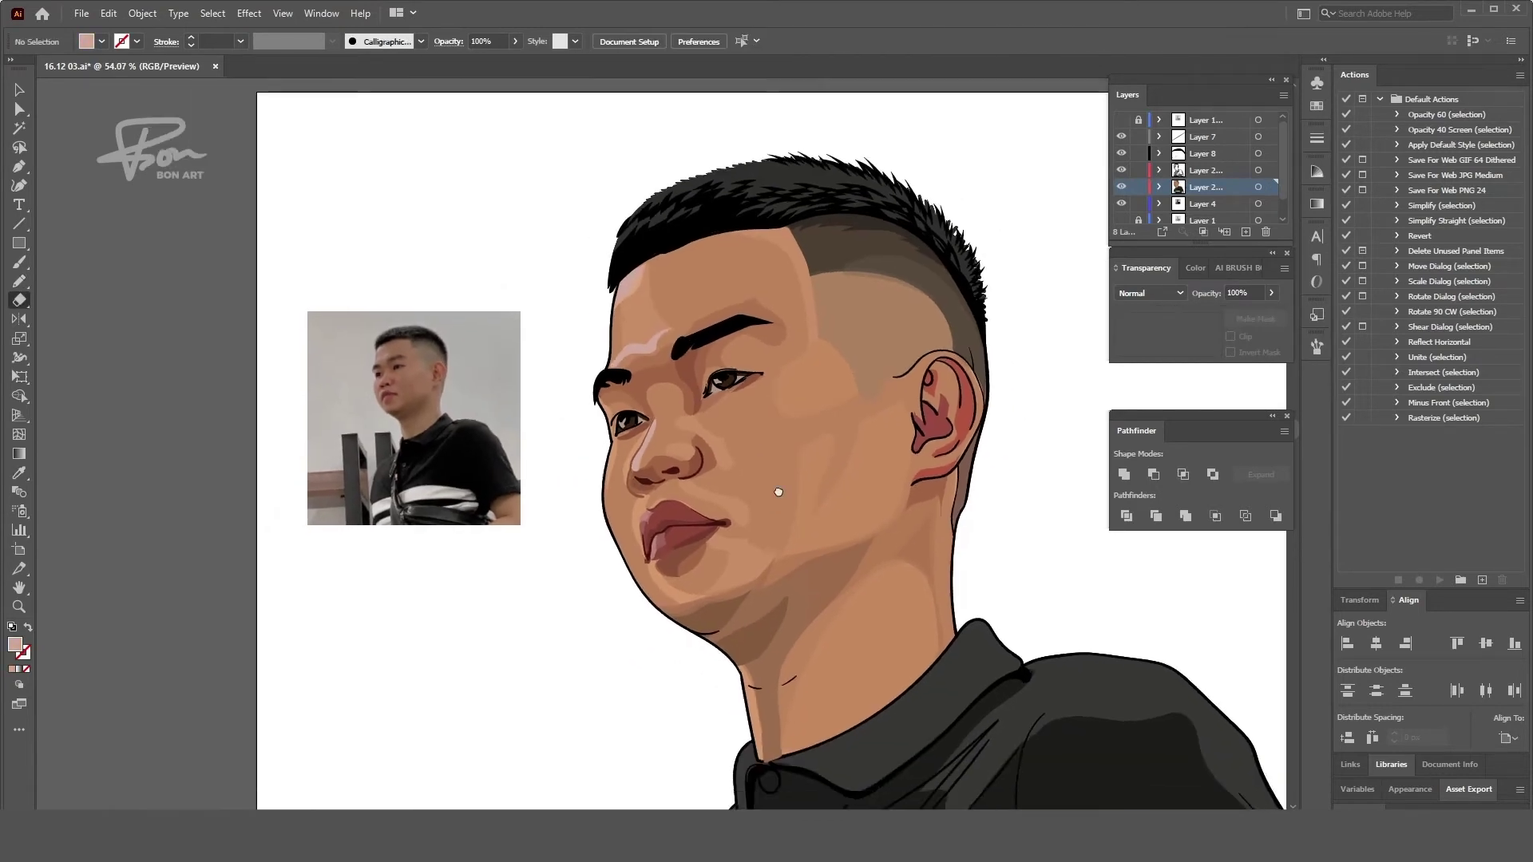
scroll(638, 392, "up", 2)
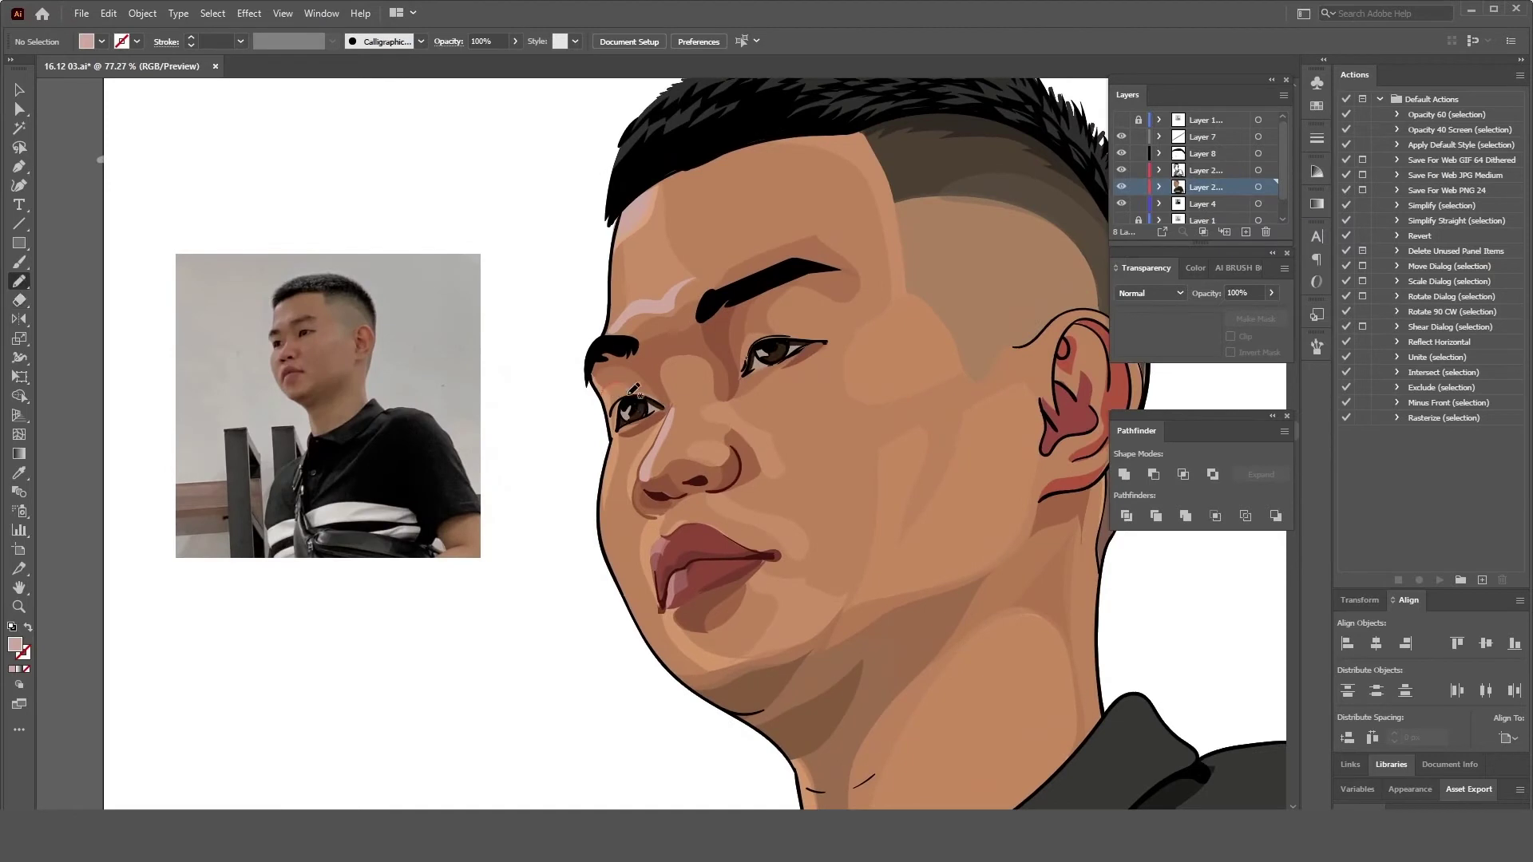
scroll(648, 500, "up", 1)
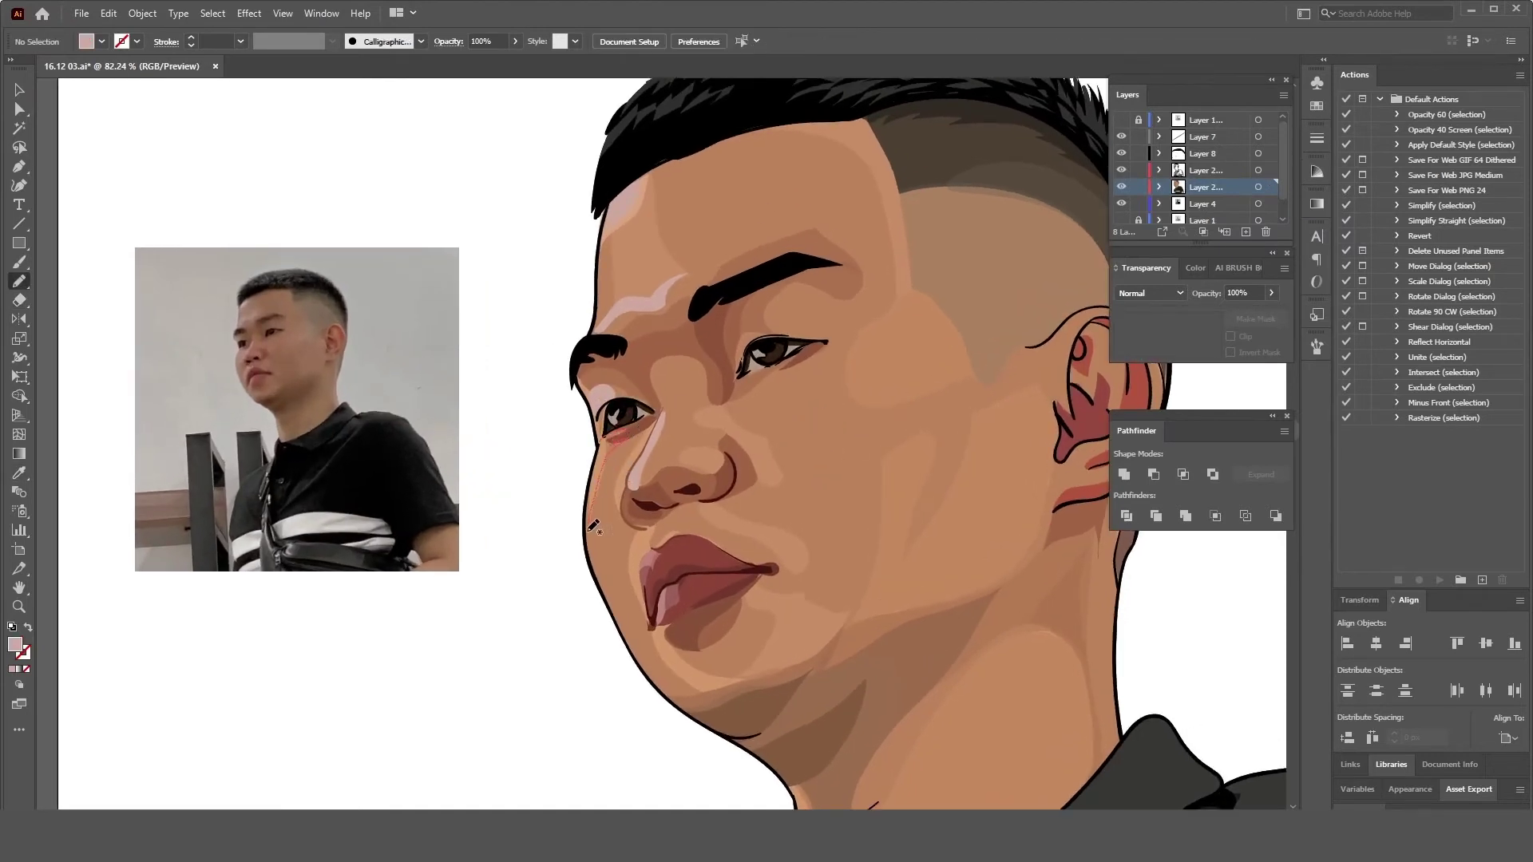
key("i")
scroll(649, 506, "down", 1)
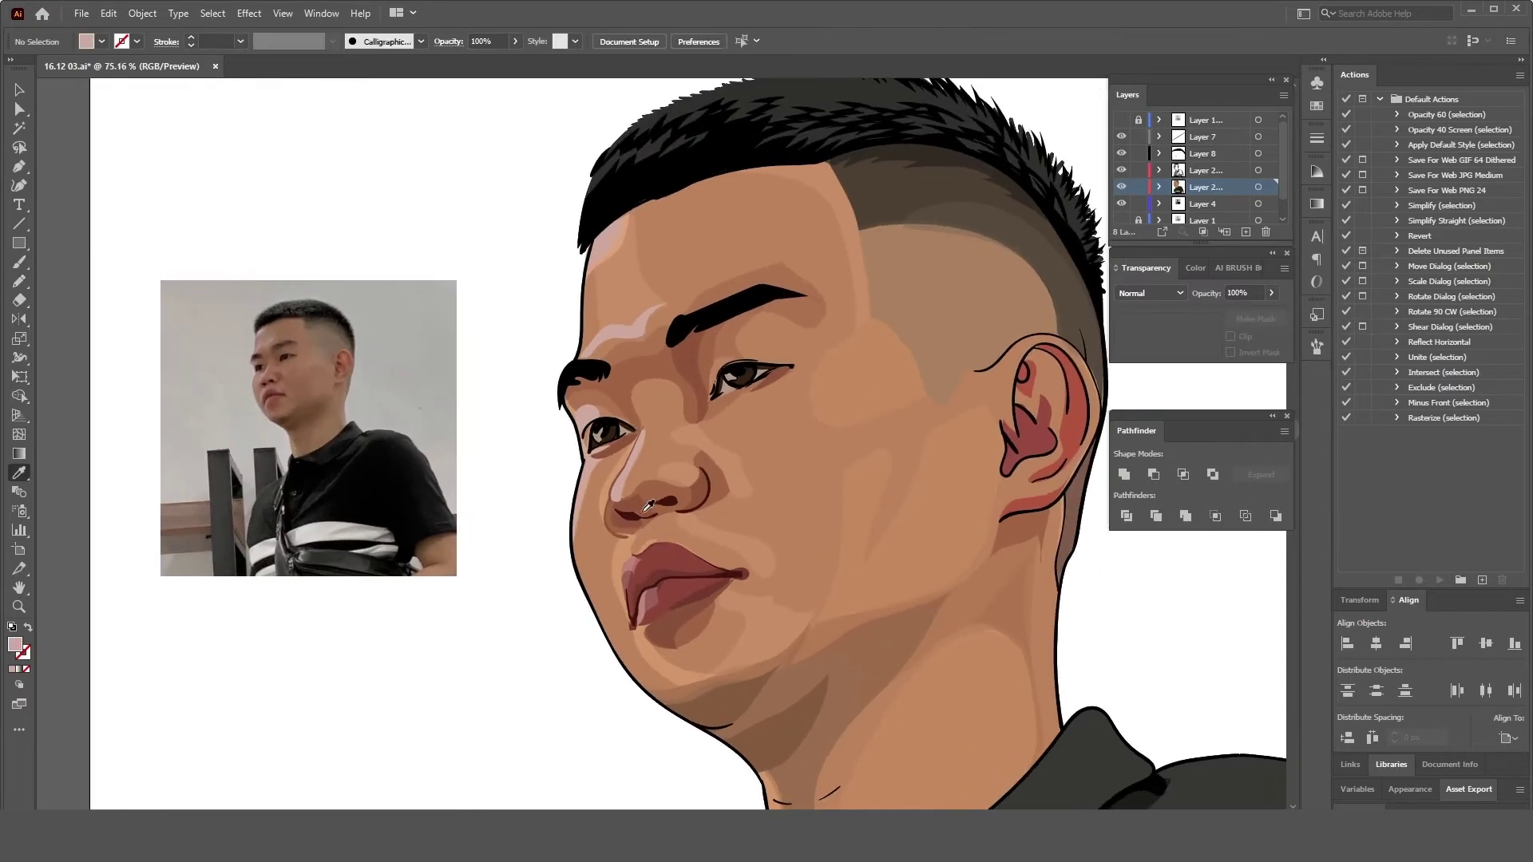
left_click_drag(643, 431, 645, 432)
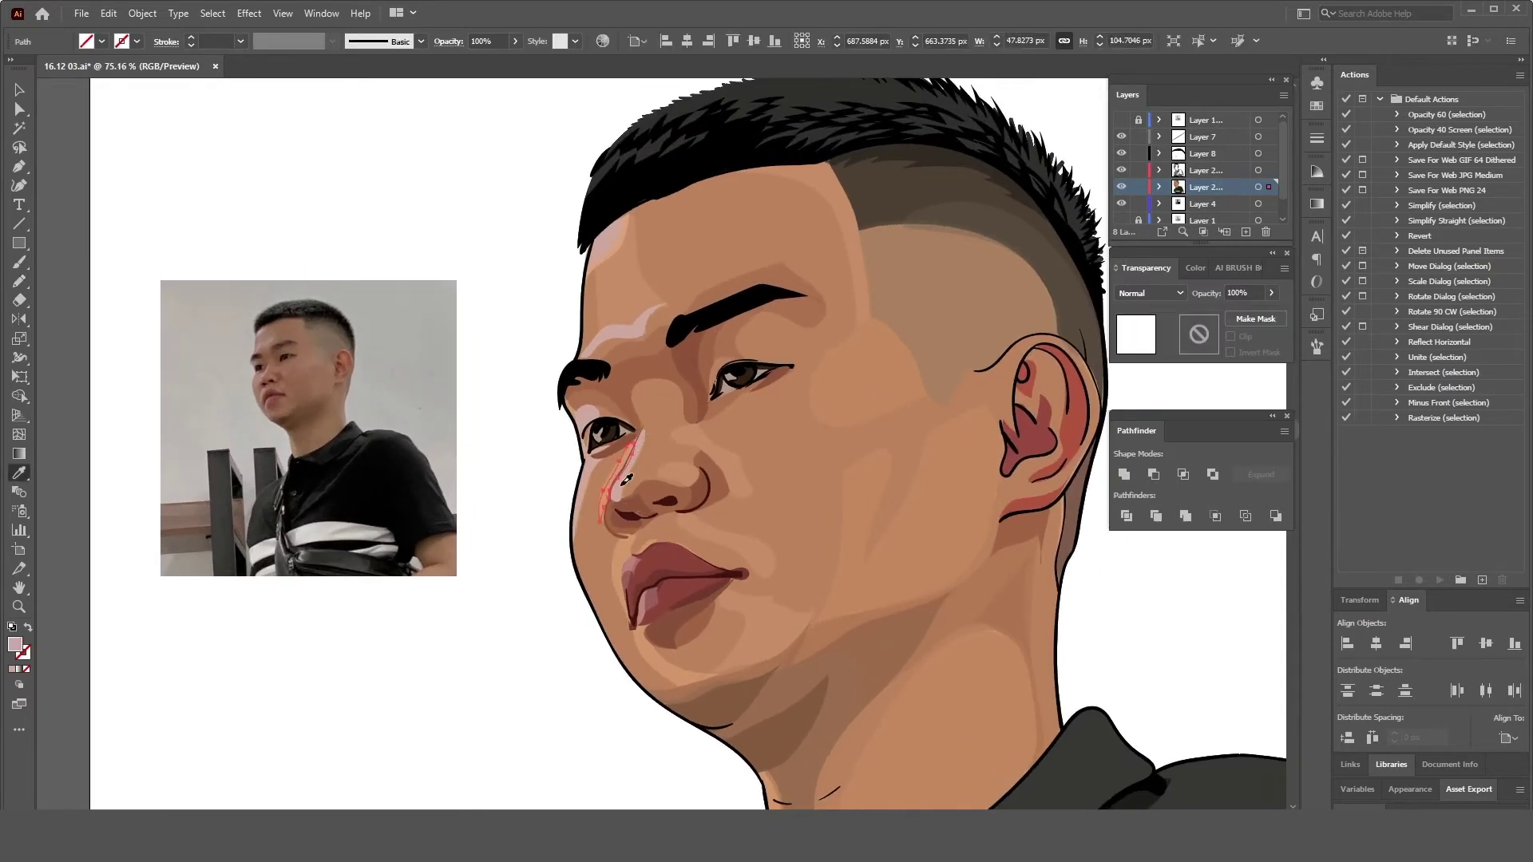
scroll(655, 531, "down", 1)
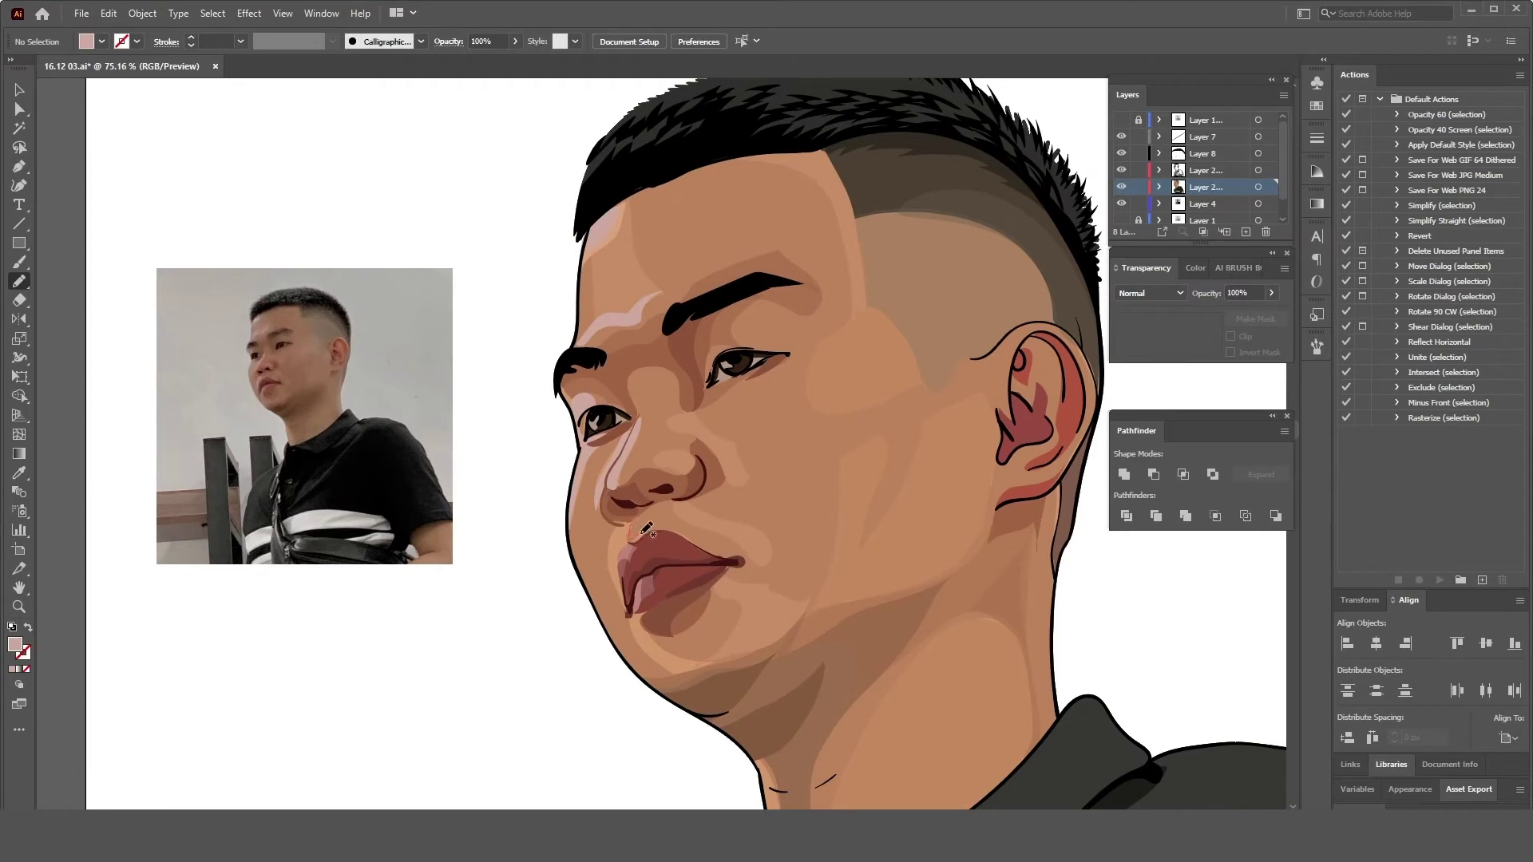
- Draw a thin shading line along the neck
key("i")
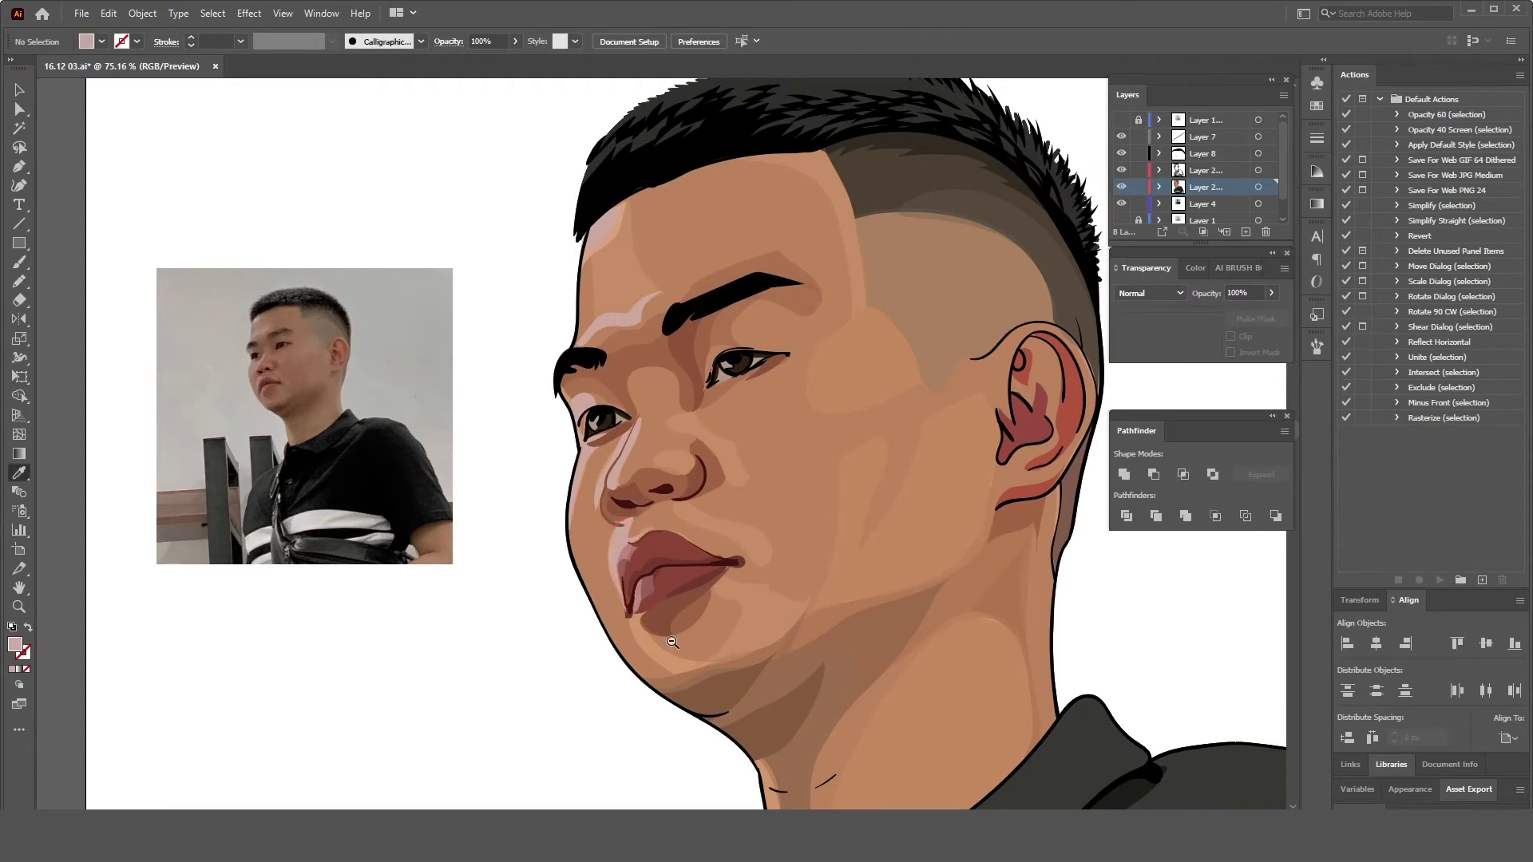
scroll(770, 645, "down", 1)
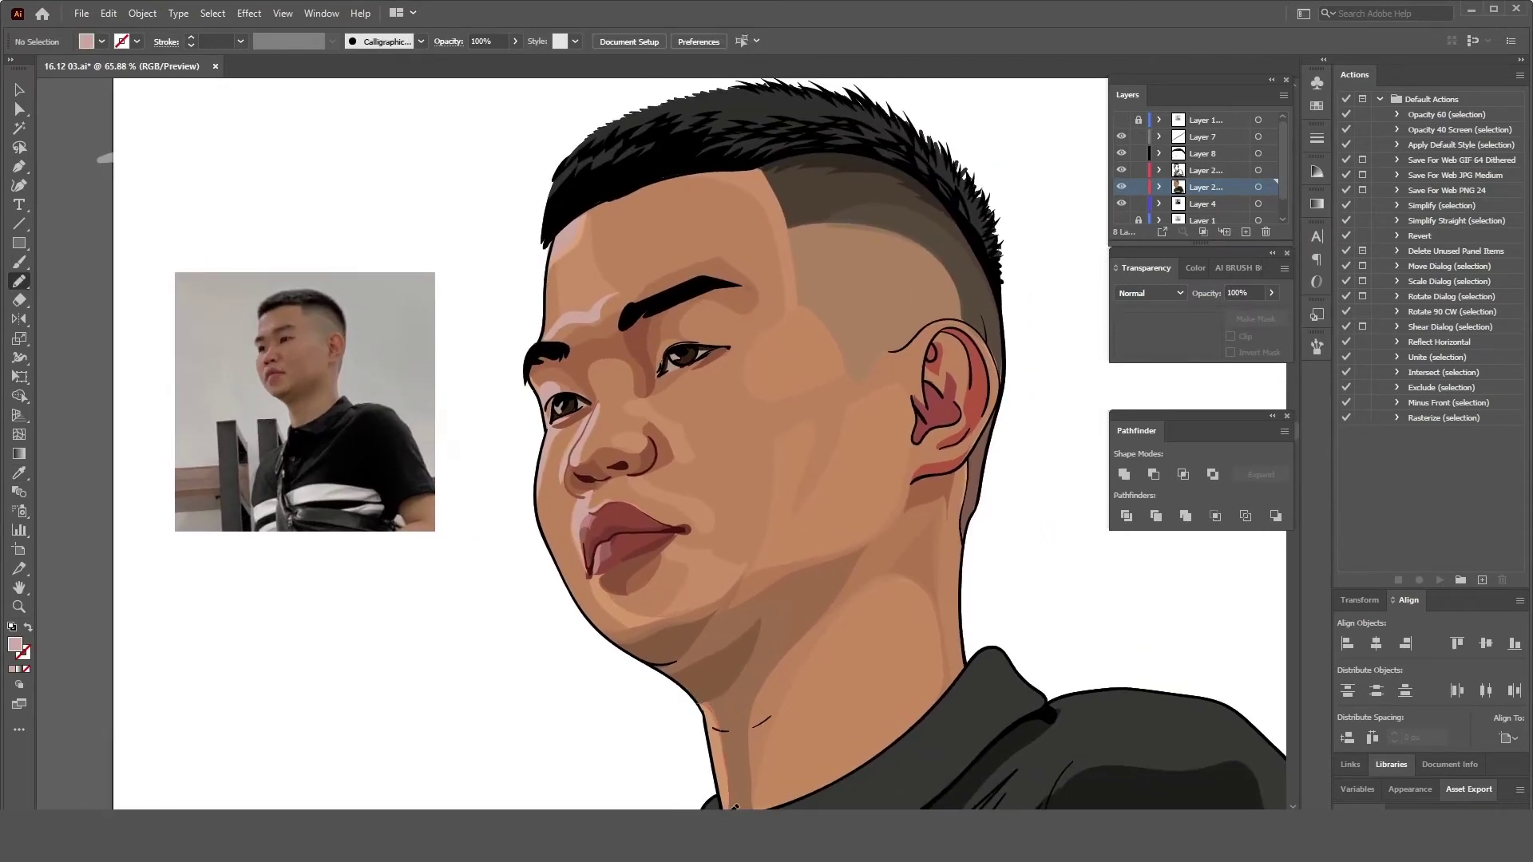
left_click_drag(703, 694, 702, 694)
key("i")
scroll(804, 444, "down", 3)
scroll(934, 383, "up", 2)
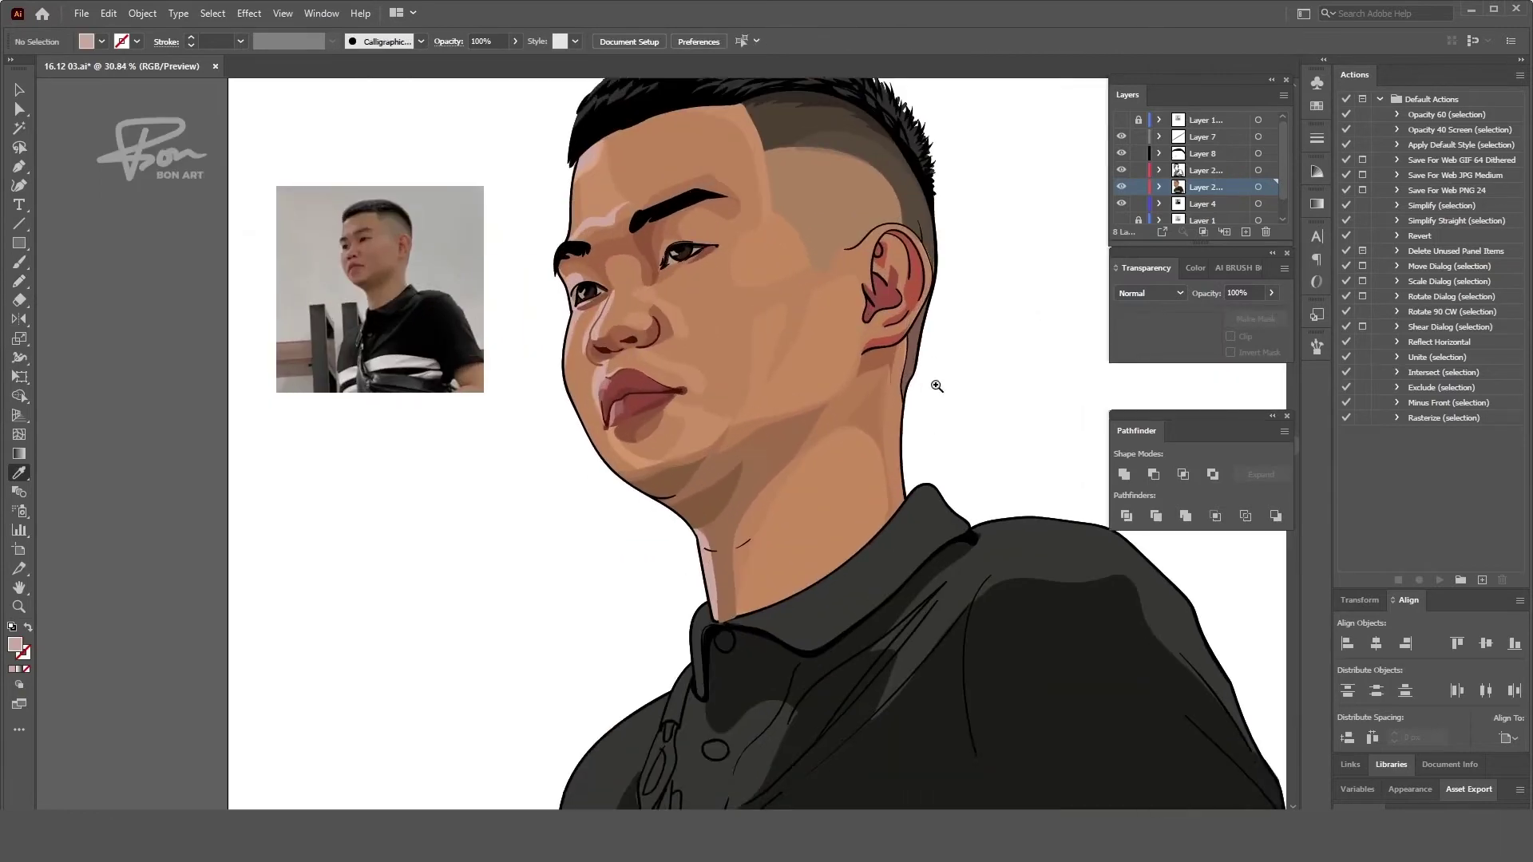
scroll(809, 342, "up", 3)
- Pencil a spiky highlight shape along the hair top and fill it dark grey #373737
key("n")
left_click_drag(523, 267, 826, 201)
key("i")
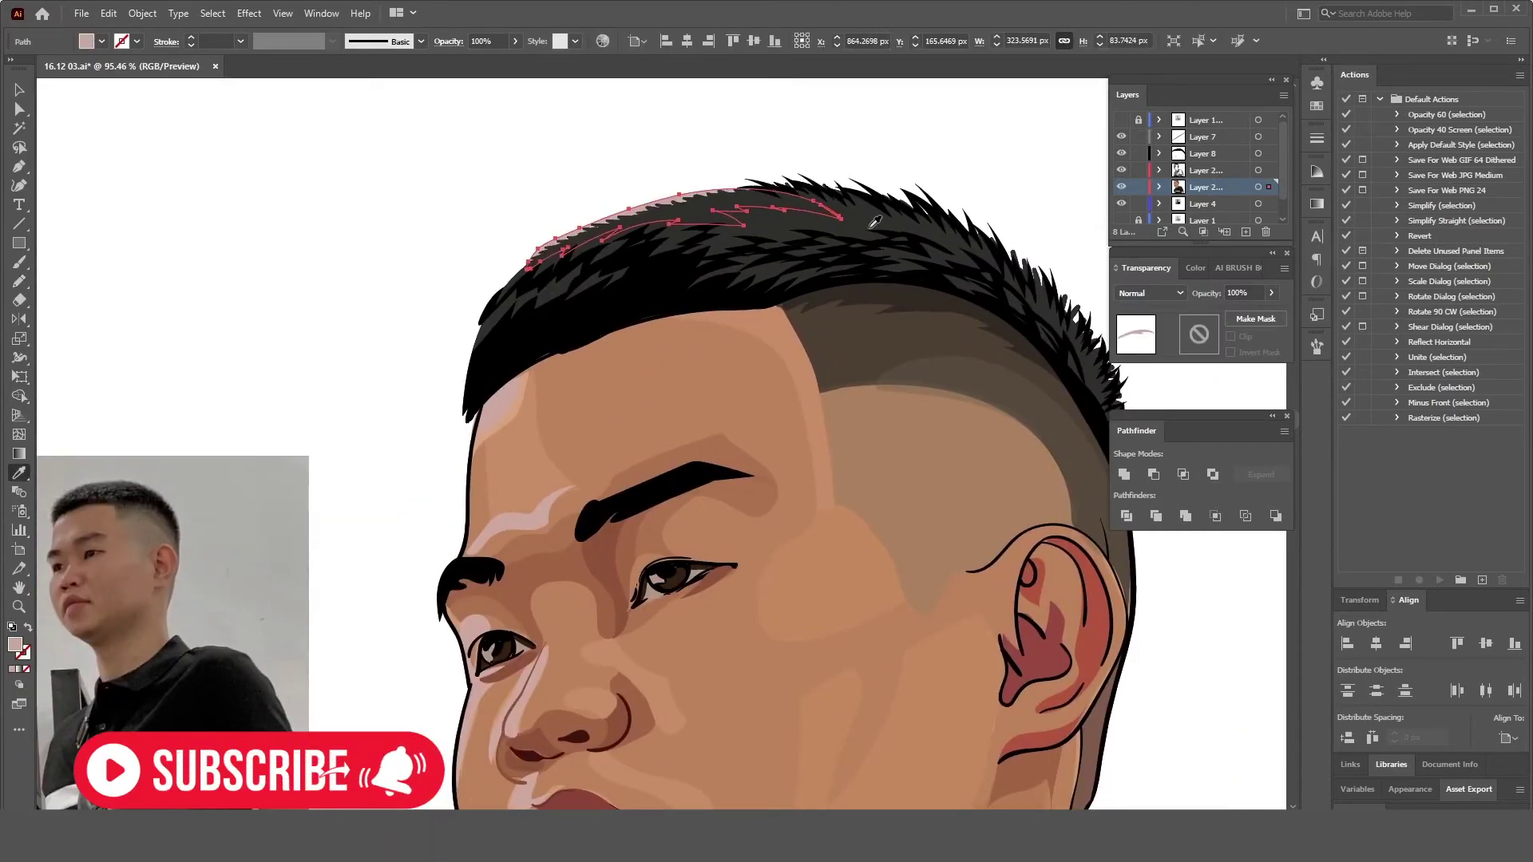
left_click(874, 222)
double_click(15, 645)
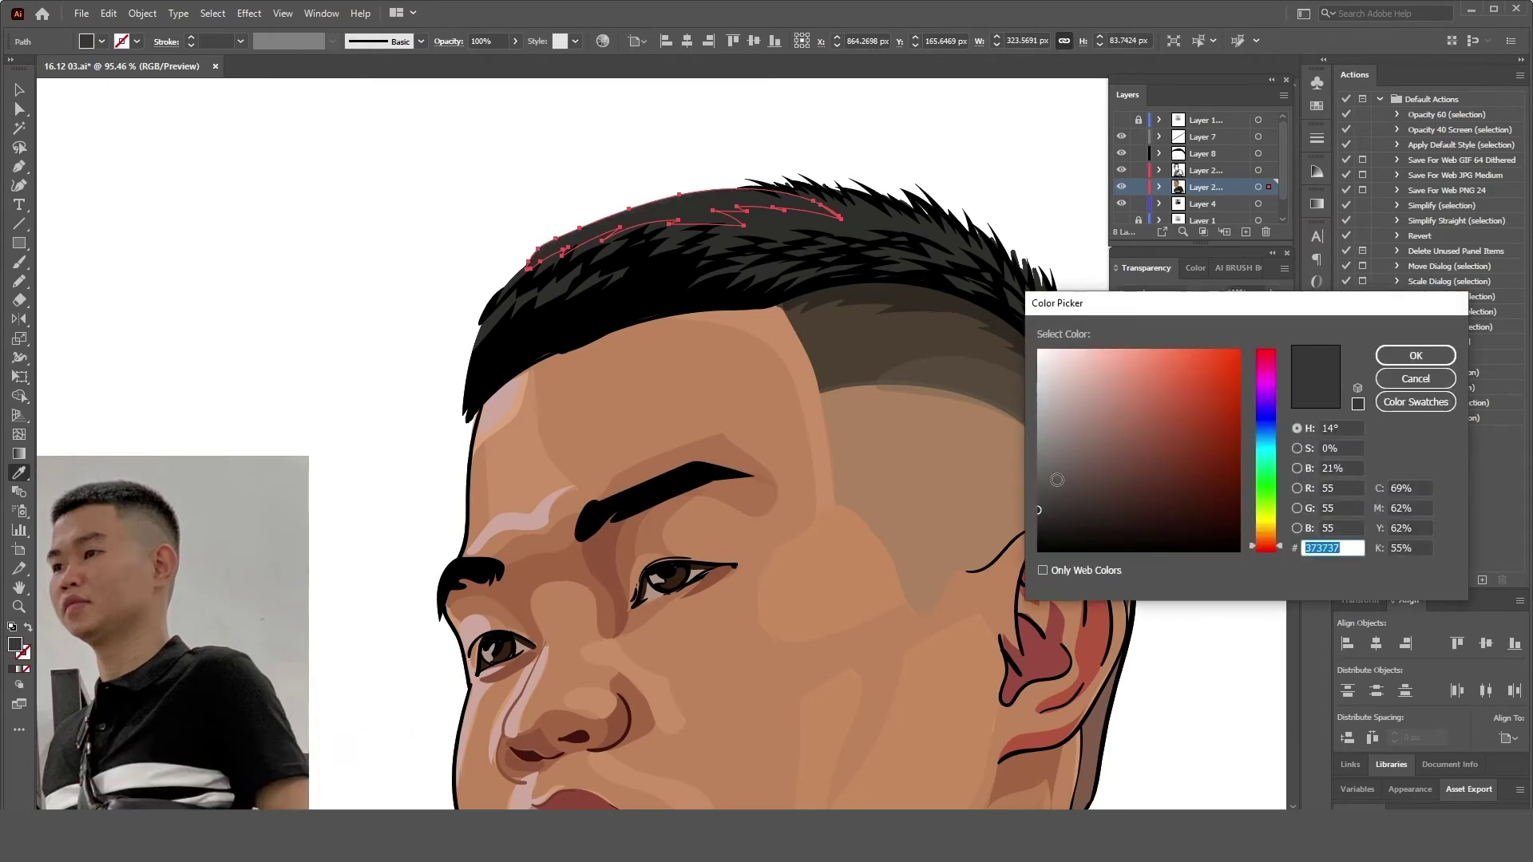
left_click(1405, 355)
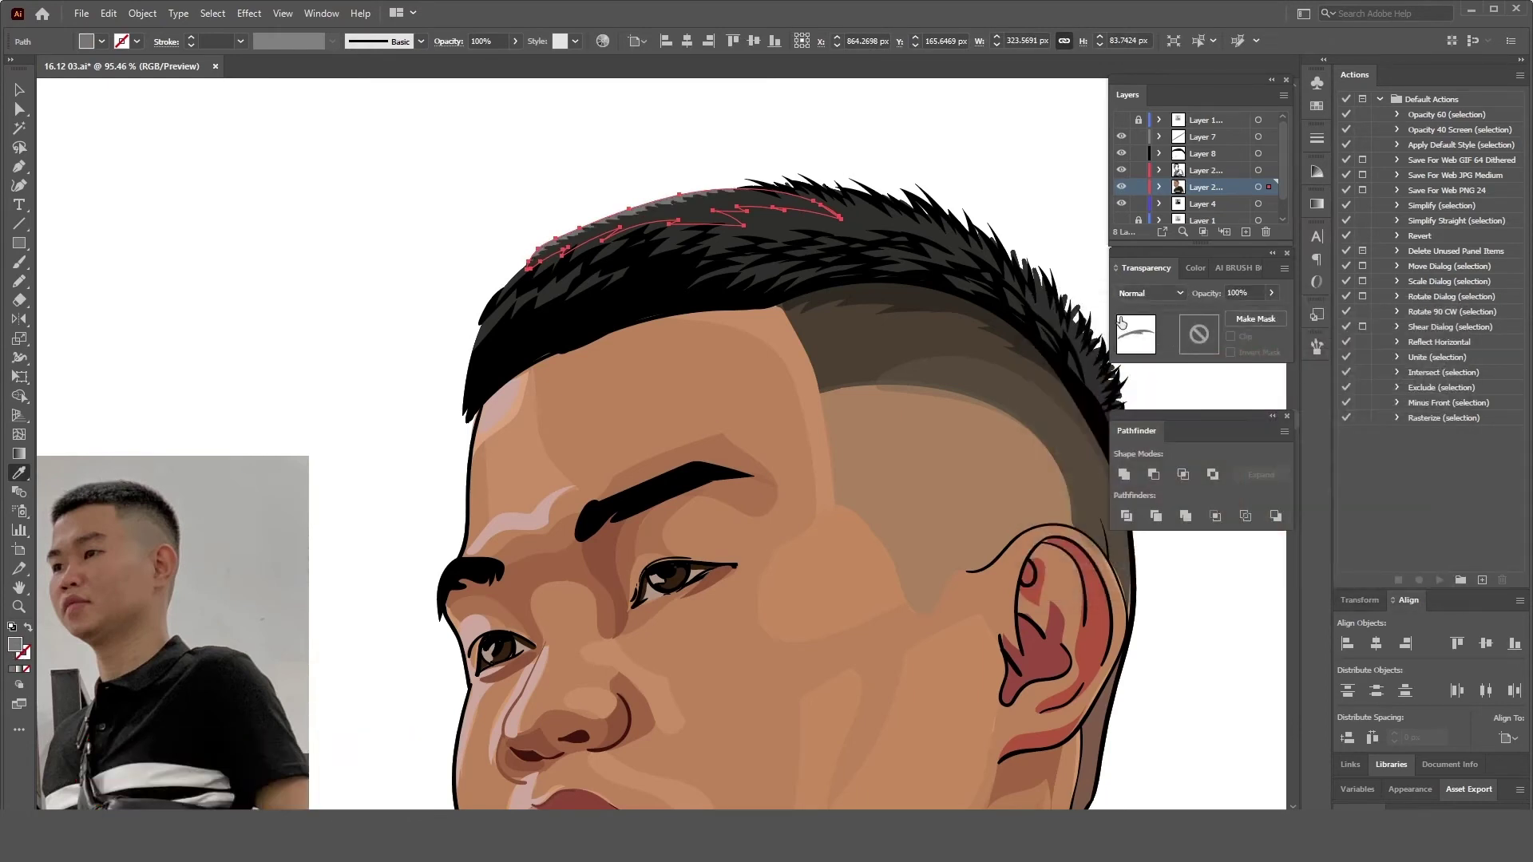
left_click(1198, 153)
key("ctrl+shift+a")
- Select the grey hair highlight and remove an unwanted region with the Shape Builder
scroll(830, 153, "up", 1)
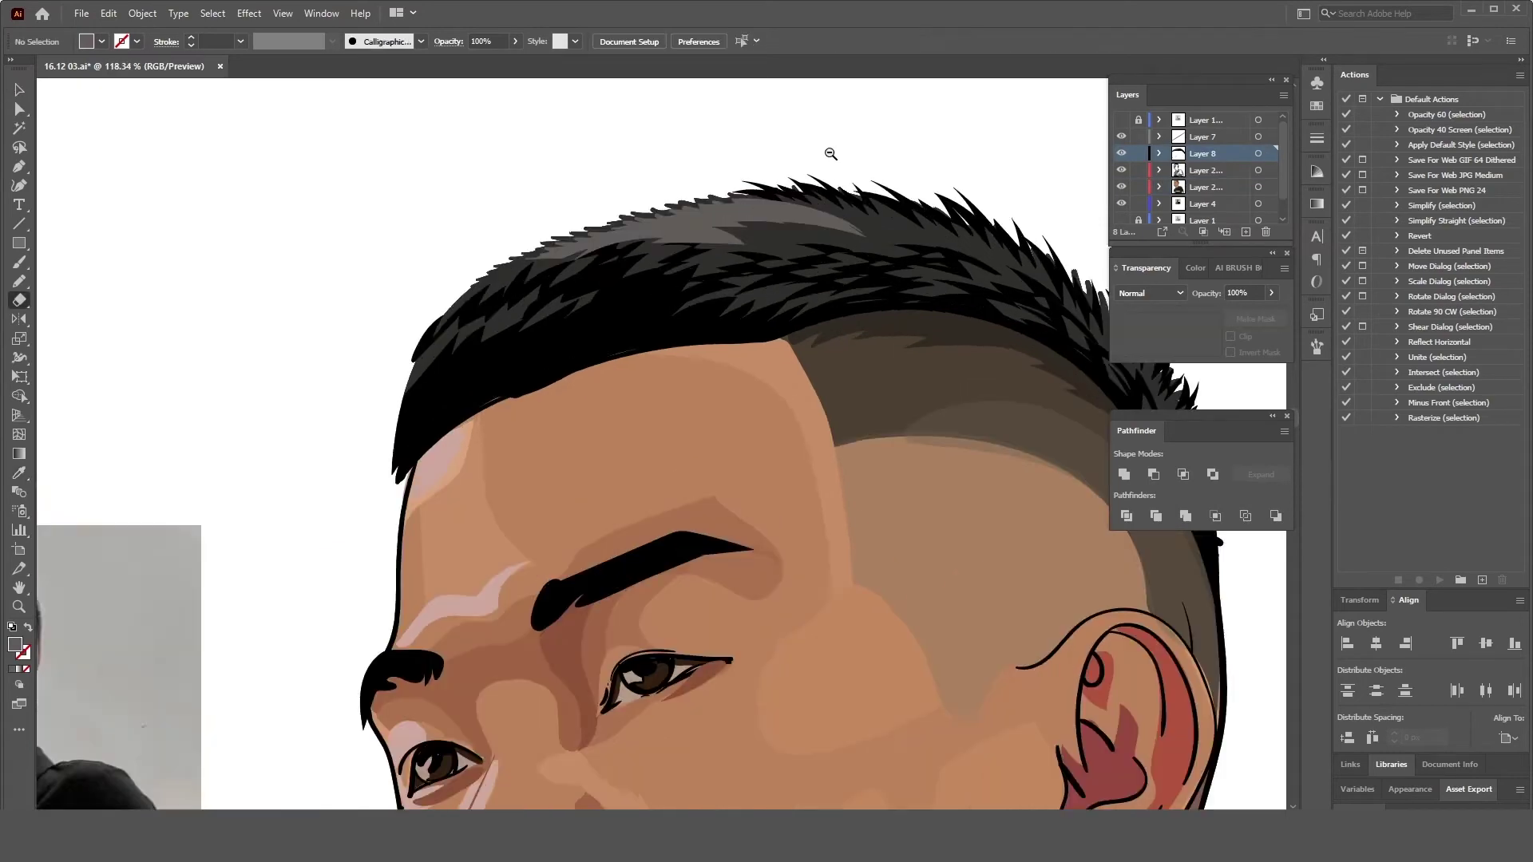
scroll(615, 160, "down", 5)
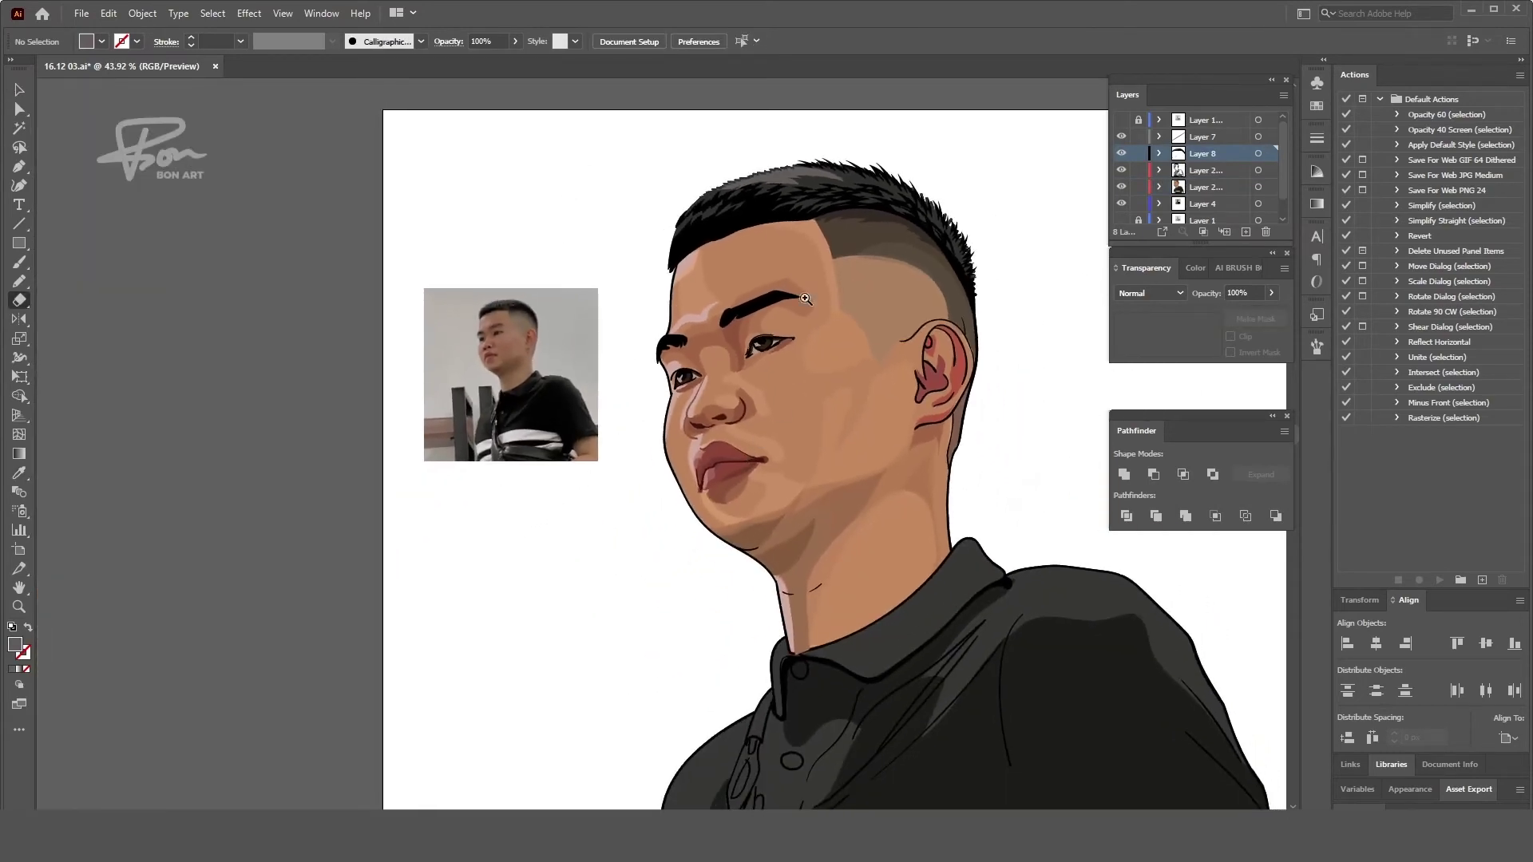
scroll(805, 298, "up", 2)
scroll(805, 298, "up", 1)
scroll(800, 381, "up", 2)
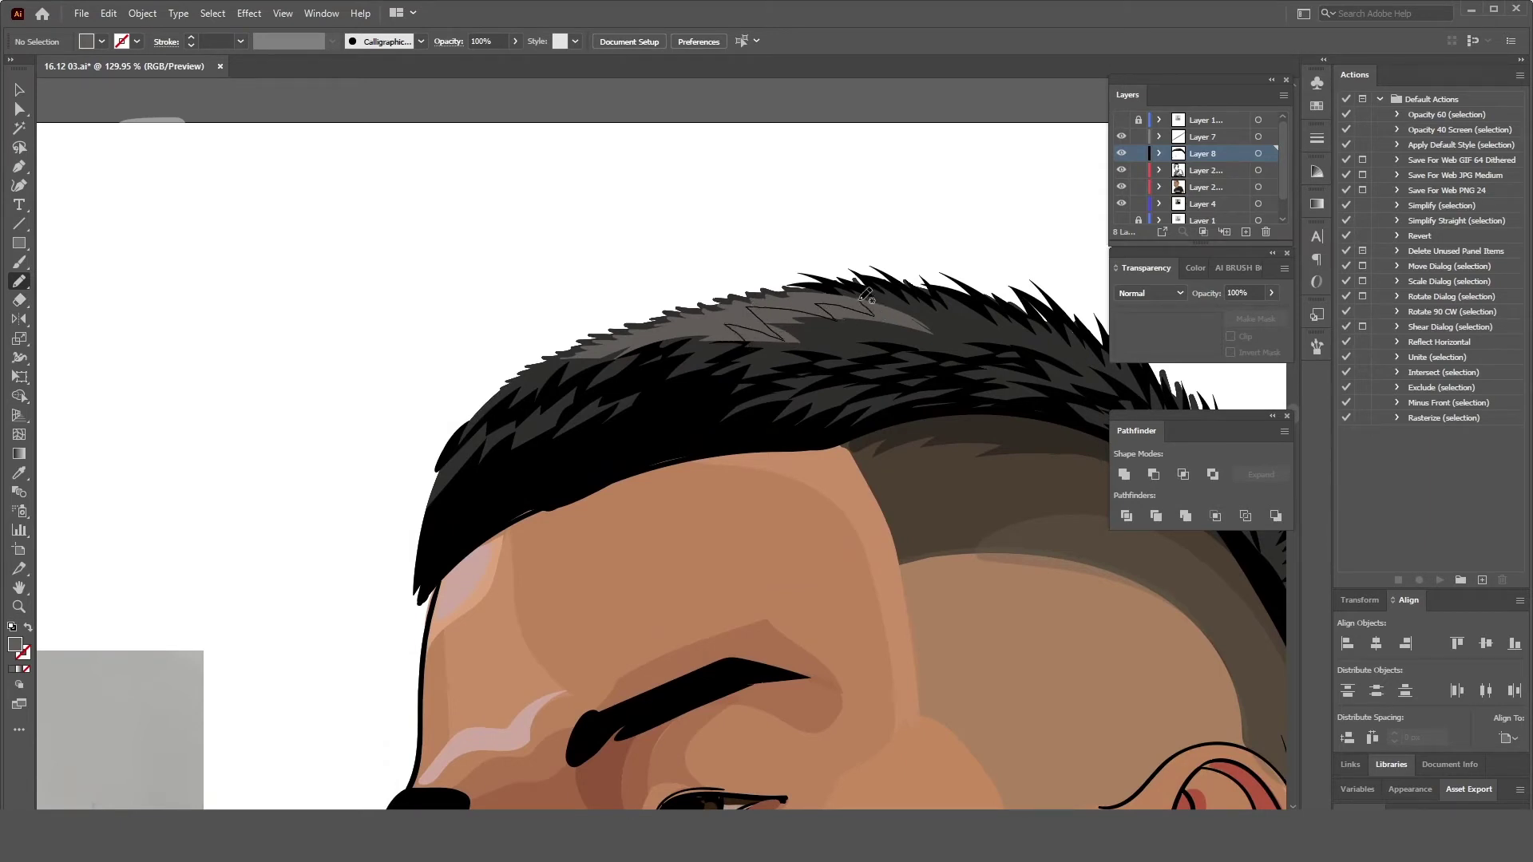
left_click(746, 345, "ctrl")
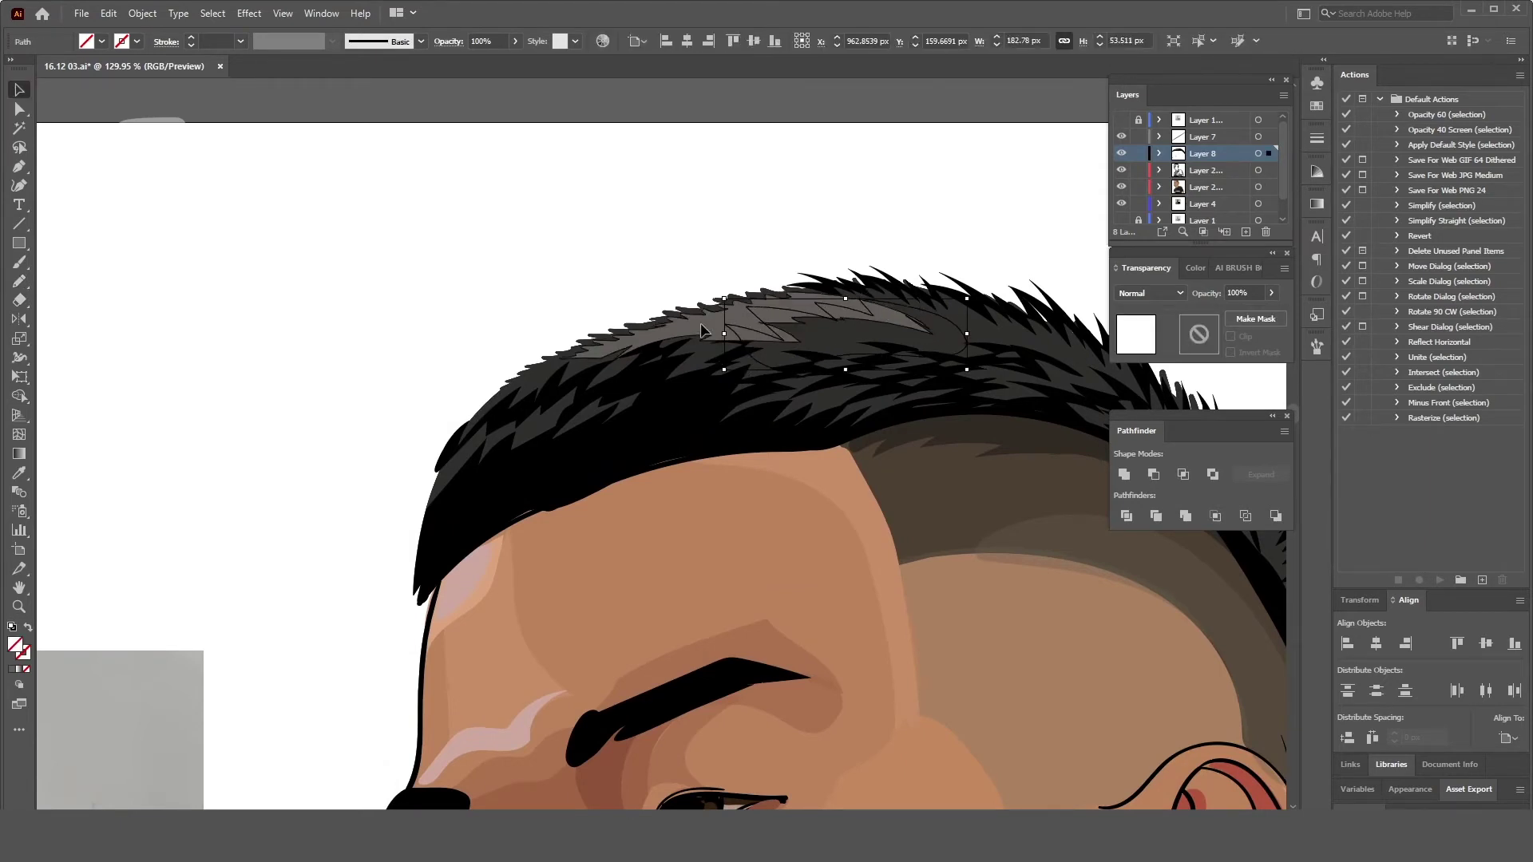
key("shift+m")
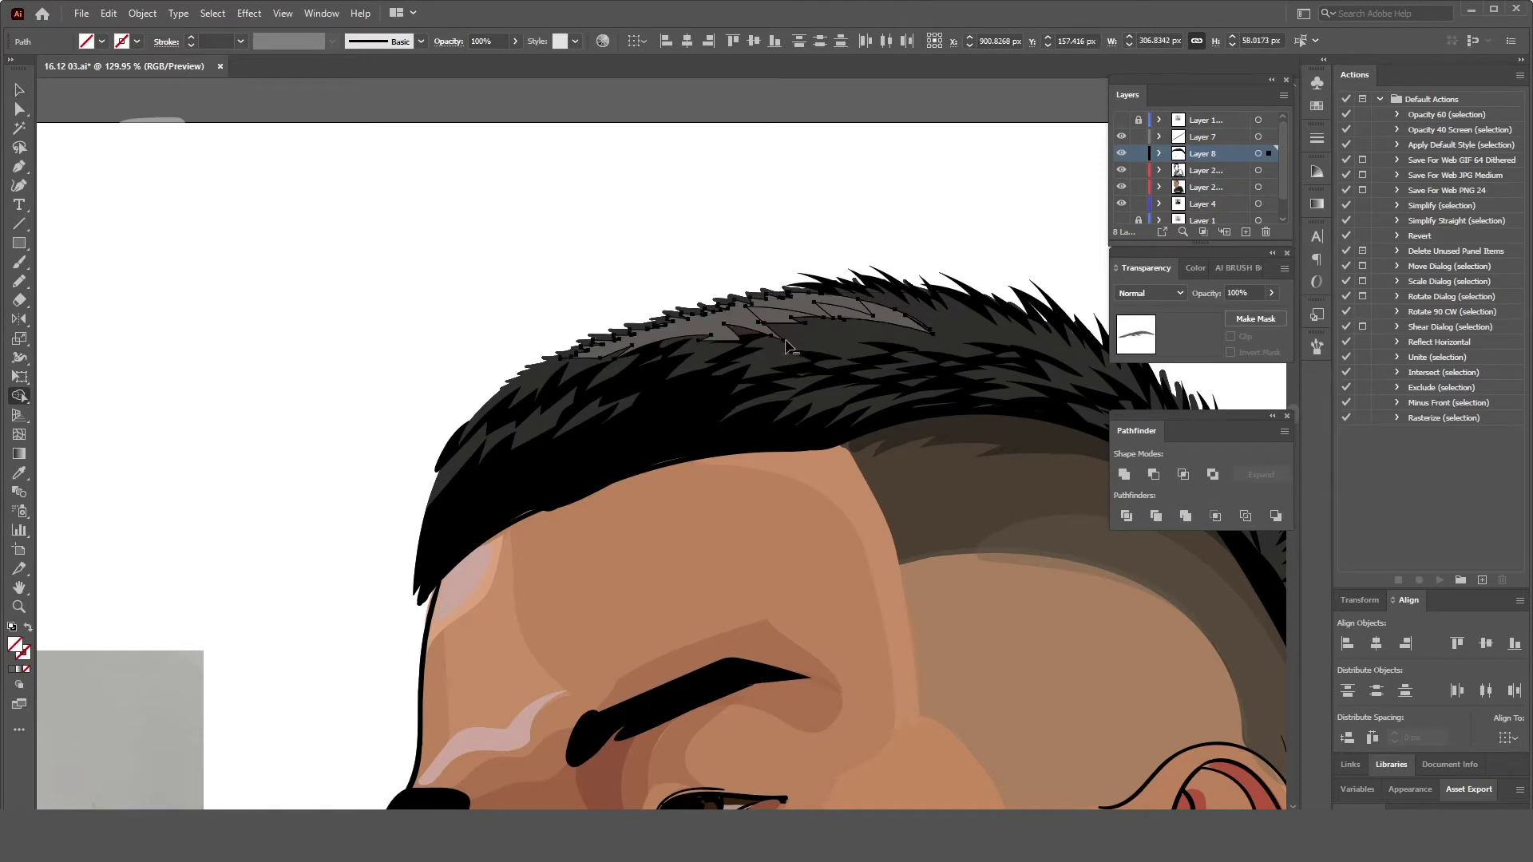
left_click(844, 319, "alt")
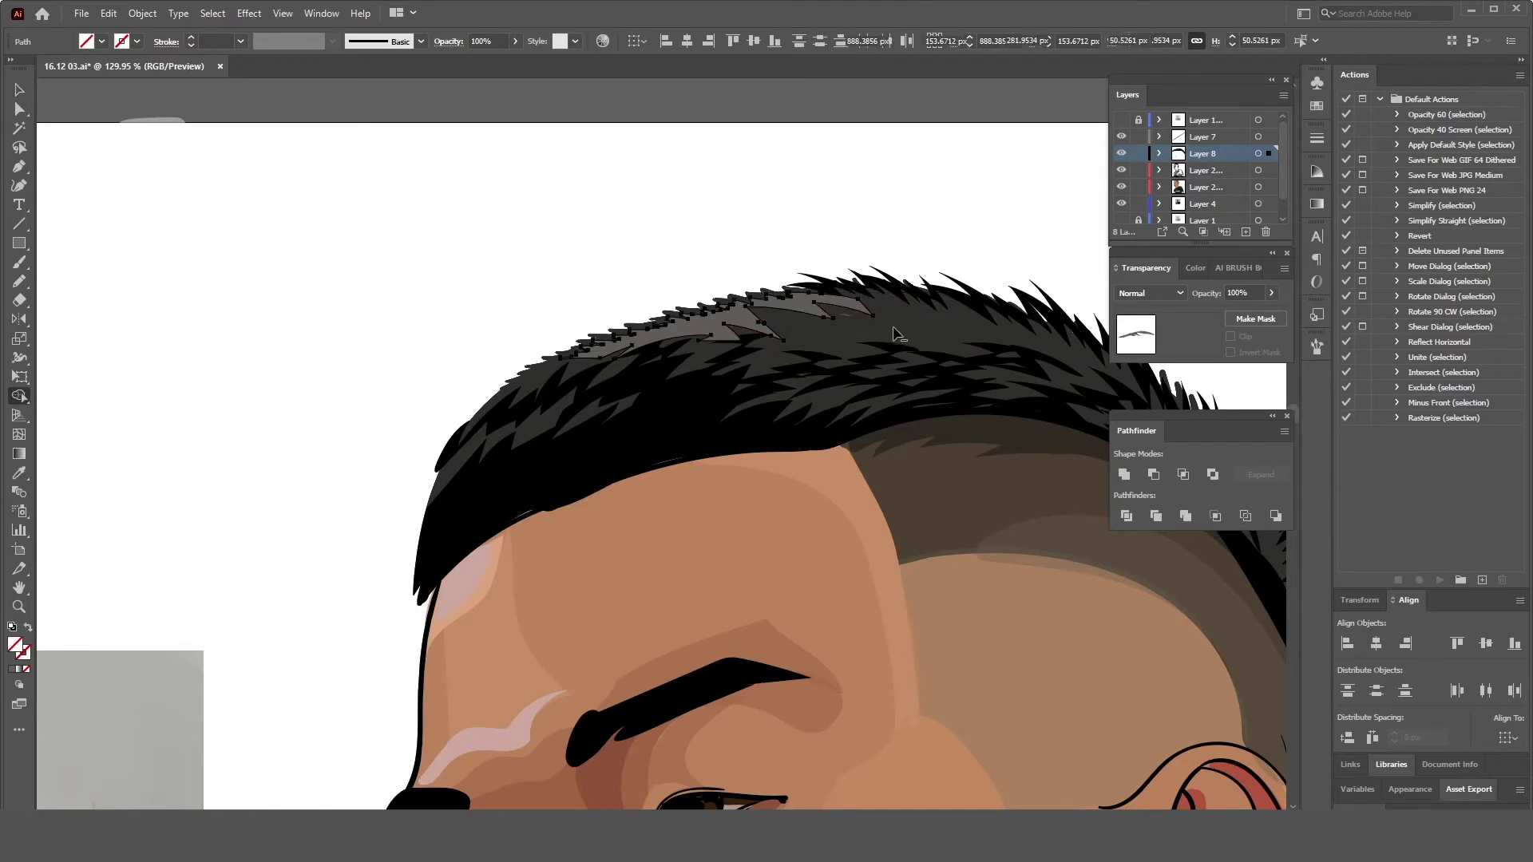
left_click(847, 322, "ctrl")
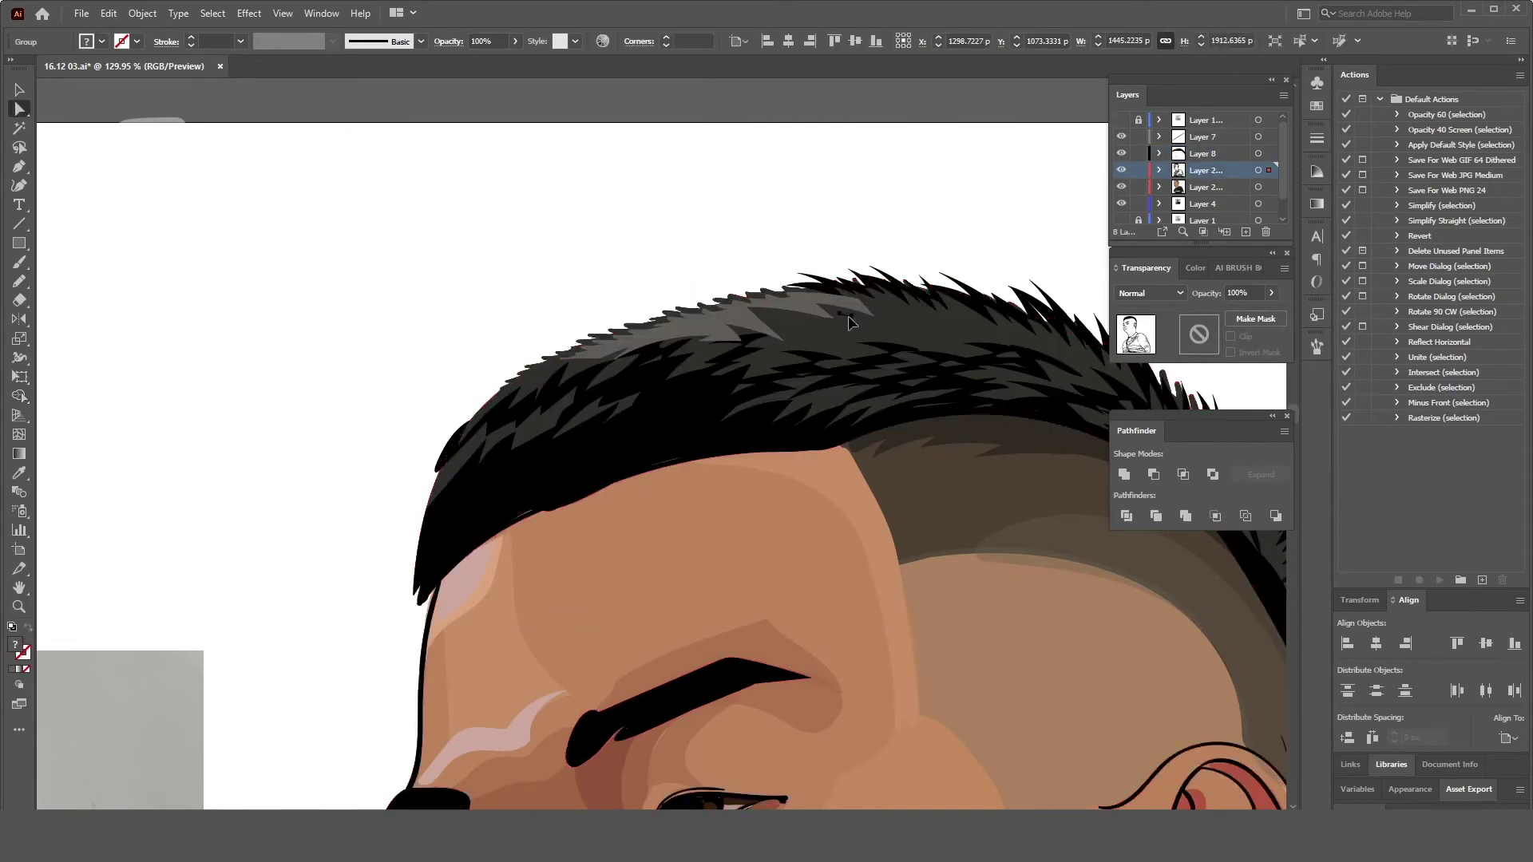
left_click(848, 319, "ctrl")
- Finish trimming the grey highlight to fit the hair strands and deselect it
scroll(871, 291, "down", 2)
key("v")
key("shift+m")
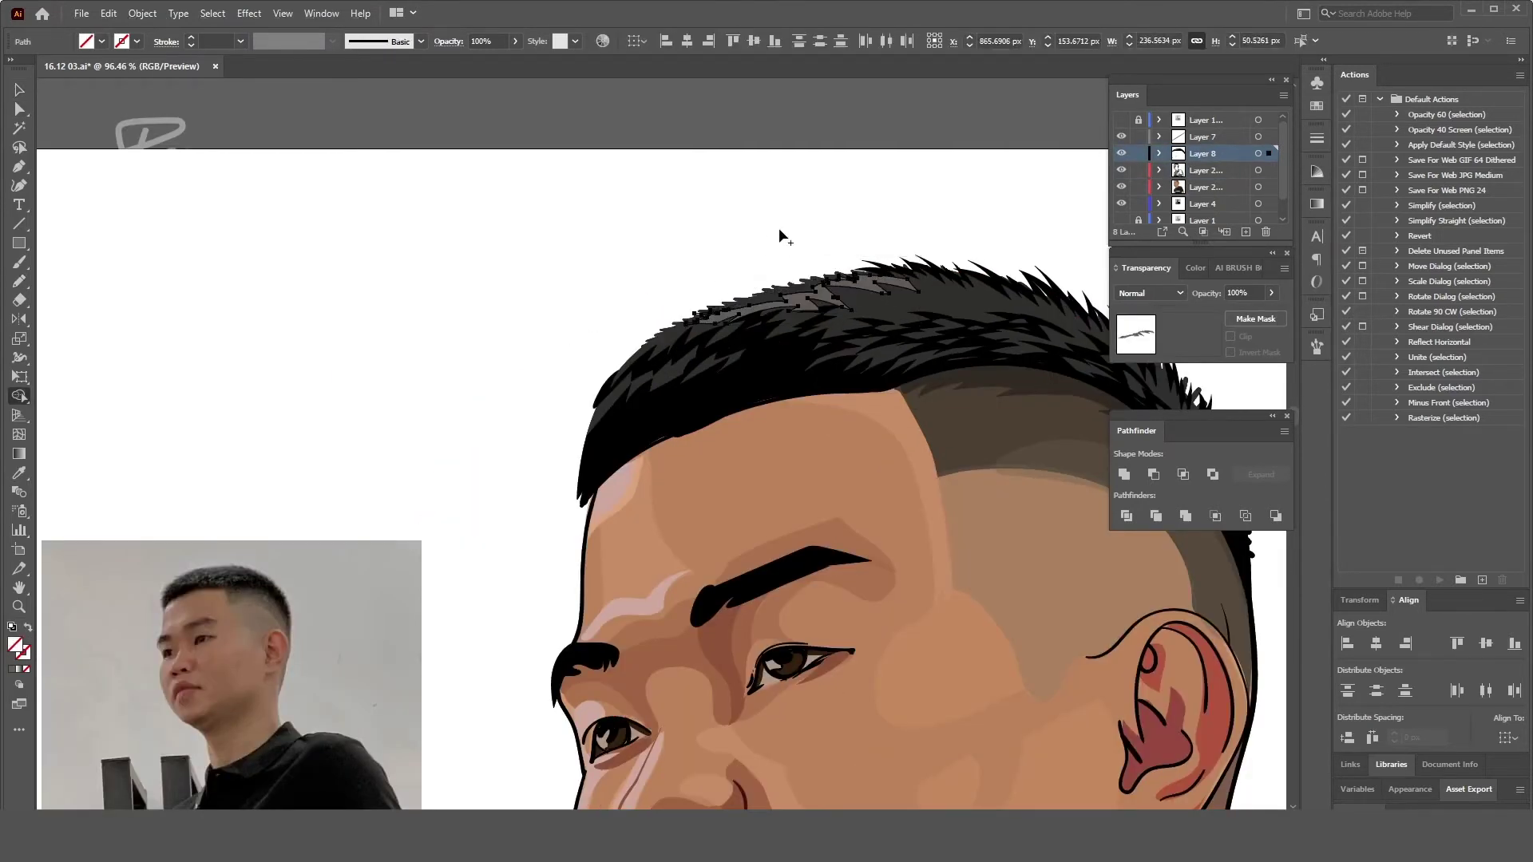
key("a")
scroll(822, 289, "up", 1)
scroll(822, 289, "up", 1)
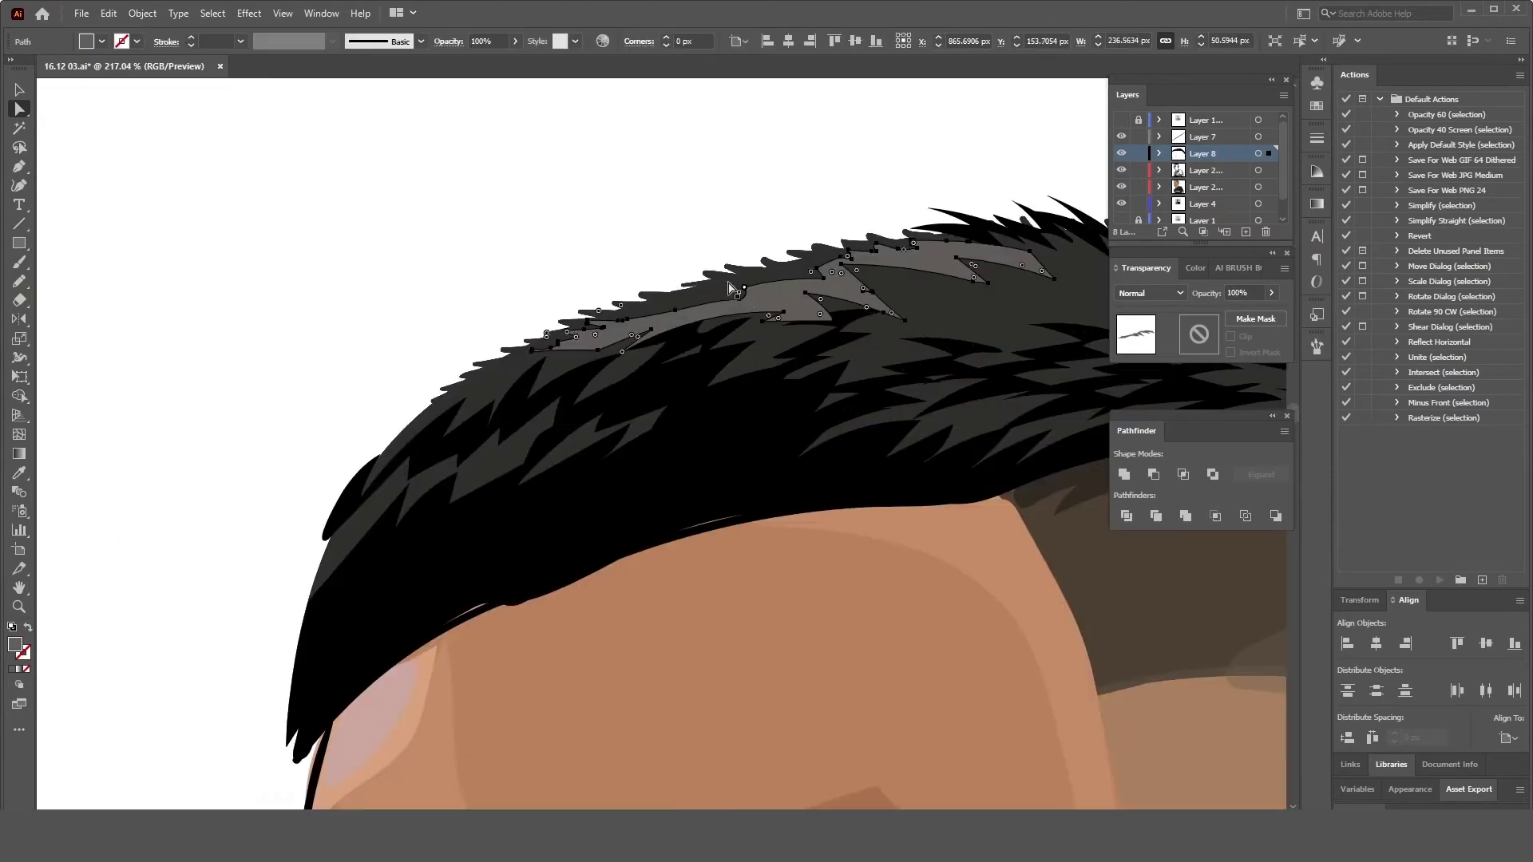
key("ctrl+shift+a")
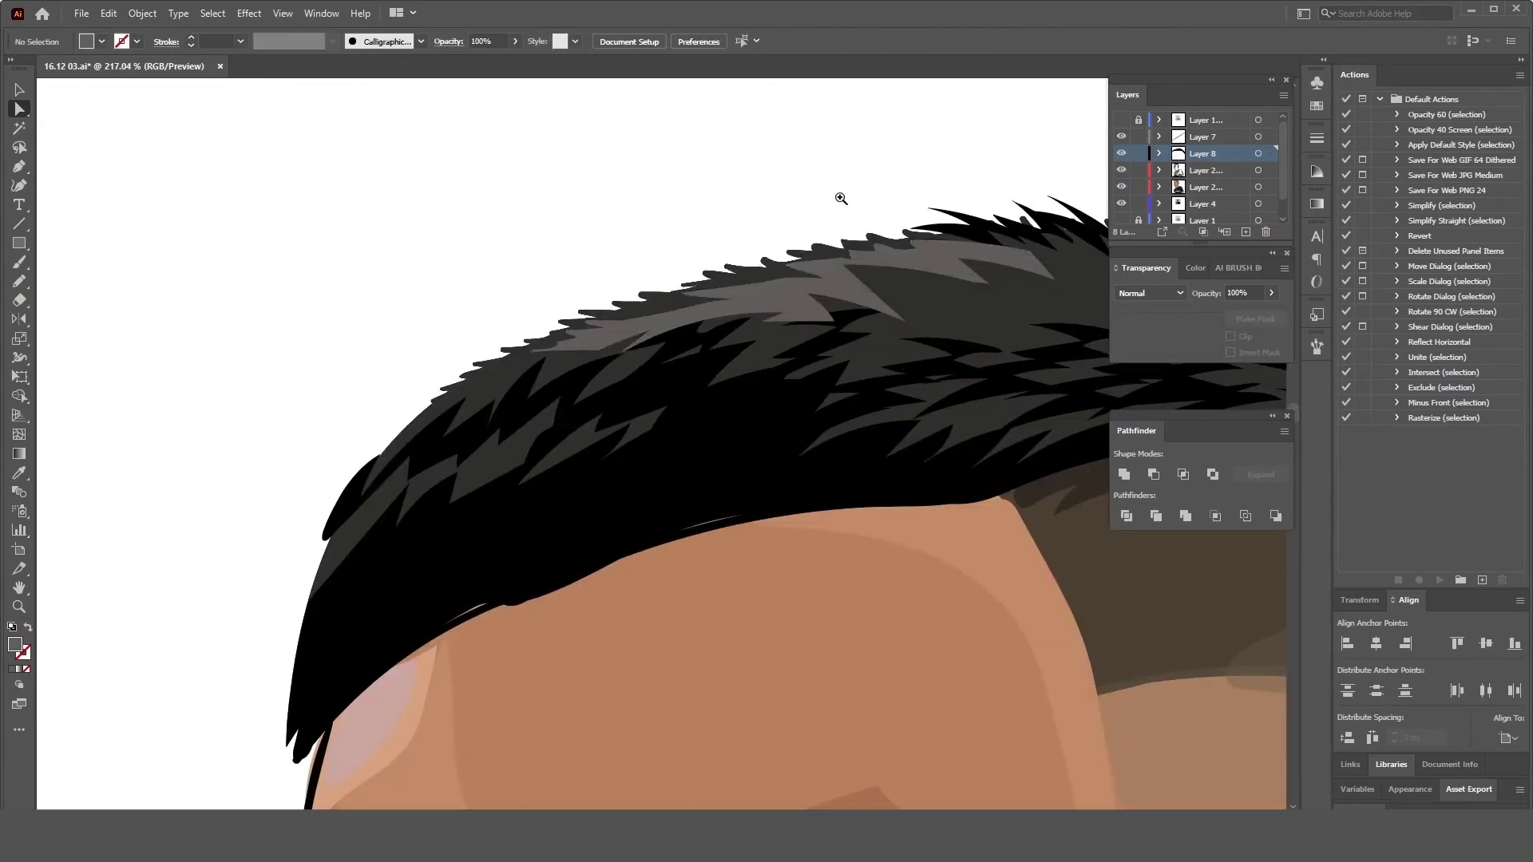
scroll(841, 198, "down", 5)
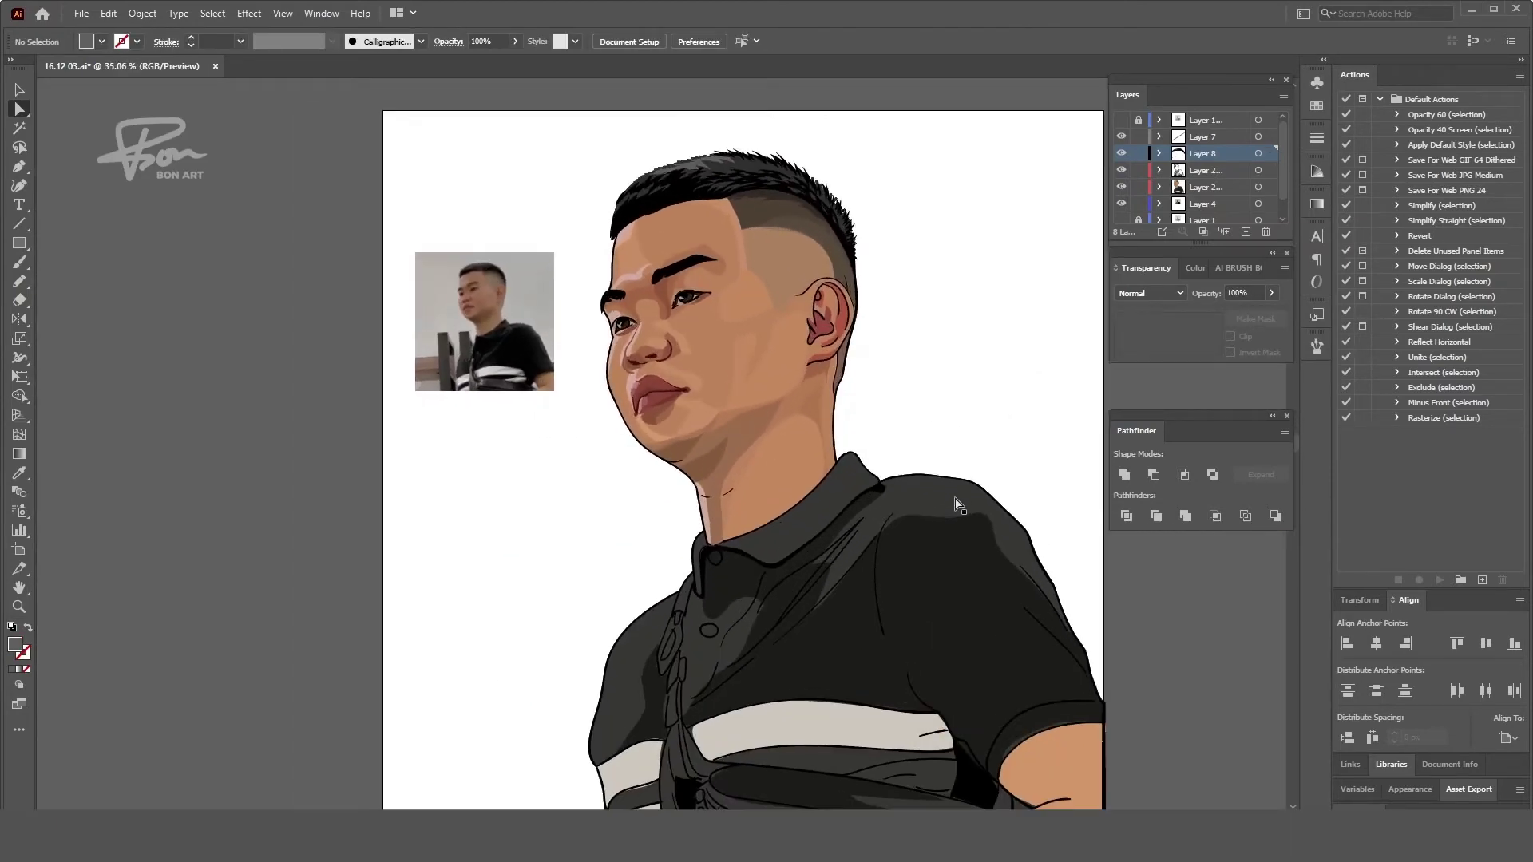
- Draw a dark line between the lips with the Pencil
scroll(674, 399, "up", 3)
scroll(728, 489, "up", 1)
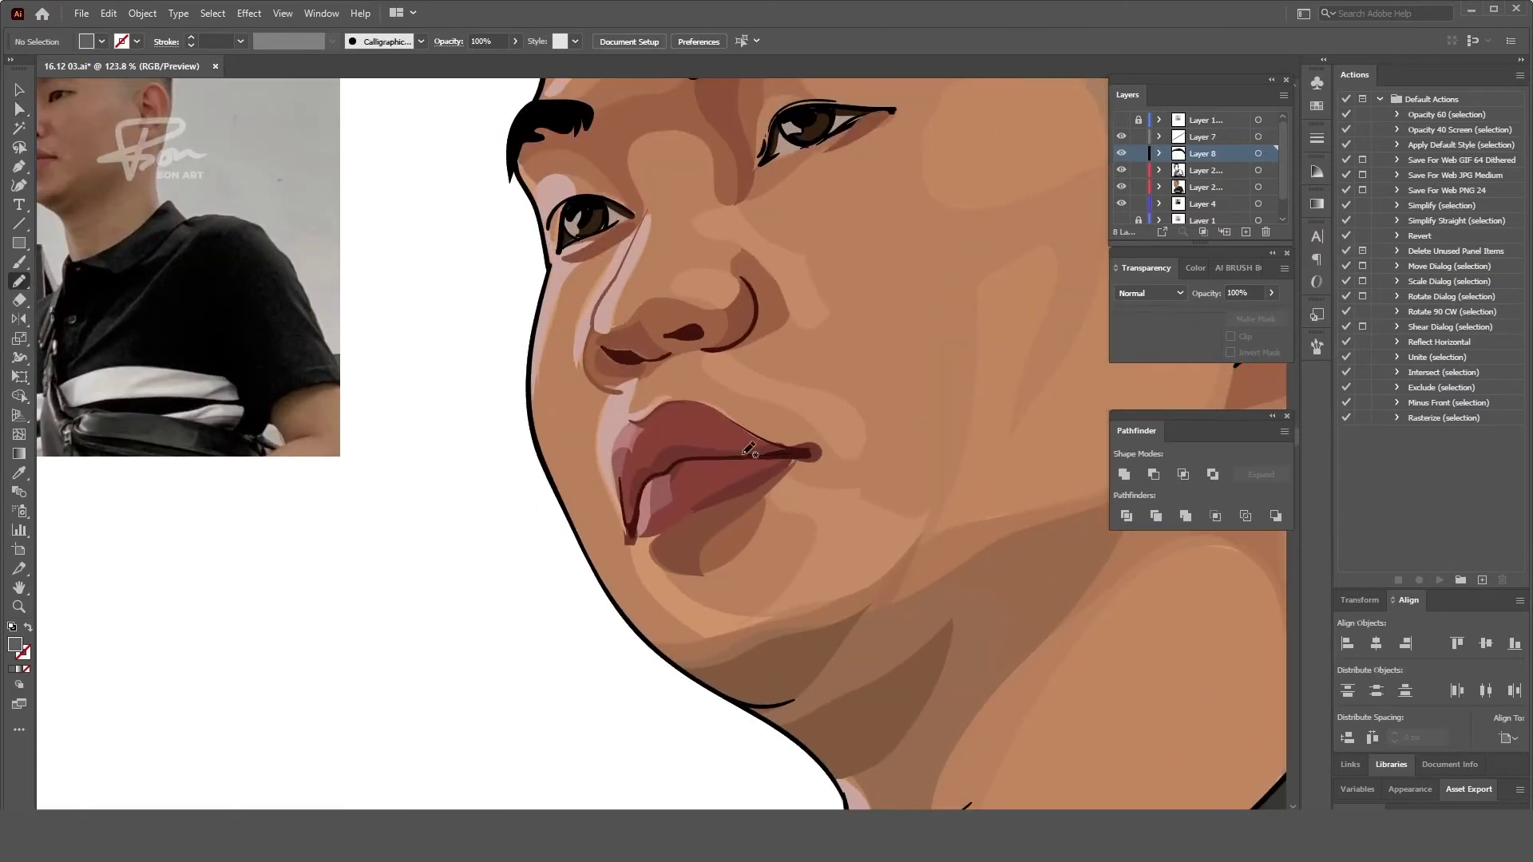
left_click_drag(684, 458, 811, 447)
key("a")
scroll(308, 640, "down", 3)
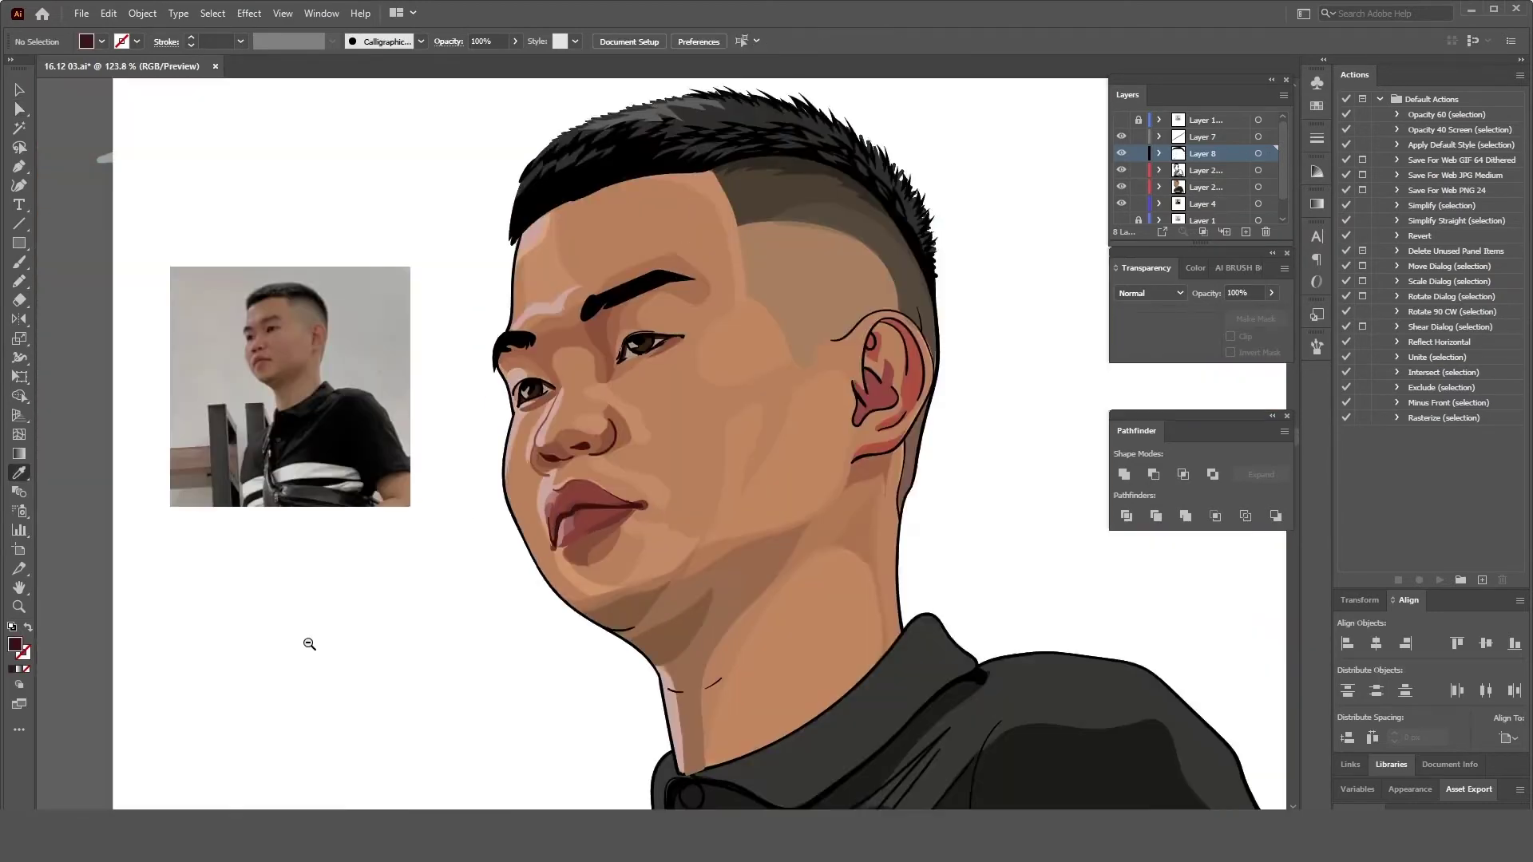
scroll(495, 479, "up", 4)
left_click(496, 479)
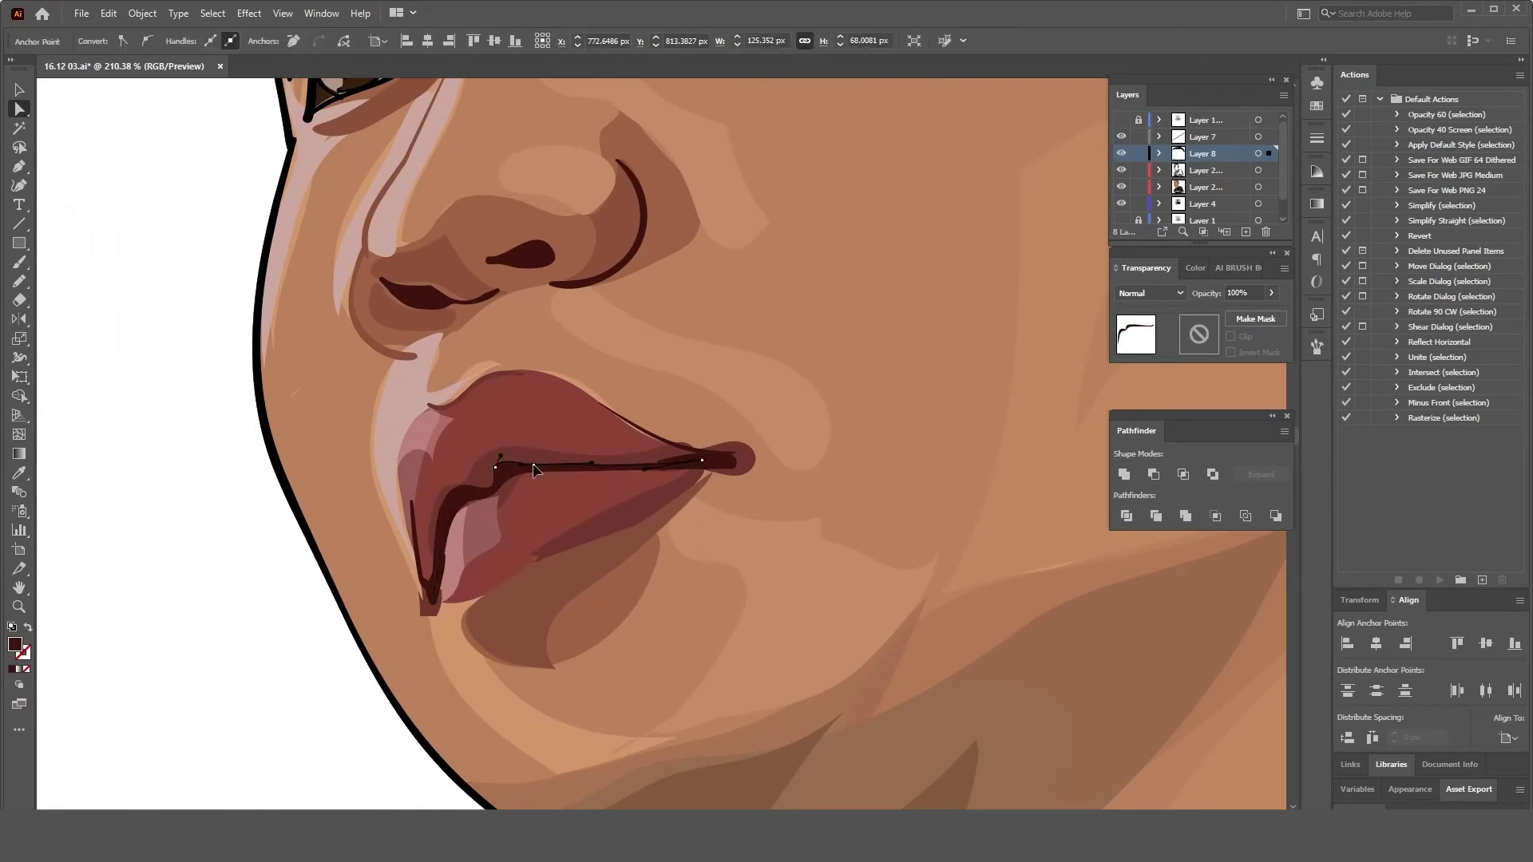
key("ctrl+shift+a")
- Redraw the left corner of the lip line
scroll(280, 601, "down", 3)
scroll(400, 566, "up", 5)
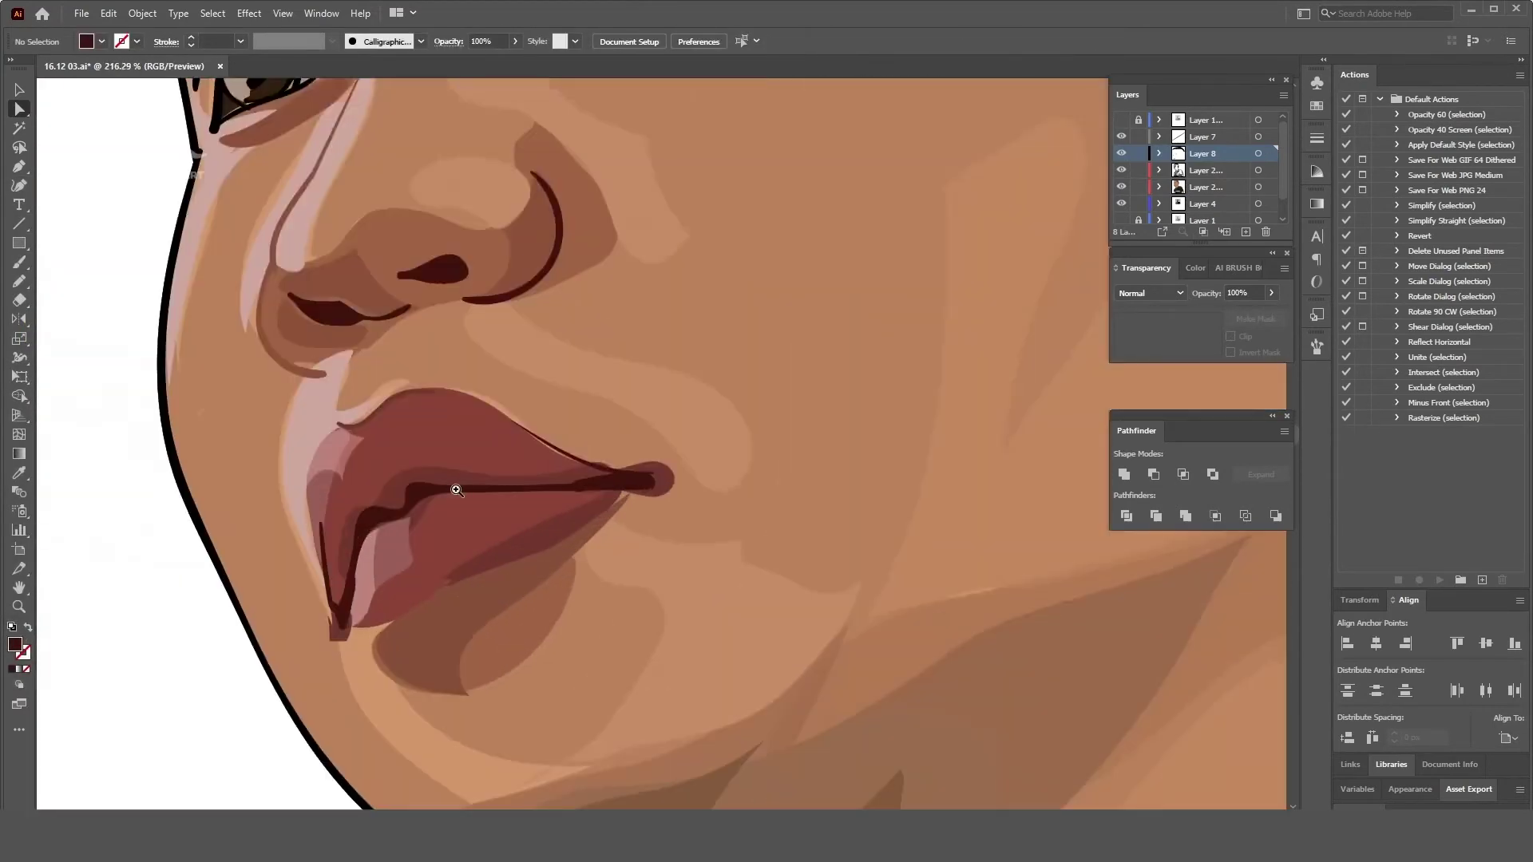
left_click(397, 502)
left_click_drag(396, 501, 340, 543)
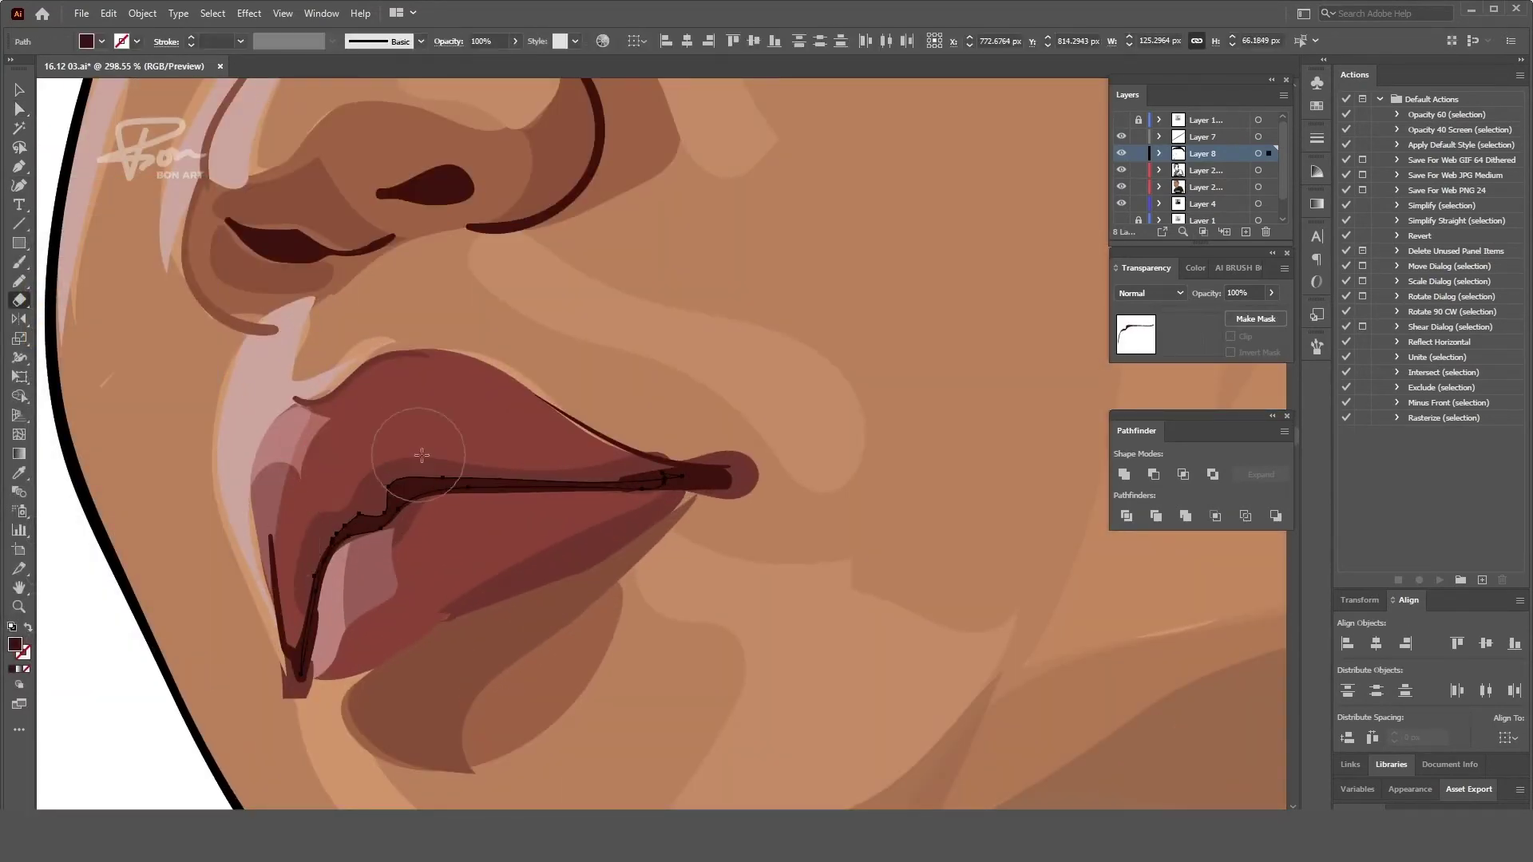
key("n")
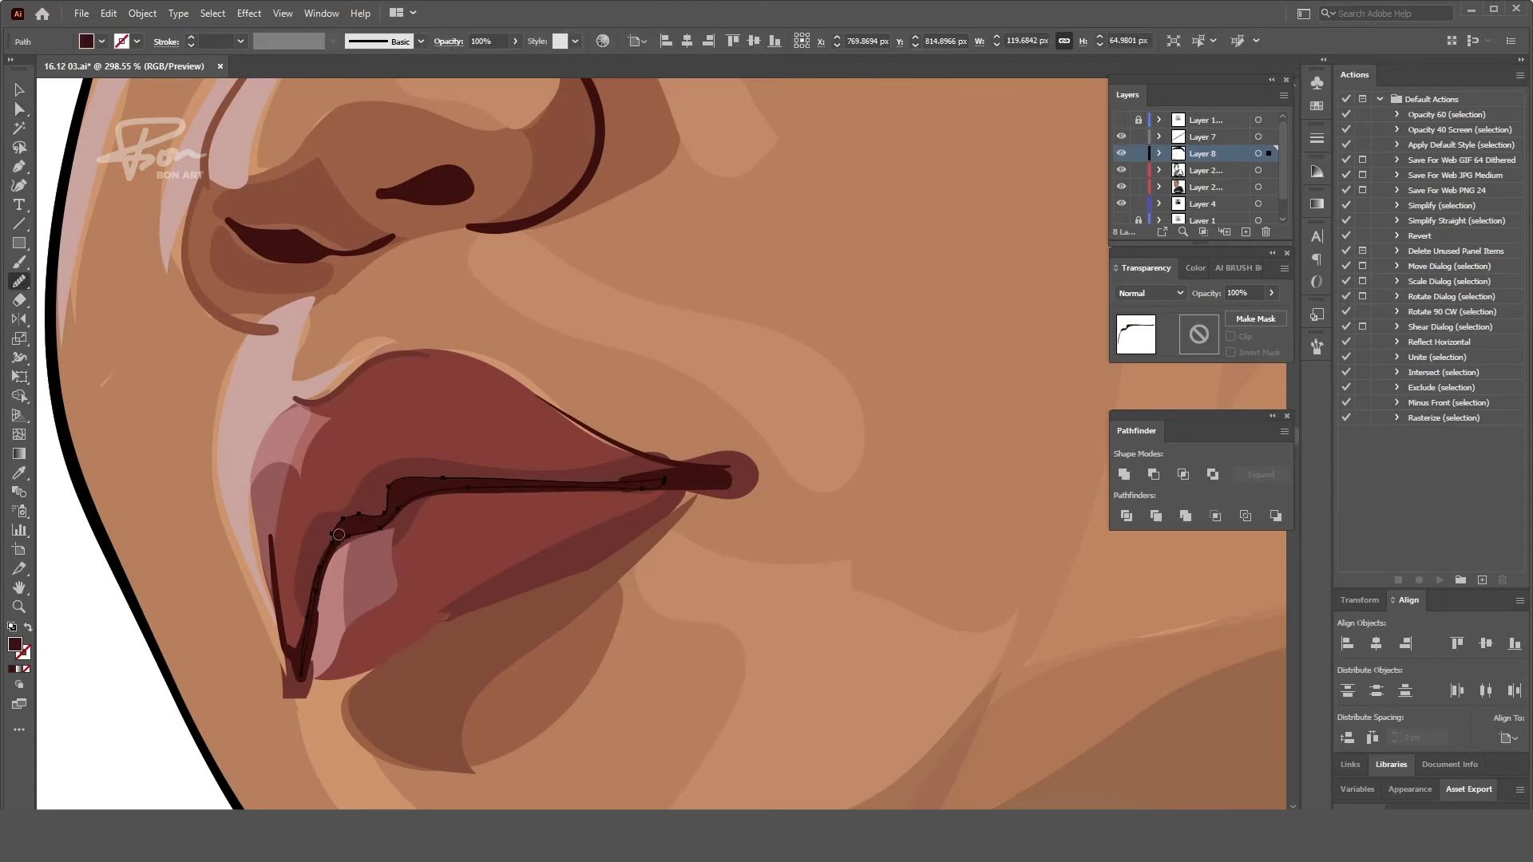
scroll(185, 654, "down", 3)
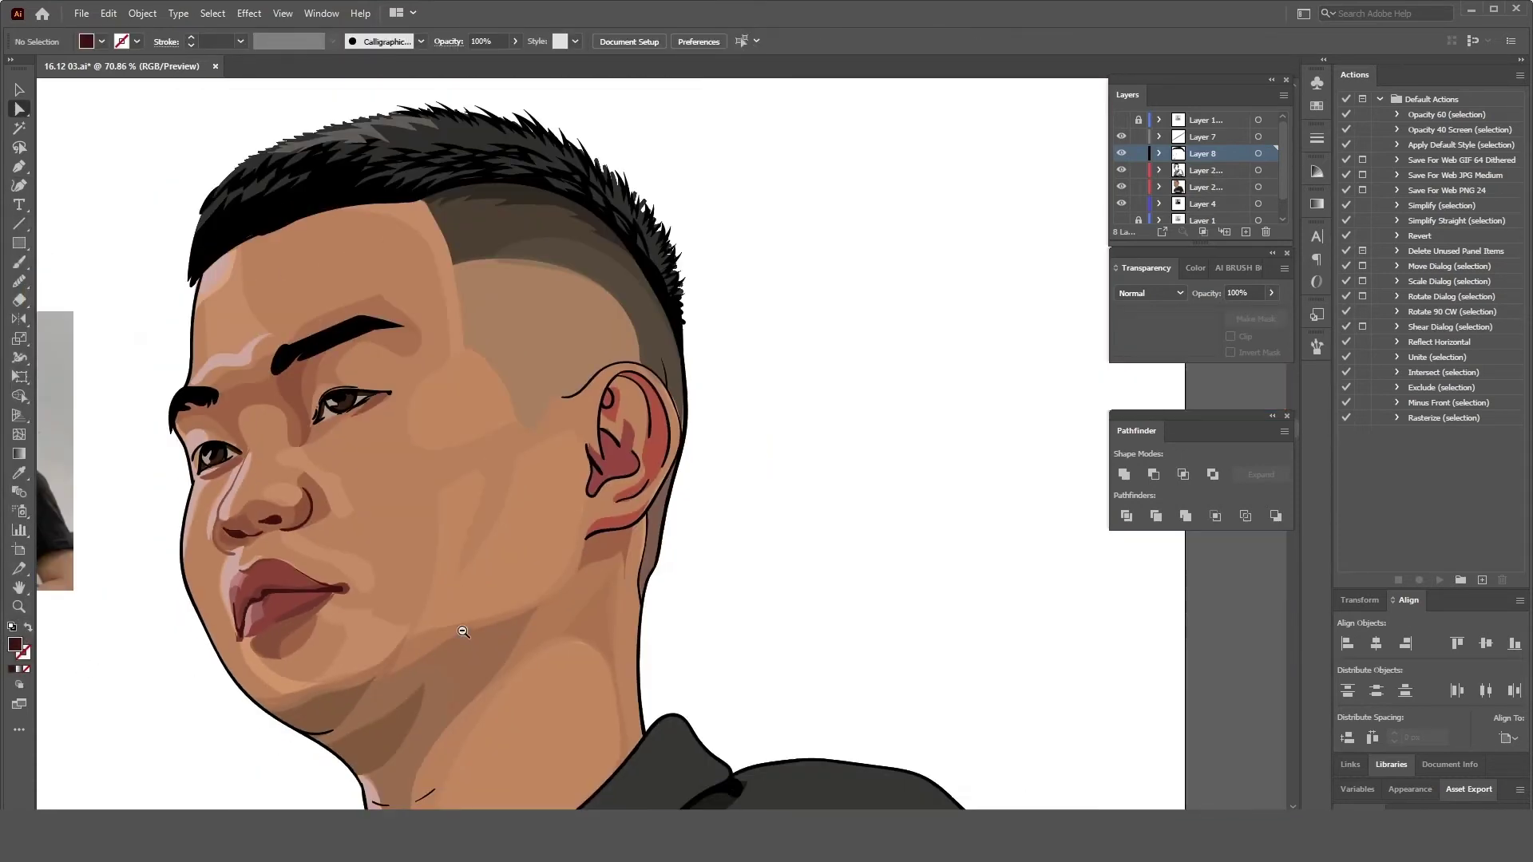
scroll(186, 654, "up", 3)
- Erase the rough part of the lip line with the Eraser and zoom out
key("shift+e")
key("ctrl+shift+a")
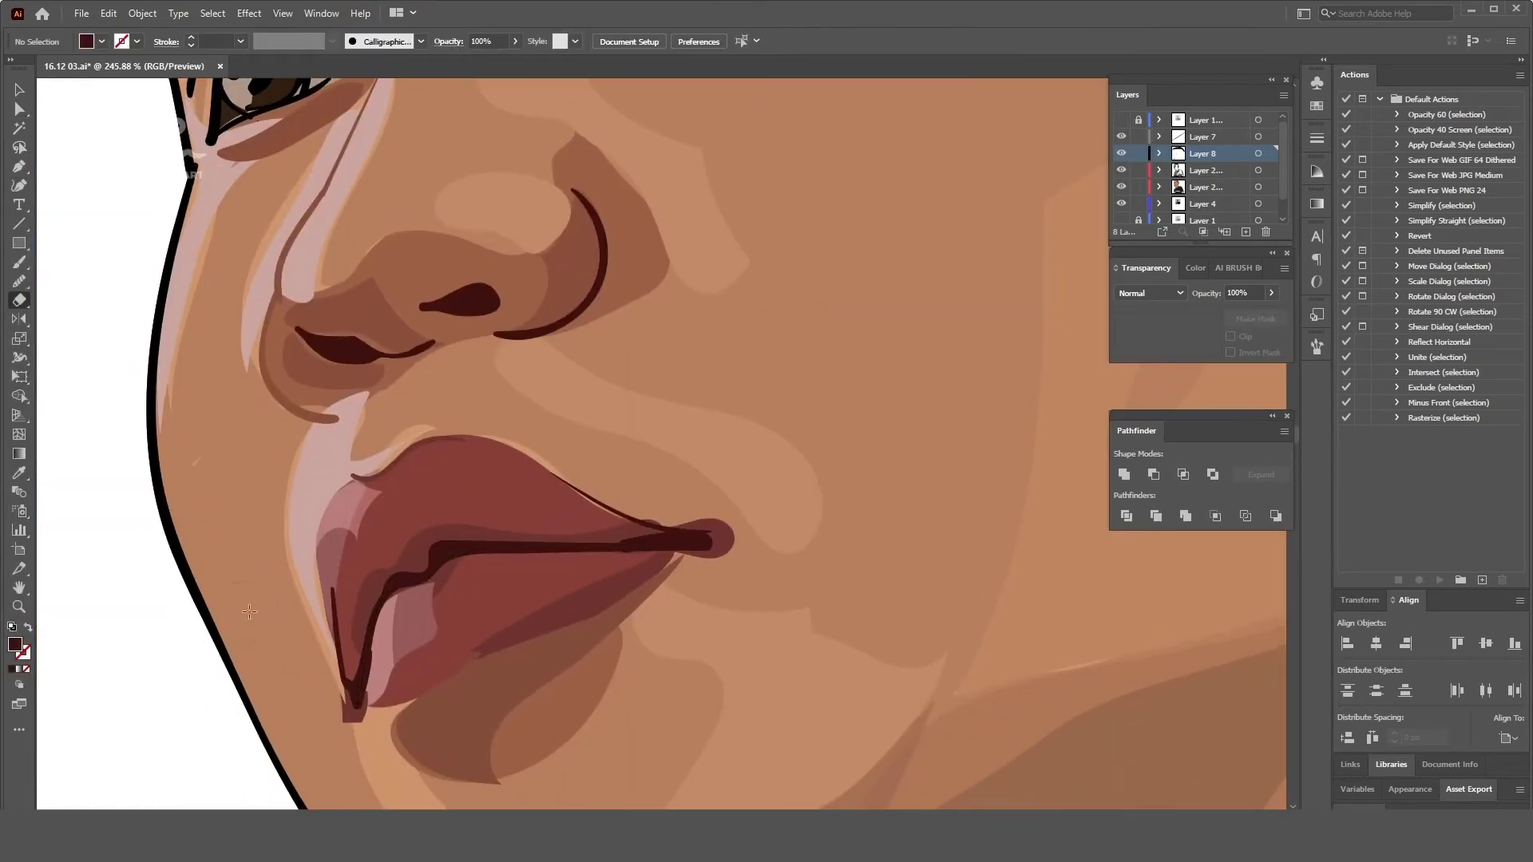
left_click_drag(446, 553, 650, 530)
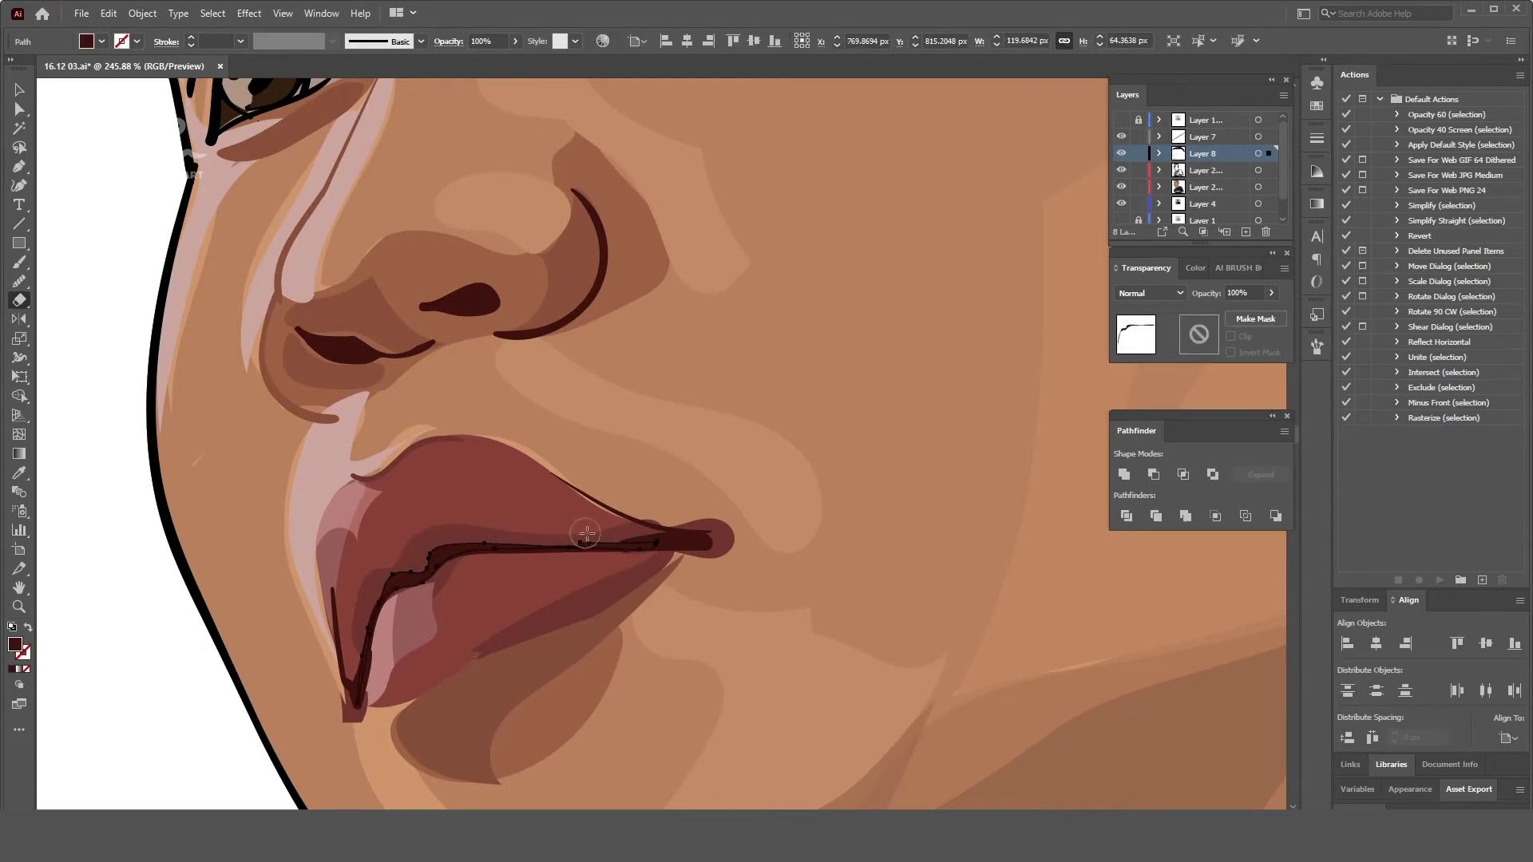
scroll(150, 653, "down", 3)
scroll(623, 456, "down", 3)
scroll(799, 519, "down", 1)
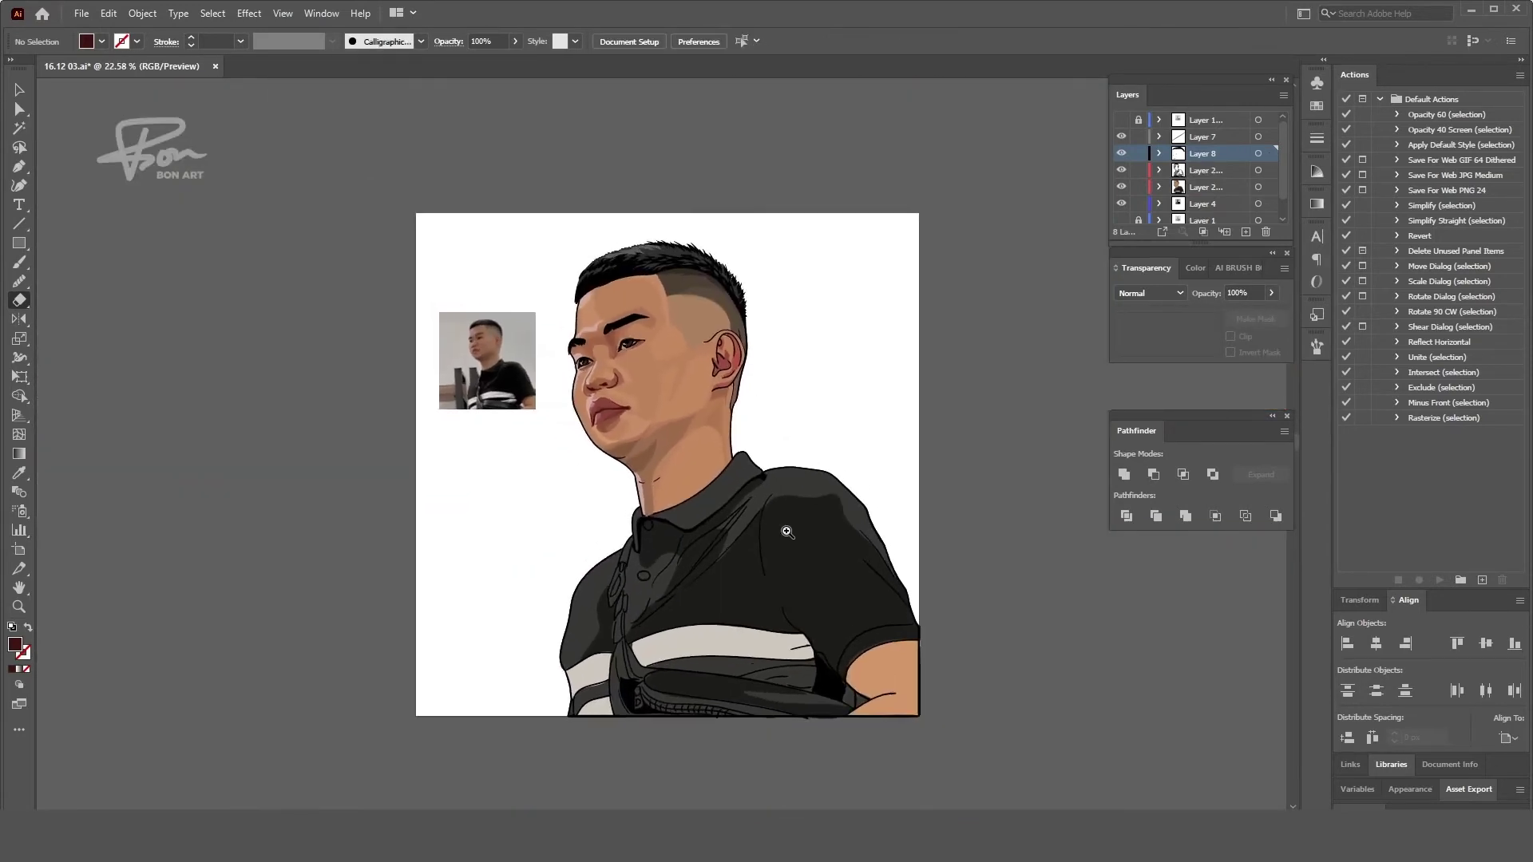
scroll(829, 534, "down", 1)
- Delete the selected anchors on the neck line
scroll(830, 534, "up", 2)
key("a")
left_click(707, 503)
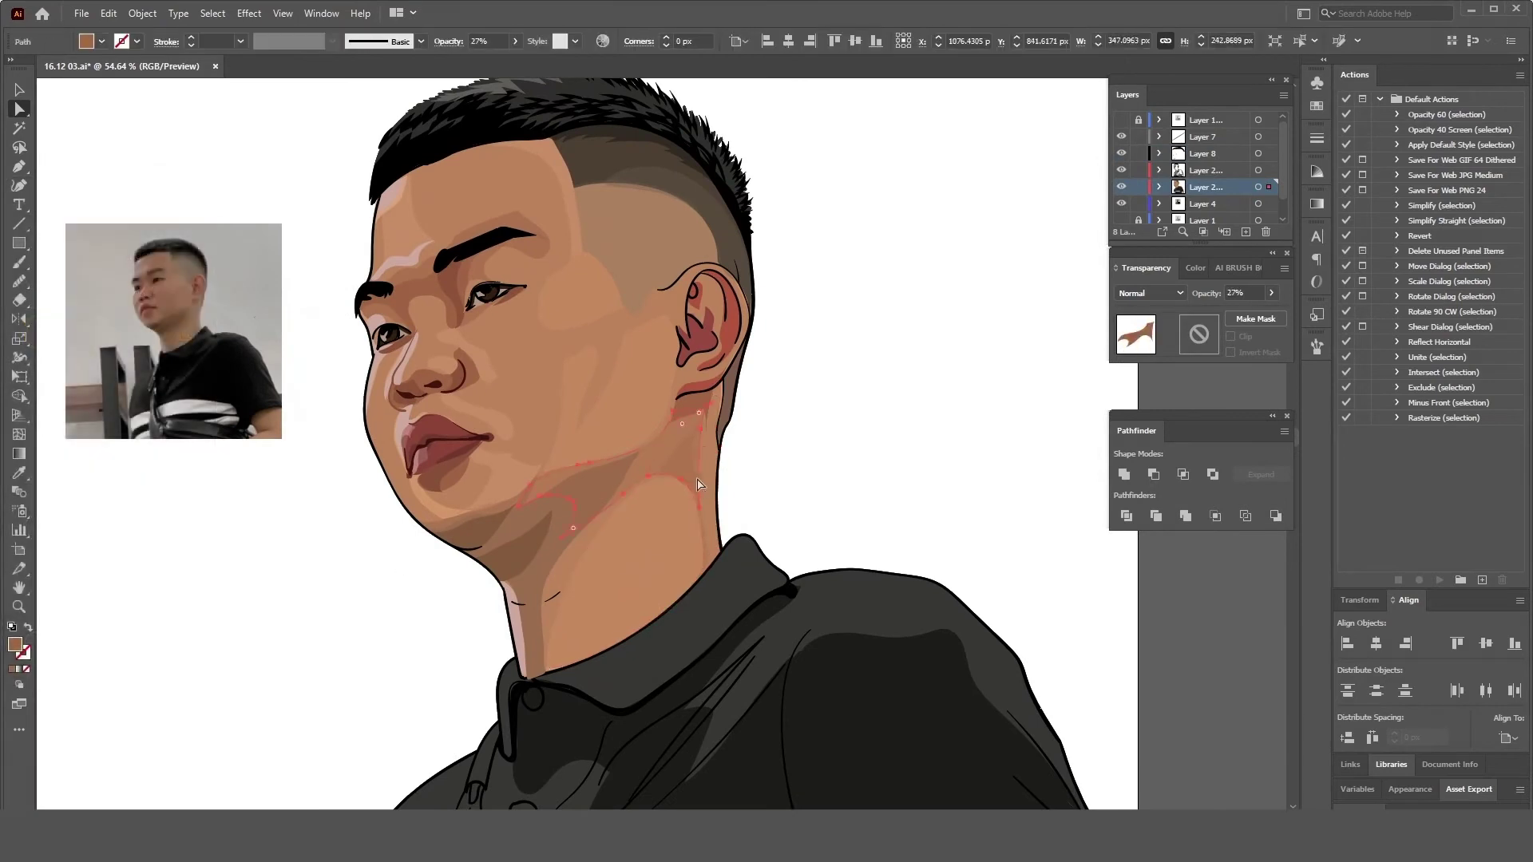
left_click(707, 503)
key("Delete")
scroll(822, 506, "down", 2)
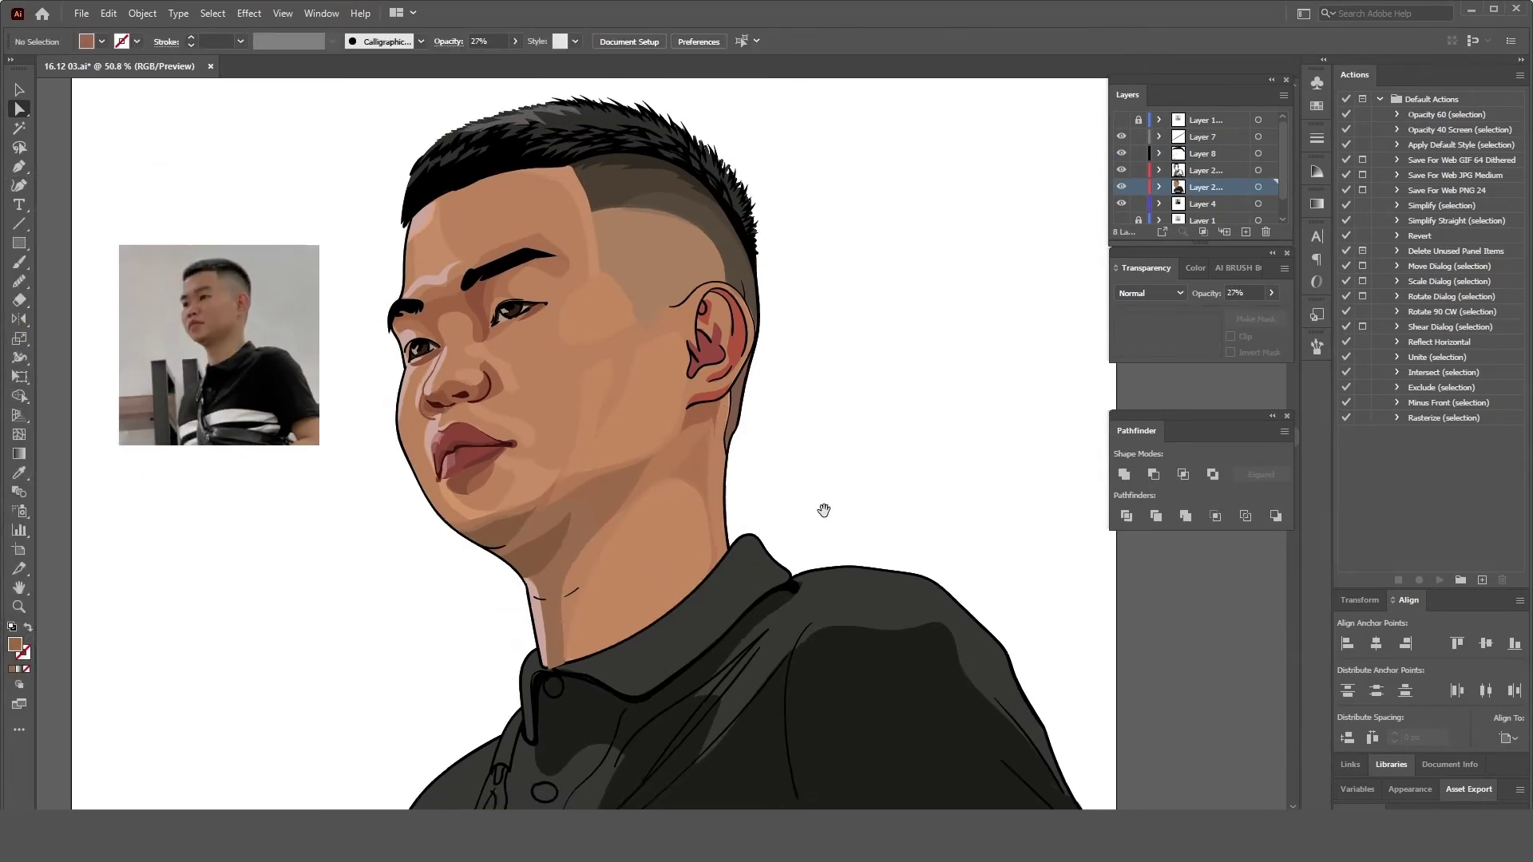
scroll(780, 401, "up", 2)
- Draw a shading shape inside the ear and fill it red
left_click_drag(685, 327, 687, 319)
key("i")
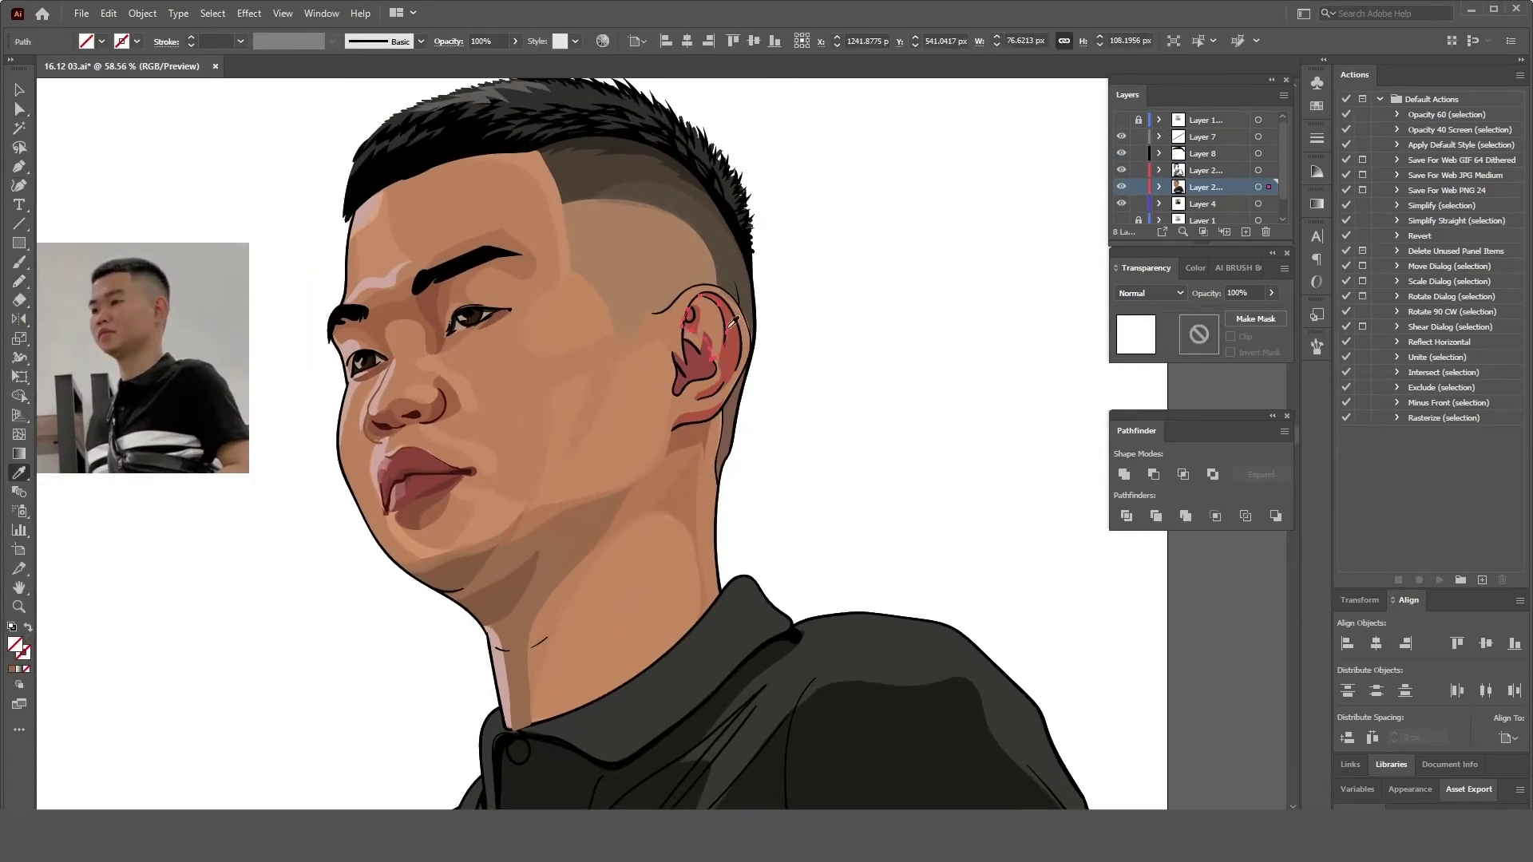
left_click(707, 340)
key("ctrl+shift+a")
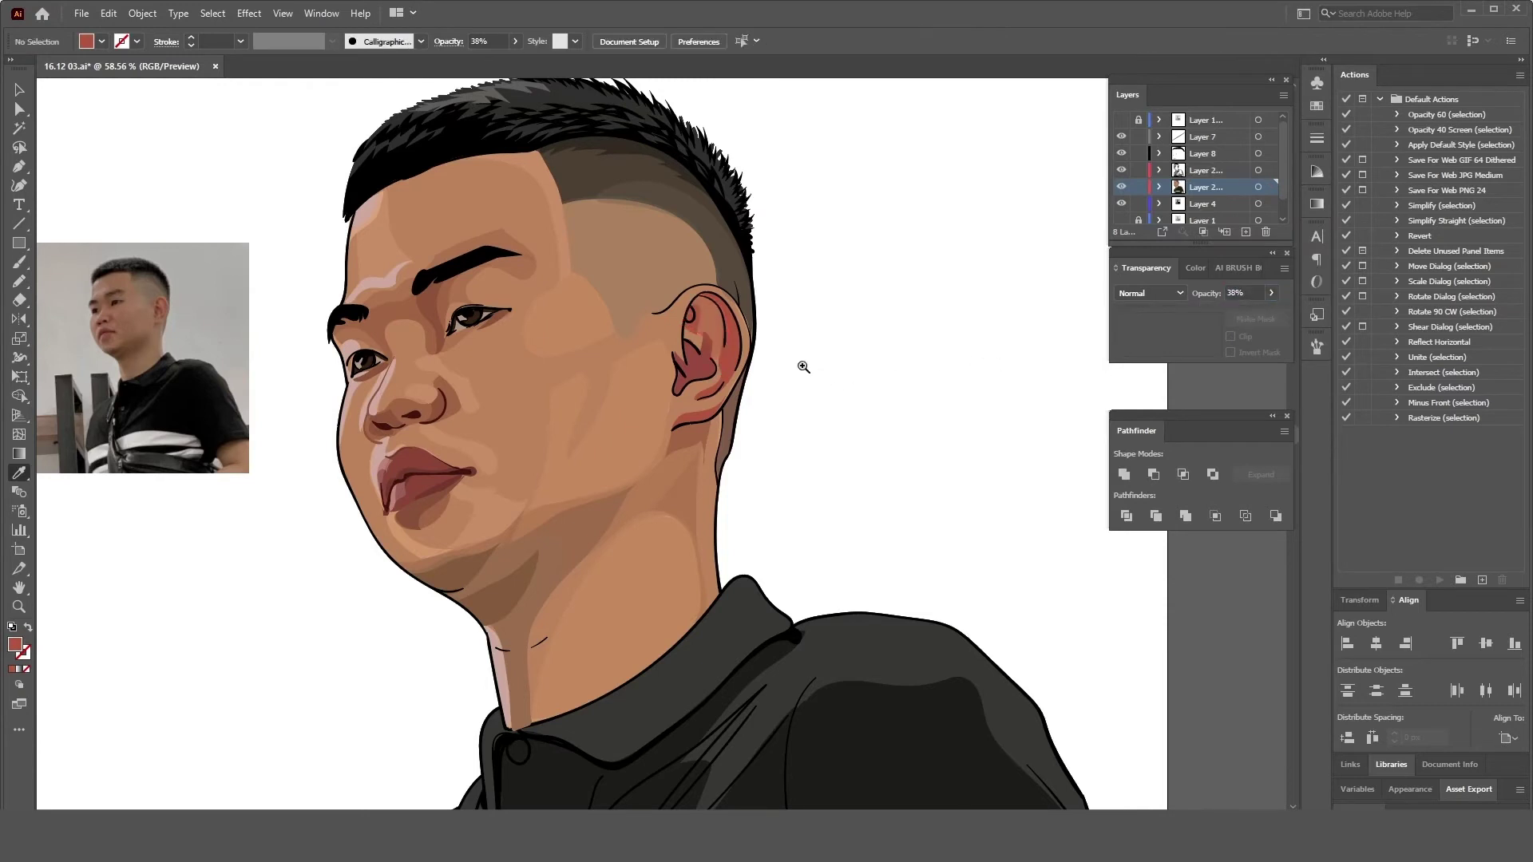
scroll(803, 365, "up", 2)
- Draw a second ear shading shape filled with skin tone
key("n")
left_click_drag(737, 384, 722, 360)
key("i")
left_click(718, 415)
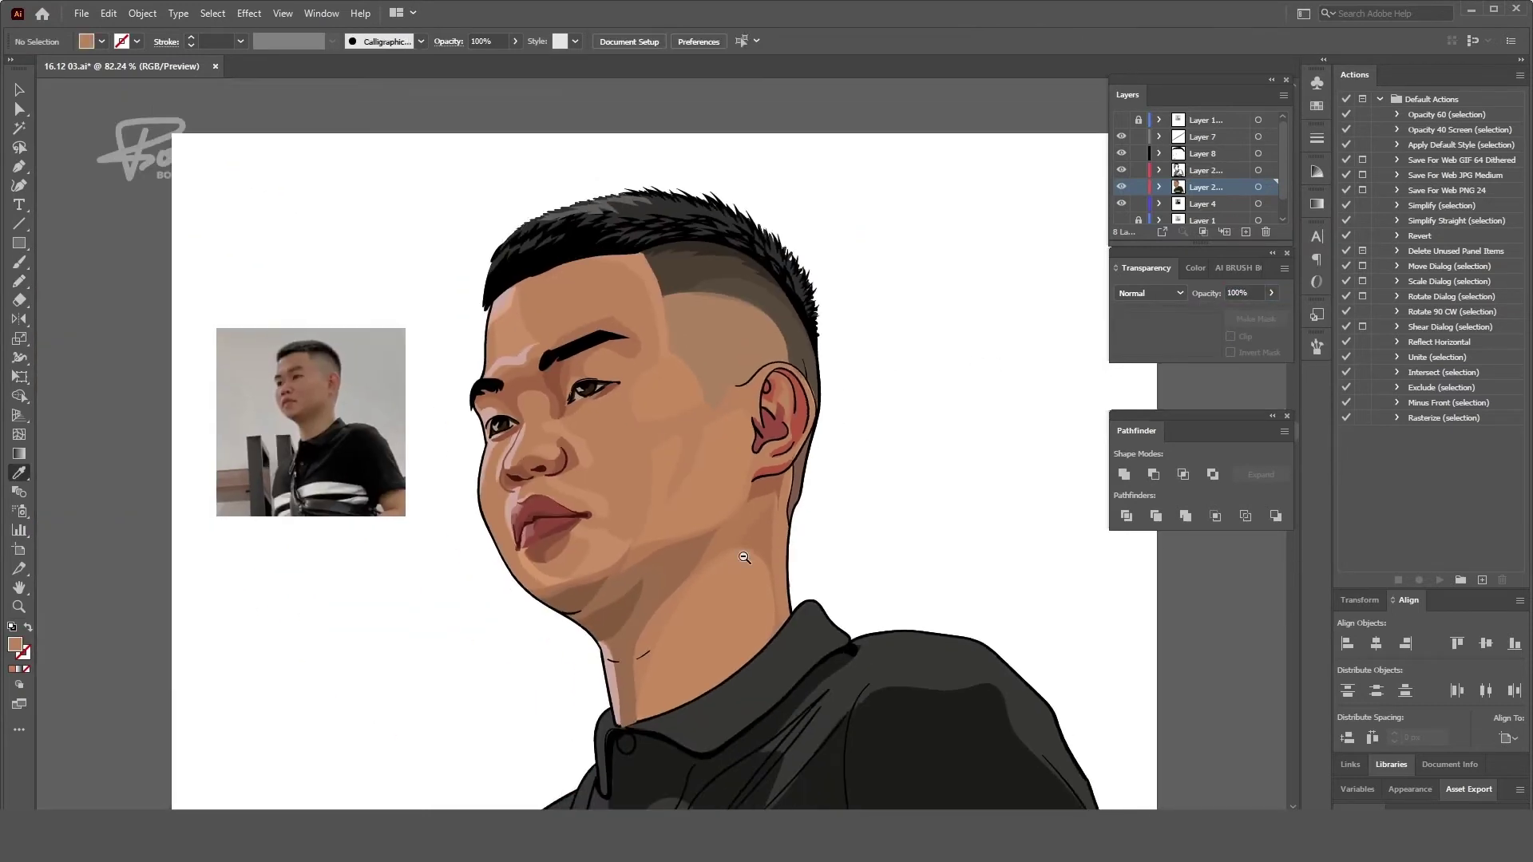
scroll(849, 335, "down", 2)
scroll(848, 335, "up", 2)
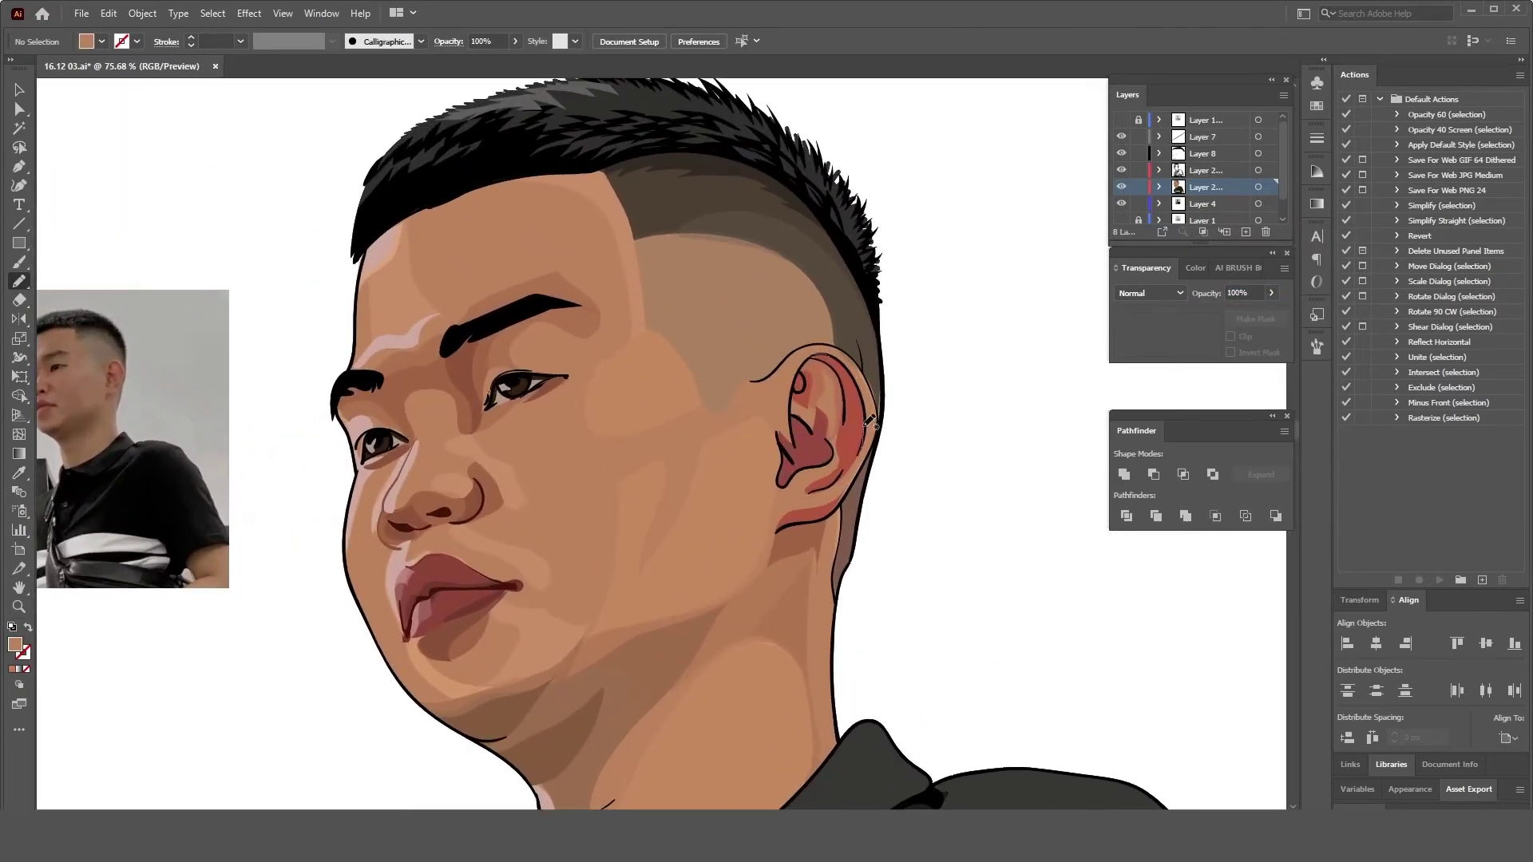
- Draw a third ear shading shape filled red
left_click_drag(870, 421, 858, 367)
key("i")
left_click(822, 432)
key("ctrl+shift+a")
scroll(962, 465, "down", 2)
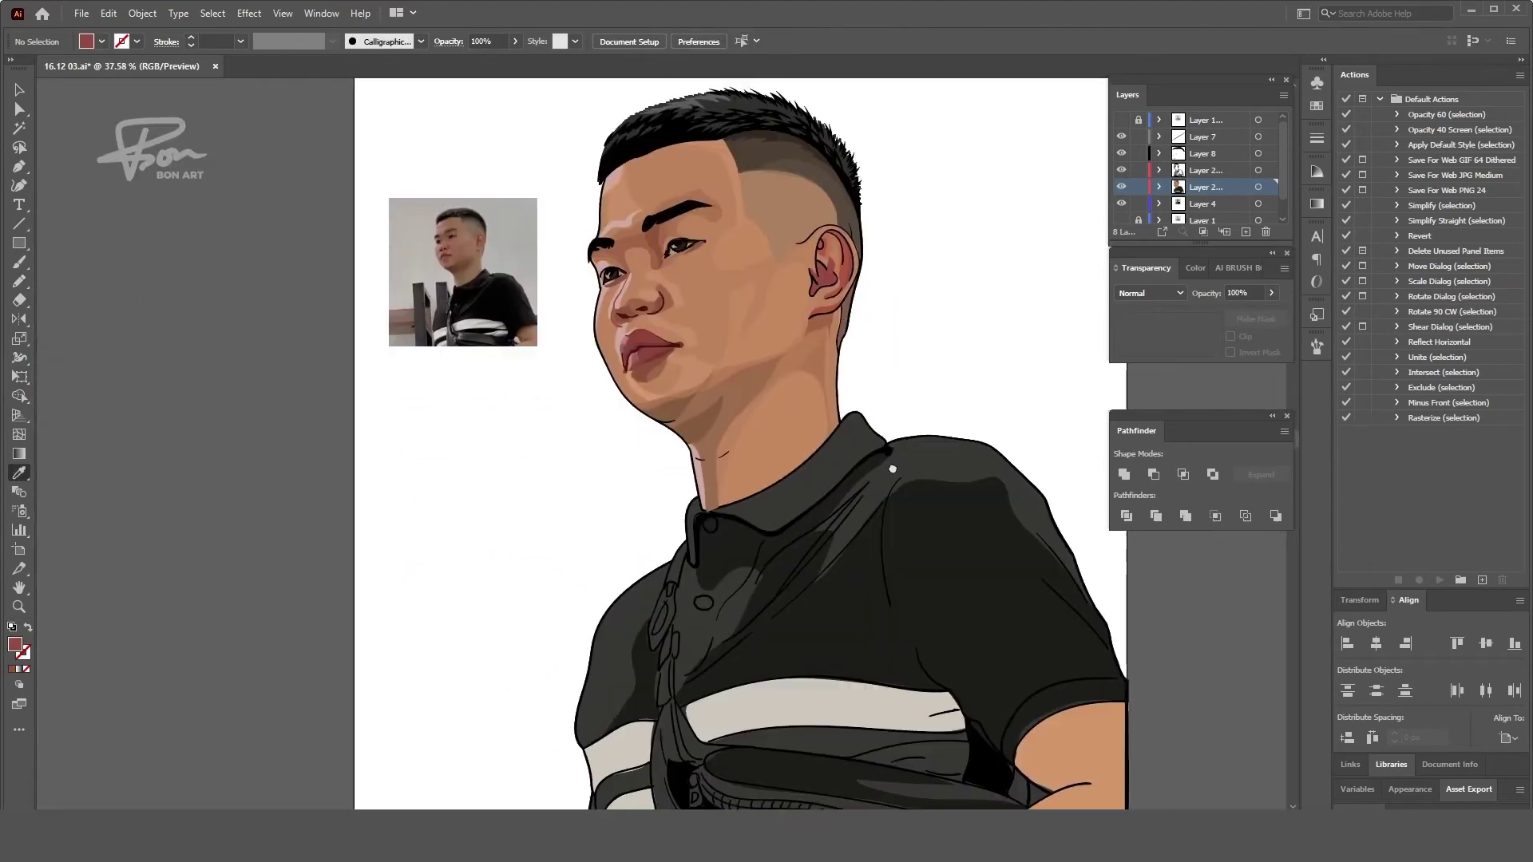
- Draw a shadow shape on the white shirt stripe and fill it grey
left_click_drag(892, 469, 847, 425)
left_click_drag(774, 665, 906, 656)
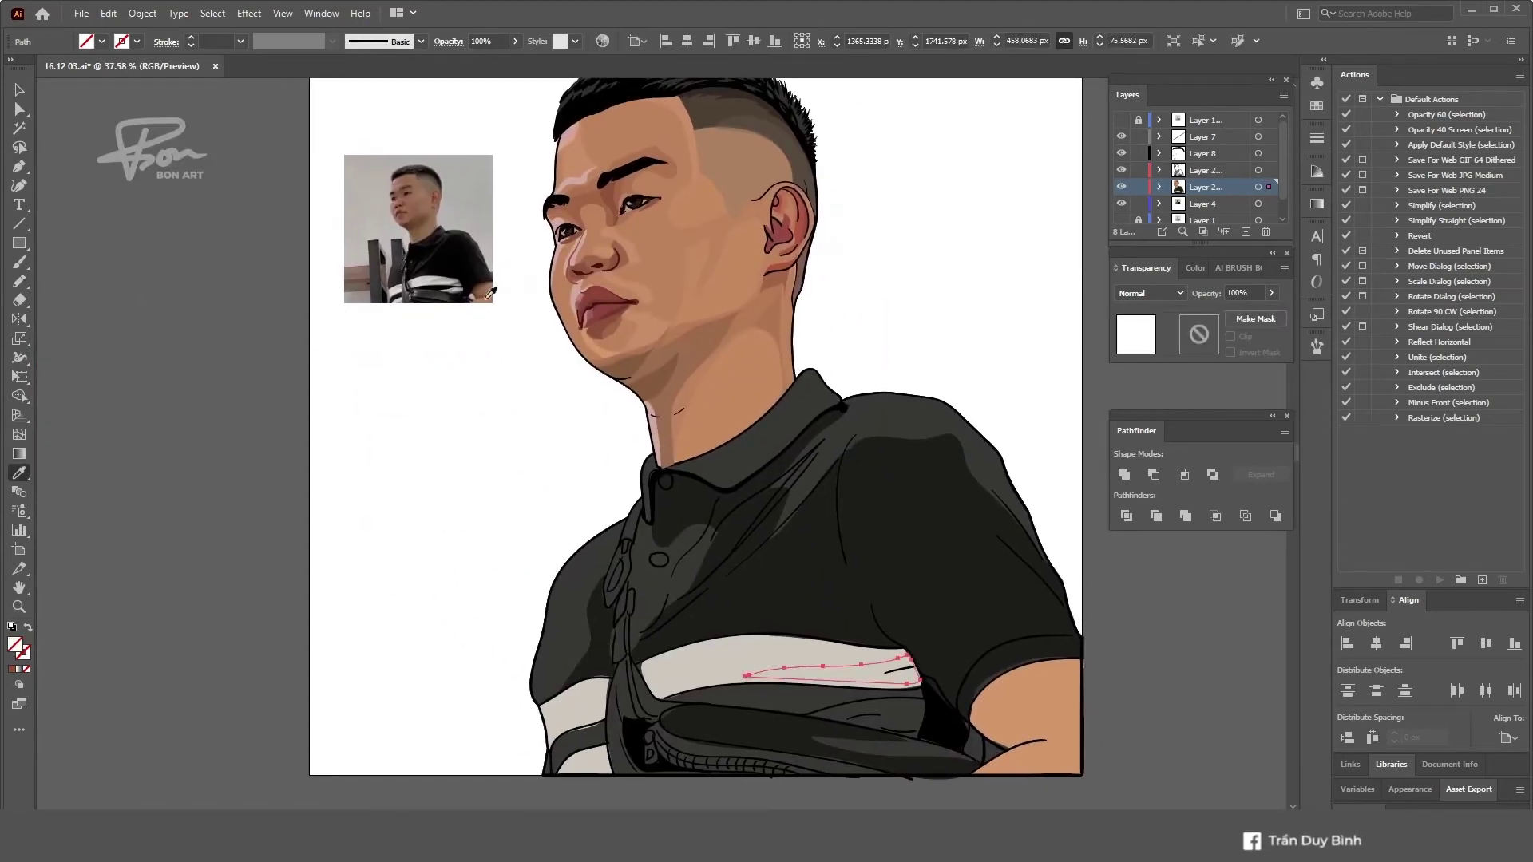
key("i")
left_click(930, 386)
left_click_drag(931, 386, 876, 394)
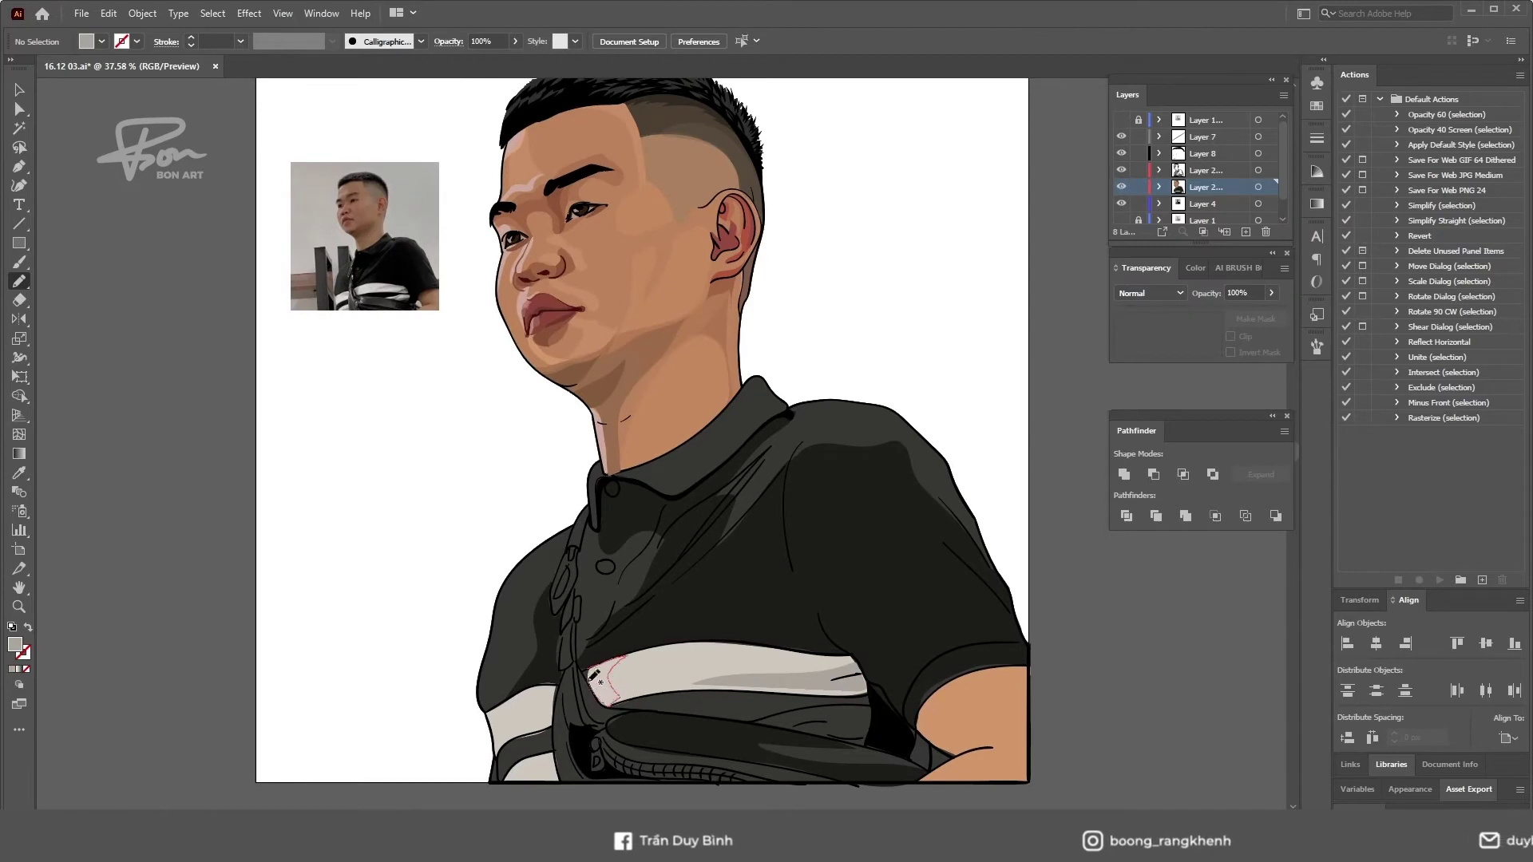
- Zoom out and draw a closed shape along the collar, filled black
key("i")
left_click_drag(787, 595, 814, 620)
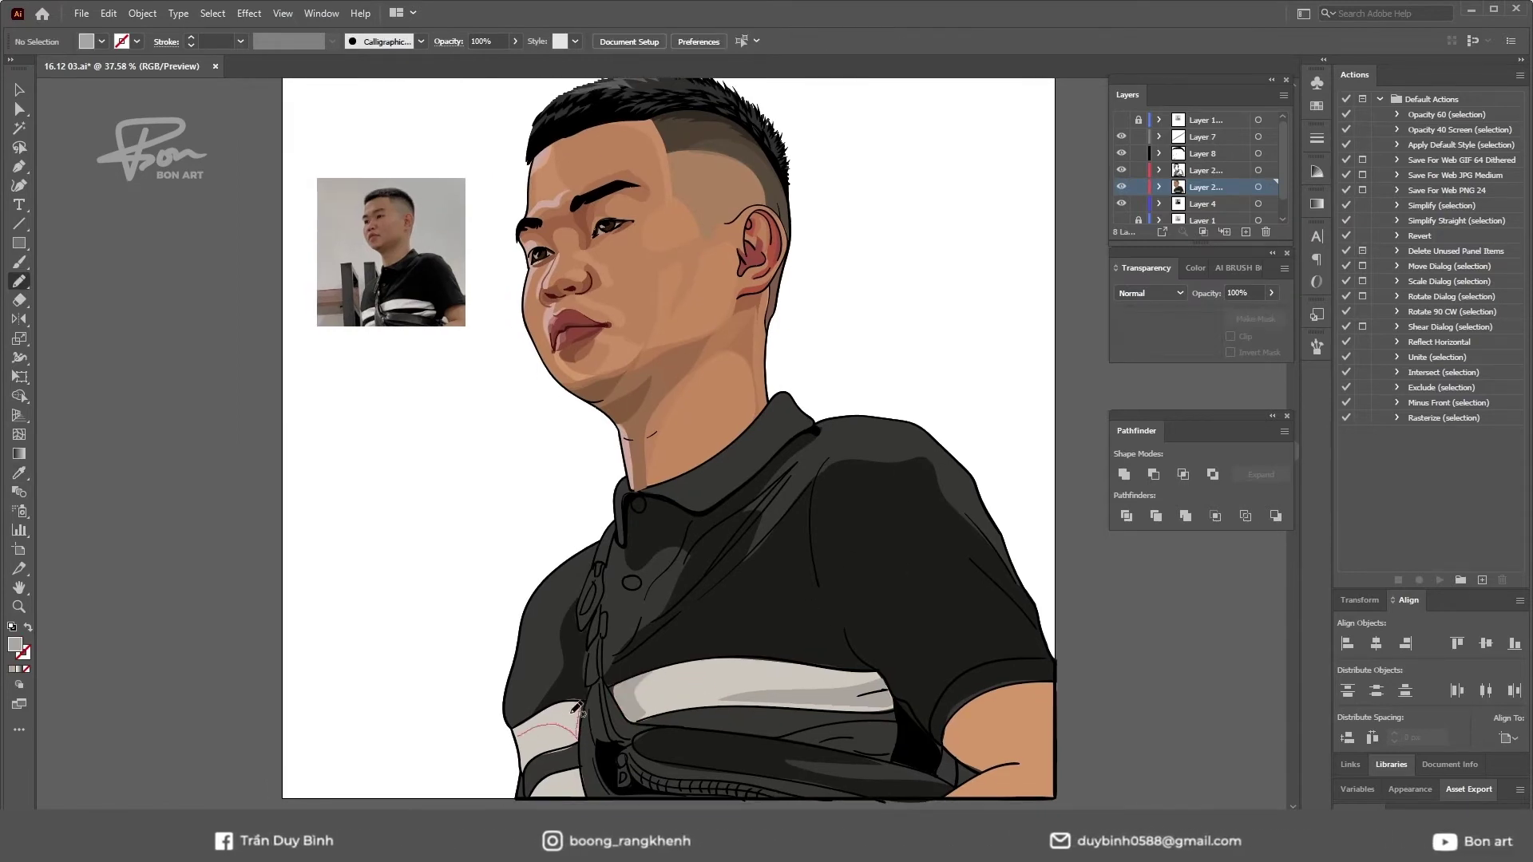
left_click_drag(533, 758, 529, 612)
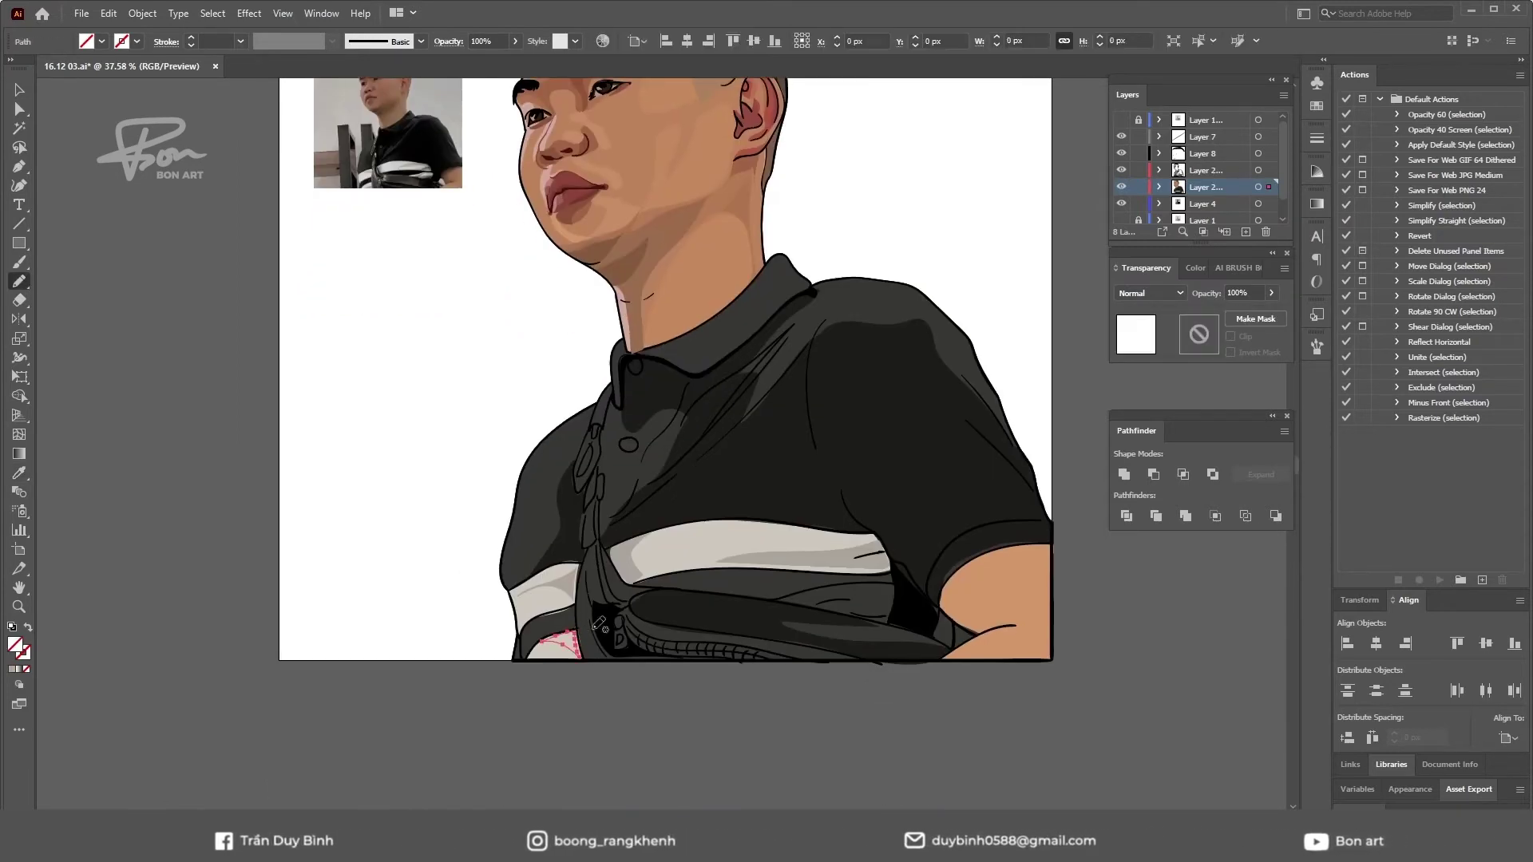
key("ctrl+minus")
scroll(703, 512, "up", 1)
key("n")
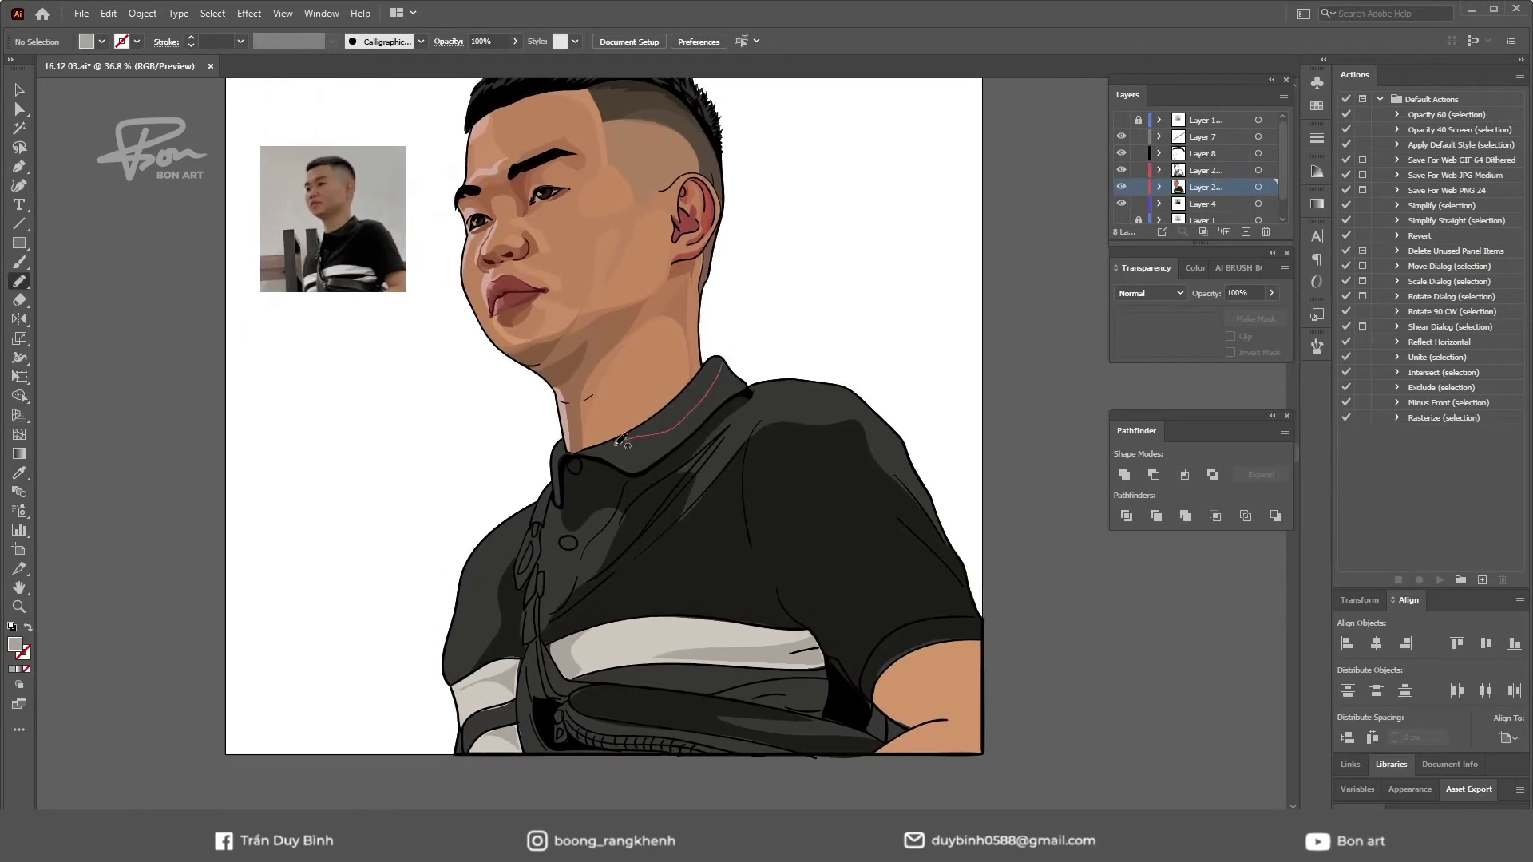
left_click_drag(710, 411, 727, 375)
scroll(573, 523, "up", 1)
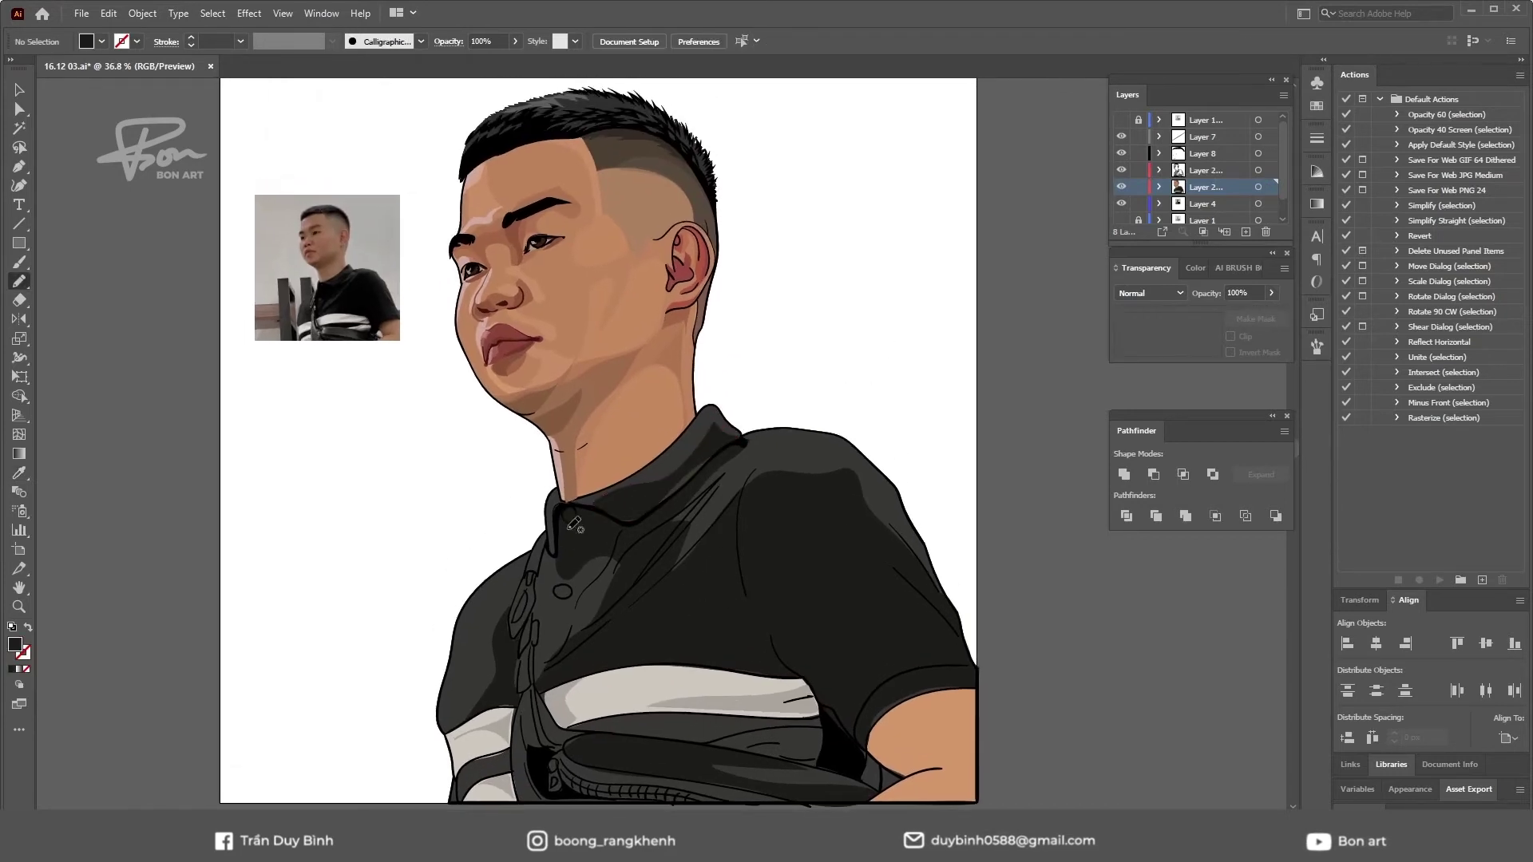
left_click_drag(621, 518, 588, 493)
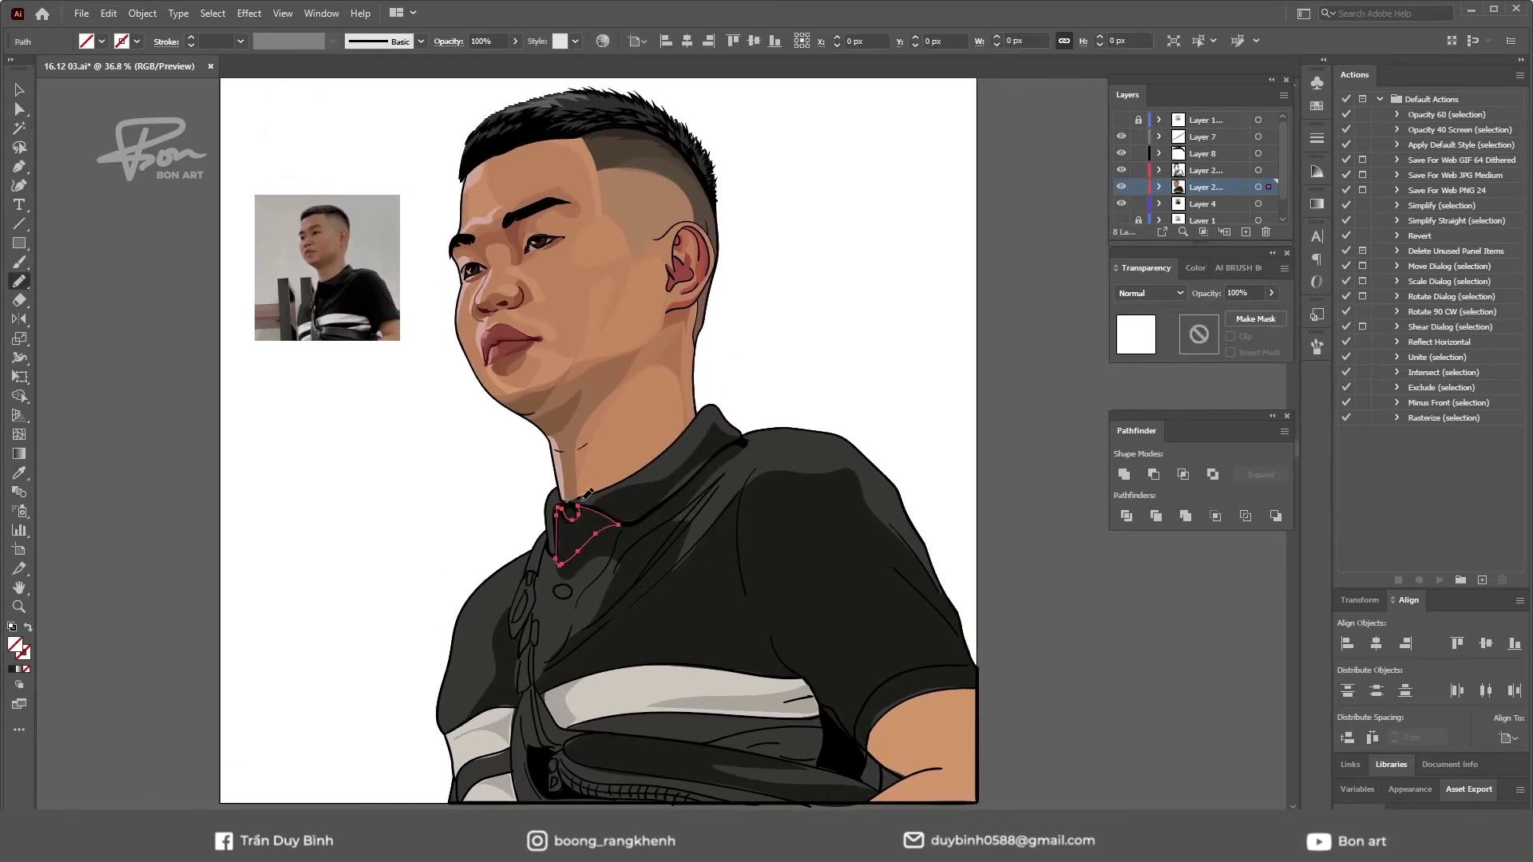
left_click(830, 744)
key("ctrl+shift+a")
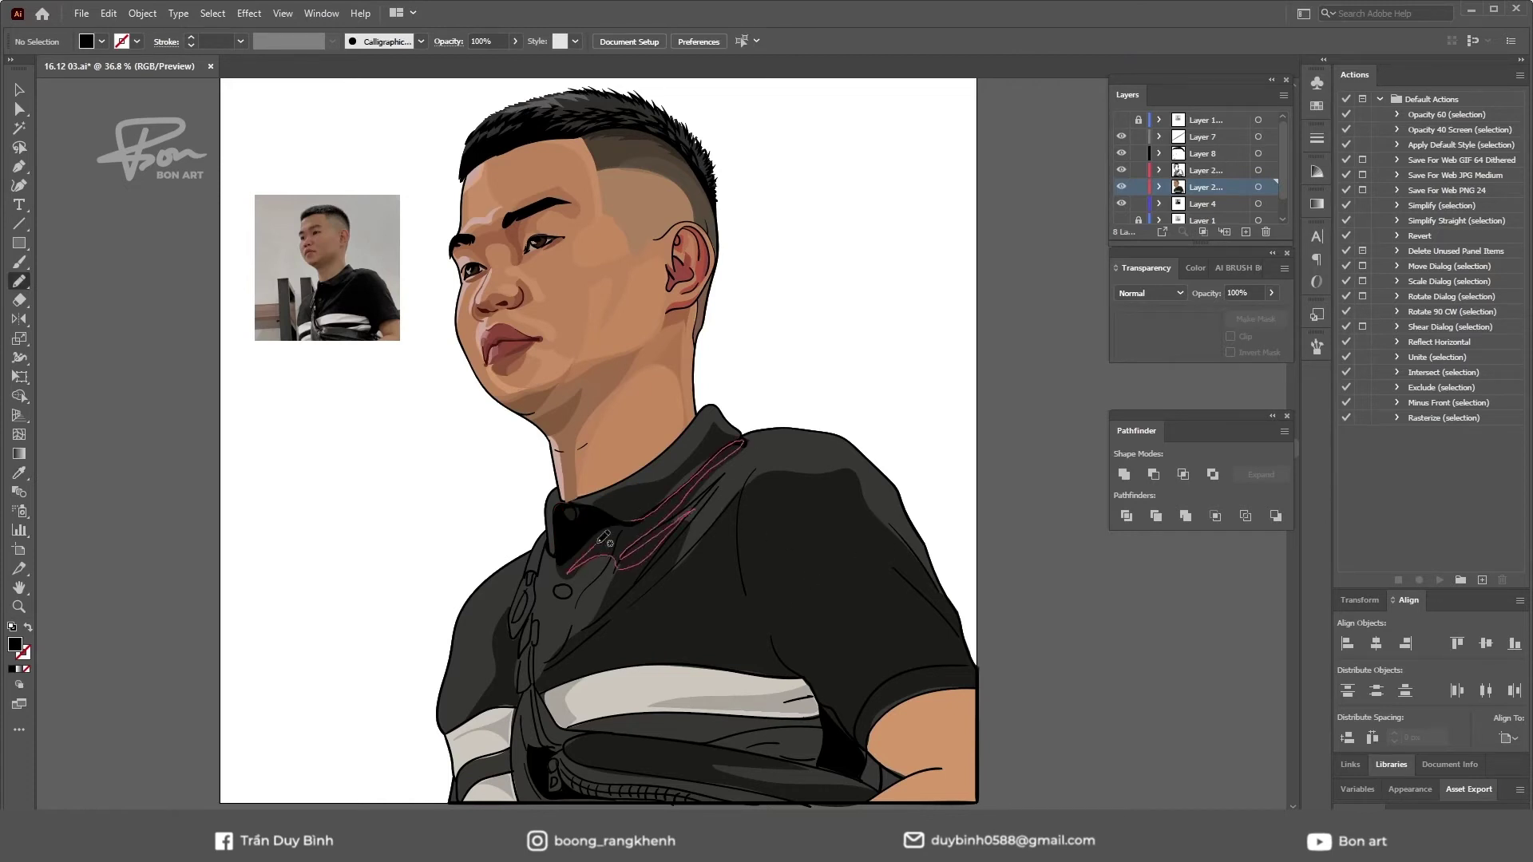
- Add dark shadow shapes on the collar and the shoulder
left_click_drag(604, 537, 568, 572)
key("i")
left_click(789, 621)
key("ctrl+shift+a")
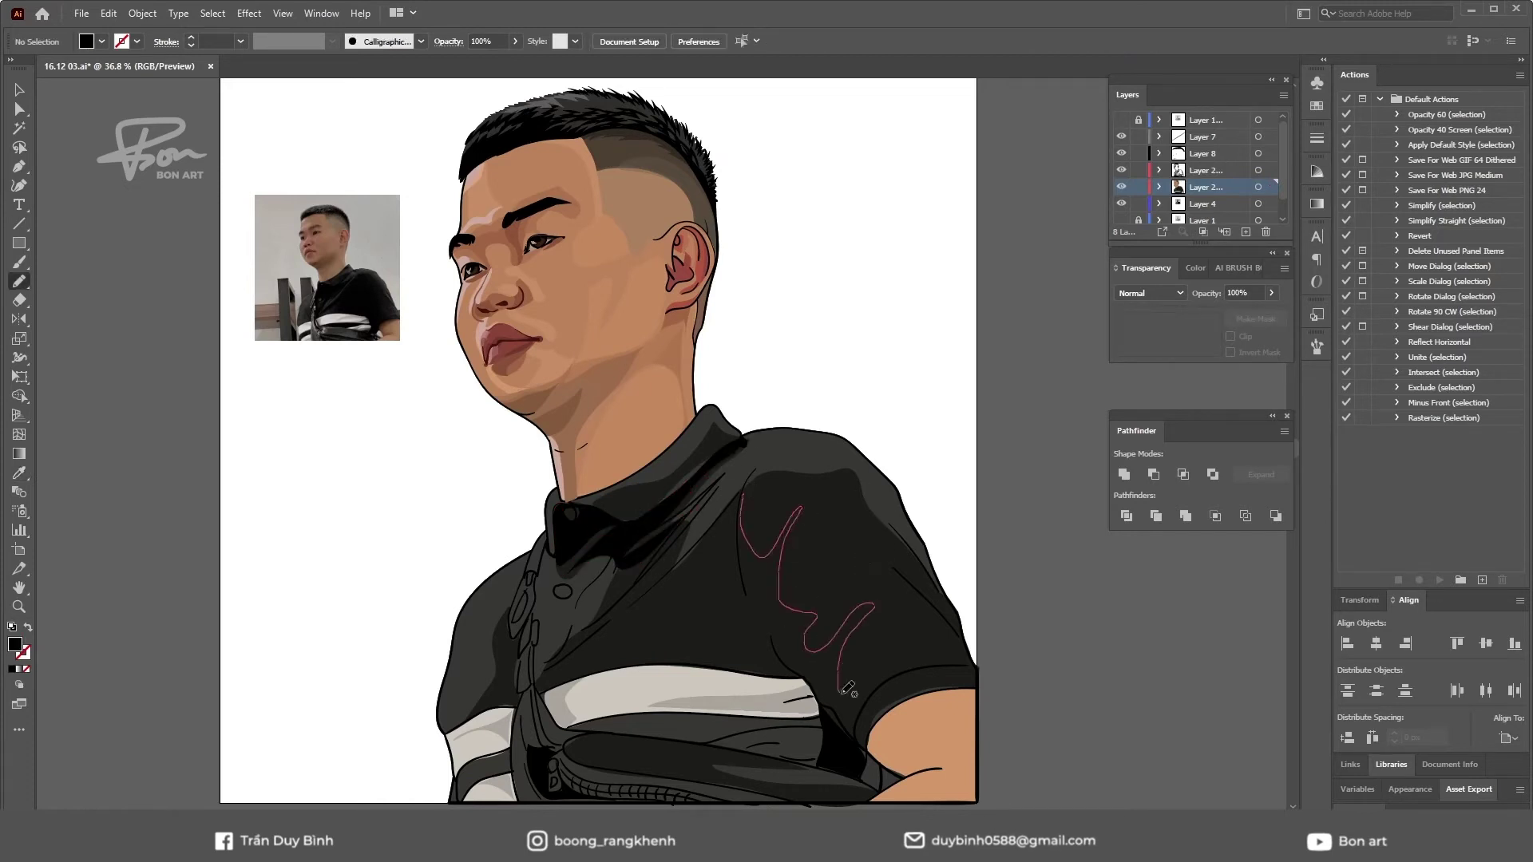
left_click_drag(755, 495, 744, 498)
left_click(837, 748)
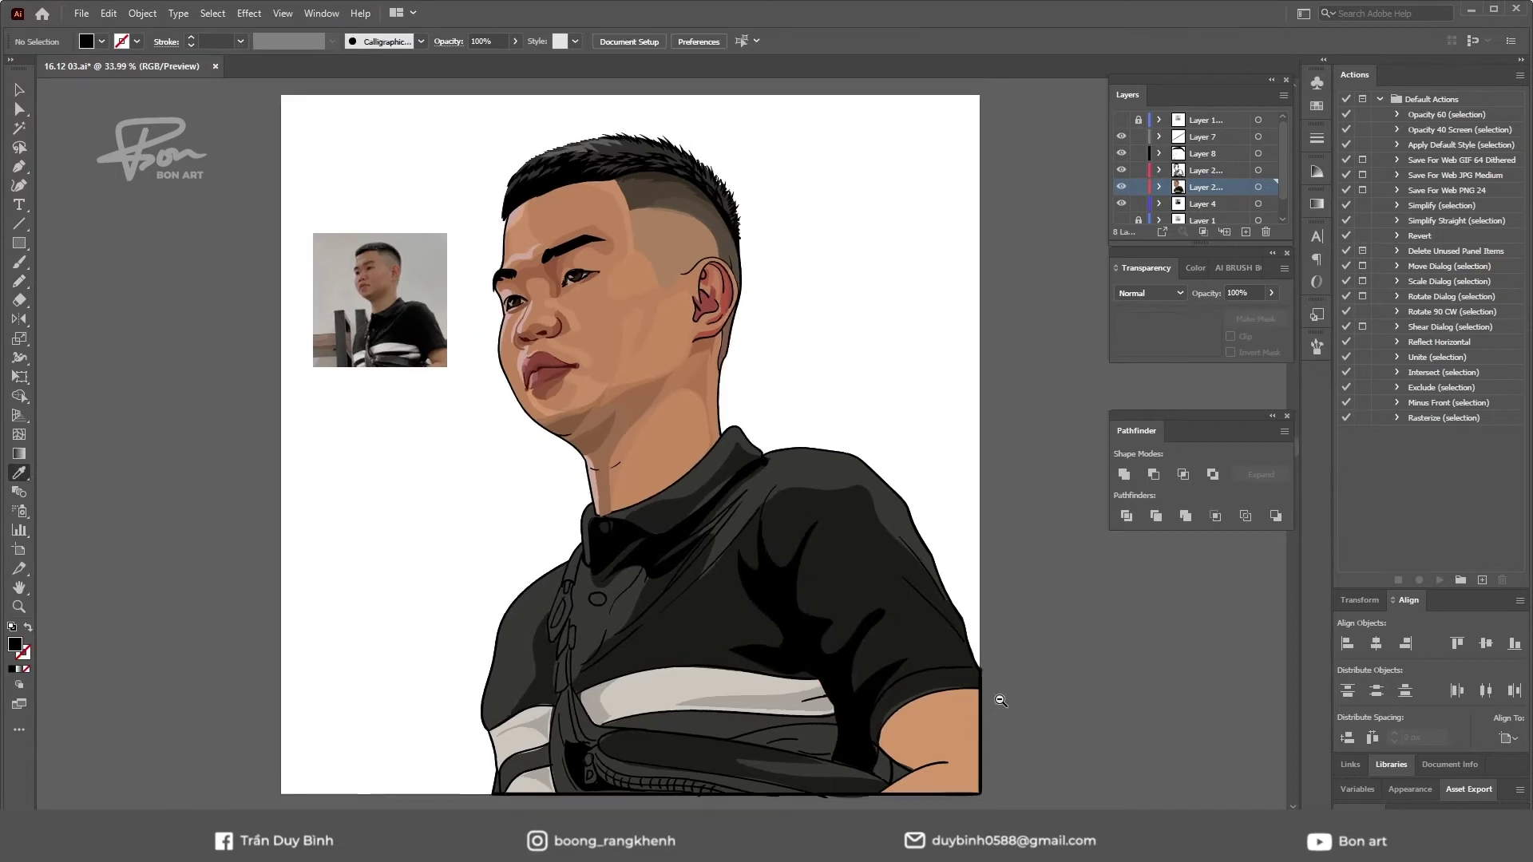
scroll(814, 623, "down", 1)
- Fill the chest shadow shape with a dark colour
key("i")
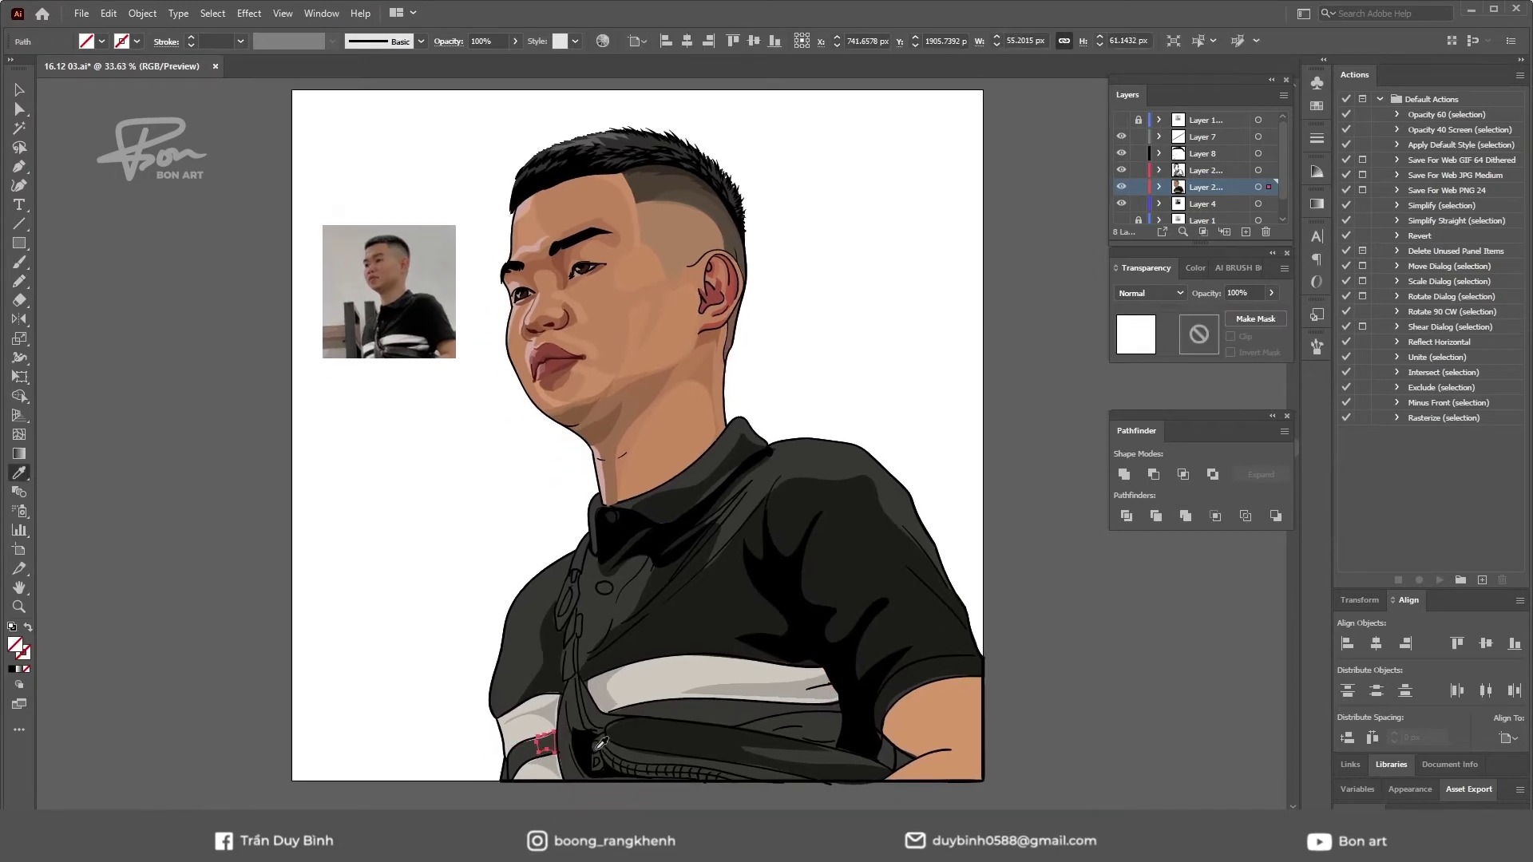
scroll(538, 689, "down", 1)
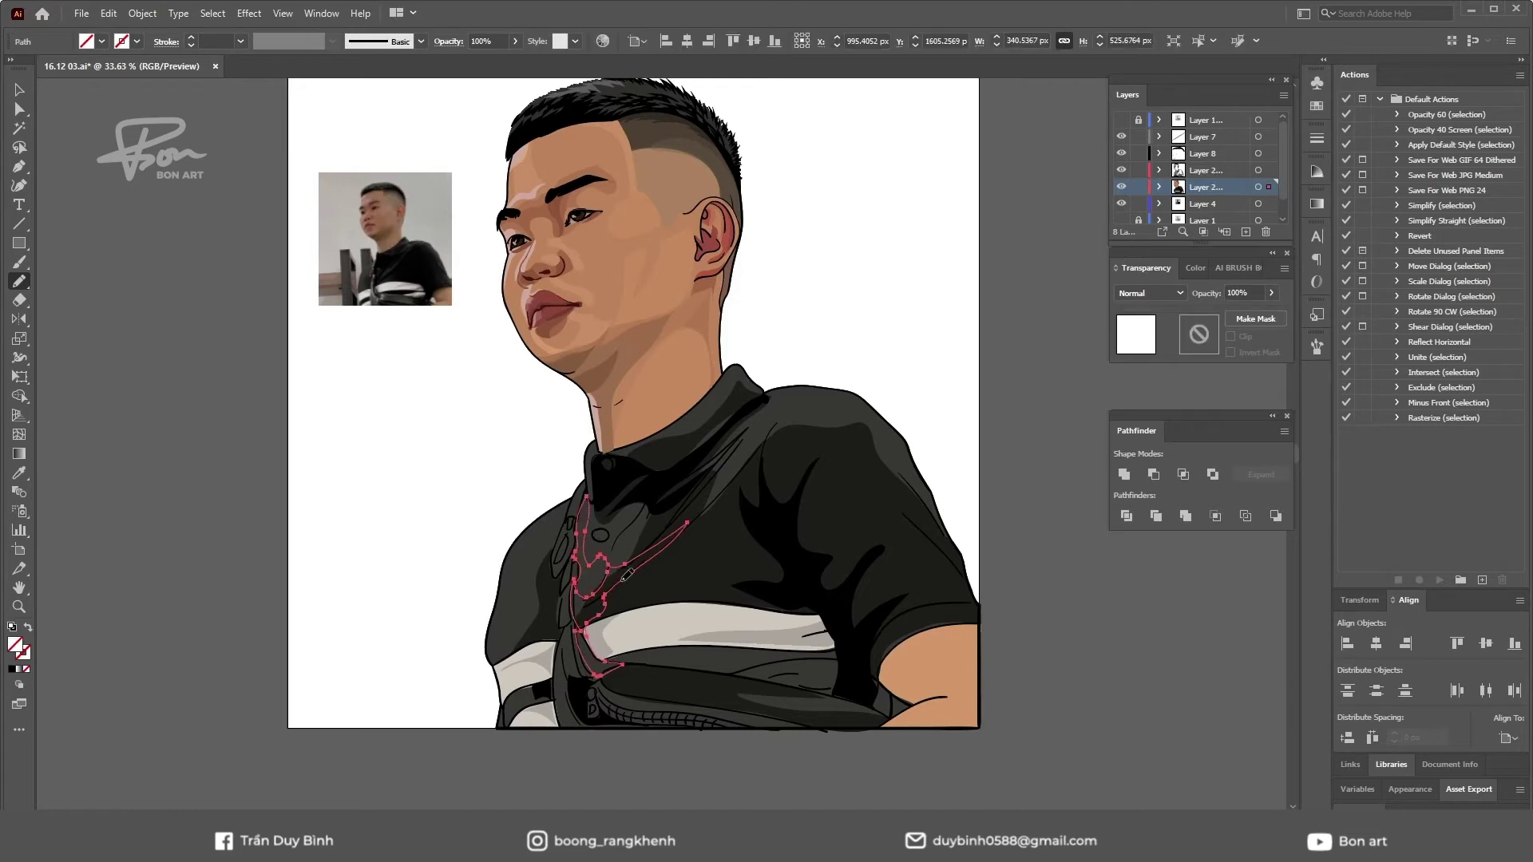
key("i")
left_click(846, 592)
left_click_drag(846, 592, 841, 608)
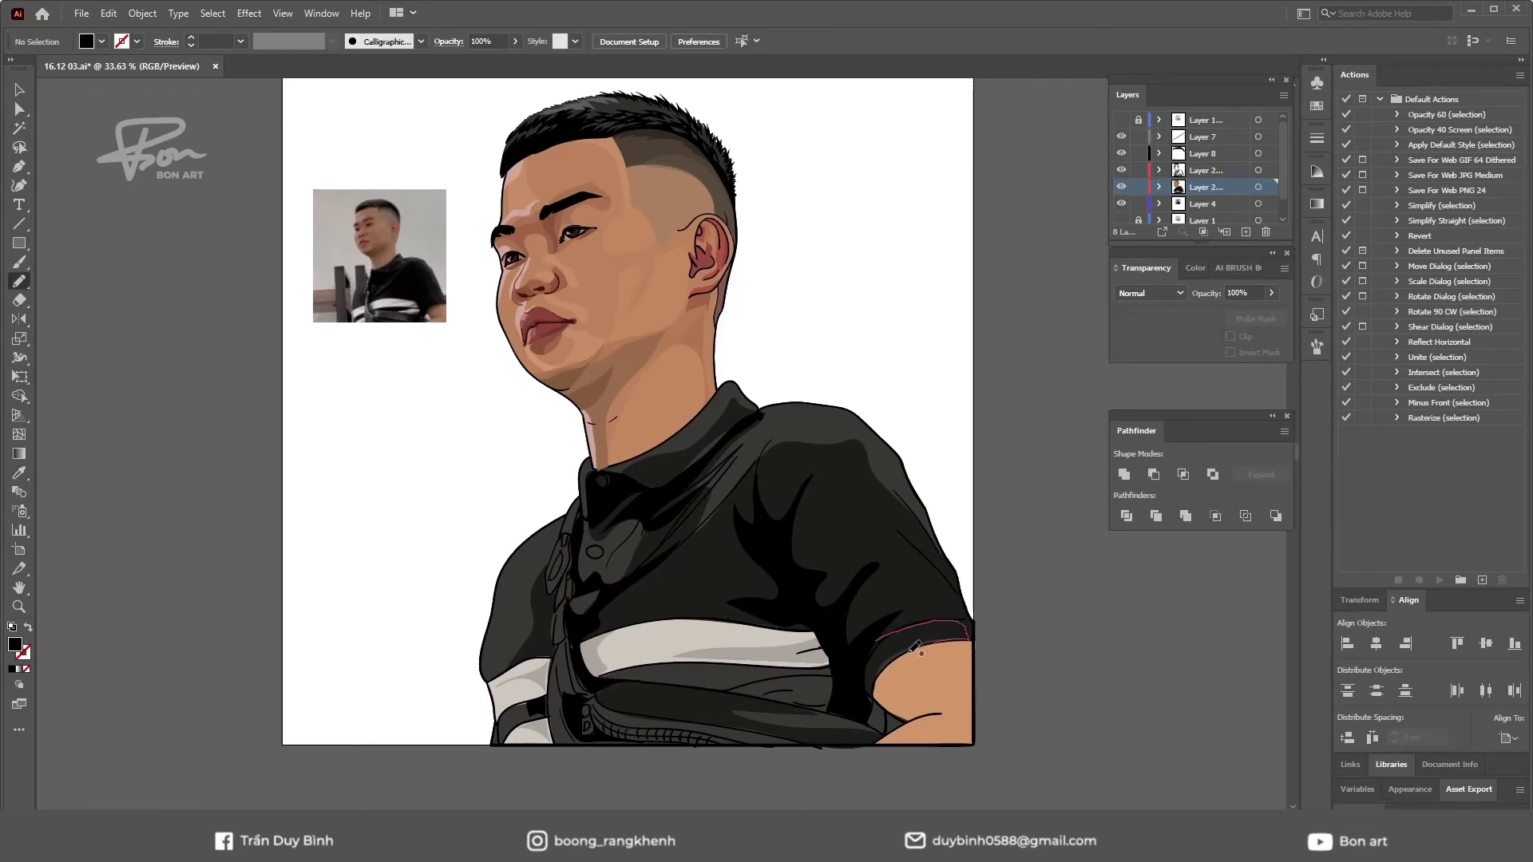
left_click_drag(948, 640, 899, 612)
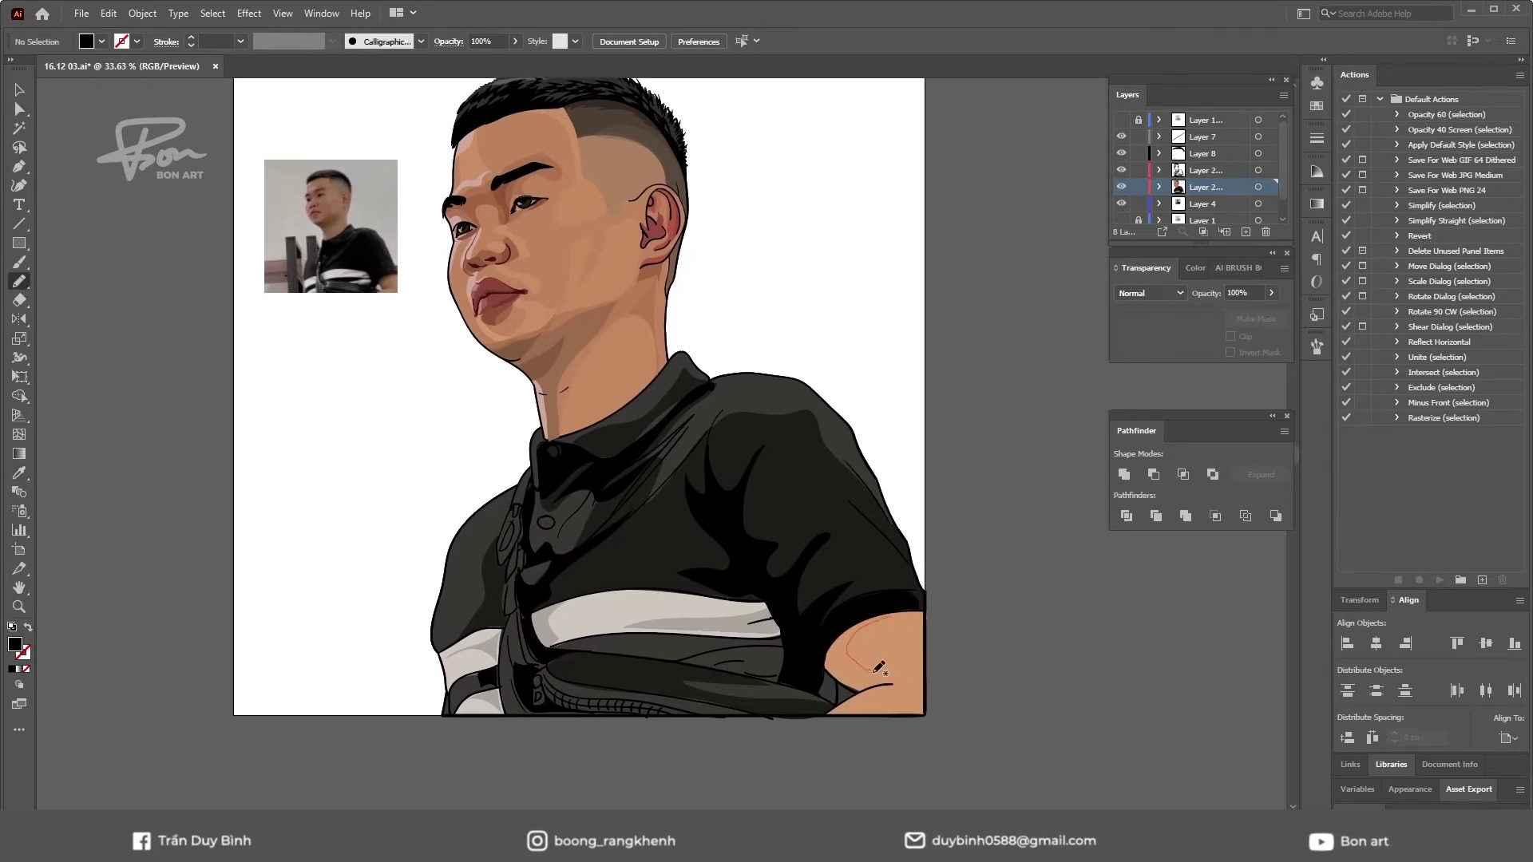
- Draw a skin shape below the sleeve and trim the brown arm shape into a crescent
left_click_drag(833, 712, 824, 716)
key("a")
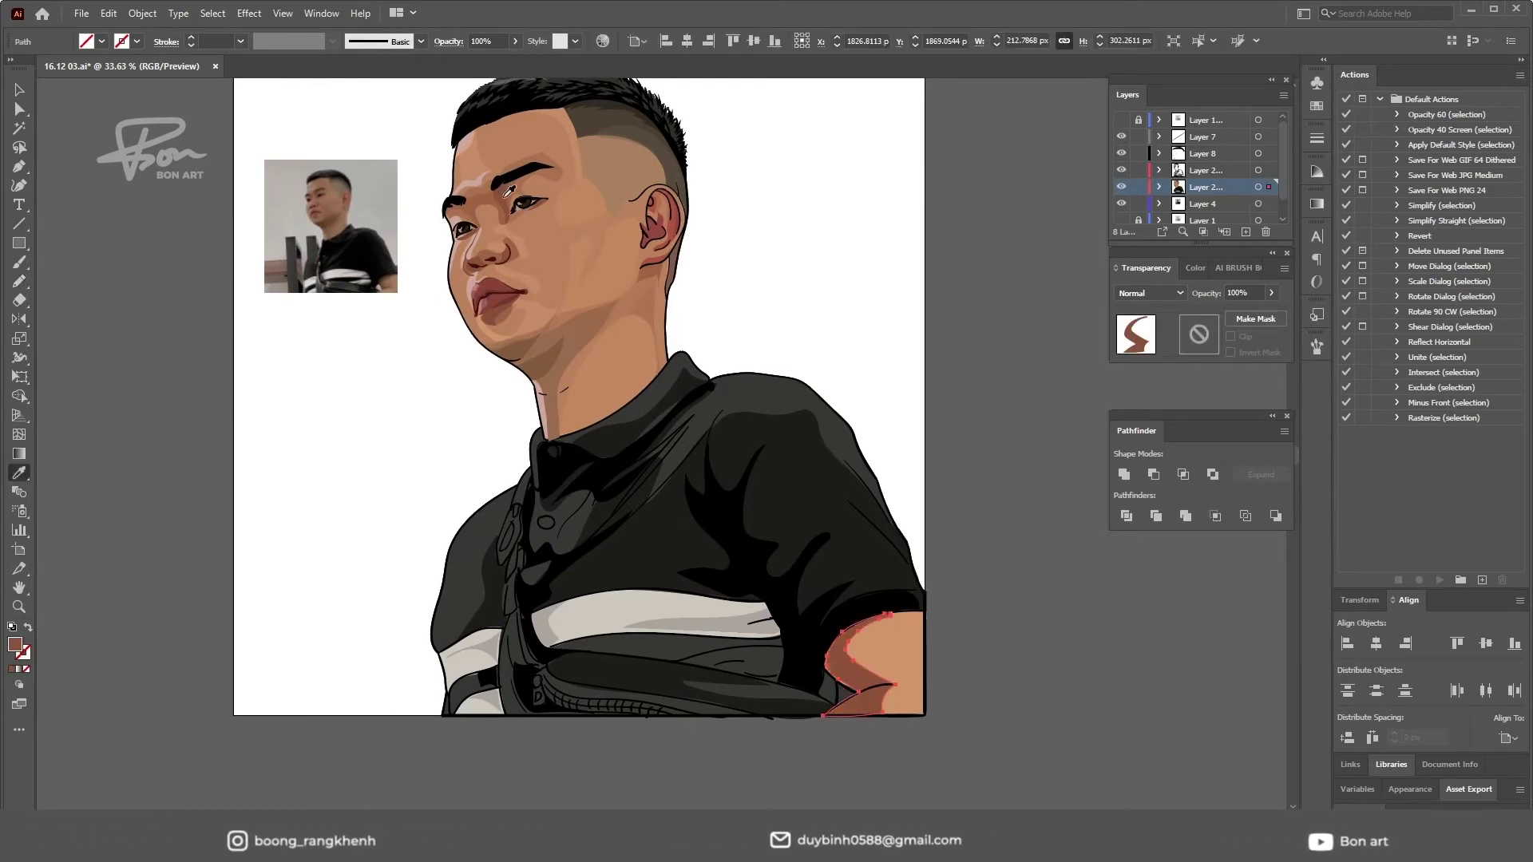
left_click(970, 665)
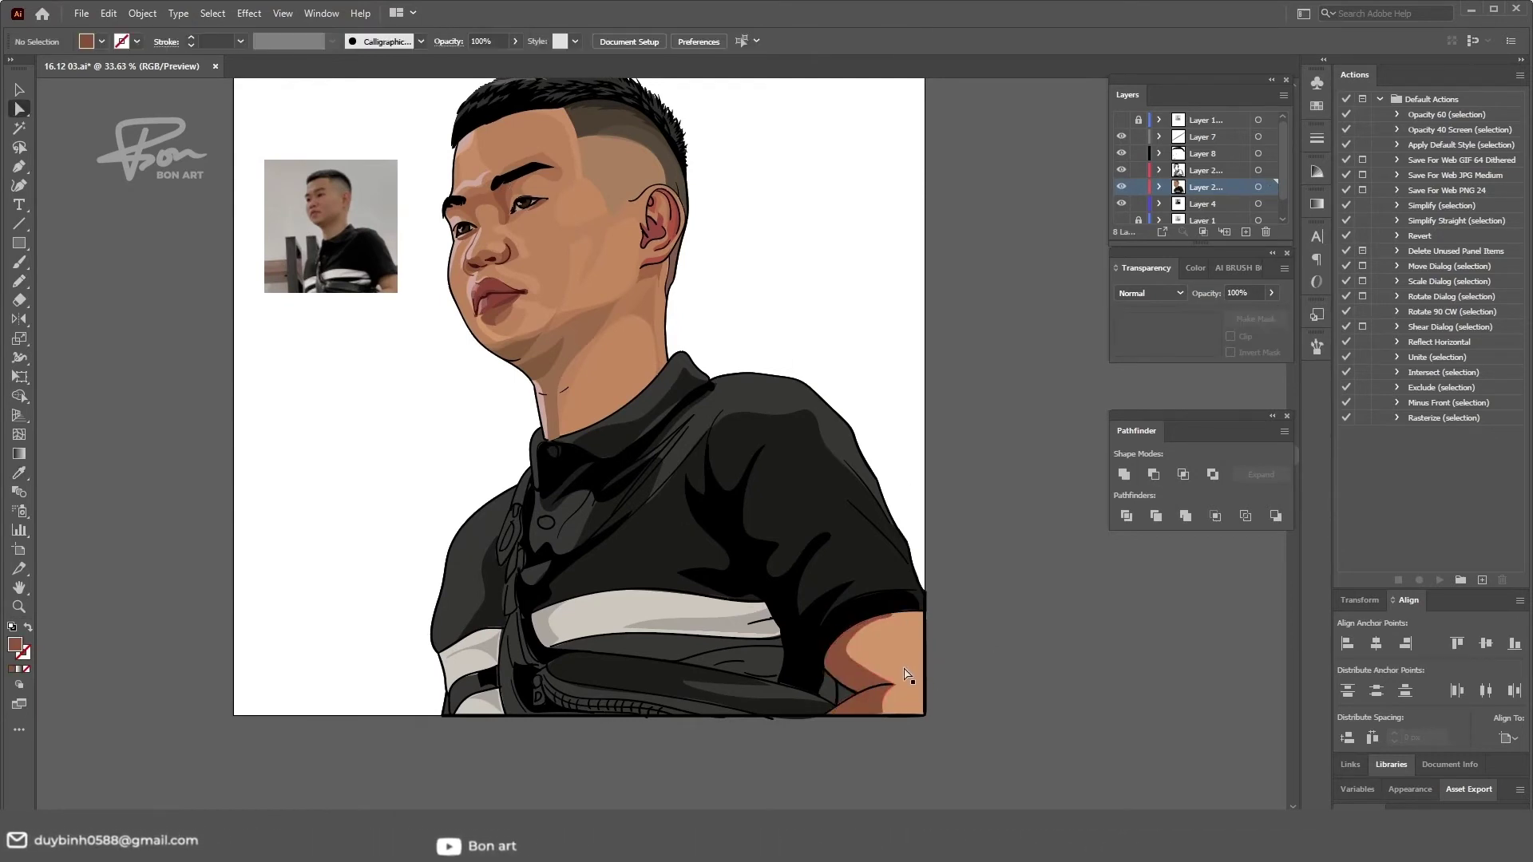
left_click(867, 670)
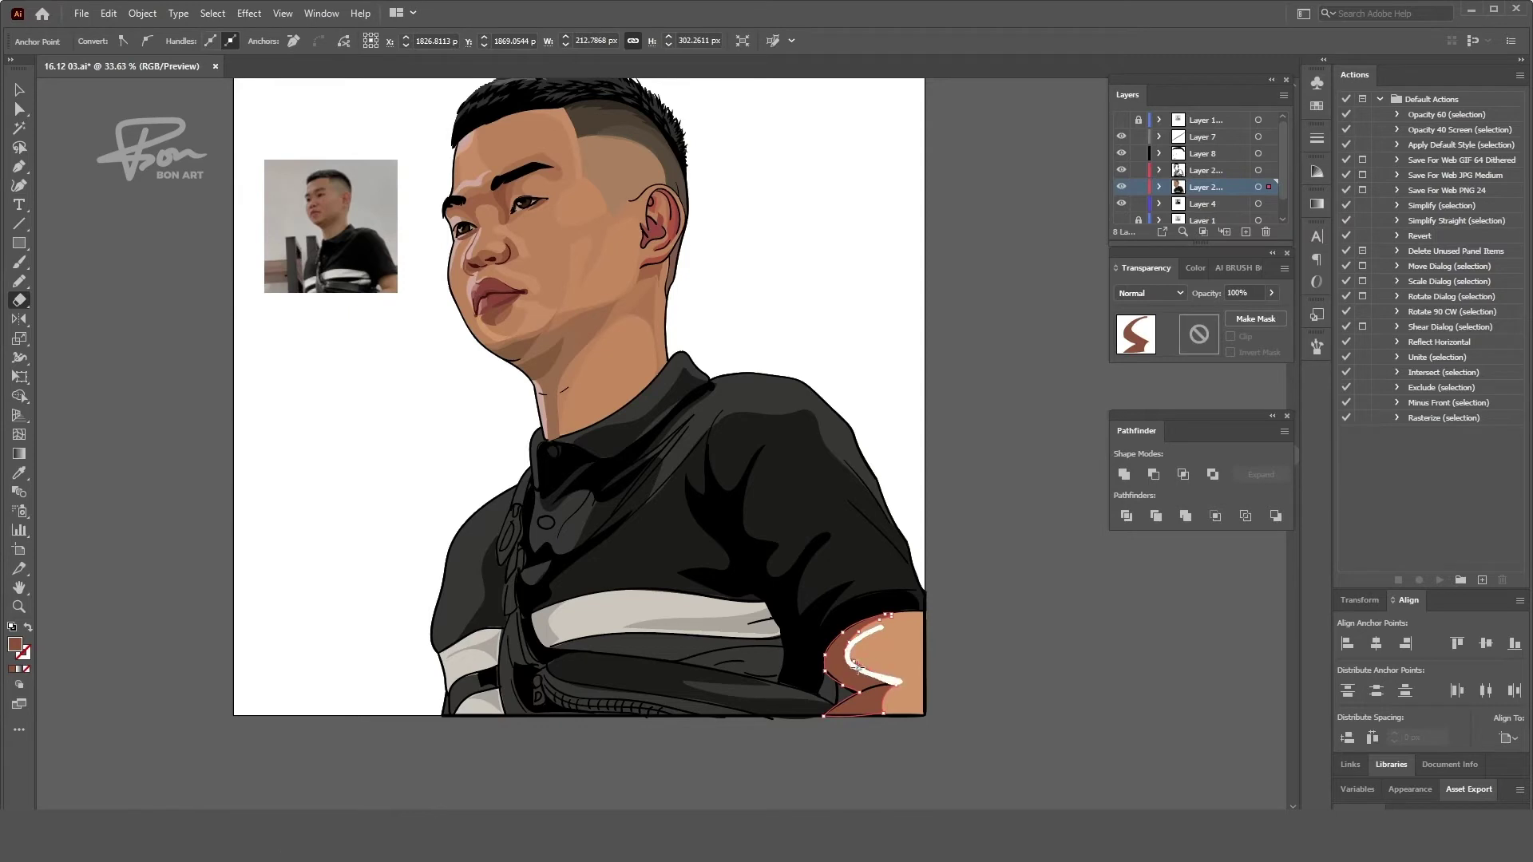
left_click_drag(846, 665, 851, 661)
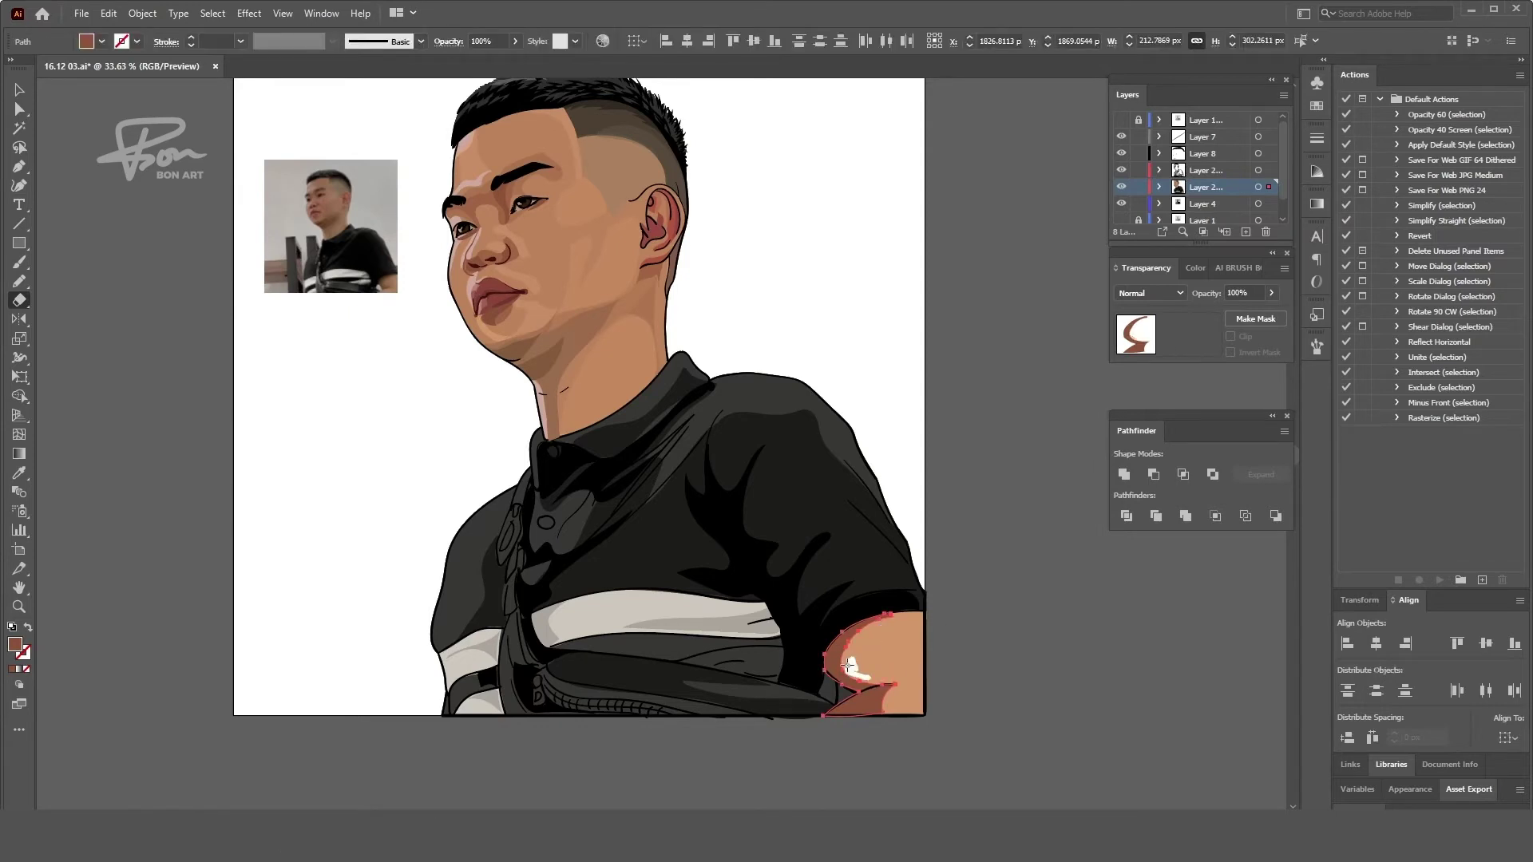
scroll(975, 640, "up", 2)
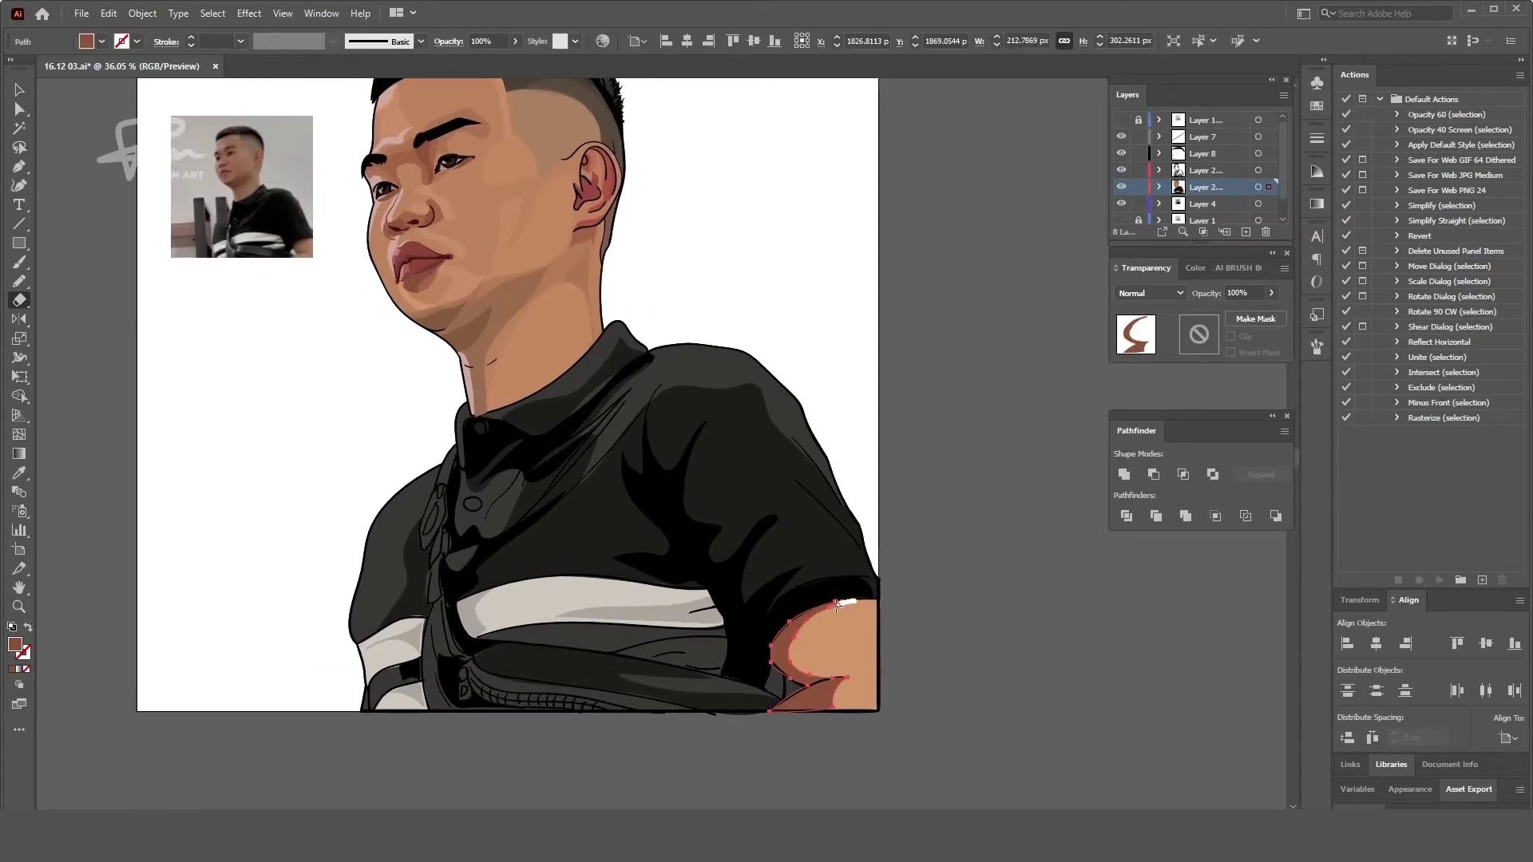
key("ctrl+shift+a")
- Pencil a new arm shape and give it the sampled skin tan colour
key("n")
left_click_drag(880, 635, 866, 605)
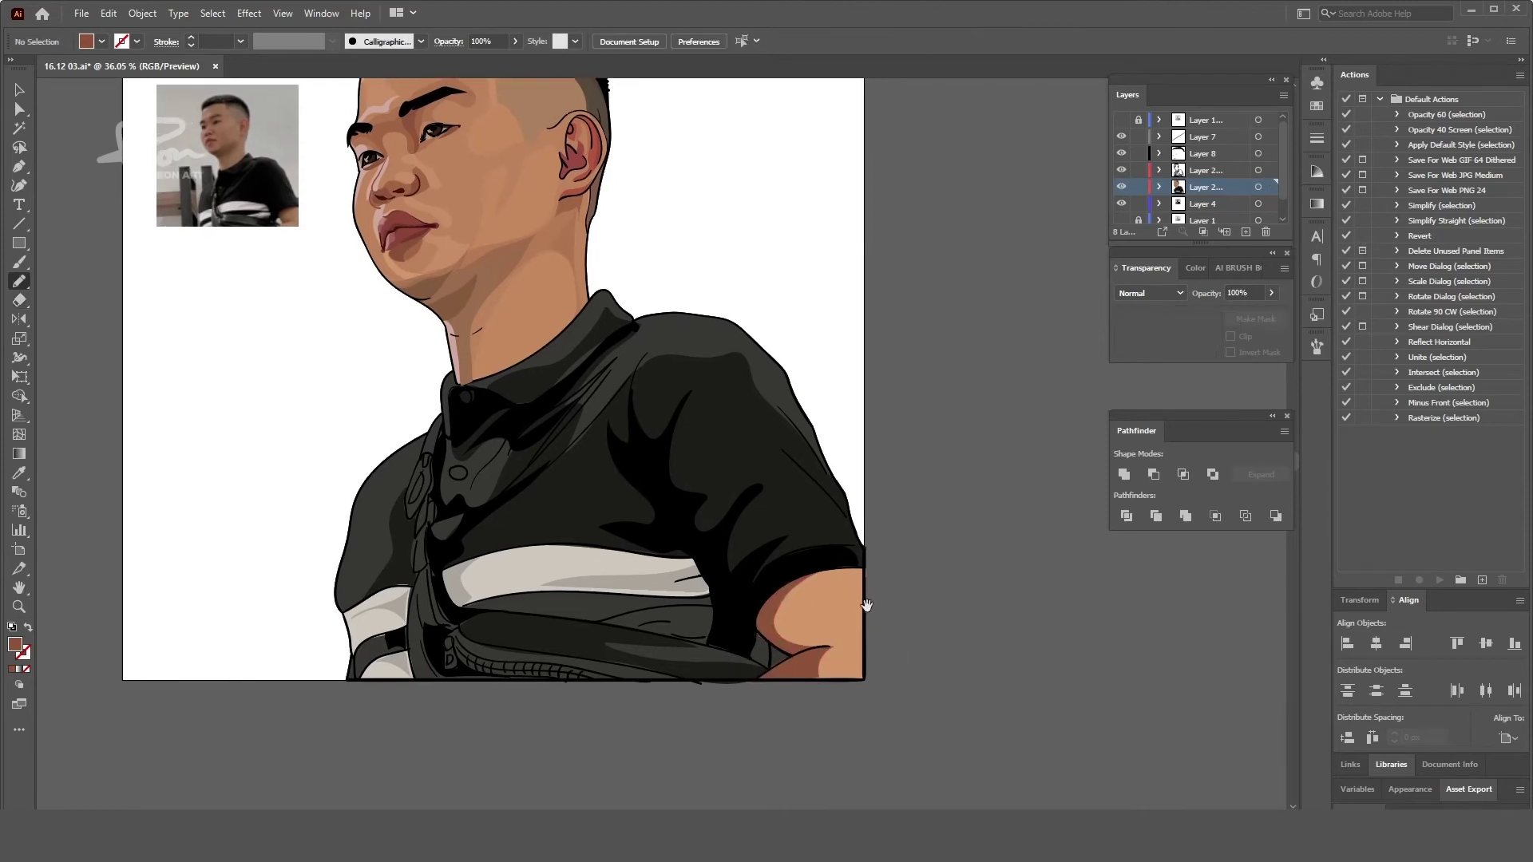
key("i")
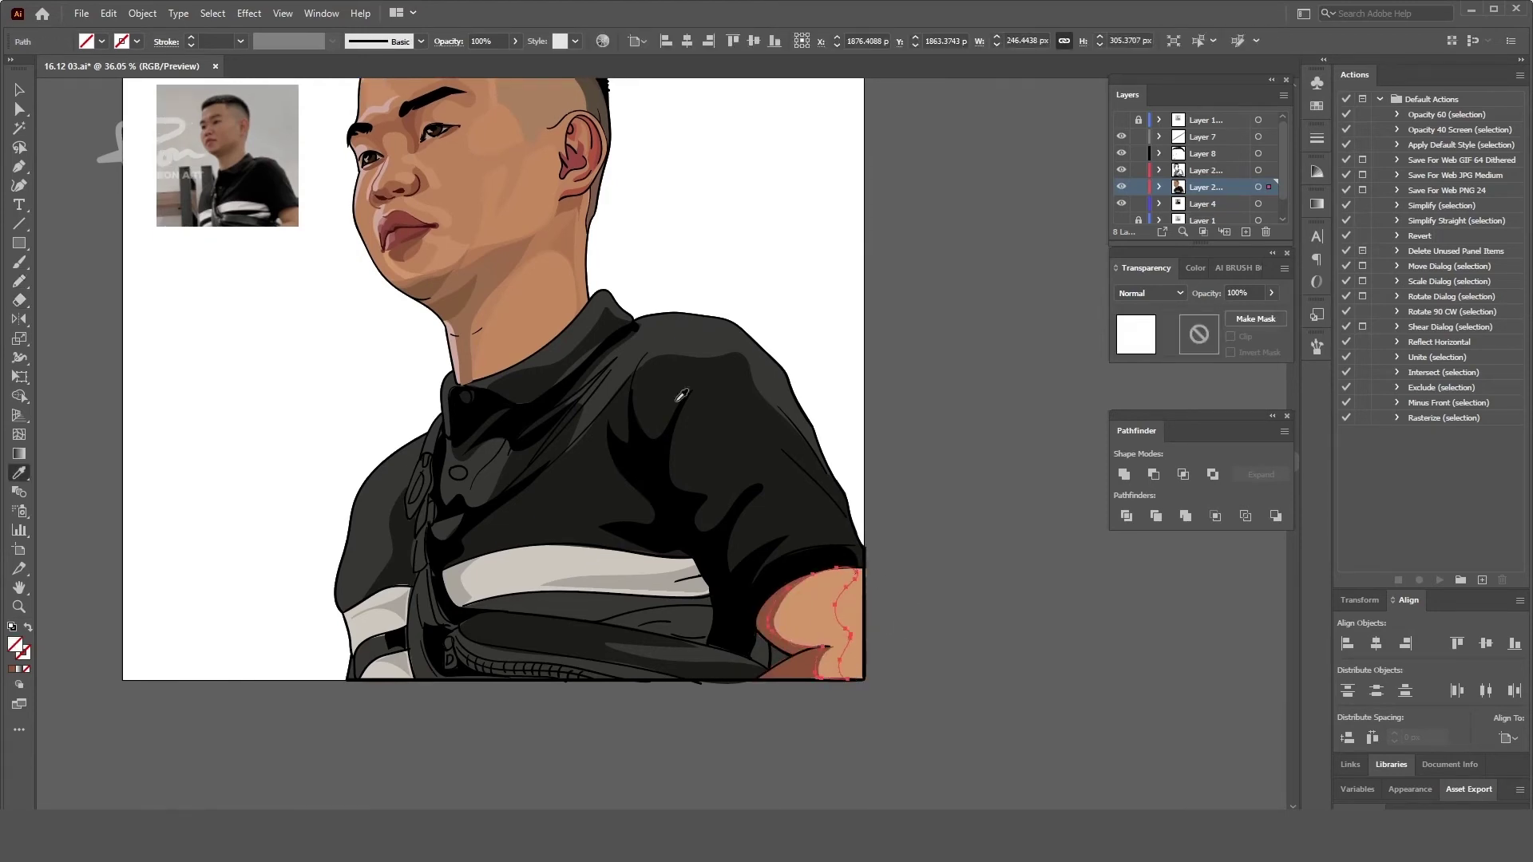
left_click(848, 590)
- Draw a light pink highlight on the cheek beside the eye at 45% opacity
scroll(958, 519, "down", 2)
scroll(717, 316, "up", 3)
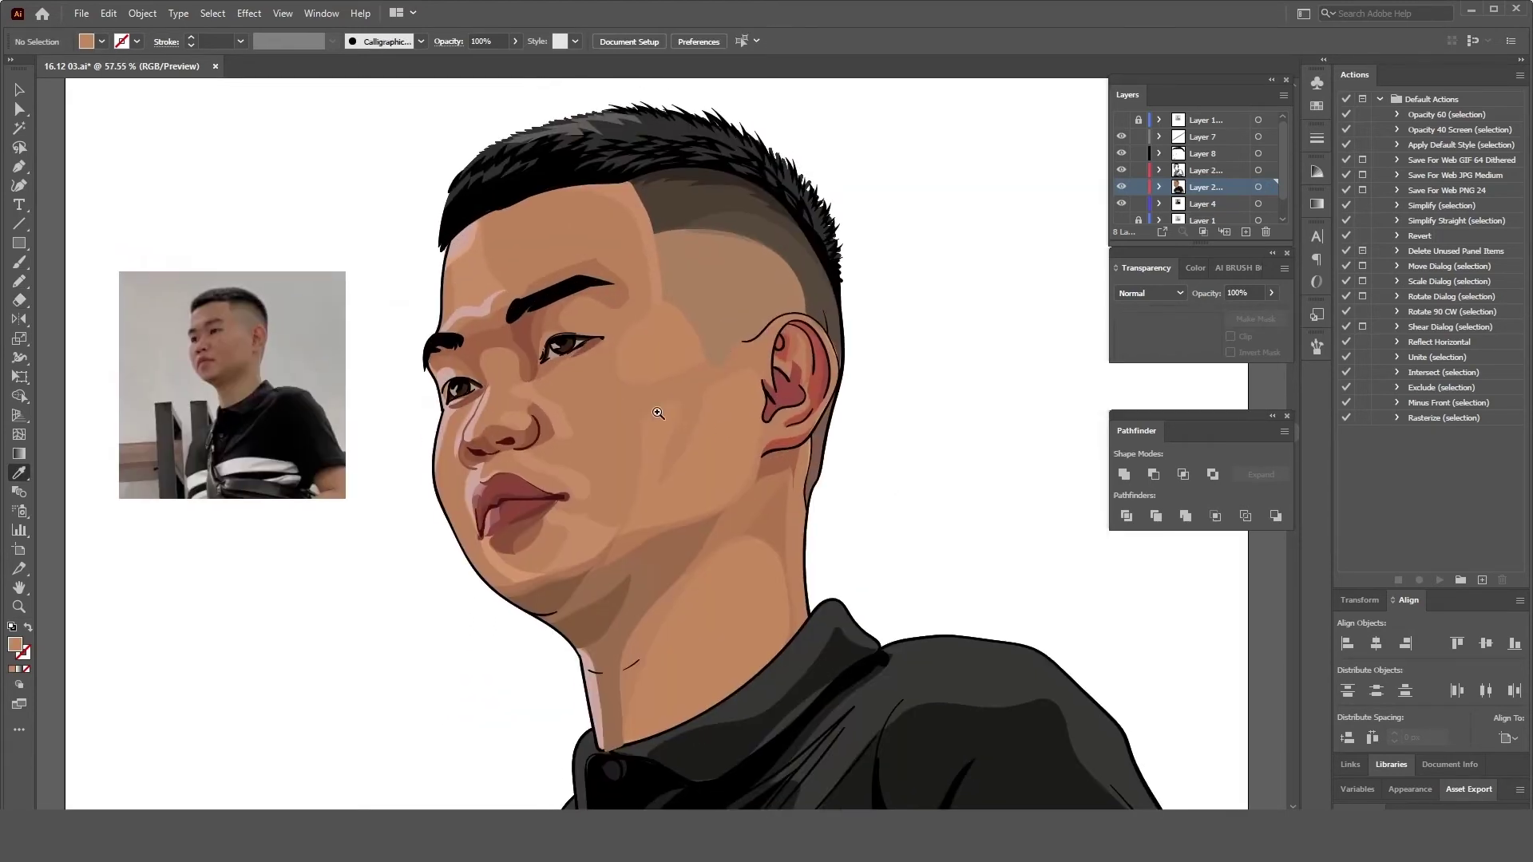
scroll(688, 473, "up", 2)
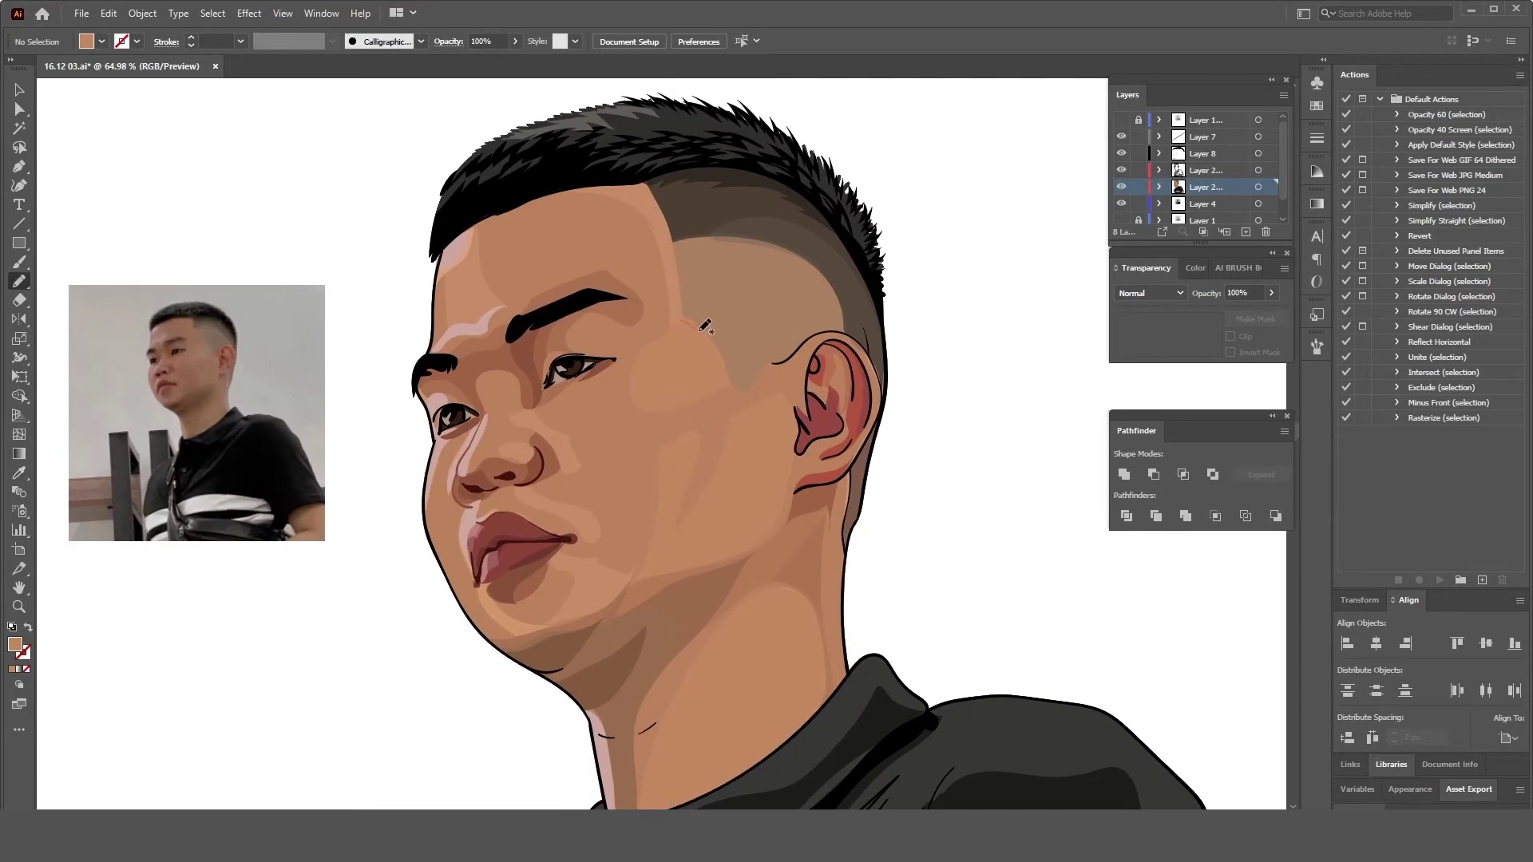
left_click_drag(619, 411, 614, 416)
key("i")
left_click(605, 327)
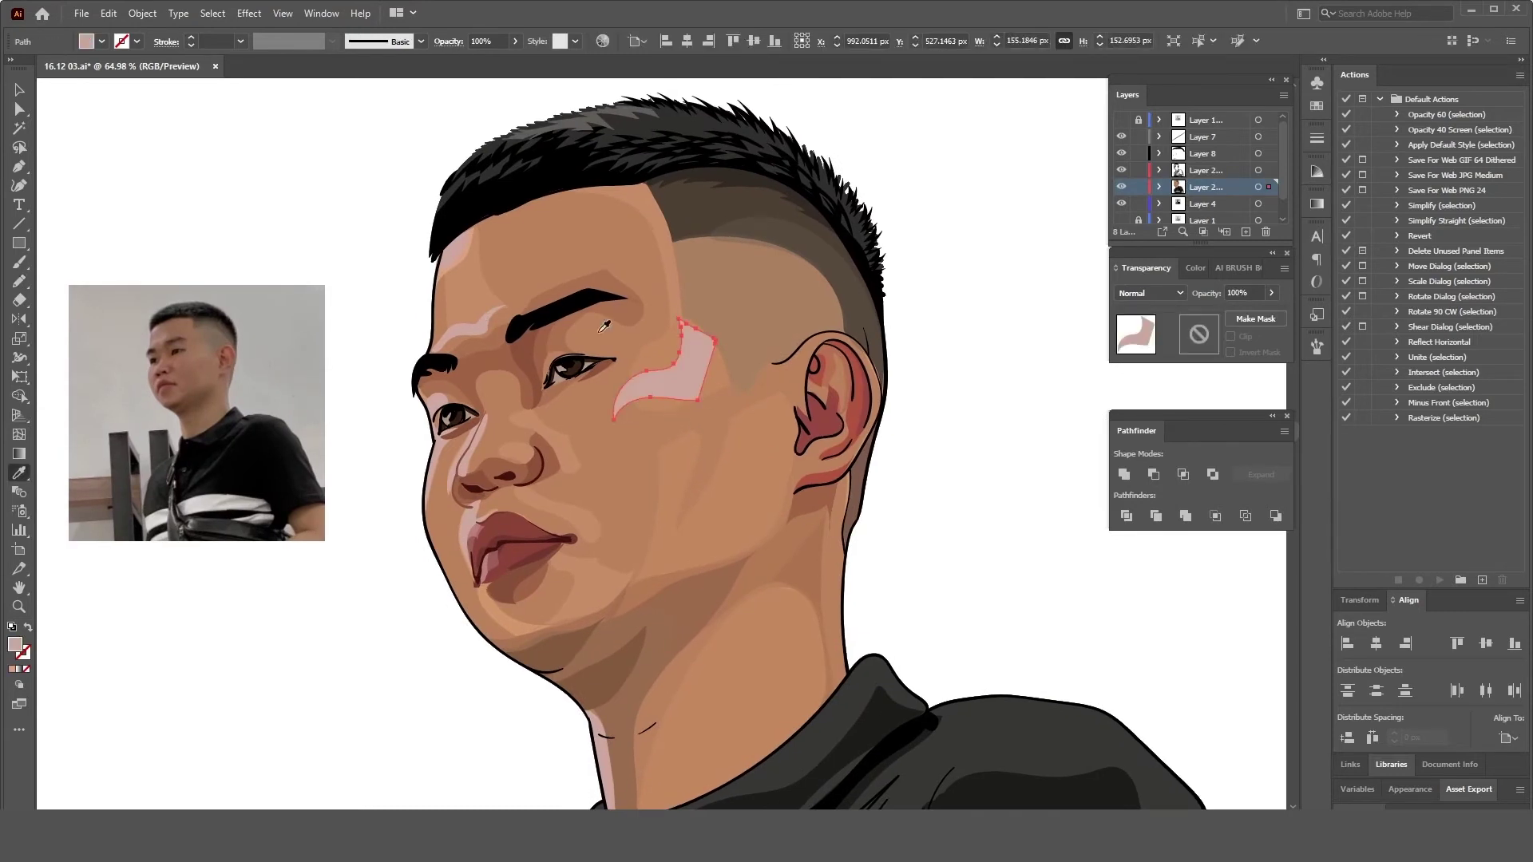
left_click_drag(1267, 312, 1233, 312)
- Inspect the anchor points of the cheek shading shape with Direct Selection
key("a")
key("ctrl+shift+a")
scroll(1044, 325, "down", 2)
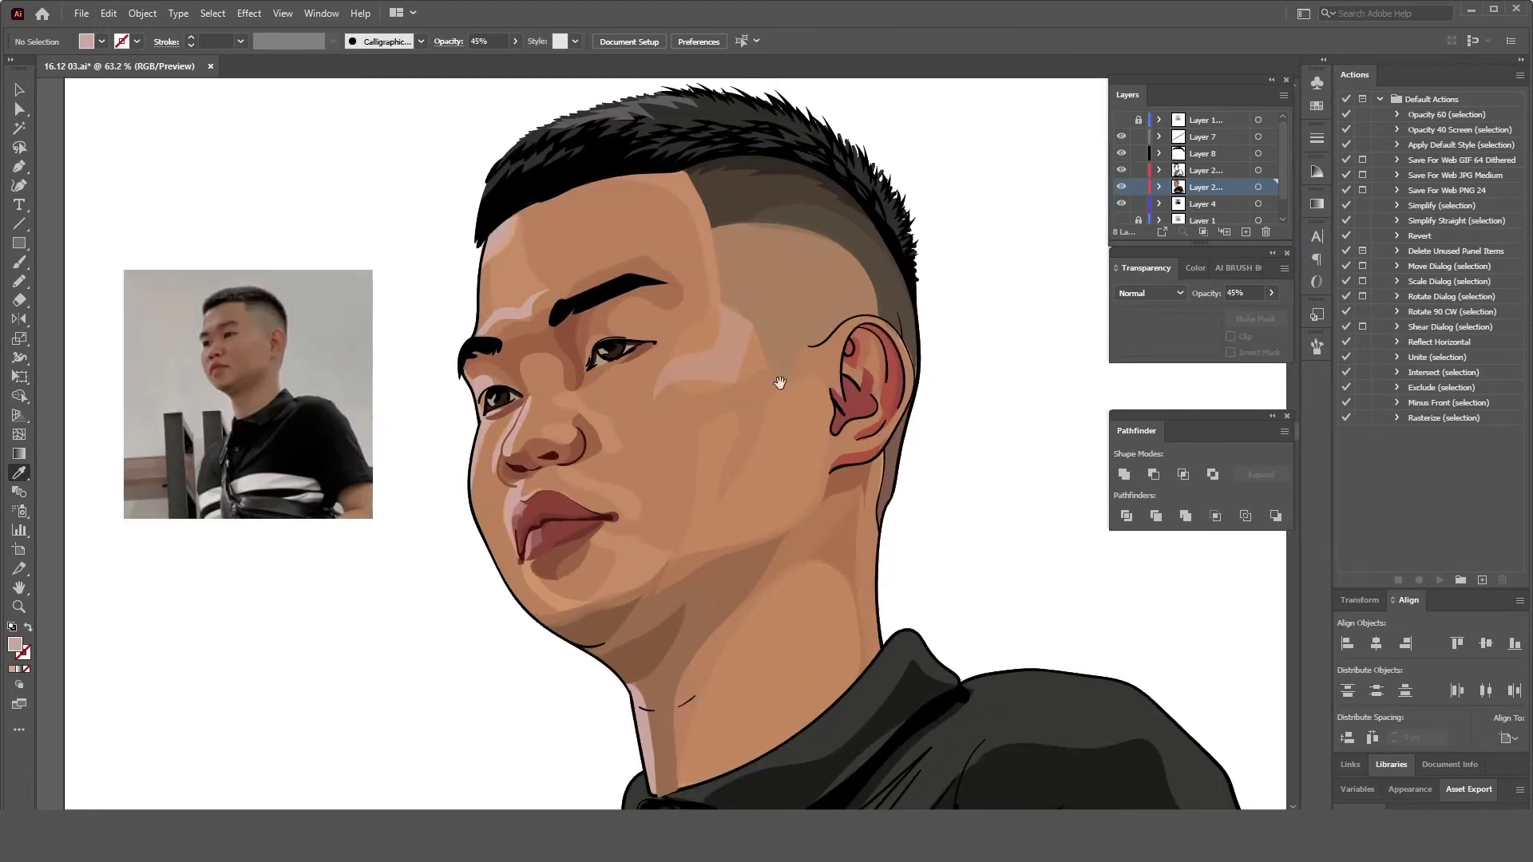
scroll(784, 384, "up", 2)
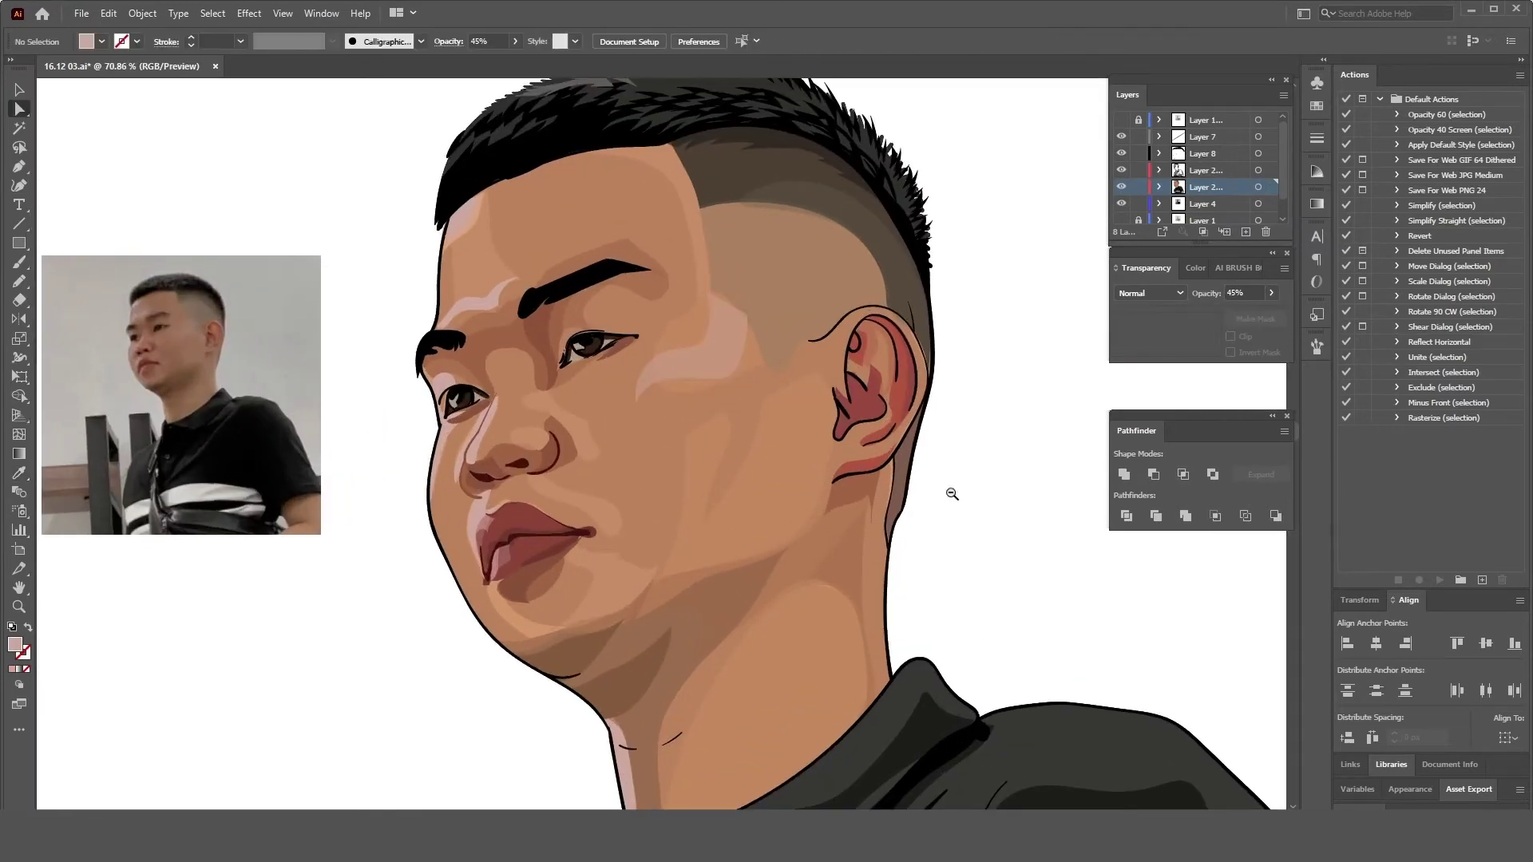
scroll(843, 572, "down", 2)
scroll(894, 396, "up", 1)
scroll(894, 396, "up", 1)
left_click(736, 407)
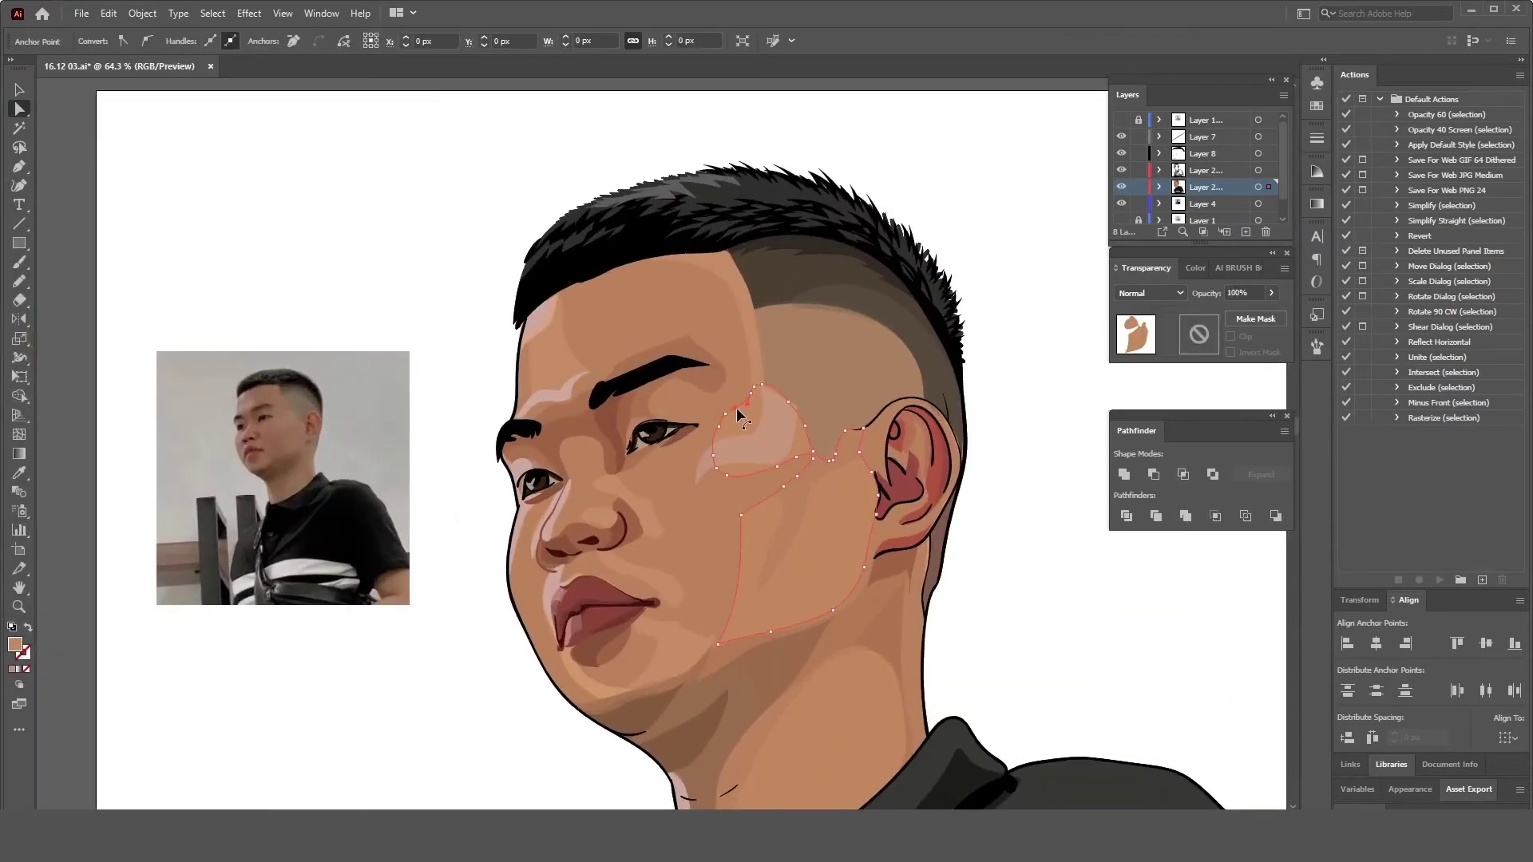
key("ctrl+shift+a")
key("a")
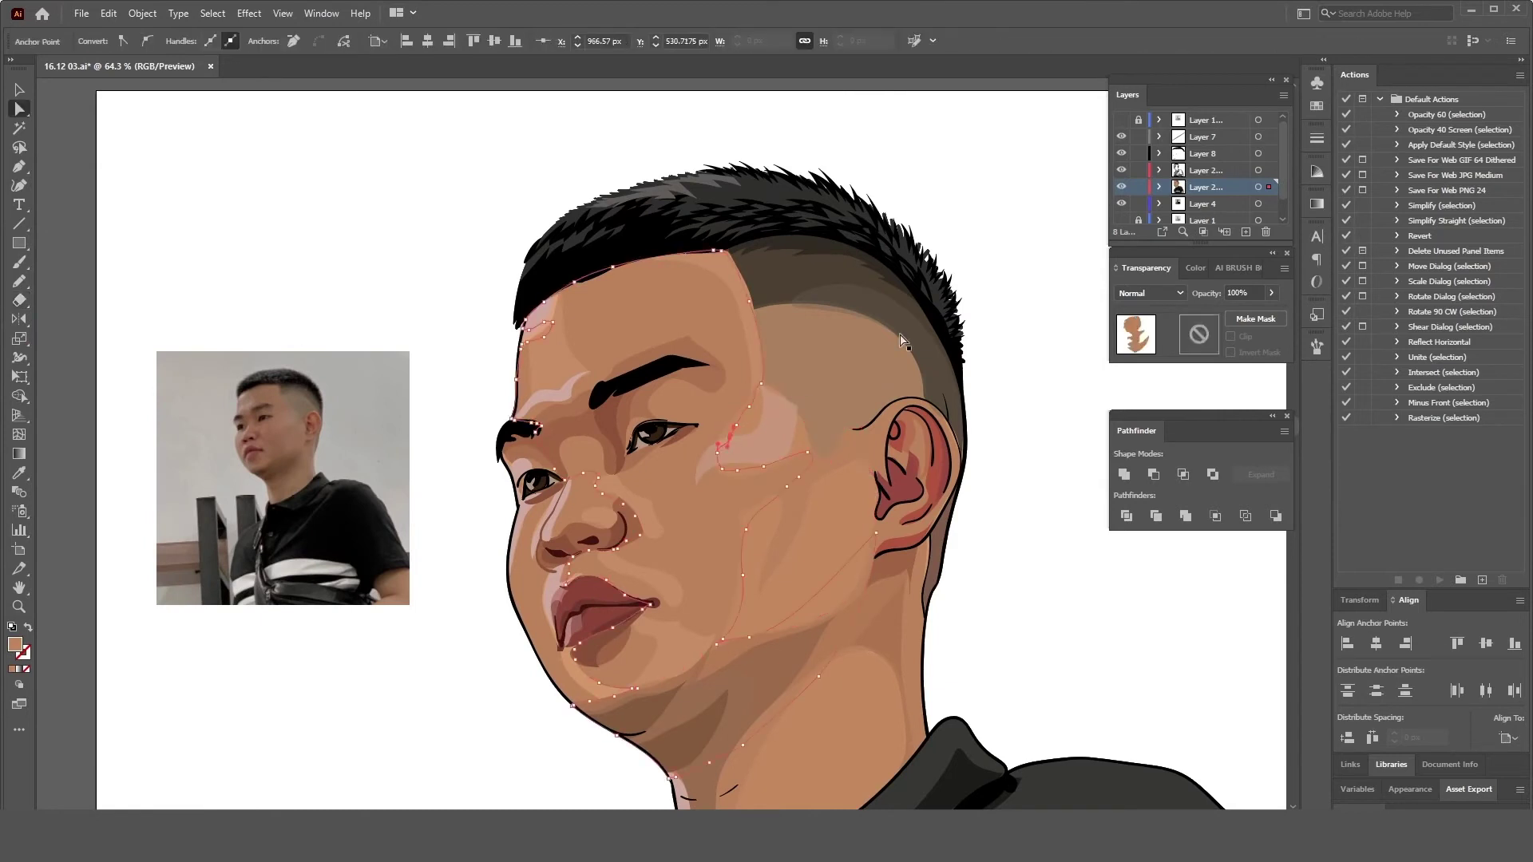
scroll(799, 399, "up", 3)
- Trim the edge of the forehead highlight with the Eraser
left_click(734, 391)
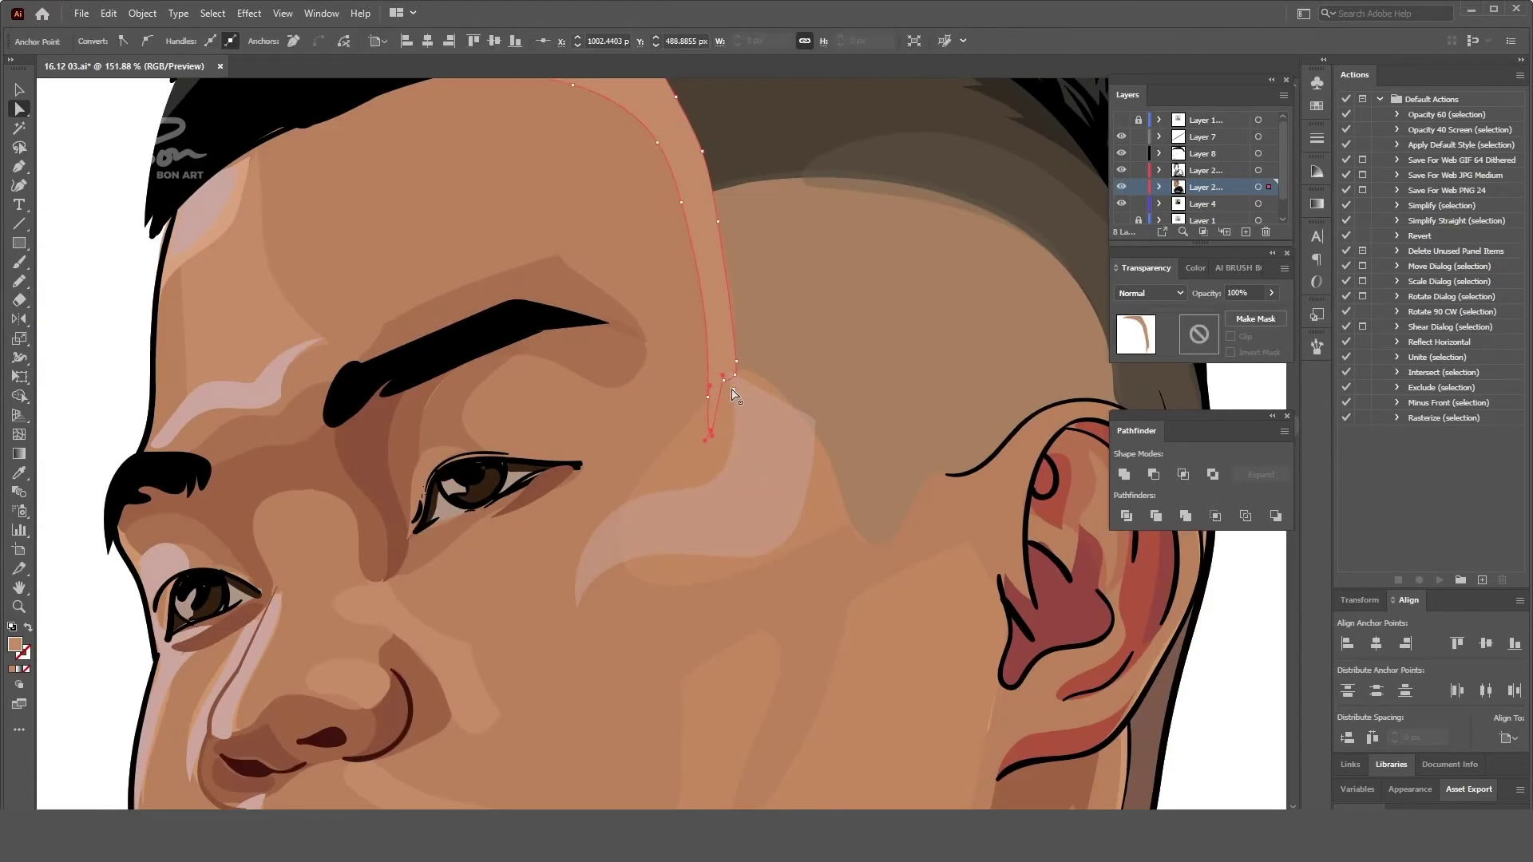
left_click(731, 469)
key("shift+e")
key("ctrl+shift+a")
scroll(737, 442, "down", 3)
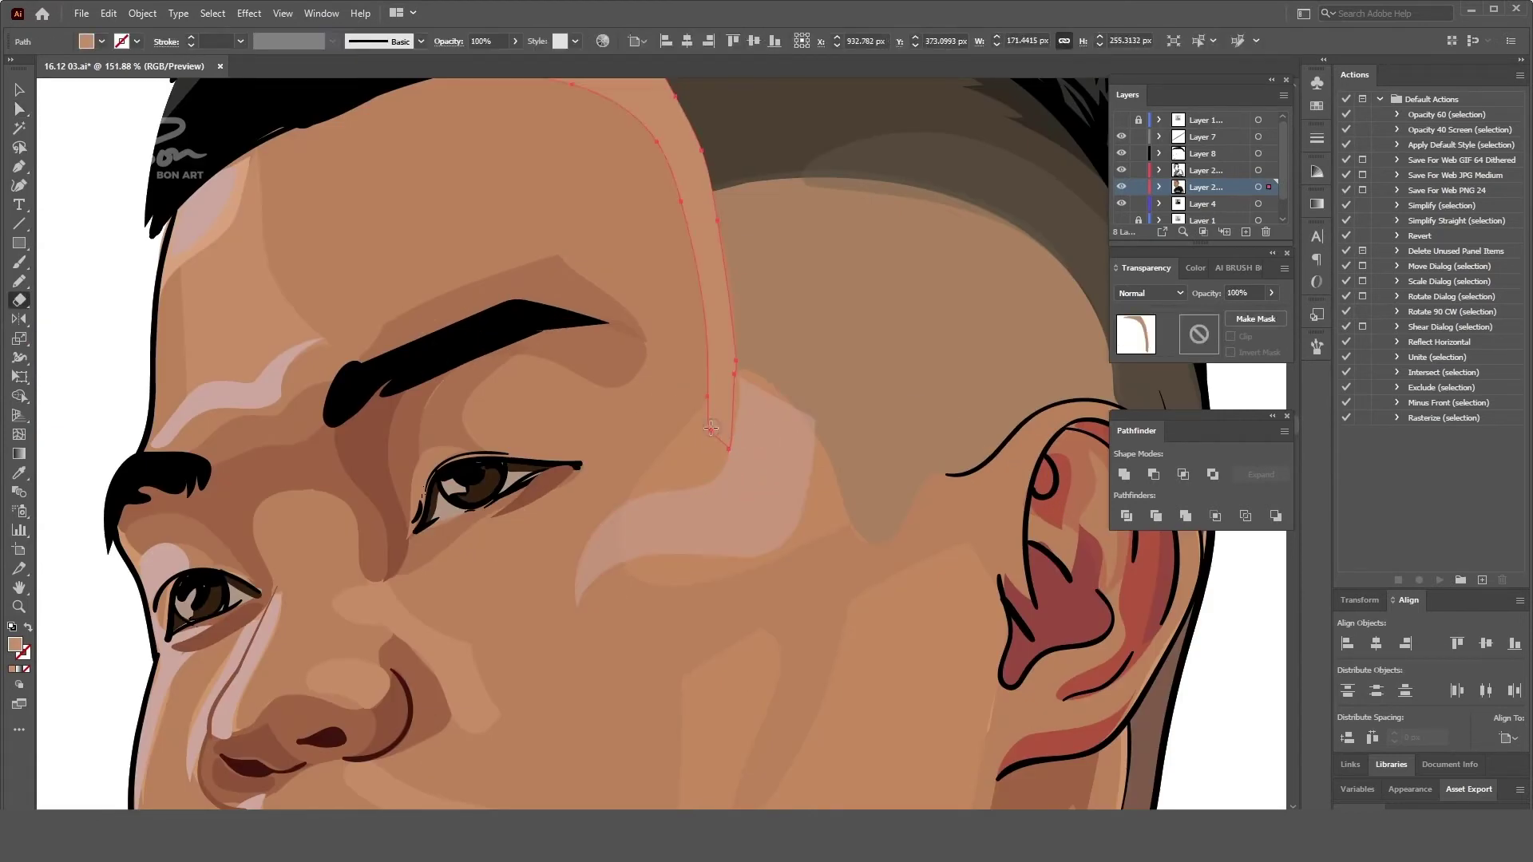
scroll(1013, 462, "down", 3)
scroll(834, 377, "down", 1)
scroll(834, 378, "up", 3)
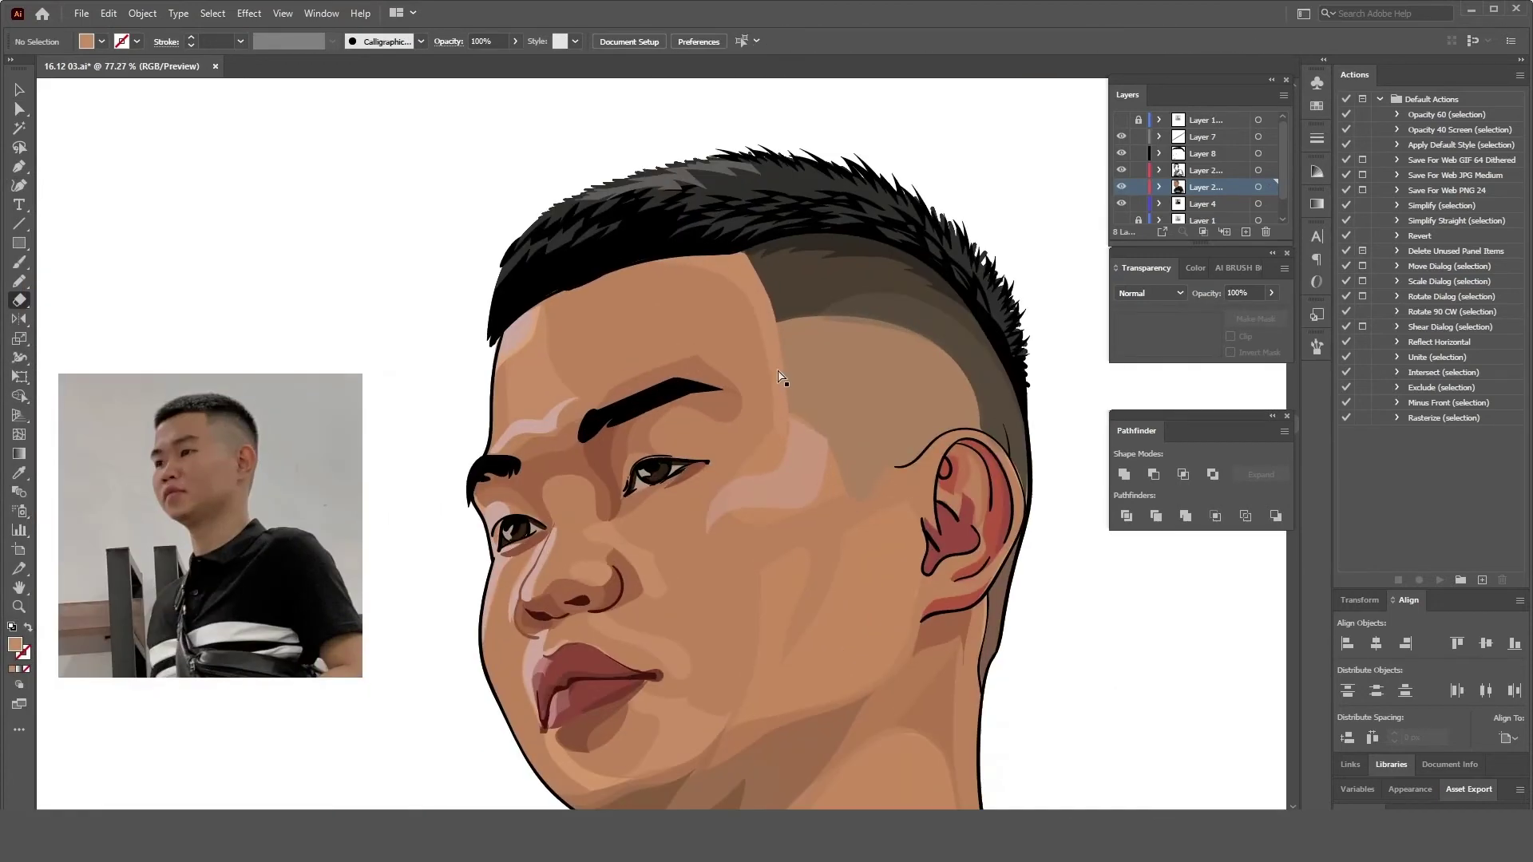
left_click(781, 381, "ctrl")
left_click_drag(768, 405, 799, 445)
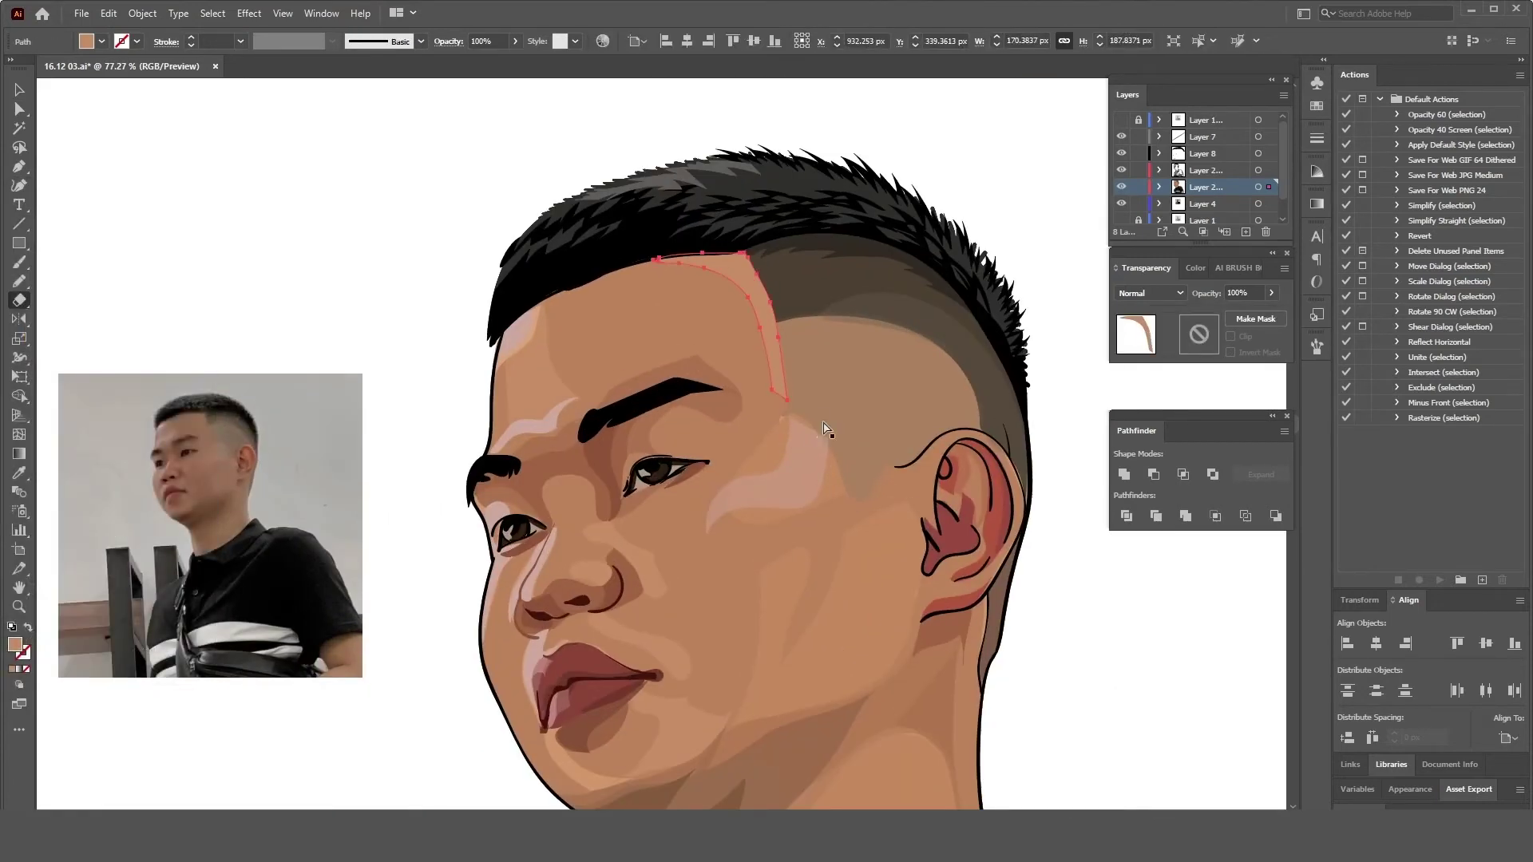
- Select the temple hair-shadow and a second forehead highlight for erasing
left_click(798, 375, "ctrl")
key("a")
left_click(816, 408, "ctrl")
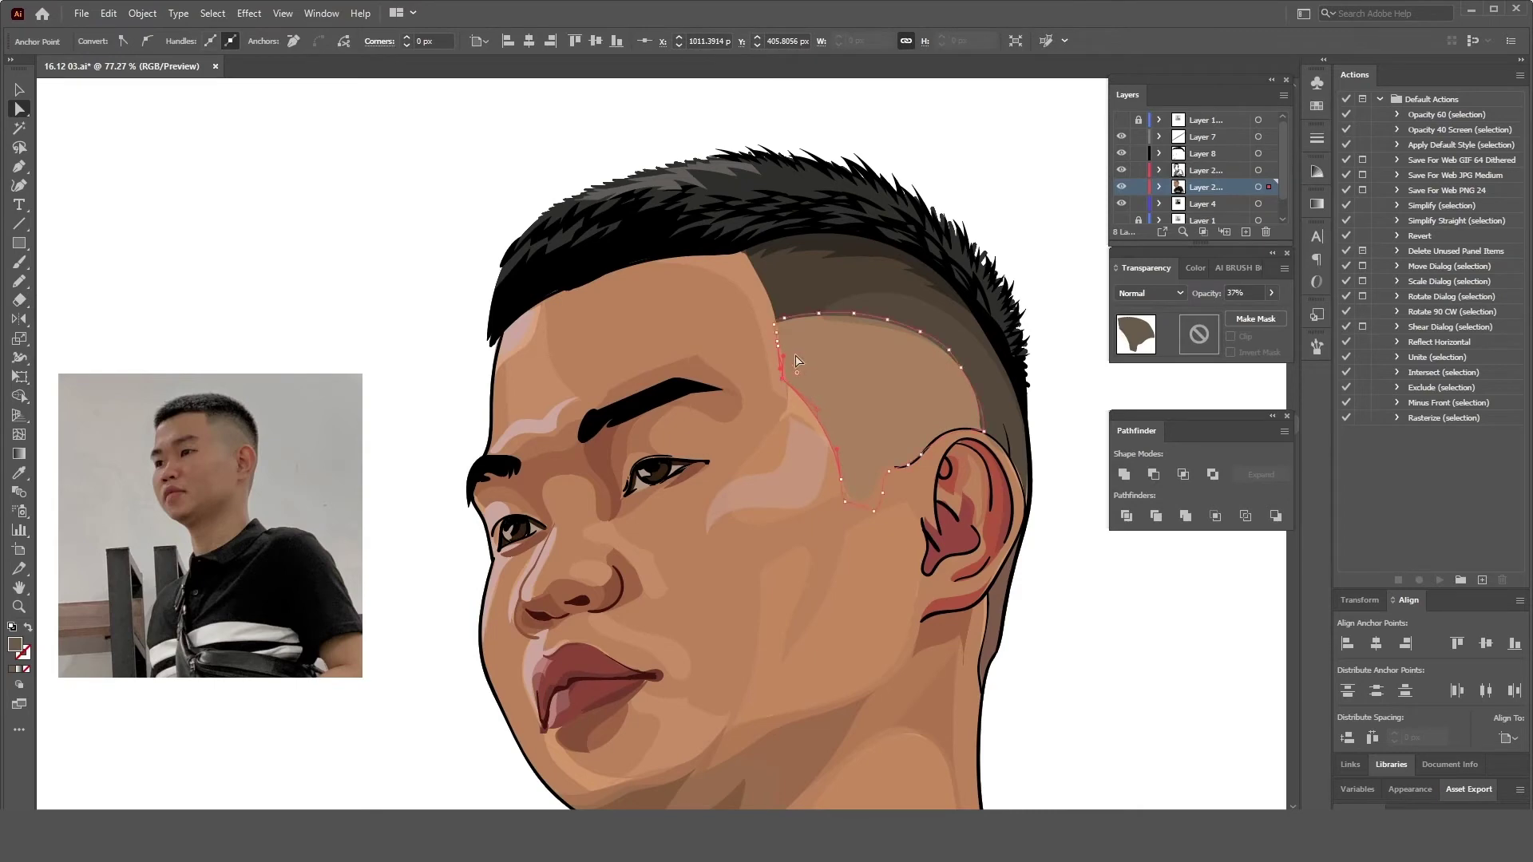
key("shift+e")
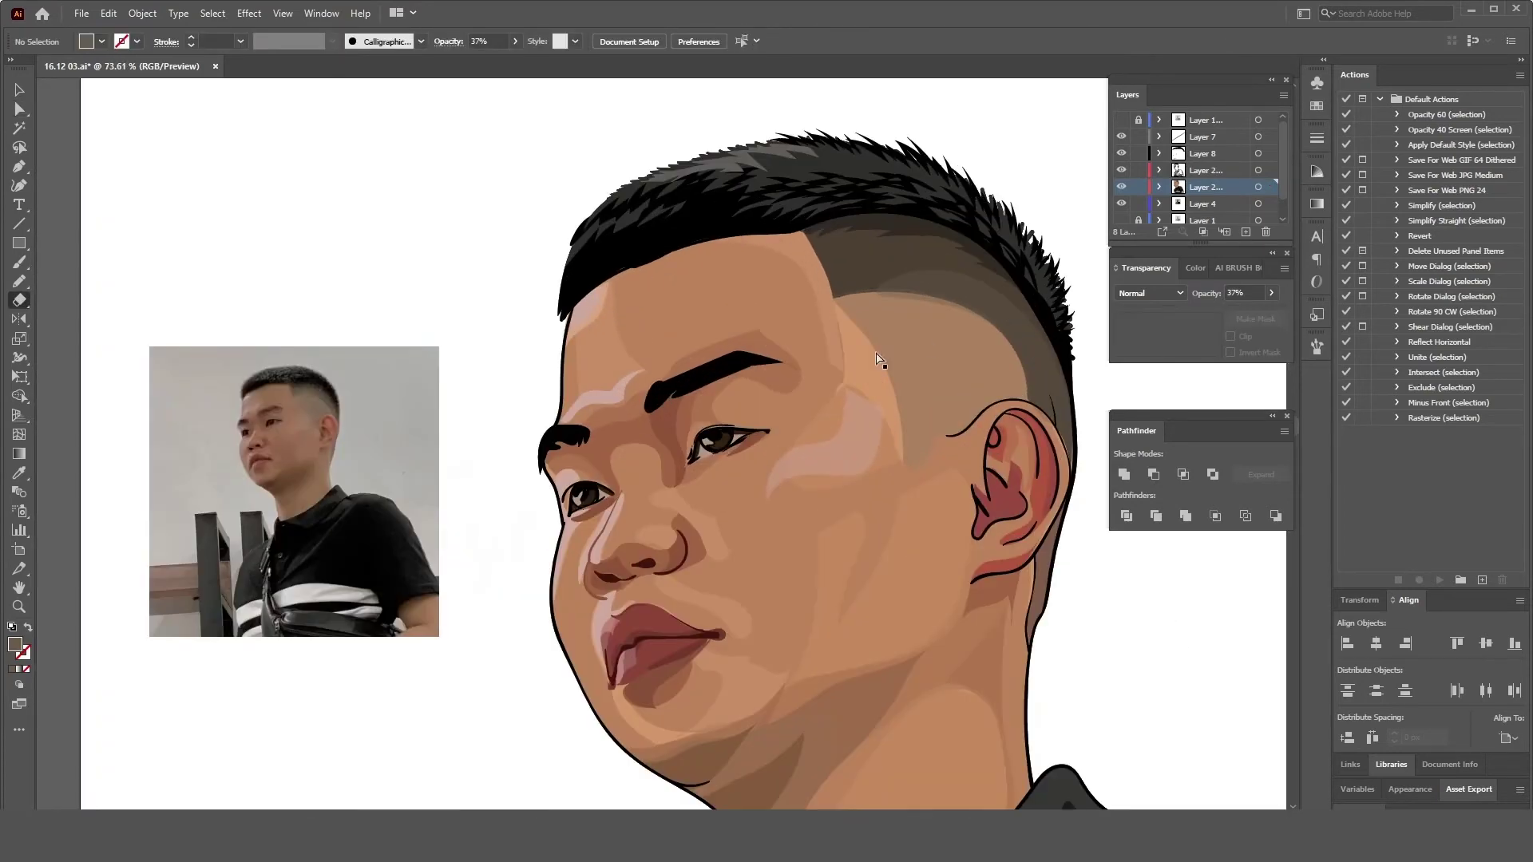
scroll(831, 497, "up", 2)
key("a")
left_click(831, 497, "ctrl")
key("ctrl+shift+a")
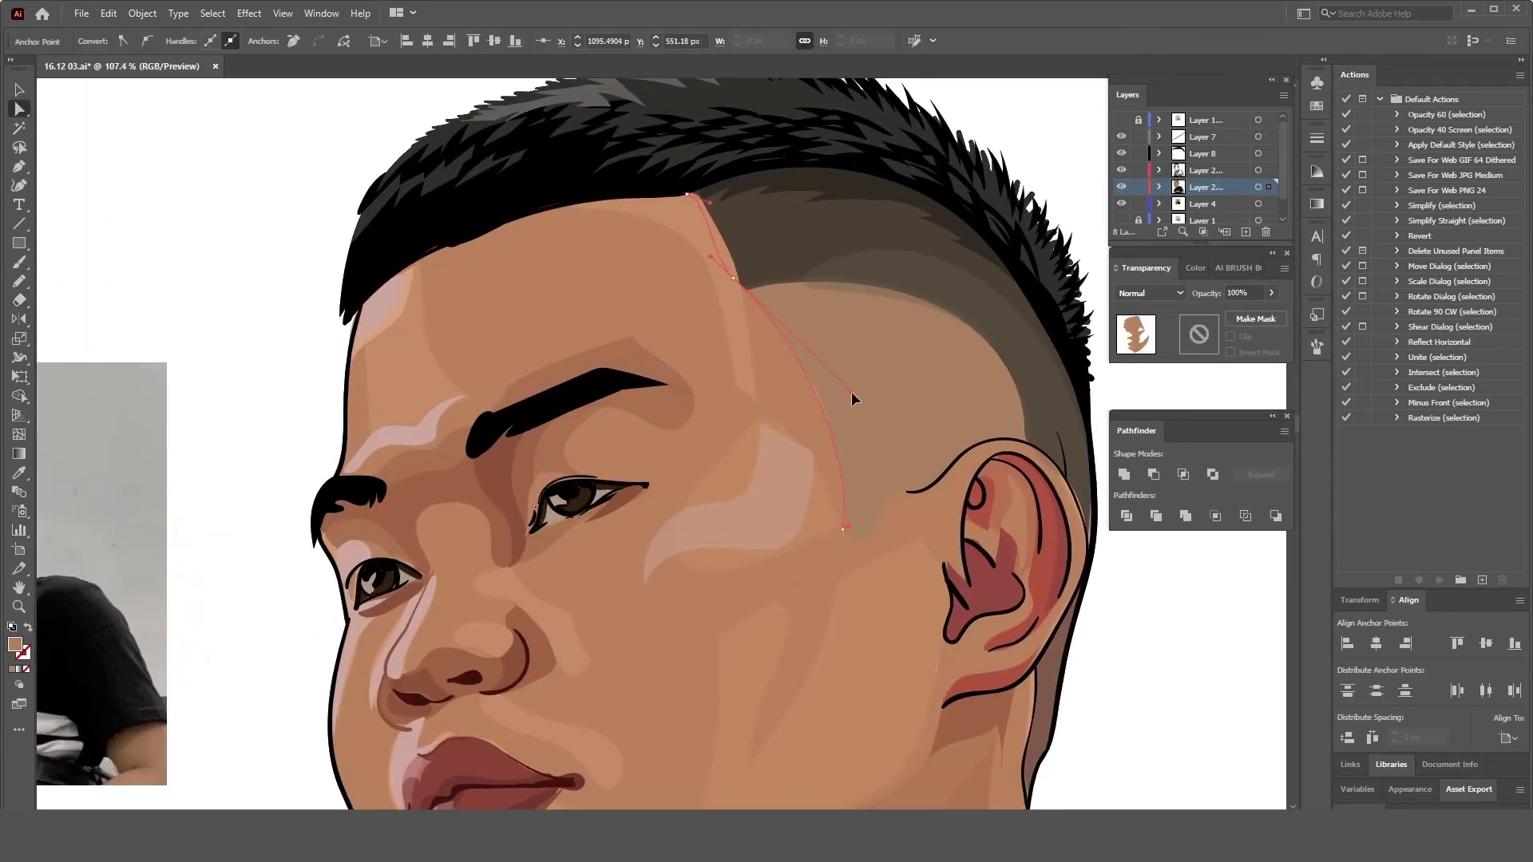
scroll(855, 399, "down", 5)
scroll(873, 342, "up", 2)
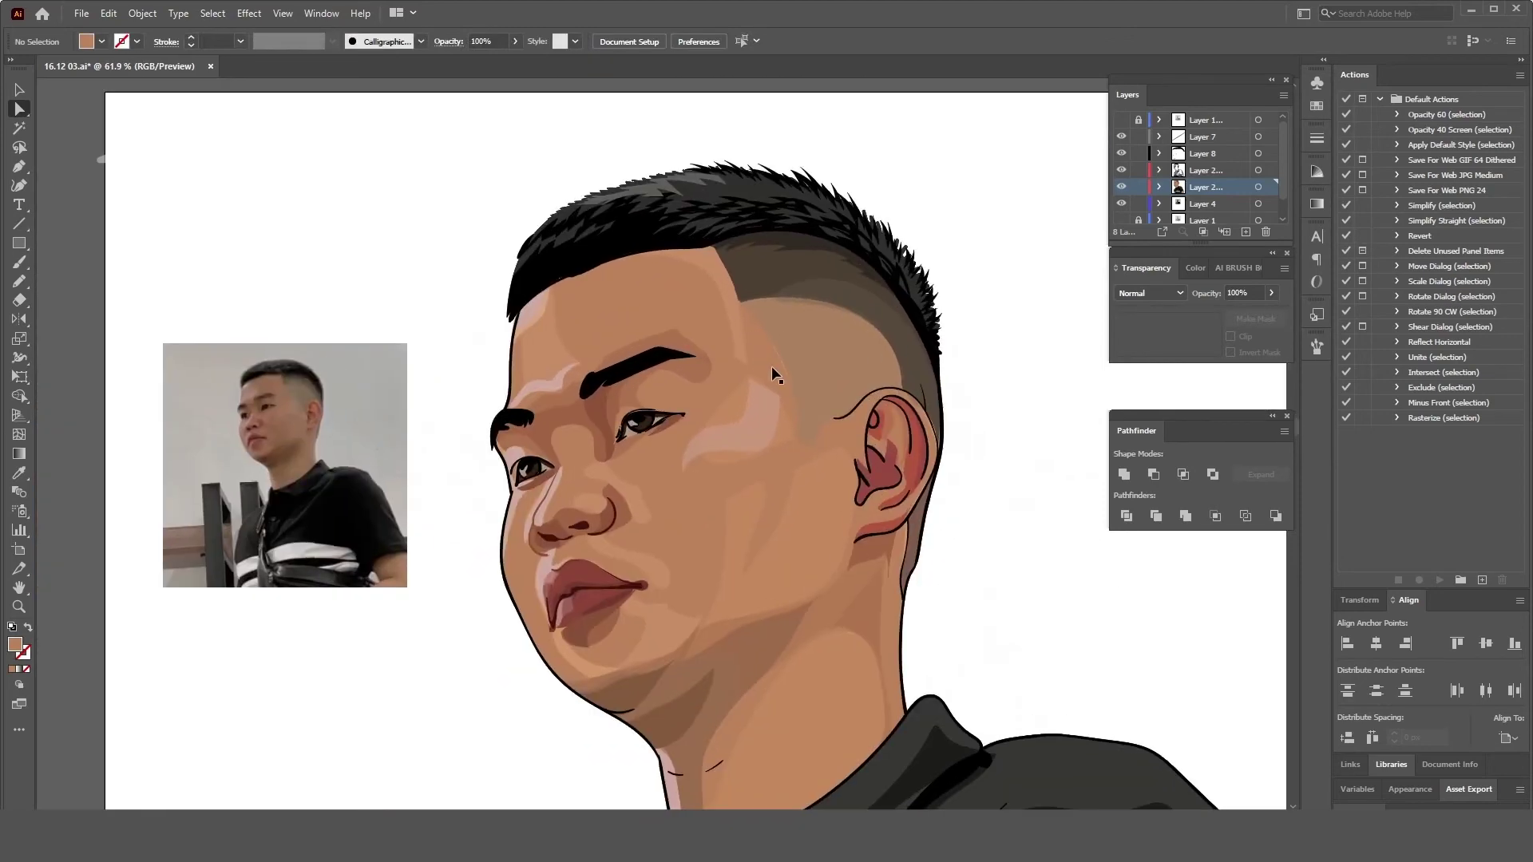
key("shift+e")
- Draw a shape between cheek and ear with the translucent pink highlight fill
scroll(985, 286, "down", 2)
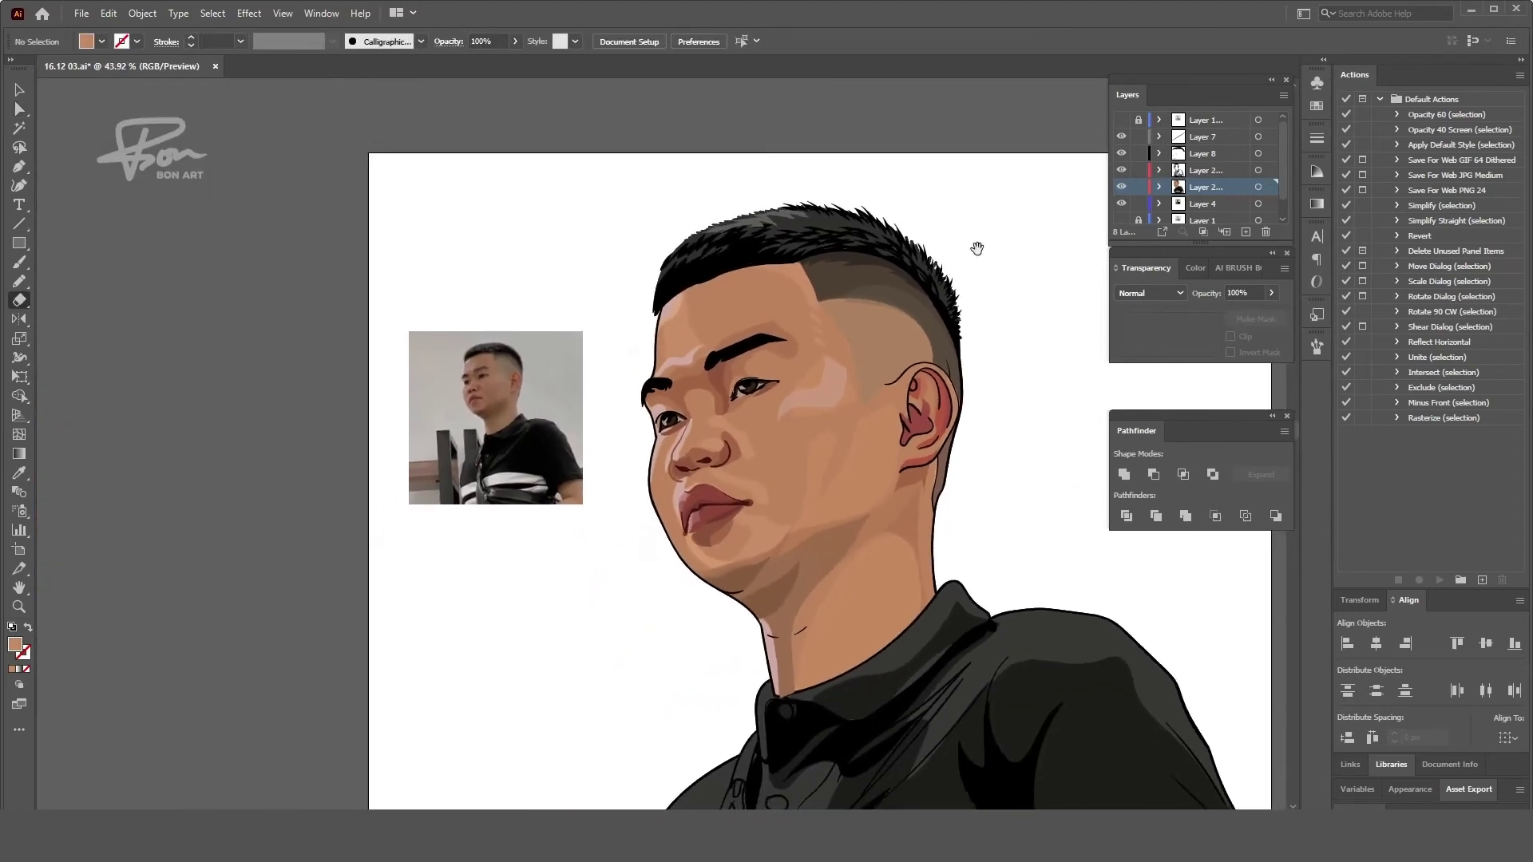
scroll(941, 345, "down", 3)
scroll(940, 376, "down", 1)
scroll(879, 410, "up", 4)
scroll(878, 411, "up", 2)
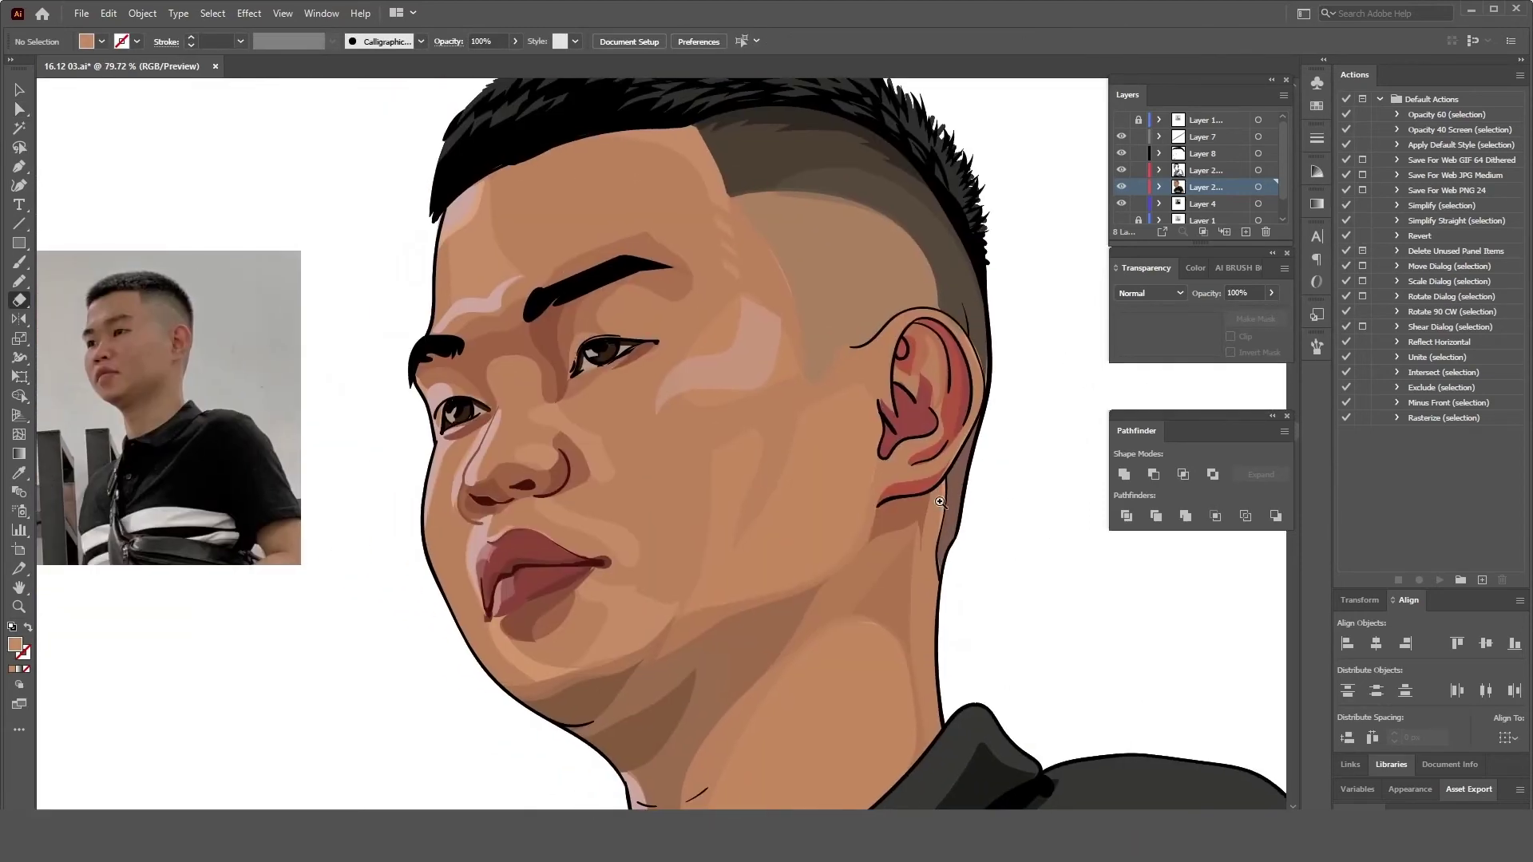
left_click_drag(861, 448, 856, 397)
key("shift+e")
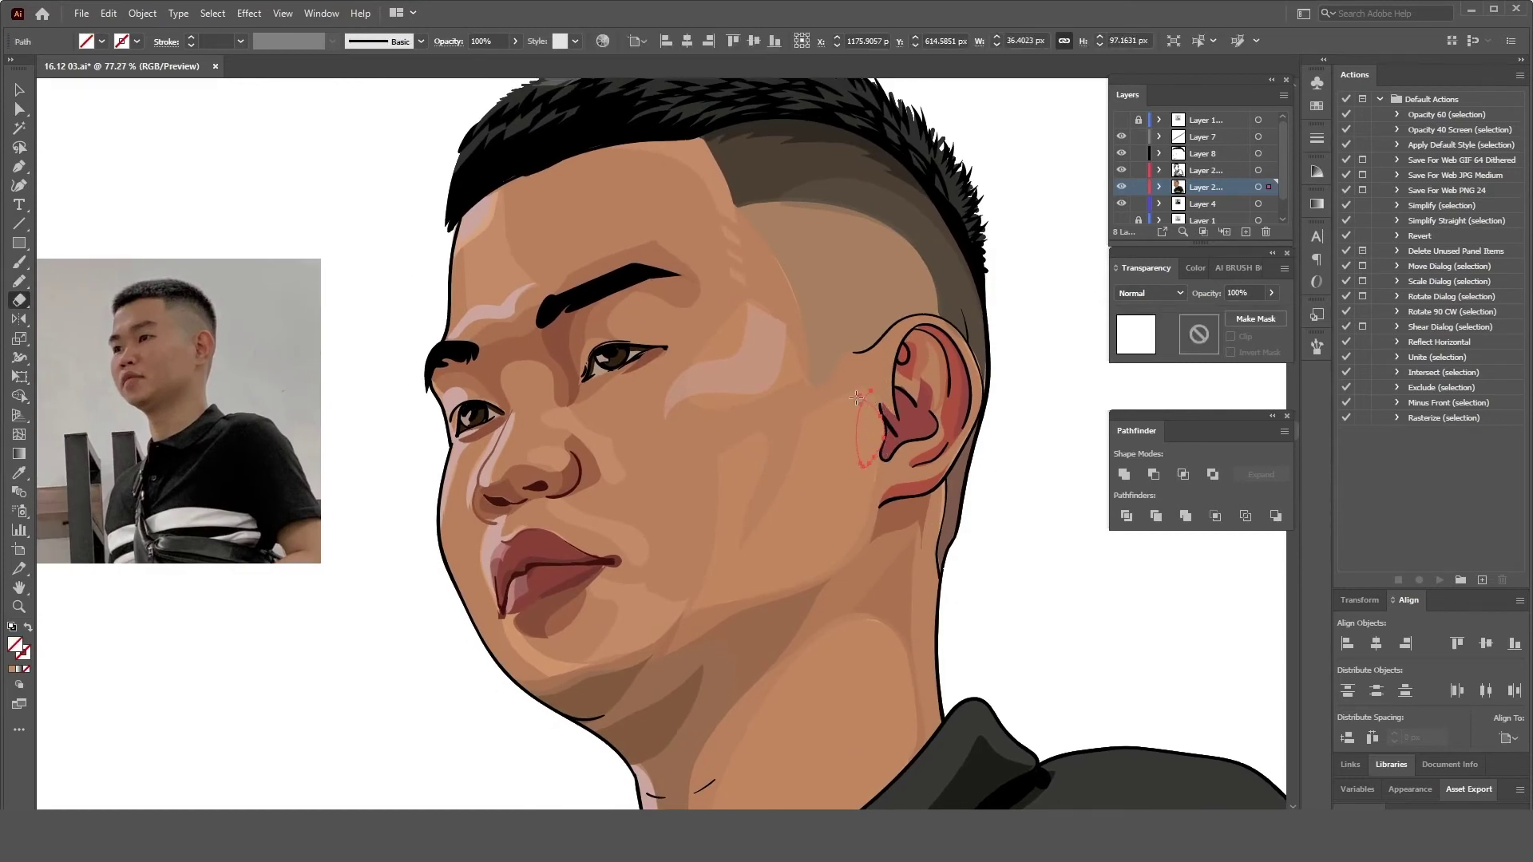
left_click(741, 346)
key("ctrl+shift+a")
scroll(741, 345, "down", 3)
scroll(933, 468, "up", 3)
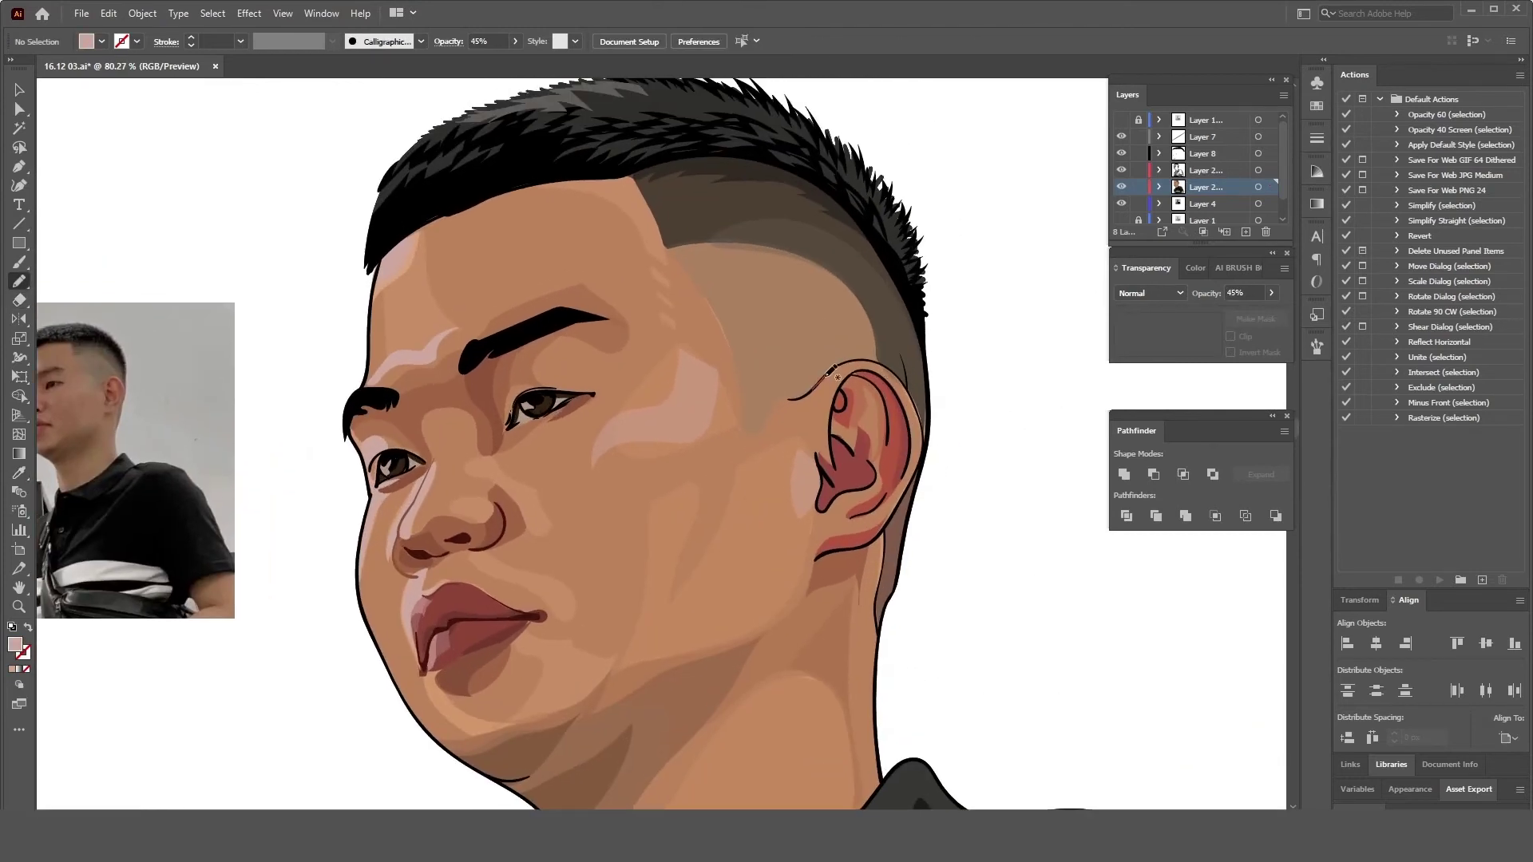
- Pencil freehand shading shapes on the lower cheek and along the jawline
key("i")
scroll(840, 378, "down", 3)
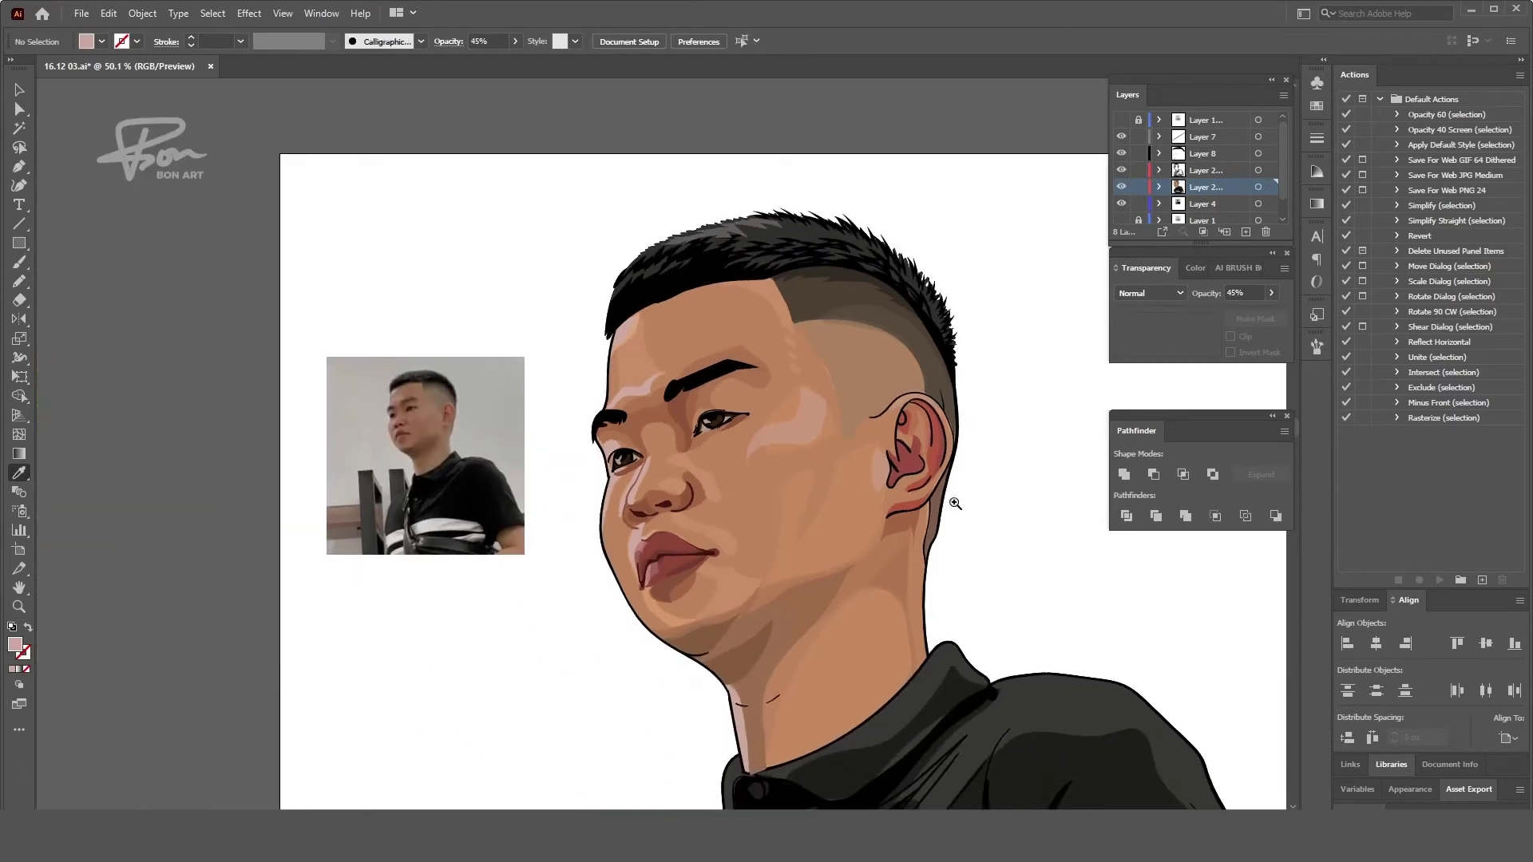
scroll(886, 548, "up", 3)
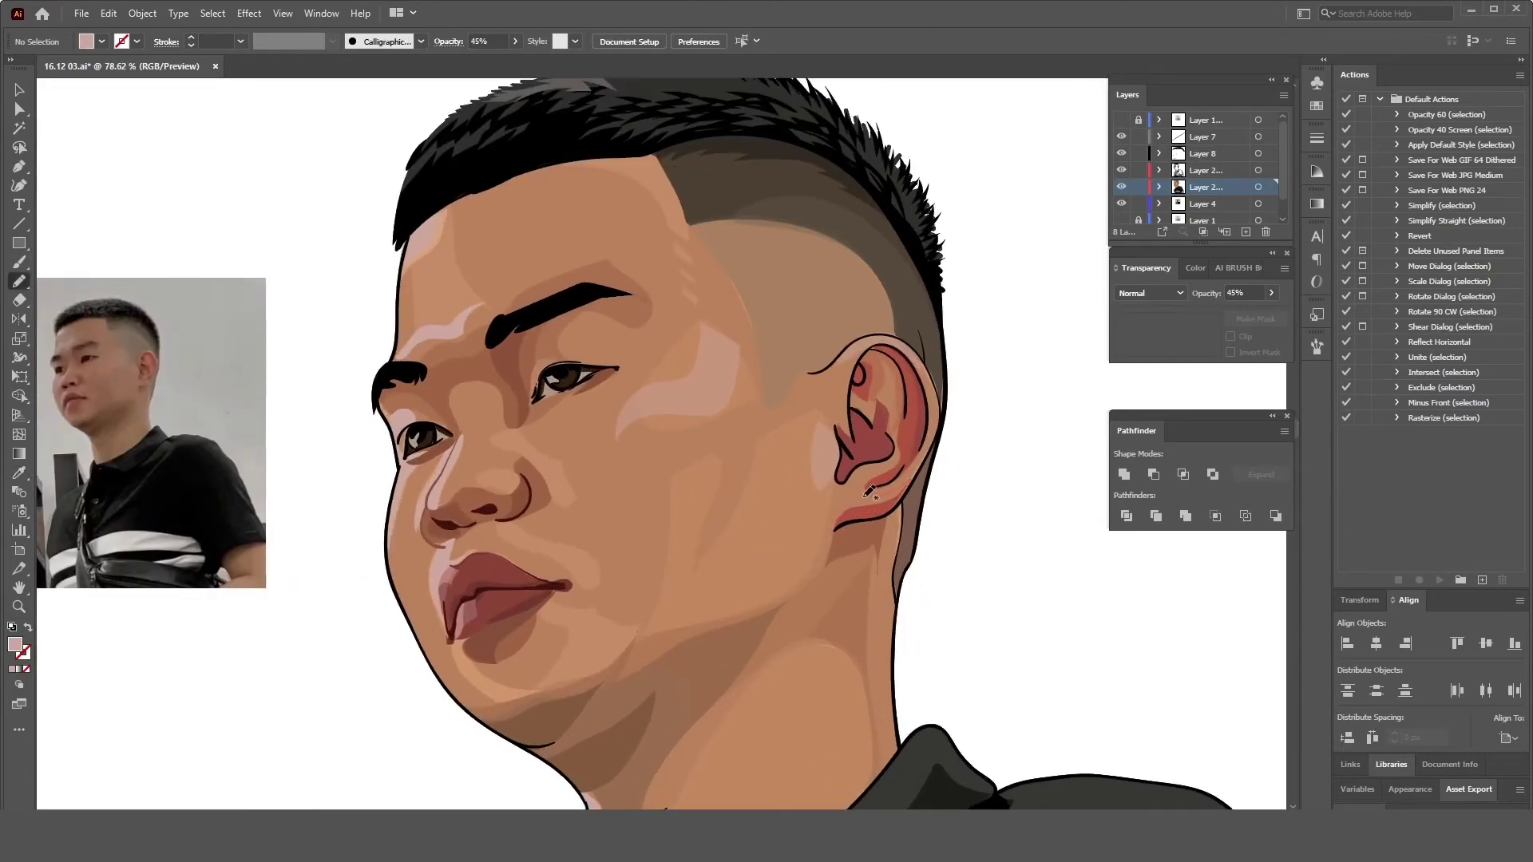
key("i")
scroll(868, 492, "down", 3)
scroll(914, 530, "up", 3)
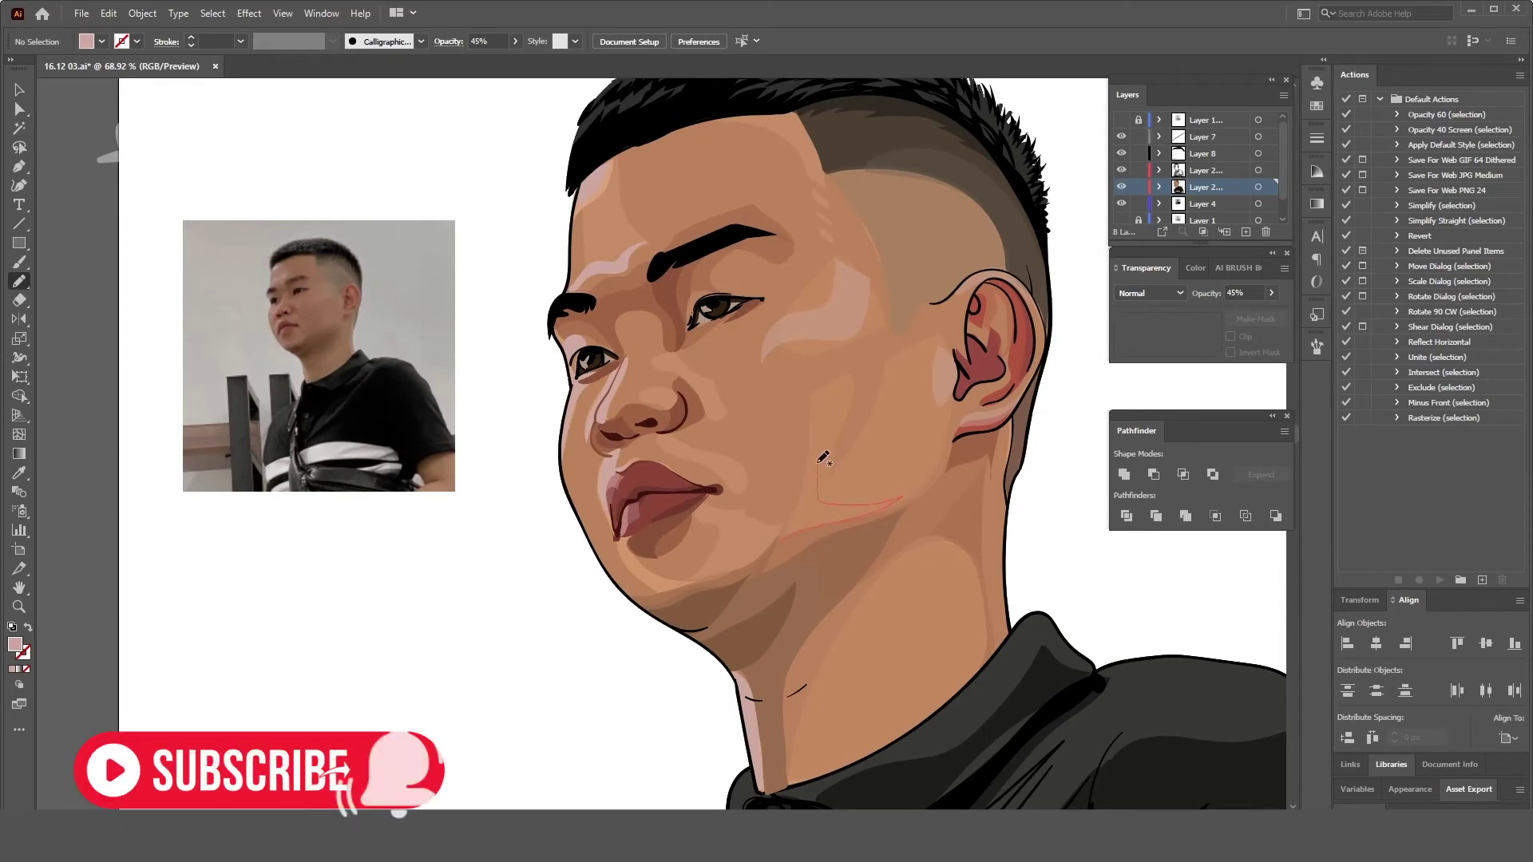
left_click_drag(908, 492, 792, 552)
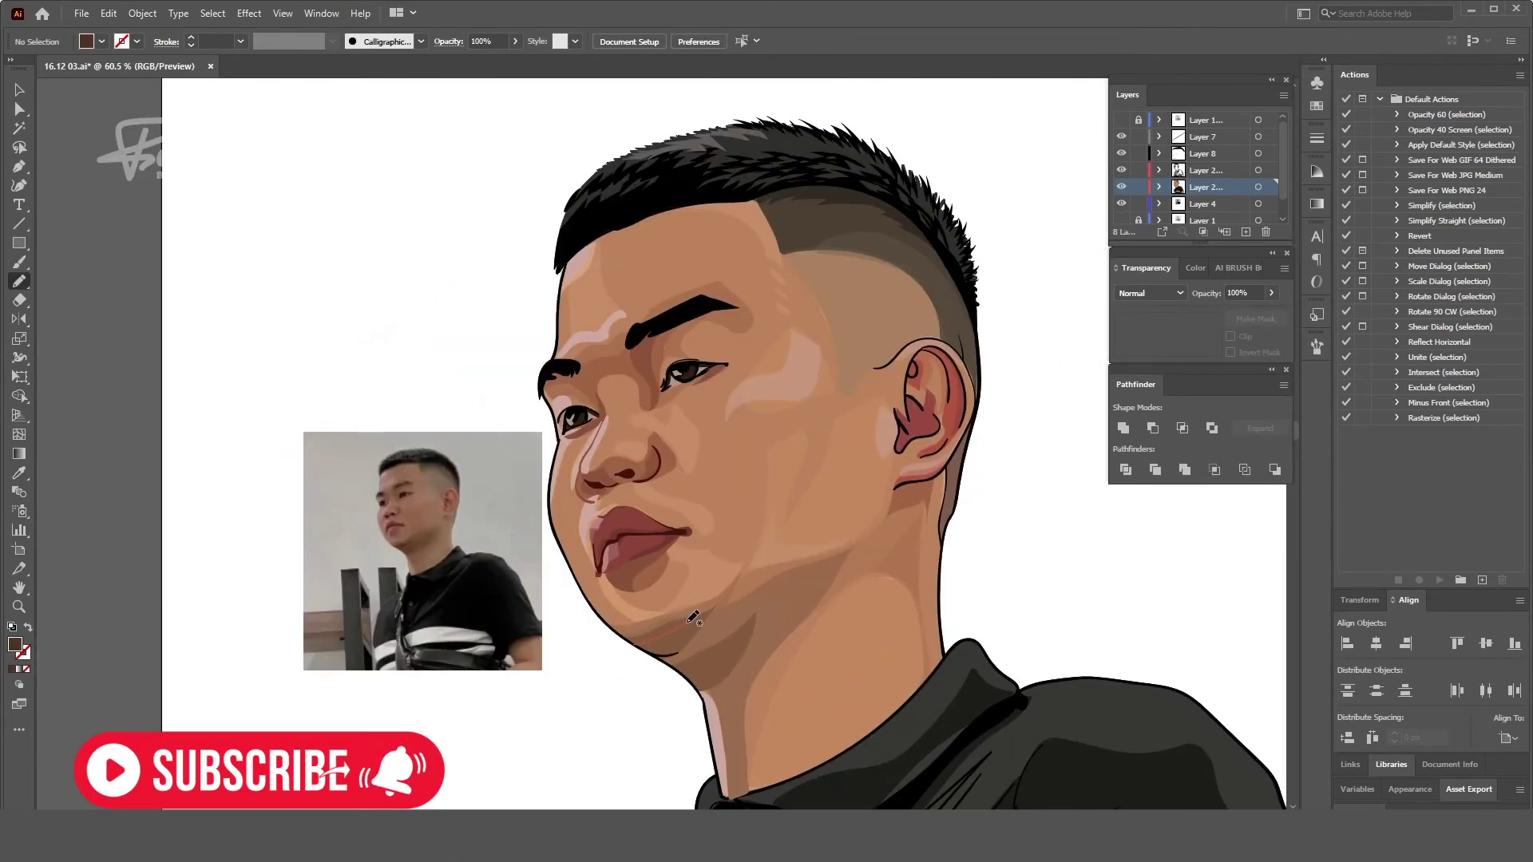
left_click_drag(643, 642, 790, 577)
- Fill the jaw shadow with a brown gradient and darken its starting stop
key("i")
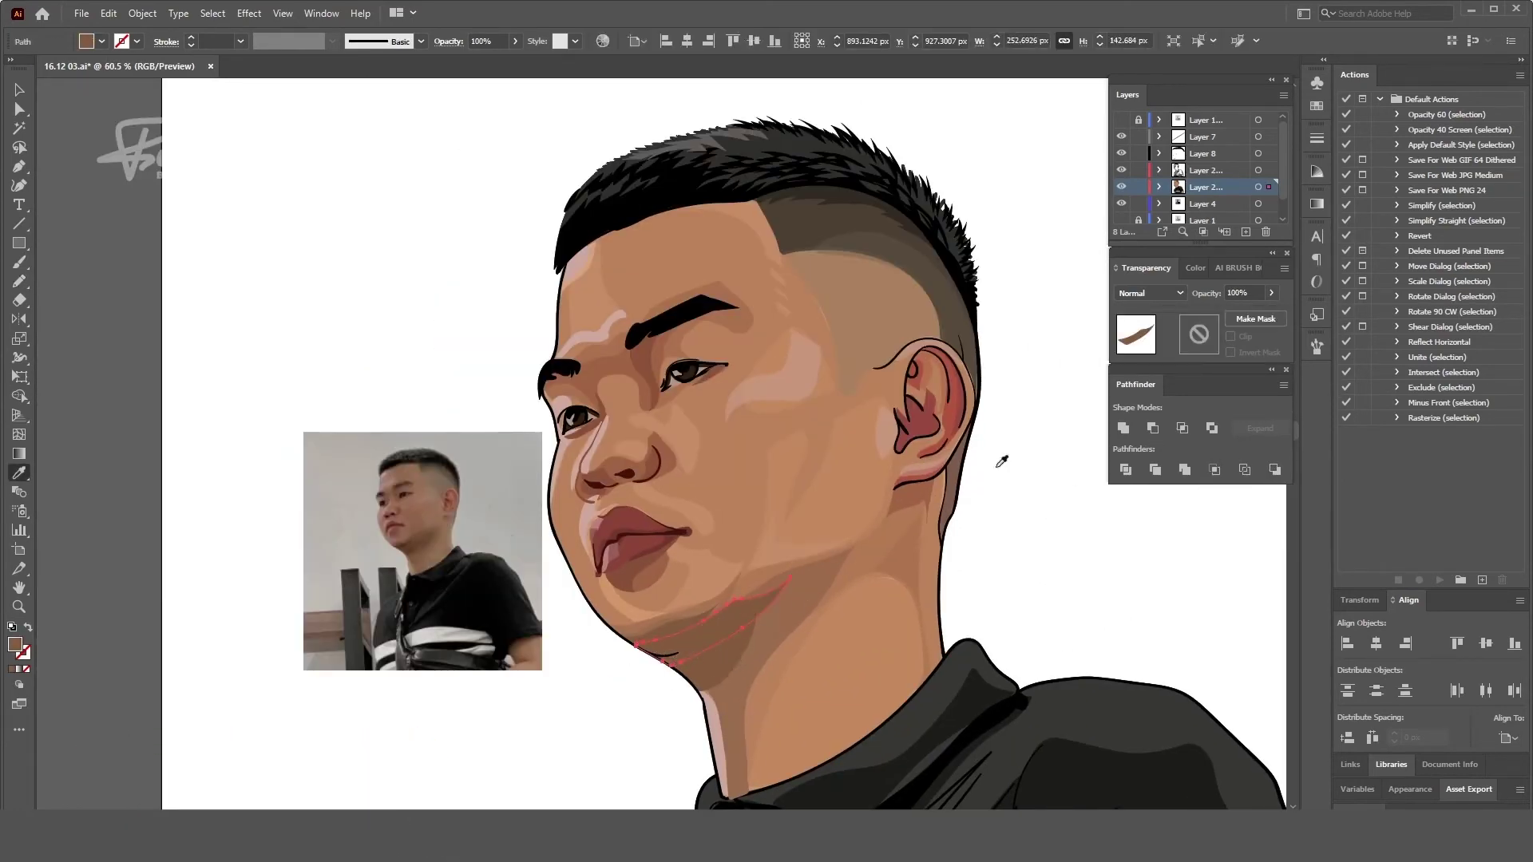
left_click_drag(1317, 205, 1228, 495)
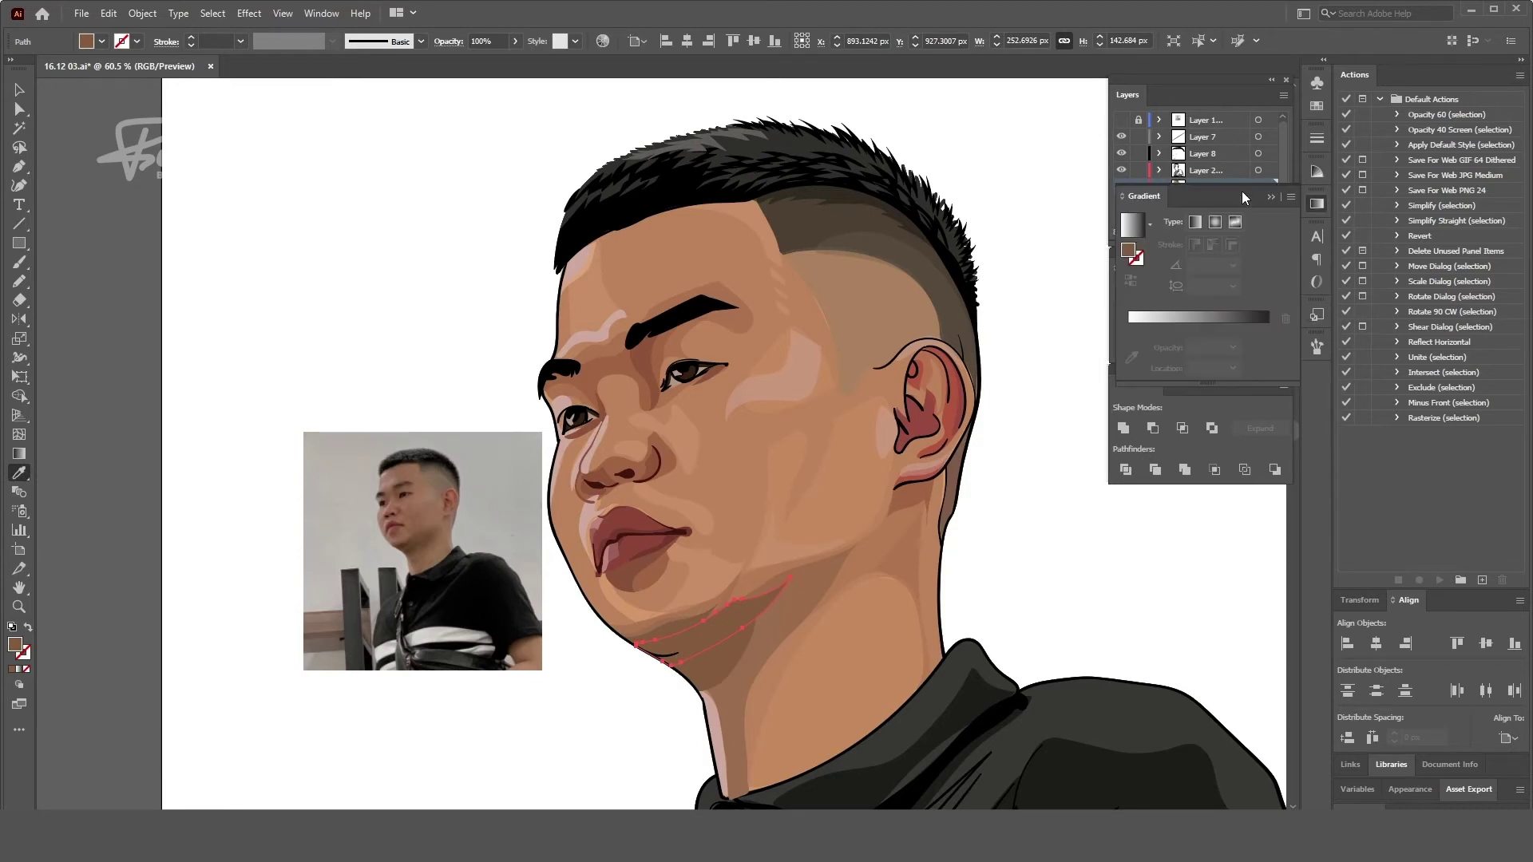
left_click(1138, 648)
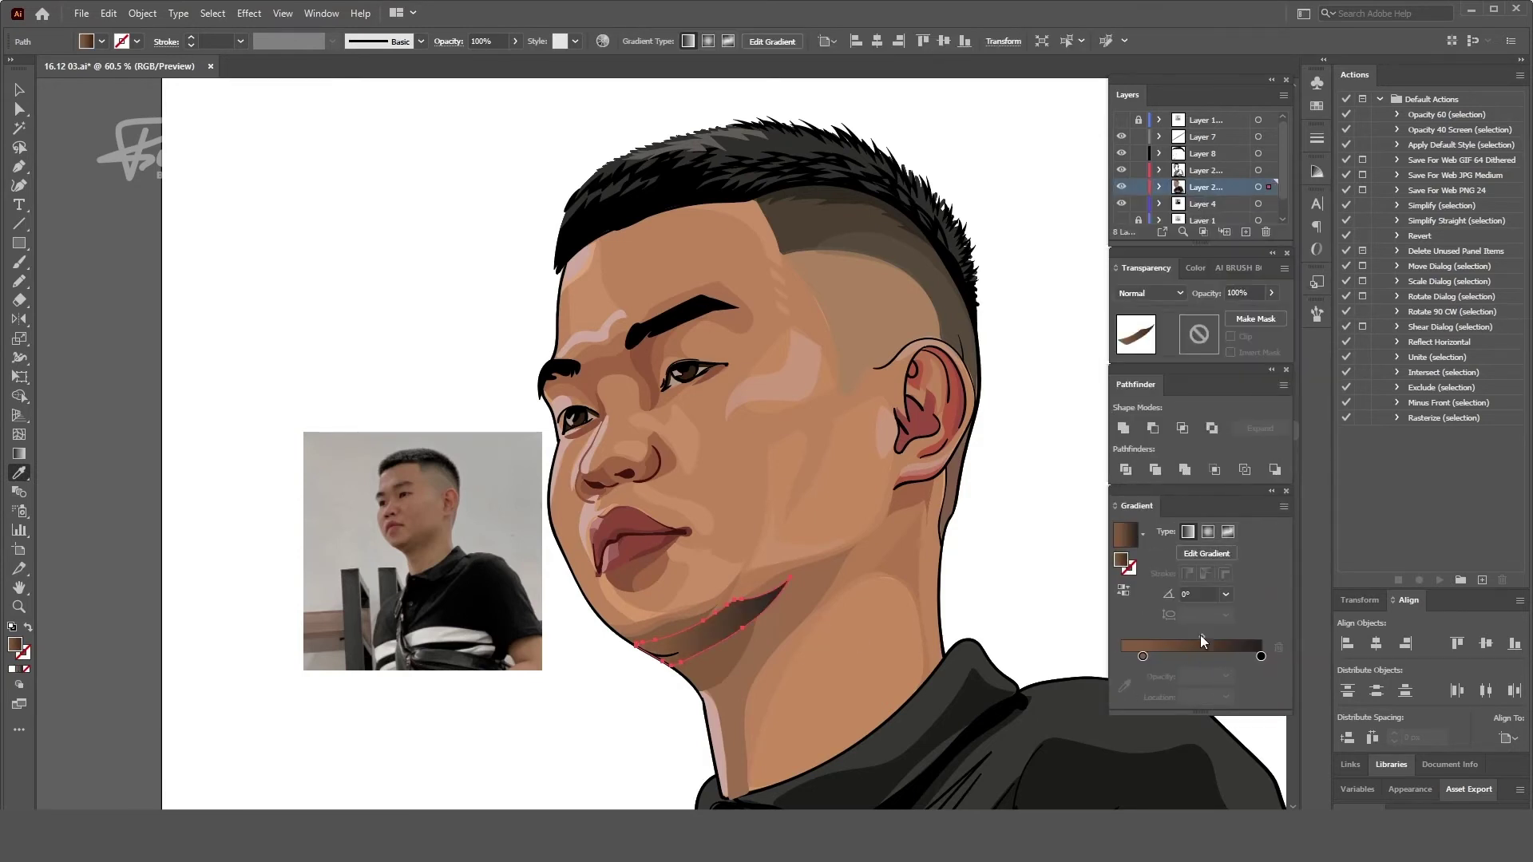
left_click(1199, 656)
left_click_drag(1260, 657, 1248, 701)
double_click(1143, 656)
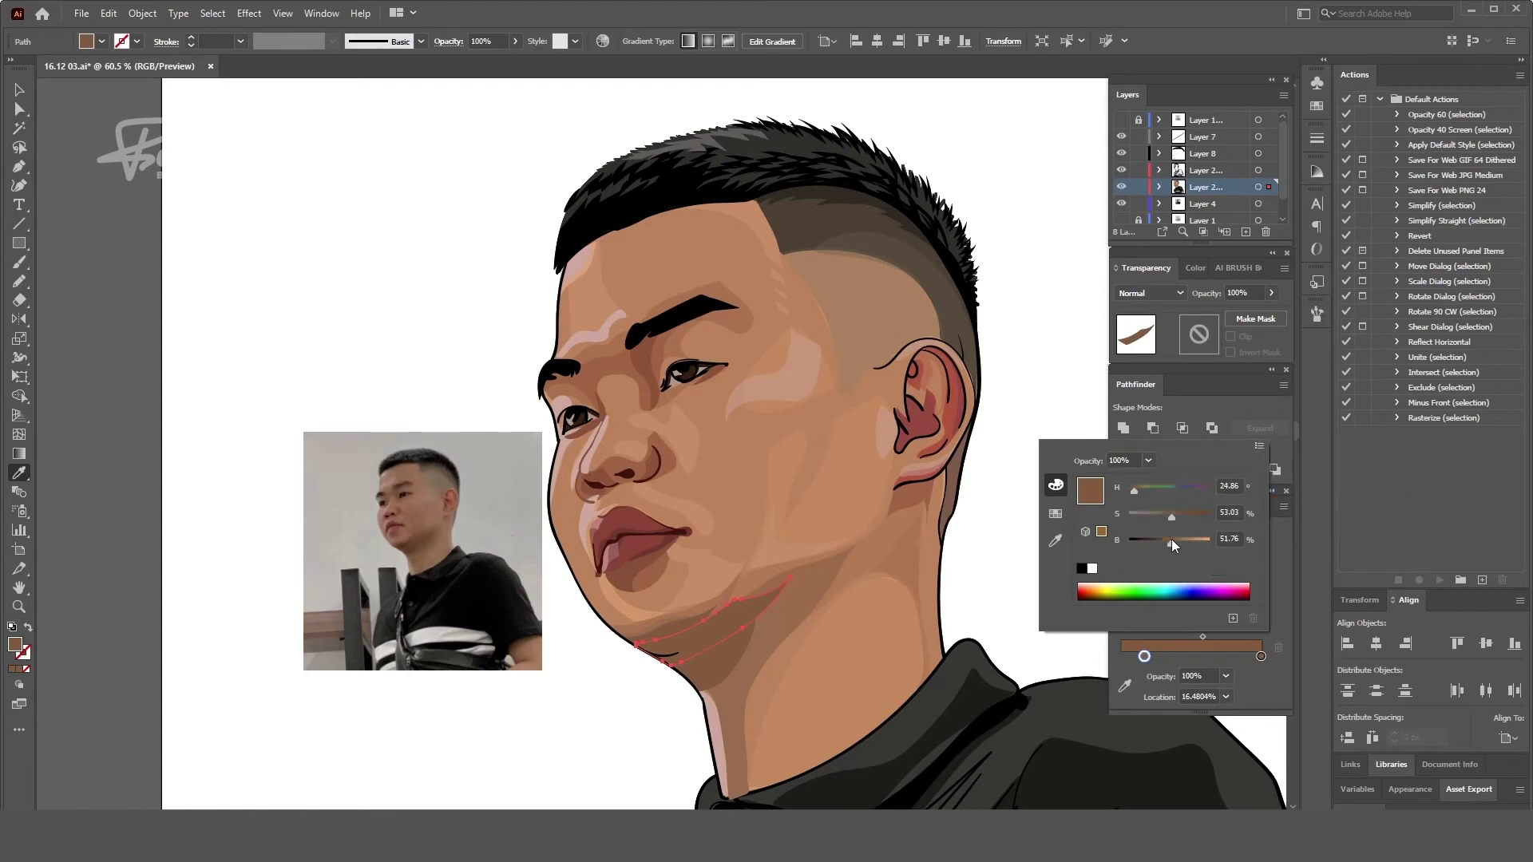
left_click_drag(1171, 539, 1156, 539)
- Re-angle the jaw gradient across the chin and erase its edge along the jaw line
key("g")
left_click_drag(610, 674, 742, 616)
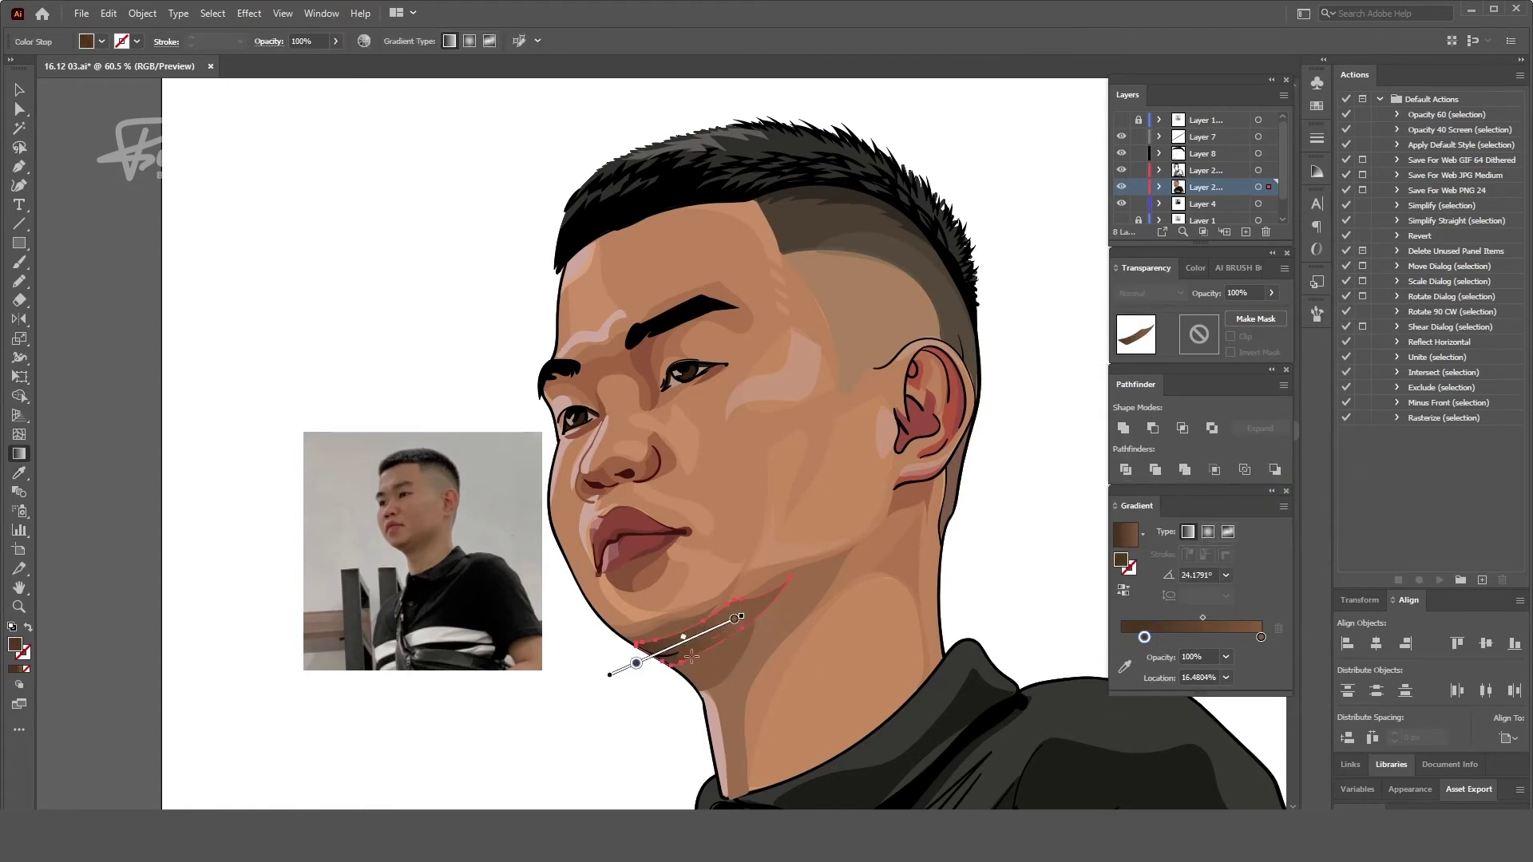
key("ctrl+shift+a")
left_click(704, 661)
key("a")
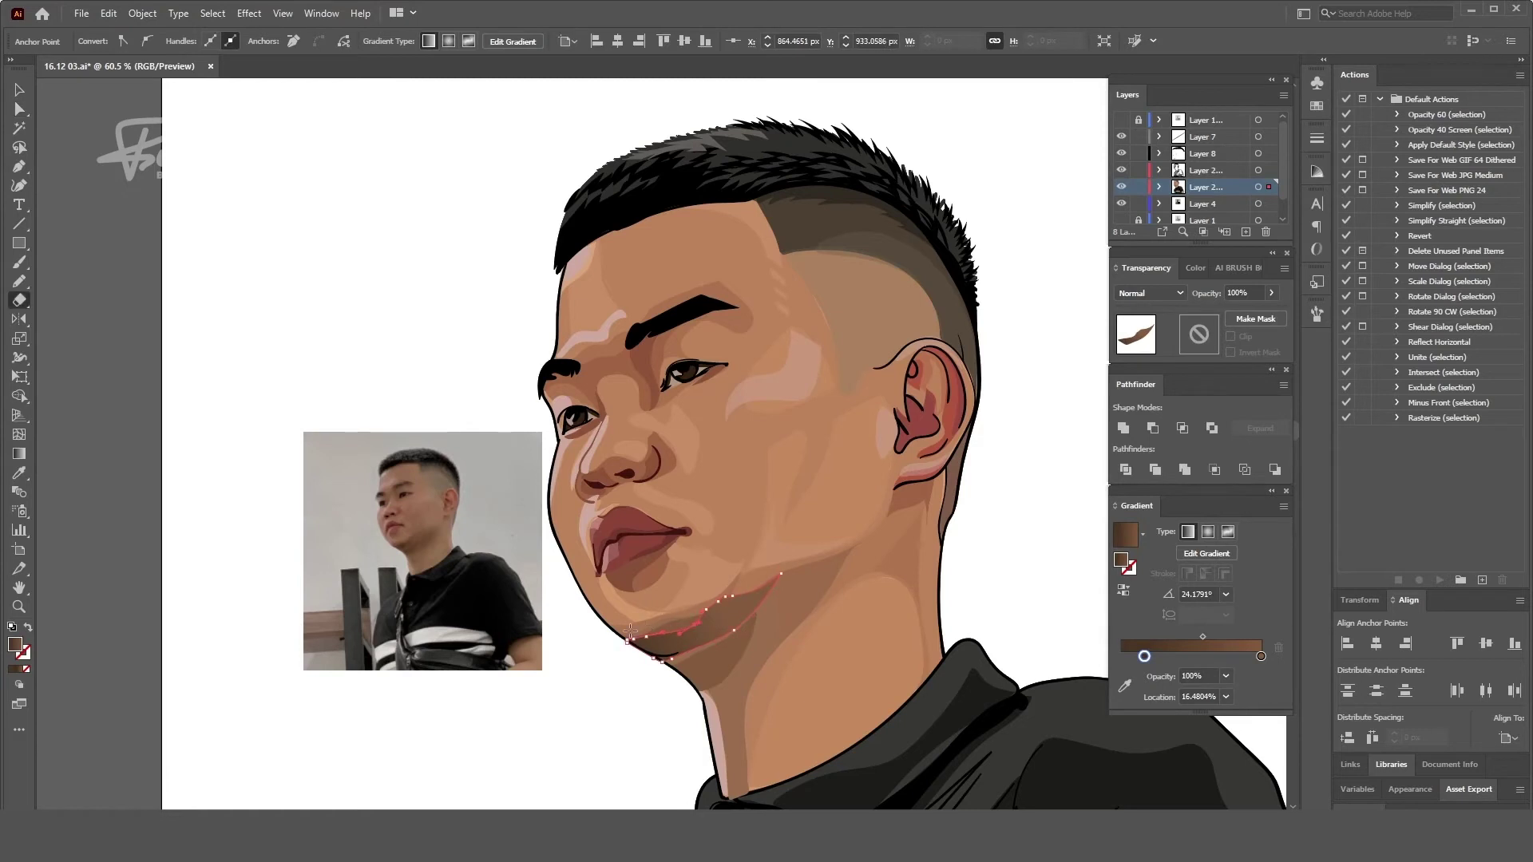
mouse_move(627, 639)
left_mouse_down()
mouse_move(717, 608)
mouse_move(744, 627)
left_mouse_up()
key("ctrl+shift+a")
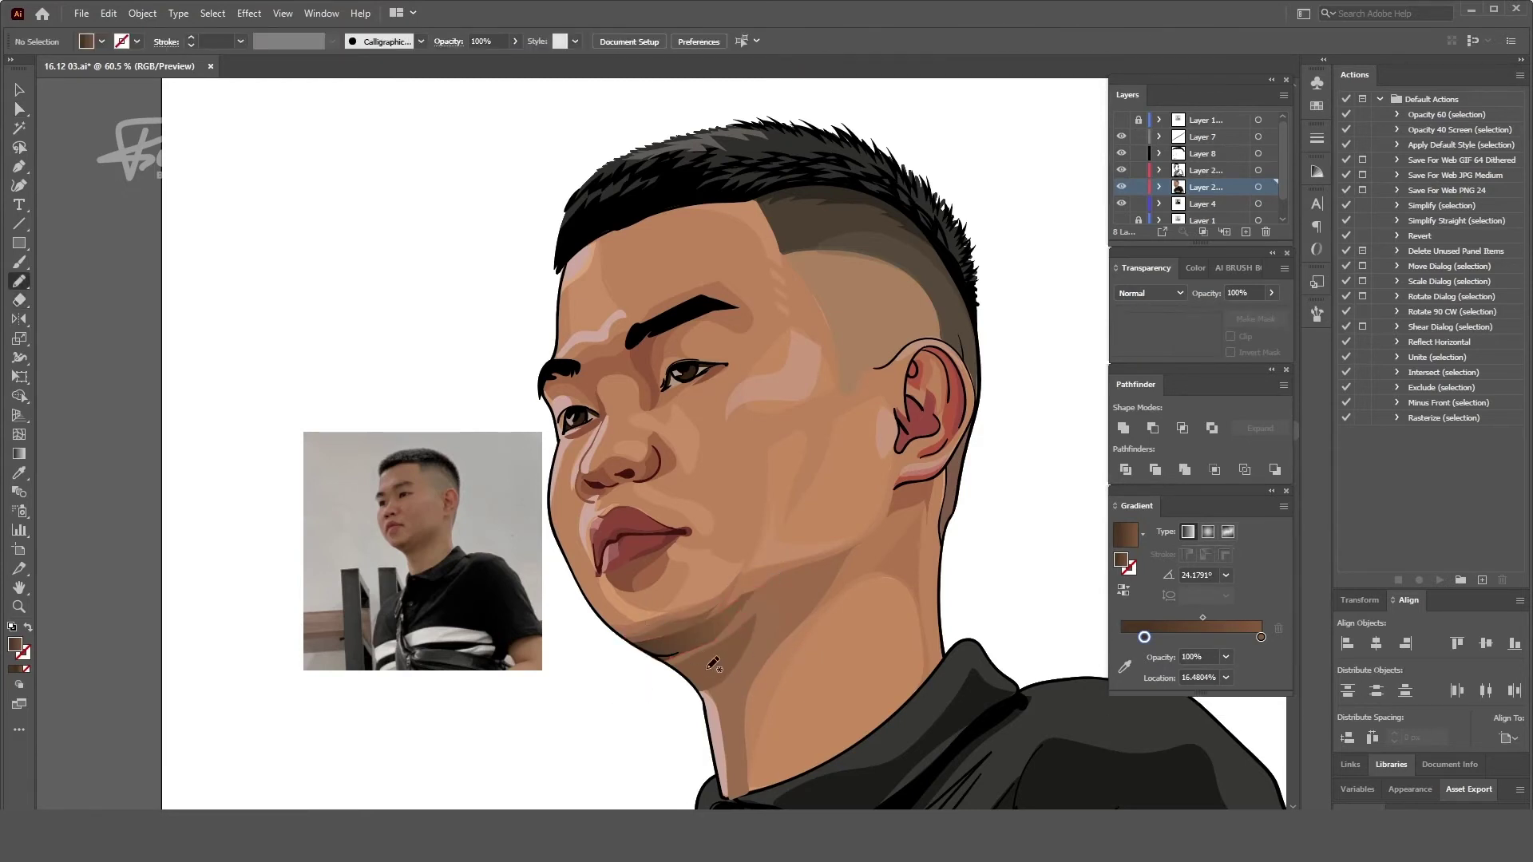
- Select the small shadow shape by the chin for erasing
key("i")
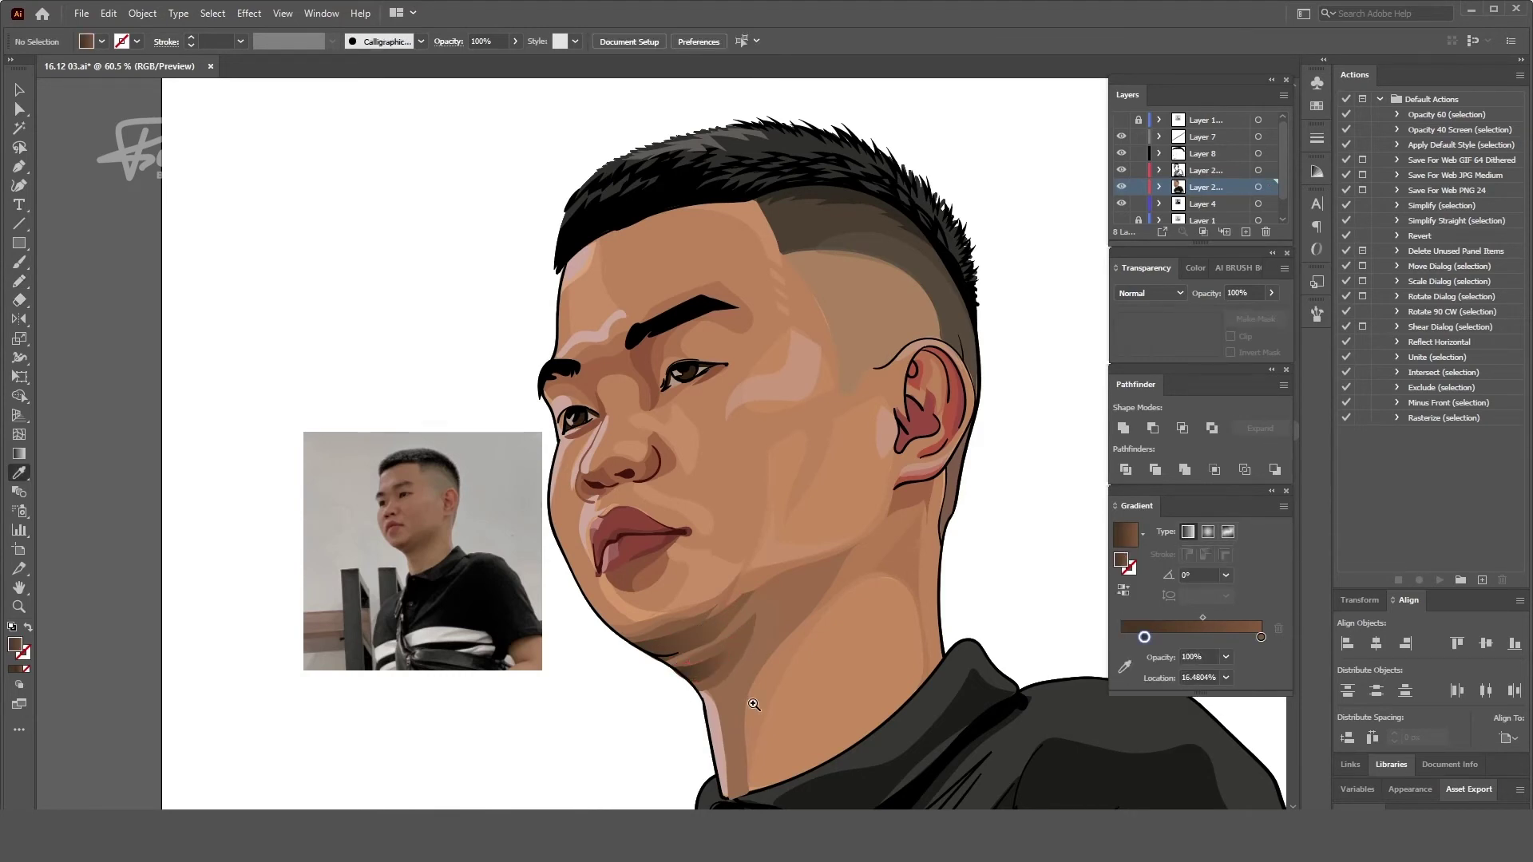
scroll(747, 603, "down", 1)
scroll(746, 602, "up", 2)
scroll(746, 603, "down", 1)
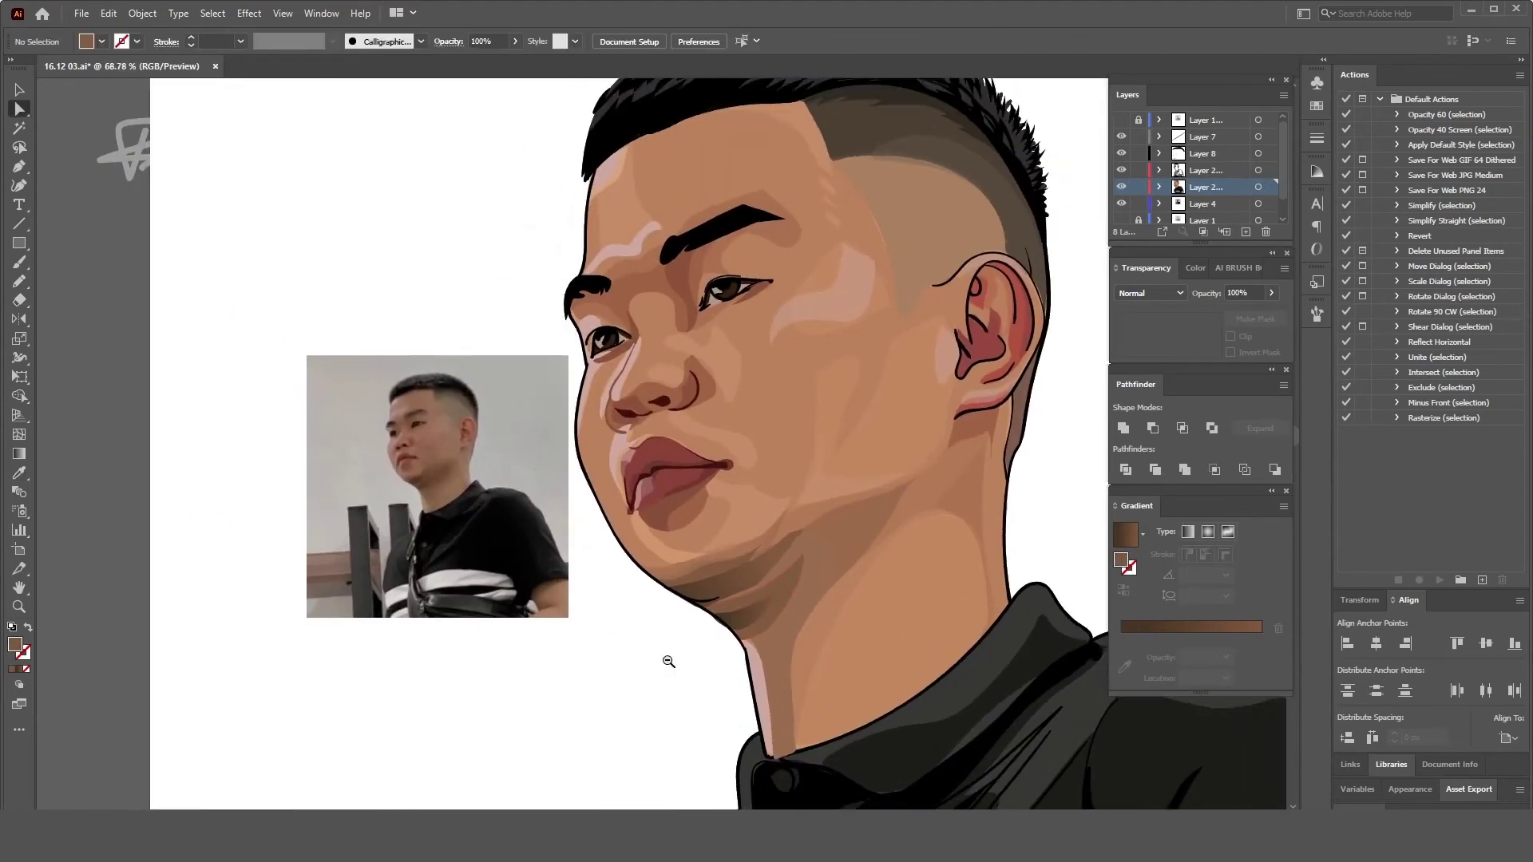
scroll(742, 622, "down", 1)
scroll(736, 645, "up", 1)
scroll(715, 654, "up", 1)
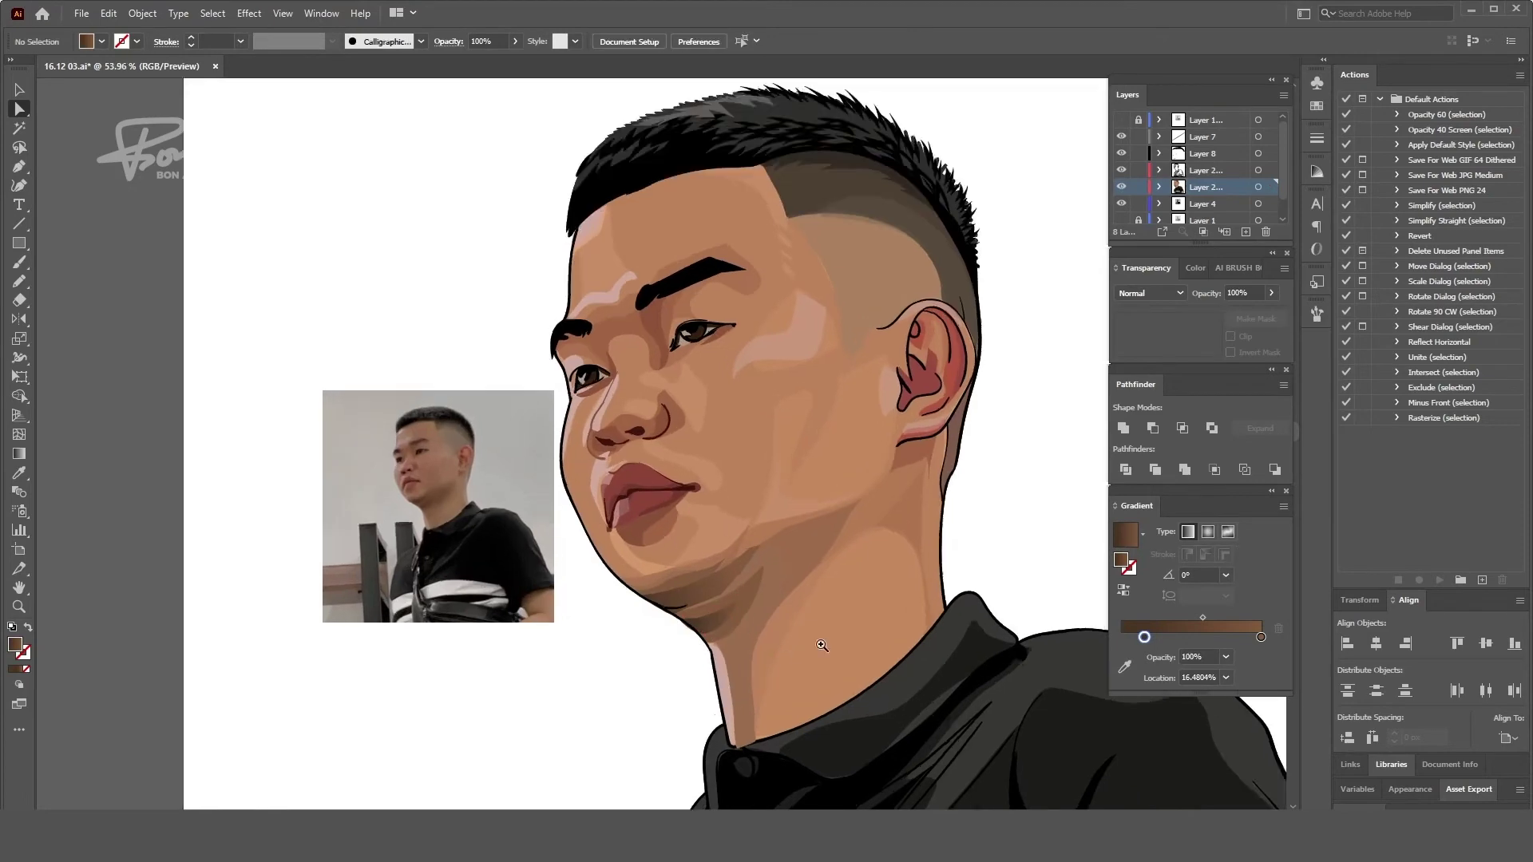
left_click(703, 641)
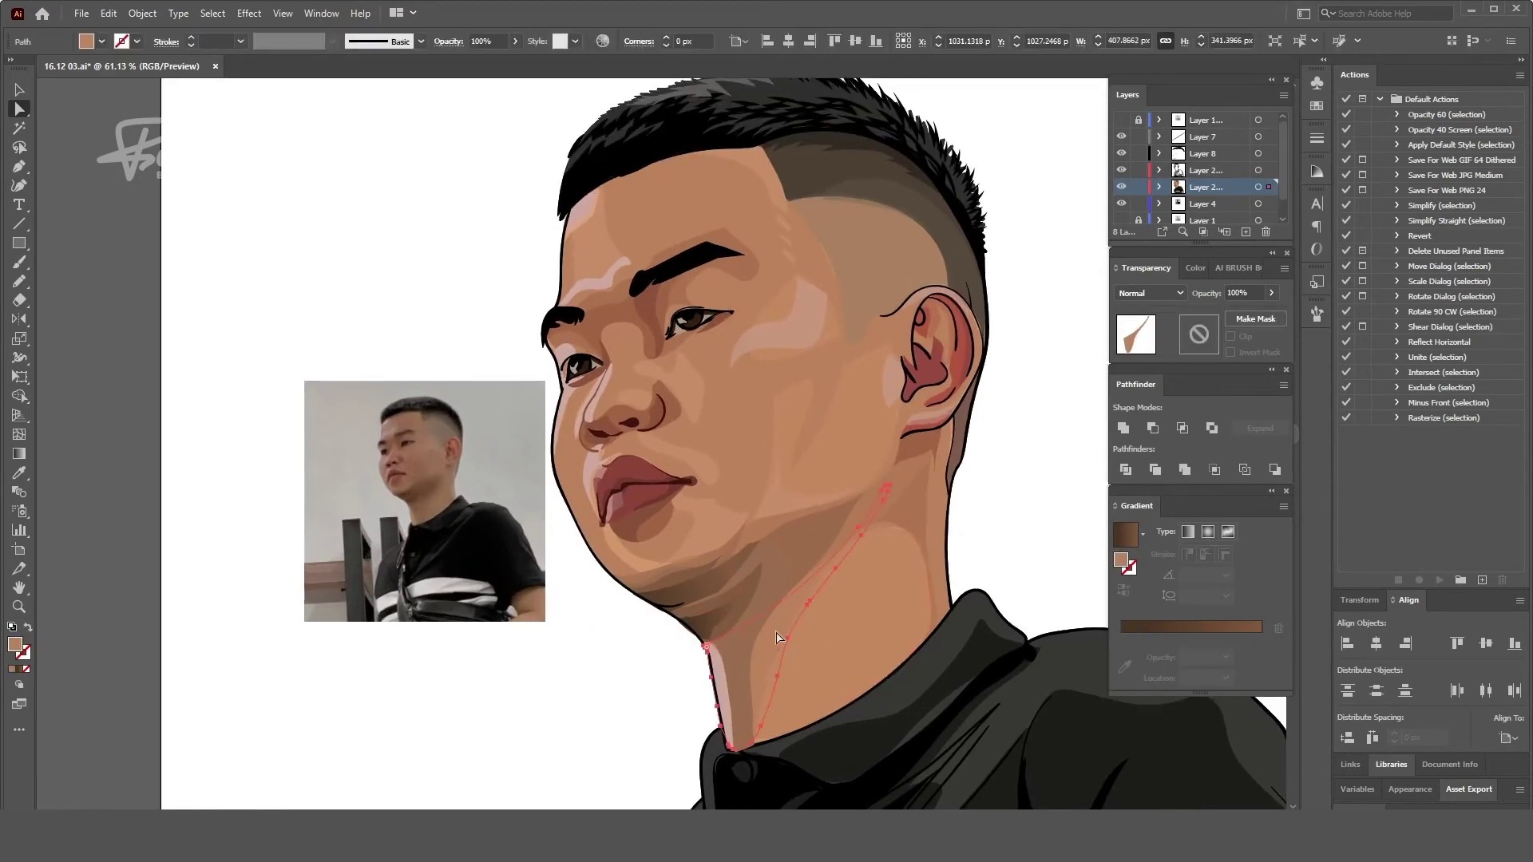
scroll(716, 638, "up", 3)
key("shift+e")
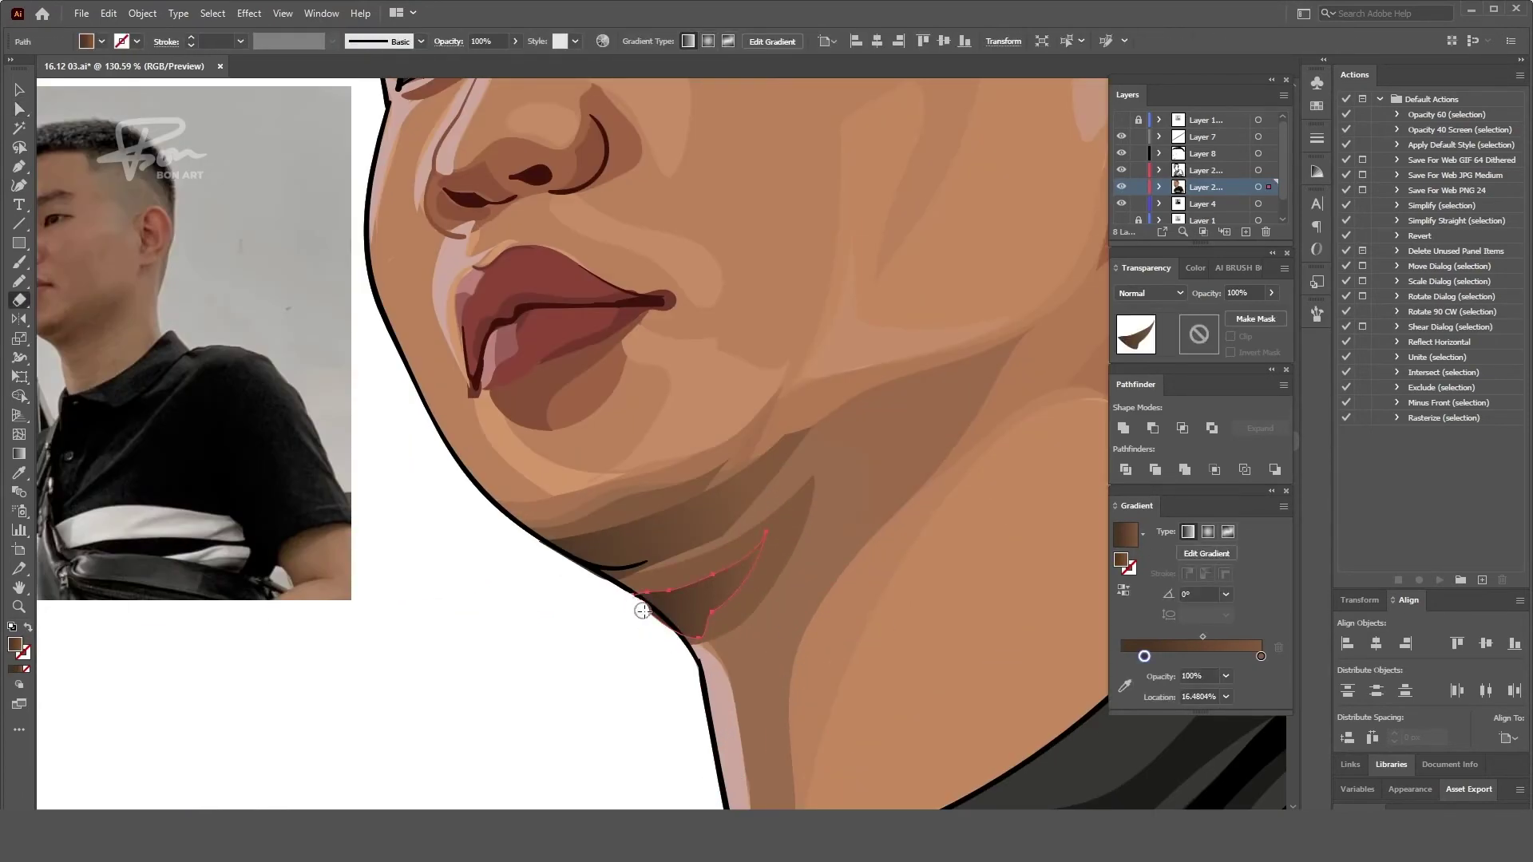
- Erase the top of the lip highlight
scroll(643, 611, "down", 3)
scroll(575, 685, "down", 1)
scroll(780, 514, "up", 2)
scroll(739, 524, "up", 1)
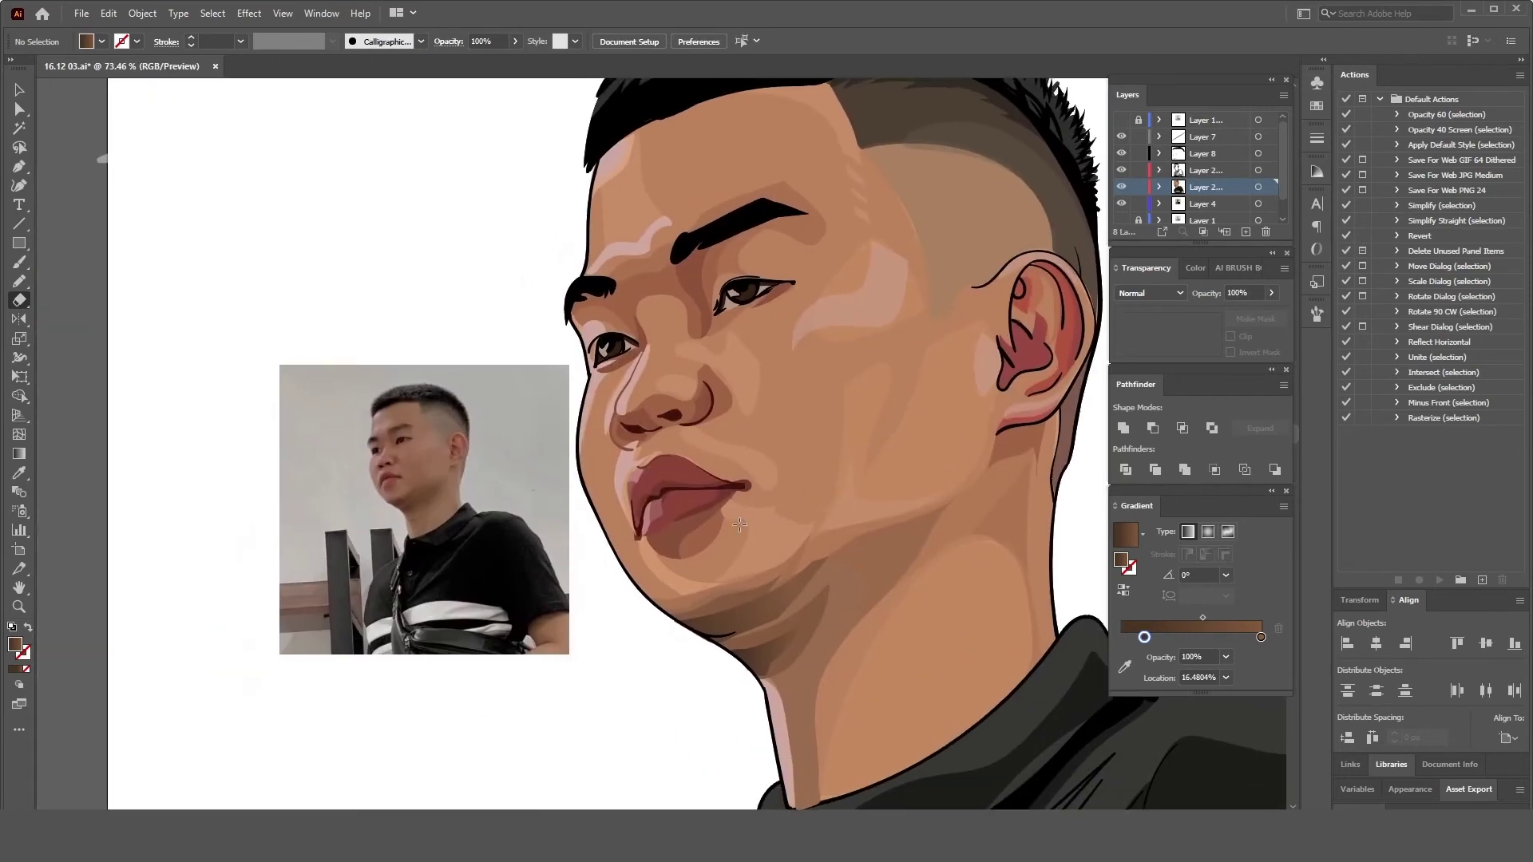
scroll(599, 483, "up", 3)
key("v")
left_click(599, 497)
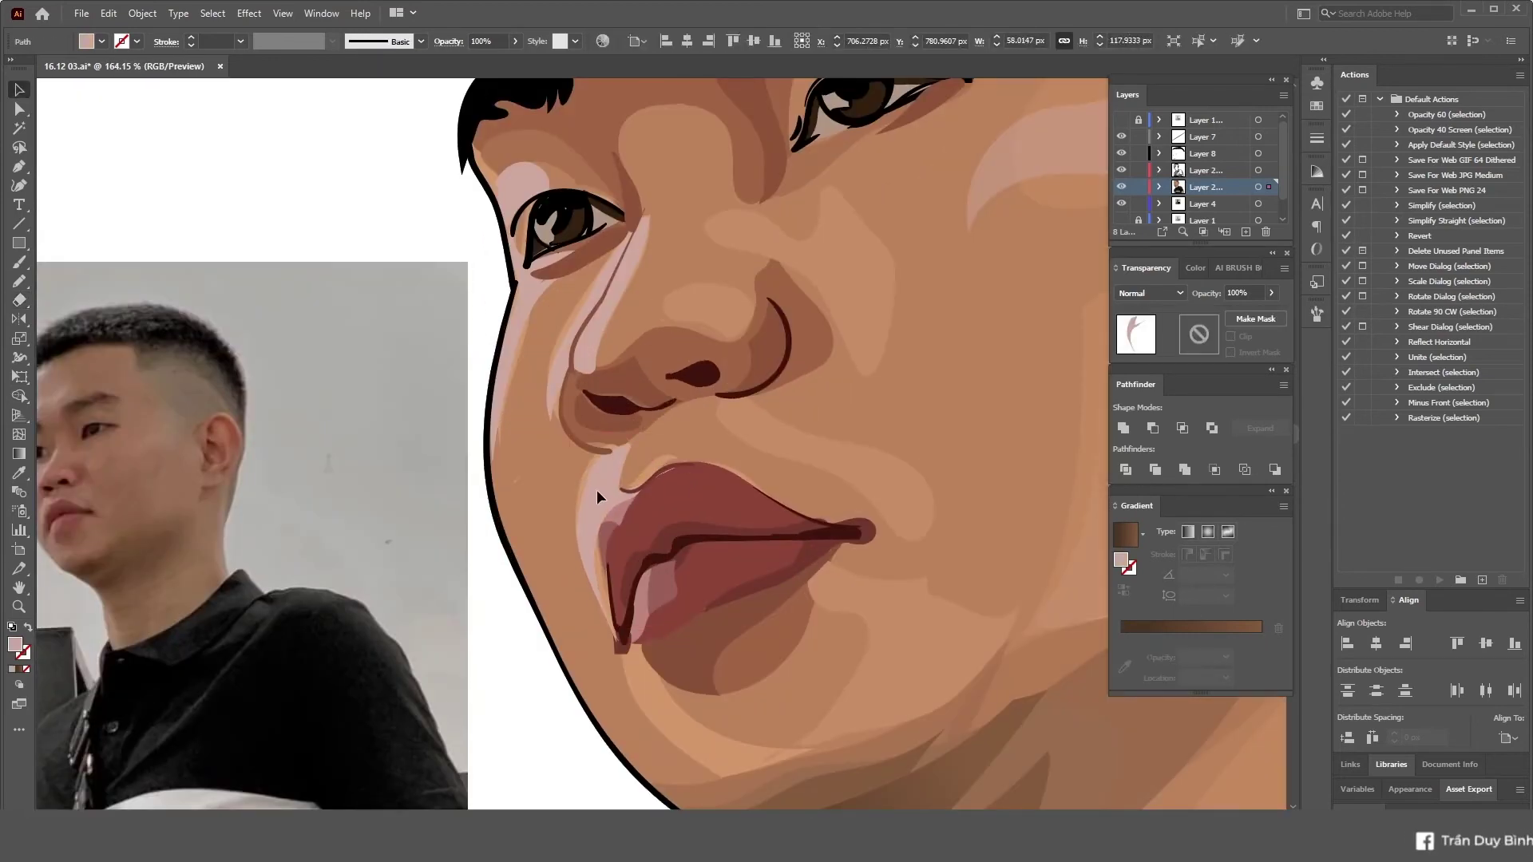
key("ctrl+shift+a")
key("shift+e")
scroll(535, 648, "down", 1)
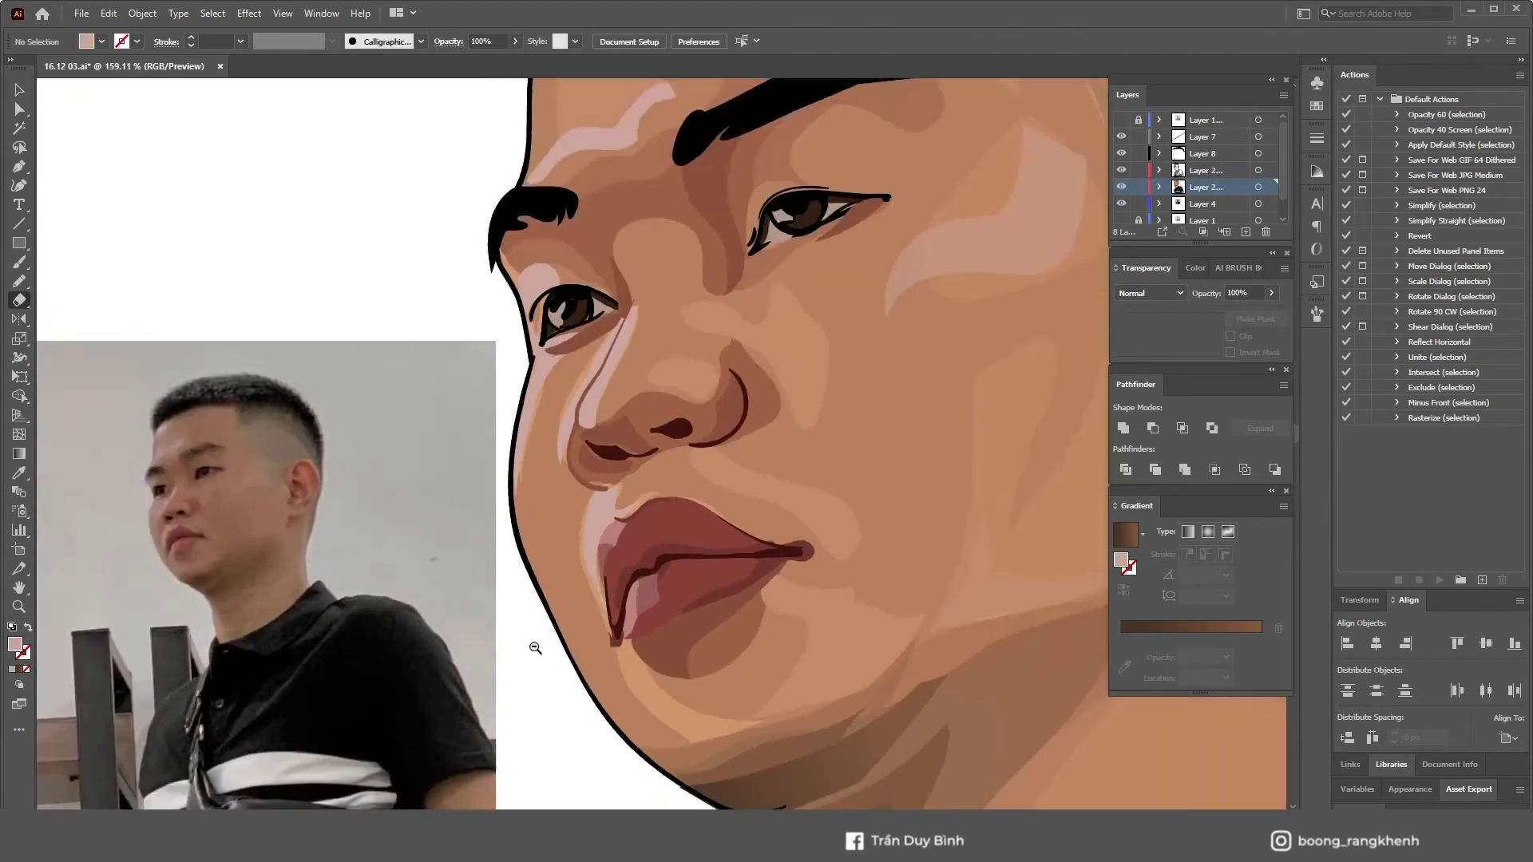
scroll(535, 648, "up", 1)
left_click(606, 511, "ctrl")
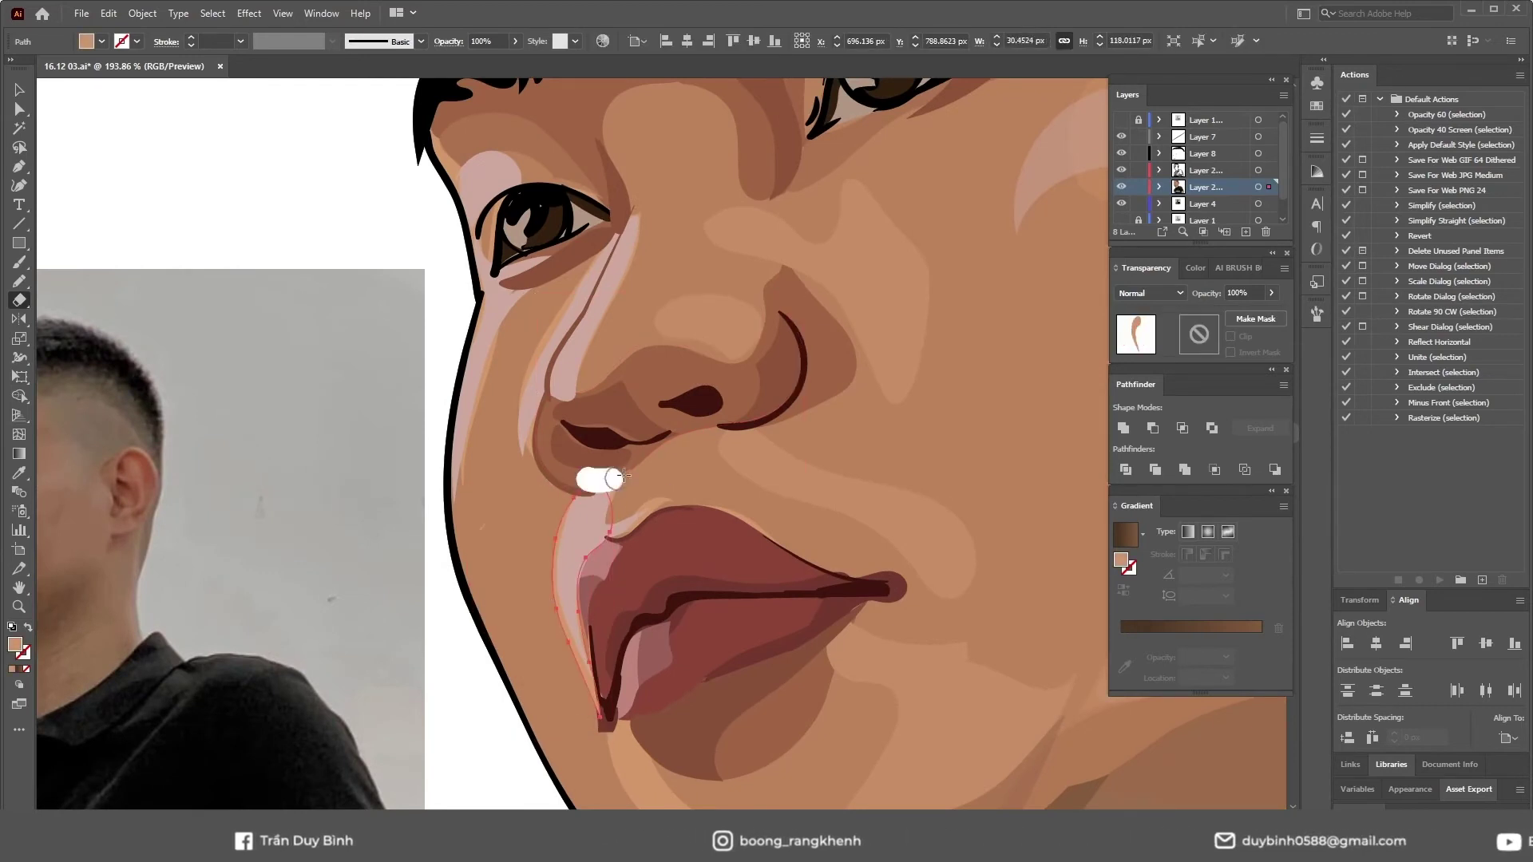
left_click_drag(622, 477, 623, 477)
- Draw shading shapes beside the nostril and on the side of the nose
scroll(607, 477, "down", 1)
scroll(592, 477, "down", 2)
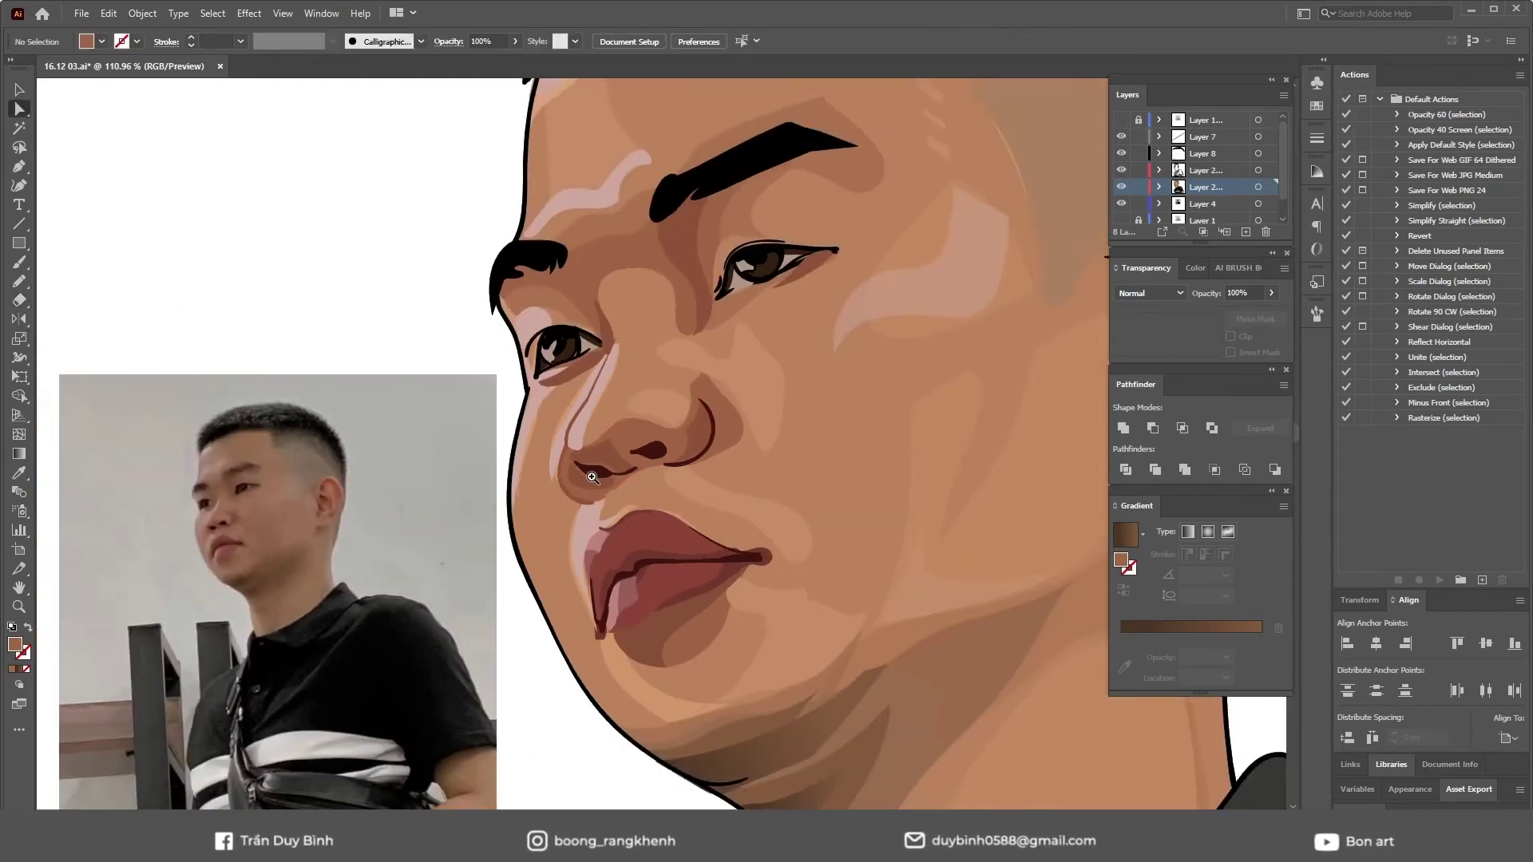
scroll(591, 476, "up", 1)
mouse_move(558, 476)
left_mouse_down()
mouse_move(575, 441)
mouse_move(571, 471)
left_mouse_up()
key("shift+e")
scroll(595, 443, "down", 1)
scroll(598, 440, "up", 1)
scroll(681, 519, "down", 2)
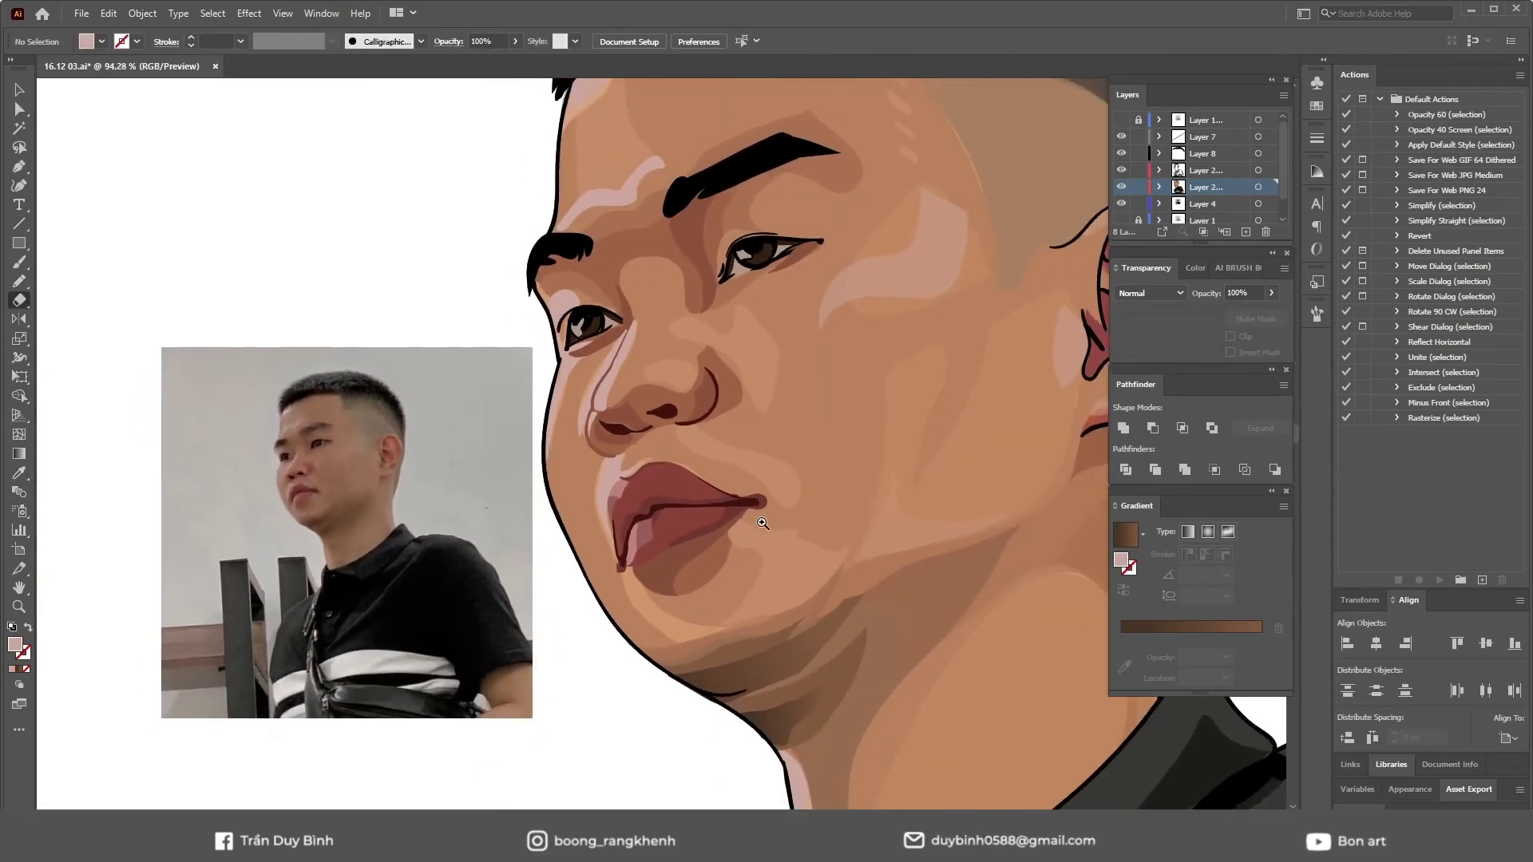
scroll(741, 495, "up", 1)
left_click_drag(710, 337, 663, 438)
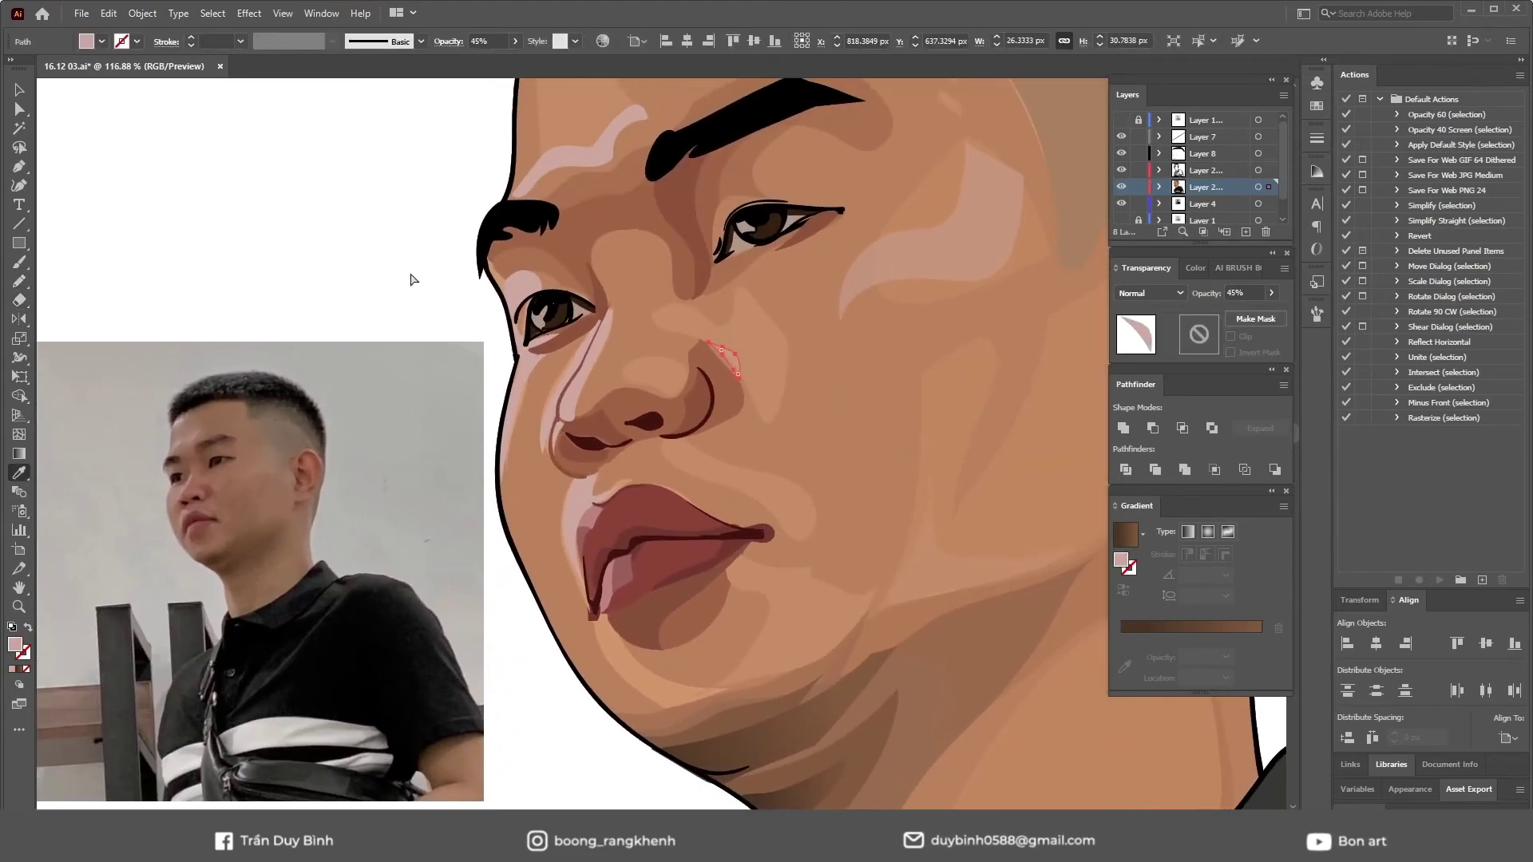
scroll(411, 274, "down", 2)
scroll(691, 385, "up", 2)
key("a")
left_click(536, 382)
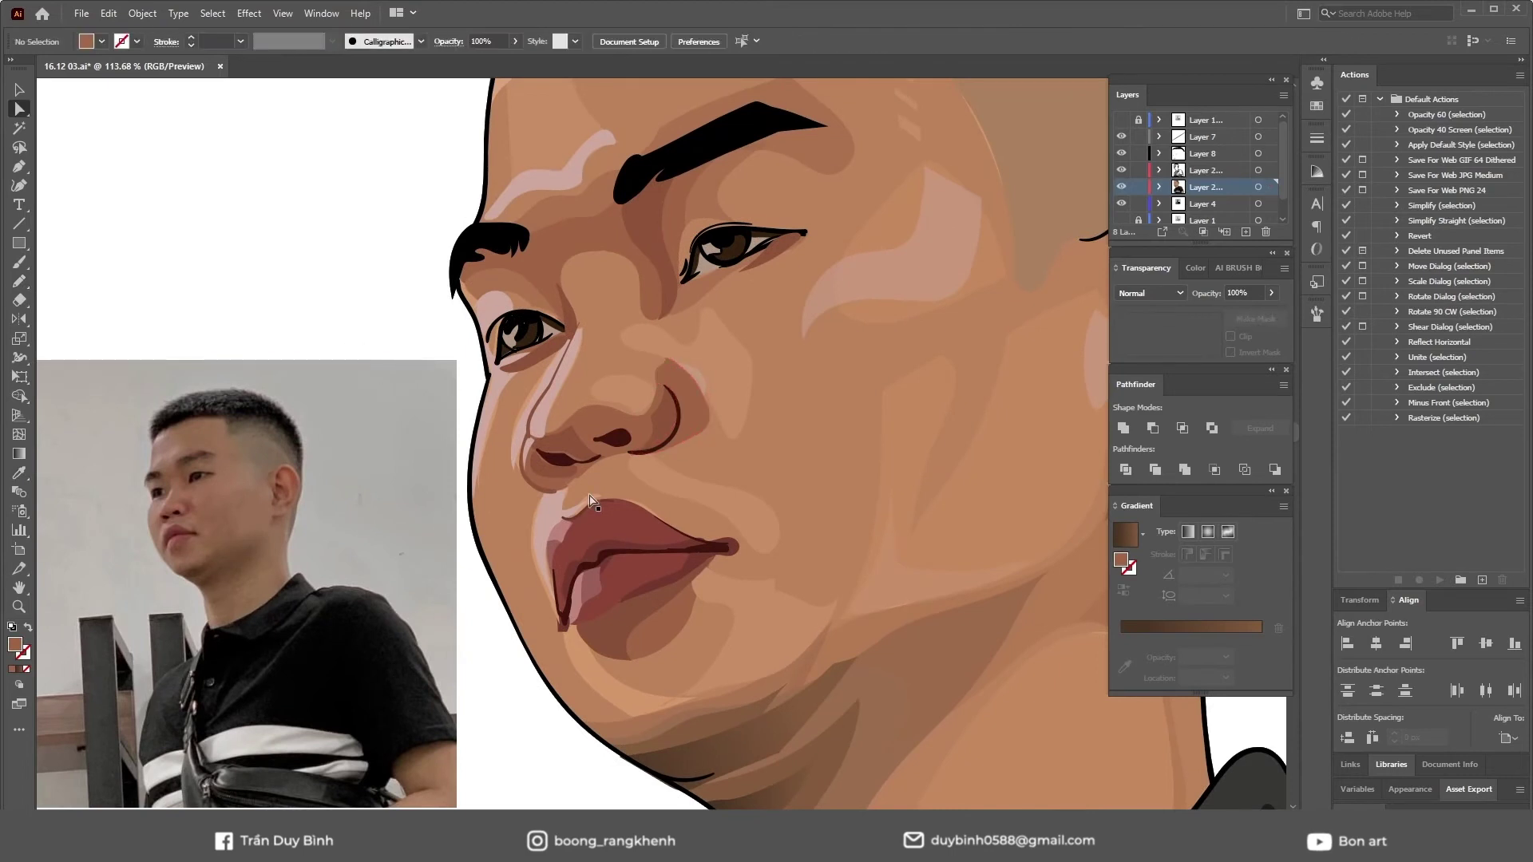
- Draw a nose-bridge shading shape and erase the stray pencil stroke on the nose
left_click_drag(638, 325, 639, 328)
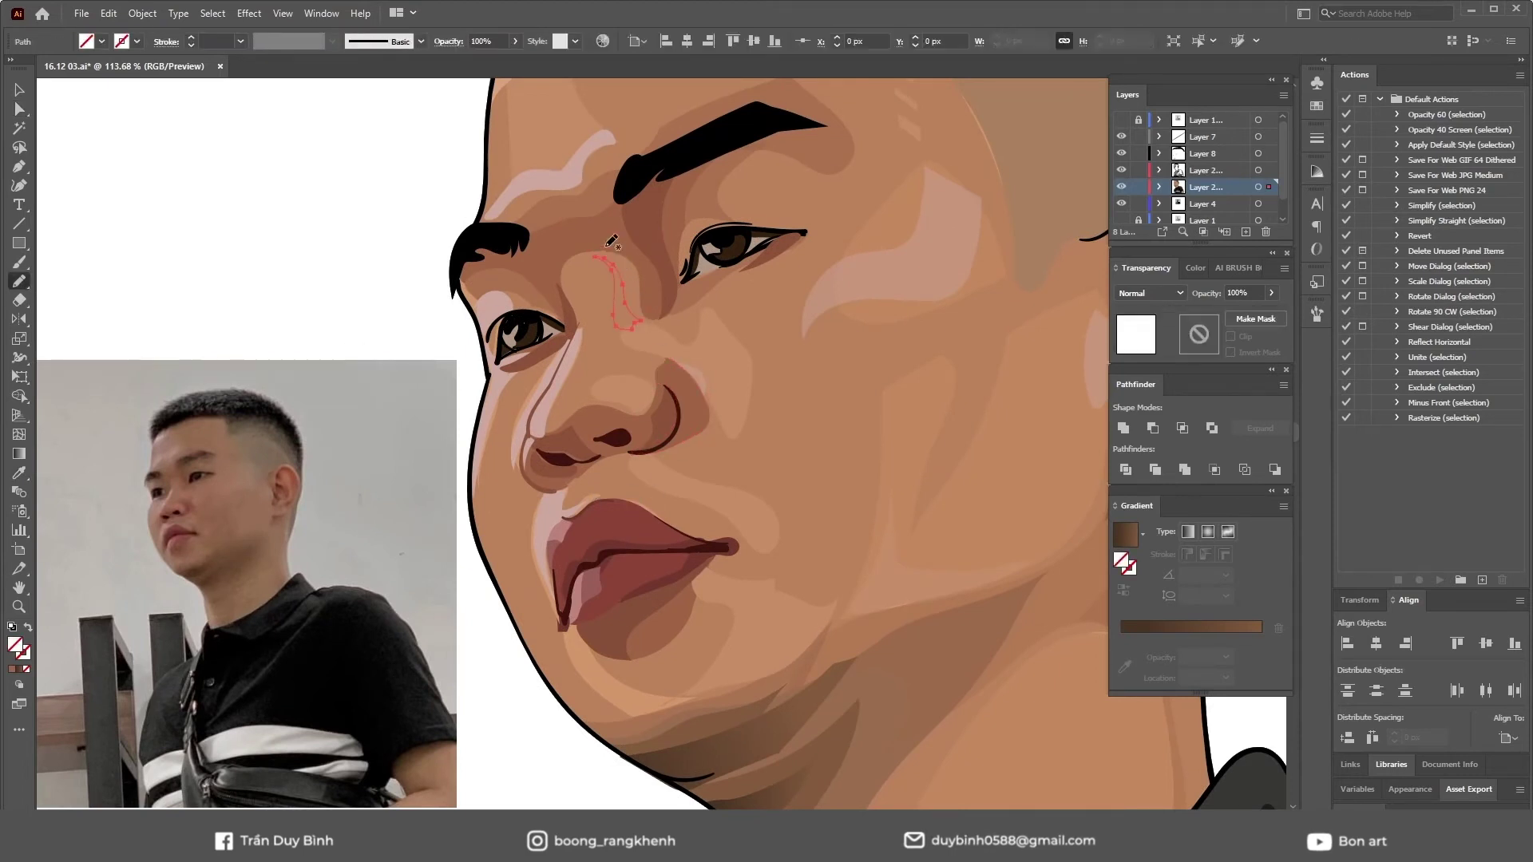
key("ctrl+shift+a")
scroll(641, 373, "down", 2)
key("v")
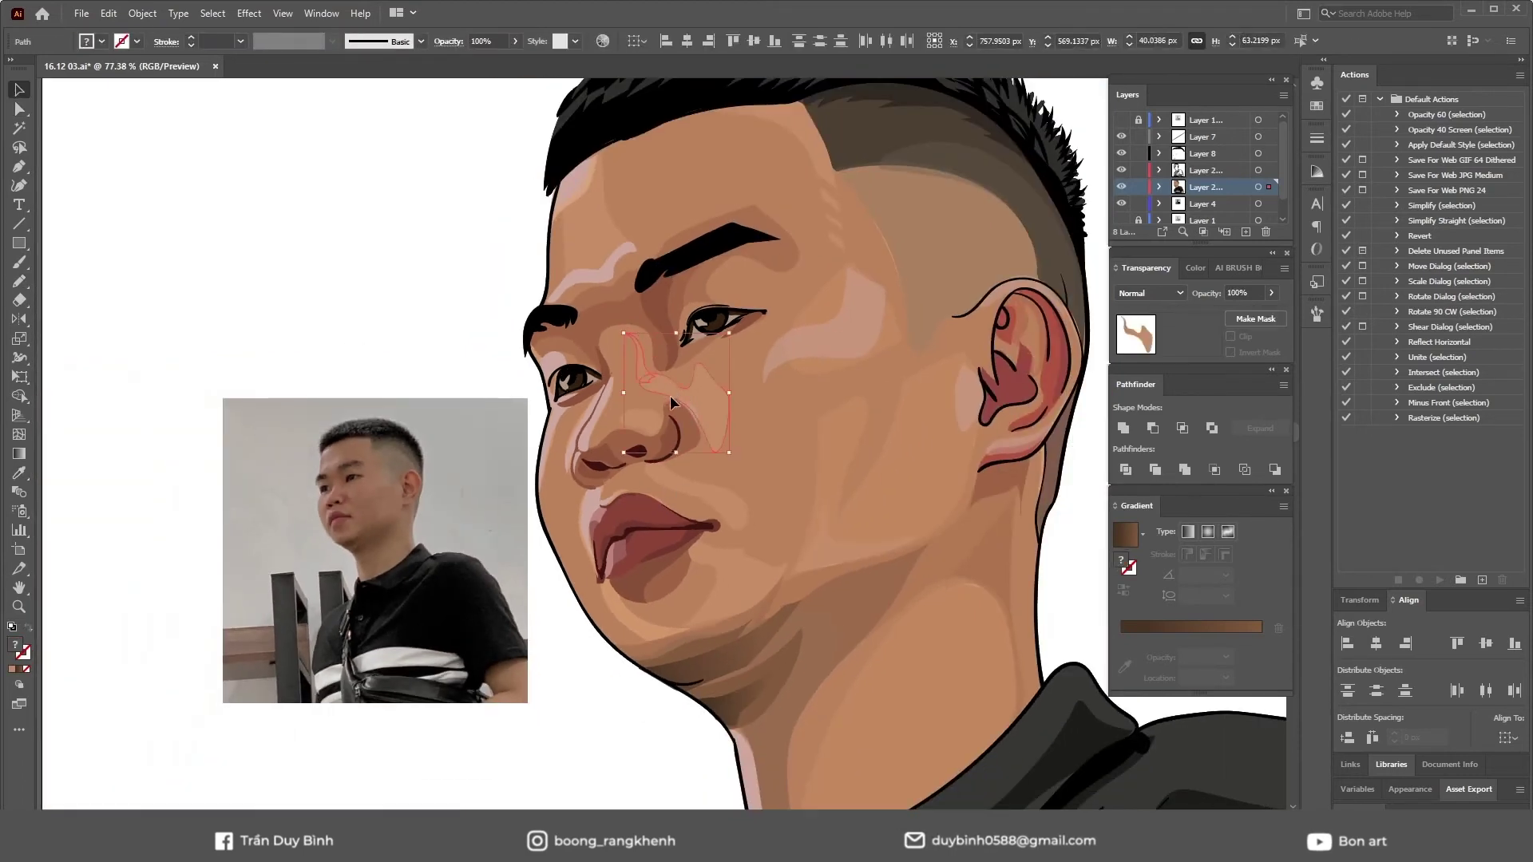
scroll(432, 356, "down", 2)
scroll(431, 356, "up", 2)
left_click_drag(800, 528, 810, 566)
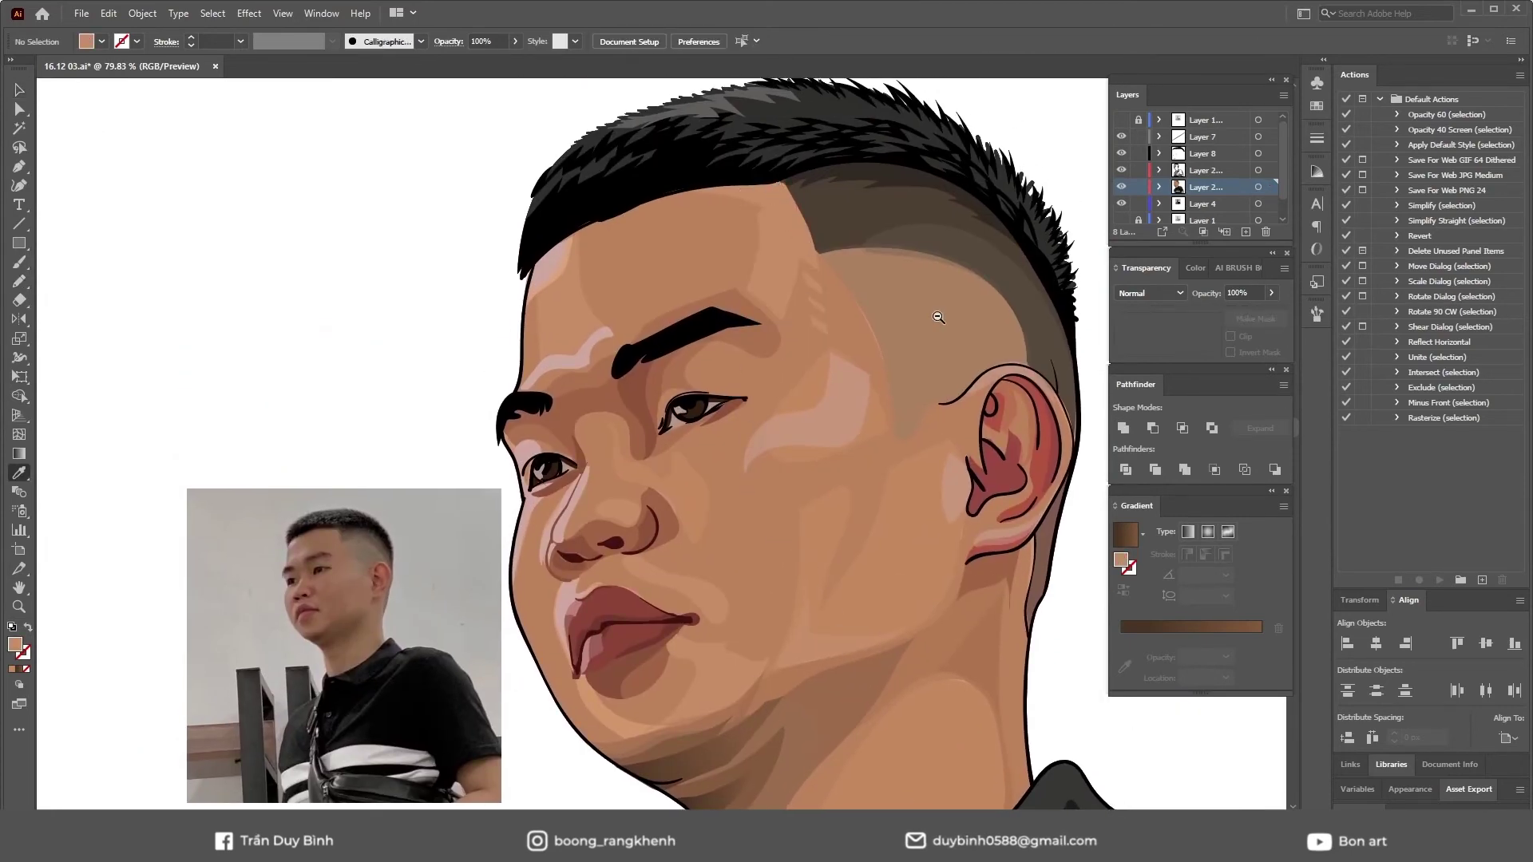
left_click_drag(934, 315, 904, 449)
scroll(904, 450, "down", 1)
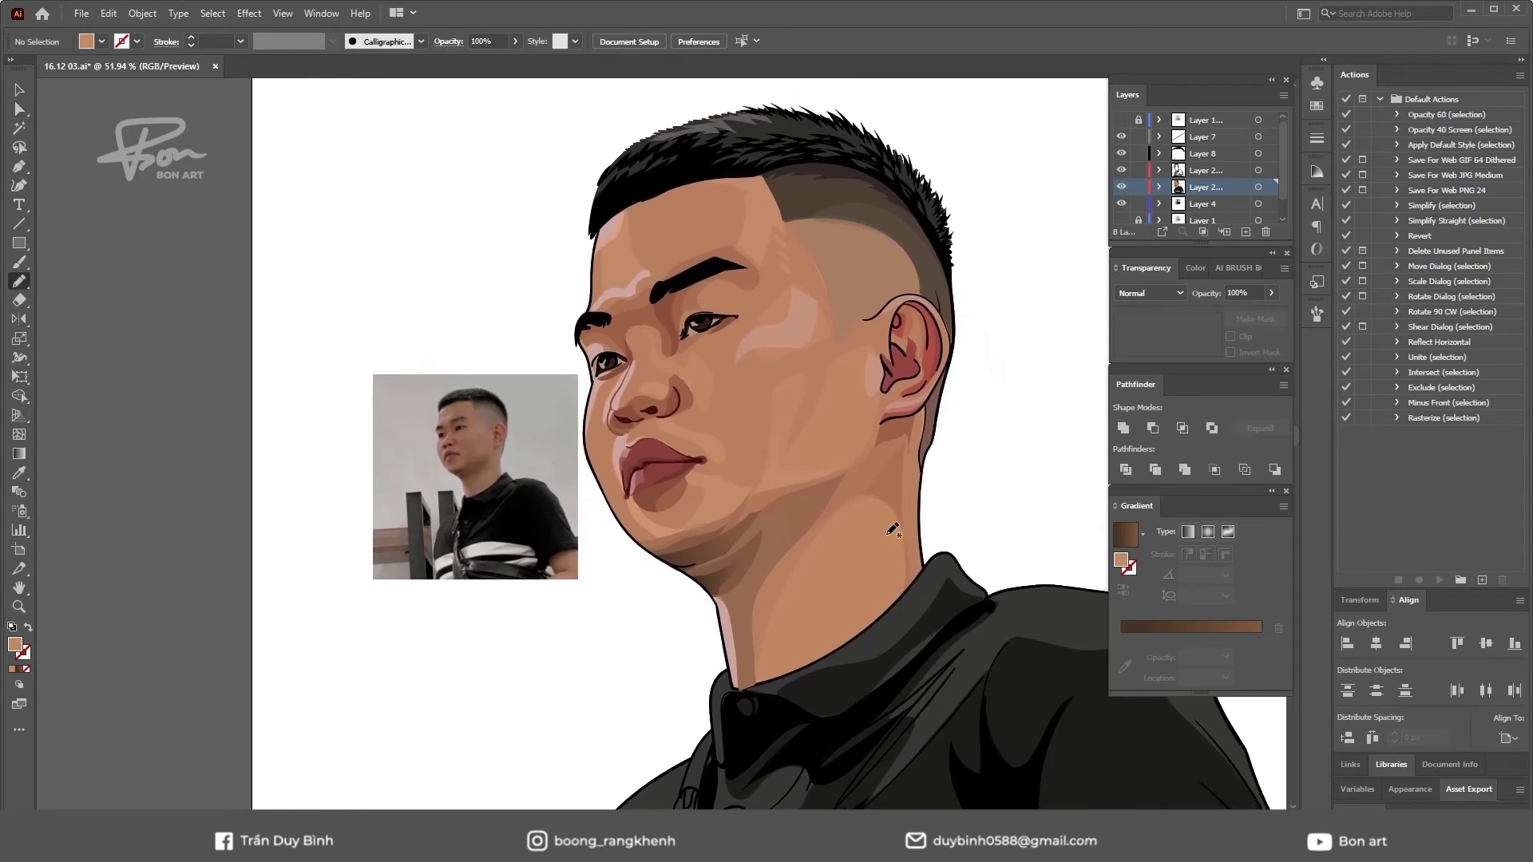
- Draw shading inside the ear with translucent brown and dark red-brown fills
key("n")
left_click_drag(885, 319, 896, 310)
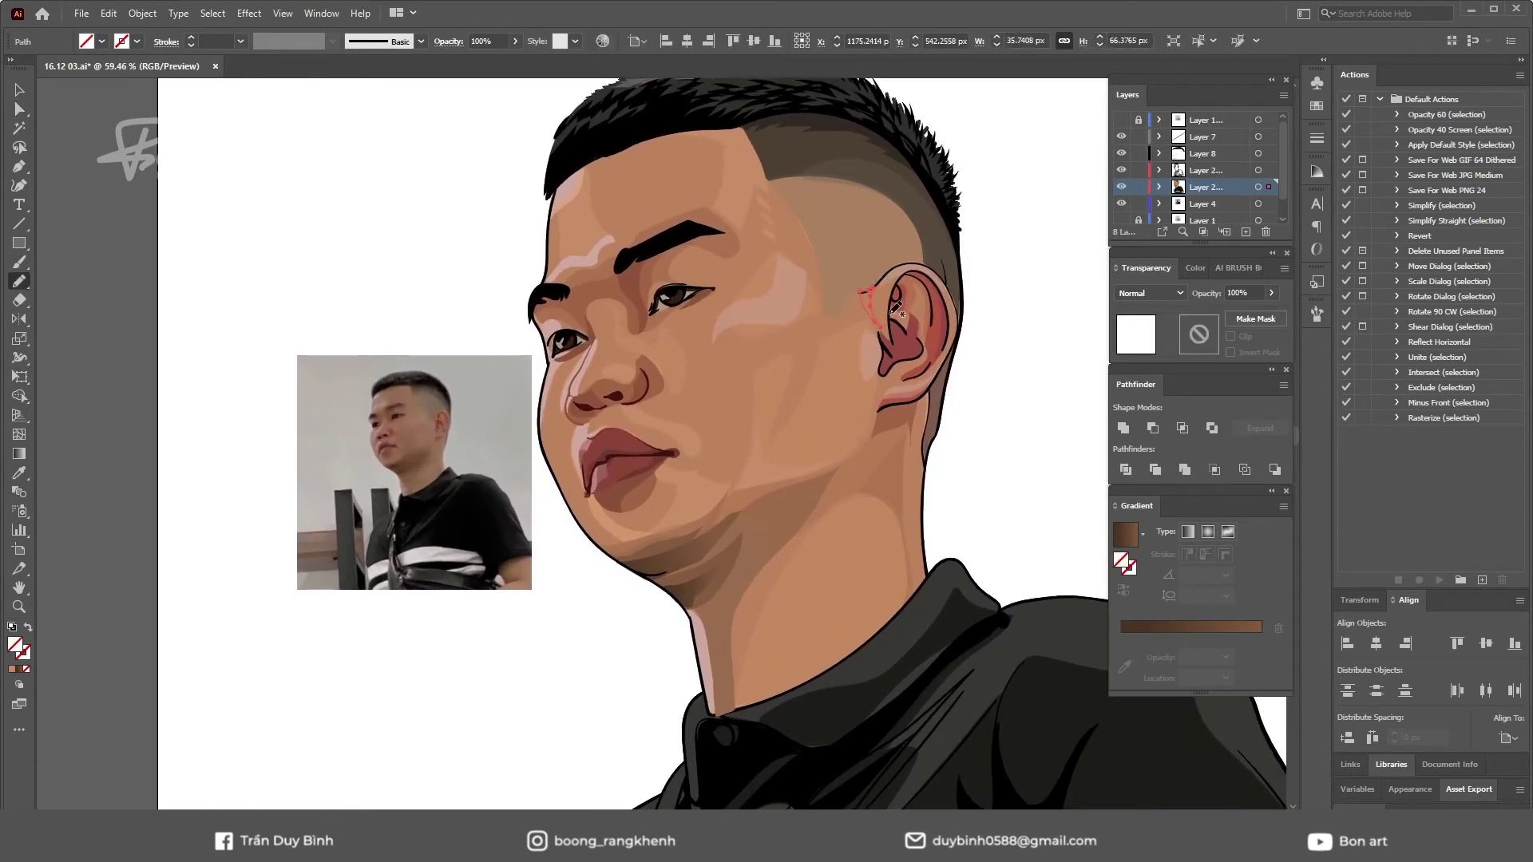
left_click(791, 454)
key("ctrl+shift+a")
key("n")
scroll(938, 459, "down", 1)
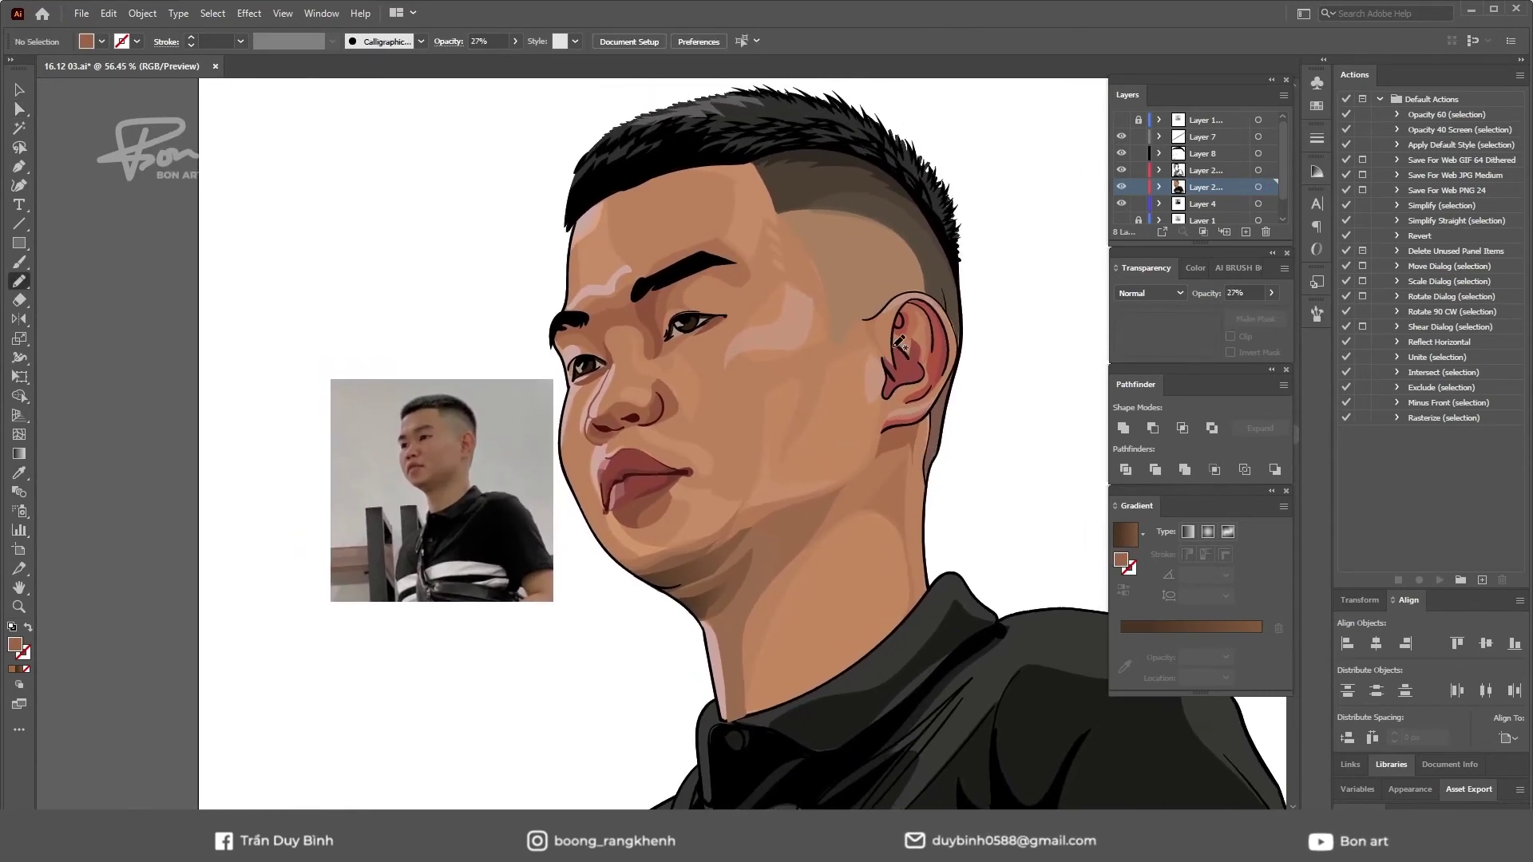
key("i")
left_click(889, 371)
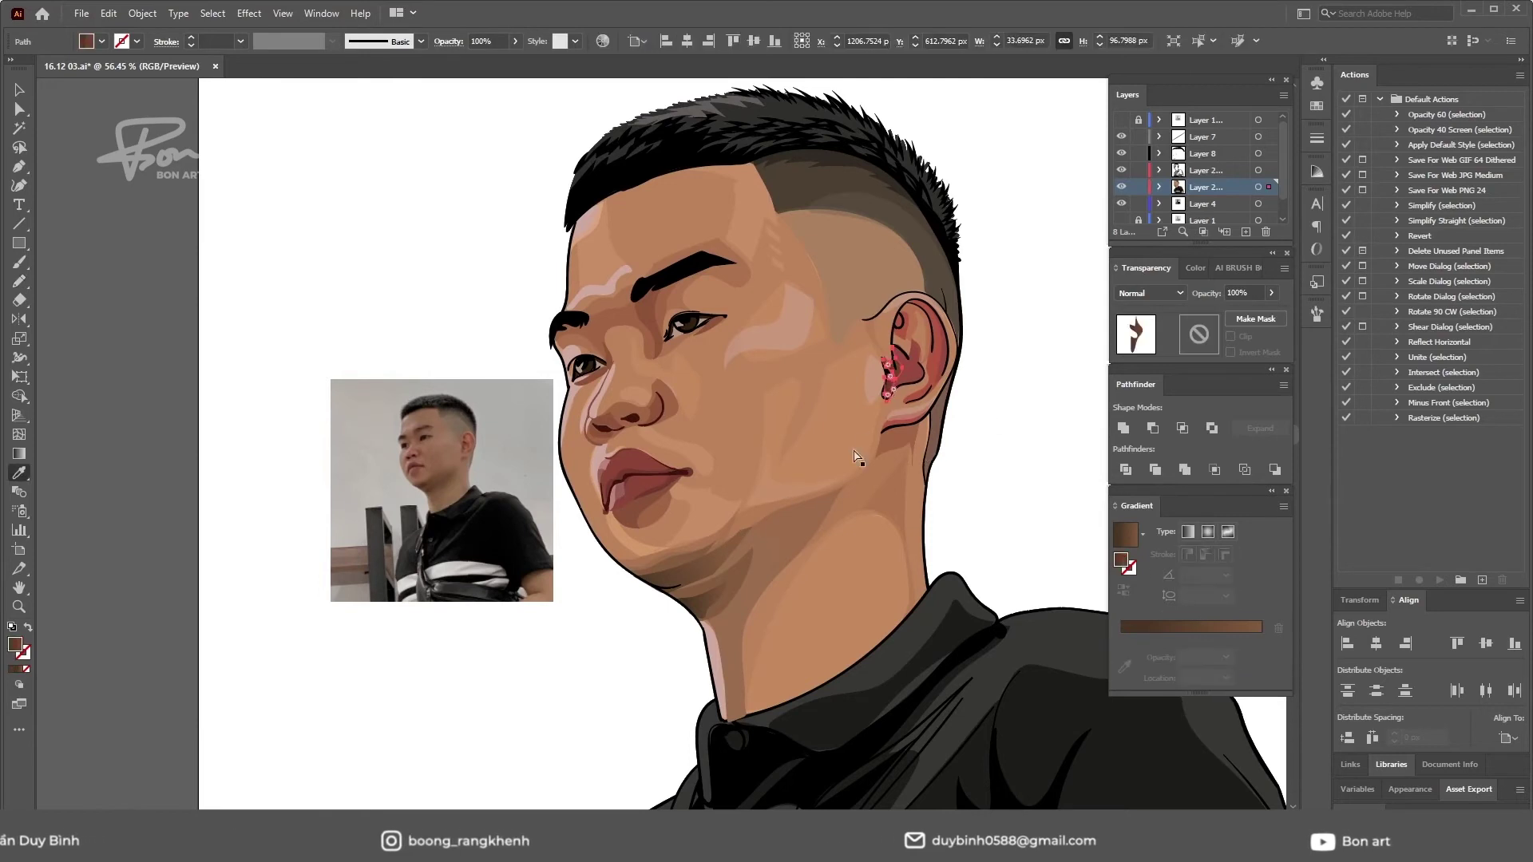
scroll(984, 484, "down", 1)
- Draw a small shading stroke on the shirt and fill it black with the Eyedropper
scroll(984, 484, "down", 6)
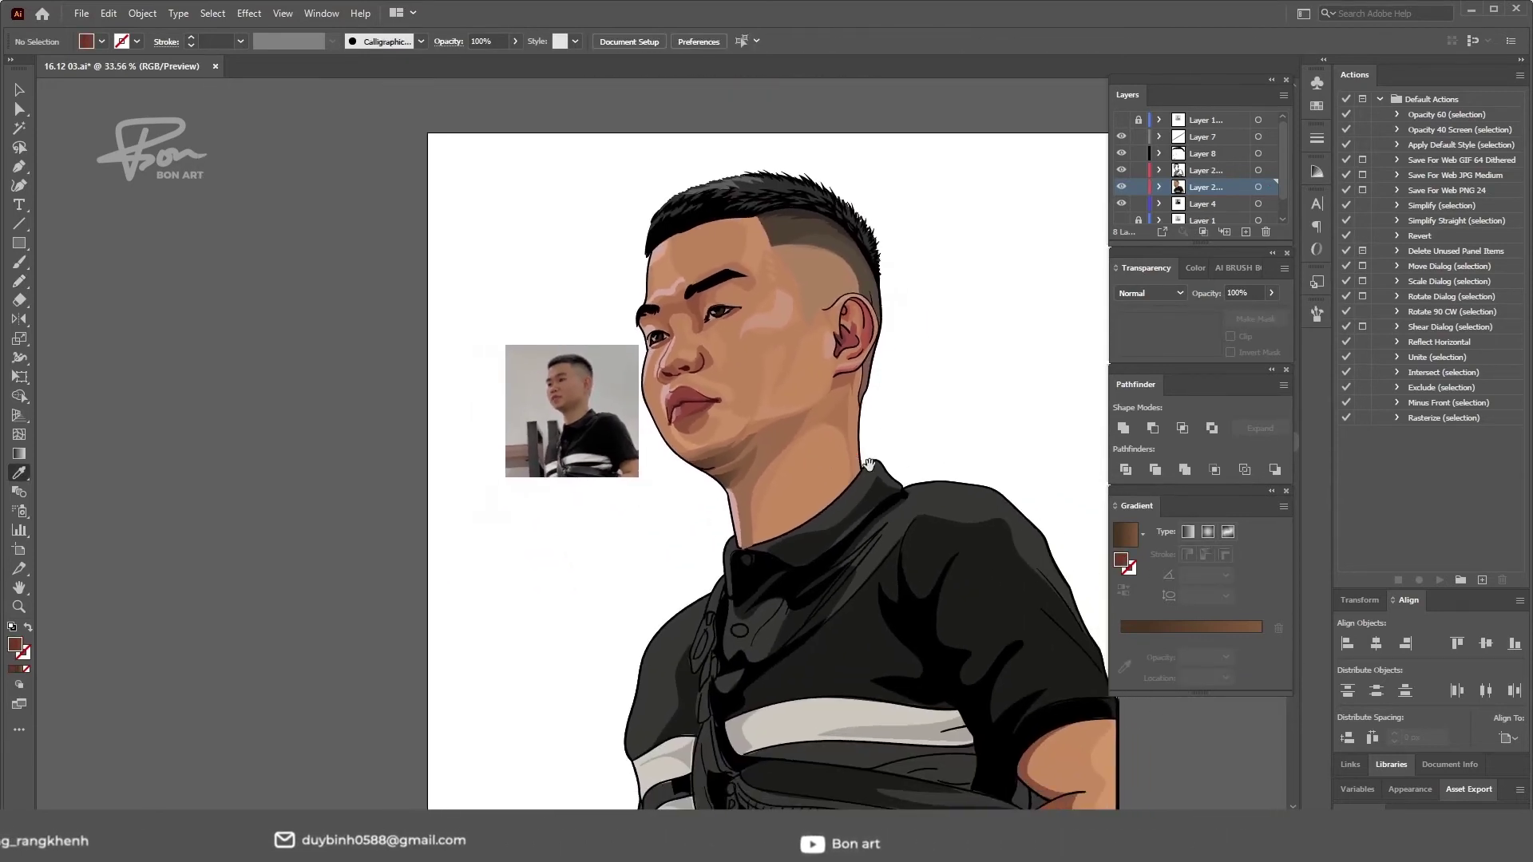
key("n")
left_click_drag(975, 556, 1007, 590)
key("i")
left_click(1013, 587)
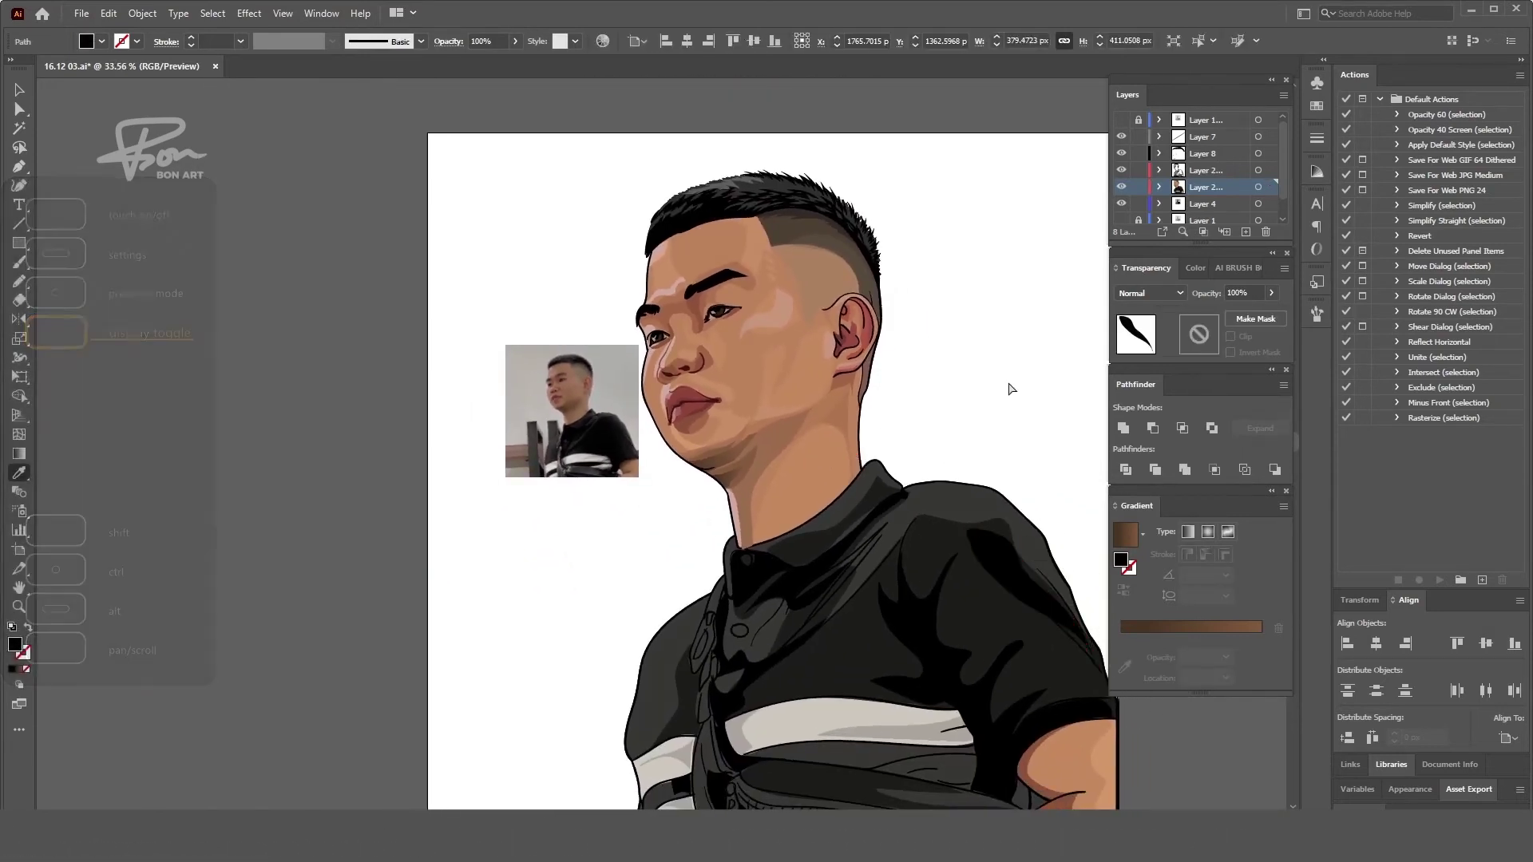
key("ctrl+shift+a")
- Draw a leaf-shaped shadow on the shirt sleeve
scroll(901, 508, "down", 1)
key("n")
left_click_drag(903, 475, 1017, 597)
key("ctrl+shift+a")
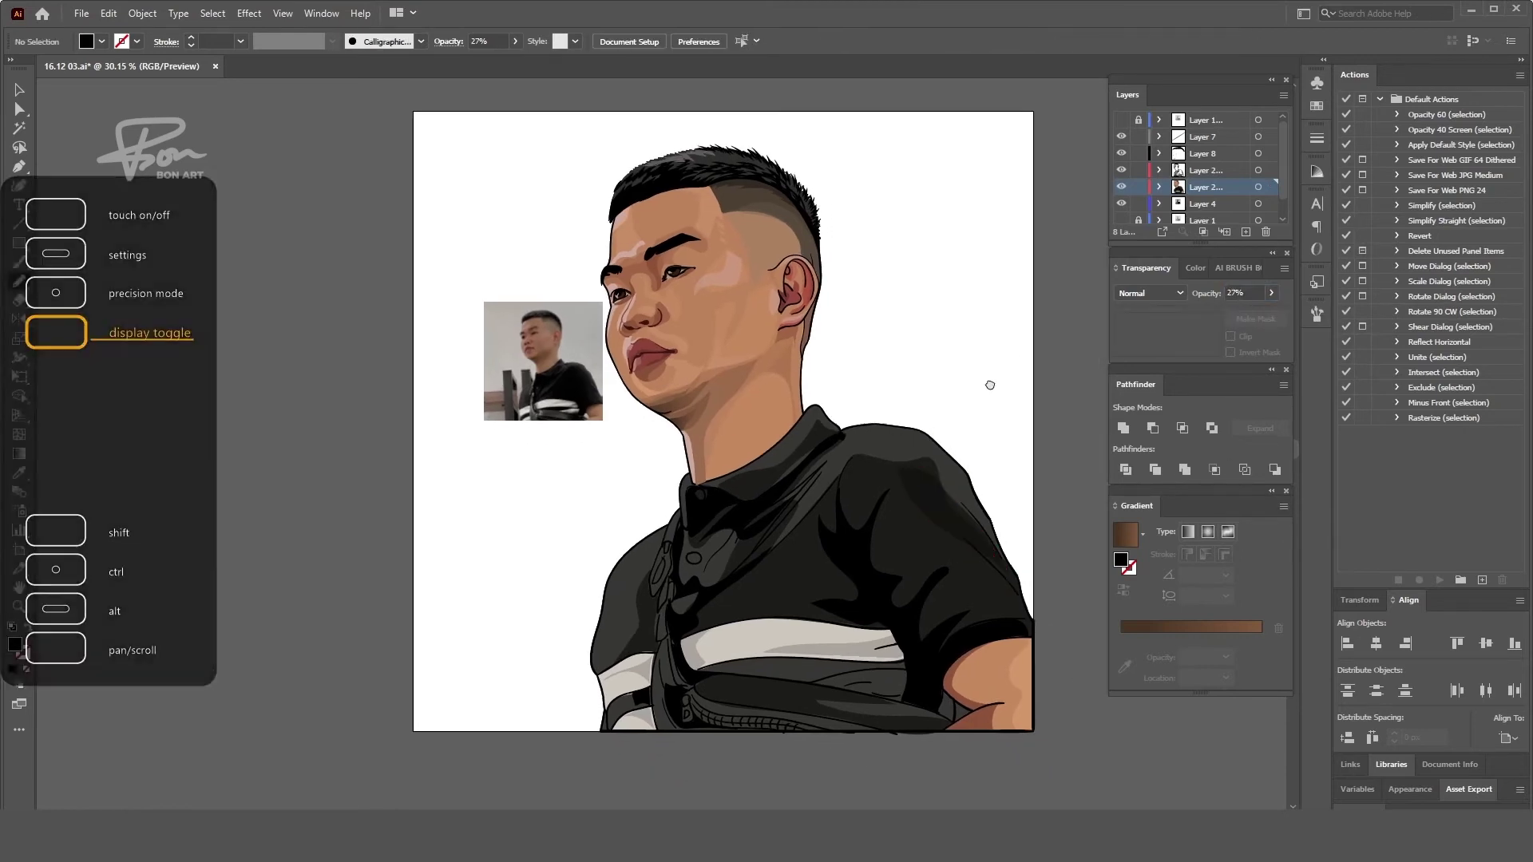
- Draw a large shadow shape across the shirt chest and fill it solid black
scroll(772, 499, "up", 7)
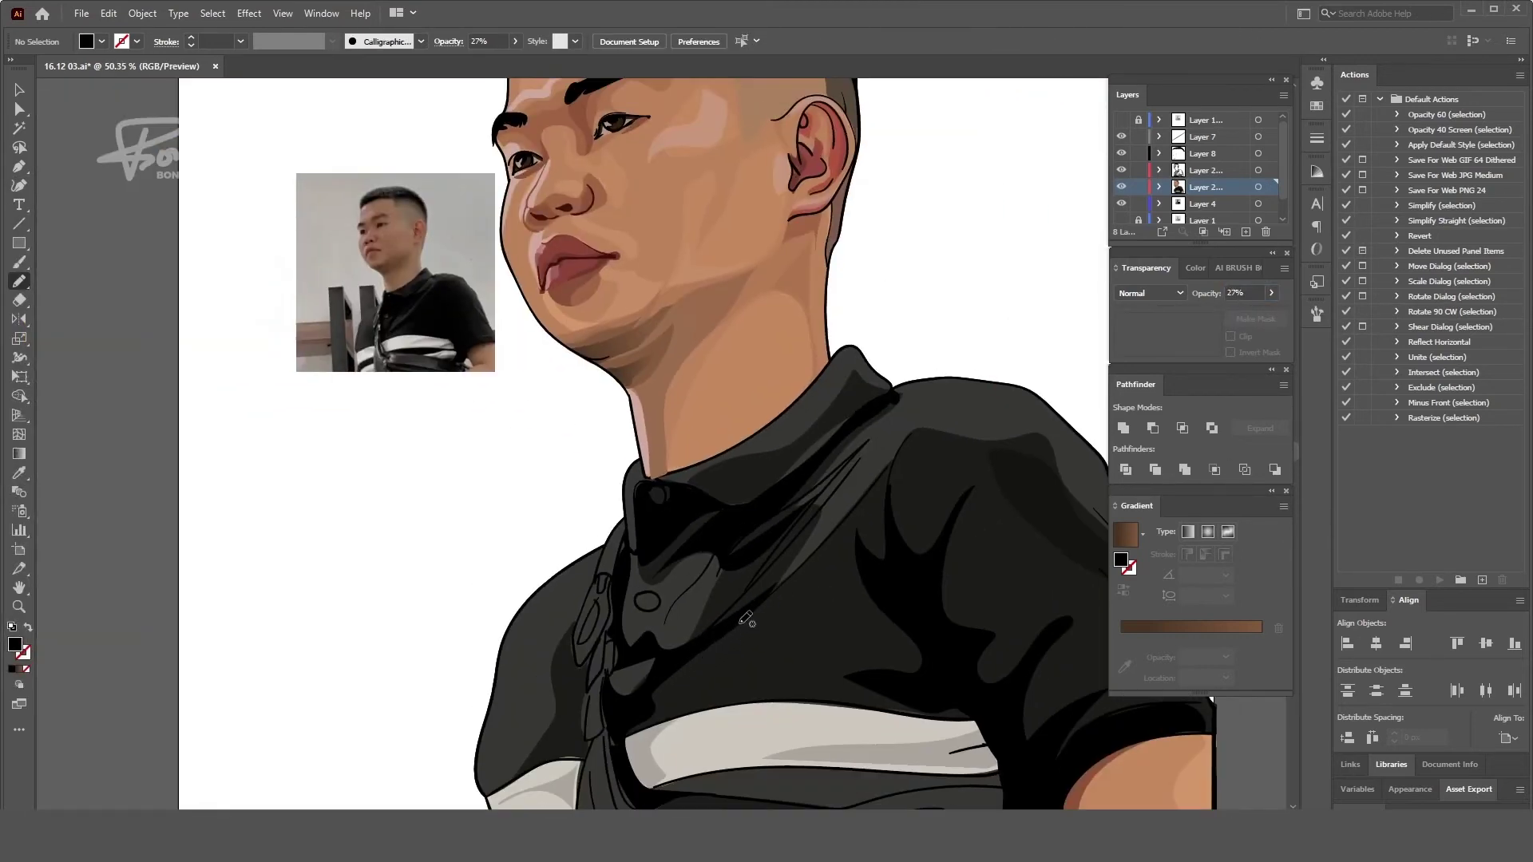
left_click_drag(905, 469, 738, 619)
key("i")
left_click(926, 573)
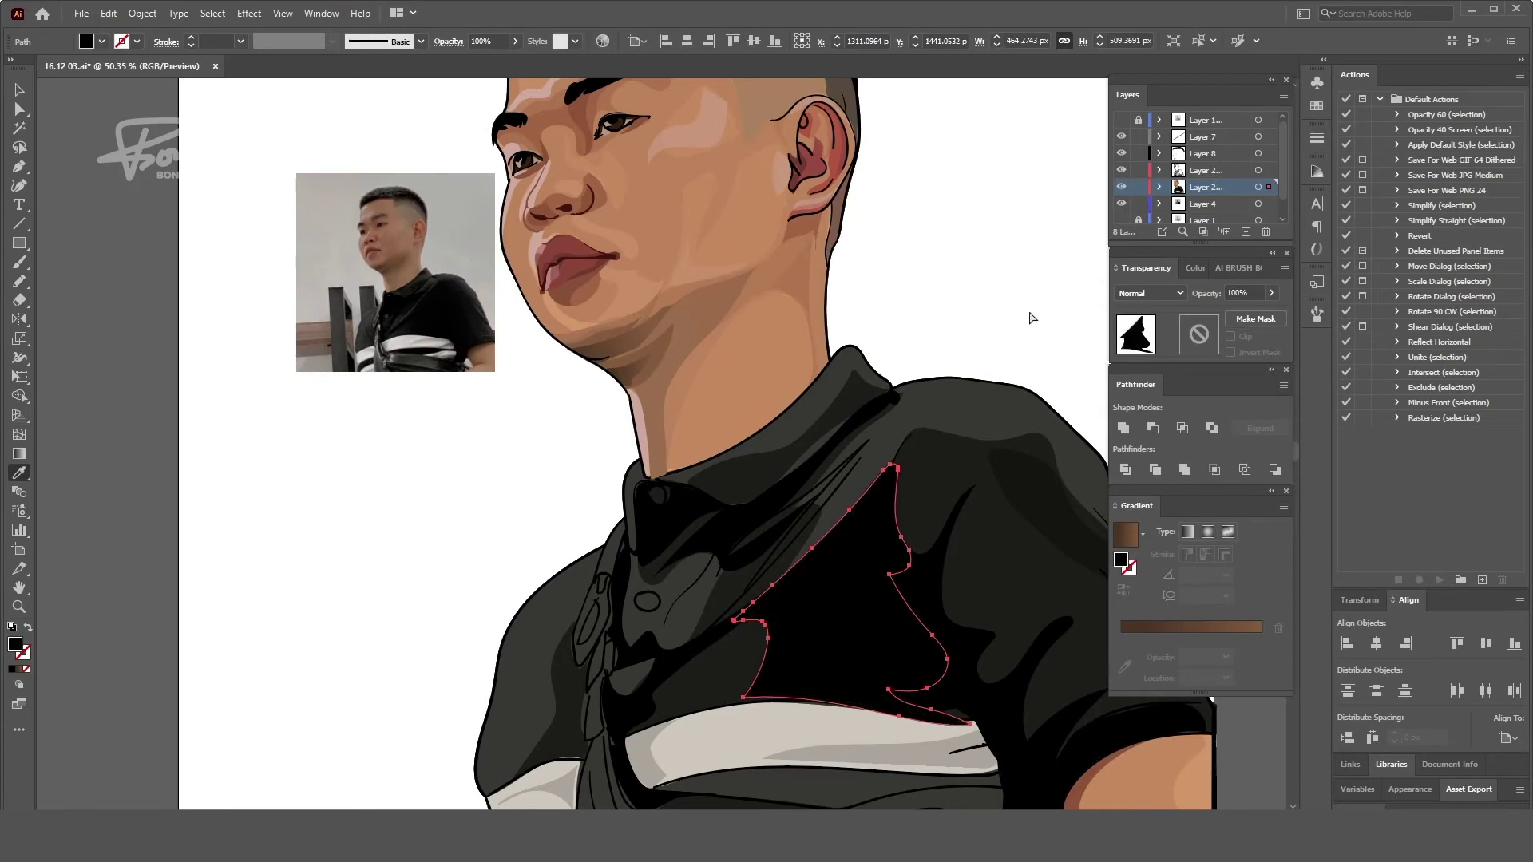
key("ctrl+shift+a")
- Draw a dark shading shape along the lower white stripe
scroll(703, 310, "down", 4)
key("n")
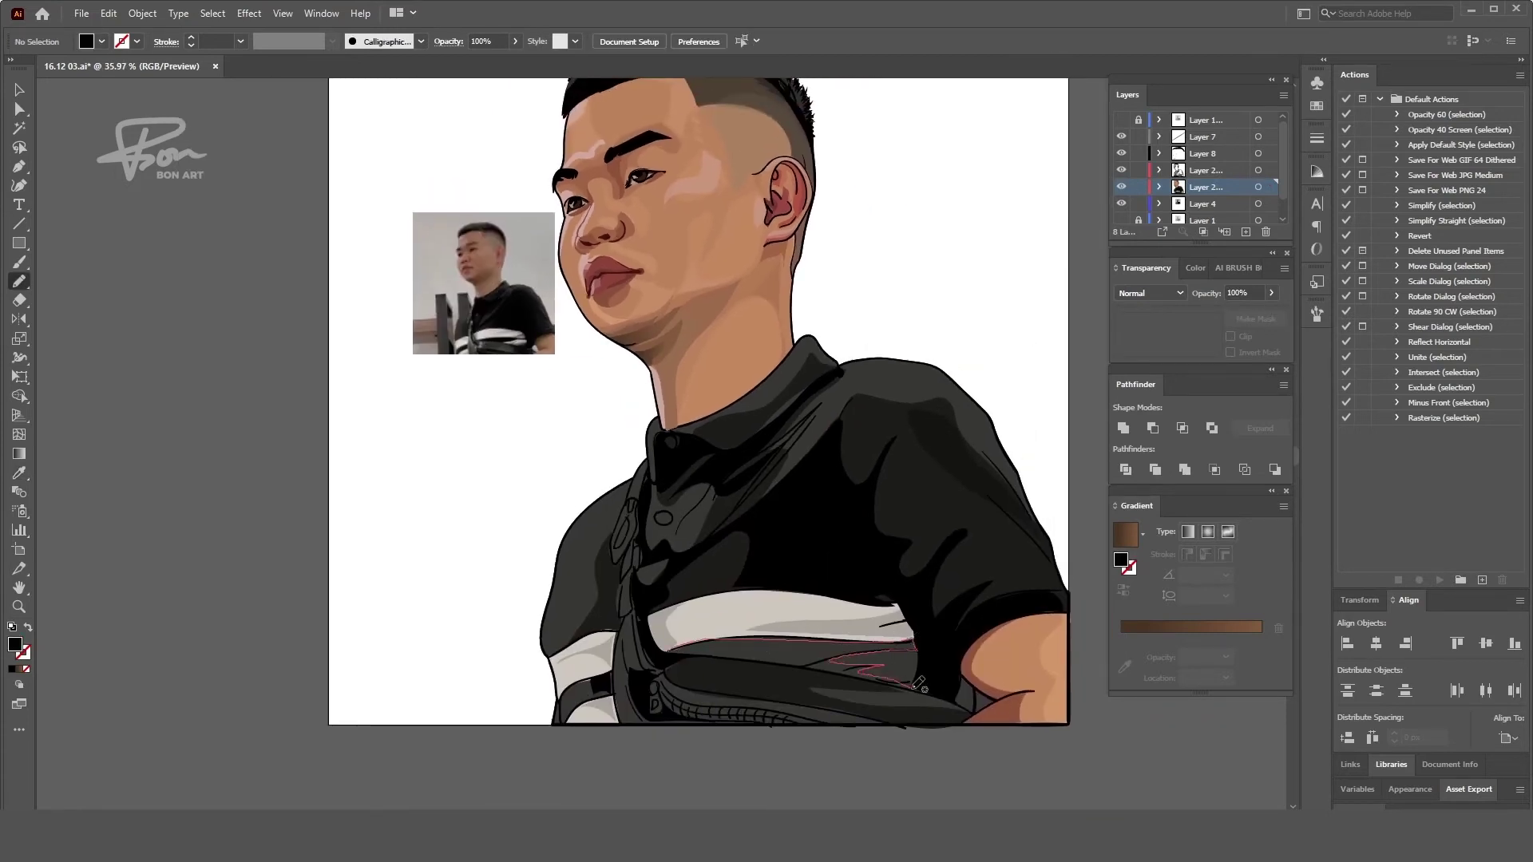
left_click_drag(684, 653, 683, 651)
key("i")
scroll(772, 663, "down", 2)
key("n")
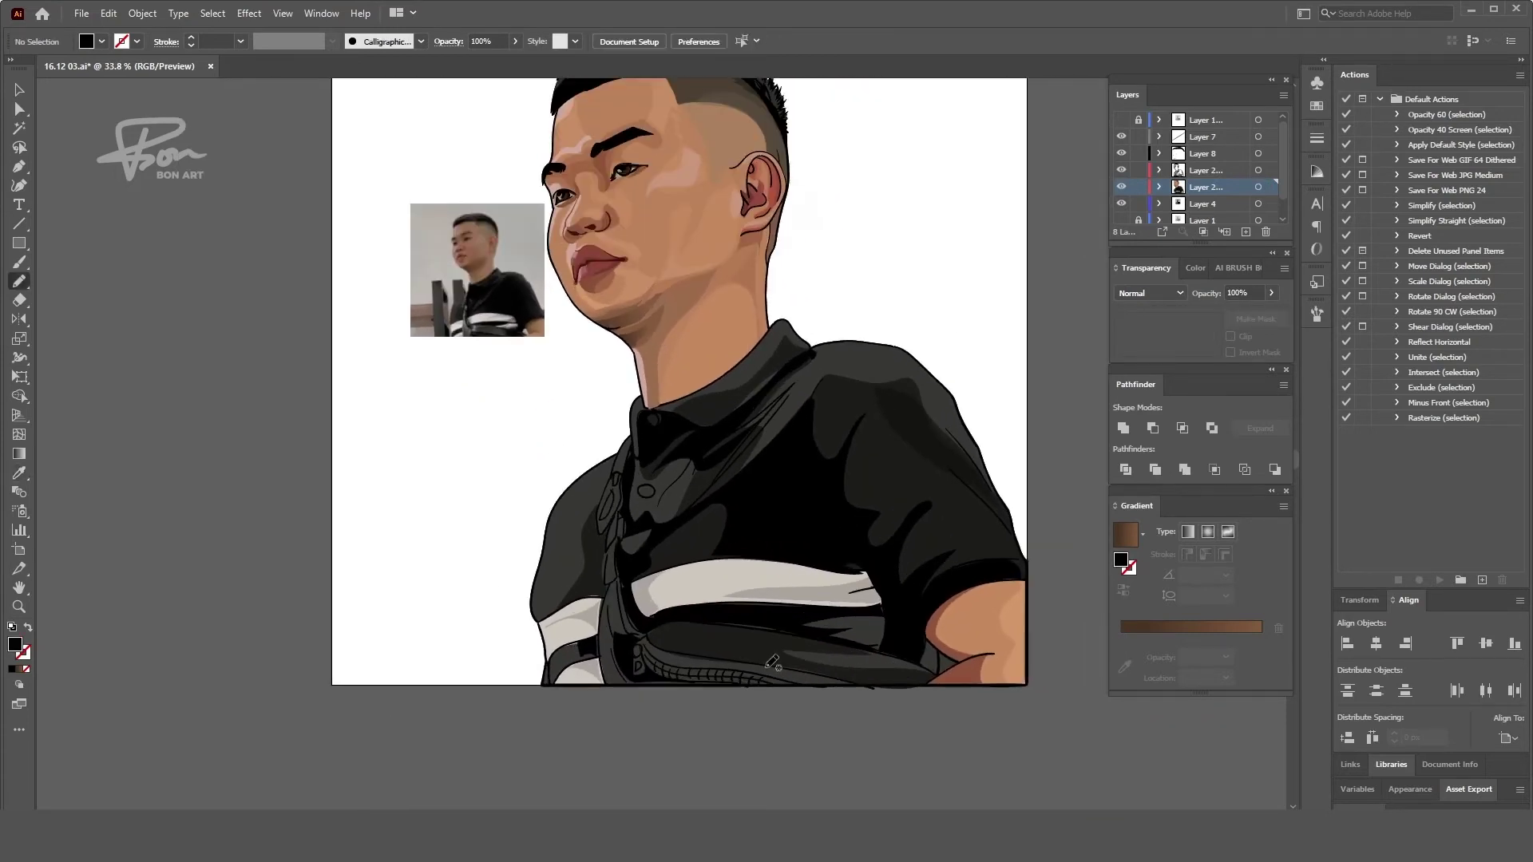
- Add two more shading shapes along the lower stripe, filled with the dark shirt colour
left_click_drag(801, 641, 681, 639)
key("i")
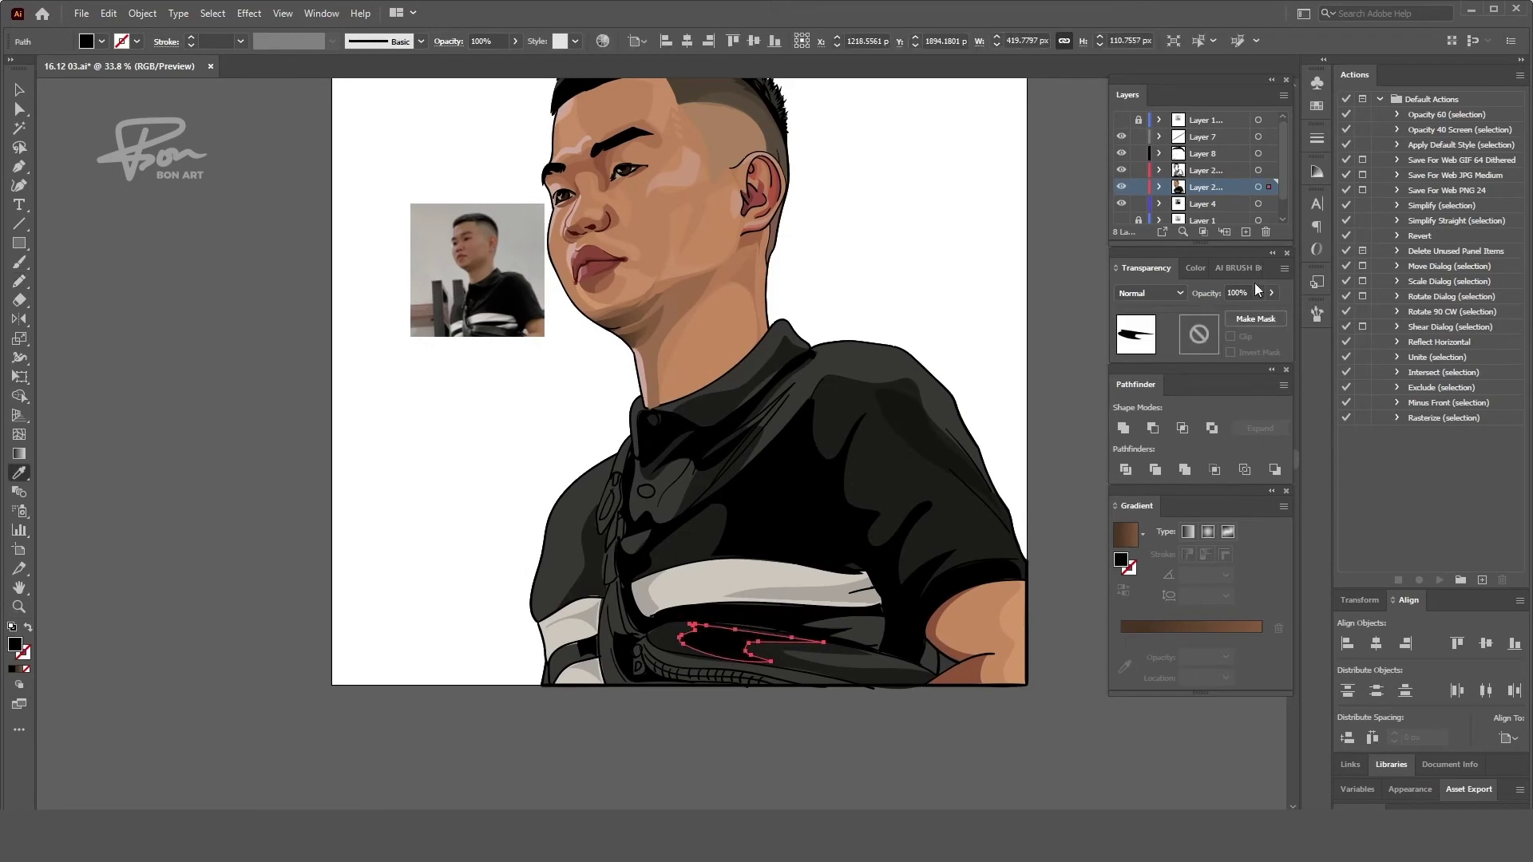
left_click(838, 631)
key("ctrl+shift+a")
scroll(841, 612, "down", 1)
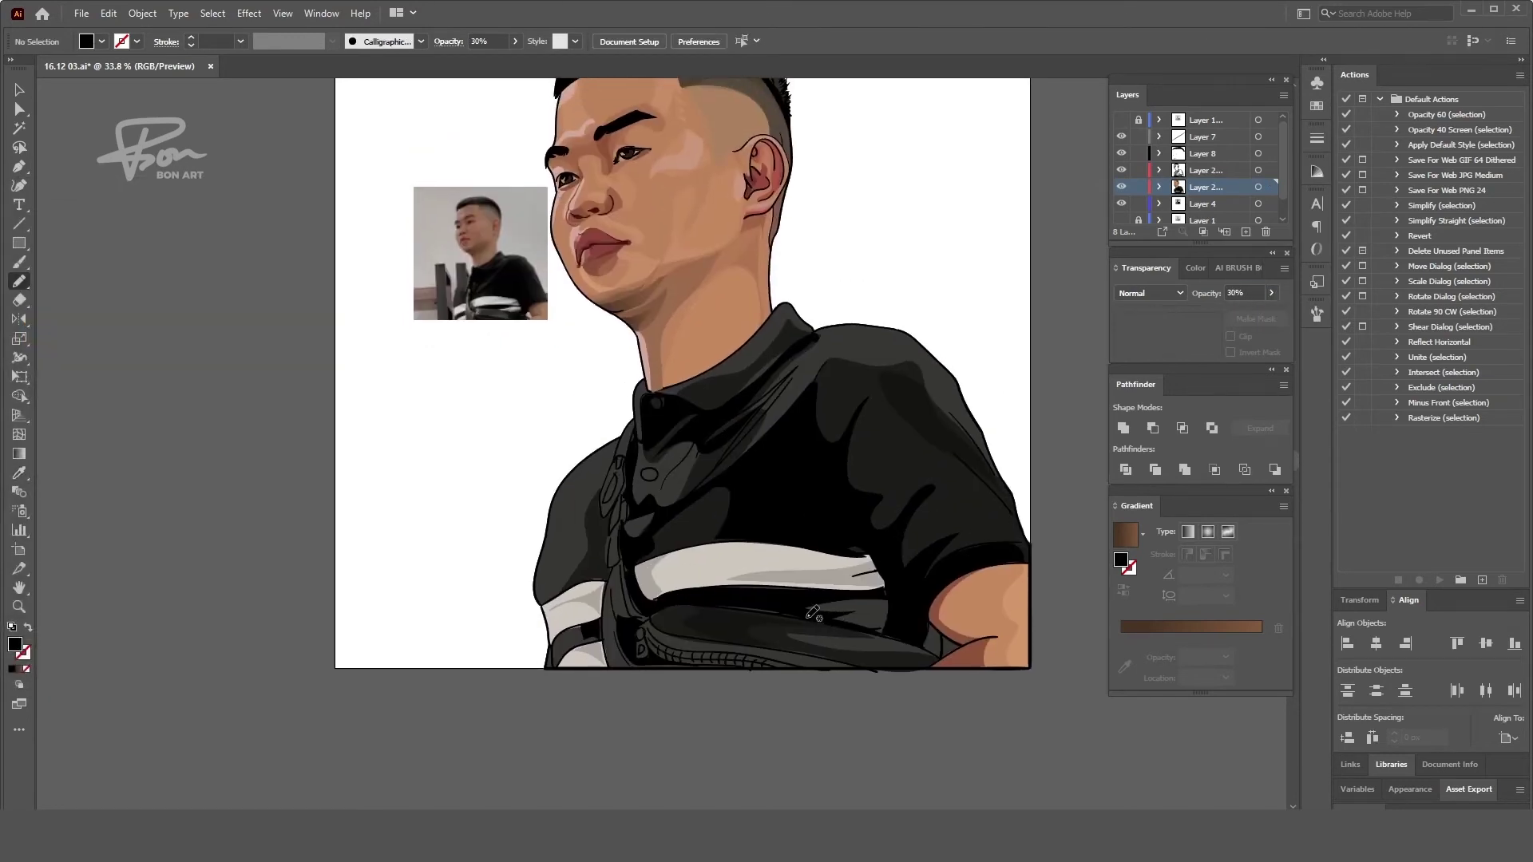
left_click_drag(807, 639, 941, 667)
key("i")
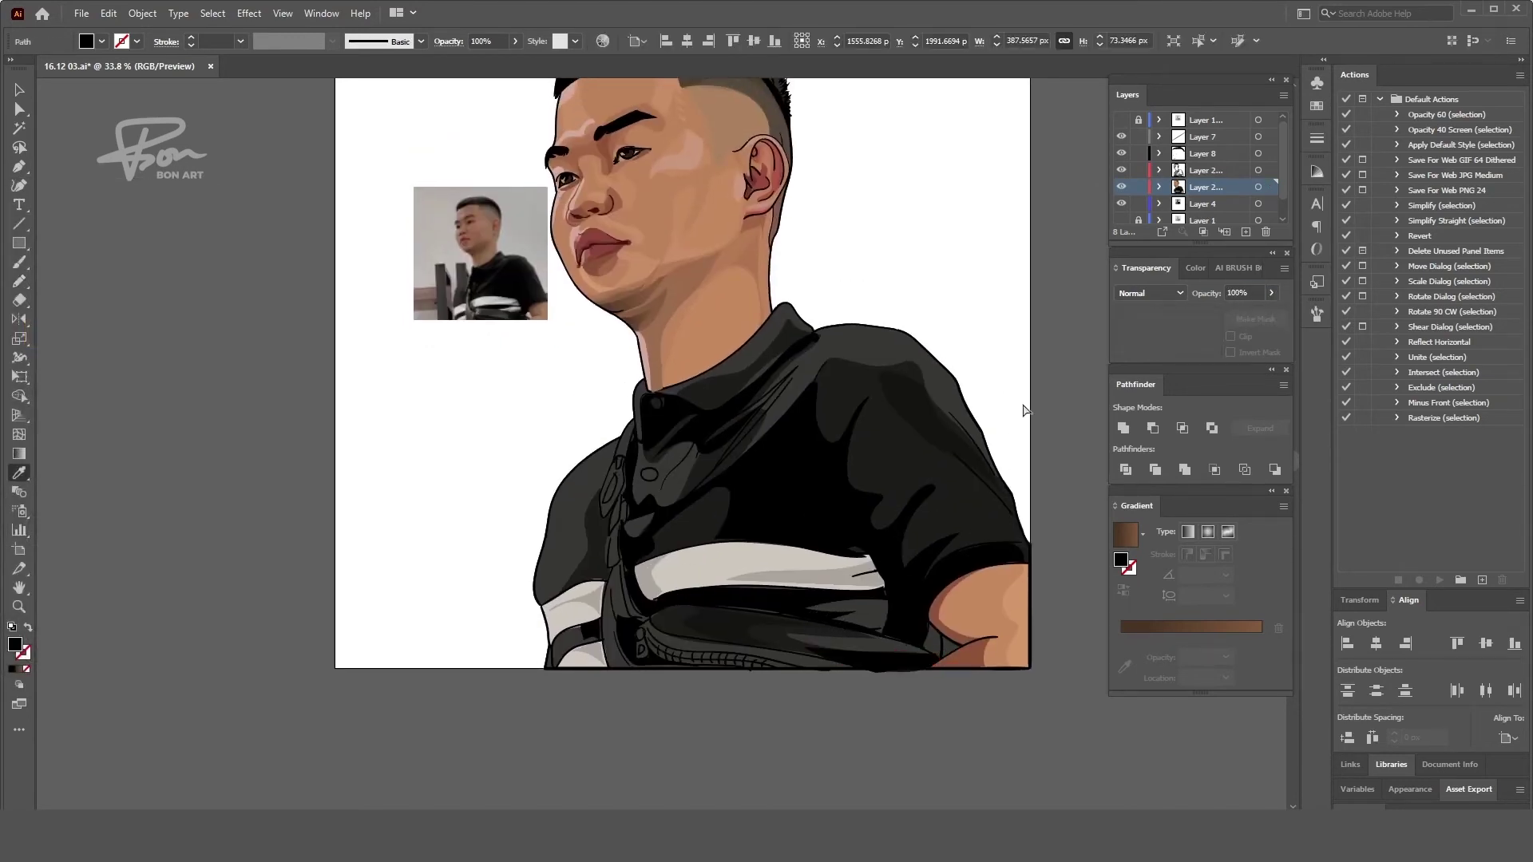
key("ctrl+shift+a")
- Draw small shading shapes at the shirt's lower-left edge and on the collar
key("n")
left_click_drag(536, 656, 527, 680)
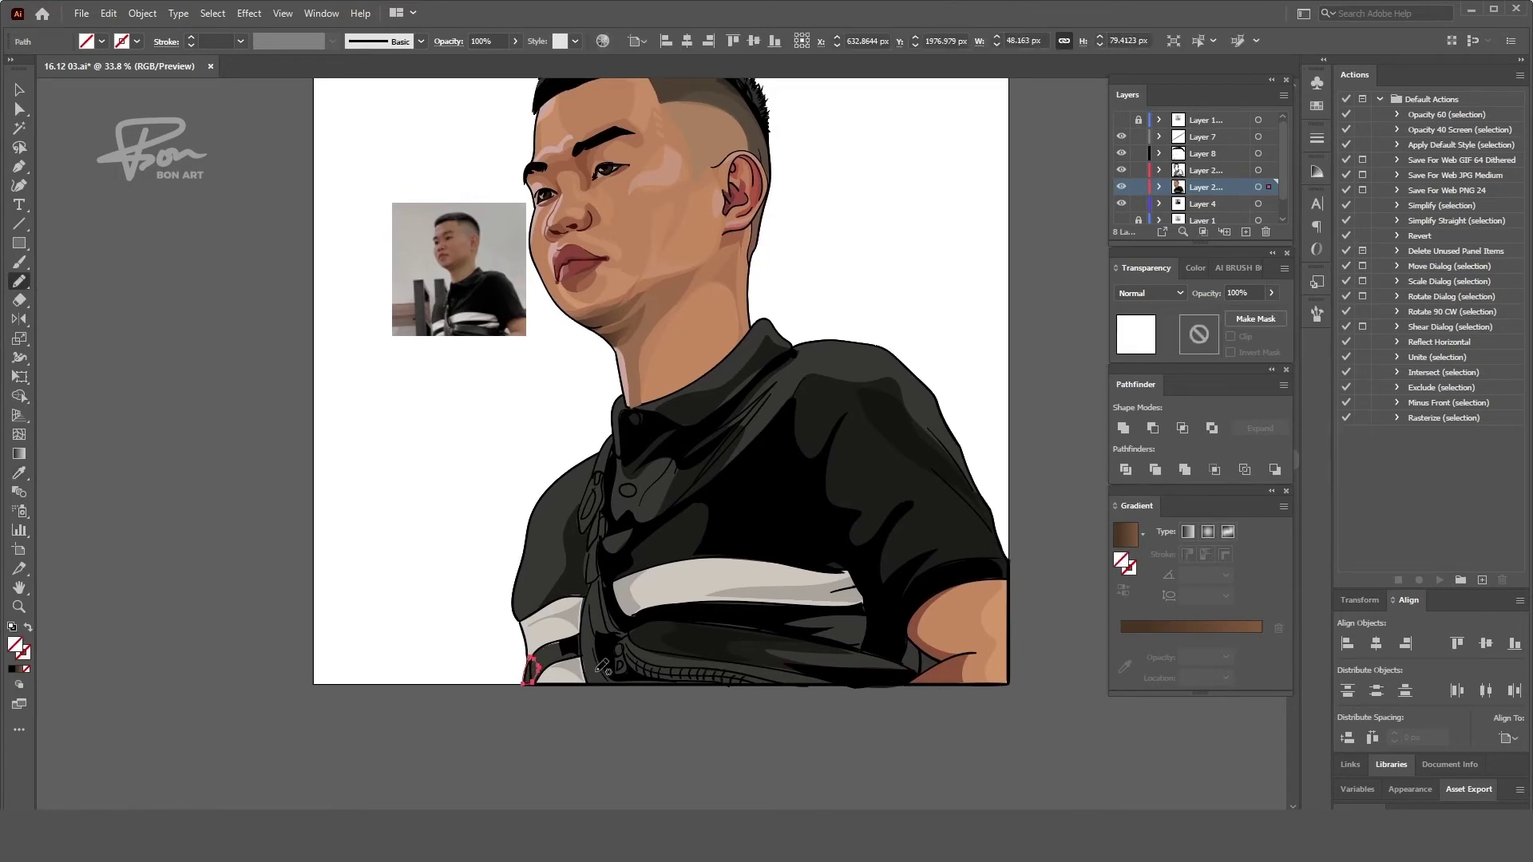
key("ctrl+shift+a")
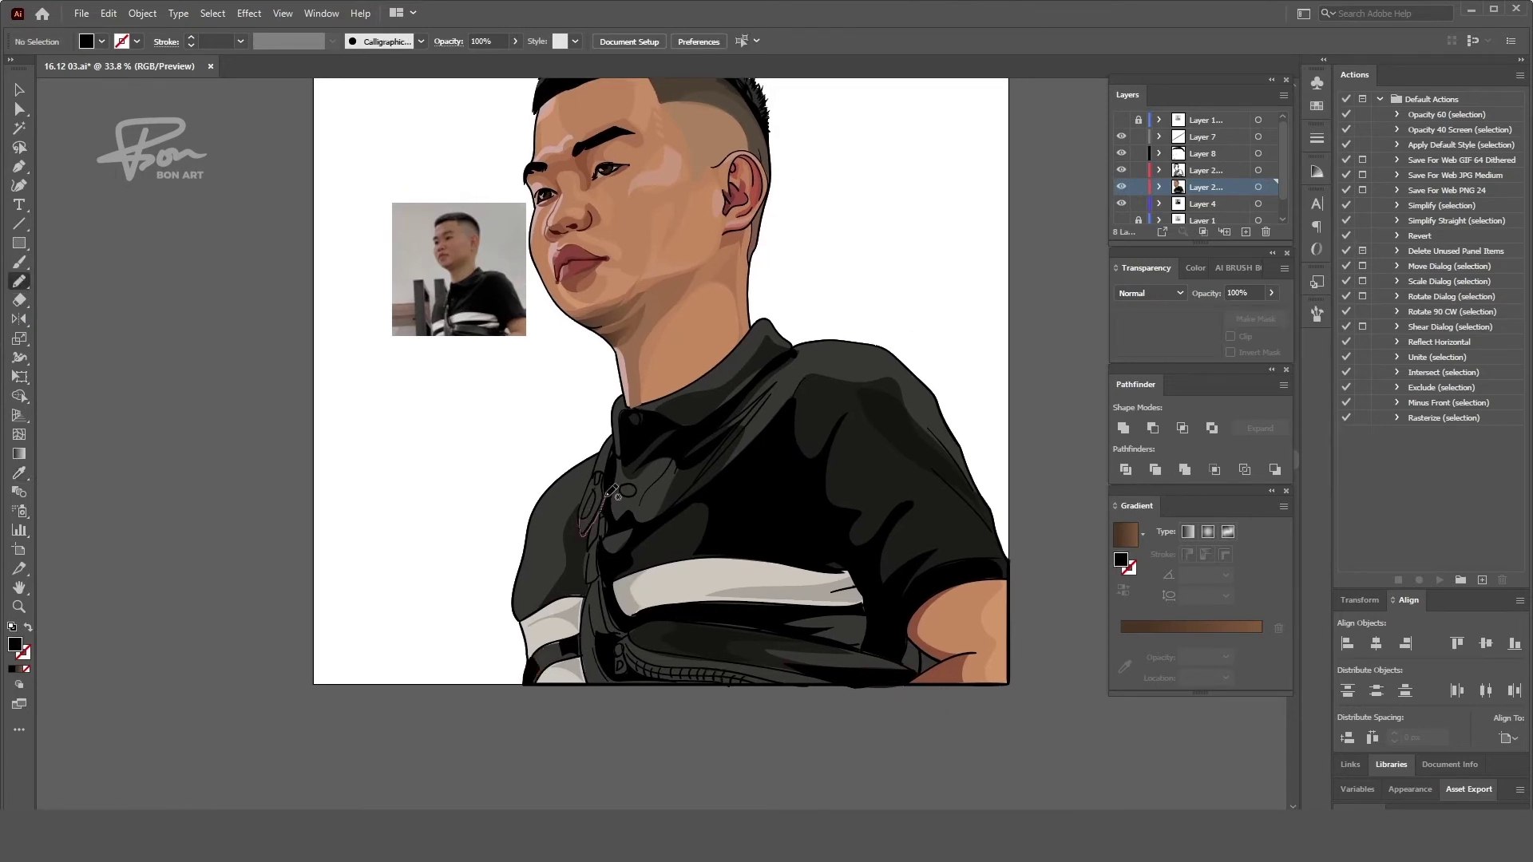
mouse_move(613, 493)
left_mouse_down()
mouse_move(587, 531)
mouse_move(582, 512)
left_mouse_up()
key("ctrl+shift+a")
key("ctrl+shift+a")
- Draw a shading shape on the shirt strap
left_click_drag(615, 627, 615, 628)
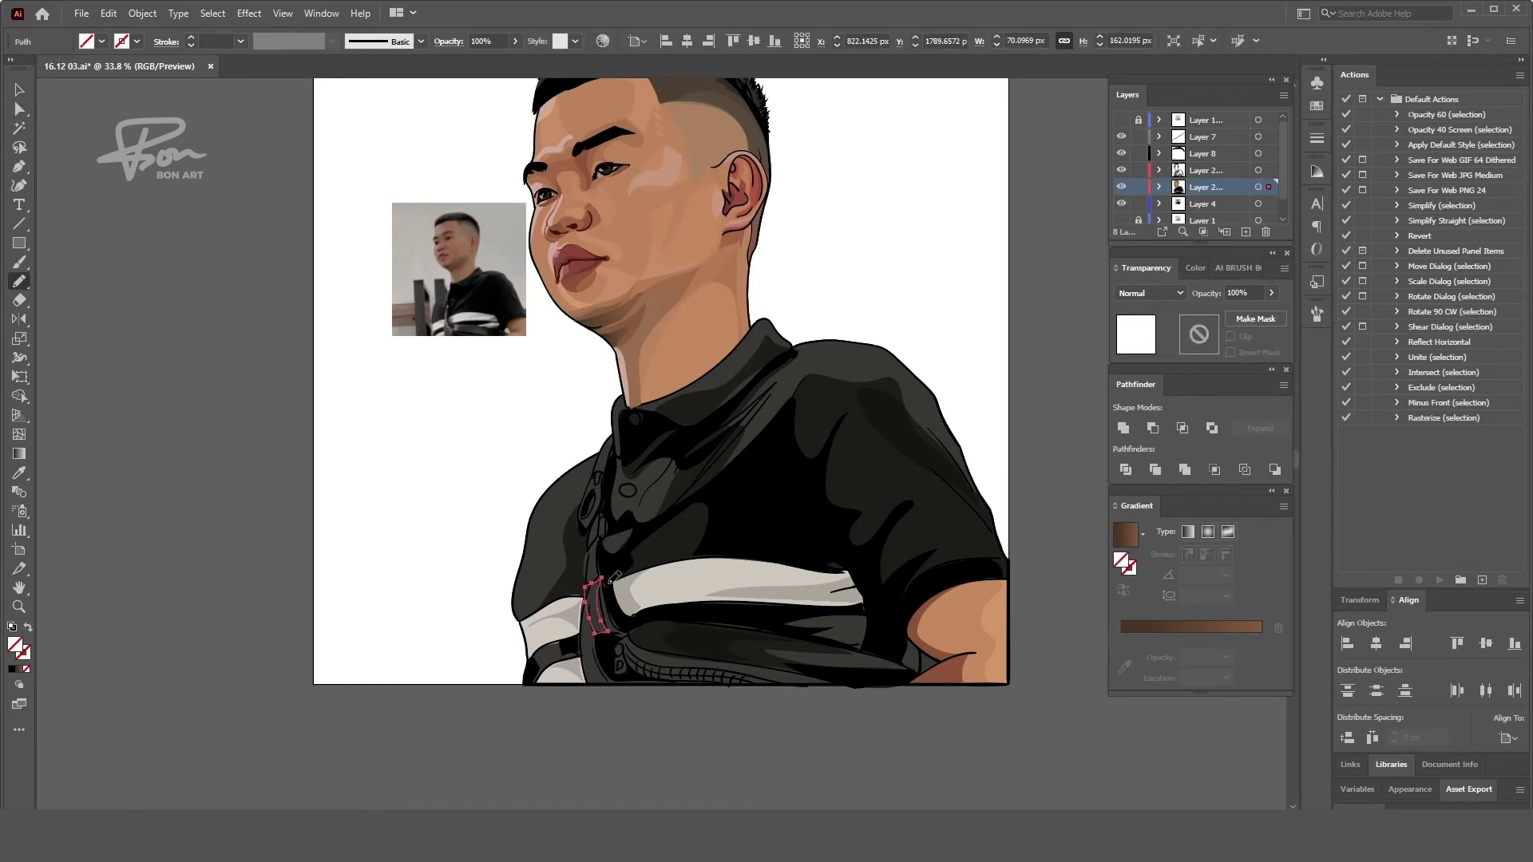
key("i")
scroll(813, 513, "up", 3)
scroll(814, 514, "up", 2)
- Draw a shading shape up the left side of the neck
scroll(814, 513, "up", 1)
key("n")
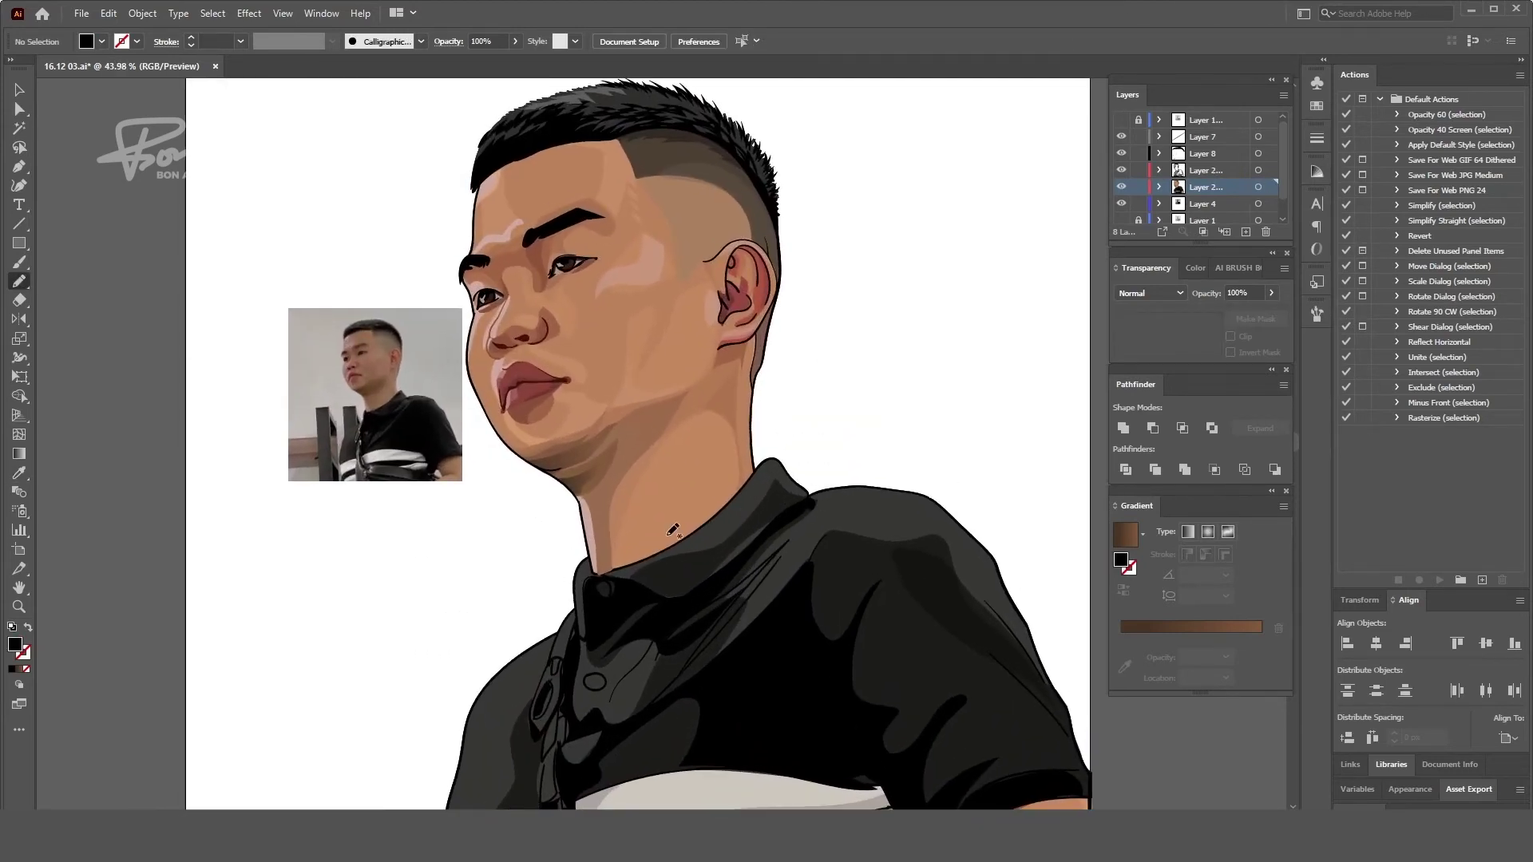
left_click_drag(605, 565, 592, 490)
key("ctrl+shift+a")
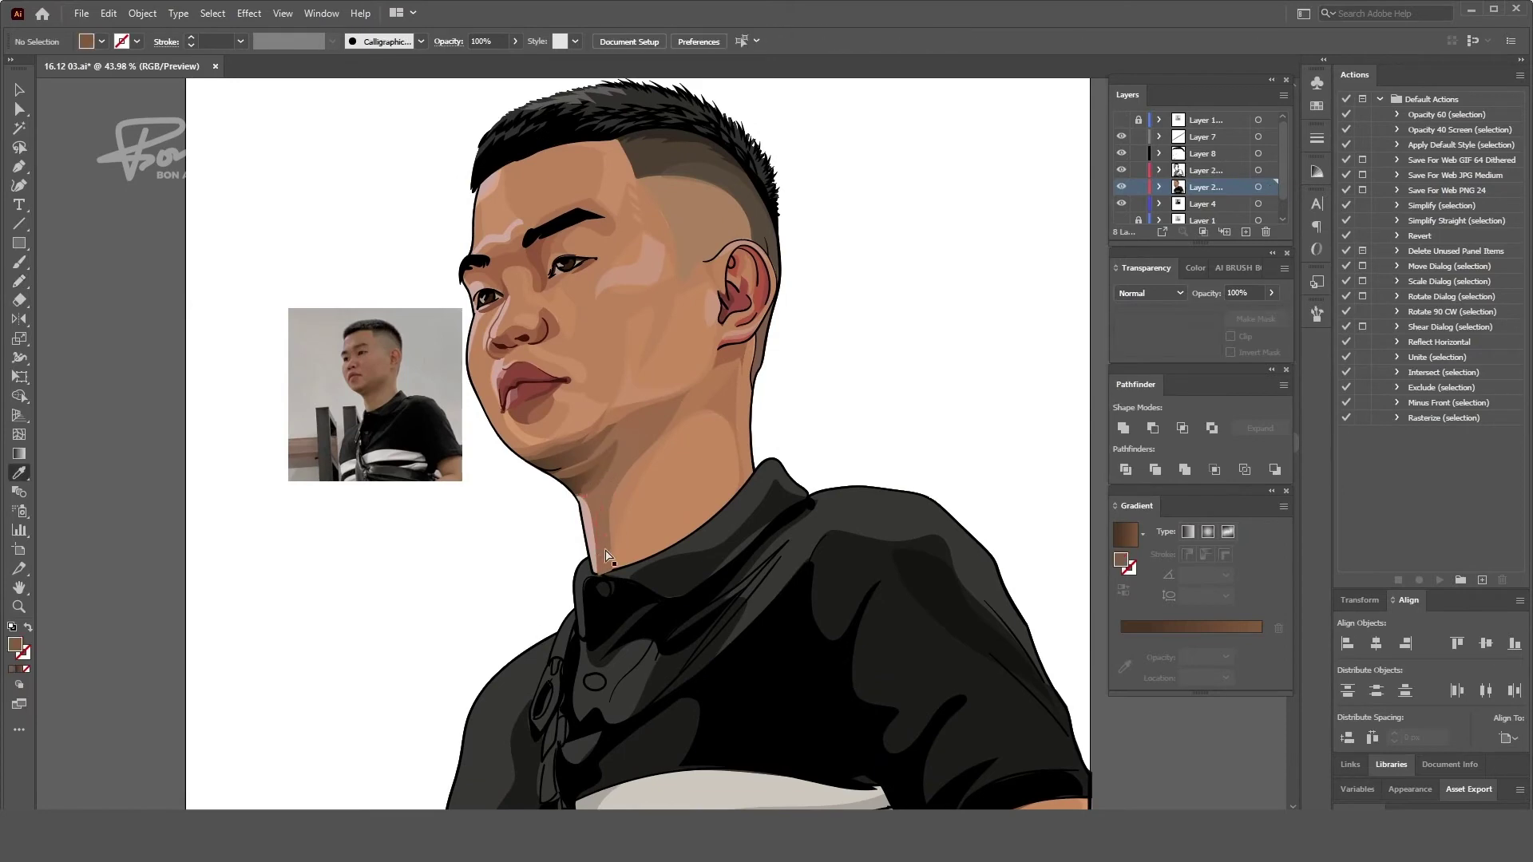
scroll(890, 410, "down", 4)
scroll(651, 402, "up", 10)
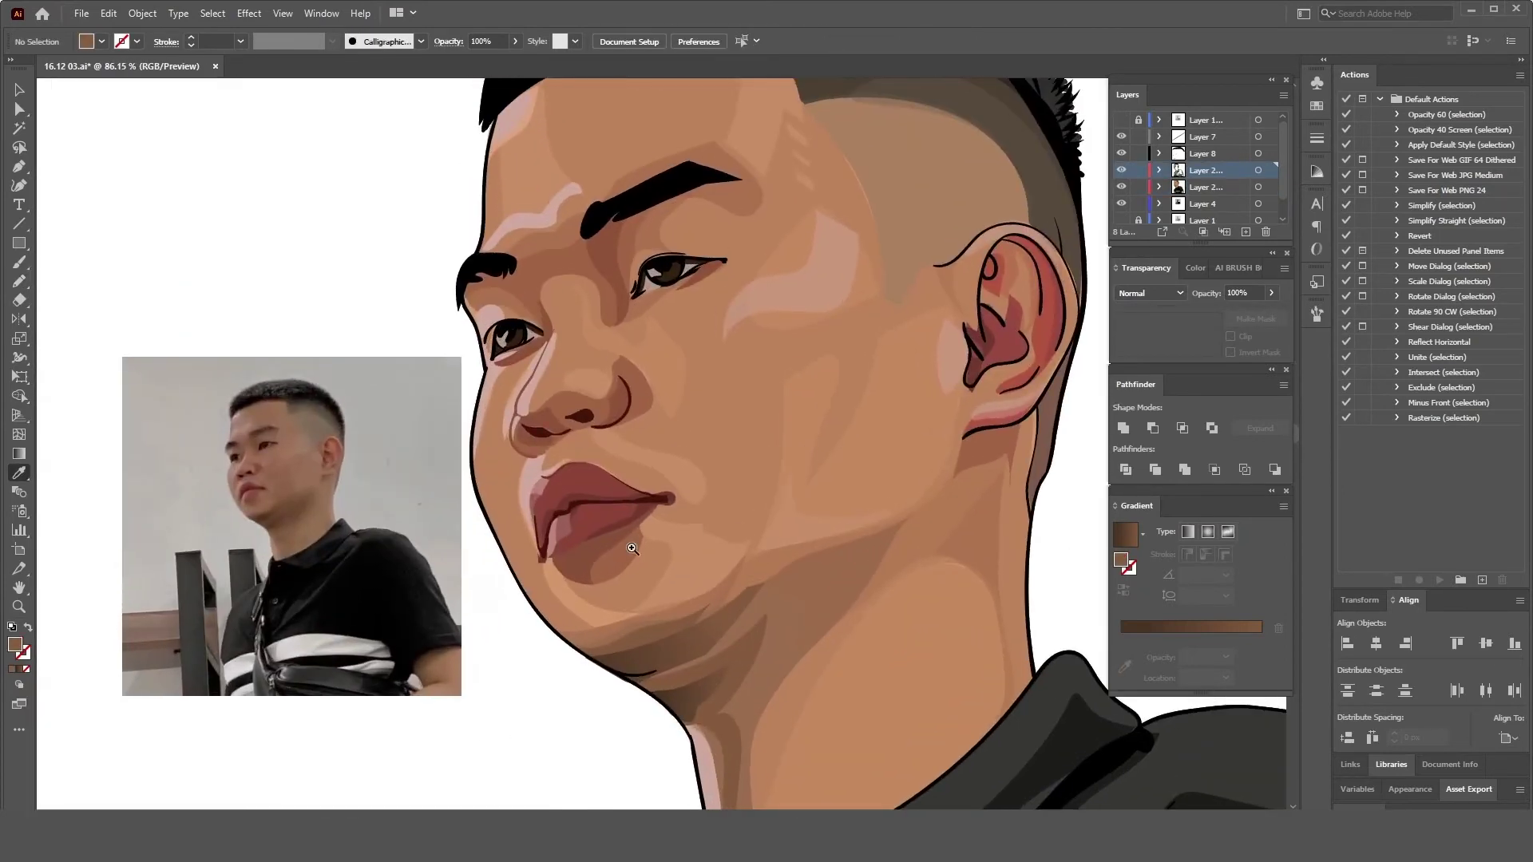
scroll(632, 553, "up", 10)
- Draw a shading shape below the lower lip and fill it with the skin tan colour
left_click_drag(692, 563, 671, 586)
key("i")
left_click(718, 562)
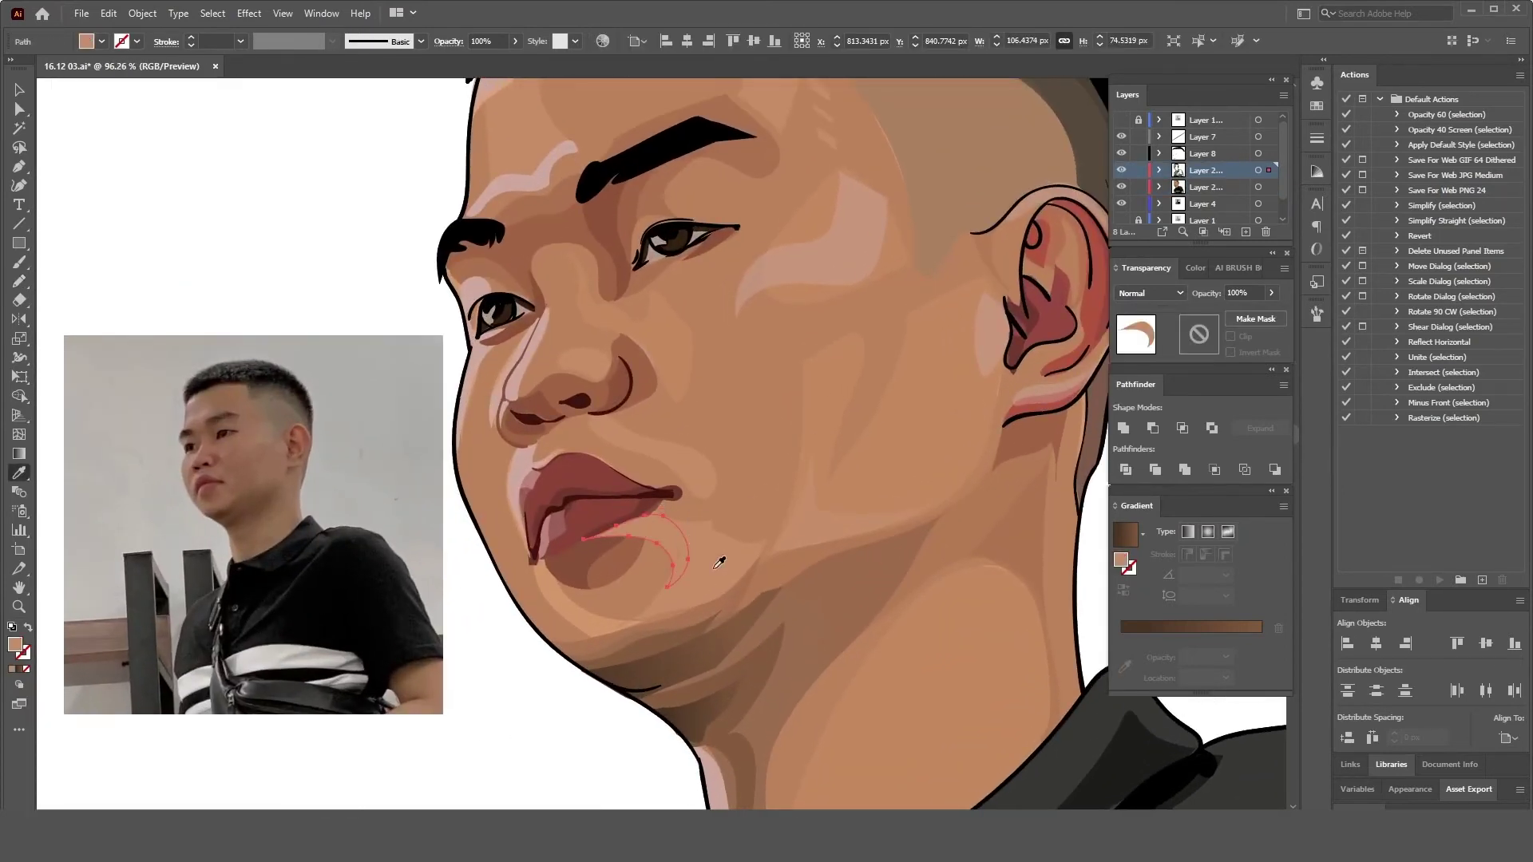
key("ctrl+shift+a")
scroll(638, 579, "down", 5)
scroll(668, 578, "up", 5)
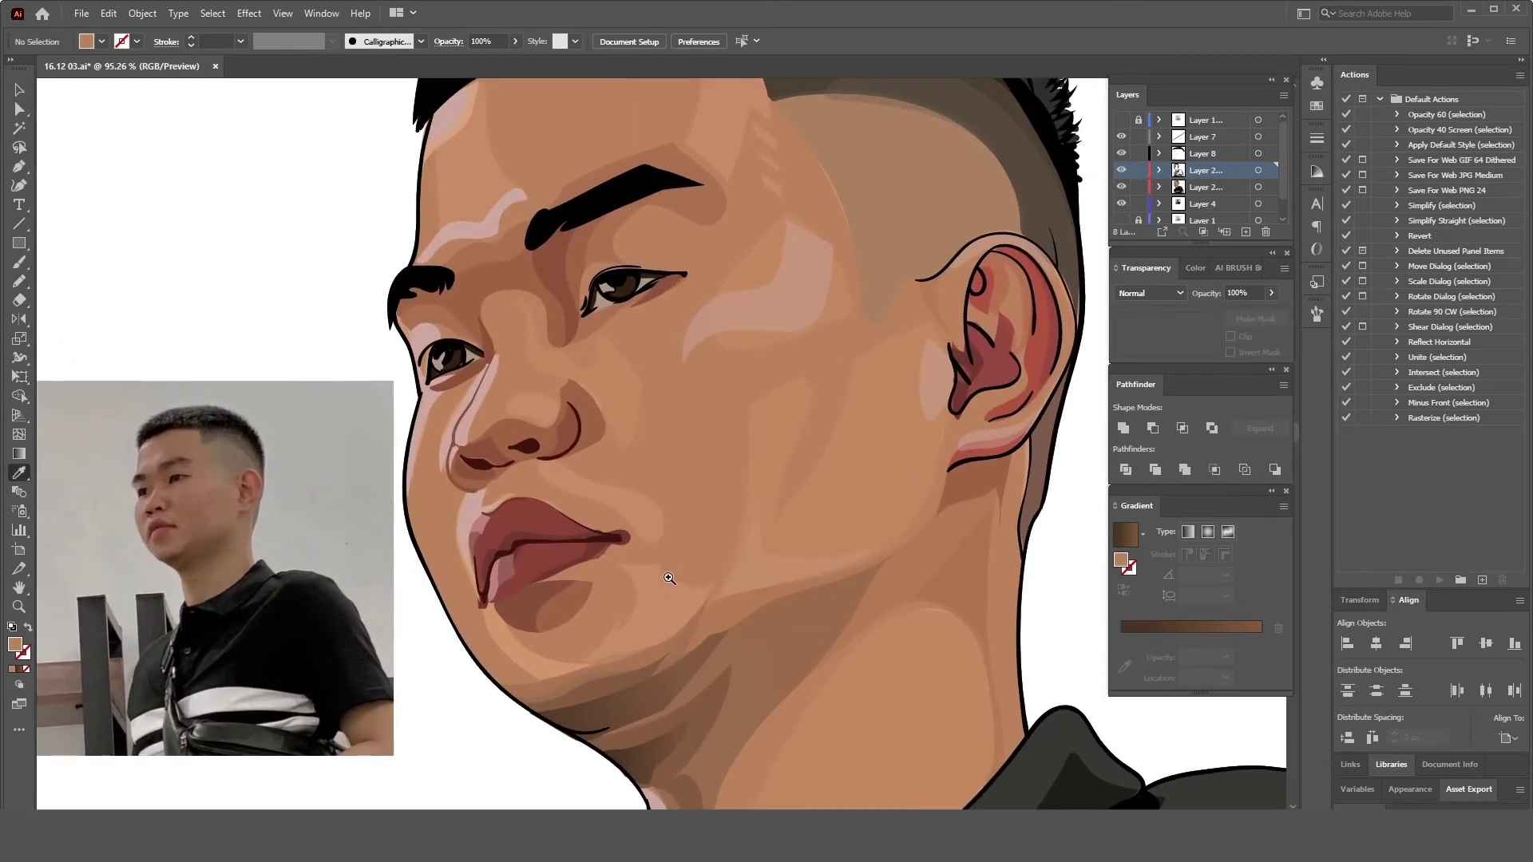
- Adjust the chin shape's anchor points and sample a darker red-brown colour
key("i")
scroll(561, 668, "down", 1)
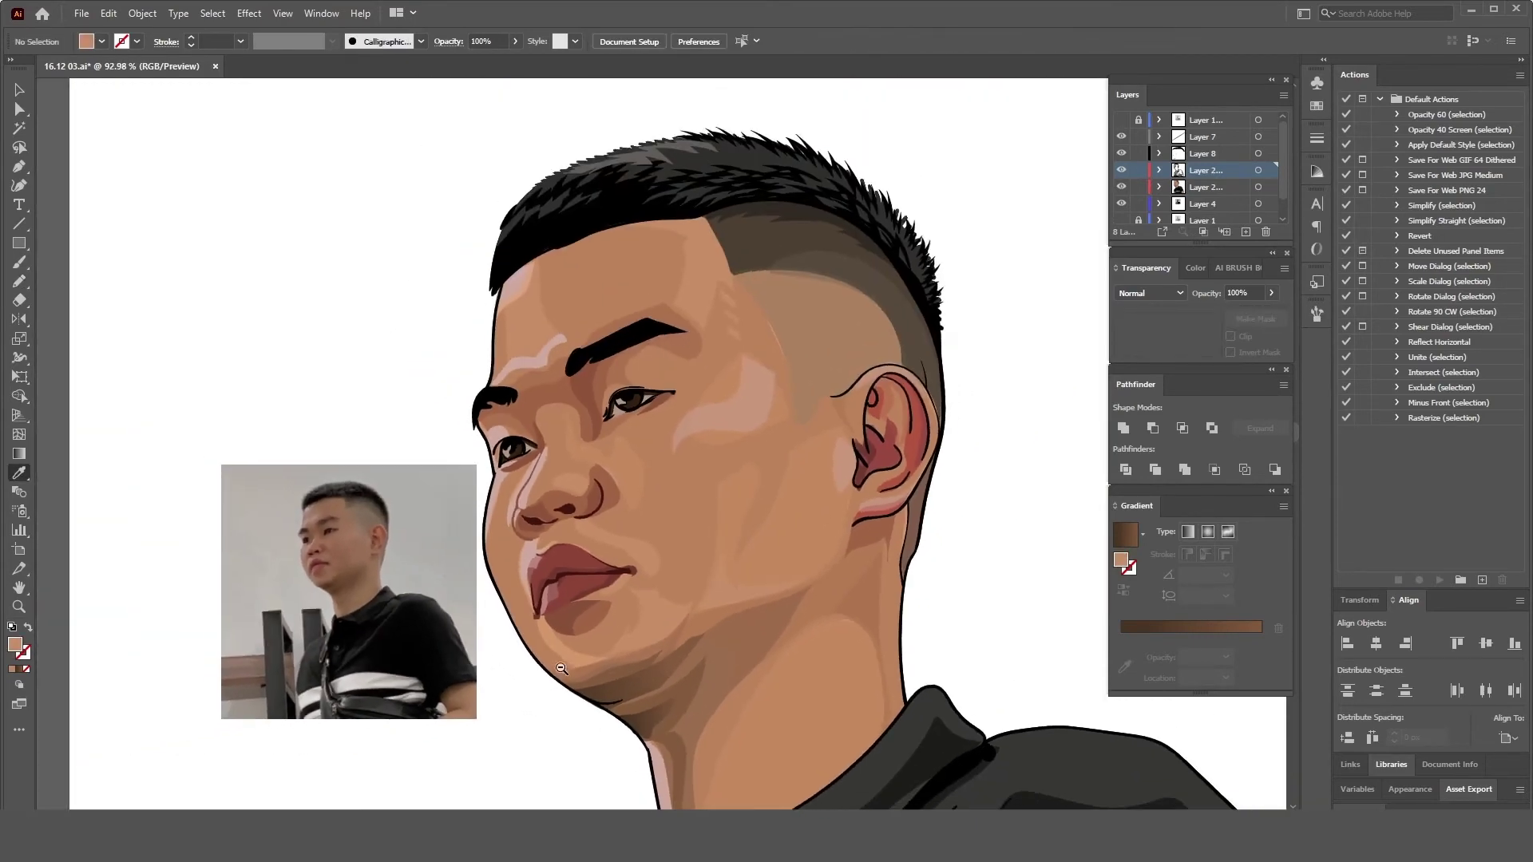
scroll(637, 614, "up", 4)
key("a")
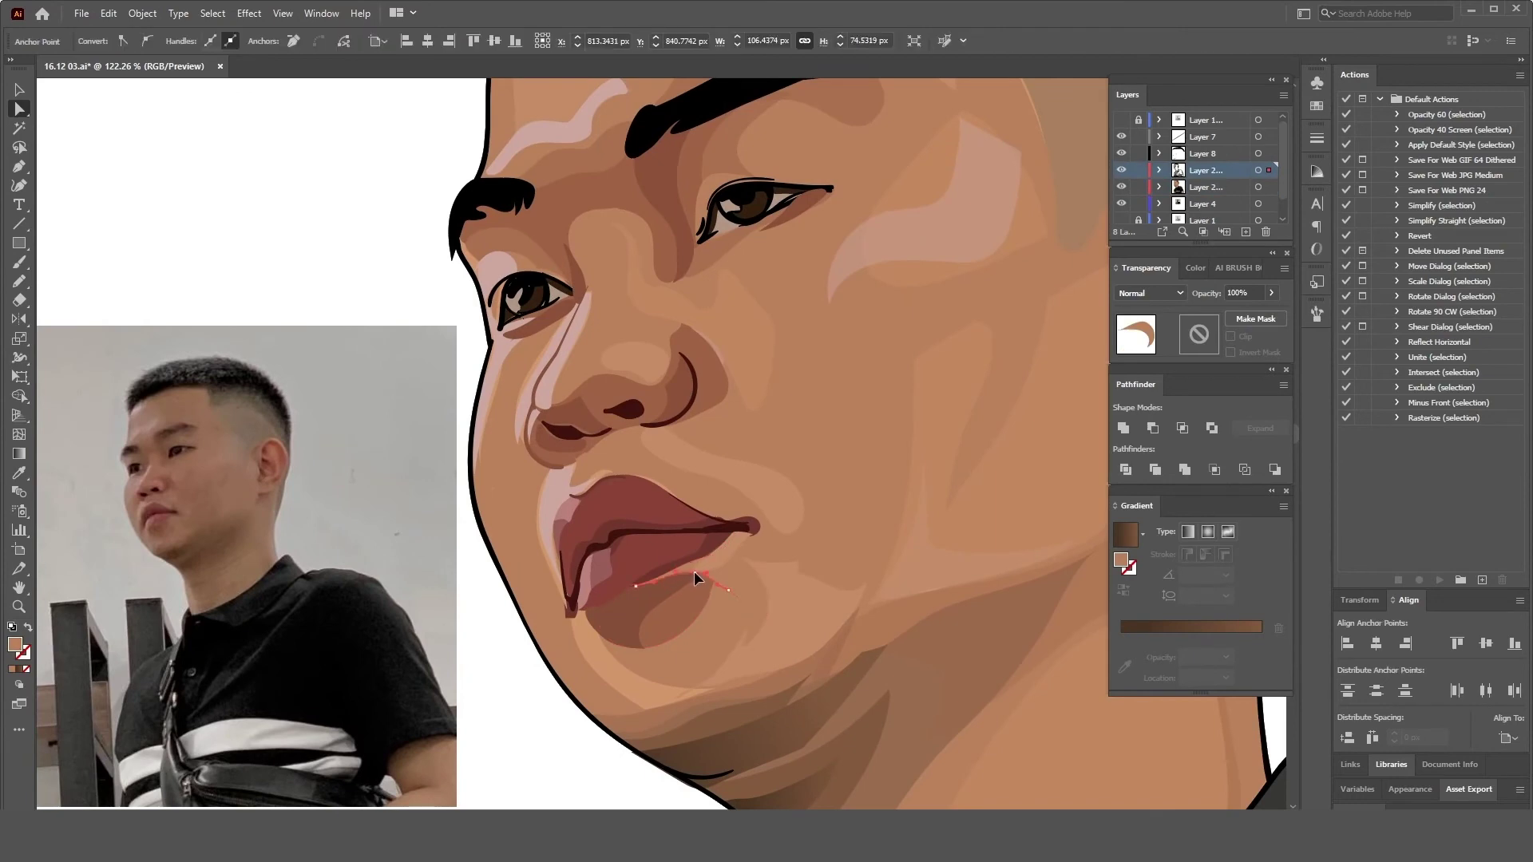
scroll(513, 681, "down", 1)
scroll(513, 681, "down", 2)
scroll(559, 639, "down", 1)
scroll(735, 482, "up", 3)
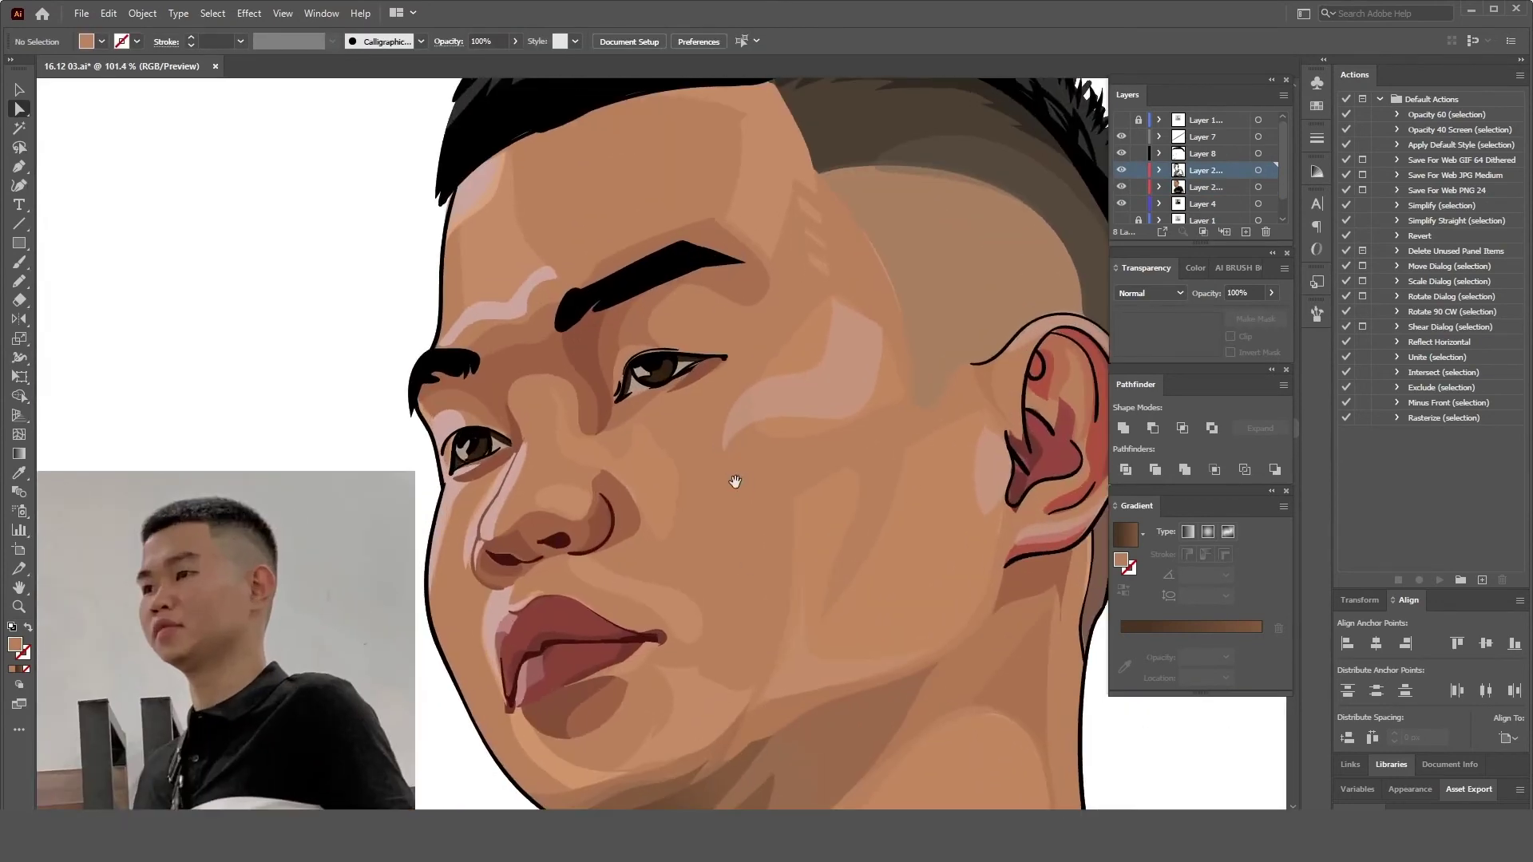
key("i")
scroll(647, 411, "down", 1)
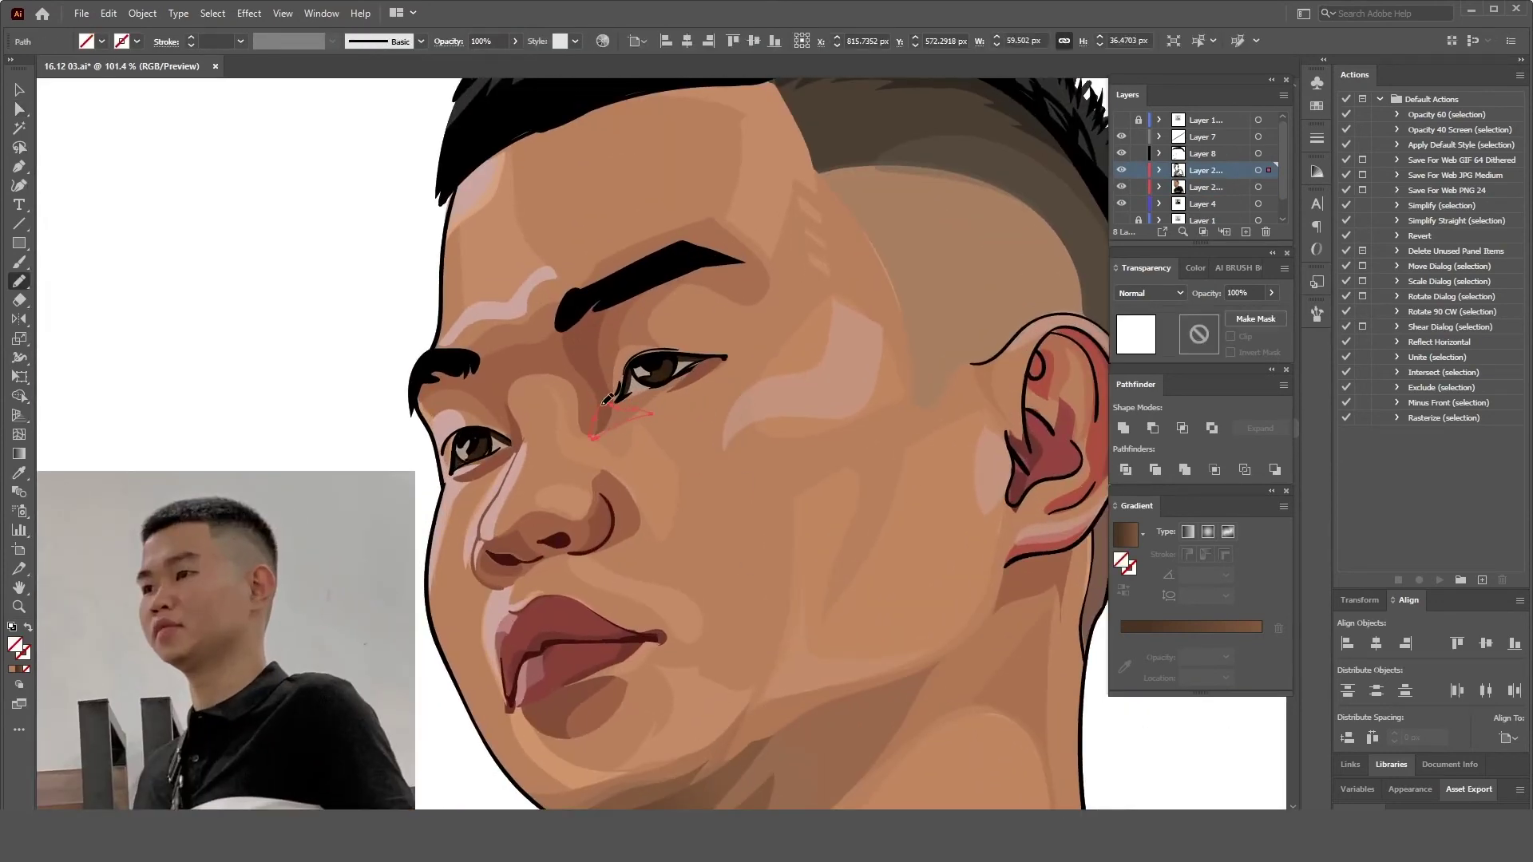
scroll(308, 431, "down", 1)
scroll(558, 455, "up", 2)
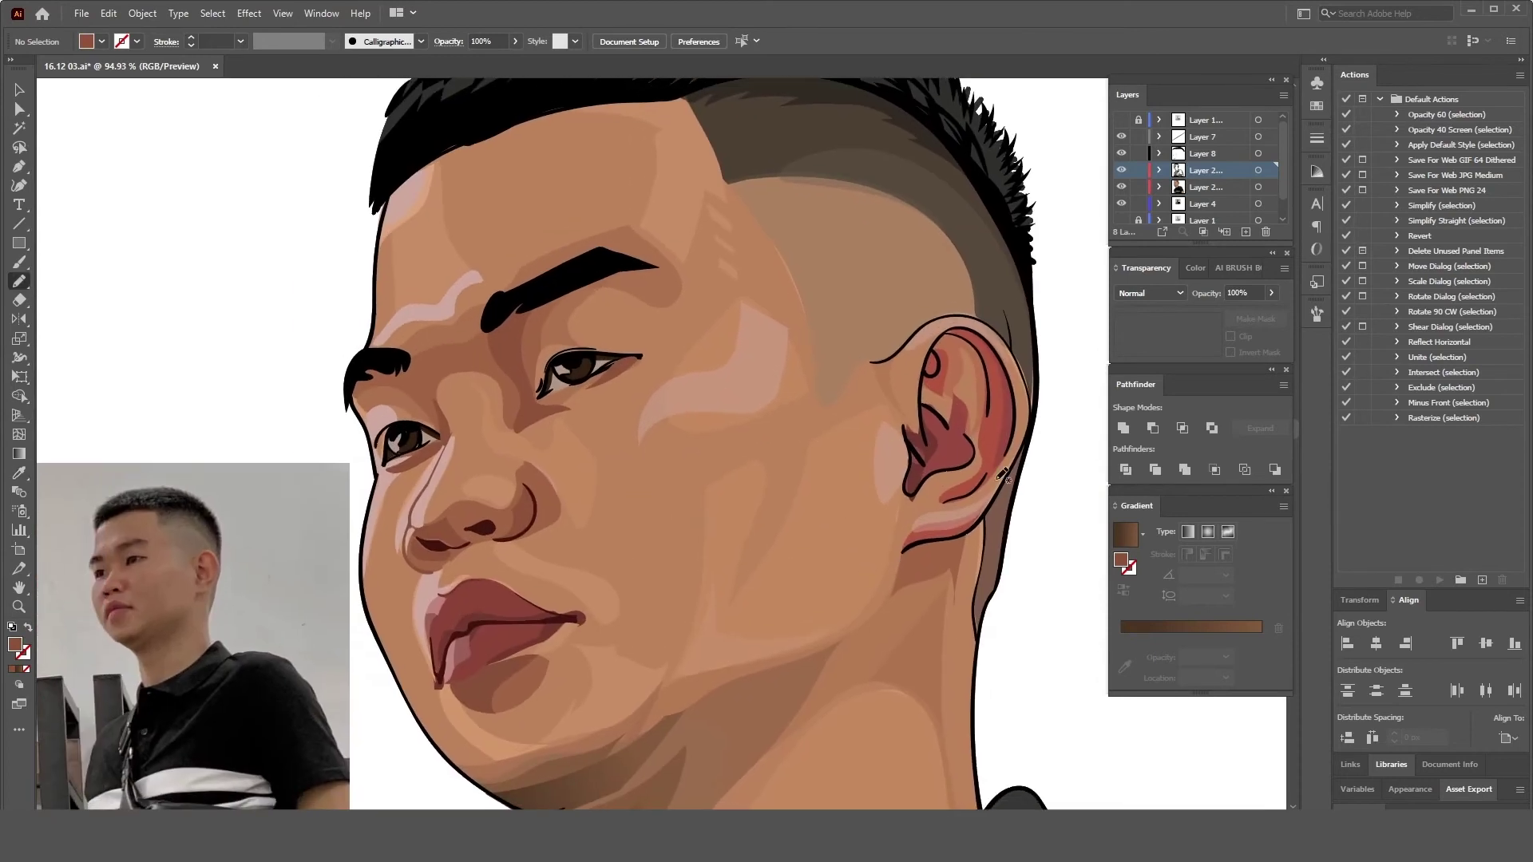
- Draw a shading shape along the ear edge and fill it with a sampled colour
left_click_drag(961, 497, 990, 471)
key("i")
key("ctrl+shift+a")
scroll(896, 554, "down", 3)
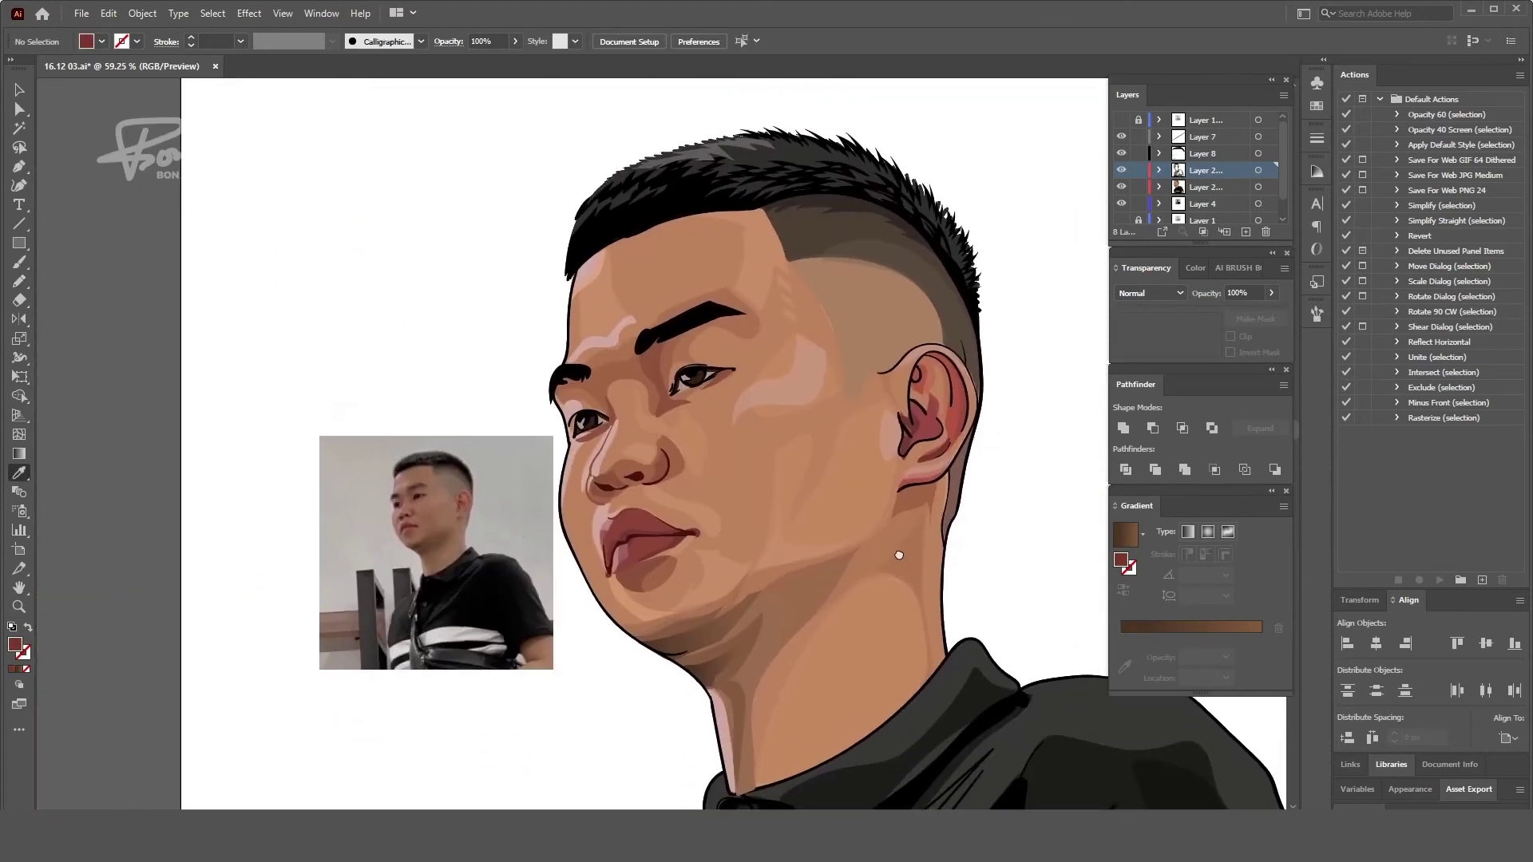
scroll(937, 549, "up", 1)
- Add a light pink highlight running down the neck below the ear
key("i")
left_click(942, 478)
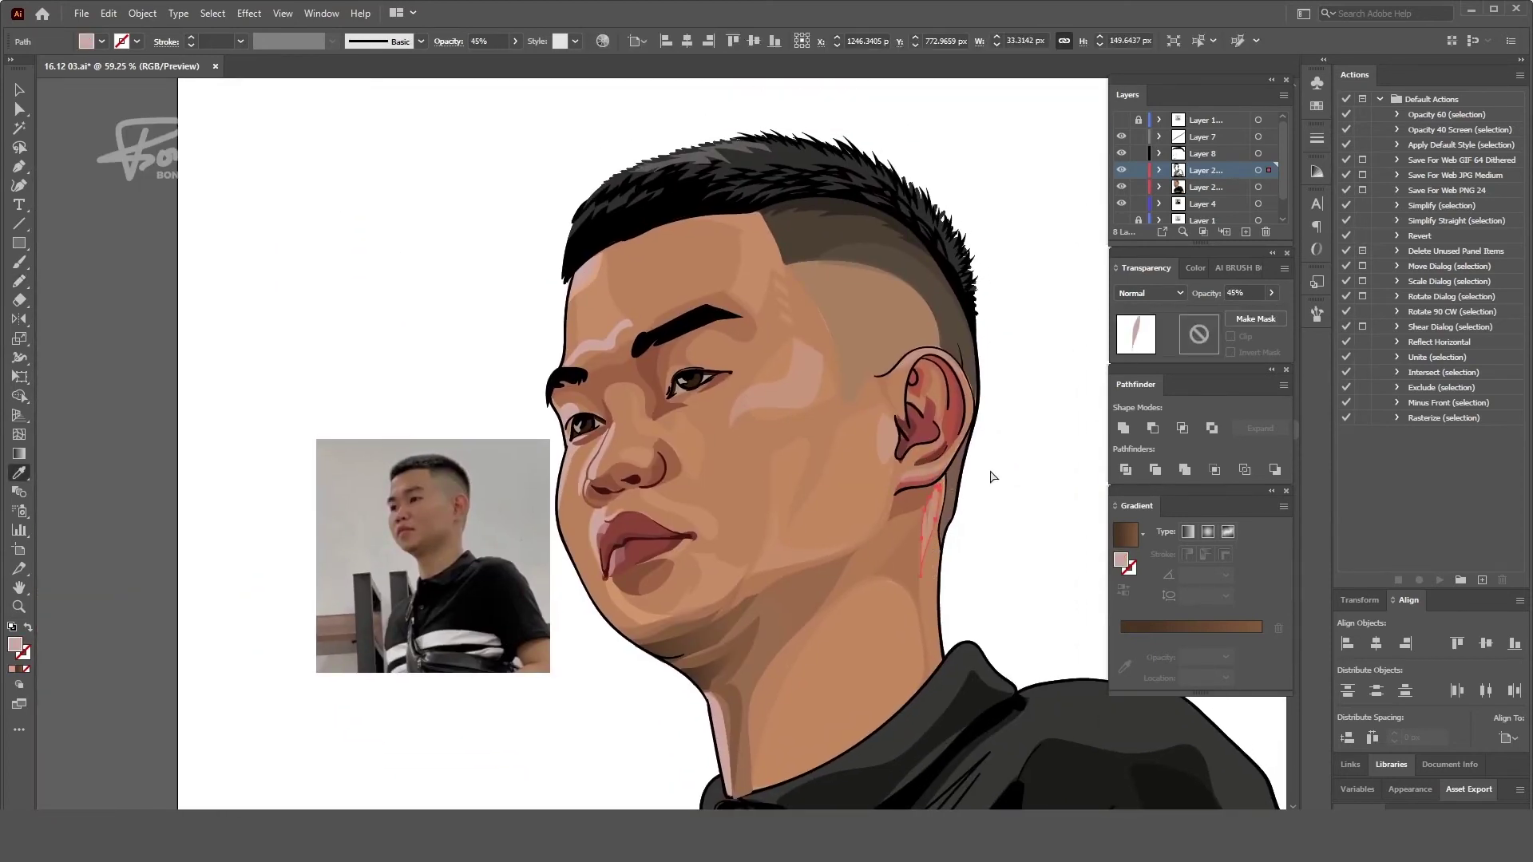
scroll(883, 575, "down", 1)
scroll(969, 424, "up", 1)
left_click_drag(969, 425, 916, 453)
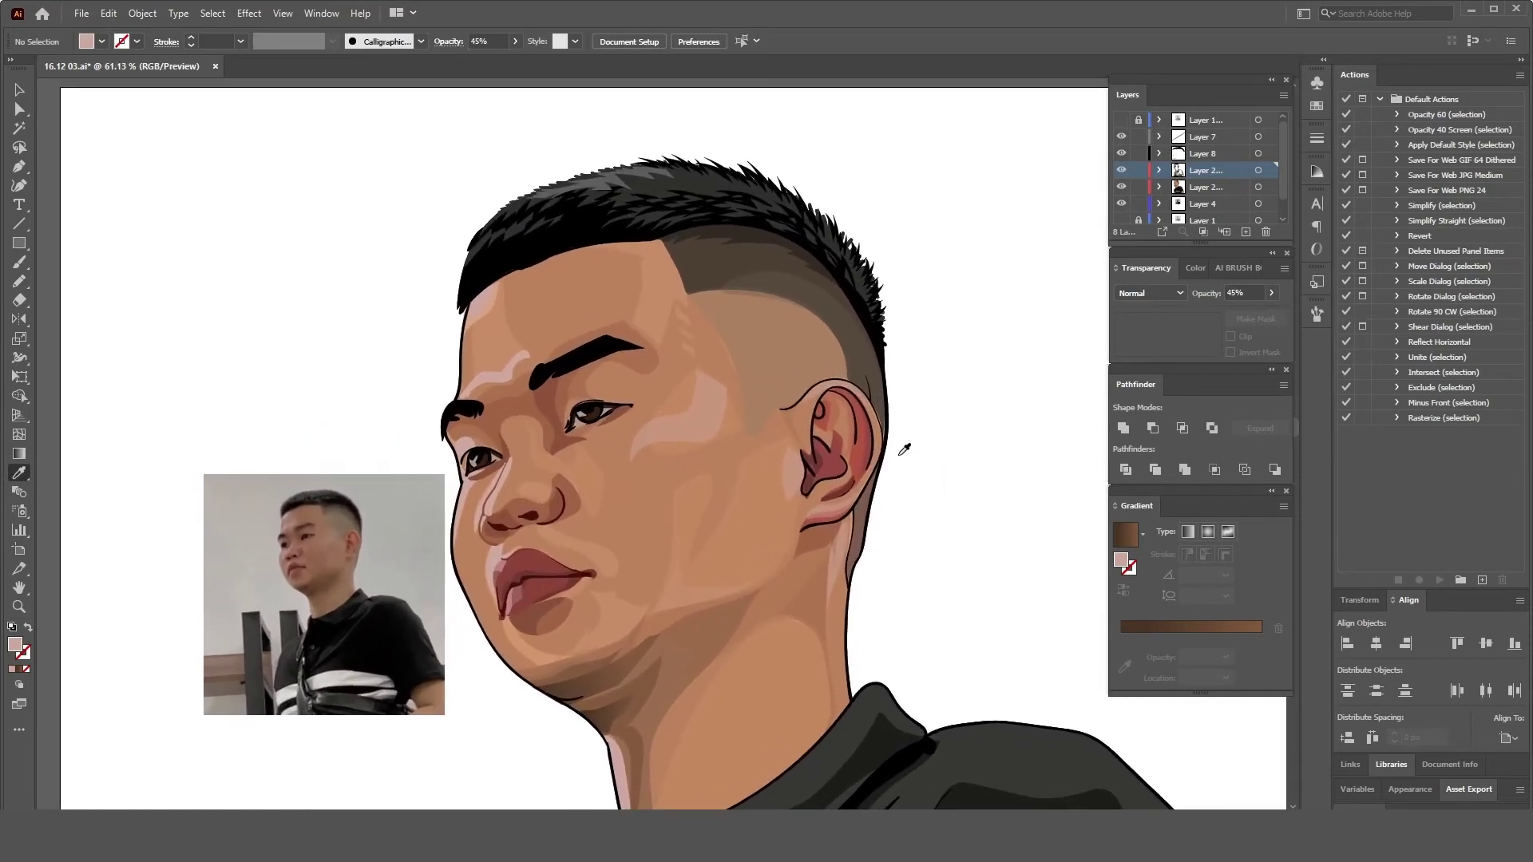
- Erase part of the hair shape and add a brown-filled shape along the hairline
left_click(819, 219, "ctrl")
key("shift+e")
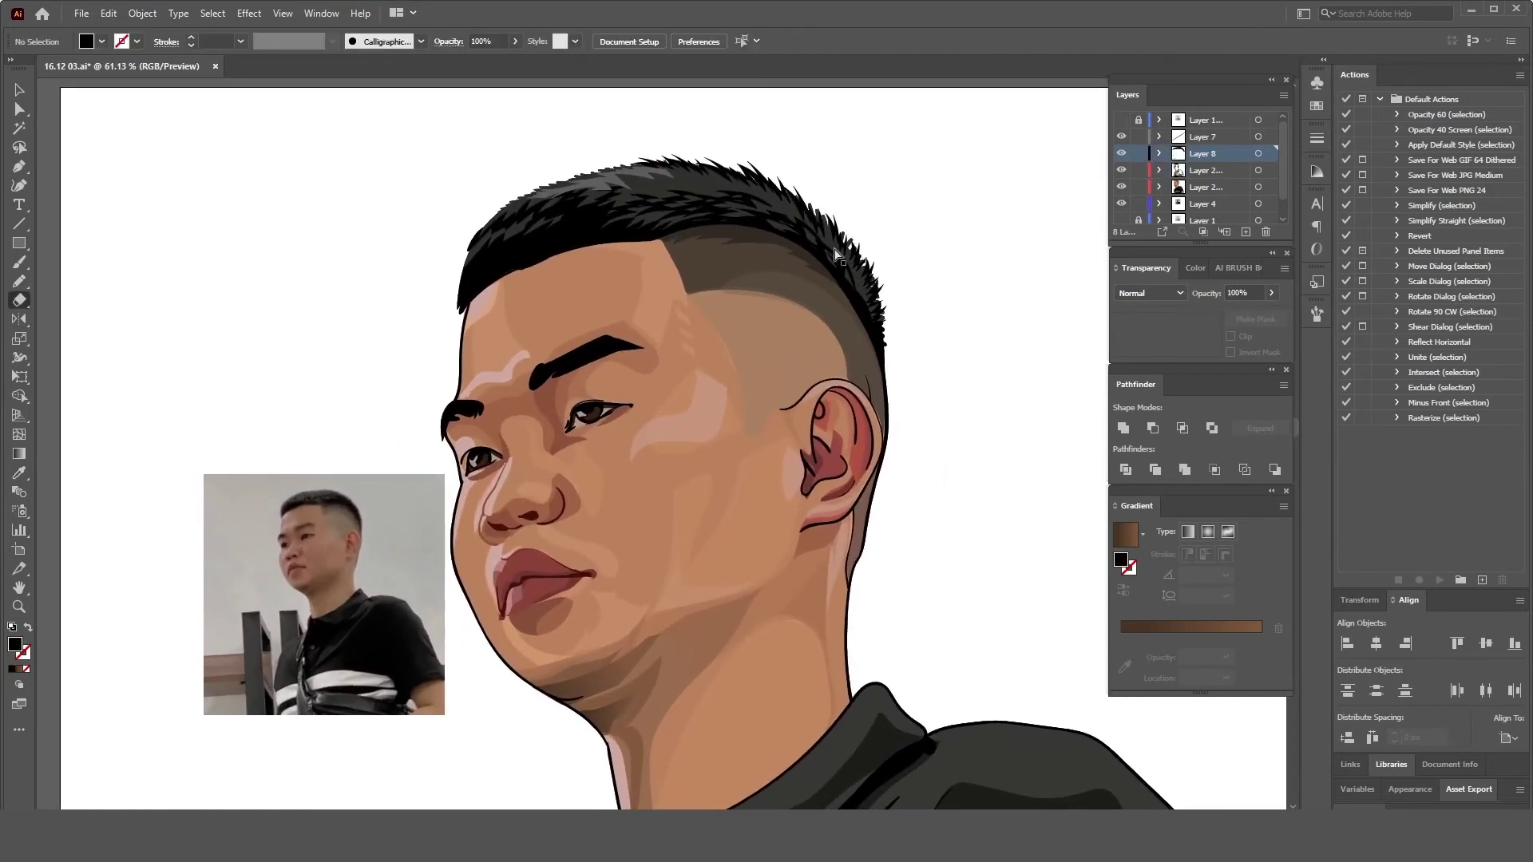
key("ctrl+shift+a")
key("i")
left_click(842, 320, "ctrl")
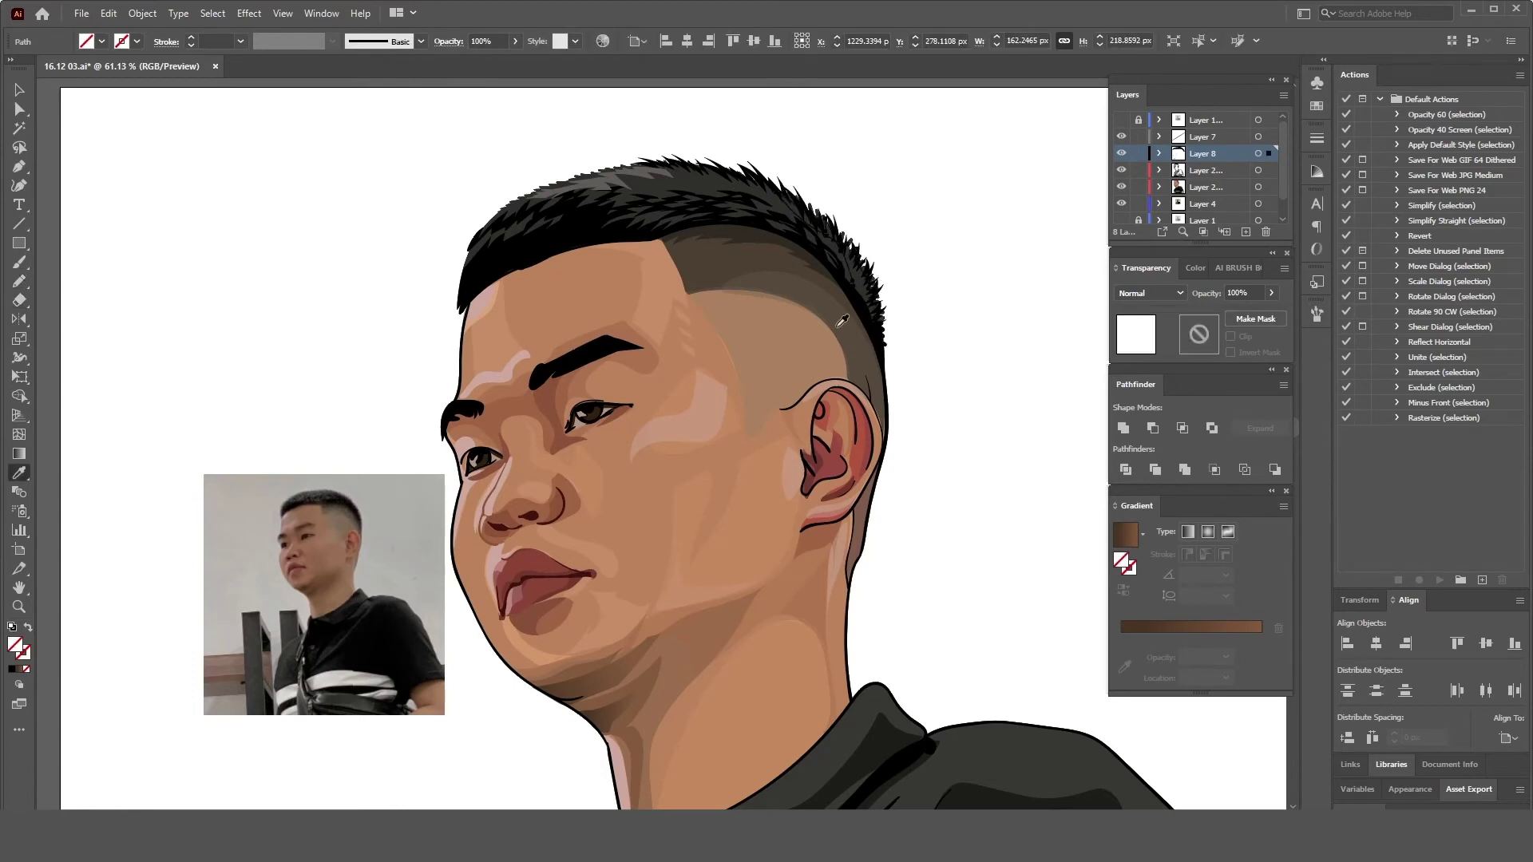
left_click(870, 365)
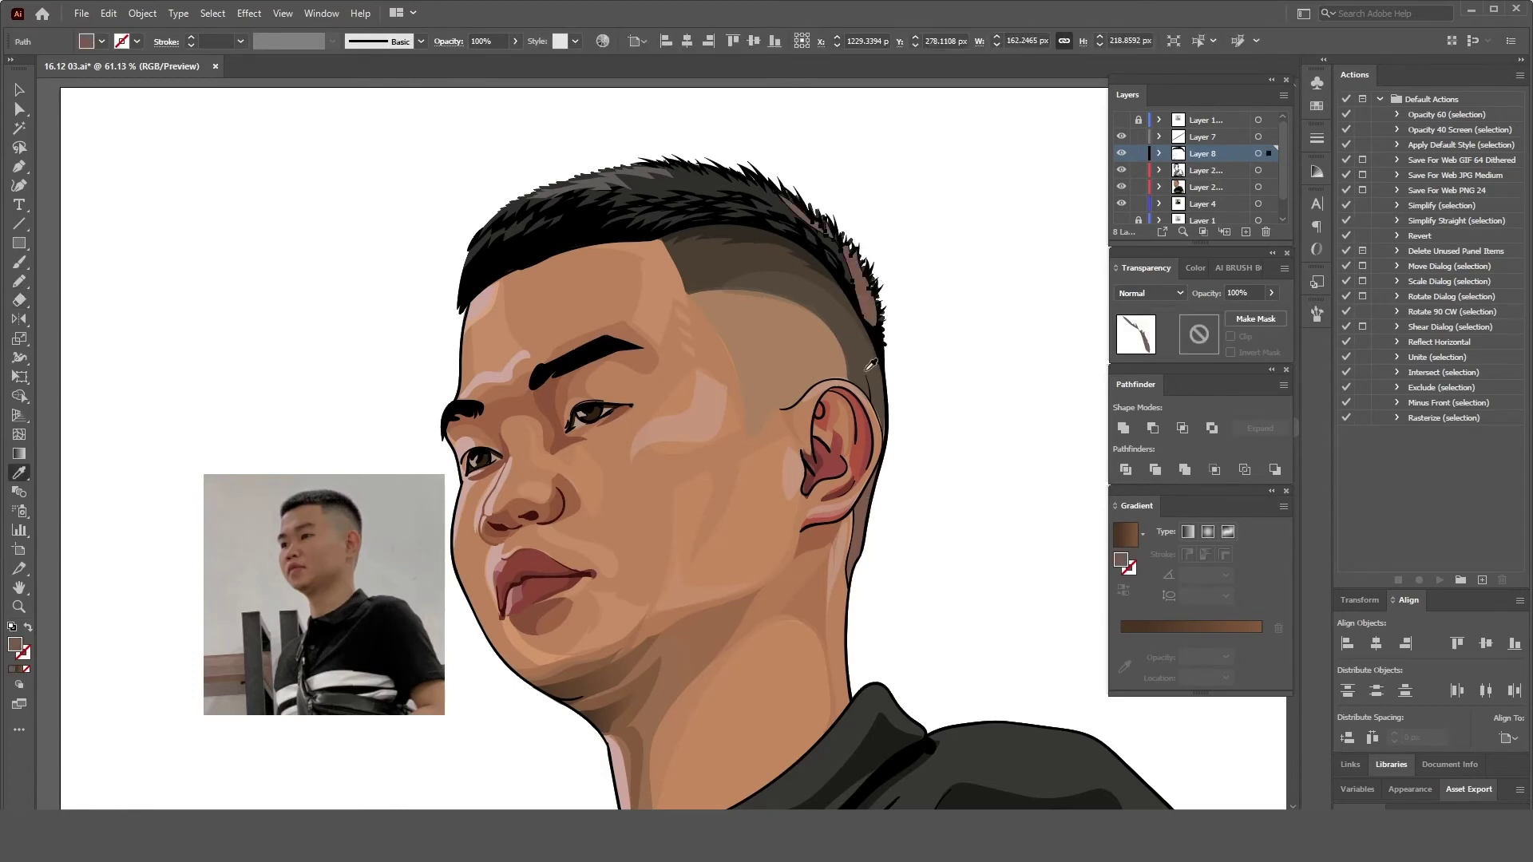
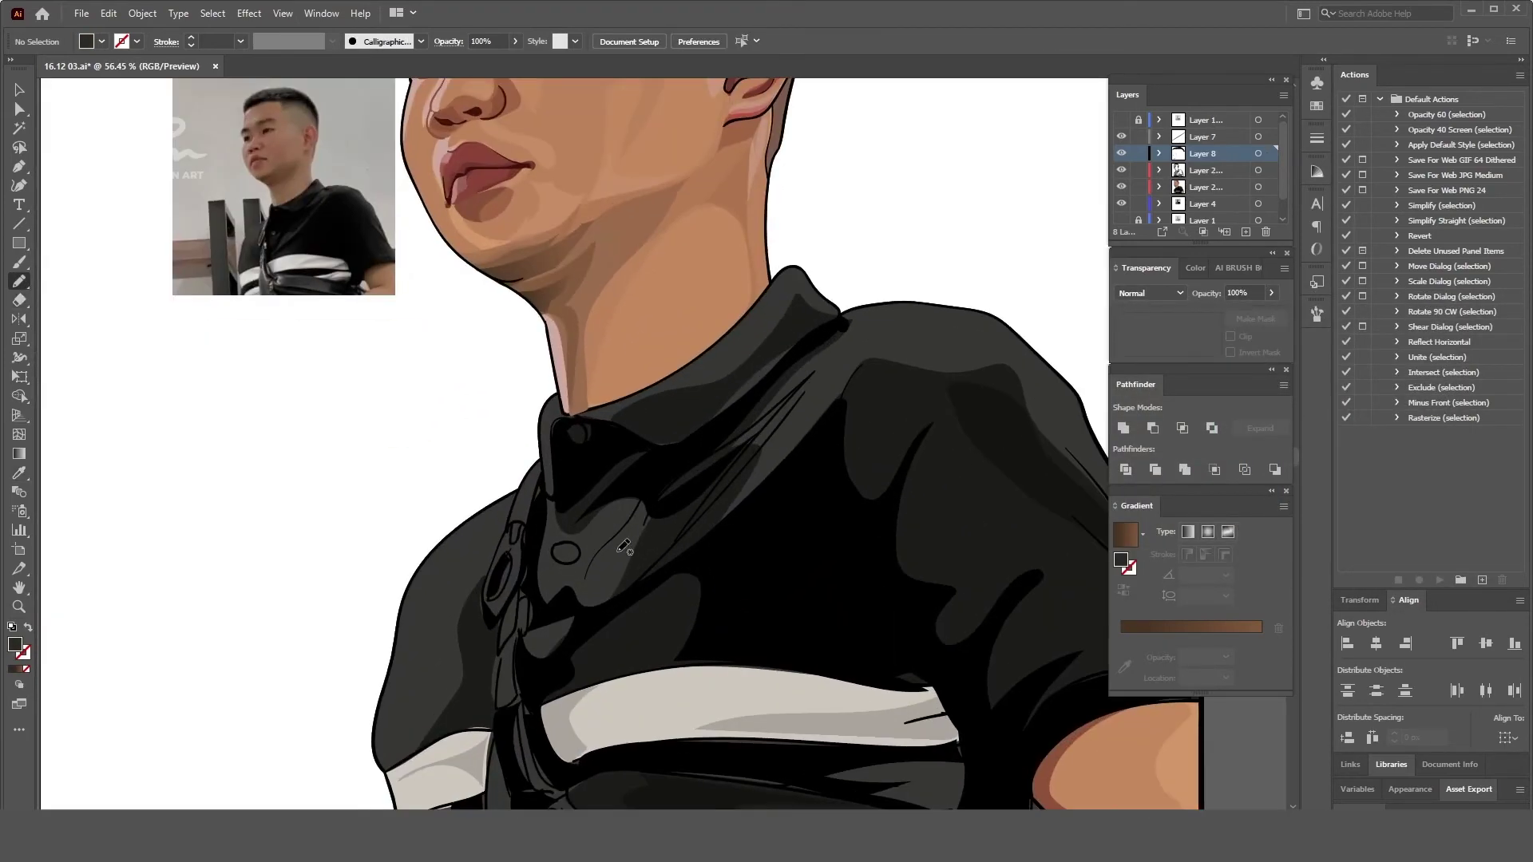
- Draw a thin line along the collar edge and paint a small shape on the zipper pull
left_click_drag(599, 580, 613, 507)
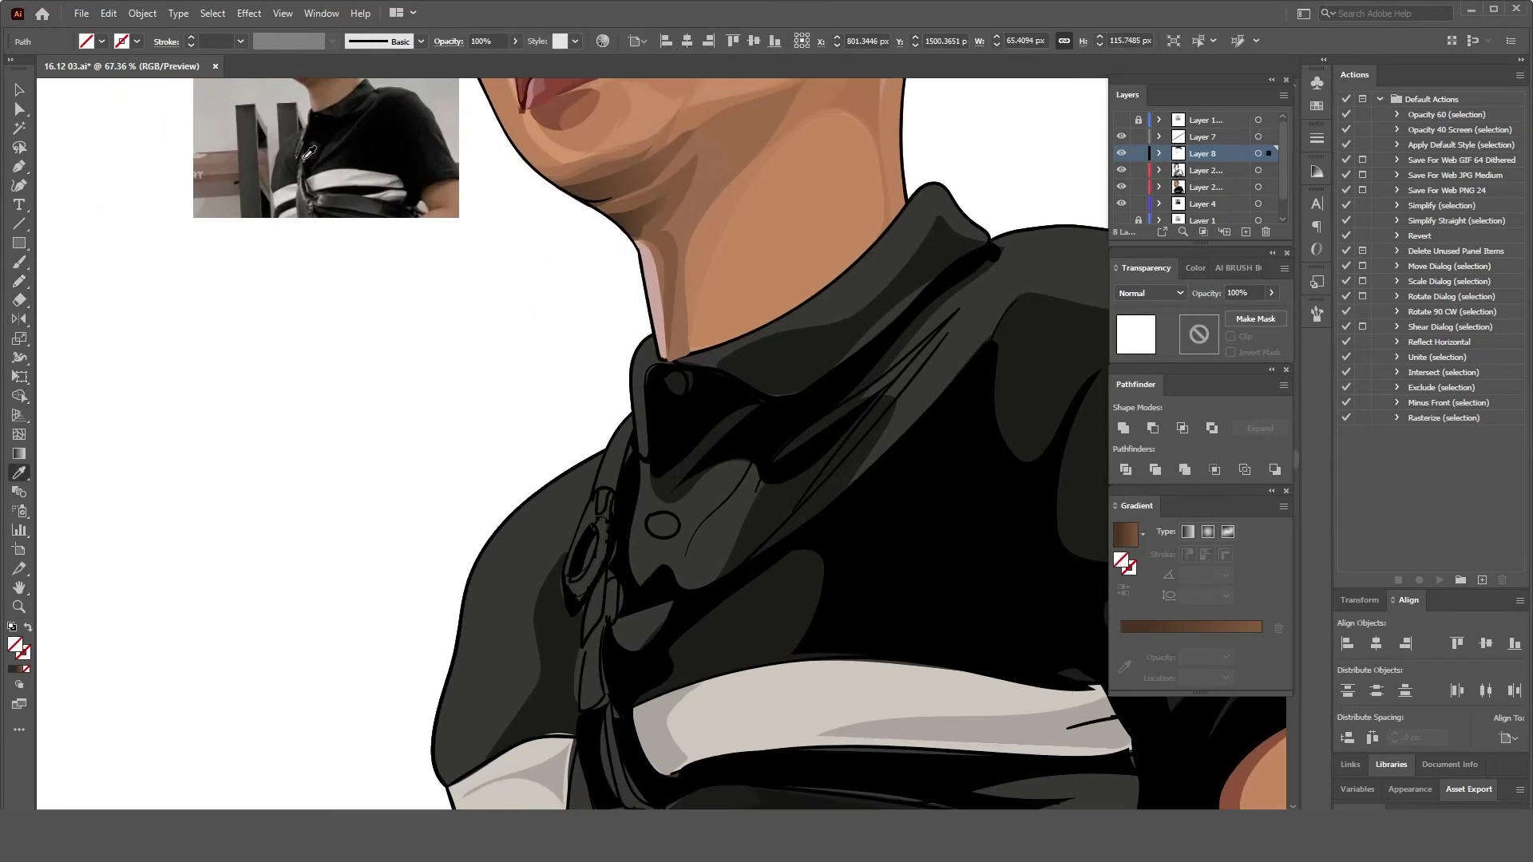
left_click(467, 459, "ctrl")
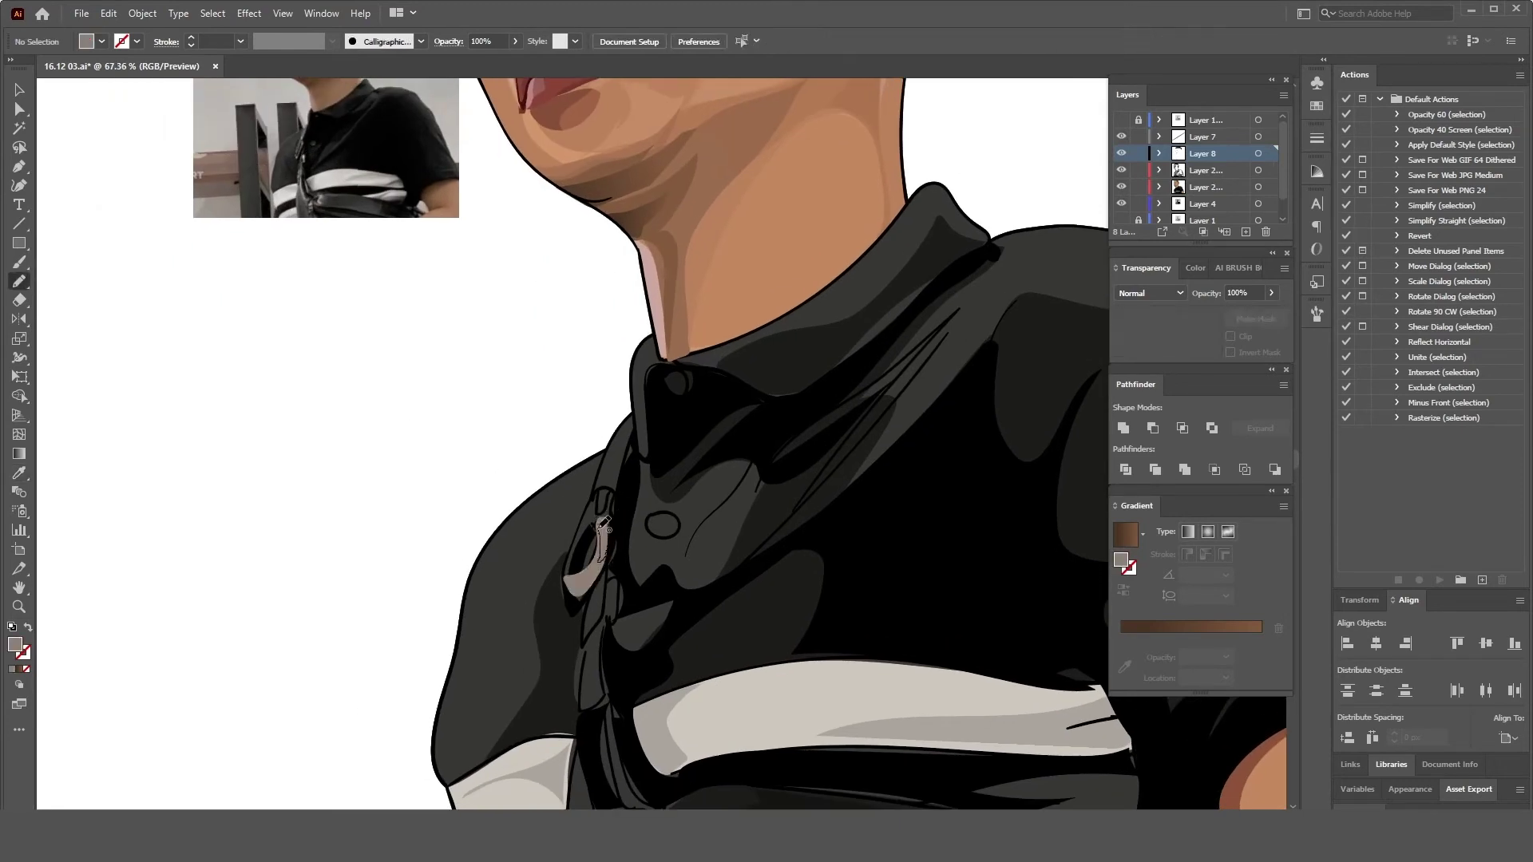
left_click_drag(605, 524, 603, 520)
key("i")
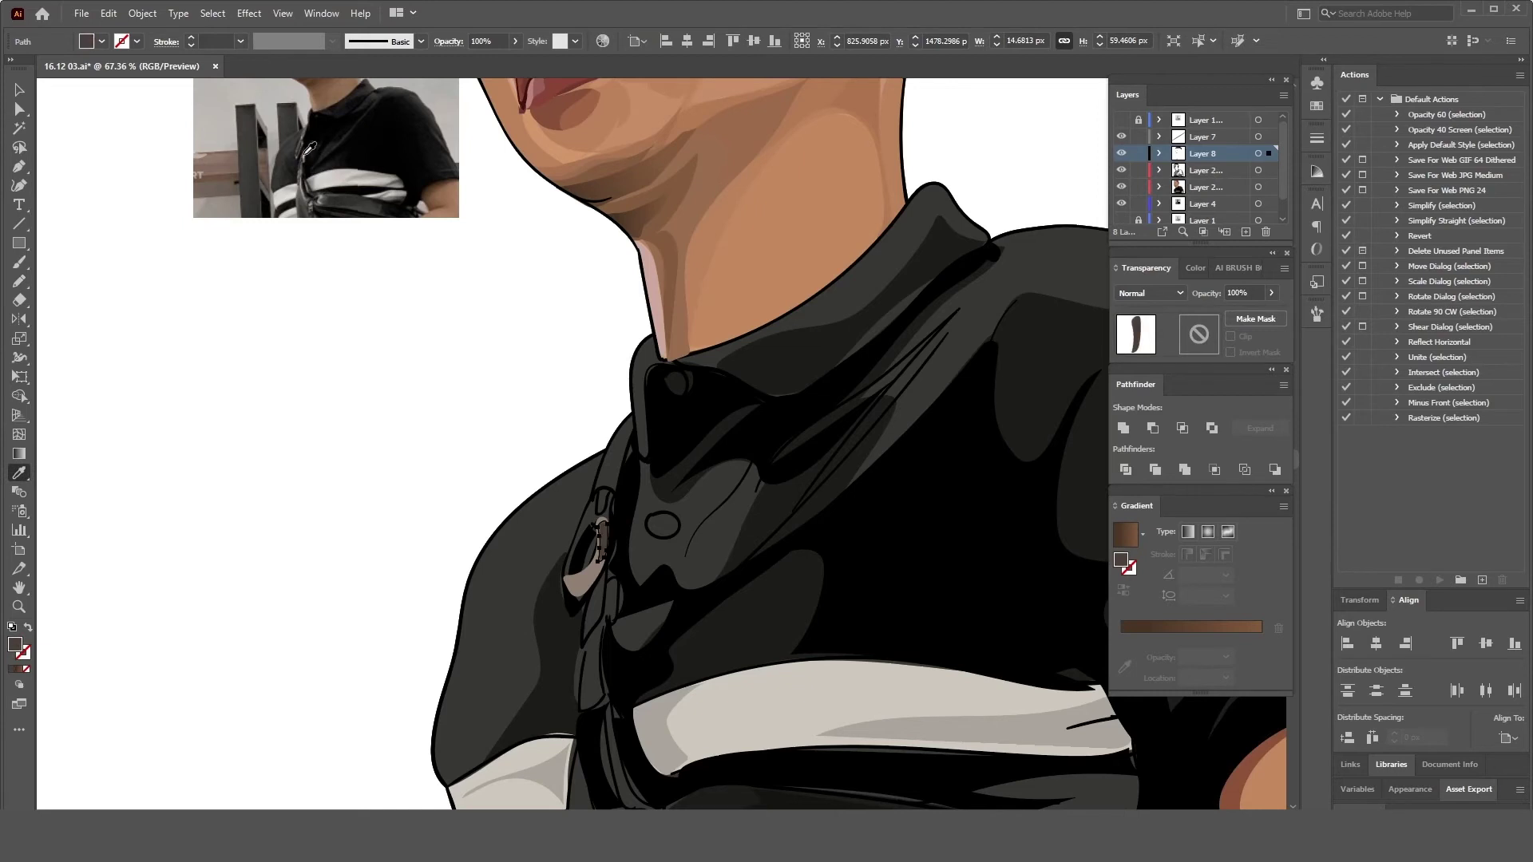
key("ctrl+shift+a")
key("shift+b")
key("ctrl+0")
scroll(537, 488, "up", 3)
scroll(537, 488, "up", 2)
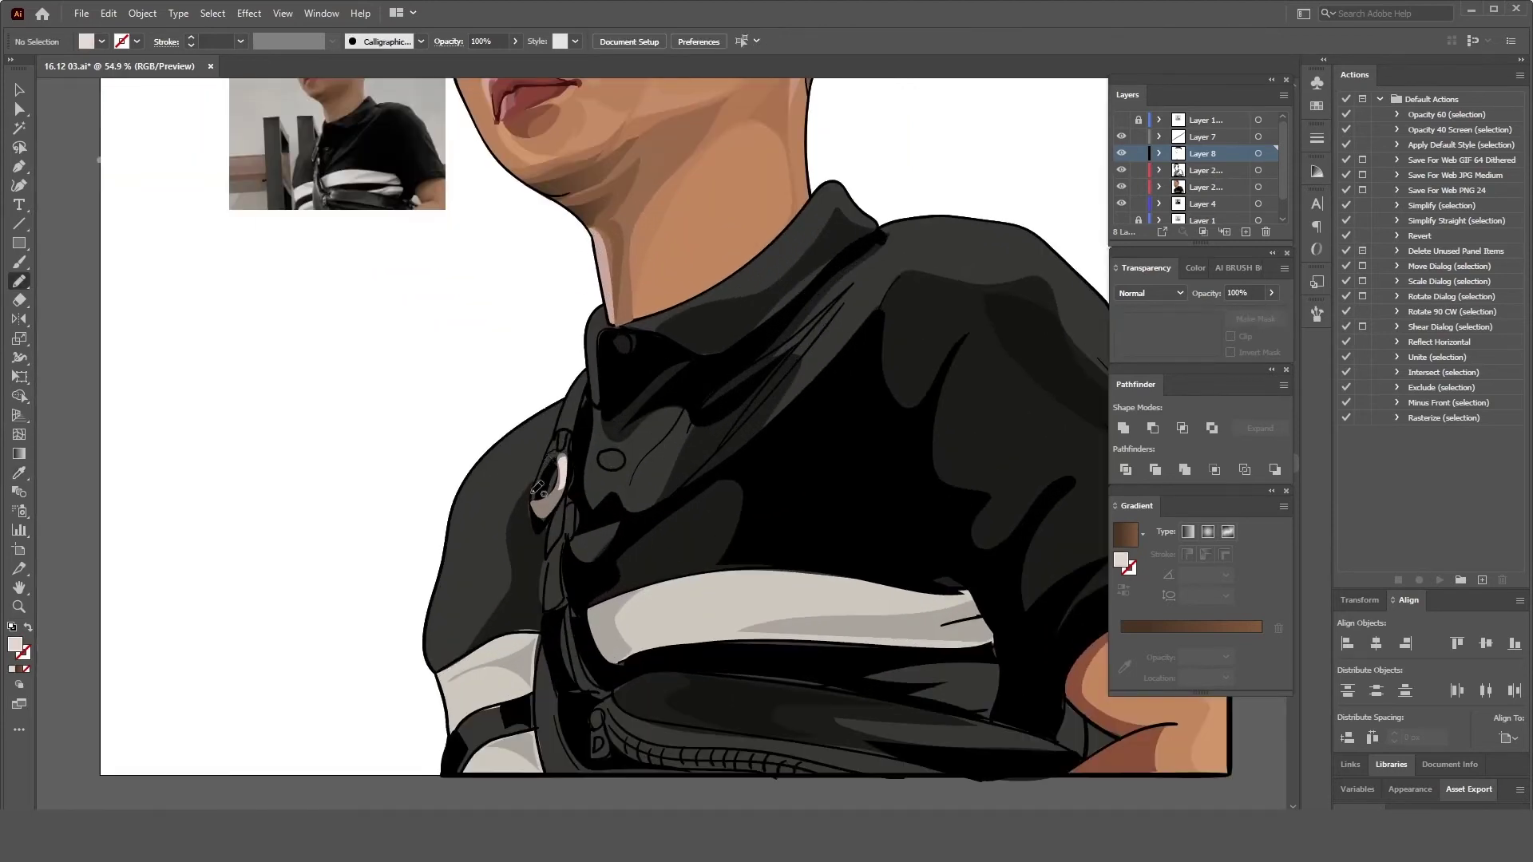
- Paint the zipper-pull ring in a sampled grey-brown and fill an inner shape black
key("i")
left_click(558, 552)
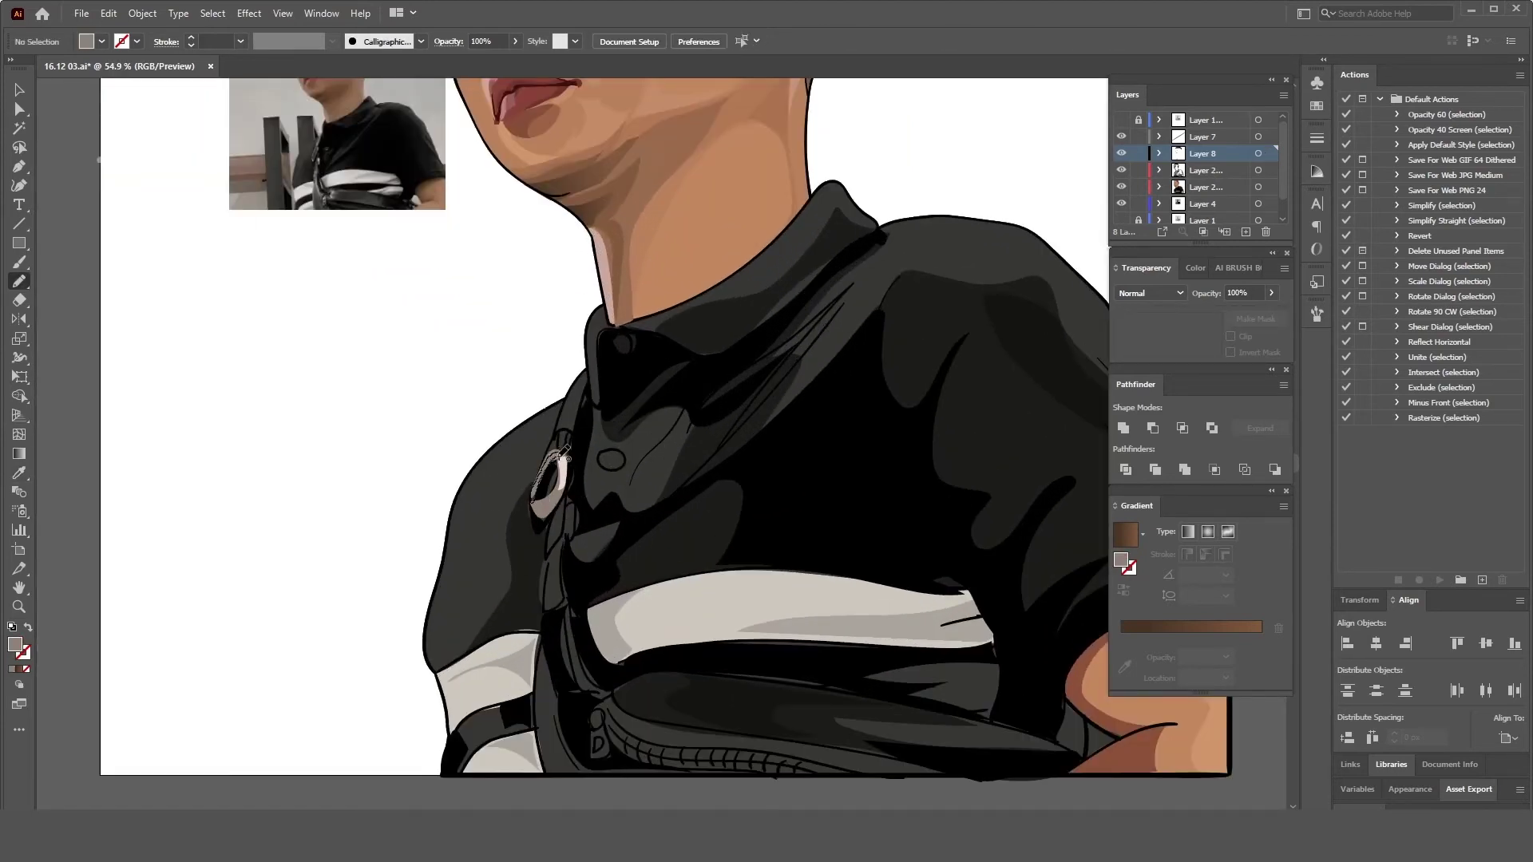
left_click_drag(564, 452, 563, 455)
key("i")
left_click(604, 431)
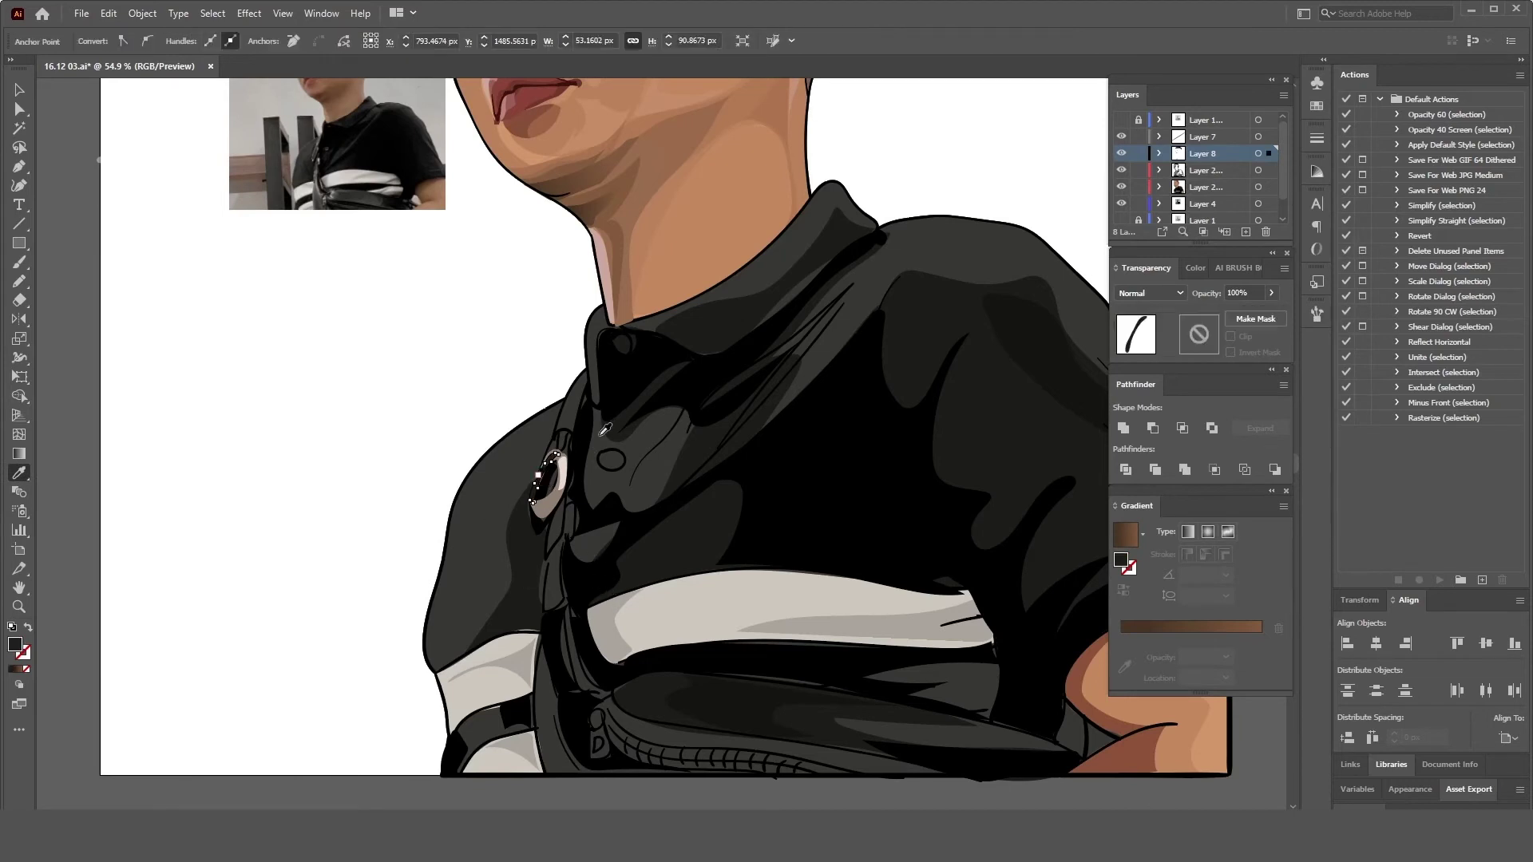
double_click(15, 646)
left_click(1402, 352)
key("ctrl+shift+a")
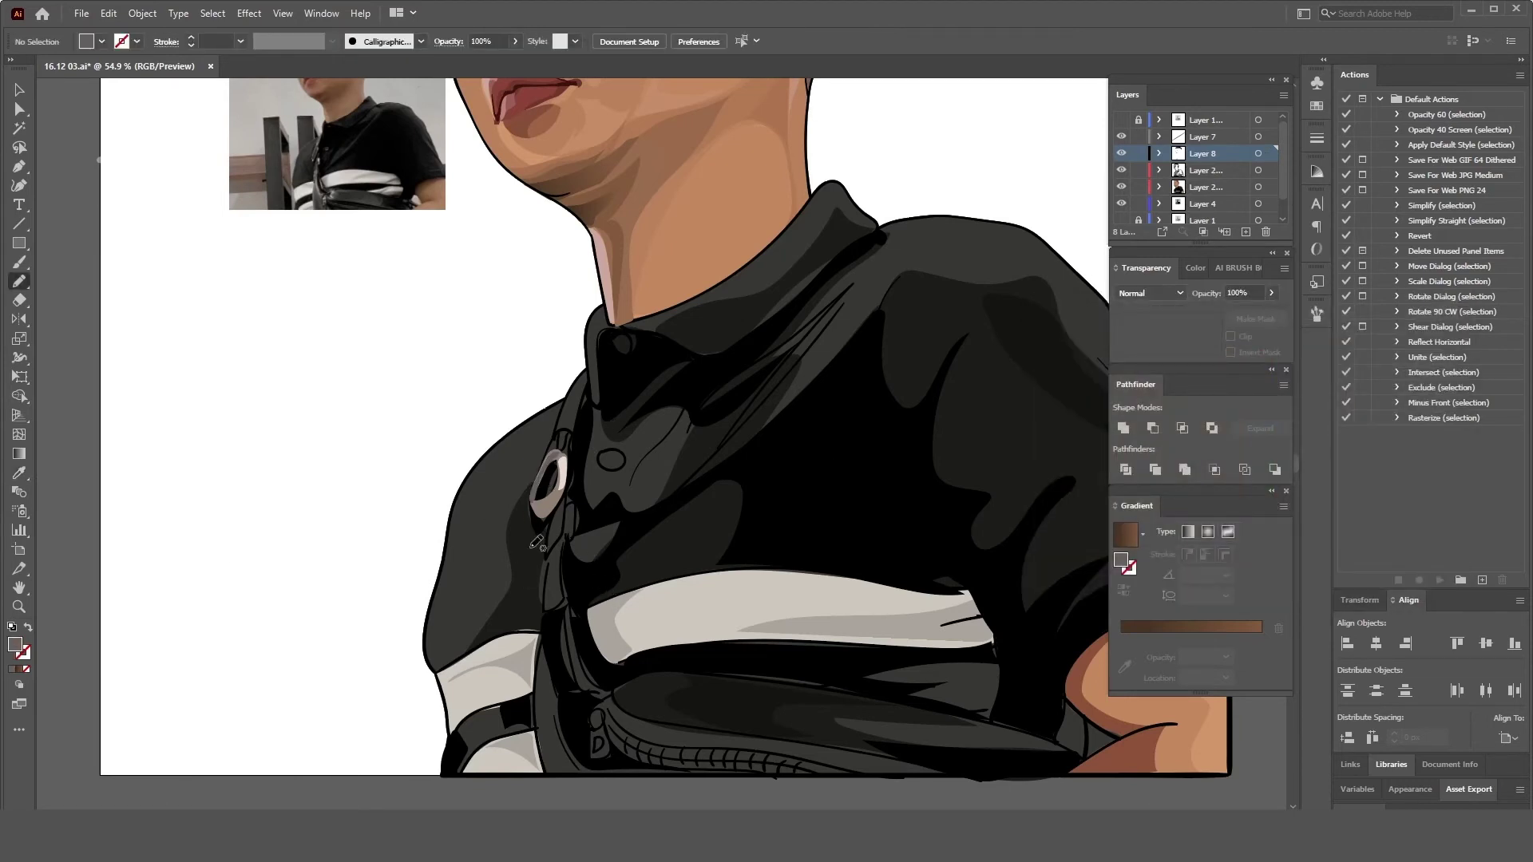
- Paint another stroke over the zipper pull and pick a light grey fill
mouse_move(570, 485)
left_mouse_down()
mouse_move(573, 526)
mouse_move(552, 521)
left_mouse_up()
key("ctrl+shift+a")
scroll(316, 163, "down", 1)
scroll(604, 495, "up", 1)
key("n")
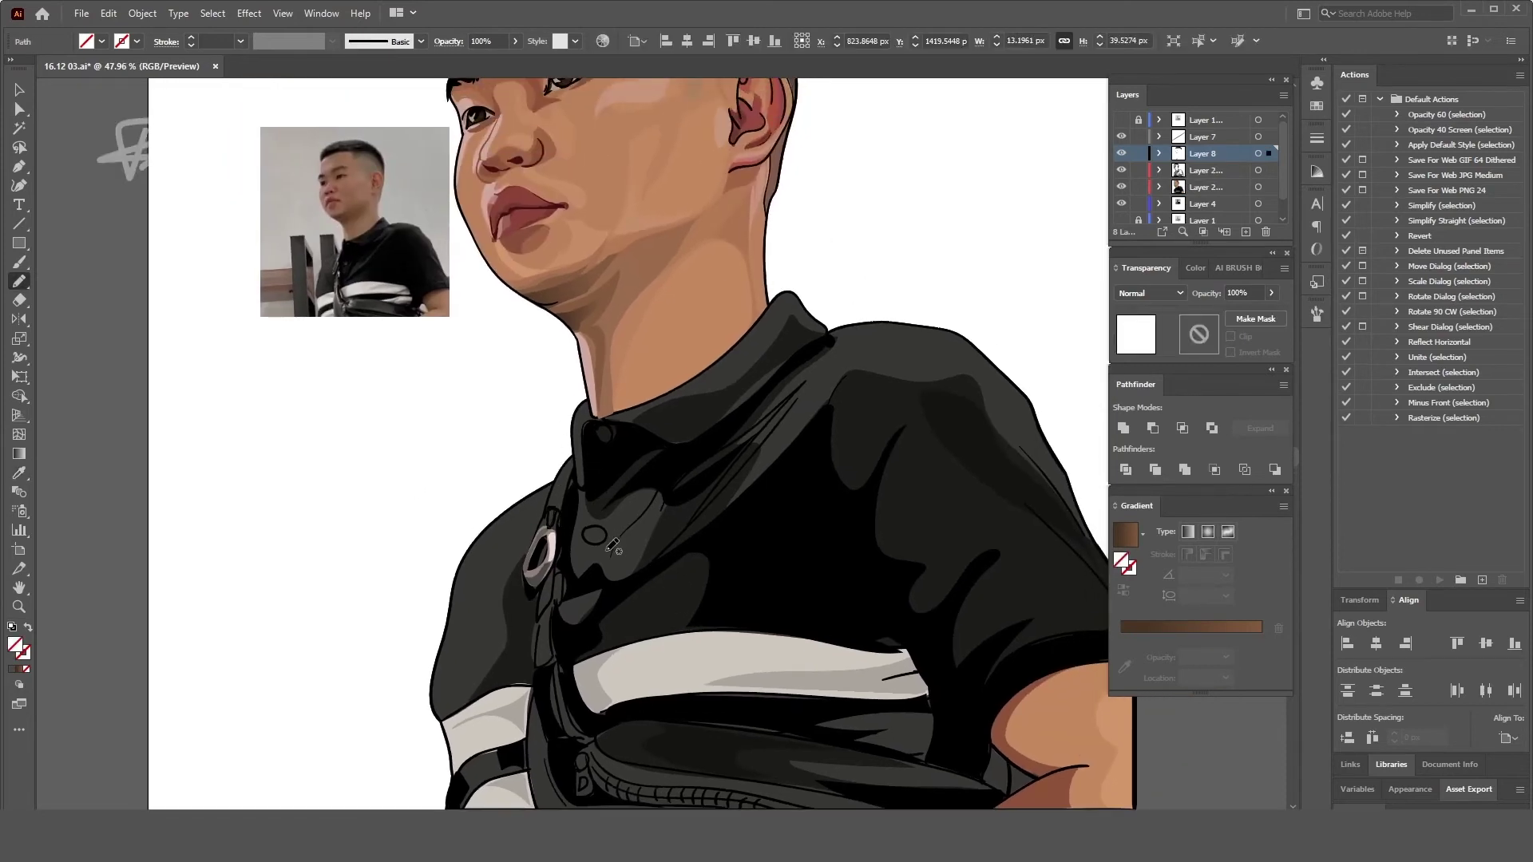
left_click(343, 254)
key("ctrl+shift+a")
key("n")
scroll(565, 487, "down", 1)
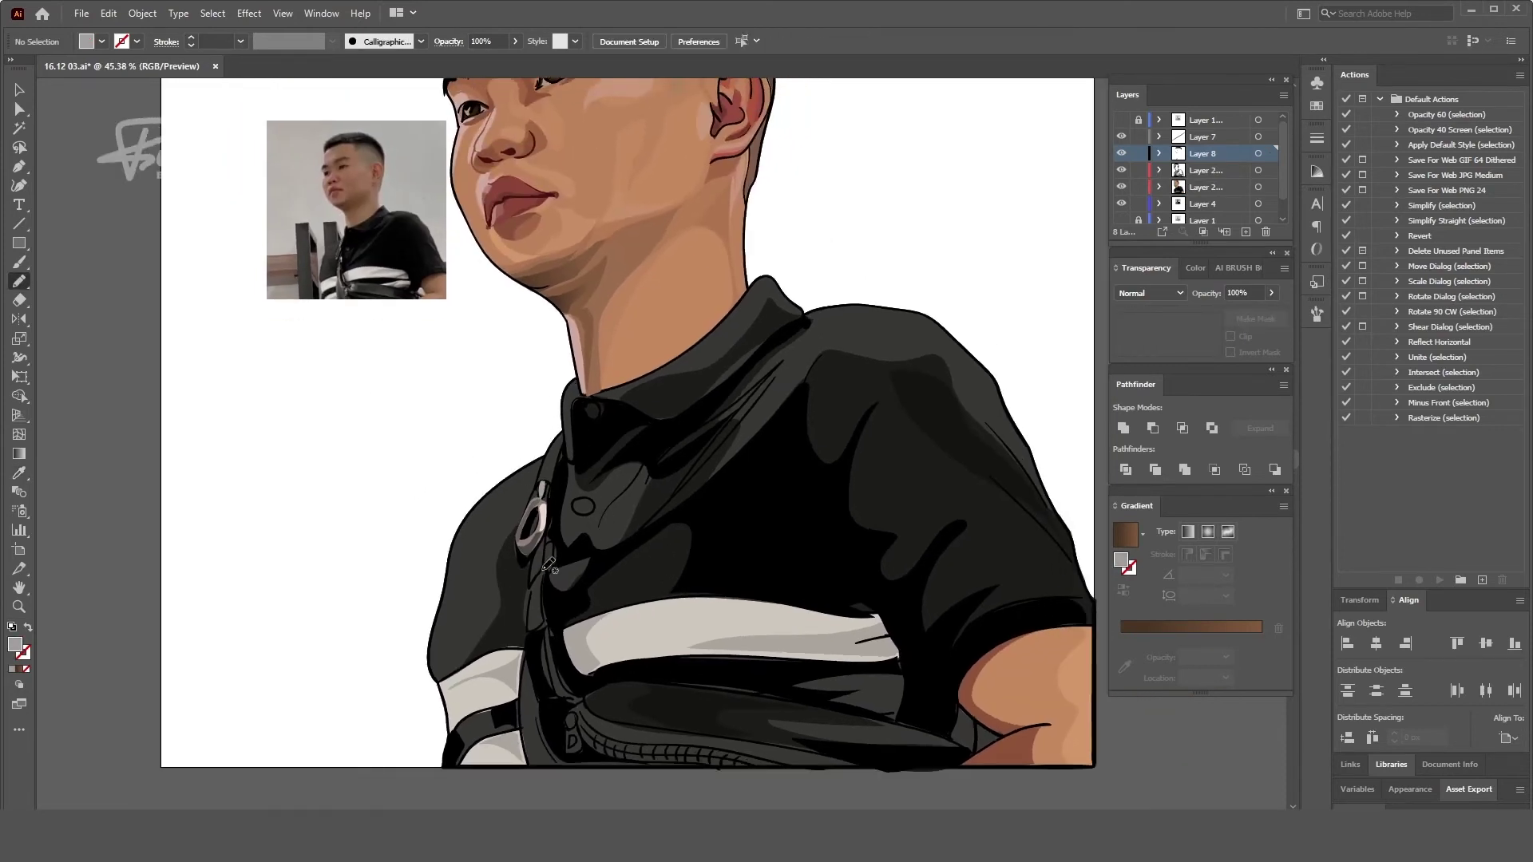
key("i")
scroll(715, 529, "down", 2)
scroll(715, 530, "up", 1)
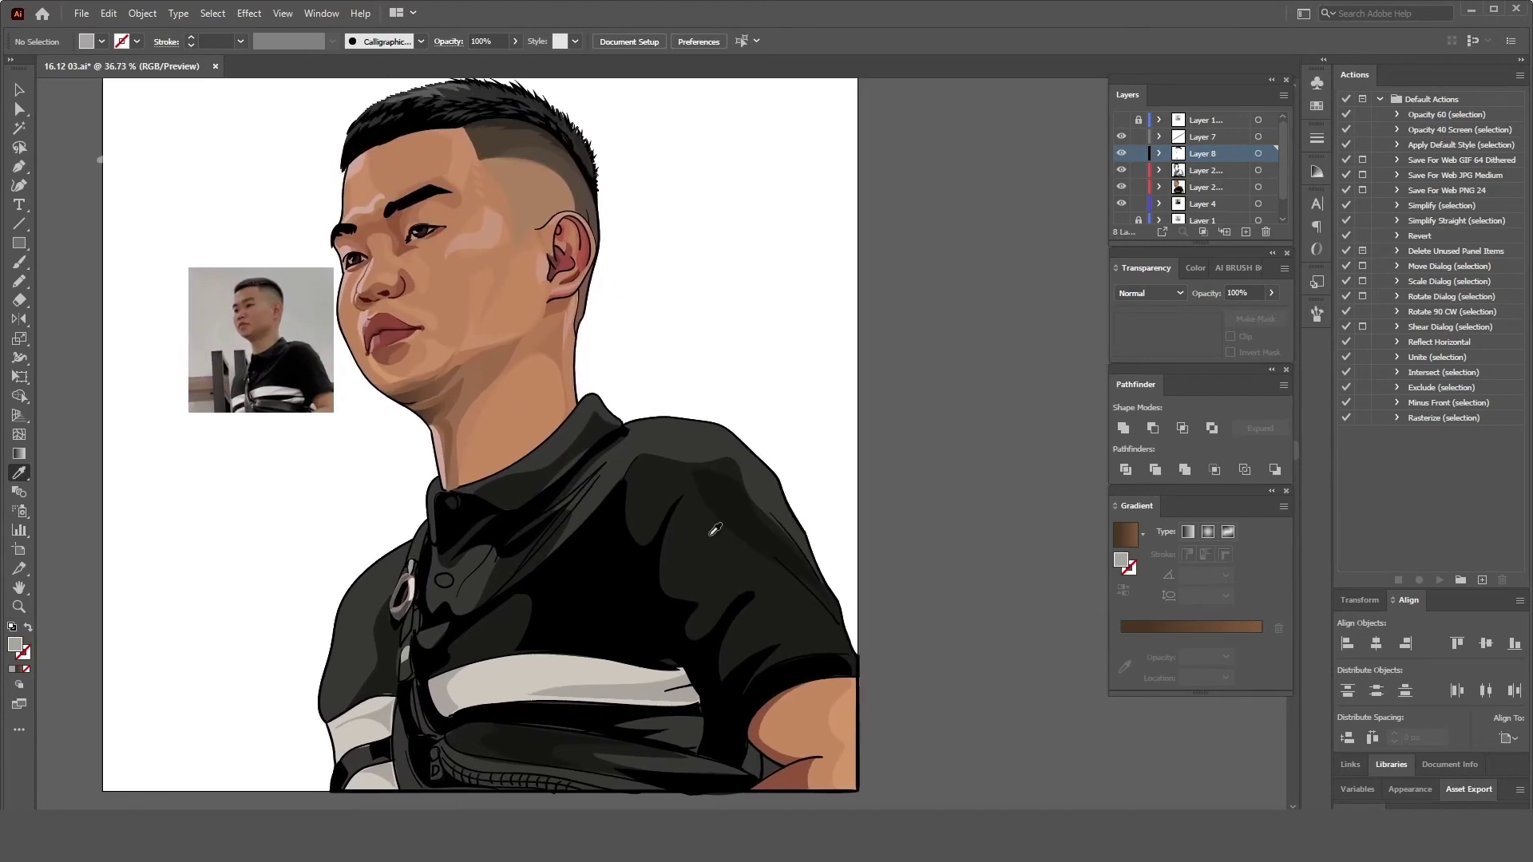
- Draw a Pencil line along the collar edge
left_click_drag(733, 423, 623, 449)
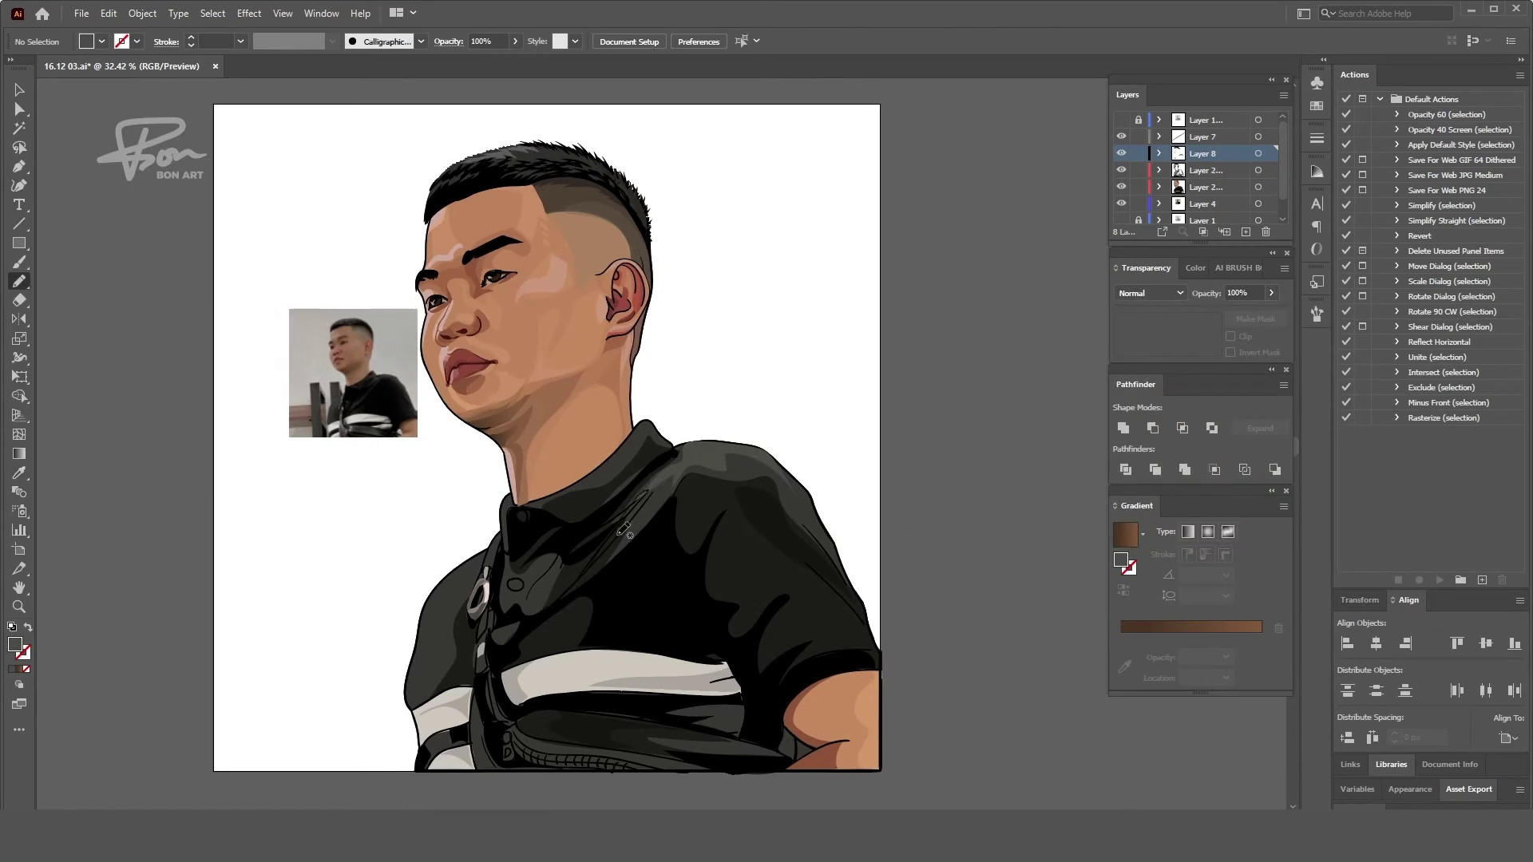
key("i")
scroll(822, 546, "down", 1)
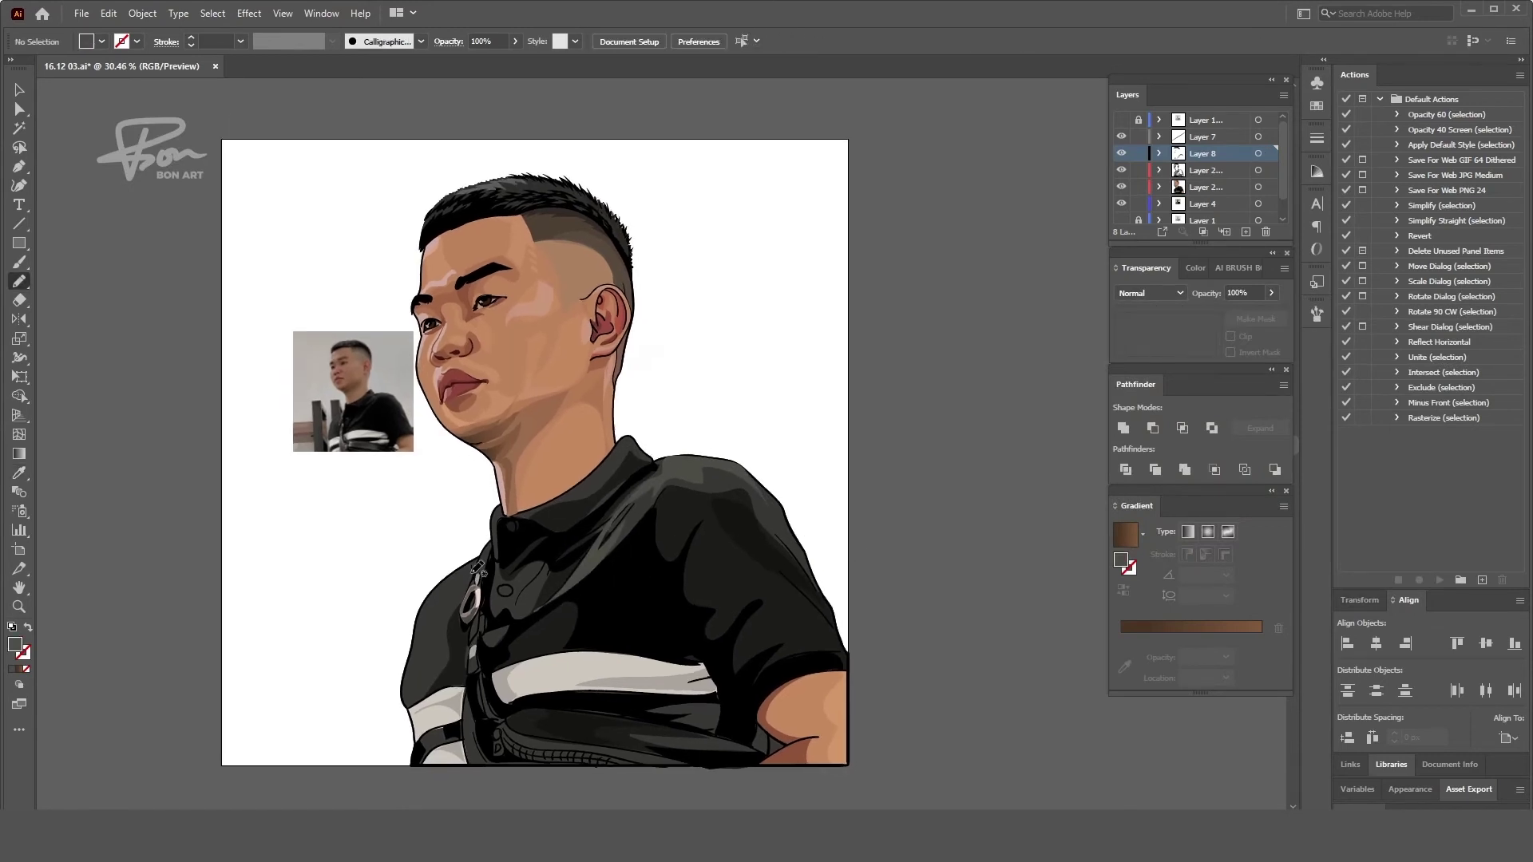
scroll(741, 525, "down", 1)
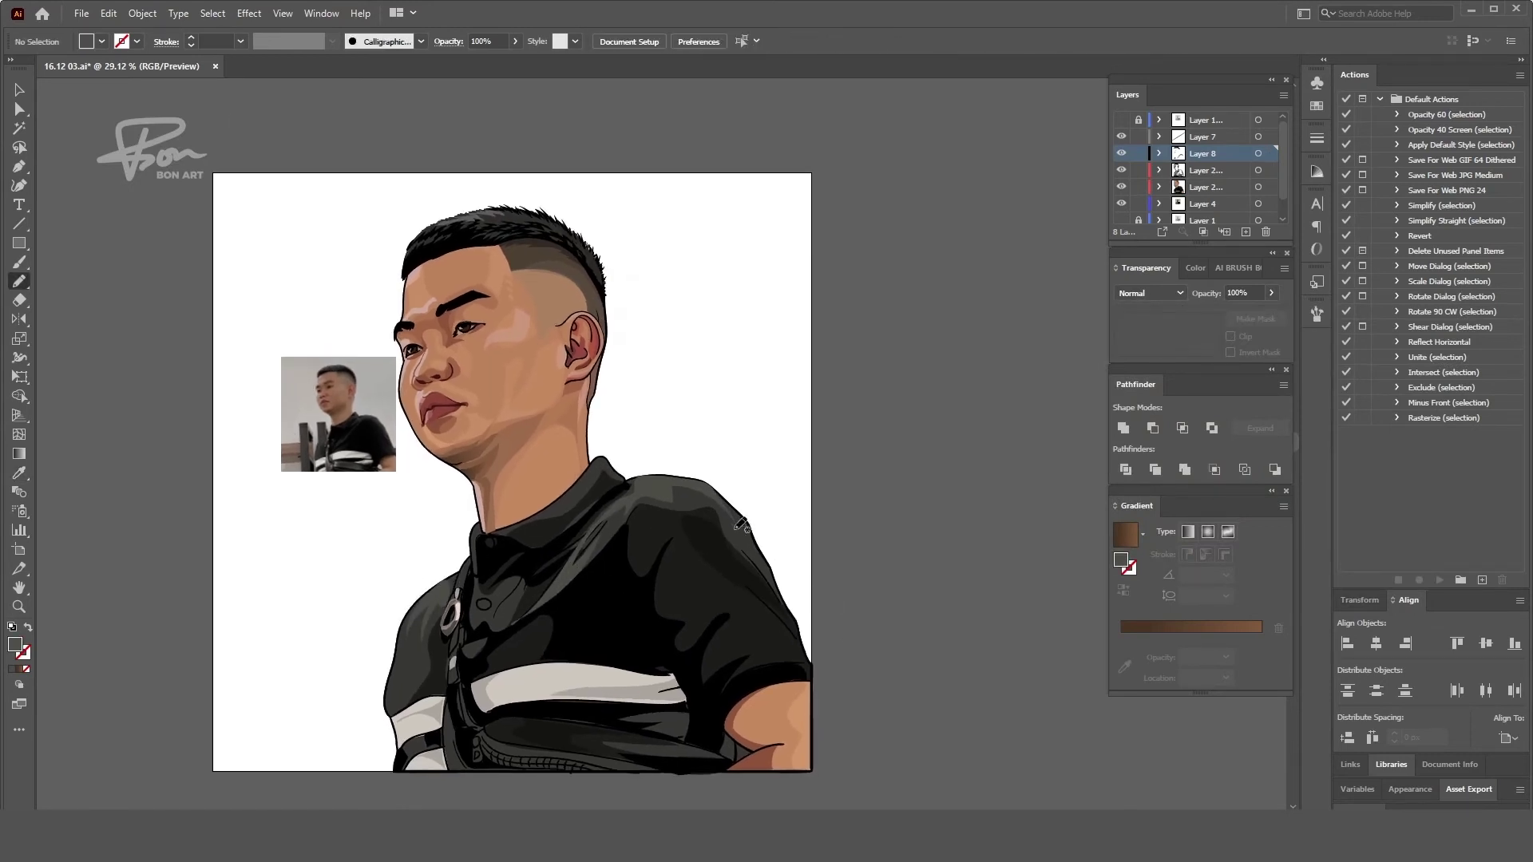
key("i")
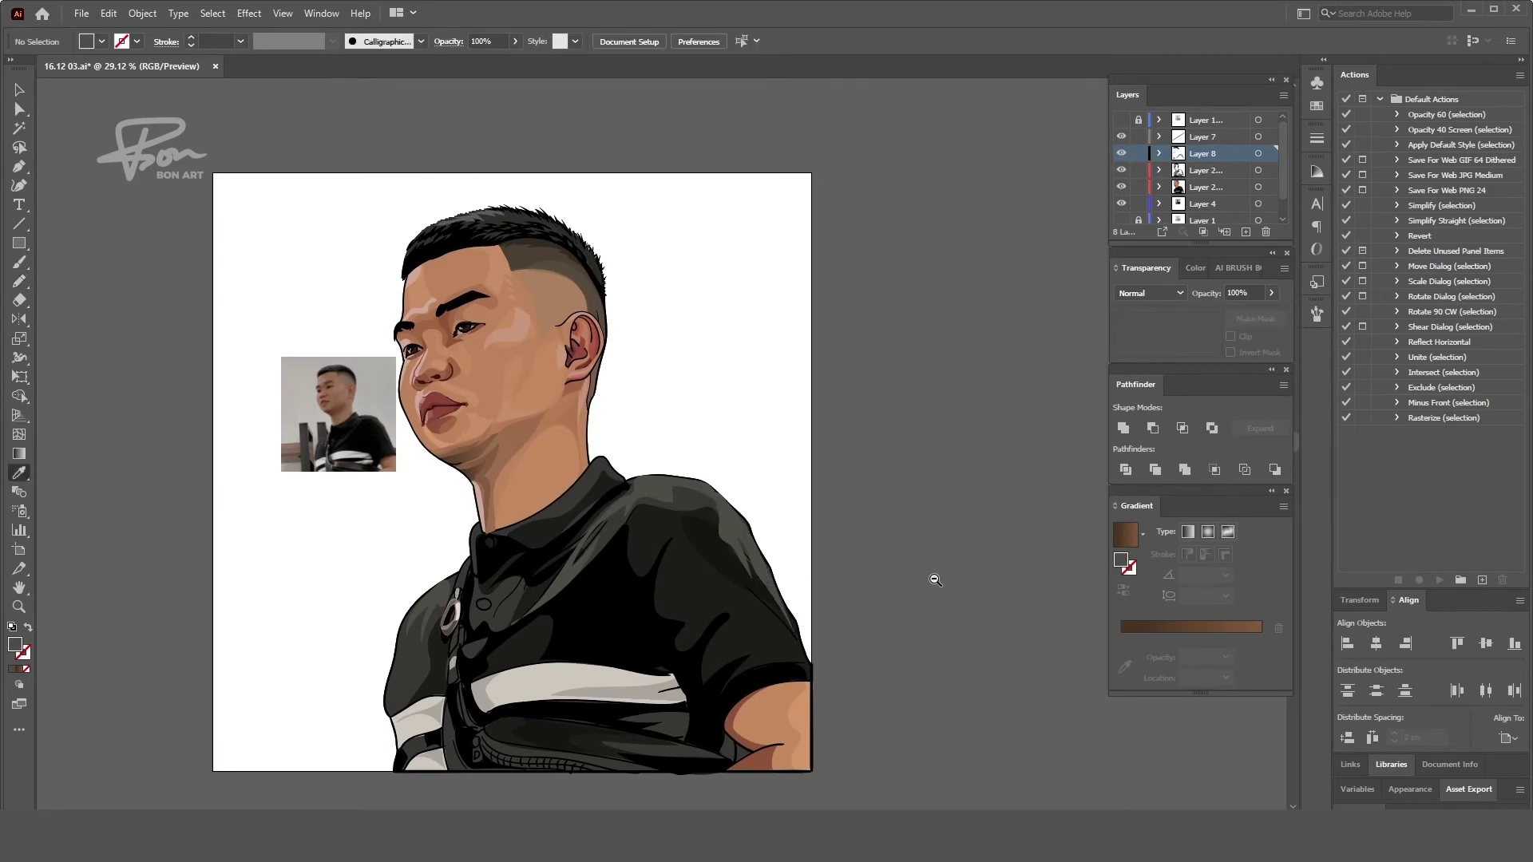
scroll(931, 575, "down", 2)
scroll(999, 507, "up", 3)
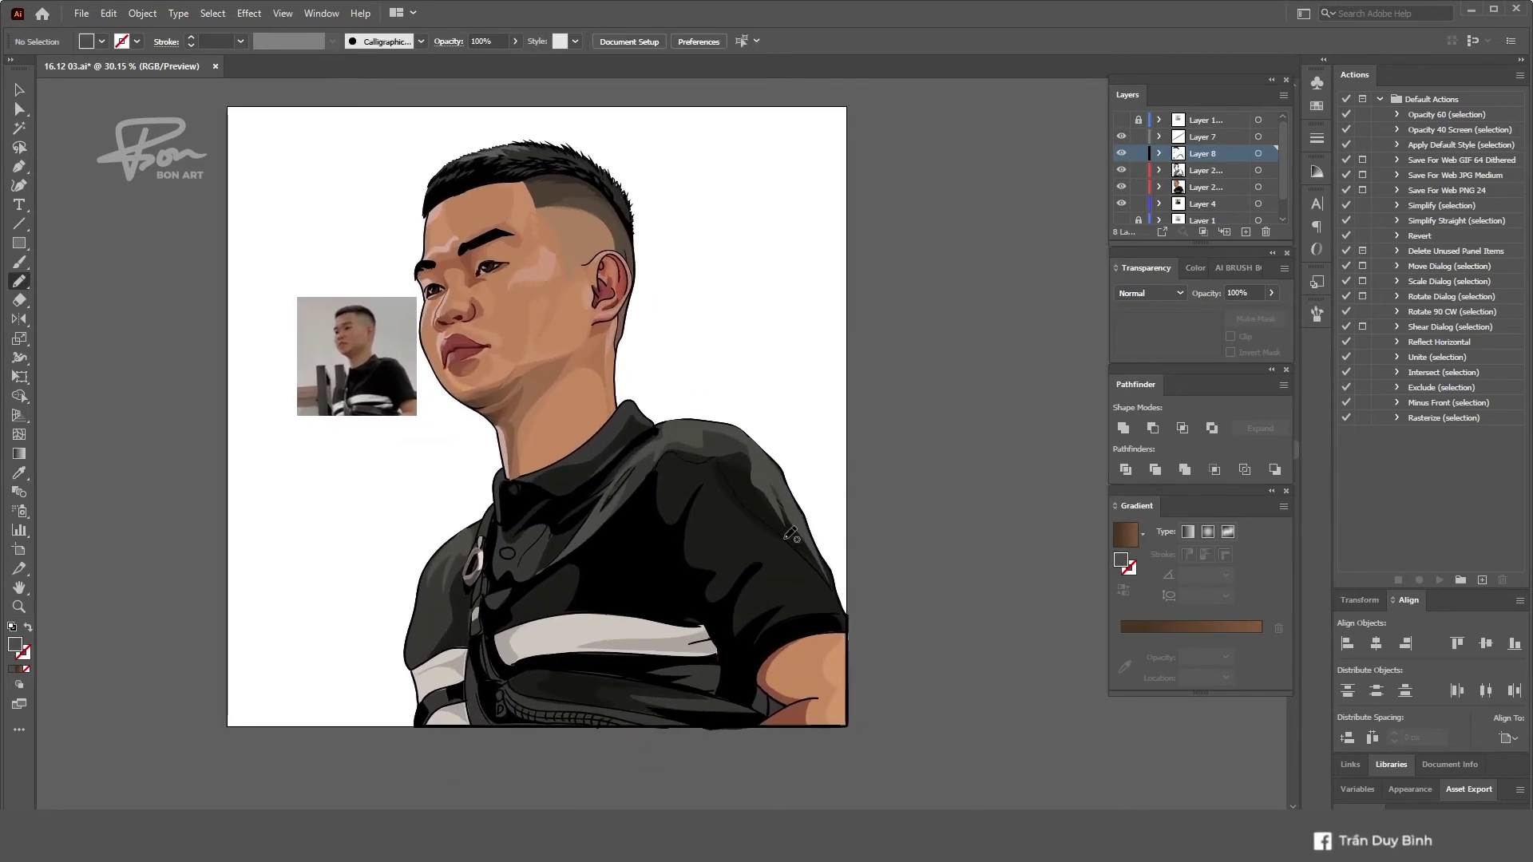
- Draw a black shadow shape over the right shoulder at 54% opacity
left_click_drag(687, 474, 663, 459)
key("i")
left_click(607, 559)
left_click_drag(1274, 295, 1224, 316)
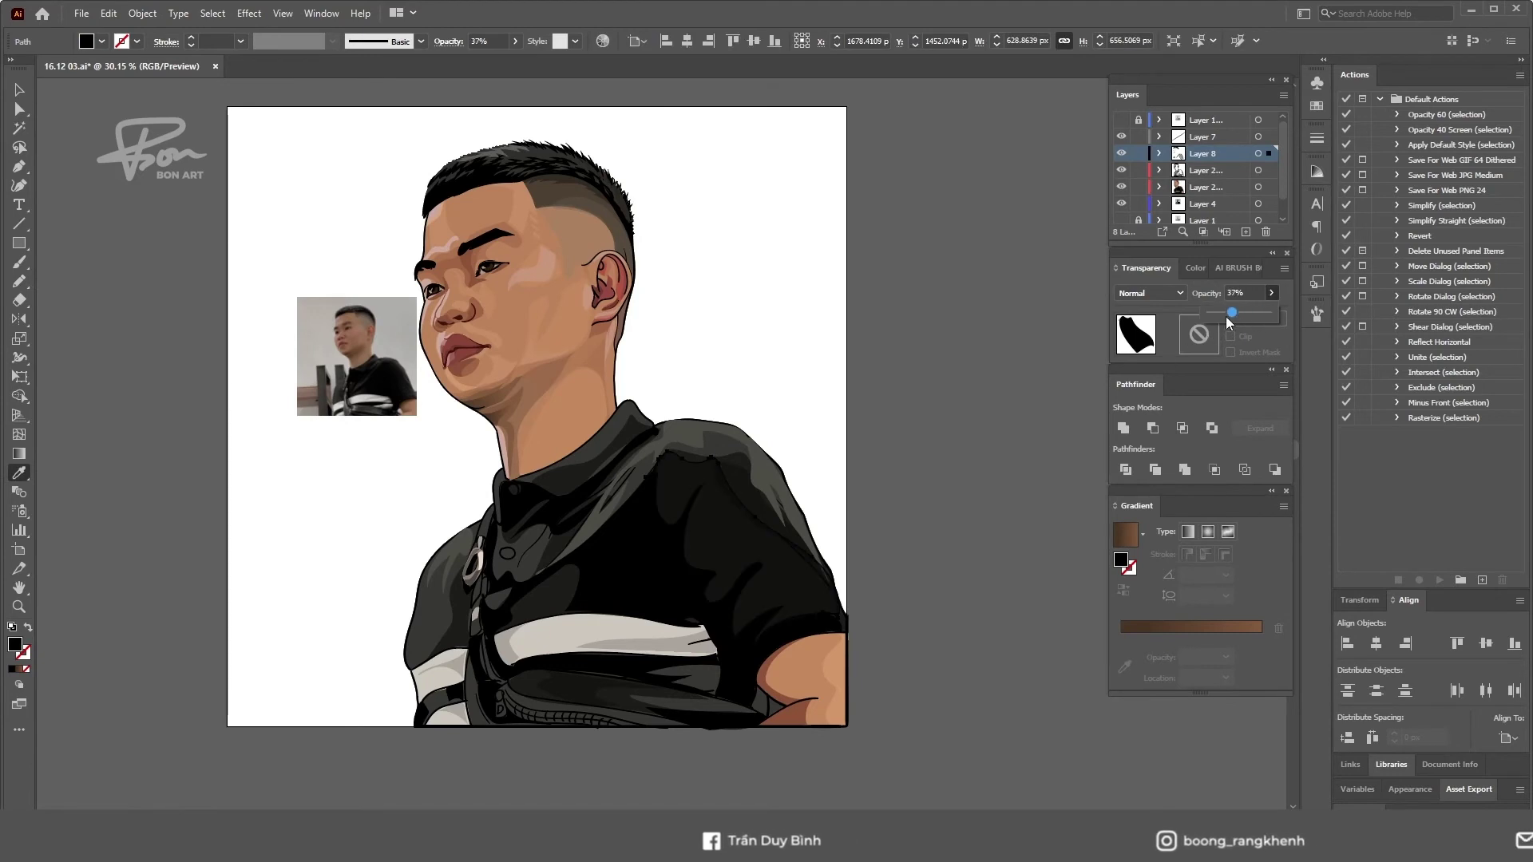
key("ctrl+shift+a")
scroll(969, 513, "up", 1)
scroll(773, 492, "up", 1)
- Select the shoulder shadow with Direct Selection to check its anchor points
key("a")
left_click(772, 492)
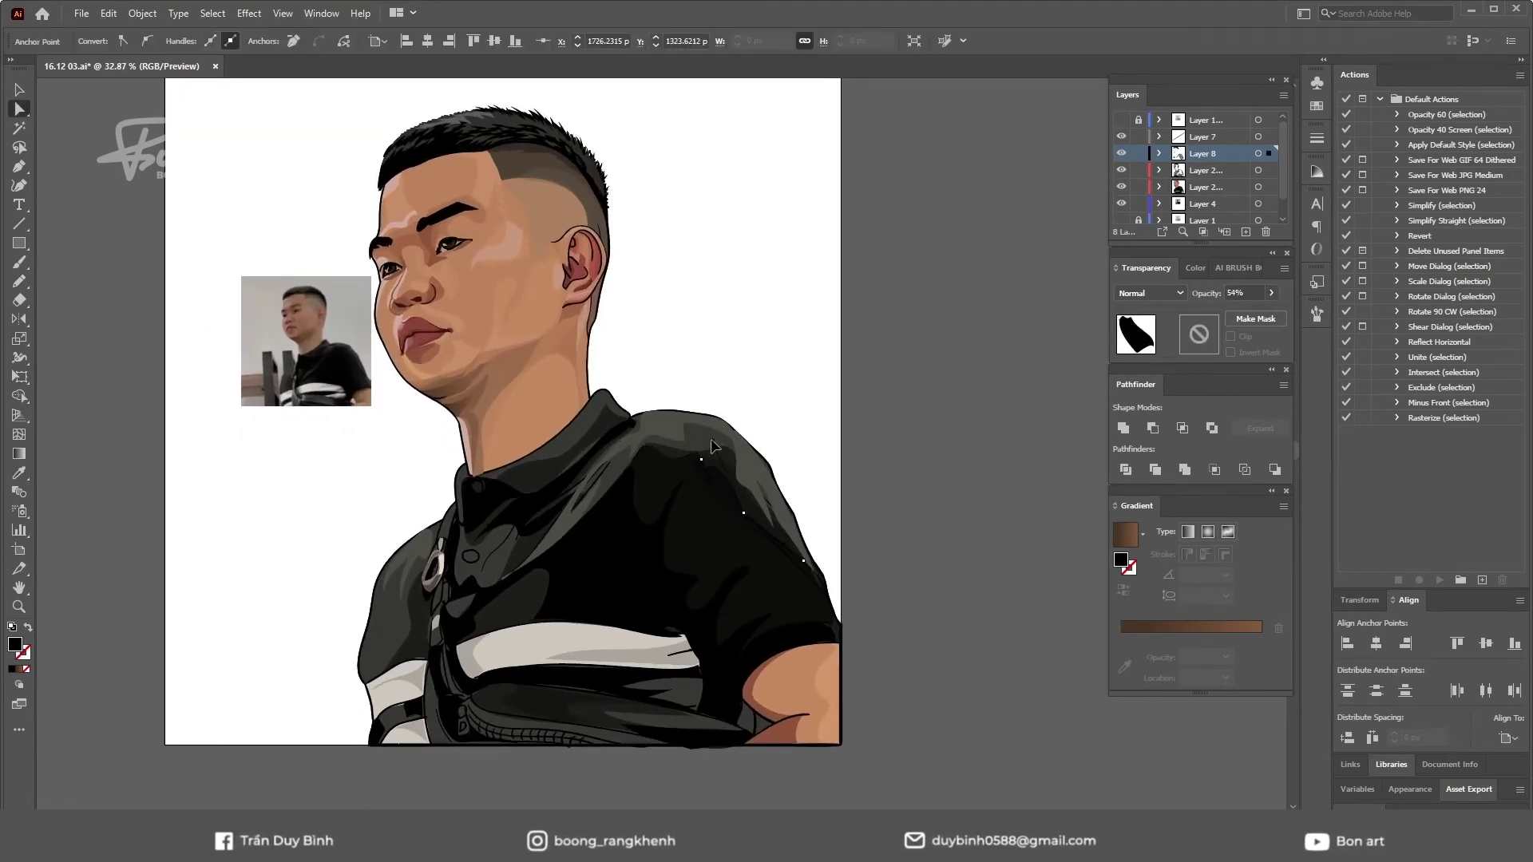
left_click(893, 437)
scroll(893, 438, "down", 1)
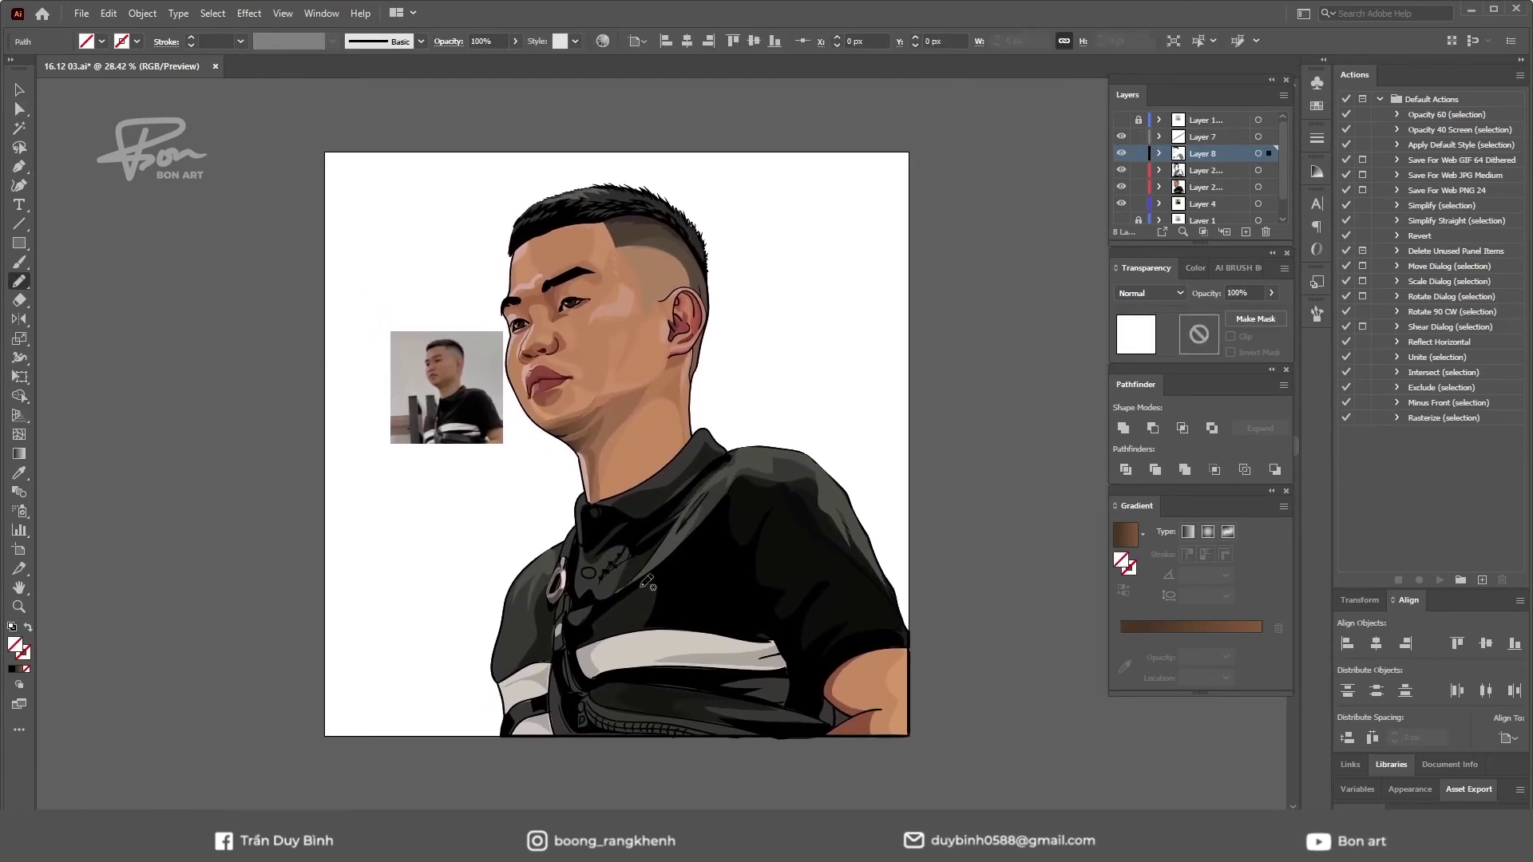
key("i")
scroll(986, 595, "down", 1)
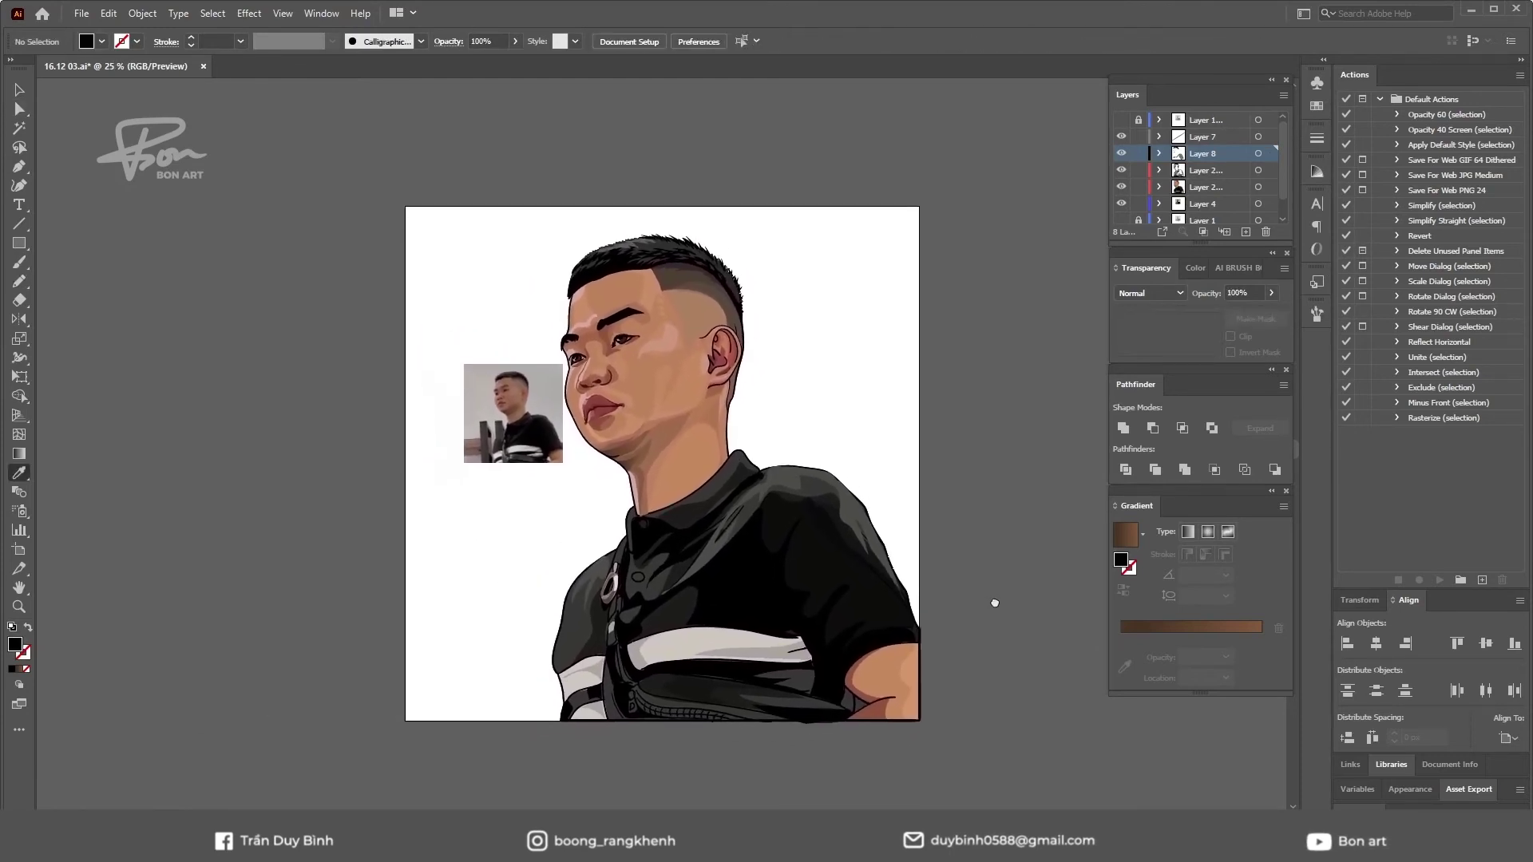
- Move the reference photo aside and draw an artboard-sized rectangle filled with a sampled colour
key("v")
left_click_drag(519, 431, 242, 371)
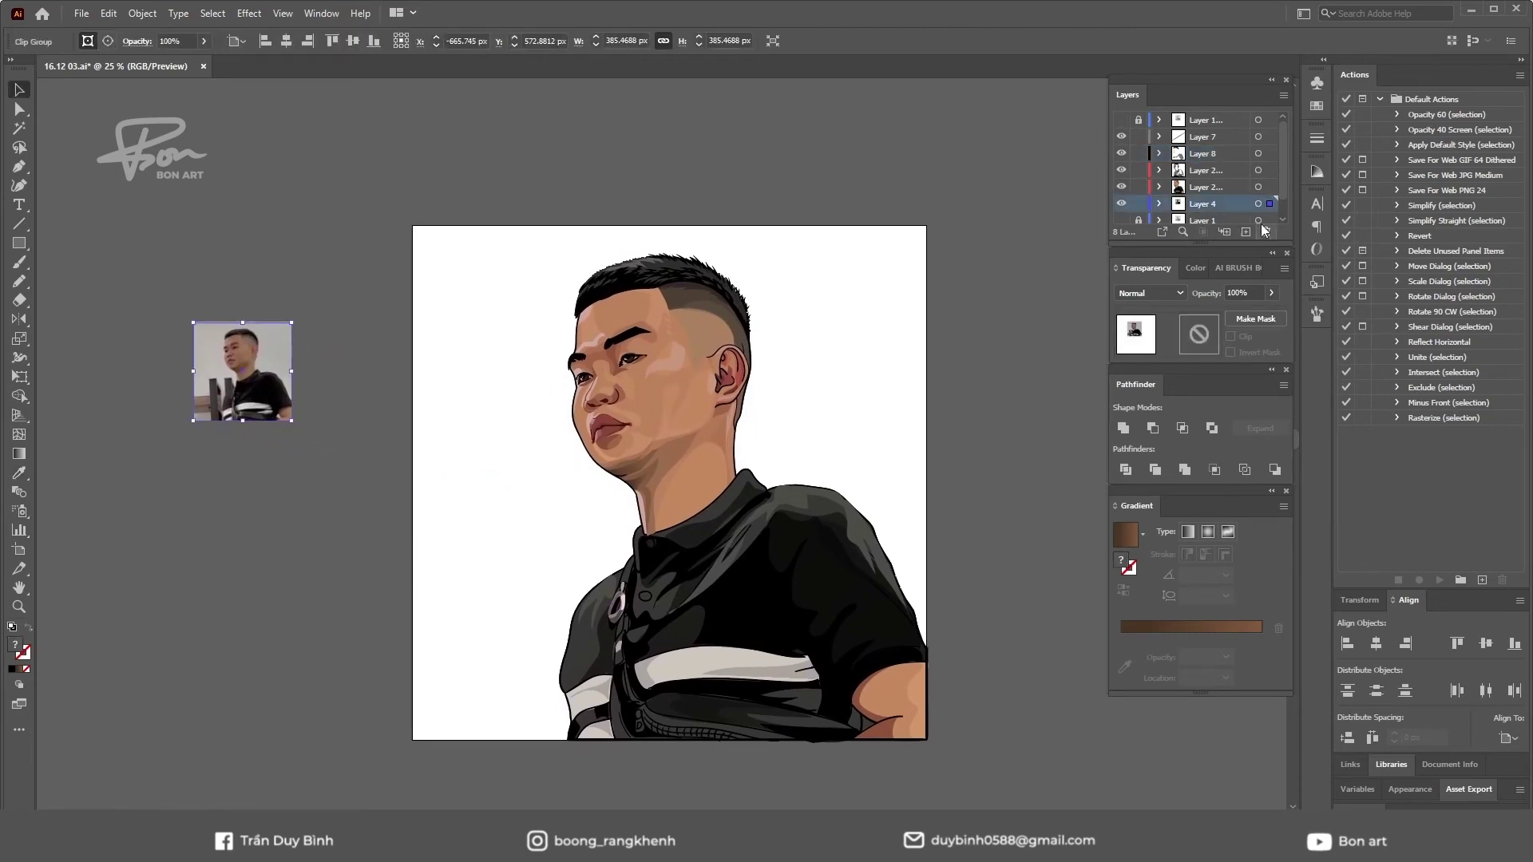
scroll(1283, 217, "down", 1)
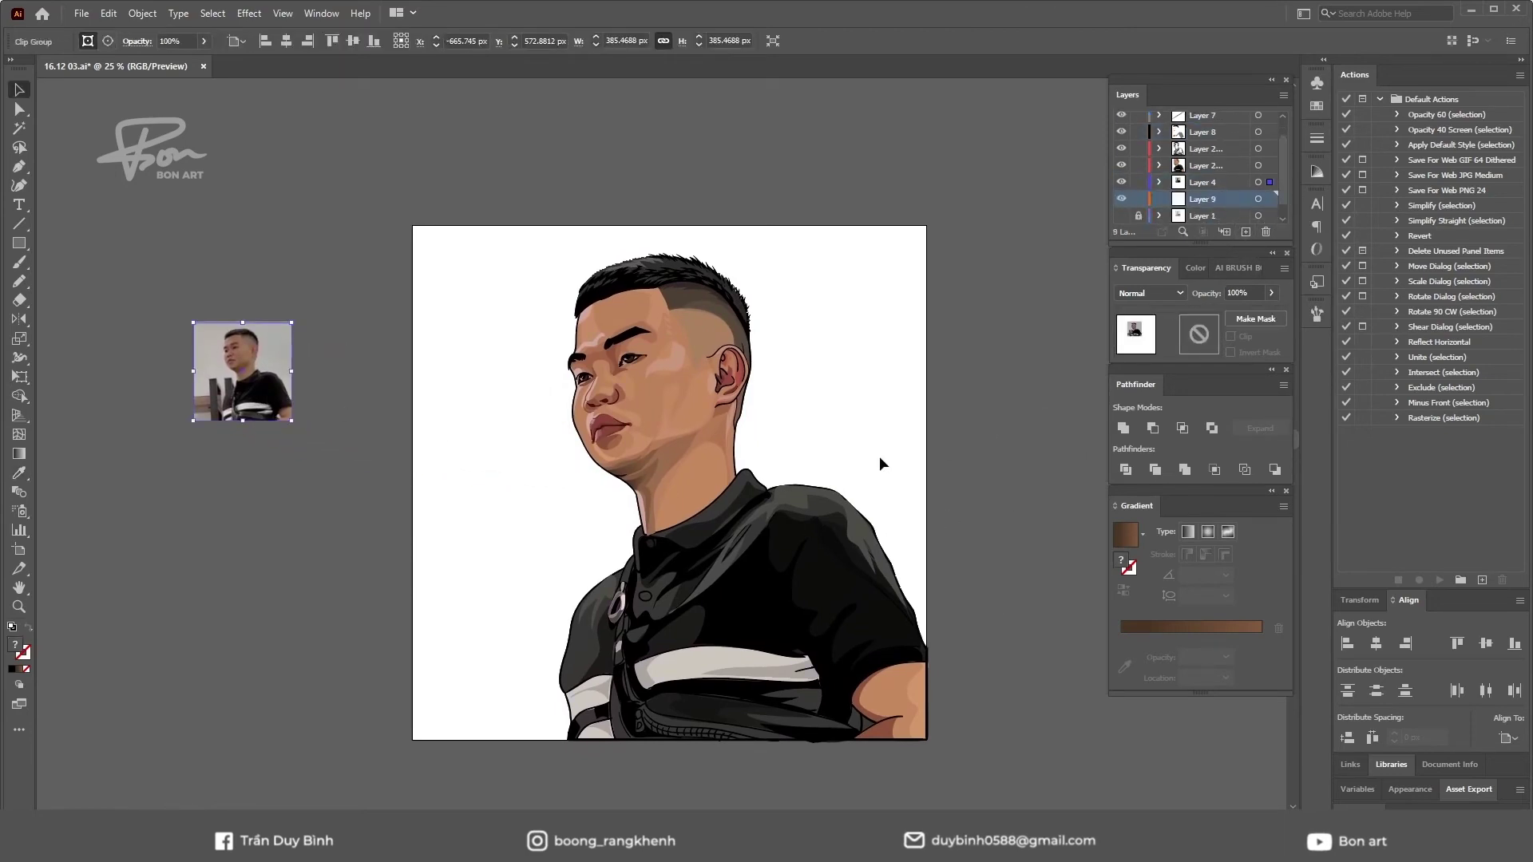
left_click_drag(412, 223, 927, 740)
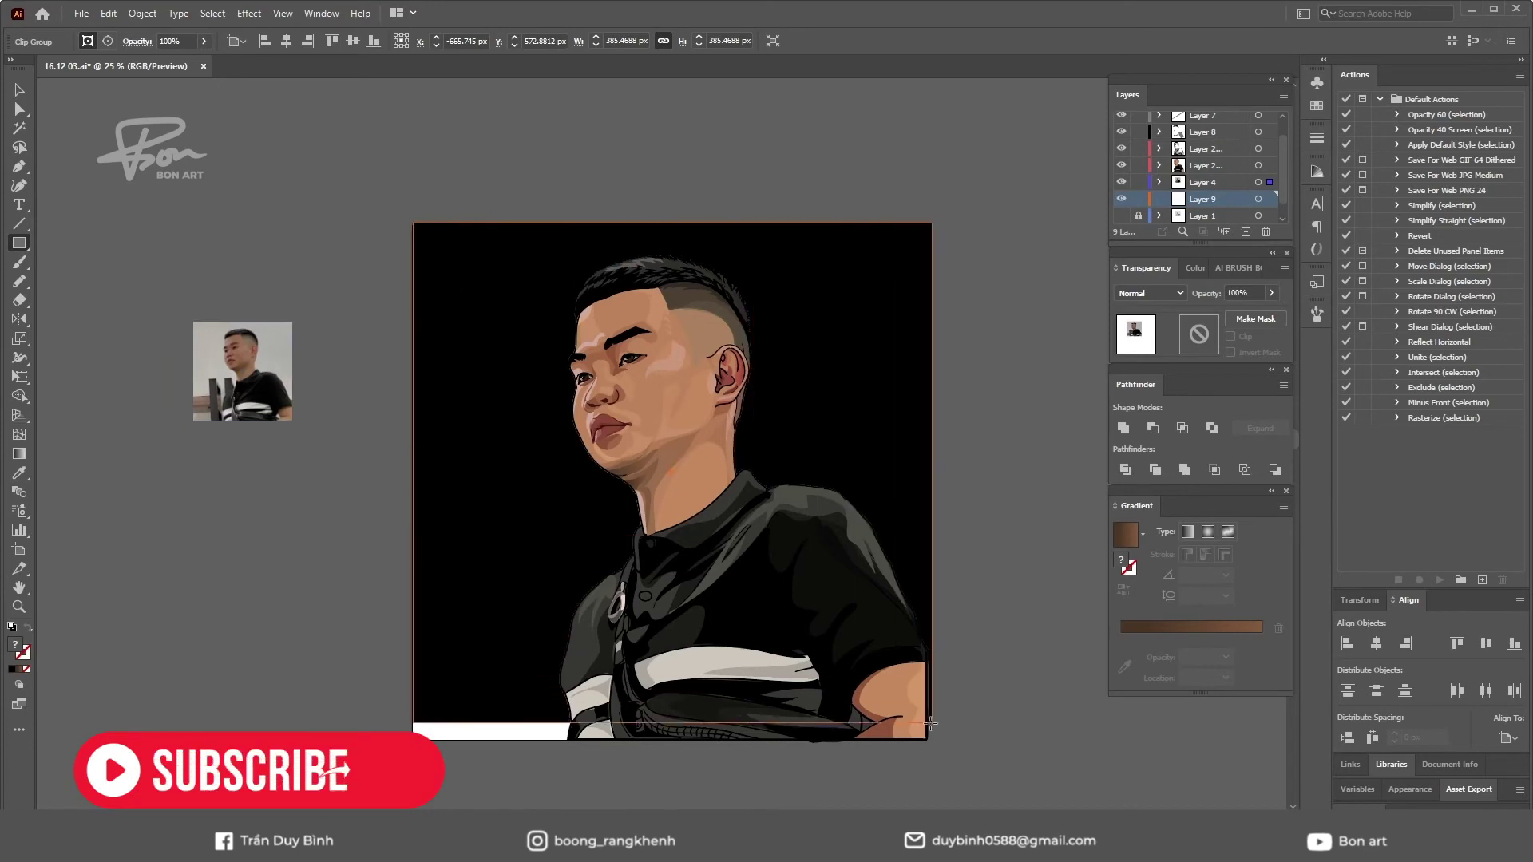
key("i")
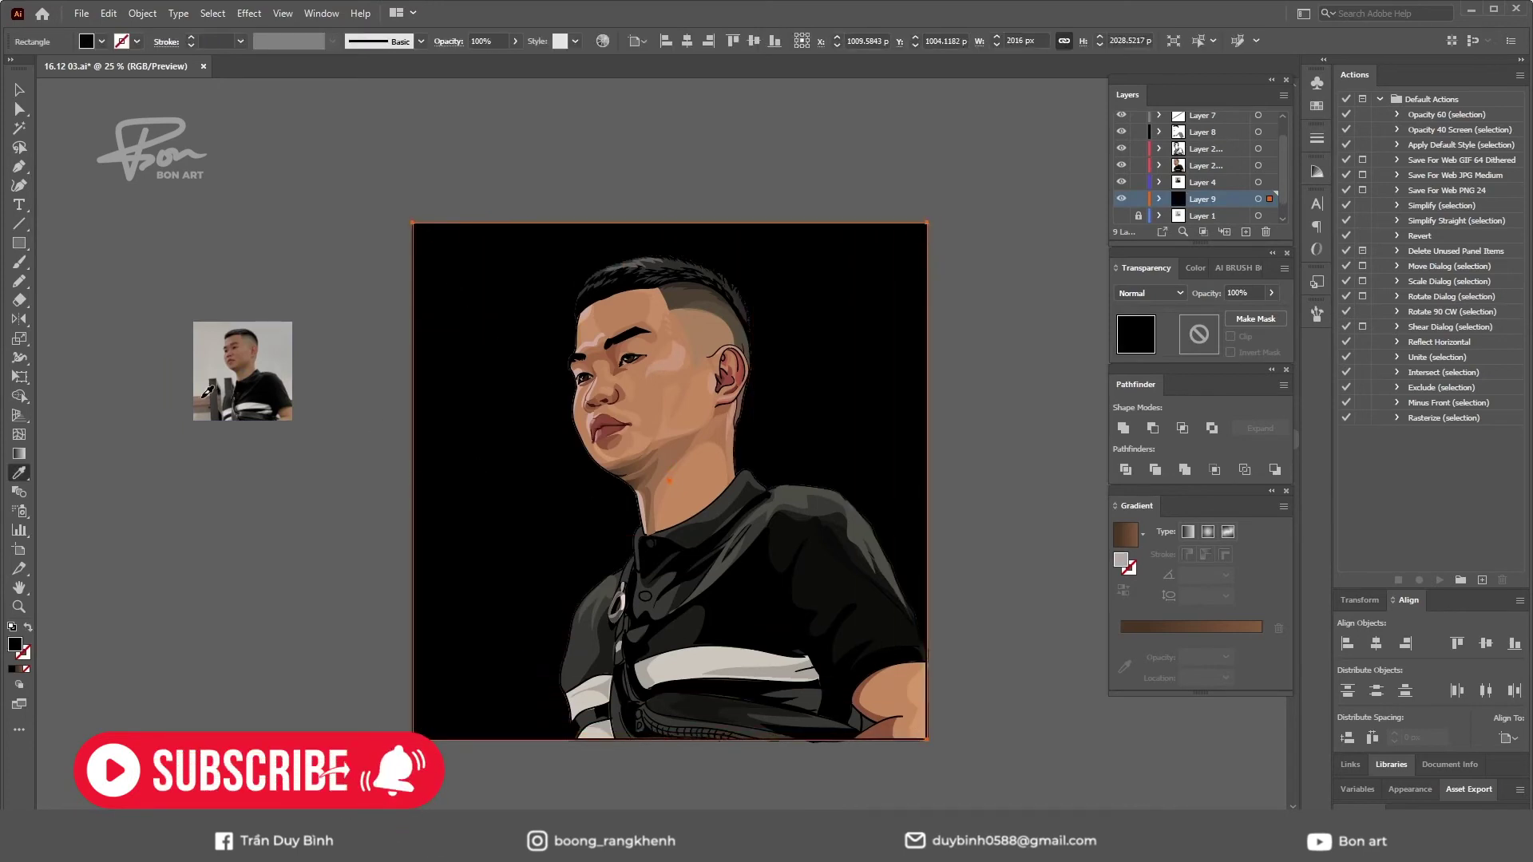
left_click(208, 393)
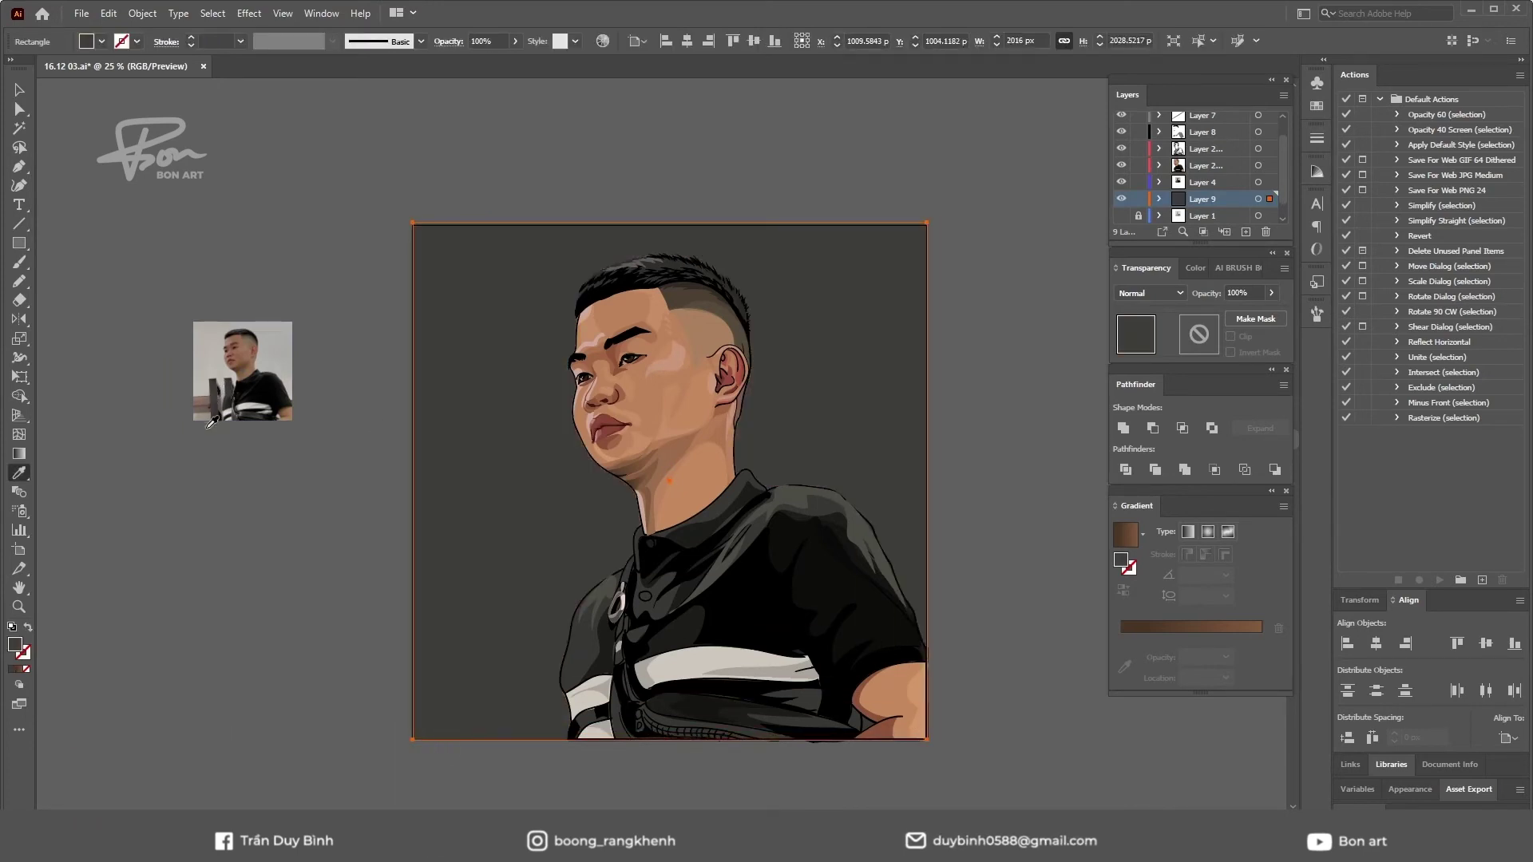
- Adjust the rectangle's fill in the Color Picker to a saturated golden yellow
double_click(15, 649)
mouse_move(1271, 489)
left_mouse_down()
mouse_move(1271, 467)
mouse_move(1269, 520)
left_mouse_up()
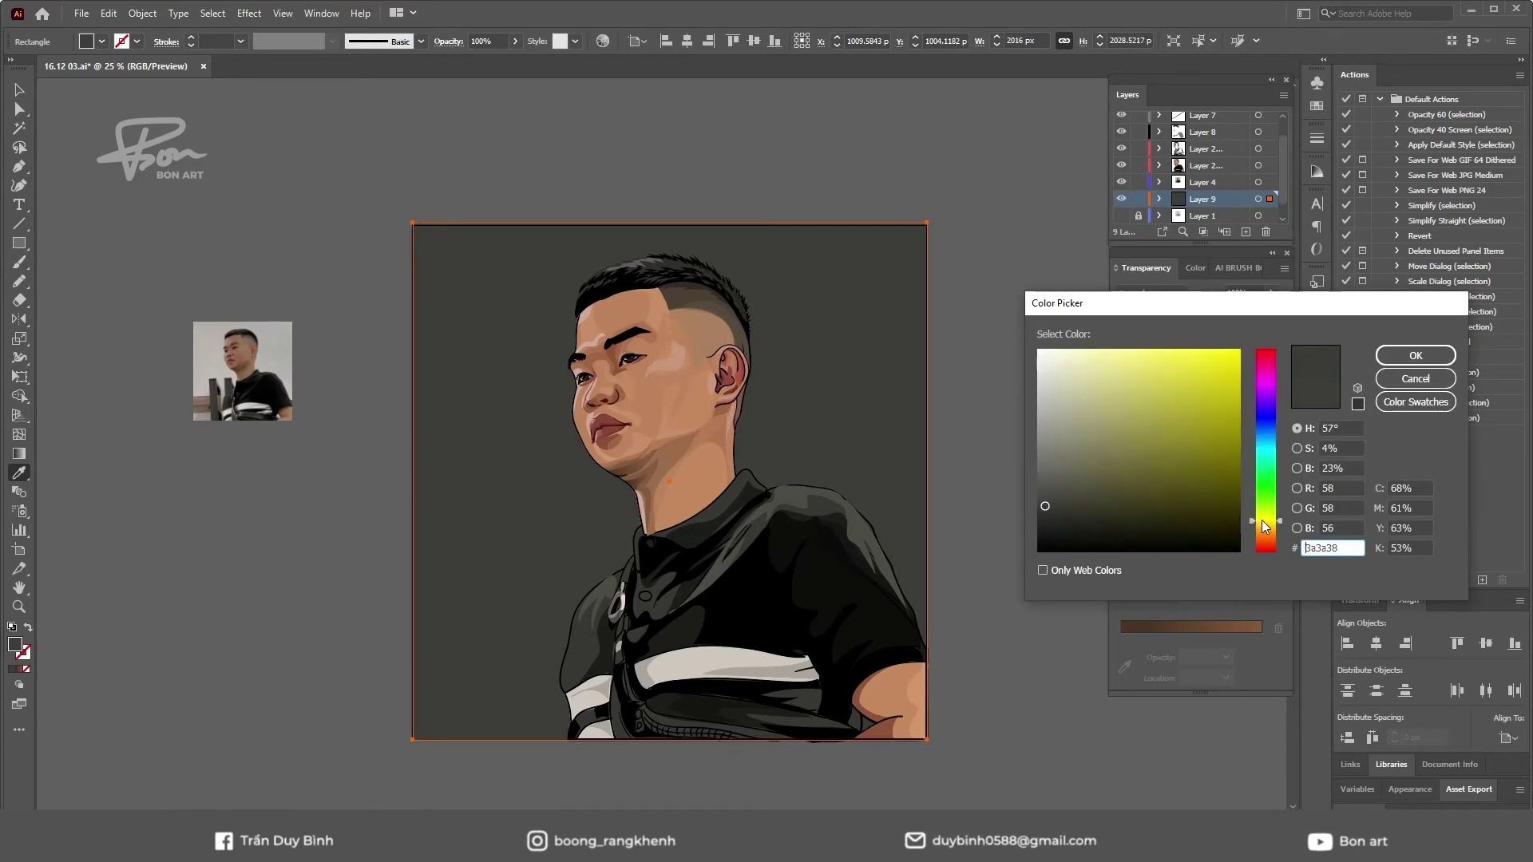
left_click(1164, 493)
left_click_drag(1165, 493, 1138, 480)
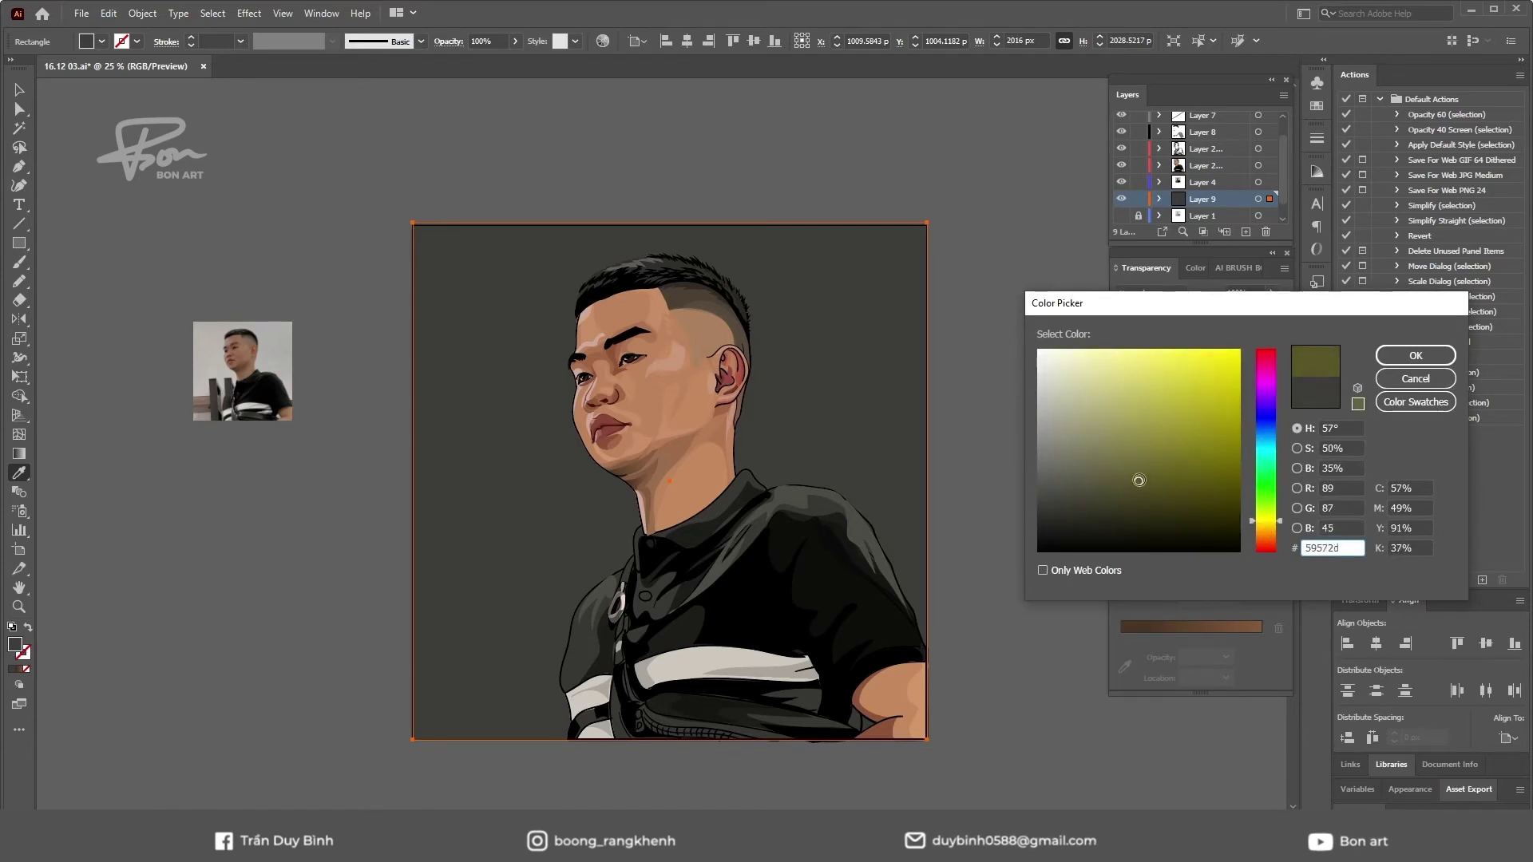
left_click(1177, 434)
left_click(1266, 527)
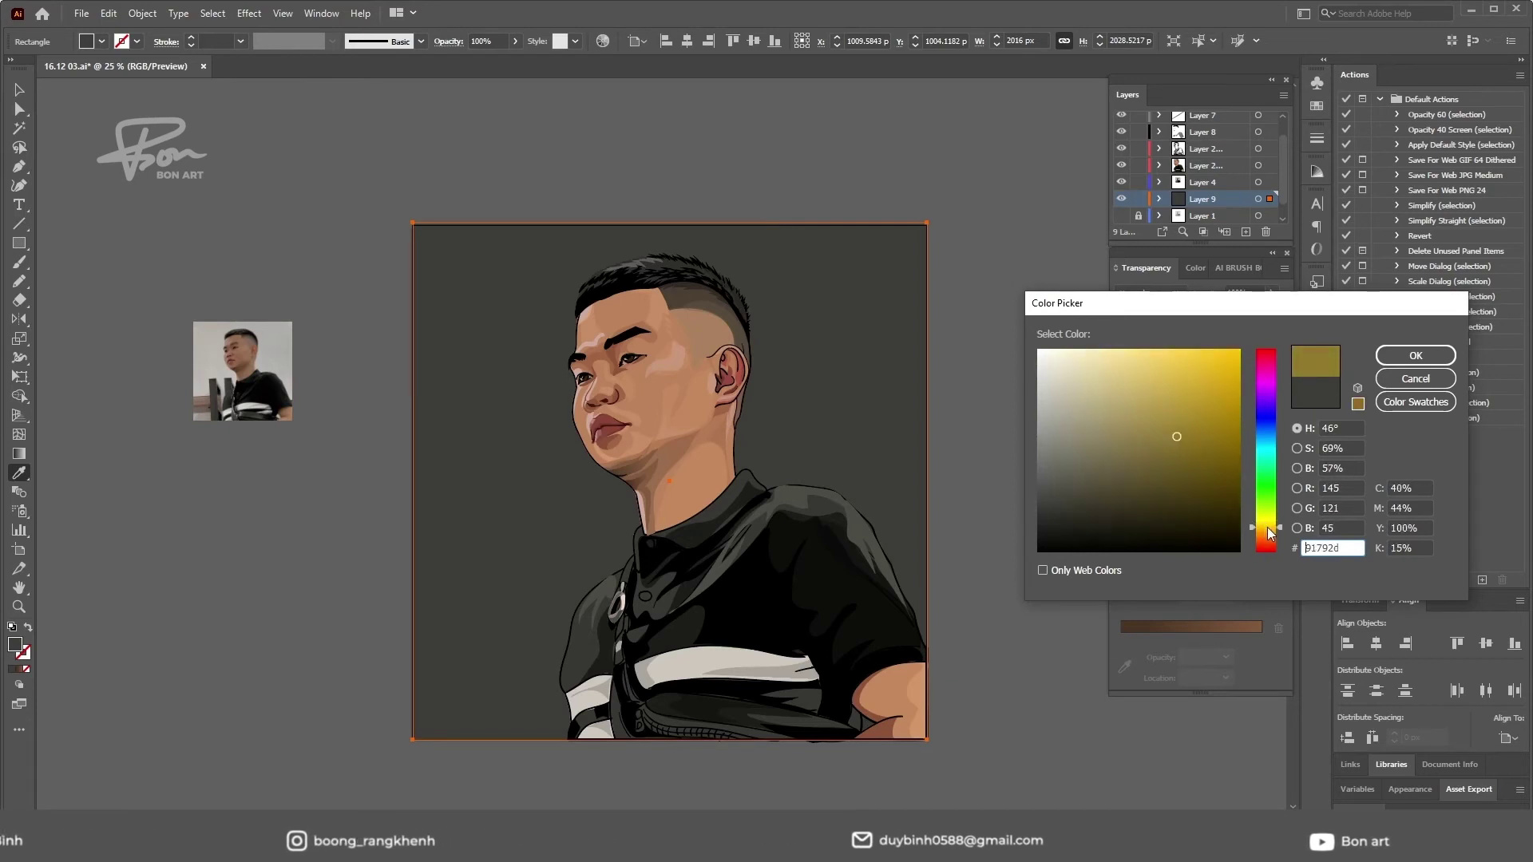
left_click(1206, 444)
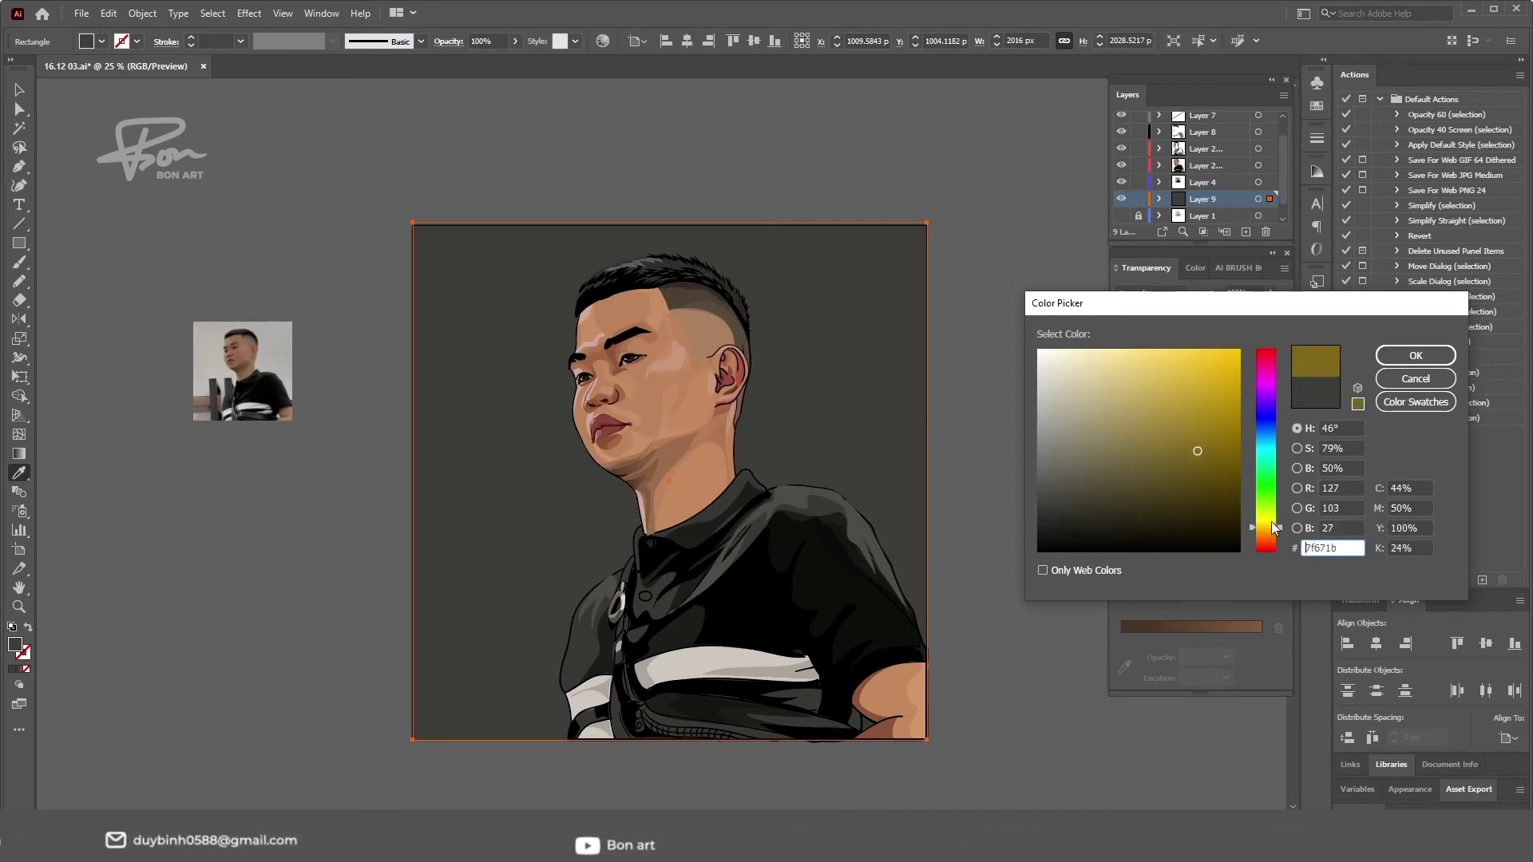
left_click(1267, 523)
left_click(1238, 463)
left_click(1267, 535)
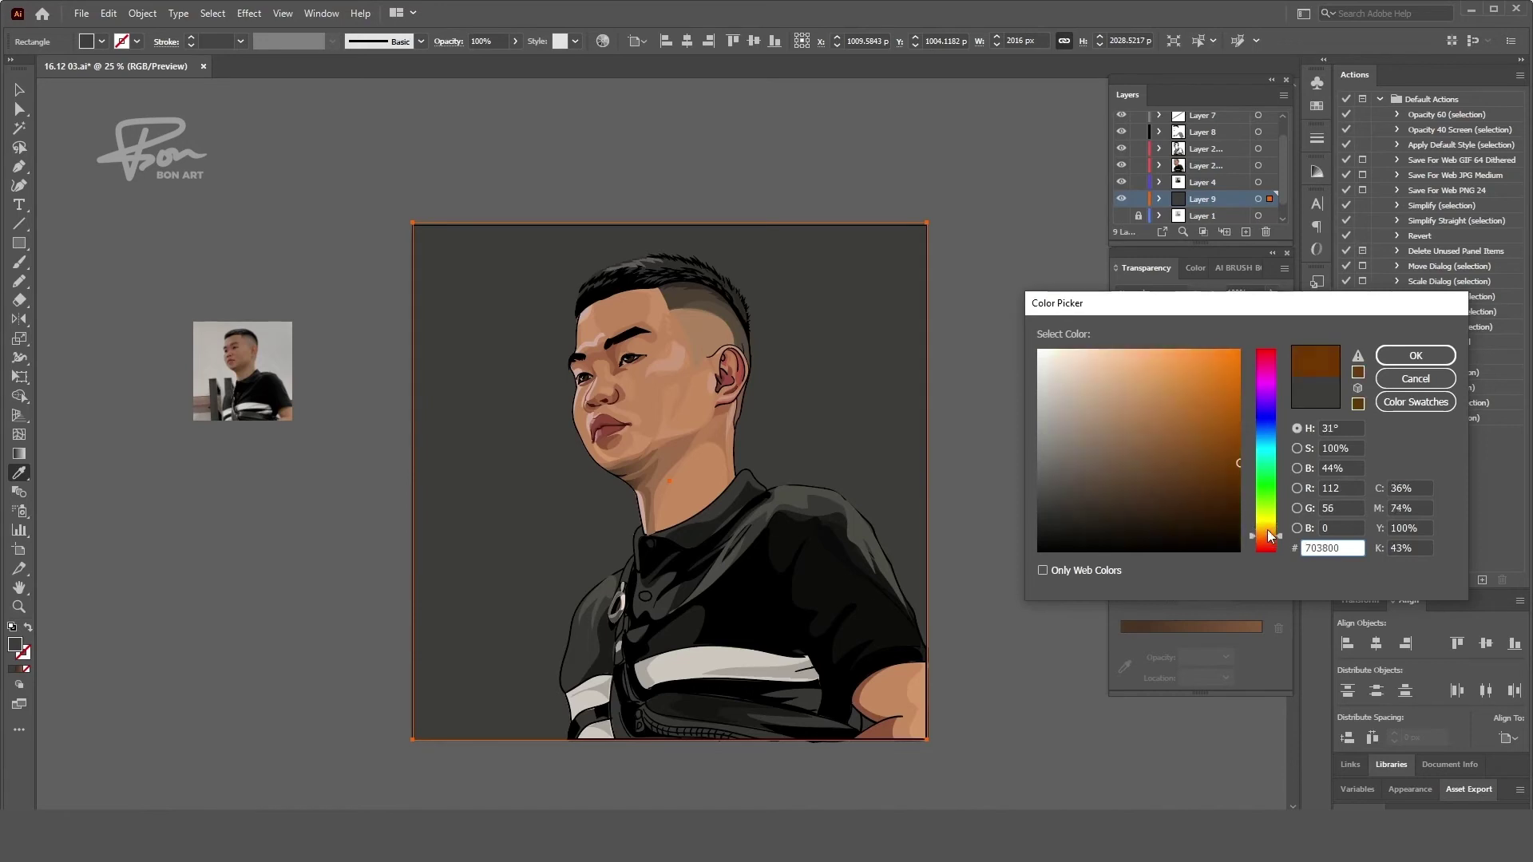
left_click(1240, 393)
left_click(1415, 355)
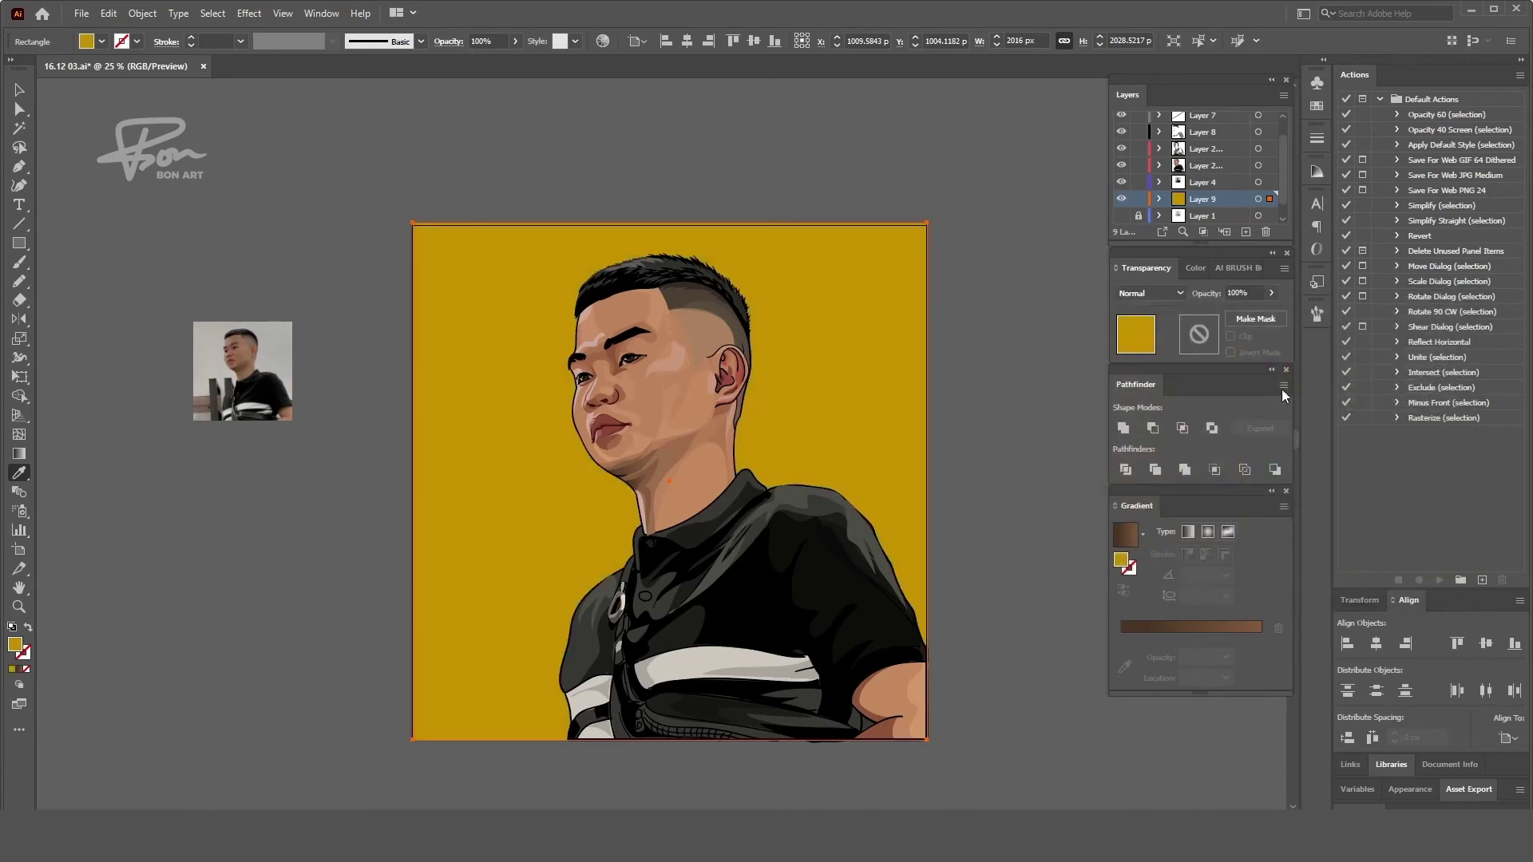
- Re-tune the background fill hue and saturation to a brighter, lighter yellow
double_click(15, 644)
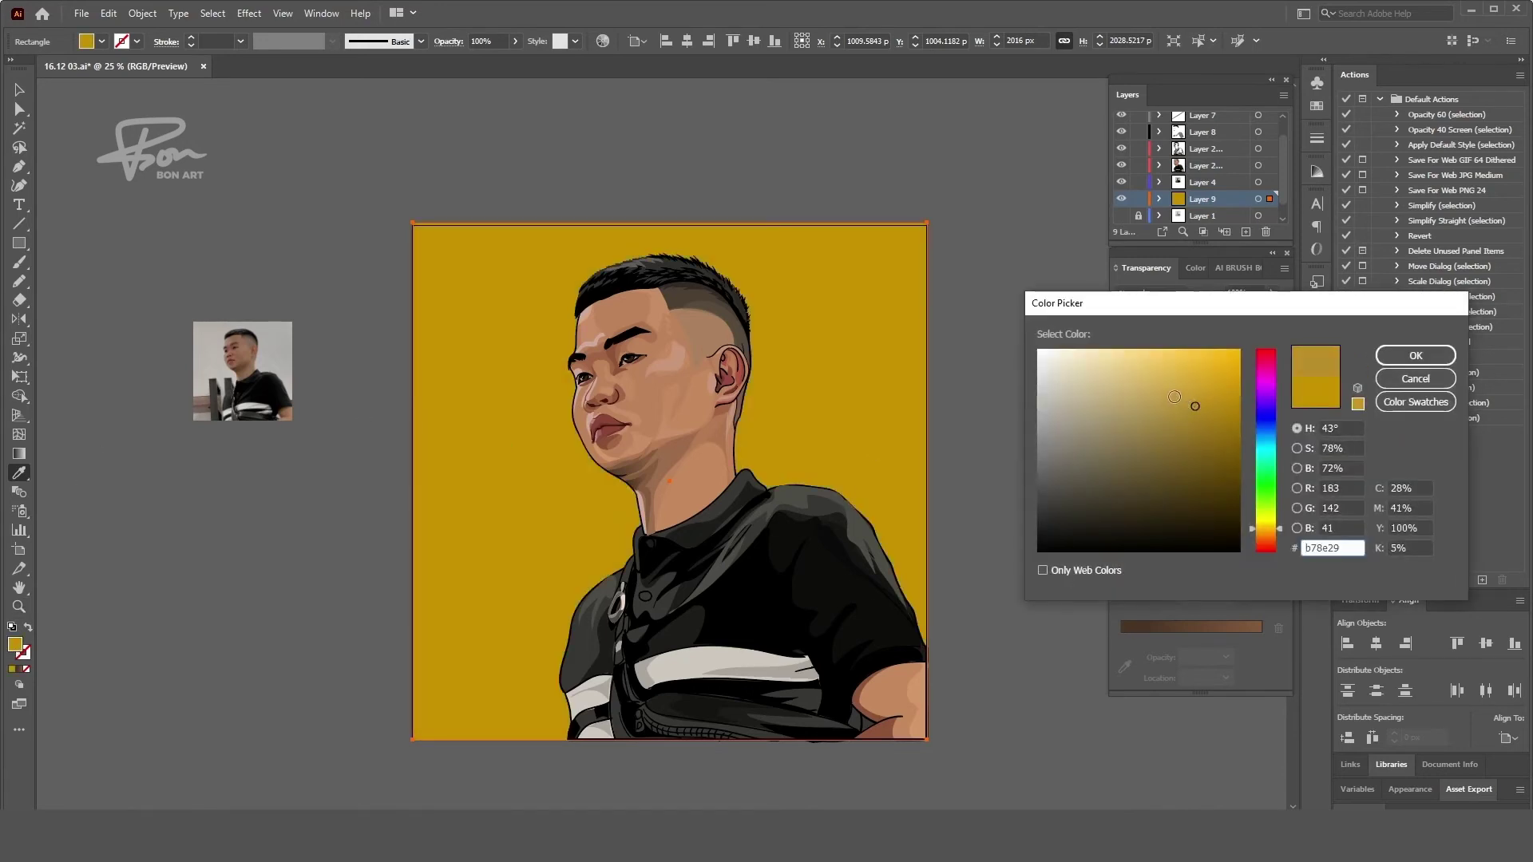
left_click(1424, 356)
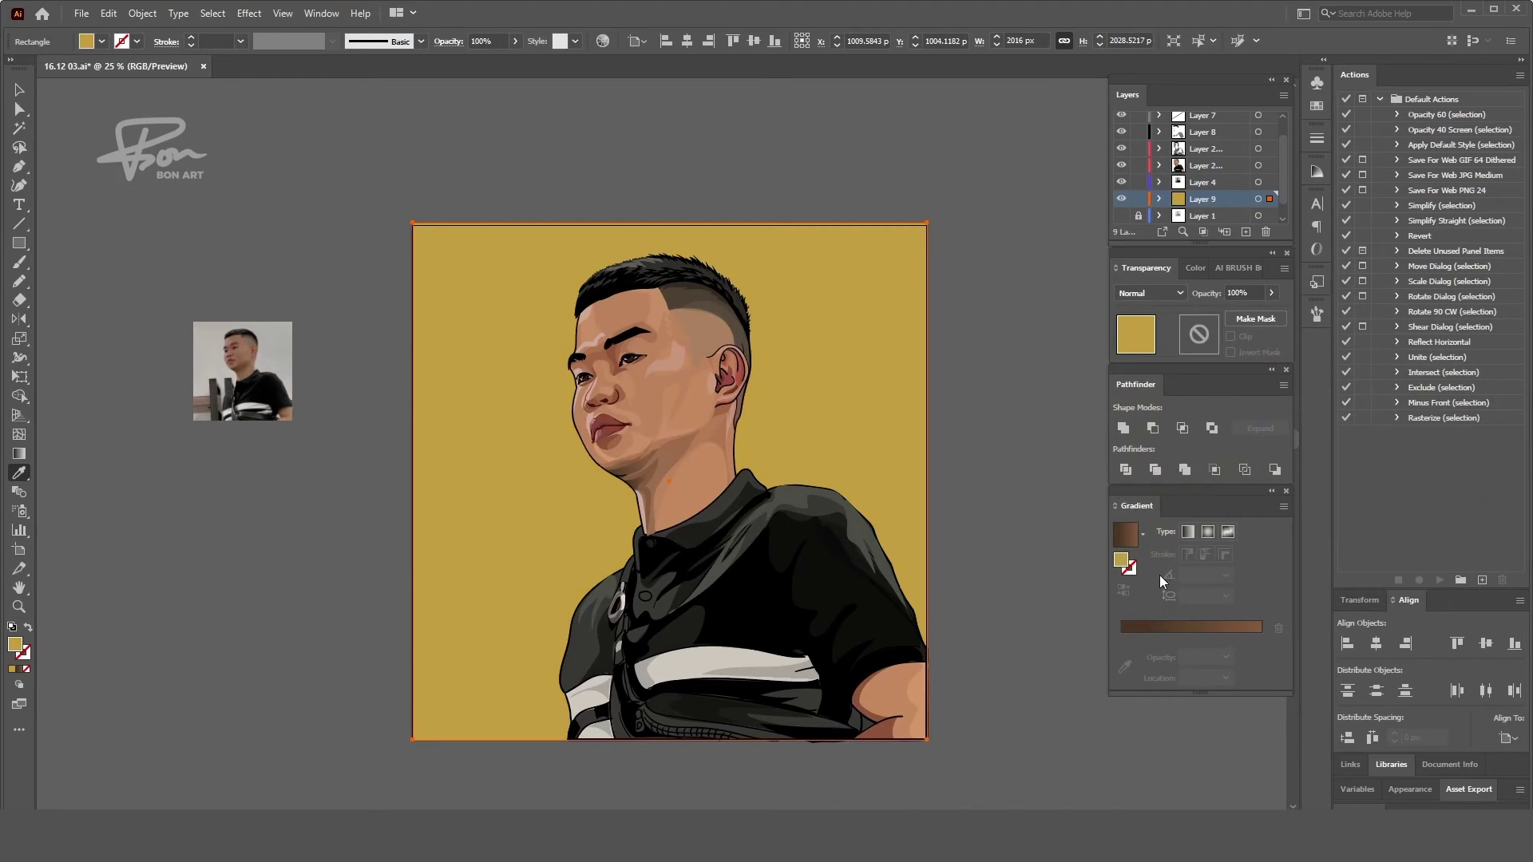
double_click(1121, 559)
left_click_drag(1263, 539, 1266, 527)
left_click_drag(1121, 431, 1120, 424)
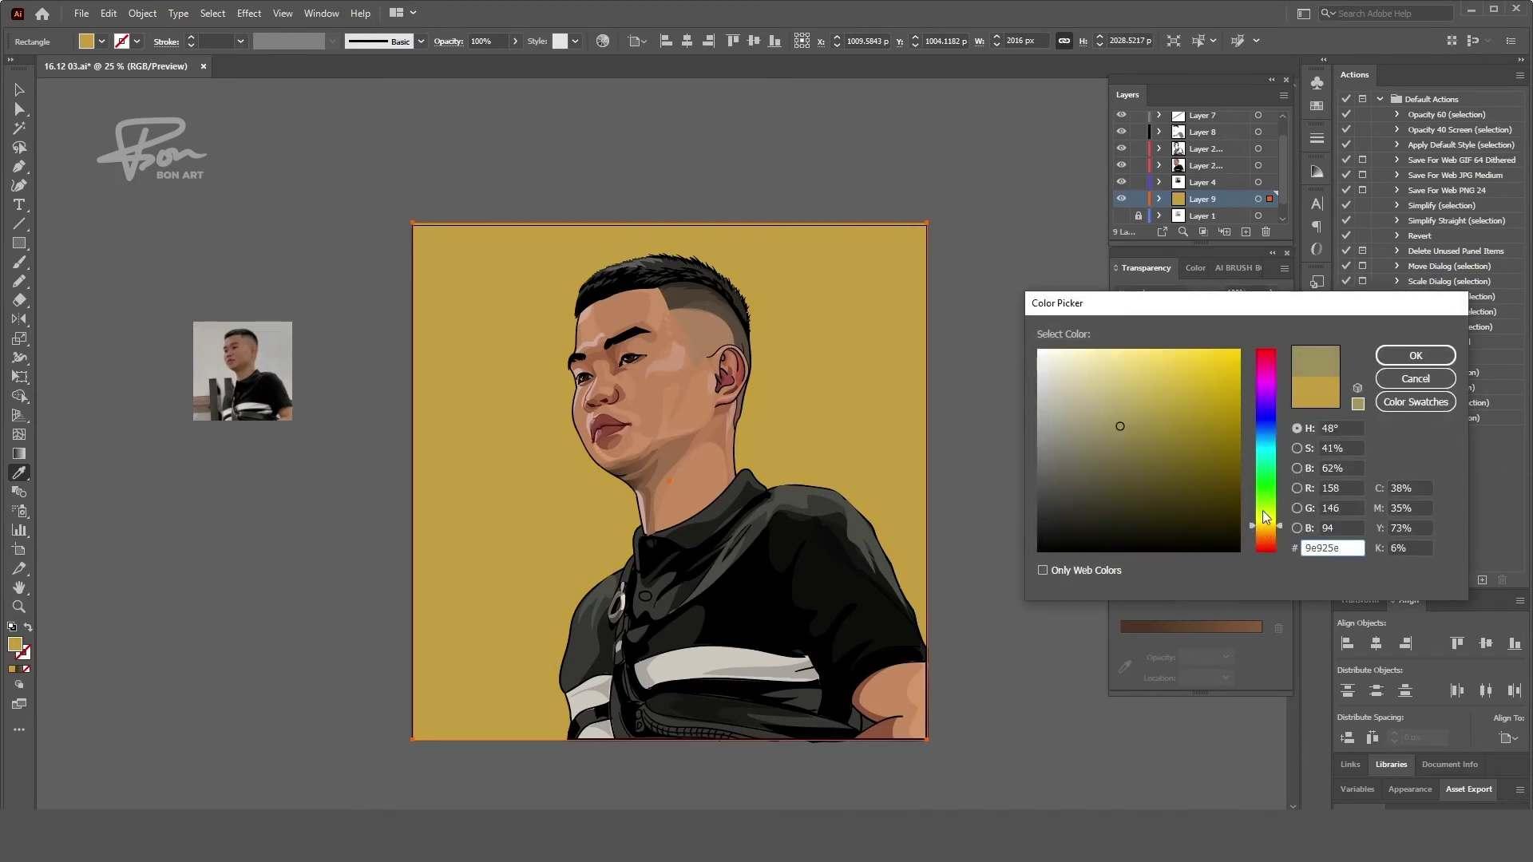
left_click_drag(1267, 523, 1271, 520)
left_click_drag(1190, 405, 1206, 404)
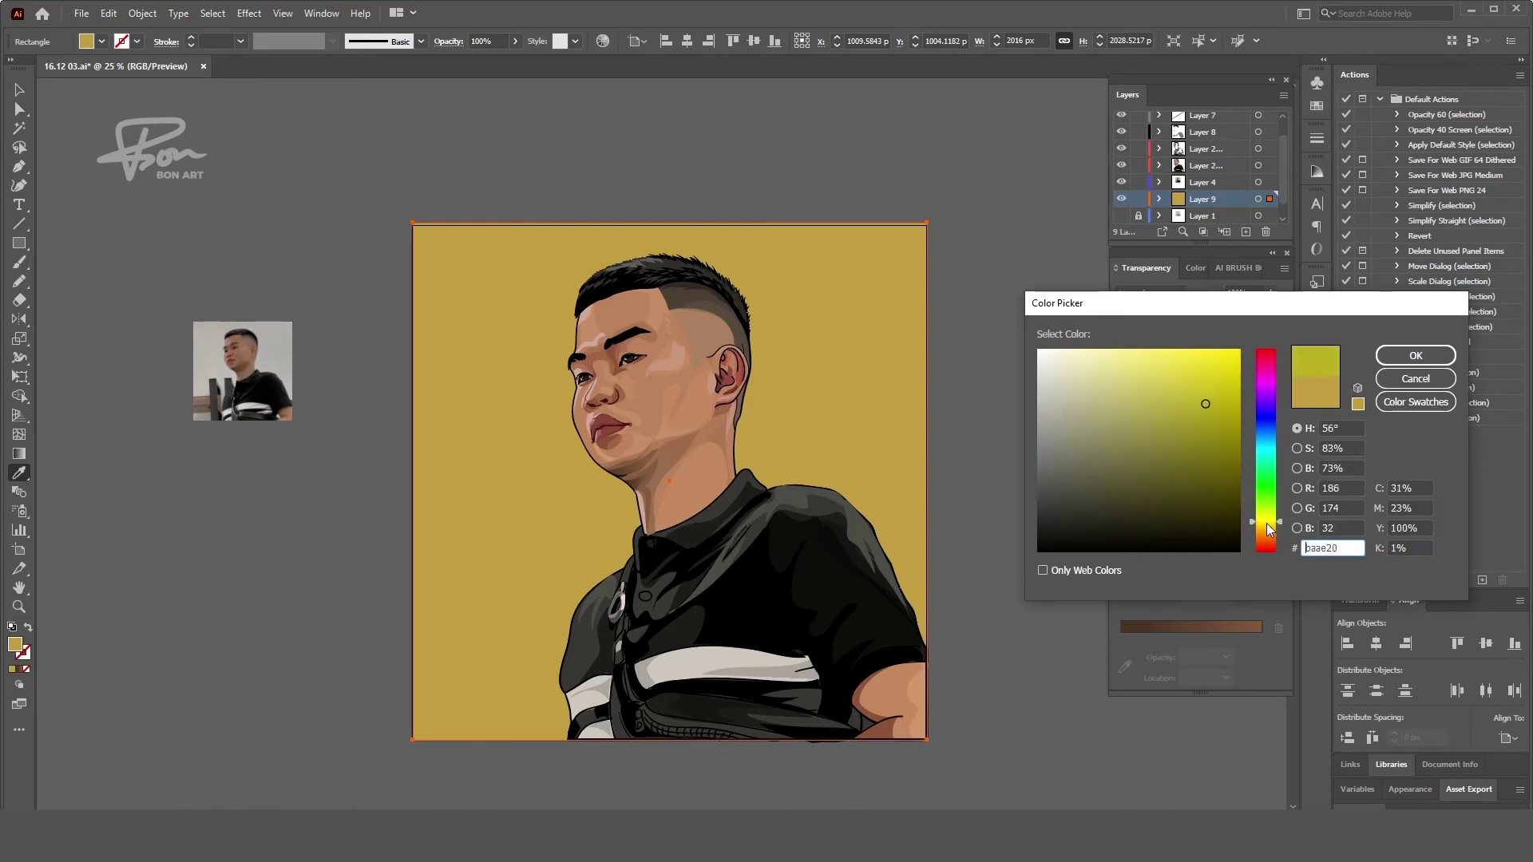
left_click_drag(1266, 523, 1266, 527)
left_click_drag(1207, 403, 1231, 389)
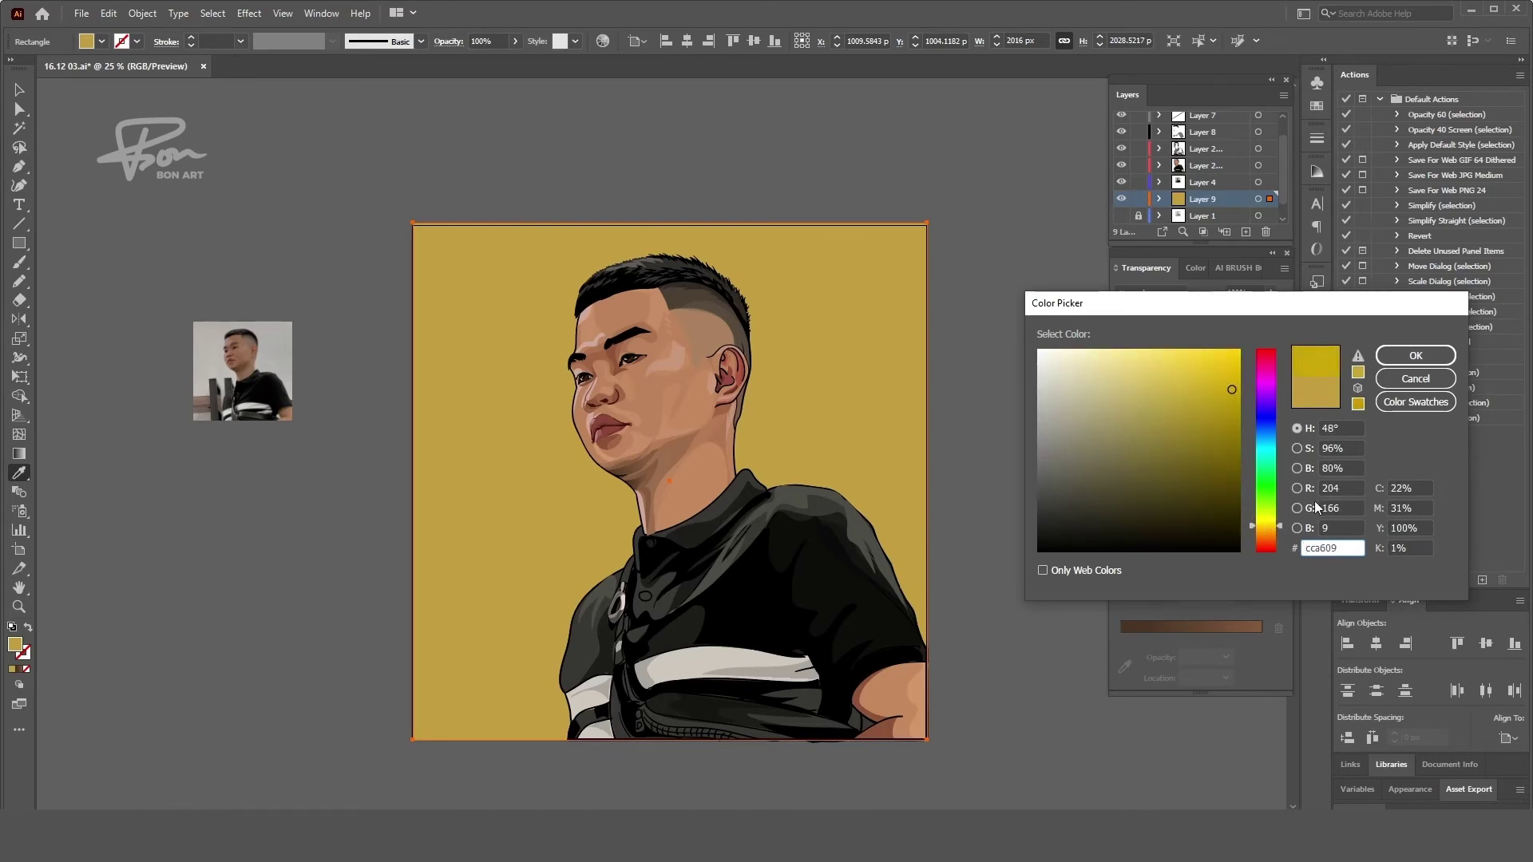
left_click_drag(1271, 519, 1267, 526)
left_click_drag(1210, 391, 1187, 377)
left_click(1381, 357)
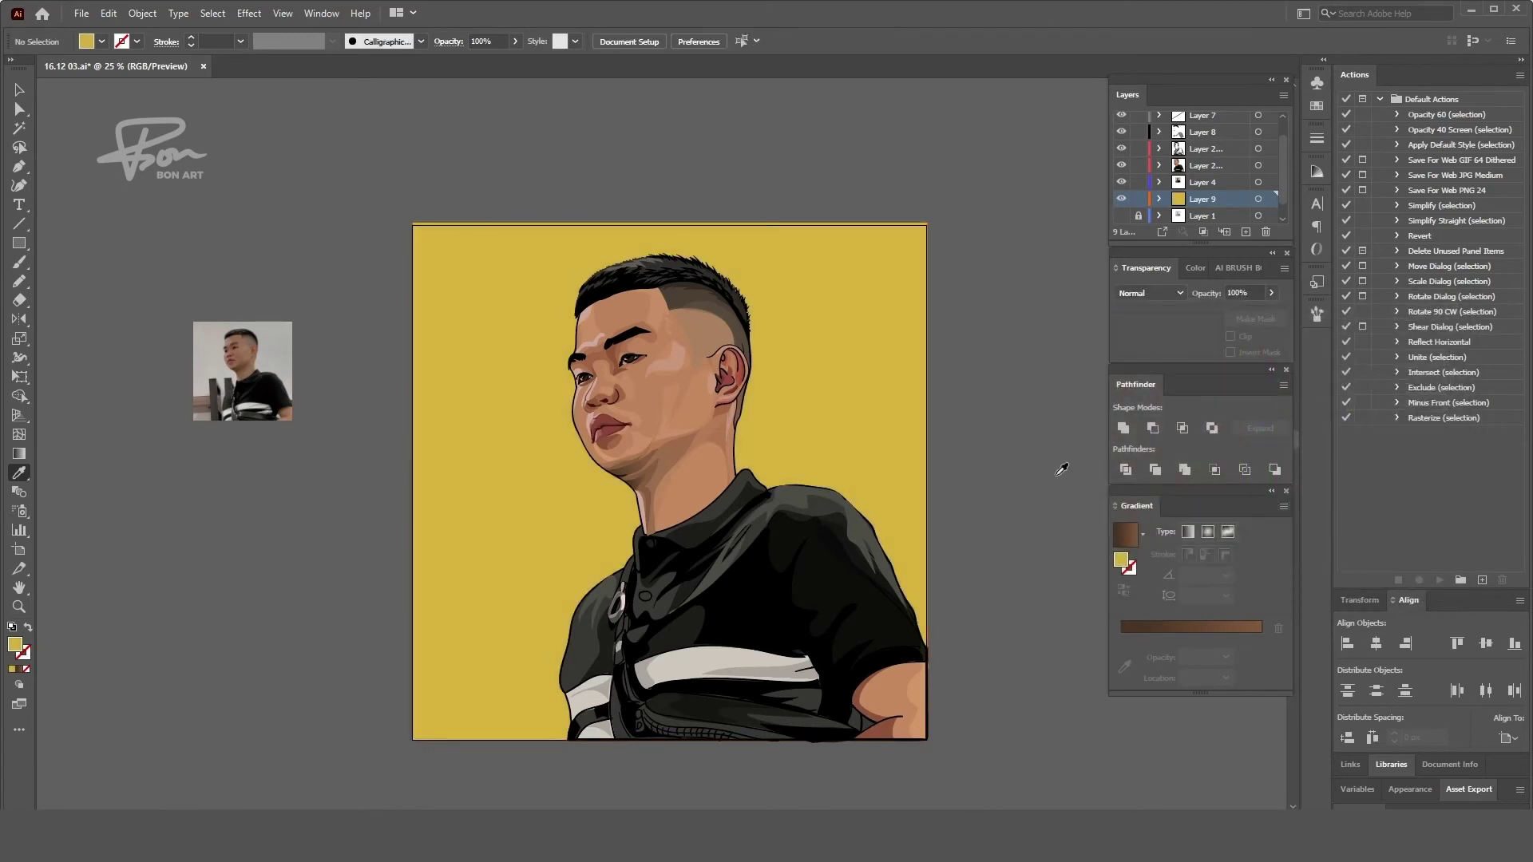
mouse_move(1047, 572)
left_mouse_down()
mouse_move(1003, 602)
mouse_move(1064, 609)
mouse_move(906, 526)
mouse_move(880, 529)
left_mouse_up()
mouse_move(565, 408)
left_mouse_down()
mouse_move(582, 437)
mouse_move(521, 492)
mouse_move(762, 611)
left_mouse_up()
- Zoom in on the lips and chin and select the face outline path in isolation mode
left_click(582, 438, "ctrl")
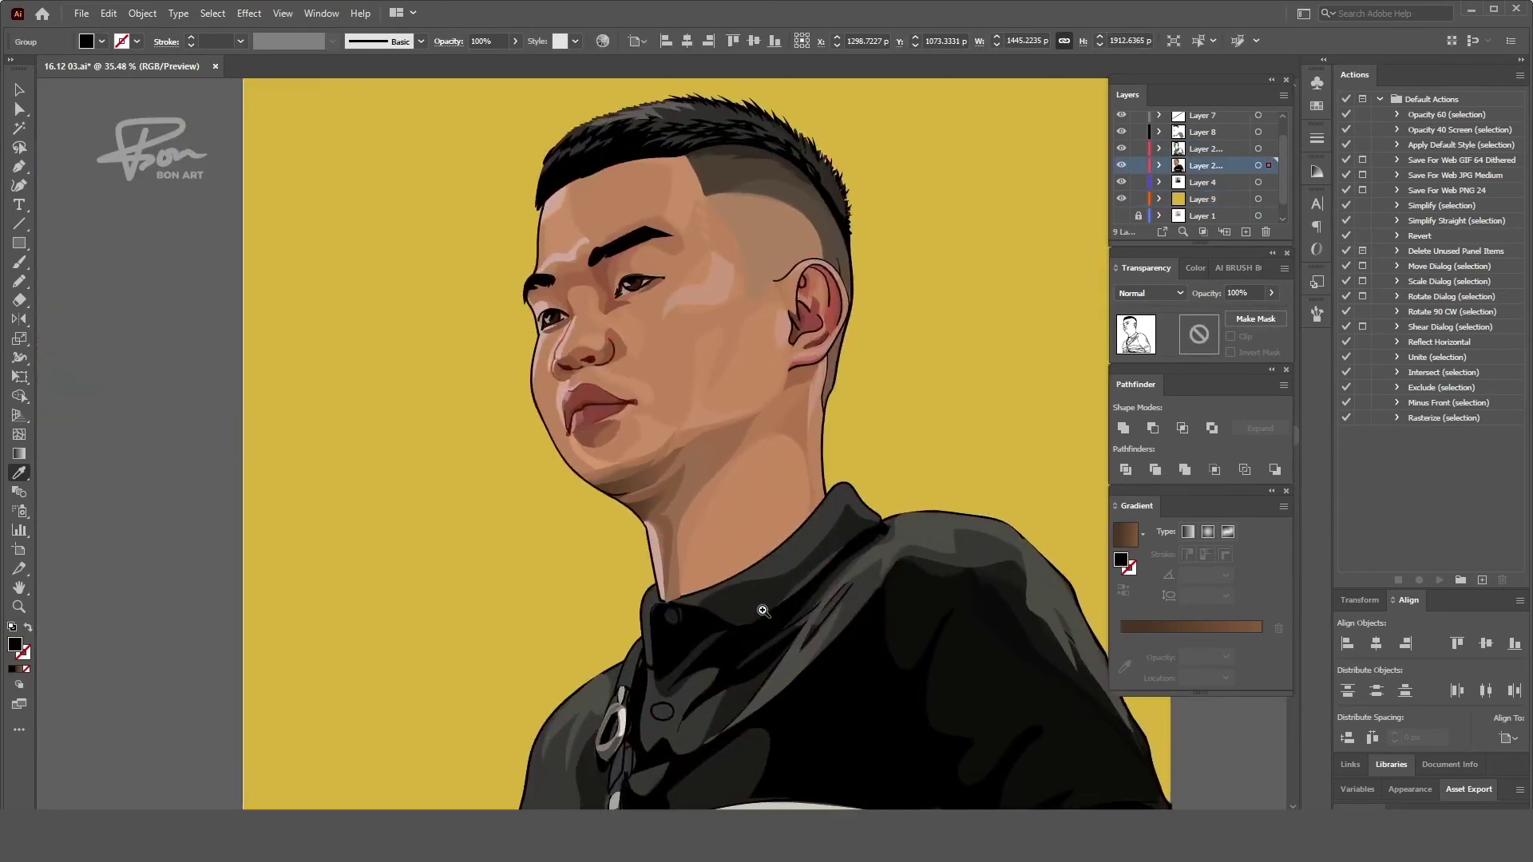
left_click(214, 572, "ctrl")
key("v")
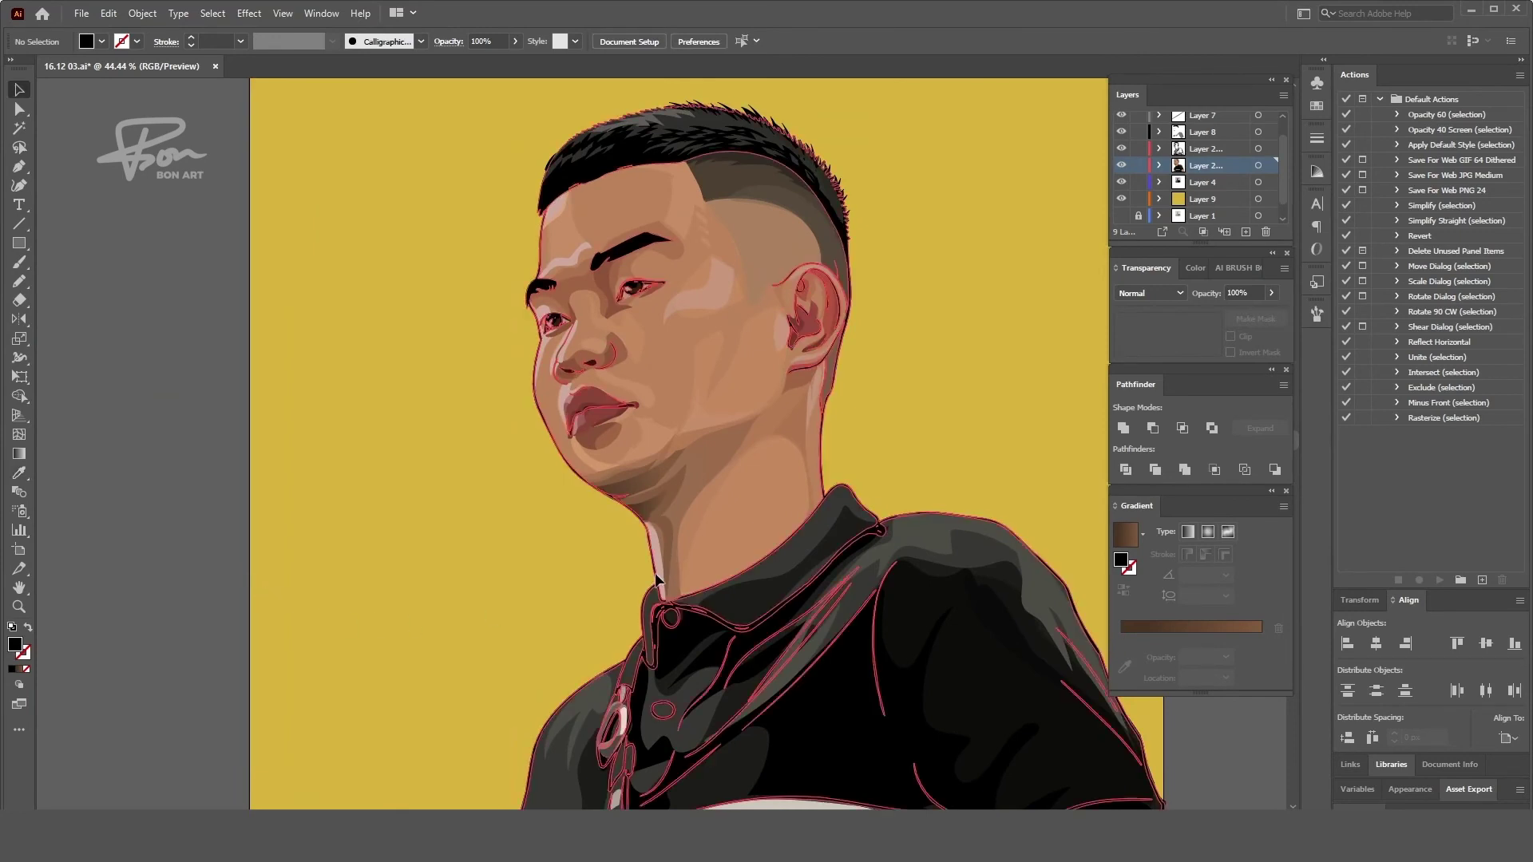
double_click(656, 573)
left_click(659, 571)
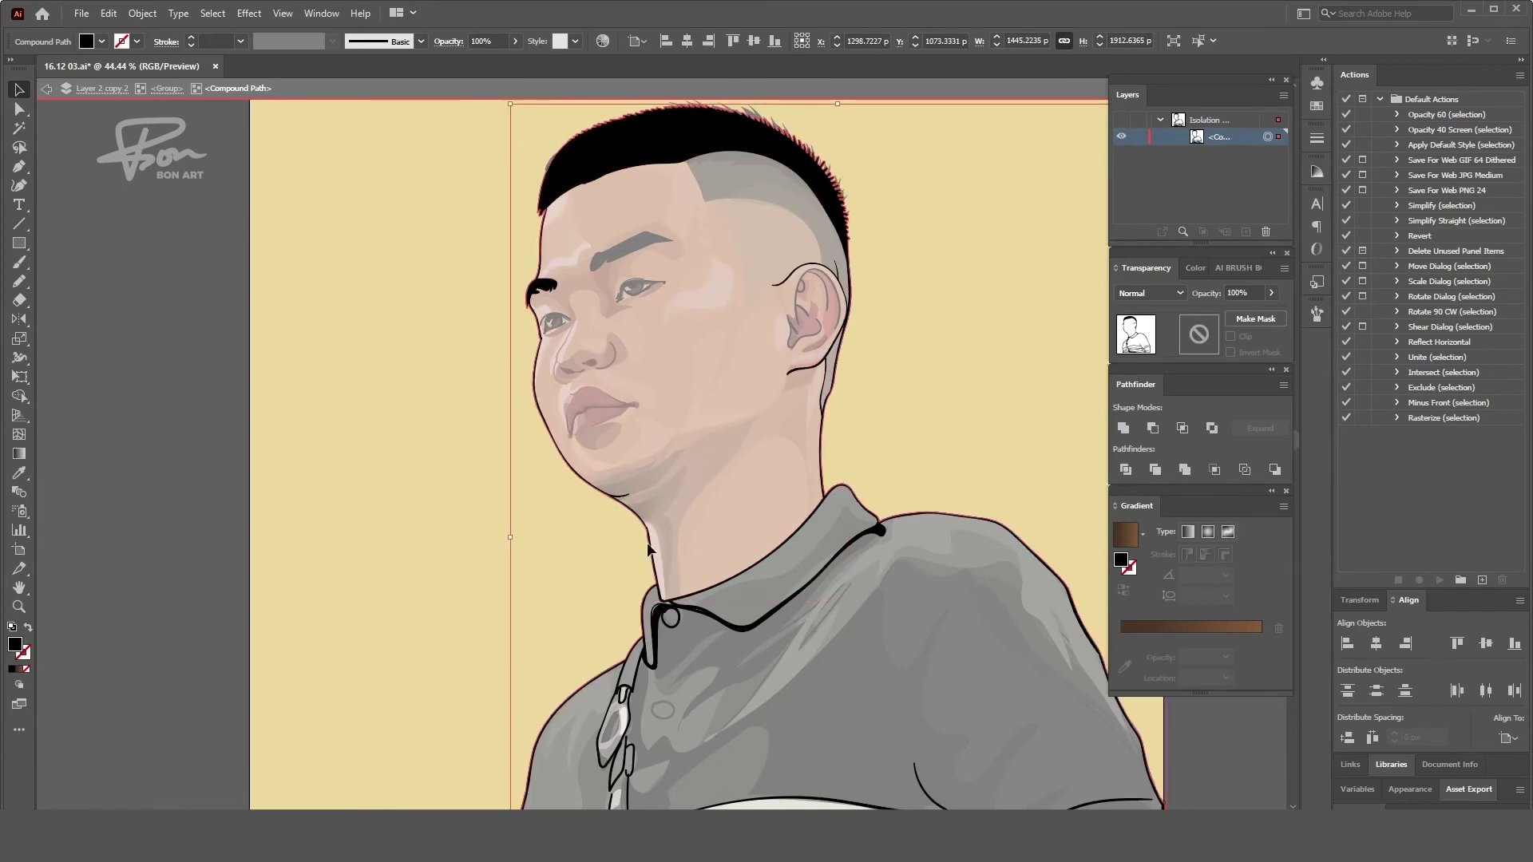
scroll(650, 563, "up", 3)
key("Escape")
scroll(635, 528, "down", 2)
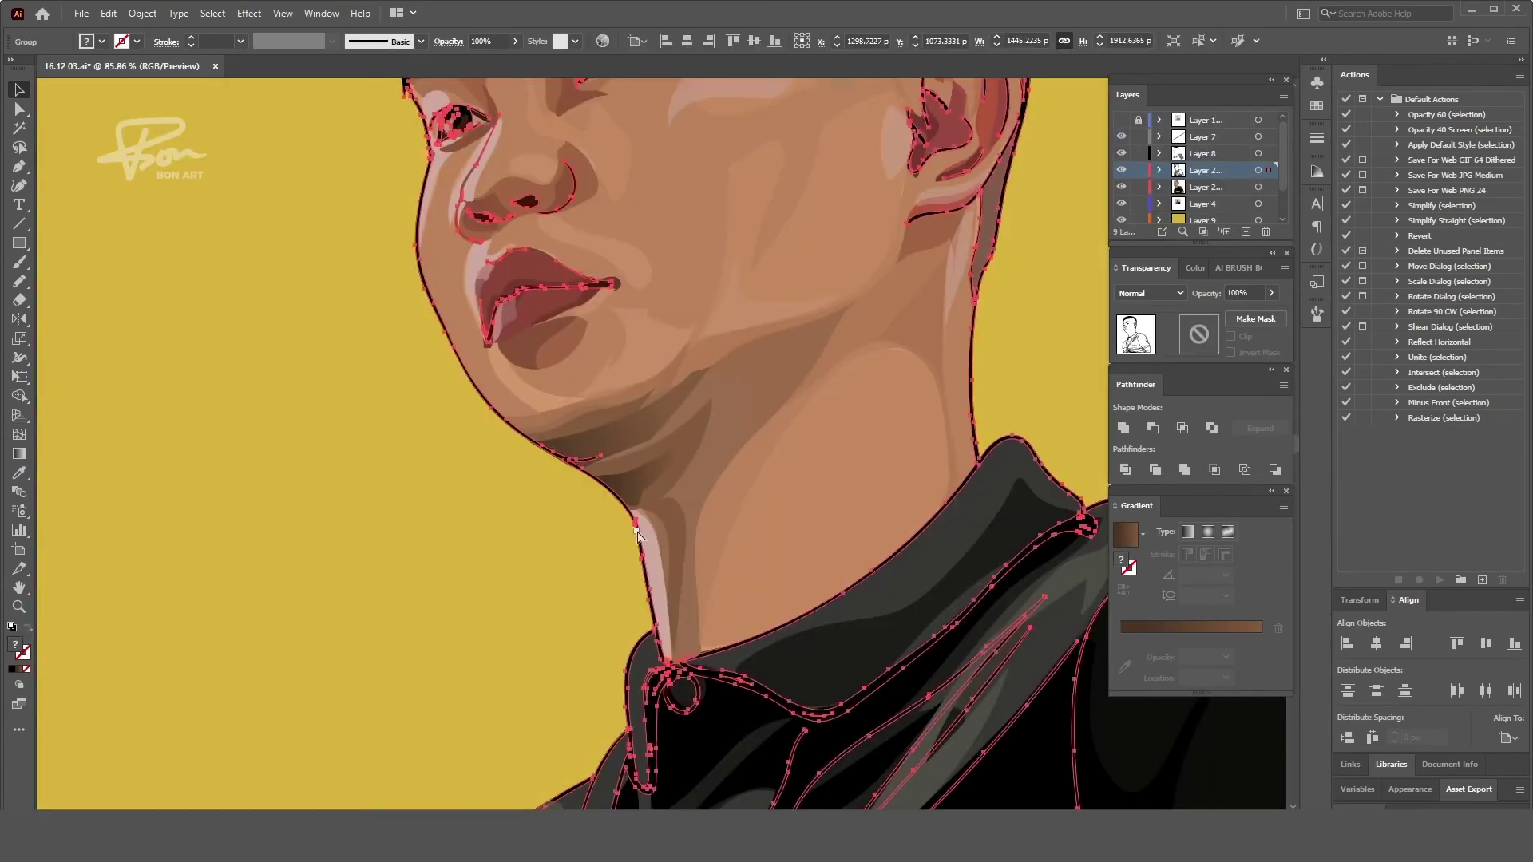
scroll(635, 528, "down", 3)
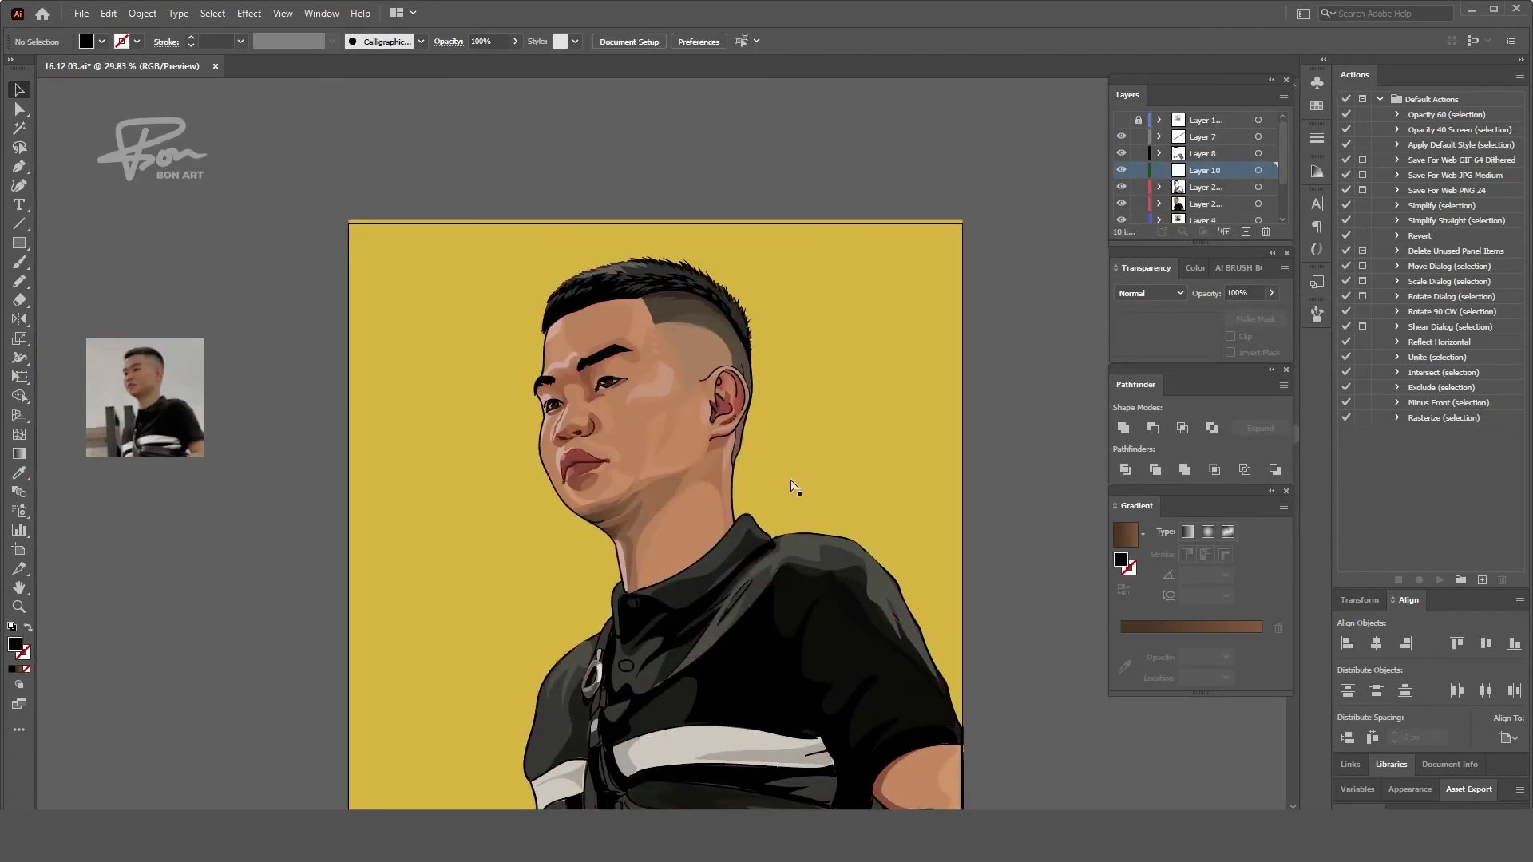
scroll(616, 385, "up", 5)
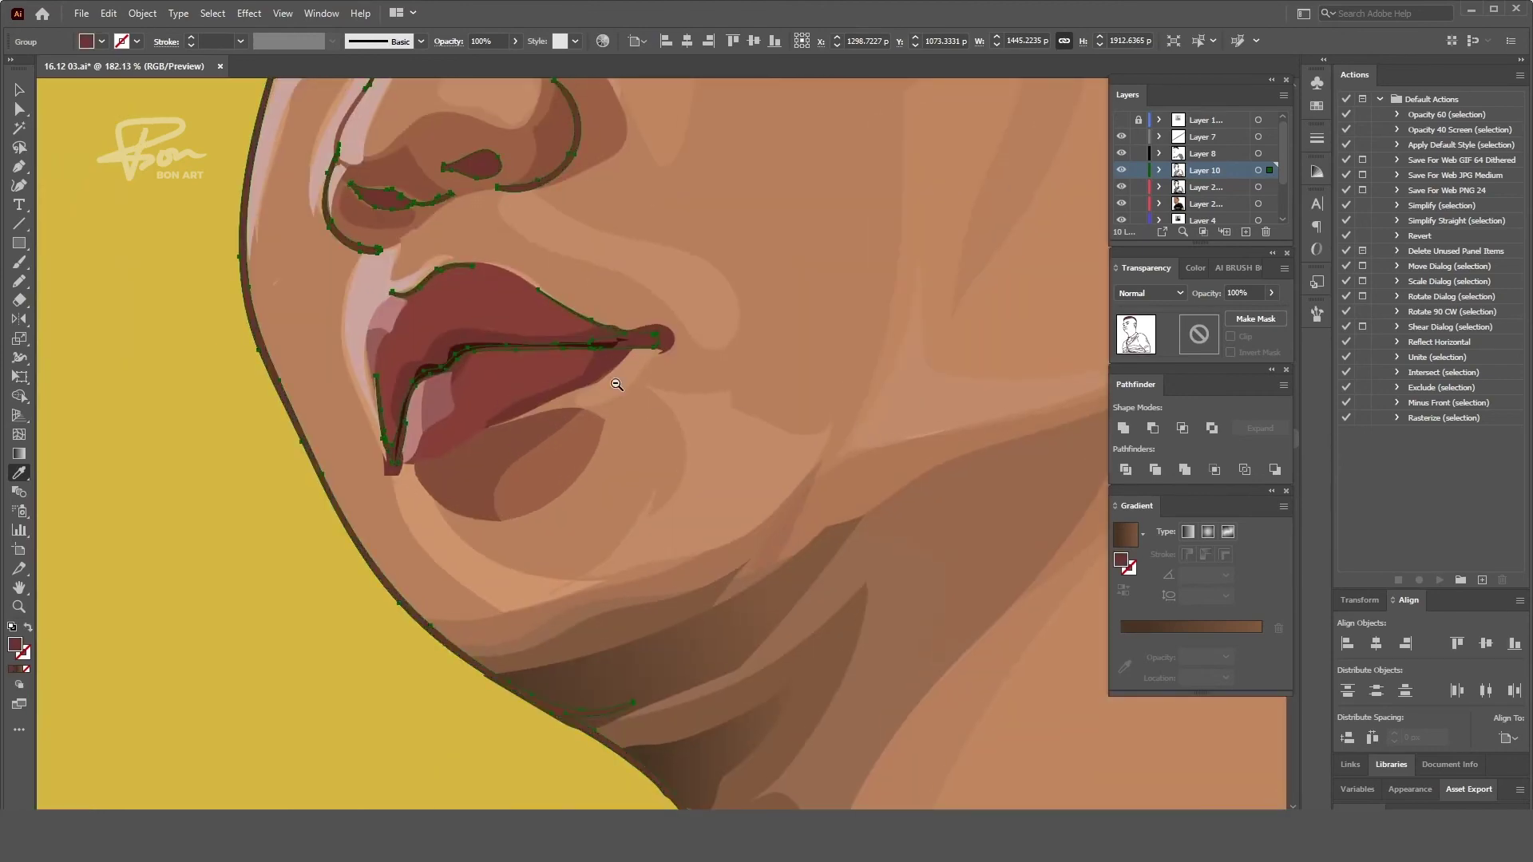
scroll(616, 385, "down", 5)
- Select the line-art group and erase its outline along the hairline and eyebrow tip
key("ctrl+shift+a")
scroll(560, 273, "up", 1)
scroll(560, 273, "up", 1)
key("v")
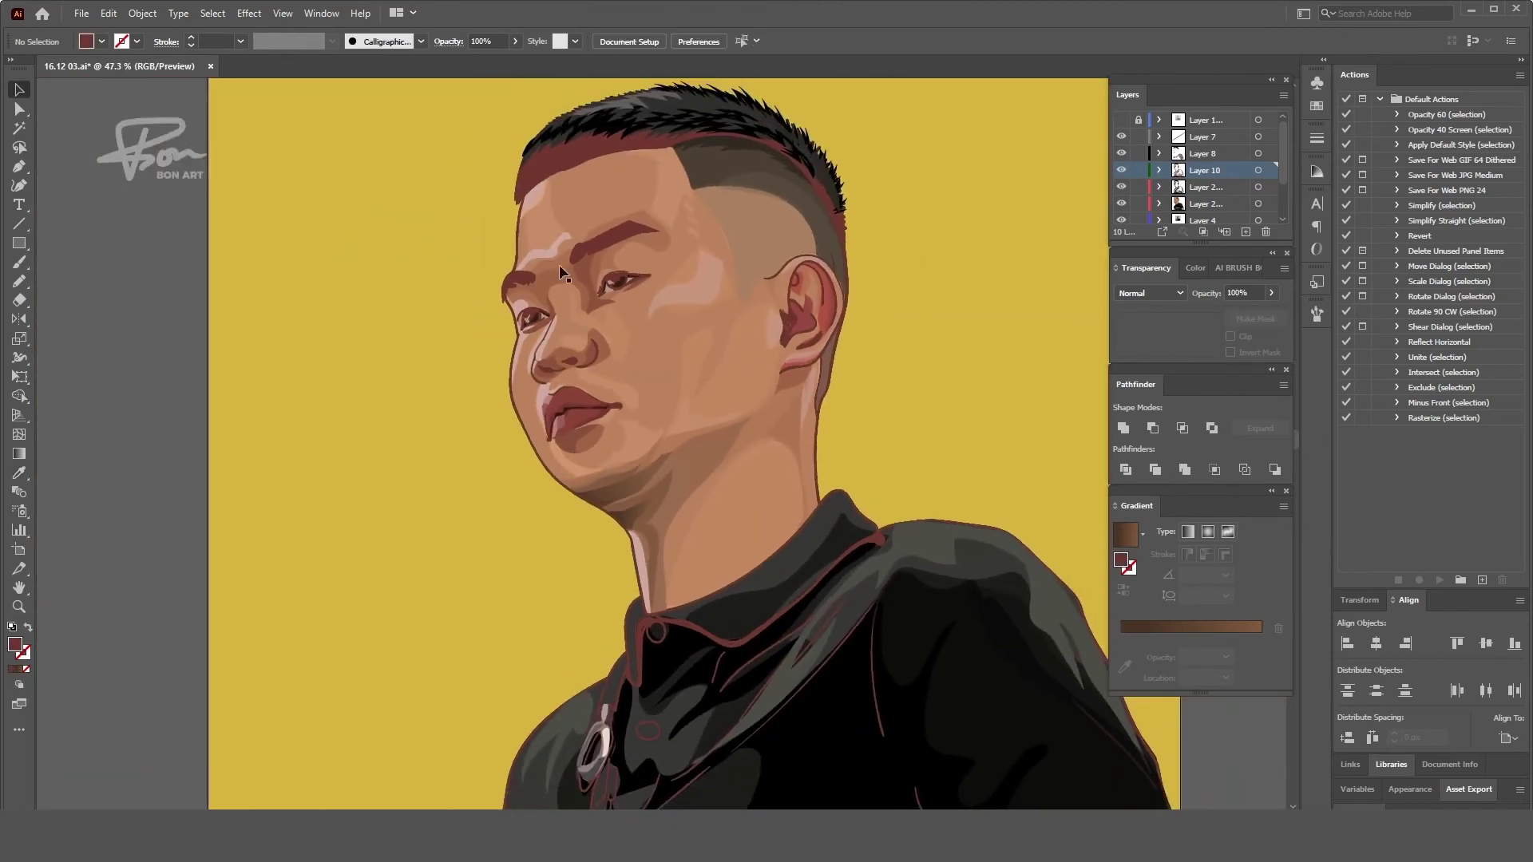
left_click(559, 273)
key("shift+e")
scroll(527, 172, "up", 2)
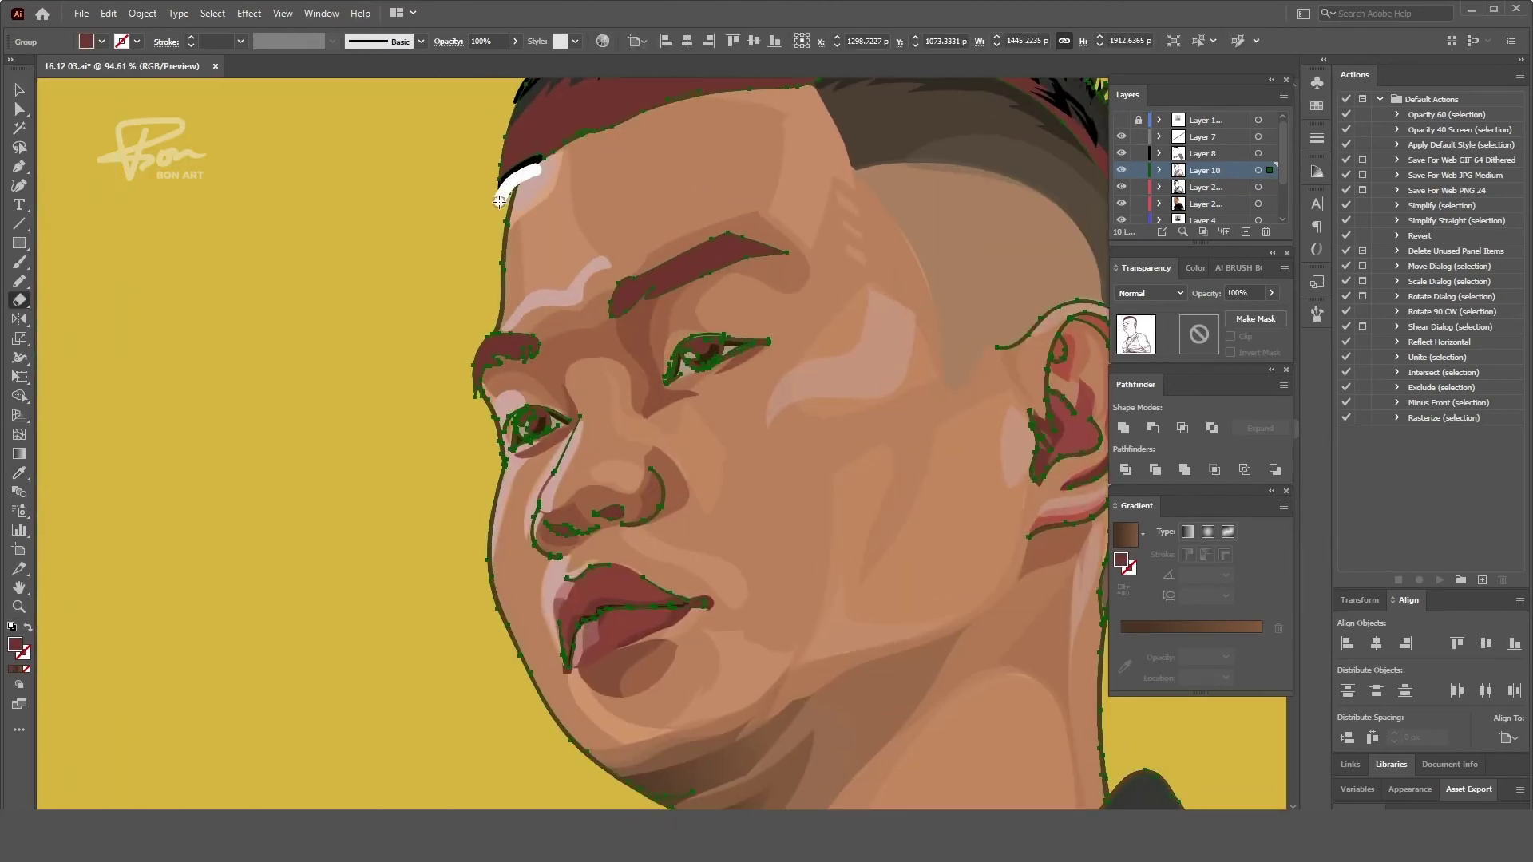
left_click_drag(499, 202, 499, 201)
scroll(498, 201, "right", 1)
left_click_drag(489, 332, 471, 341)
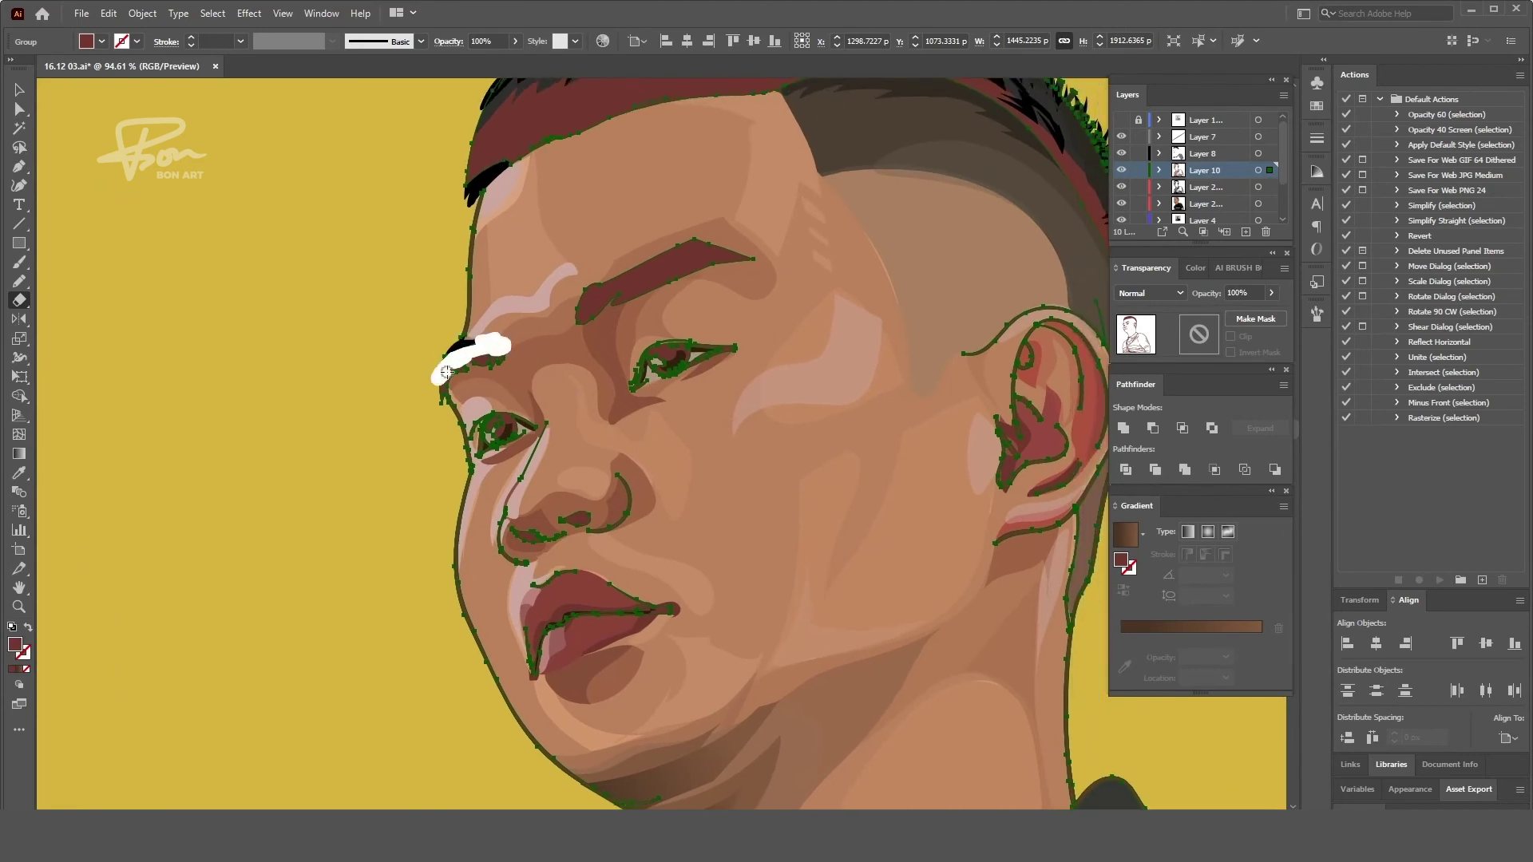
- Erase the outline strokes on the eyebrow tip, eyebrow, left eye, nostril and lips
left_click_drag(436, 404, 436, 409)
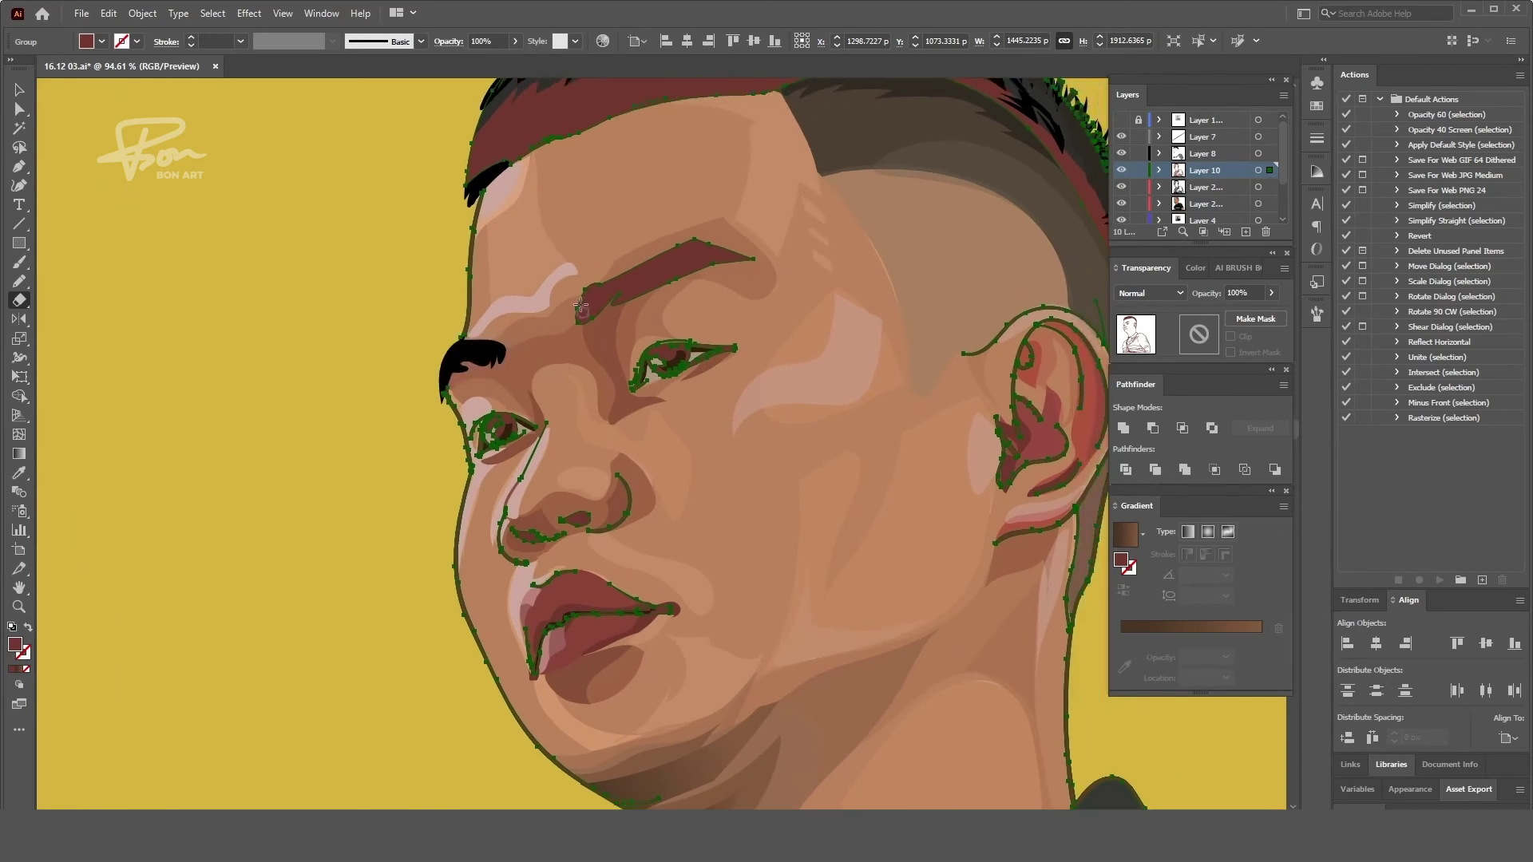
left_click_drag(581, 306, 750, 257)
left_click_drag(623, 365, 738, 345)
left_click_drag(475, 438, 533, 413)
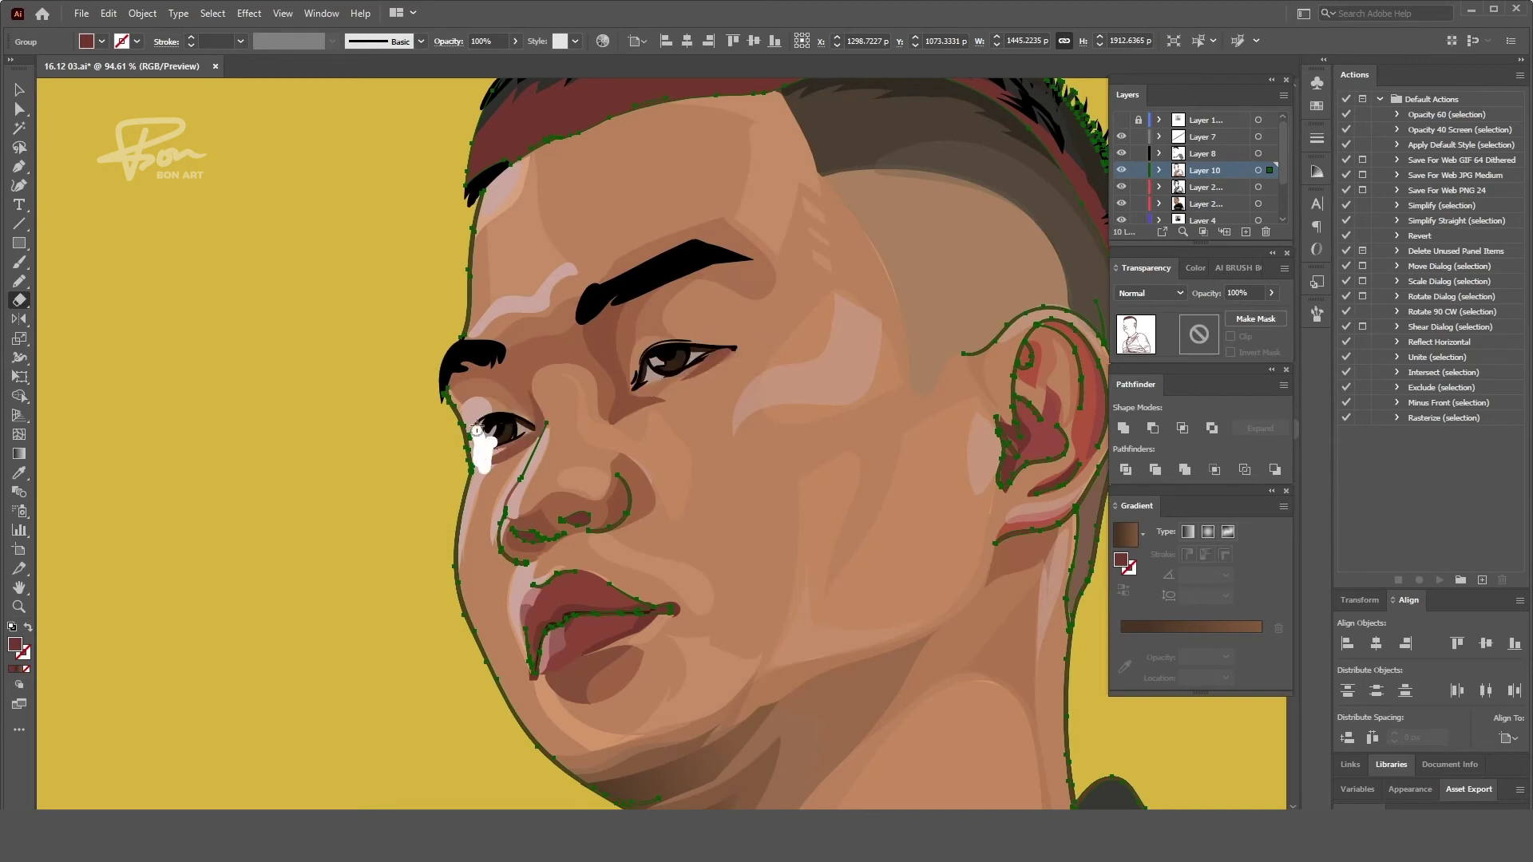
left_click_drag(574, 526, 574, 526)
mouse_move(587, 523)
left_mouse_down()
mouse_move(515, 535)
mouse_move(549, 532)
left_mouse_up()
scroll(549, 533, "down", 3)
mouse_move(527, 481)
left_mouse_down()
mouse_move(539, 450)
mouse_move(504, 497)
left_mouse_up()
scroll(685, 542, "down", 2)
scroll(685, 543, "down", 3)
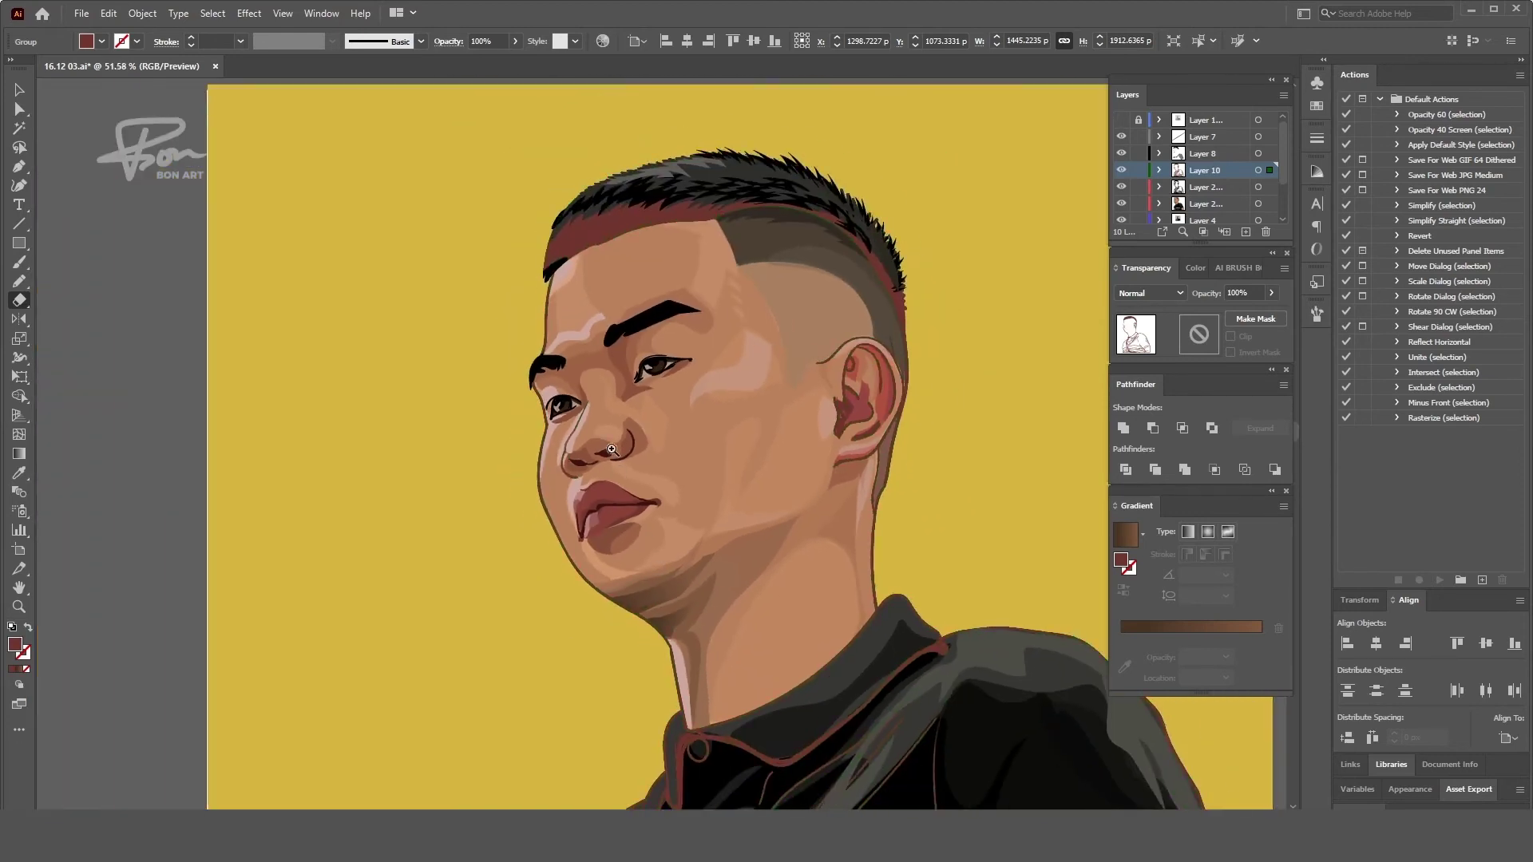
left_click_drag(696, 713, 610, 652)
key("v")
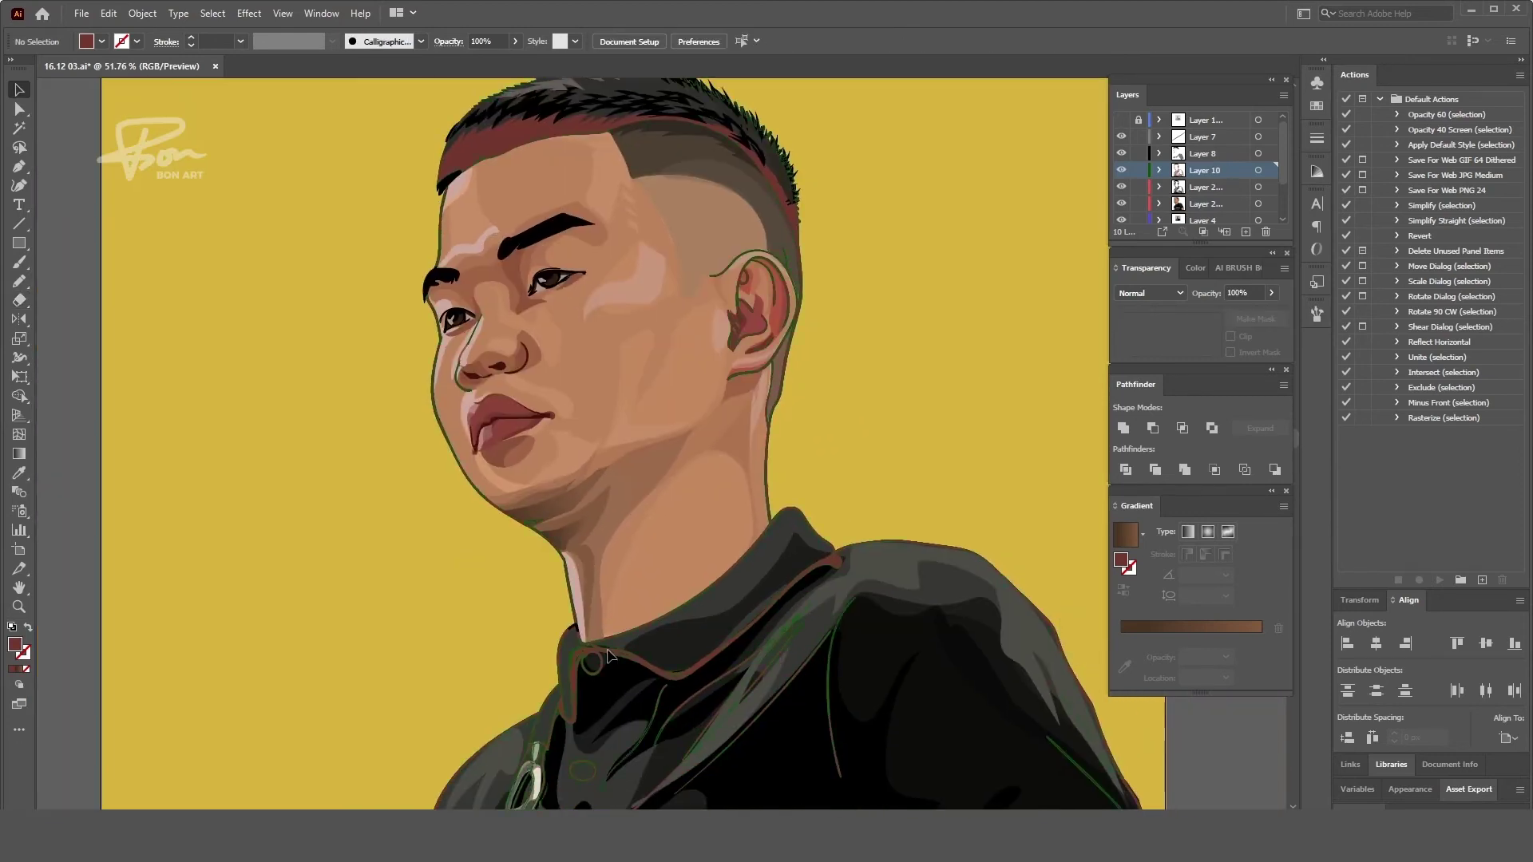
double_click(609, 651)
scroll(615, 651, "down", 5)
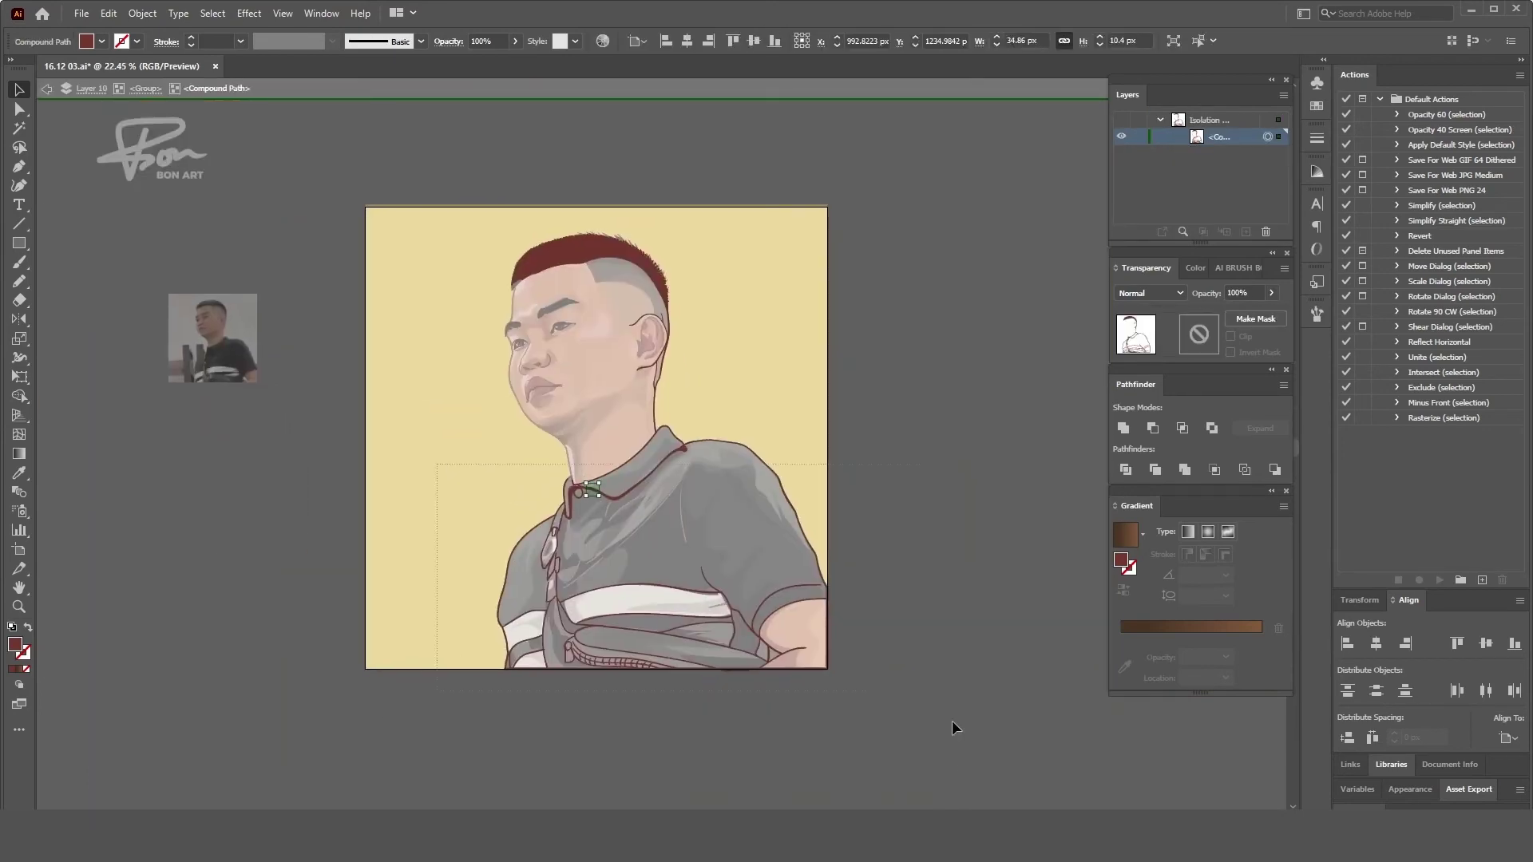
scroll(740, 451, "up", 8)
scroll(740, 451, "down", 3)
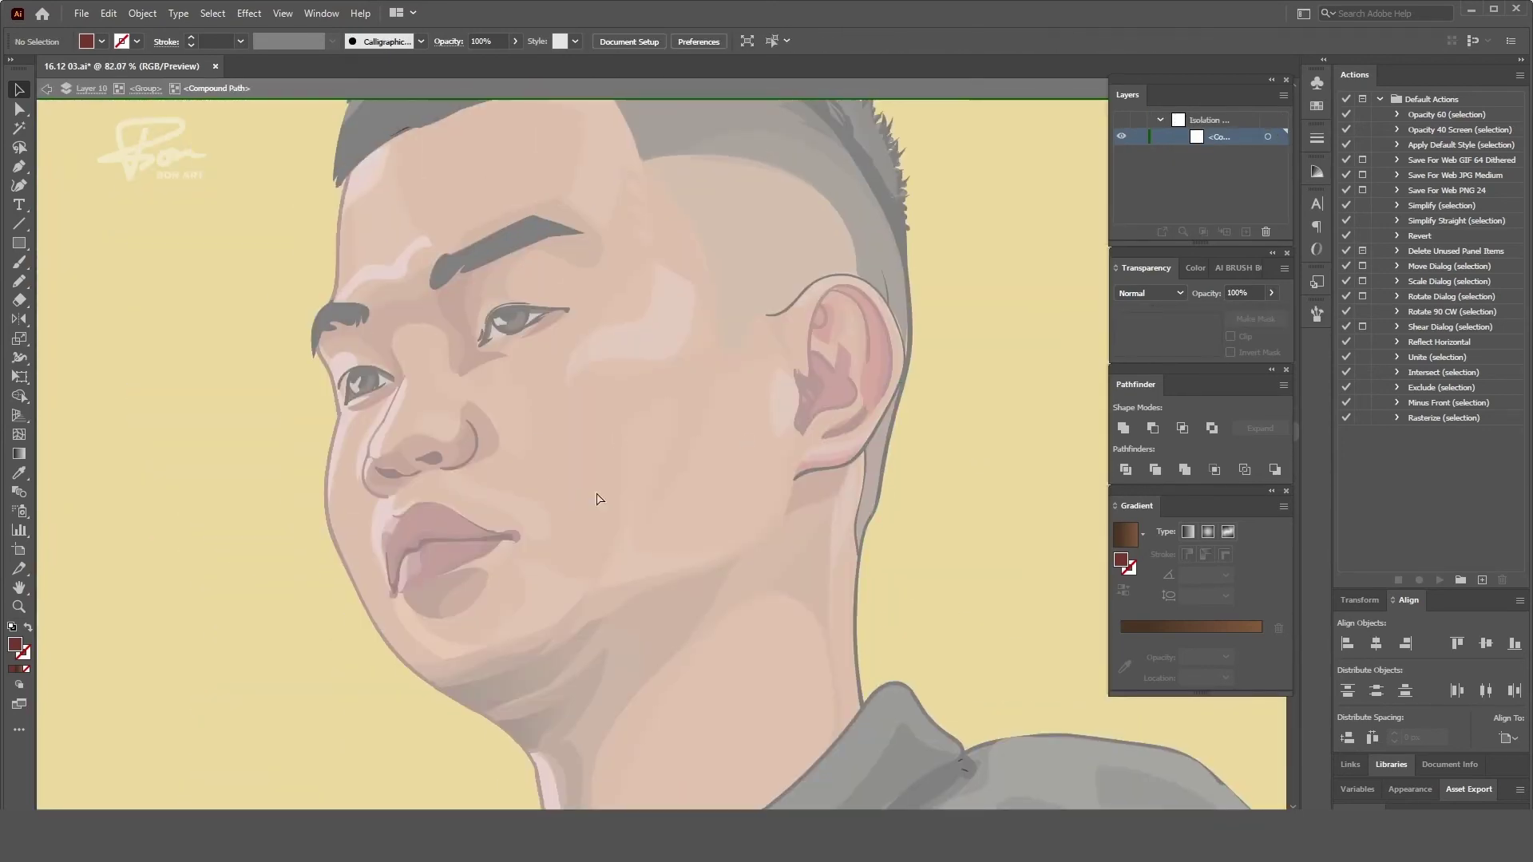
scroll(676, 339, "up", 4)
double_click(736, 406)
scroll(735, 406, "down", 5)
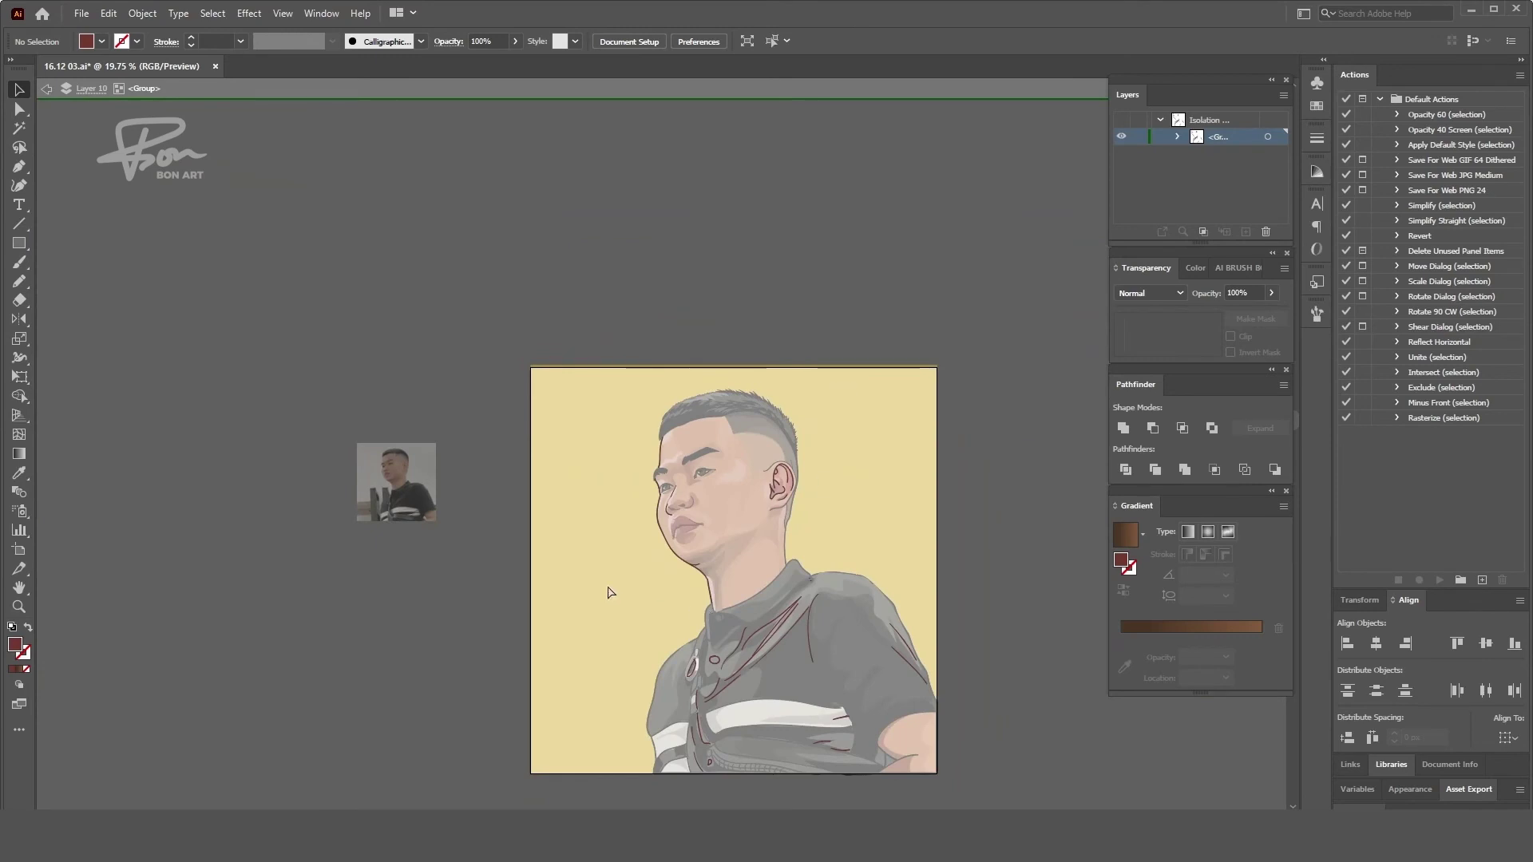
double_click(985, 563)
scroll(735, 479, "up", 3)
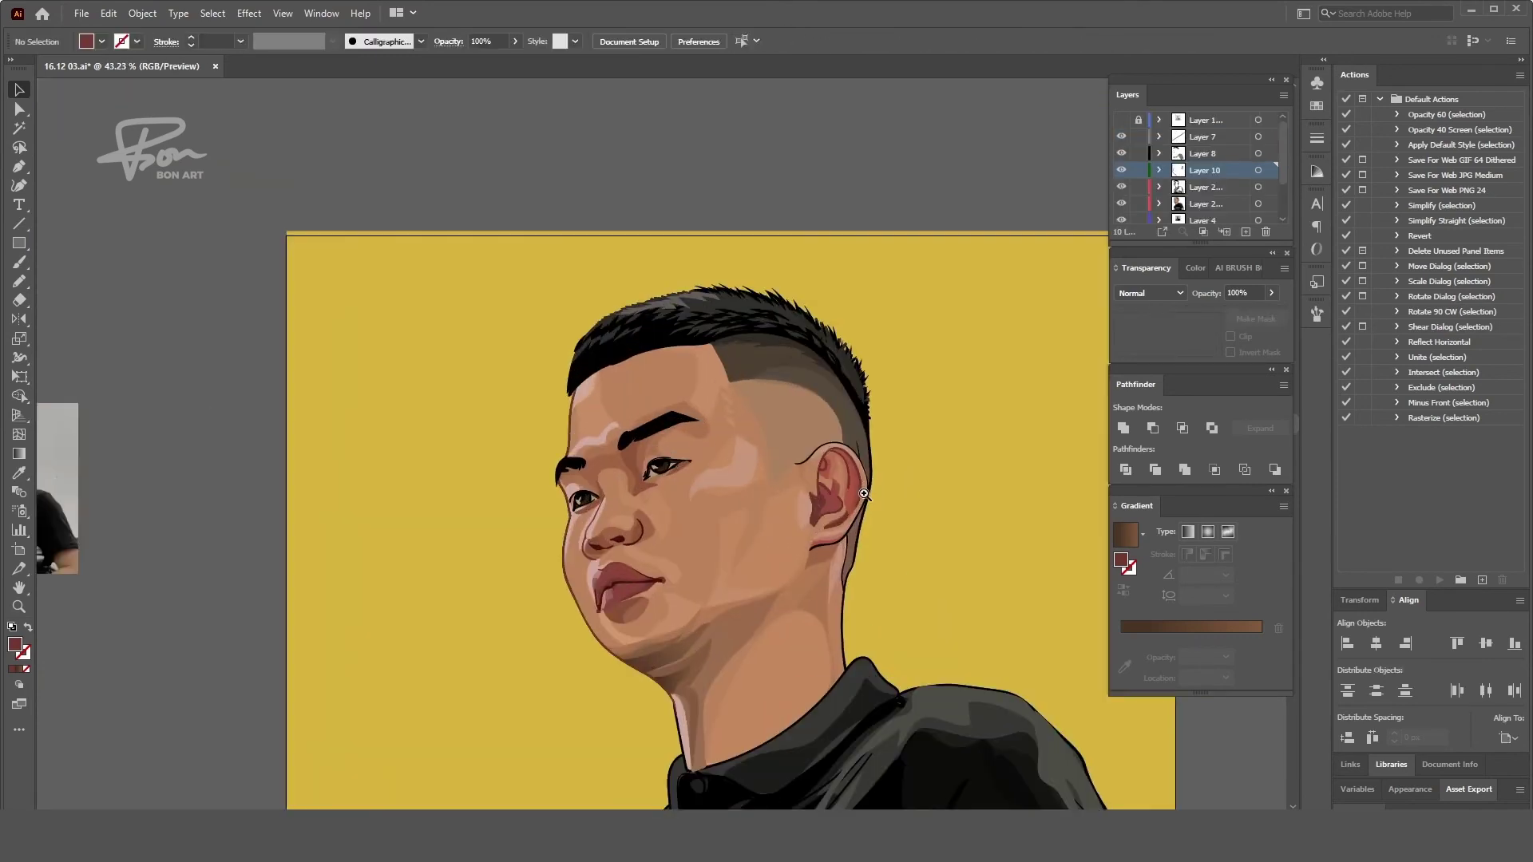
scroll(864, 494, "down", 2)
scroll(864, 487, "down", 1)
scroll(866, 461, "up", 3)
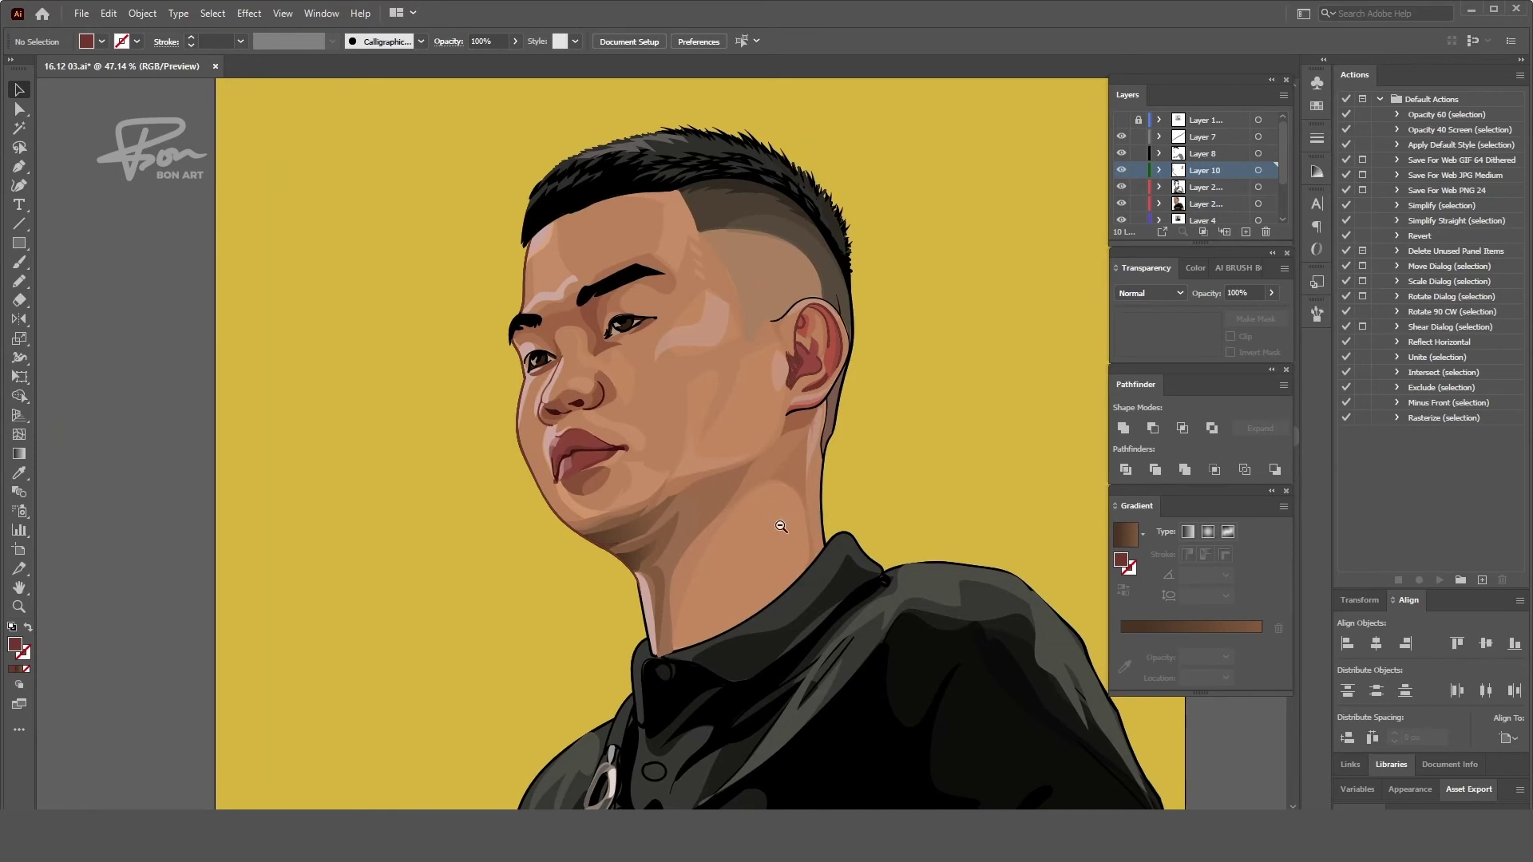
scroll(551, 455, "up", 3)
scroll(550, 455, "up", 3)
key("a")
- Undo a brush change on the lip strokes and repaint the upper lip edge
left_click(643, 459)
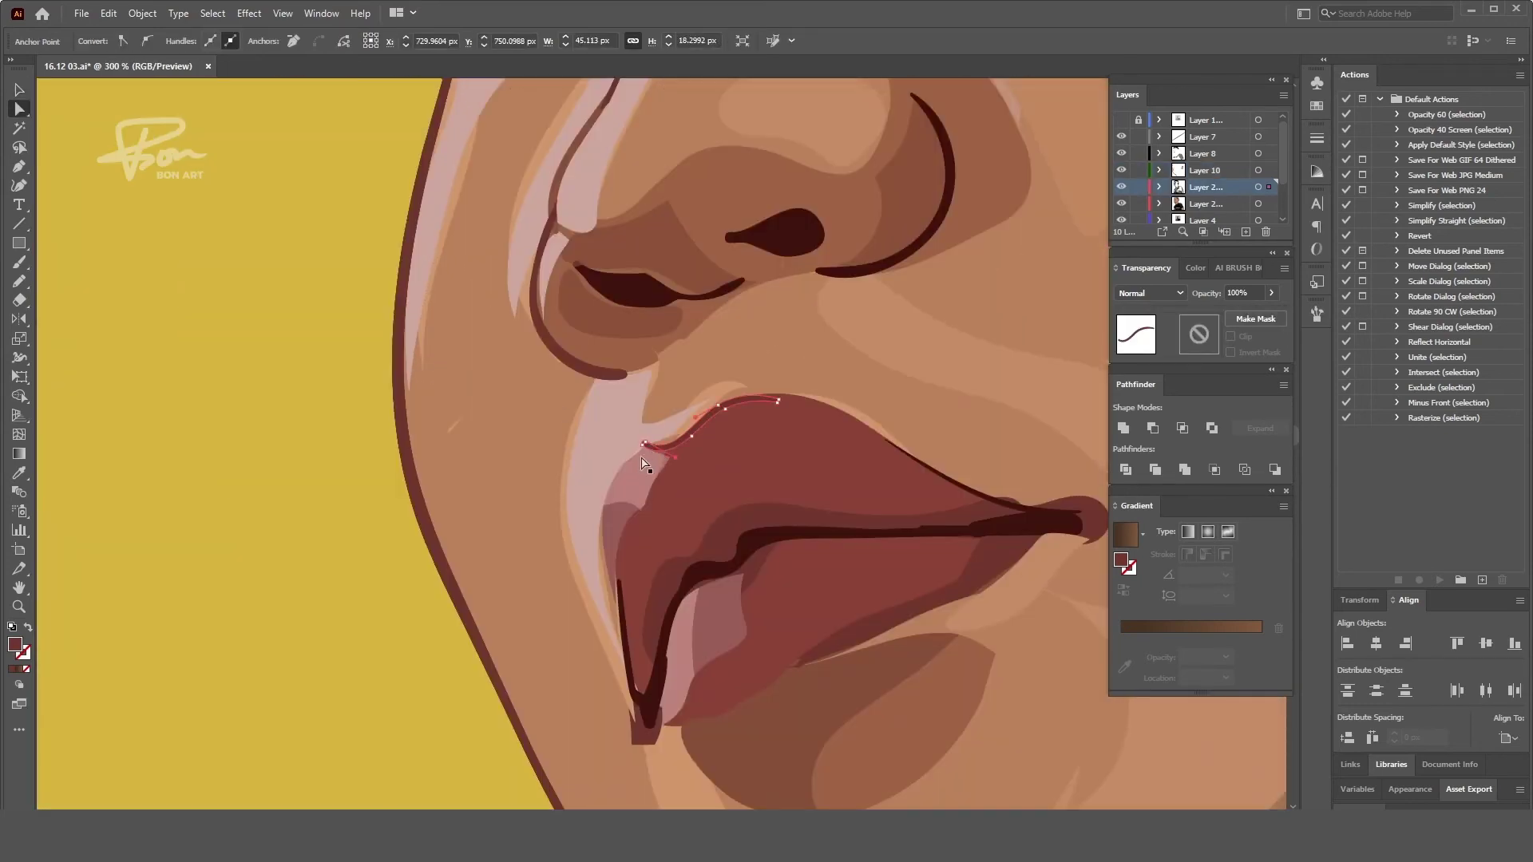
key("bracketright")
left_click(746, 442)
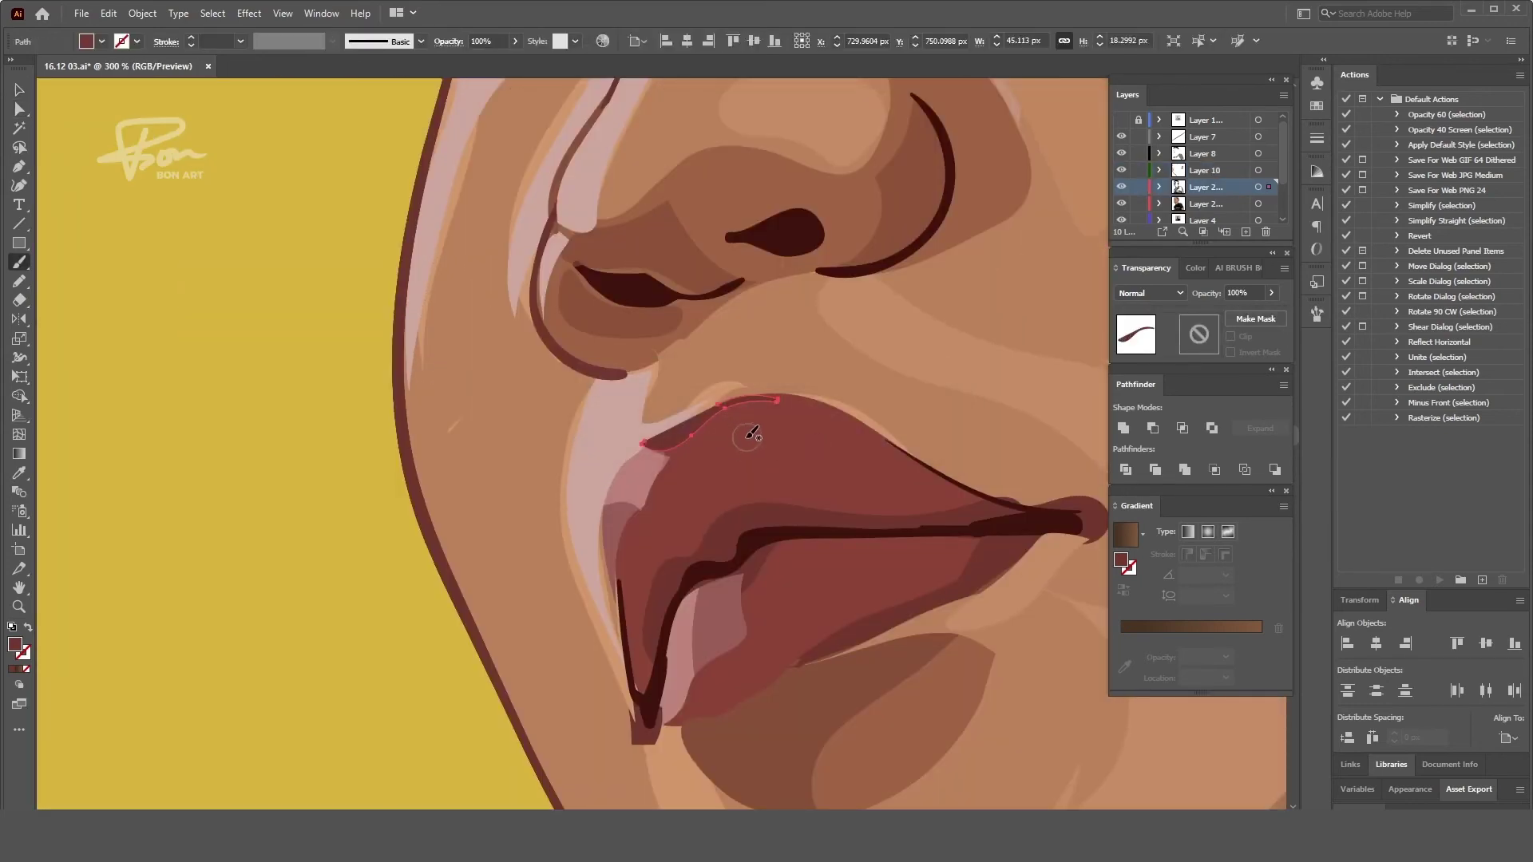
key("ctrl+z")
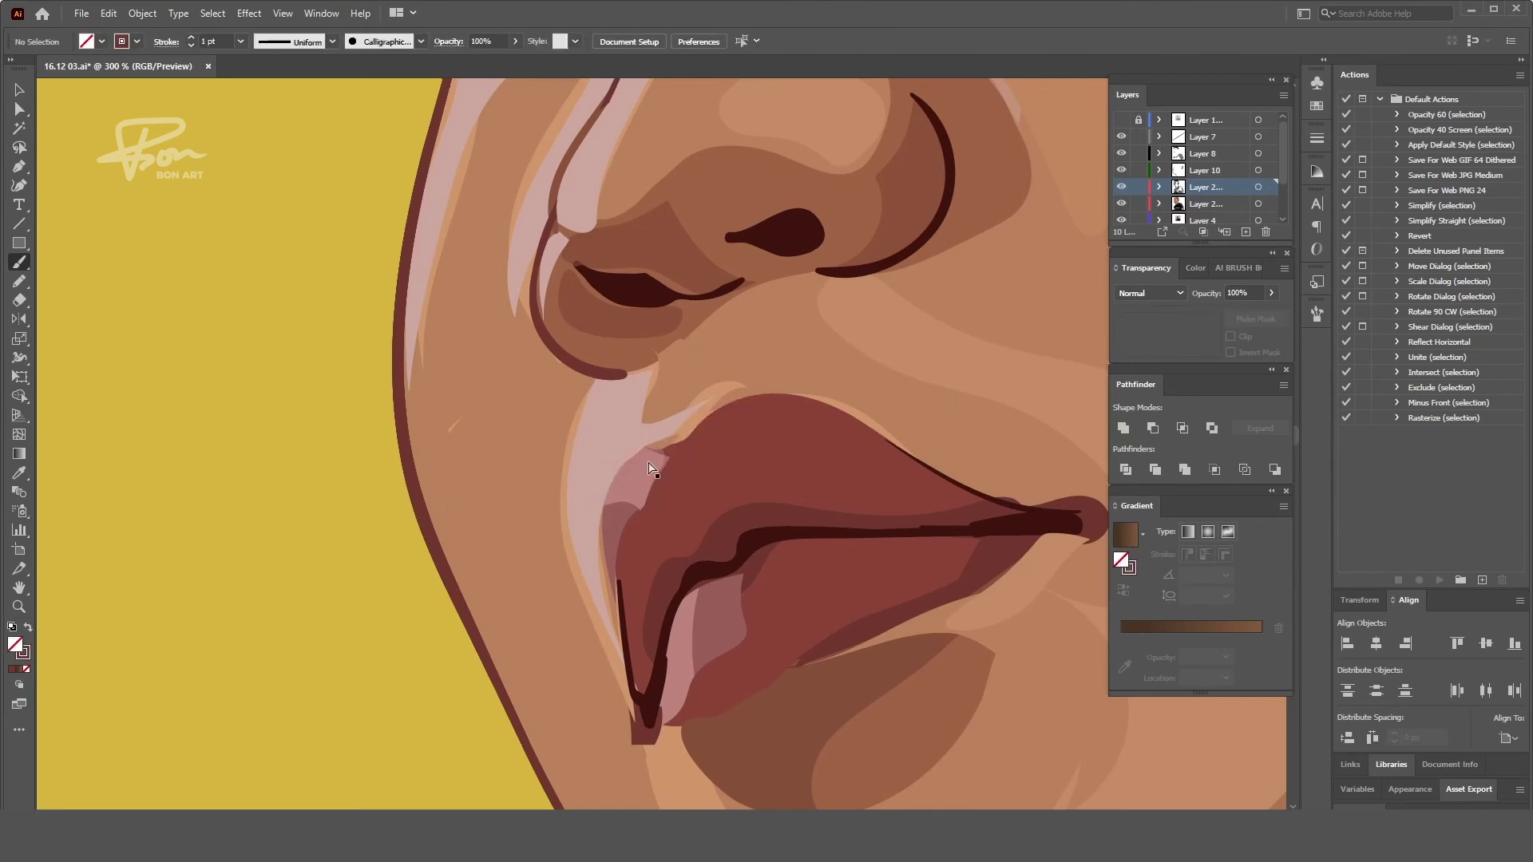
left_click_drag(777, 399, 645, 445)
key("ctrl+shift+a")
- Check the lip highlight path with Direct Selection, then view the whole artboard
key("a")
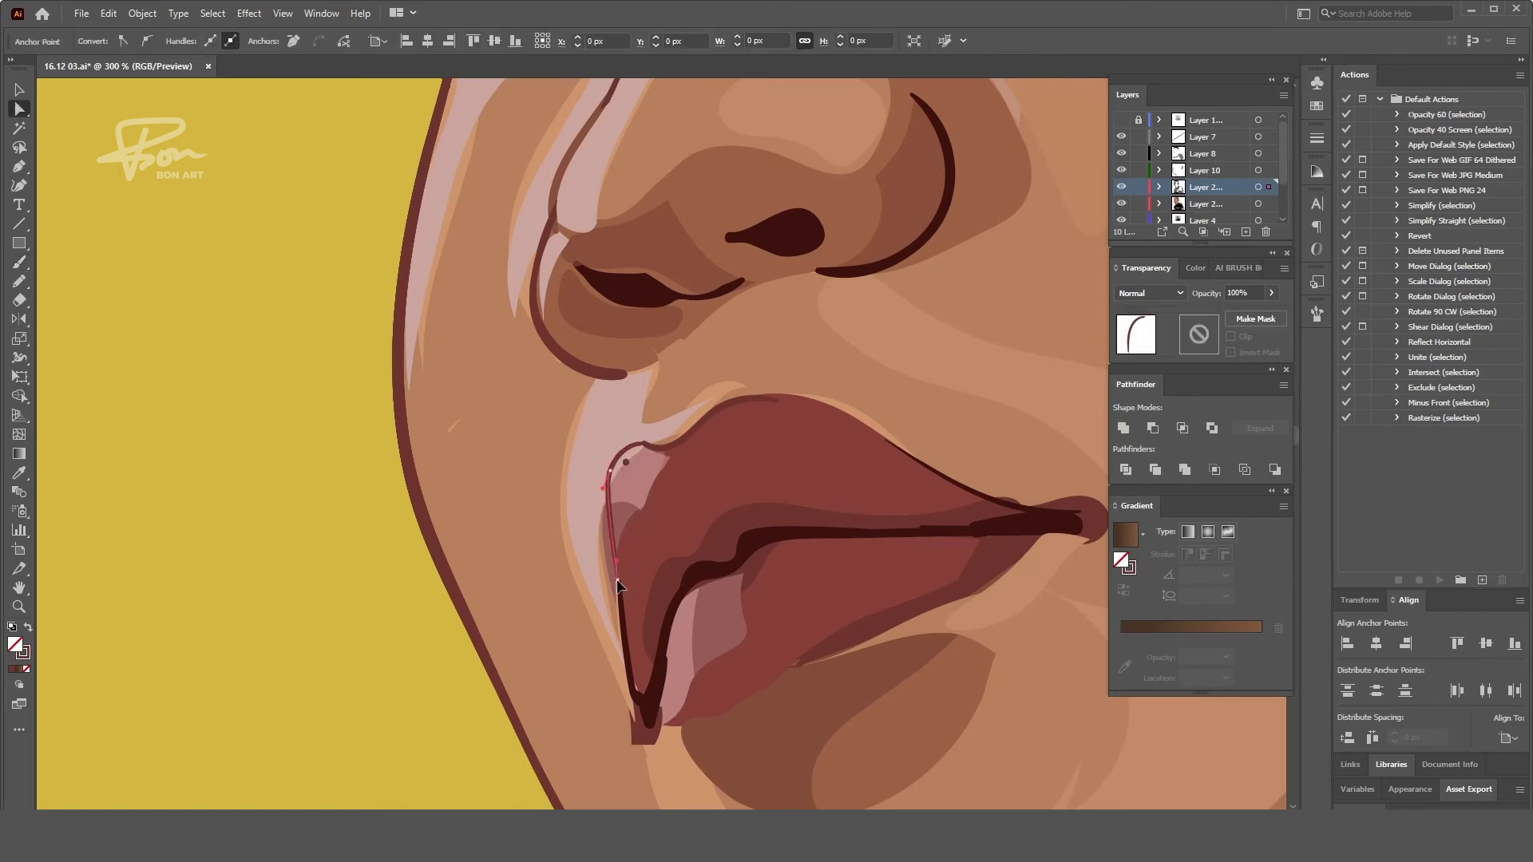
left_click(605, 556)
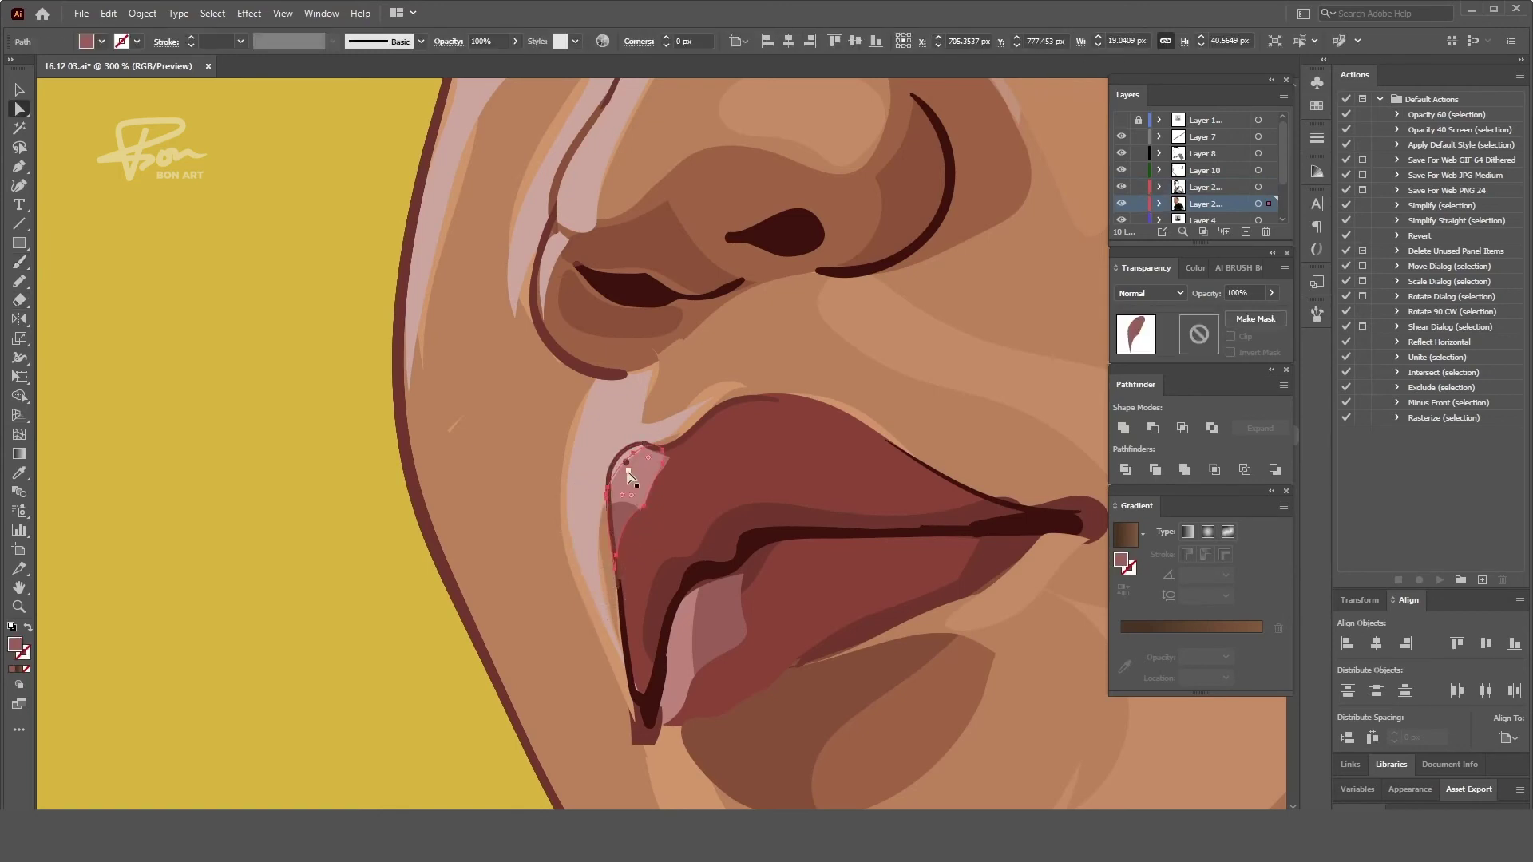
key("ctrl+shift+a")
key("ctrl+0")
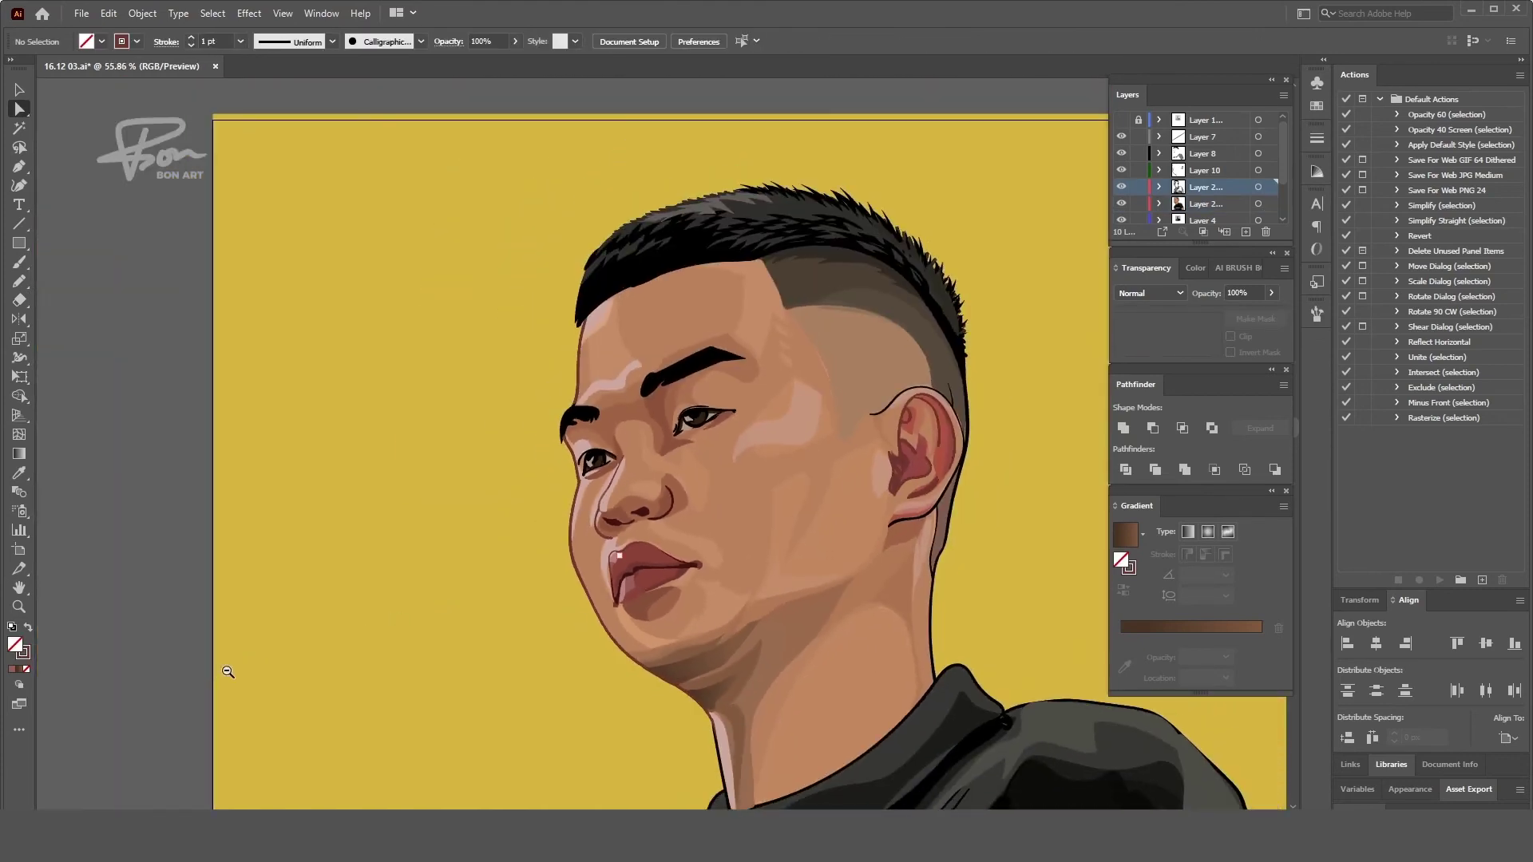
mouse_move(233, 619)
left_mouse_down()
mouse_move(703, 585)
mouse_move(753, 479)
mouse_move(708, 547)
mouse_move(363, 567)
left_mouse_up()
- Zoom in on the polo collar and adjust anchors on the collar highlight streak
left_click(616, 560, "alt")
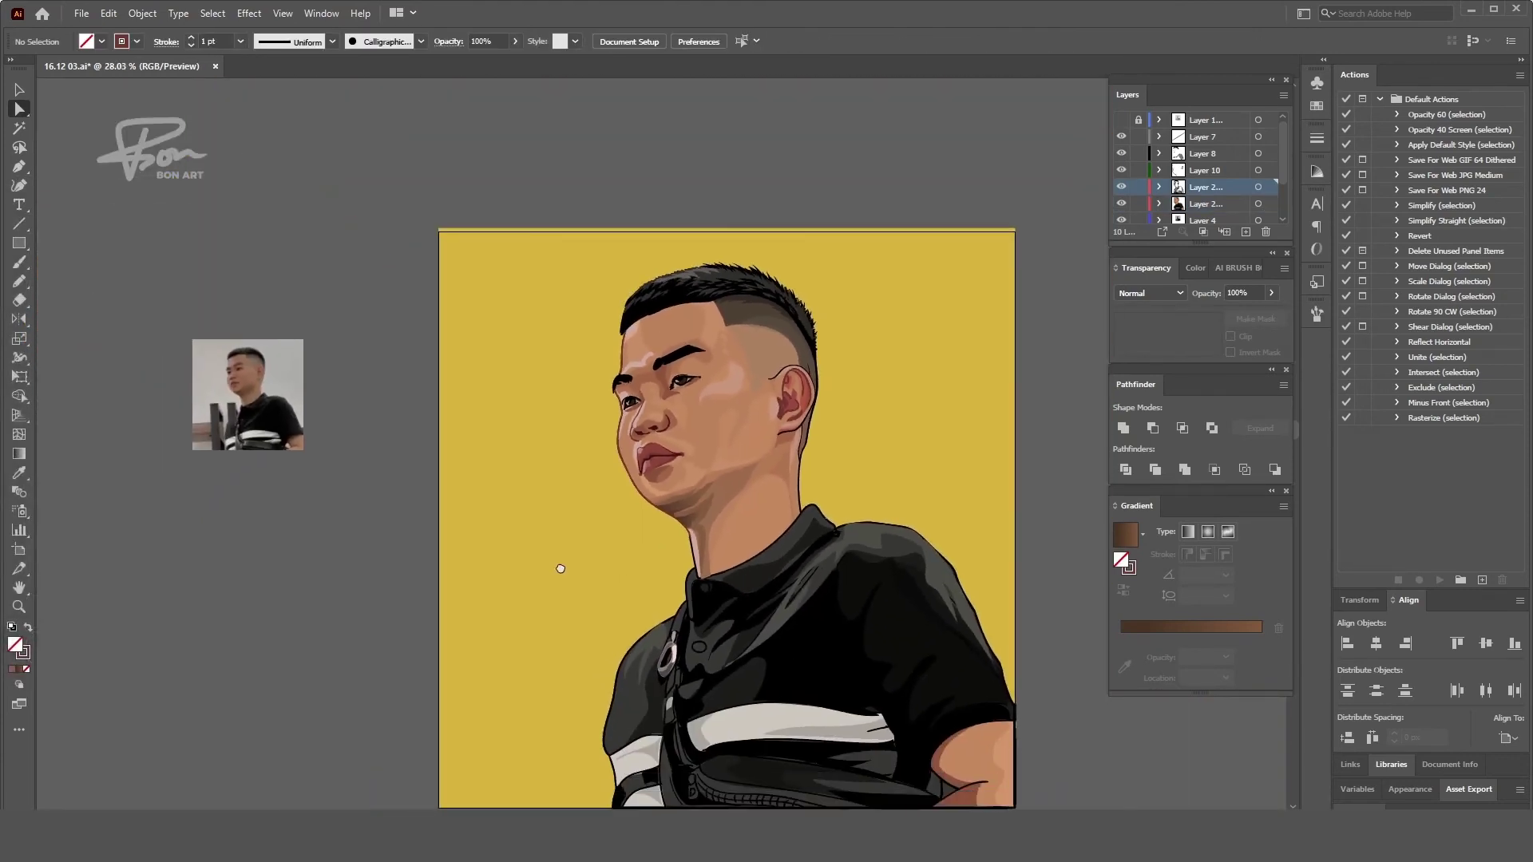
left_click_drag(592, 513, 719, 495)
left_click(781, 473)
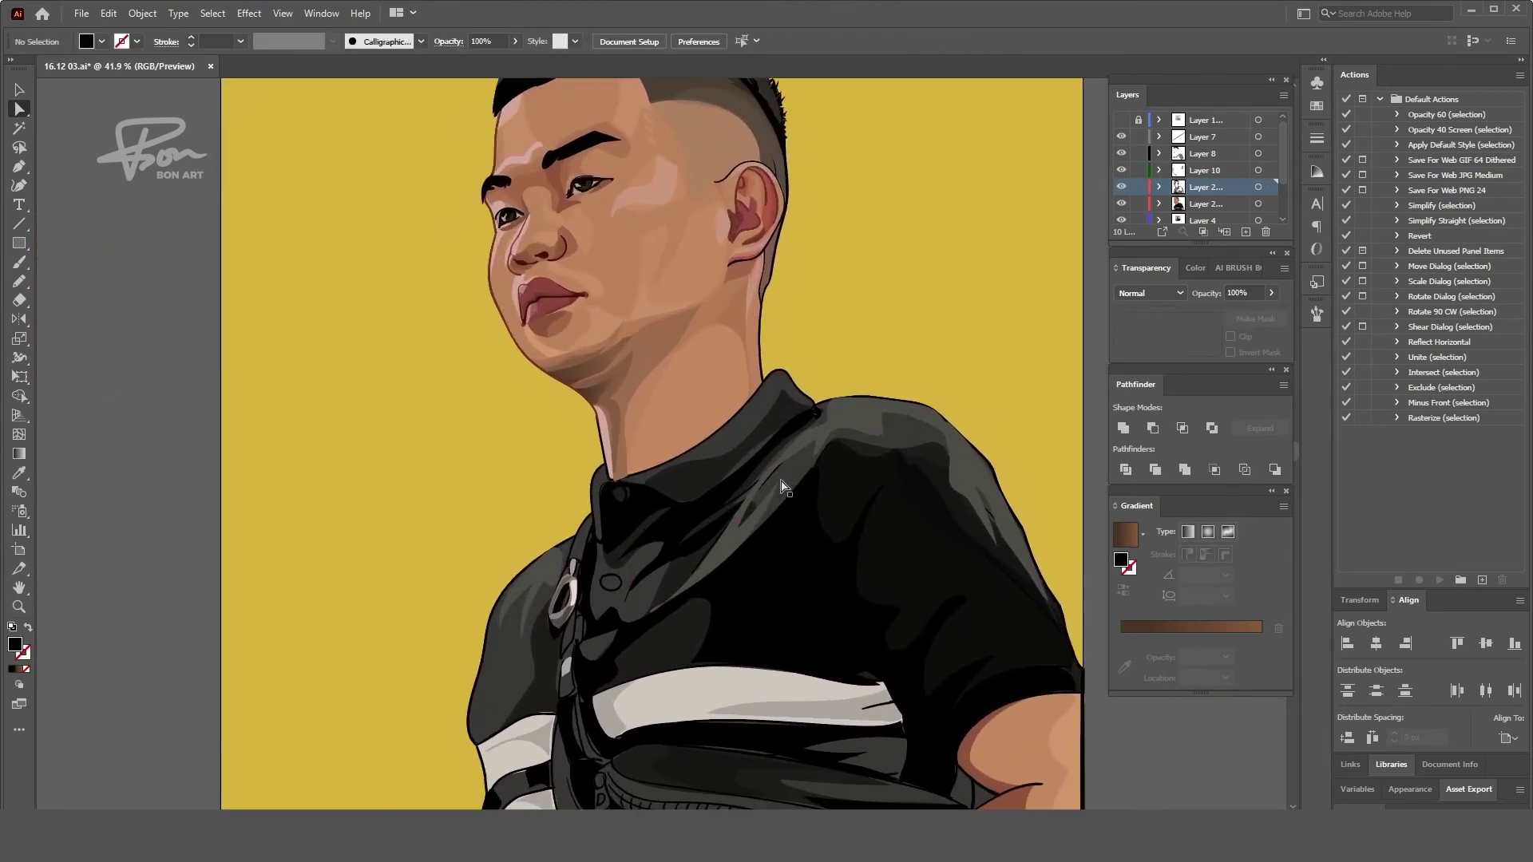
scroll(782, 479, "up", 5)
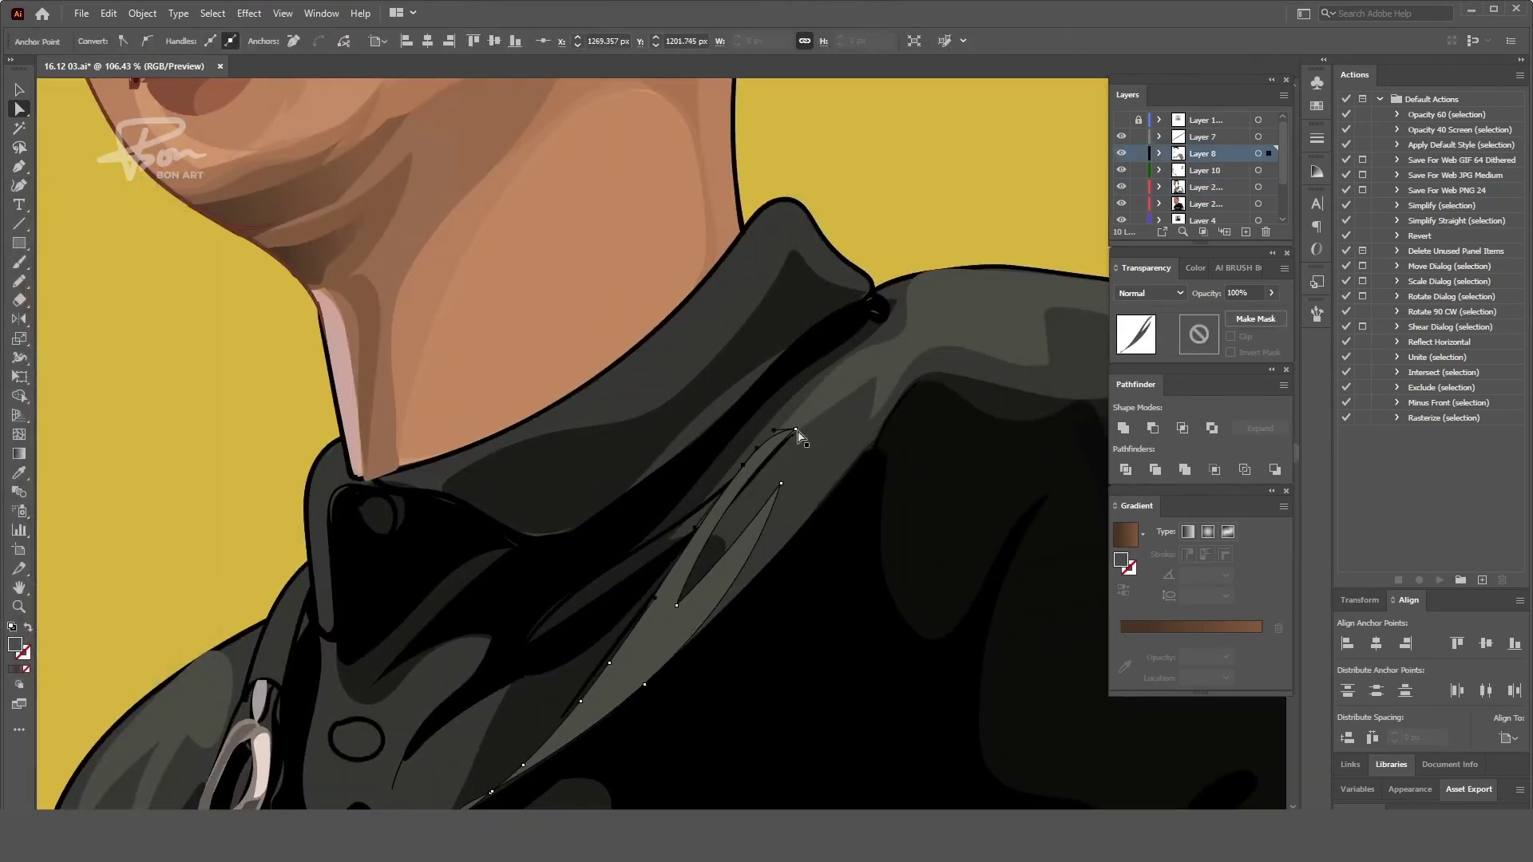
scroll(779, 455, "down", 5)
scroll(780, 504, "up", 5)
left_click(778, 500)
scroll(781, 504, "down", 2)
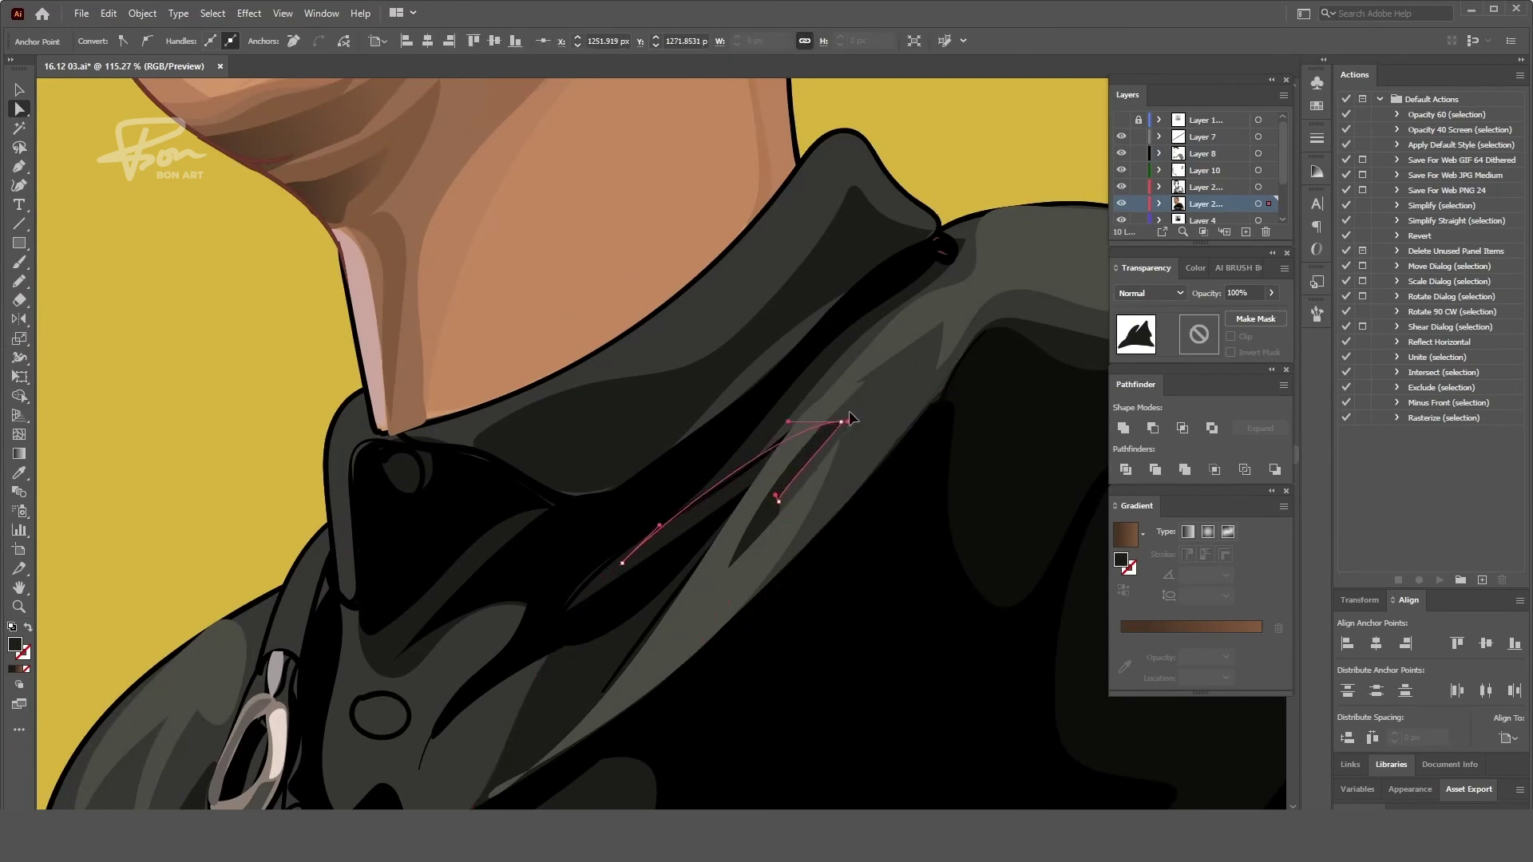
key("ctrl+shift+a")
scroll(657, 548, "down", 3)
scroll(621, 618, "up", 3)
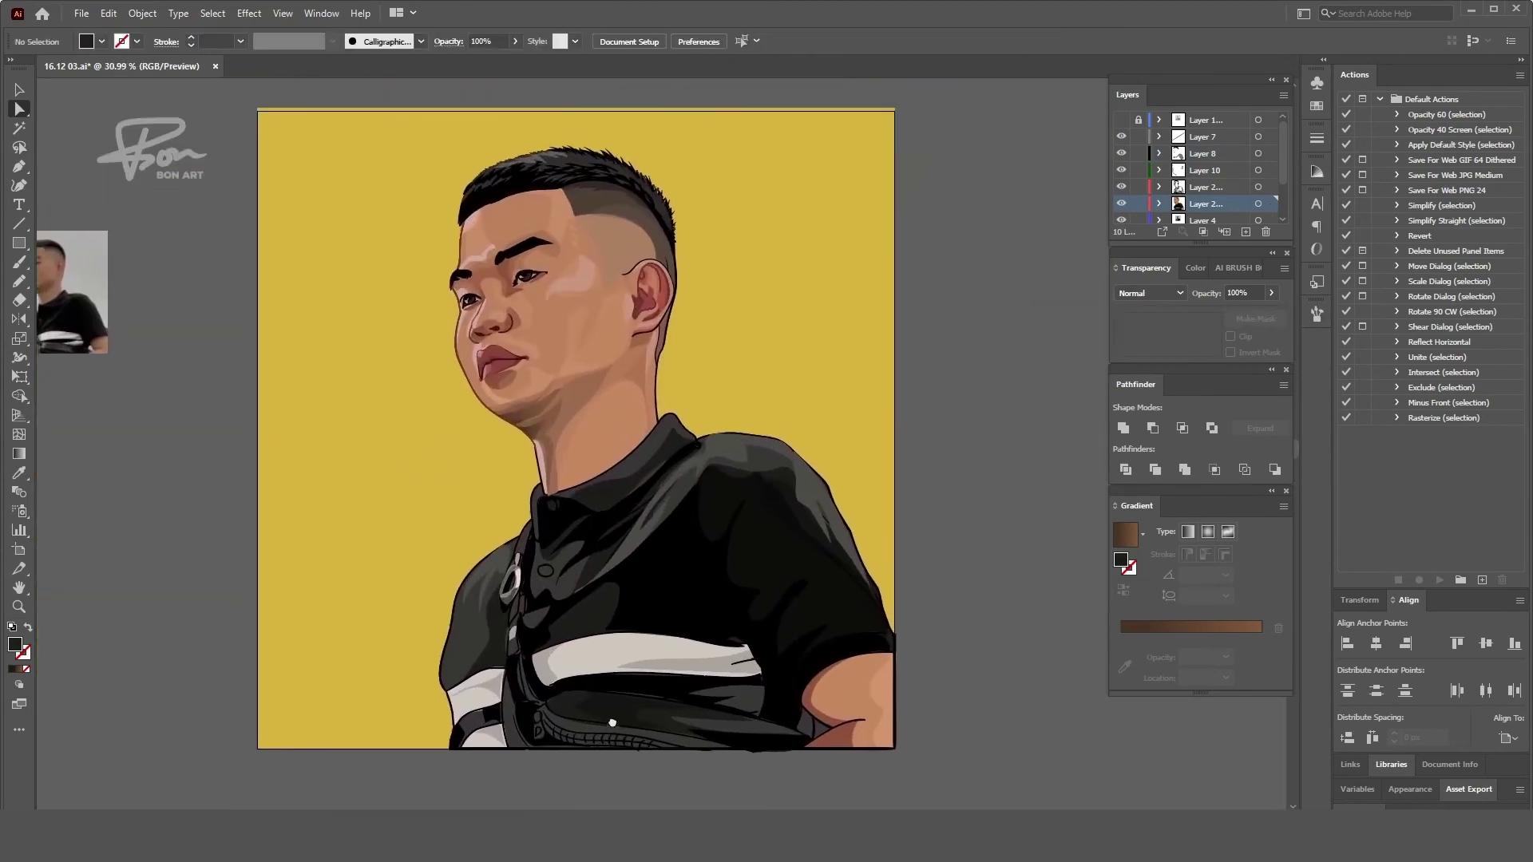
scroll(638, 591, "up", 1)
scroll(677, 541, "up", 8)
- Draw a crescent shadow around the nostril and fill it with a sampled reddish-brown
left_click(670, 409)
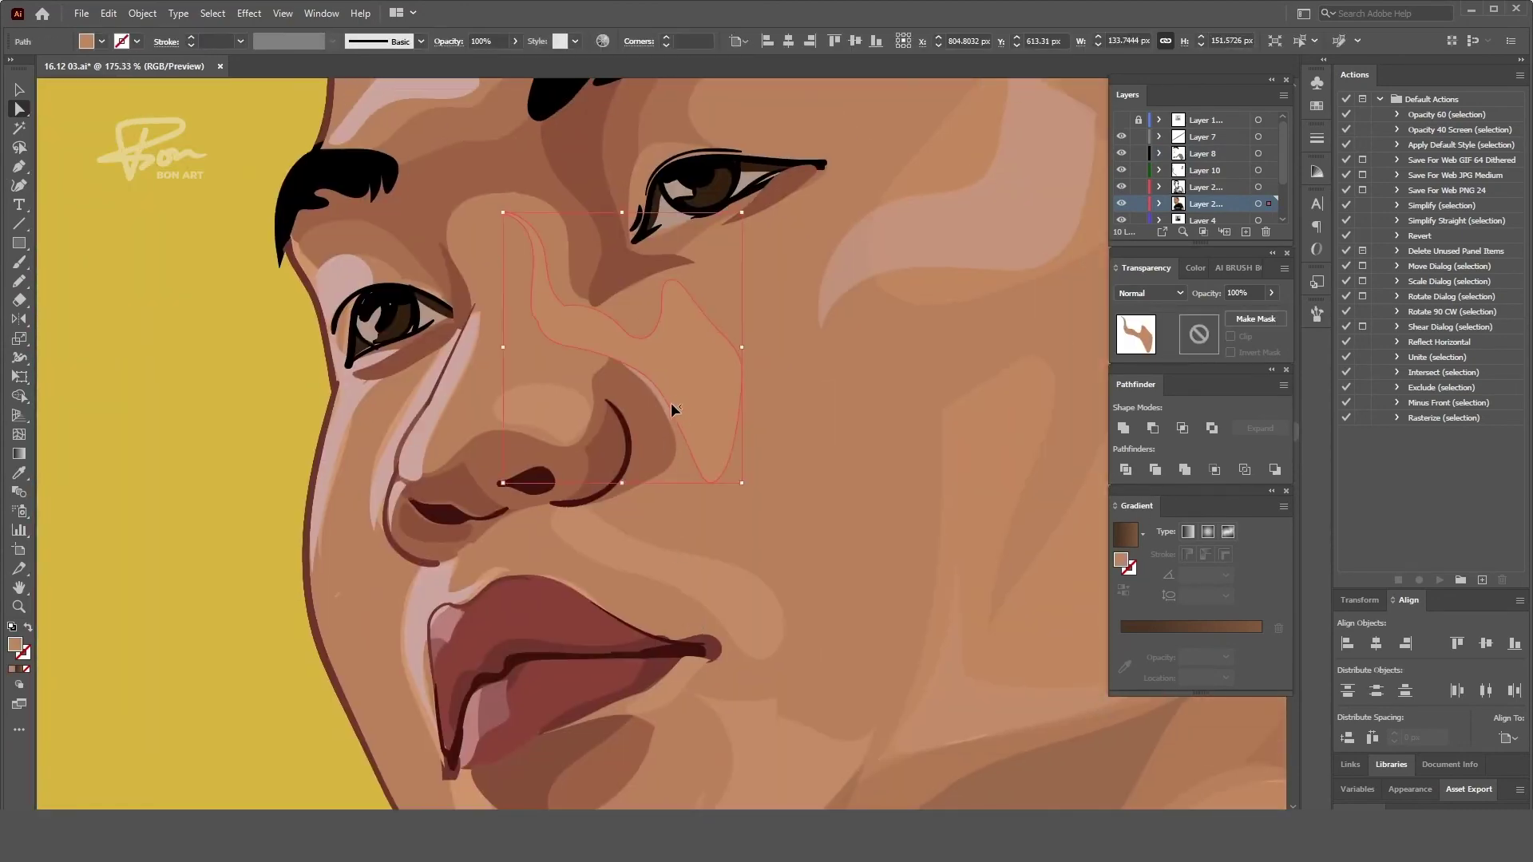
scroll(682, 435, "down", 2)
left_click(687, 415)
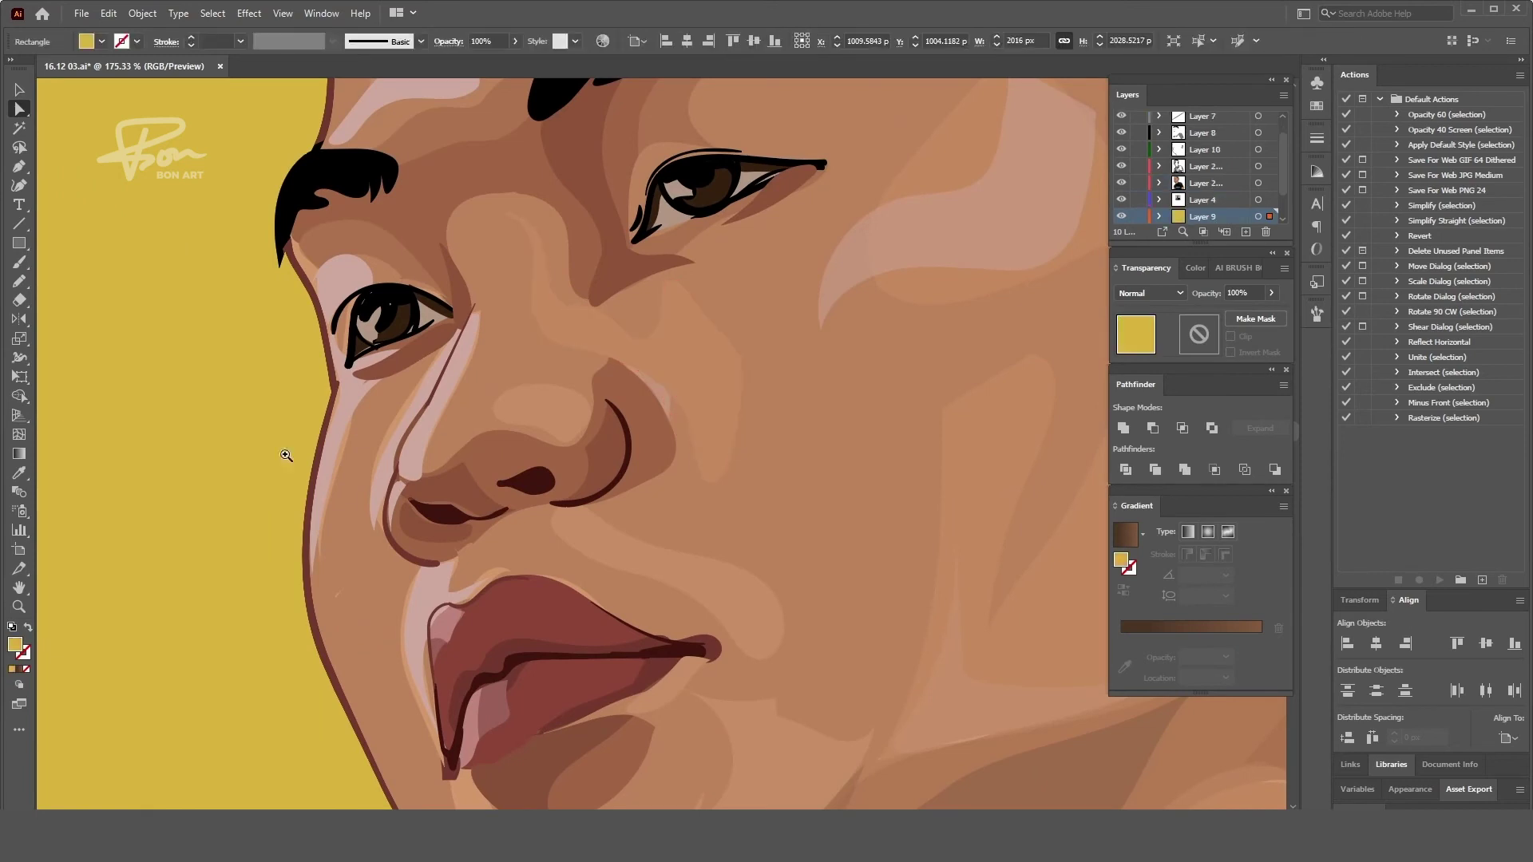
scroll(737, 489, "up", 3)
key("n")
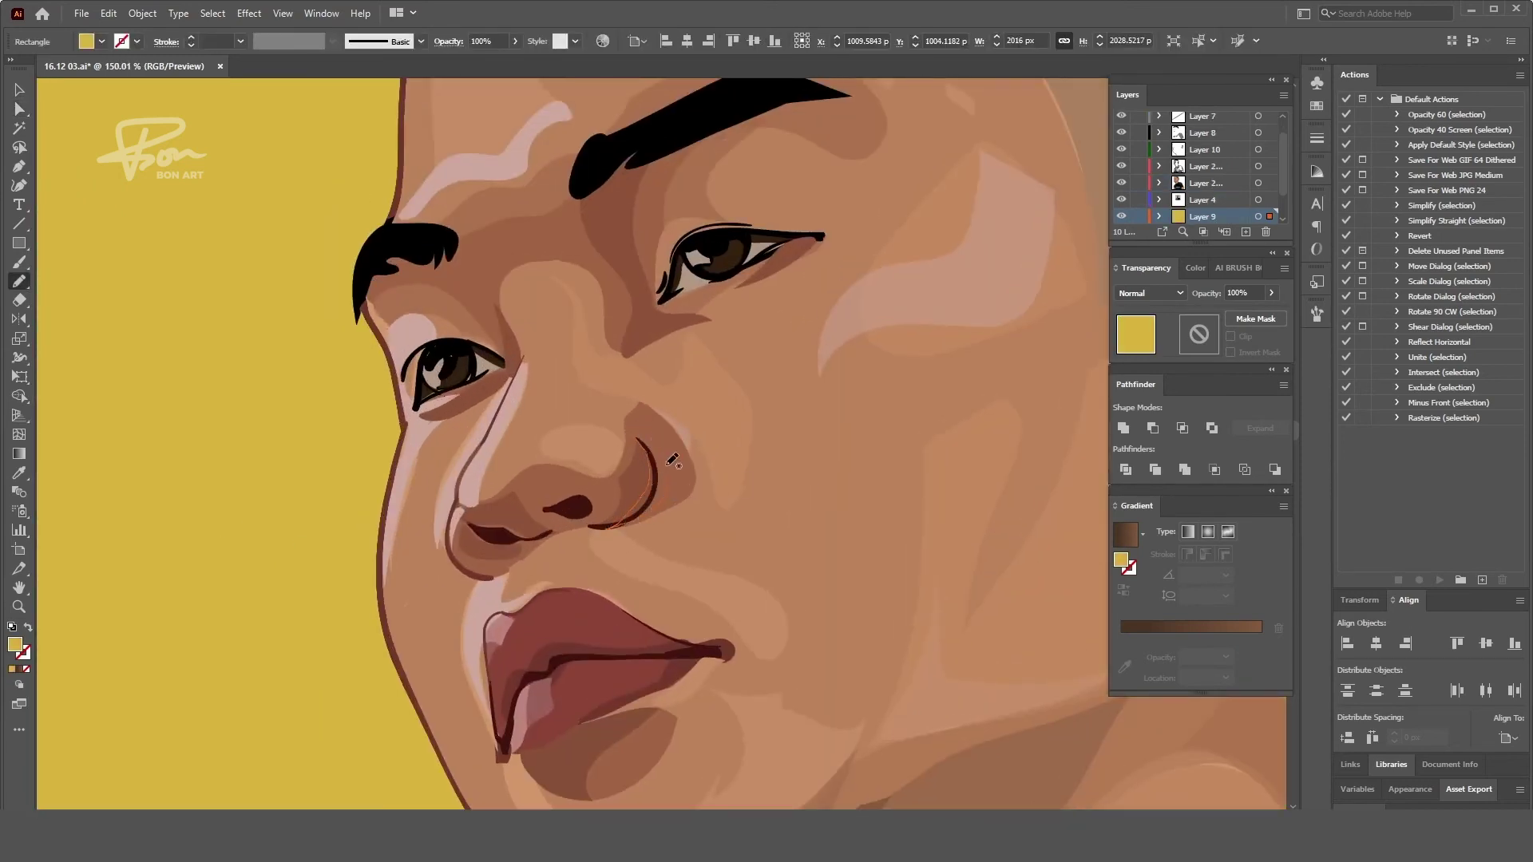
left_click_drag(672, 461, 639, 438)
key("i")
left_click(598, 608)
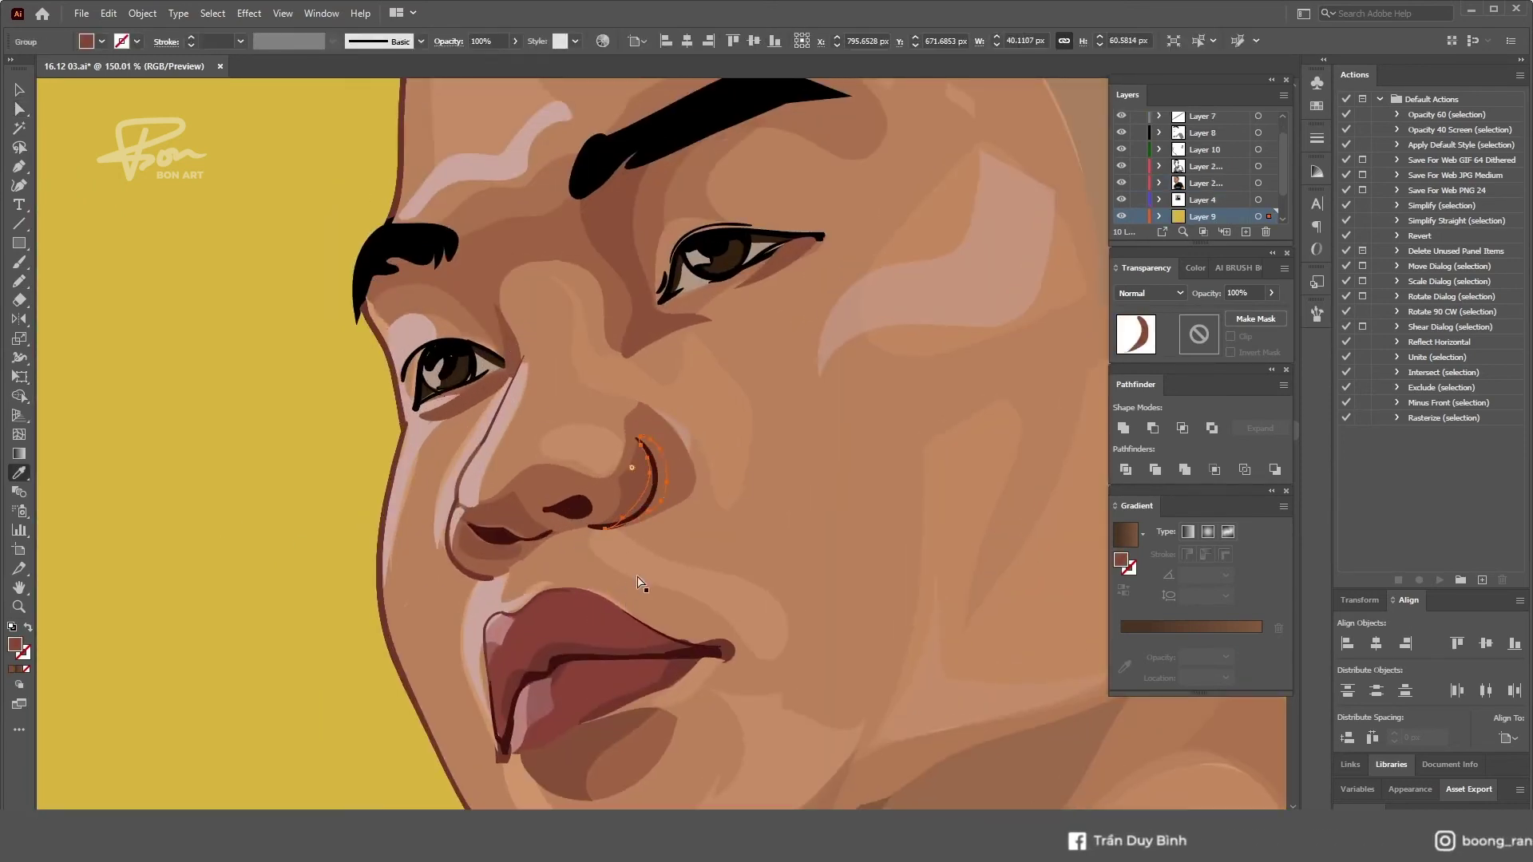
- Pencil a pale highlight stroke along the nose bridge and adjust one of its anchors
scroll(691, 532, "down", 3)
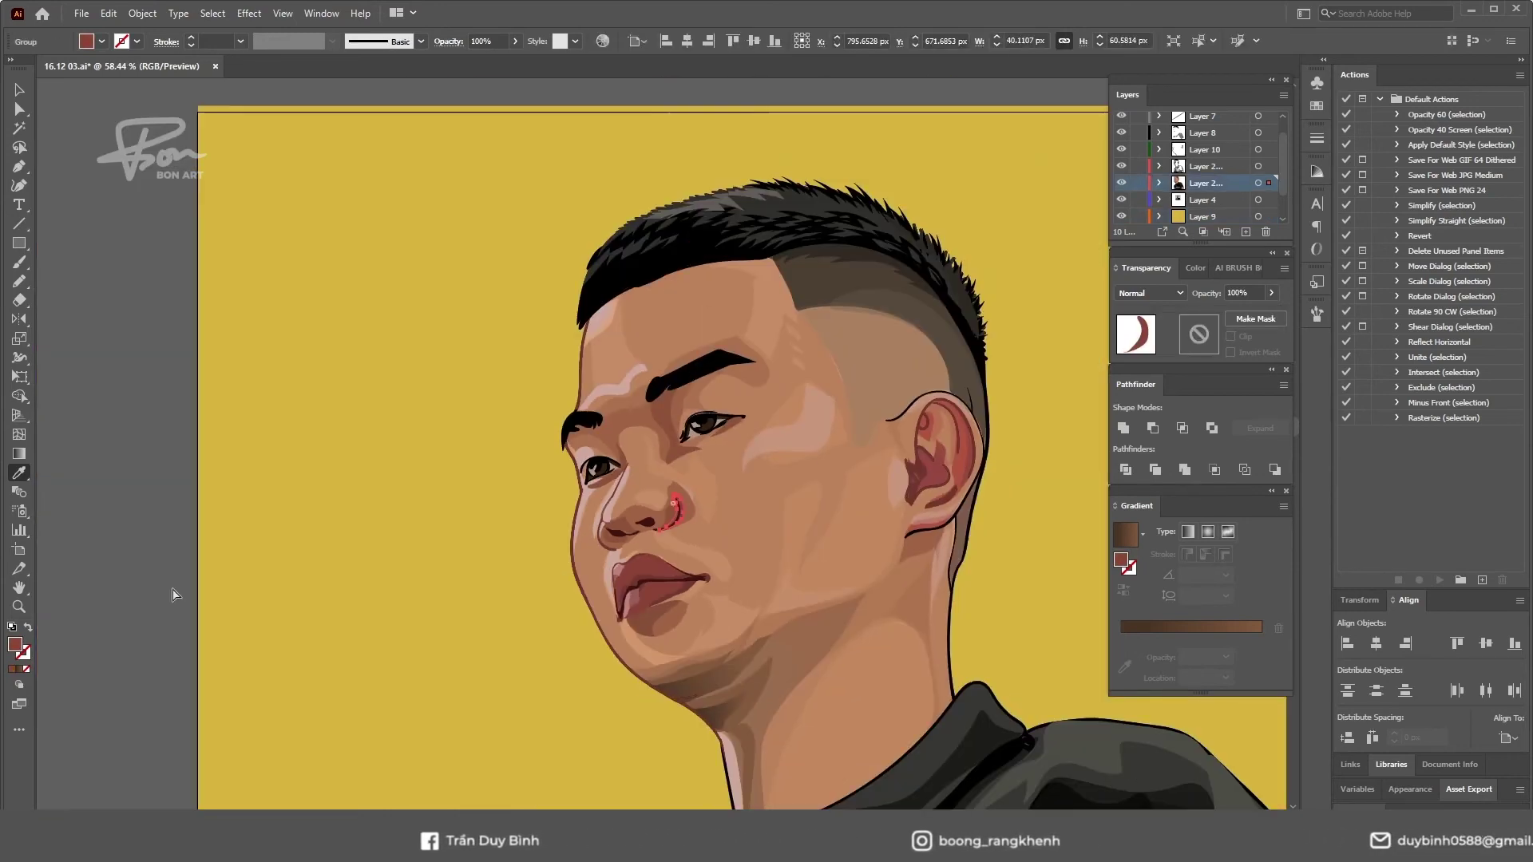
scroll(274, 626, "down", 3)
scroll(616, 502, "up", 2)
scroll(993, 547, "up", 2)
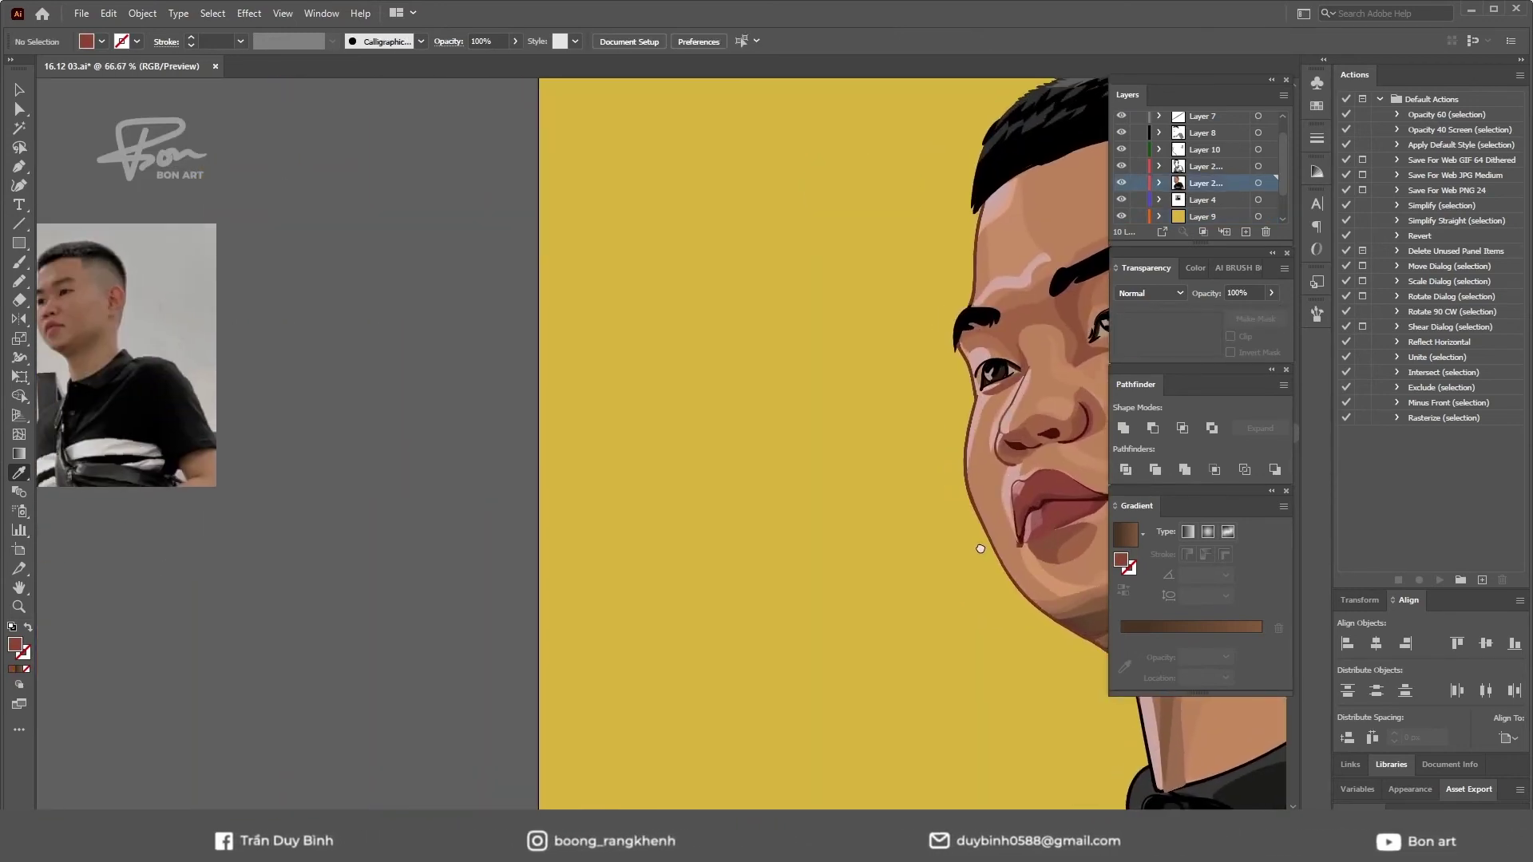
scroll(980, 548, "up", 2)
scroll(981, 549, "right", 5)
key("n")
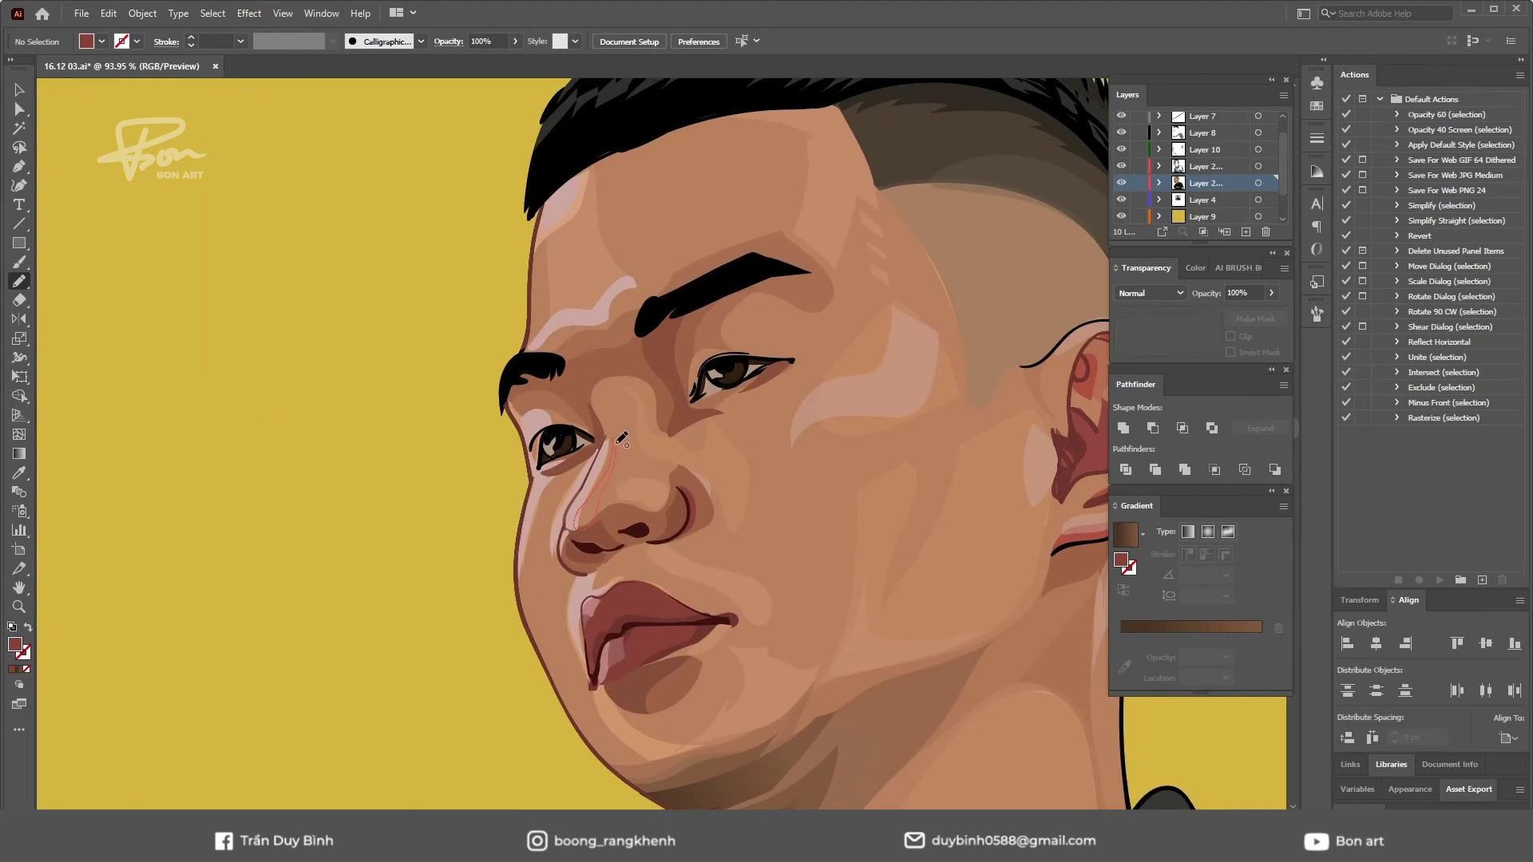
left_click_drag(621, 437, 614, 441)
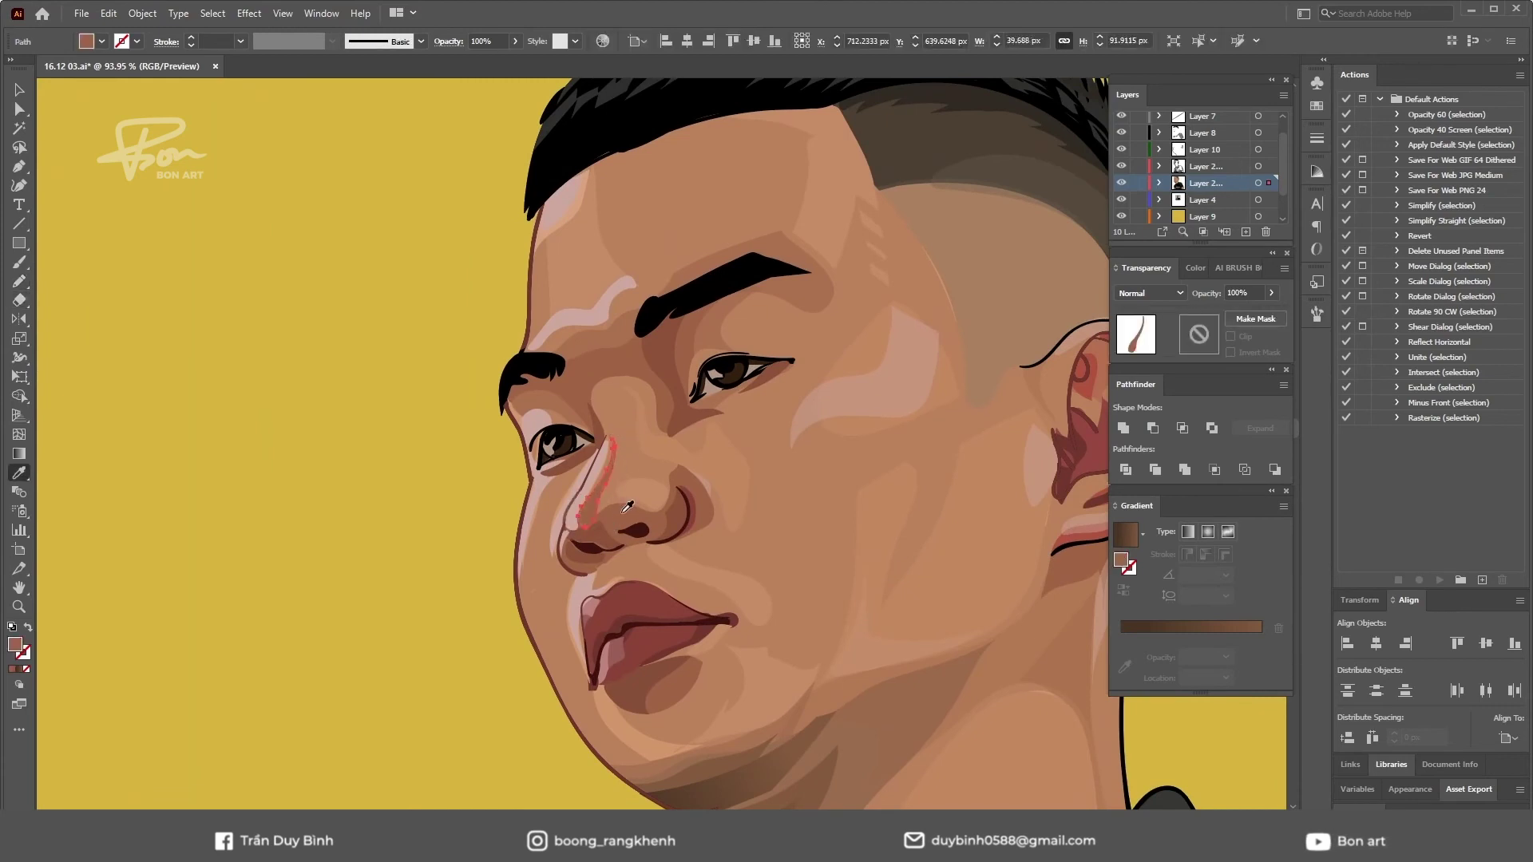
key("a")
left_click(611, 468)
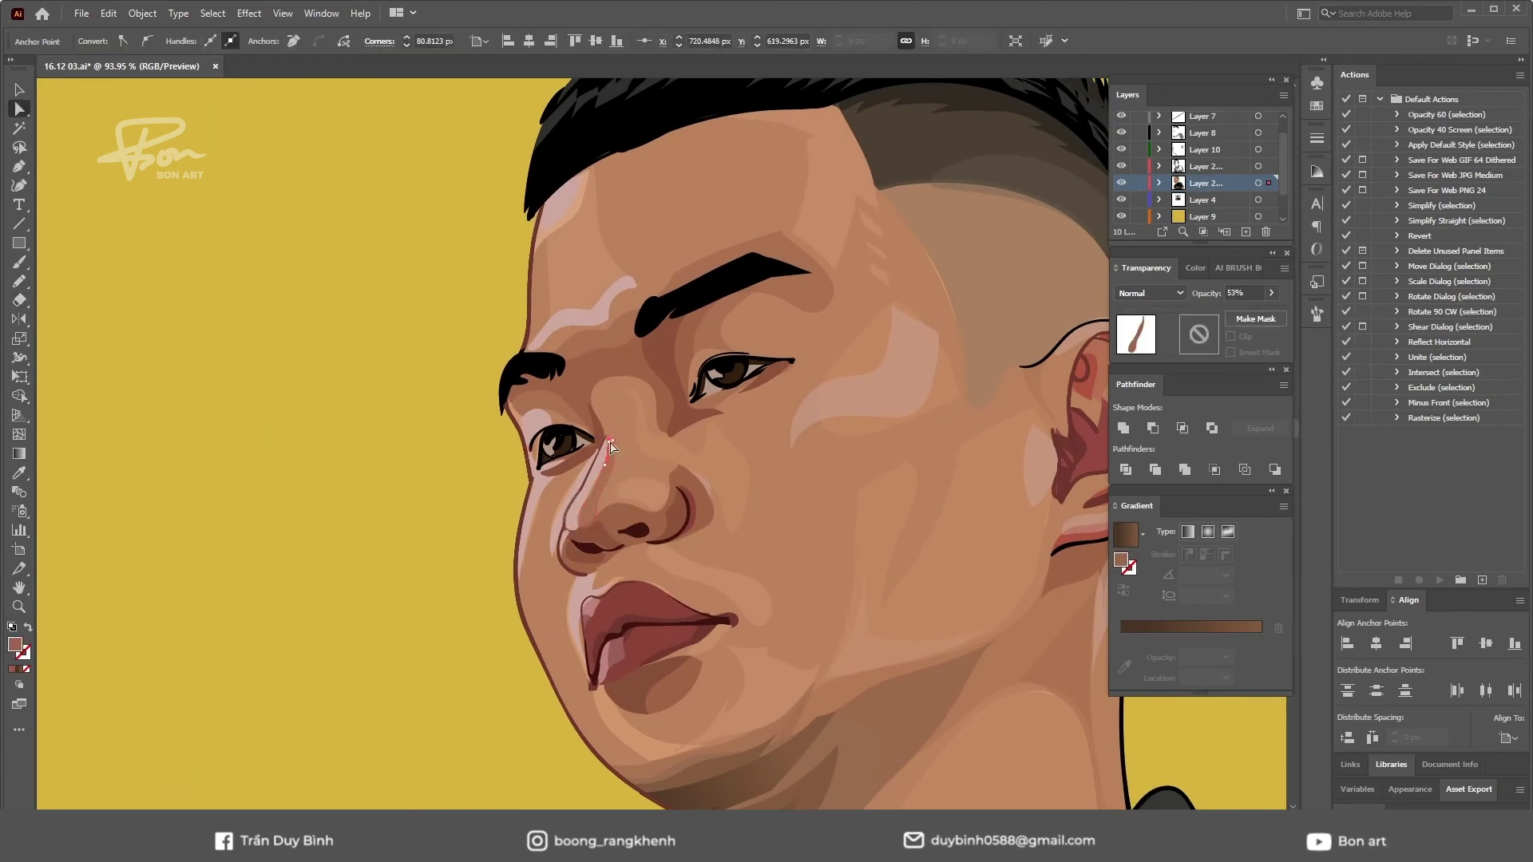
key("n")
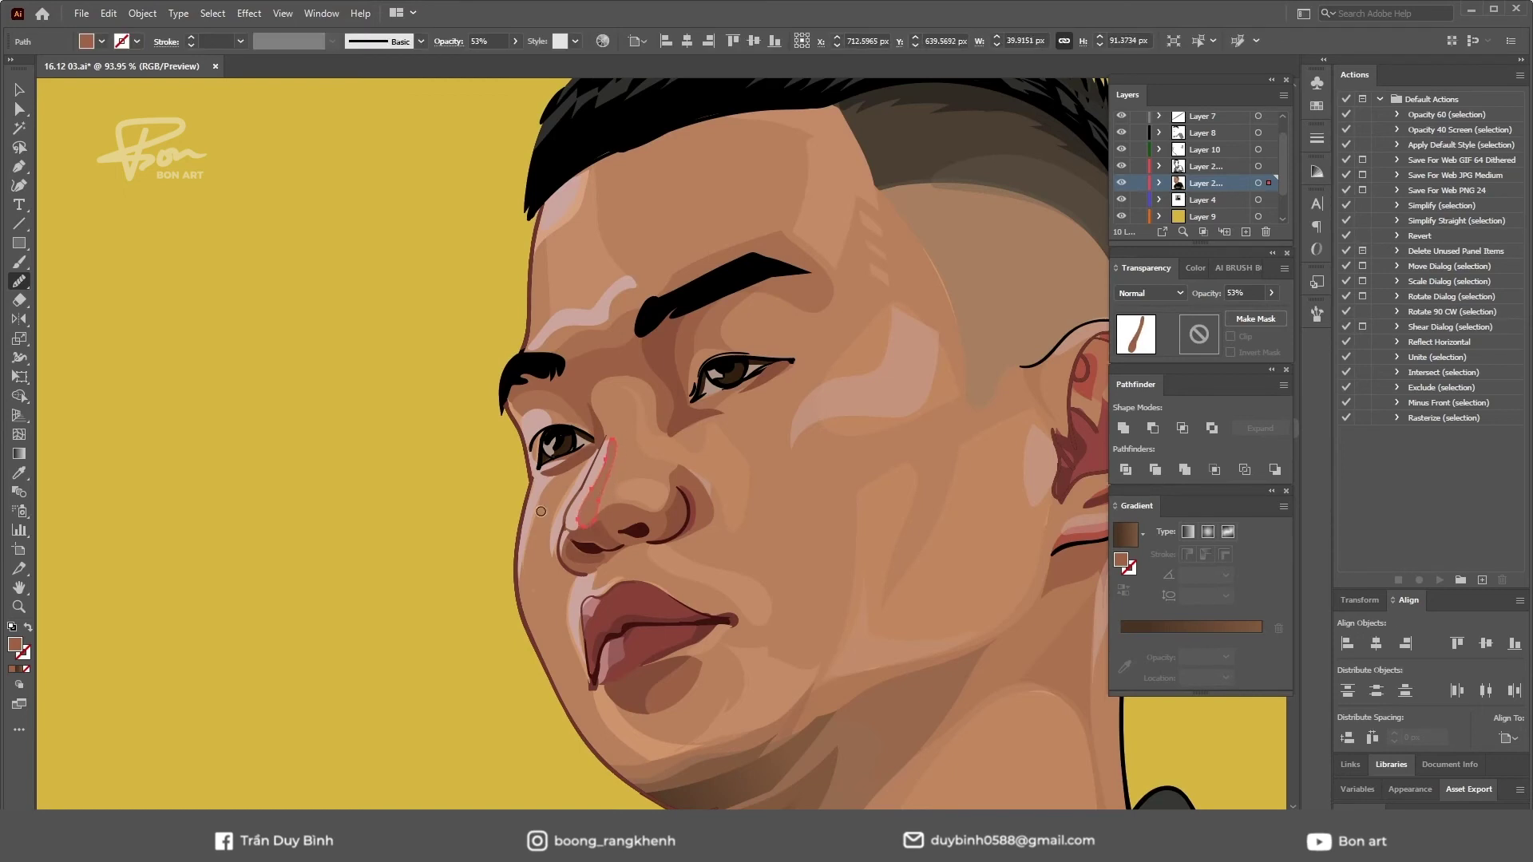
- Select the nose-bridge highlight path, which sits at 53% opacity
left_click(479, 557, "ctrl")
scroll(534, 548, "down", 3)
left_click(672, 431)
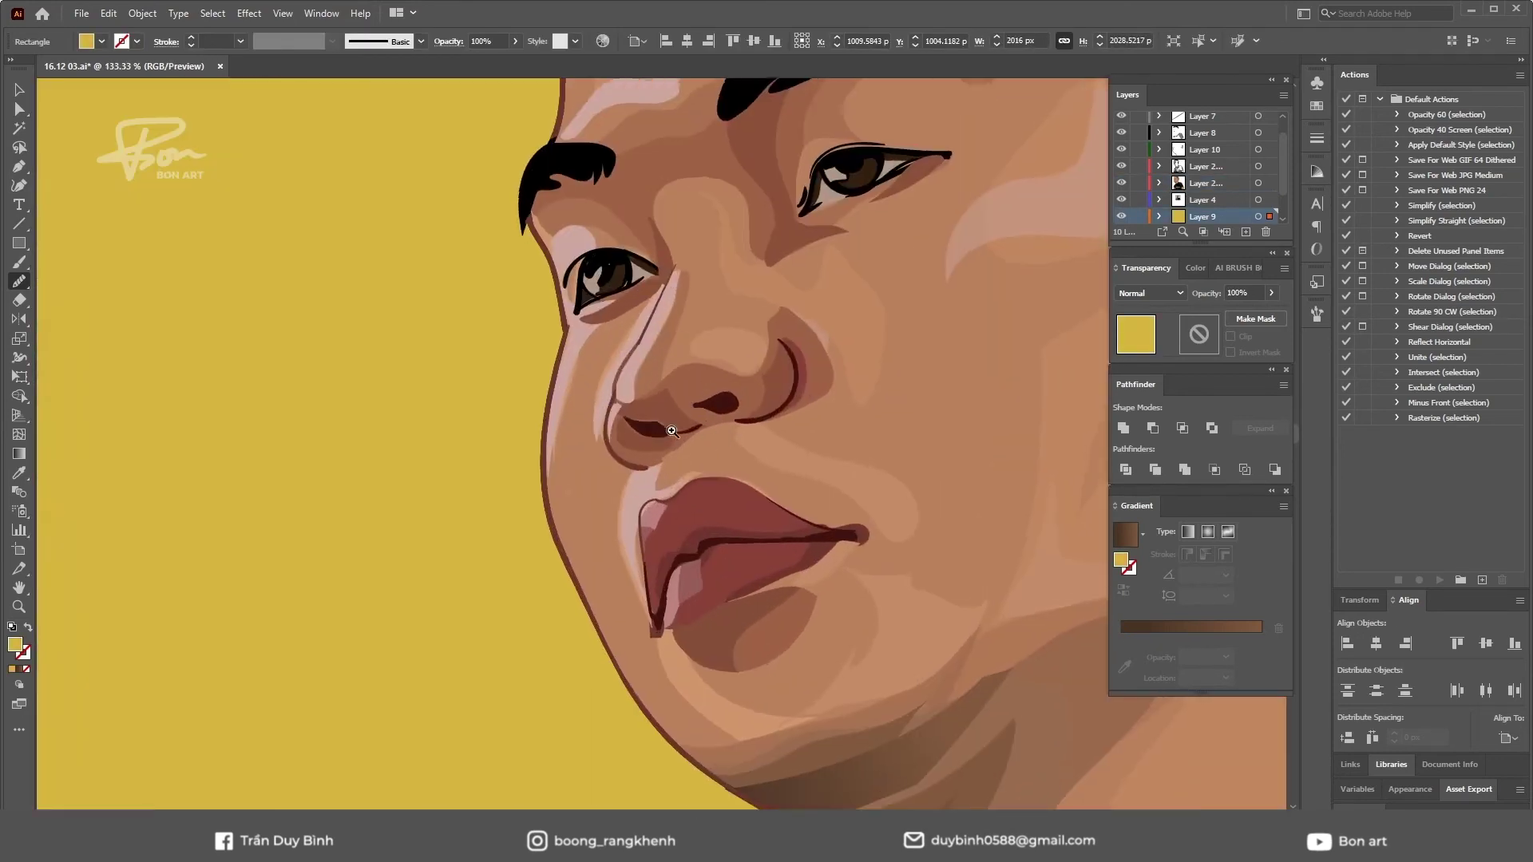
scroll(673, 431, "up", 2)
left_click(637, 389, "ctrl")
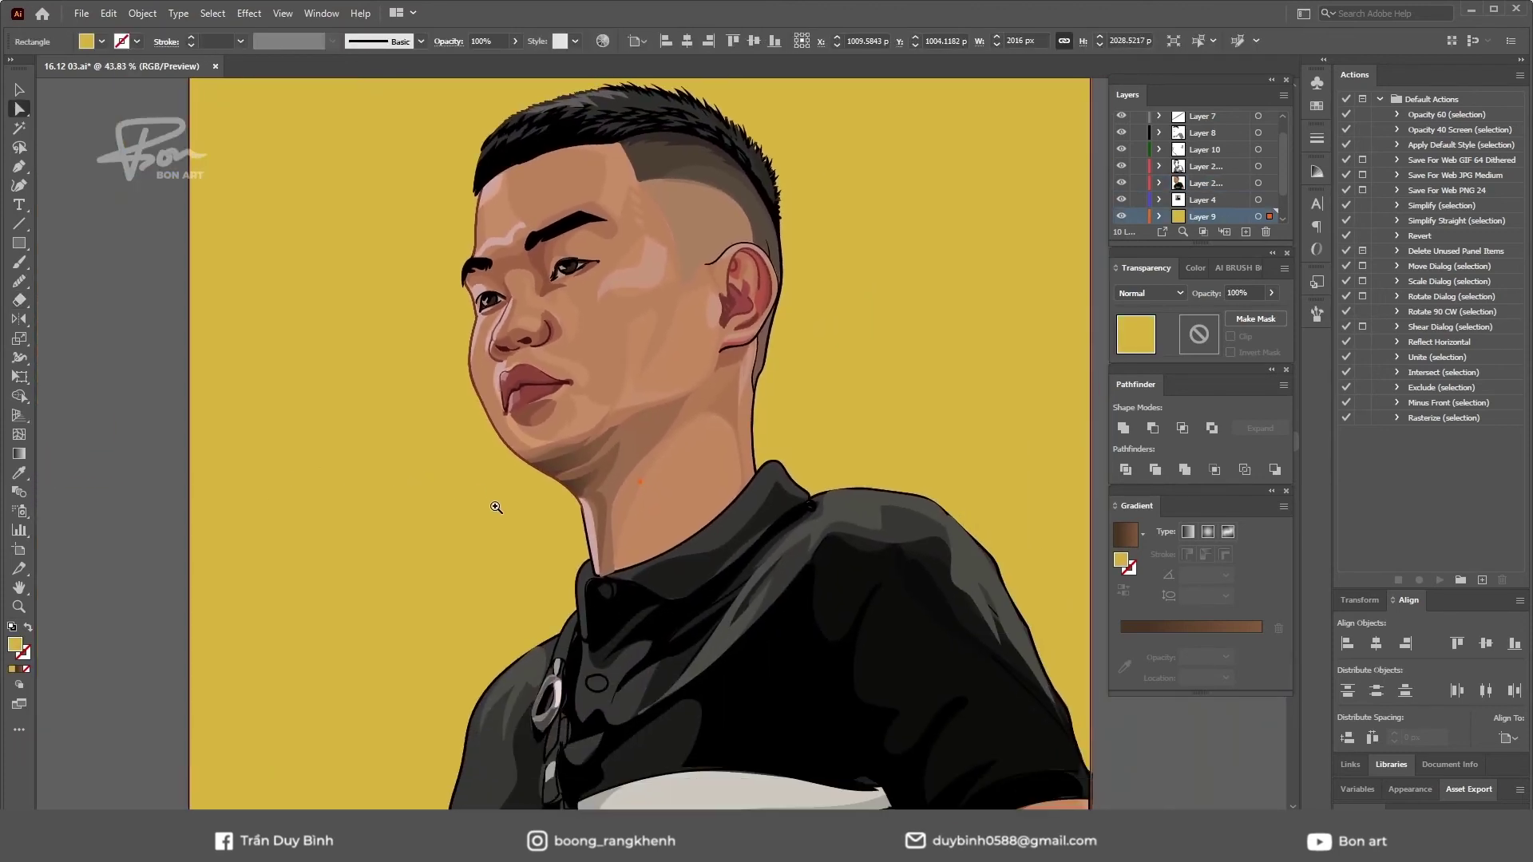
scroll(532, 388, "up", 5)
left_click(533, 388, "ctrl")
- Erase the tip of the nose-bridge highlight and tweak one of its anchors
key("shift+e")
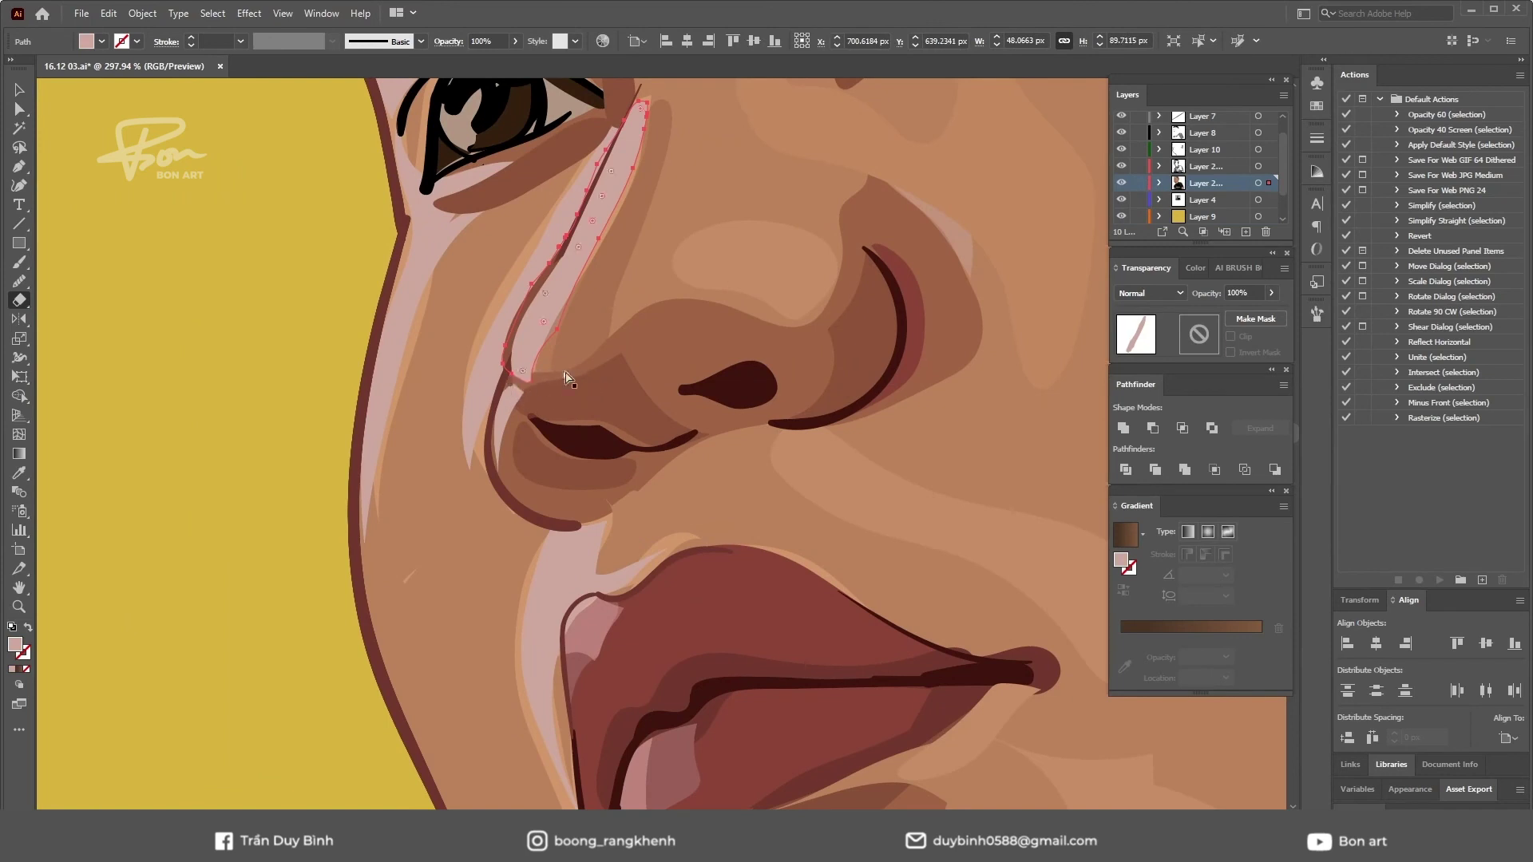
left_click_drag(580, 353, 527, 374)
scroll(559, 383, "down", 5)
scroll(591, 391, "up", 6)
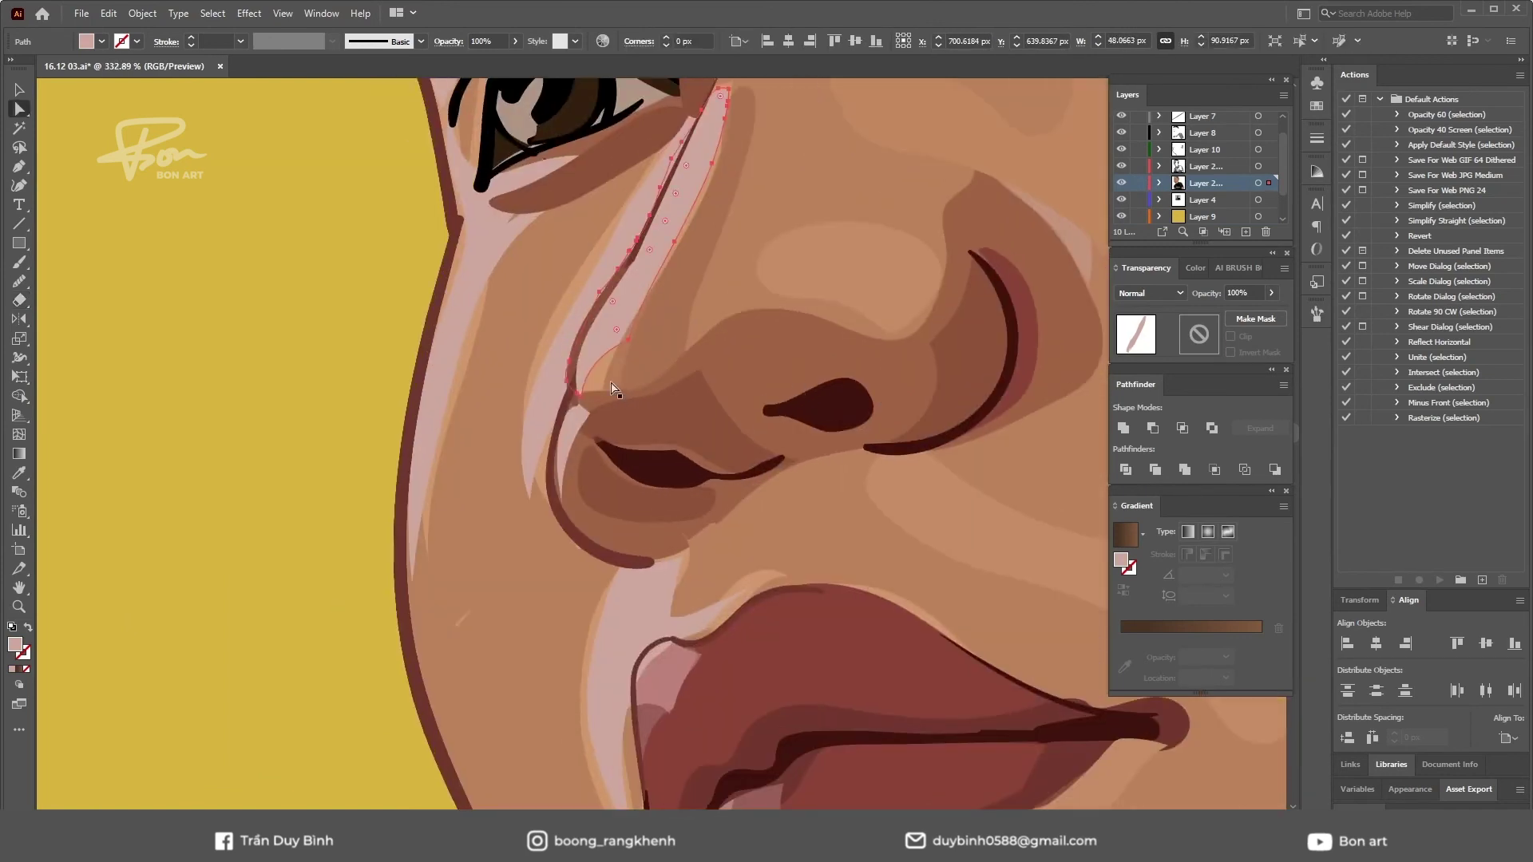
key("a")
left_click(586, 395)
left_click(335, 515)
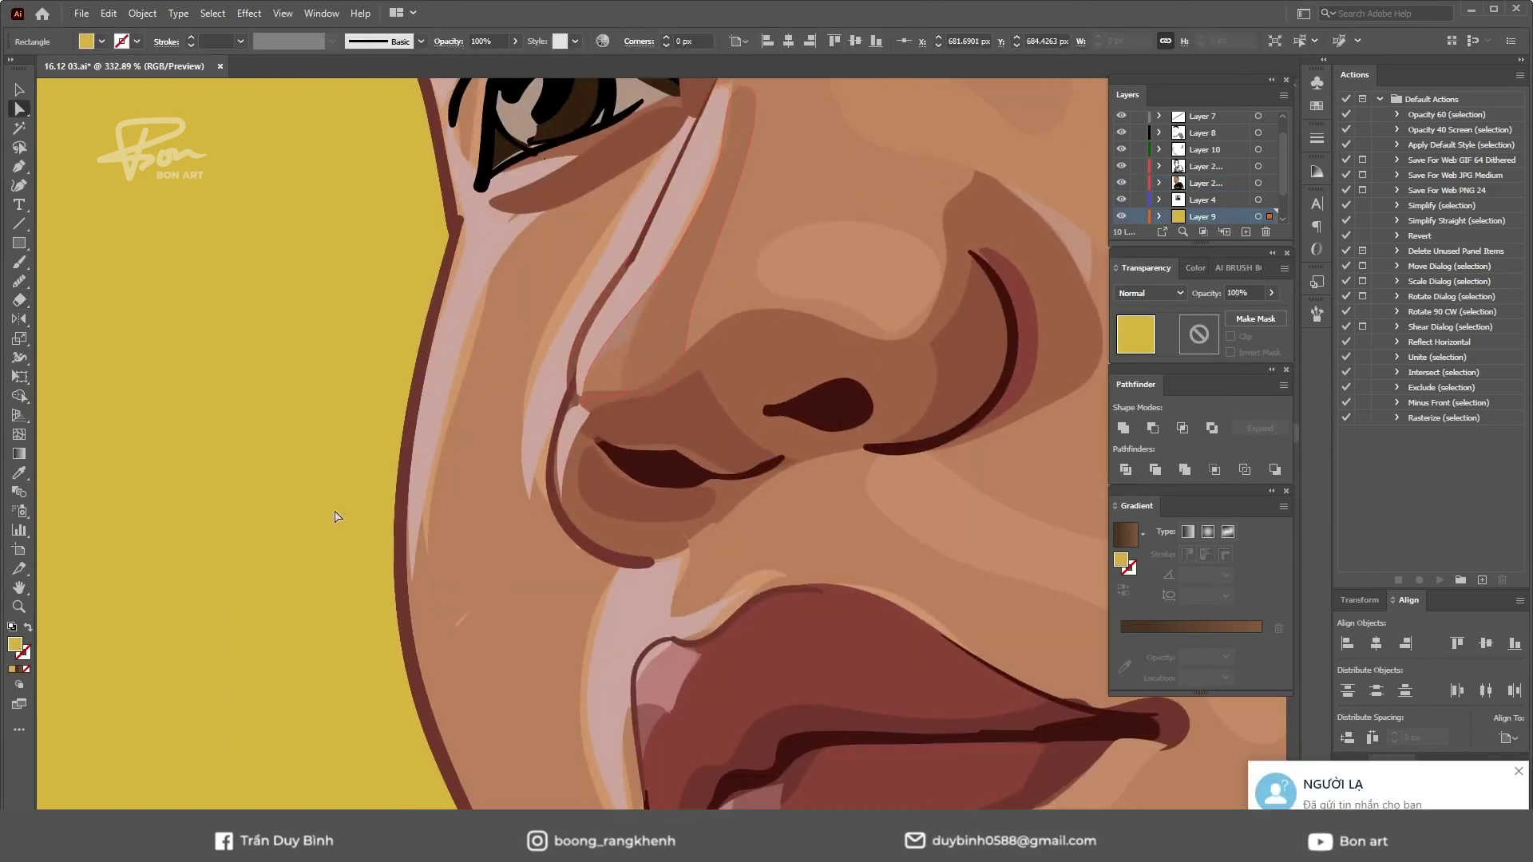
scroll(403, 625, "down", 5)
scroll(670, 392, "up", 5)
- Select the upper eyelid path and paint a thin crease line above it
scroll(758, 391, "up", 3)
left_click(762, 391)
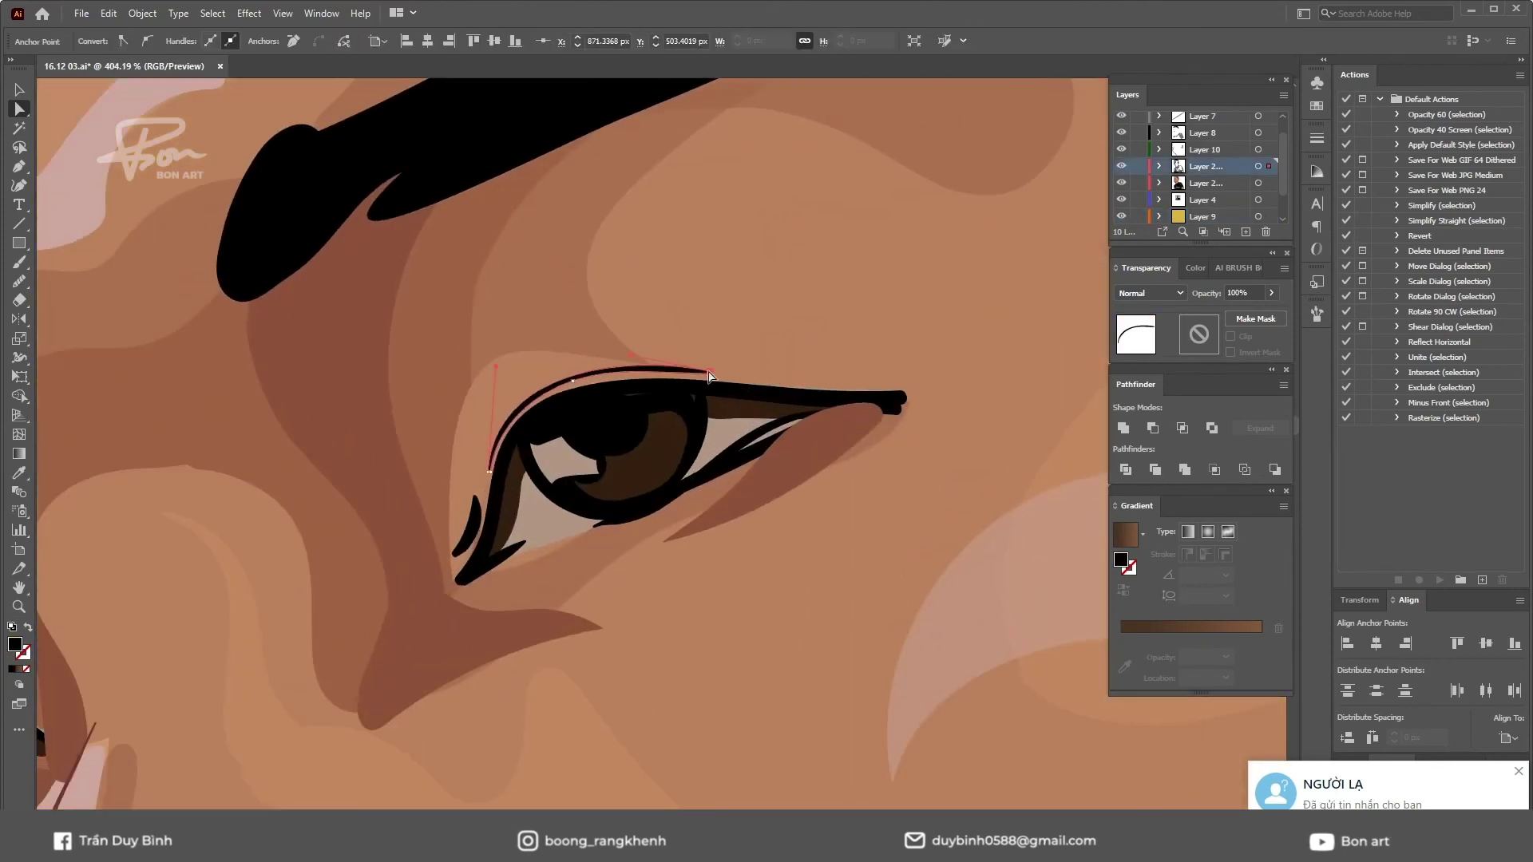
key("b")
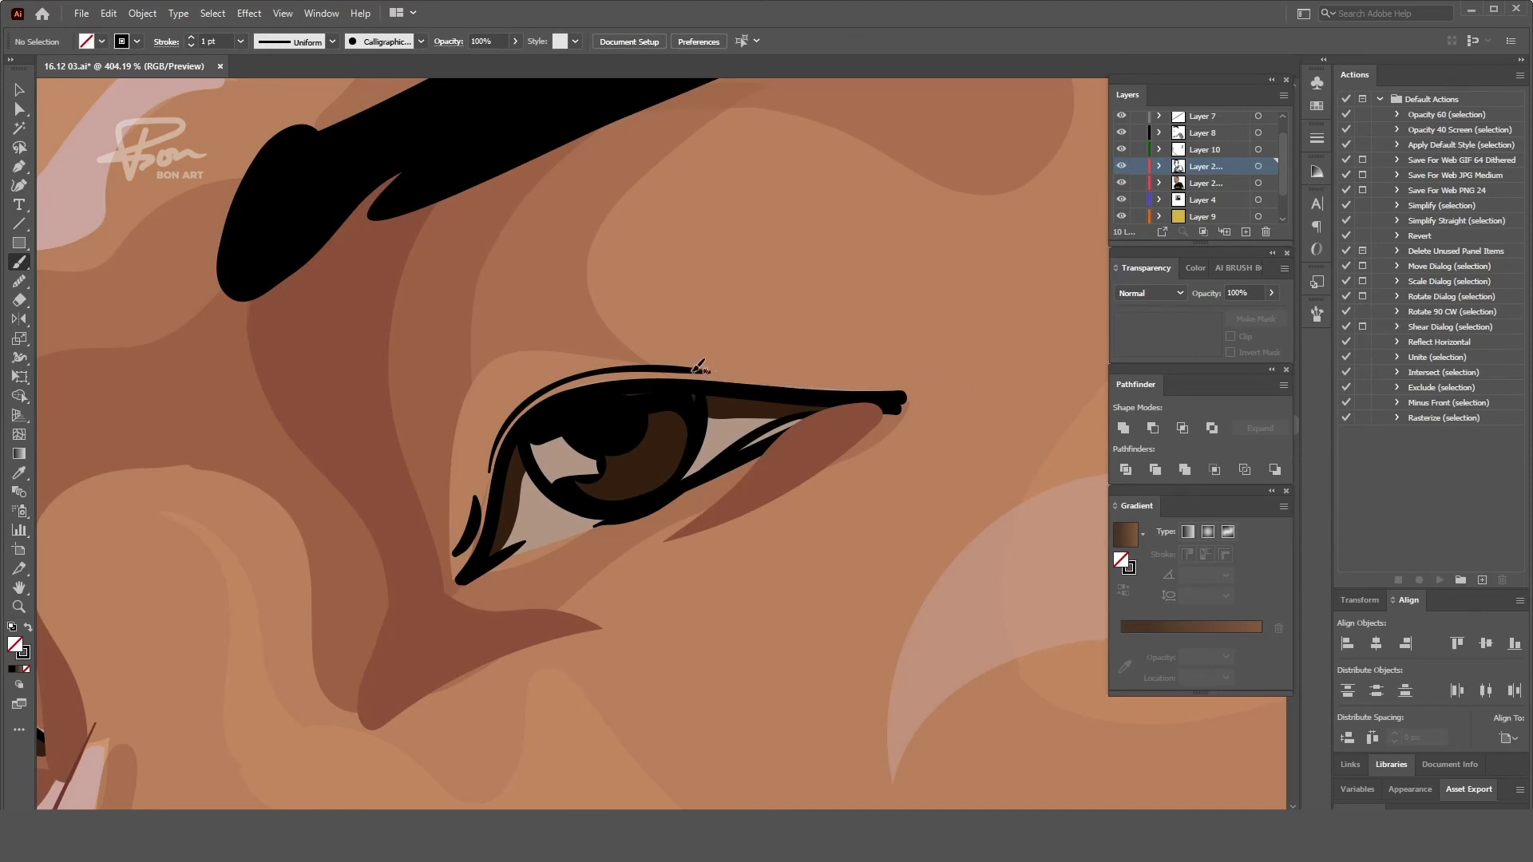
- Erase the outer end of the brown under-eye shadow, then select the inner eye-corner path
left_click(835, 435, "ctrl")
key("shift+e")
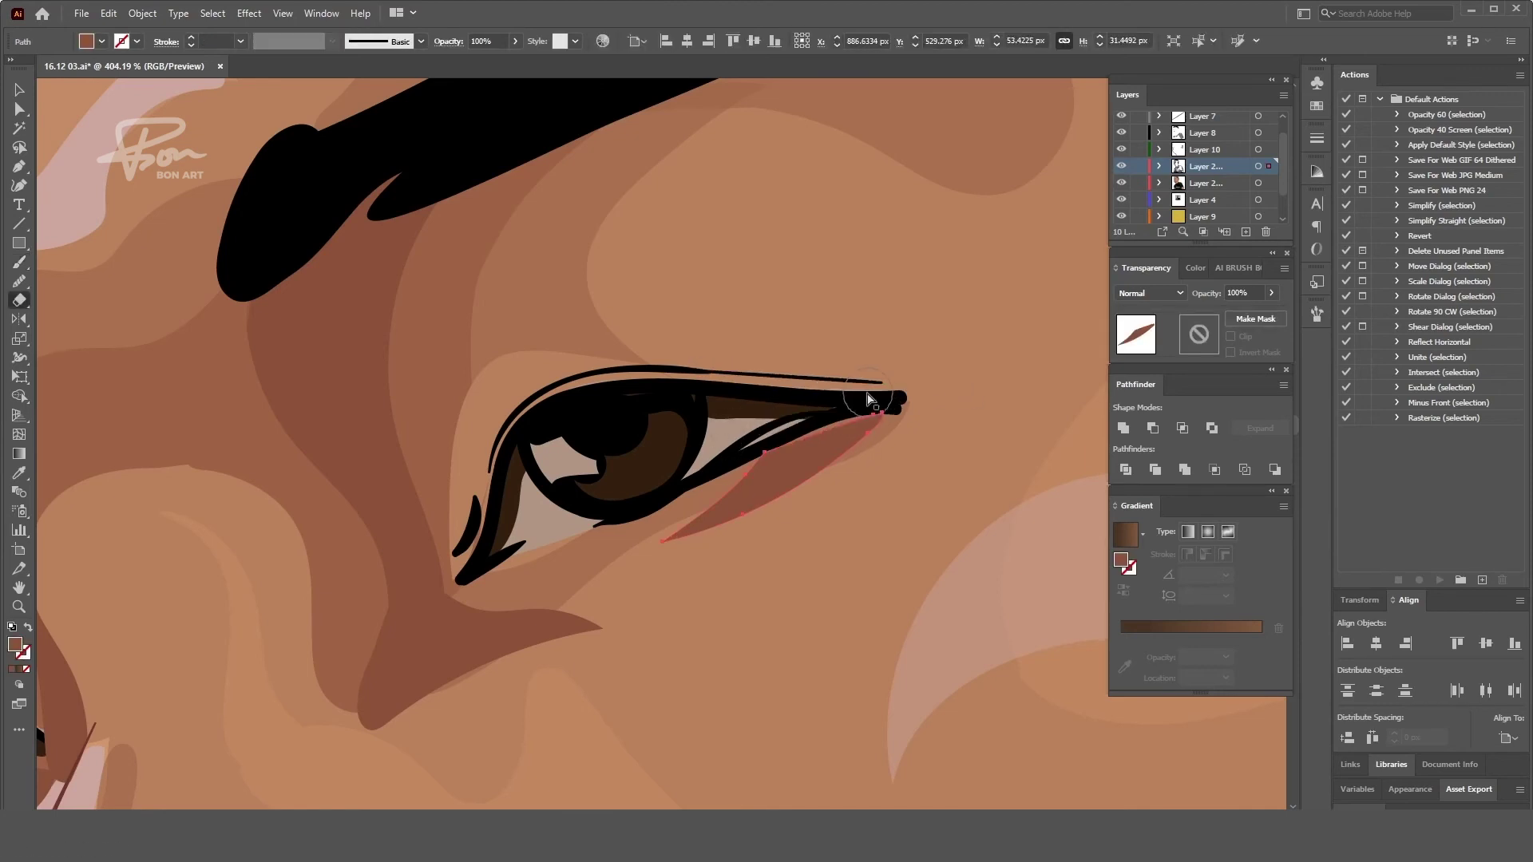
left_click_drag(870, 399, 763, 447)
scroll(301, 489, "down", 3)
scroll(194, 540, "down", 2)
scroll(537, 501, "up", 5)
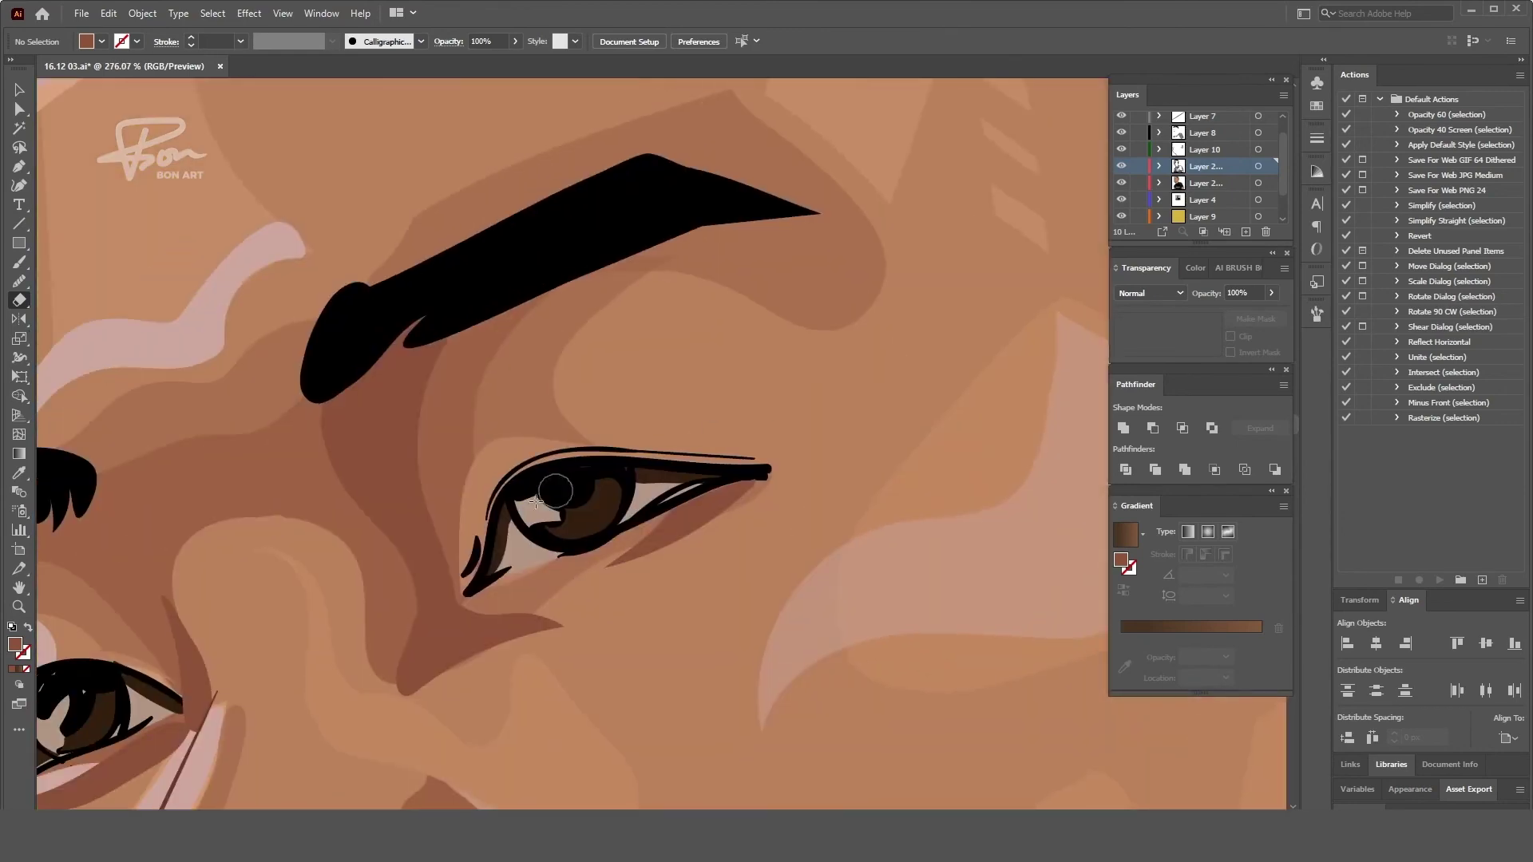
left_click(515, 530, "ctrl")
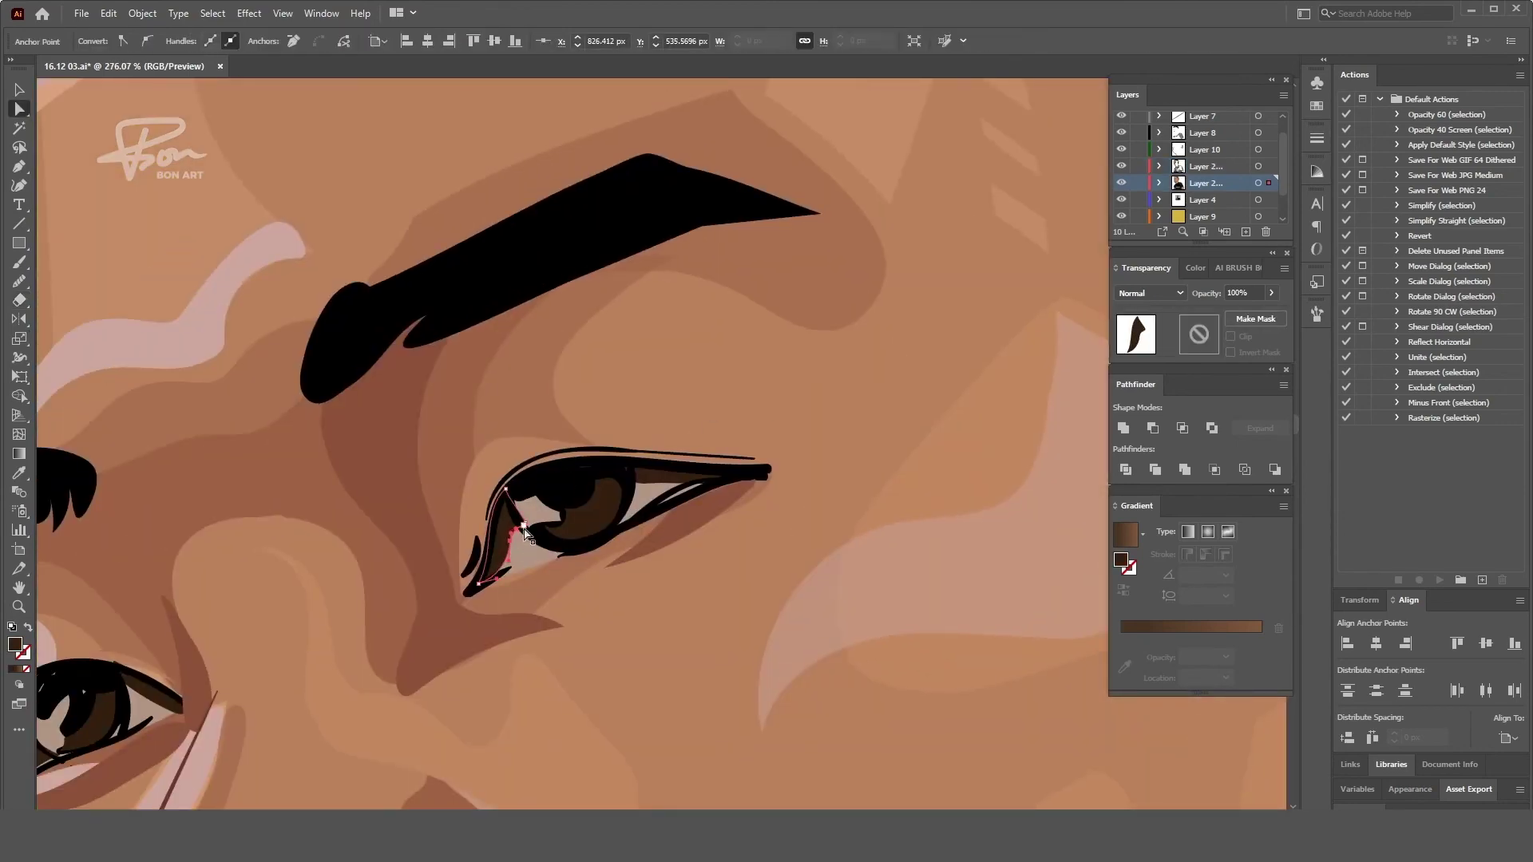
scroll(525, 533, "up", 2)
- Change the background rectangle's fill to the brighter yellow #ccb948 (hue 52°)
scroll(387, 571, "down", 5)
left_click(387, 571)
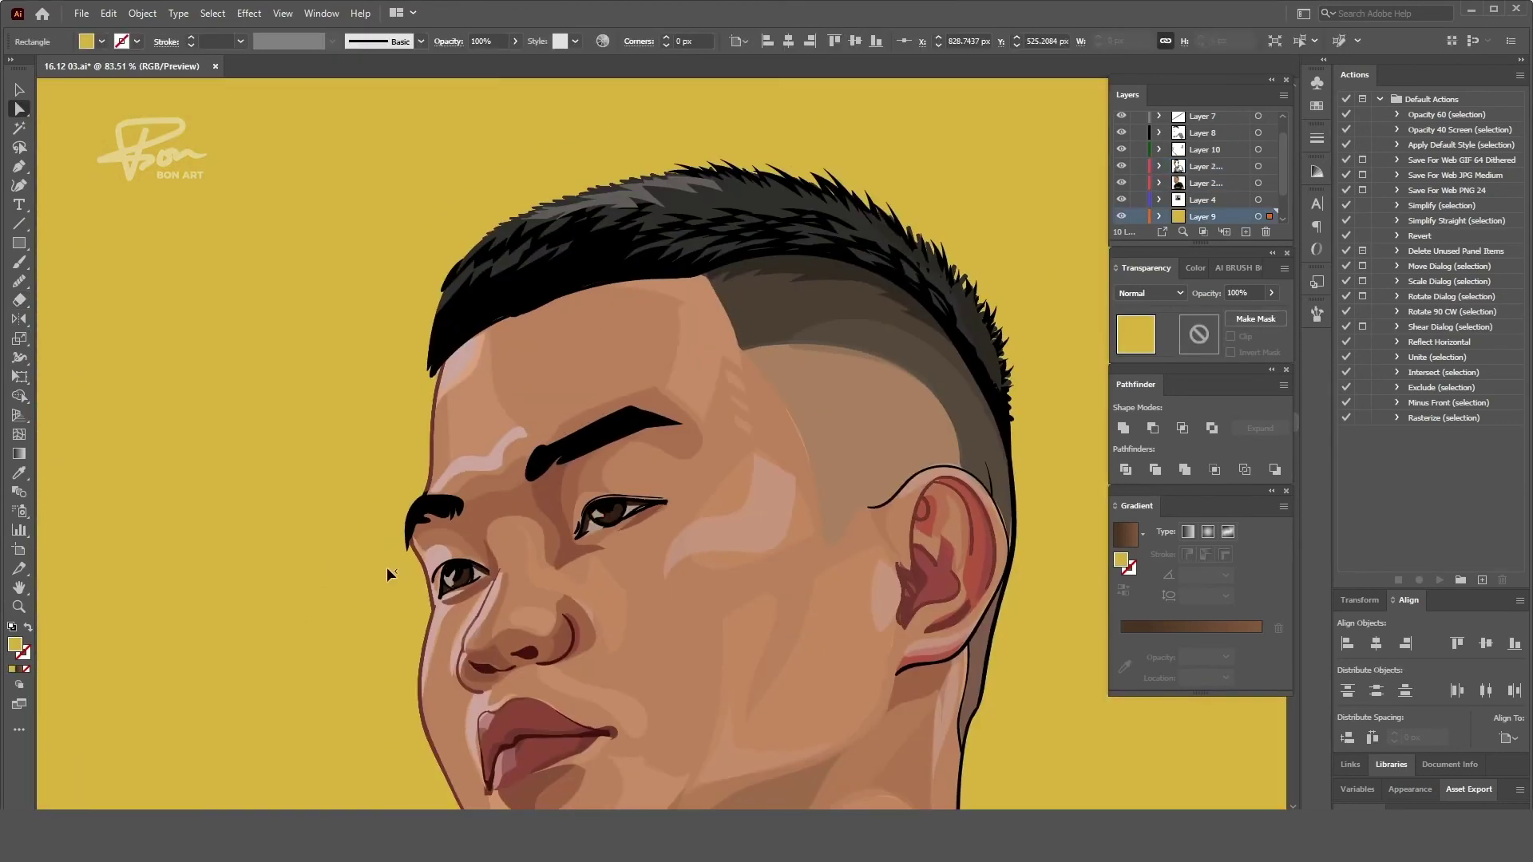
scroll(386, 567, "up", 3)
scroll(410, 557, "down", 3)
scroll(444, 659, "down", 2)
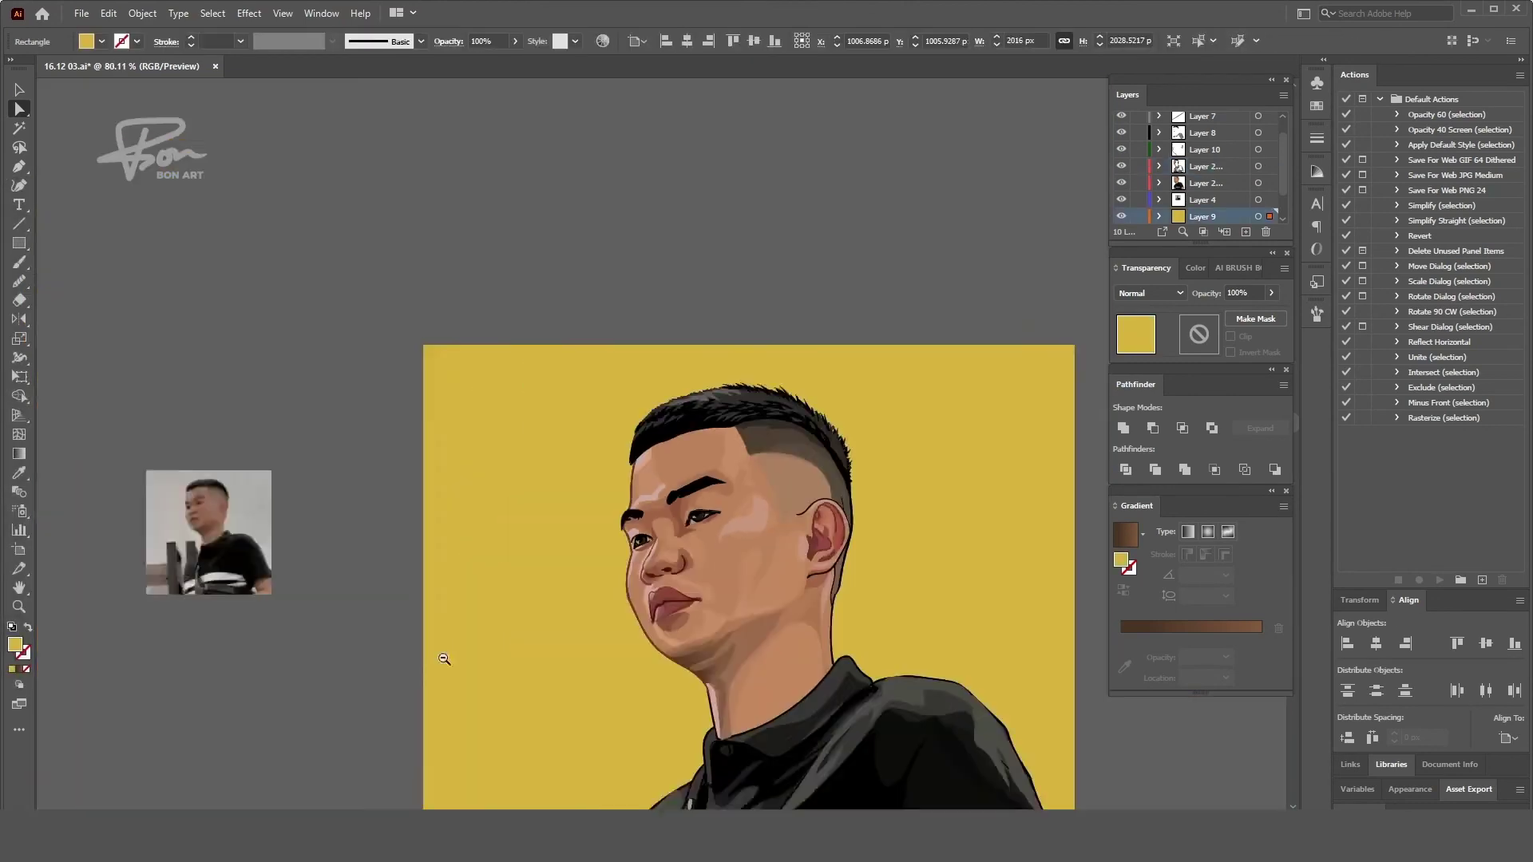
scroll(958, 506, "down", 2)
left_click(957, 511)
scroll(901, 519, "down", 1)
scroll(949, 486, "down", 1)
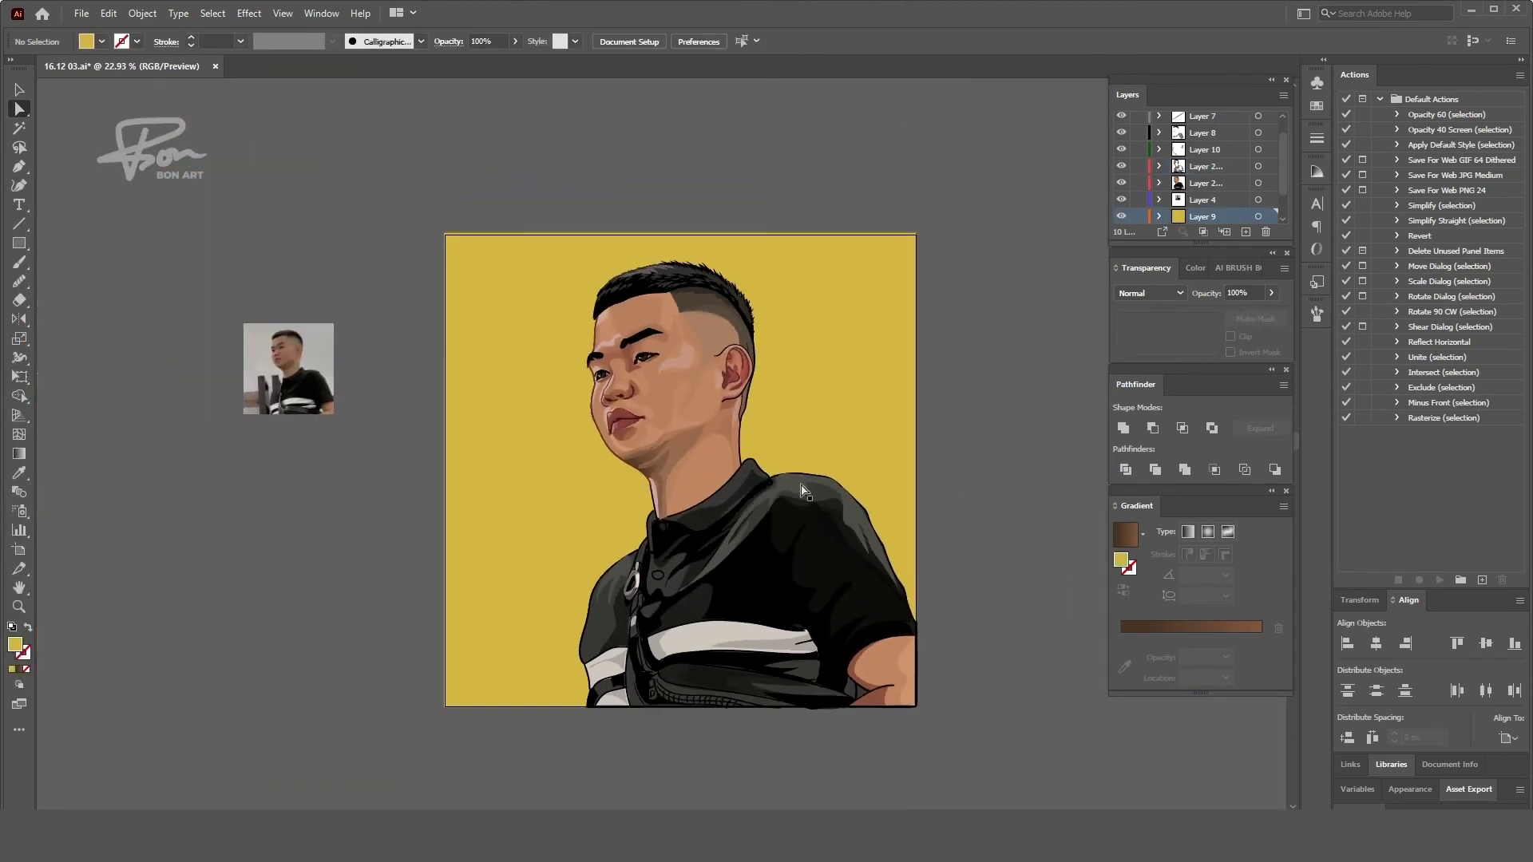
scroll(879, 471, "up", 1)
left_click(906, 472)
double_click(14, 644)
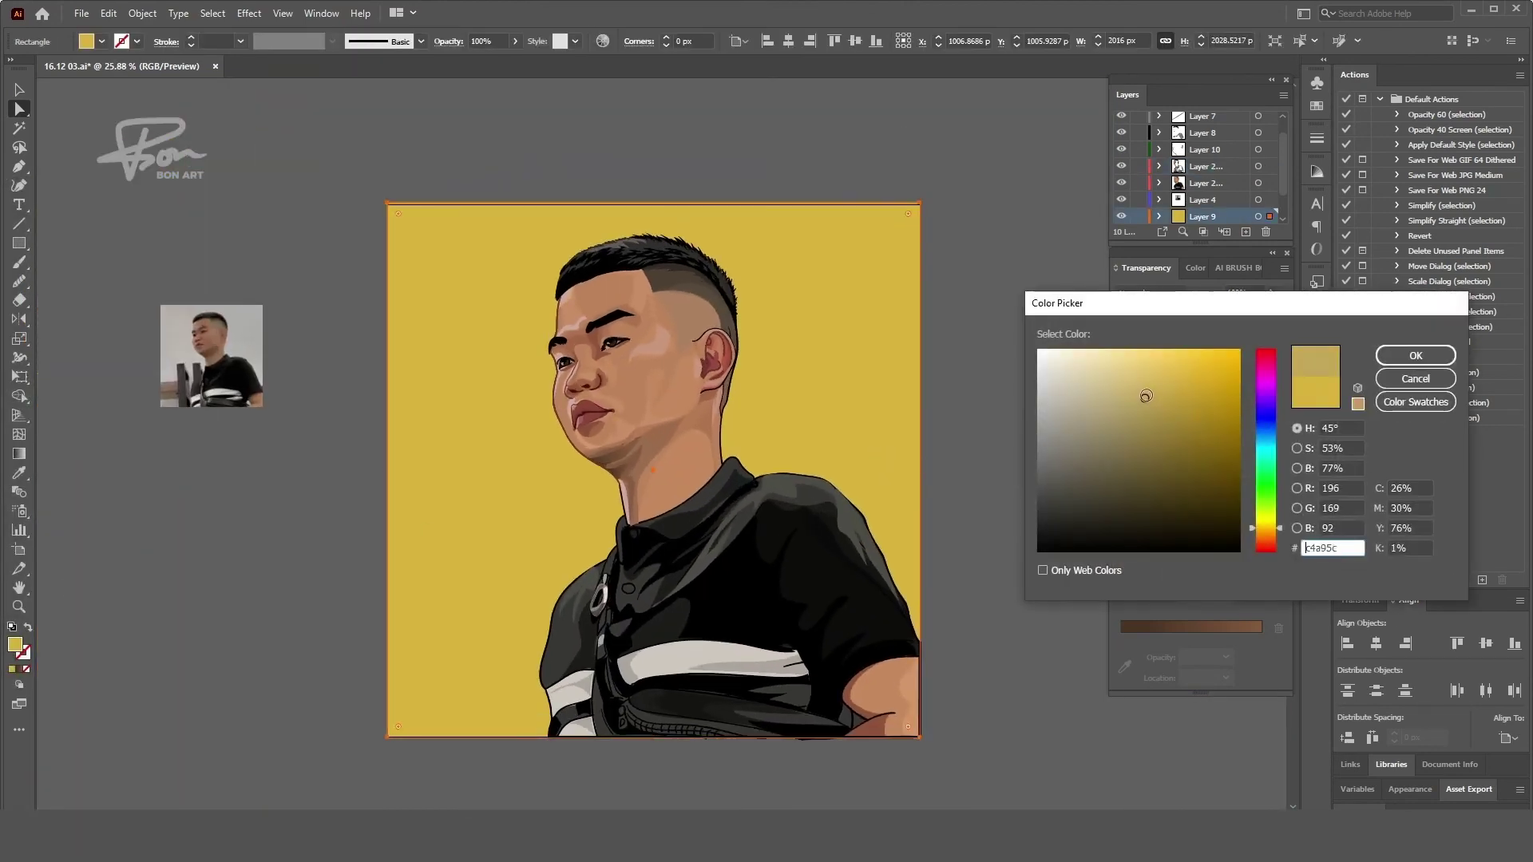
left_click_drag(1265, 530, 1265, 524)
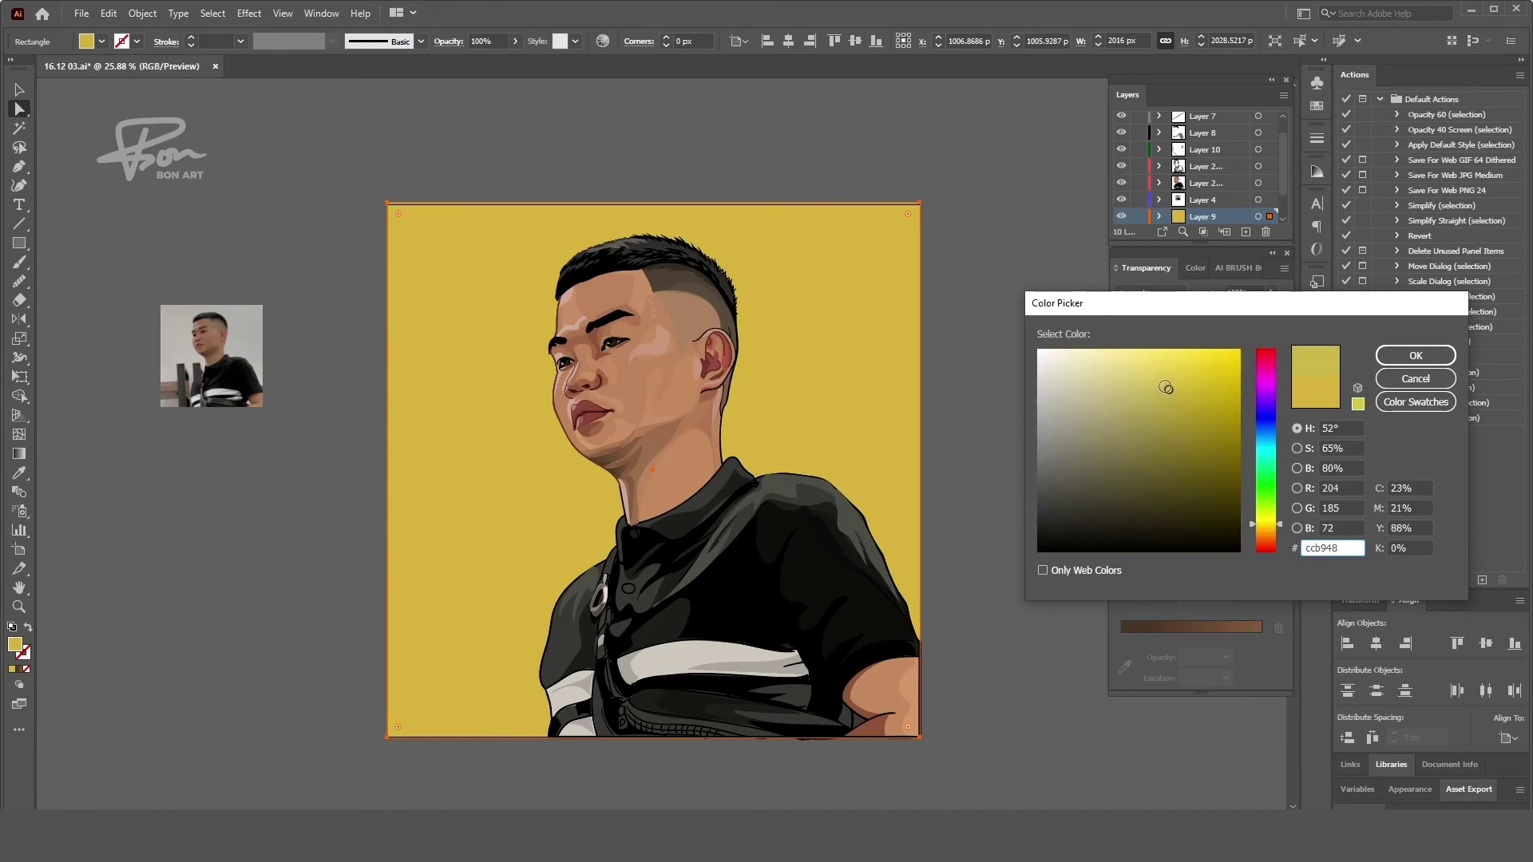
left_click(1415, 355)
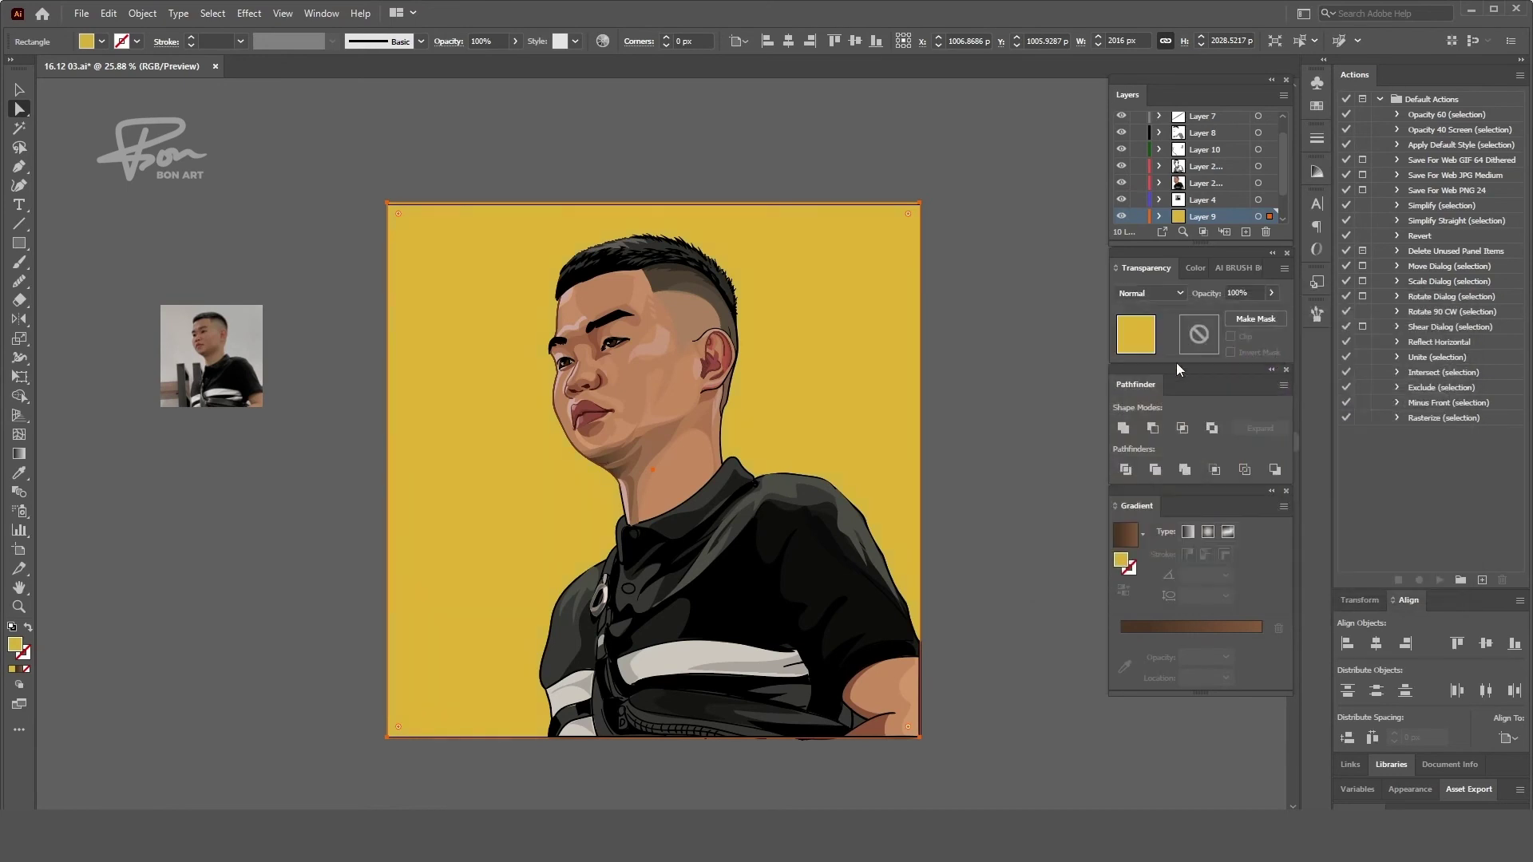
- Deselect the background and zoom in on the chin
left_click(990, 503)
scroll(989, 503, "down", 2)
scroll(990, 503, "up", 1)
scroll(990, 503, "up", 3)
scroll(978, 501, "up", 1)
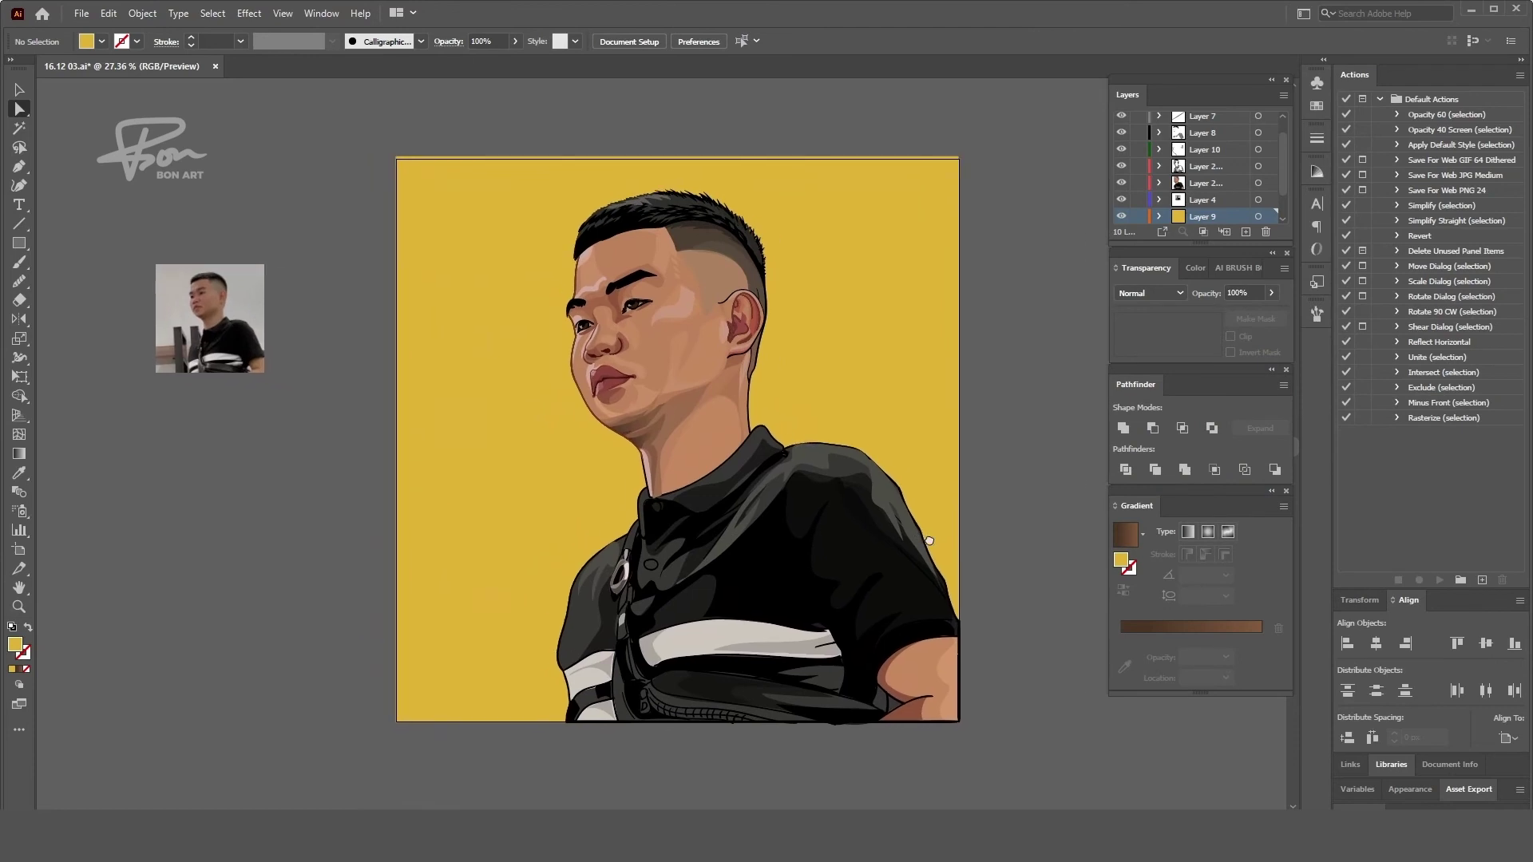
scroll(710, 440, "up", 1)
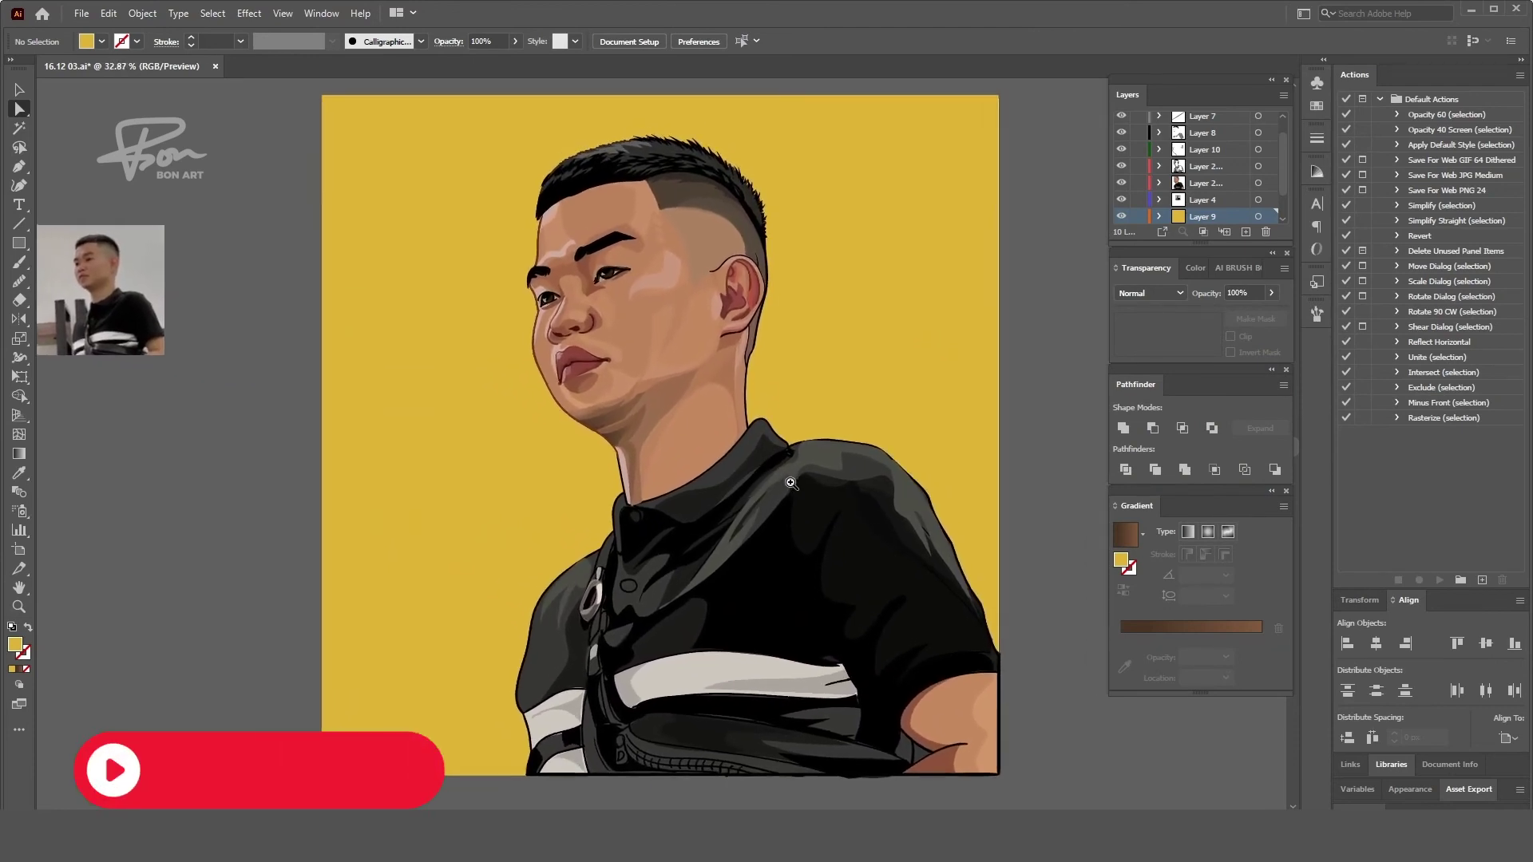
scroll(798, 479, "up", 2)
key("n")
scroll(821, 502, "up", 3)
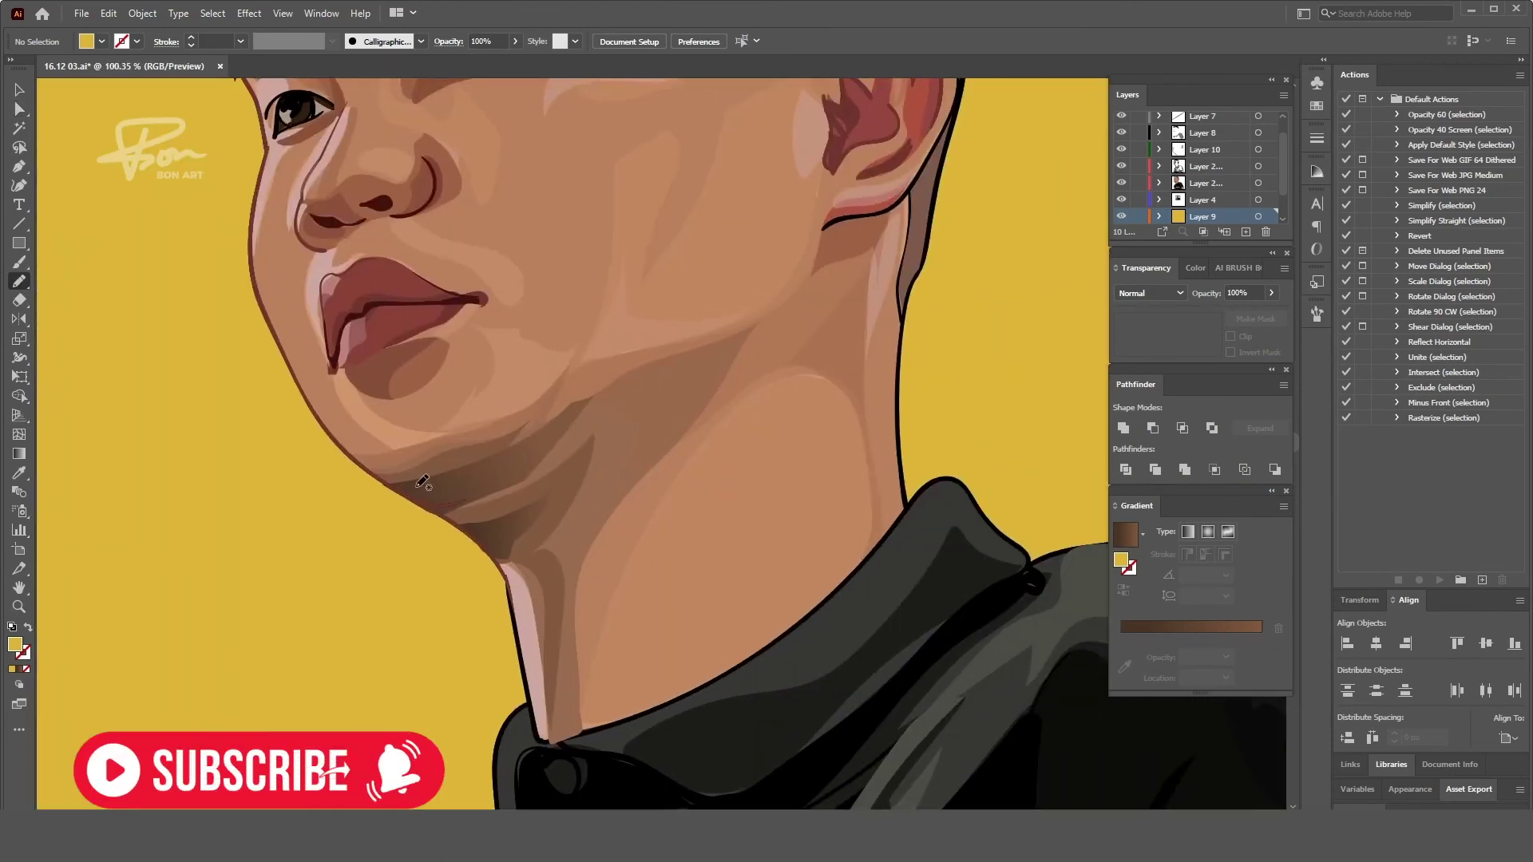
- Draw a closed shadow shape along the jaw and neck with a sampled brown fill at 50% opacity
left_click_drag(469, 504, 552, 600)
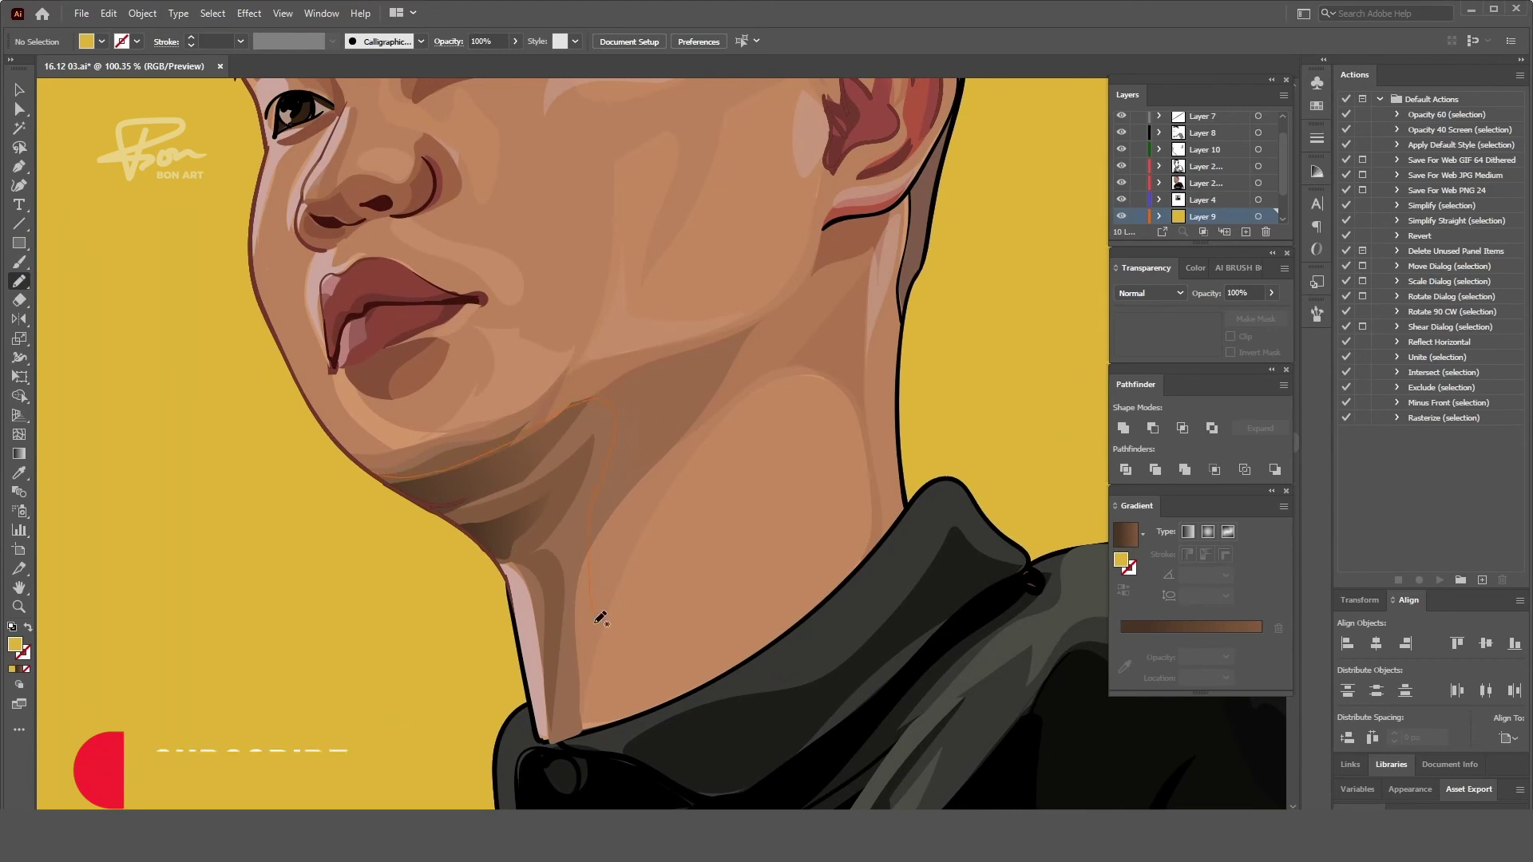
left_click_drag(440, 501, 386, 479)
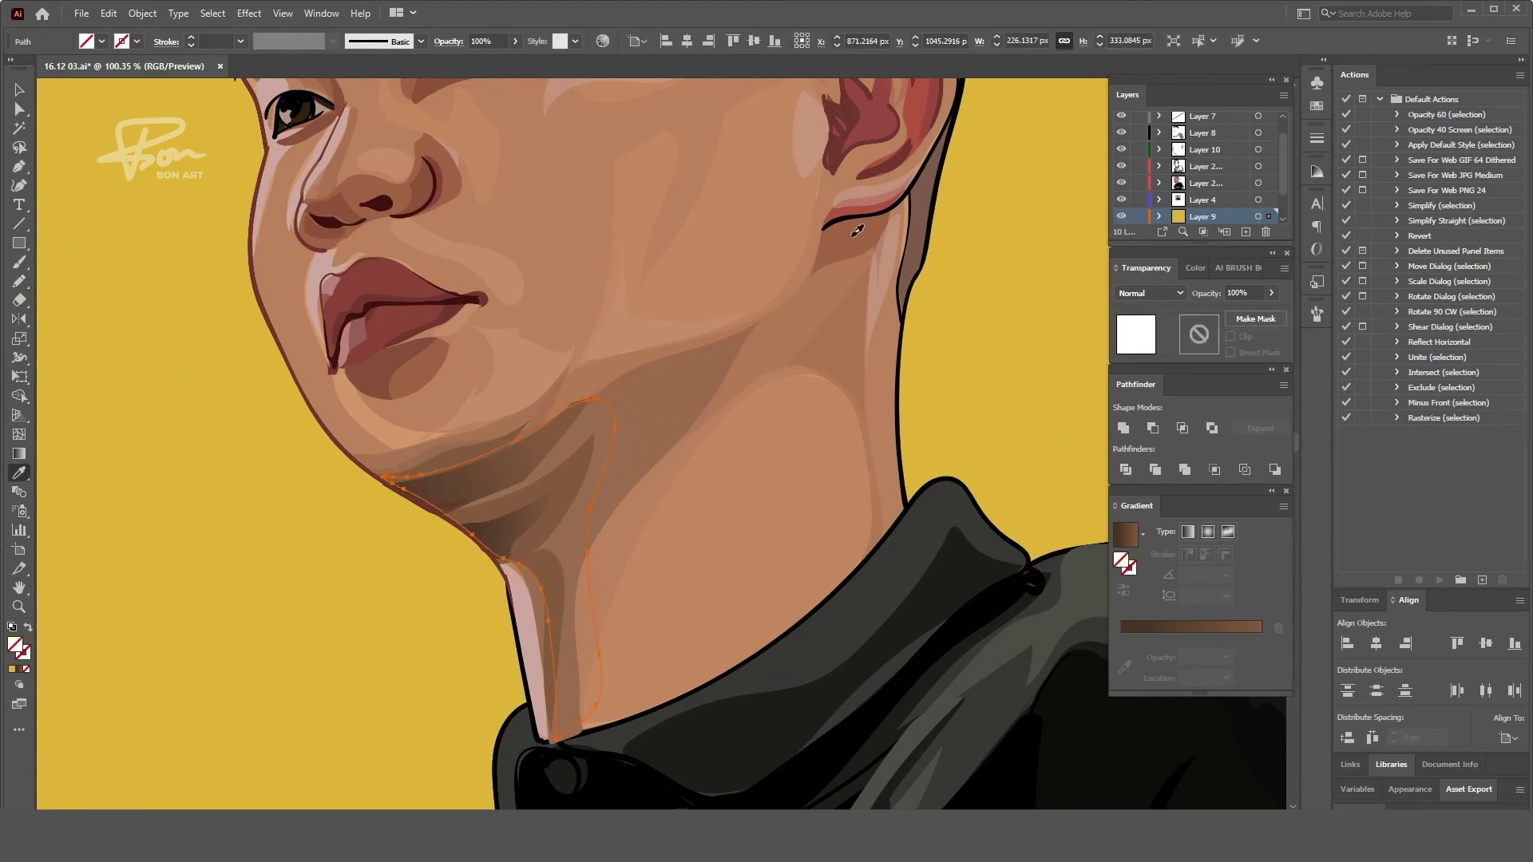
left_click(565, 511)
scroll(630, 512, "down", 1)
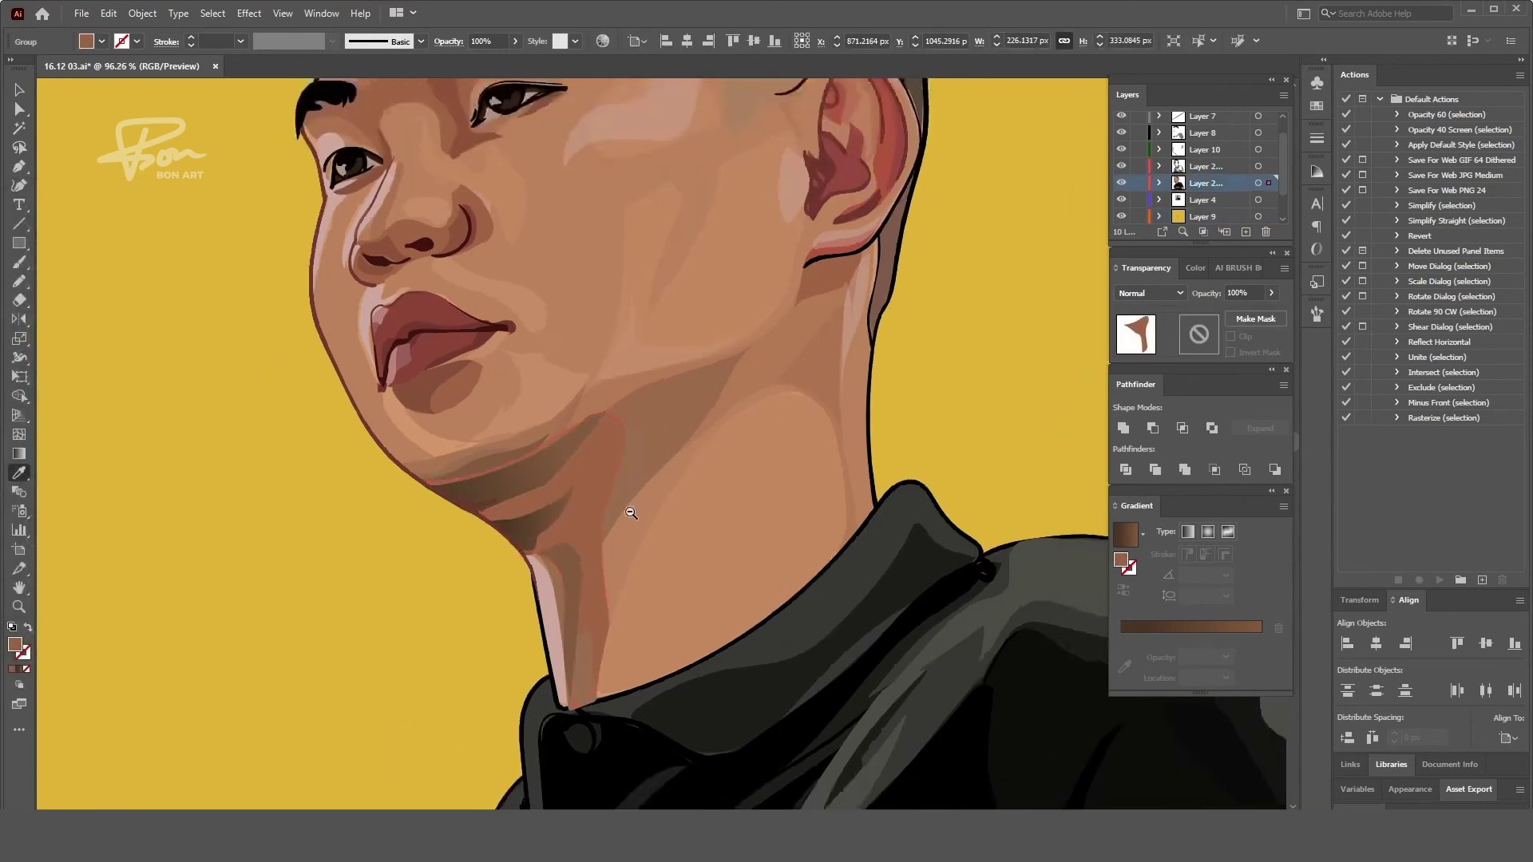
scroll(630, 512, "down", 2)
left_click(1271, 293)
left_click_drag(1273, 312, 1238, 314)
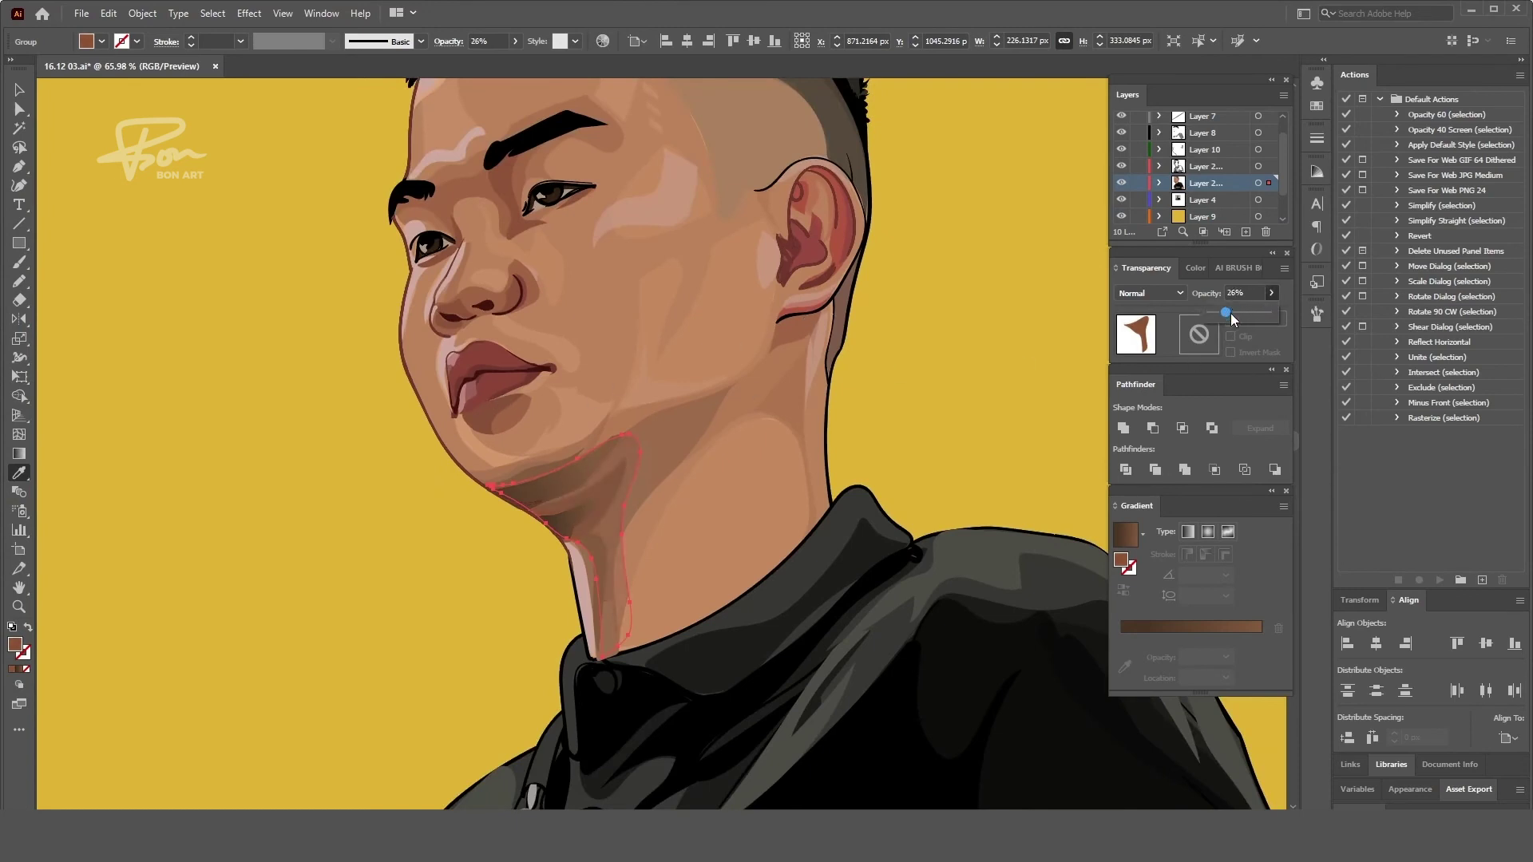
- Reshape the jaw and neck shadow outline by dragging its anchors
left_click(627, 530, "ctrl")
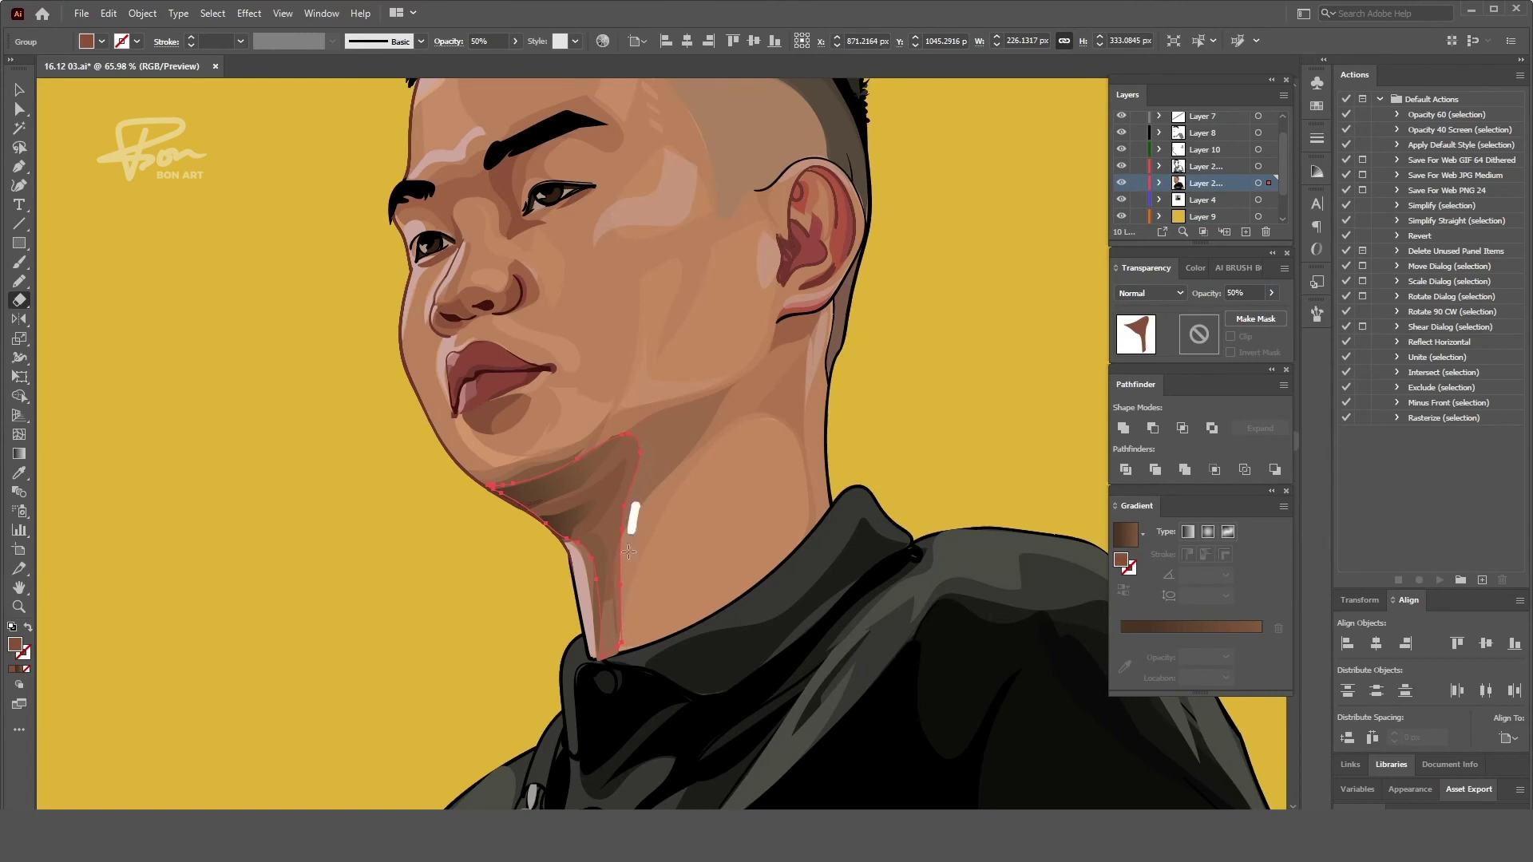
key("ctrl+0")
key("a")
scroll(651, 496, "up", 5)
left_click(650, 497)
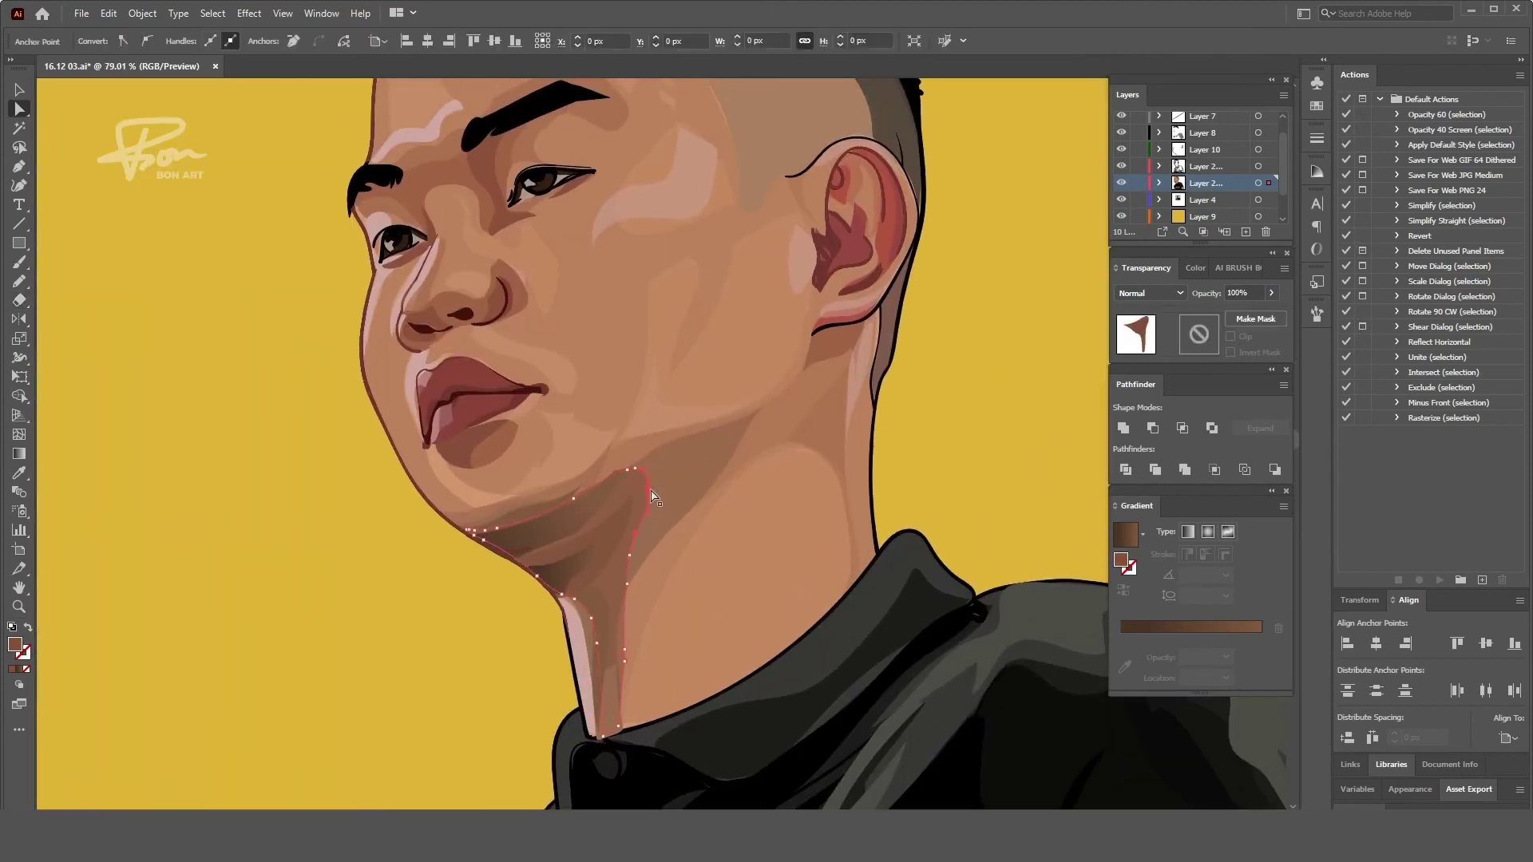
left_click_drag(550, 506, 450, 580)
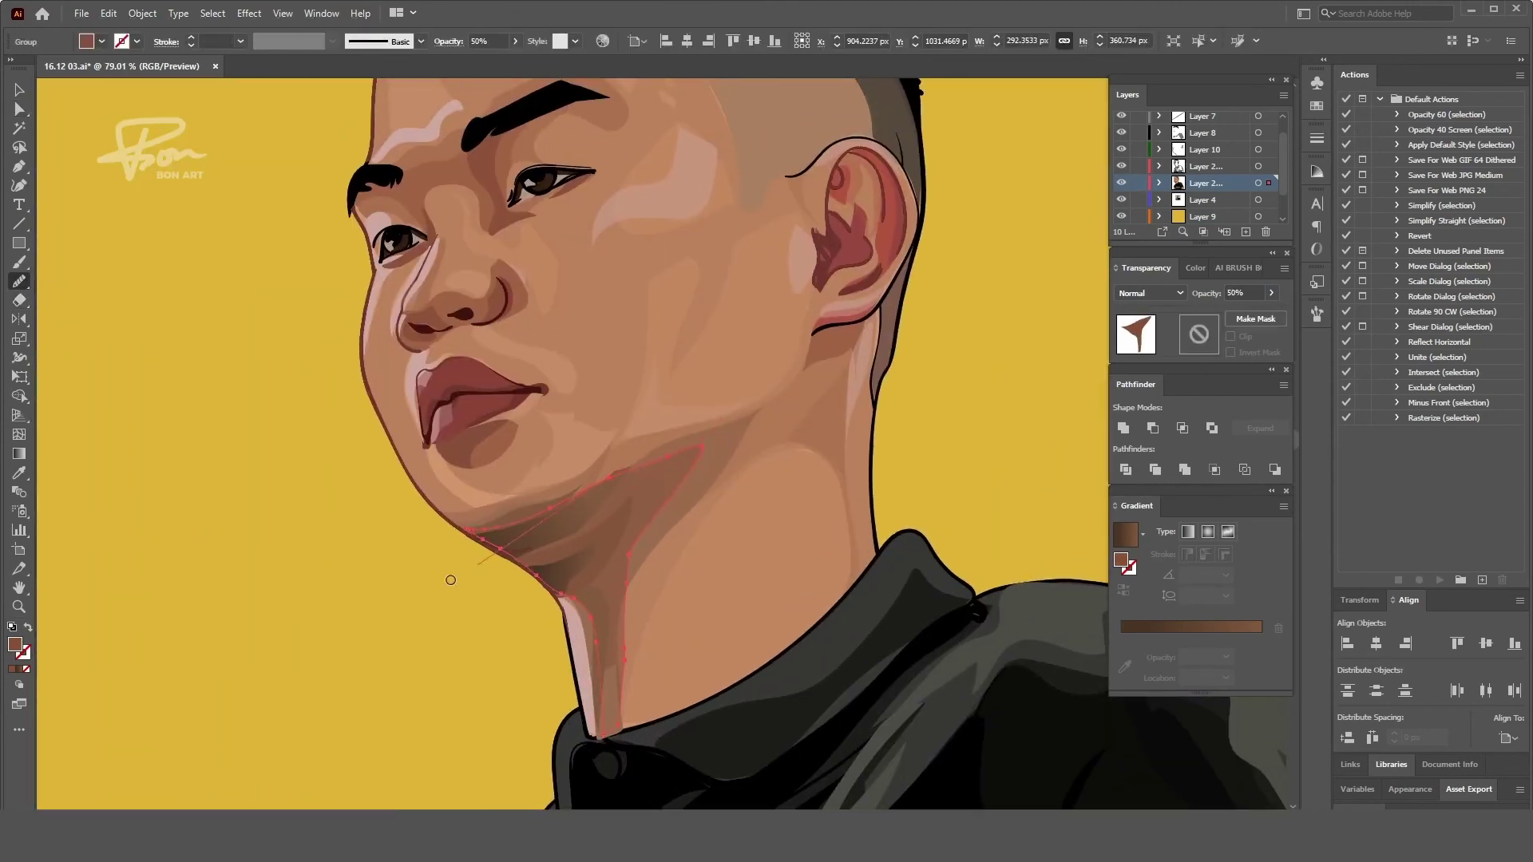
left_click(663, 499, "ctrl")
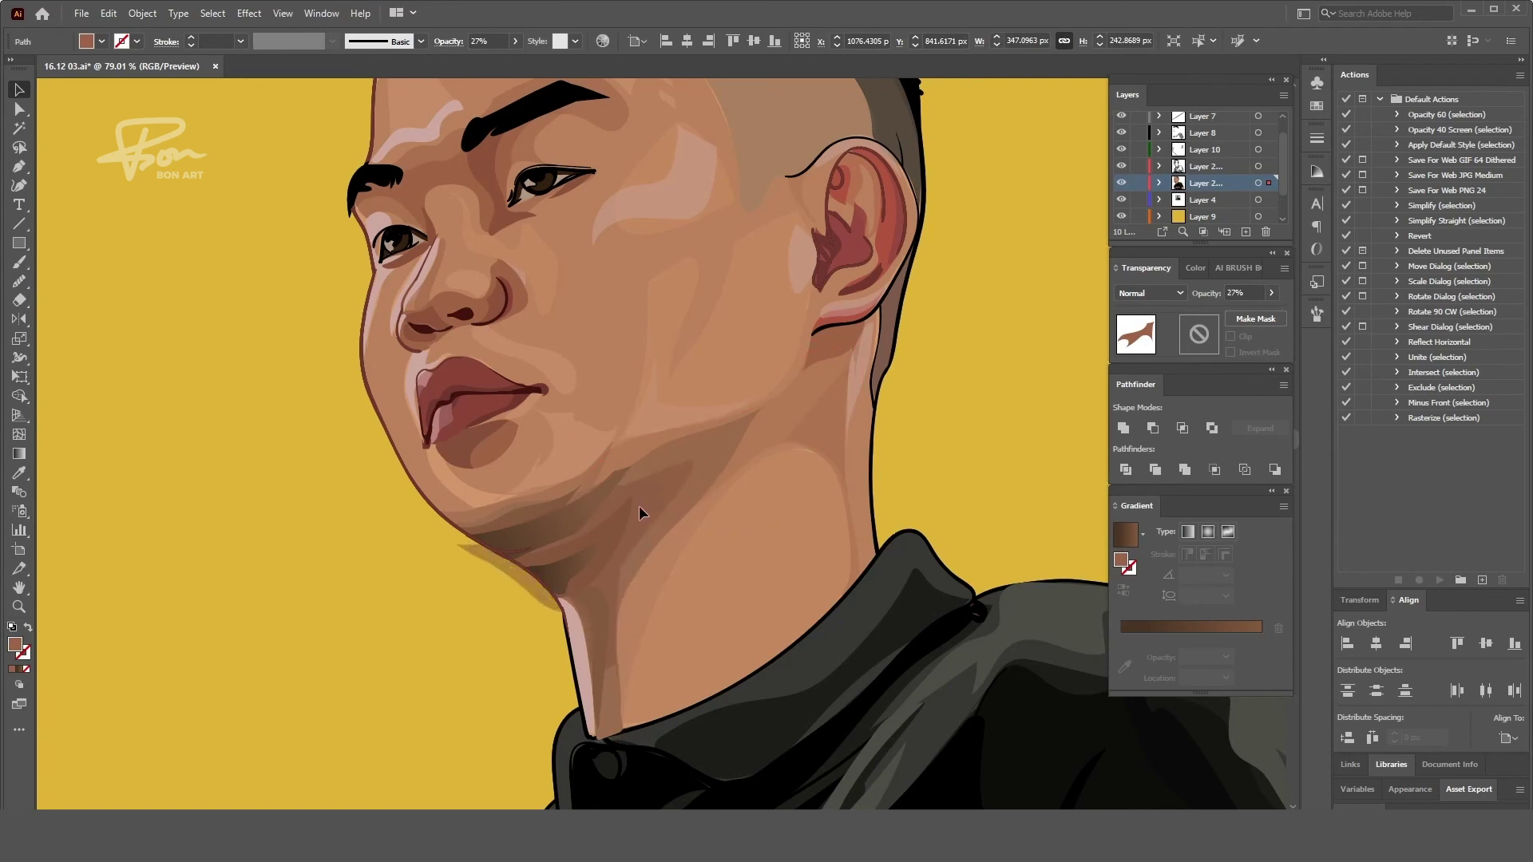
left_click(639, 505)
- Inspect the chin shadow's anchor points, then pan to bring the reference photo into view
key("shift+e")
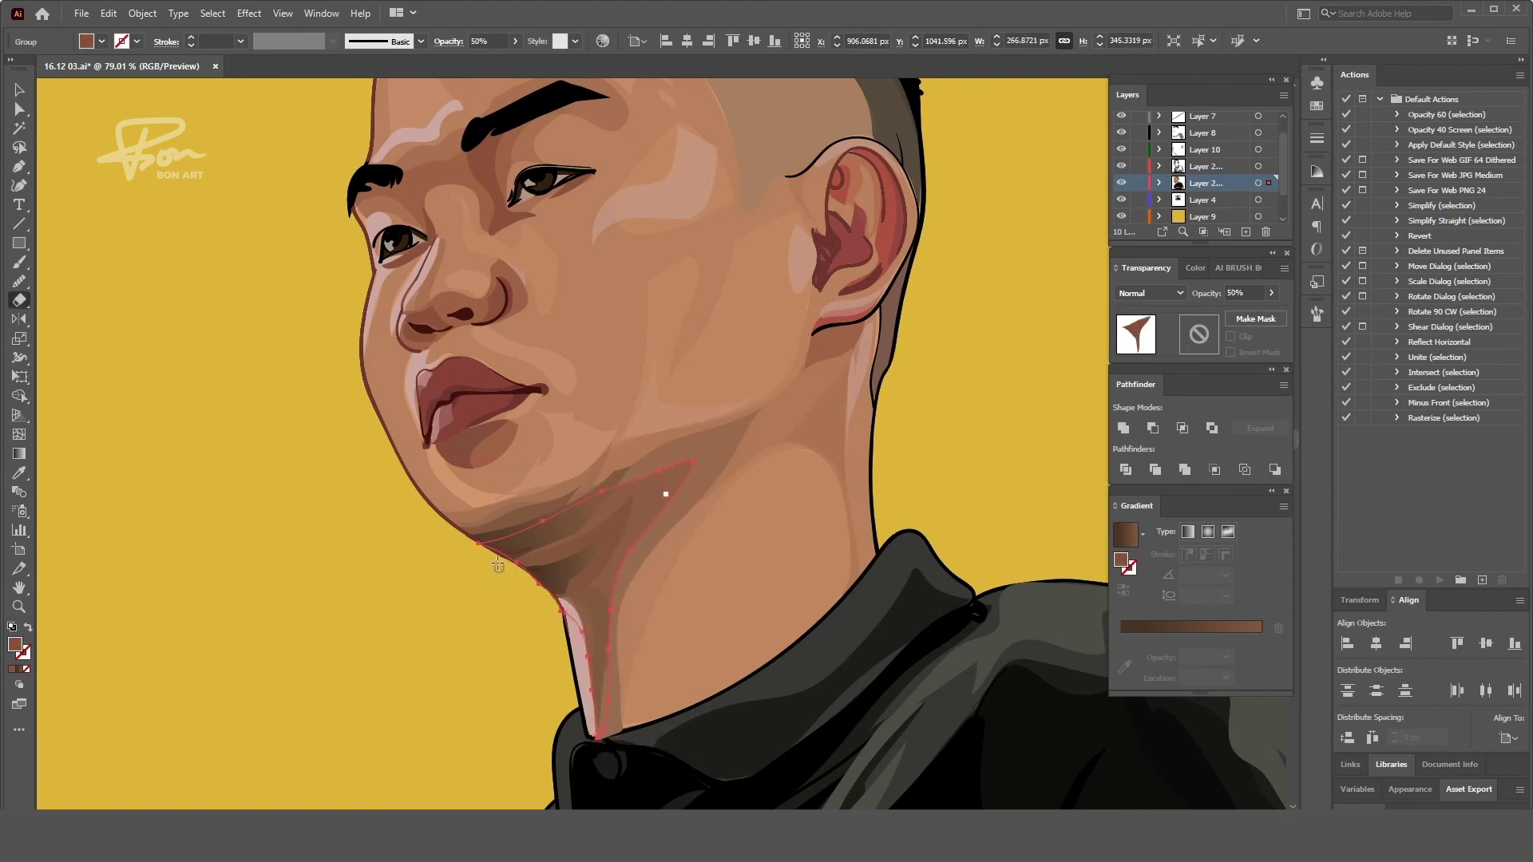
key("ctrl+0")
key("ctrl+shift+a")
left_click(895, 546, "ctrl")
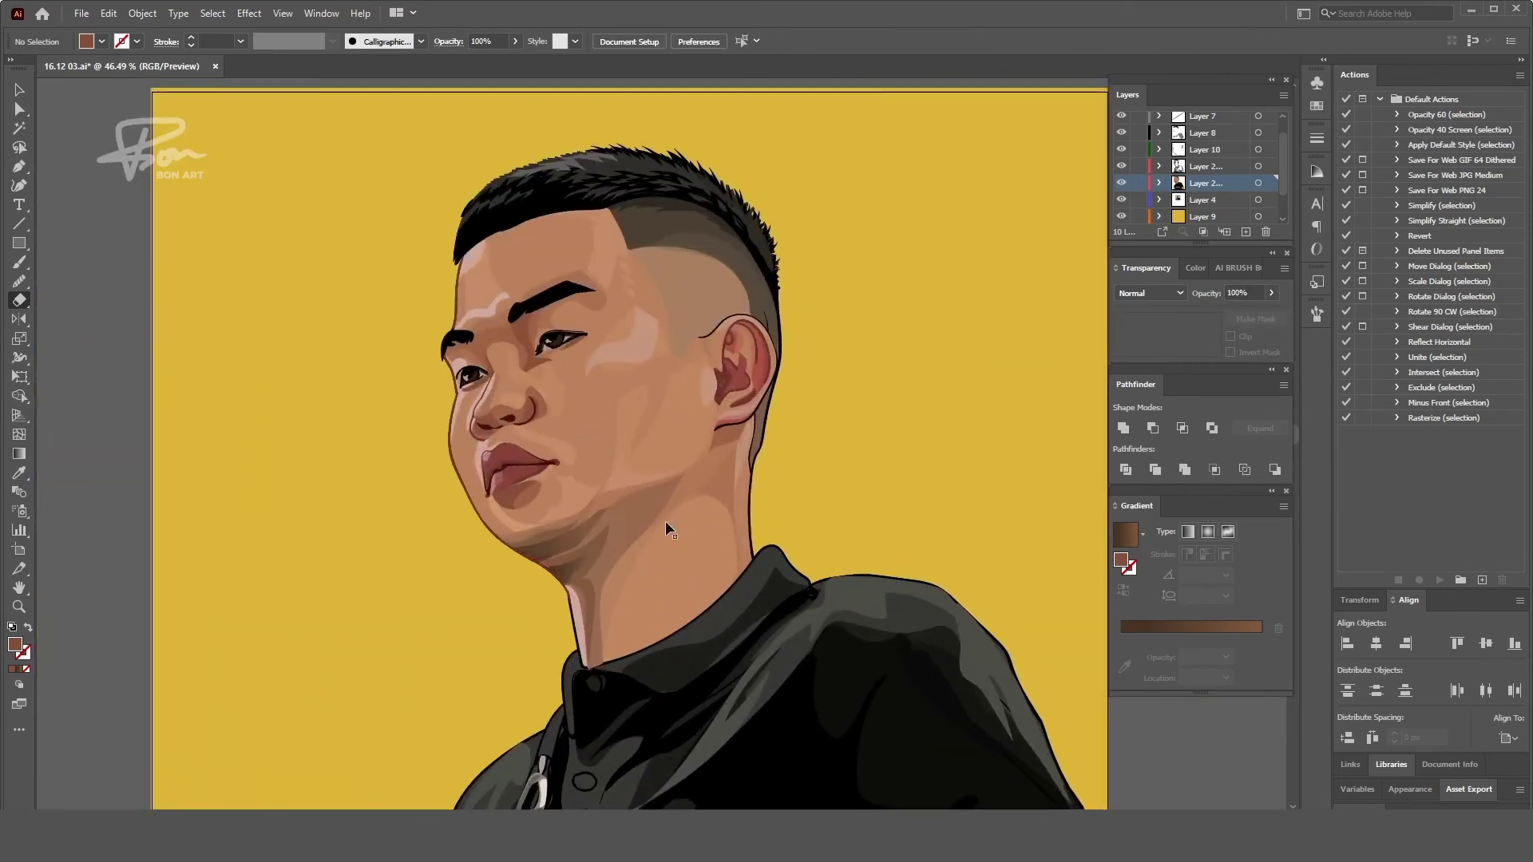
scroll(667, 529, "up", 3)
left_click(581, 533, "ctrl")
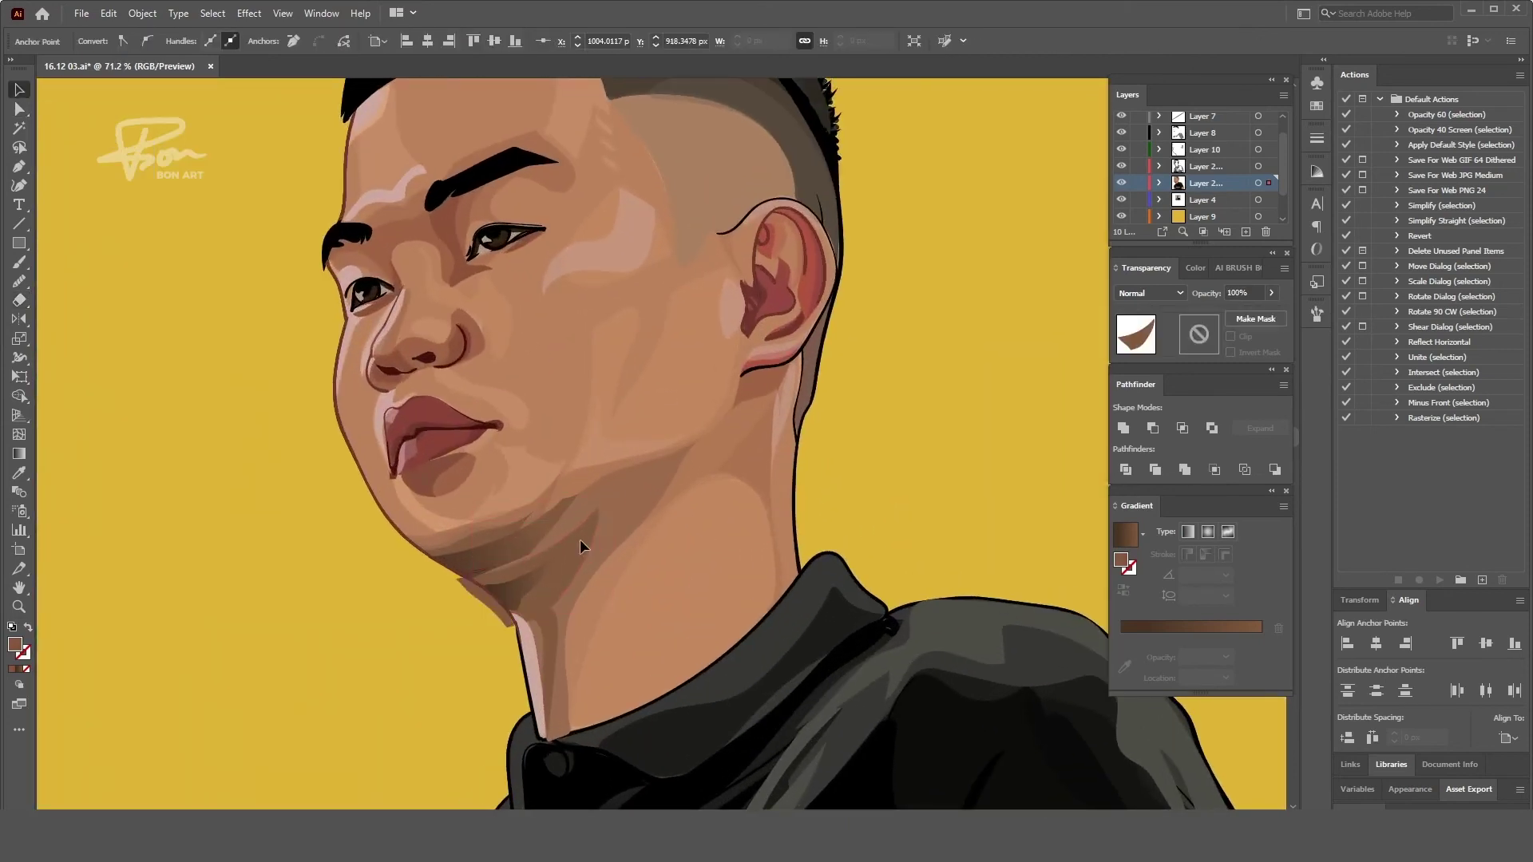
left_click(567, 547)
scroll(563, 539, "down", 2)
scroll(710, 583, "up", 3)
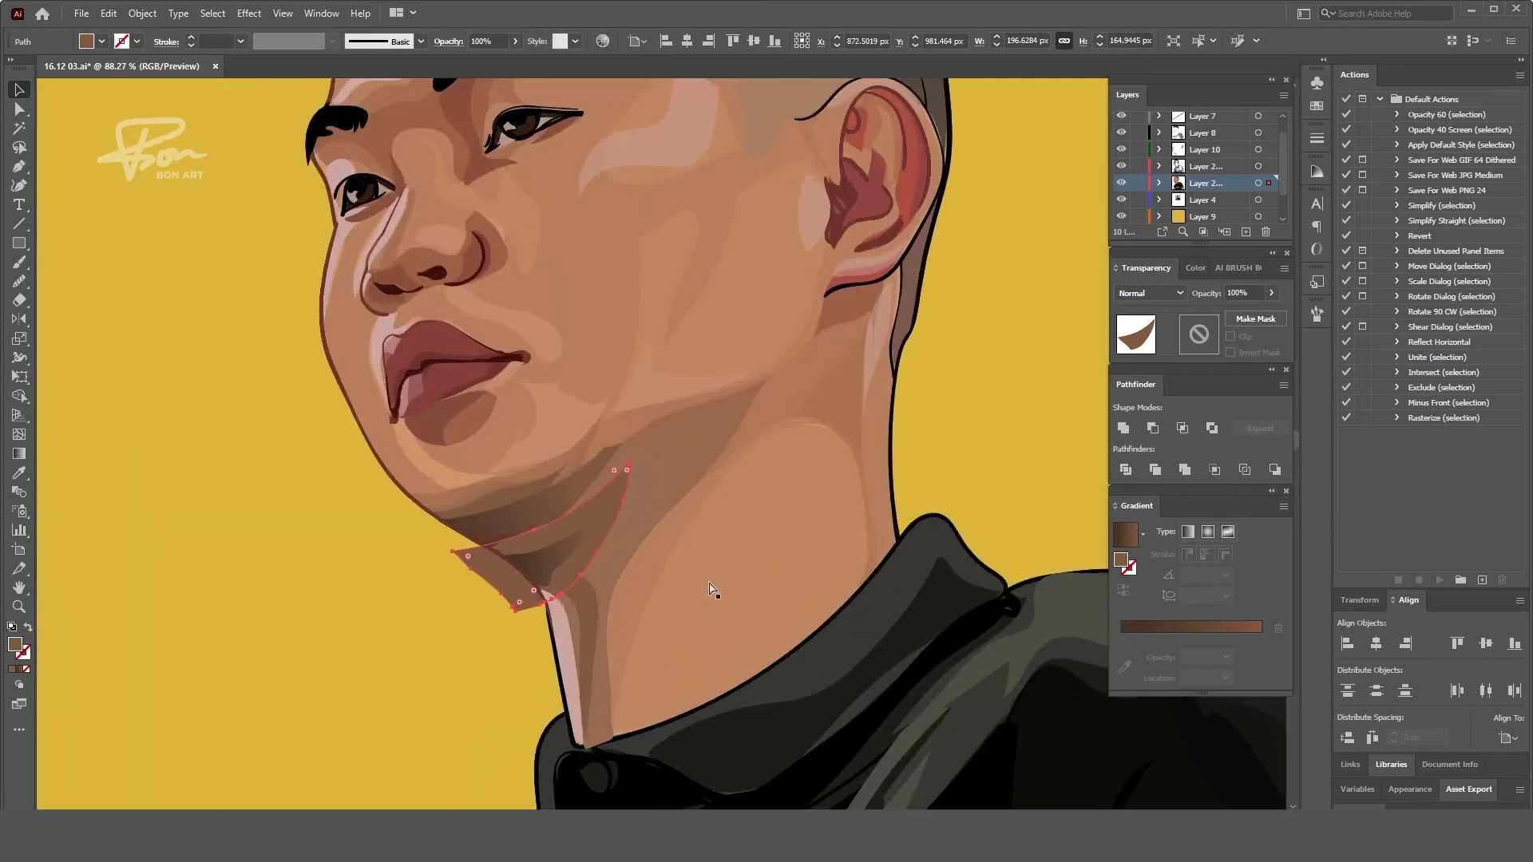
key("ctrl+shift+a")
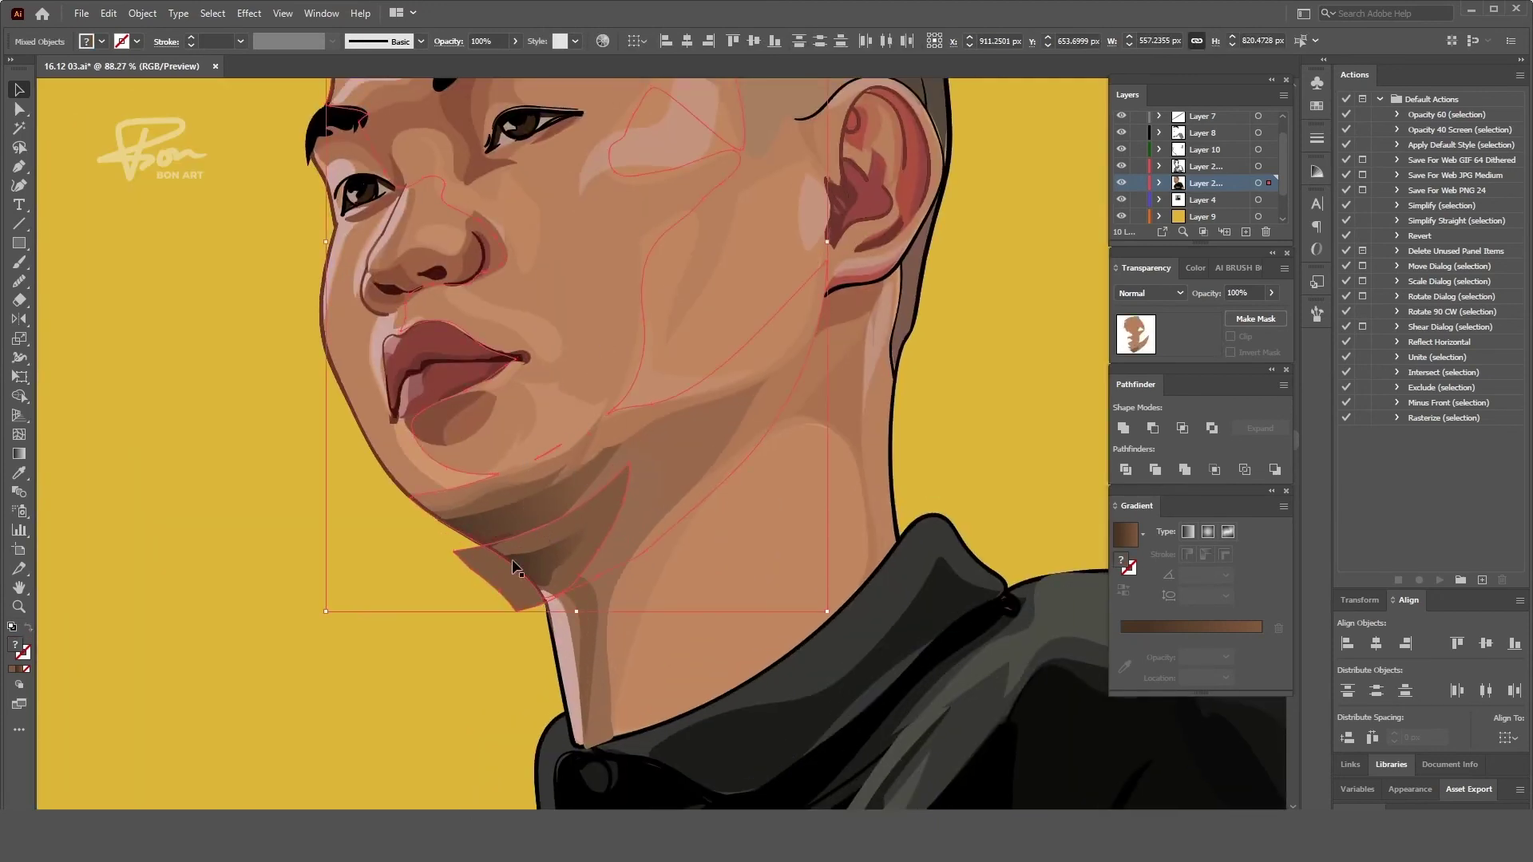
scroll(472, 626, "down", 5)
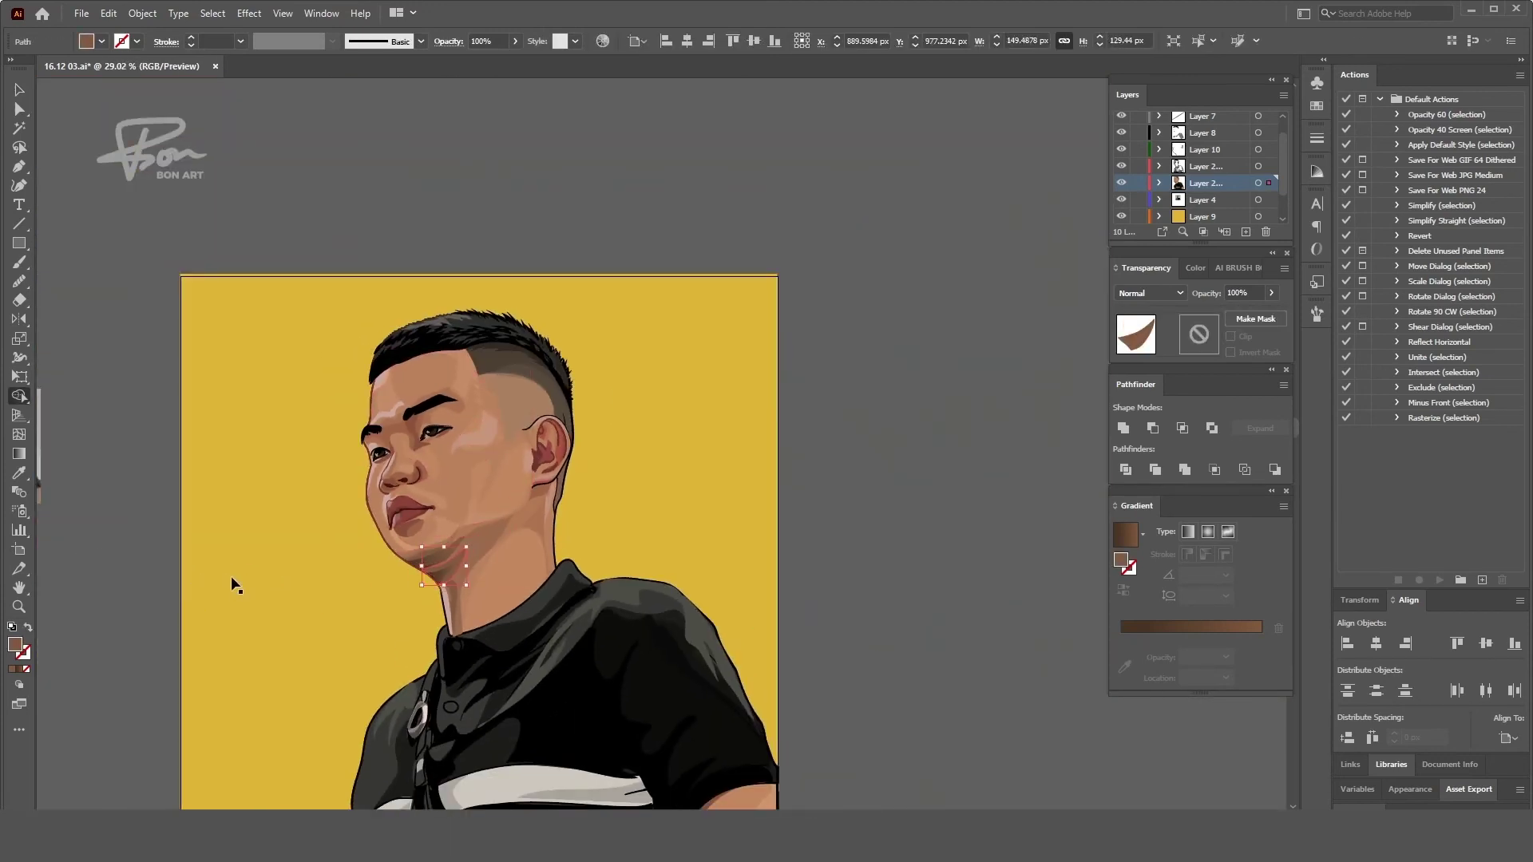
left_click_drag(160, 603, 506, 538)
scroll(511, 539, "up", 2)
- Give the chin shadow a sampled brown gradient angled across the chin
scroll(699, 514, "up", 1)
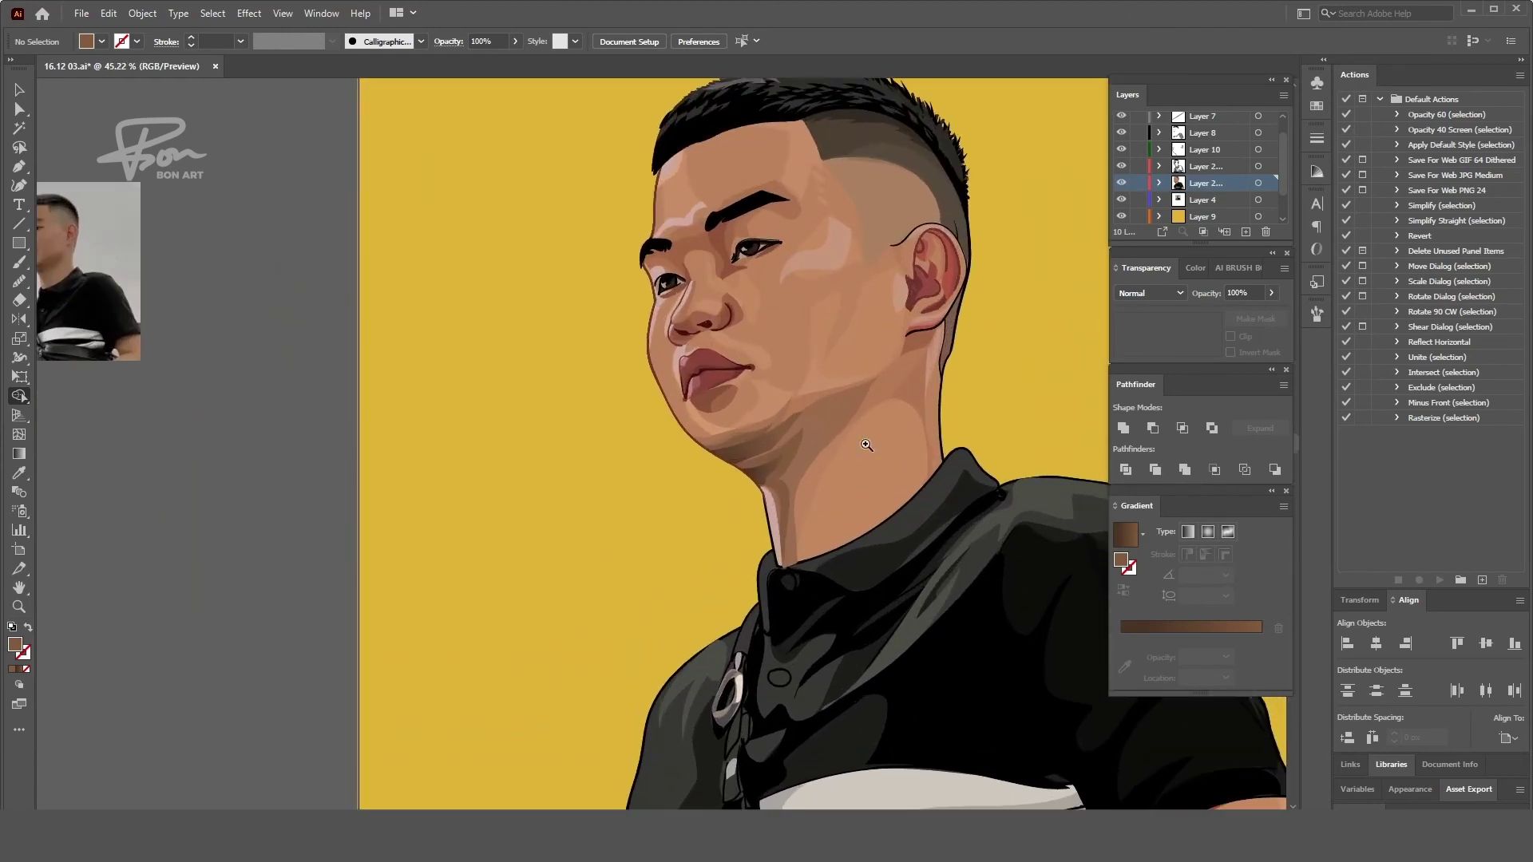
left_click(817, 428)
key("i")
left_click(774, 463)
key("g")
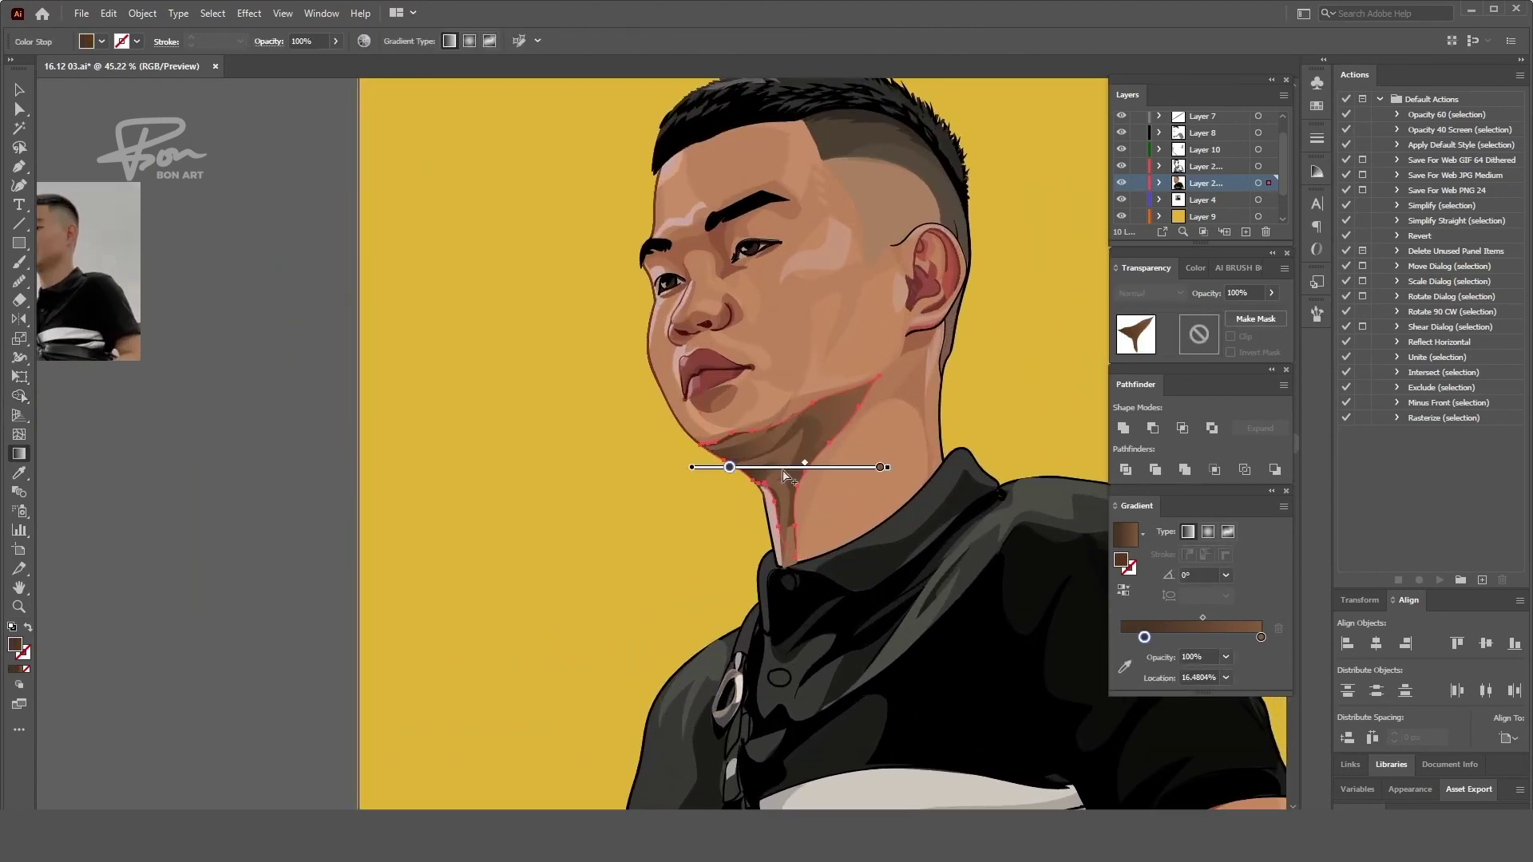
left_click_drag(676, 490, 743, 473)
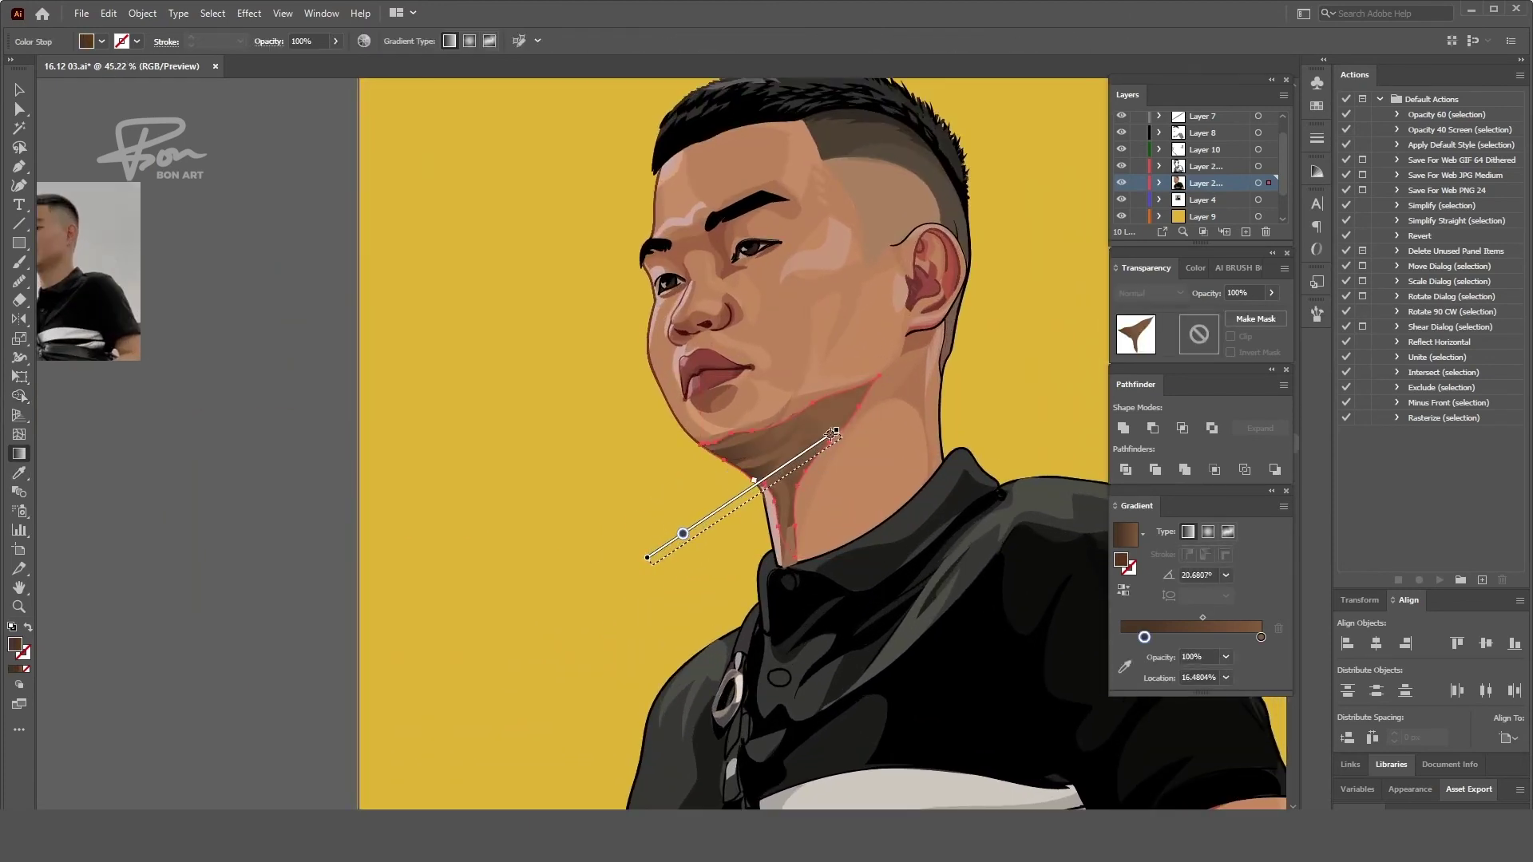
key("v")
- Fit the artboard and select the faint neck shadow with Direct Selection
key("ctrl+0")
scroll(897, 488, "up", 4)
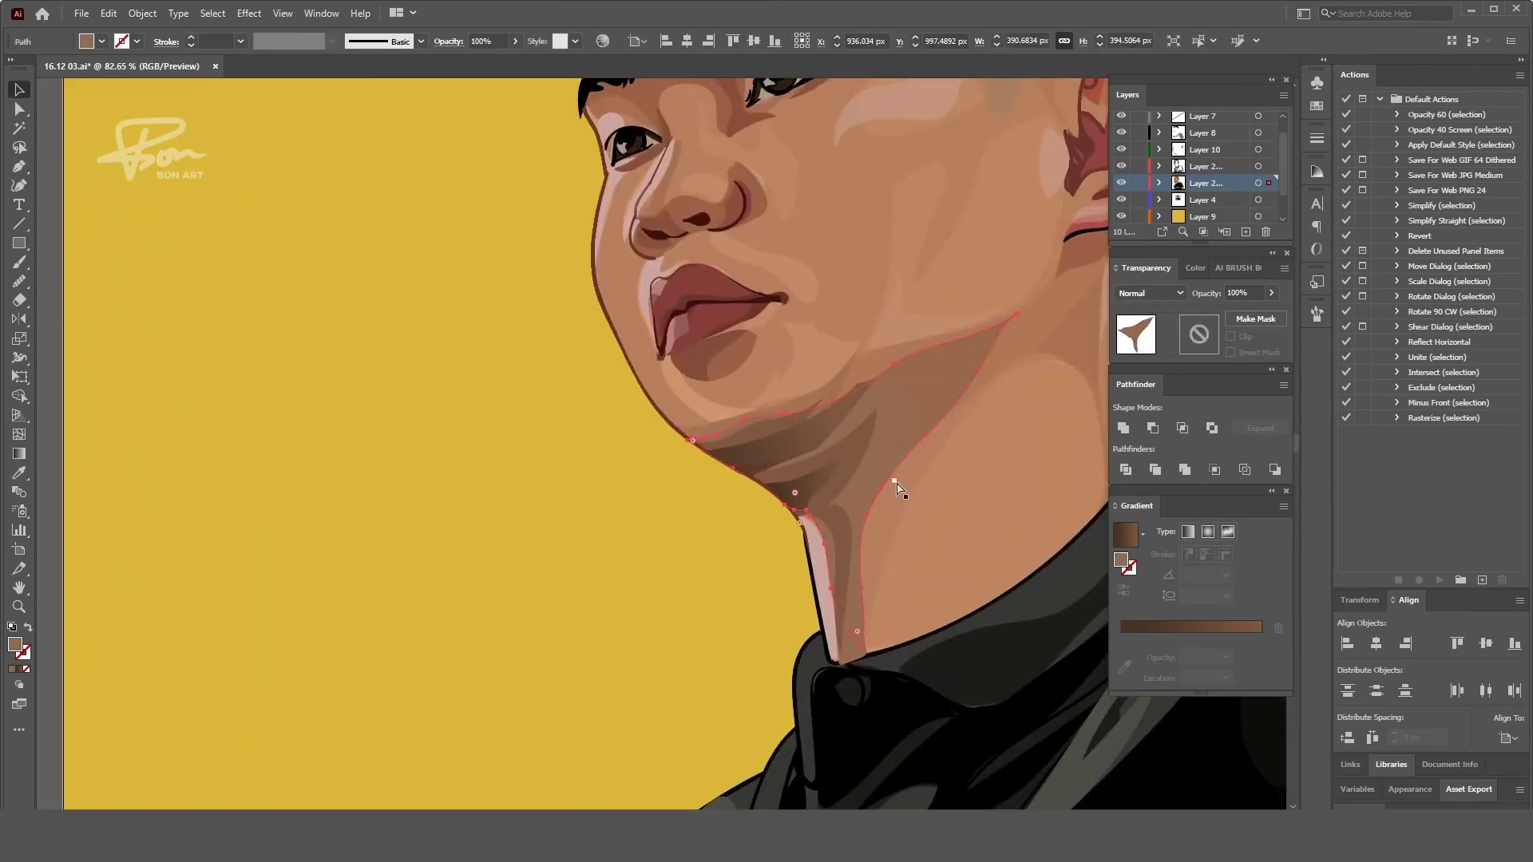
scroll(896, 489, "down", 2)
scroll(783, 449, "up", 2)
key("a")
left_click(795, 411)
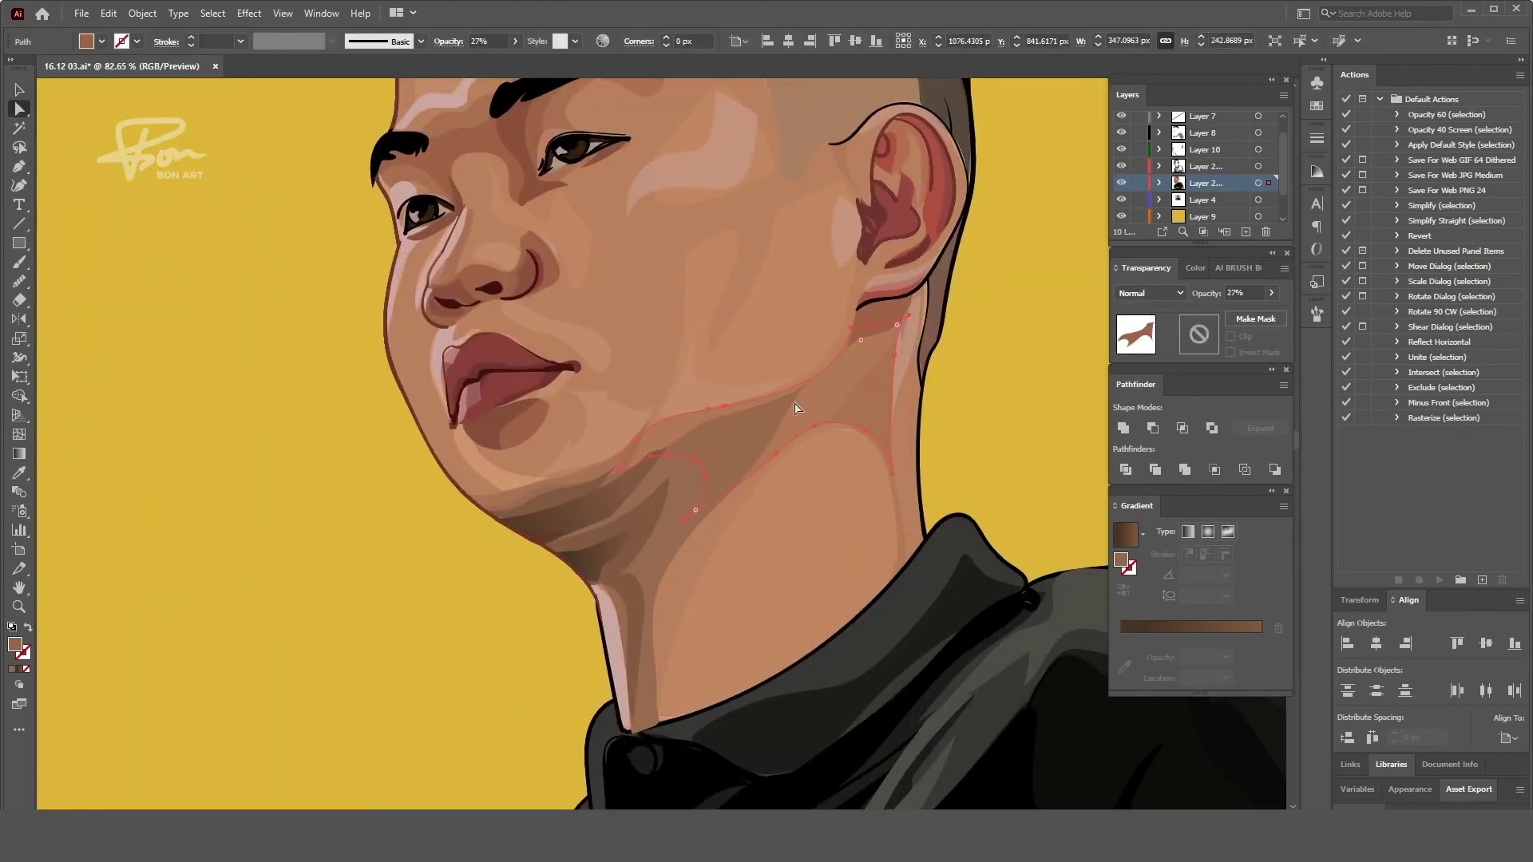
key("ctrl+shift+a")
- Pull neck-shadow anchors down and left to reshape its outline
key("ctrl+0")
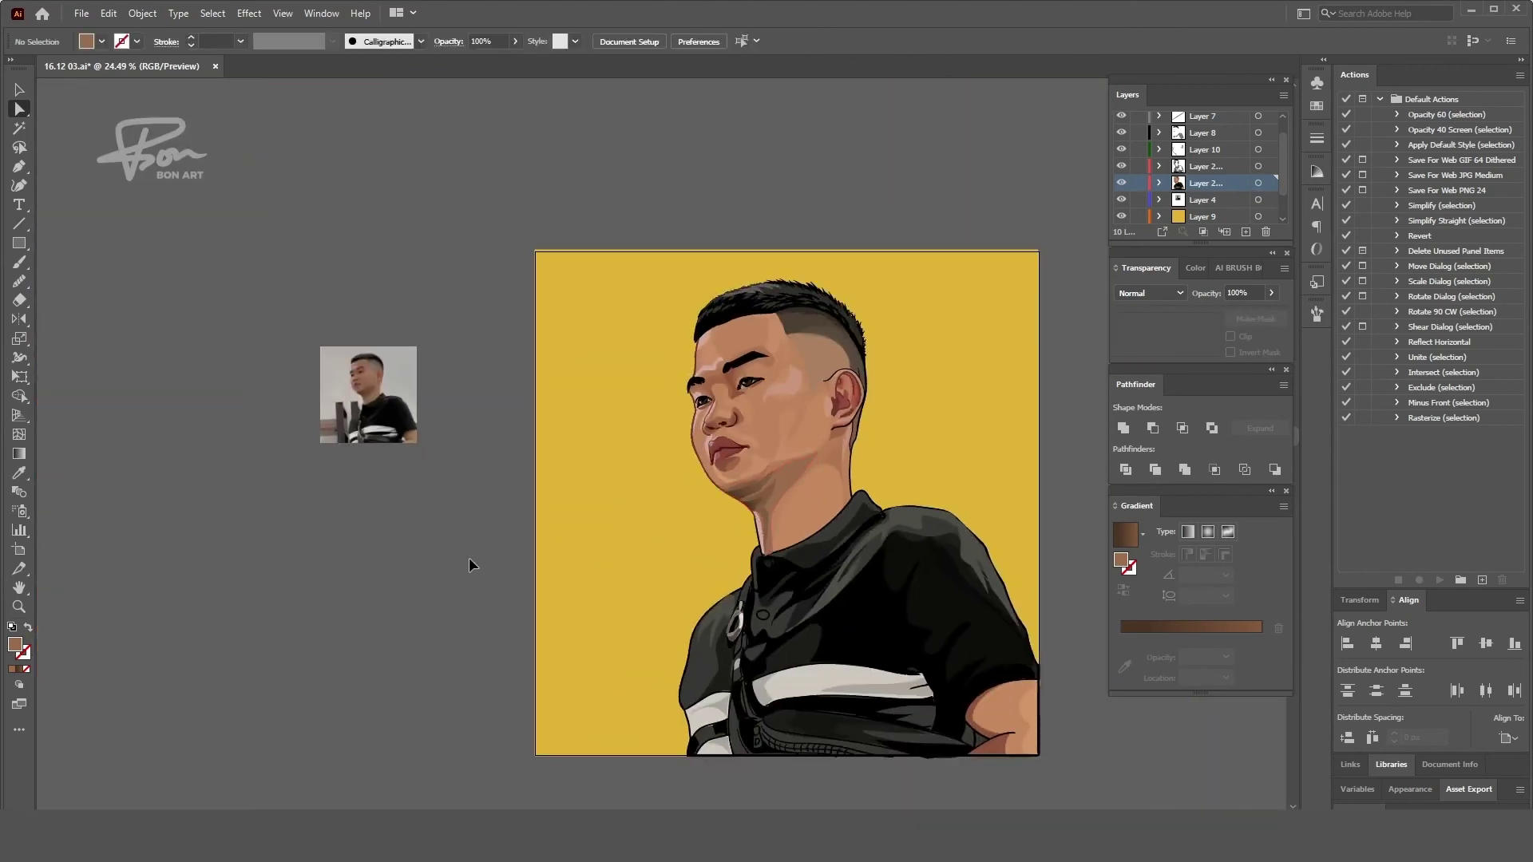
scroll(799, 545, "up", 3)
scroll(798, 545, "up", 1)
scroll(798, 546, "up", 1)
left_click(866, 473)
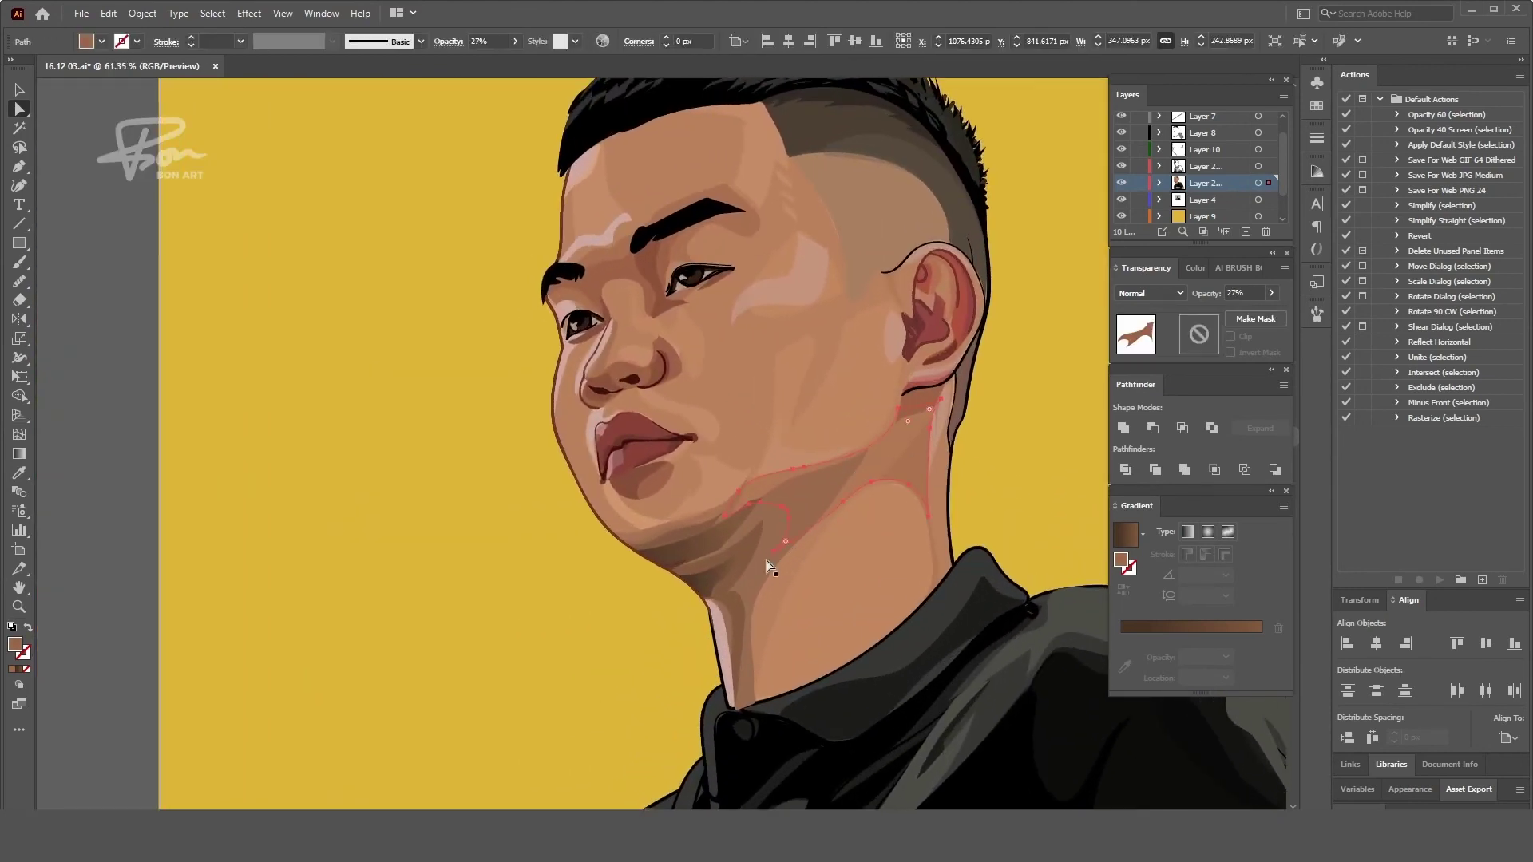
left_click_drag(839, 491, 779, 489)
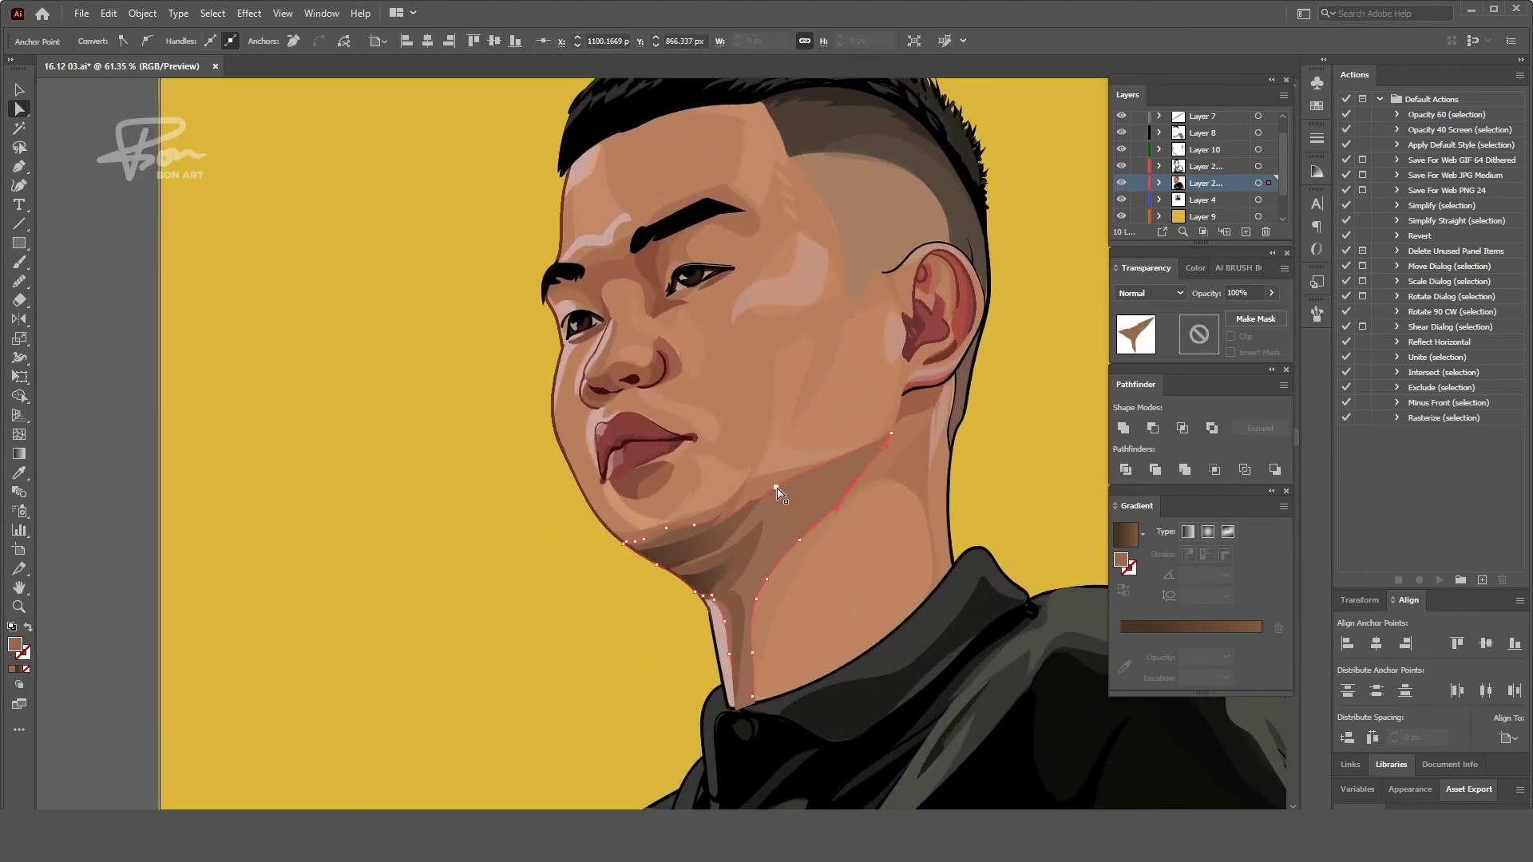
left_click(779, 487)
key("ctrl+0")
key("ctrl+shift+a")
scroll(770, 609, "up", 1)
- Pan to the reference photo and nudge an anchor on the small cheek highlight shape
mouse_move(610, 602)
left_mouse_down()
mouse_move(756, 570)
mouse_move(732, 570)
left_mouse_up()
scroll(732, 539, "up", 2)
left_click(731, 539)
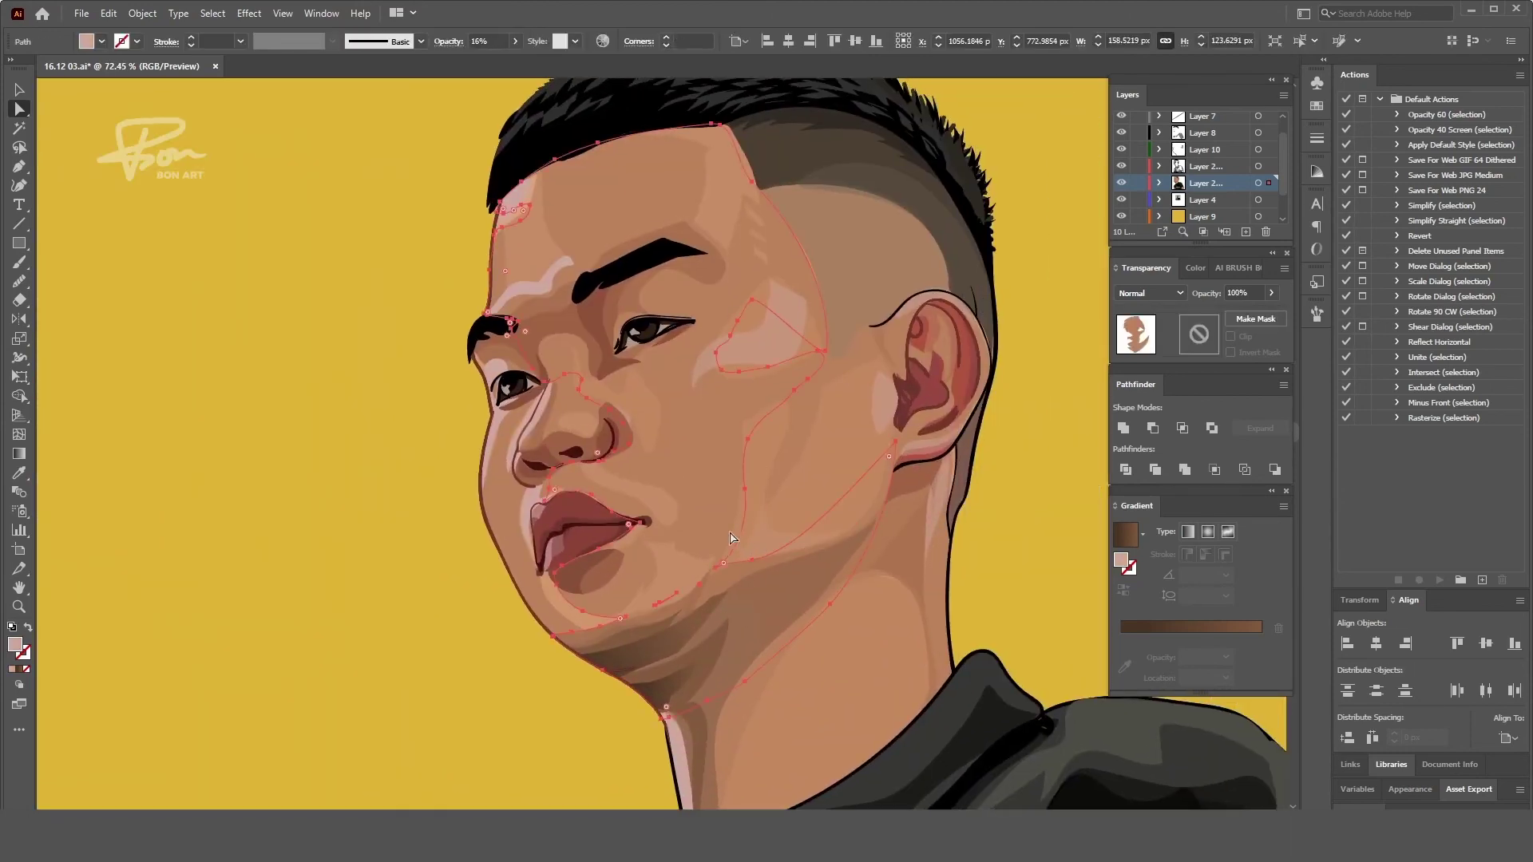
left_click(730, 561)
left_click(756, 499)
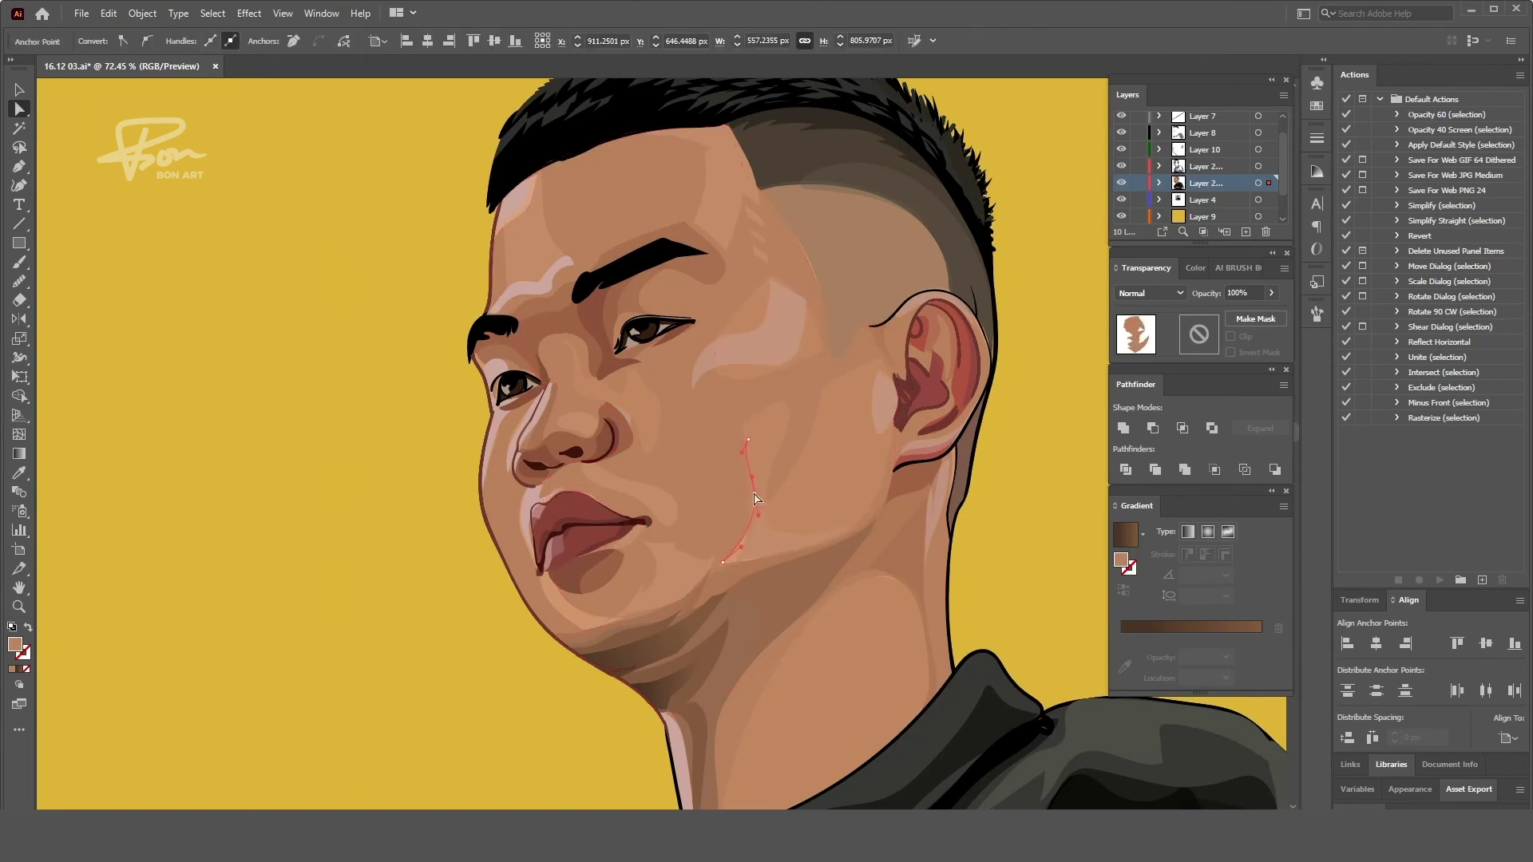
scroll(662, 581, "down", 4)
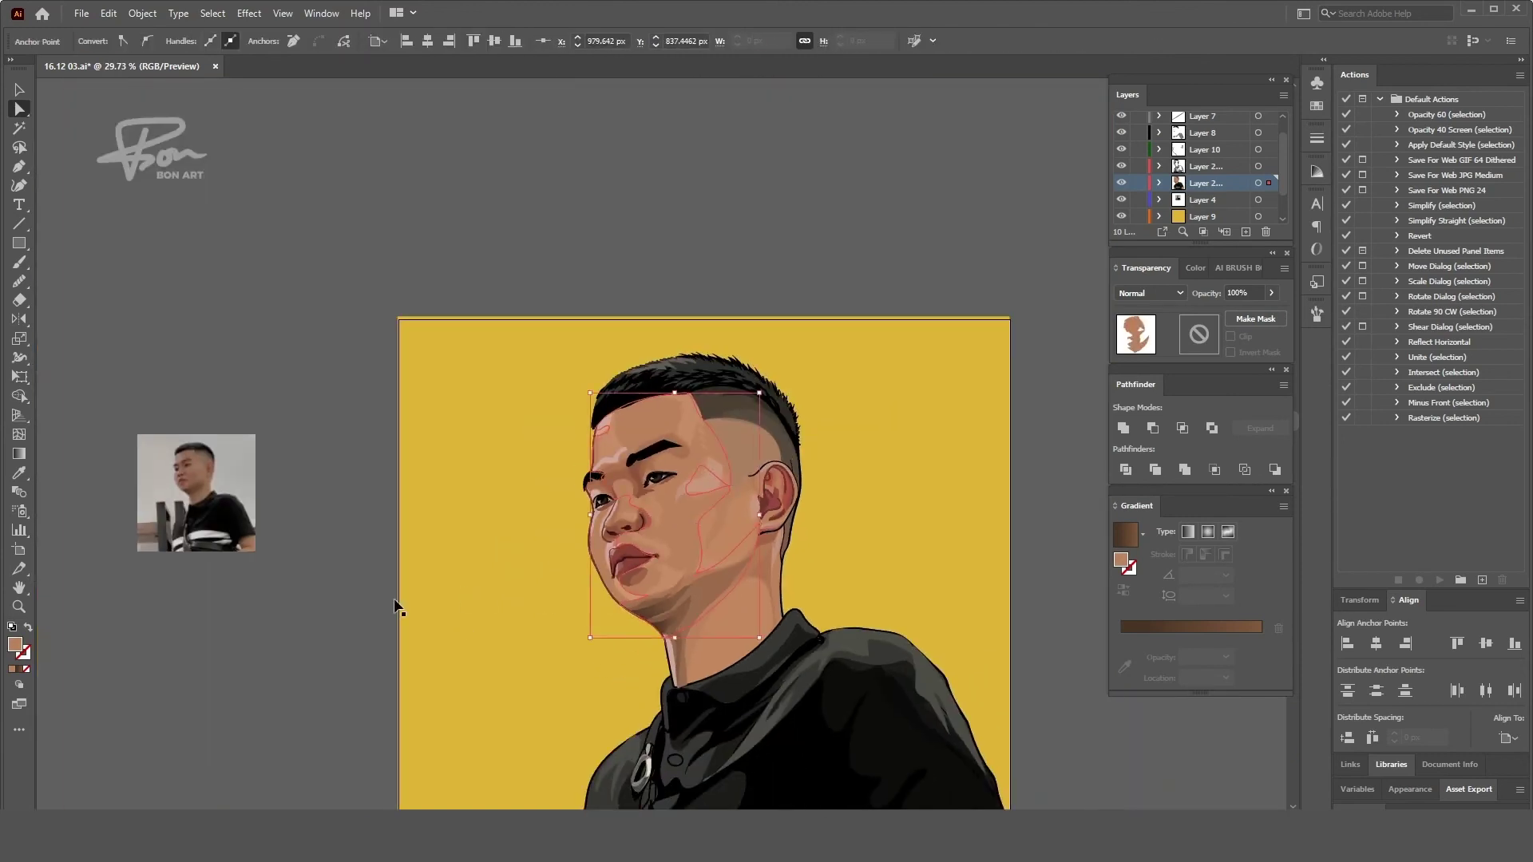
left_click(396, 601)
key("v")
scroll(719, 559, "up", 2)
- Select the faint highlight stroke on the lower cheek with Direct Selection
scroll(718, 558, "up", 1)
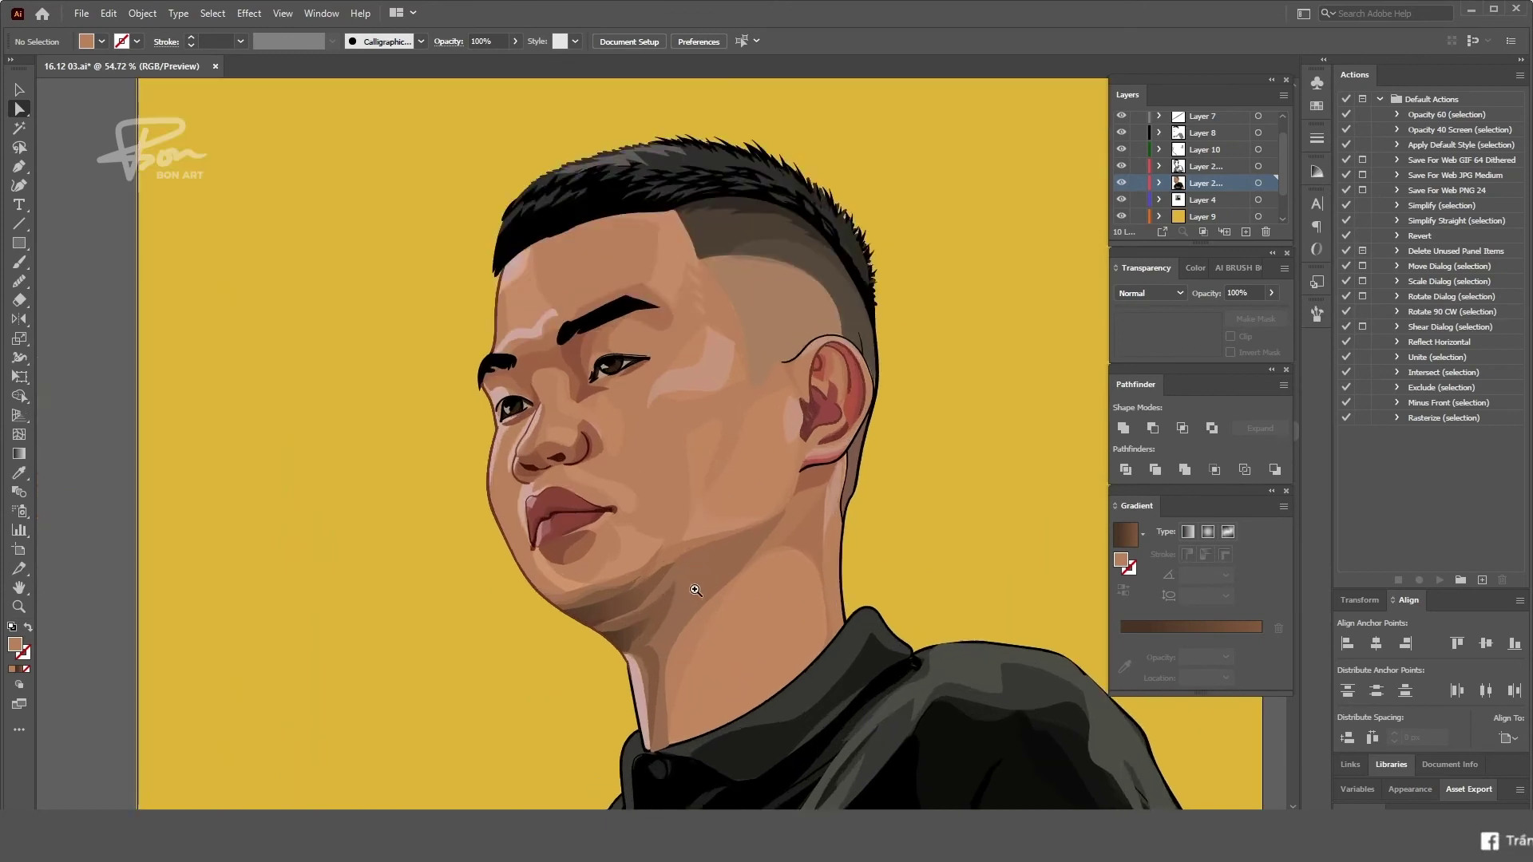
scroll(718, 559, "up", 1)
key("a")
left_click(729, 547)
scroll(729, 546, "up", 3)
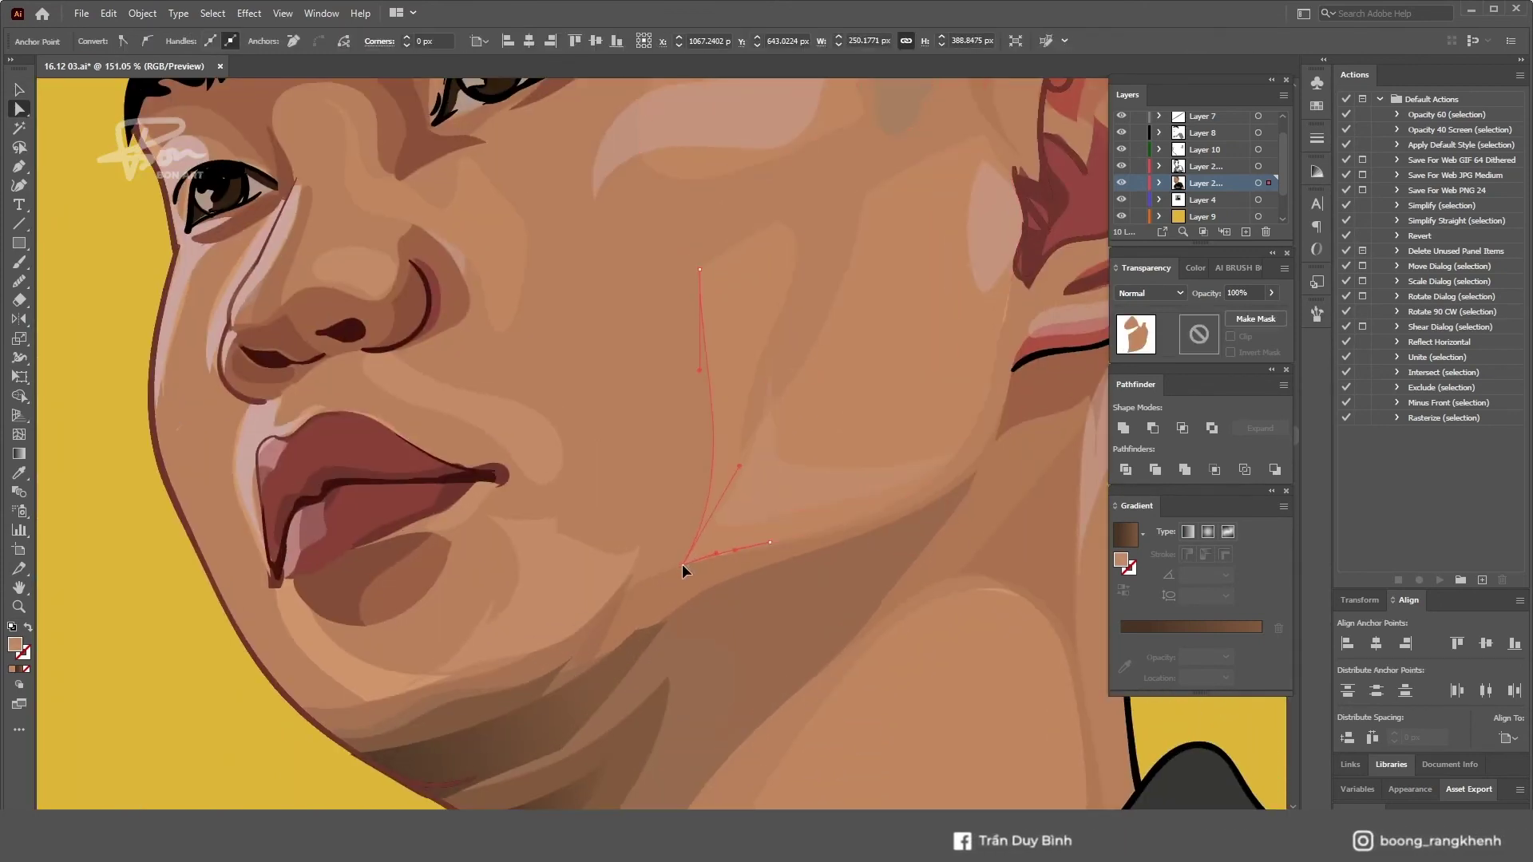
- Erase both ends of the cheek highlight with two Eraser drags to shorten it
key("shift+e")
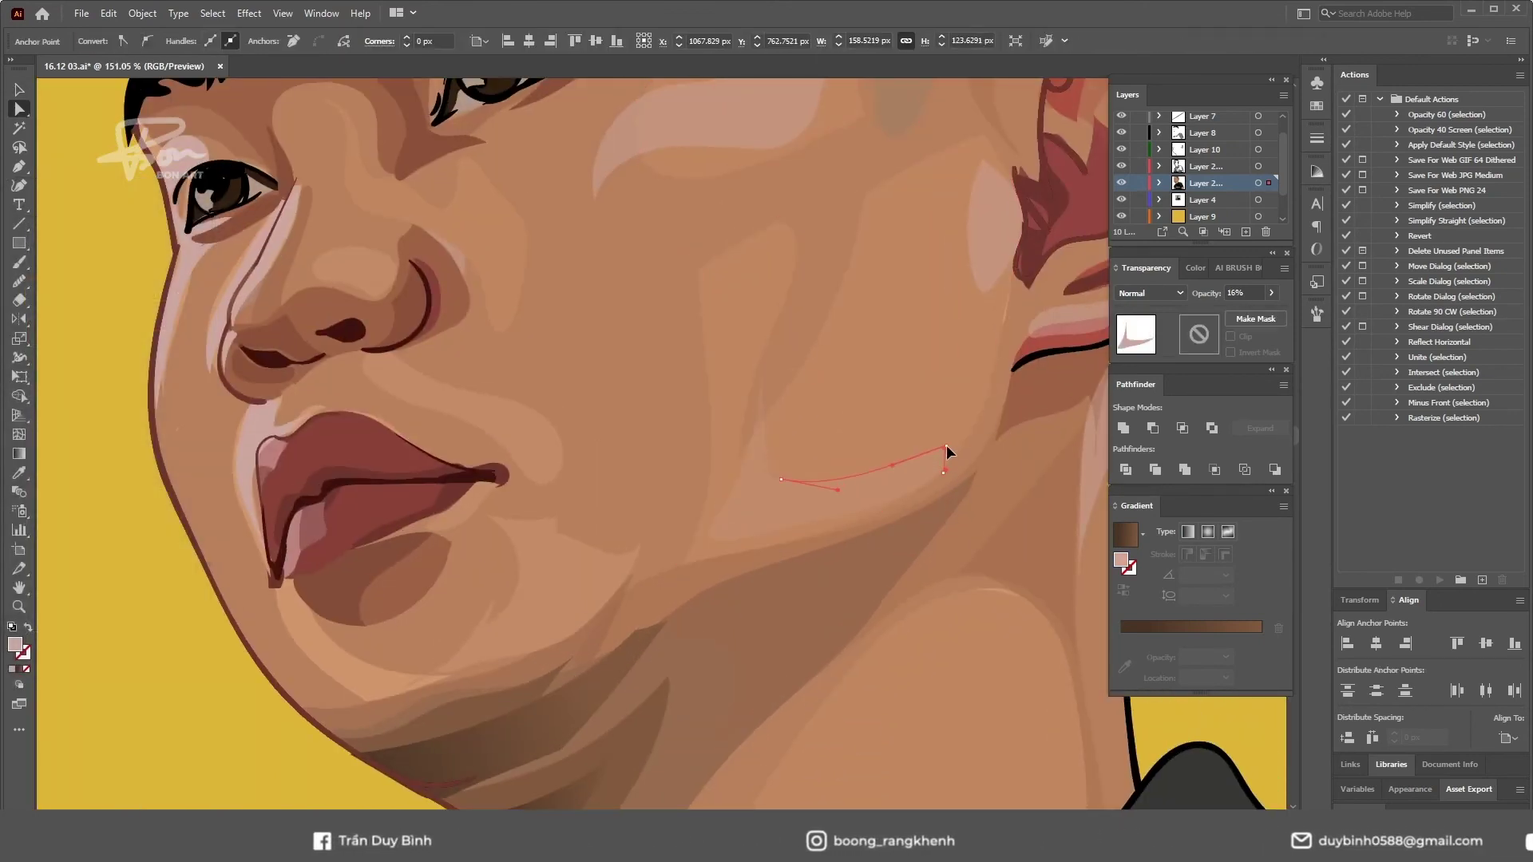
left_click_drag(964, 438, 910, 494)
scroll(910, 494, "down", 3)
left_click_drag(931, 428, 709, 559)
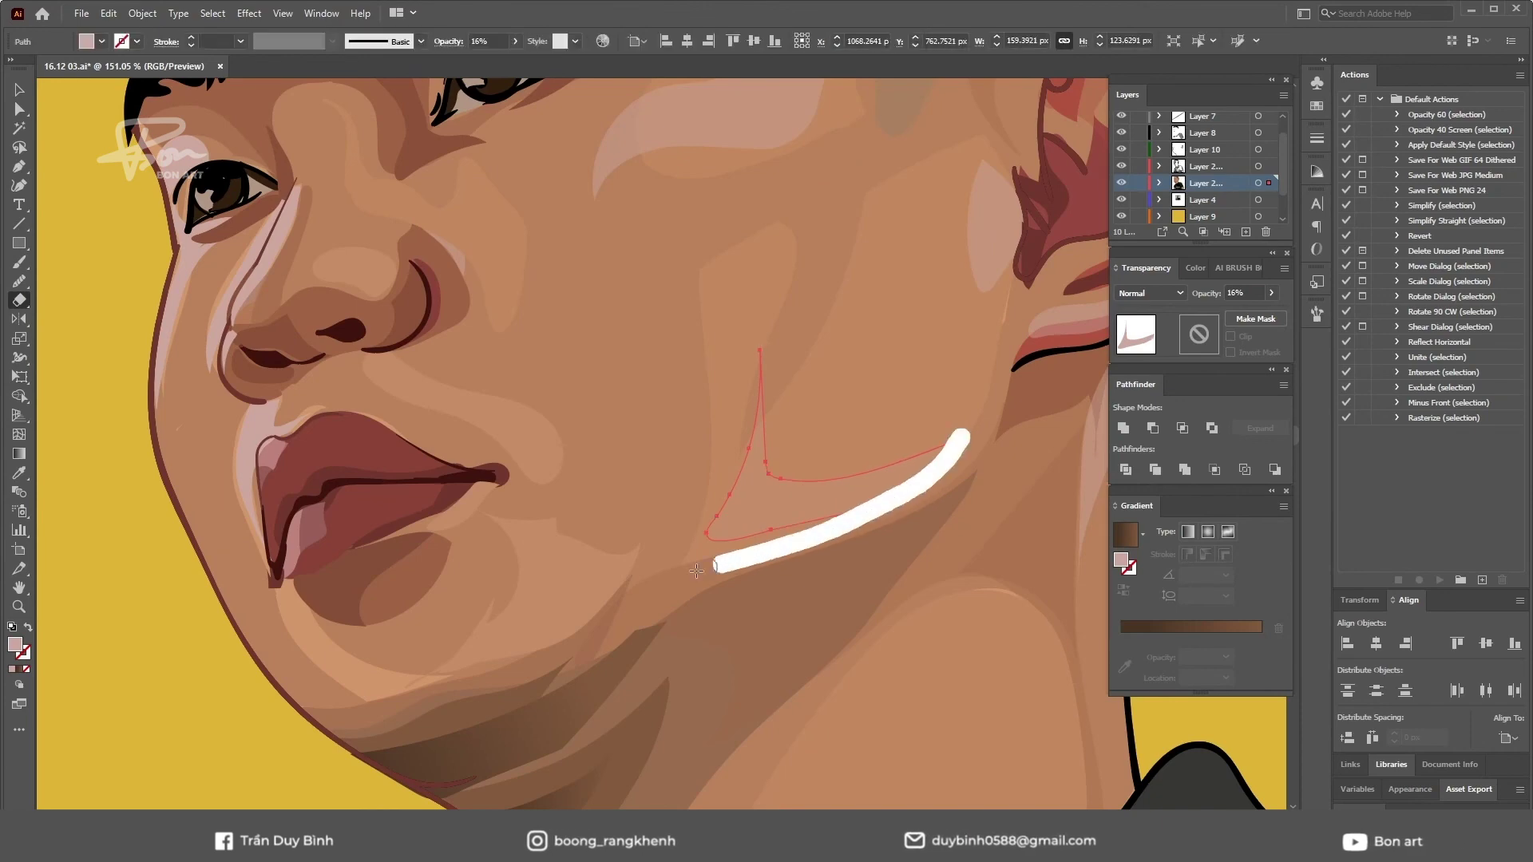
scroll(513, 565, "down", 5)
scroll(507, 663, "down", 2)
scroll(642, 350, "down", 2)
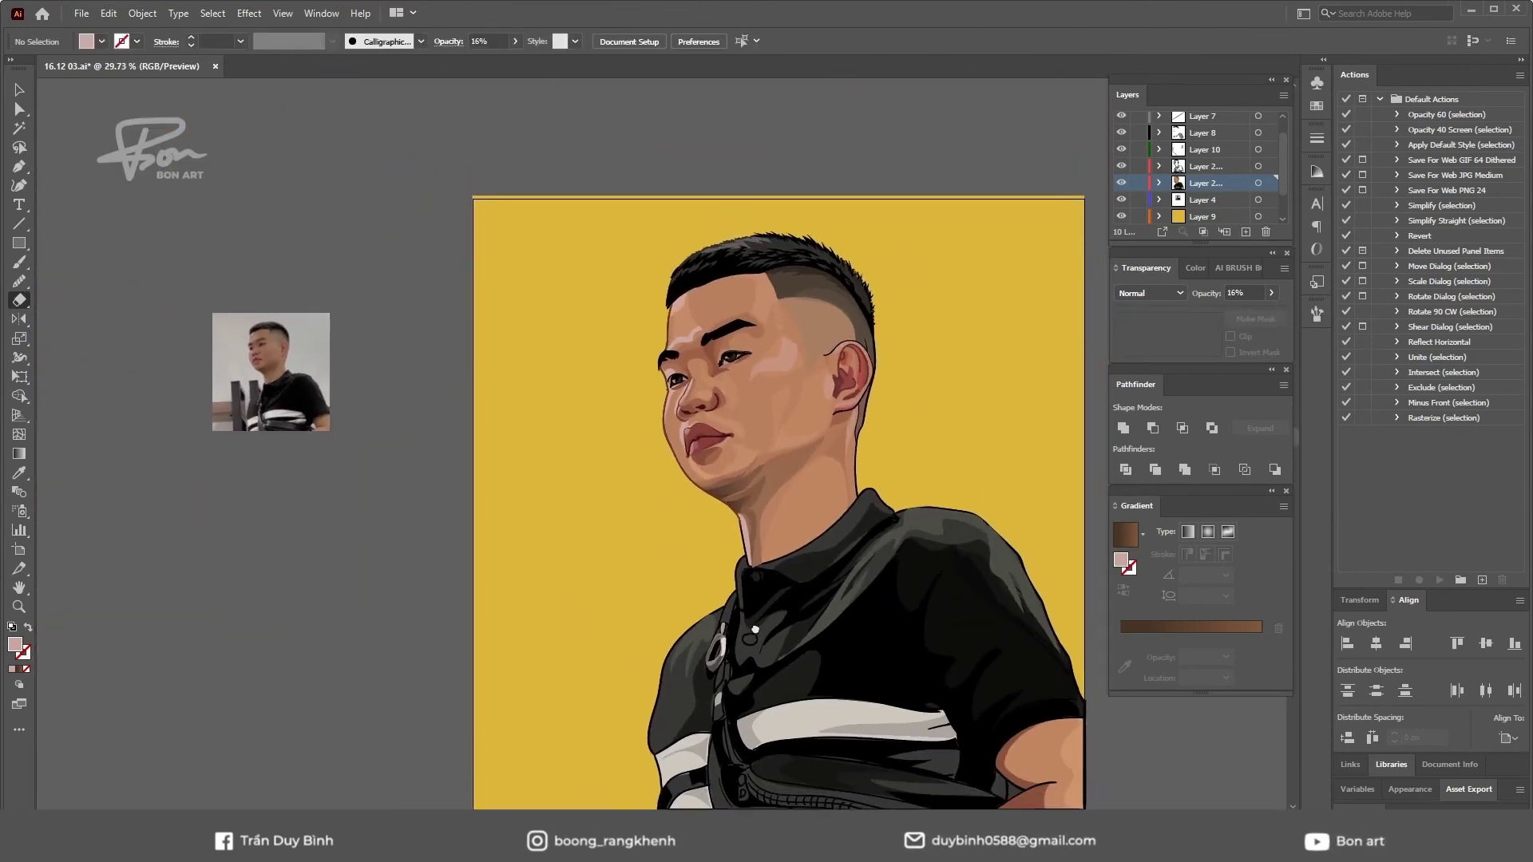
scroll(642, 350, "up", 3)
scroll(718, 530, "down", 2)
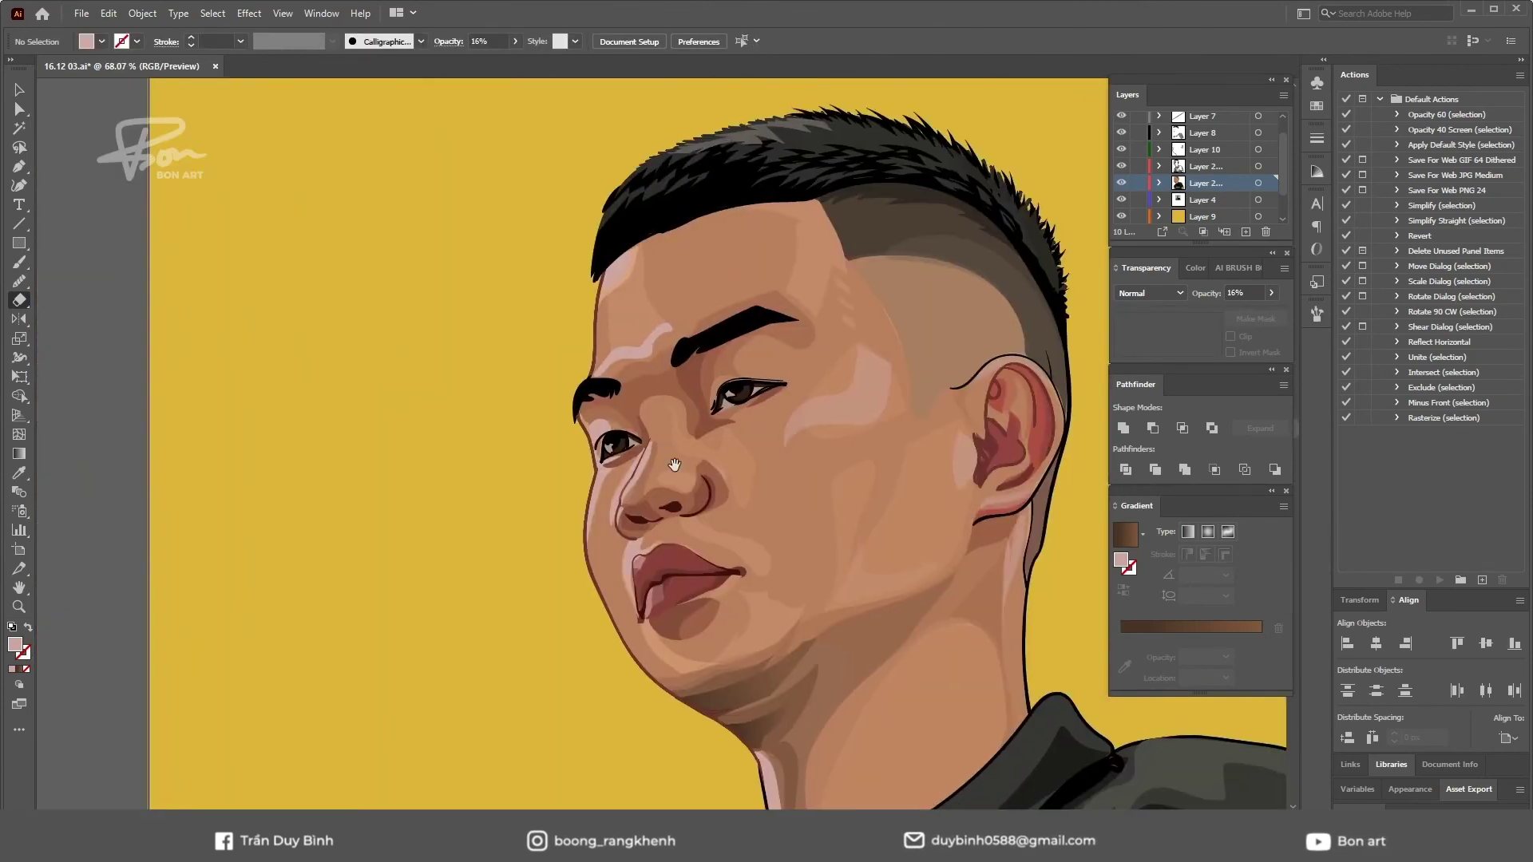
scroll(931, 441, "up", 2)
scroll(862, 461, "down", 3)
left_click(894, 405, "ctrl")
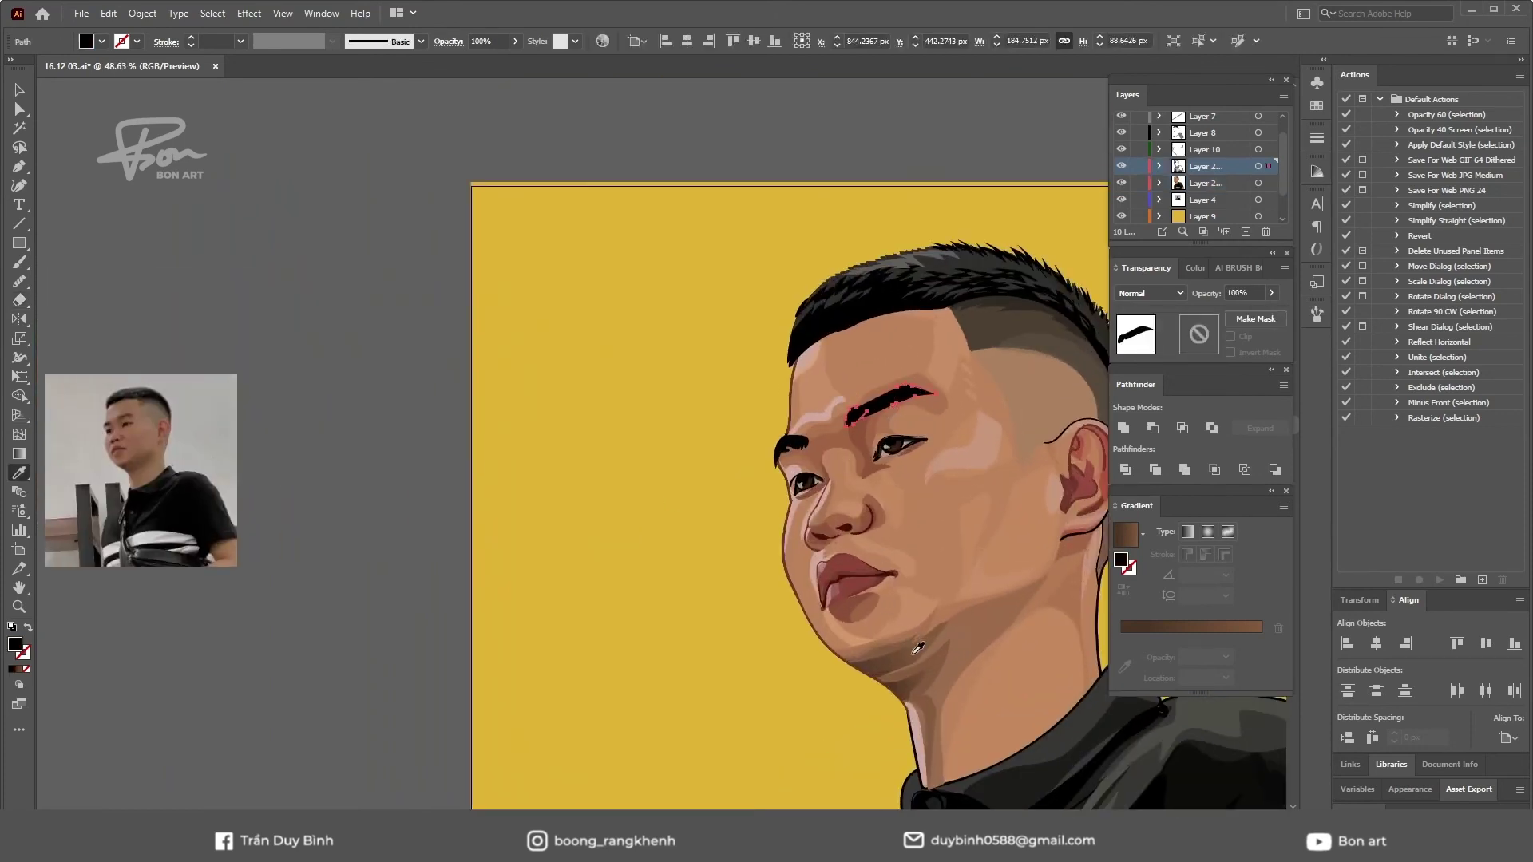
- Pencil a loop around the eyebrow tip and merge it into the eyebrow with Shape Builder
scroll(588, 541, "up", 2)
scroll(677, 367, "up", 4)
left_click(677, 366, "ctrl")
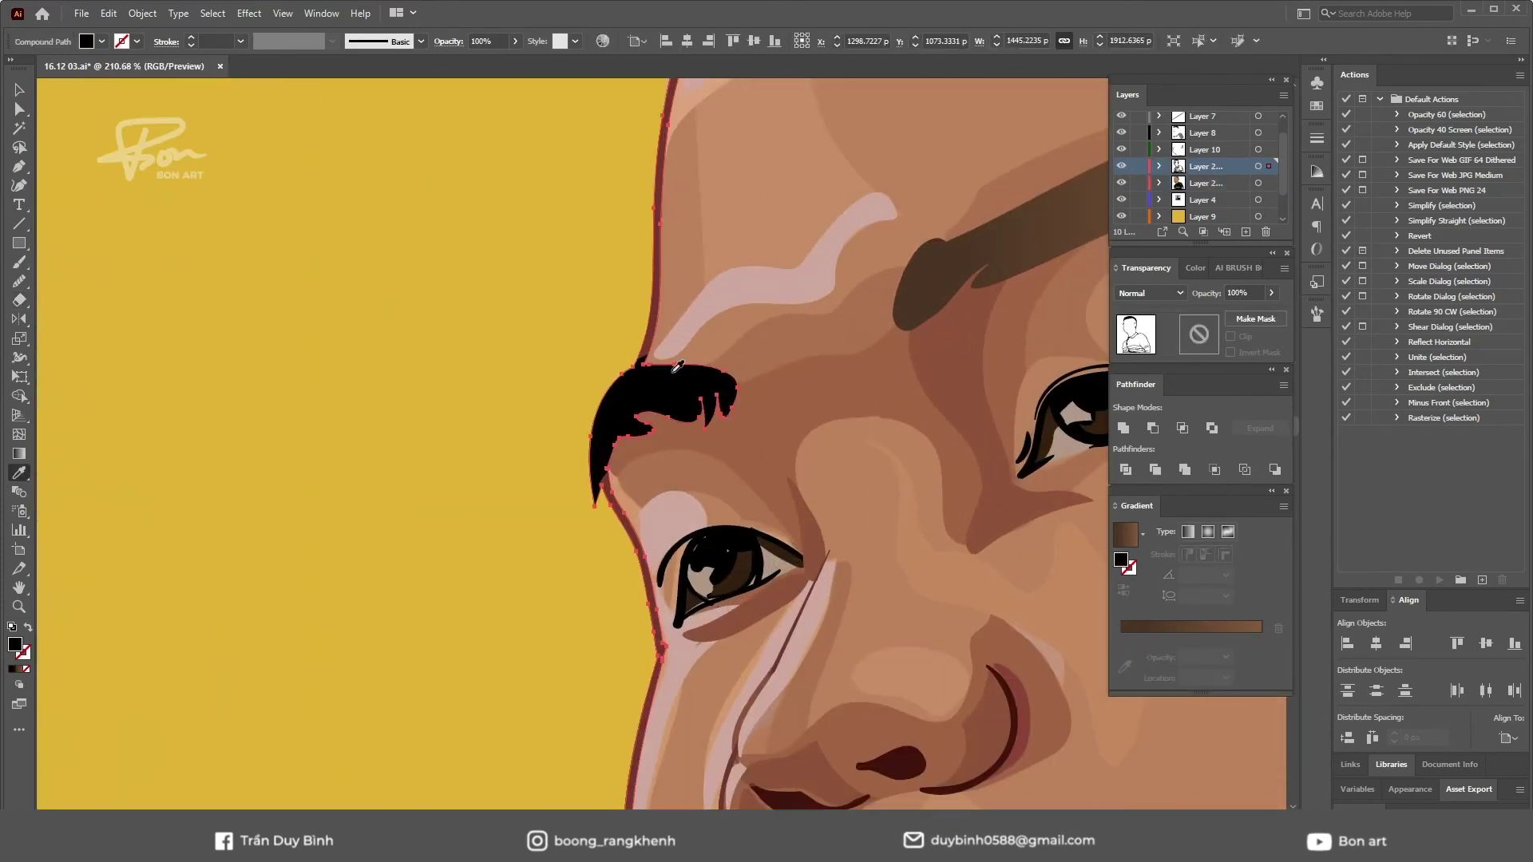
left_click(653, 395, "ctrl")
left_click(611, 430, "ctrl")
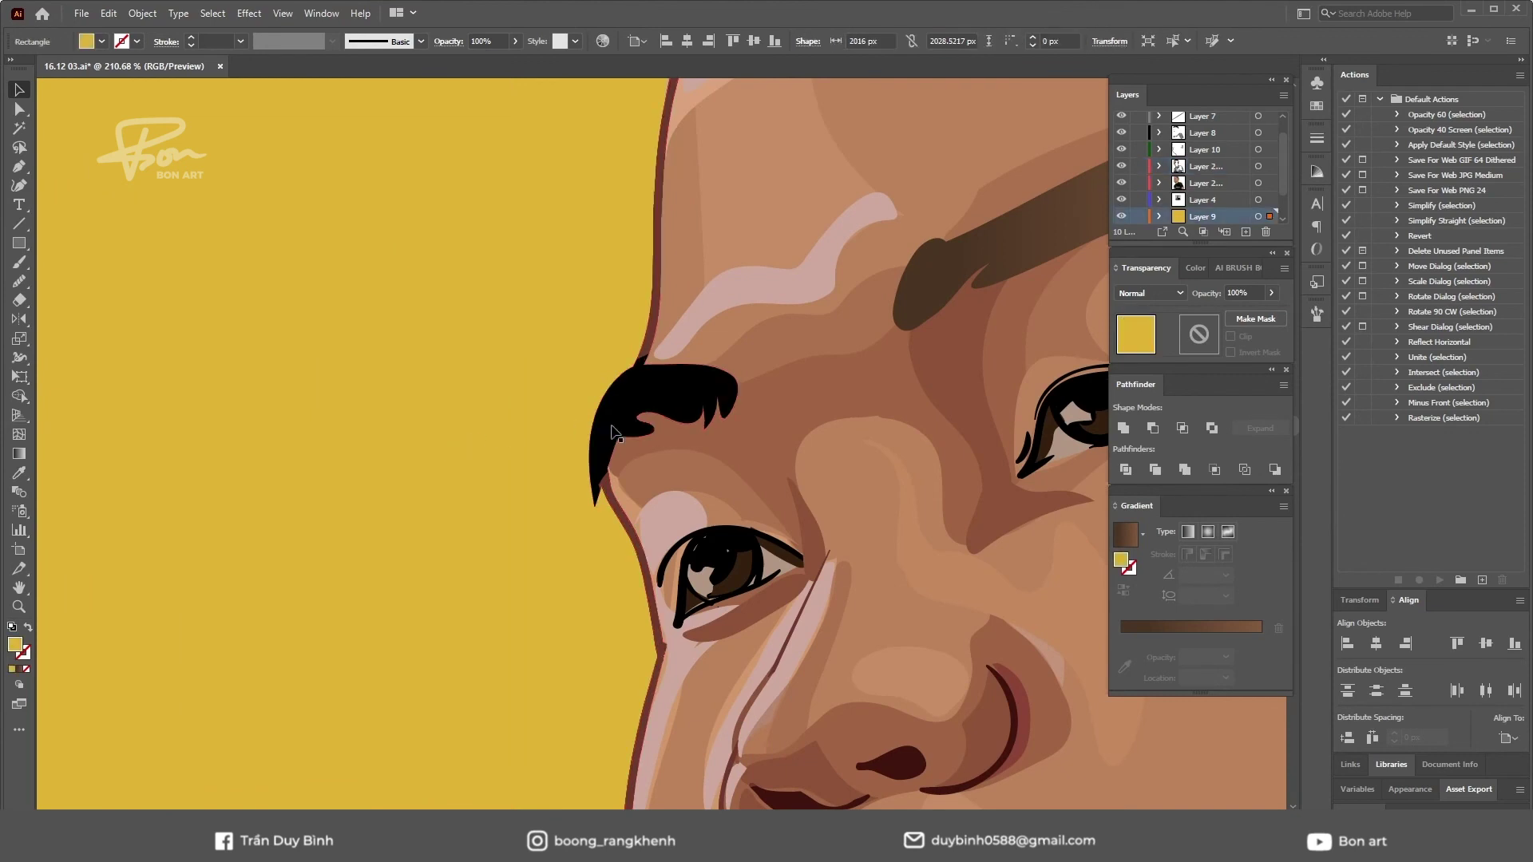
key("n")
mouse_move(579, 389)
left_mouse_down()
mouse_move(640, 361)
mouse_move(581, 381)
left_mouse_up()
key("i")
left_click(607, 423)
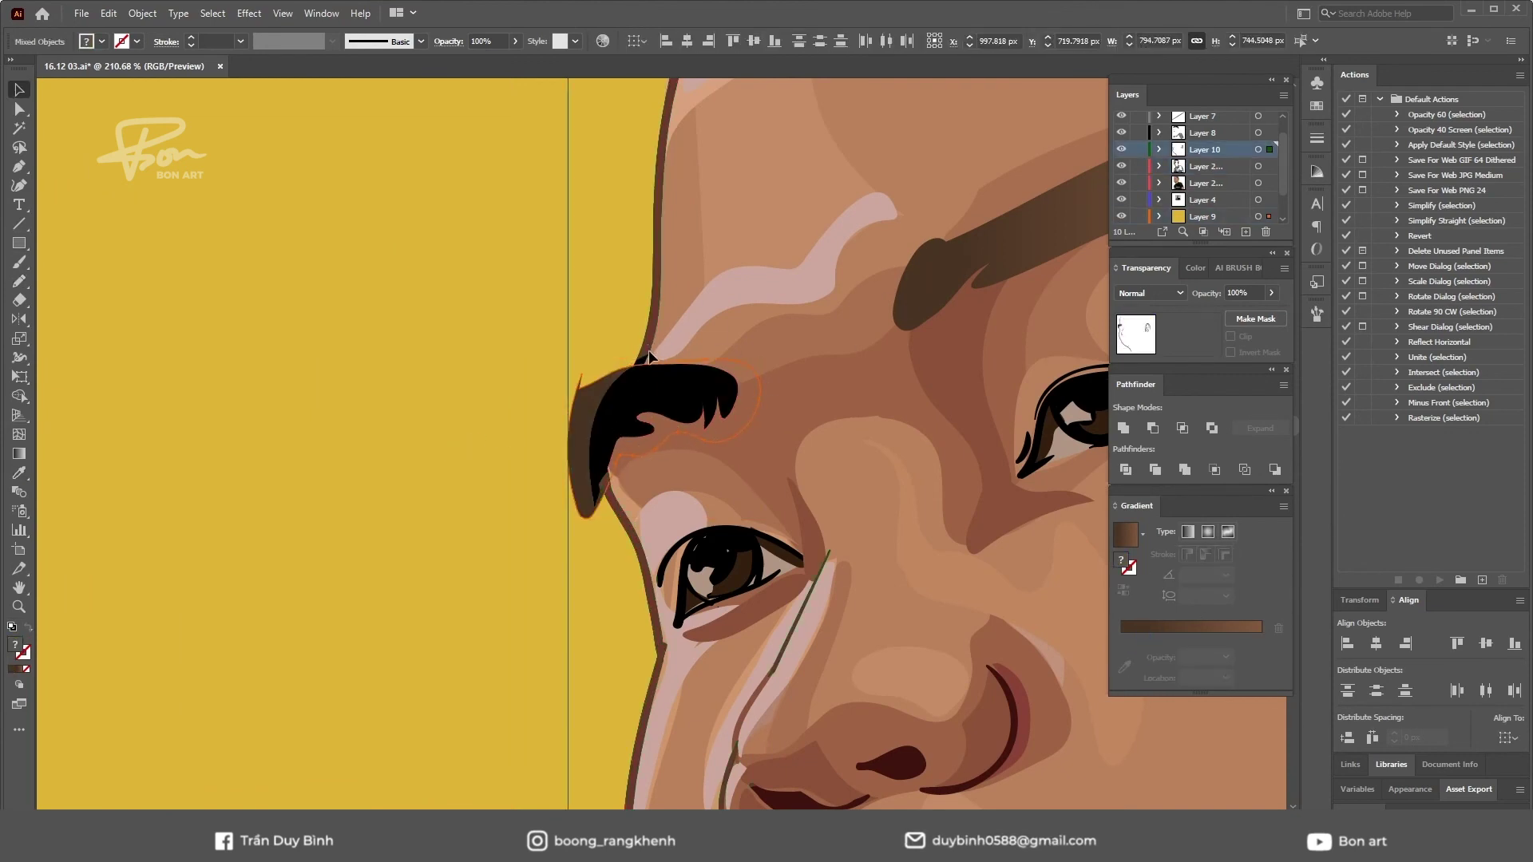
key("shift+m")
left_click(597, 407)
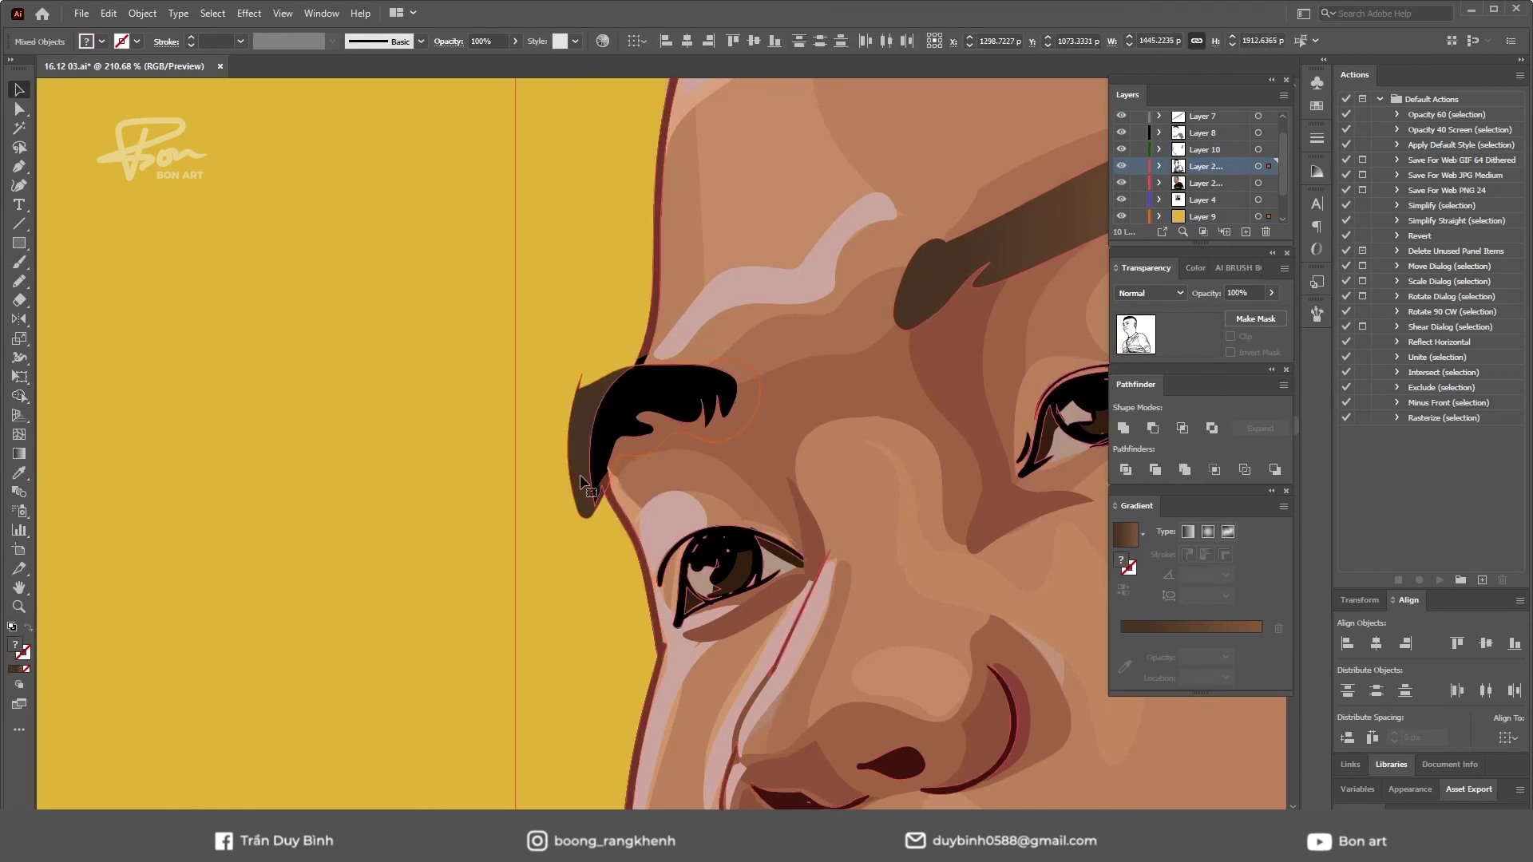
- Replace the black eyebrow fill with a brown gradient
key("a")
left_click(658, 456)
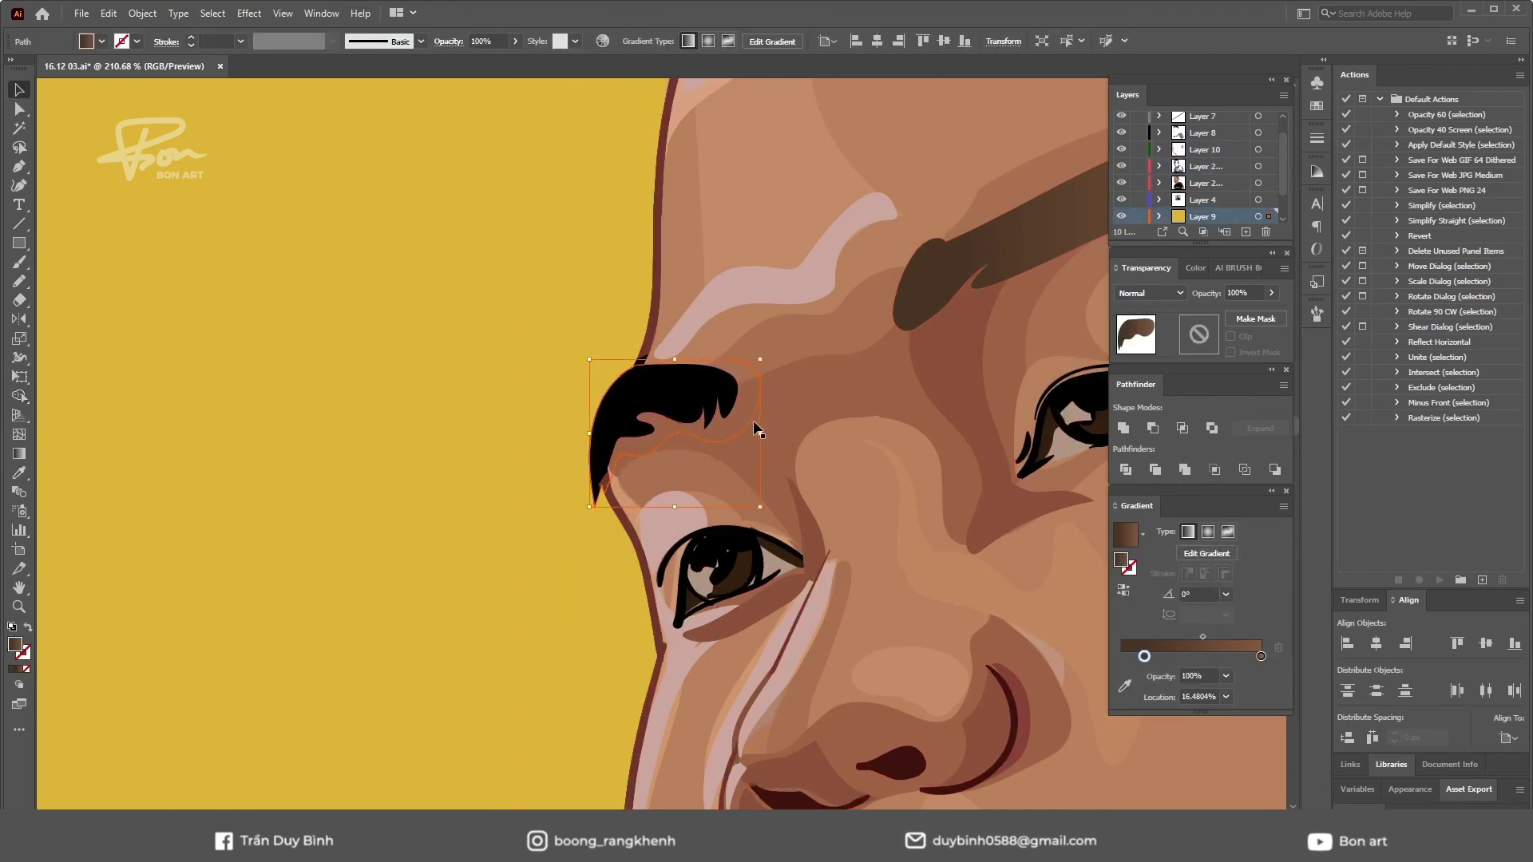
left_click(673, 401)
key("period")
key("ctrl+a")
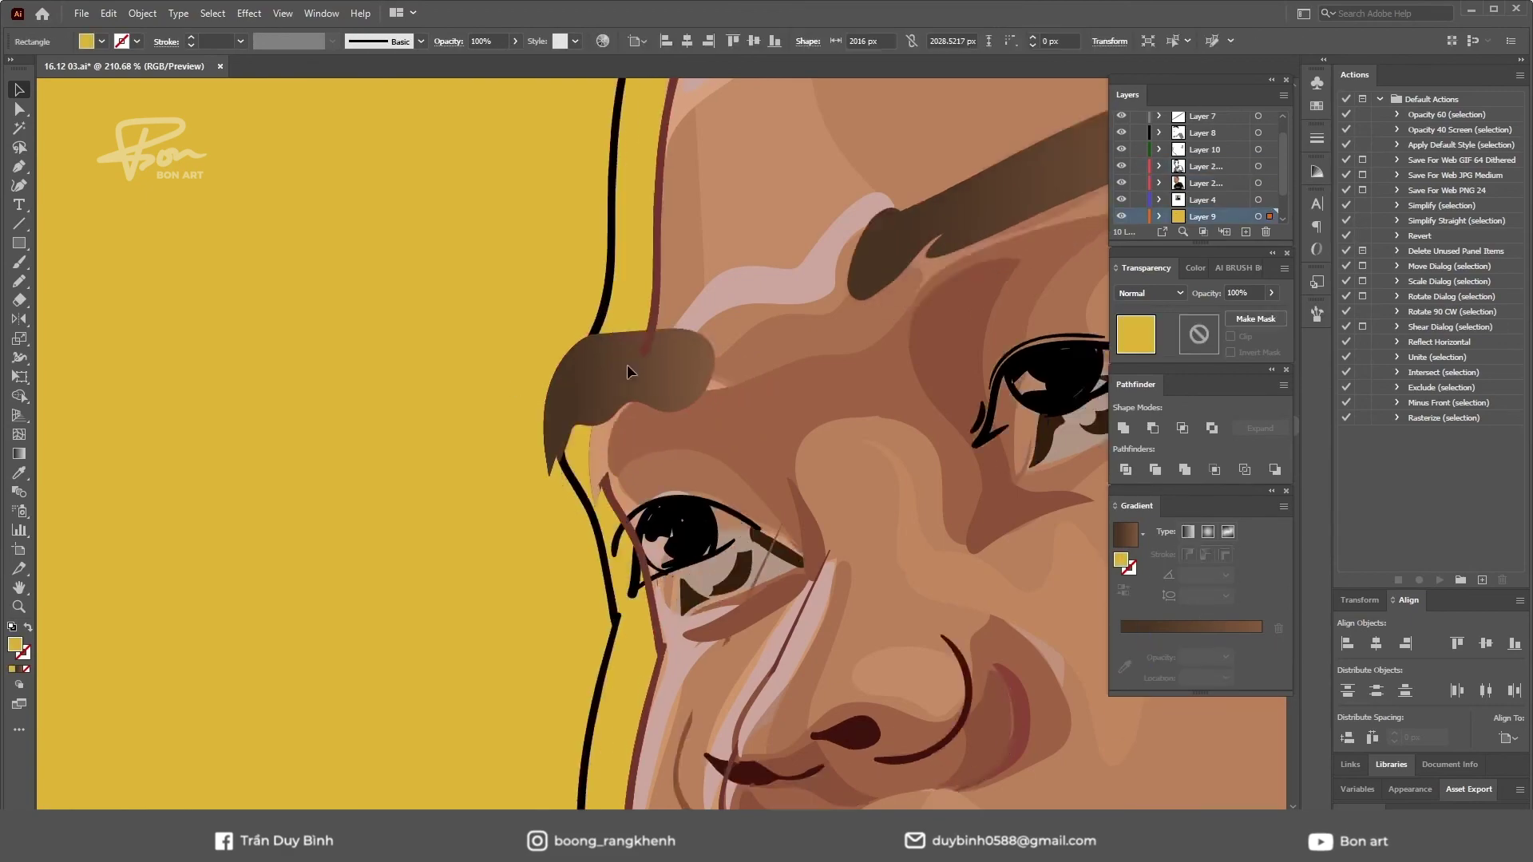
key("shift+m")
key("v")
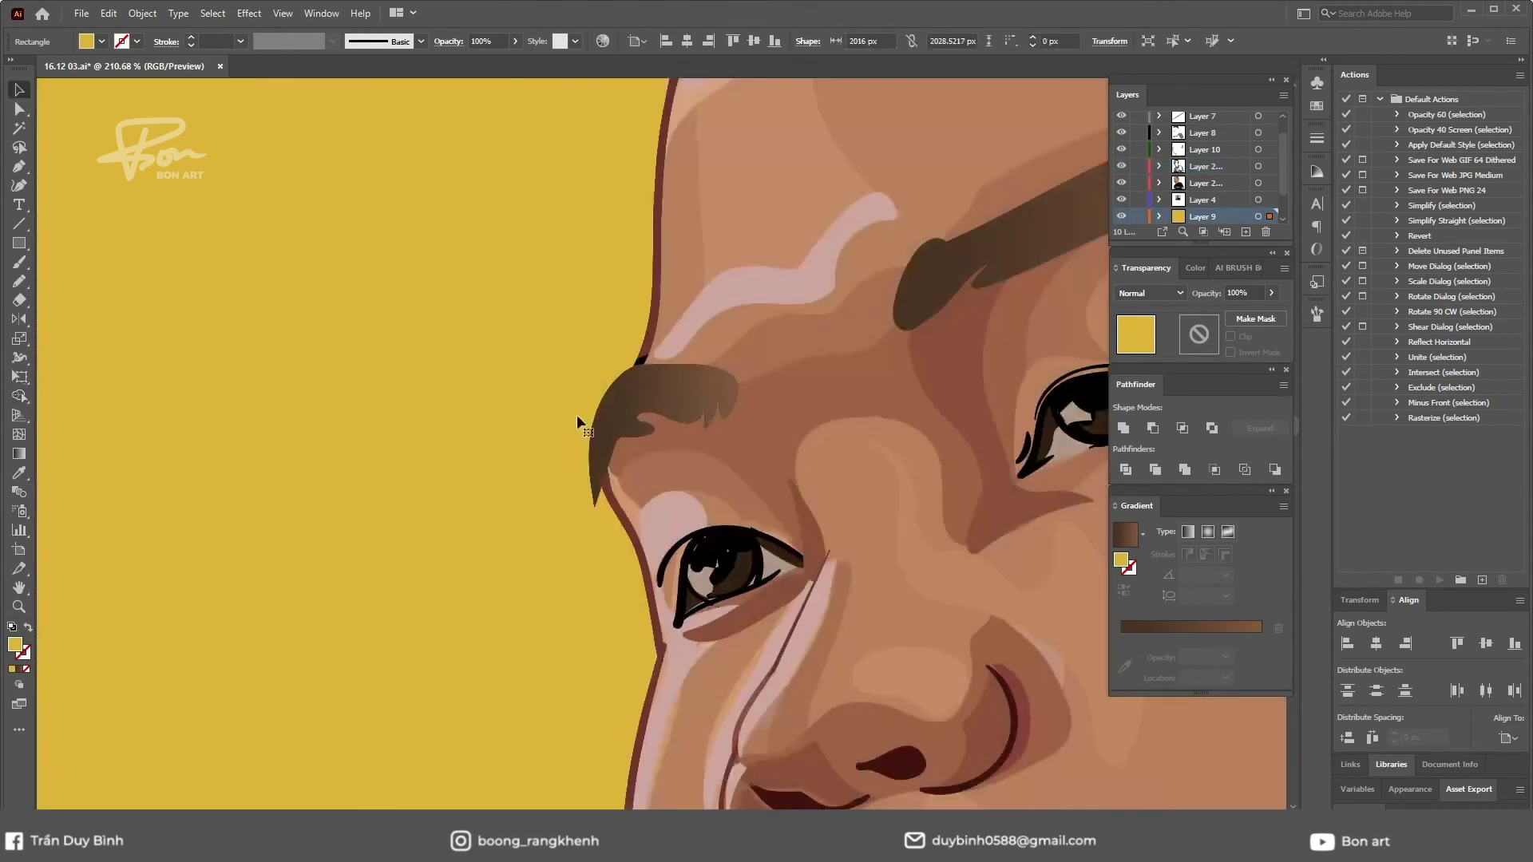
- Isolate the eyebrow group and adjust the far brow's tip anchors
double_click(623, 417)
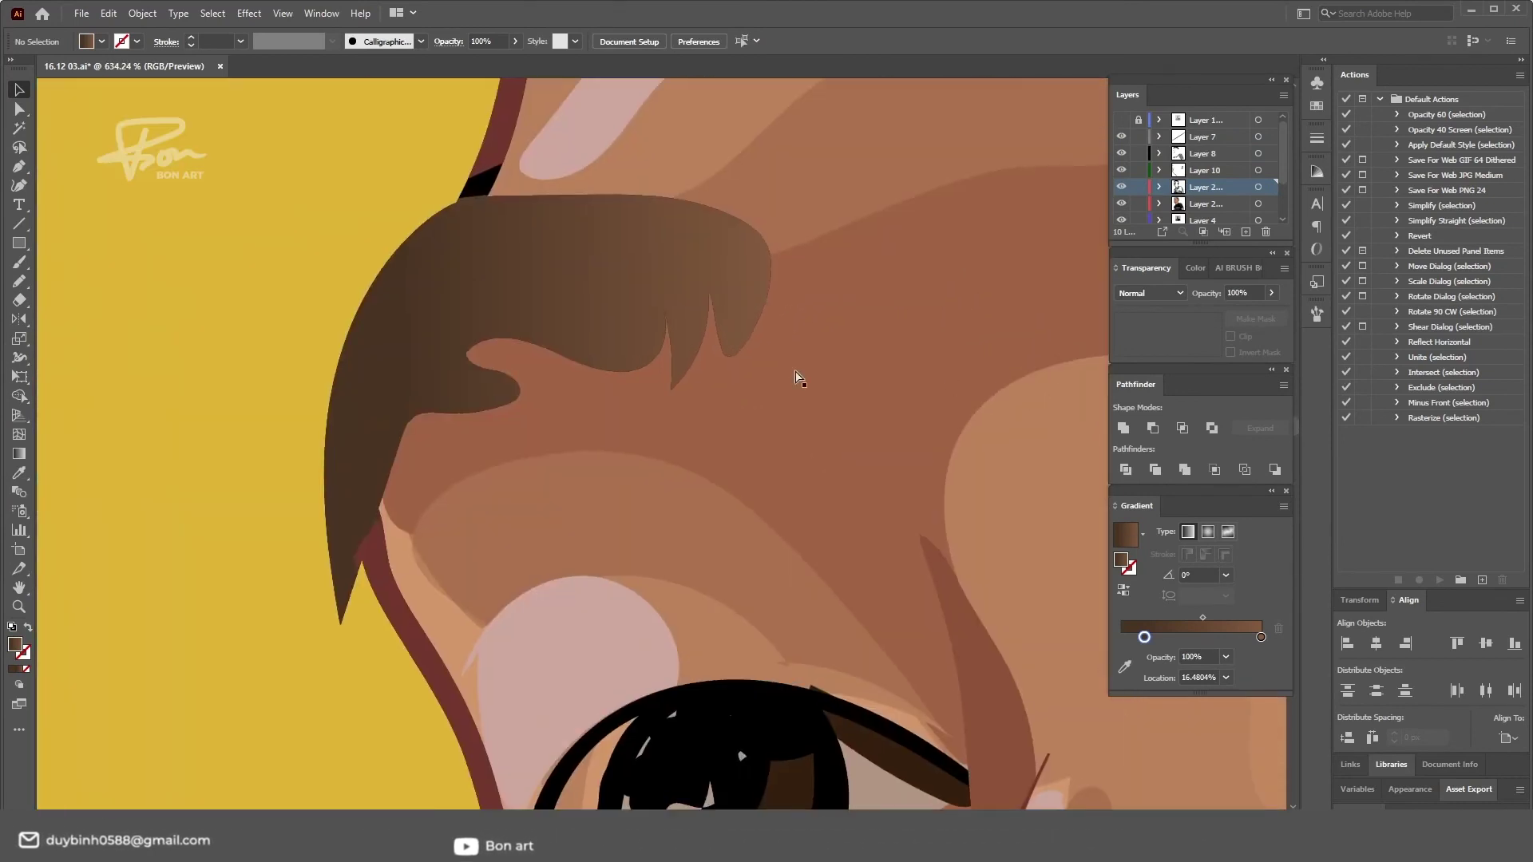
left_click(767, 391)
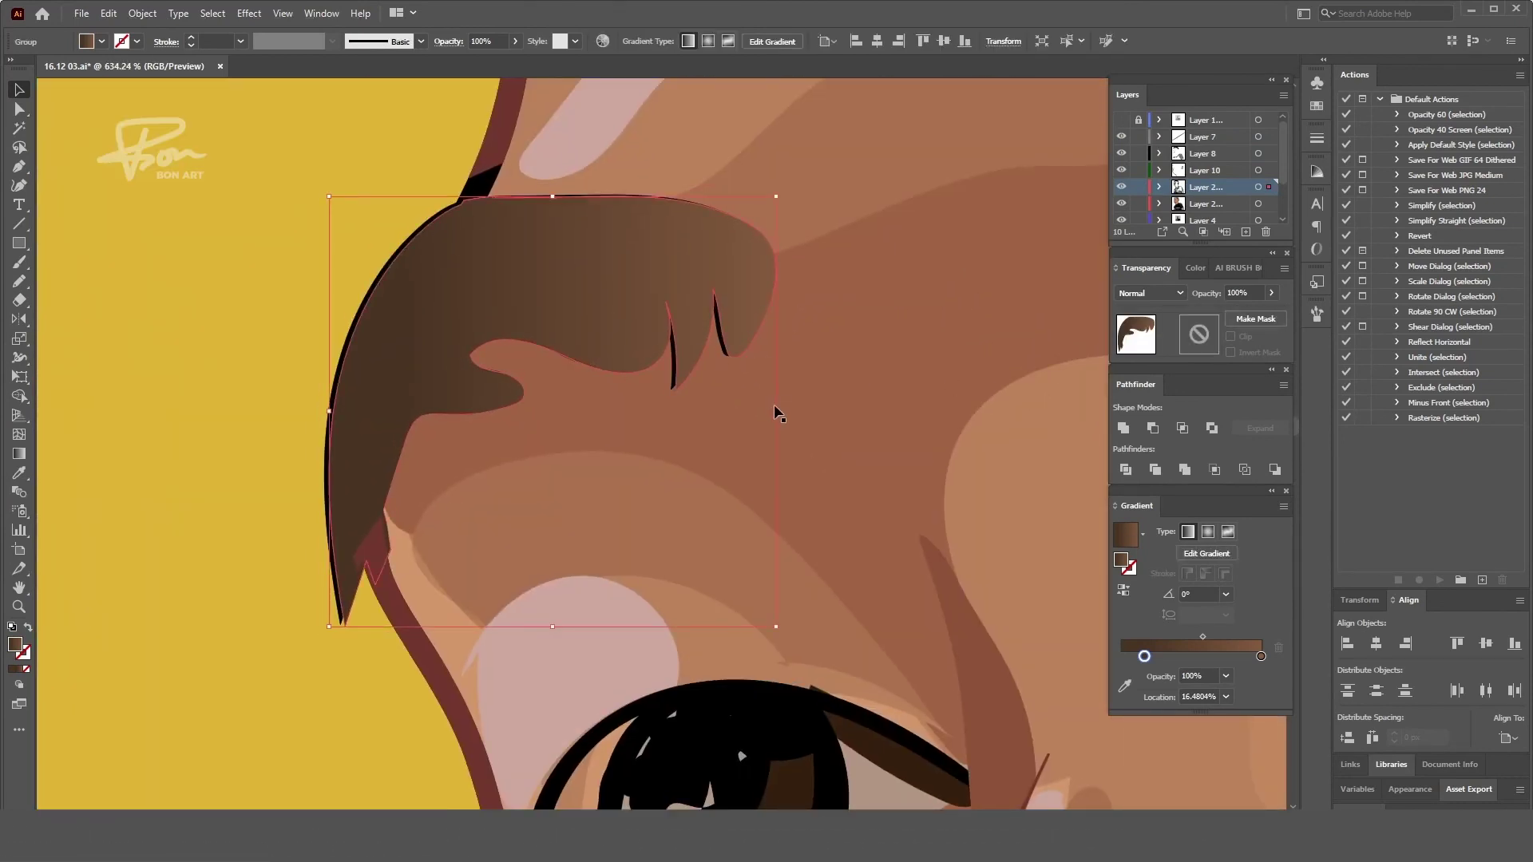
key("a")
left_click(722, 221)
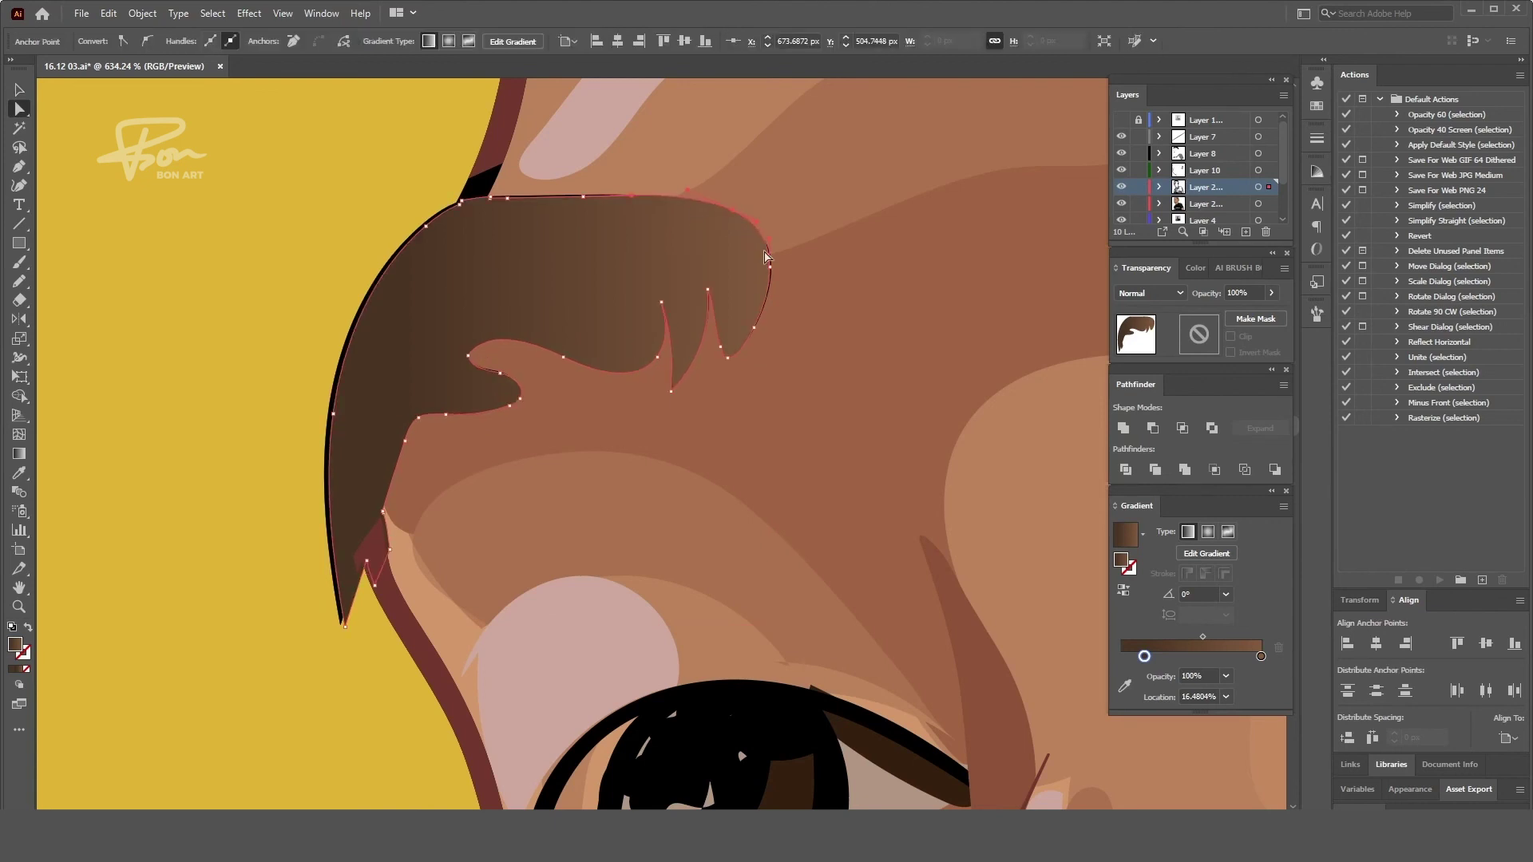
left_click(758, 326)
left_click(490, 199)
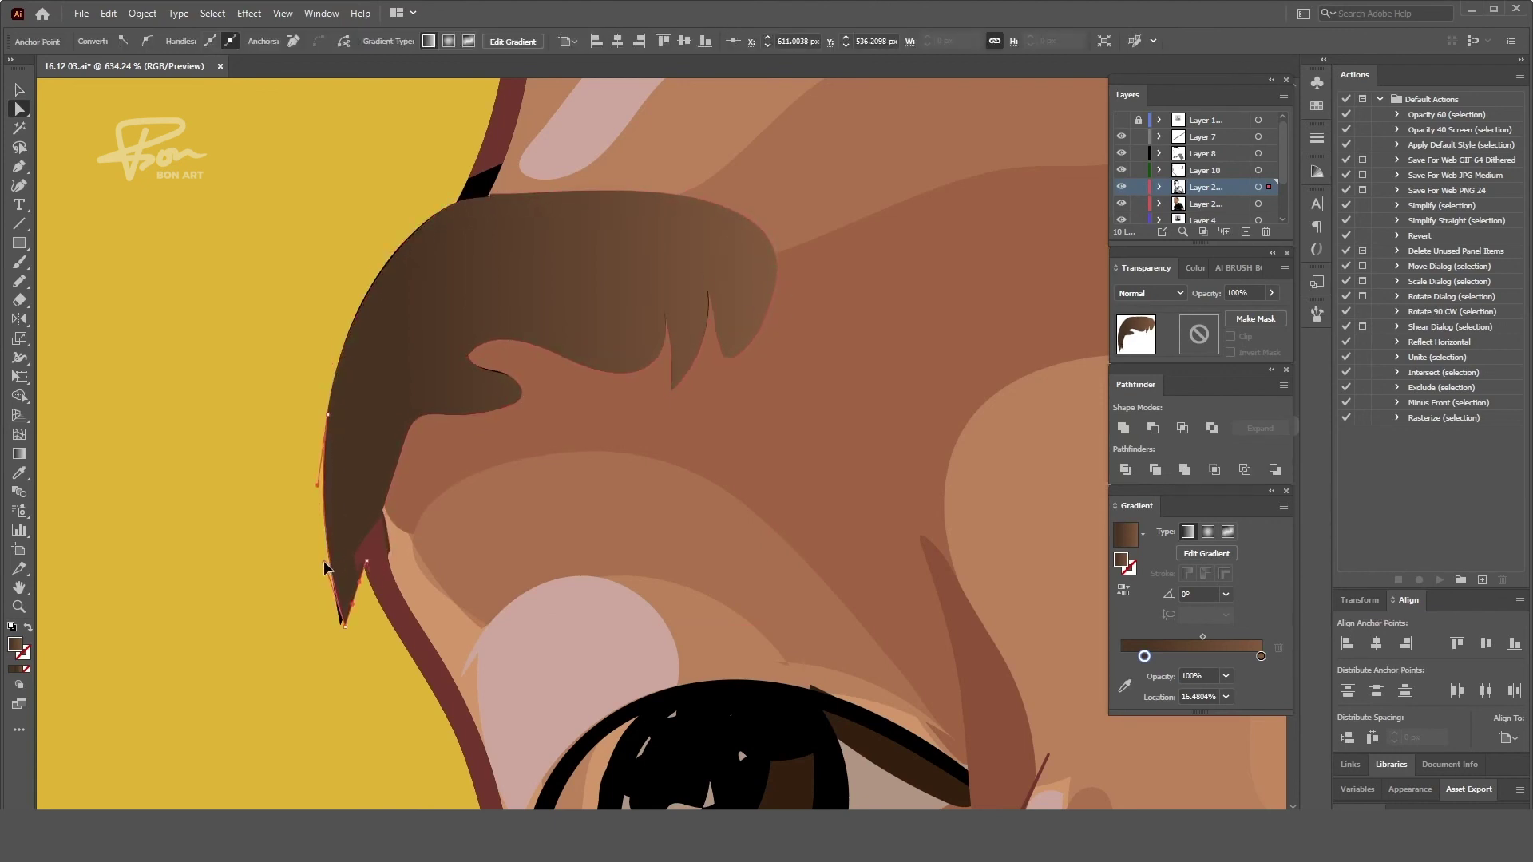
left_click(342, 630)
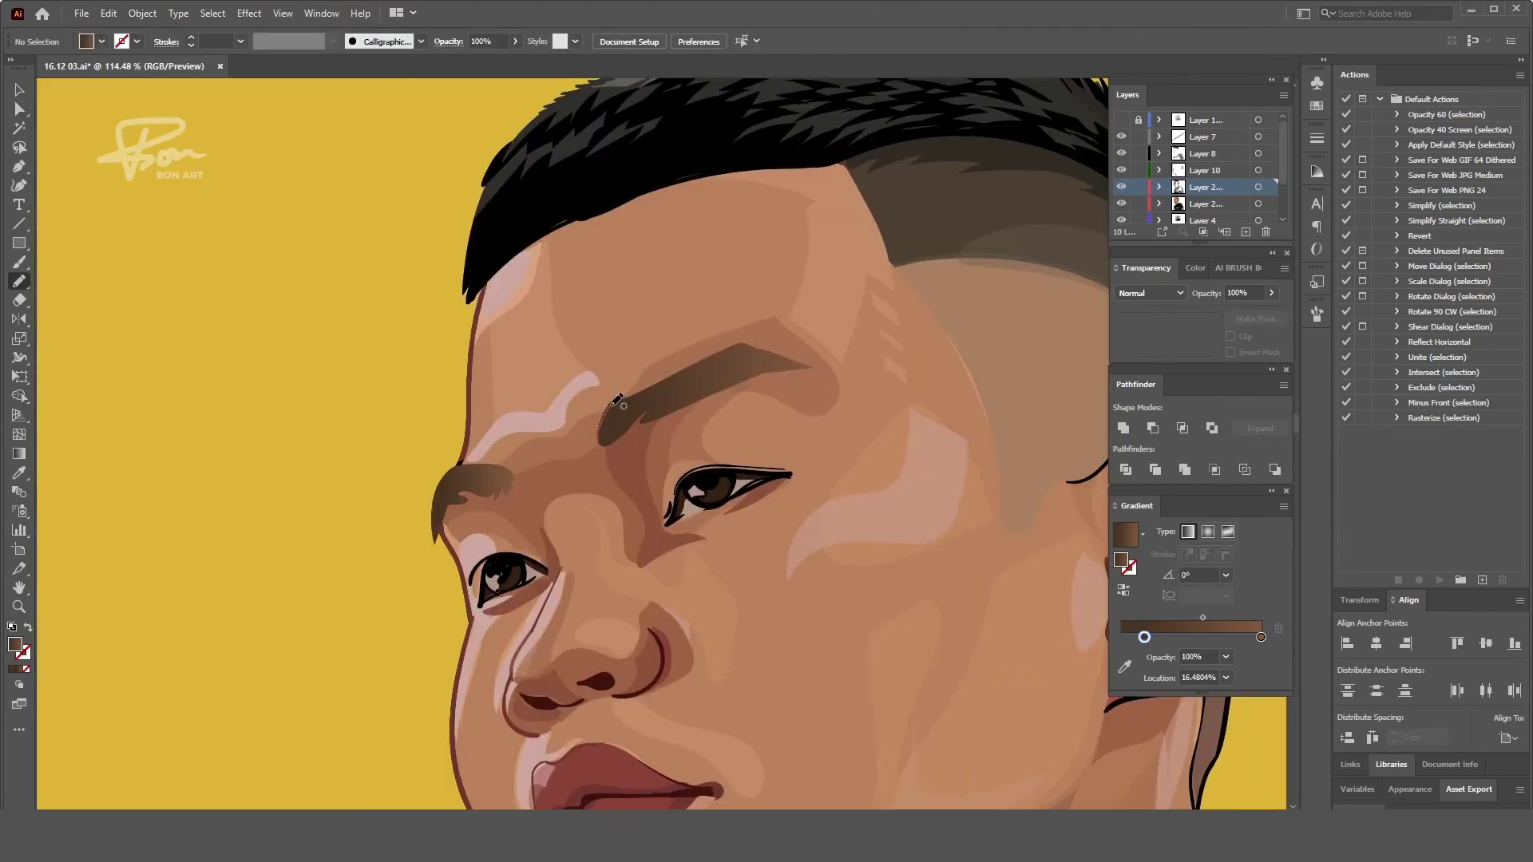
- Pencil a thin highlight shape along the near eyebrow
left_click_drag(658, 408, 649, 432)
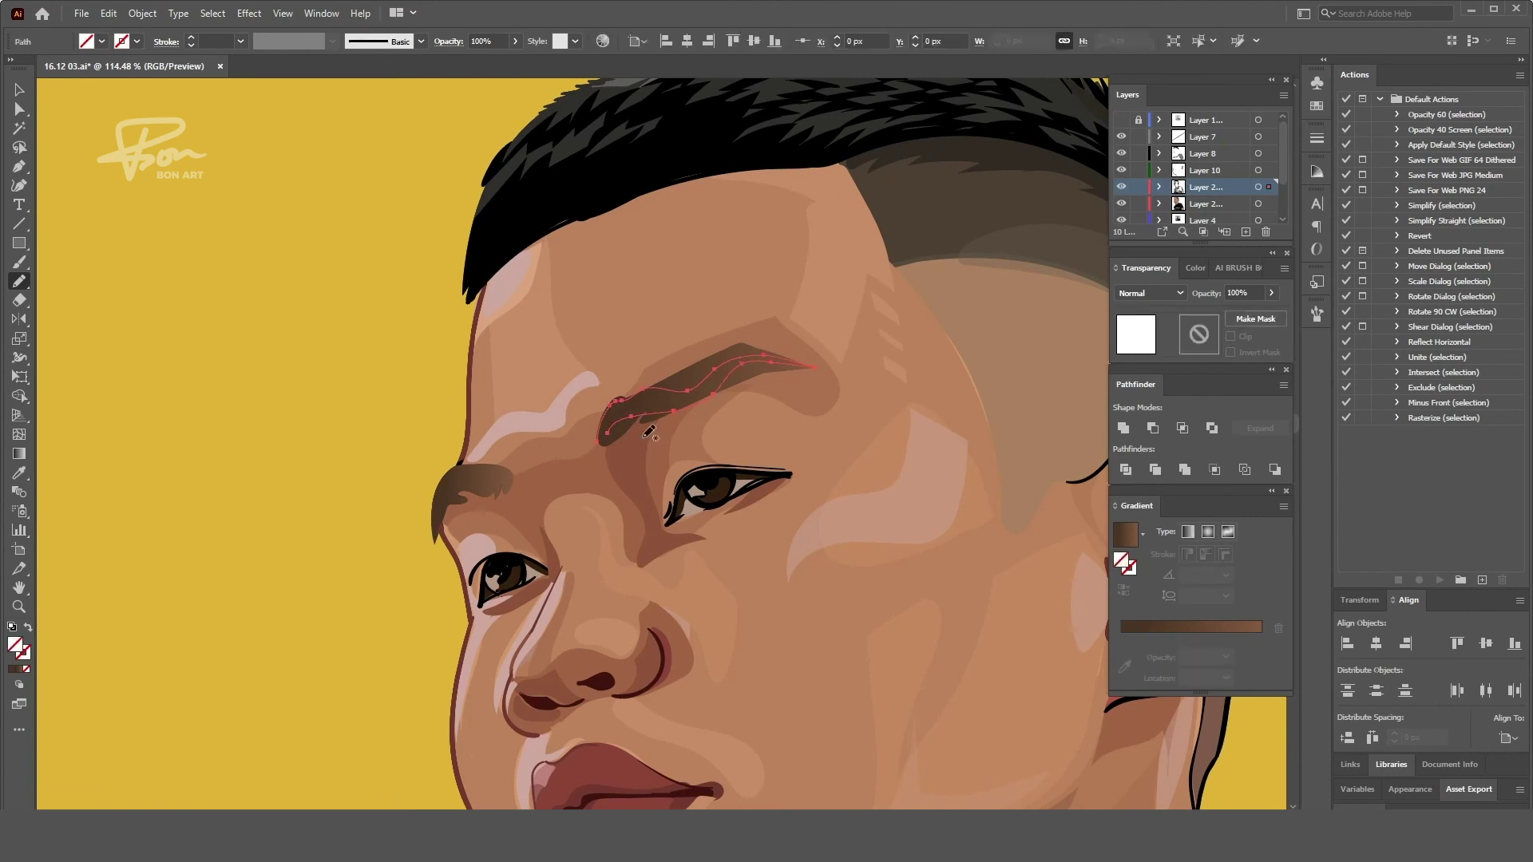
key("ctrl+shift+a")
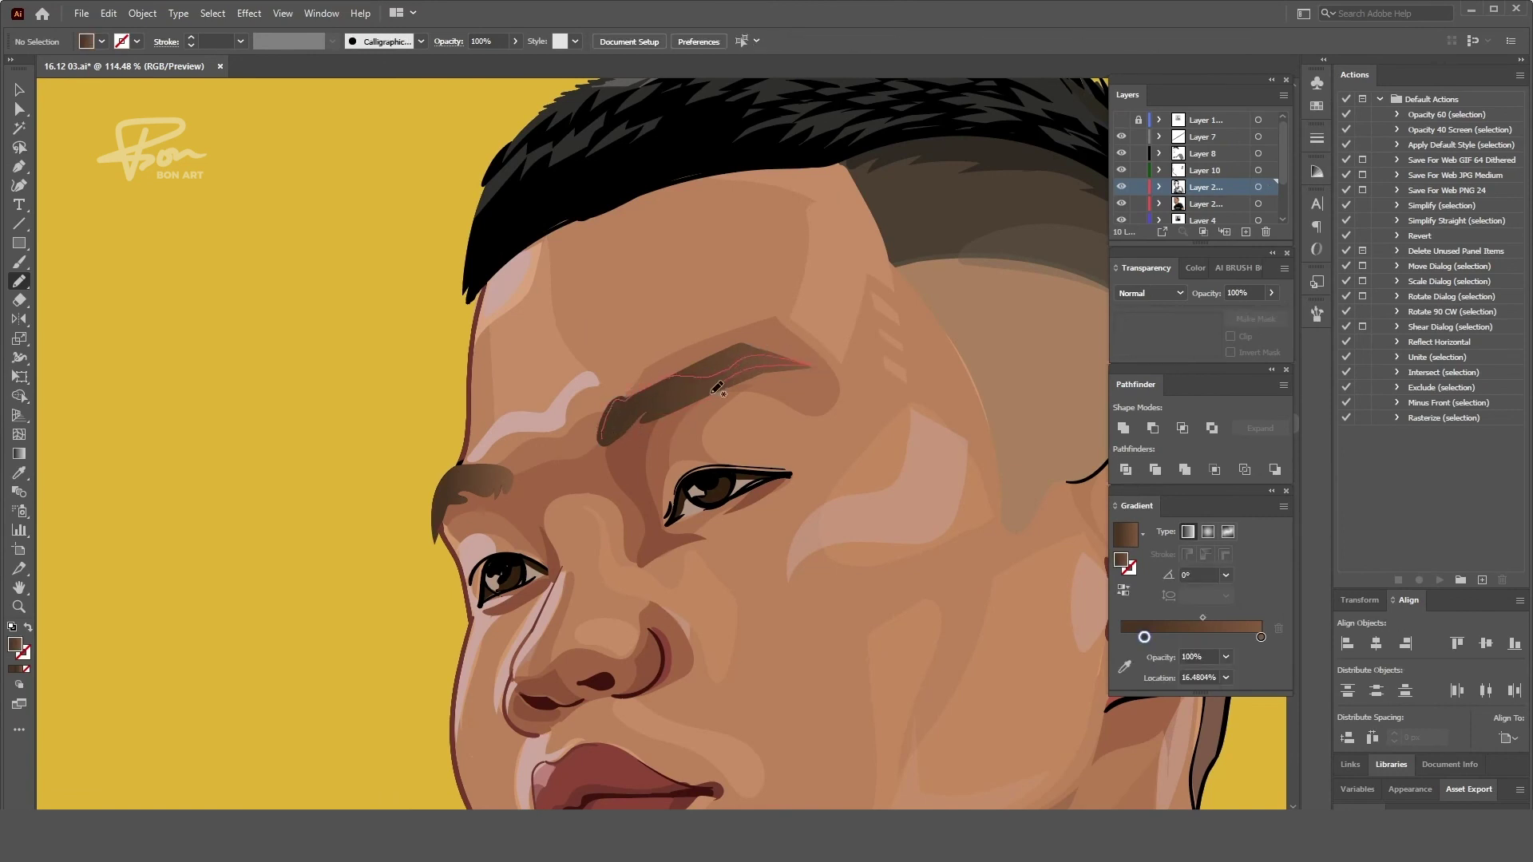
left_click_drag(717, 389, 645, 429)
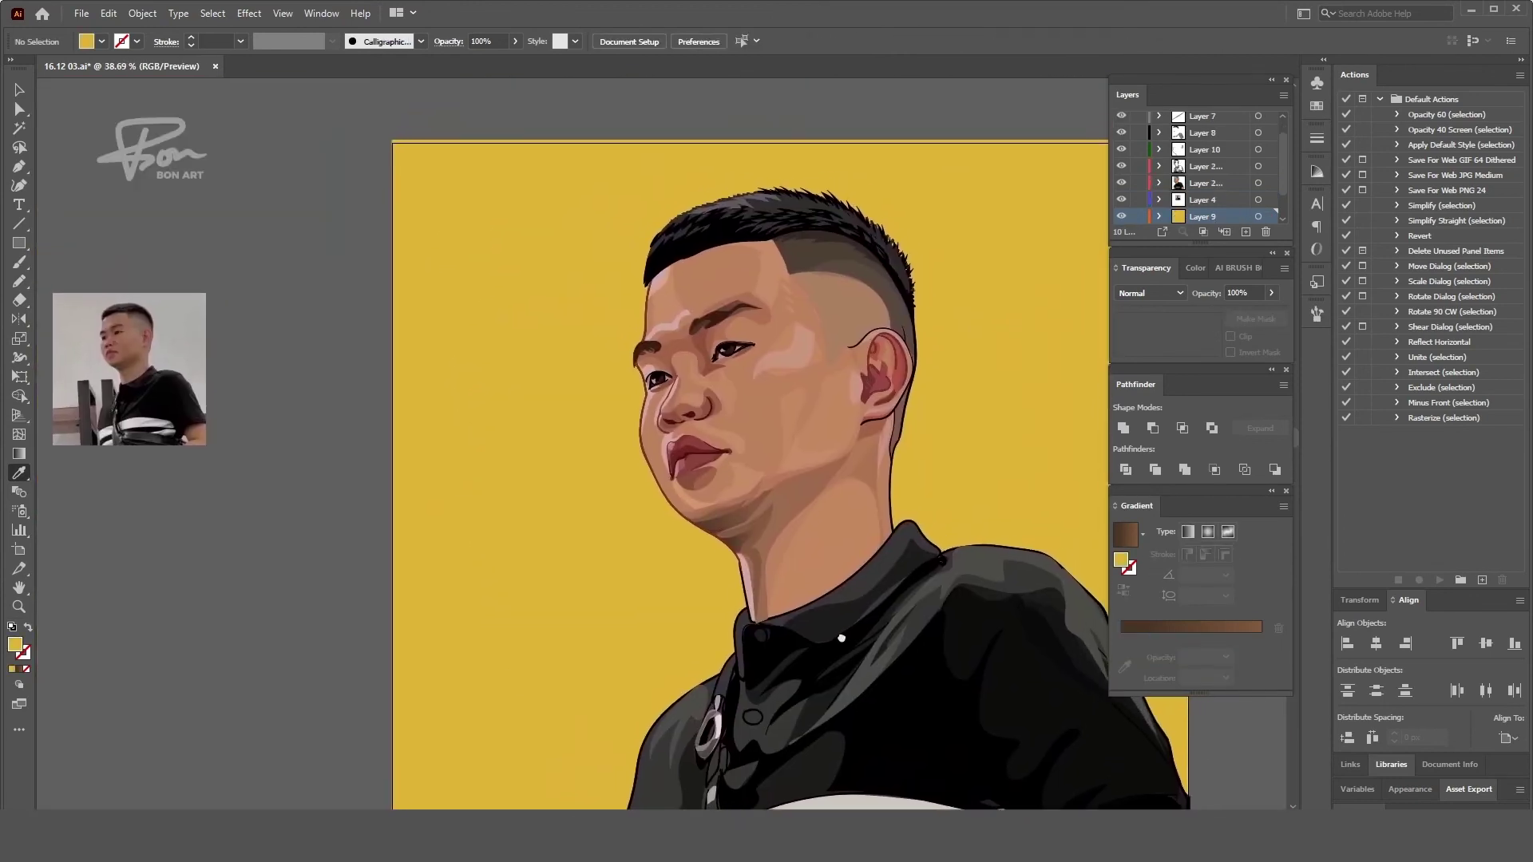
- Remove the short stray stroke drawn below the ear
left_click_drag(856, 543, 852, 547)
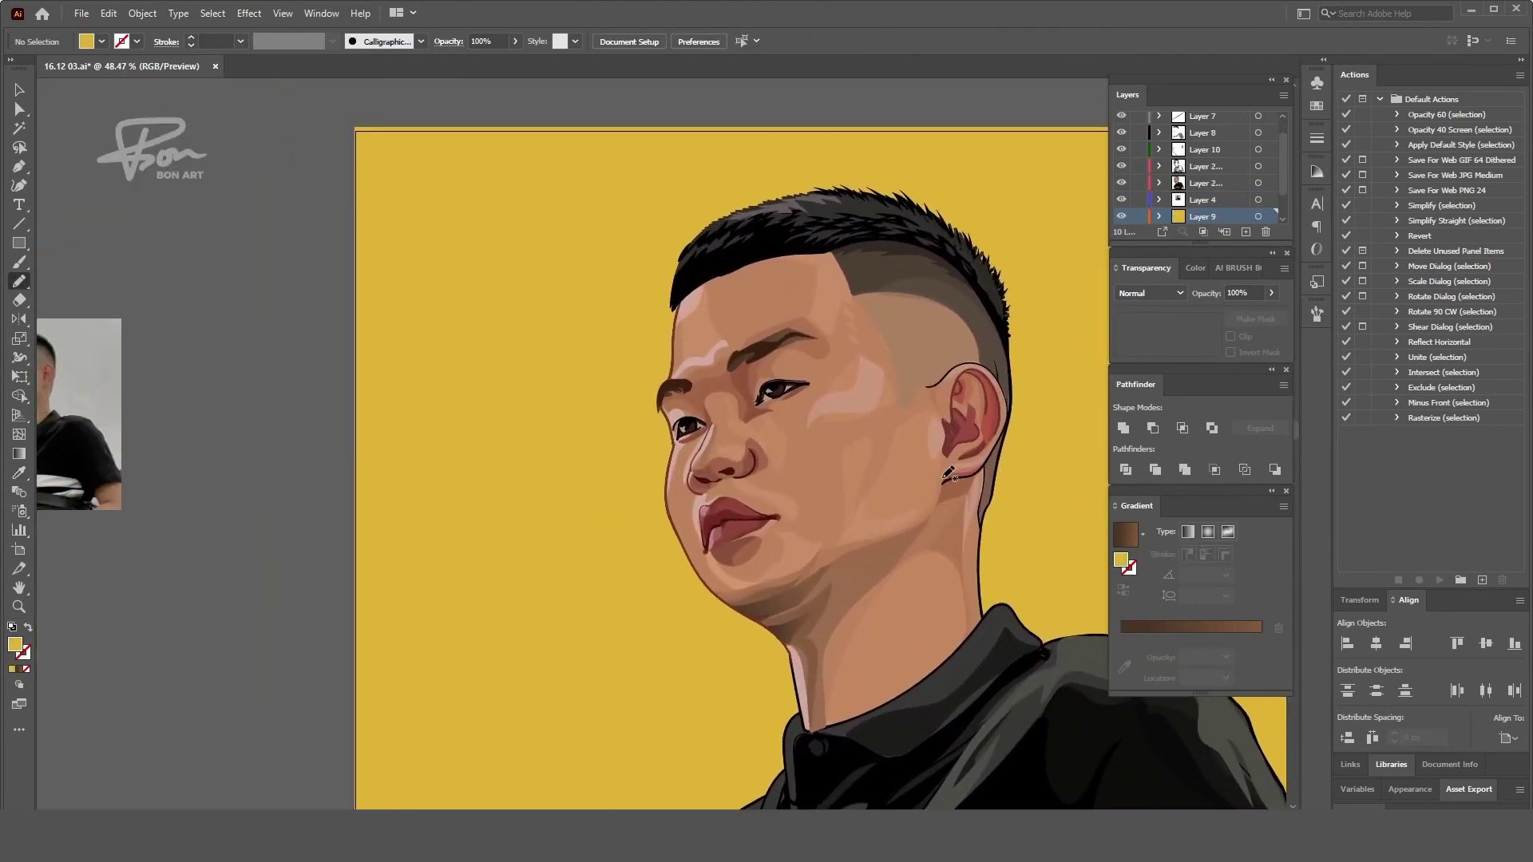
mouse_move(941, 492)
left_mouse_down()
mouse_move(921, 522)
mouse_move(948, 472)
left_mouse_up()
key("ctrl+z")
key("ctrl+shift+a")
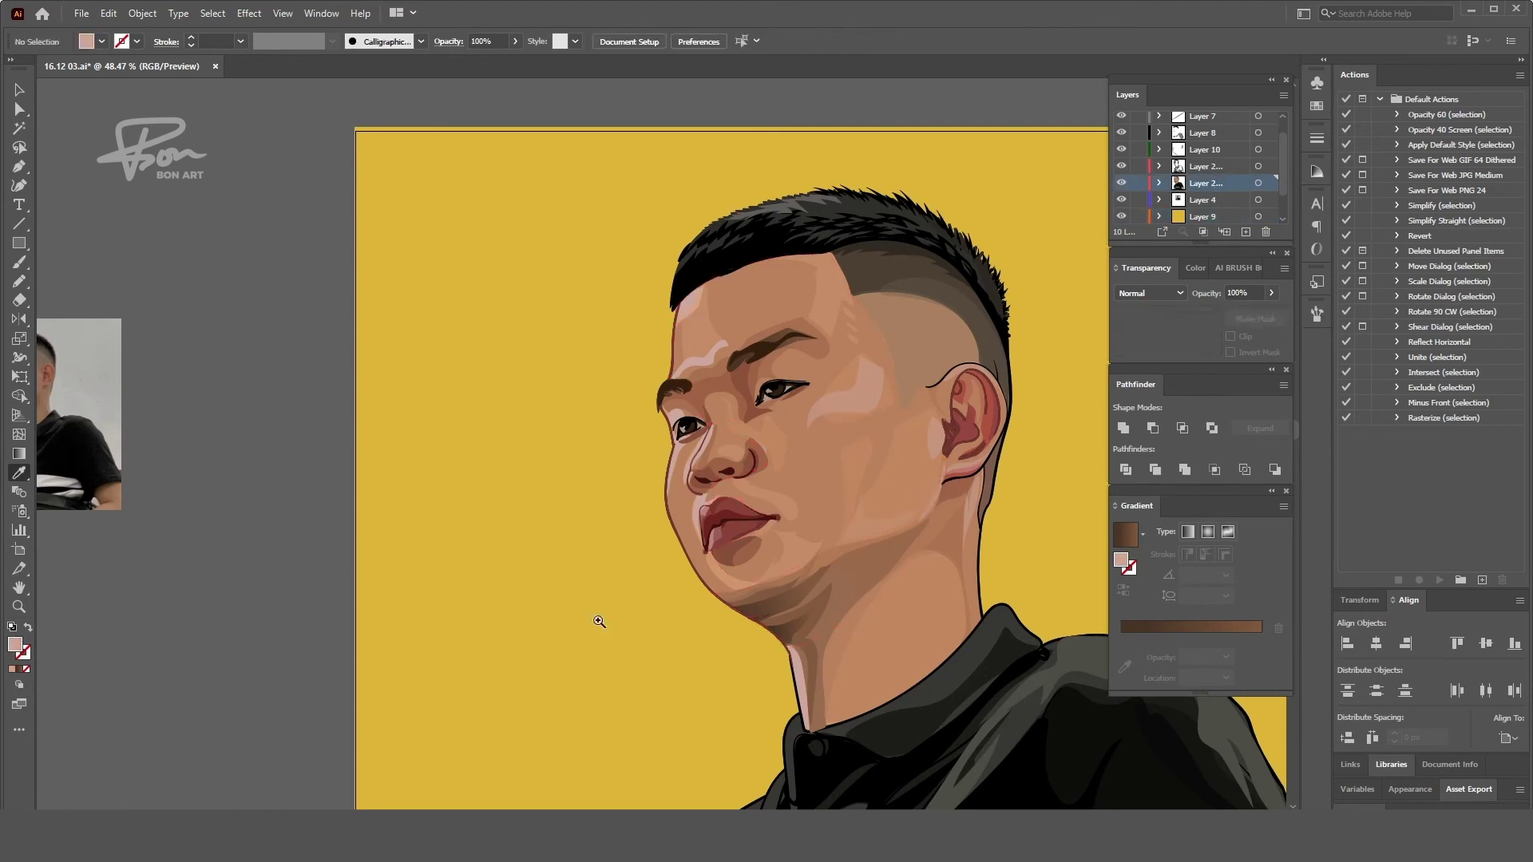
- Nudge the pale jaw highlight below the ear slightly downward into place
left_click(910, 639)
left_click(902, 452)
key("v")
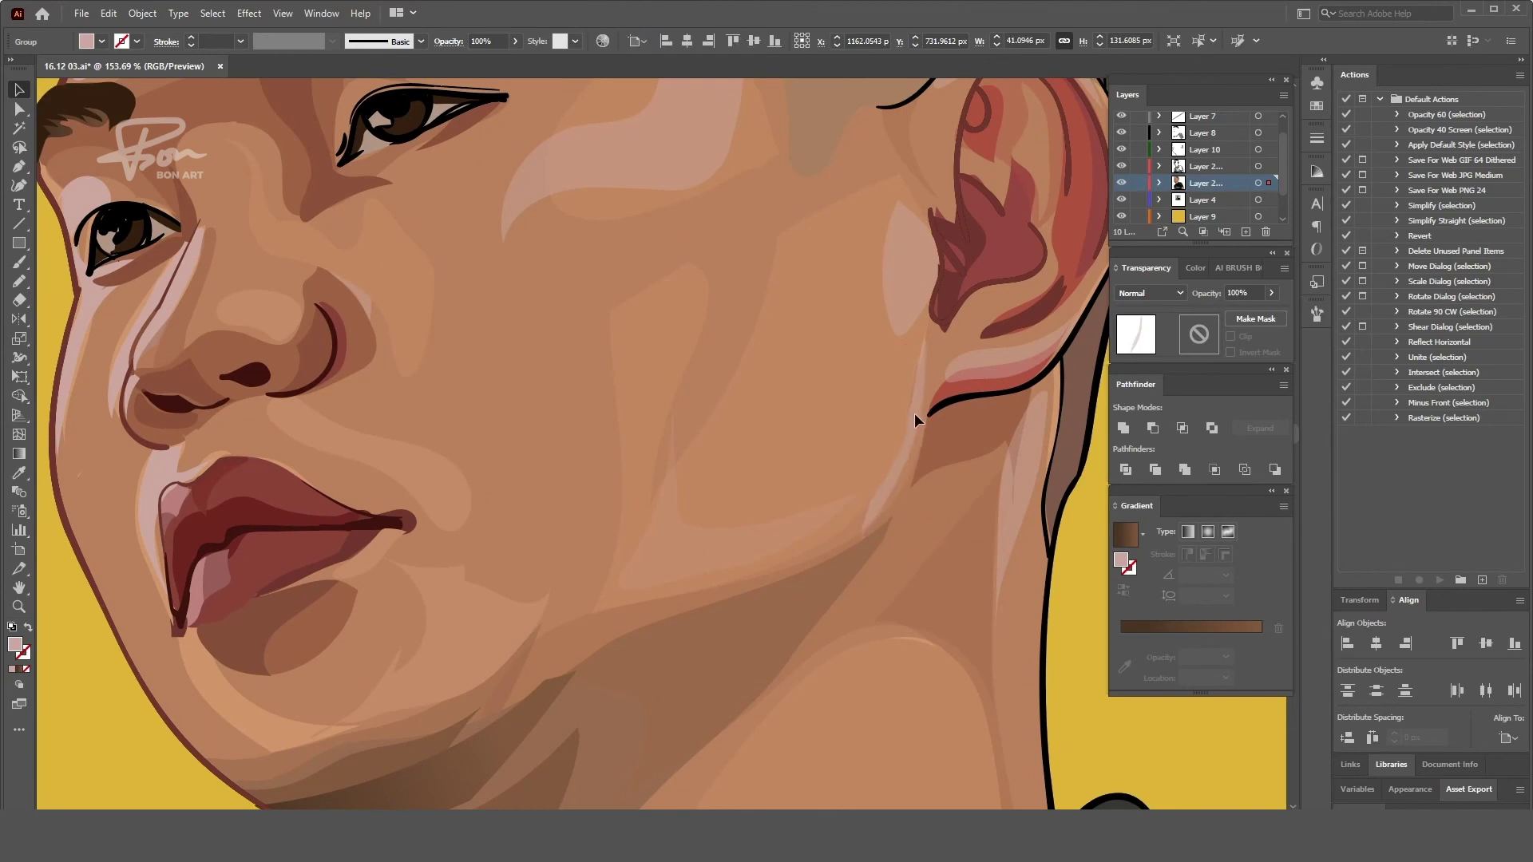
left_click_drag(914, 416, 915, 433)
key("shift+e")
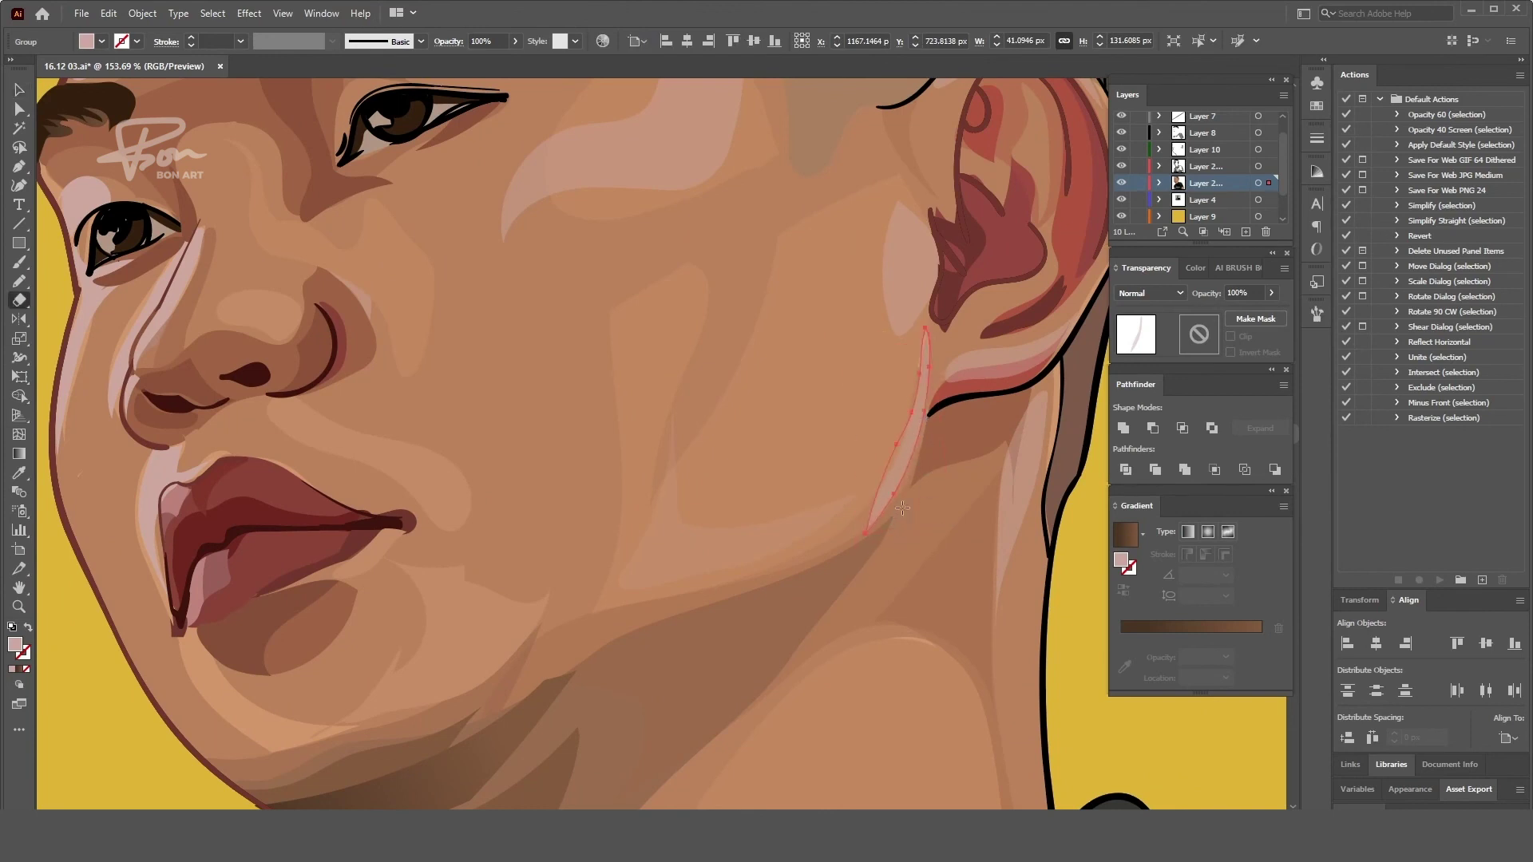
scroll(910, 448, "up", 5)
key("a")
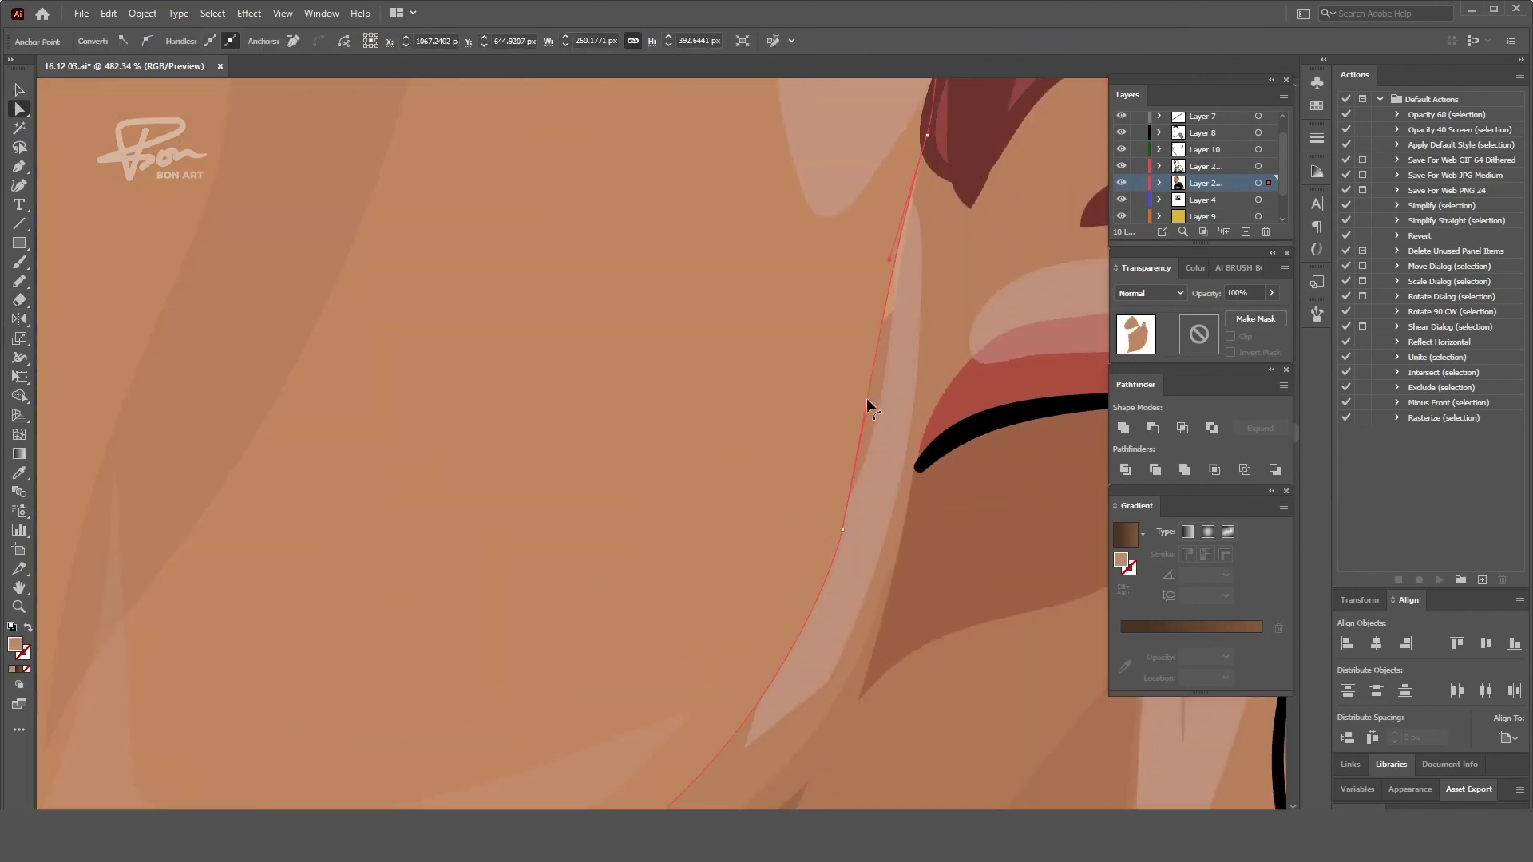
scroll(214, 578, "down", 10)
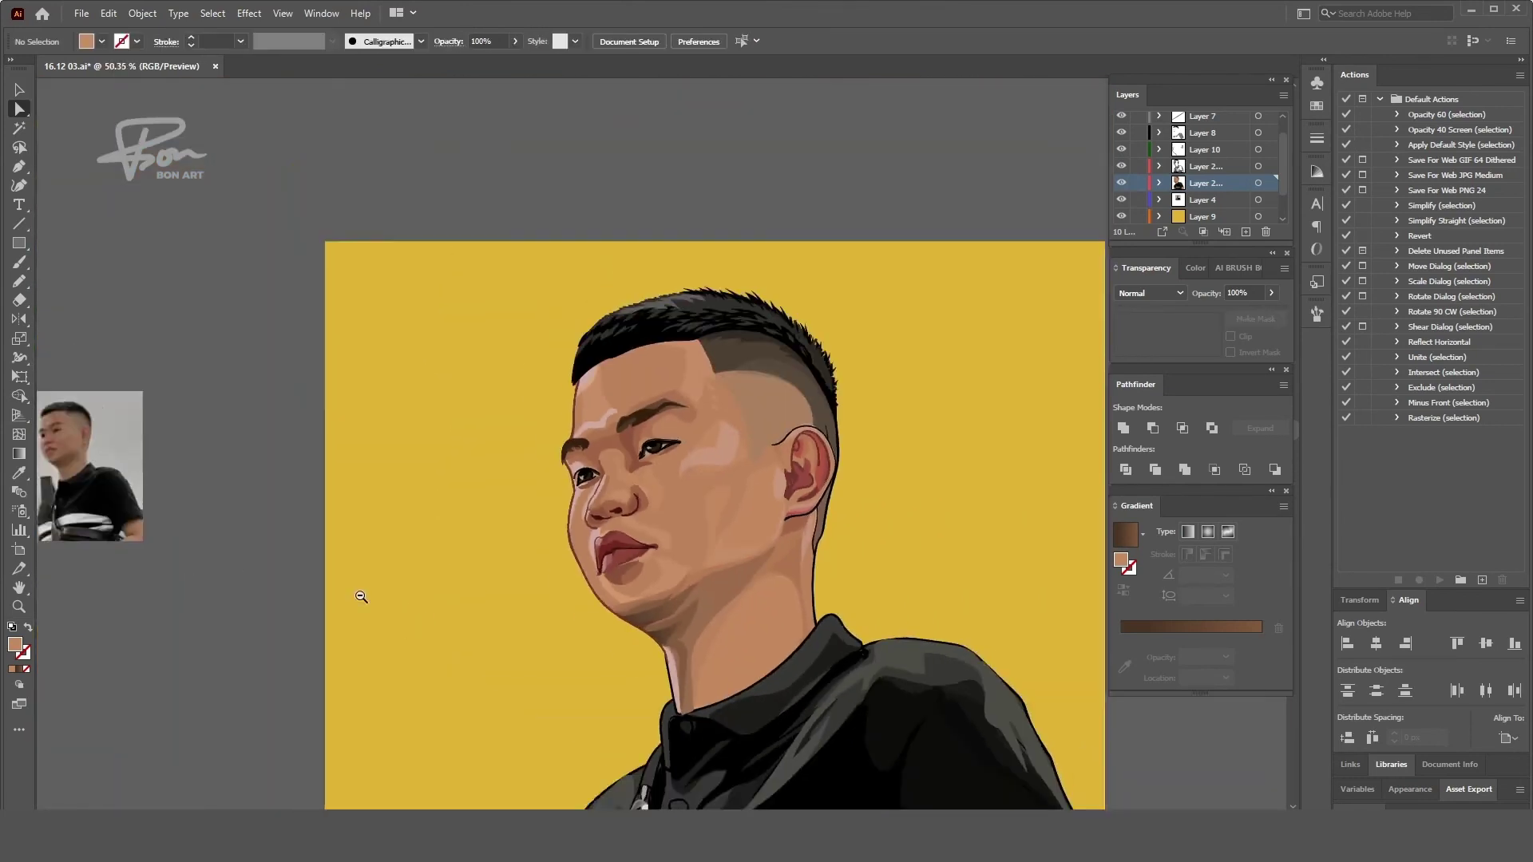
- Briefly select and deselect the yellow cast shadow behind the figure
scroll(361, 596, "down", 2)
scroll(465, 554, "down", 2)
key("v")
left_click(479, 243)
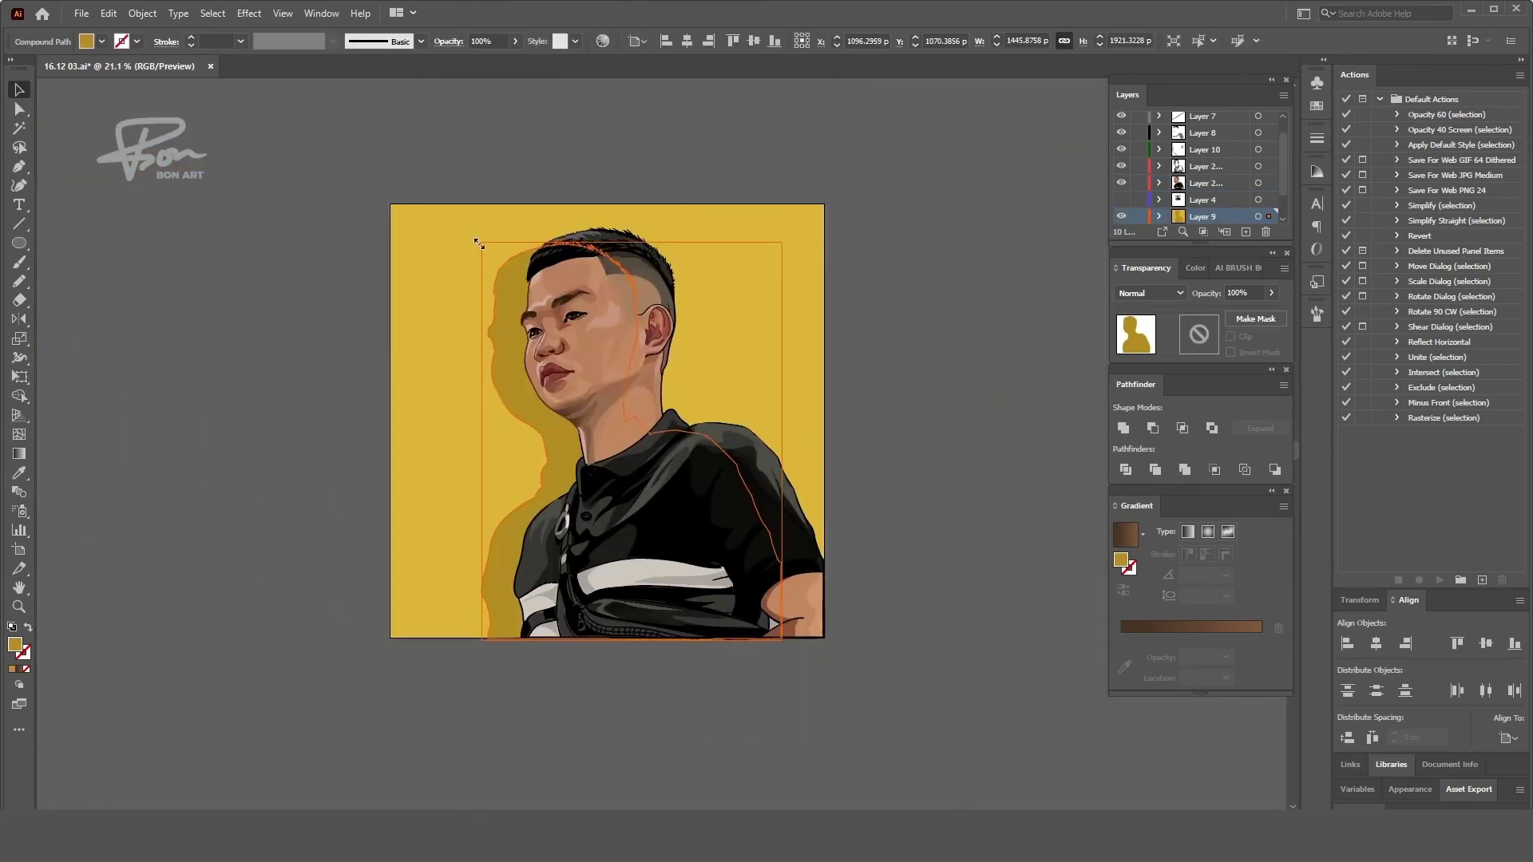
left_click(915, 334)
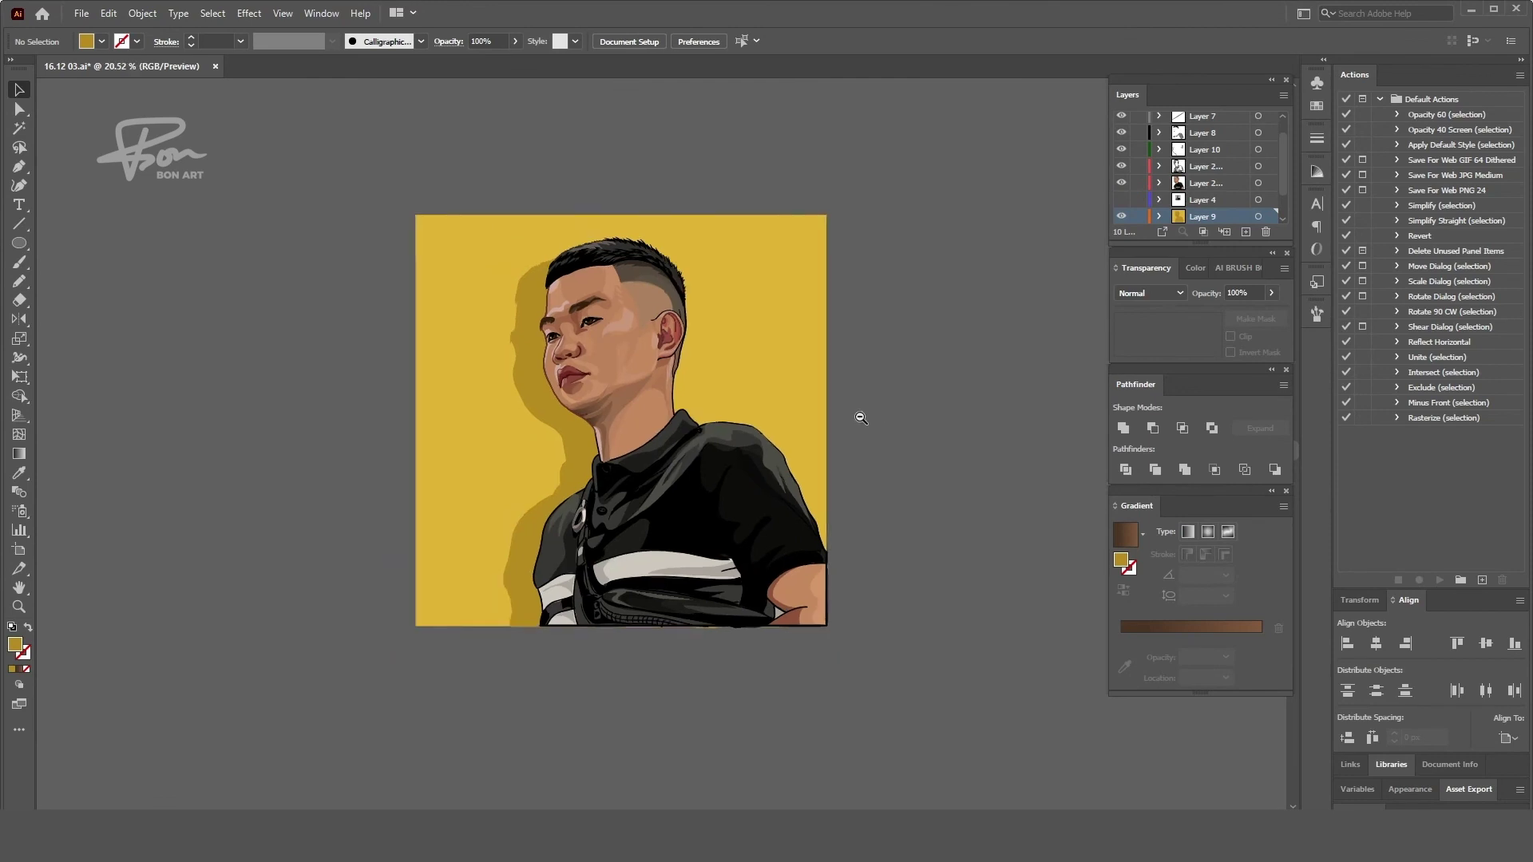
scroll(870, 431, "up", 1)
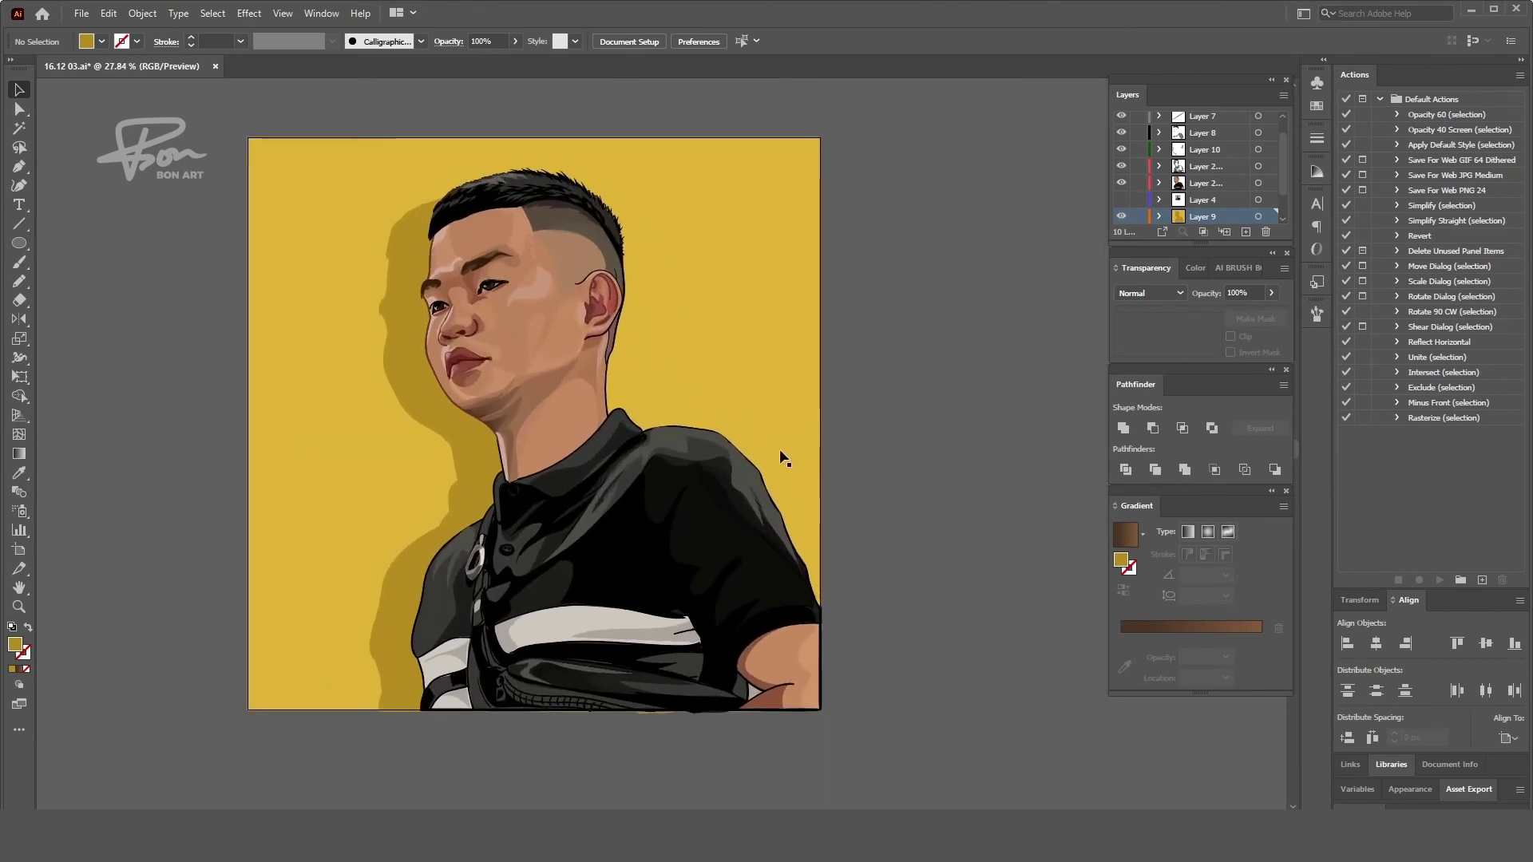
scroll(894, 450, "down", 1)
scroll(894, 450, "down", 1)
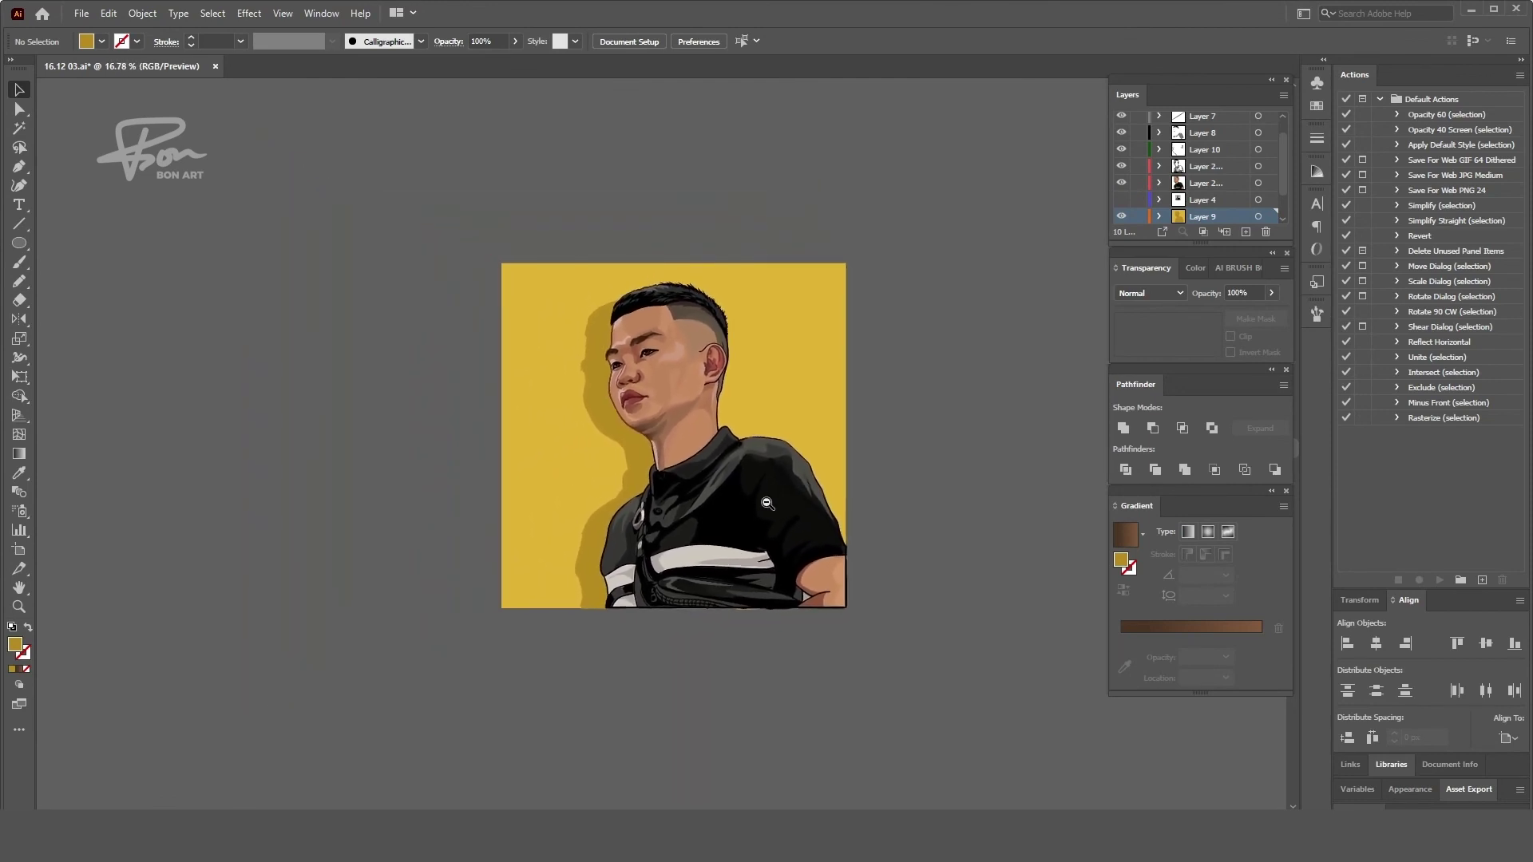
scroll(894, 449, "up", 1)
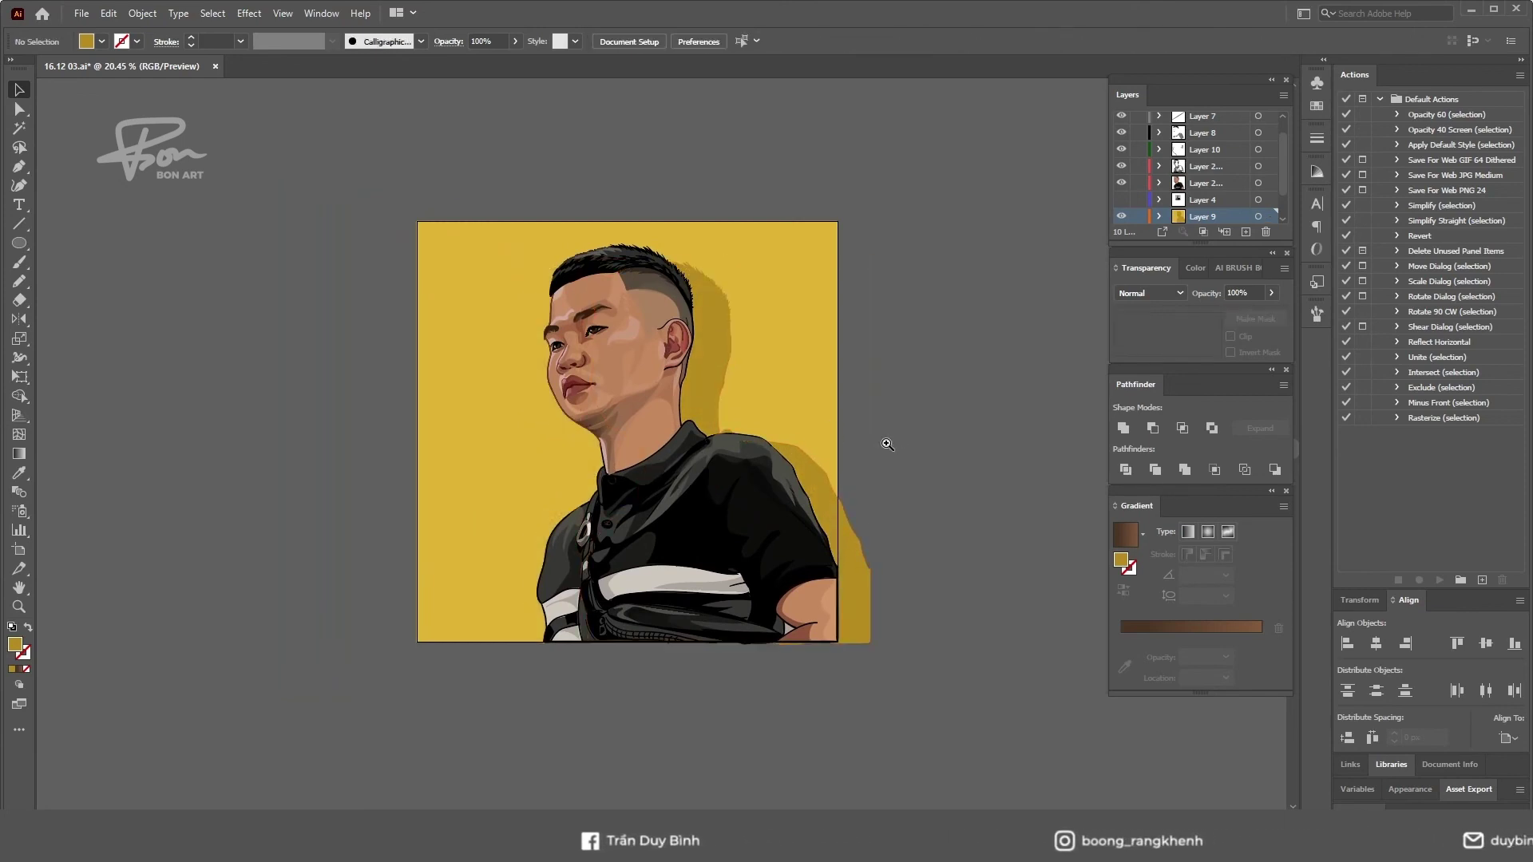
scroll(883, 438, "up", 1)
scroll(807, 455, "up", 1)
- Enlarge the cast shadow up and right behind the head and shoulders, viewing the whole artboard
left_click(735, 469)
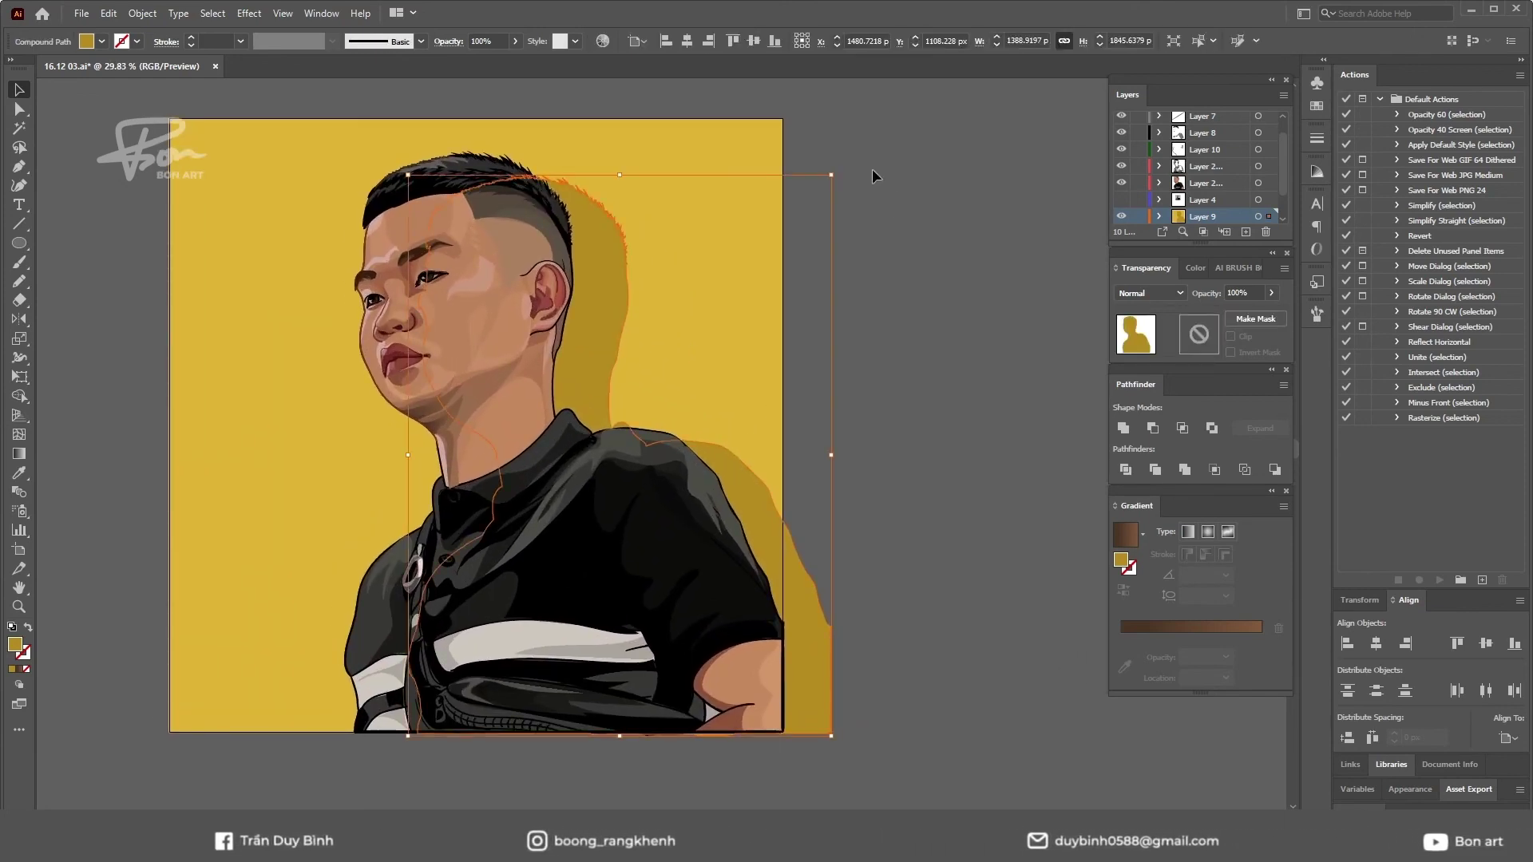
mouse_move(831, 126)
left_mouse_down()
mouse_move(901, 125)
mouse_move(885, 159)
mouse_move(944, 132)
mouse_move(899, 165)
left_mouse_up()
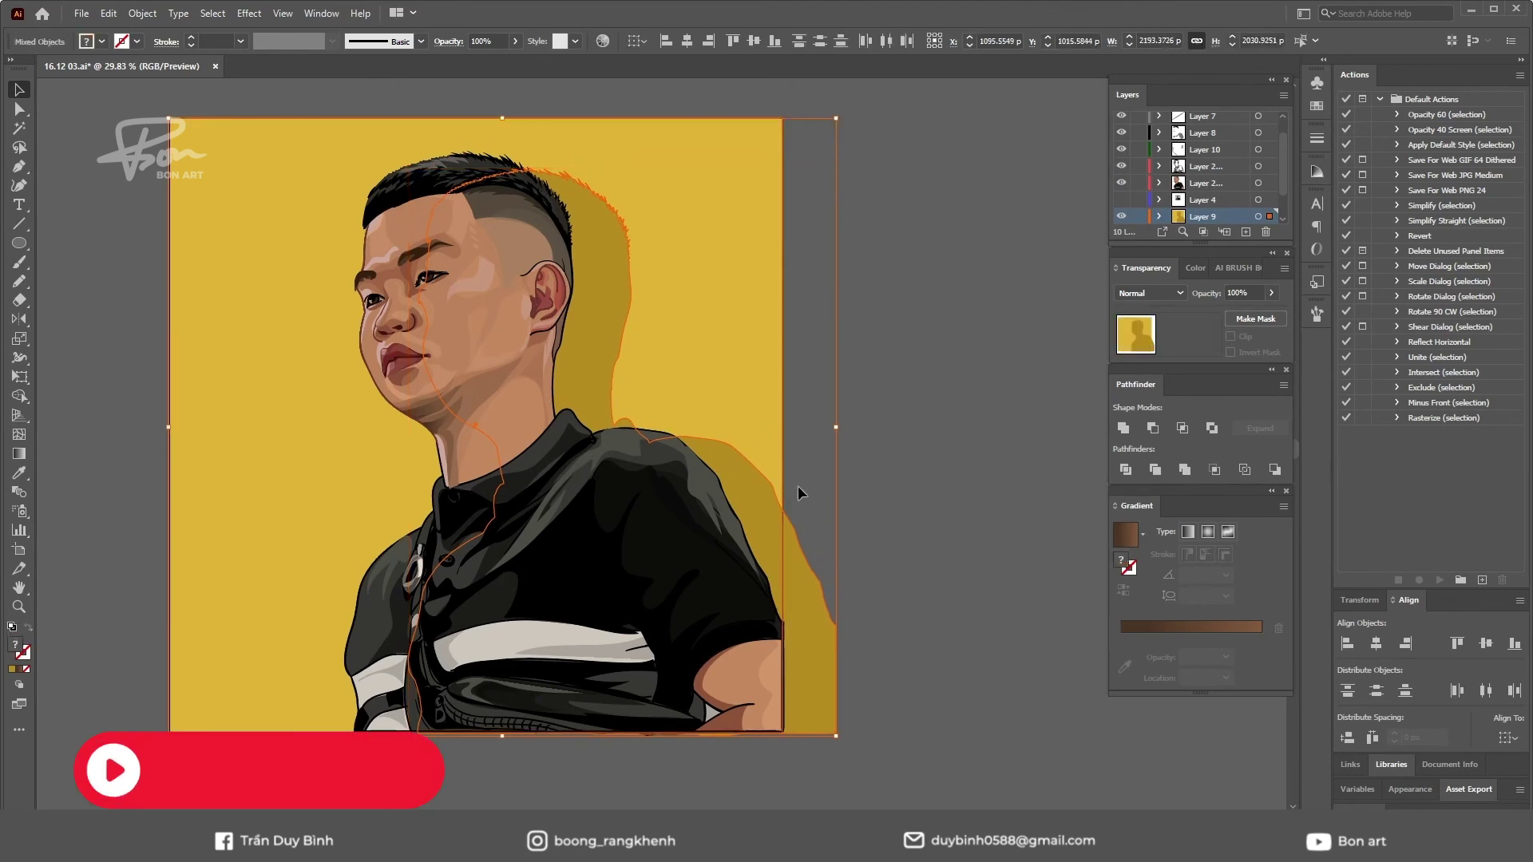
key("z")
left_click(818, 668, "alt")
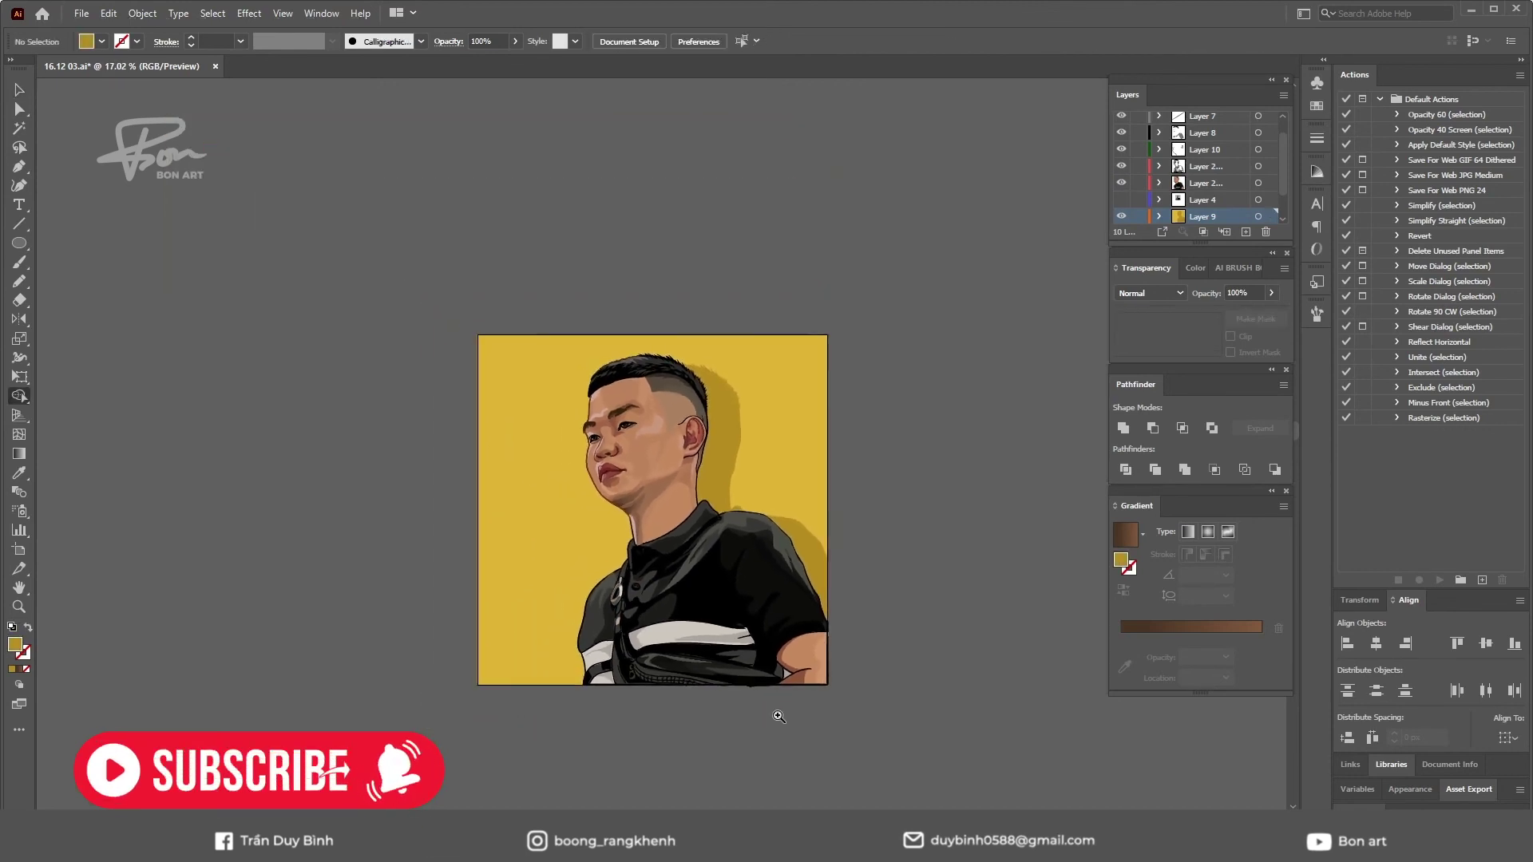
mouse_move(819, 668)
left_mouse_down()
mouse_move(908, 671)
mouse_move(903, 633)
mouse_move(934, 641)
left_mouse_up()
scroll(869, 624, "up", 2)
scroll(766, 418, "up", 1)
- Draw a thin strand along the hair edge above the ear, filled yellow at 39% opacity
scroll(732, 335, "up", 2)
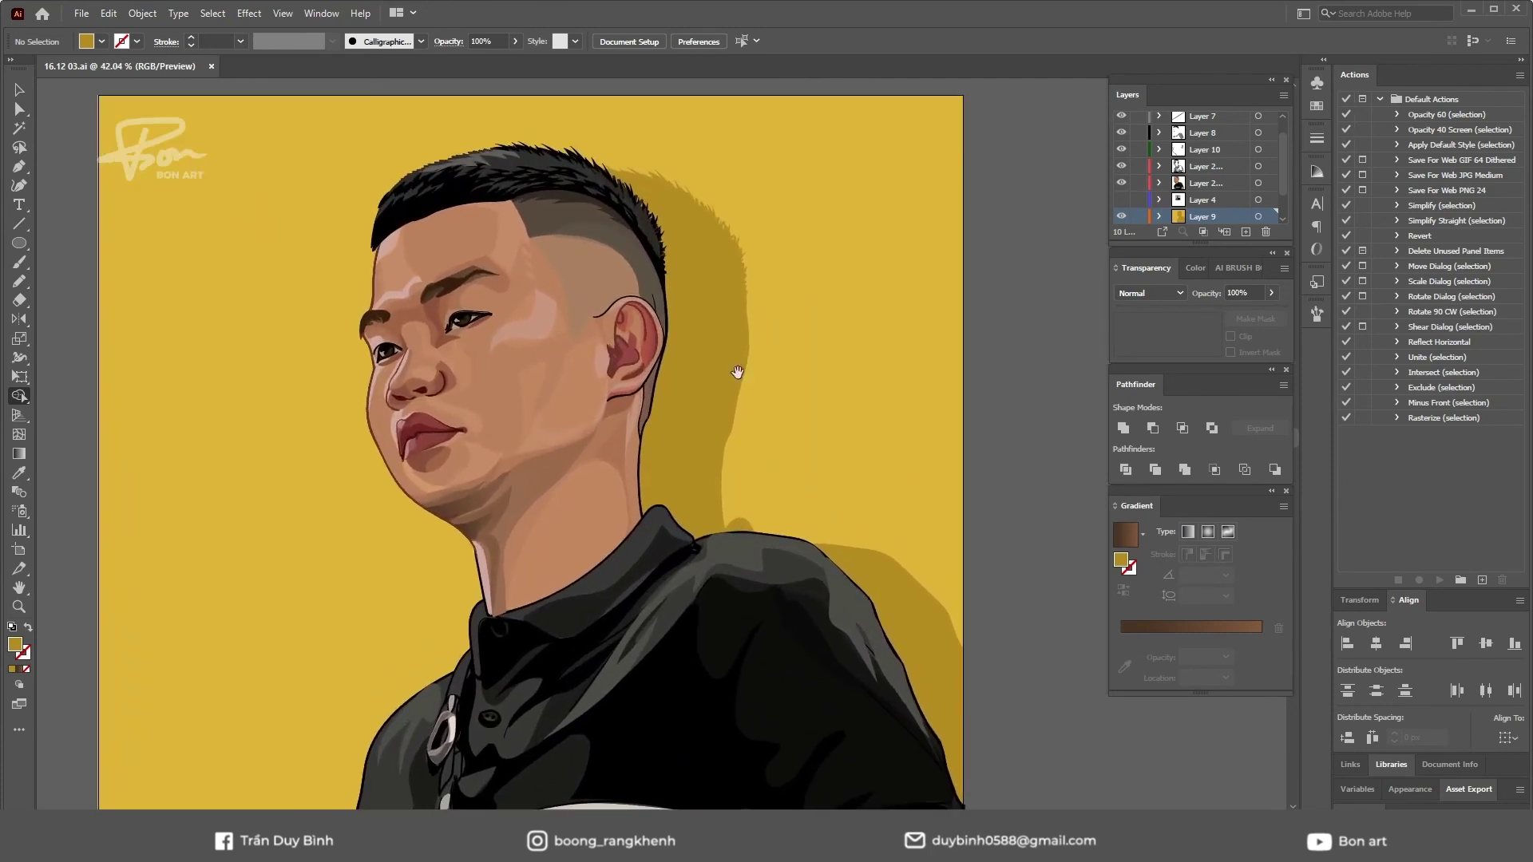
scroll(718, 351, "up", 2)
key("n")
scroll(659, 384, "up", 2)
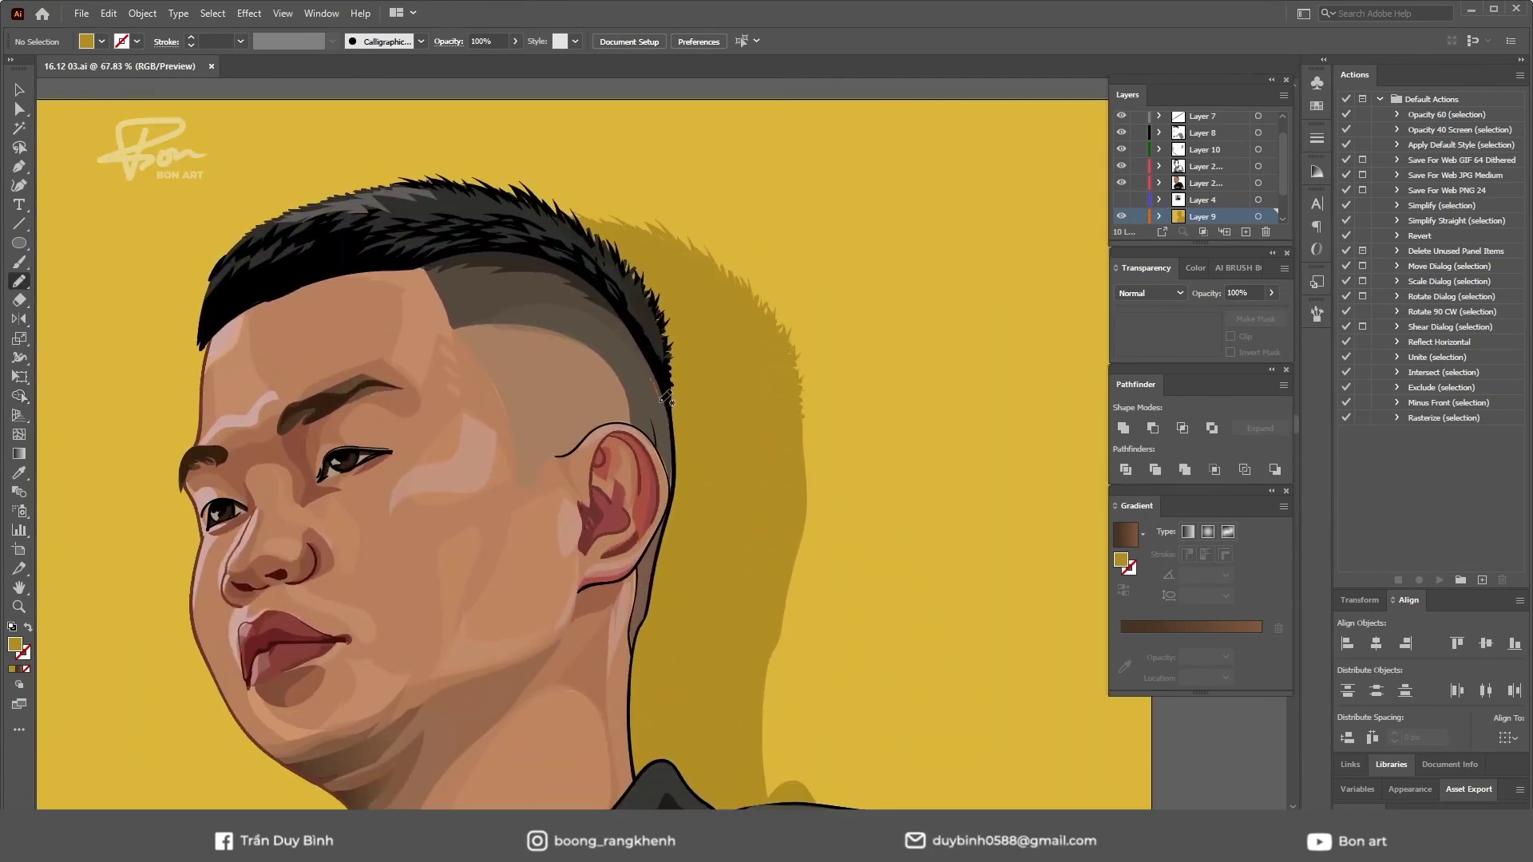
left_click_drag(659, 380, 658, 389)
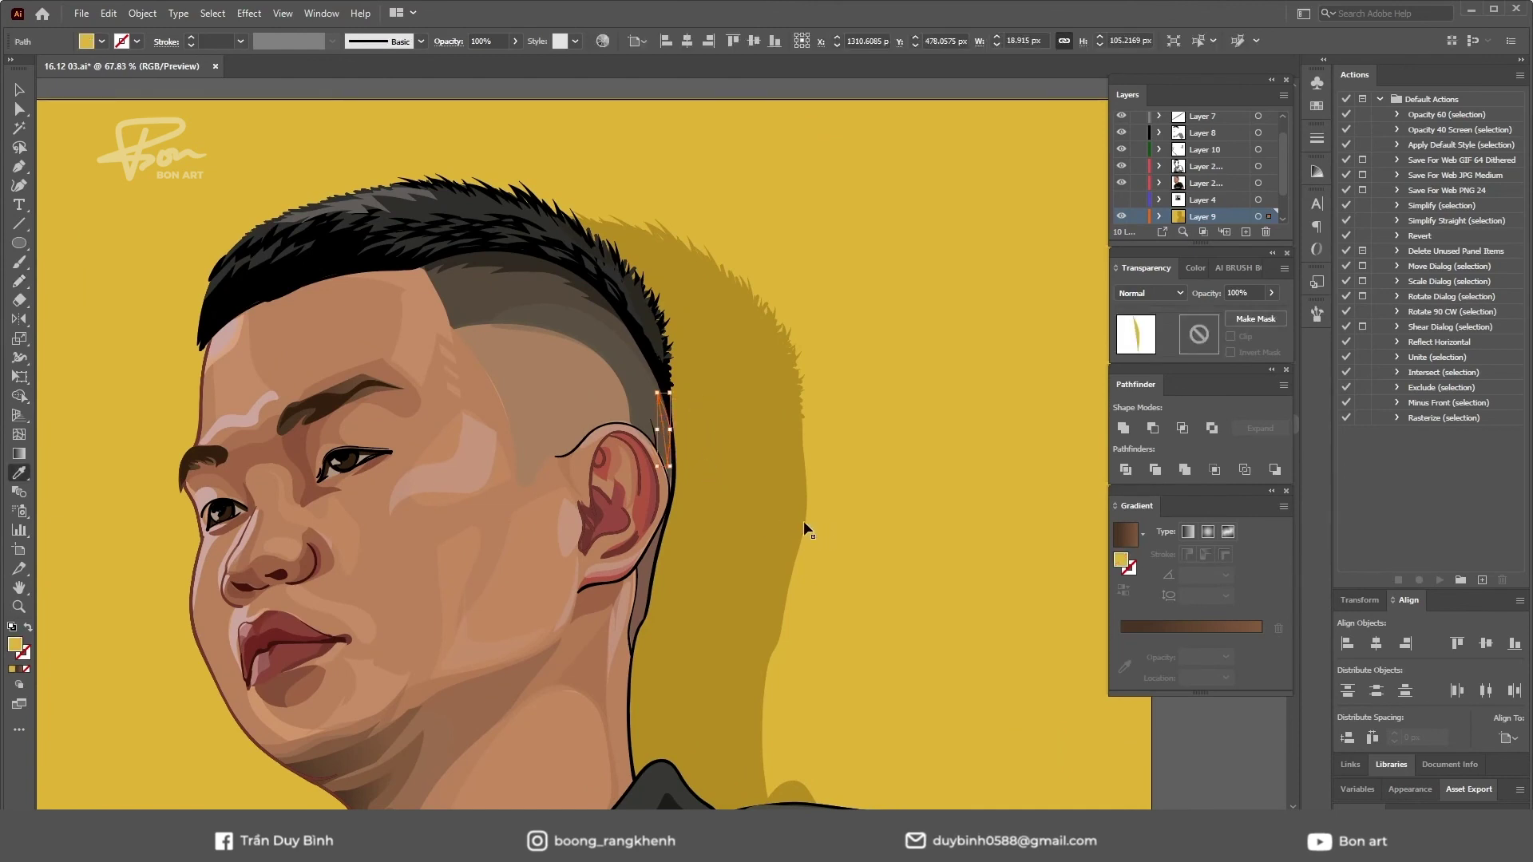
left_click(658, 409, "ctrl")
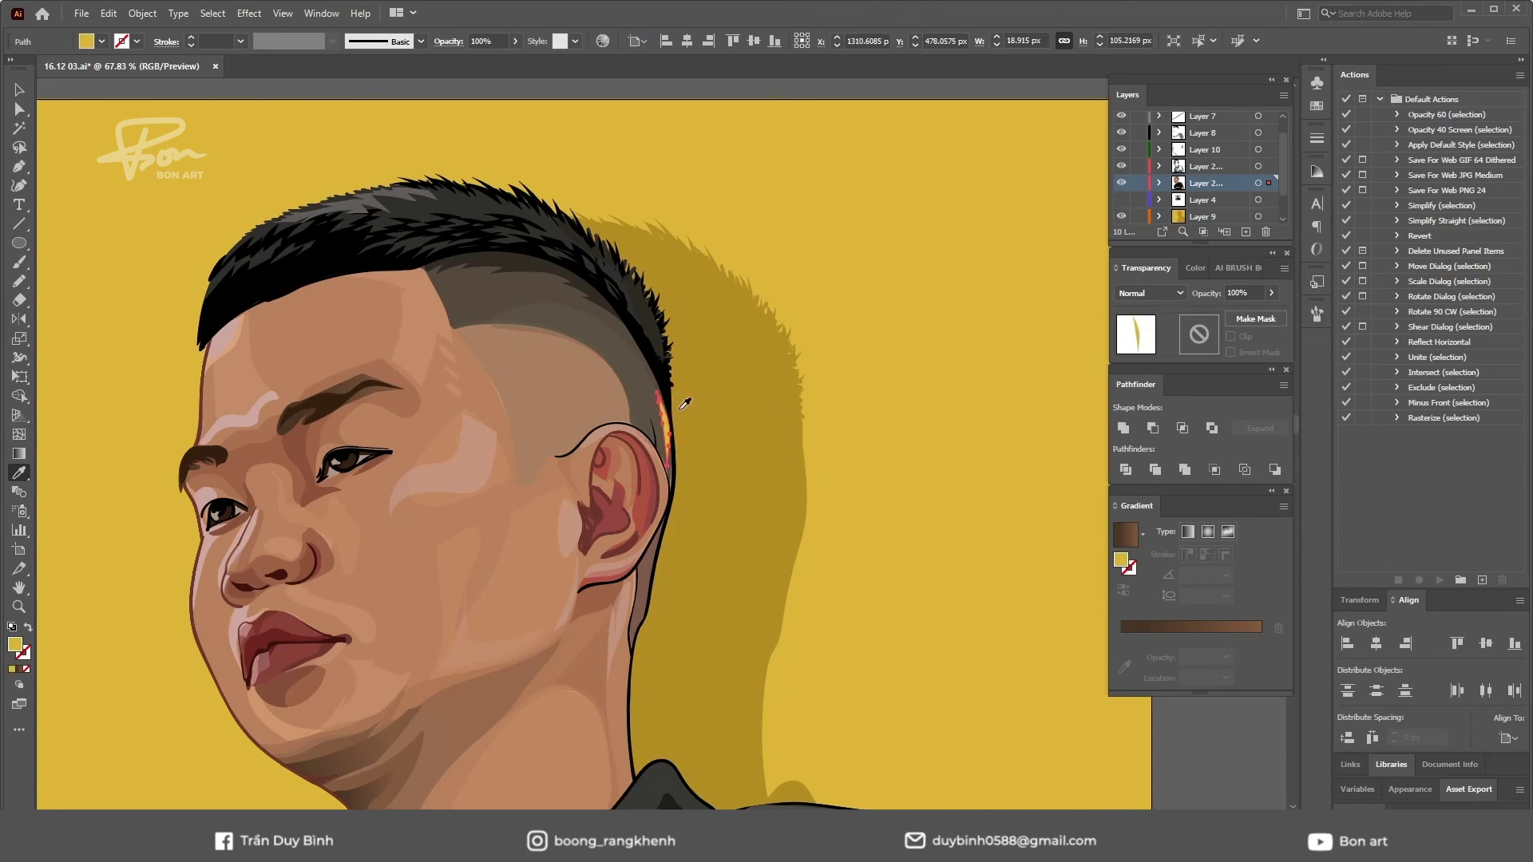
left_click_drag(1271, 293, 1232, 312)
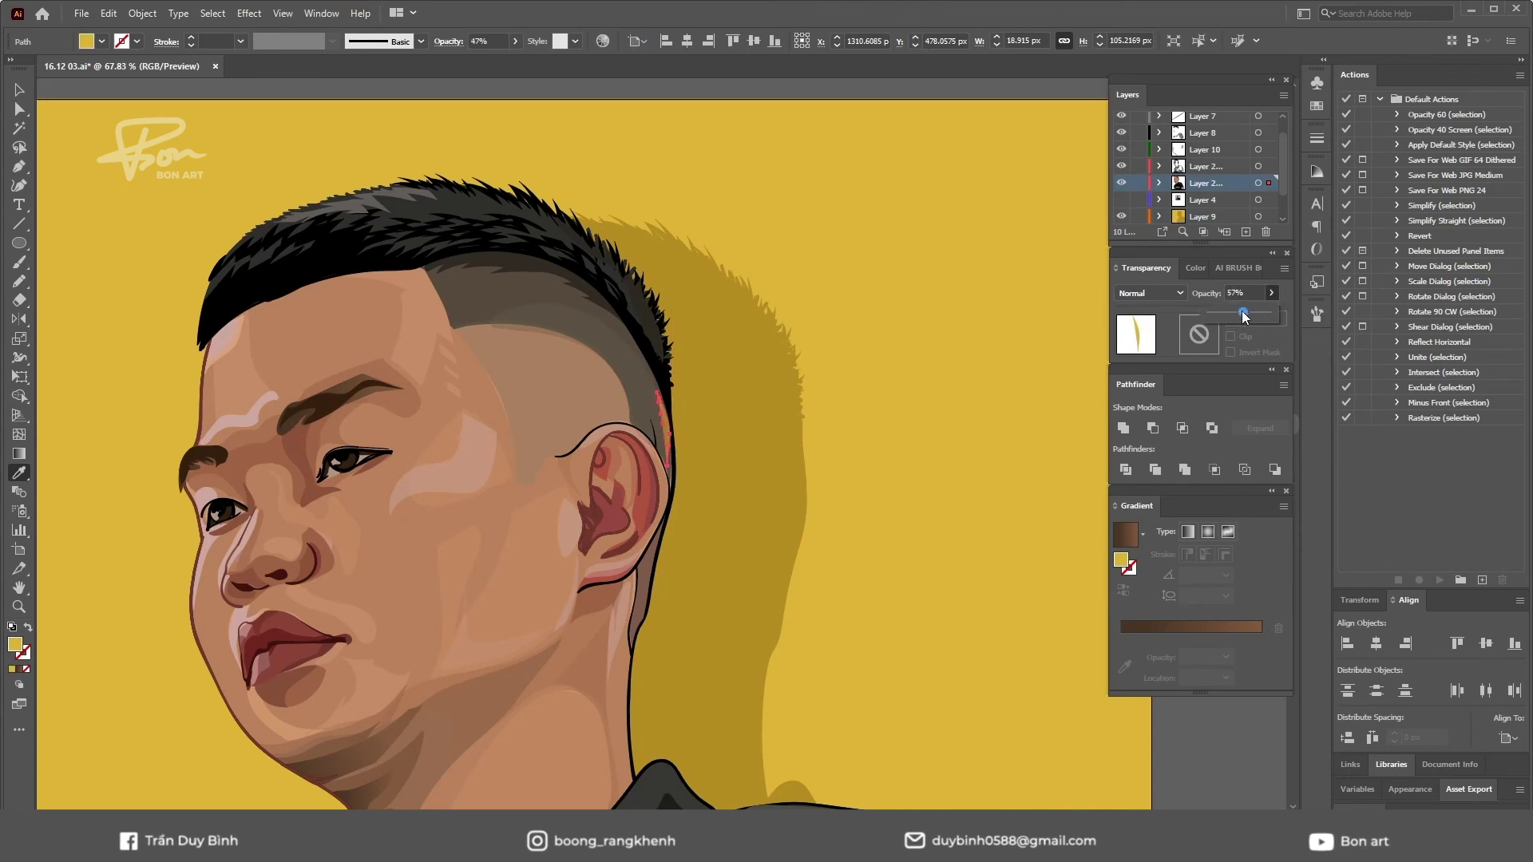
left_click(1040, 341)
- Add a second hairline strand matched to the translucent yellow with the Eyedropper
left_click_drag(1036, 332, 997, 373)
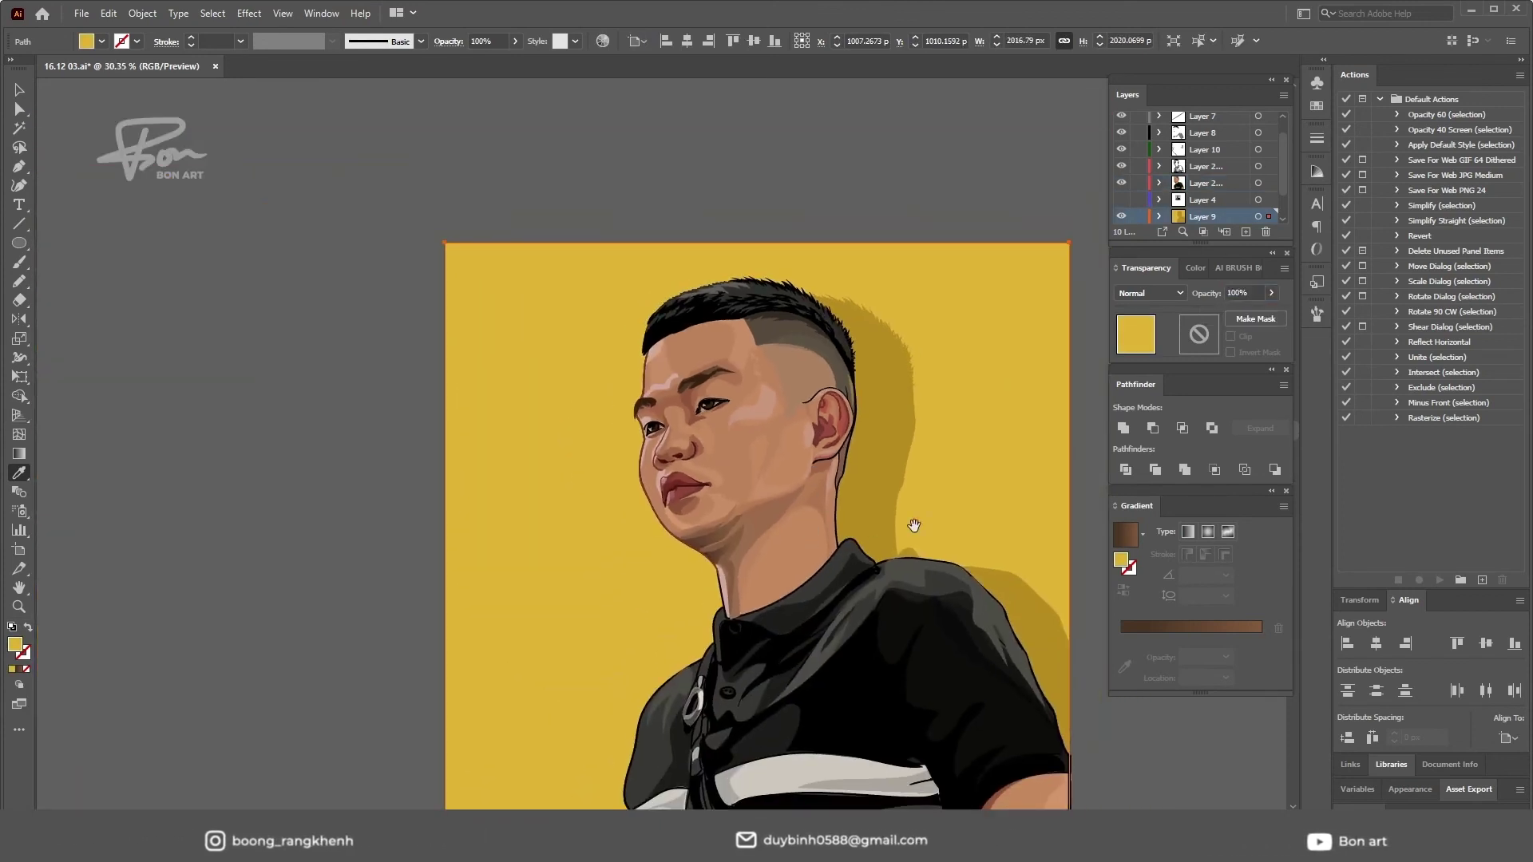
left_click_drag(915, 316, 982, 319)
key("n")
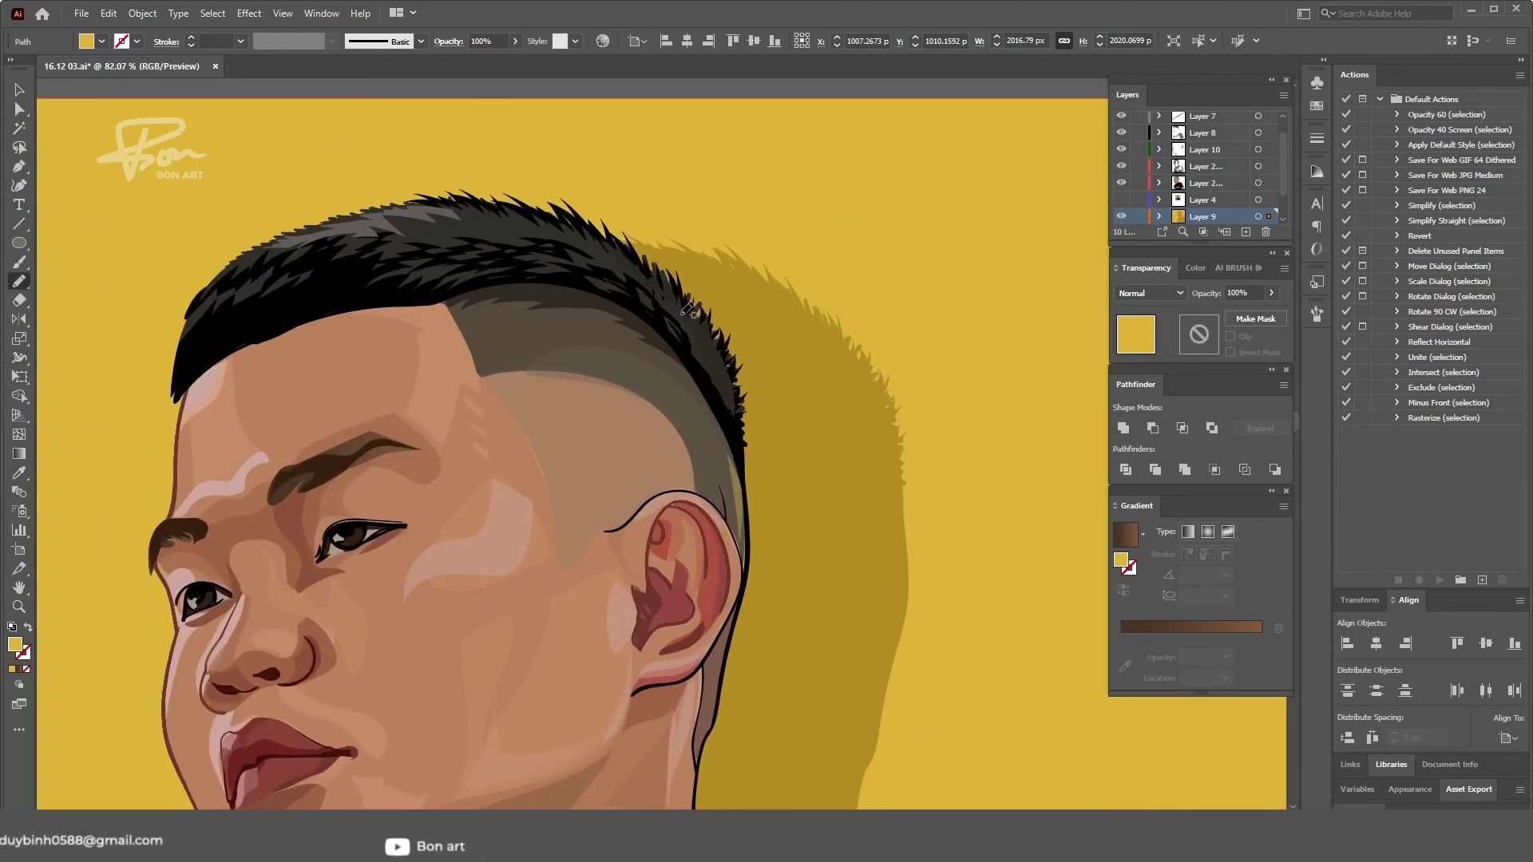
mouse_move(662, 293)
left_mouse_down()
mouse_move(691, 330)
mouse_move(669, 281)
left_mouse_up()
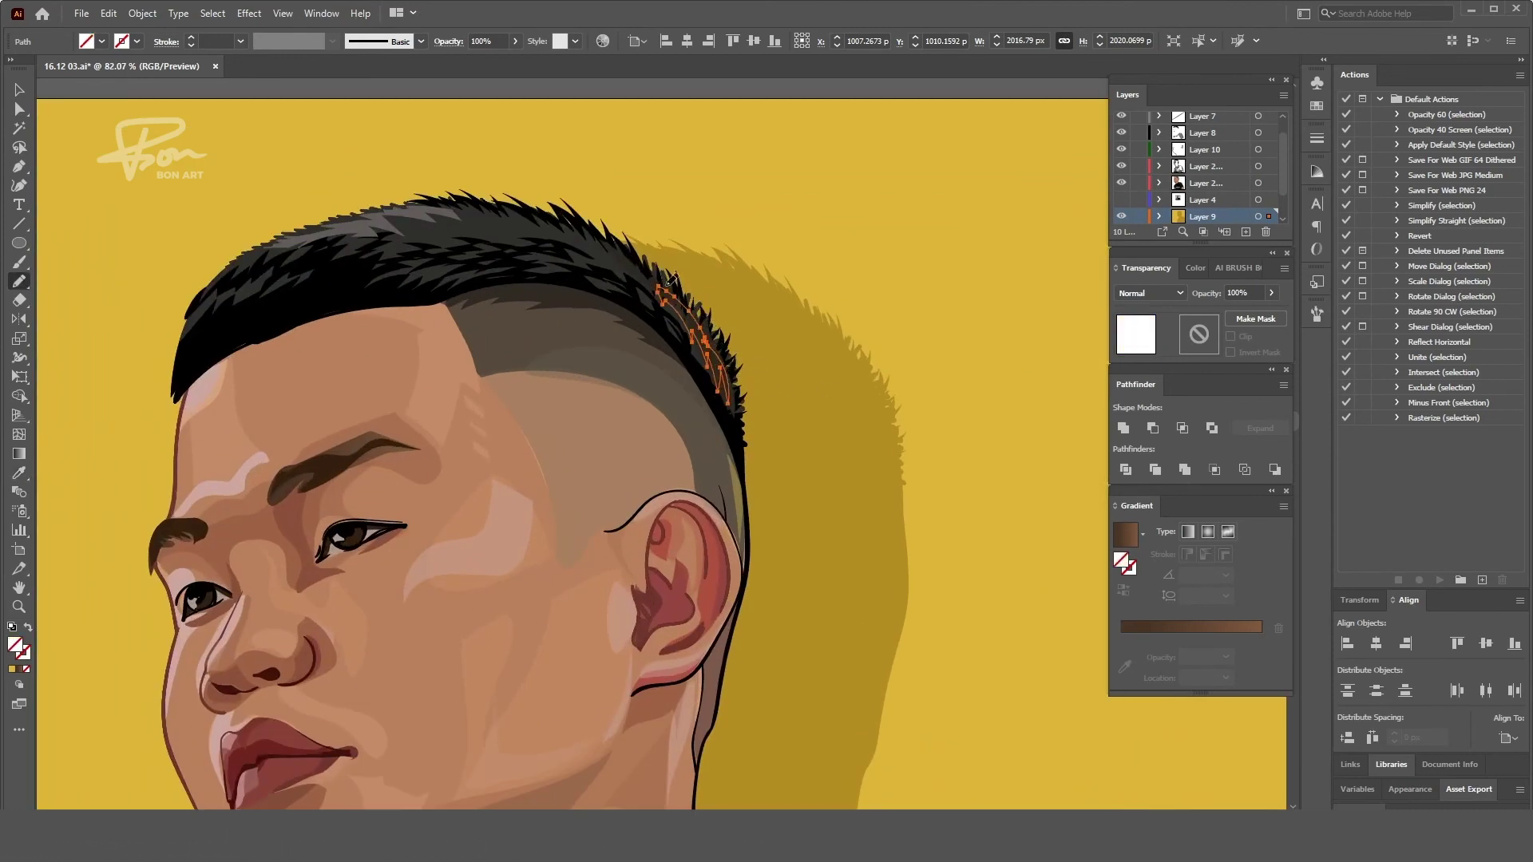
key("i")
left_click(747, 497)
key("ctrl+shift+a")
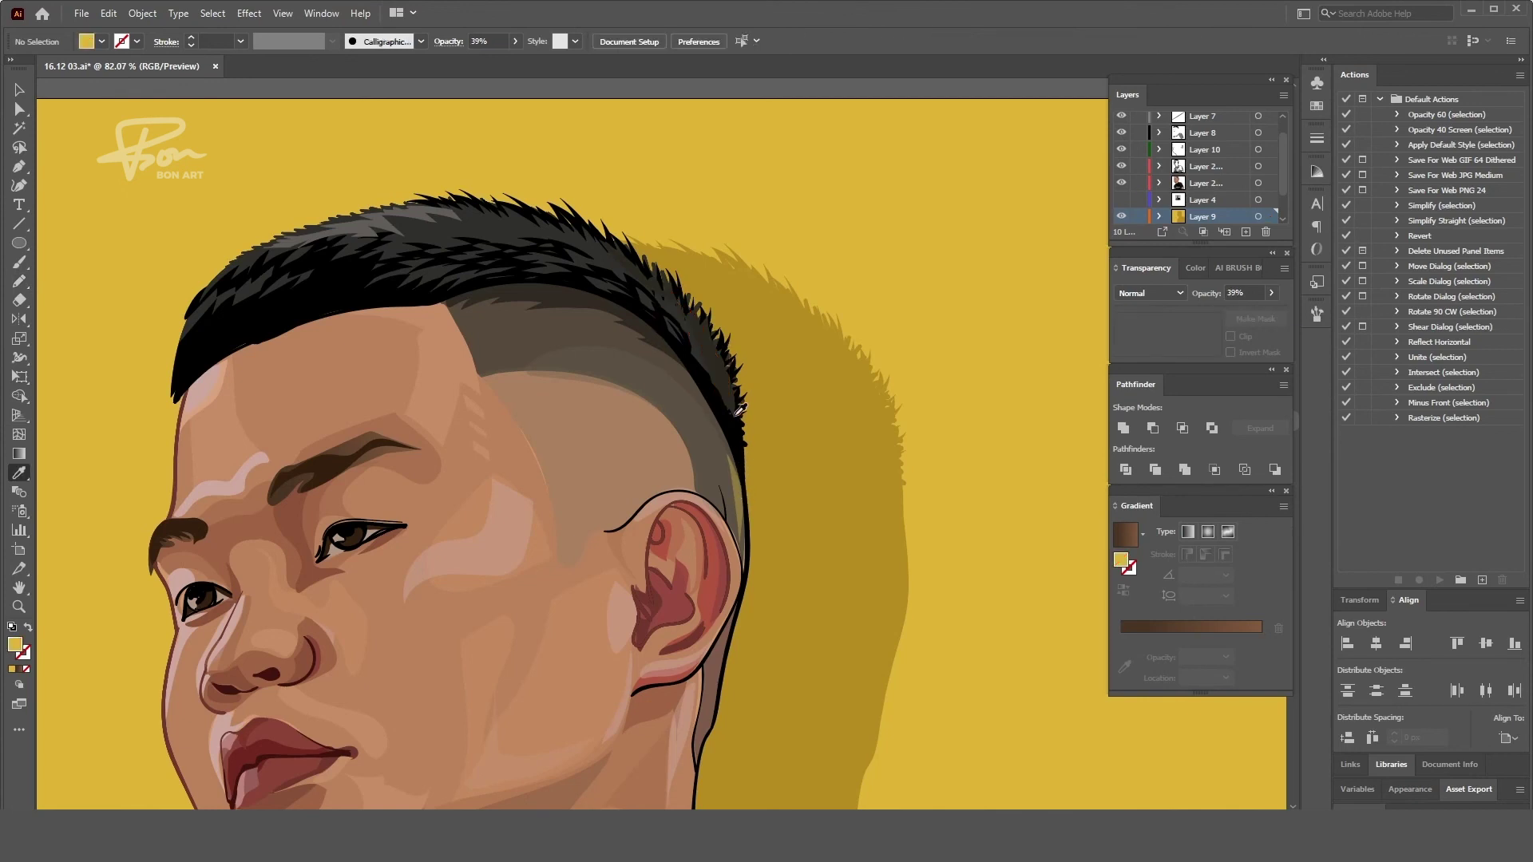
- Add a third translucent yellow strand along the back hairline and review it
key("n")
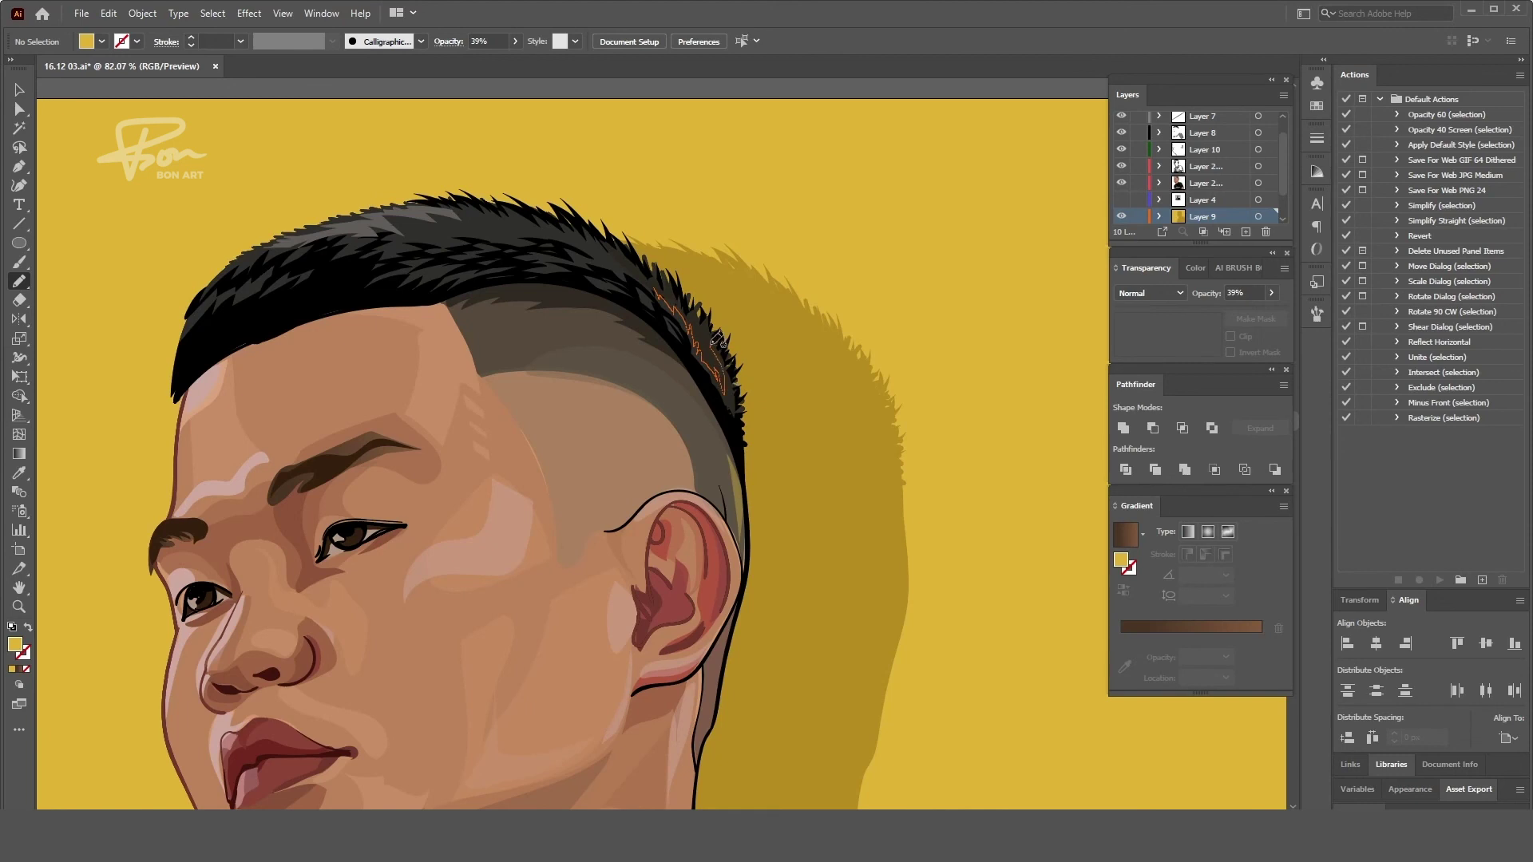
left_click_drag(662, 282, 661, 281)
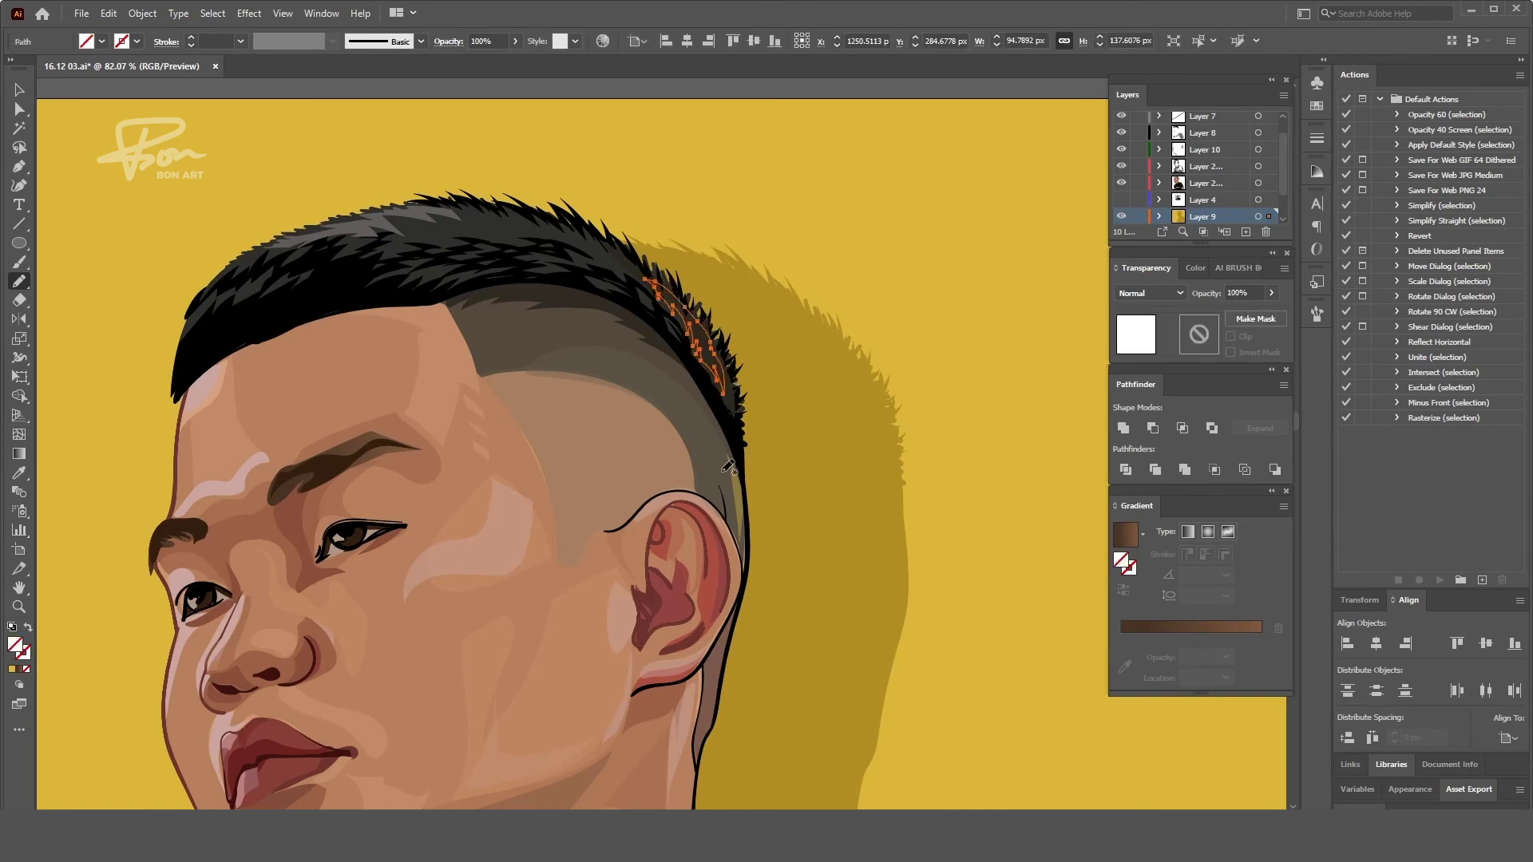
left_click(744, 494)
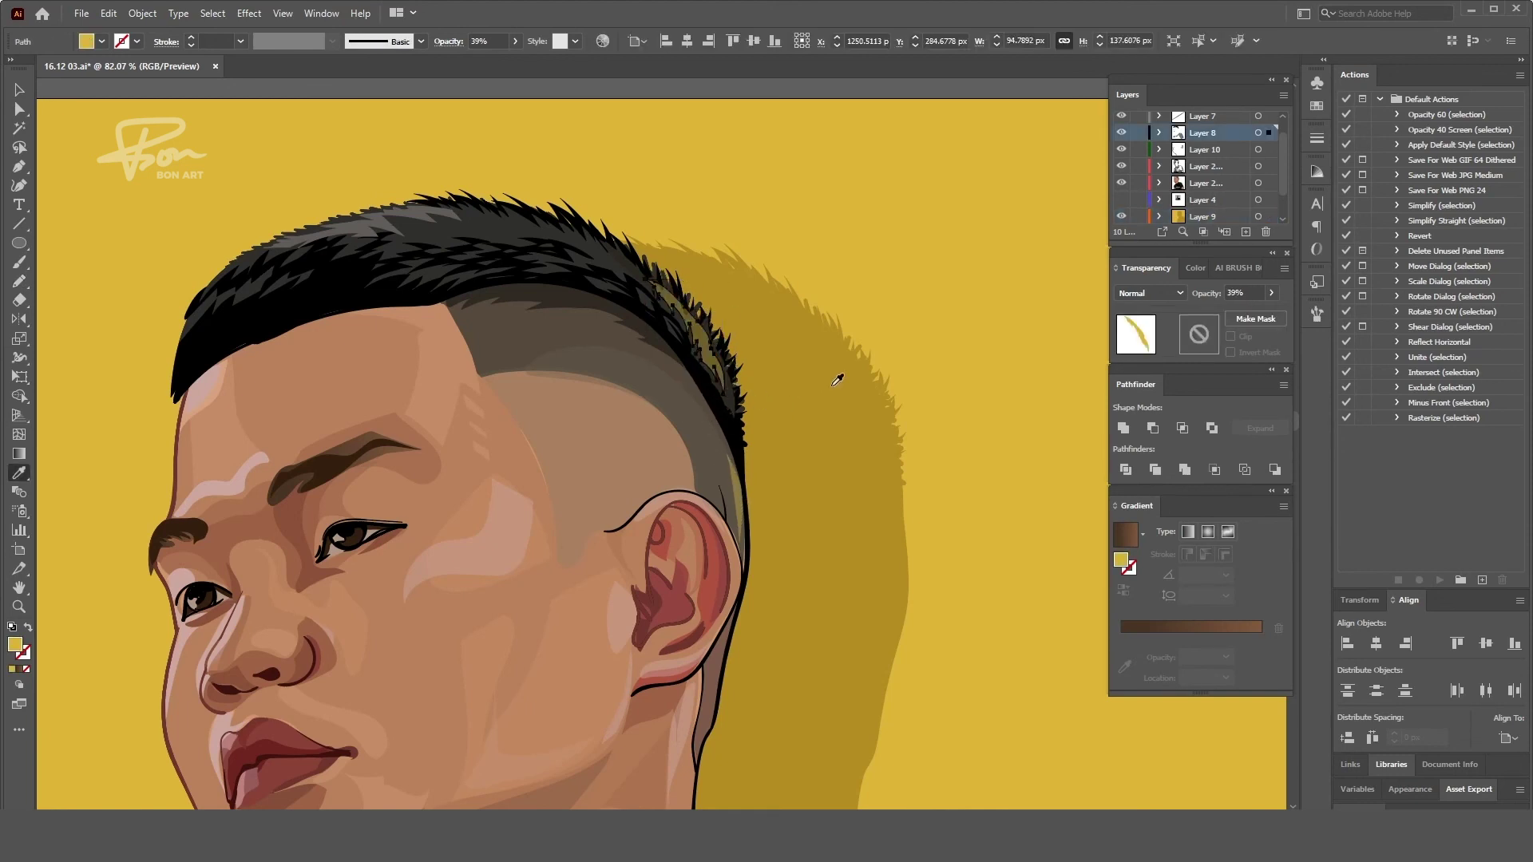
left_click_drag(947, 317, 658, 561)
left_click_drag(898, 404, 855, 387)
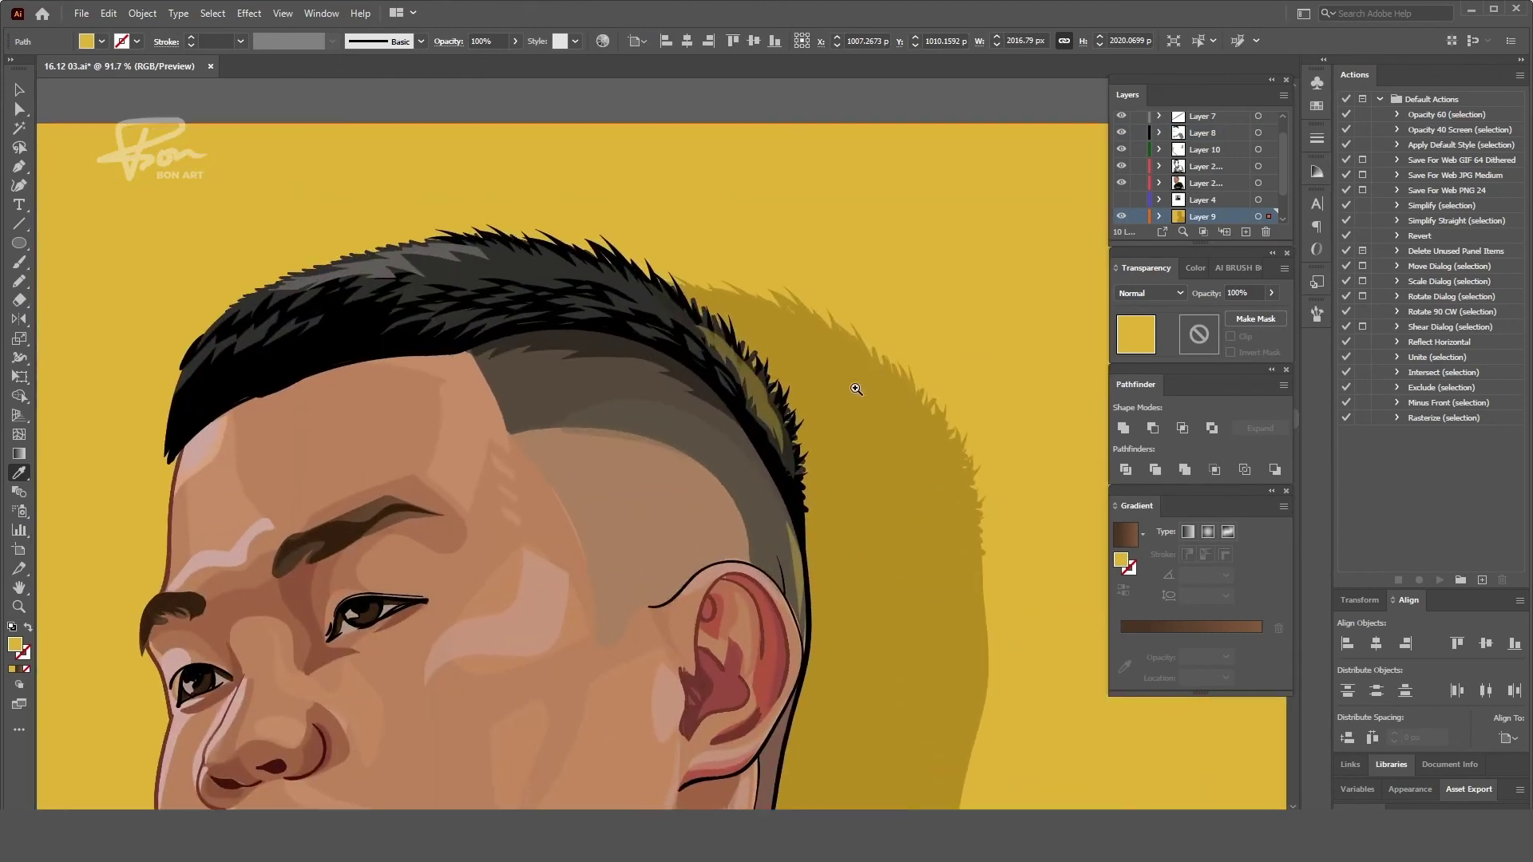
key("a")
left_click(787, 455)
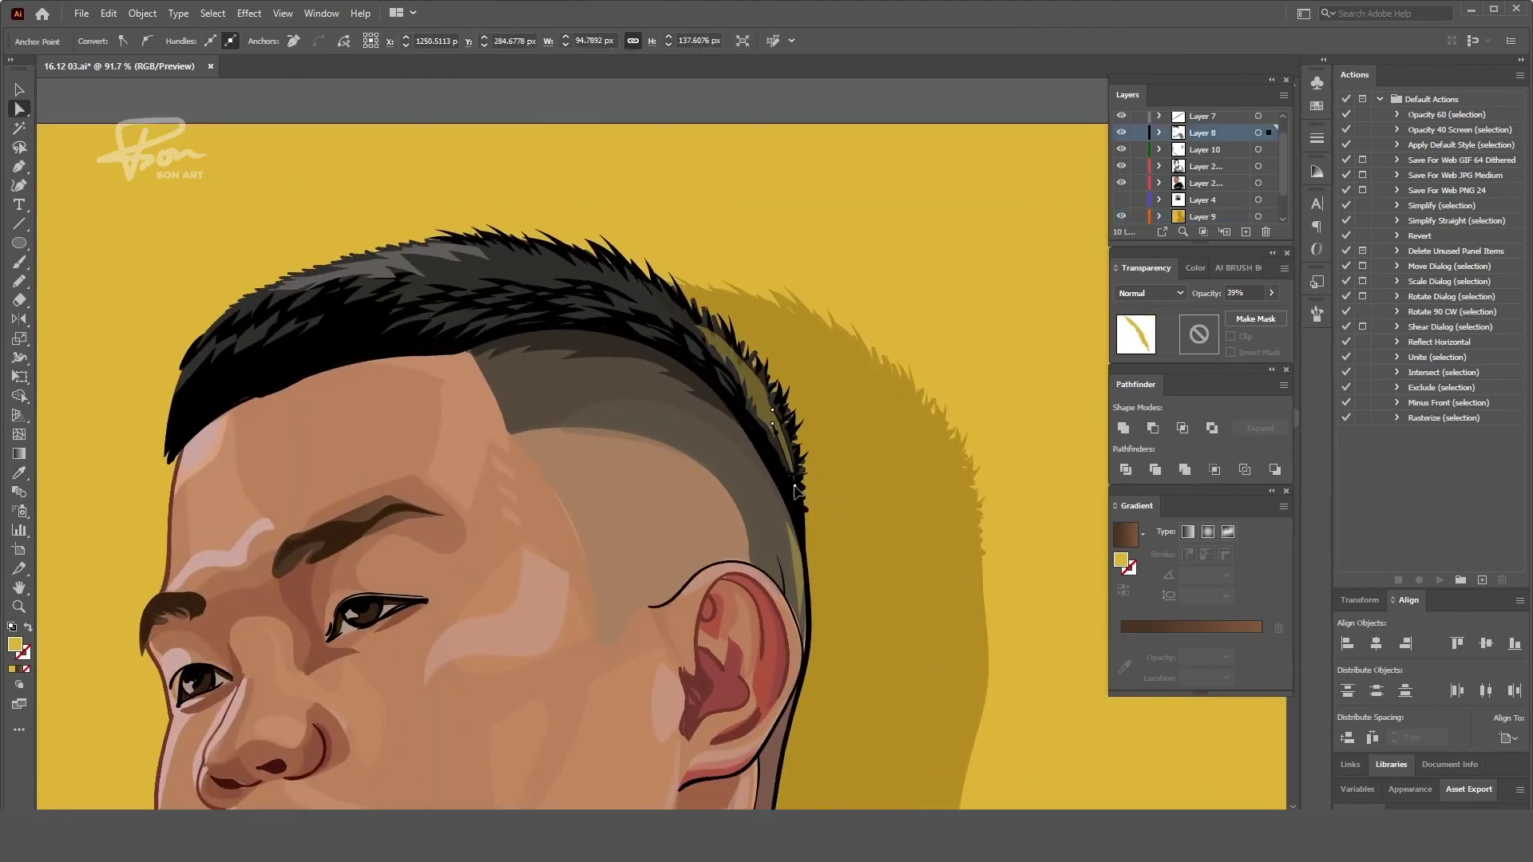
left_click(891, 273)
left_click_drag(883, 260, 544, 275)
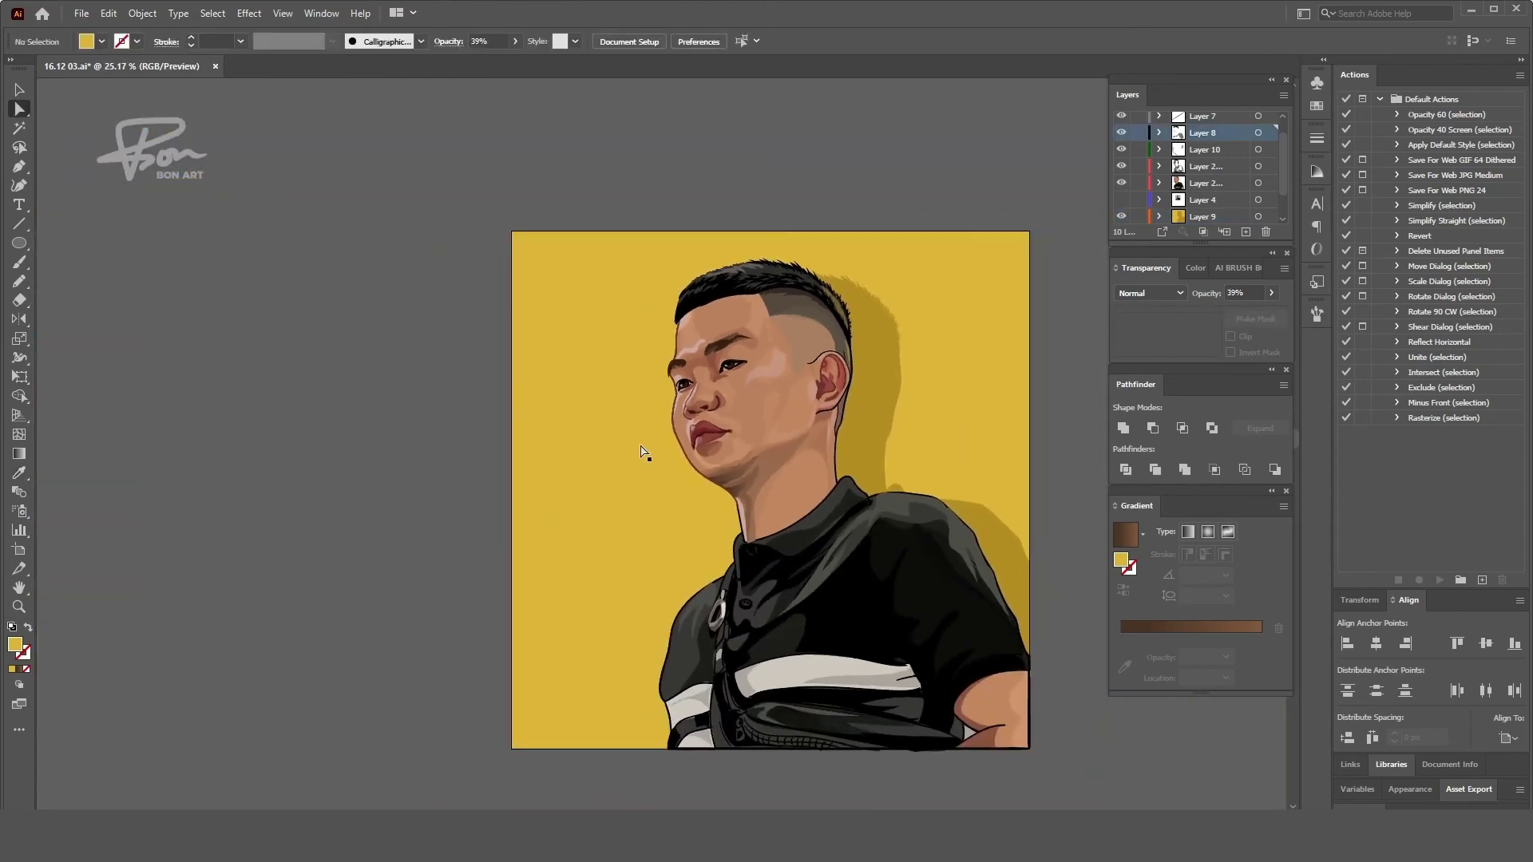
- Convert four anchors on the yellow hair strand into sharp corner points
scroll(874, 335, "up", 3)
scroll(874, 335, "up", 2)
key("v")
left_click(771, 266)
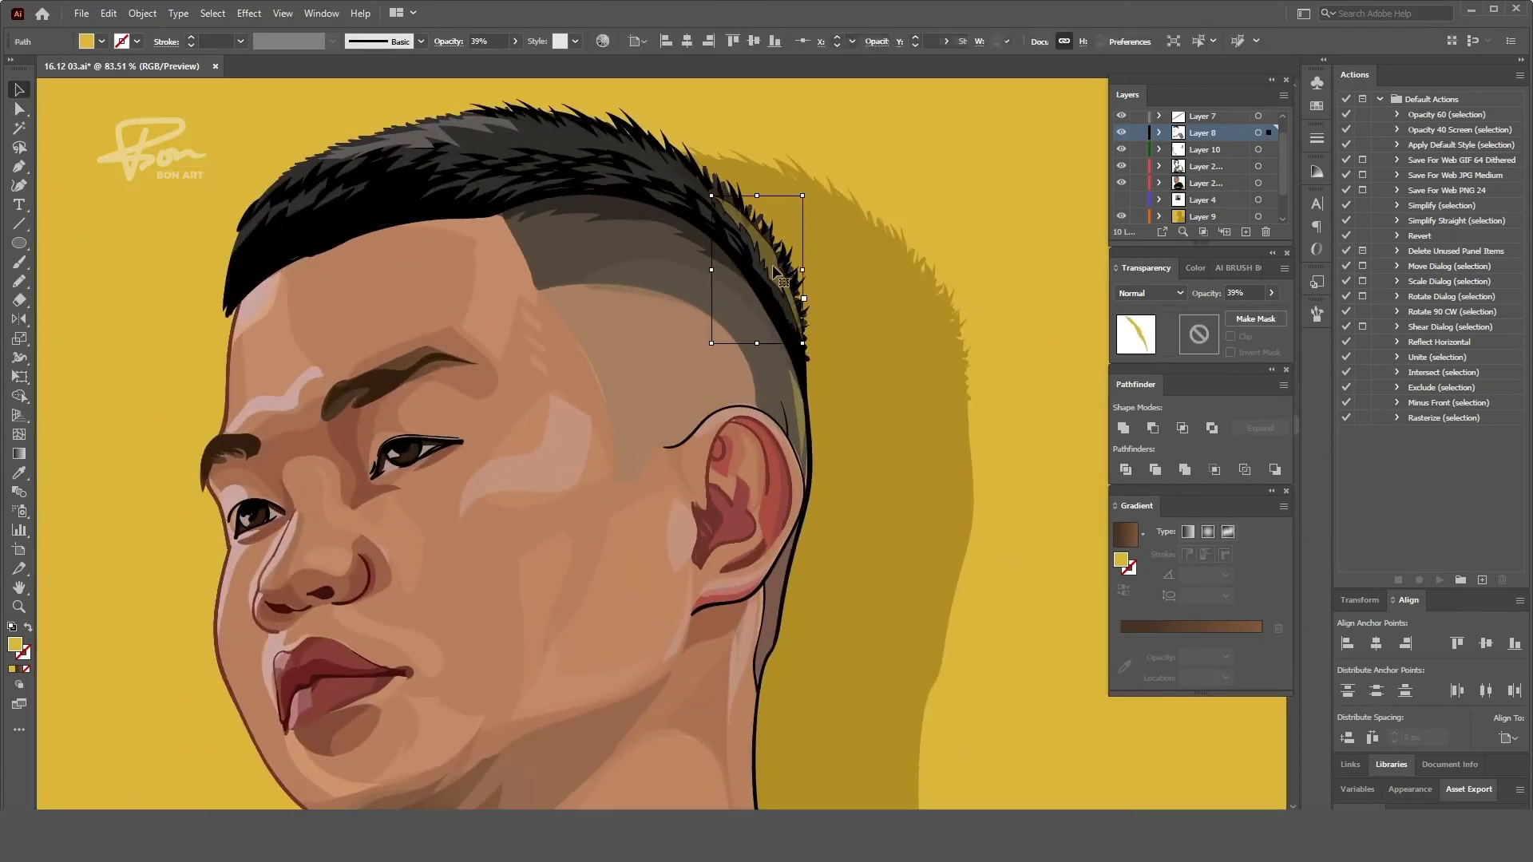
scroll(779, 276, "up", 2)
key("o")
left_click(726, 229)
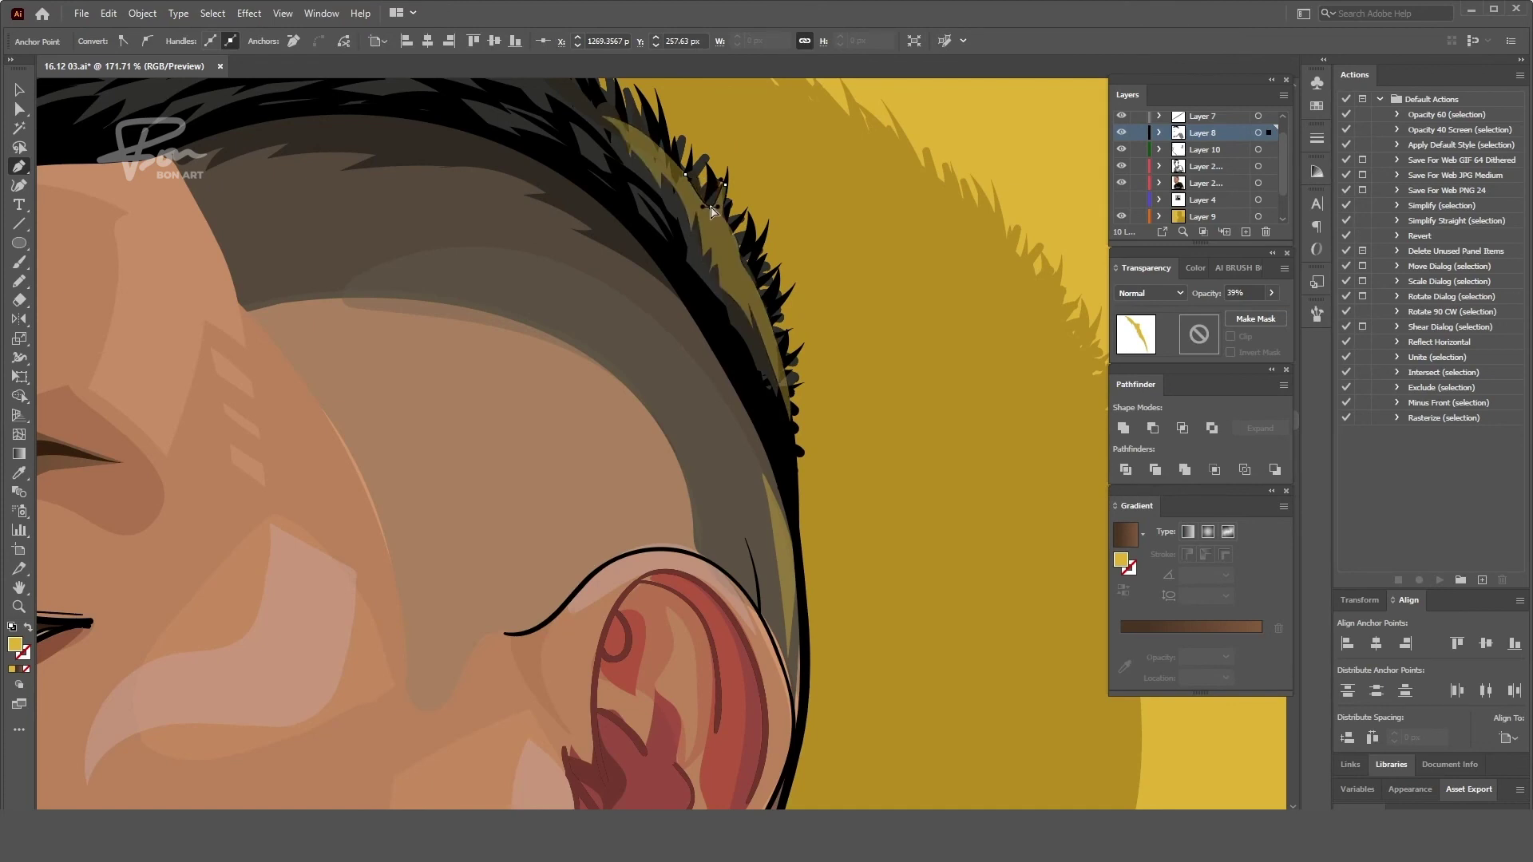
left_click(708, 206)
left_click(736, 239, "ctrl")
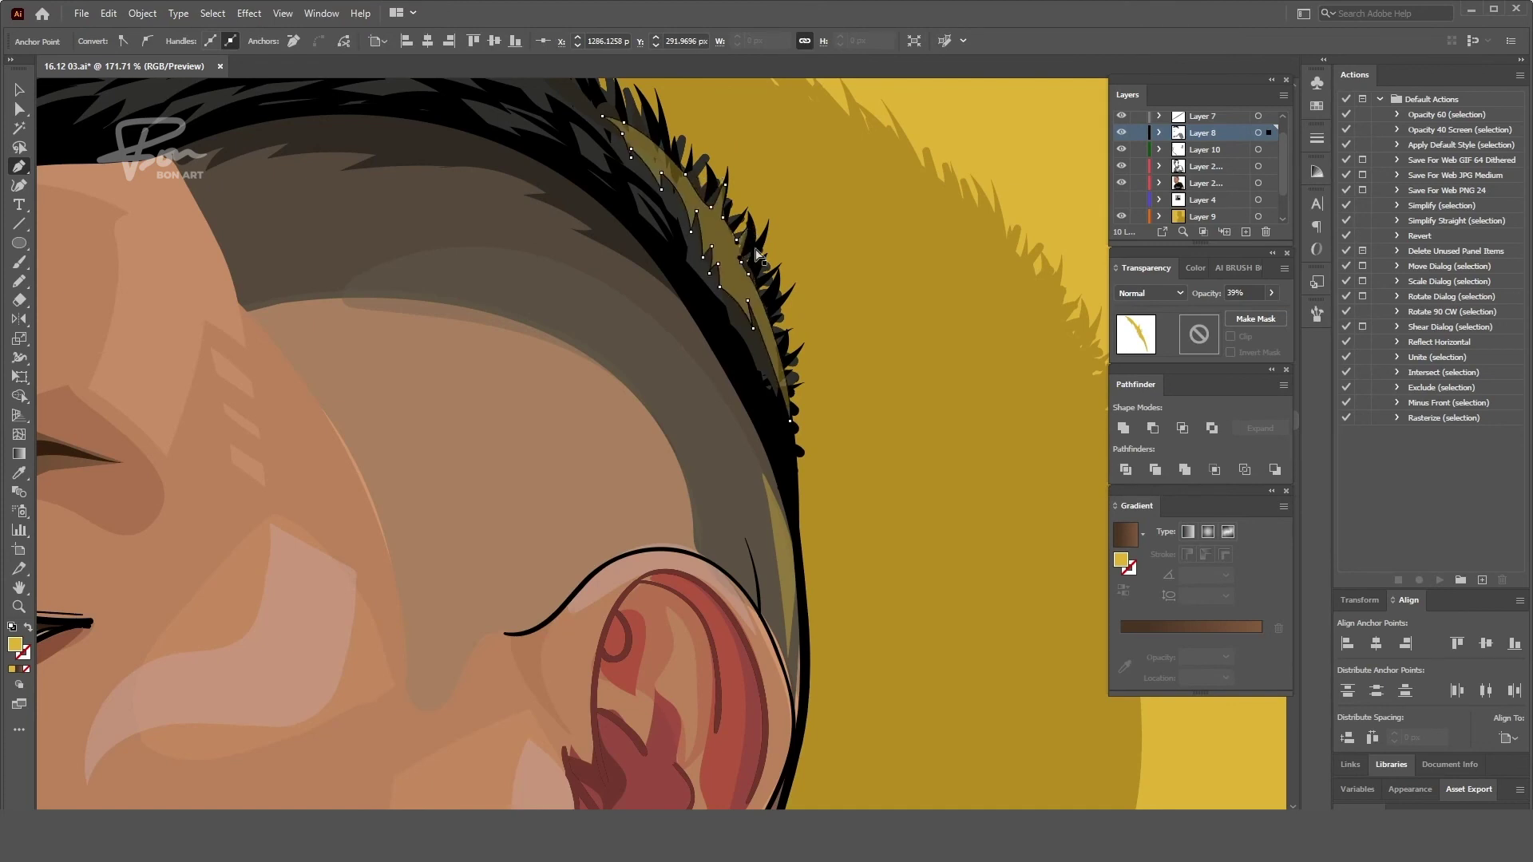
left_click(754, 285, "ctrl")
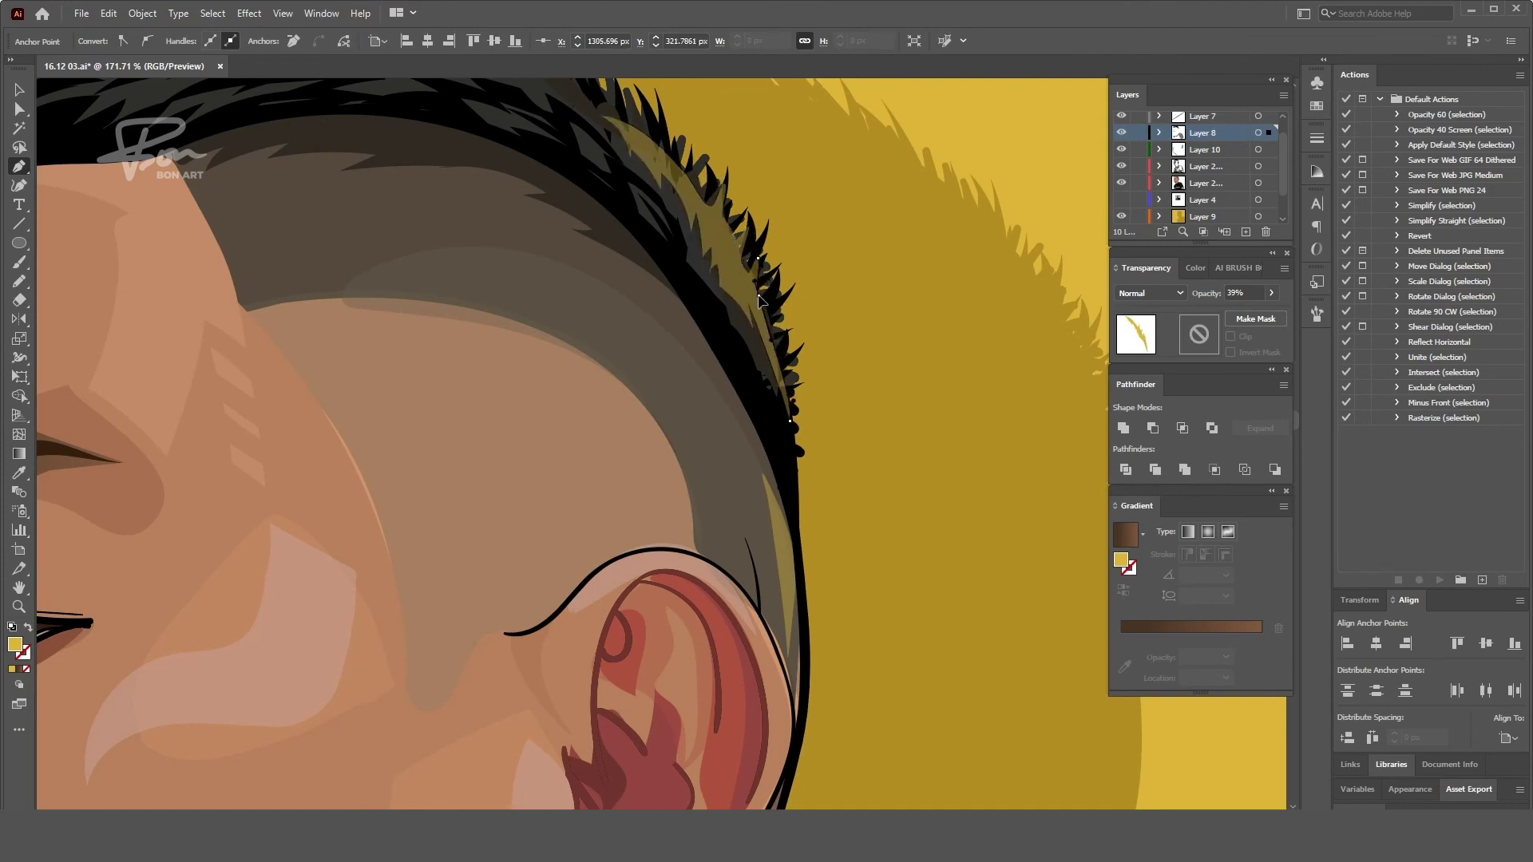
key("ctrl+shift+a")
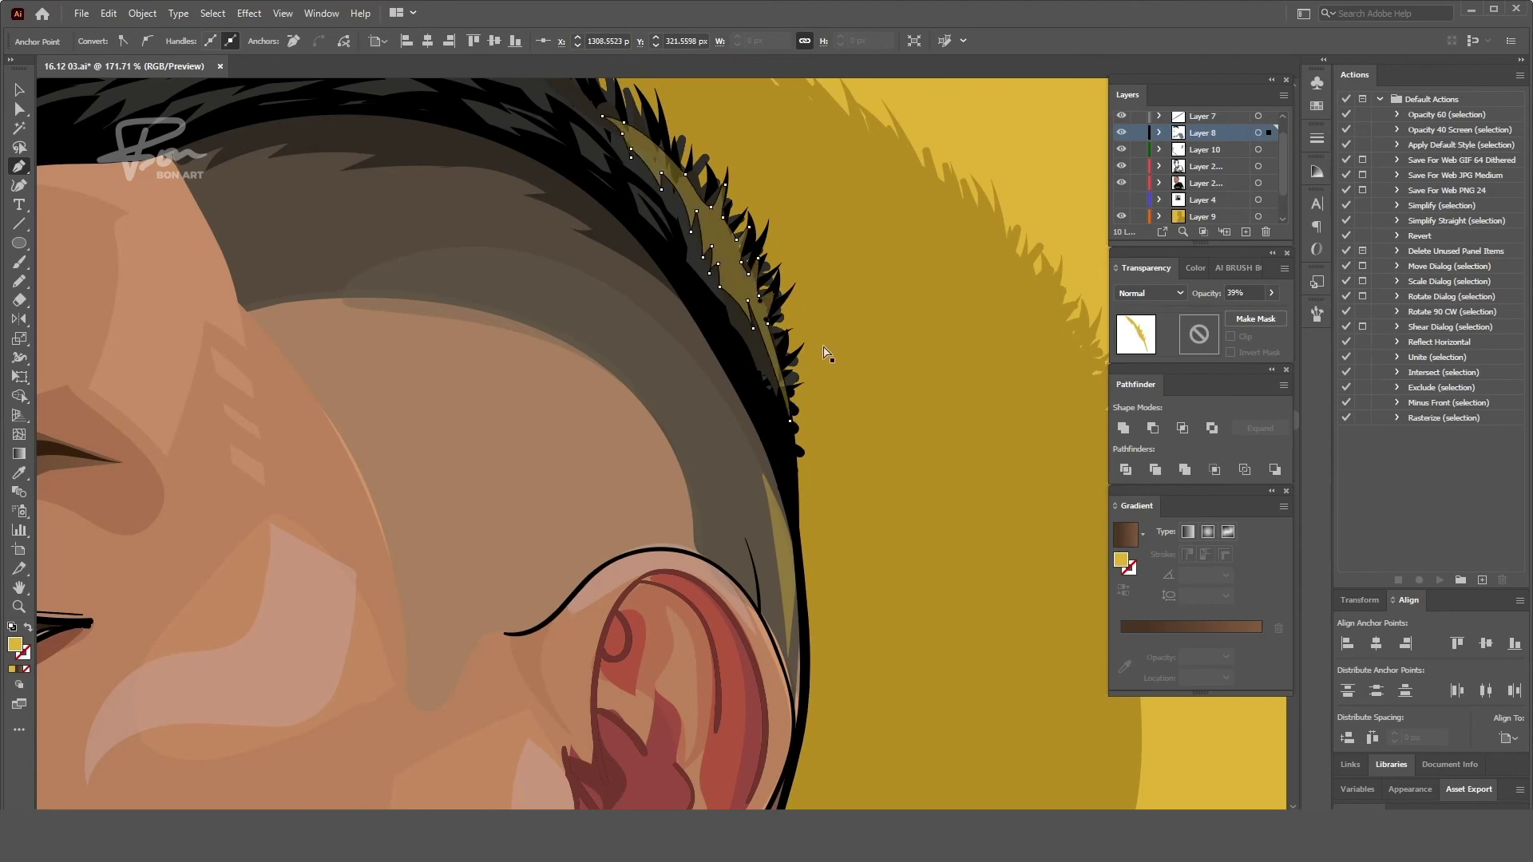
- Check an anchor on the hair outline, then deselect and zoom back out
scroll(827, 348, "down", 5)
scroll(882, 544, "down", 5)
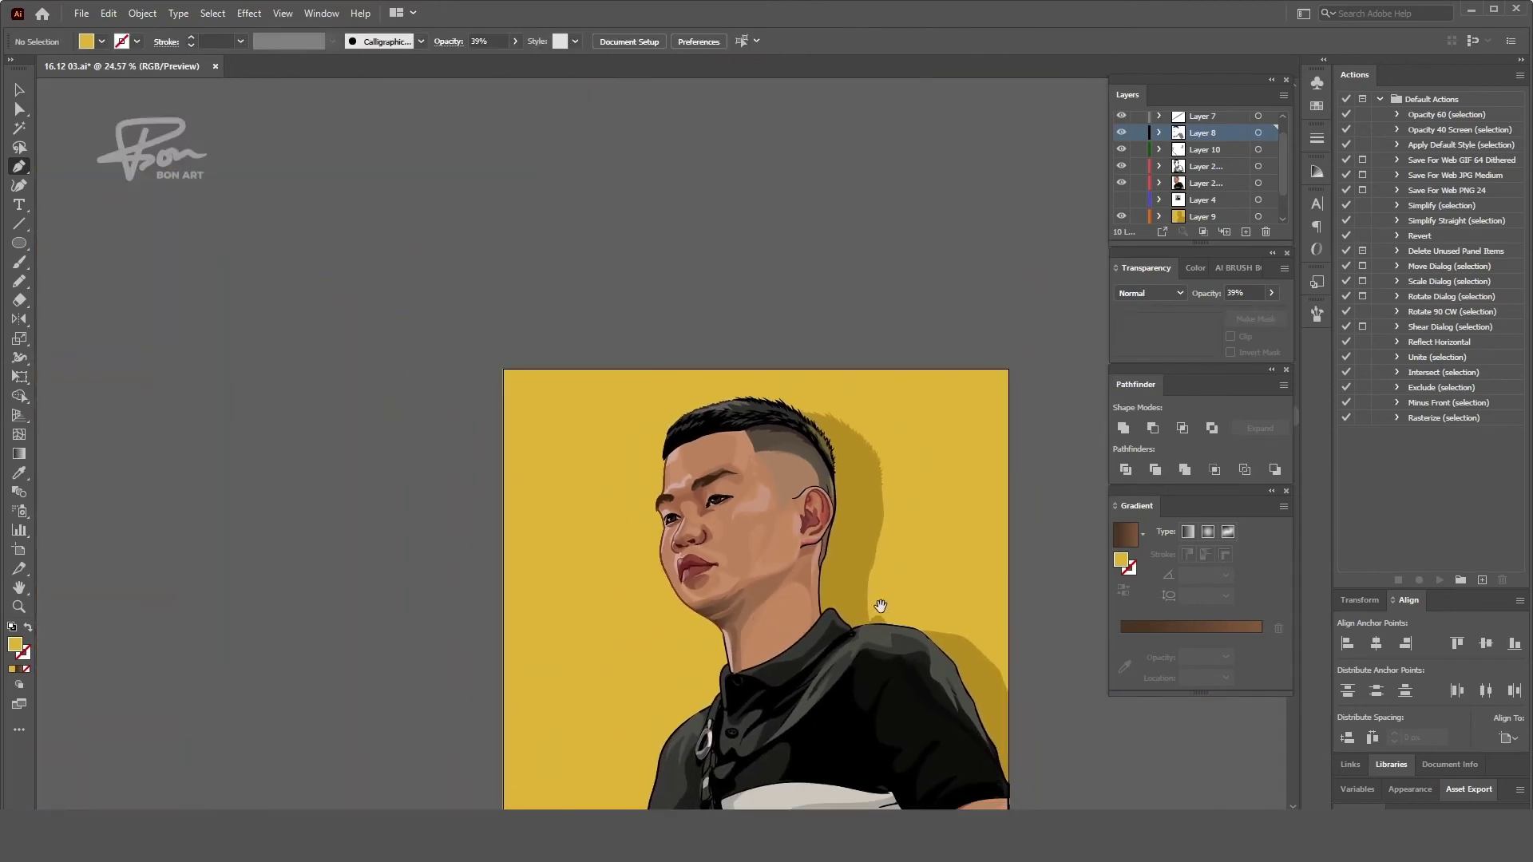
scroll(878, 609, "down", 2)
scroll(962, 428, "up", 4)
scroll(931, 237, "up", 3)
scroll(896, 232, "up", 4)
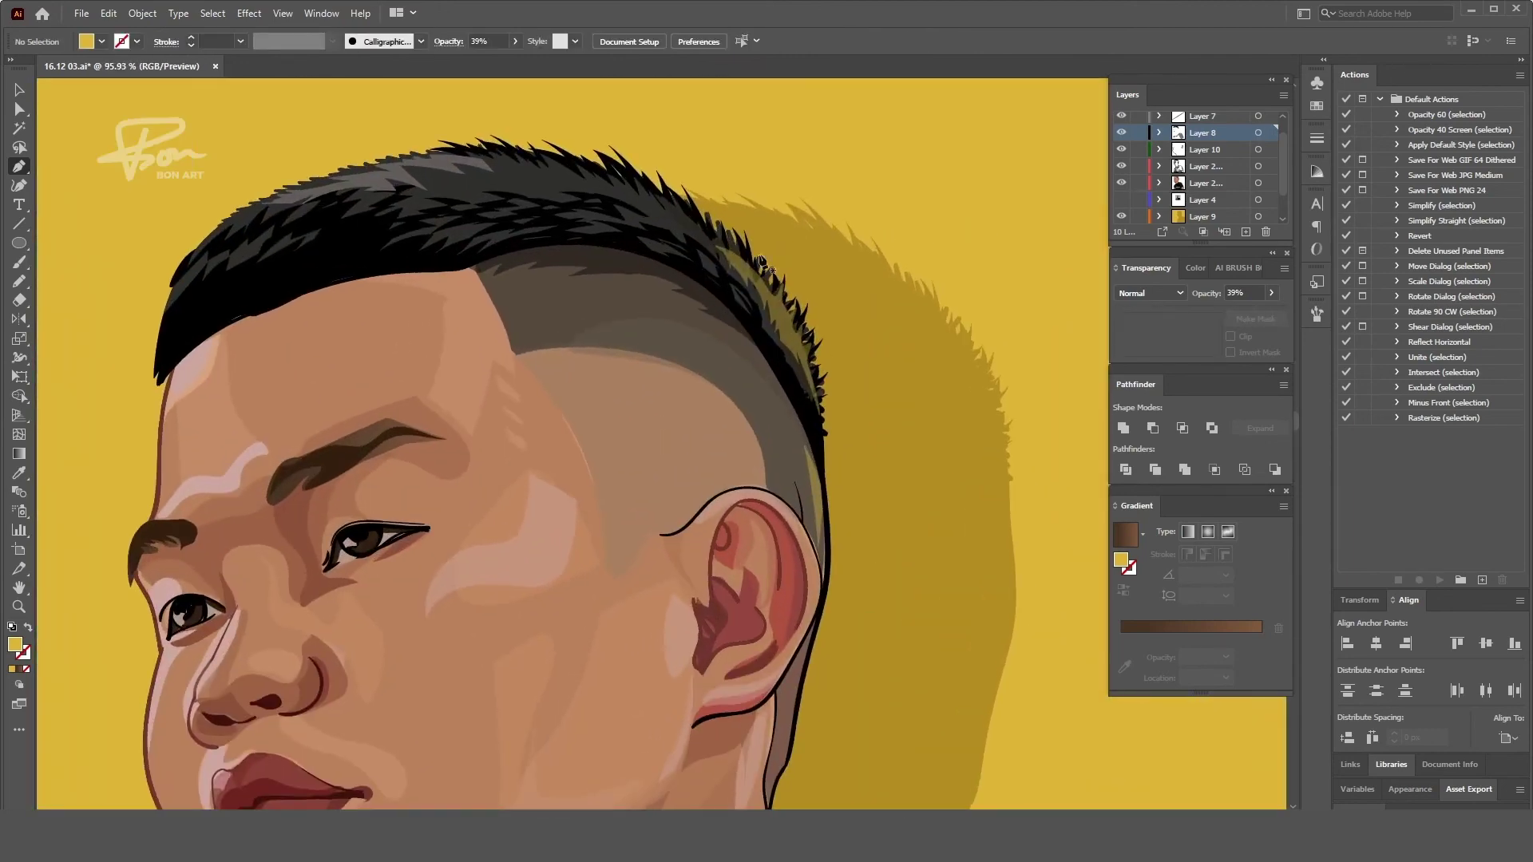
key("a")
left_click(725, 252)
key("ctrl+shift+a")
scroll(816, 137, "down", 3)
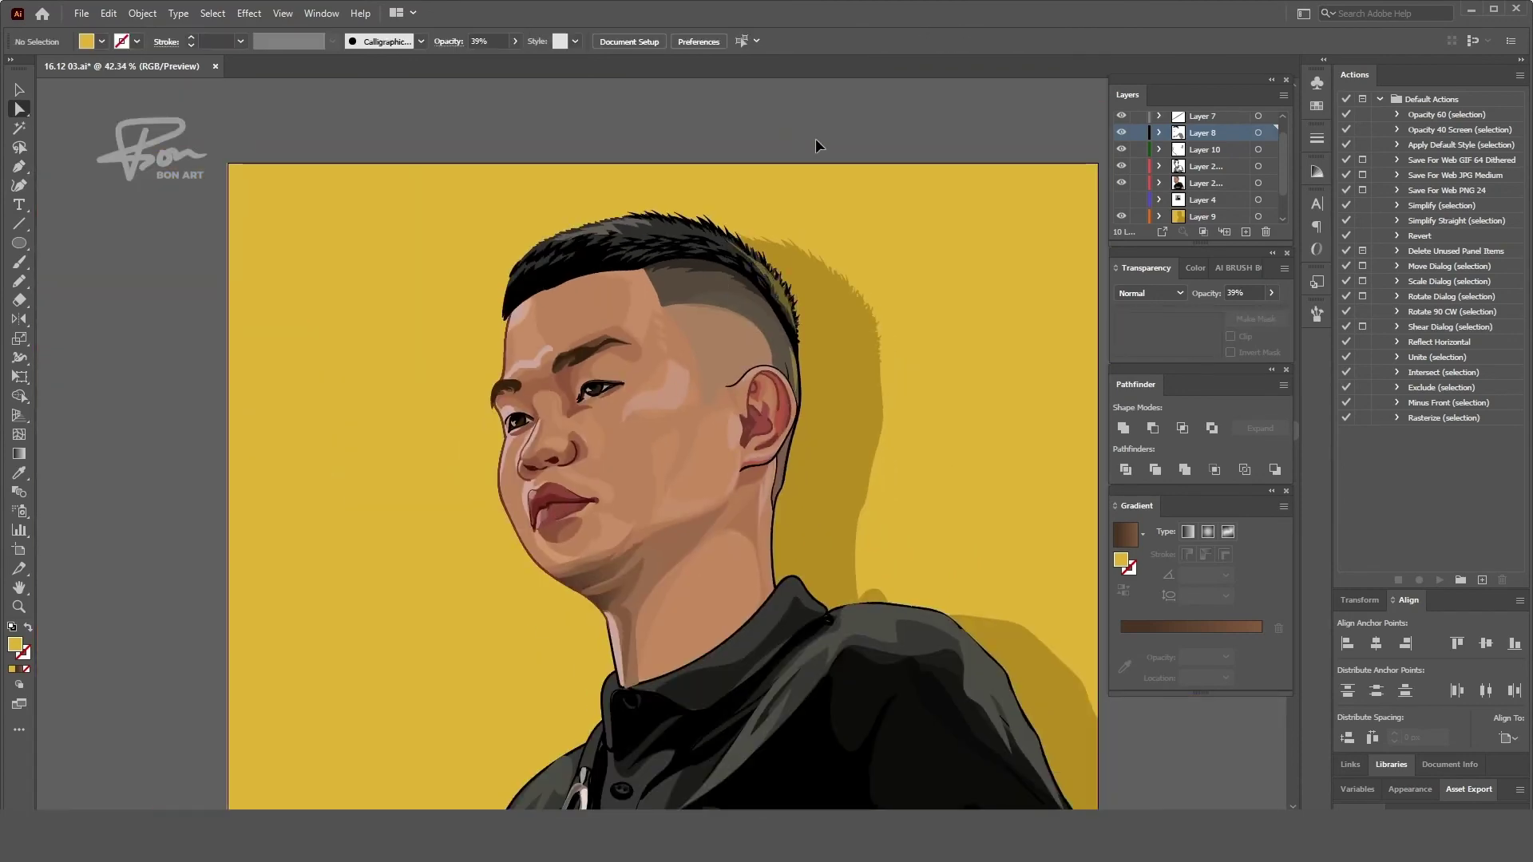
scroll(838, 520, "down", 1)
scroll(814, 543, "down", 1)
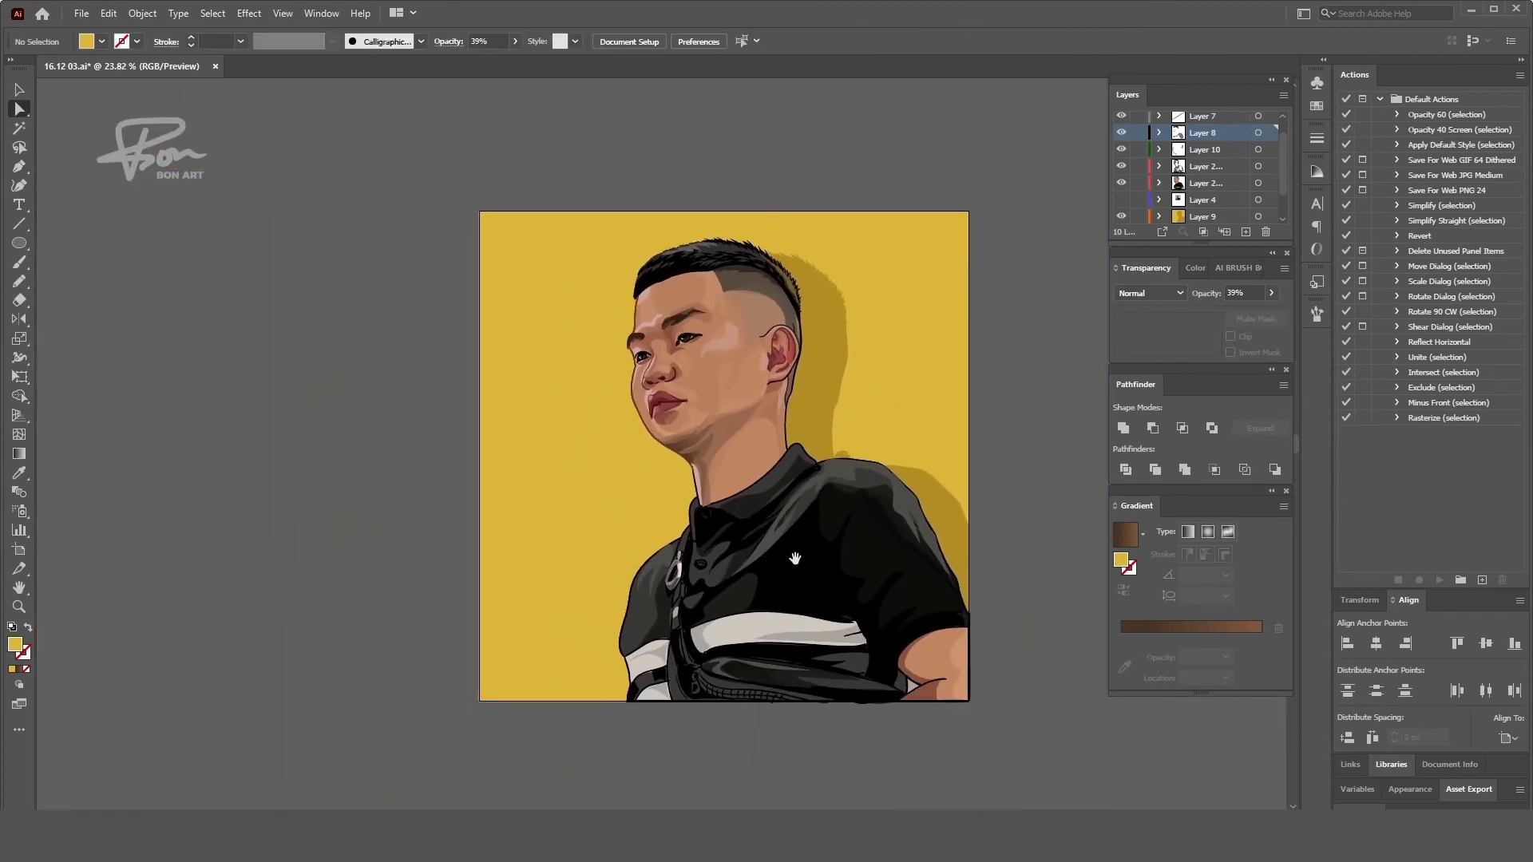